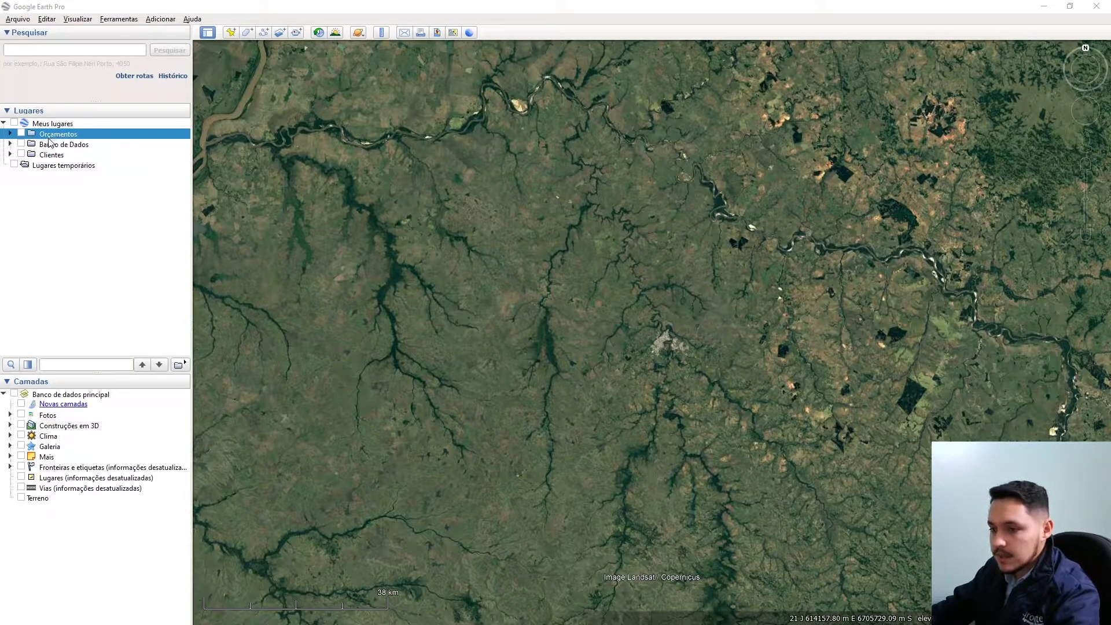
pyautogui.click(57, 154)
pyautogui.click(58, 135)
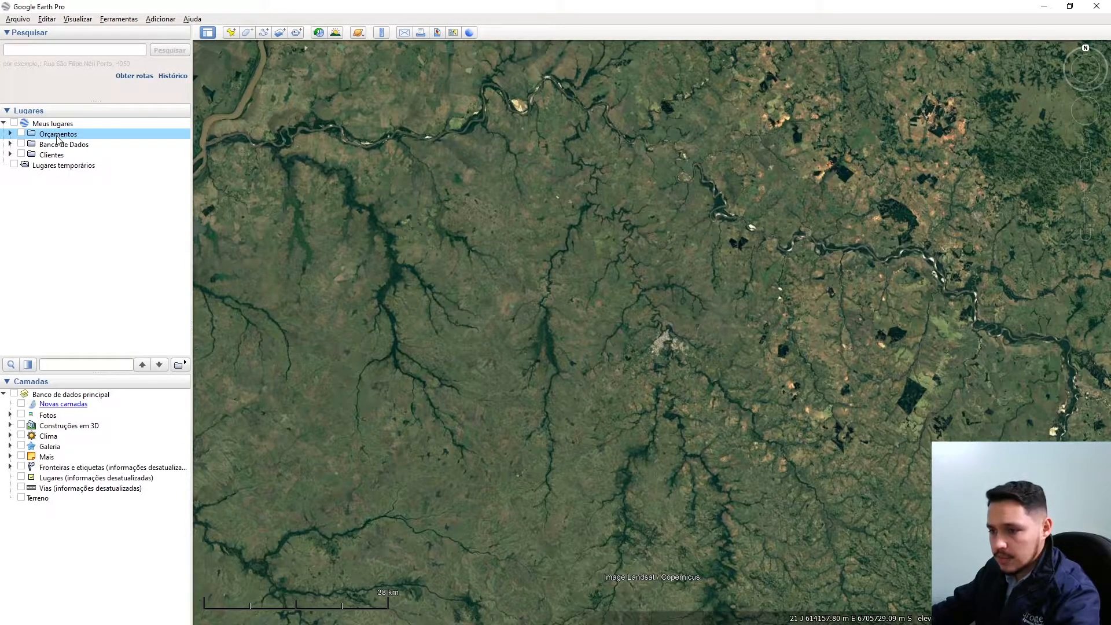
pyautogui.click(56, 144)
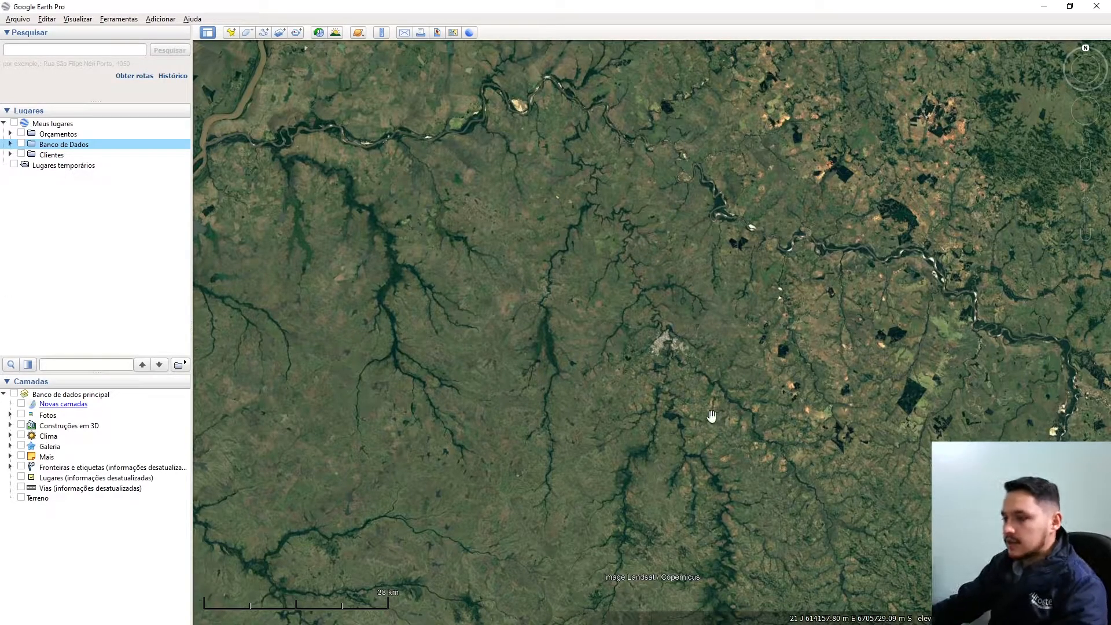
pyautogui.click(151, 188)
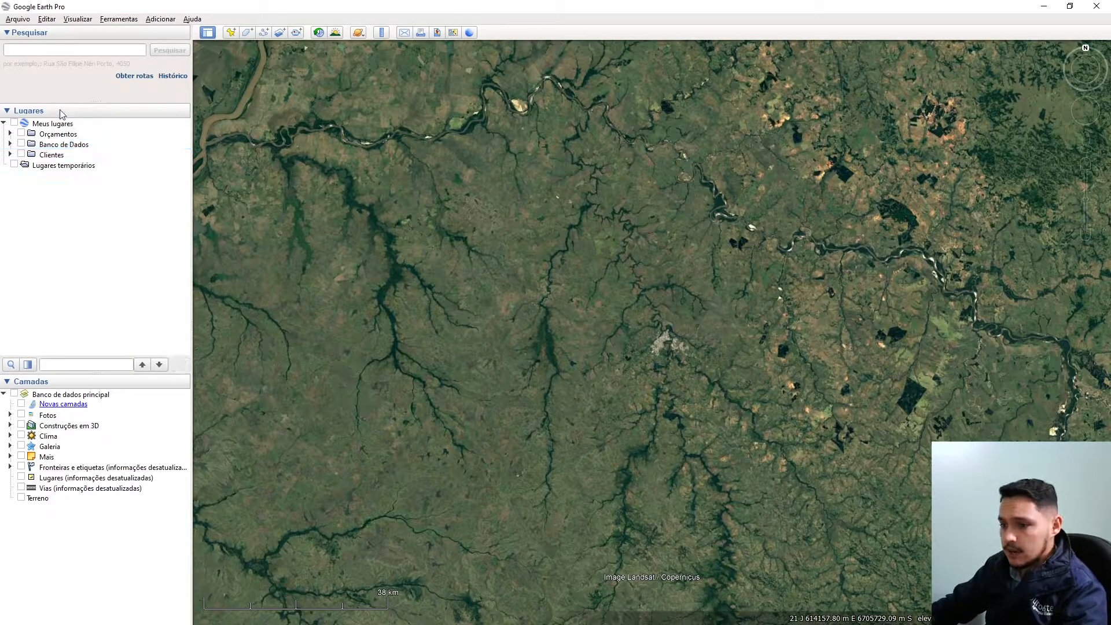
# Step: Save the places kept under Meus lugares
pyautogui.click(17, 18)
pyautogui.moveTo(51, 45)
pyautogui.click(218, 71)
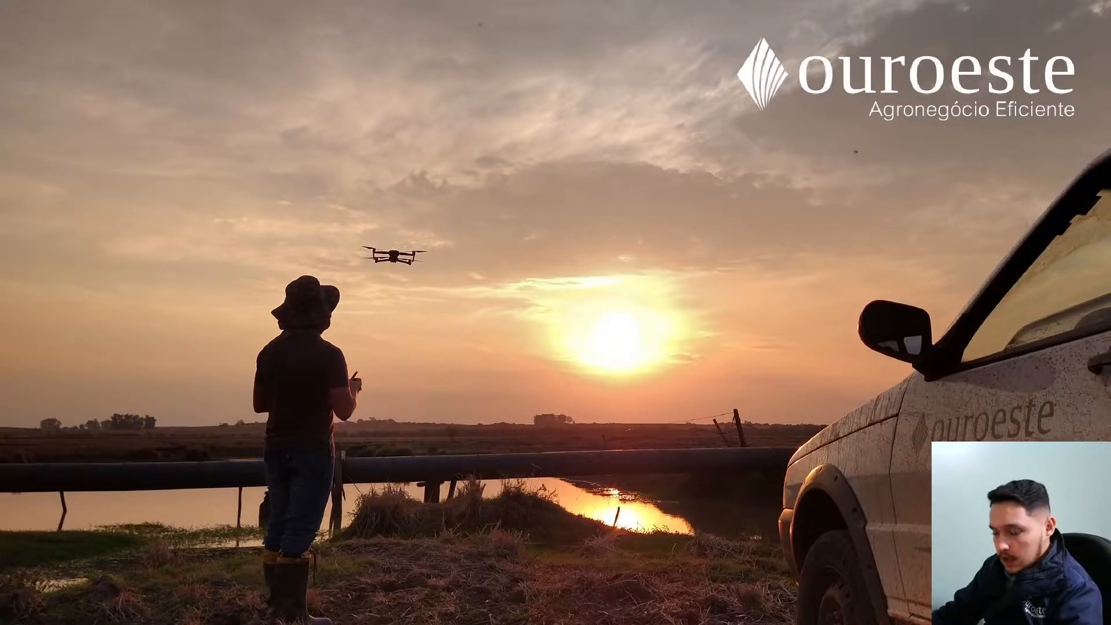
# Step: Switch to the Opera browser and search the web for "download google earth pro"
pyautogui.moveTo(107, 100); pyautogui.dragTo(382, 139)
pyautogui.doubleClick(366, 92)
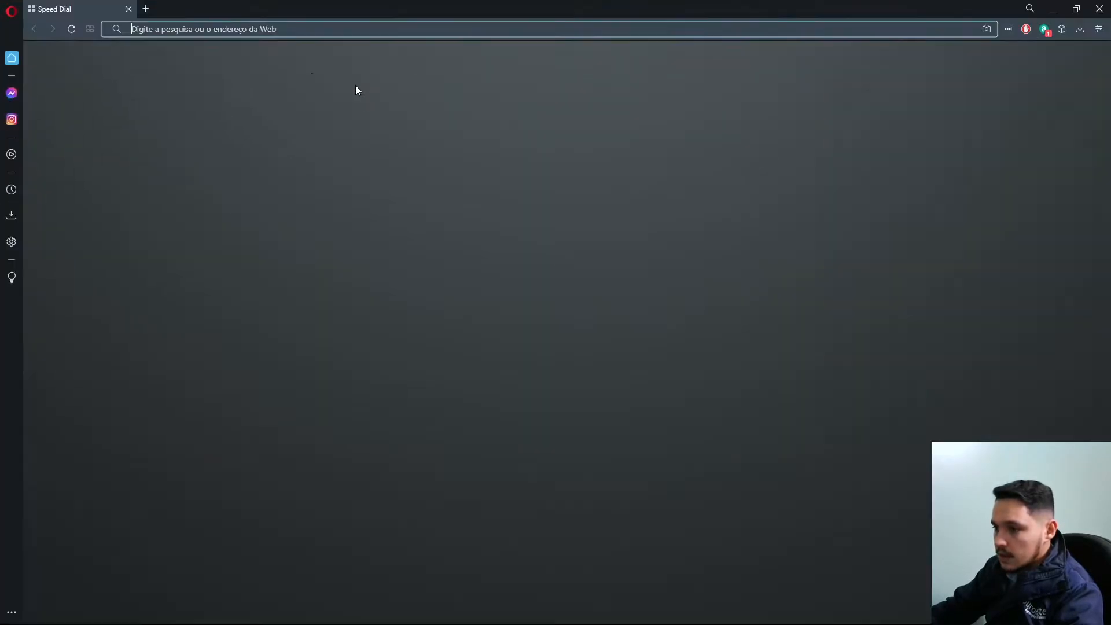
pyautogui.click(252, 29)
pyautogui.write('dow')
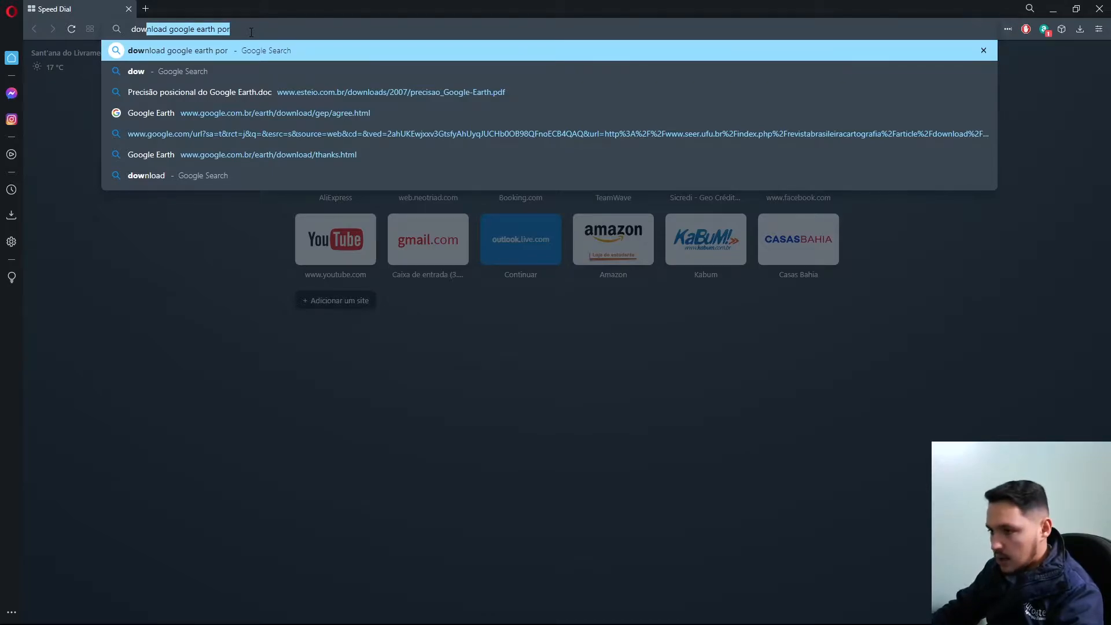
pyautogui.press('Right')
pyautogui.press('BackSpace')
pyautogui.press('BackSpace')
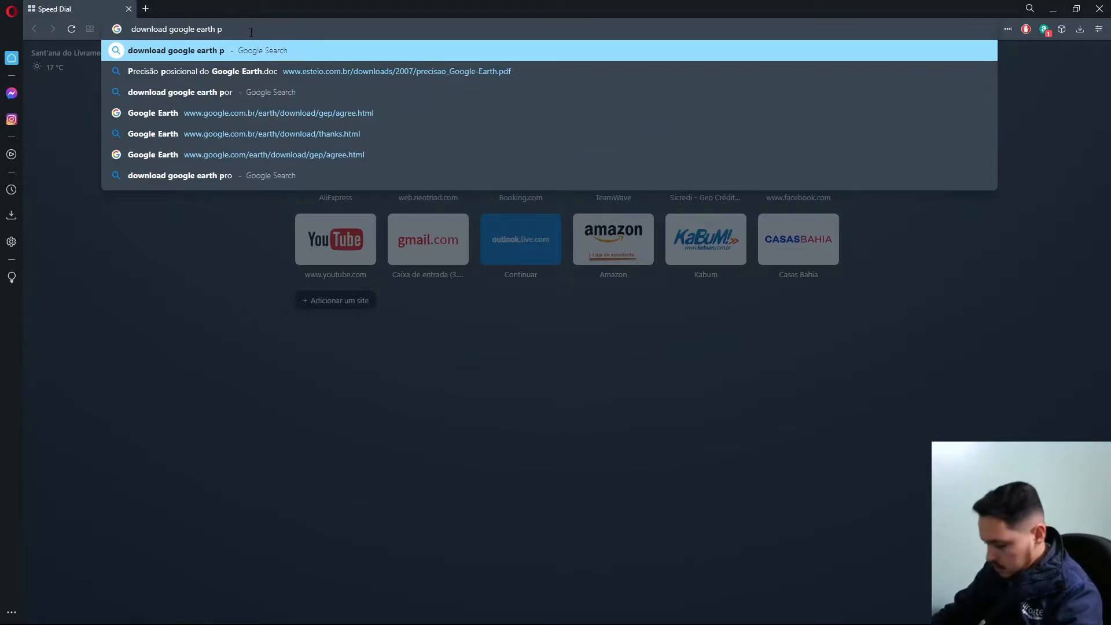
pyautogui.write('ro')
pyautogui.press('Return')
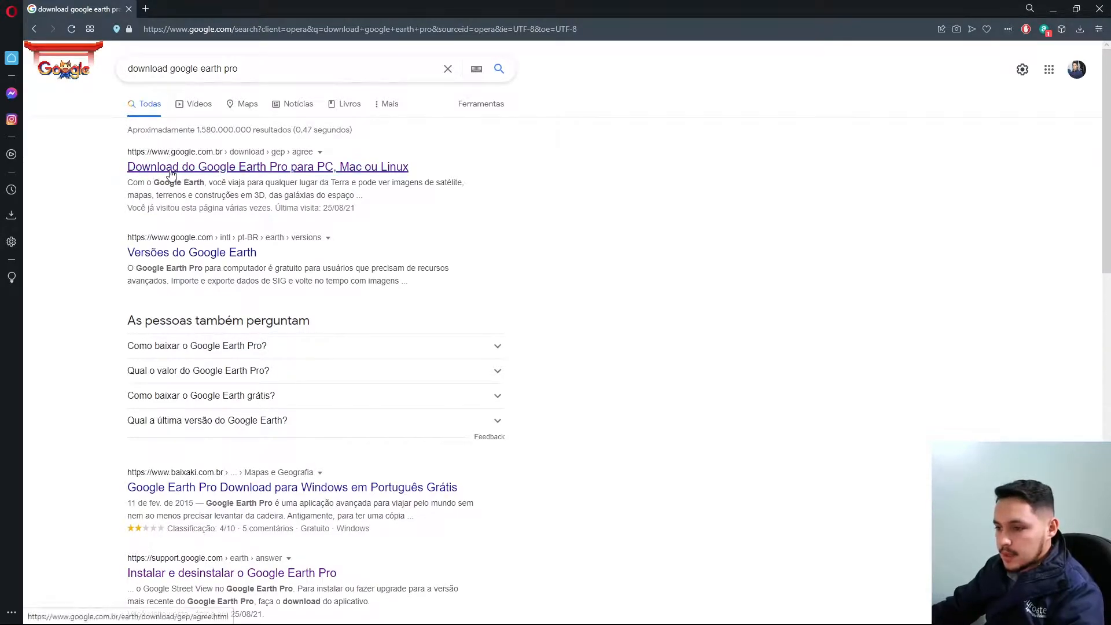
# Step: Open the official Google Earth Pro download page and accept the terms to request the installer
pyautogui.click(149, 156)
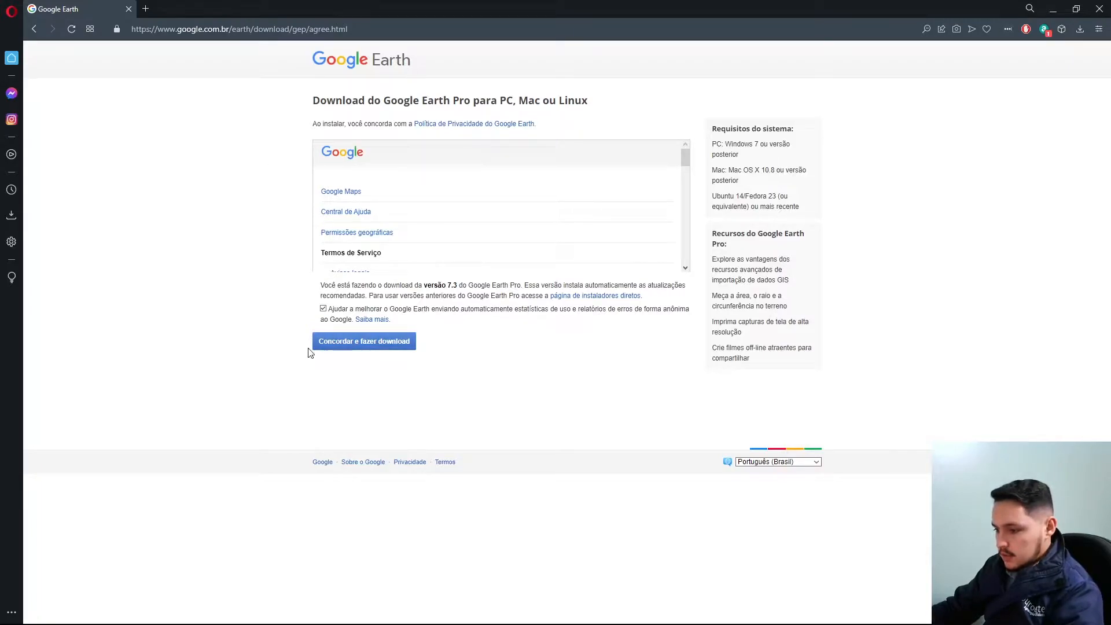
pyautogui.click(362, 347)
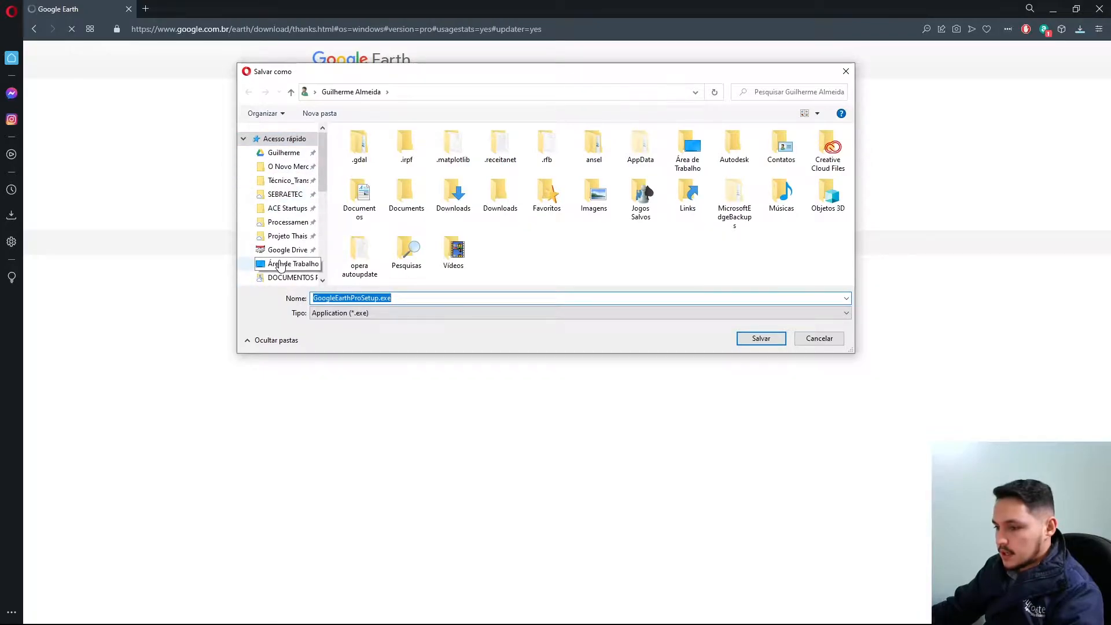
pyautogui.scroll(-2, 280, 254)
pyautogui.scroll(-1, 280, 263)
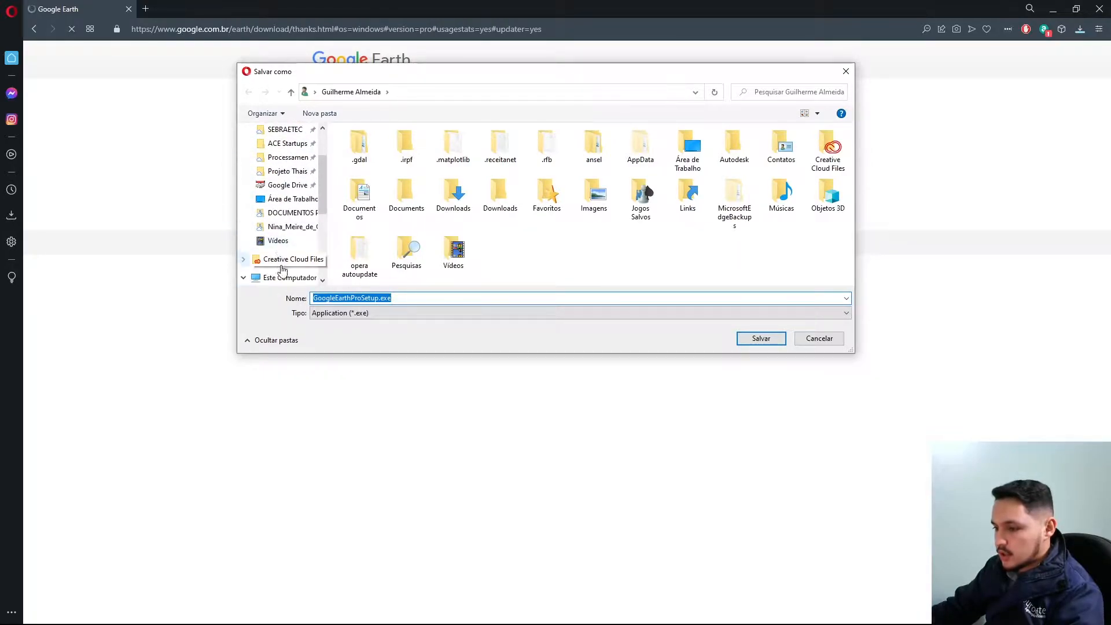
pyautogui.click(281, 279)
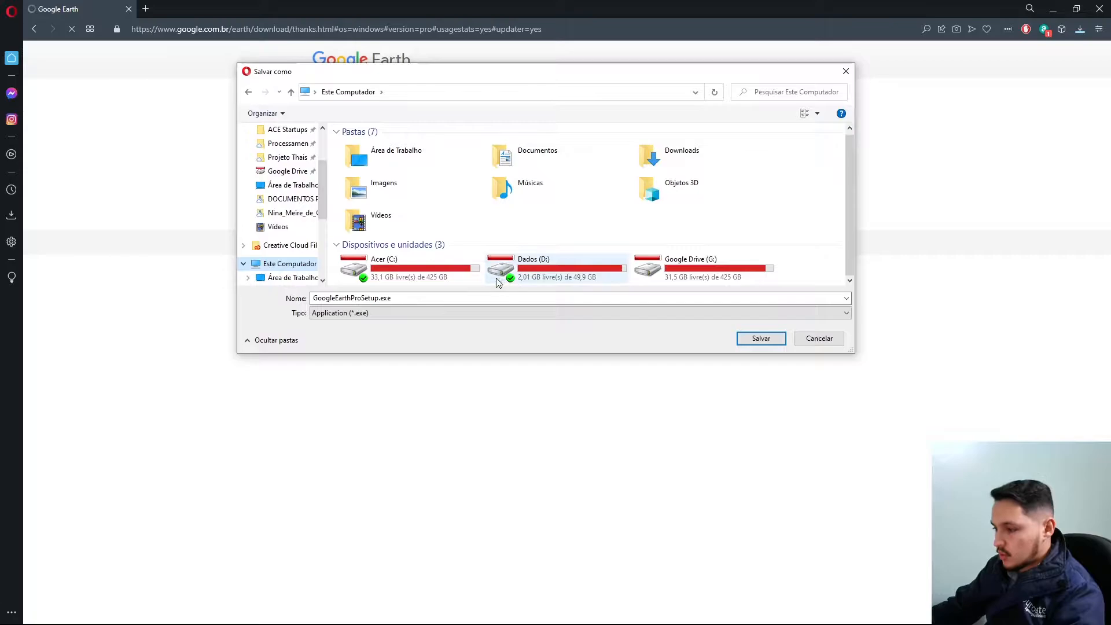
pyautogui.doubleClick(543, 278)
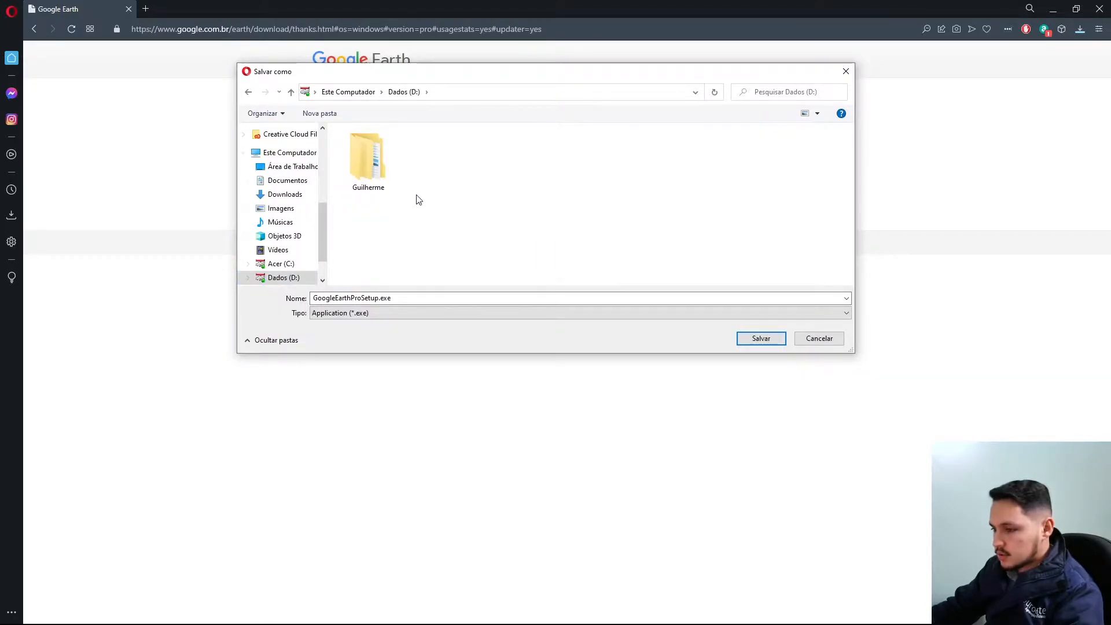
pyautogui.click(407, 311)
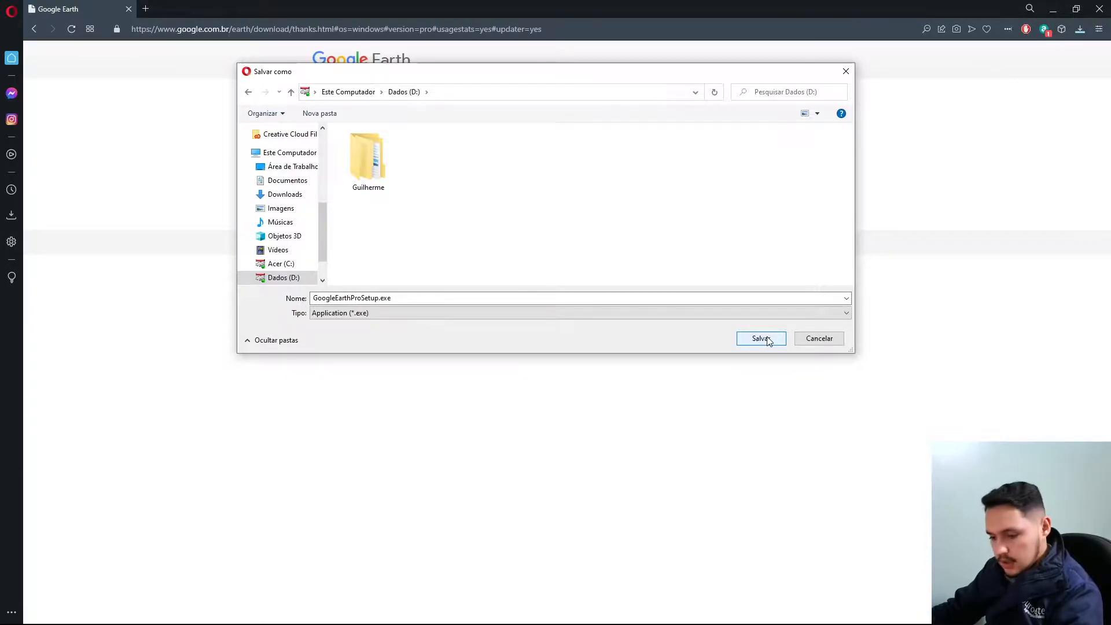
pyautogui.click(831, 342)
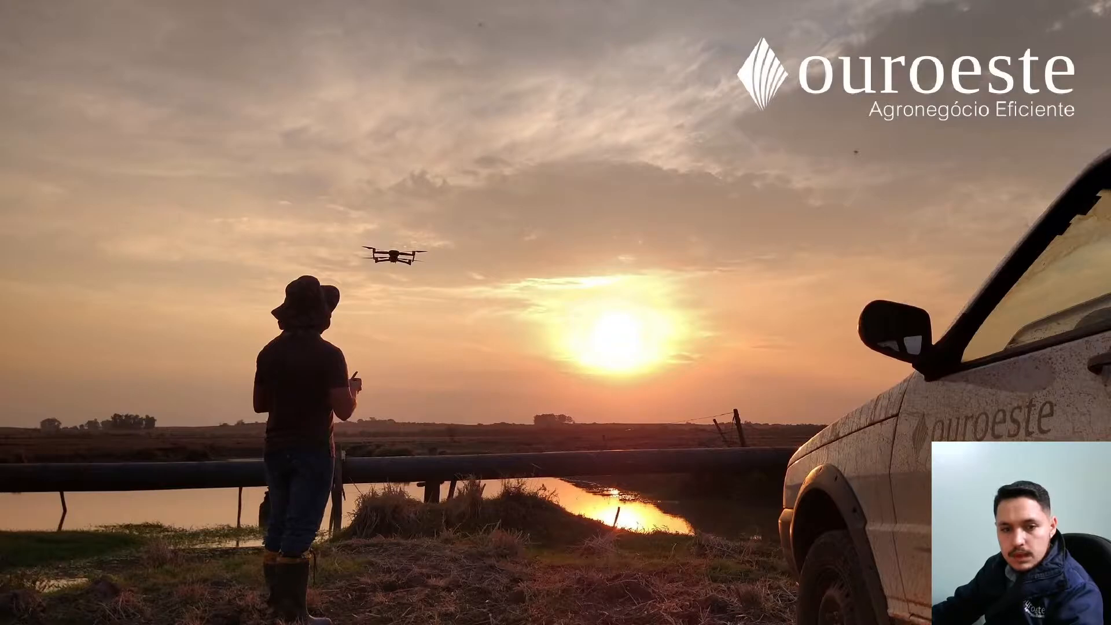
# Step: Open a File Explorer window over the desktop and move it to the screen edge
pyautogui.press('super+e')
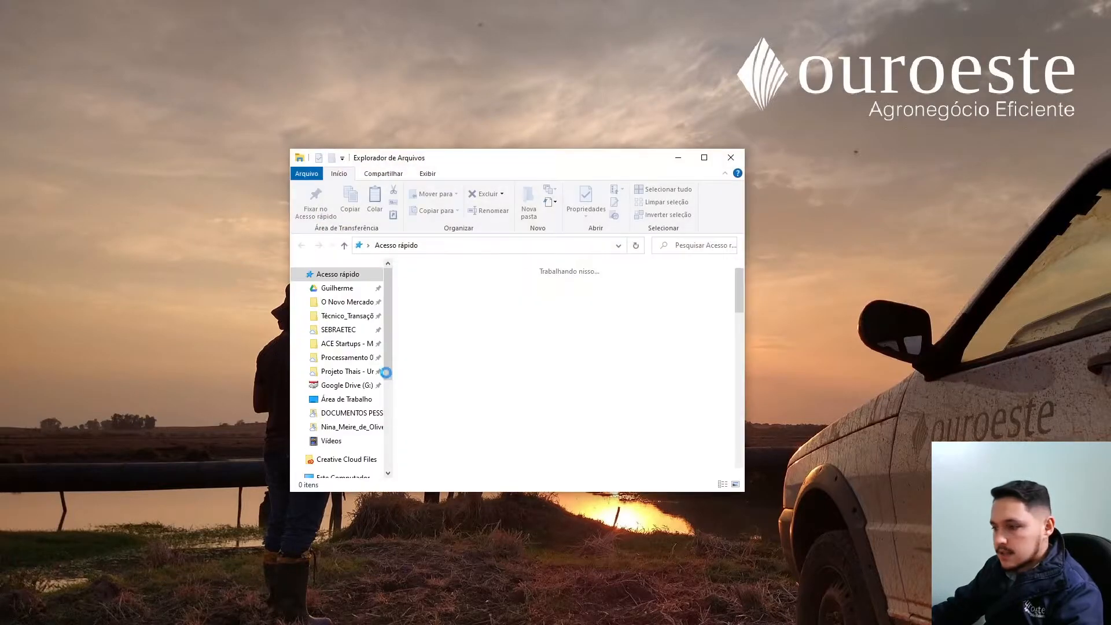
pyautogui.moveTo(442, 161); pyautogui.dragTo(0, 95)
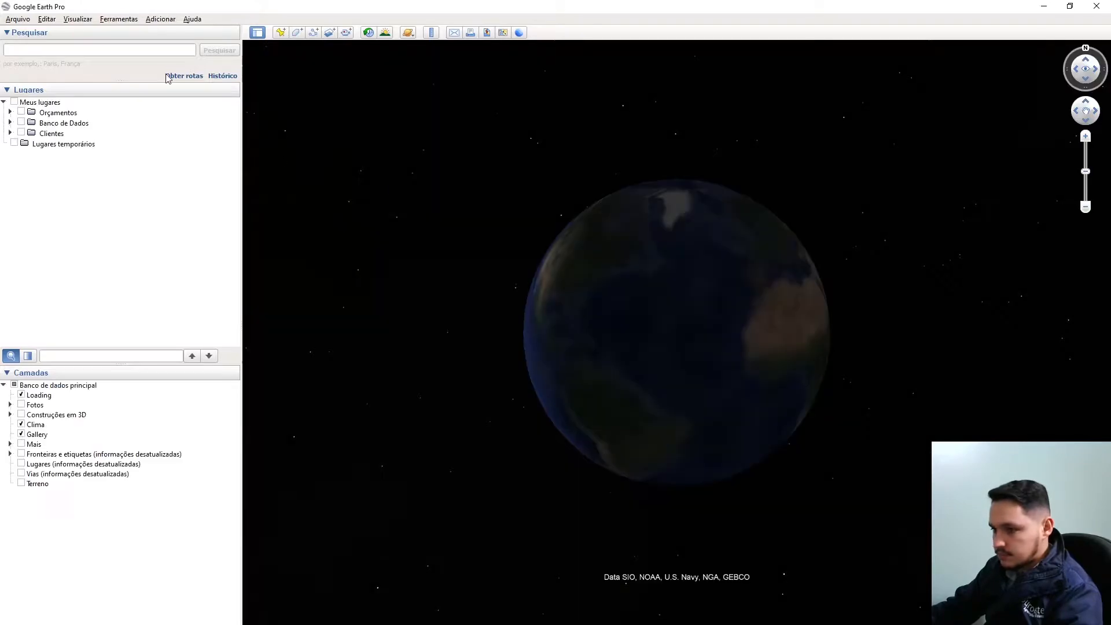
# Step: Display the Google Earth Pro startup tips (Dicas de inicialização) and reposition their window over the globe
pyautogui.click(81, 20)
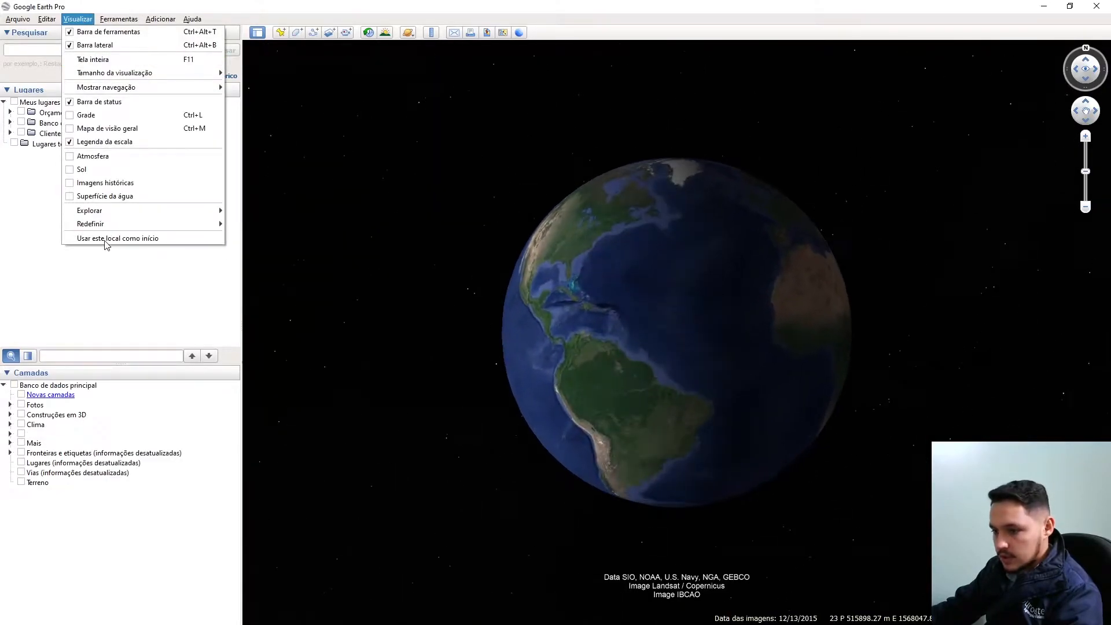
pyautogui.moveTo(105, 24)
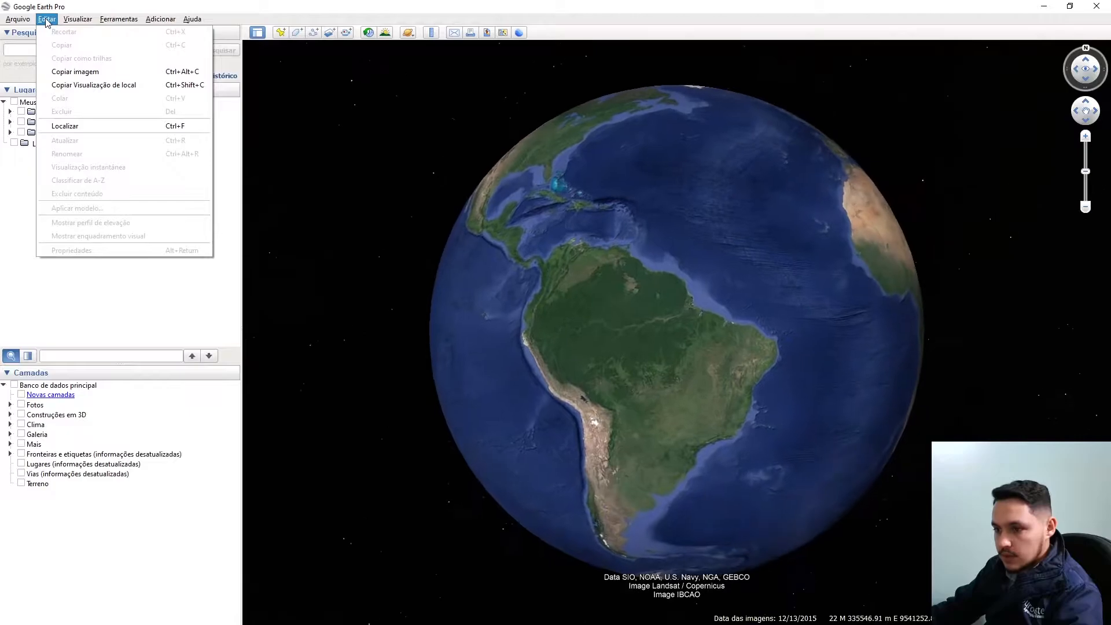
pyautogui.moveTo(18, 20)
pyautogui.moveTo(67, 23)
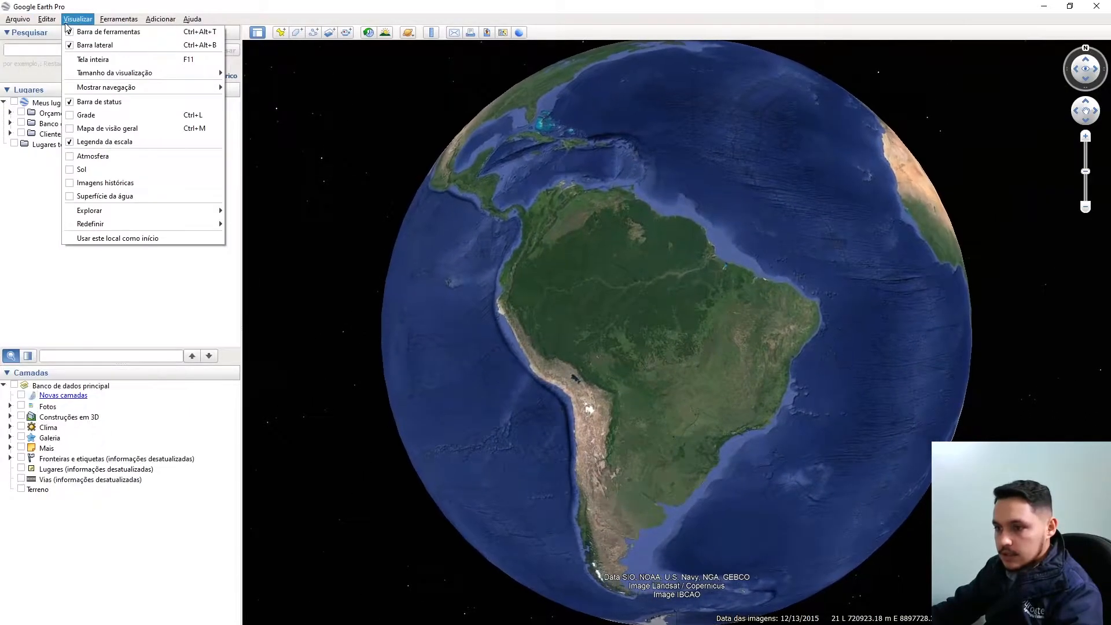
pyautogui.click(67, 22)
pyautogui.click(56, 21)
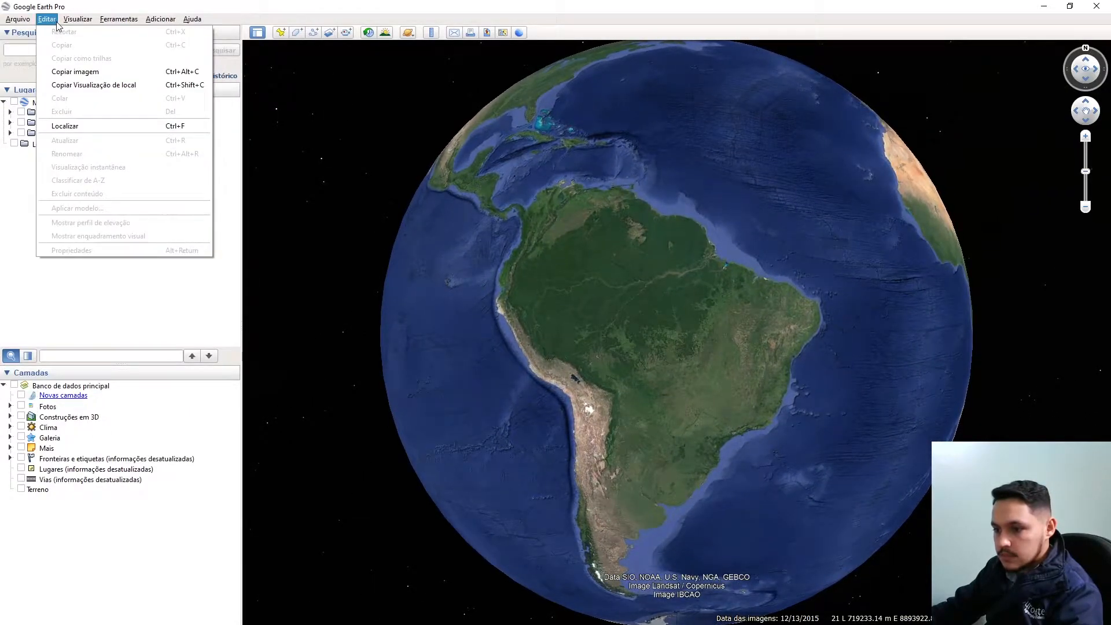
pyautogui.moveTo(121, 23)
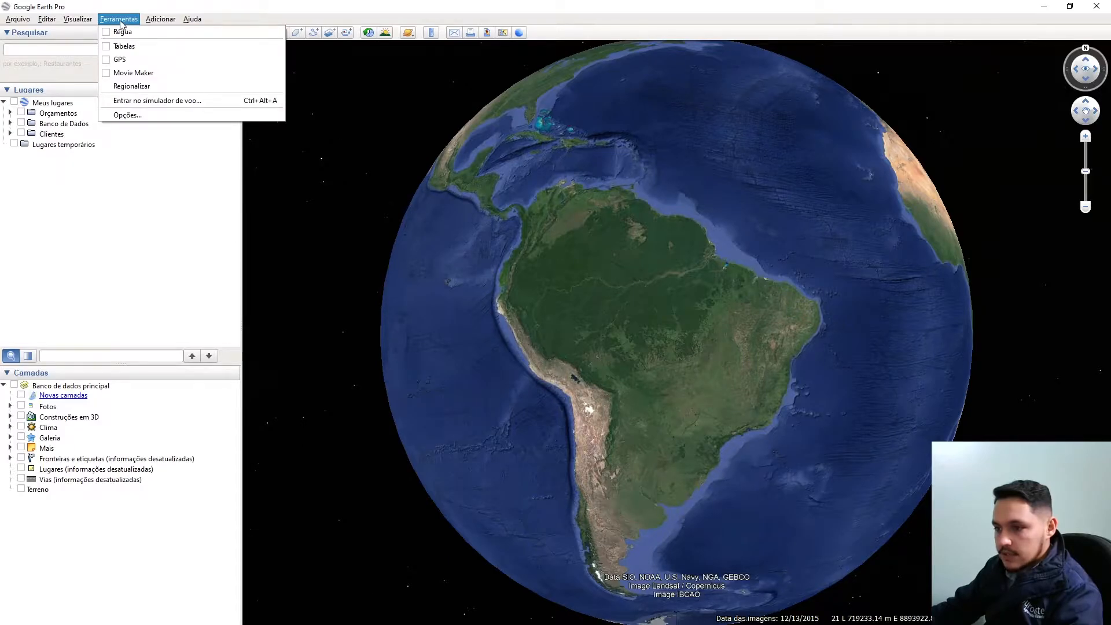
pyautogui.moveTo(193, 24)
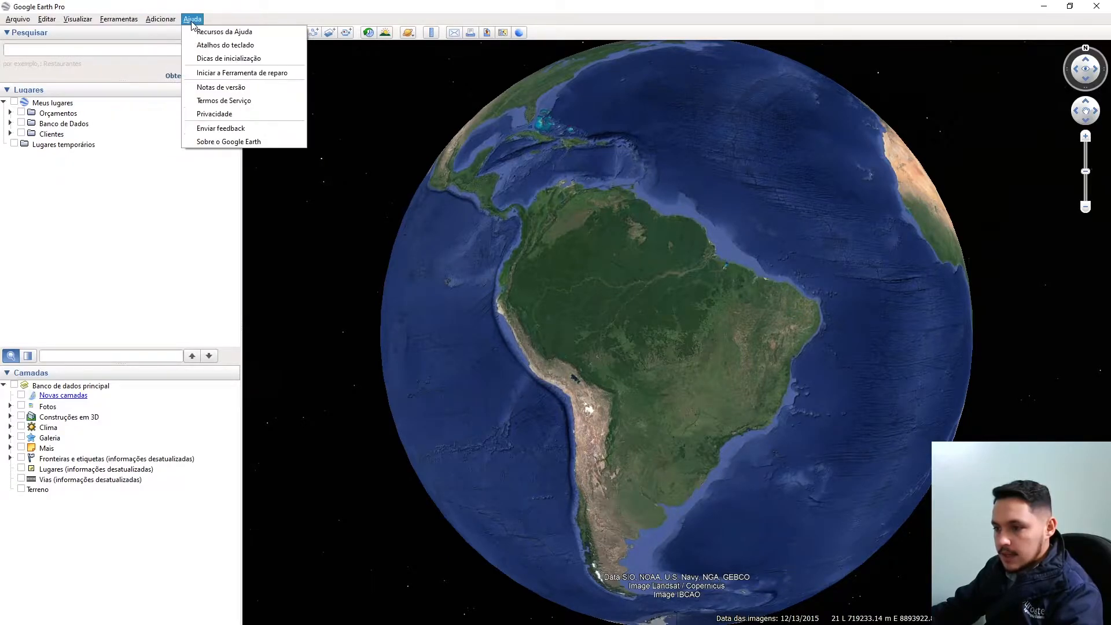
pyautogui.click(210, 58)
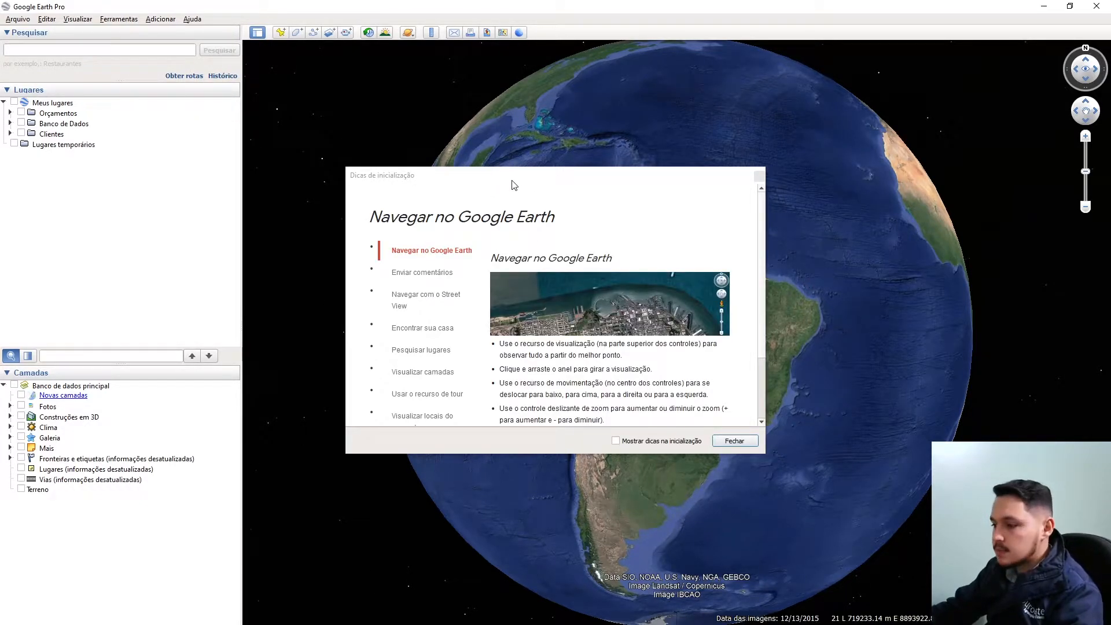
pyautogui.moveTo(507, 185); pyautogui.dragTo(529, 160)
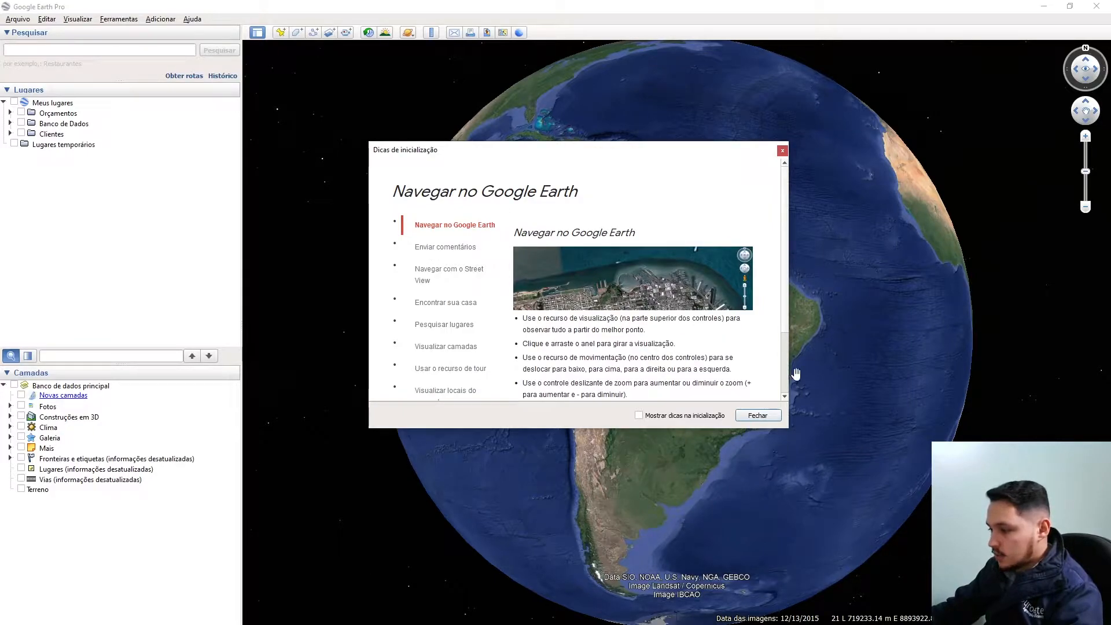
# Step: Read through the startup tips on Navegar no Google Earth, Encontrar sua casa and Visualizar camadas
pyautogui.scroll(-3, 664, 358)
pyautogui.scroll(3, 620, 242)
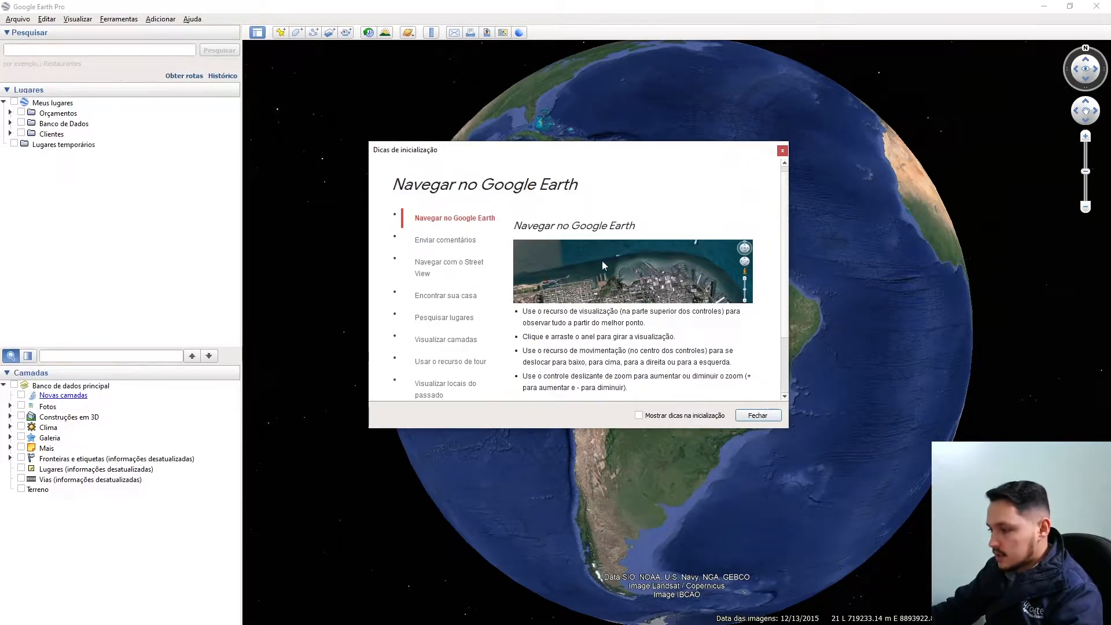
pyautogui.scroll(-2, 639, 285)
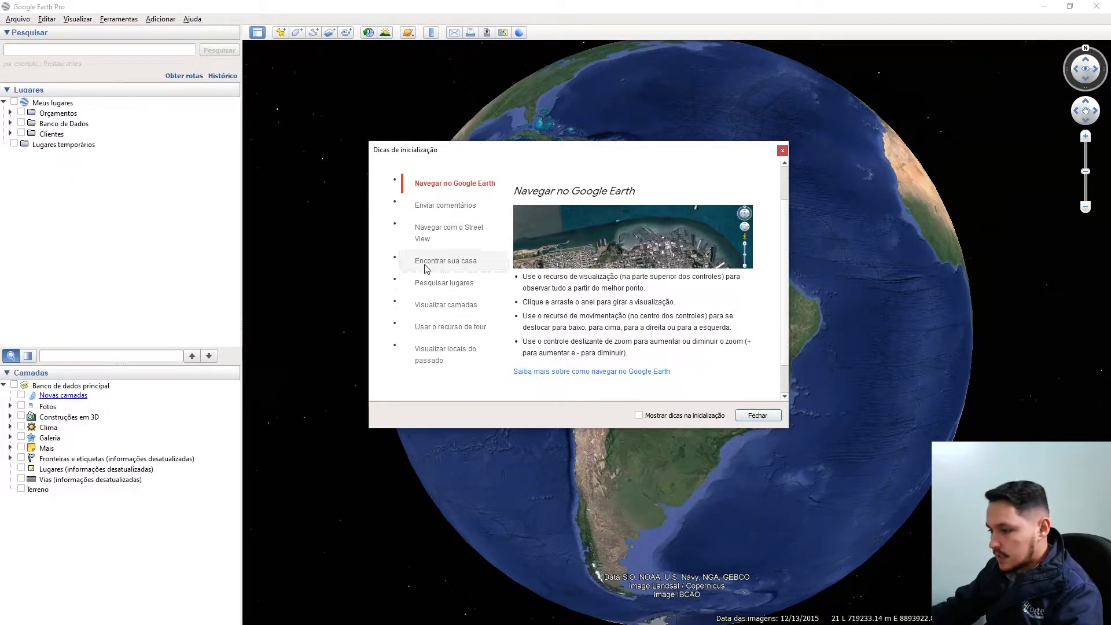
pyautogui.click(484, 267)
pyautogui.scroll(-1, 475, 295)
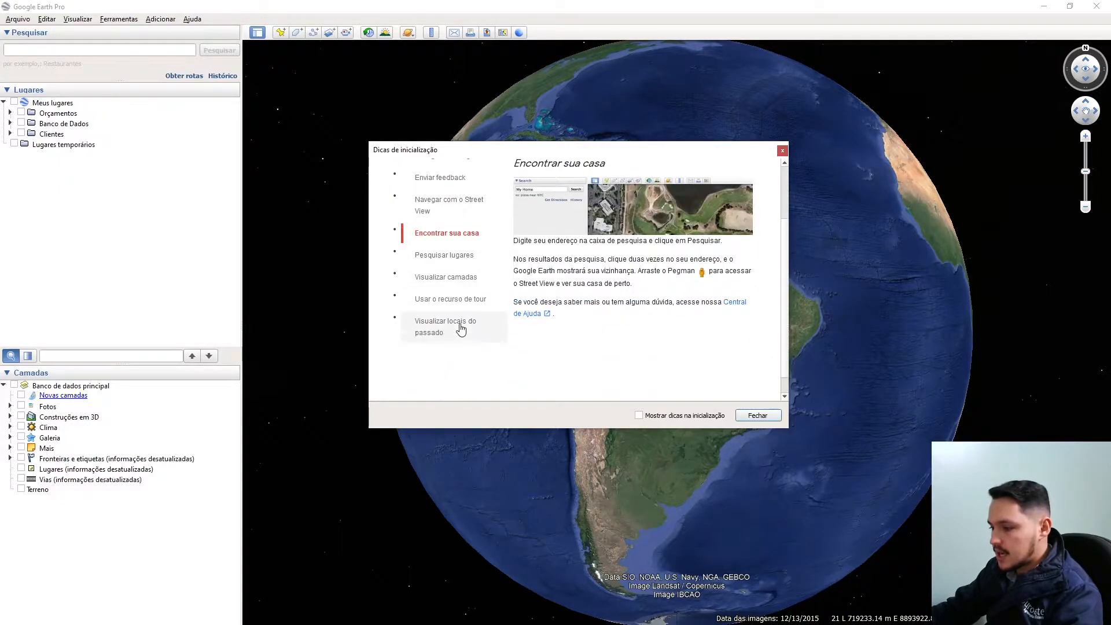
pyautogui.click(439, 278)
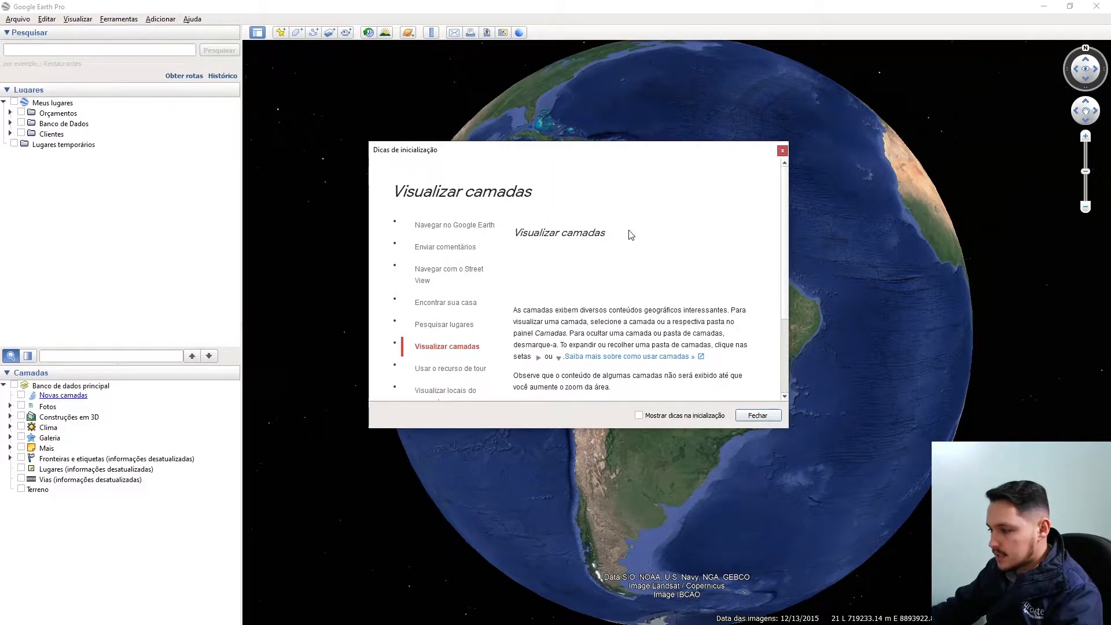
pyautogui.scroll(-4, 566, 246)
pyautogui.scroll(4, 484, 288)
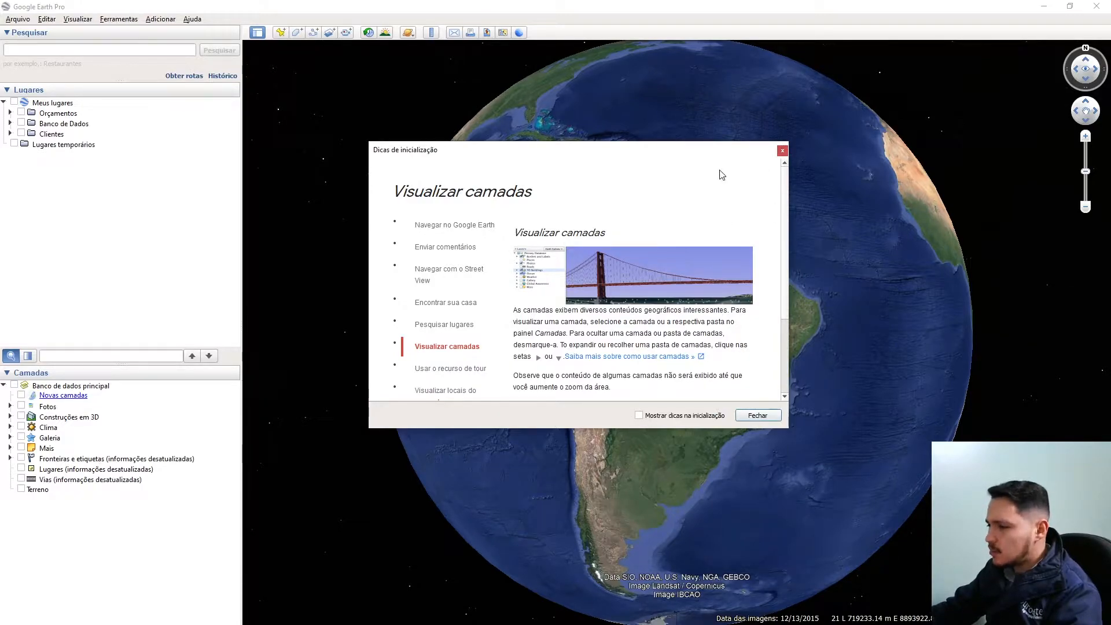
# Step: Toggle the option to show tips at startup on and back off, and close the startup tips window
pyautogui.moveTo(701, 149); pyautogui.dragTo(714, 137)
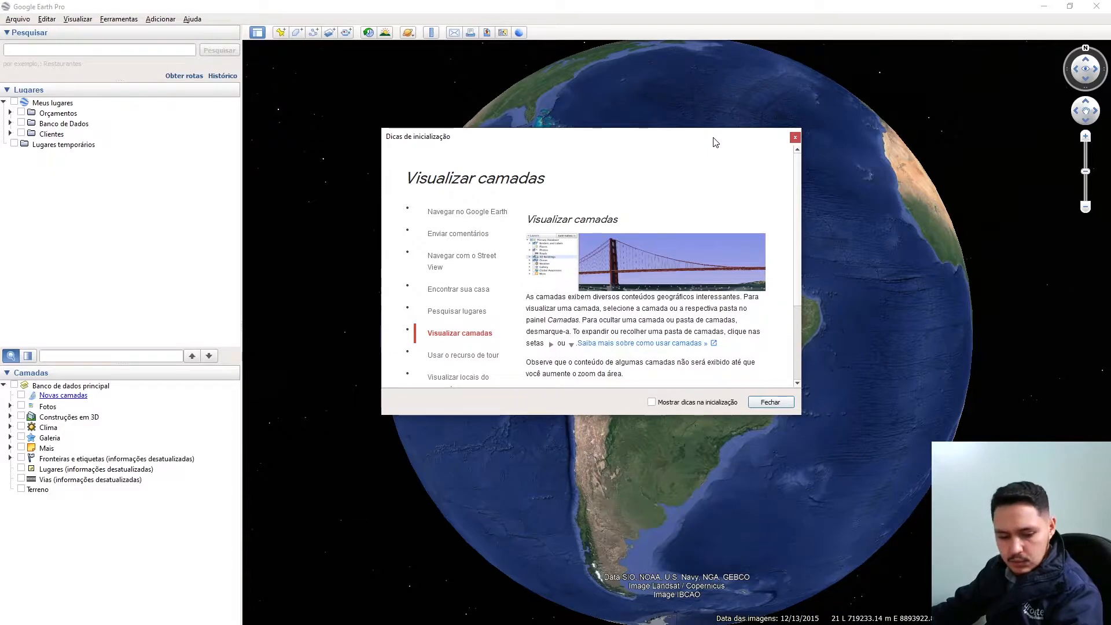
pyautogui.click(651, 402)
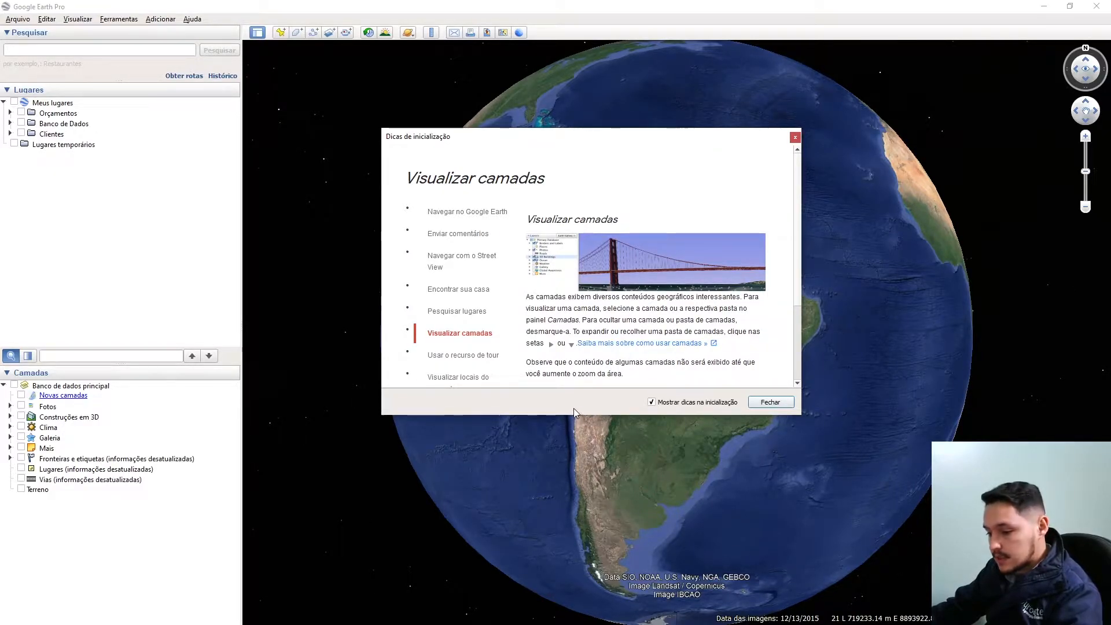
pyautogui.click(652, 404)
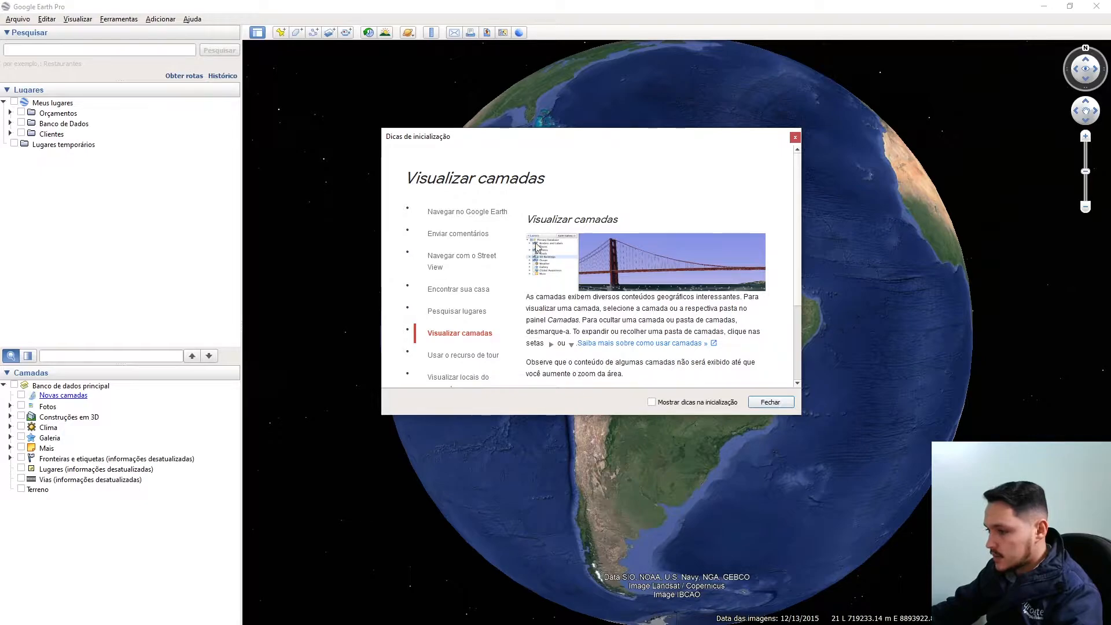
pyautogui.click(772, 404)
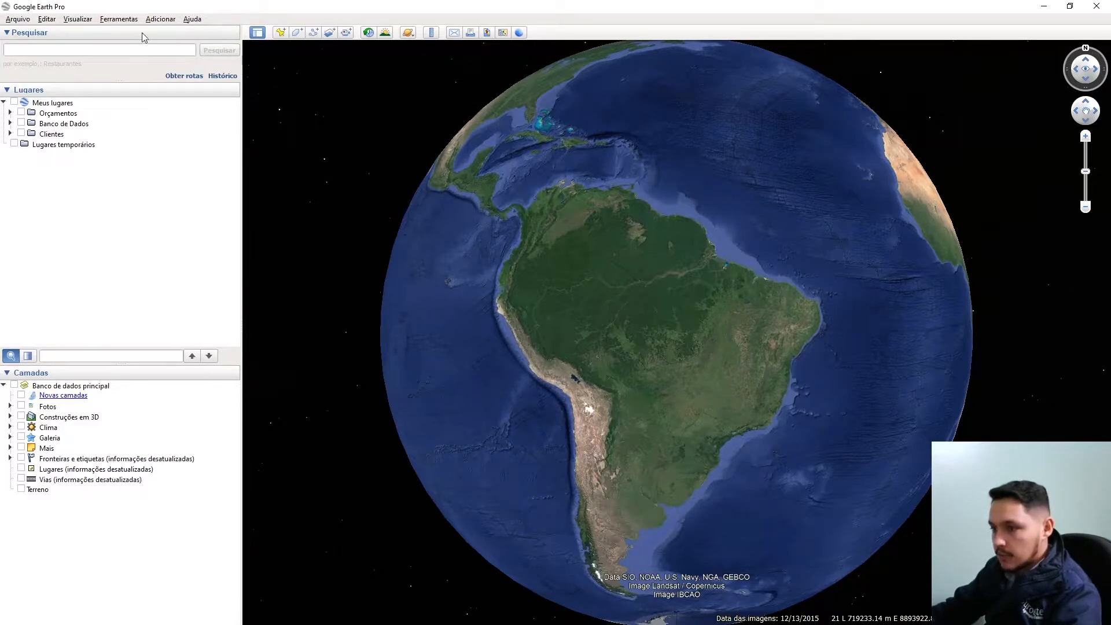
# Step: Bring up the file-opening dialog and filter the folder's files to ESRI Shape (*.shp)
pyautogui.click(18, 20)
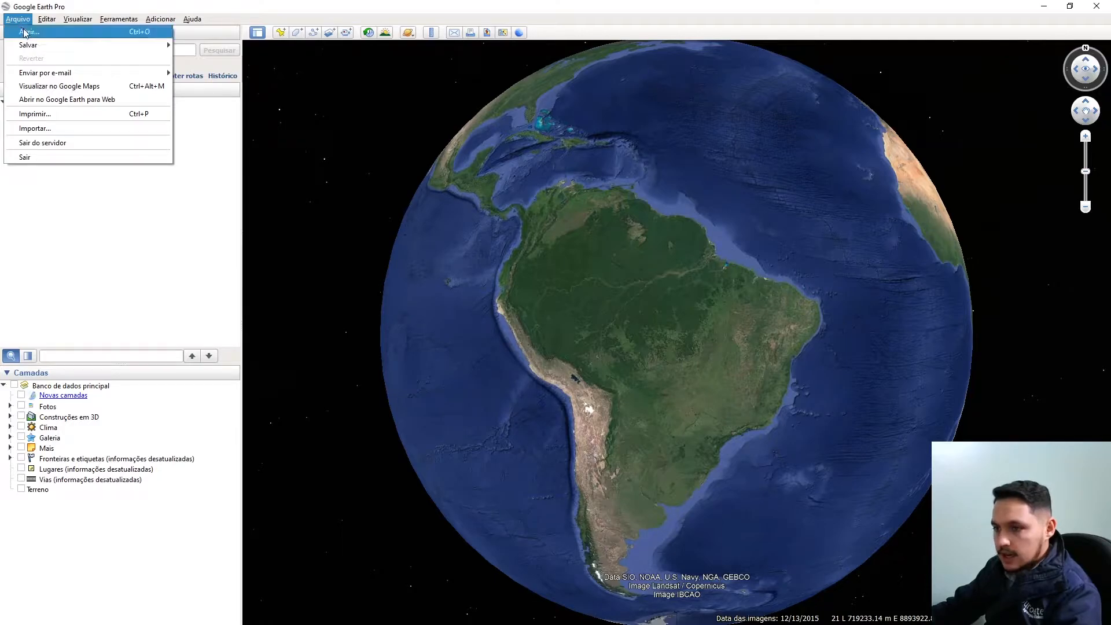
pyautogui.click(24, 33)
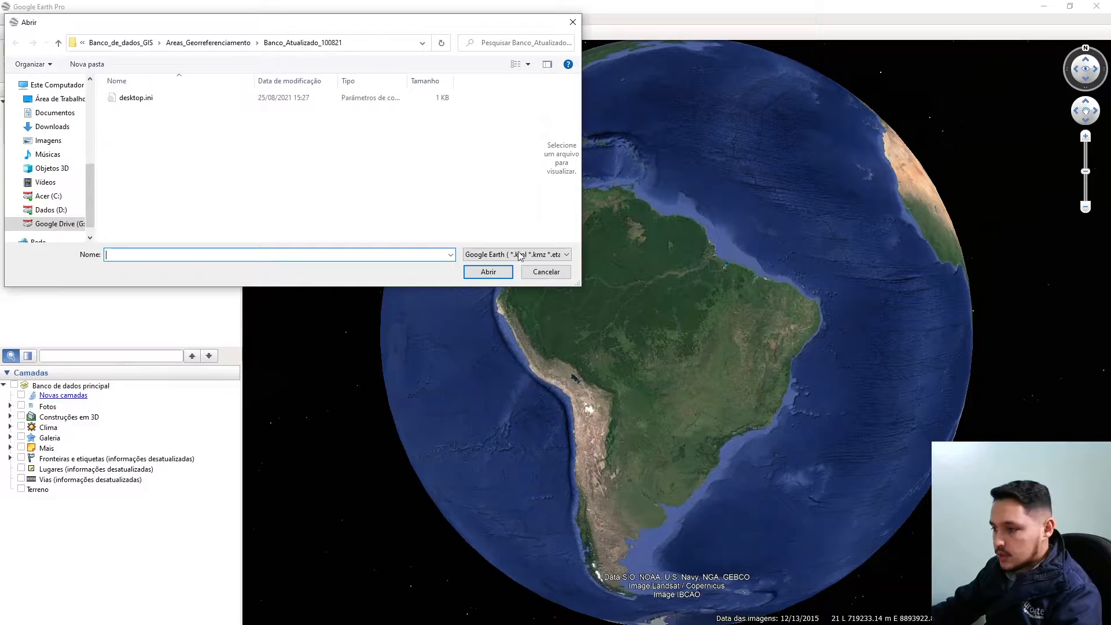
pyautogui.click(495, 255)
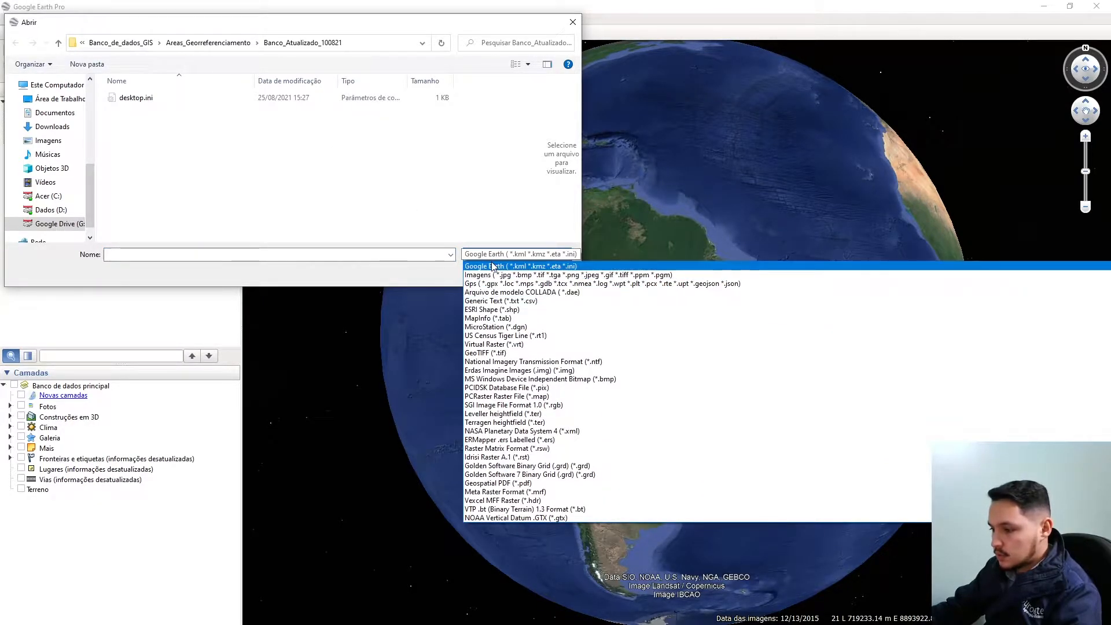
pyautogui.click(493, 311)
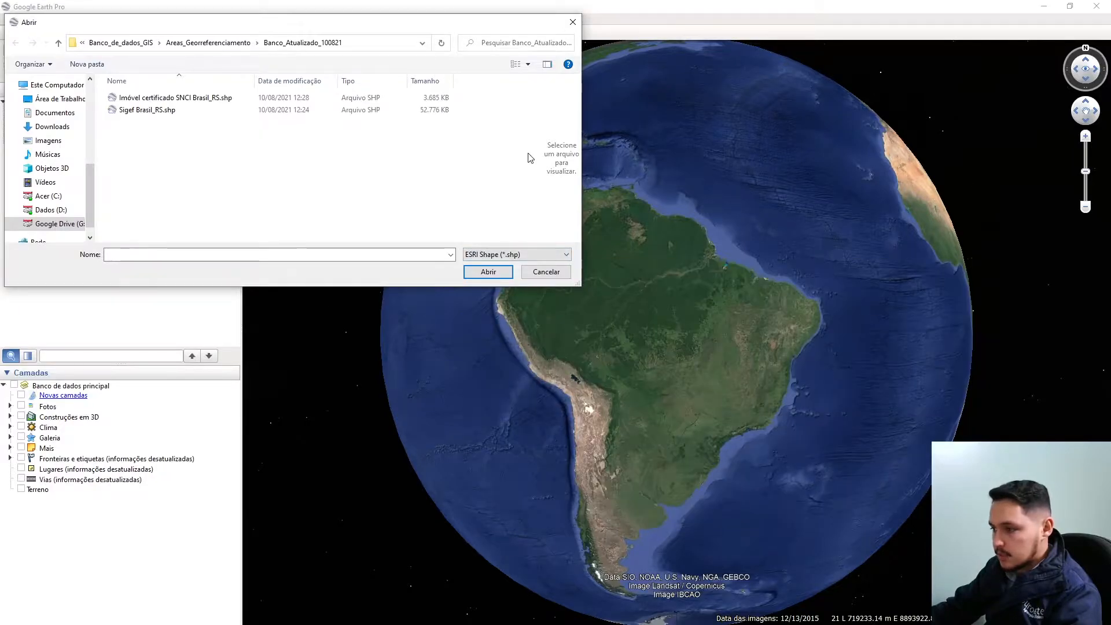
# Step: Examine the full list of supported file formats in the file-opening dialog, and cancel it without opening anything
pyautogui.click(482, 255)
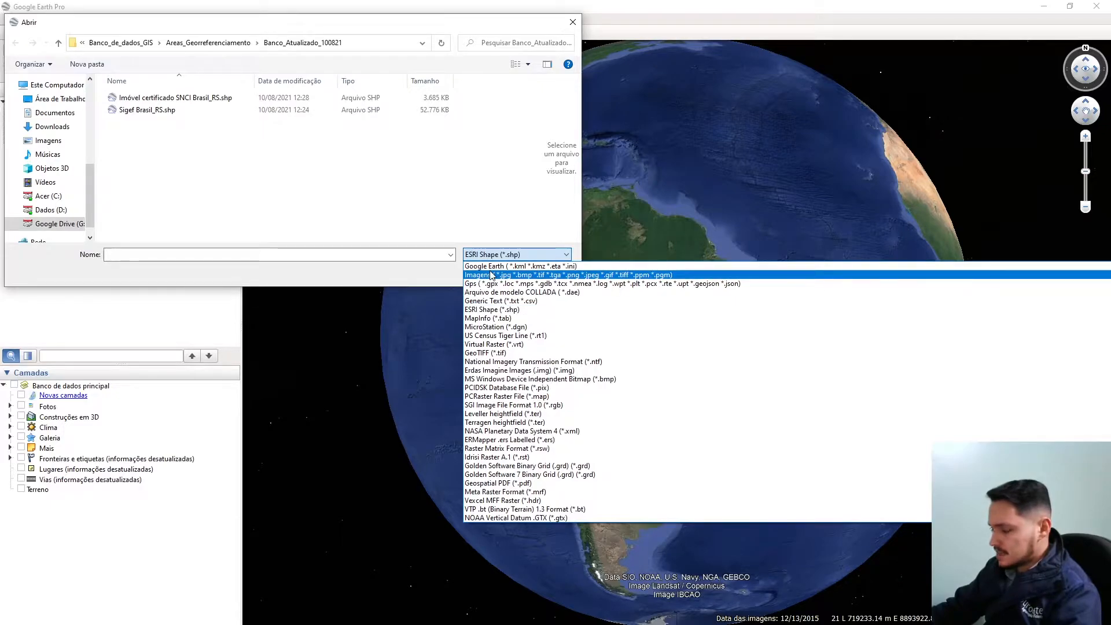
pyautogui.scroll(-3, 491, 276)
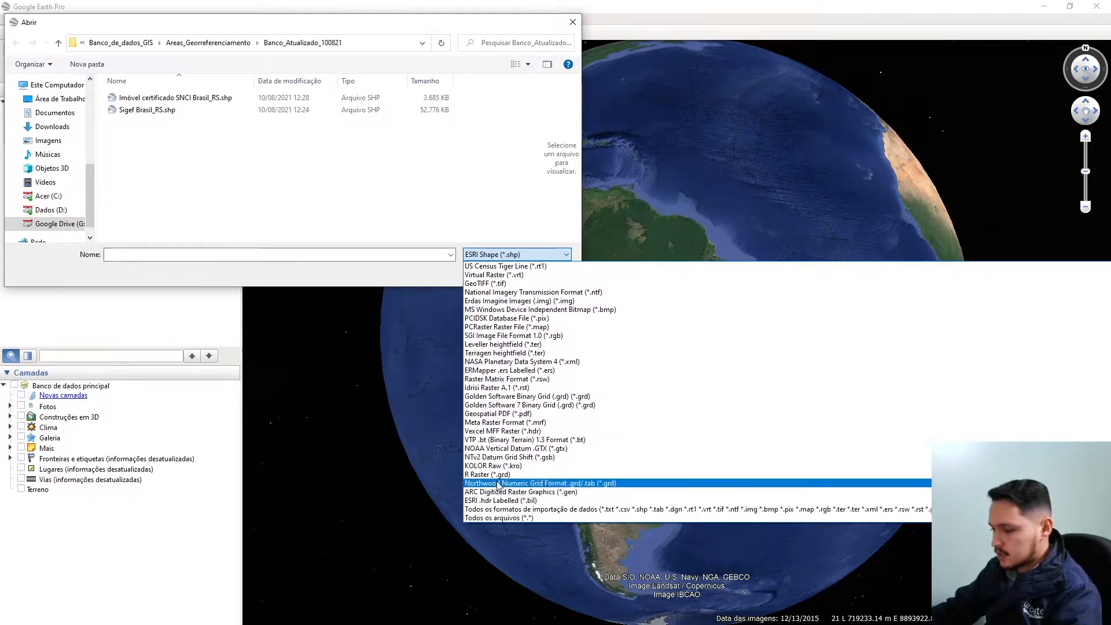
pyautogui.scroll(3, 492, 519)
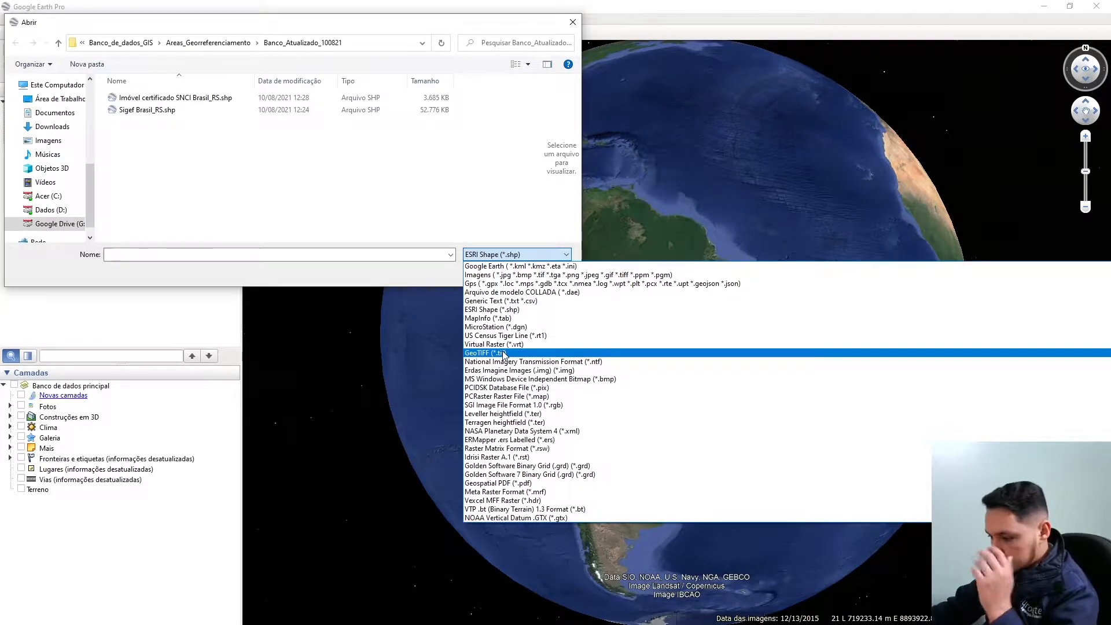
pyautogui.scroll(-3, 504, 354)
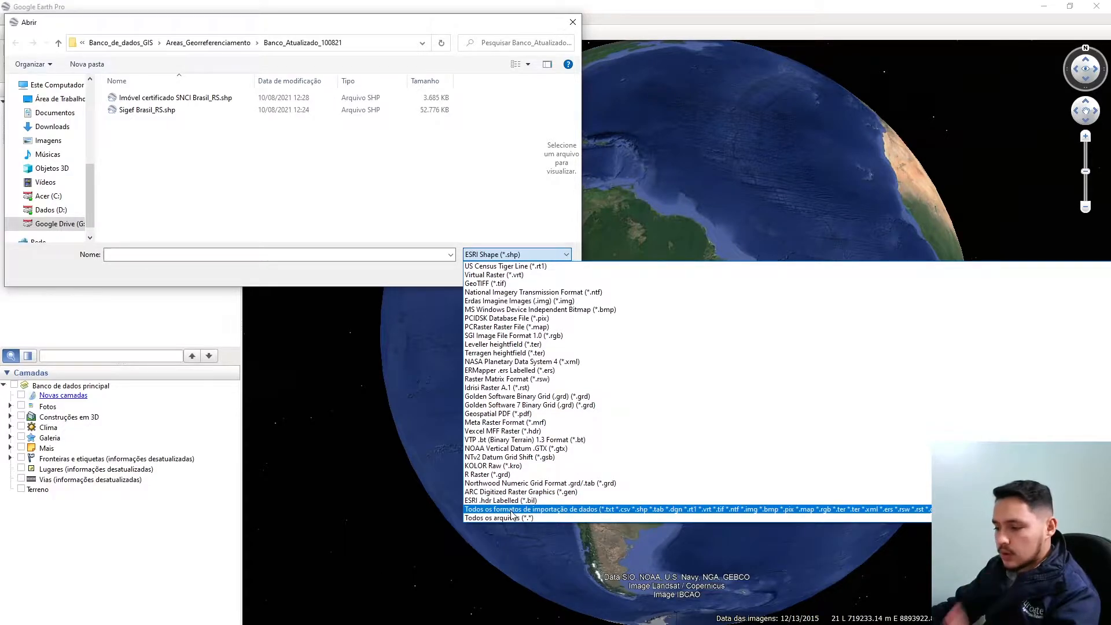
pyautogui.click(461, 194)
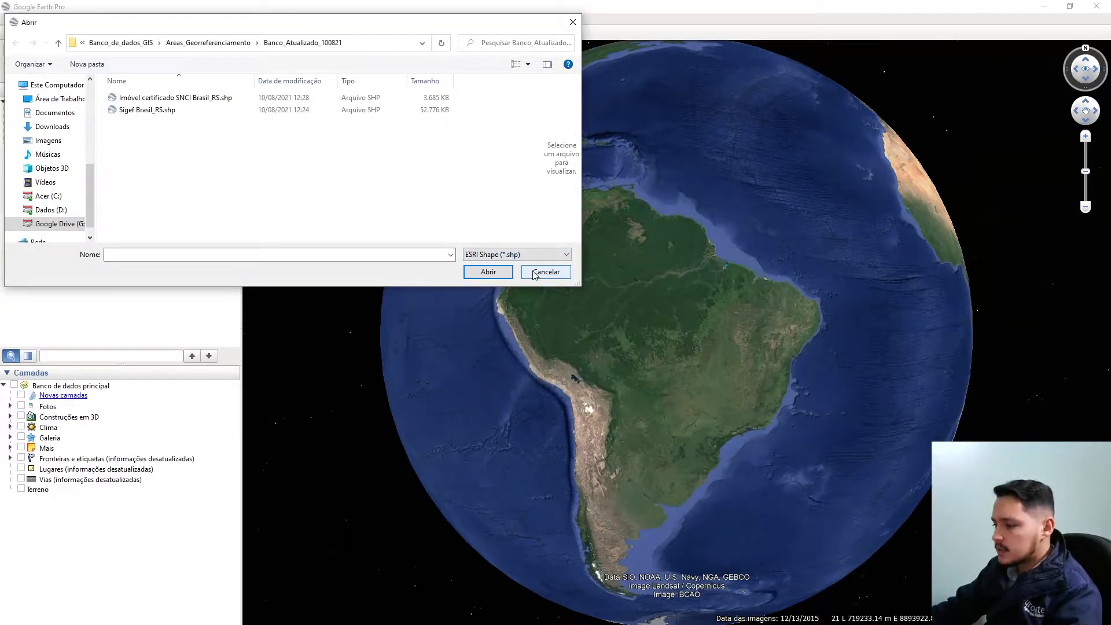
pyautogui.click(517, 256)
pyautogui.scroll(-1, 516, 337)
pyautogui.click(513, 215)
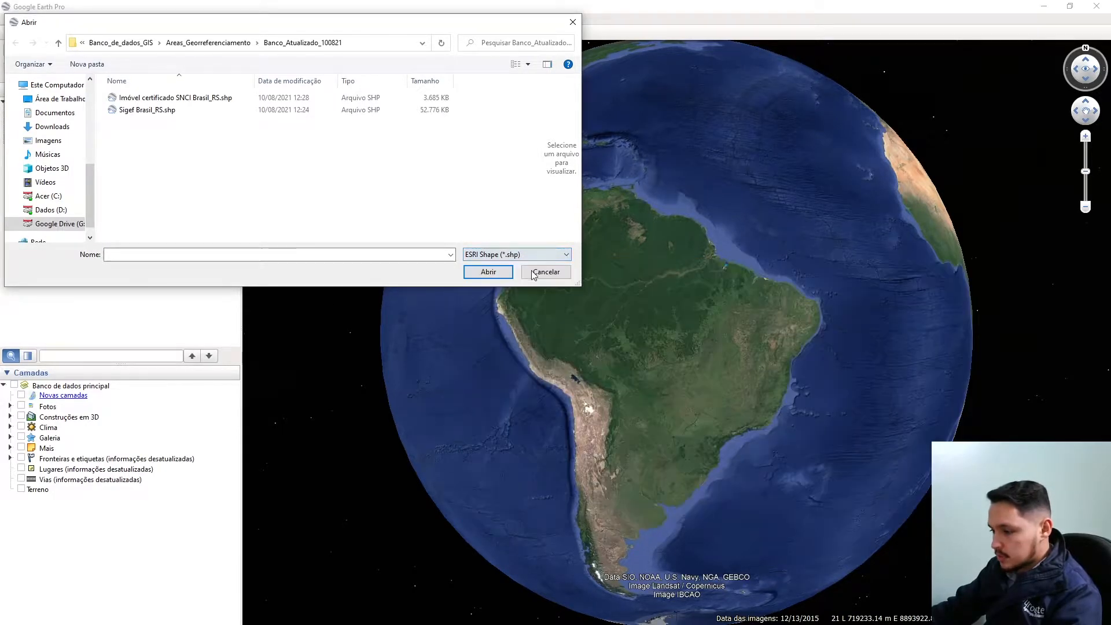
pyautogui.click(545, 272)
# Step: Look over the available save commands, and dismiss them without saving
pyautogui.click(18, 19)
pyautogui.moveTo(23, 51)
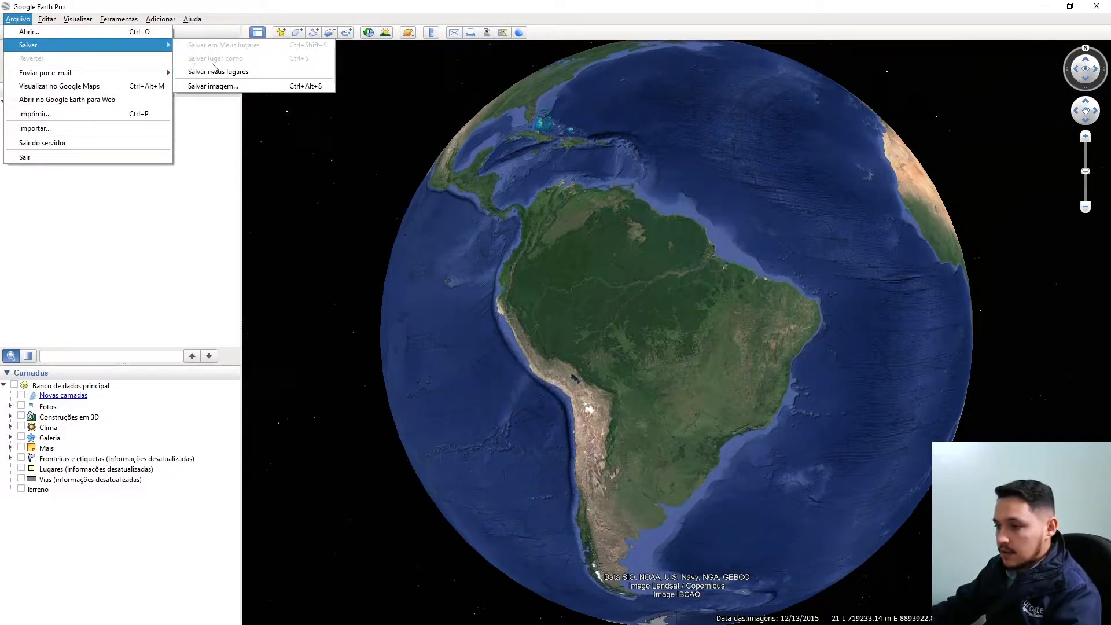
pyautogui.click(192, 233)
# Step: Collapse and re-expand the Meus lugares folder, and select Lugares temporários
pyautogui.click(4, 102)
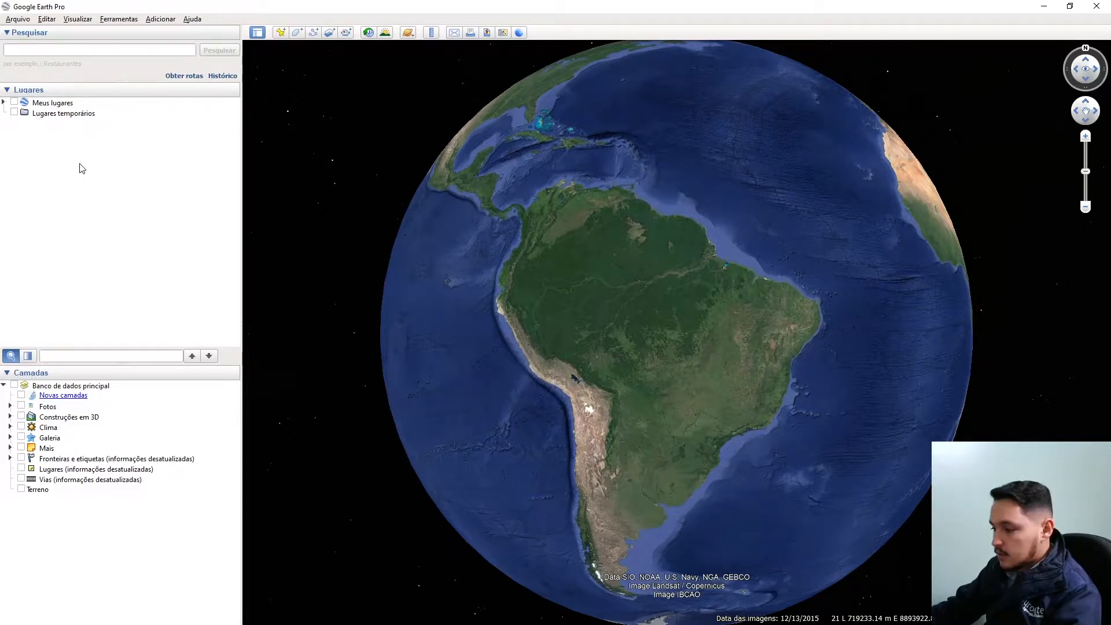
pyautogui.click(46, 103)
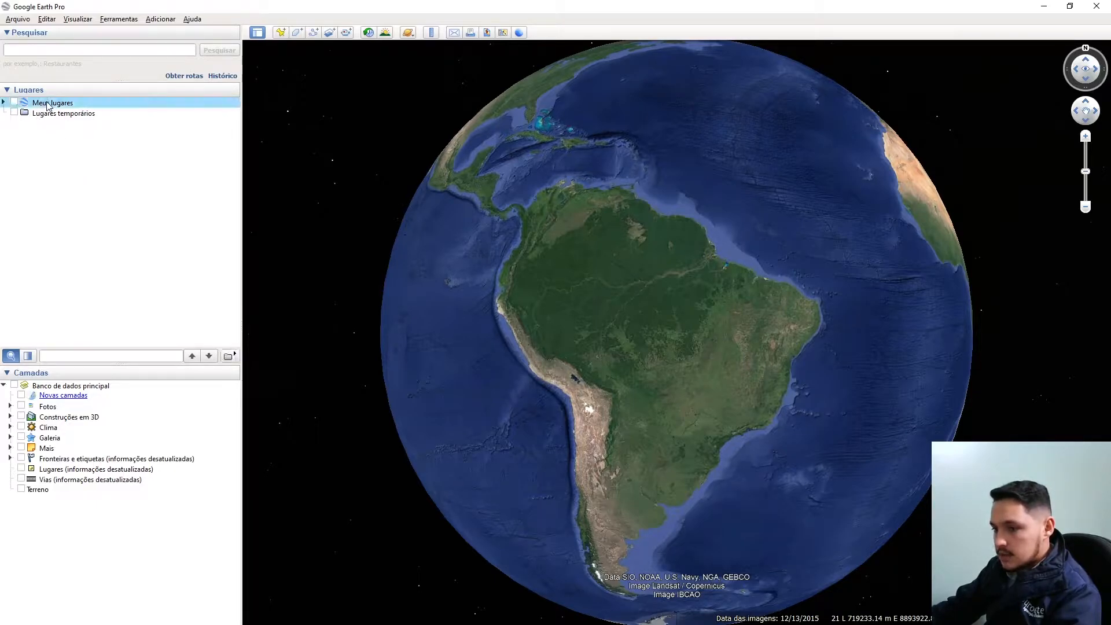
pyautogui.click(3, 103)
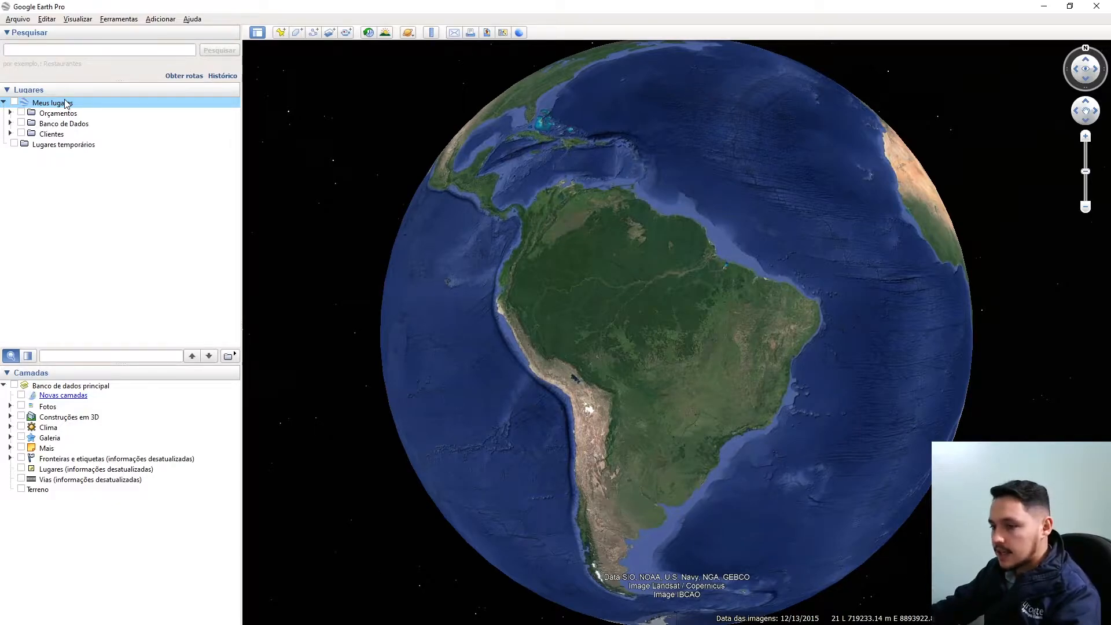
pyautogui.click(46, 146)
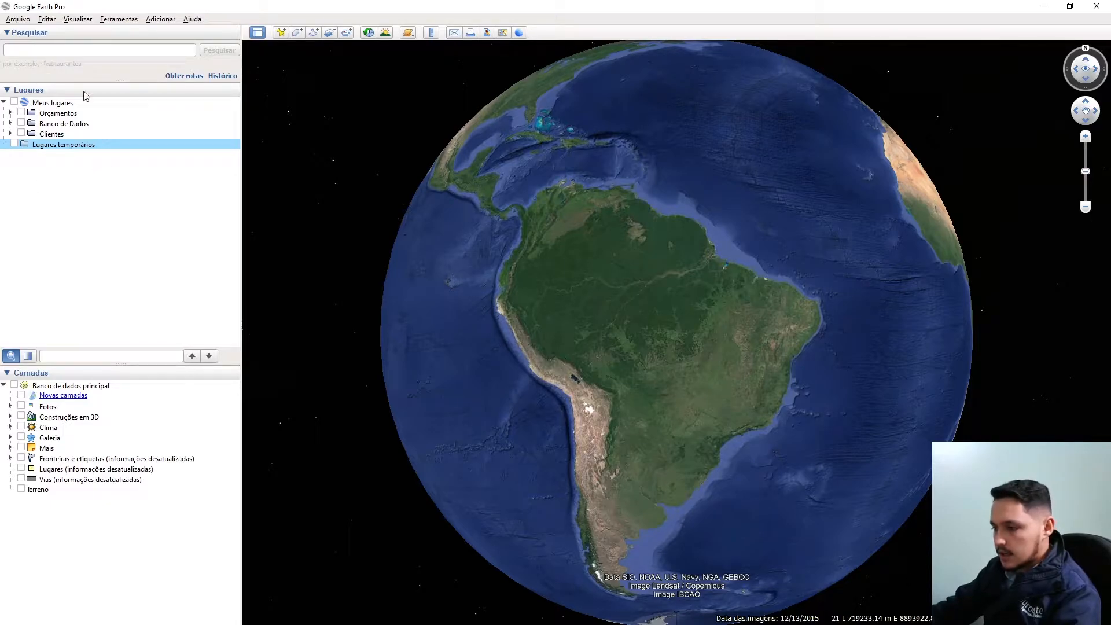
# Step: Select the Lugares temporários folder again and examine the file commands available for it
pyautogui.click(21, 20)
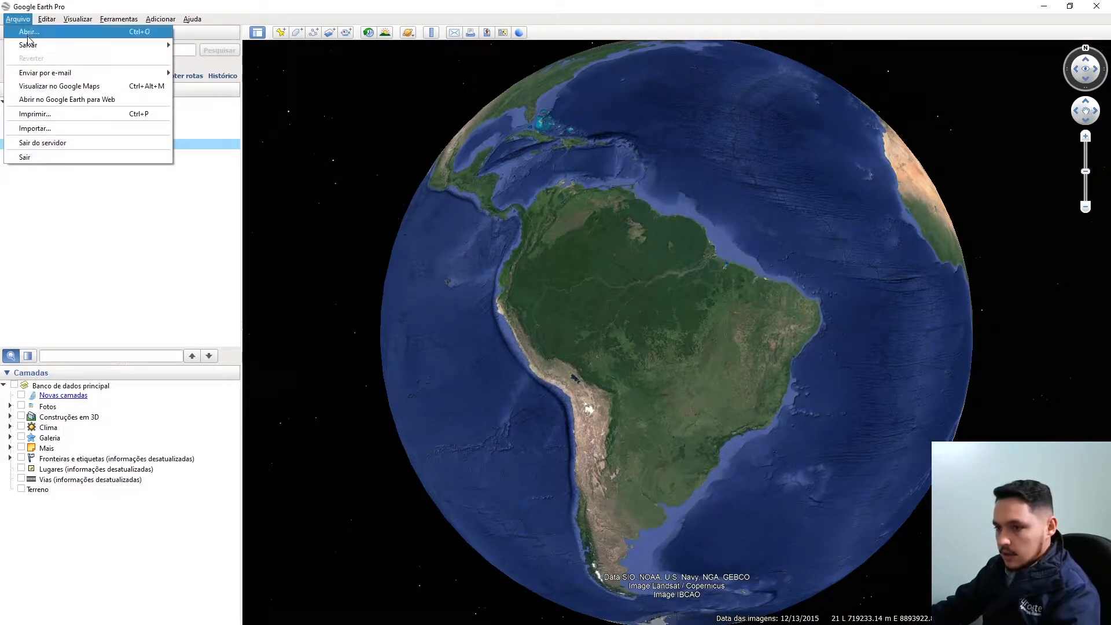
pyautogui.click(213, 223)
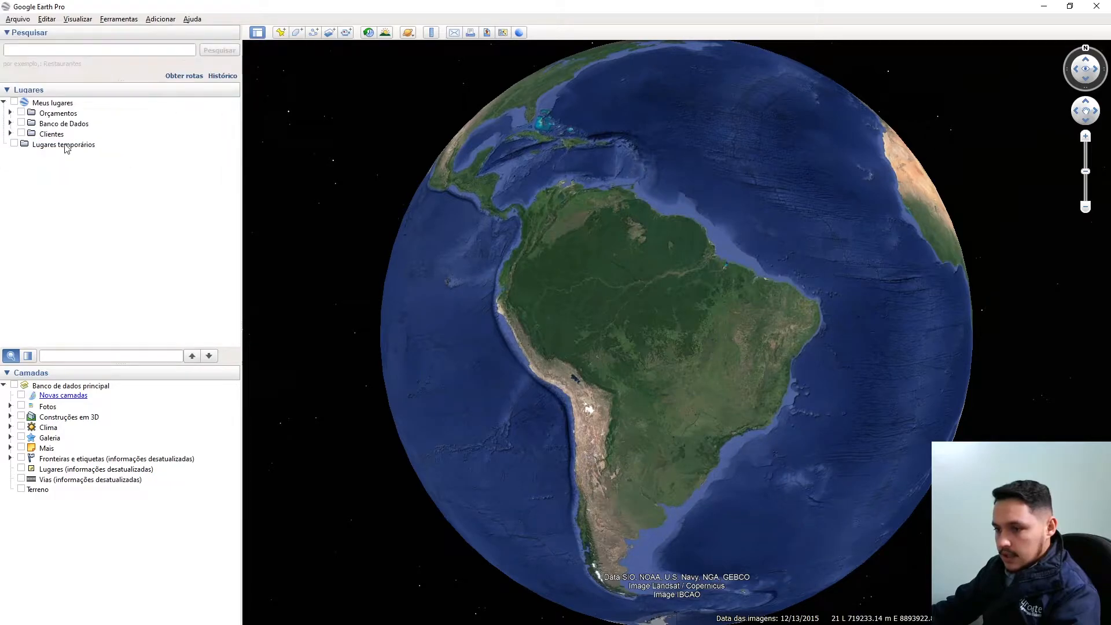
pyautogui.click(45, 147)
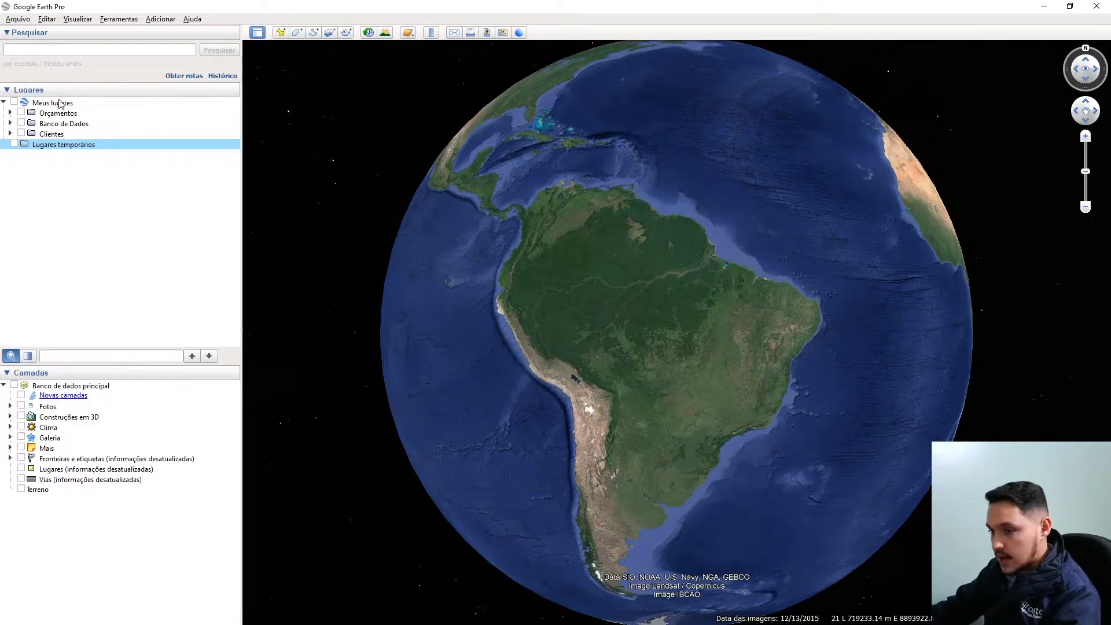
pyautogui.click(18, 19)
pyautogui.moveTo(90, 46)
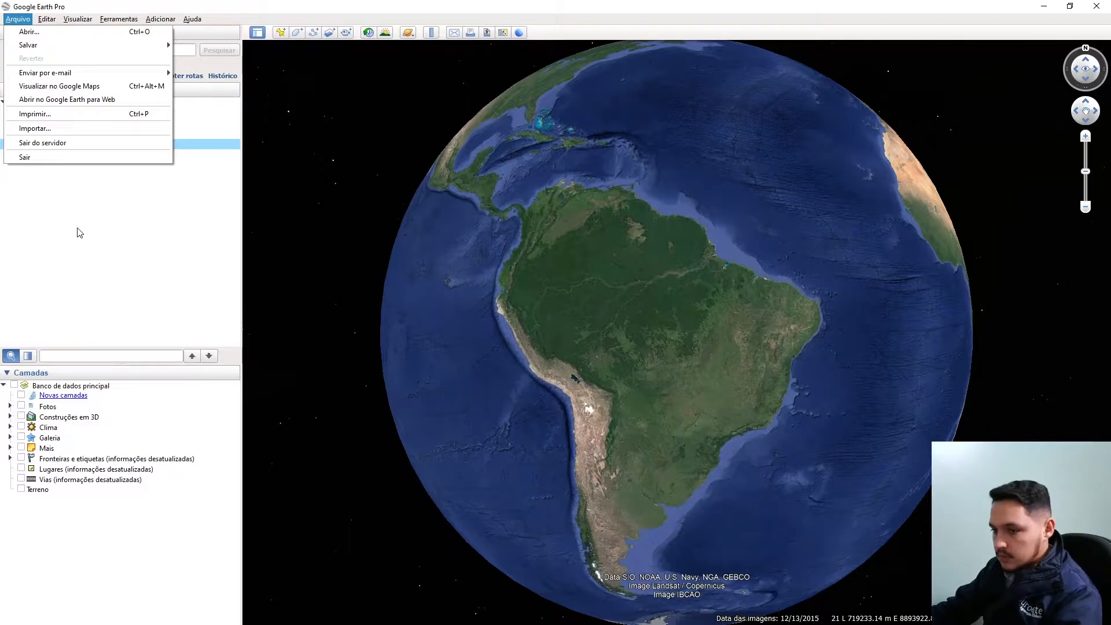
pyautogui.click(149, 224)
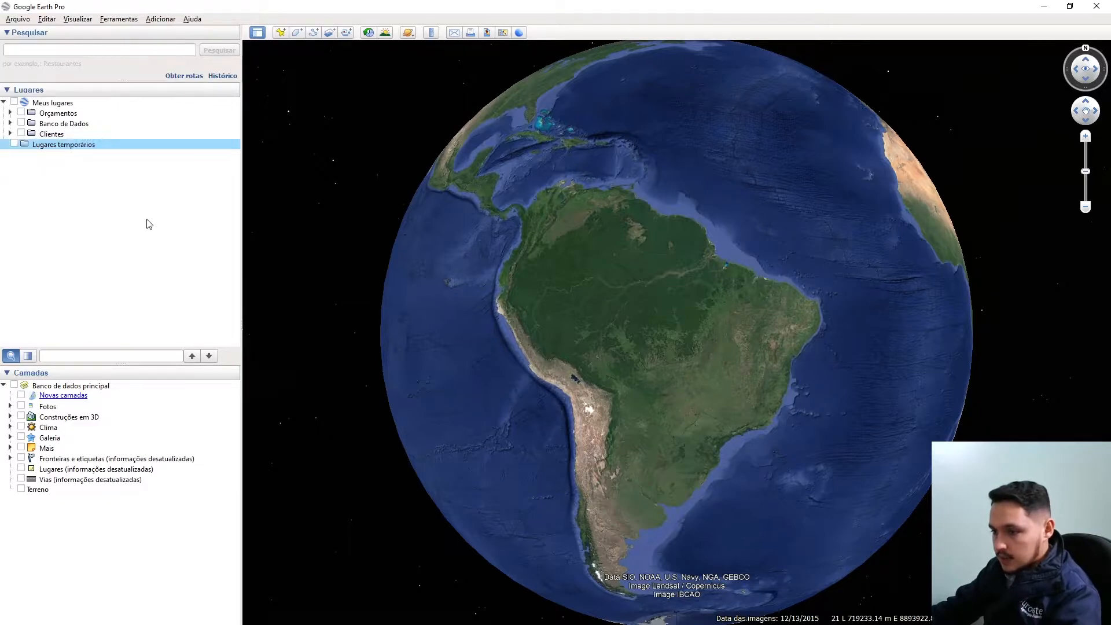
pyautogui.click(7, 90)
pyautogui.click(7, 138)
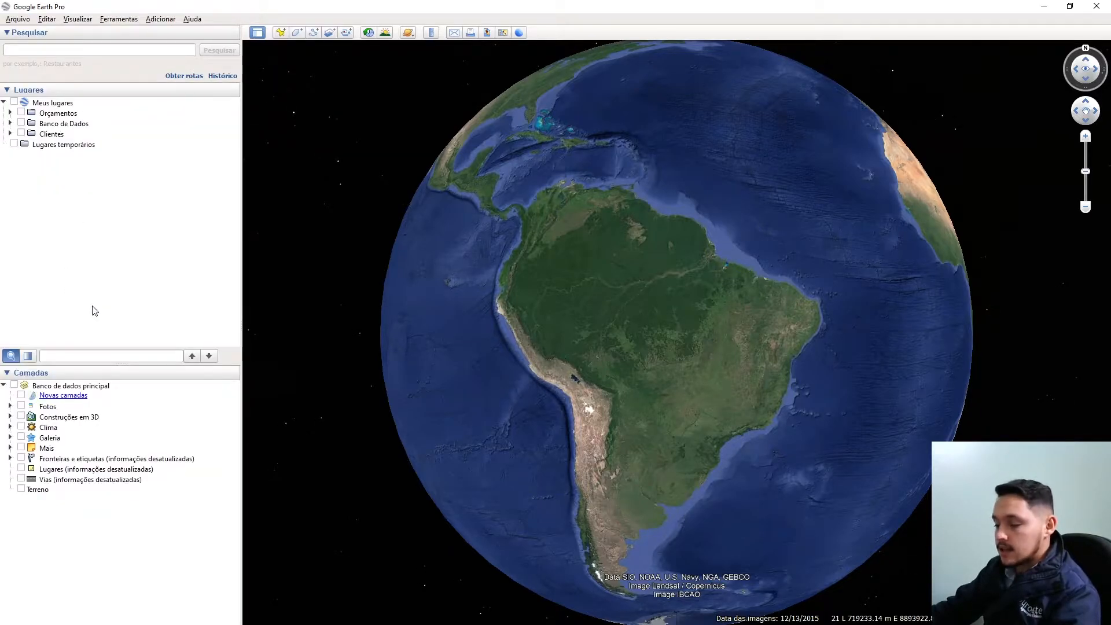
# Step: Review the save options and save the stored places with Salvar meus lugares
pyautogui.click(17, 19)
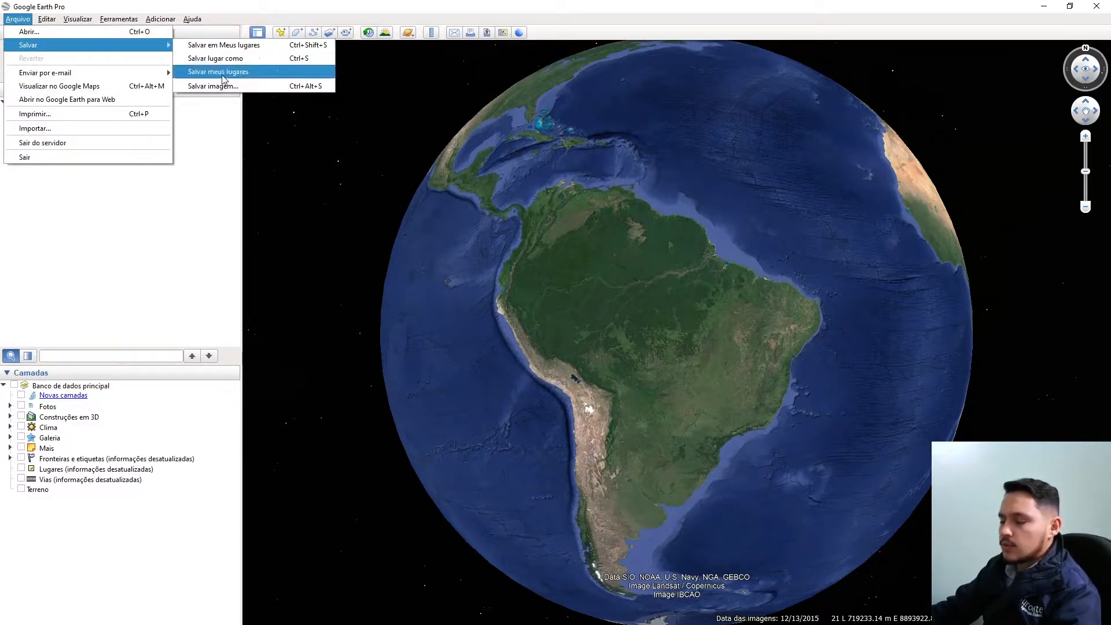
pyautogui.click(200, 211)
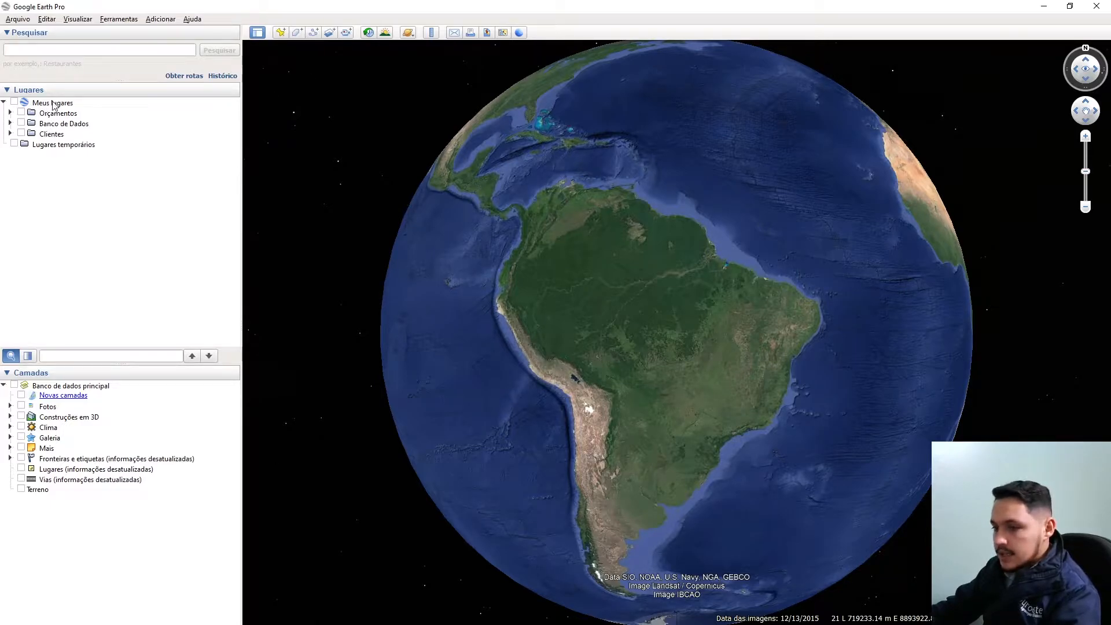
pyautogui.click(19, 22)
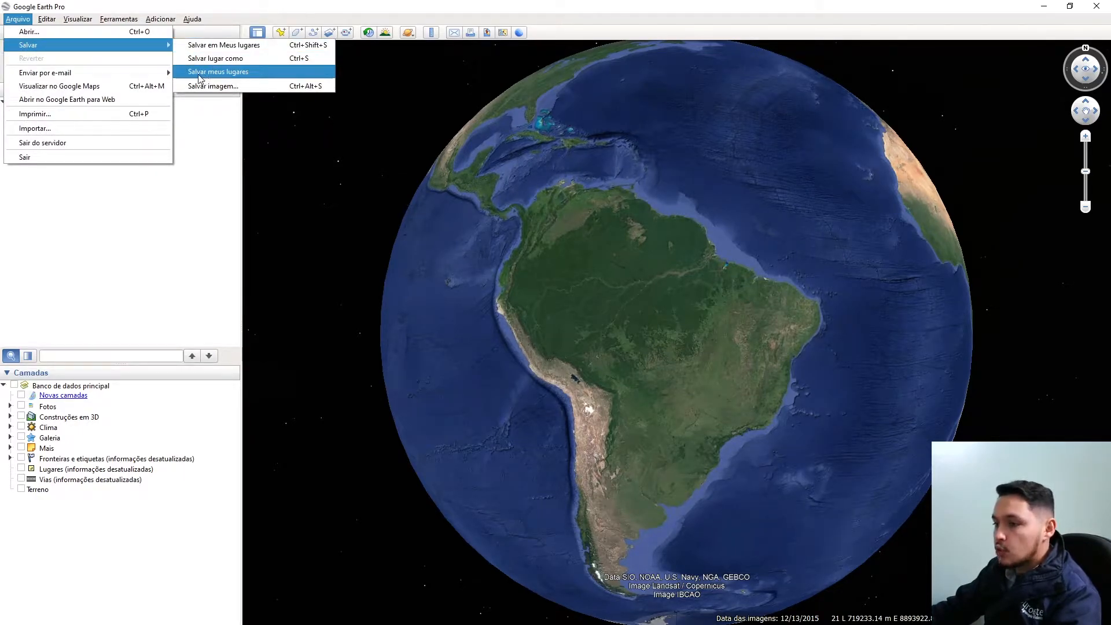
pyautogui.click(250, 74)
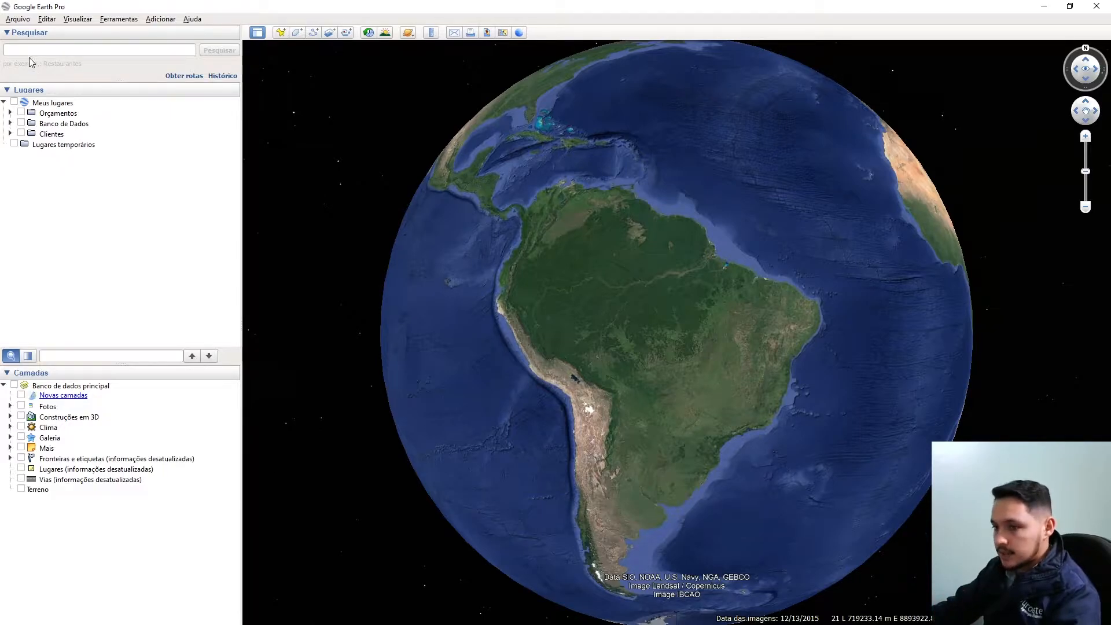
# Step: Show the Salvar lugar como dialog for Lugares temporários, inspect its folder and Kmz settings, and cancel it
pyautogui.click(17, 19)
pyautogui.moveTo(63, 46)
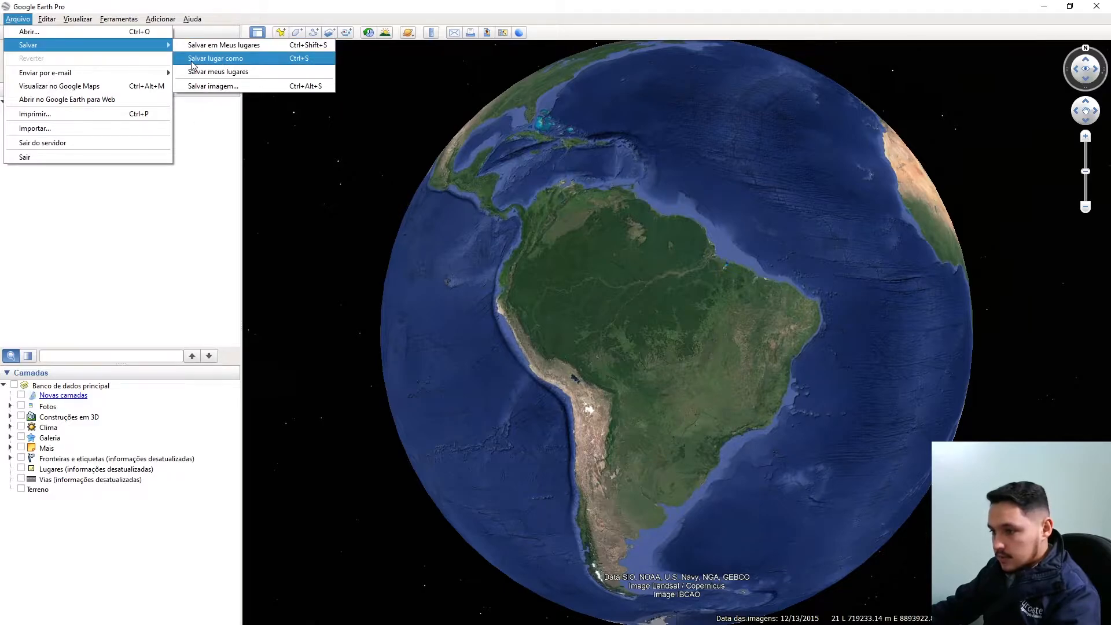
pyautogui.click(225, 61)
pyautogui.moveTo(243, 25); pyautogui.dragTo(480, 58)
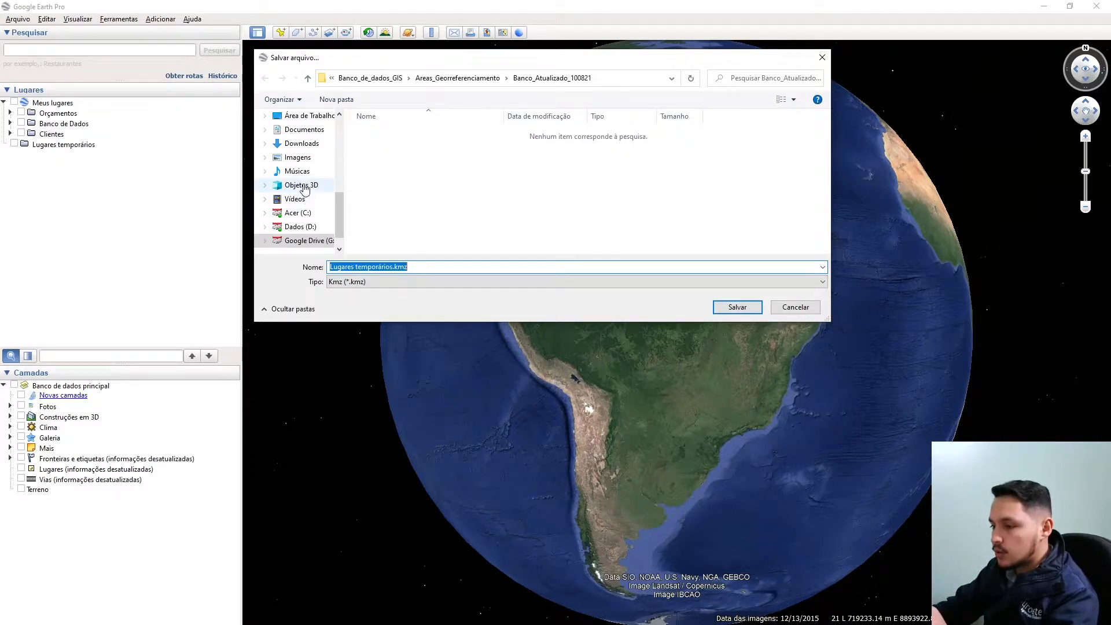
pyautogui.scroll(-2, 301, 191)
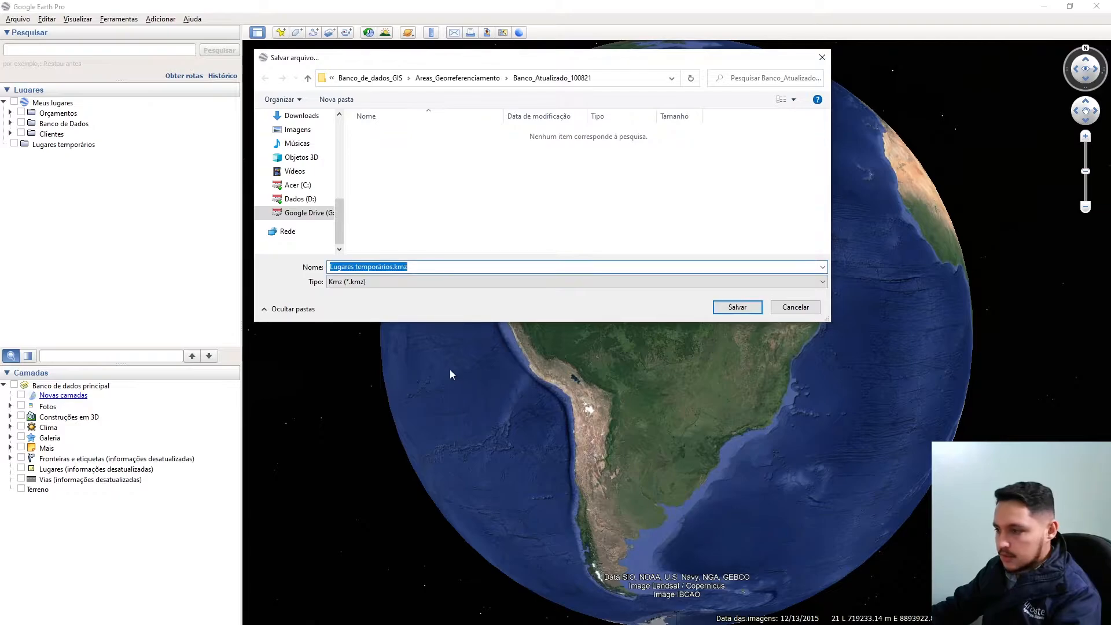
pyautogui.moveTo(420, 62); pyautogui.dragTo(410, 56)
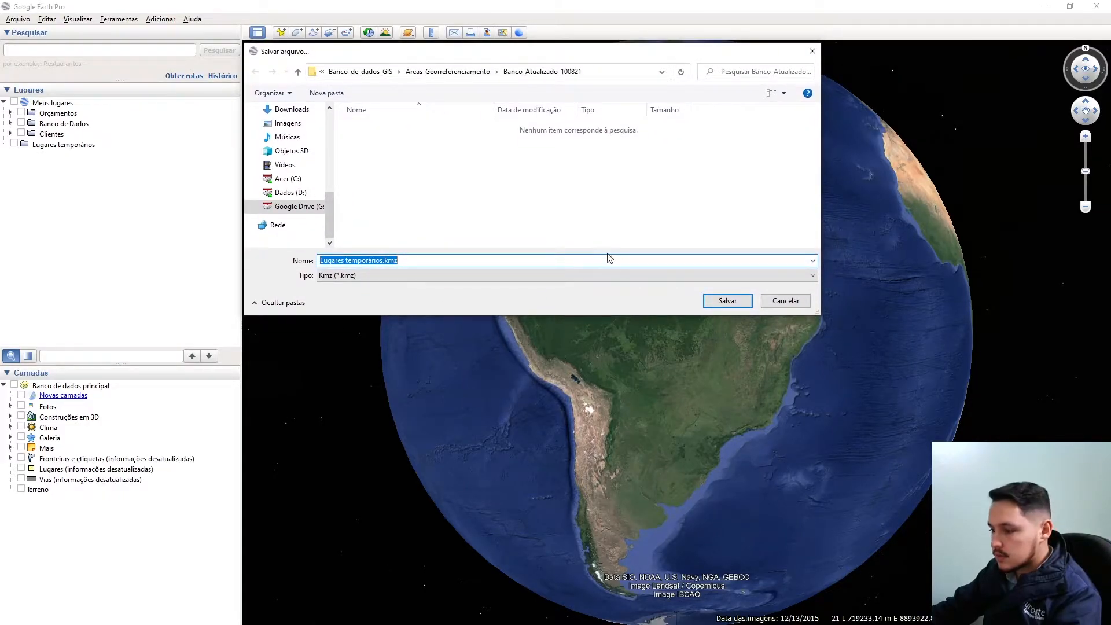
pyautogui.click(804, 304)
# Step: Start the Salvar imagem command to prepare a map image of the South America globe view
pyautogui.click(14, 19)
pyautogui.moveTo(26, 45)
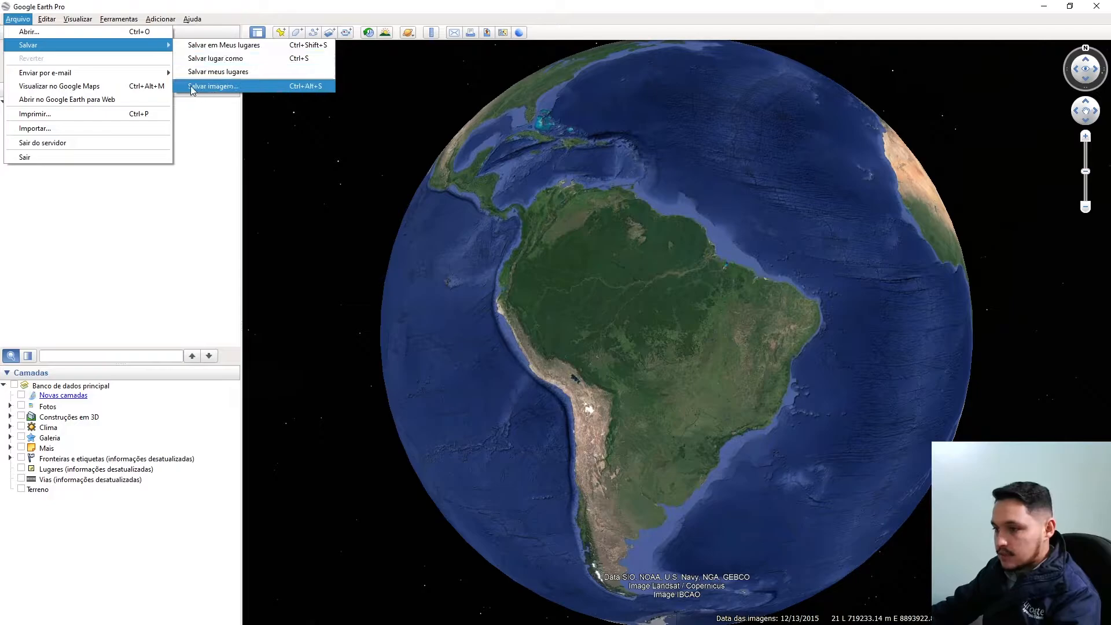
pyautogui.click(209, 87)
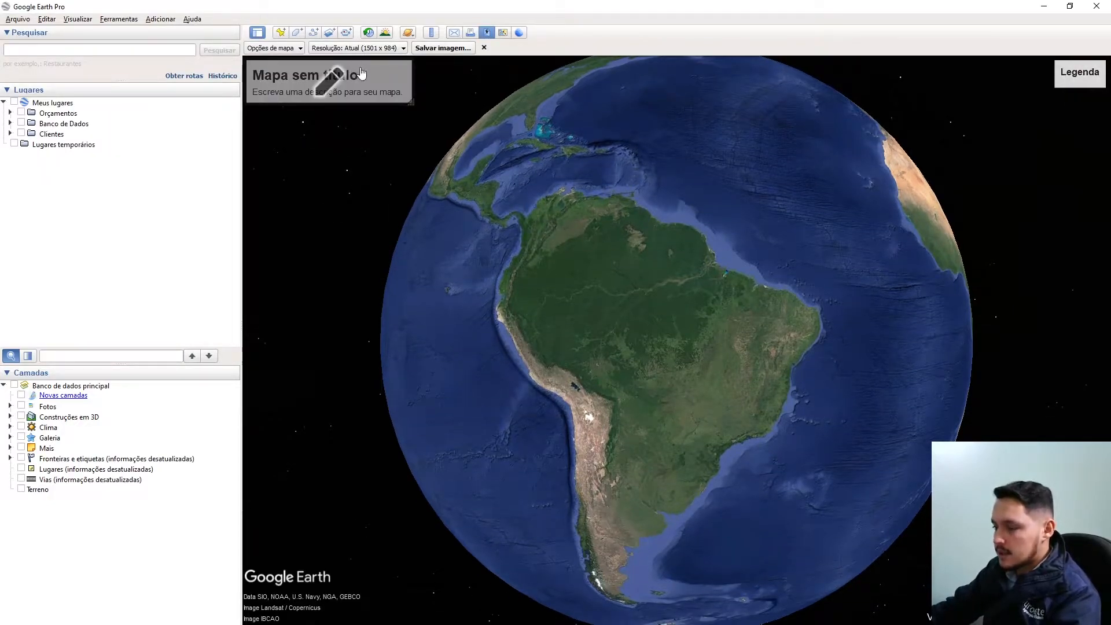
pyautogui.scroll(2, 699, 499)
pyautogui.scroll(-2, 699, 500)
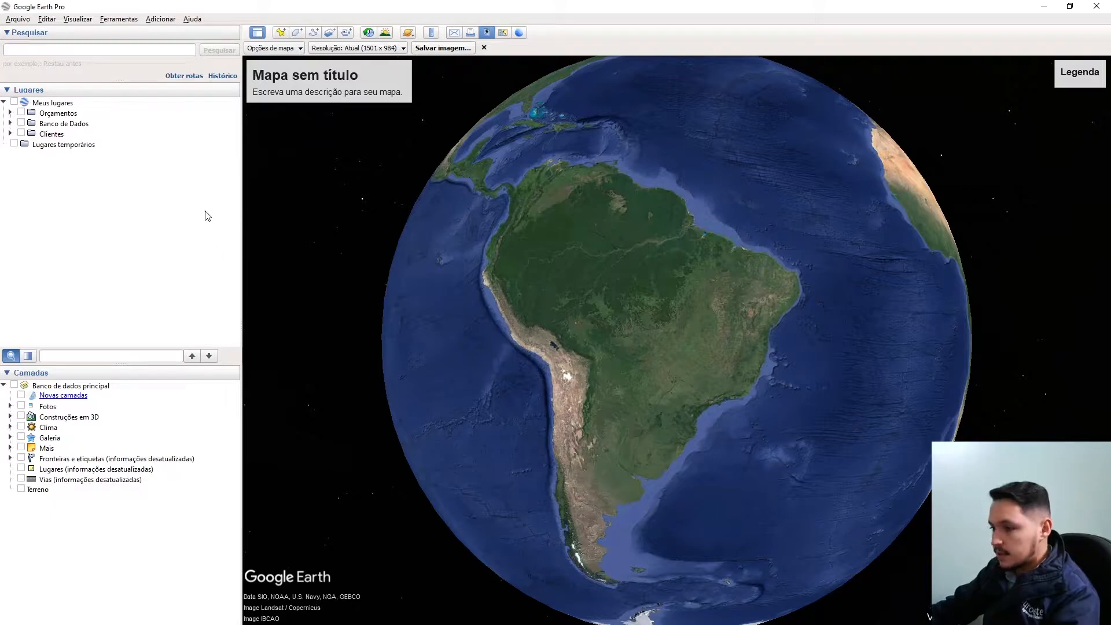
# Step: Hide the Título e descrição and Legenda elements from the map image, and display the map options again
pyautogui.click(281, 48)
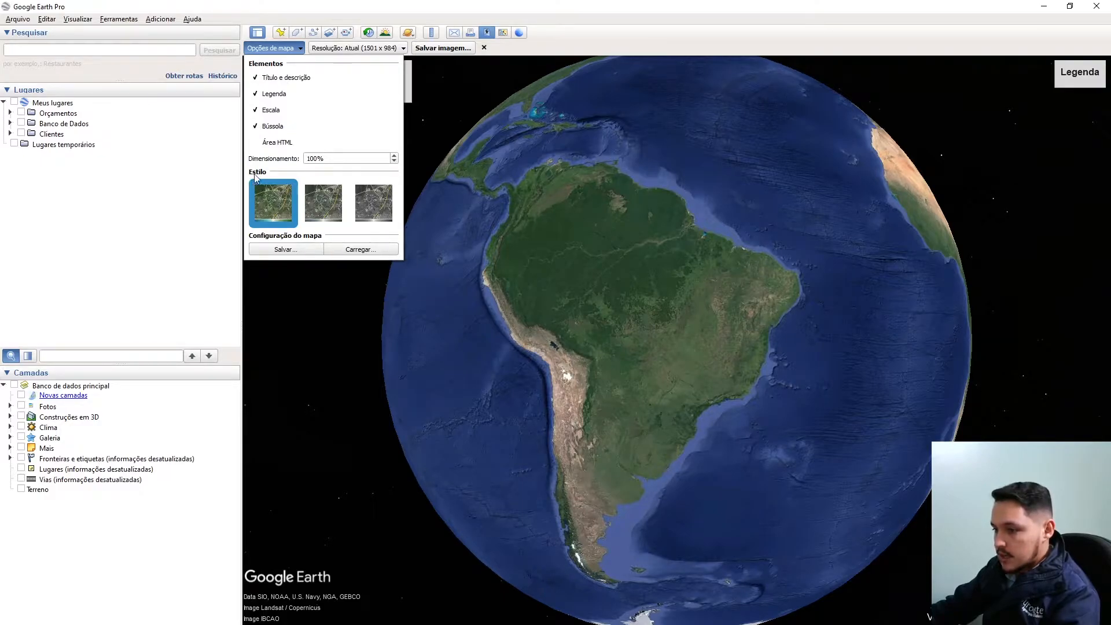
pyautogui.click(286, 79)
pyautogui.click(289, 95)
pyautogui.press('Escape')
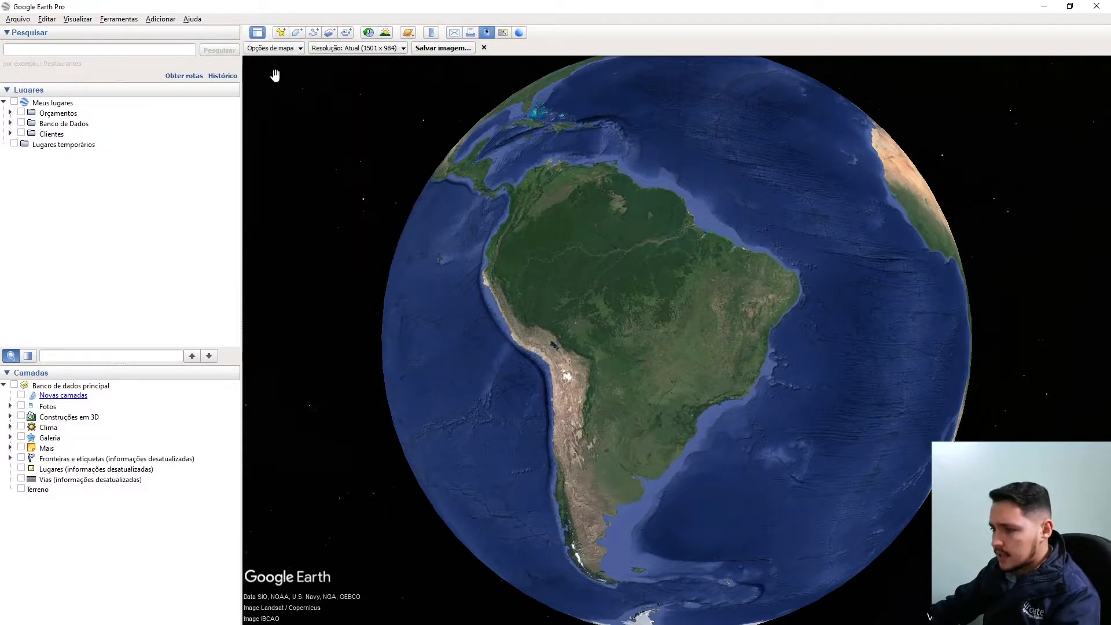
pyautogui.click(271, 48)
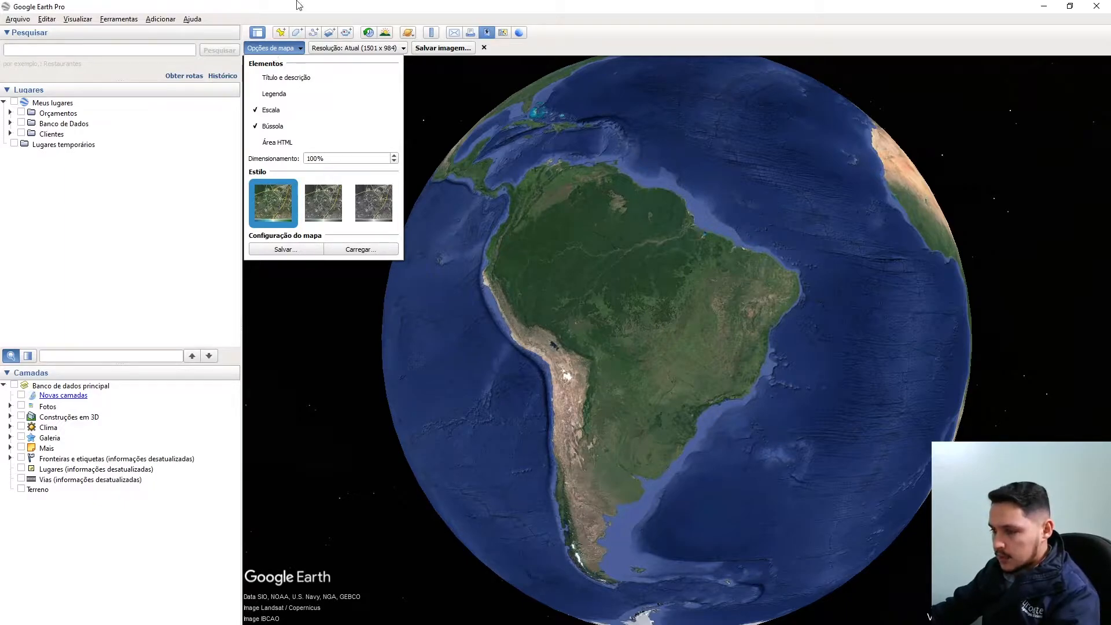
# Step: Restore the Título e descrição and Legenda elements on the map image, and toggle the Escala and Bússola elements off and on
pyautogui.click(279, 79)
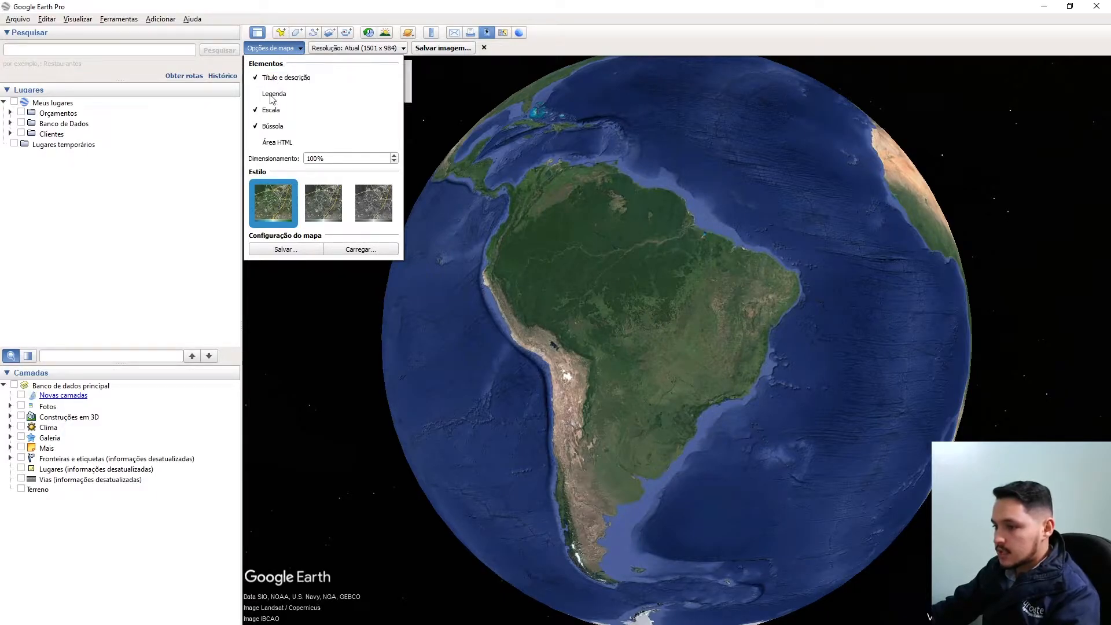
pyautogui.click(272, 95)
pyautogui.click(271, 114)
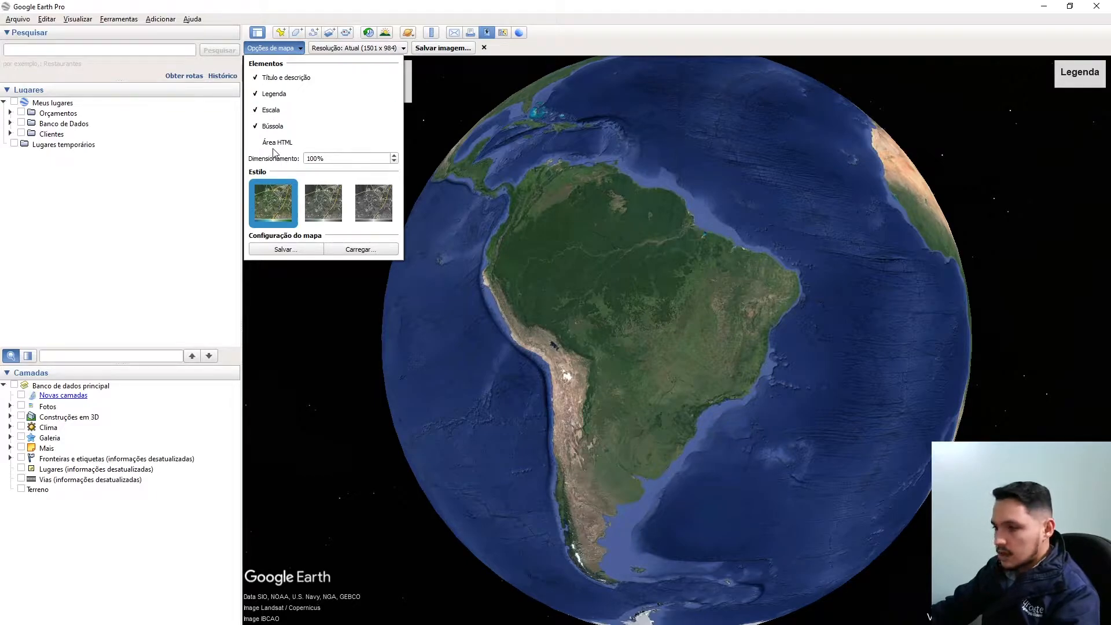
pyautogui.click(273, 129)
pyautogui.click(273, 128)
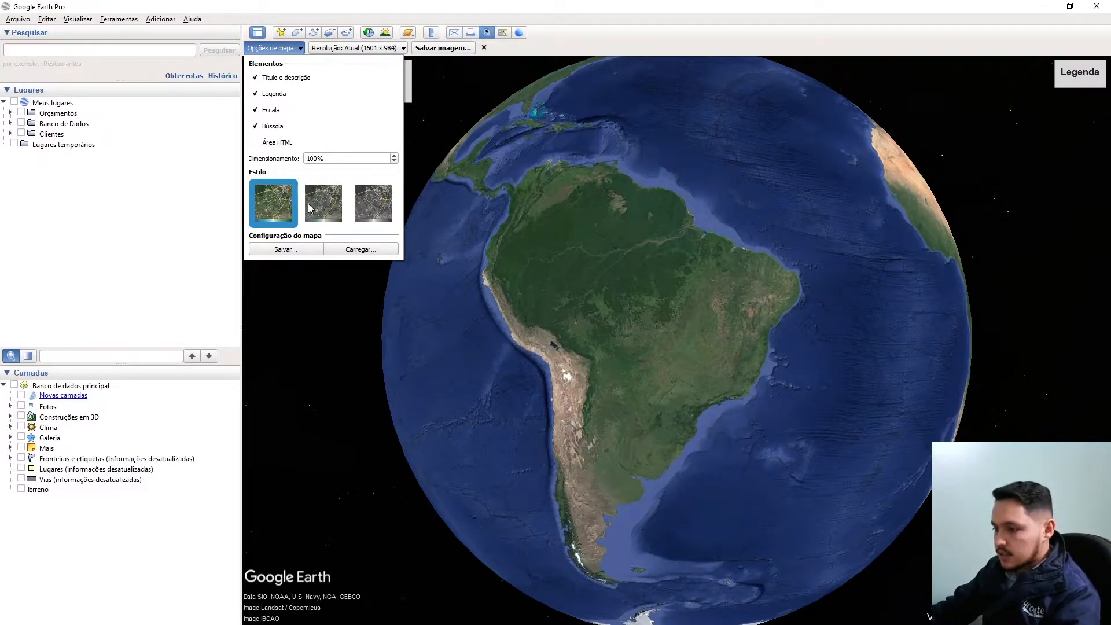
# Step: Try a Dimensionamento of 200% for the map elements, and set it back to 100%
pyautogui.moveTo(355, 159); pyautogui.dragTo(229, 156)
pyautogui.write('200')
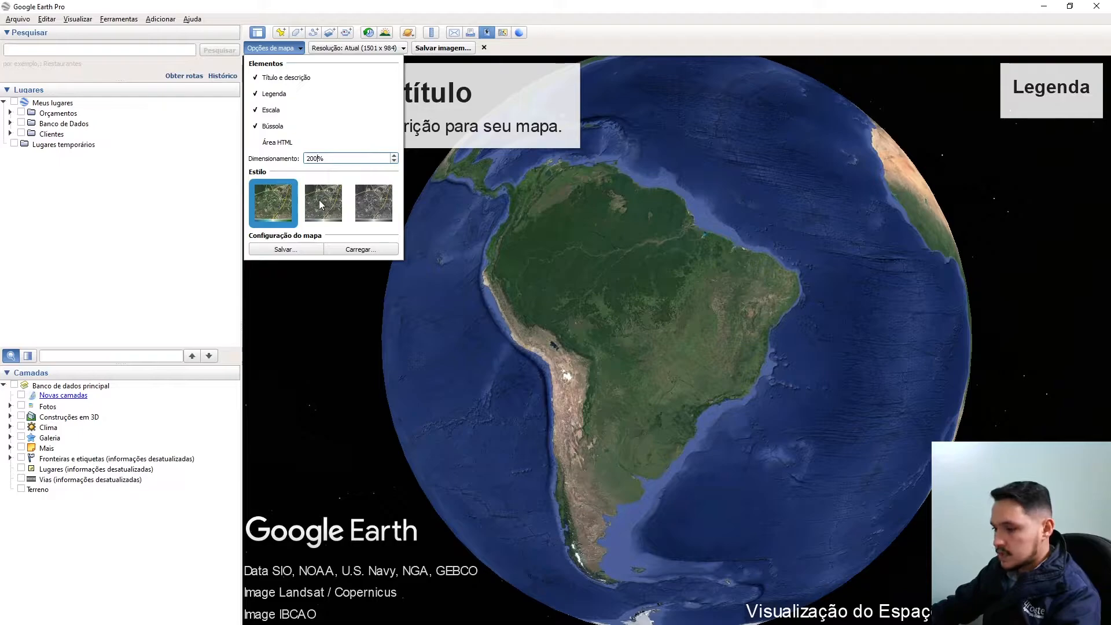
pyautogui.press('BackSpace')
pyautogui.press('BackSpace')
pyautogui.press('BackSpace')
pyautogui.write('100')
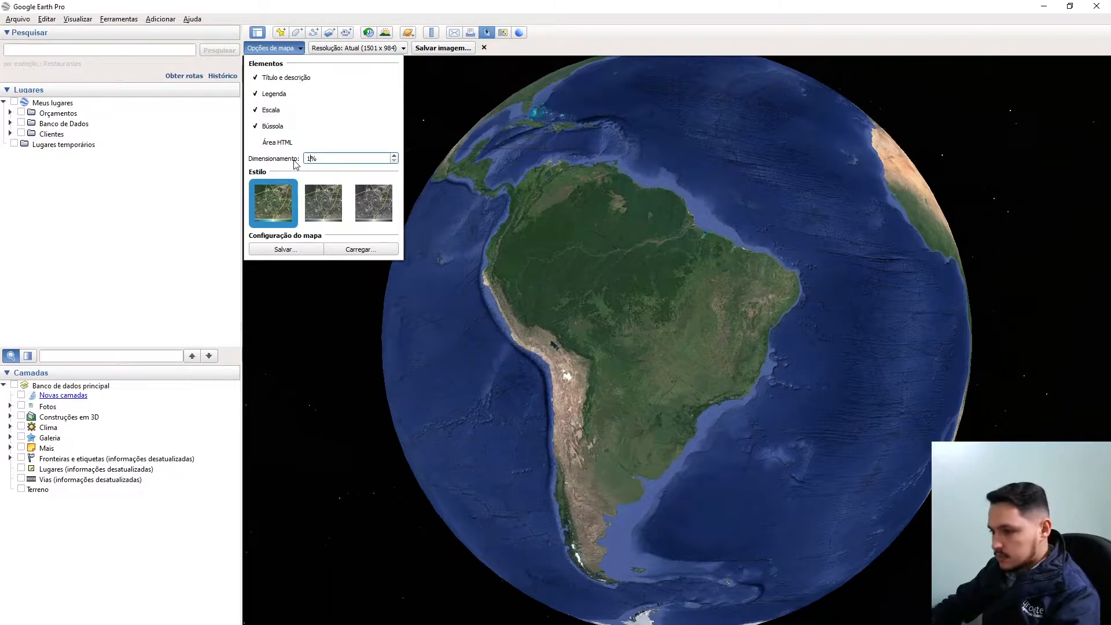
# Step: Preview the two alternative map styles on the globe, and return to the first, full-colour style
pyautogui.click(334, 201)
pyautogui.click(367, 205)
pyautogui.click(327, 206)
pyautogui.click(283, 207)
pyautogui.click(369, 210)
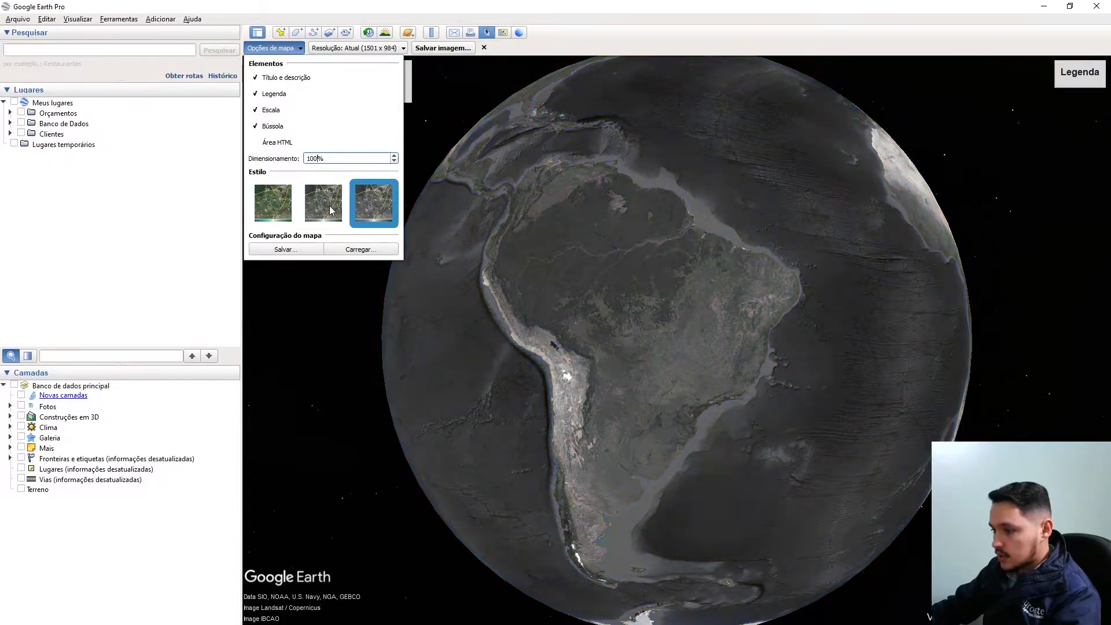
pyautogui.click(332, 210)
pyautogui.click(294, 211)
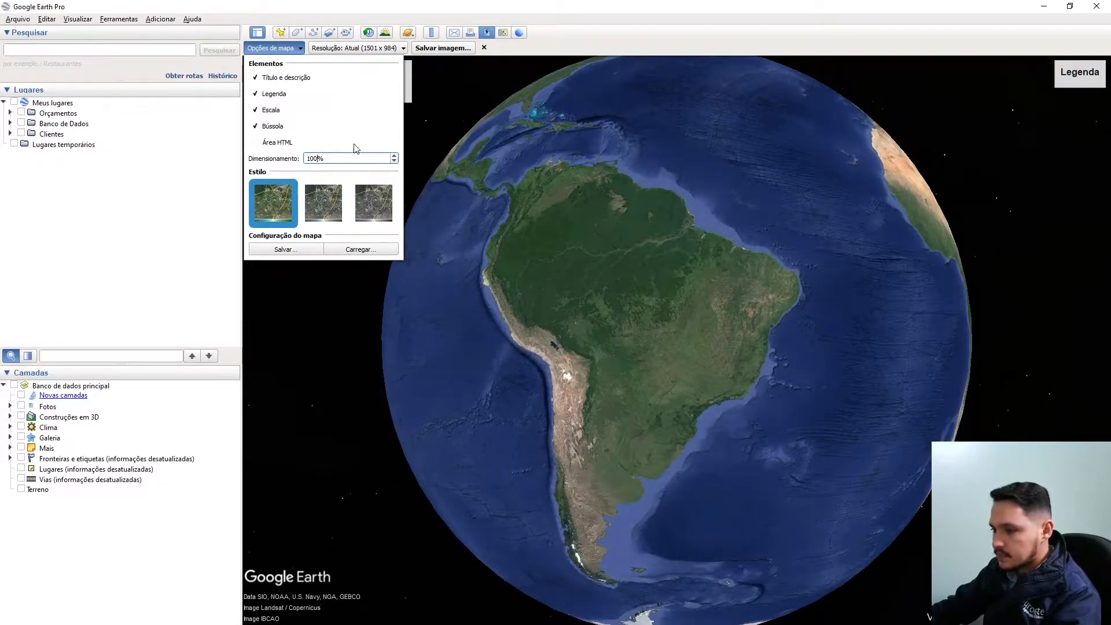
# Step: Review the resolutions offered for the map image without choosing another one
pyautogui.click(320, 48)
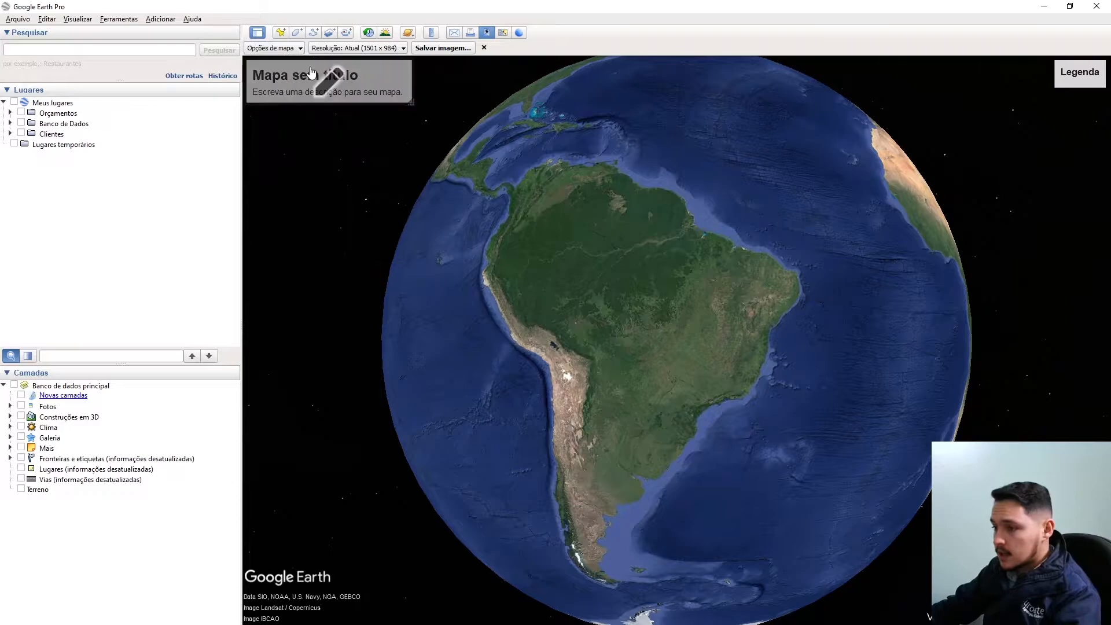
pyautogui.click(327, 51)
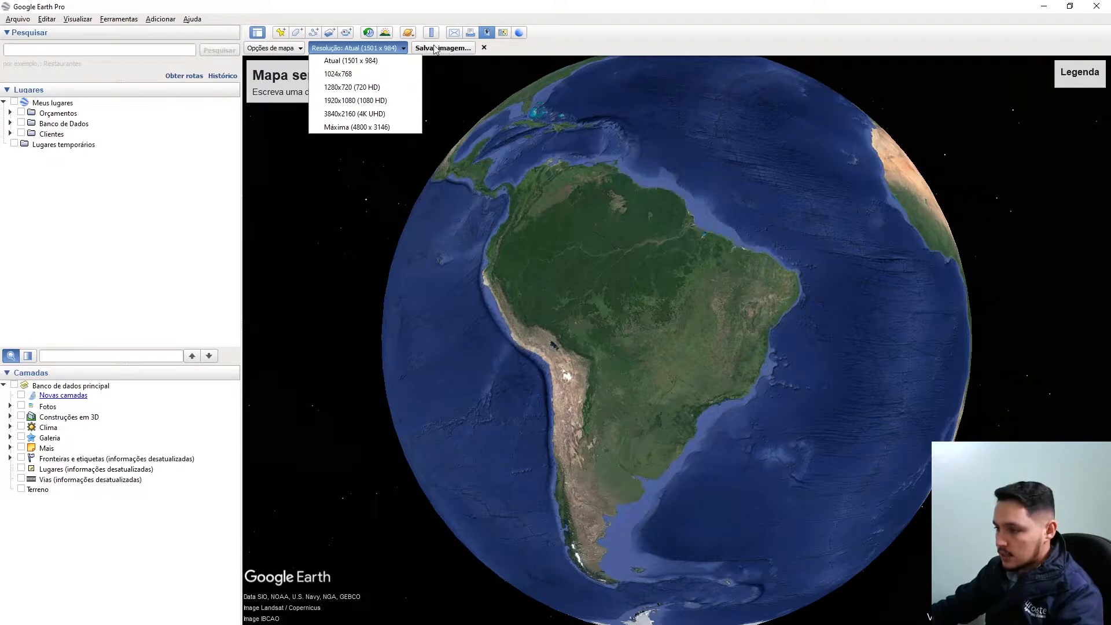
pyautogui.click(495, 51)
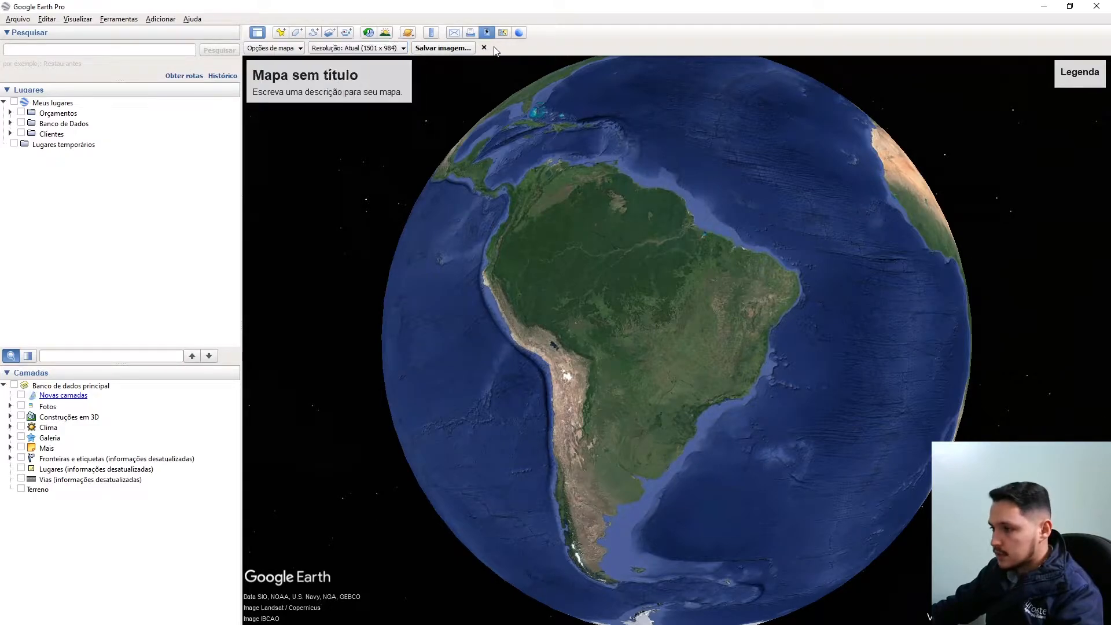
# Step: Show the save dialog for the map image, inspect its JPEG file type, cancel it and leave the image-saving mode
pyautogui.click(421, 48)
pyautogui.click(356, 289)
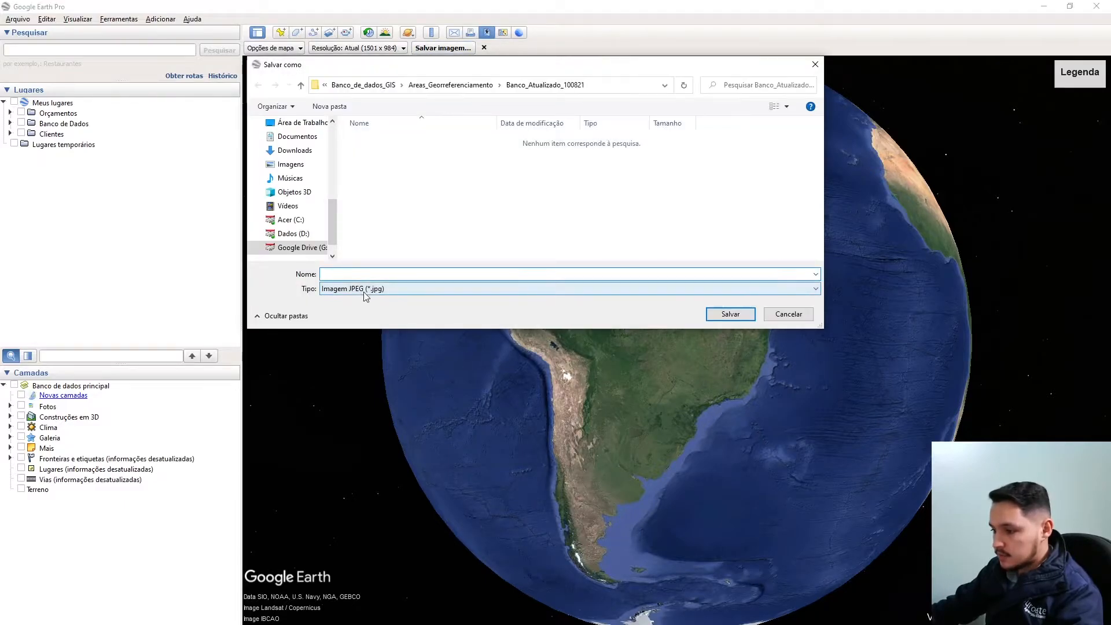
pyautogui.click(694, 154)
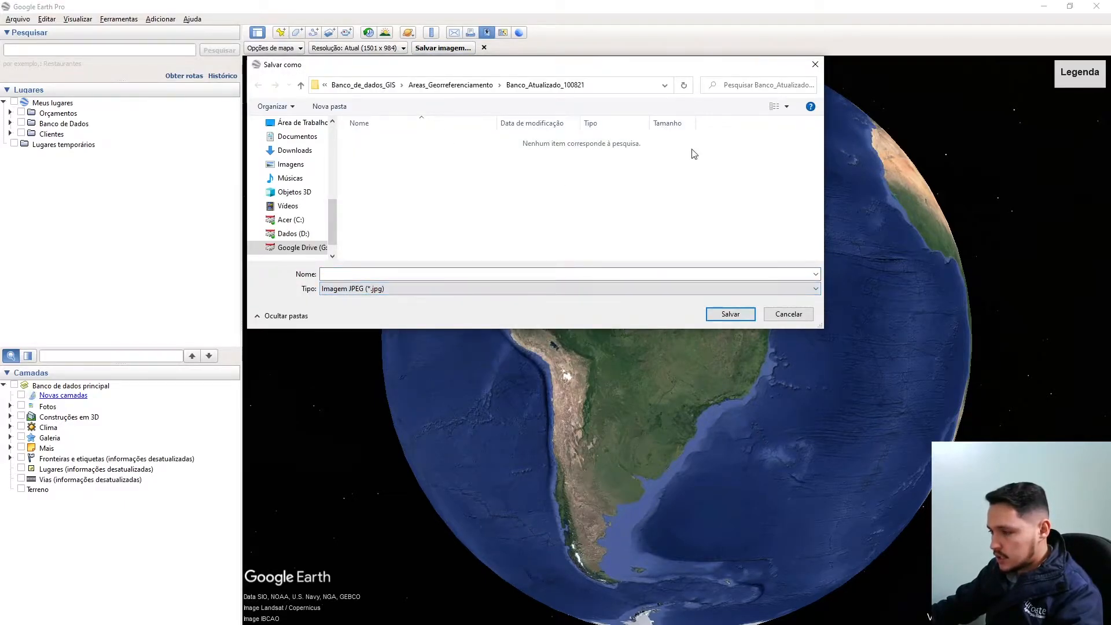
pyautogui.click(815, 64)
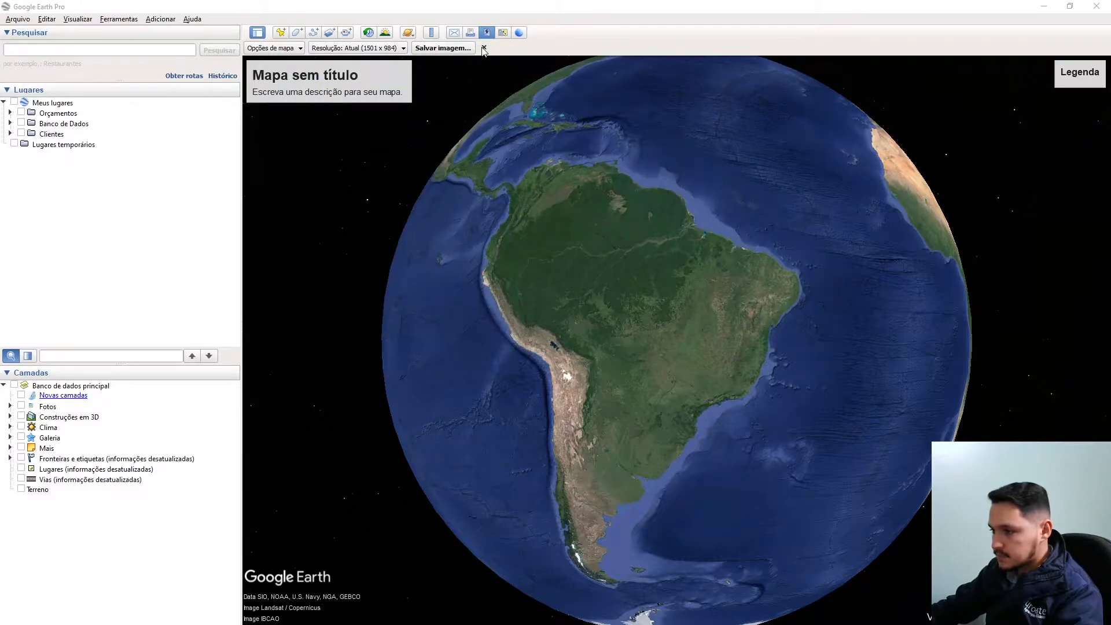
pyautogui.click(484, 48)
# Step: Examine the file commands for saving, sending by e-mail, viewing in Google Maps and opening in Google Earth para Web
pyautogui.click(25, 19)
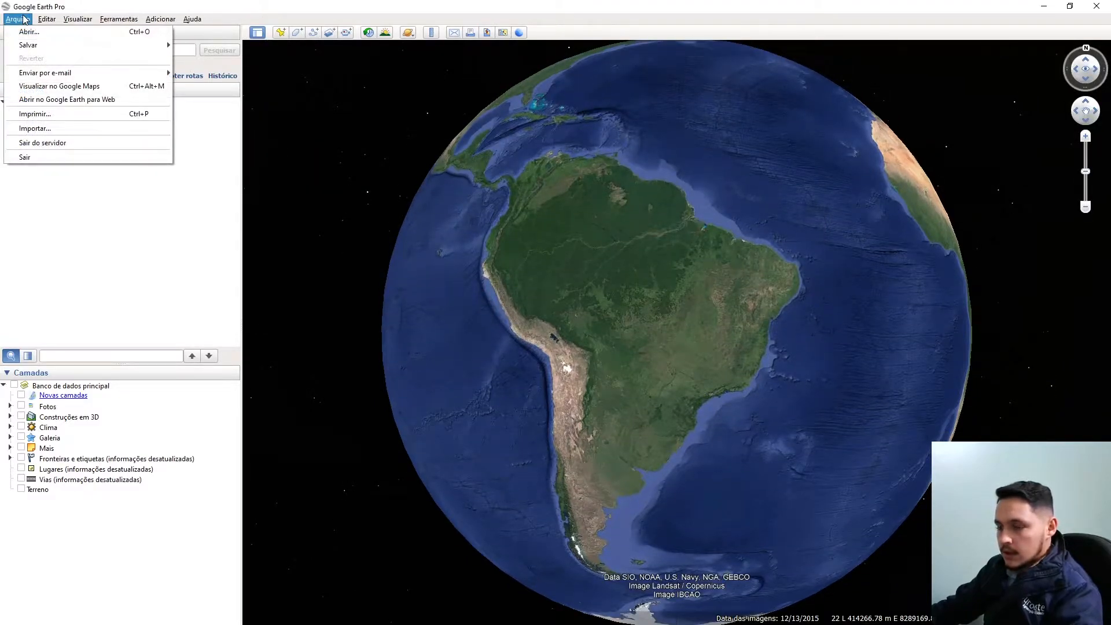
pyautogui.click(303, 7)
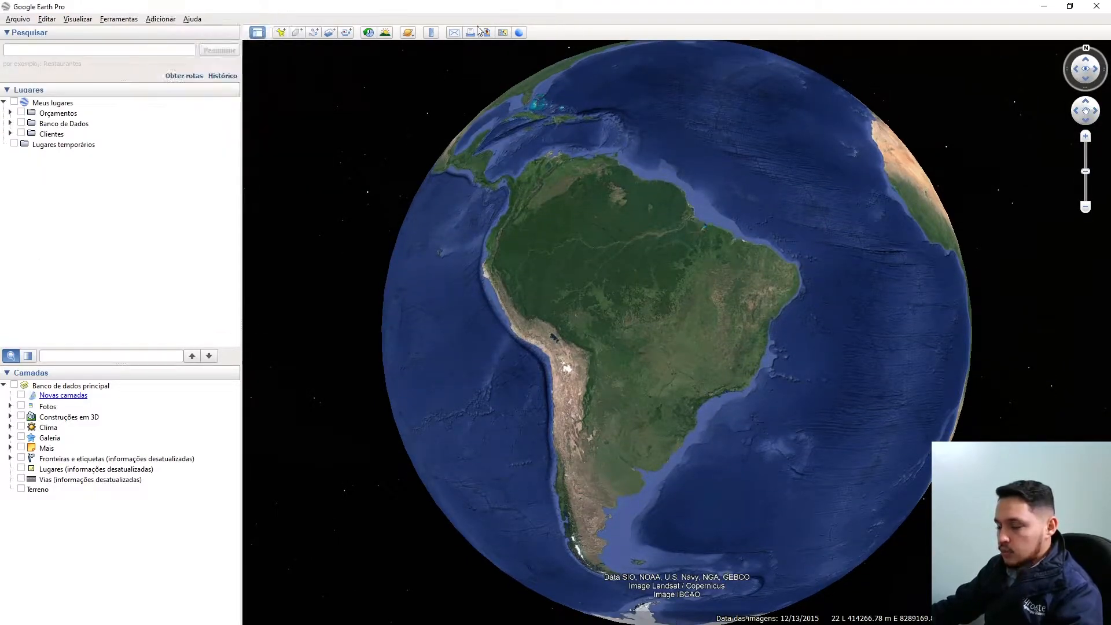
pyautogui.click(17, 19)
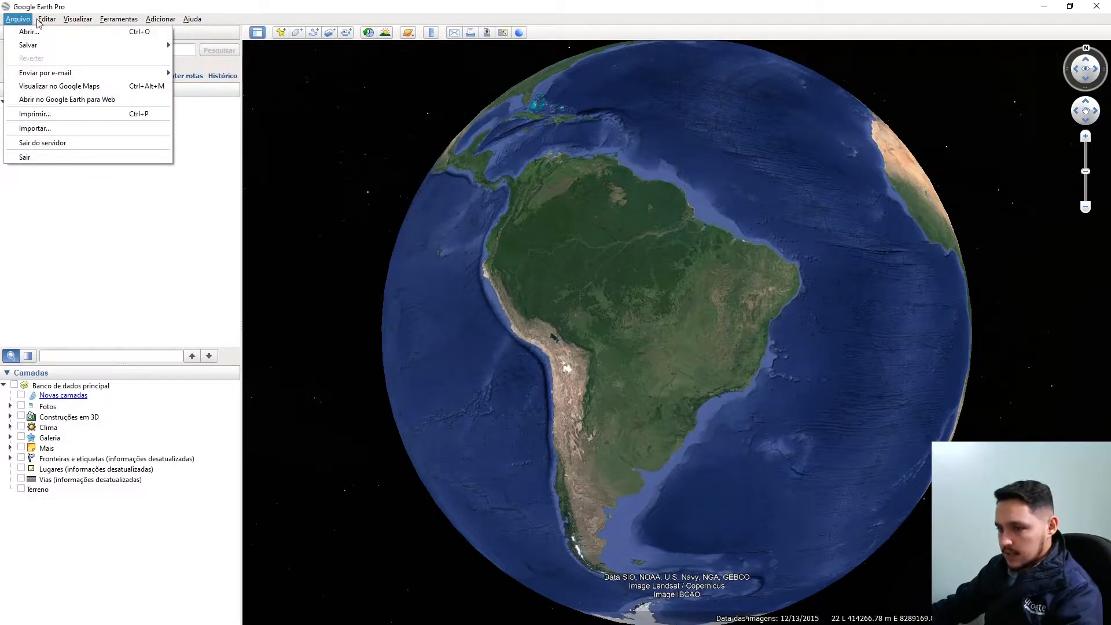
pyautogui.moveTo(69, 17)
pyautogui.click(310, 16)
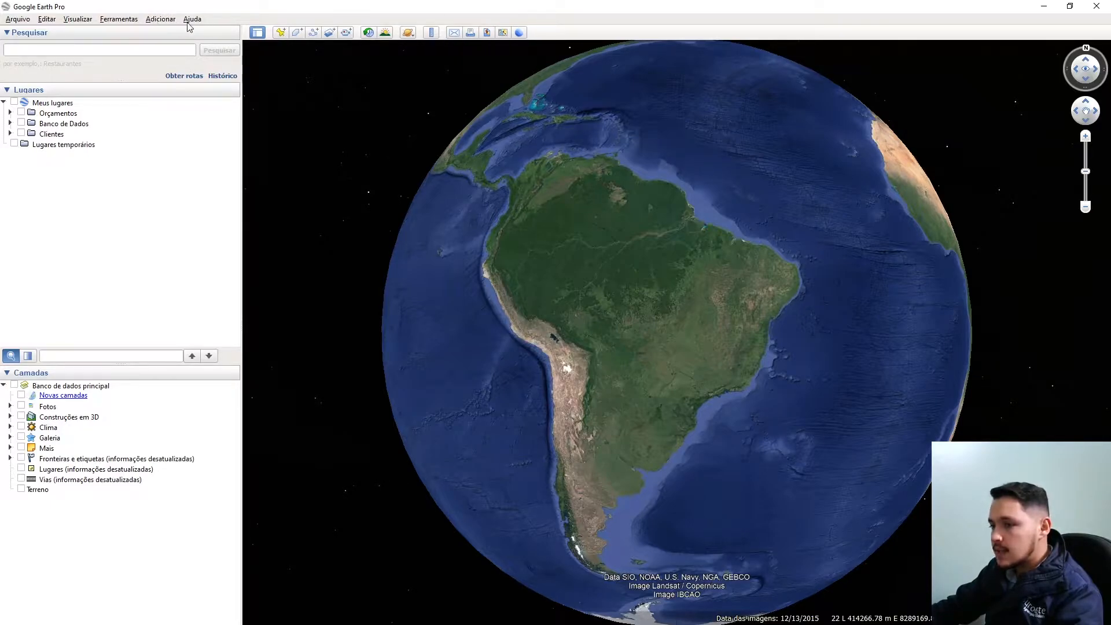
pyautogui.click(20, 20)
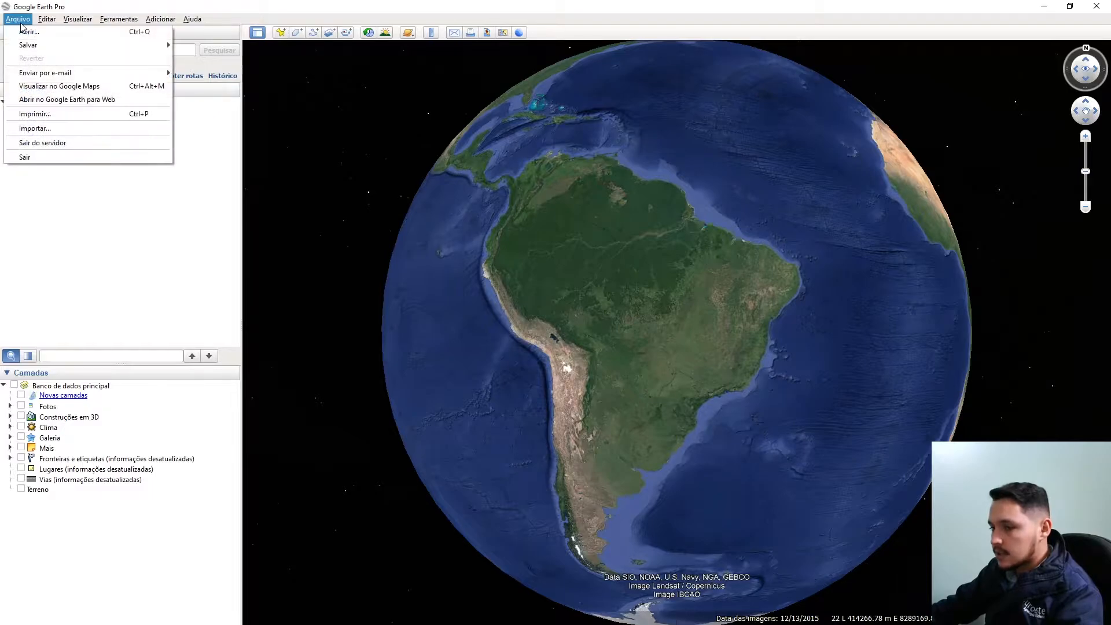
pyautogui.moveTo(41, 44)
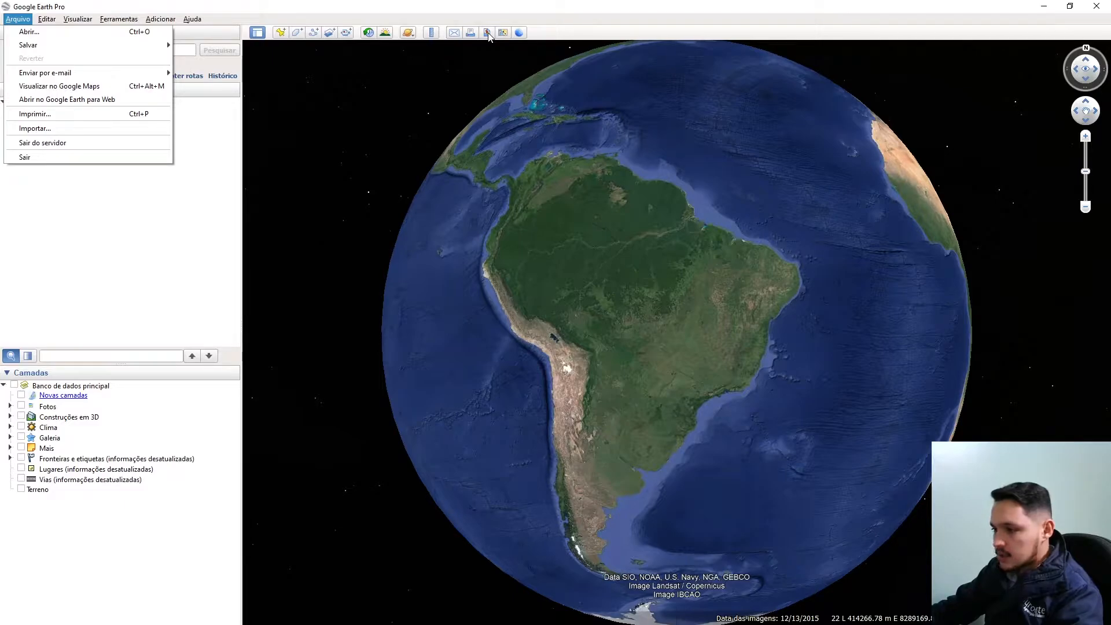
pyautogui.moveTo(81, 75)
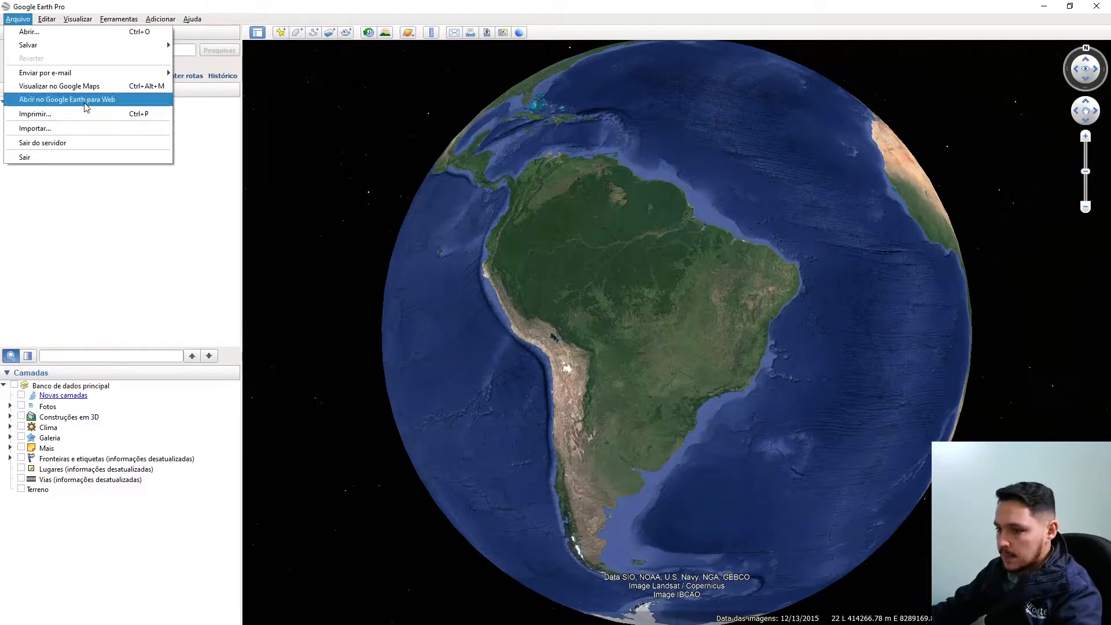
# Step: Start the print layout for the globe view, show the printer selection dialog and cancel it
pyautogui.click(56, 114)
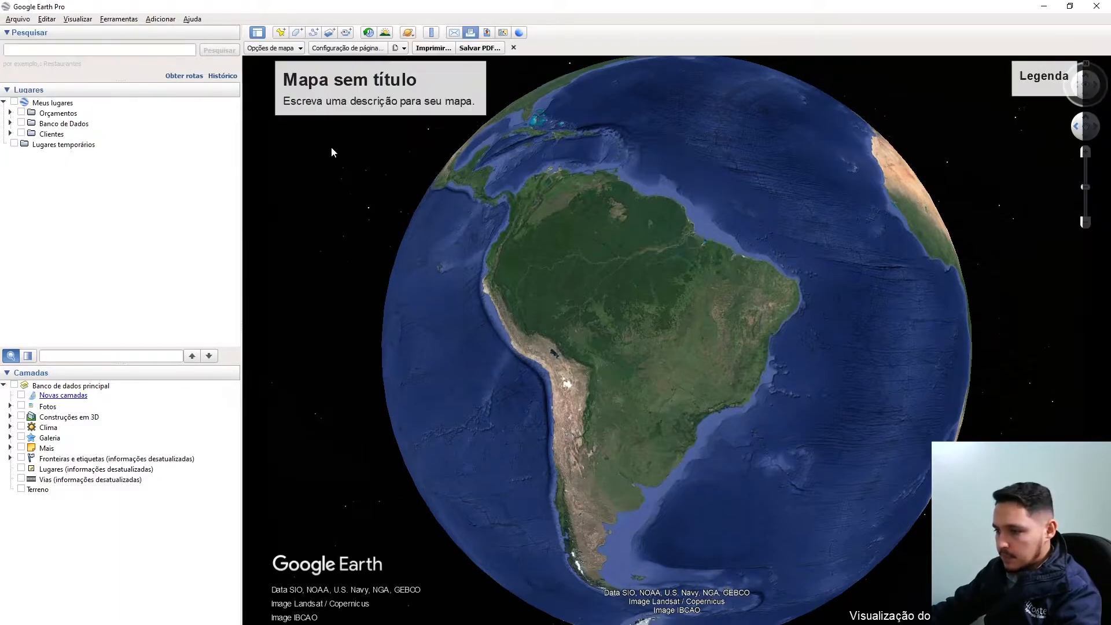
pyautogui.click(443, 49)
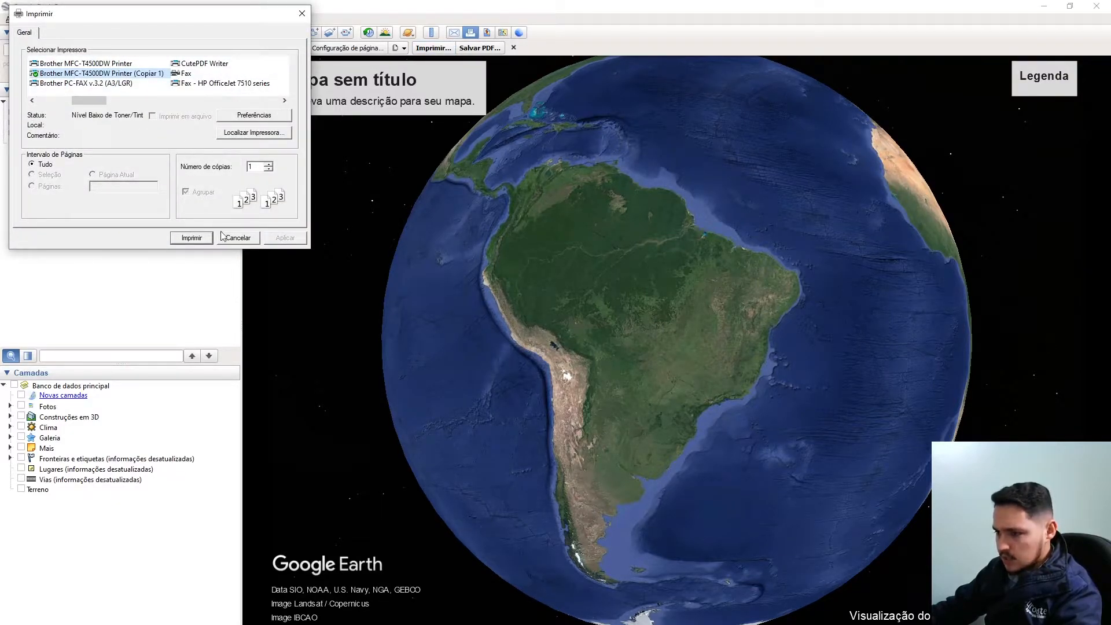
pyautogui.click(235, 241)
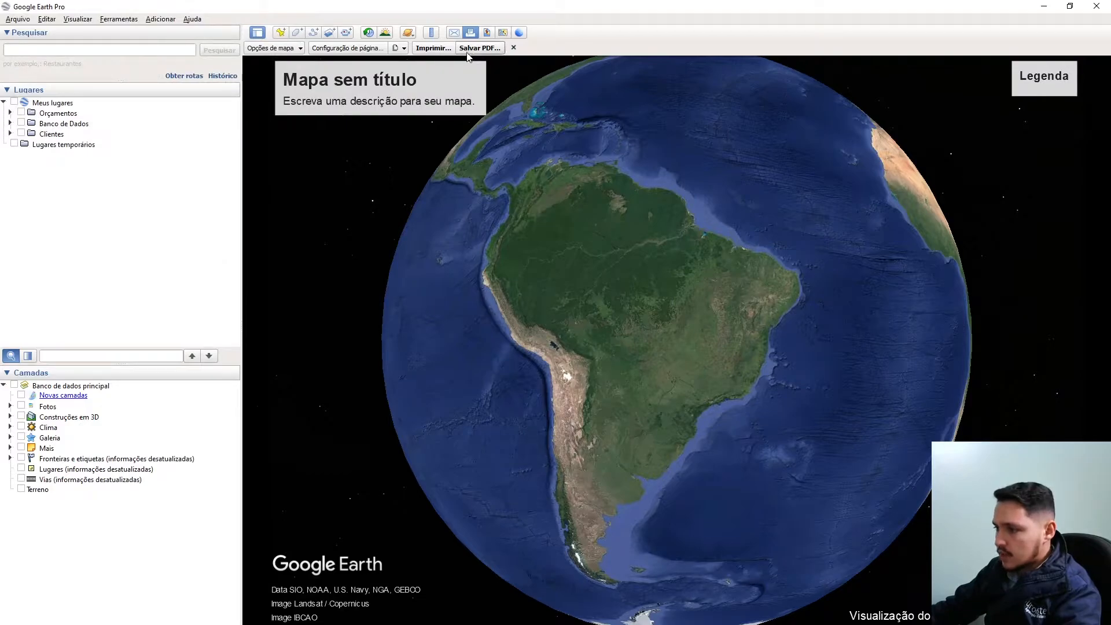
# Step: Show the dialog for saving the print layout as a PDF, inspect its file type and cancel it
pyautogui.click(482, 48)
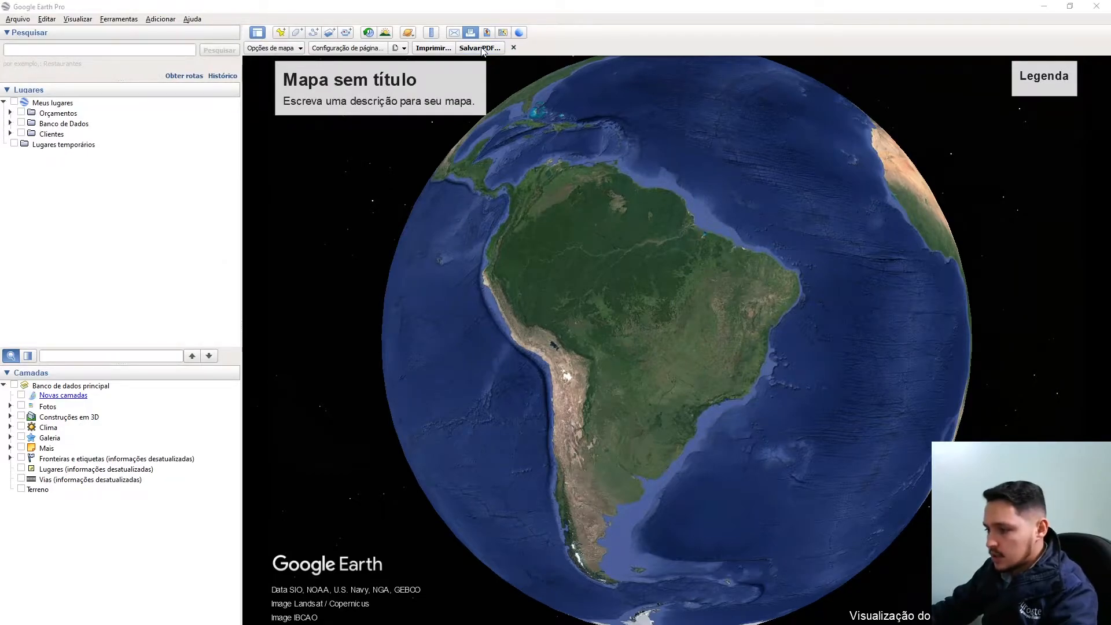
pyautogui.click(489, 289)
pyautogui.click(446, 300)
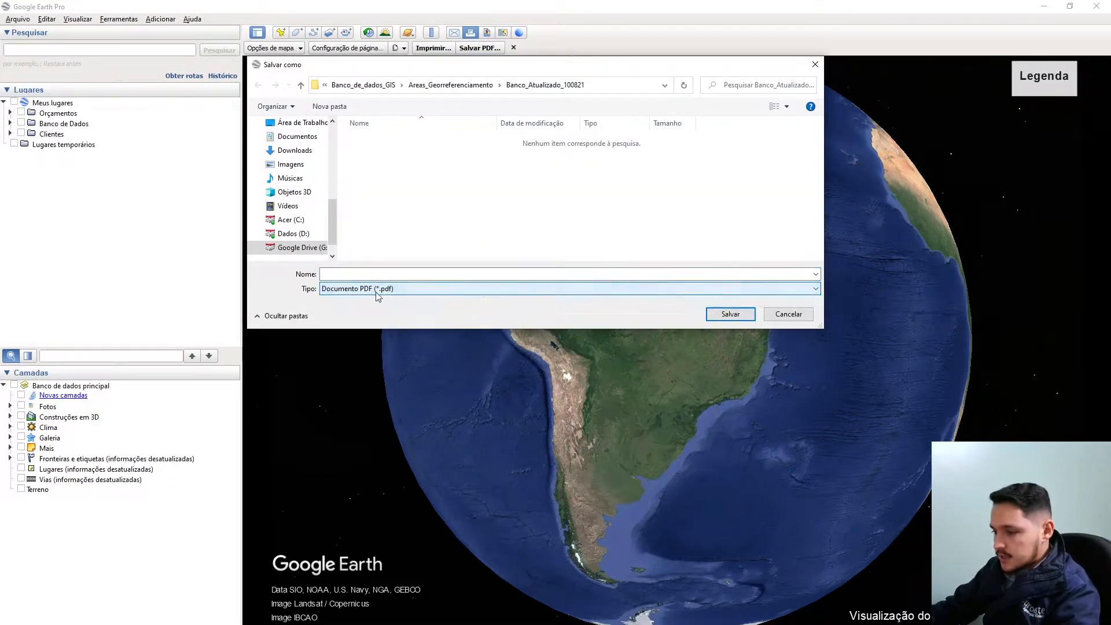
pyautogui.click(788, 314)
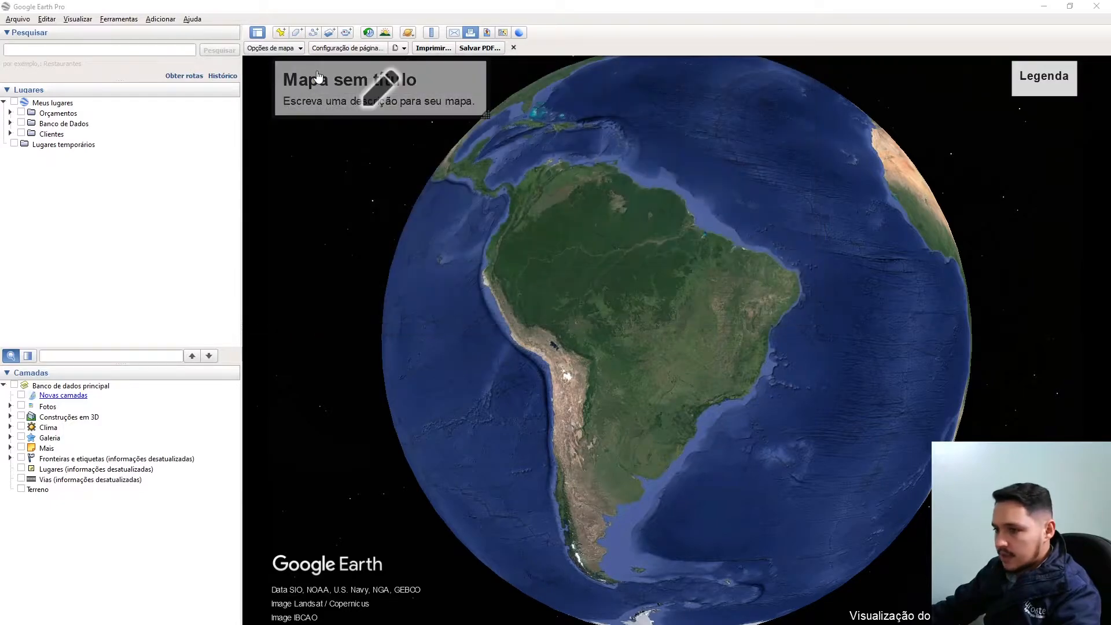
# Step: Show where the Imprimir command is located and review the map options available for the print layout
pyautogui.click(18, 20)
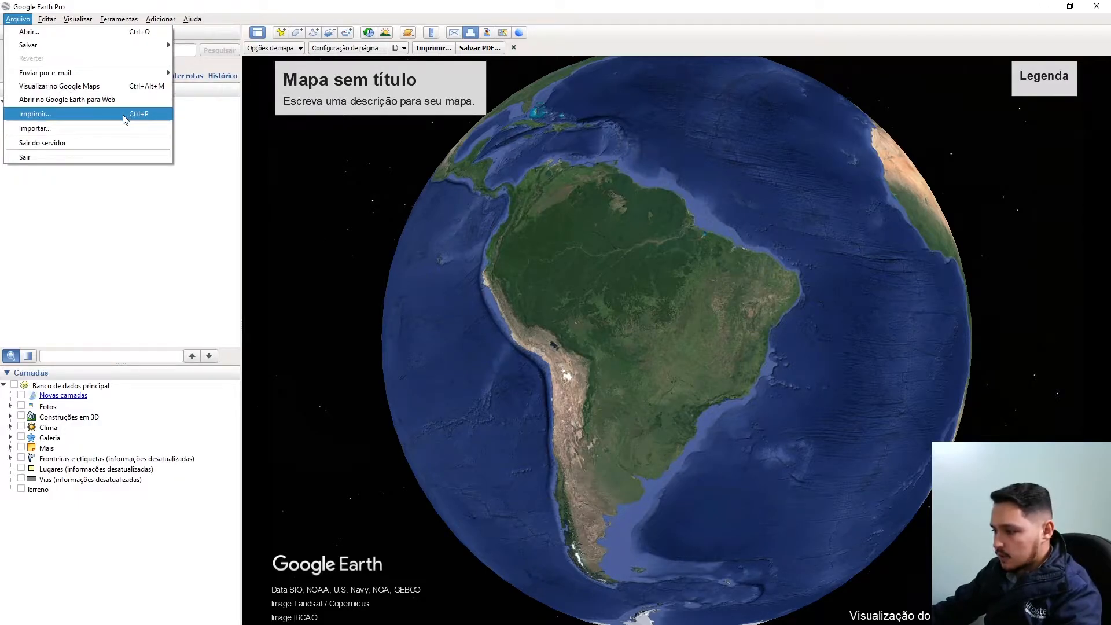
pyautogui.click(602, 53)
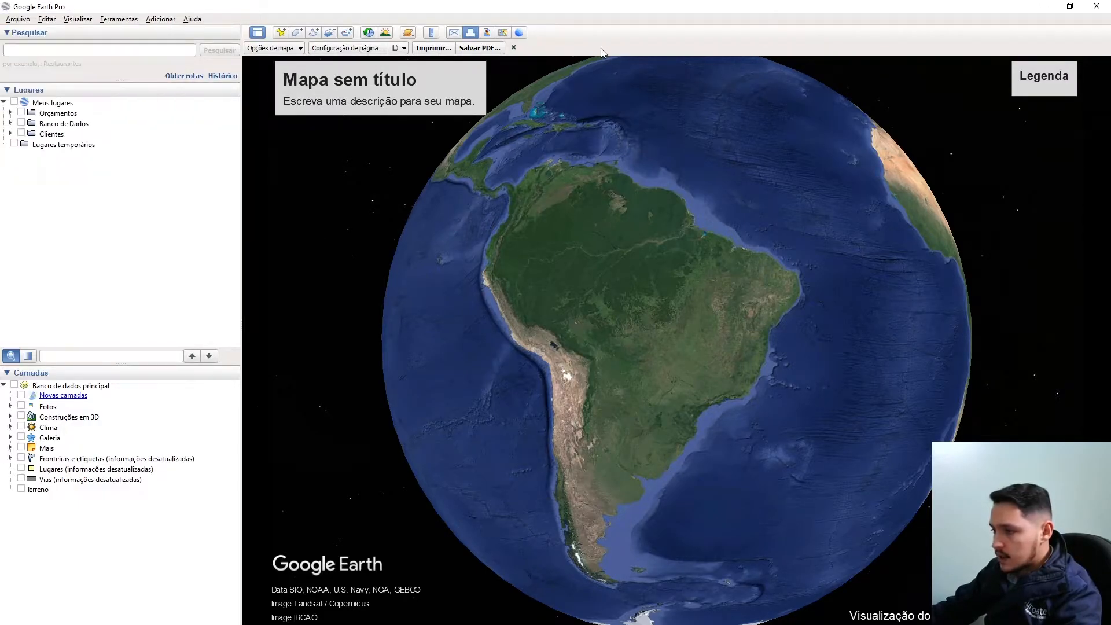
pyautogui.click(276, 51)
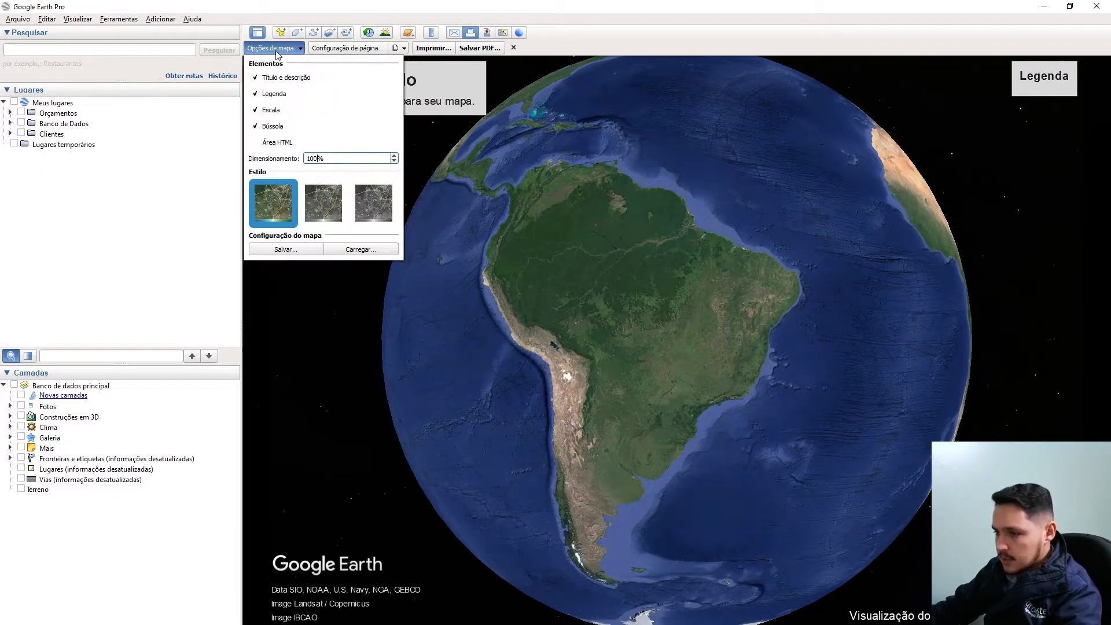
pyautogui.click(276, 52)
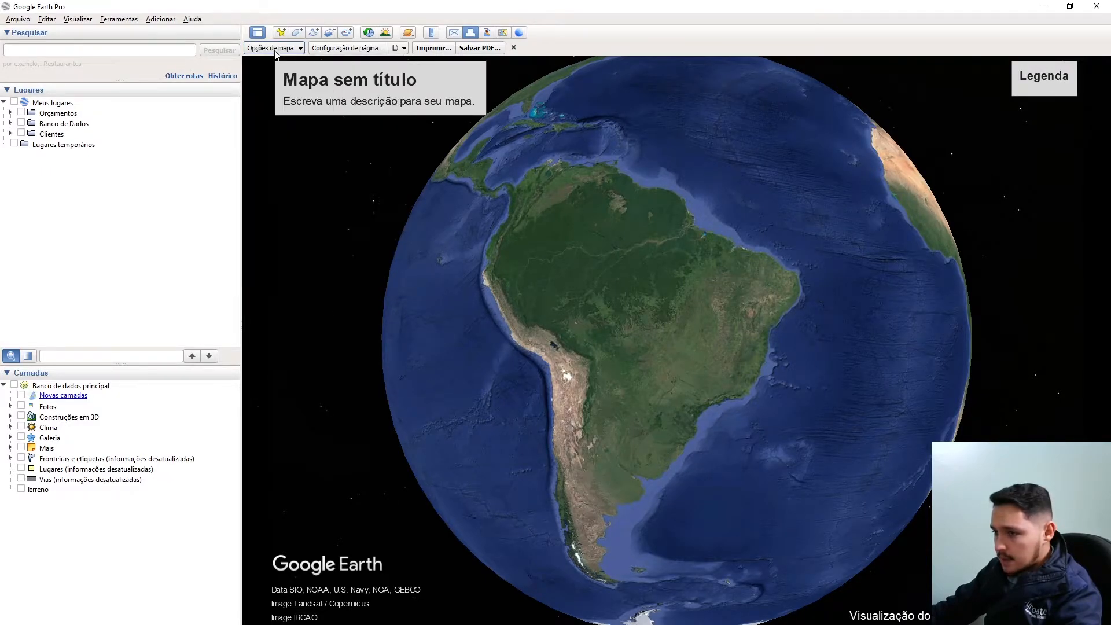
# Step: Inspect the page setup's paper sizes, try the Retrato and Paisagem orientations, and cancel the setup
pyautogui.click(328, 49)
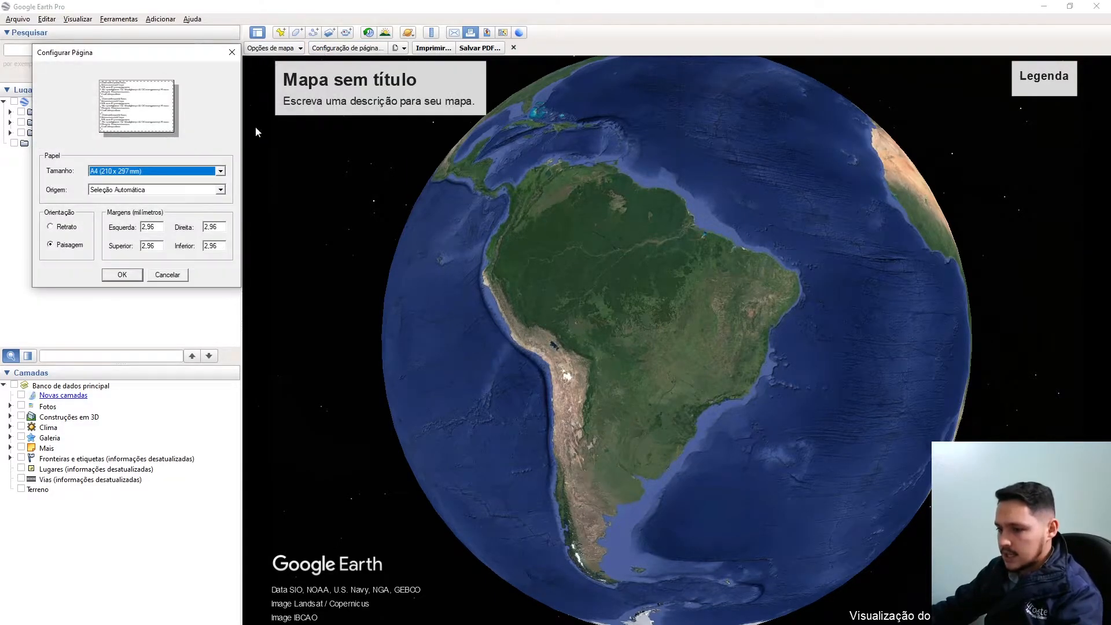
pyautogui.click(220, 172)
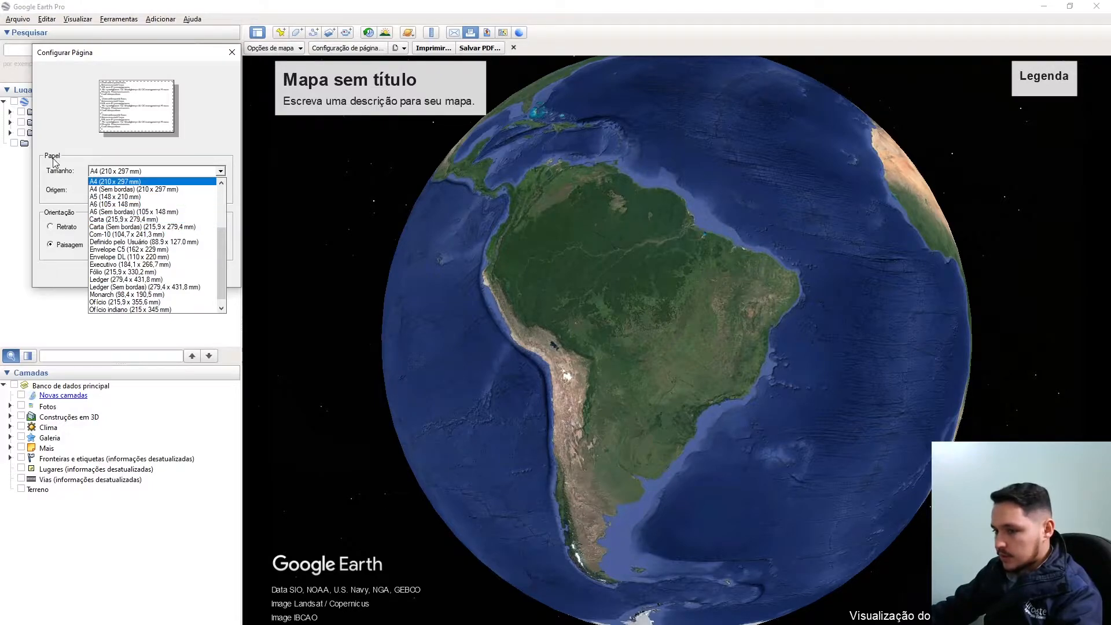
pyautogui.click(132, 157)
pyautogui.click(50, 227)
pyautogui.click(58, 246)
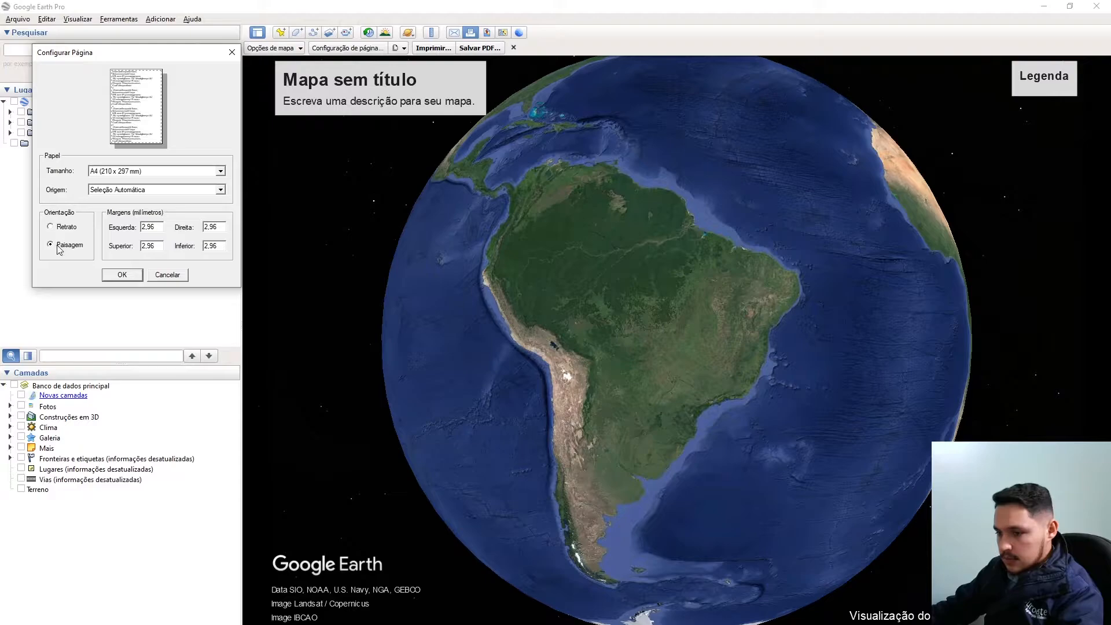
pyautogui.click(167, 276)
# Step: Review the print options for placemark descriptions and print quality
pyautogui.click(404, 49)
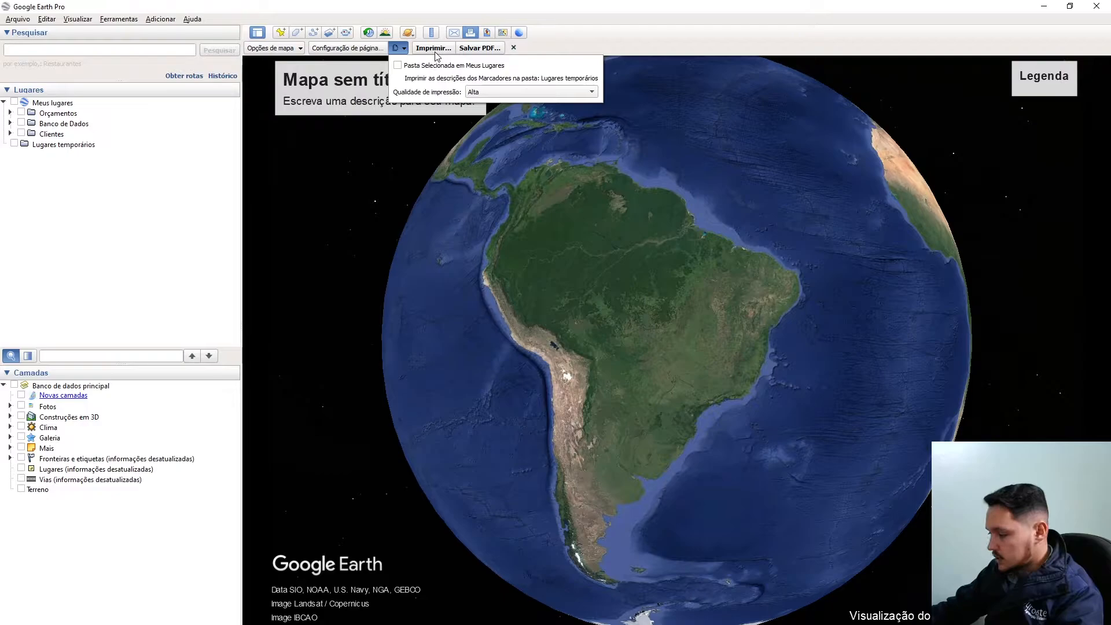
pyautogui.click(552, 50)
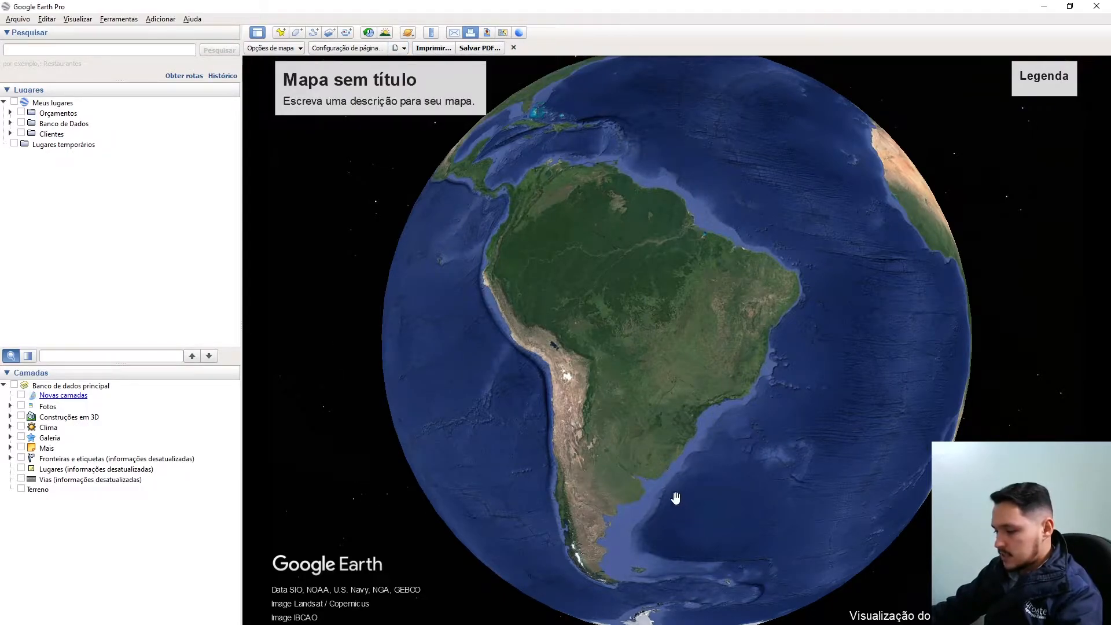
# Step: Close the print layout, inspect the file formats supported by the Importar command, and cancel the import
pyautogui.click(513, 48)
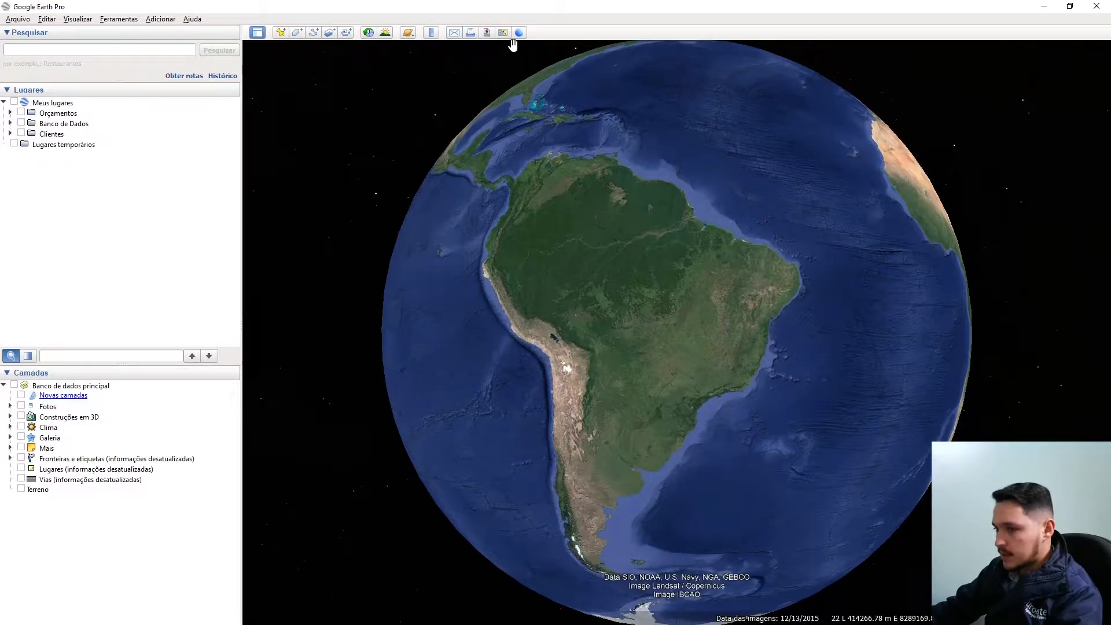
pyautogui.click(18, 19)
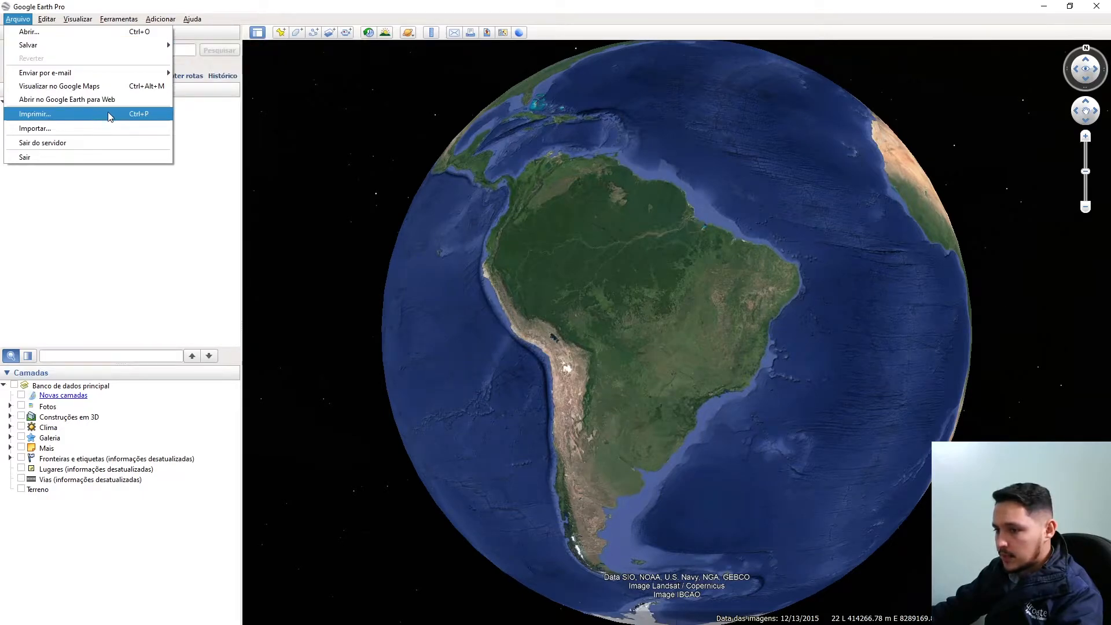
pyautogui.click(62, 133)
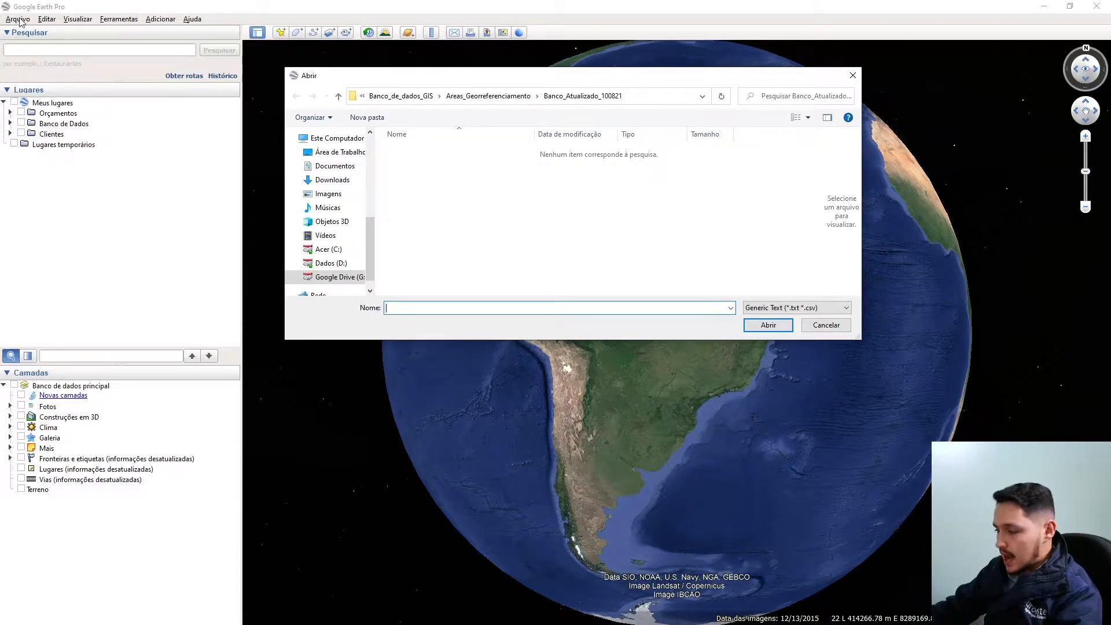
pyautogui.click(776, 309)
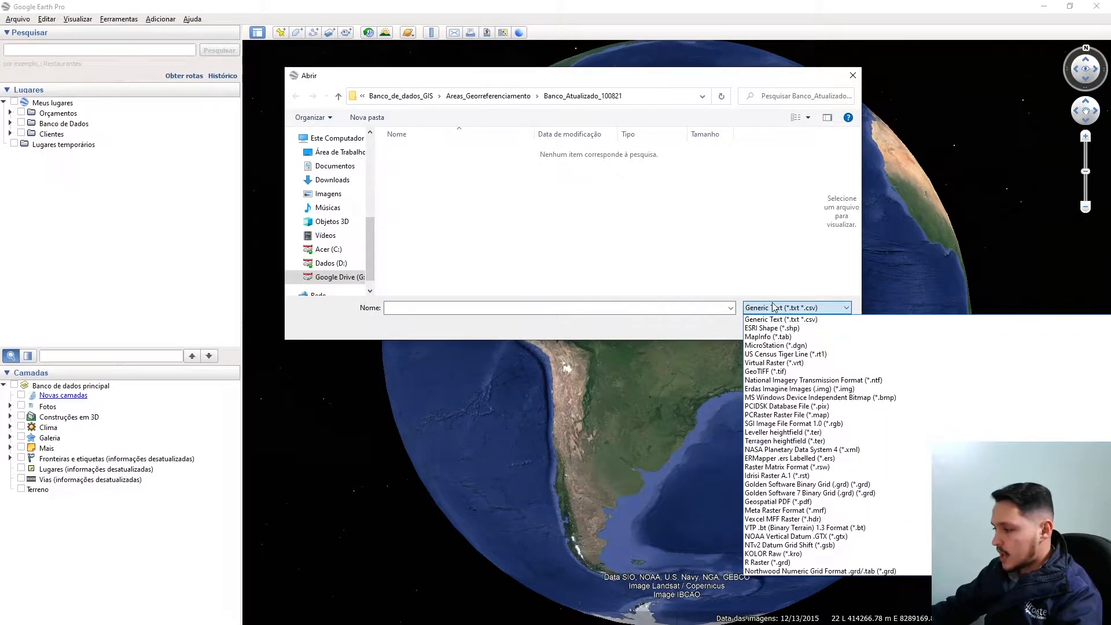
pyautogui.click(752, 258)
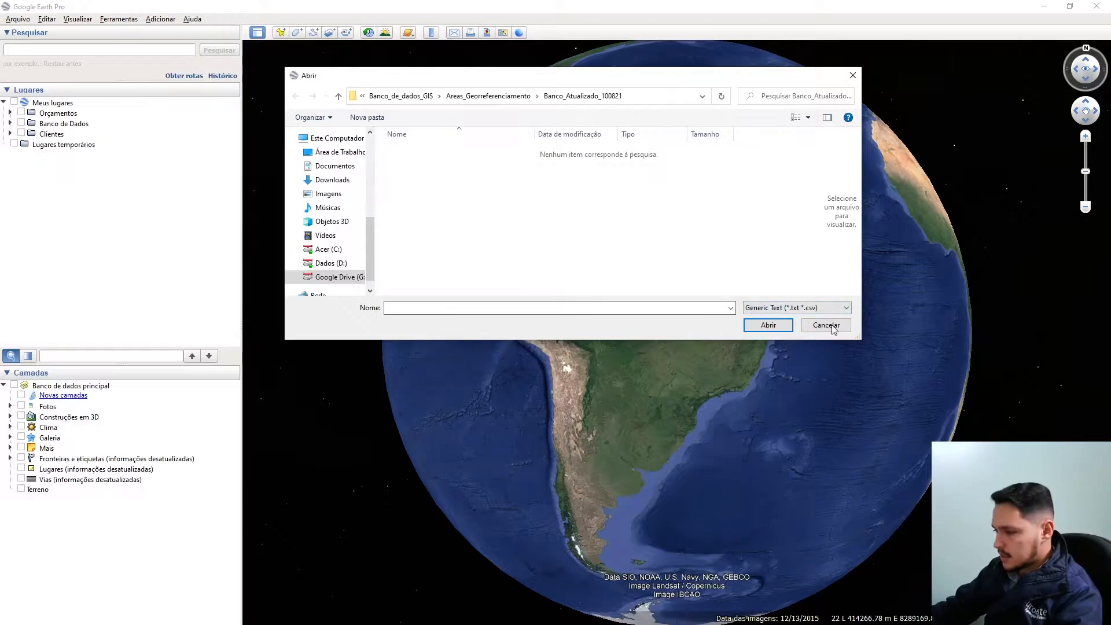
pyautogui.click(793, 309)
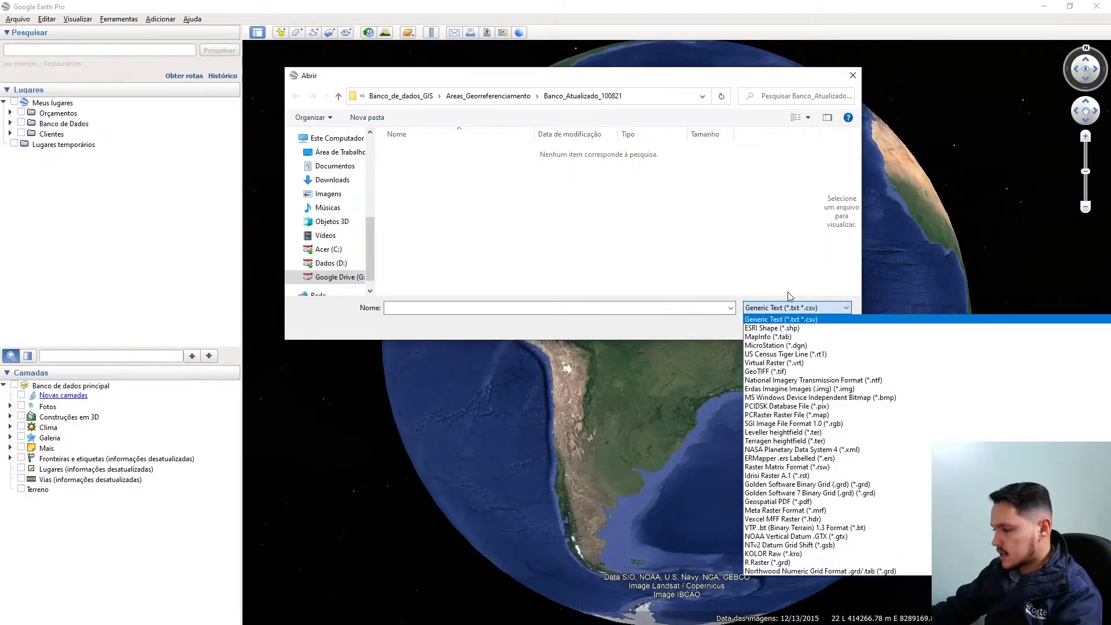
pyautogui.scroll(-2, 791, 324)
pyautogui.click(755, 279)
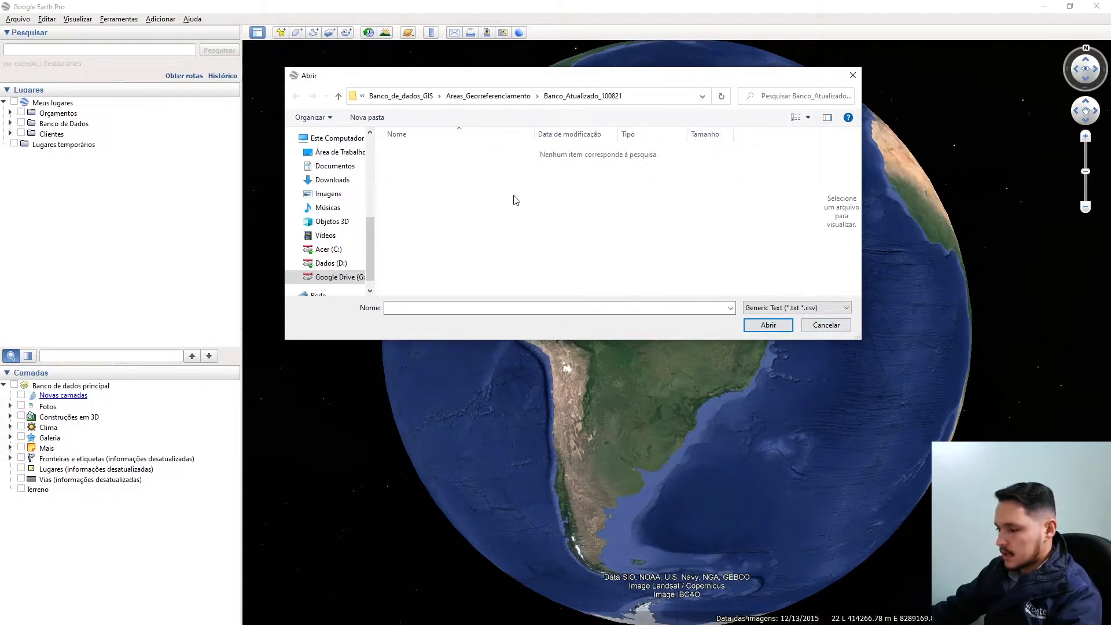
pyautogui.click(826, 325)
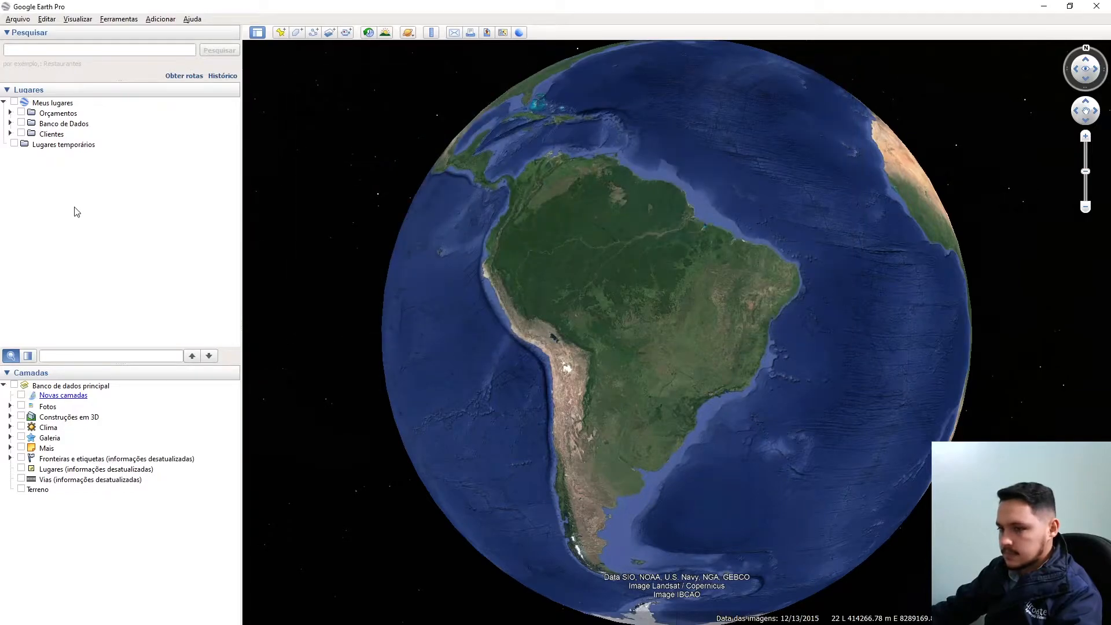
# Step: Review the remaining file commands, the edit commands, and the options available for the Lugares temporários folder
pyautogui.click(12, 21)
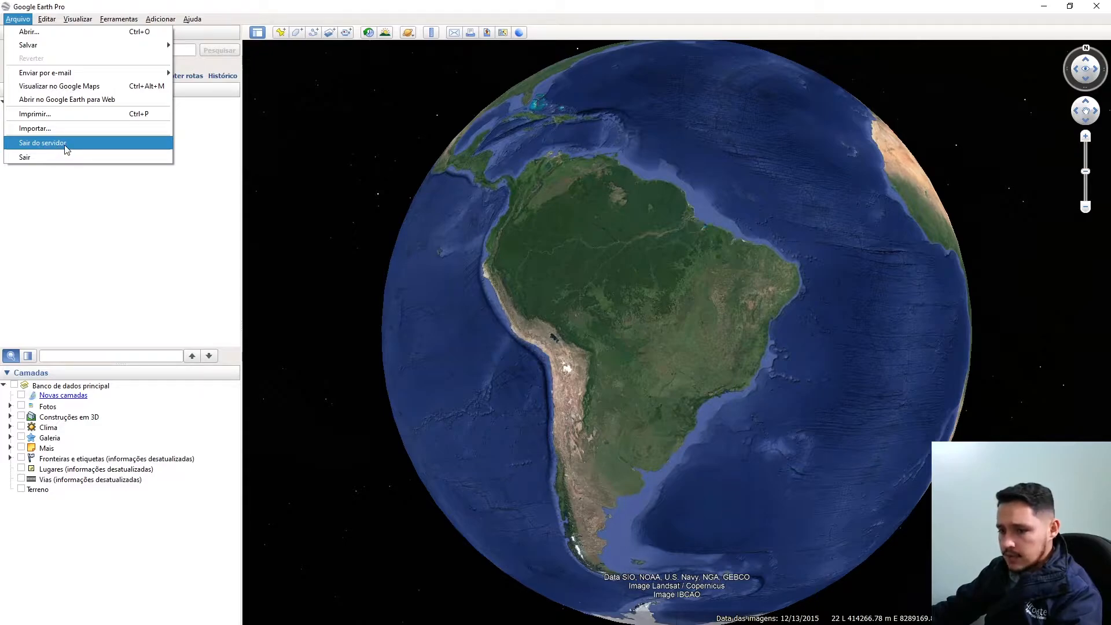
pyautogui.moveTo(52, 21)
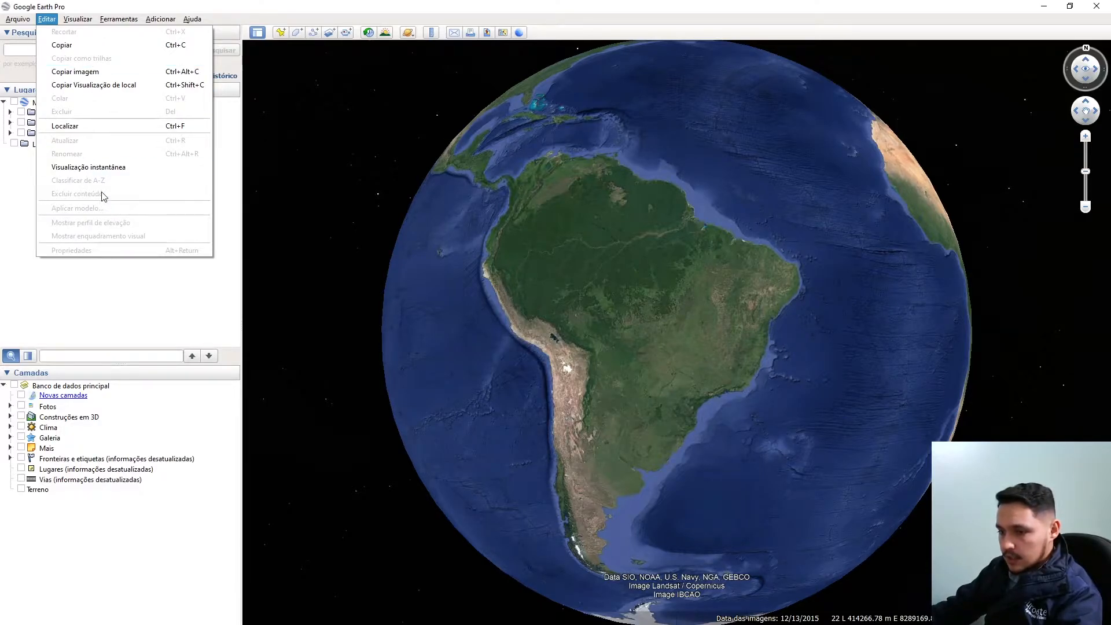
pyautogui.click(16, 204)
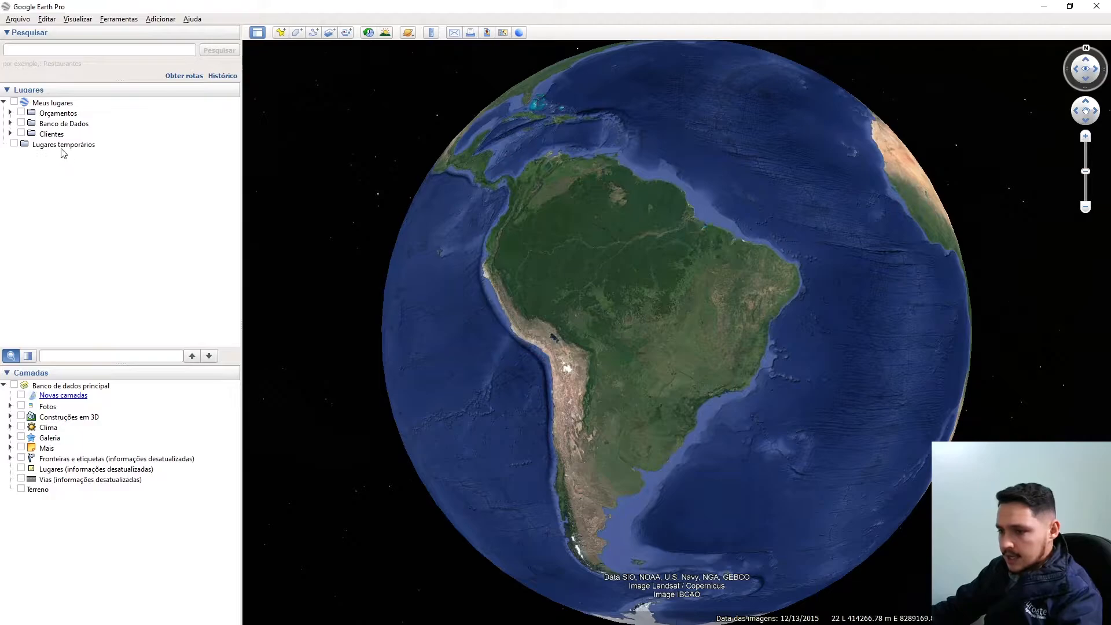
pyautogui.click(62, 146)
pyautogui.rightClick(55, 151)
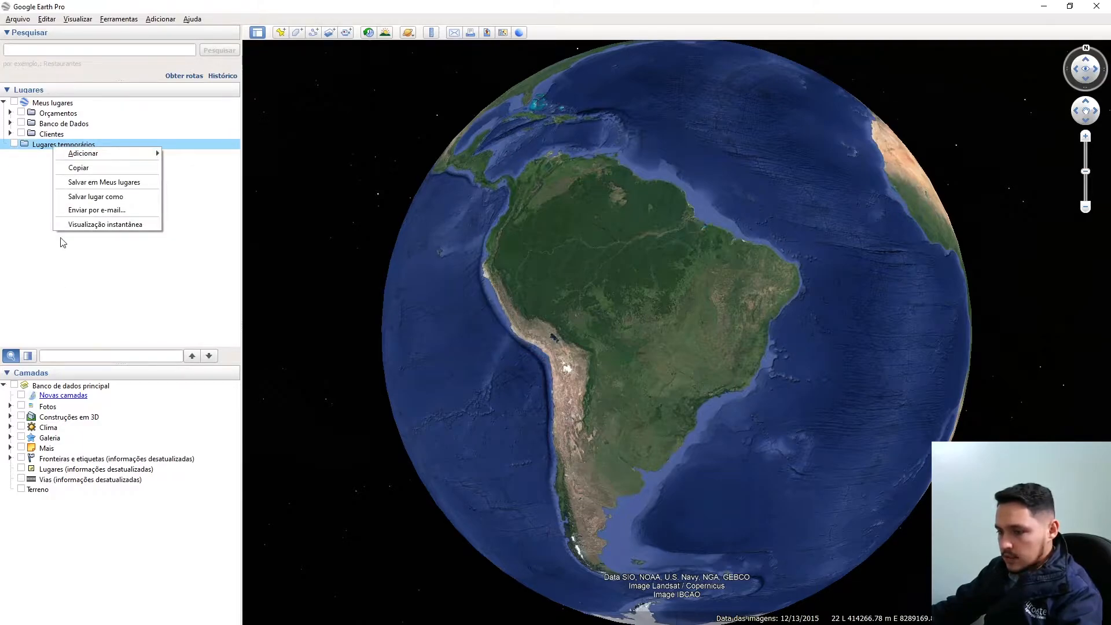
pyautogui.click(183, 274)
pyautogui.click(88, 147)
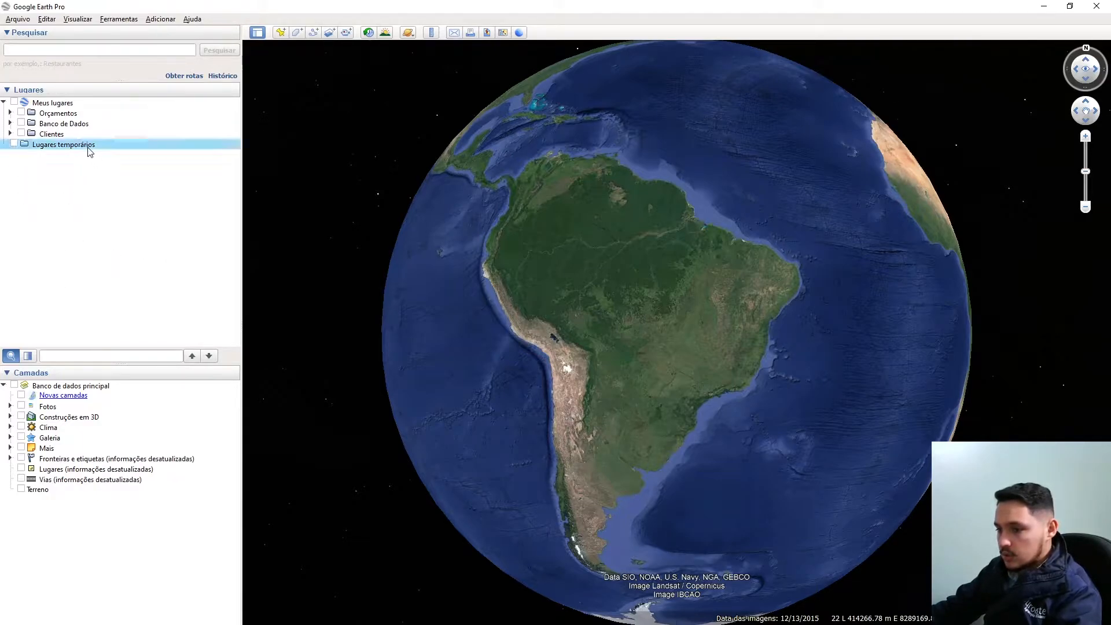
pyautogui.click(105, 229)
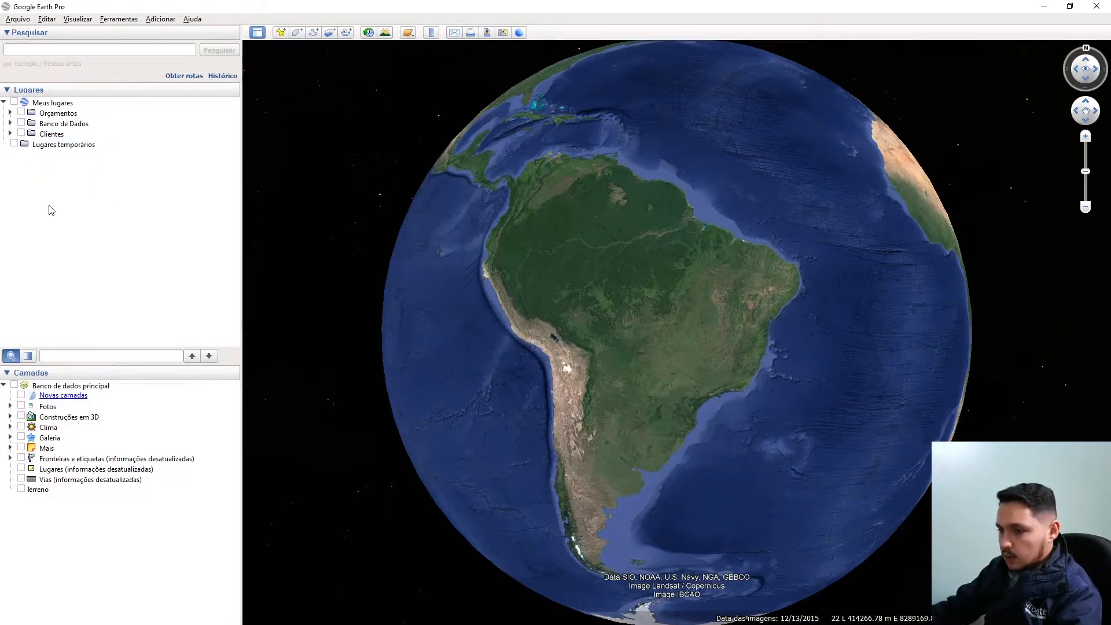
# Step: Draw a small three-vertex polygon over the riverside town in Lugares temporários, keeping the name Polígono sem título
pyautogui.click(59, 147)
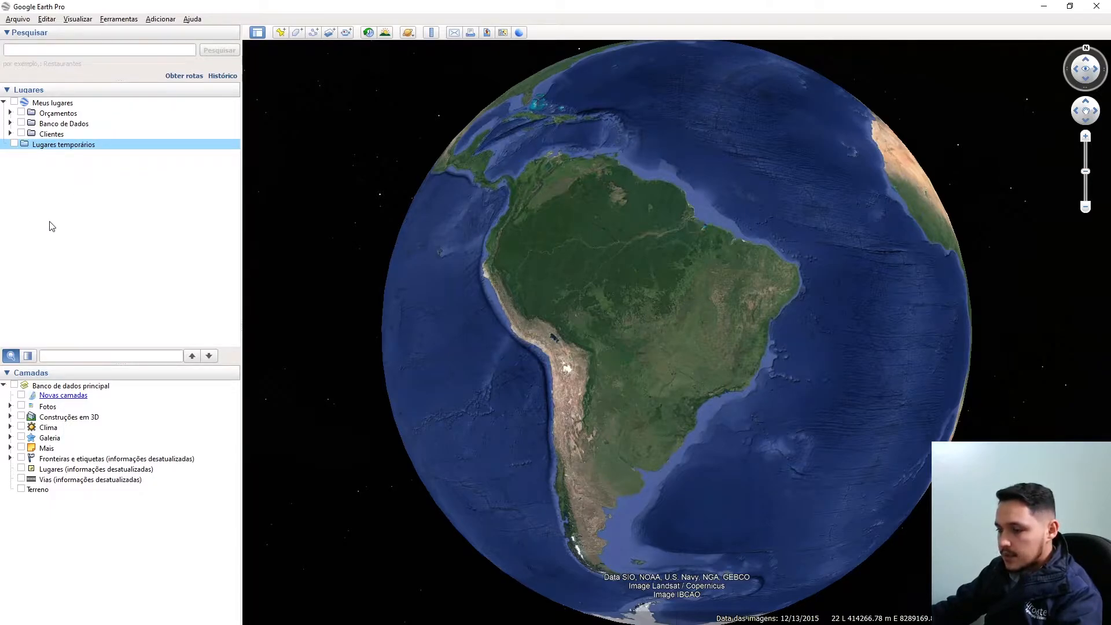
pyautogui.click(297, 33)
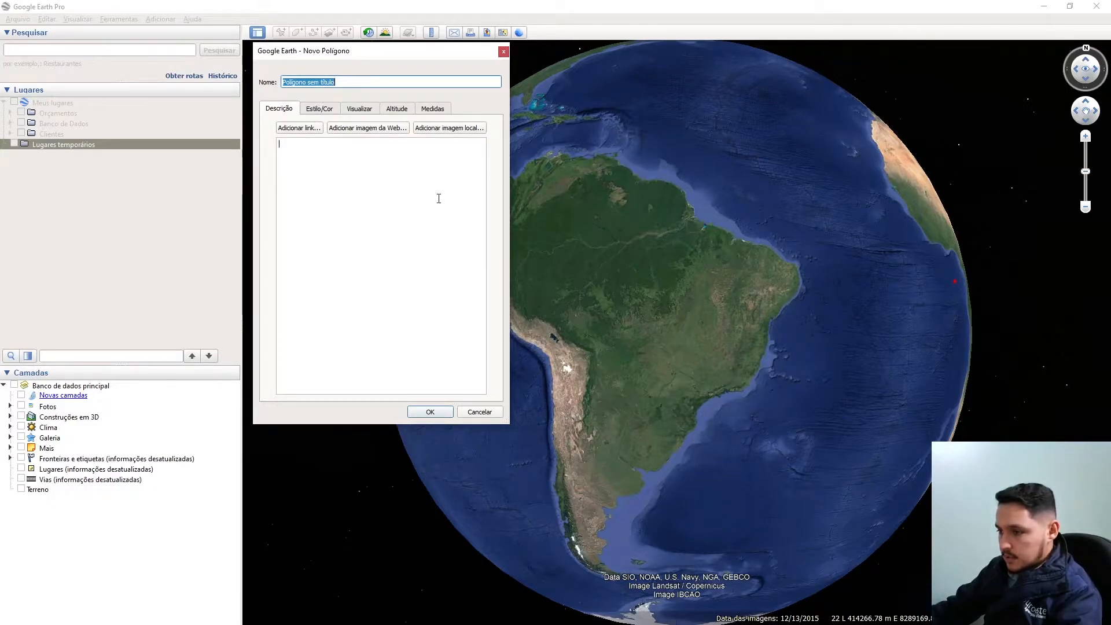
pyautogui.scroll(3, 669, 432)
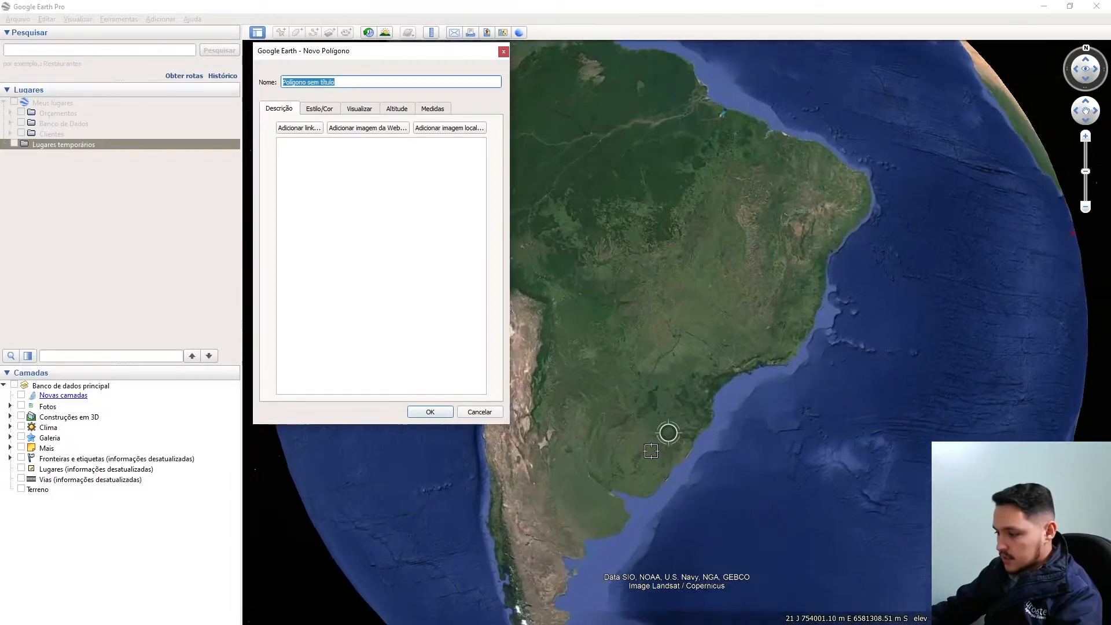
pyautogui.scroll(4, 600, 422)
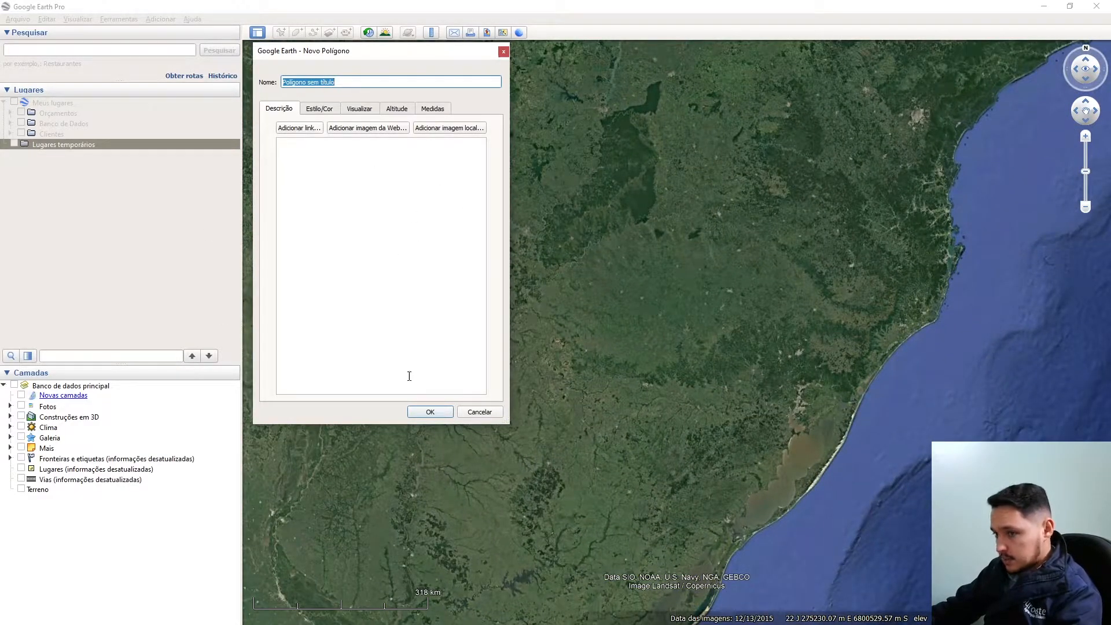
pyautogui.scroll(5, 692, 364)
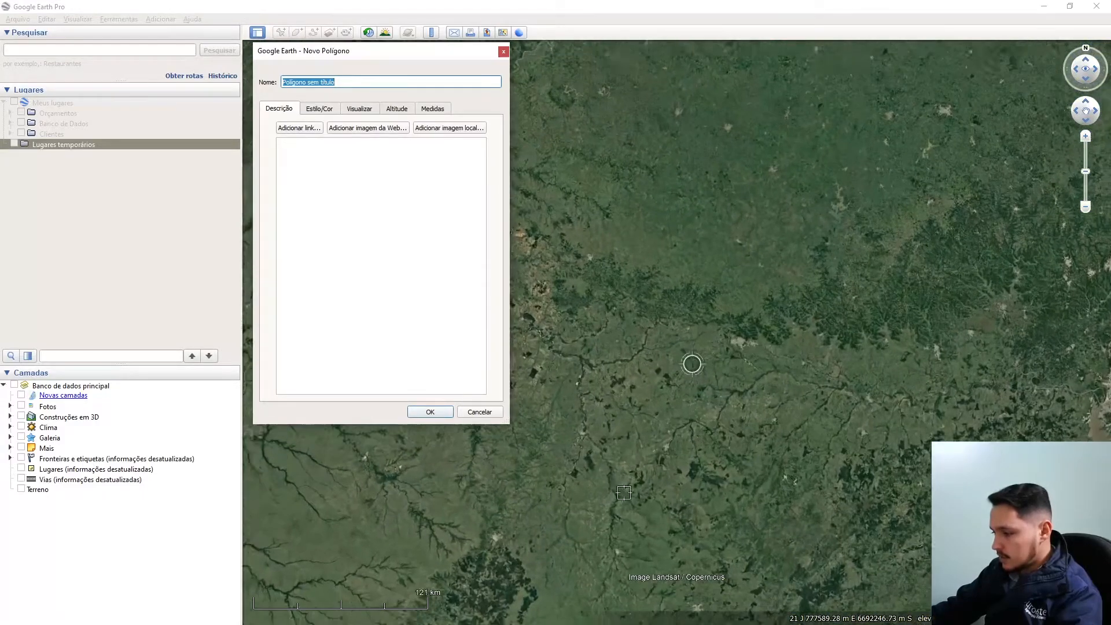
pyautogui.scroll(8, 621, 493)
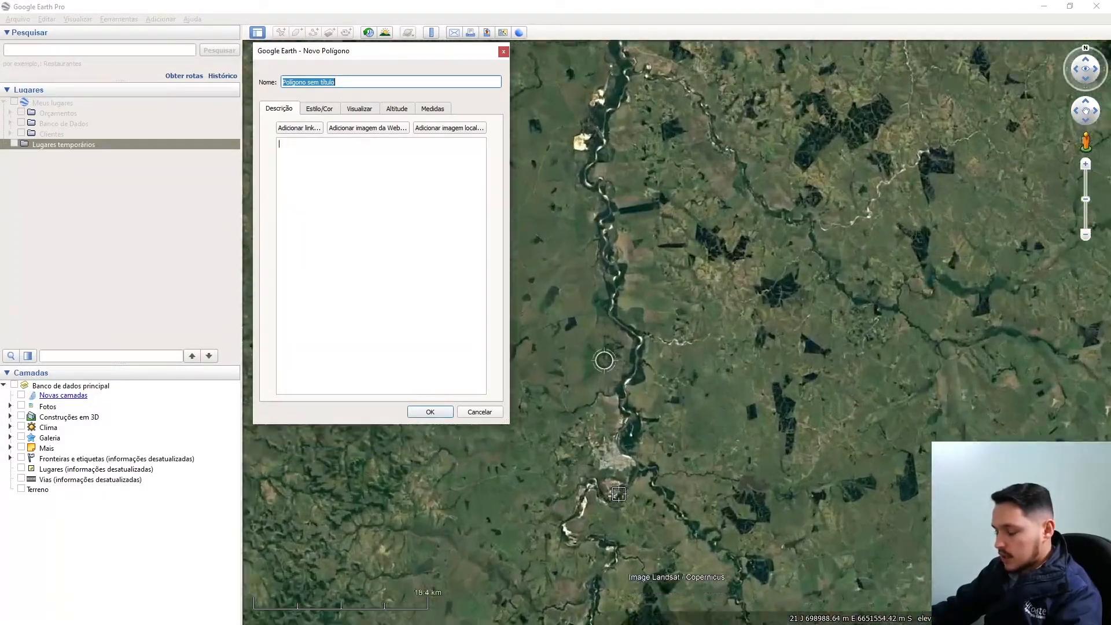
pyautogui.click(617, 481)
pyautogui.click(608, 490)
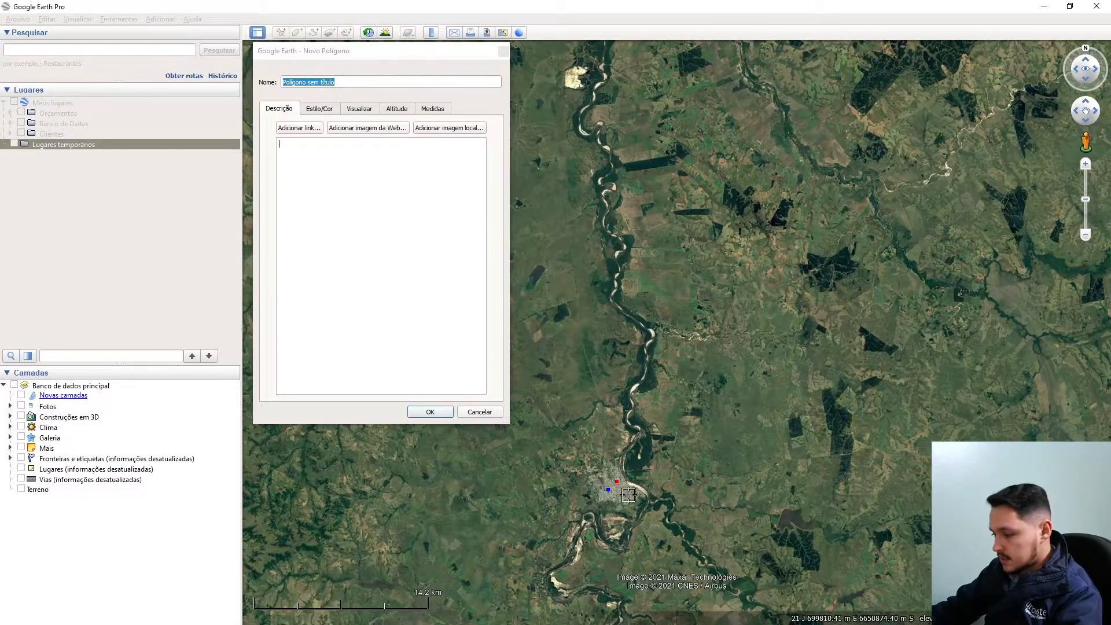
pyautogui.click(628, 494)
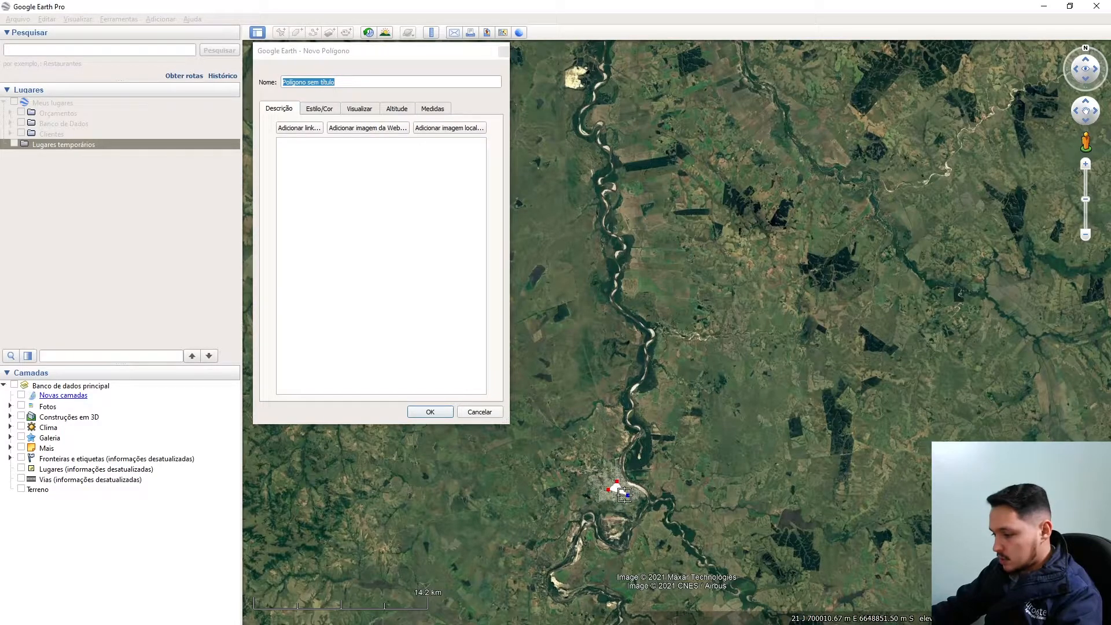
pyautogui.click(429, 412)
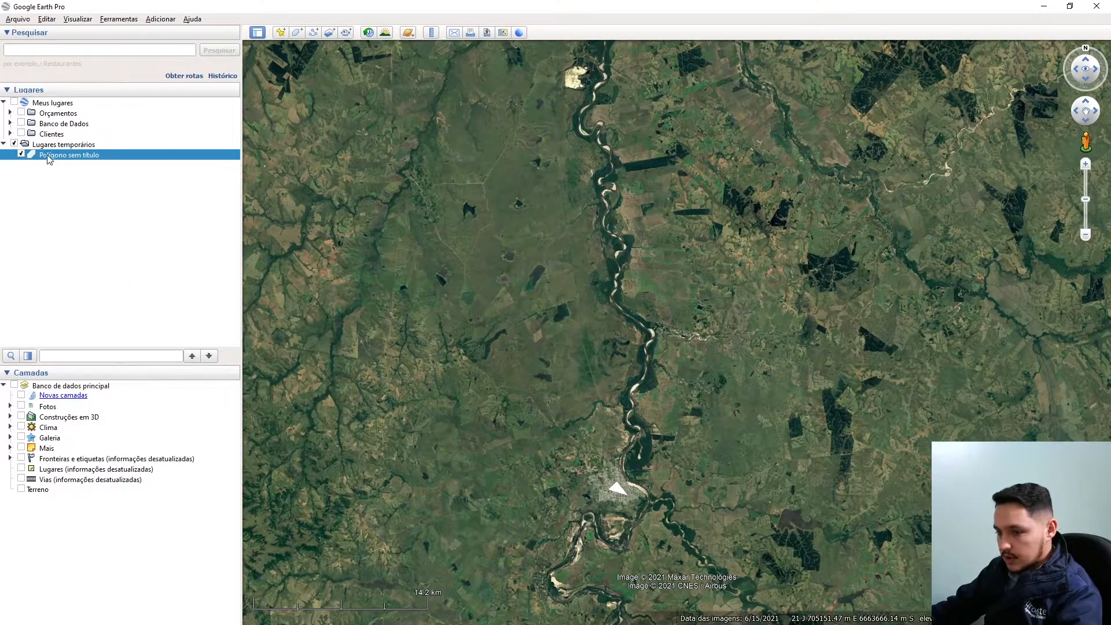
# Step: Review the edit commands available for the selected polygon, then view its properties and close them without changes
pyautogui.click(81, 157)
pyautogui.click(48, 21)
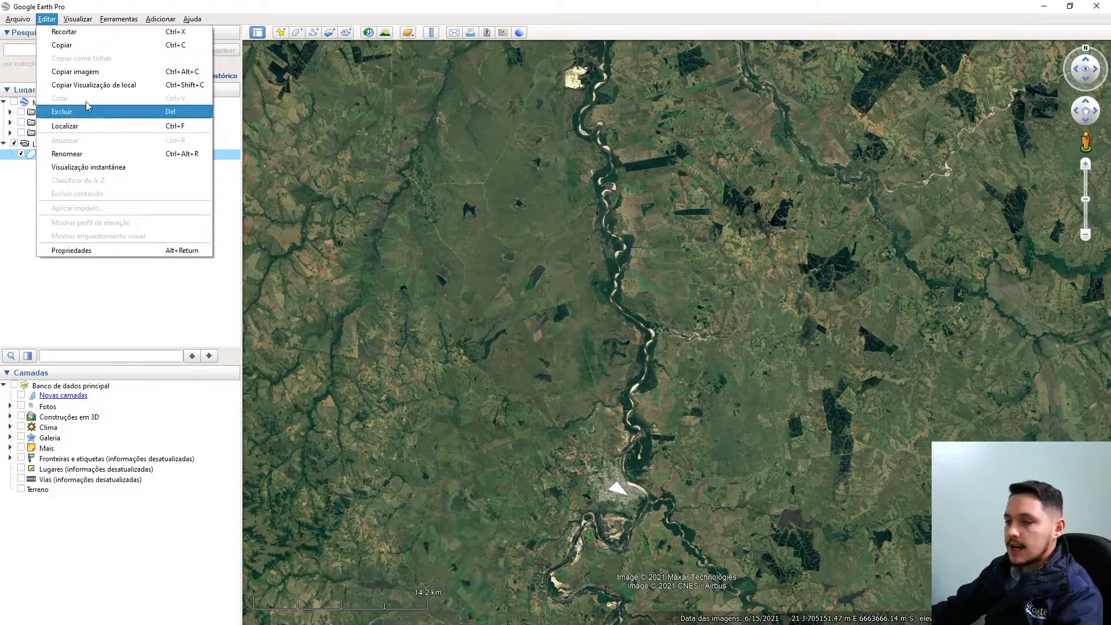
pyautogui.moveTo(118, 19)
pyautogui.moveTo(51, 18)
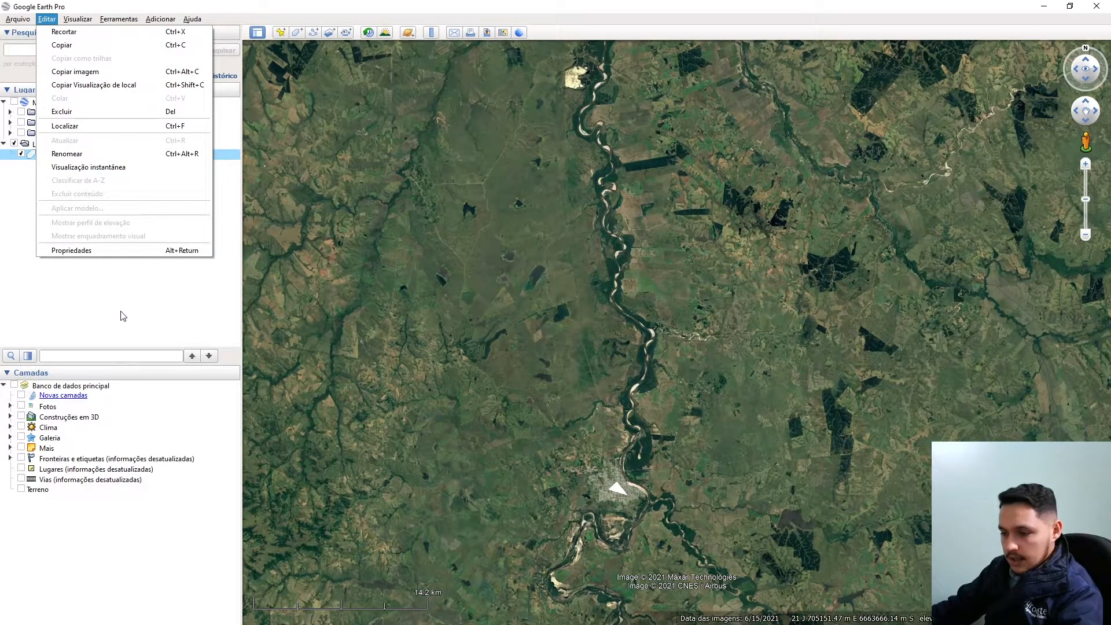
pyautogui.click(65, 252)
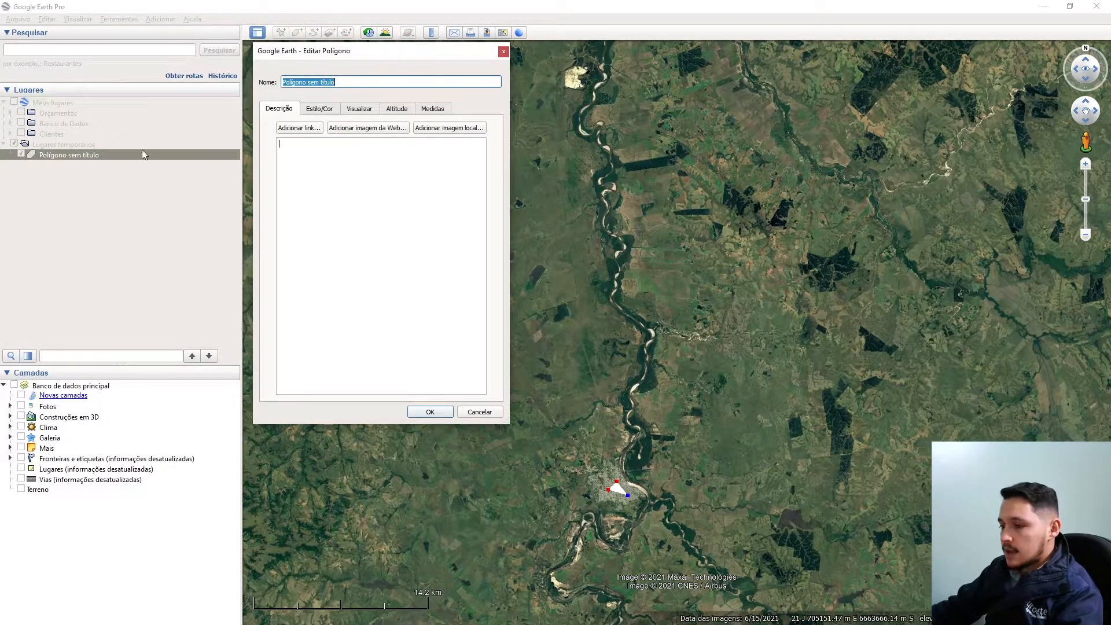
pyautogui.press('Escape')
# Step: Show that the polygon's own options in the places list offer the same commands, open Propriedades from there and cancel
pyautogui.click(73, 22)
pyautogui.click(46, 21)
pyautogui.click(45, 21)
pyautogui.click(45, 22)
pyautogui.rightClick(51, 157)
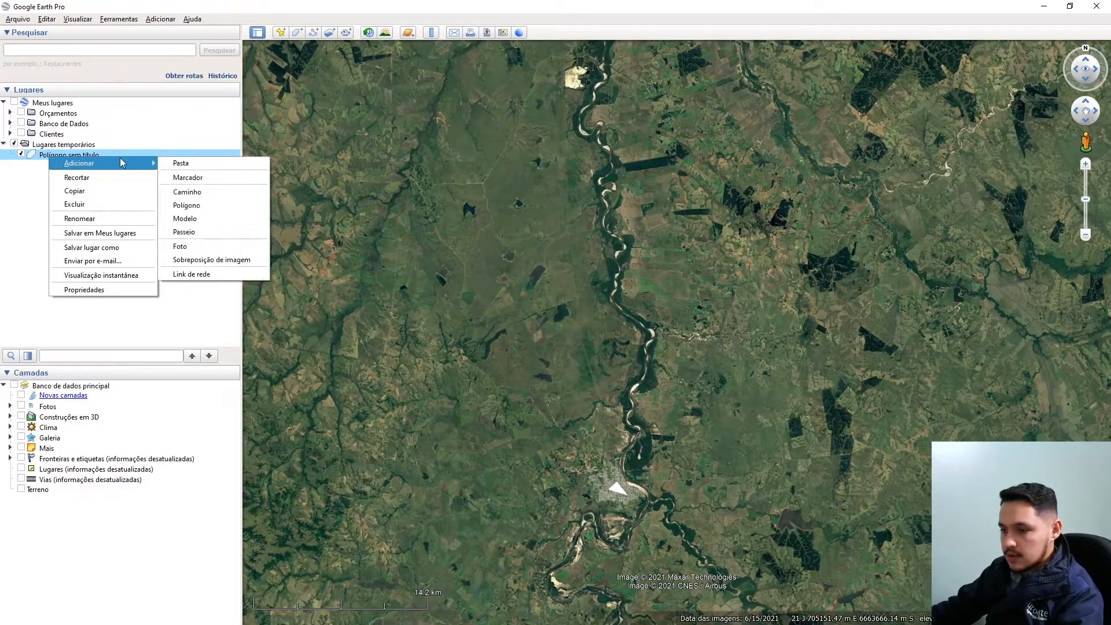
pyautogui.click(30, 158)
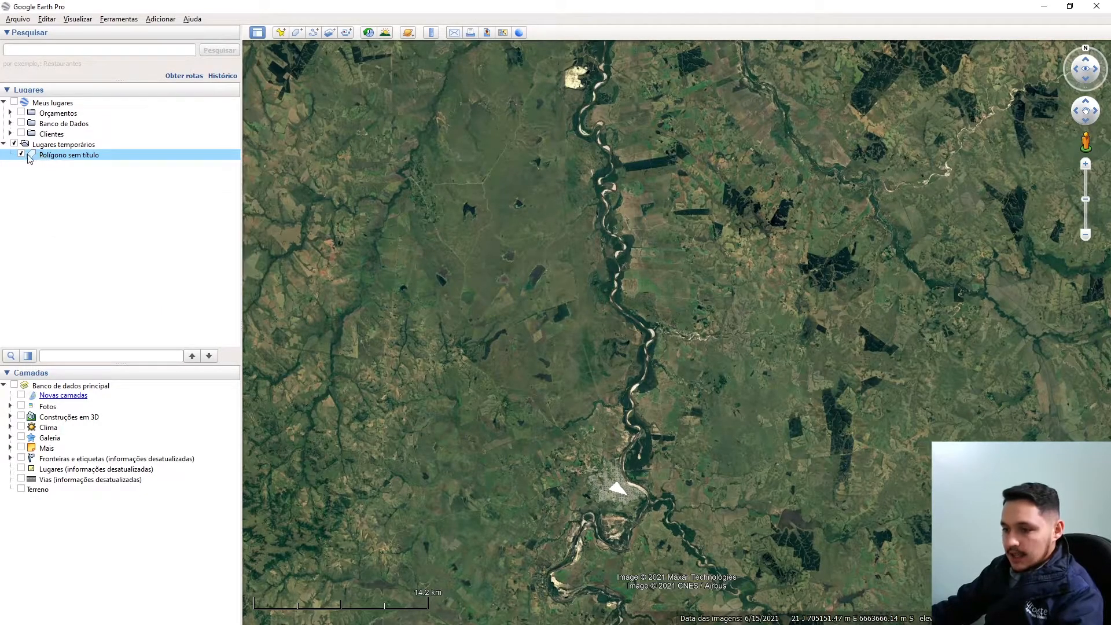
pyautogui.rightClick(65, 158)
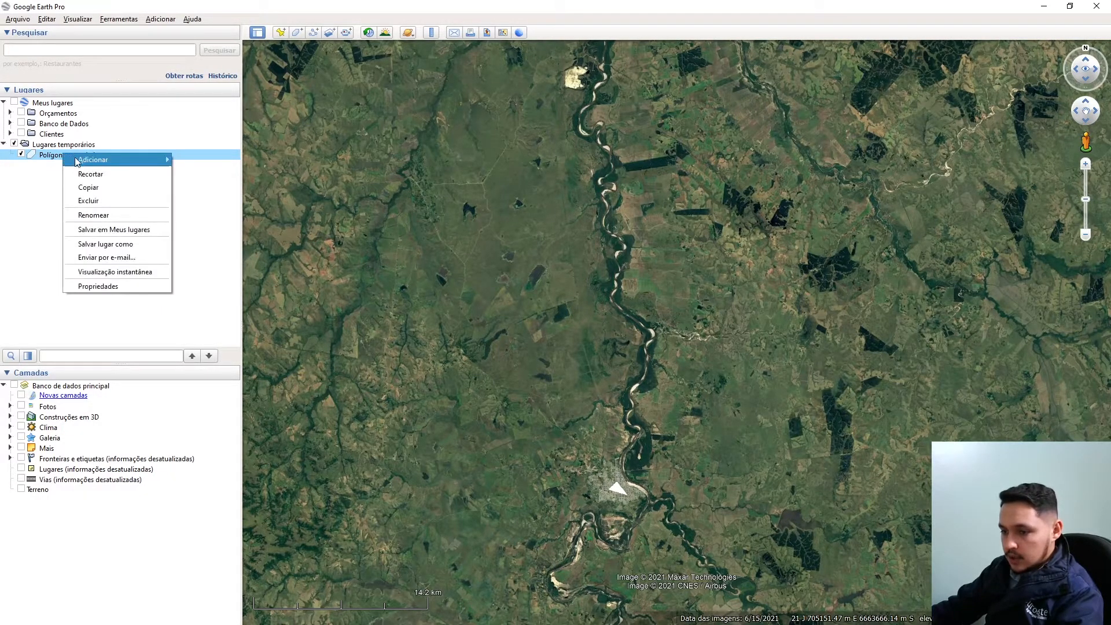
pyautogui.click(97, 287)
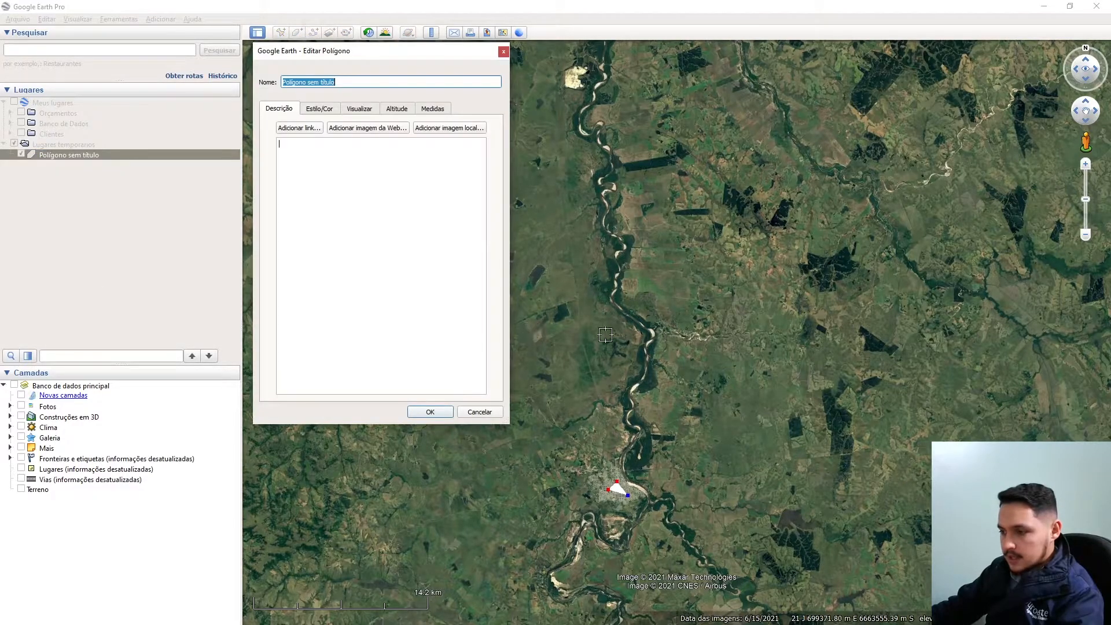
pyautogui.moveTo(376, 54); pyautogui.dragTo(386, 110)
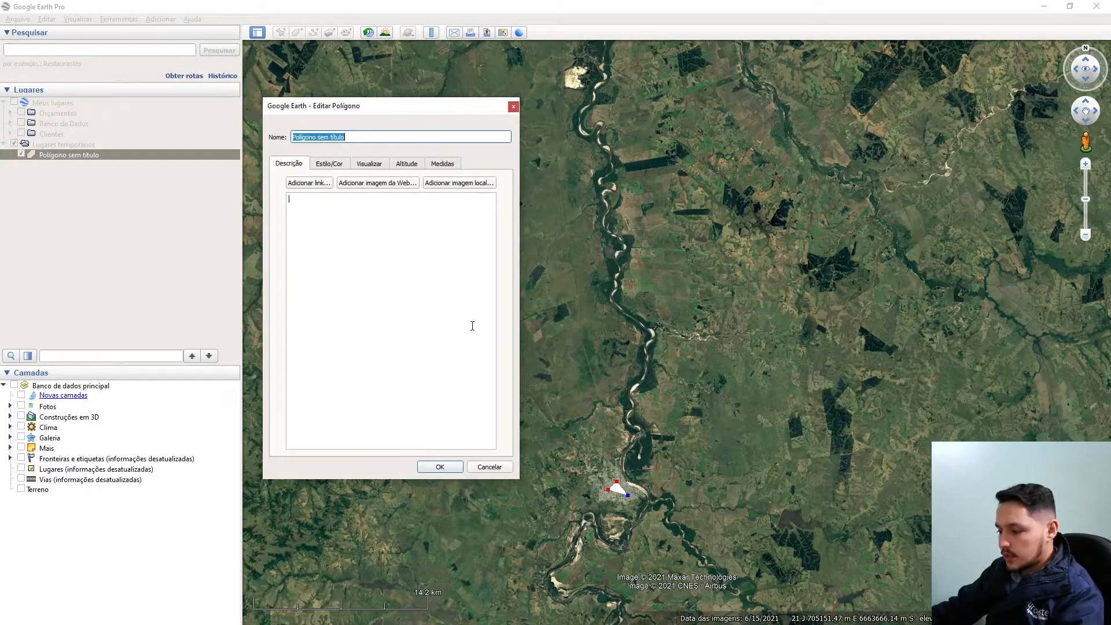
pyautogui.click(489, 467)
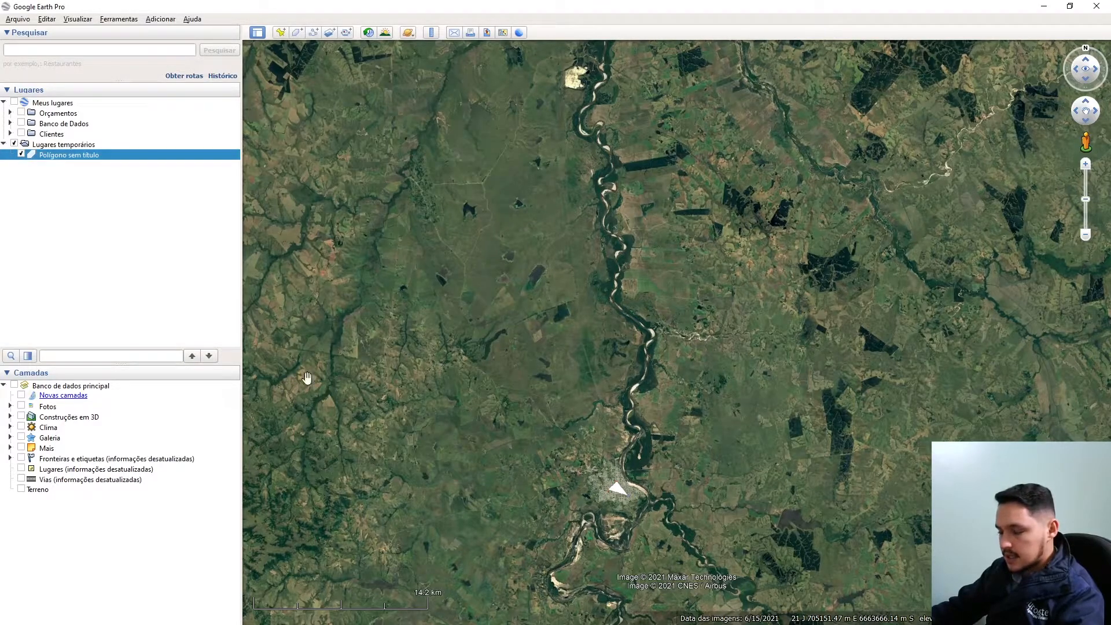
# Step: Turn off the display of the Barra de ferramentas and the Barra lateral
pyautogui.click(71, 20)
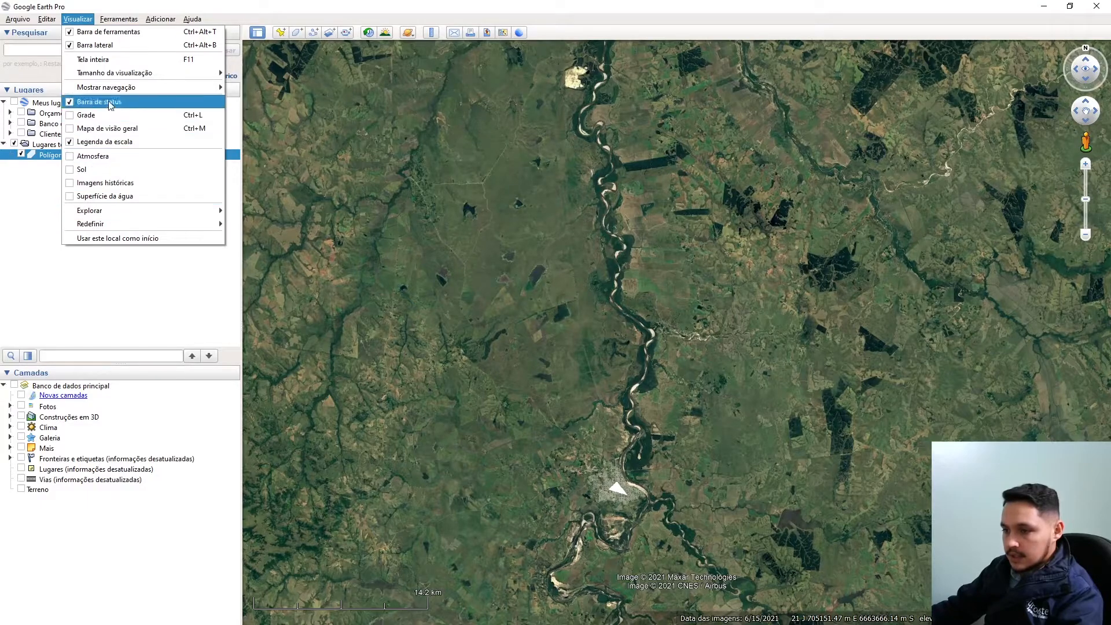
pyautogui.click(80, 33)
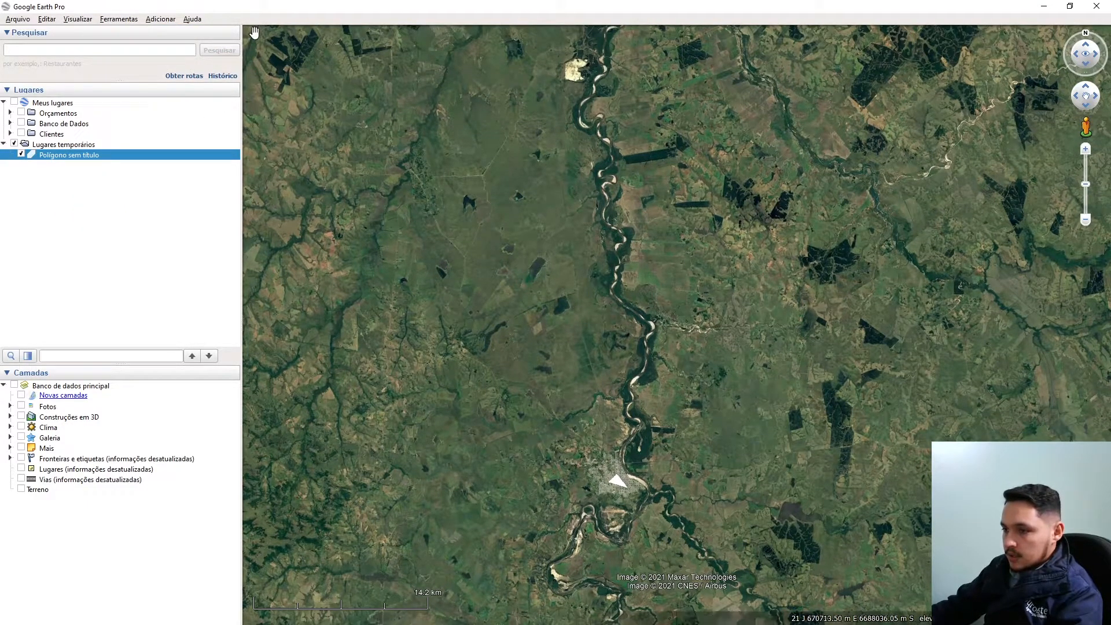
pyautogui.click(78, 19)
pyautogui.click(87, 45)
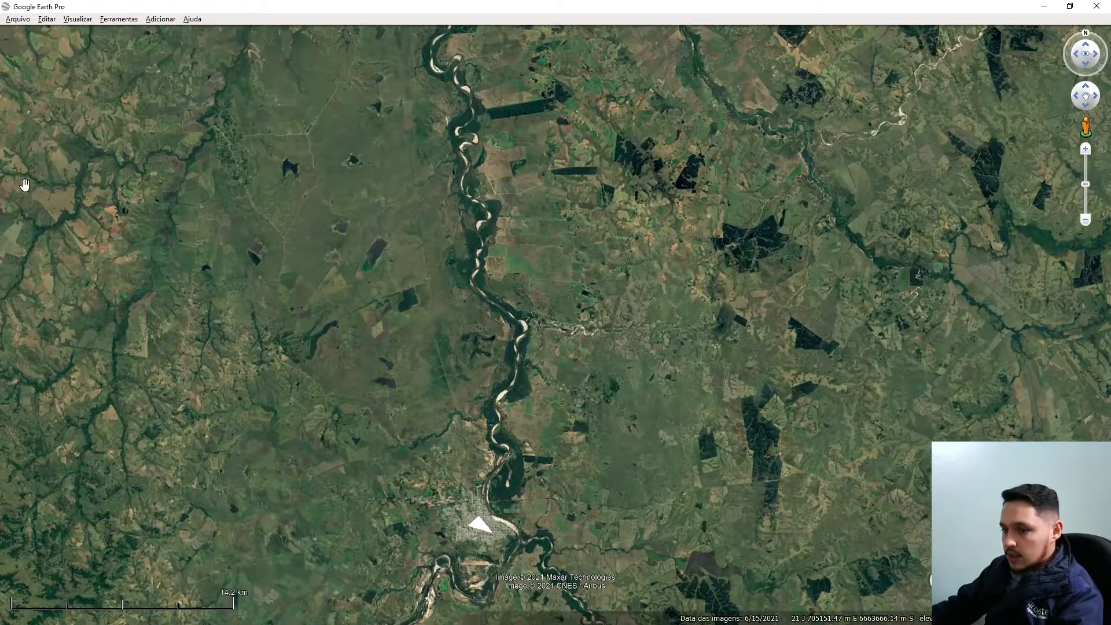
# Step: Turn the display of the Barra lateral and the Barra de ferramentas back on
pyautogui.click(85, 21)
pyautogui.click(99, 45)
pyautogui.click(77, 19)
pyautogui.click(85, 31)
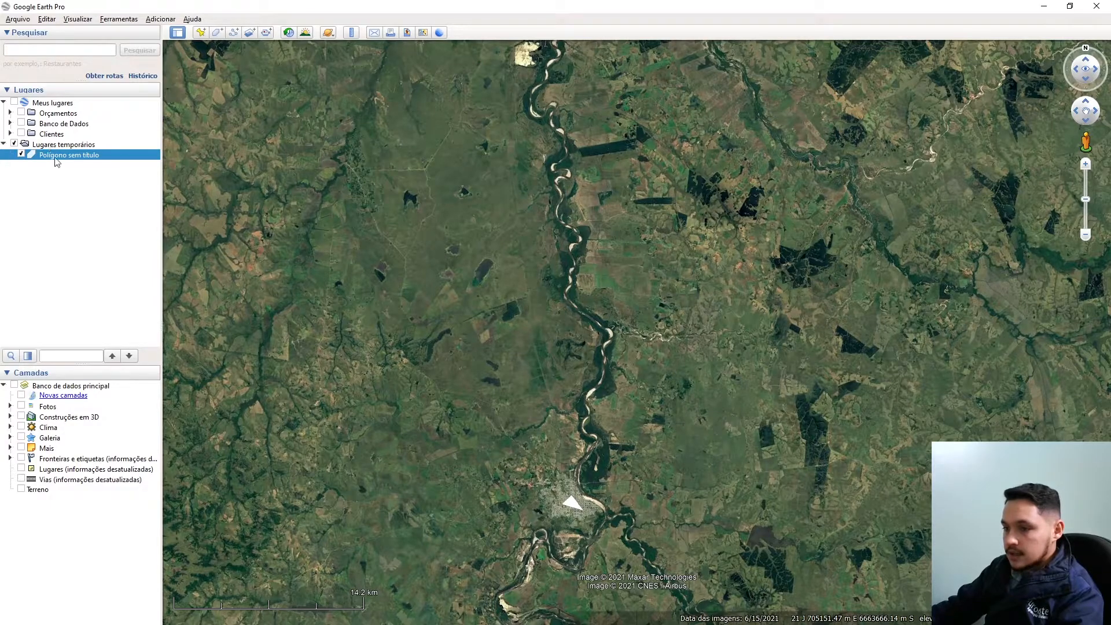
# Step: Try to set the Tamanho da visualização to 1920 x 1080 p (HDTV) and dismiss the warning
pyautogui.click(110, 19)
pyautogui.moveTo(89, 22)
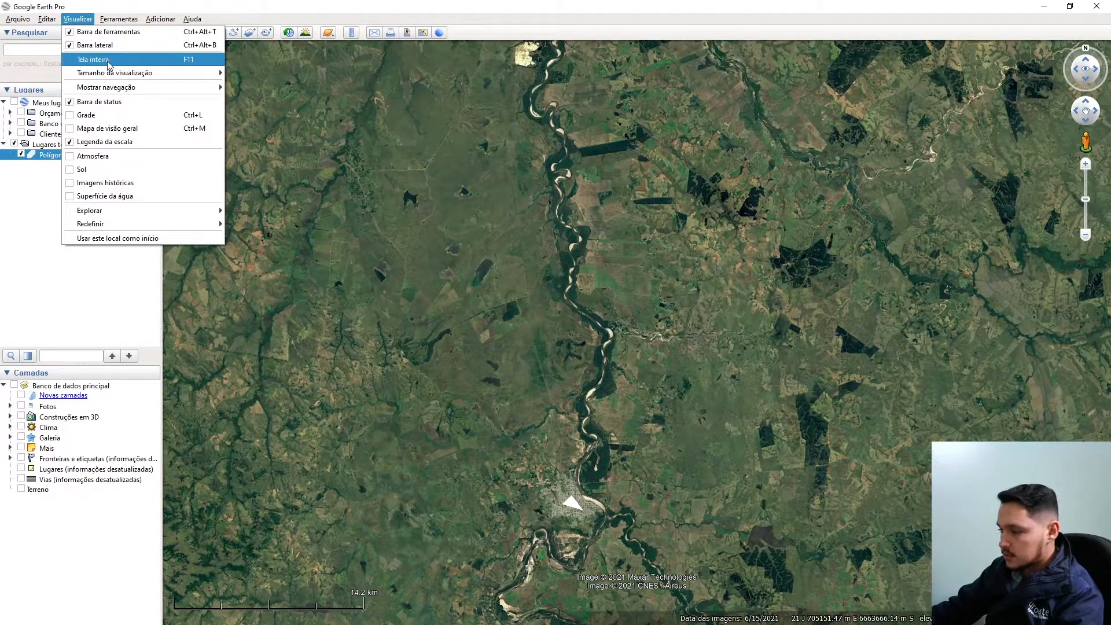
pyautogui.moveTo(115, 74)
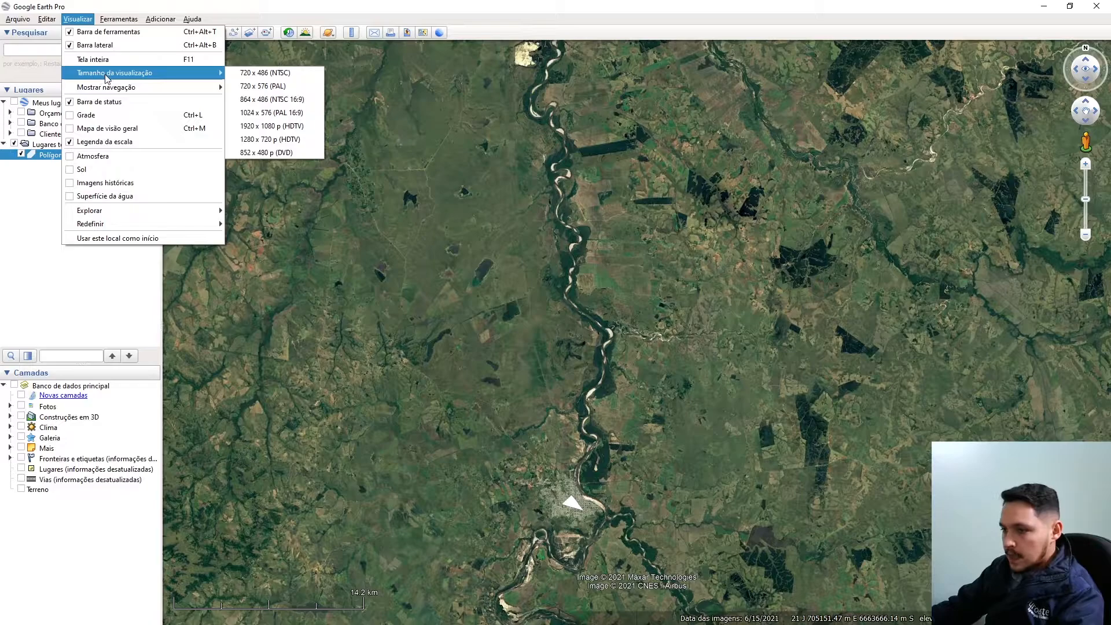
pyautogui.click(274, 127)
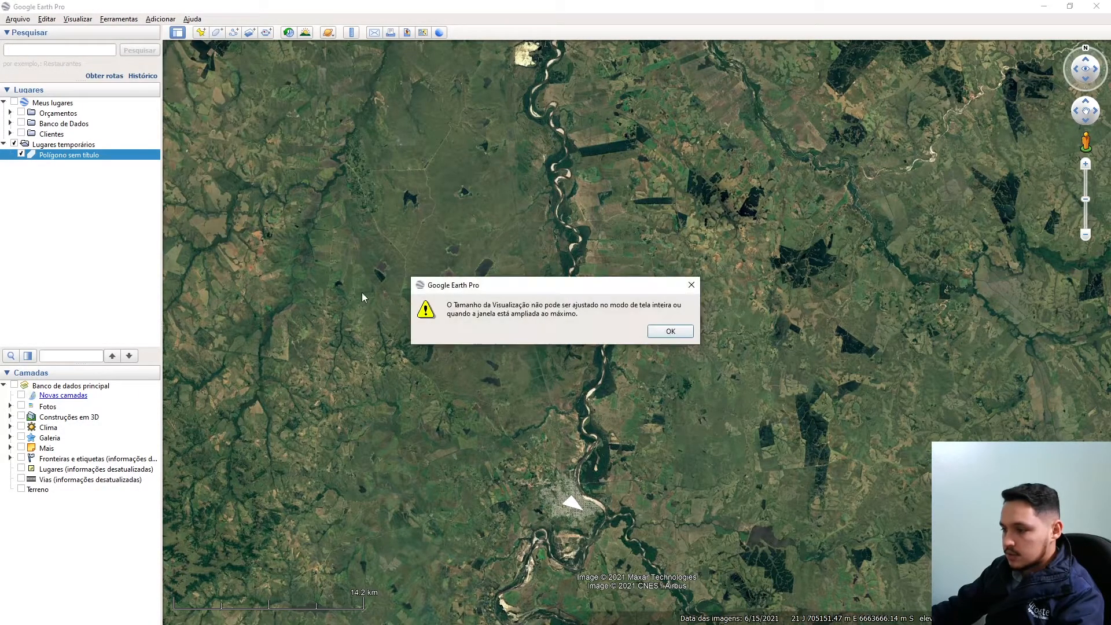
pyautogui.click(669, 331)
# Step: Look over the Mostrar navegação option, and rotate and tilt the view around the riverside town with the polygon
pyautogui.click(78, 20)
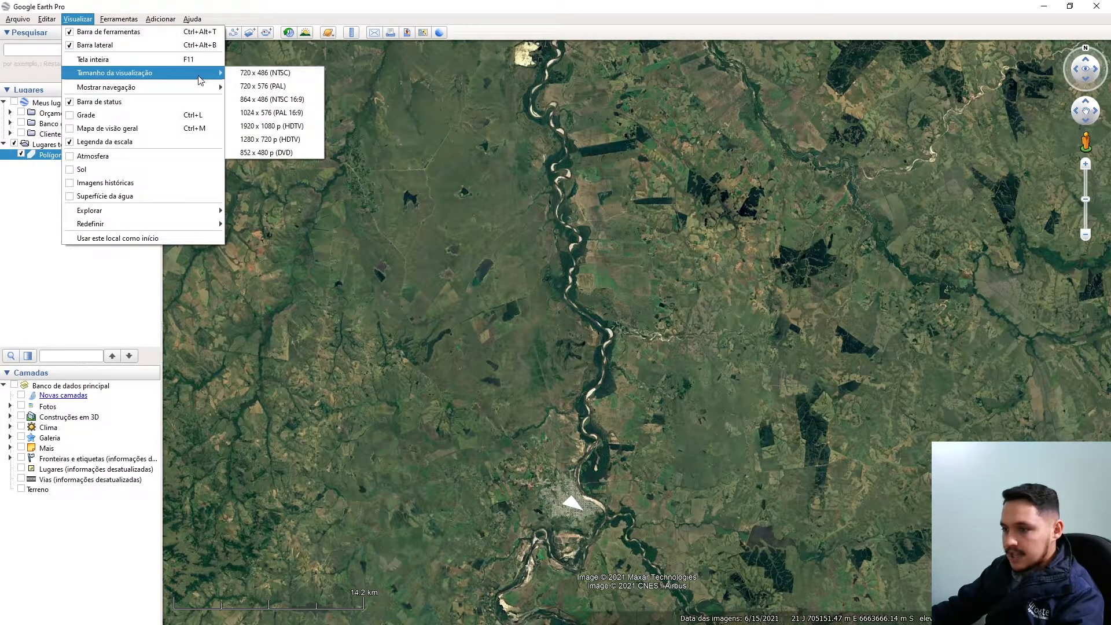
pyautogui.moveTo(96, 90)
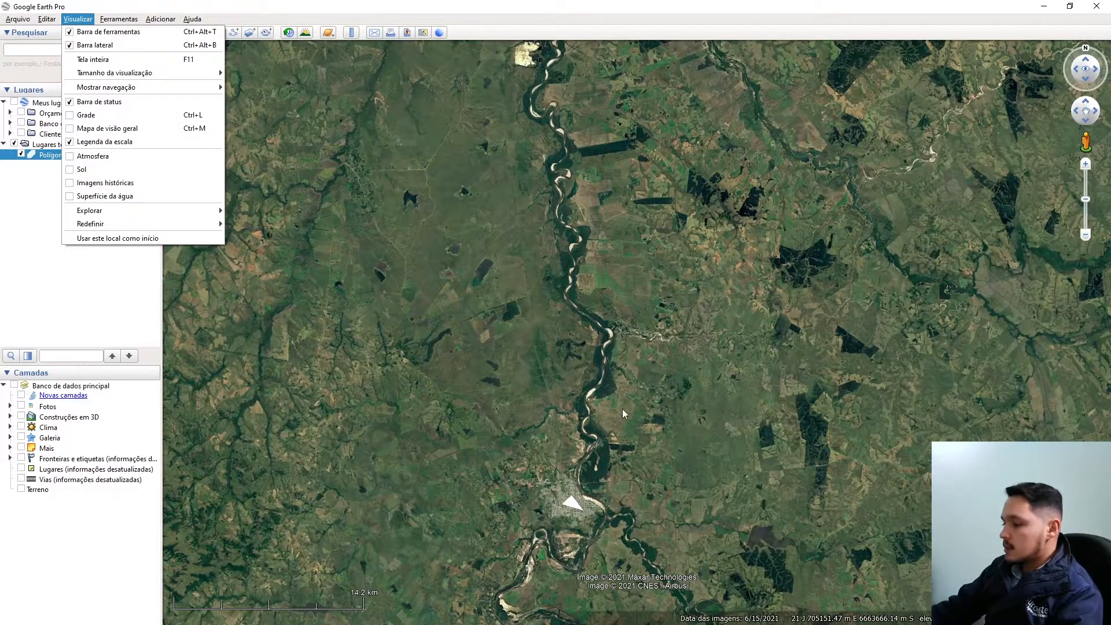
pyautogui.click(567, 537)
pyautogui.scroll(3, 564, 540)
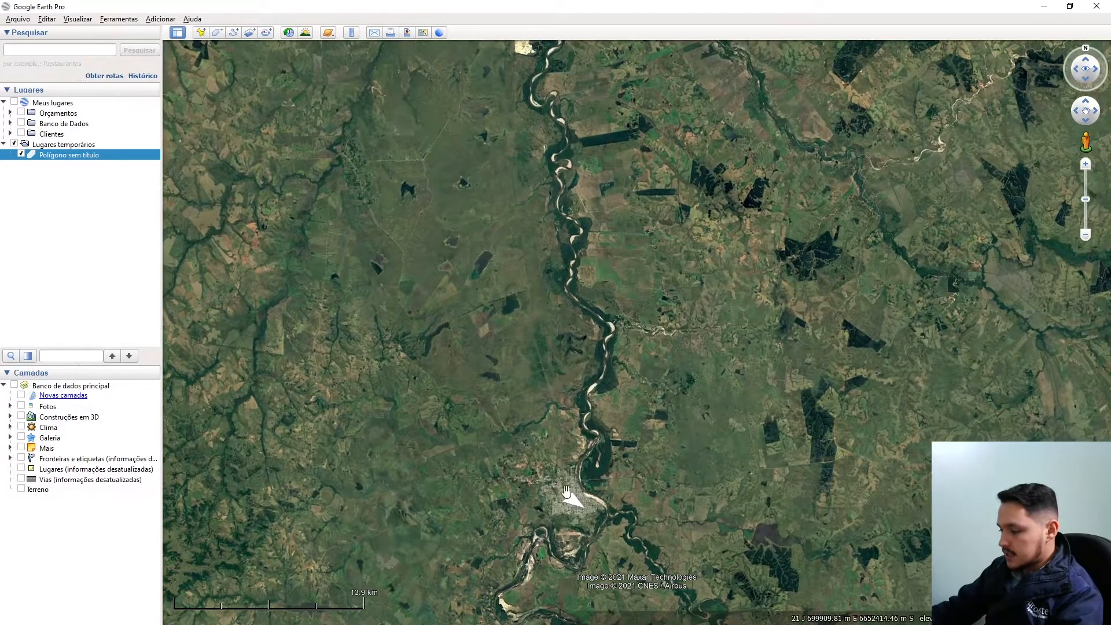
pyautogui.scroll(5, 595, 497)
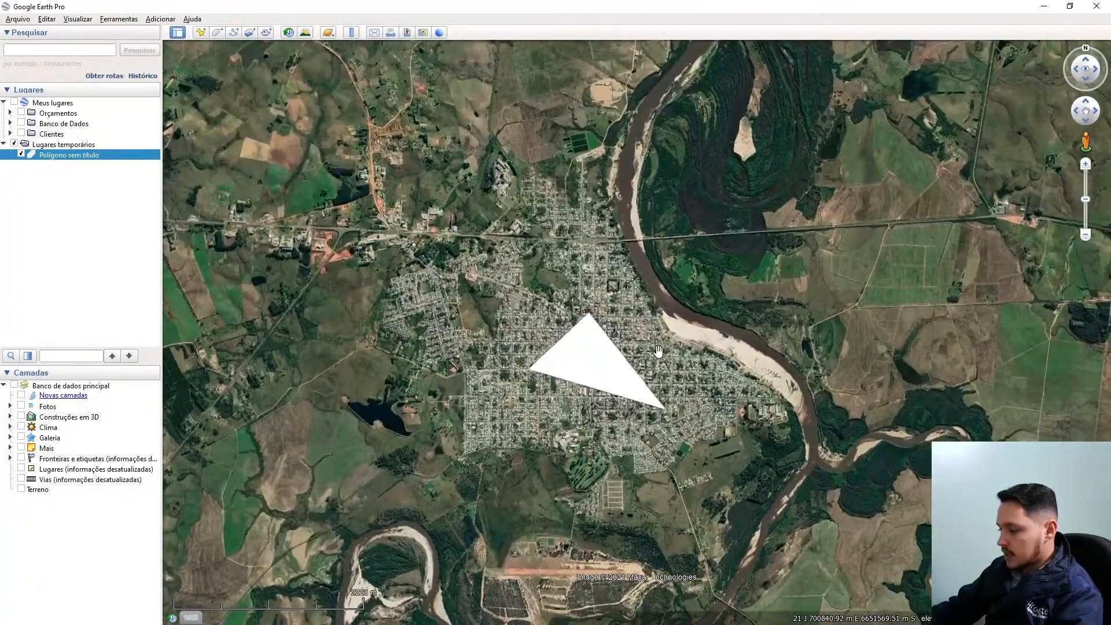
pyautogui.moveTo(670, 302); pyautogui.dragTo(839, 285, button='middle')
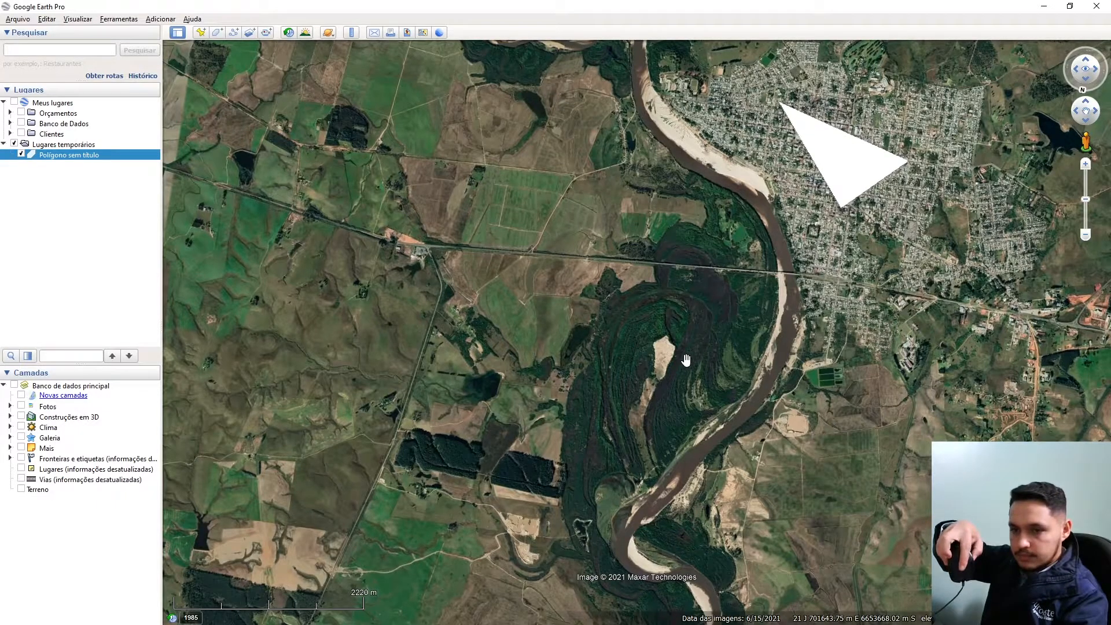
pyautogui.scroll(2, 685, 359)
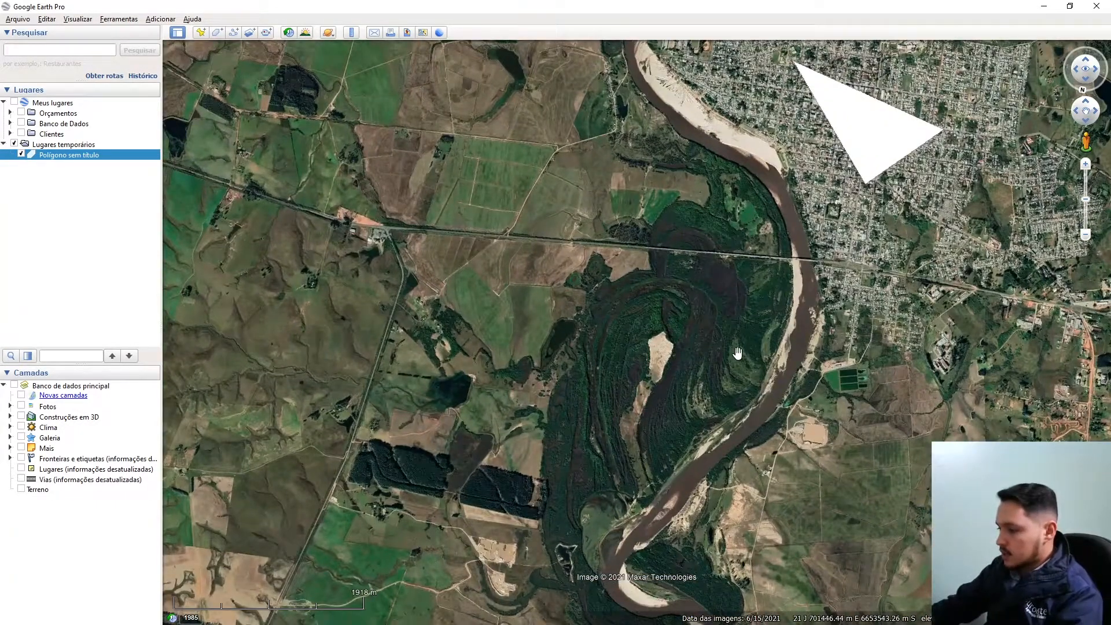
pyautogui.moveTo(737, 353)
pyautogui.mouseDown(button='middle')
pyautogui.moveTo(765, 240)
pyautogui.moveTo(709, 565)
pyautogui.moveTo(688, 489)
pyautogui.moveTo(809, 292)
pyautogui.moveTo(620, 408)
pyautogui.moveTo(694, 530)
pyautogui.moveTo(761, 509)
pyautogui.moveTo(810, 405)
pyautogui.moveTo(931, 559)
pyautogui.moveTo(932, 432)
pyautogui.mouseUp(button='middle')
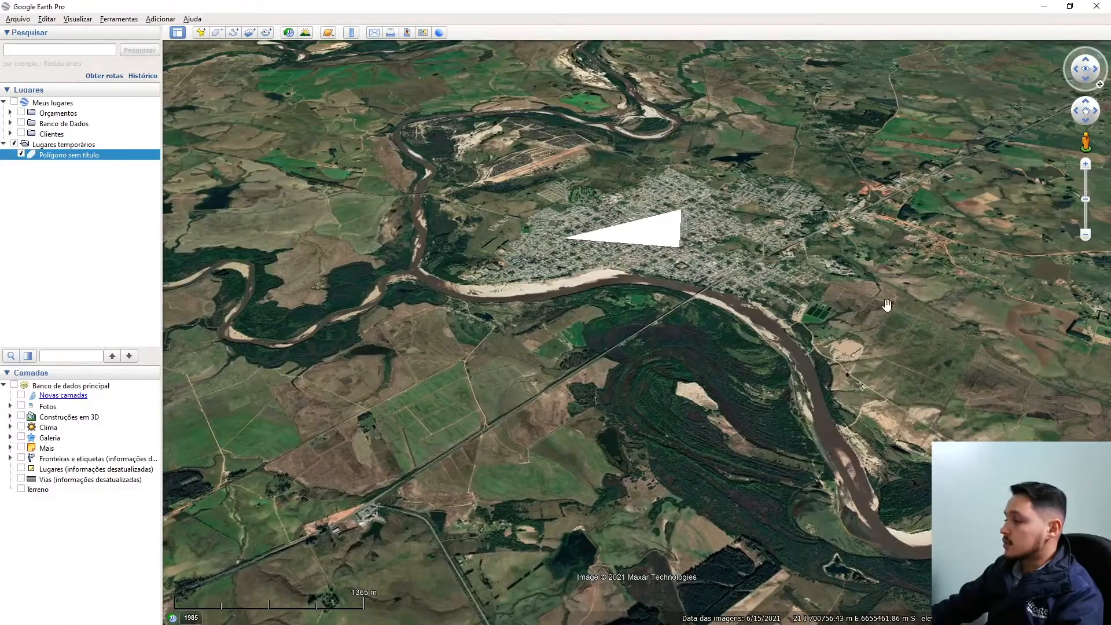
# Step: Turn the view with the compass ring, move it with the pan control, and bring the whole town back into sight
pyautogui.moveTo(1078, 71); pyautogui.dragTo(1078, 45)
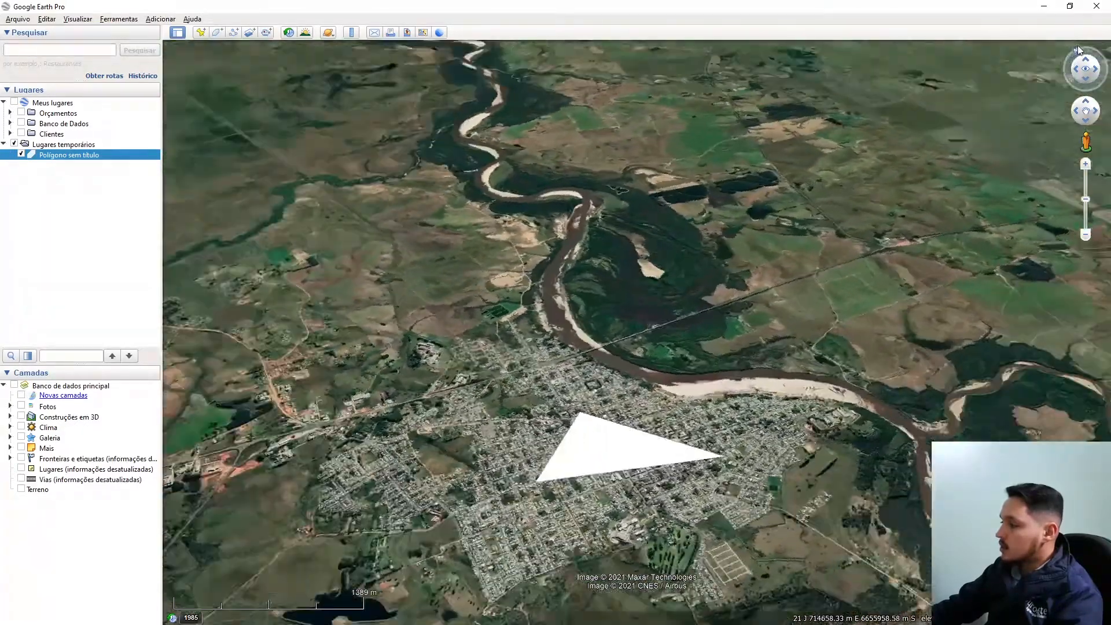
pyautogui.moveTo(710, 333)
pyautogui.mouseDown(button='middle')
pyautogui.moveTo(709, 370)
pyautogui.moveTo(660, 434)
pyautogui.moveTo(492, 396)
pyautogui.moveTo(534, 511)
pyautogui.mouseUp(button='middle')
pyautogui.moveTo(648, 562); pyautogui.dragTo(811, 291, button='middle')
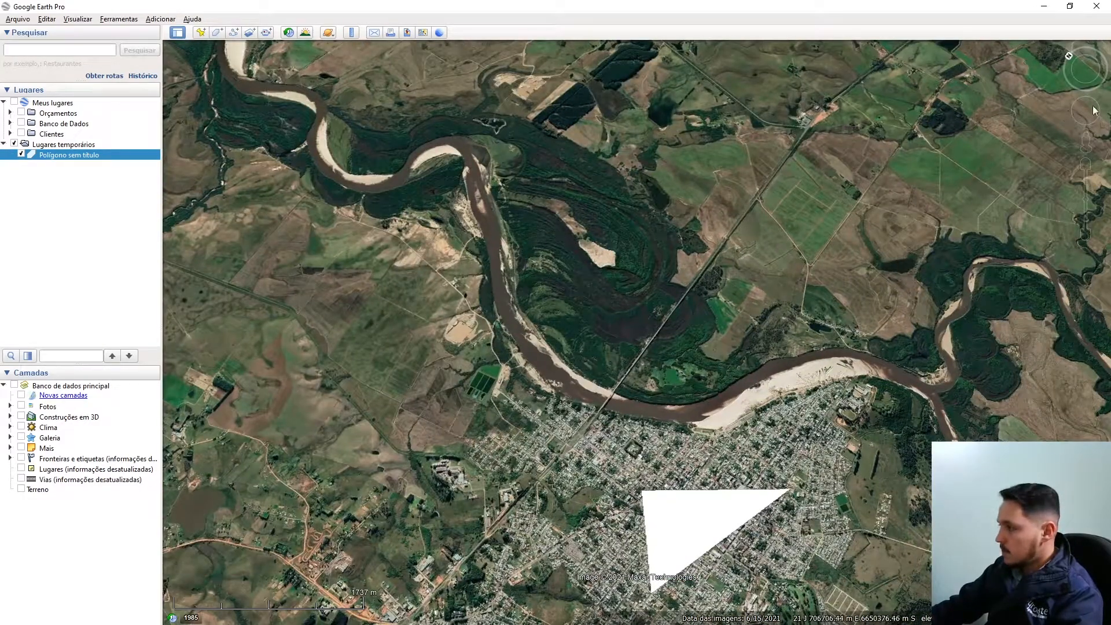
pyautogui.moveTo(1086, 103); pyautogui.dragTo(1084, 168)
pyautogui.scroll(-5, 648, 370)
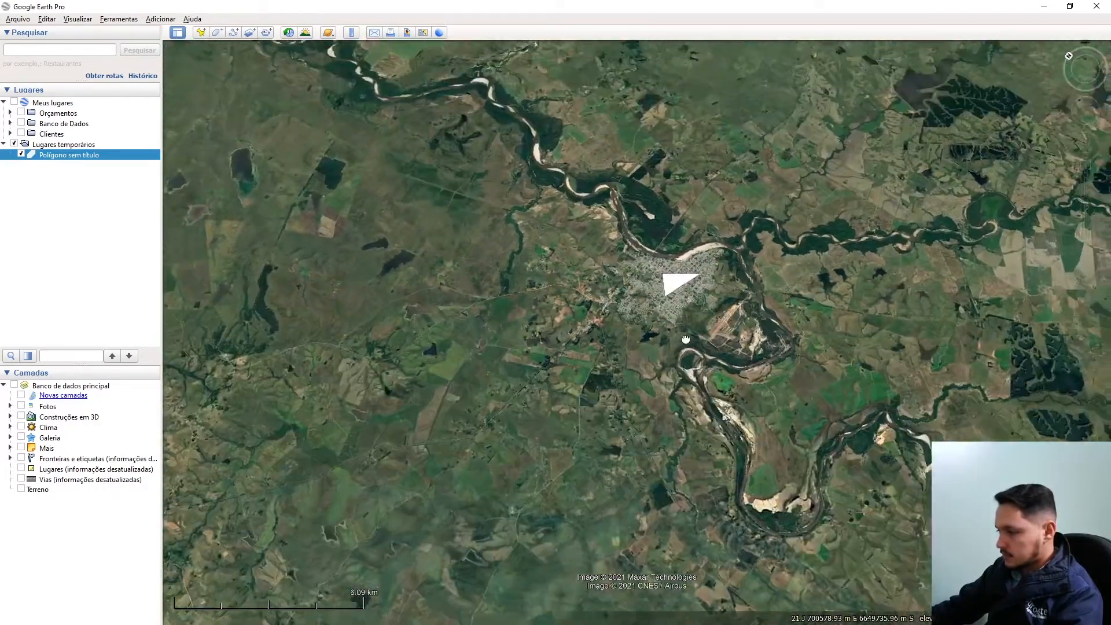
pyautogui.moveTo(685, 339); pyautogui.dragTo(656, 398)
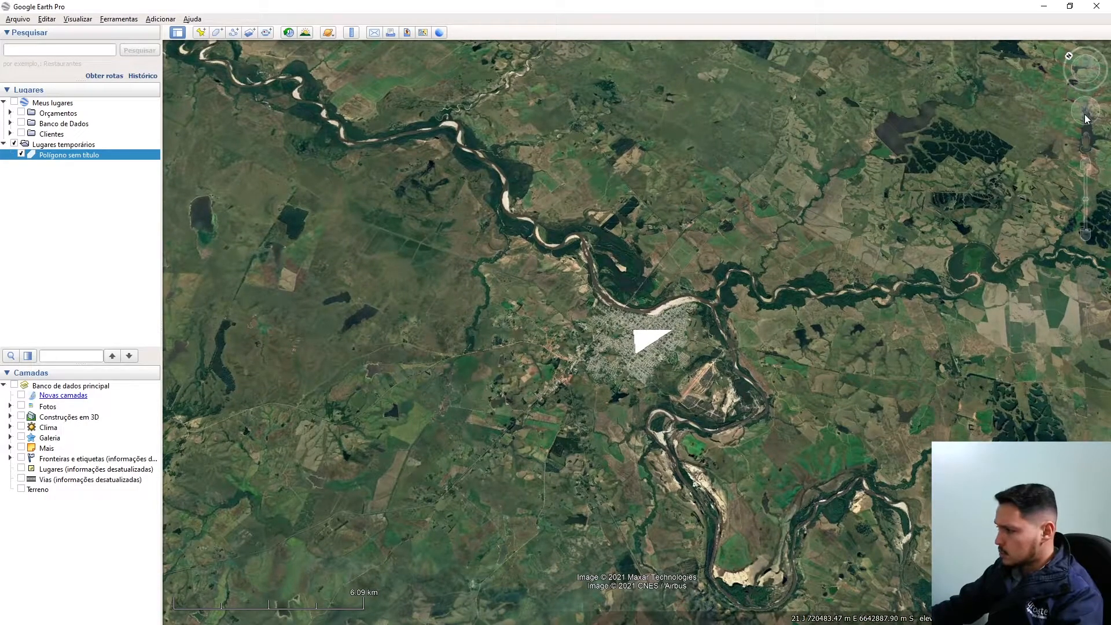
# Step: Show the Street View coverage around the town with the pegman, put it back without entering, and try the zoom slider
pyautogui.moveTo(1087, 145); pyautogui.dragTo(603, 333)
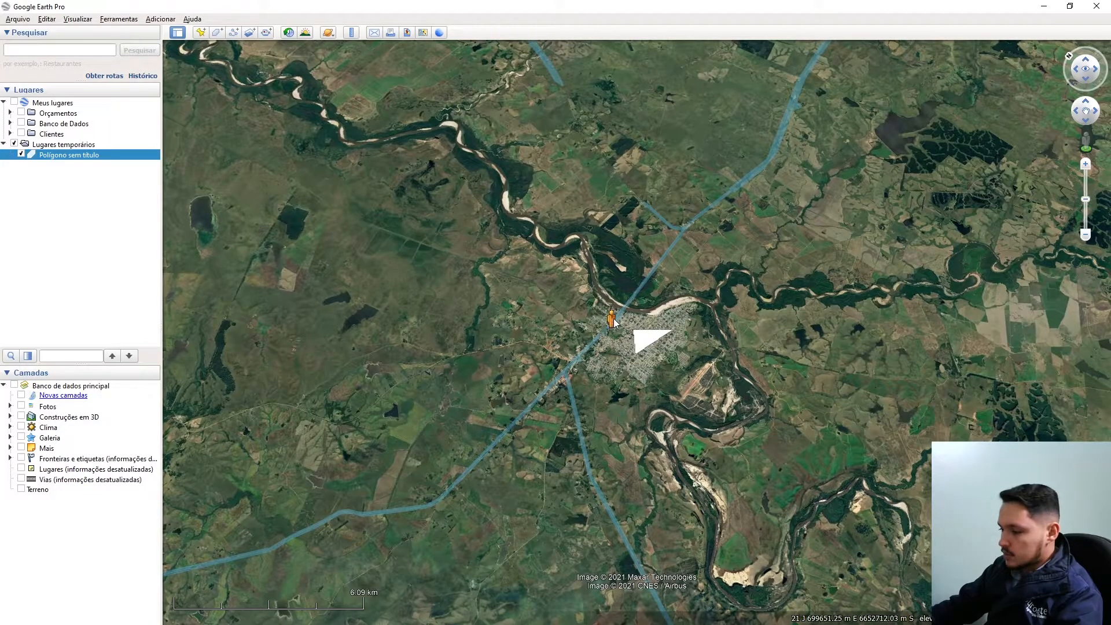
pyautogui.moveTo(634, 298); pyautogui.dragTo(1093, 144)
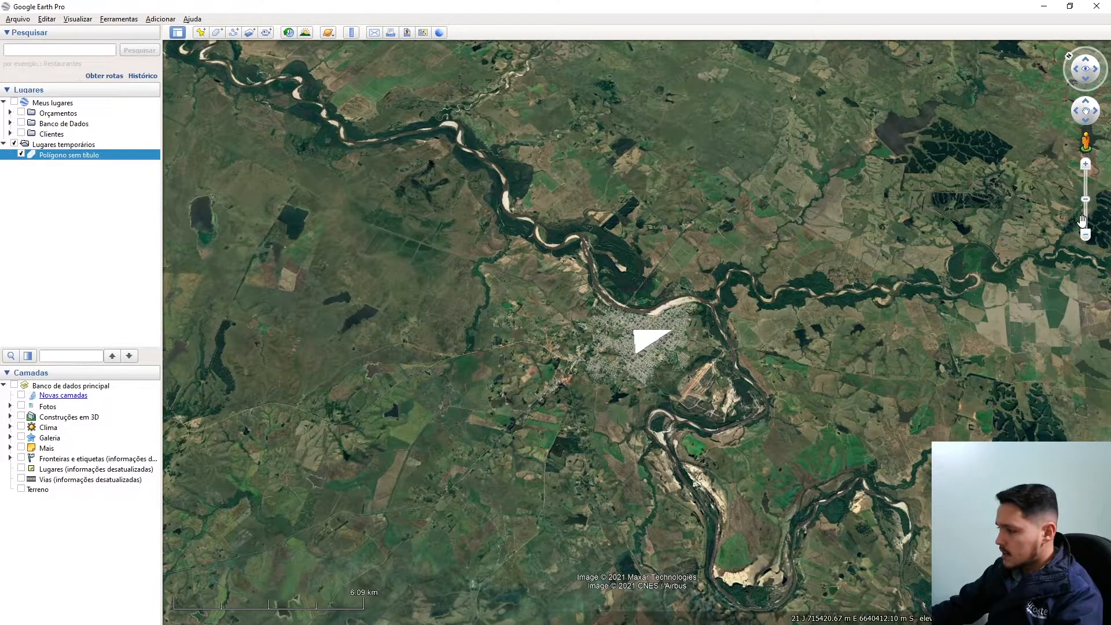
pyautogui.moveTo(1086, 200); pyautogui.dragTo(1096, 163)
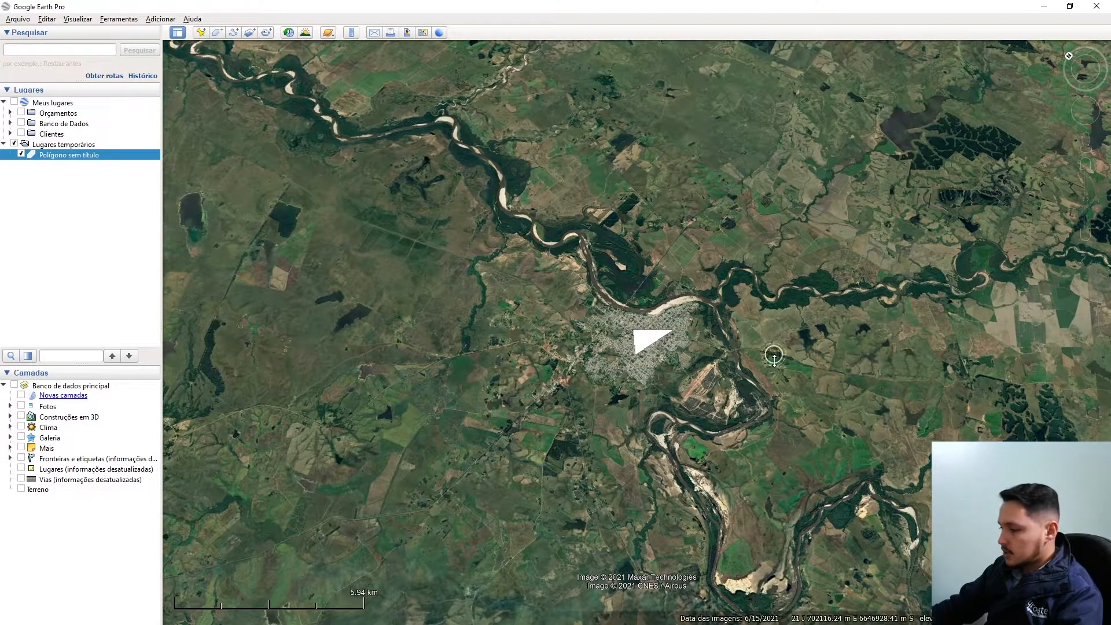
# Step: Rotate, zoom and pan directly on the map around the town, without the on-screen navigation controls
pyautogui.moveTo(747, 313)
pyautogui.mouseDown(button='middle')
pyautogui.moveTo(538, 424)
pyautogui.moveTo(520, 289)
pyautogui.moveTo(839, 313)
pyautogui.mouseUp(button='middle')
pyautogui.moveTo(838, 312); pyautogui.dragTo(944, 372)
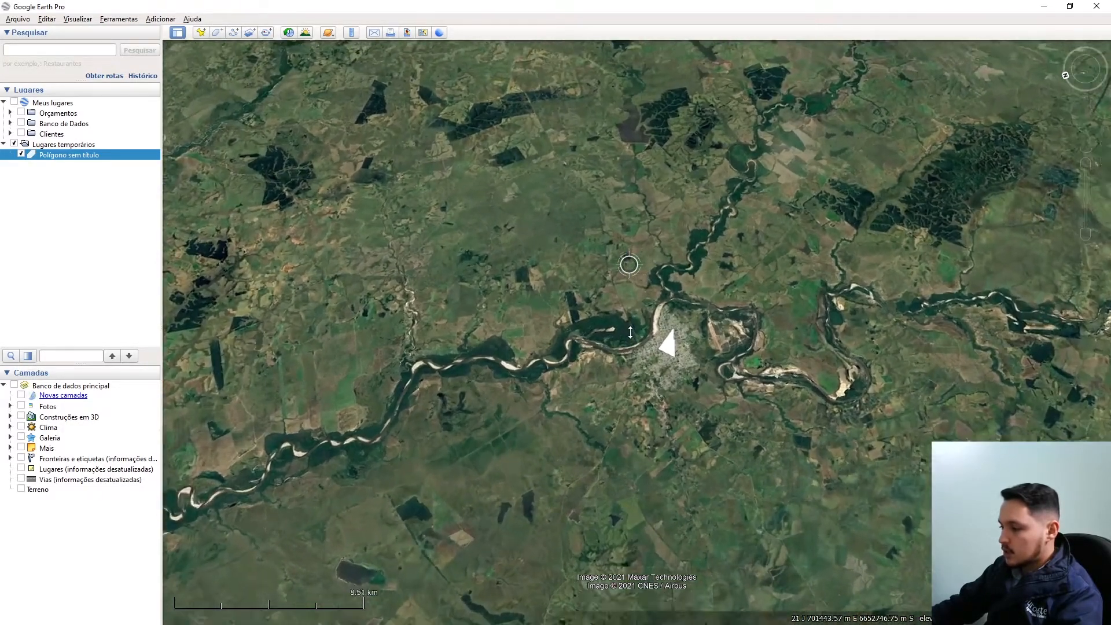
pyautogui.moveTo(630, 332); pyautogui.dragTo(629, 316, button='right')
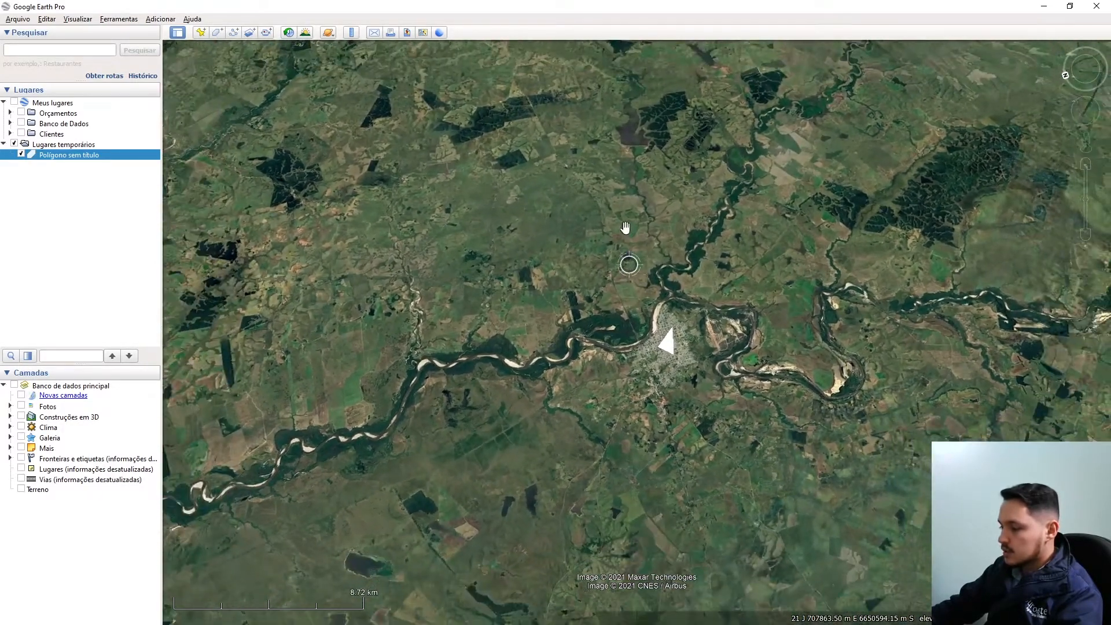
pyautogui.scroll(-3, 678, 420)
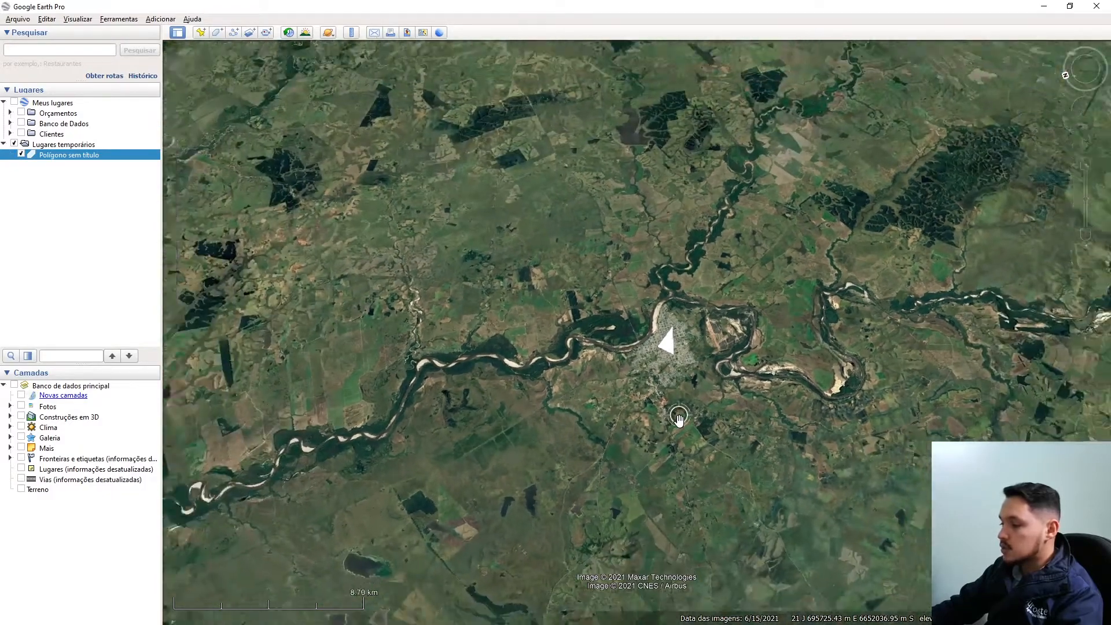
pyautogui.scroll(4, 679, 418)
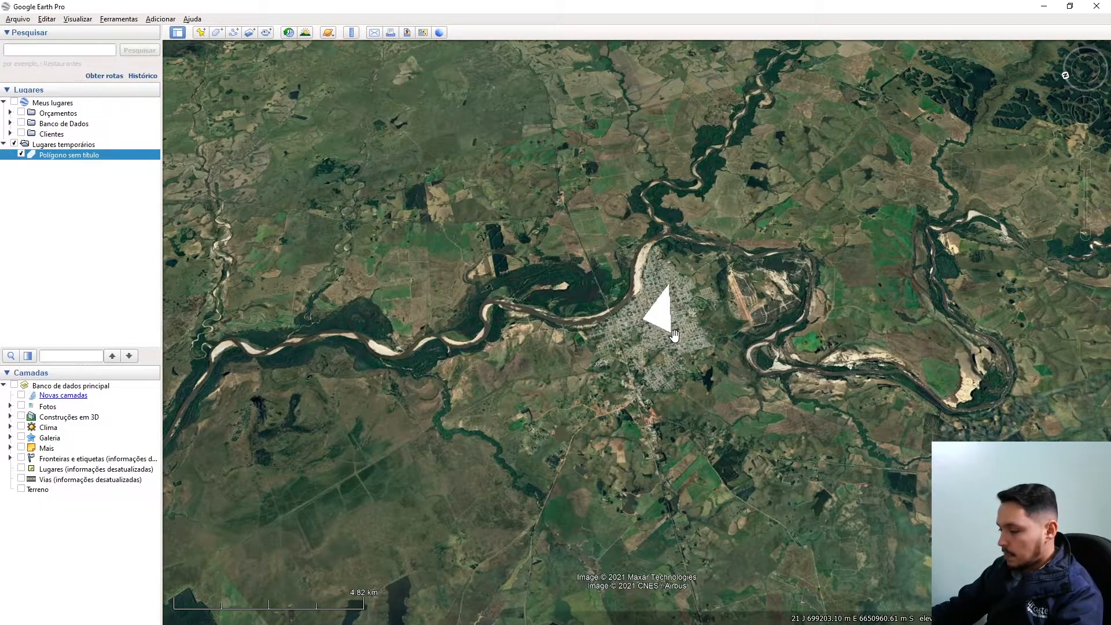
pyautogui.moveTo(674, 334); pyautogui.dragTo(607, 312)
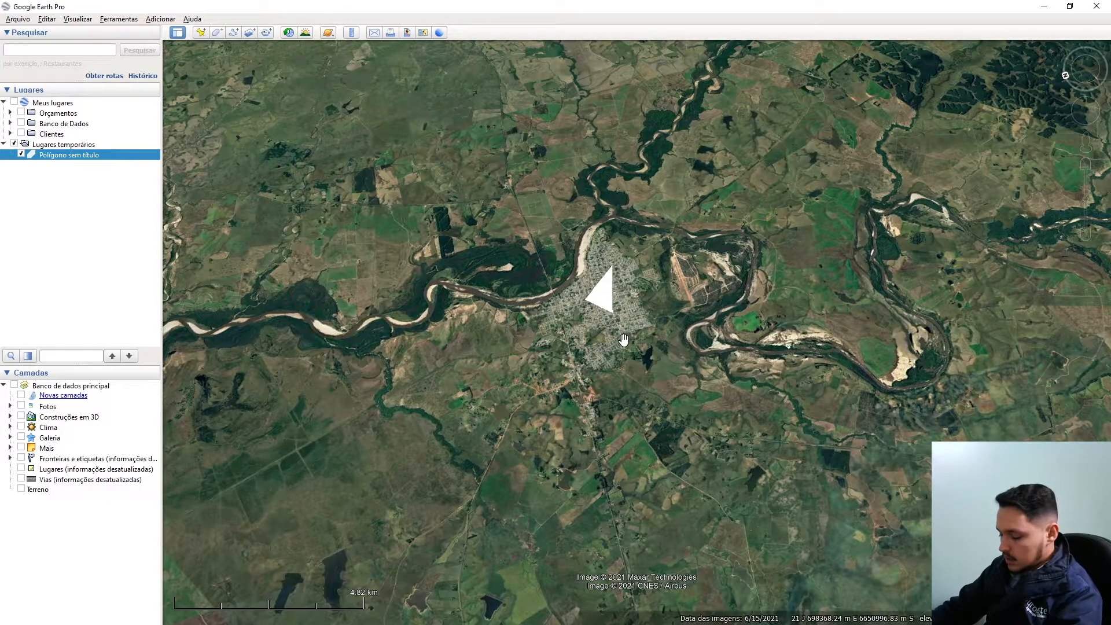
# Step: Rotate the view with the compass ring and reset it to north, and tilt the view and reset it to top-down
pyautogui.click(1066, 75)
pyautogui.moveTo(1064, 75)
pyautogui.mouseDown()
pyautogui.moveTo(1071, 51)
pyautogui.moveTo(1094, 43)
pyautogui.moveTo(1104, 81)
pyautogui.mouseUp()
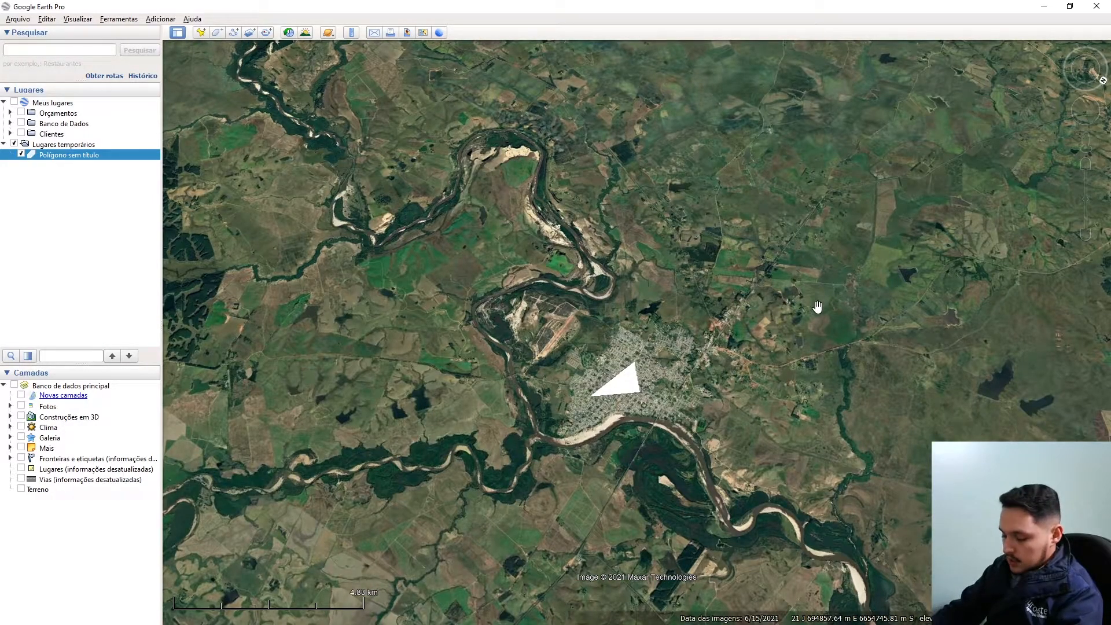
pyautogui.press('n')
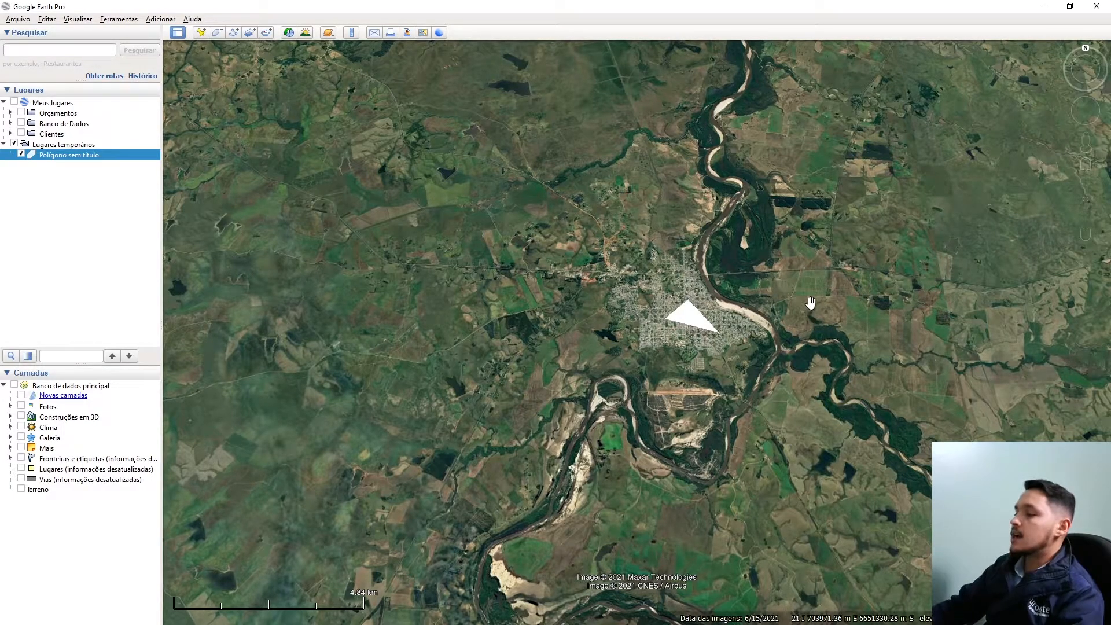
pyautogui.moveTo(794, 293); pyautogui.dragTo(780, 430, button='middle')
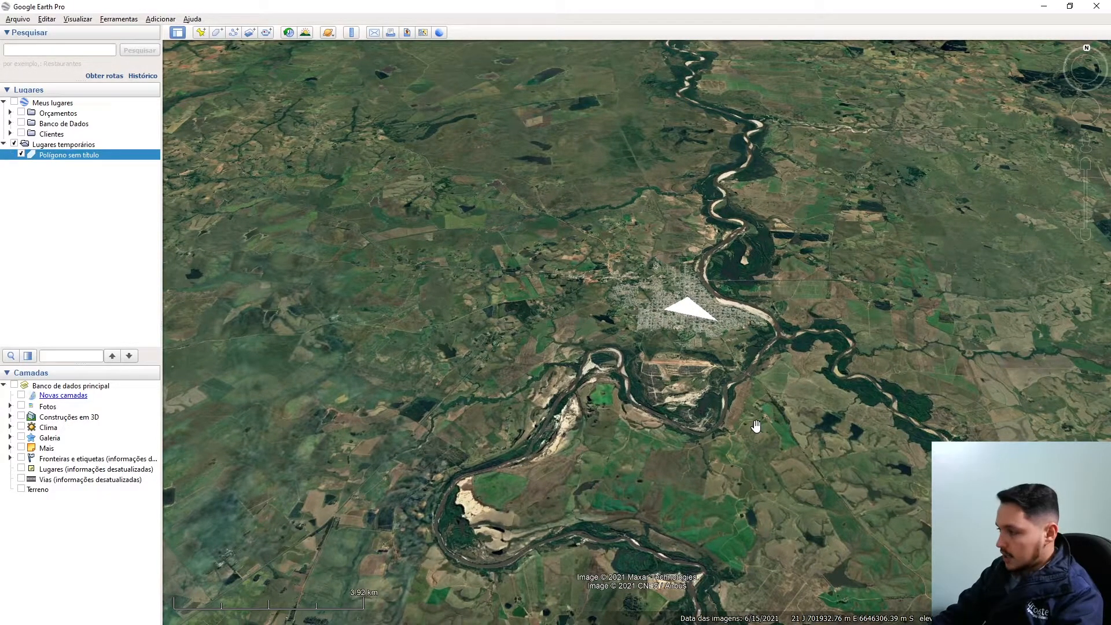
pyautogui.press('u')
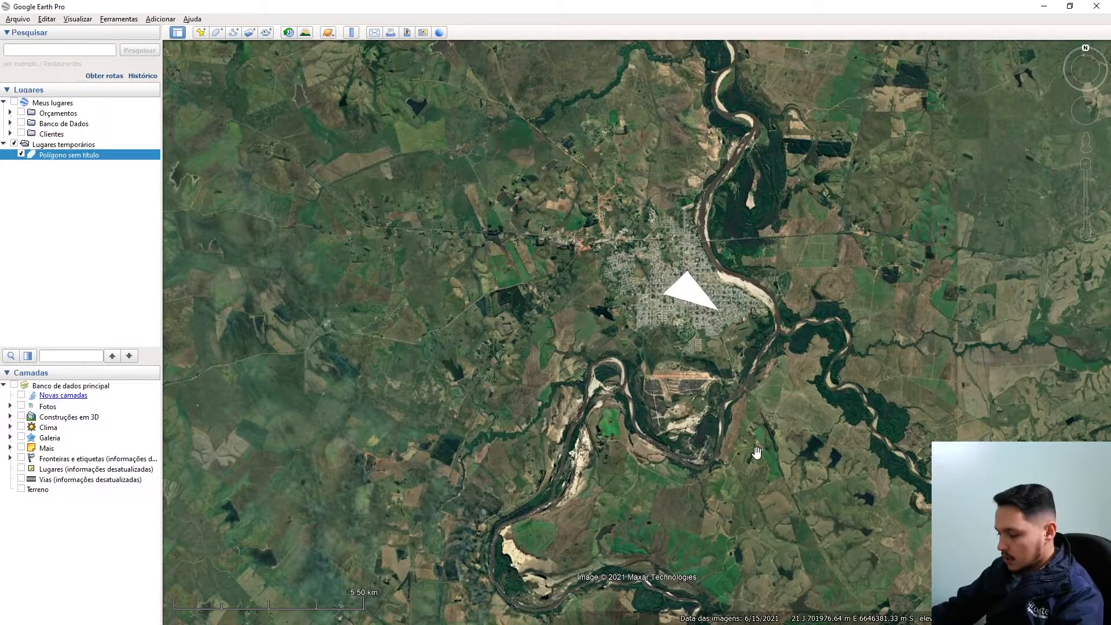
# Step: Tilt and rotate the view until the horizon shows, and reset both its heading and tilt at once
pyautogui.moveTo(698, 441); pyautogui.dragTo(1010, 527, button='middle')
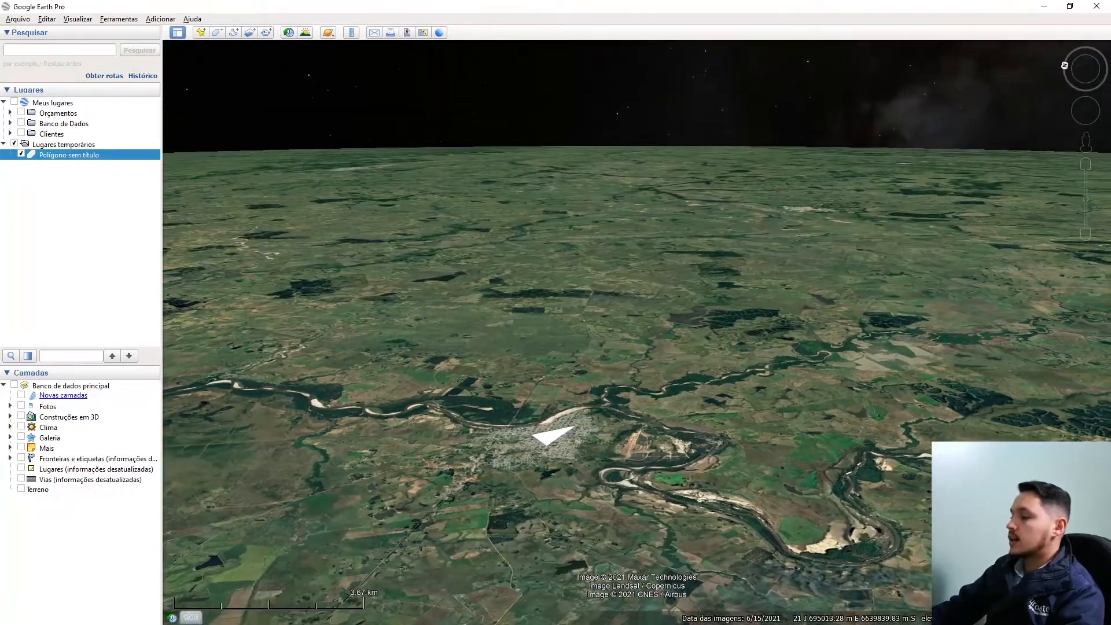
pyautogui.scroll(-3, 907, 542)
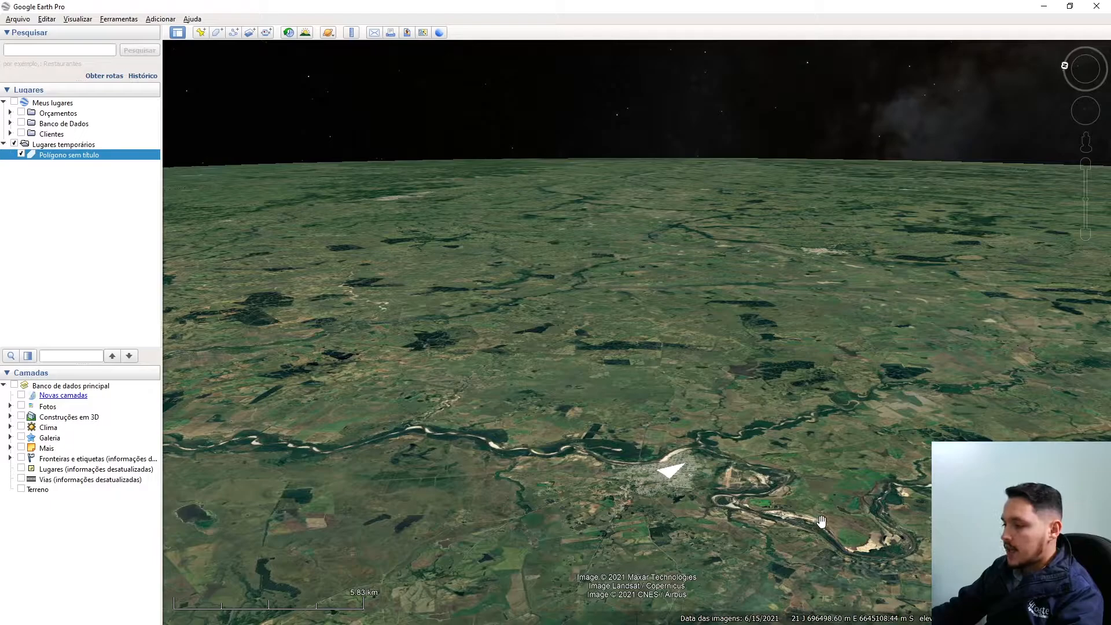
pyautogui.press('r')
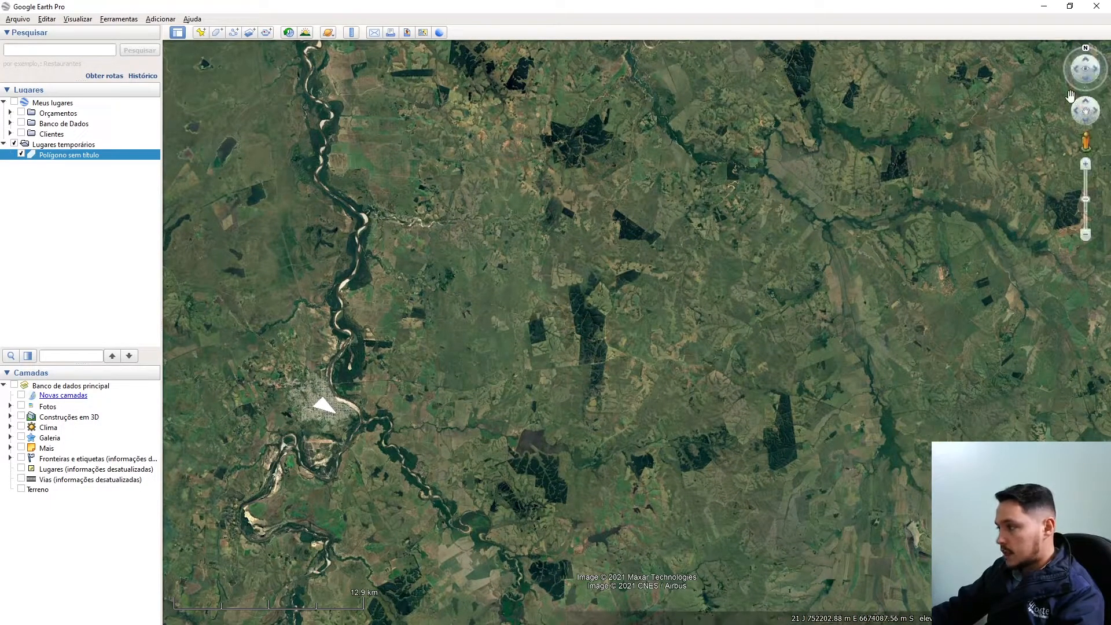
pyautogui.moveTo(675, 445); pyautogui.dragTo(673, 386, button='middle')
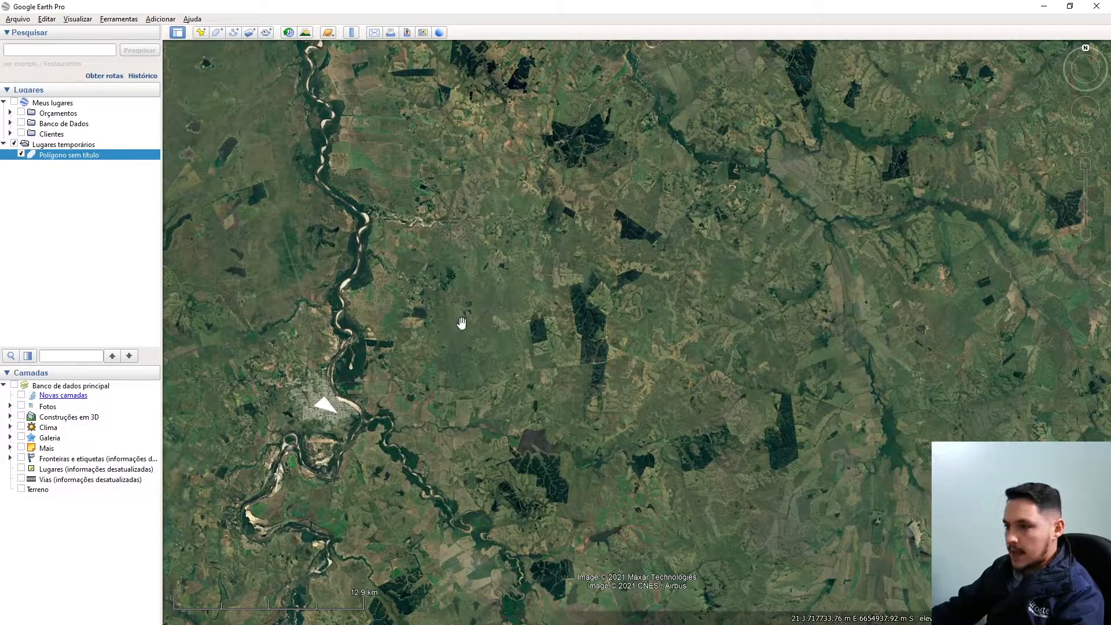
# Step: Review the Visualizar display options and zoom out and back in over the town to compare the status bar's viewpoint altitude
pyautogui.click(77, 20)
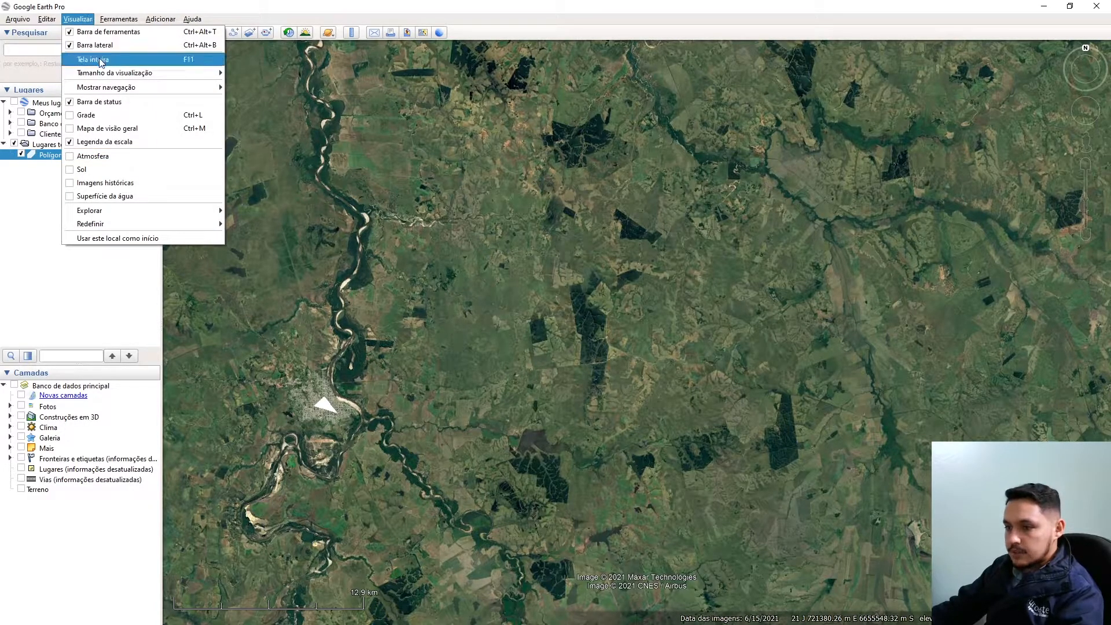
pyautogui.moveTo(86, 91)
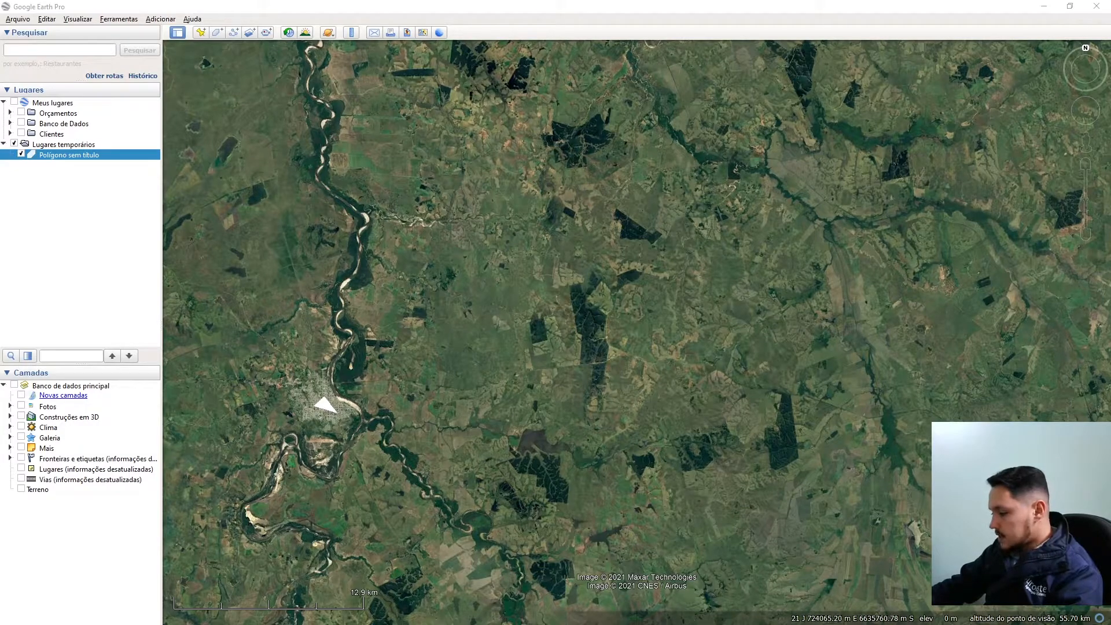
pyautogui.scroll(-2, 810, 509)
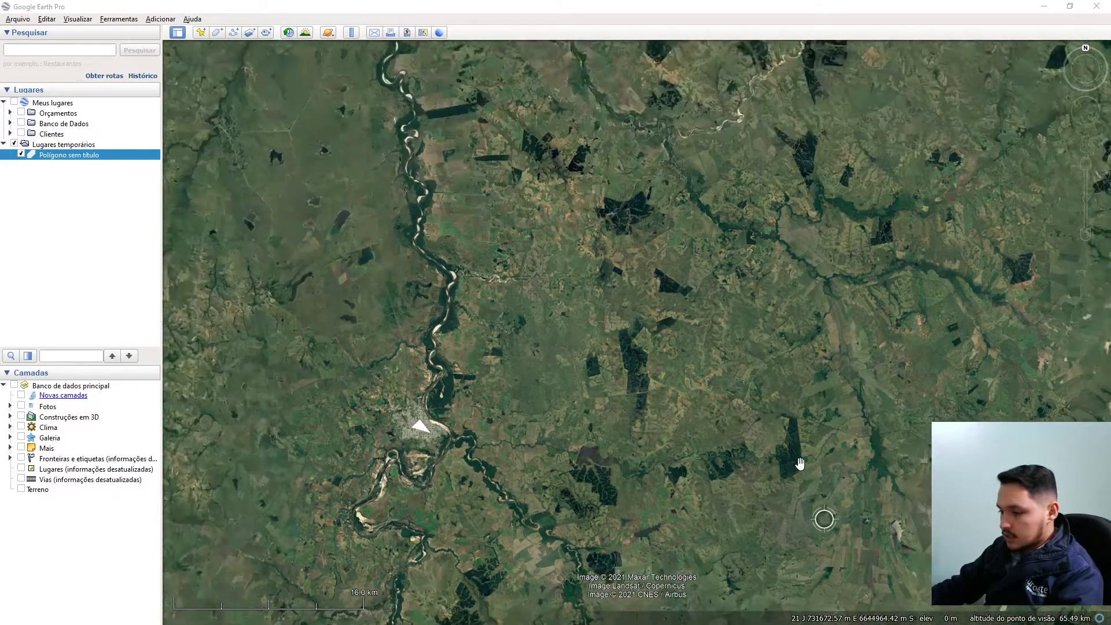
pyautogui.scroll(-3, 801, 463)
pyautogui.scroll(5, 666, 452)
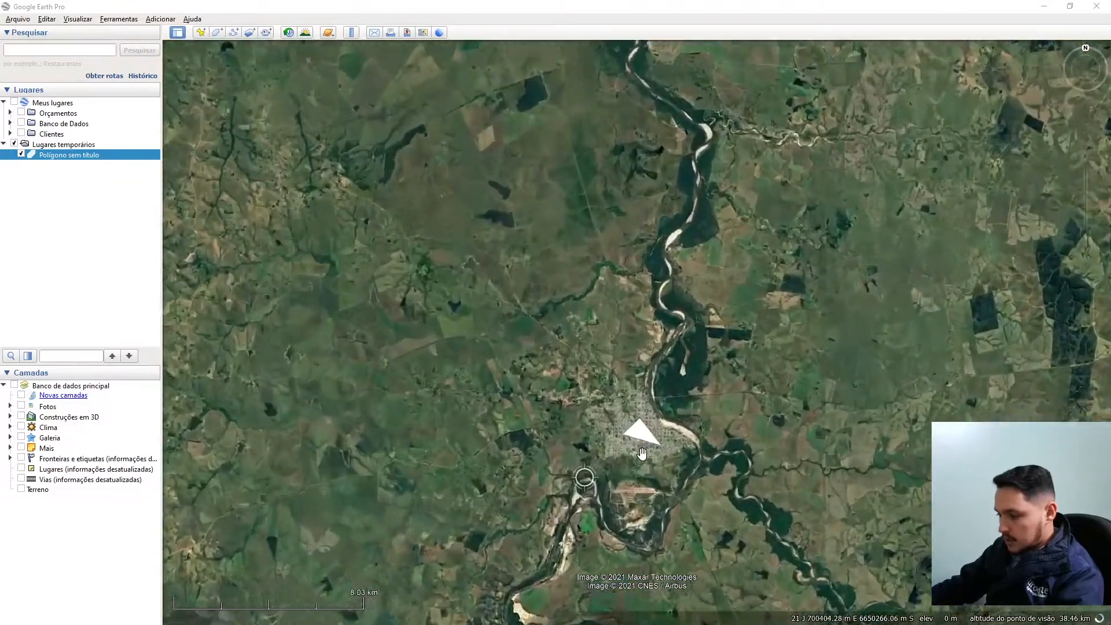
# Step: Zoom in to street level over the town and back out, comparing the viewpoint altitude and scale at each level
pyautogui.scroll(4, 642, 454)
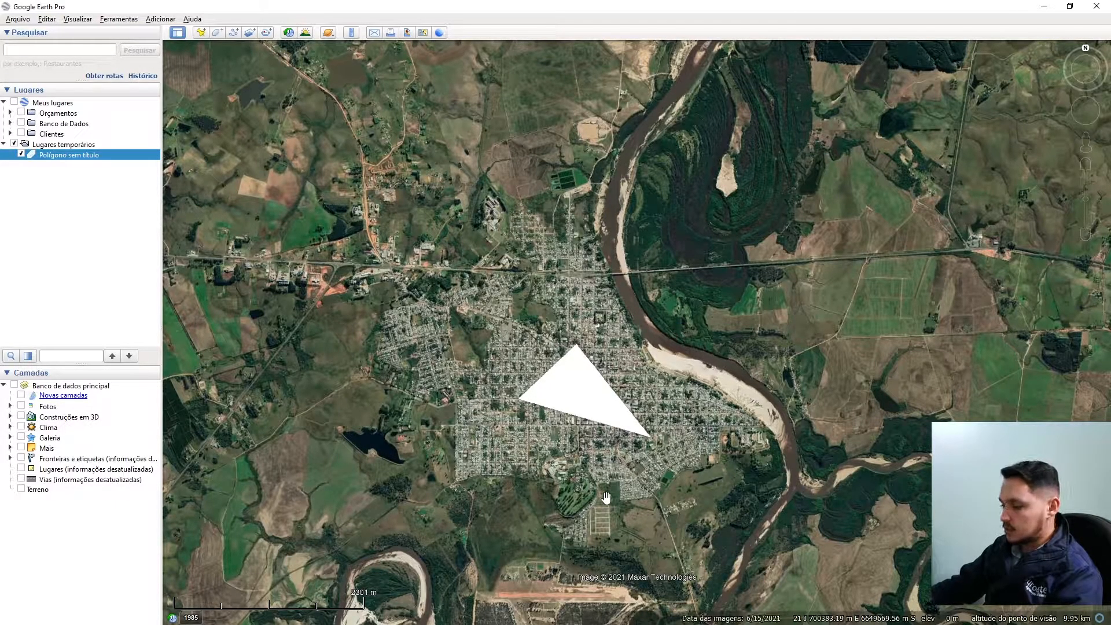
pyautogui.scroll(2, 585, 425)
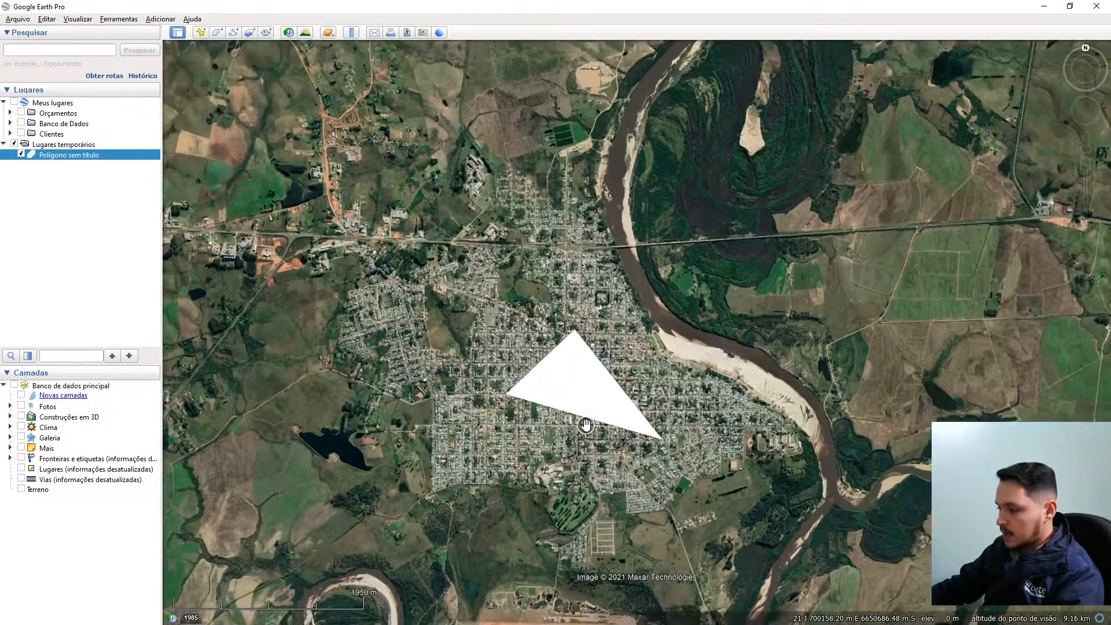
pyautogui.scroll(6, 585, 425)
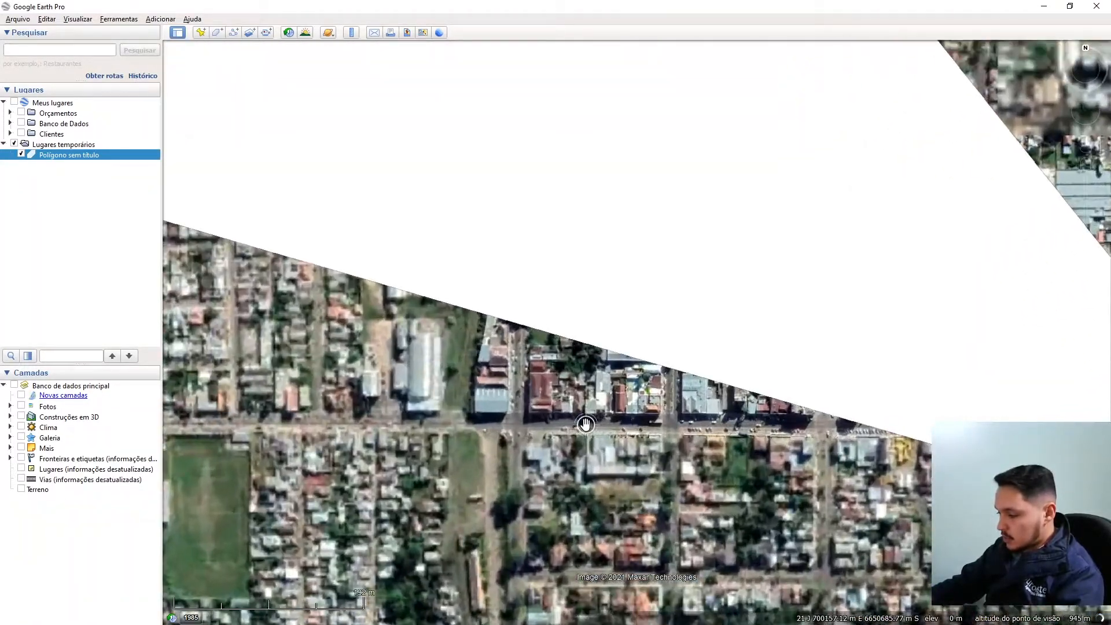
pyautogui.scroll(4, 585, 424)
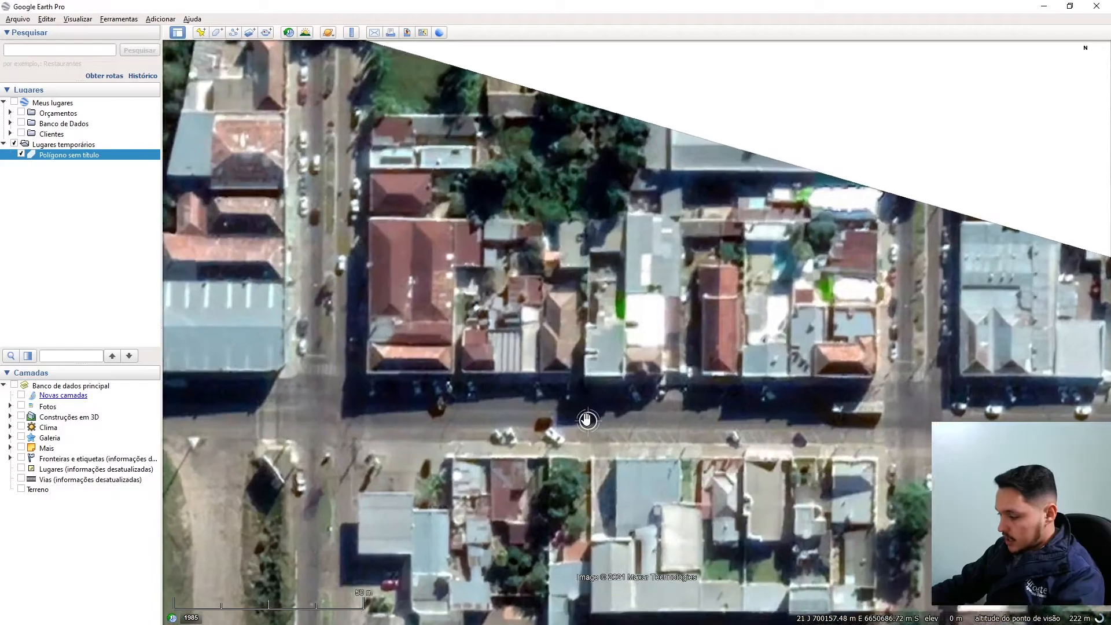
pyautogui.scroll(3, 587, 419)
pyautogui.scroll(-2, 587, 414)
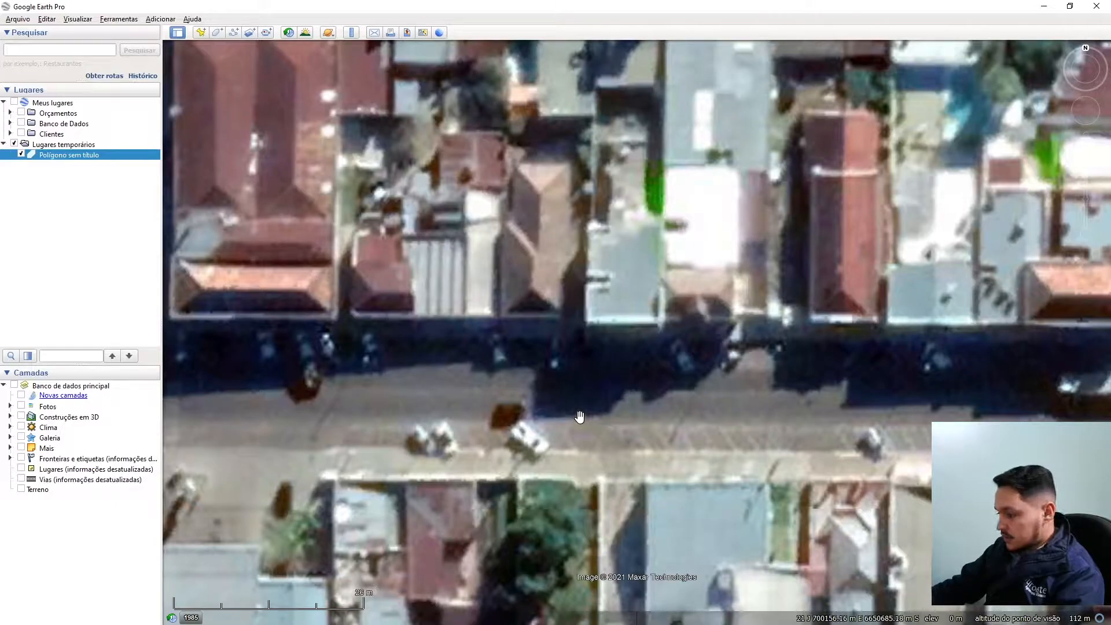
pyautogui.scroll(-5, 579, 416)
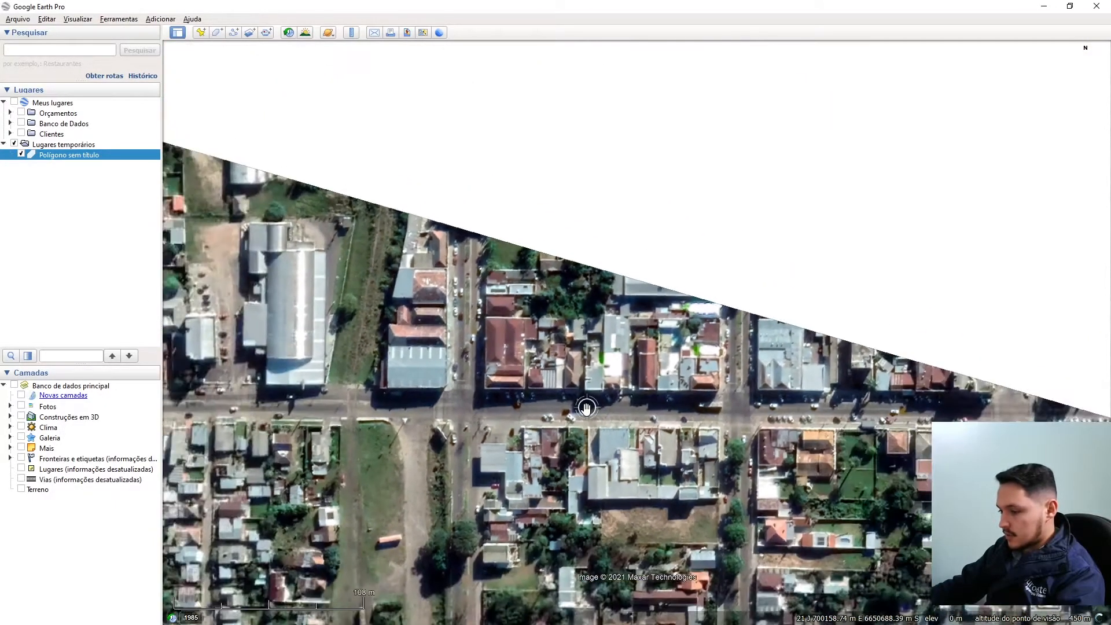
pyautogui.scroll(-6, 588, 405)
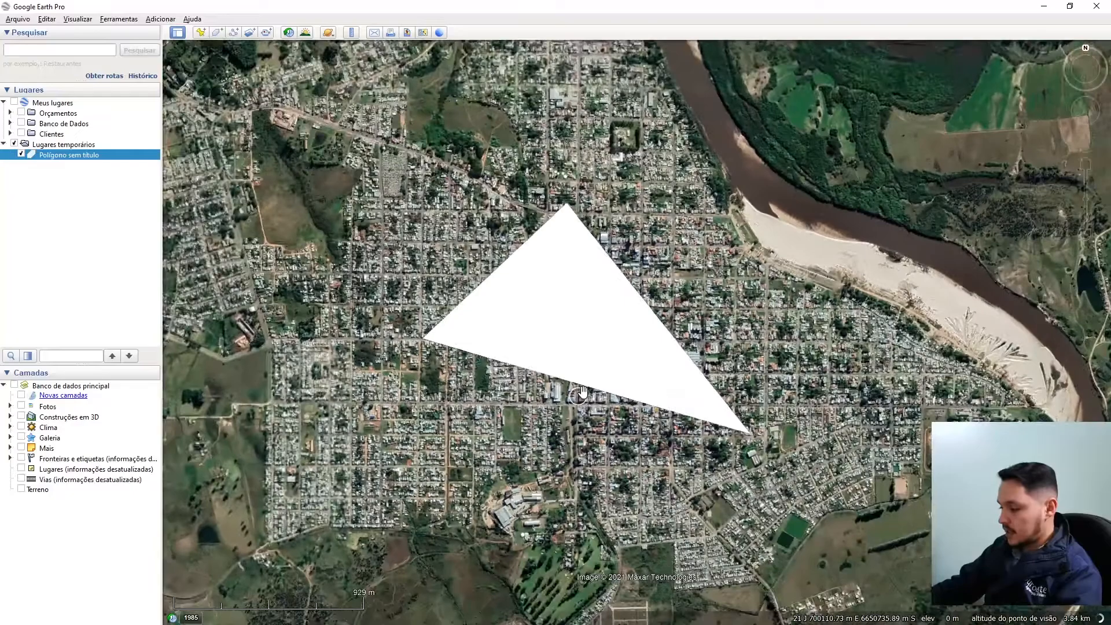
pyautogui.scroll(-6, 583, 392)
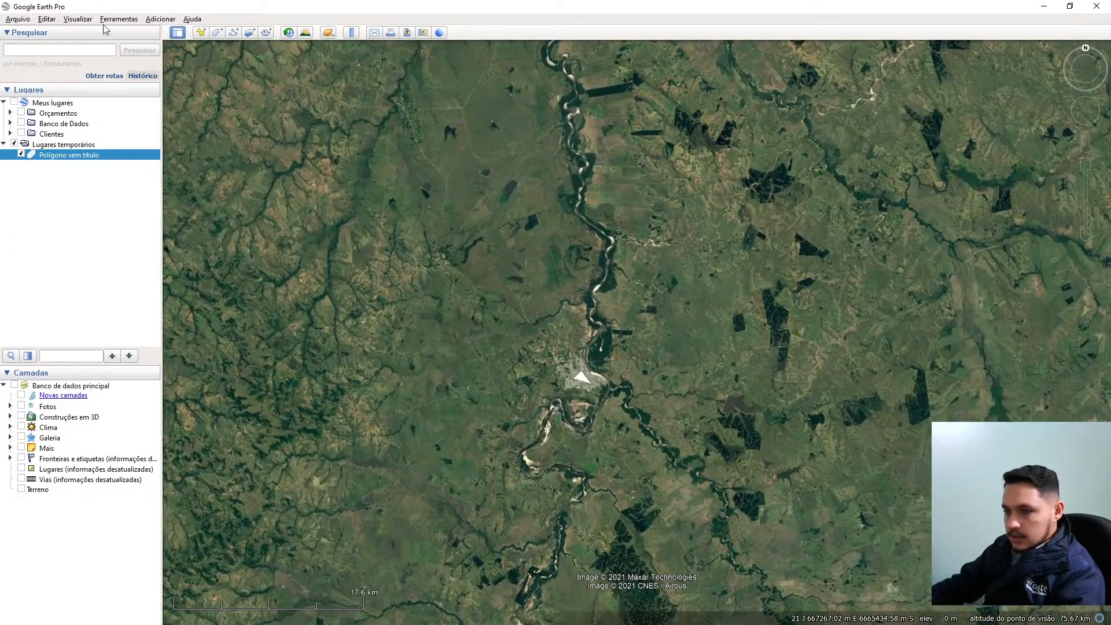
# Step: Turn on the Grade overlay and zoom out from the town until the UTM grid over South America shows
pyautogui.click(81, 19)
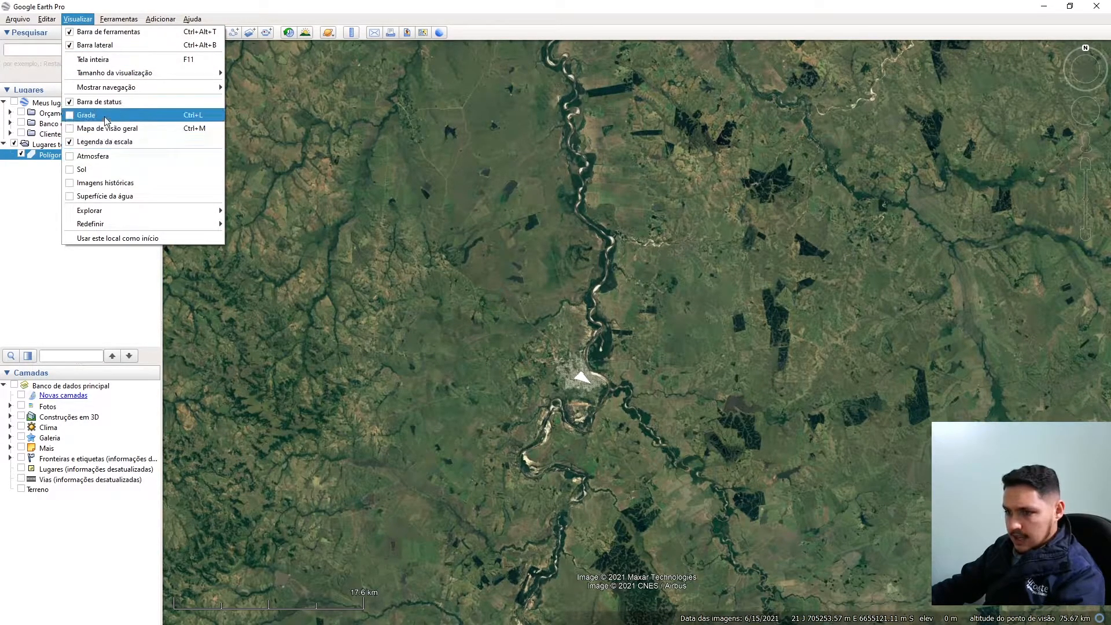
pyautogui.click(70, 115)
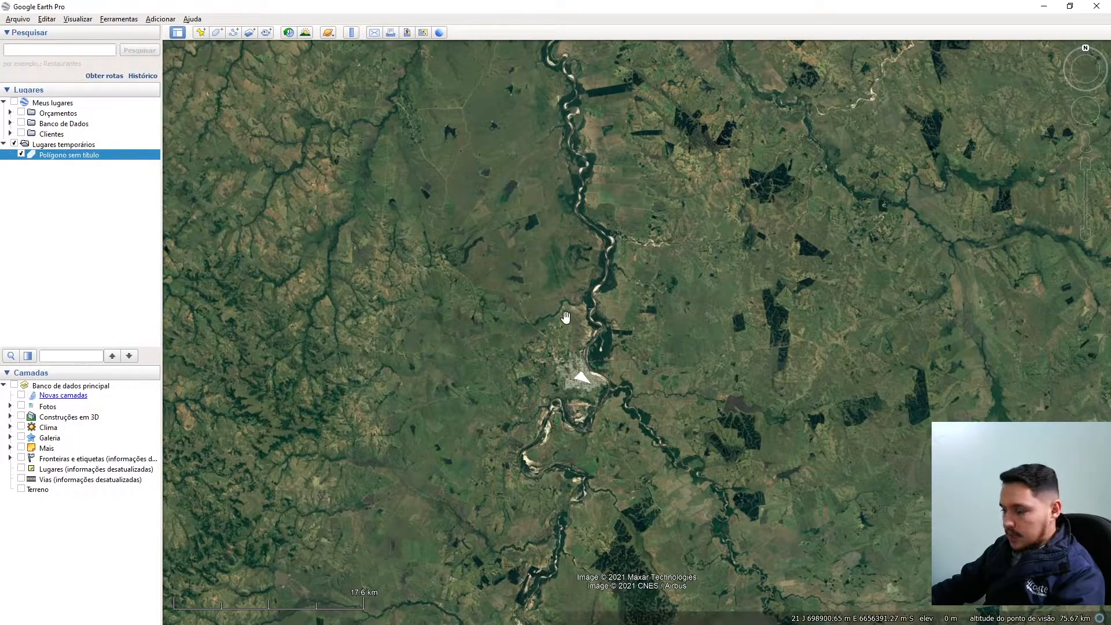
pyautogui.scroll(-3, 645, 395)
pyautogui.click(78, 19)
pyautogui.moveTo(609, 415); pyautogui.dragTo(591, 376)
pyautogui.scroll(-2, 590, 376)
pyautogui.scroll(-8, 591, 376)
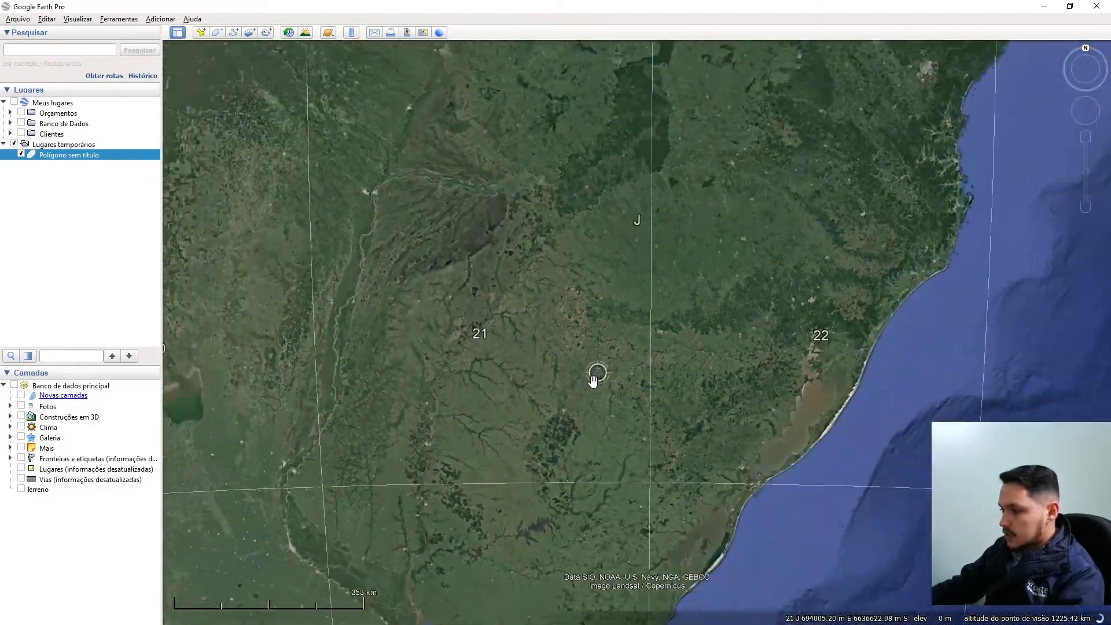
pyautogui.scroll(-3, 593, 381)
pyautogui.moveTo(604, 353); pyautogui.dragTo(663, 443)
pyautogui.scroll(-5, 642, 452)
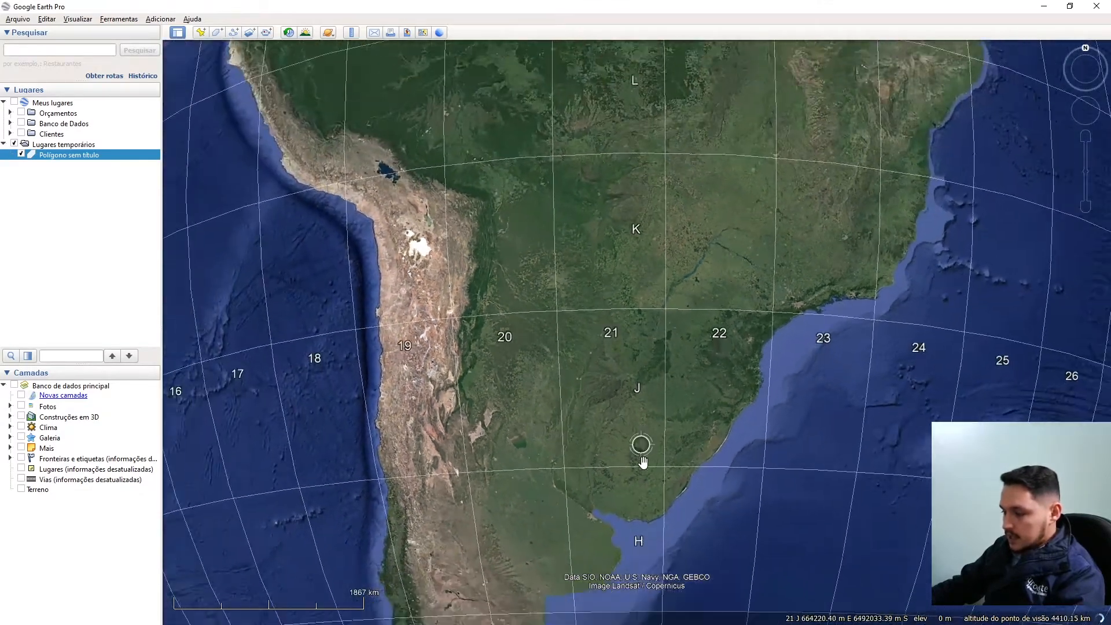
# Step: Examine the grid's numbered zones and lettered bands across Brazil at several zoom levels
pyautogui.scroll(5, 615, 373)
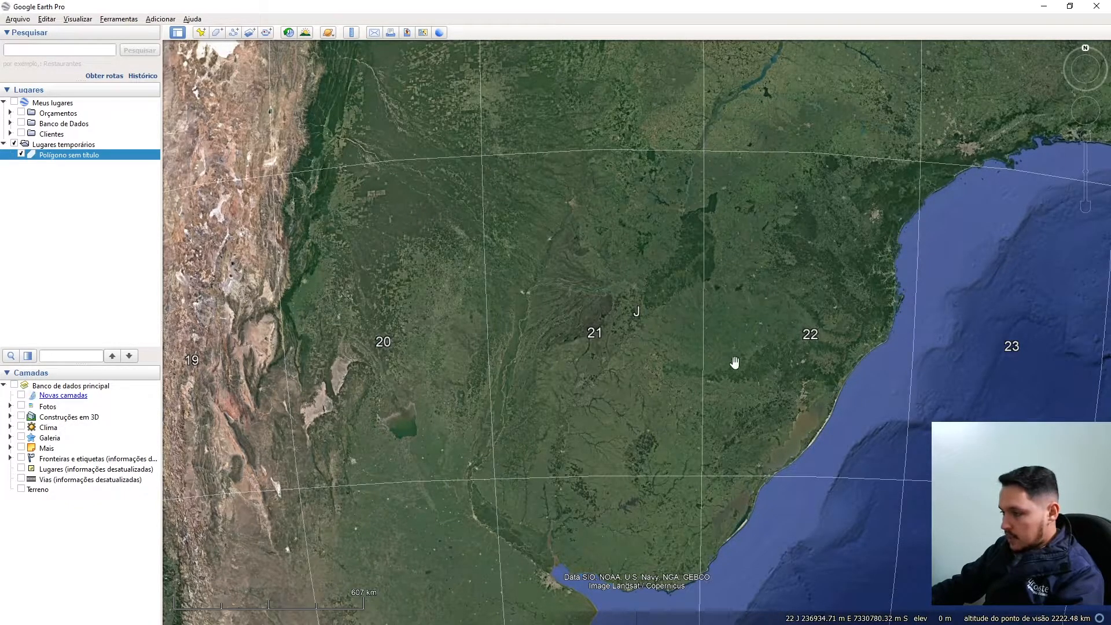
pyautogui.moveTo(724, 482); pyautogui.dragTo(735, 443)
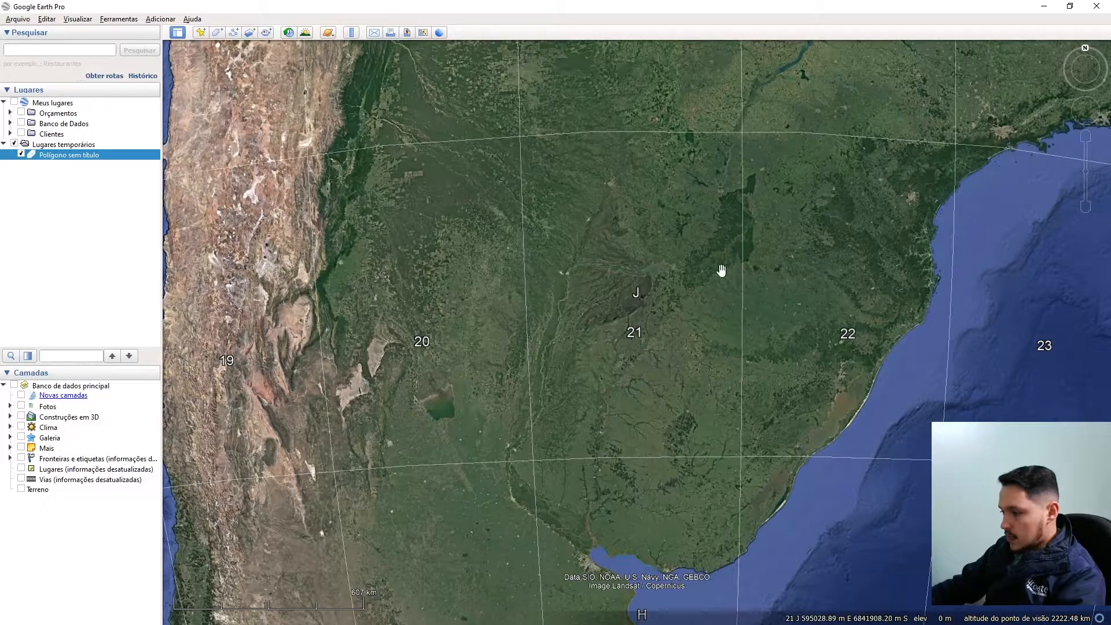
pyautogui.scroll(-4, 640, 342)
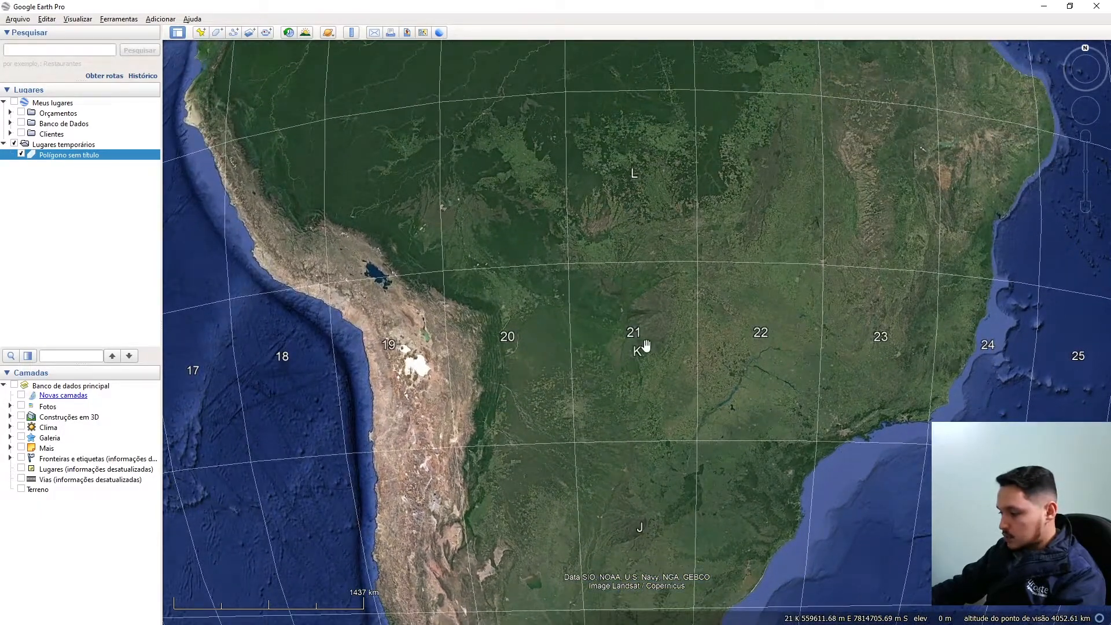
pyautogui.moveTo(643, 373)
pyautogui.mouseDown()
pyautogui.moveTo(620, 280)
pyautogui.moveTo(650, 389)
pyautogui.mouseUp()
pyautogui.moveTo(619, 302); pyautogui.dragTo(625, 214)
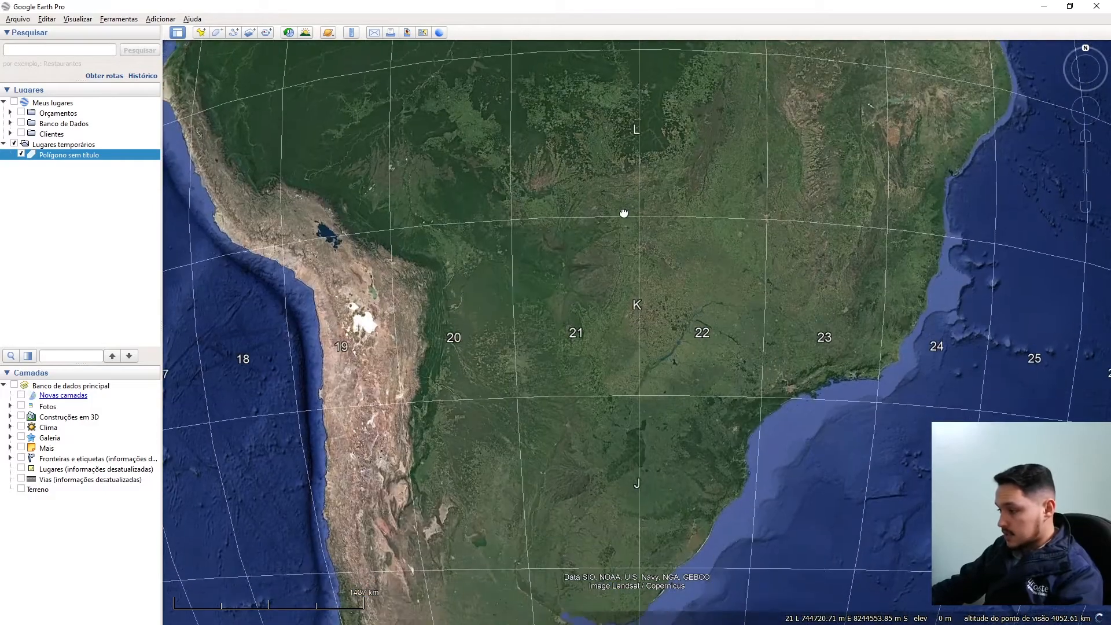
pyautogui.scroll(5, 625, 432)
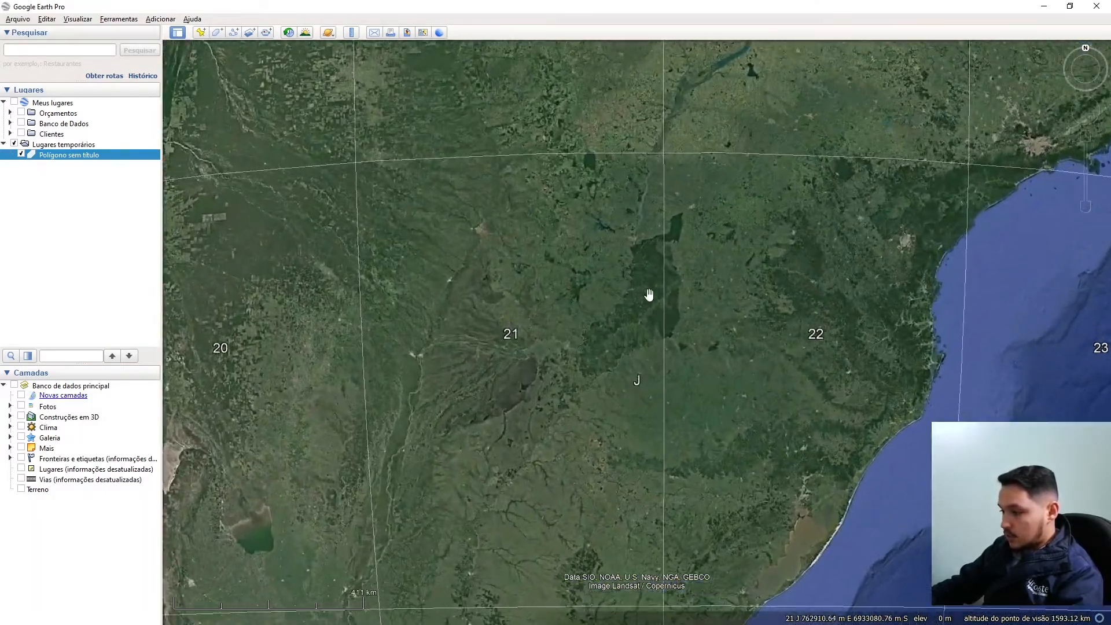
pyautogui.moveTo(649, 296); pyautogui.dragTo(608, 99)
pyautogui.moveTo(538, 363); pyautogui.dragTo(621, 257)
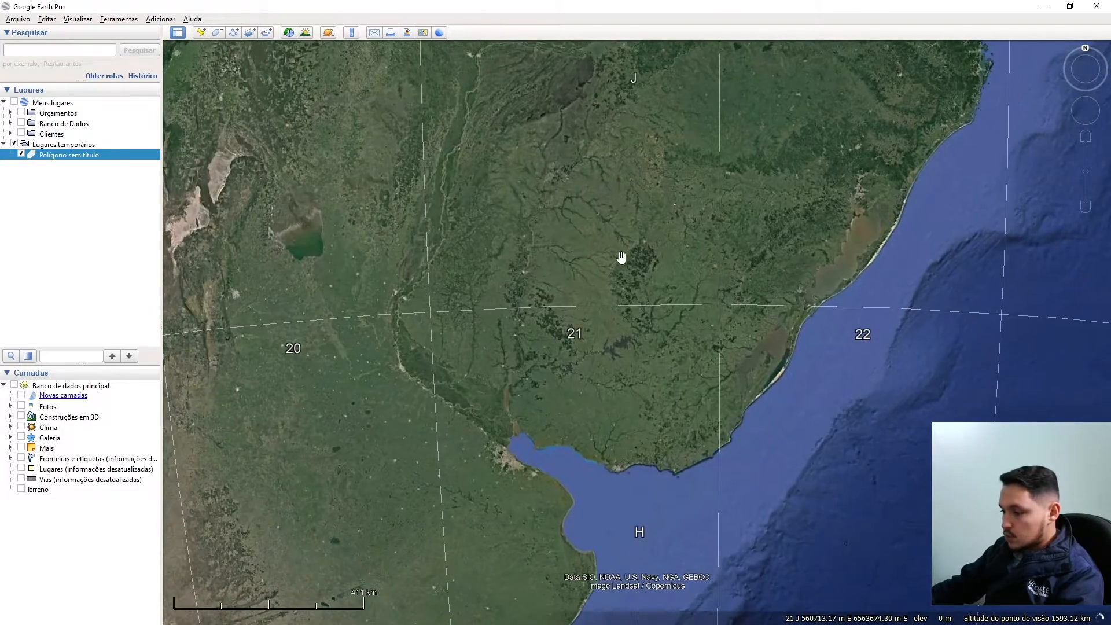
pyautogui.scroll(3, 581, 283)
pyautogui.scroll(3, 630, 180)
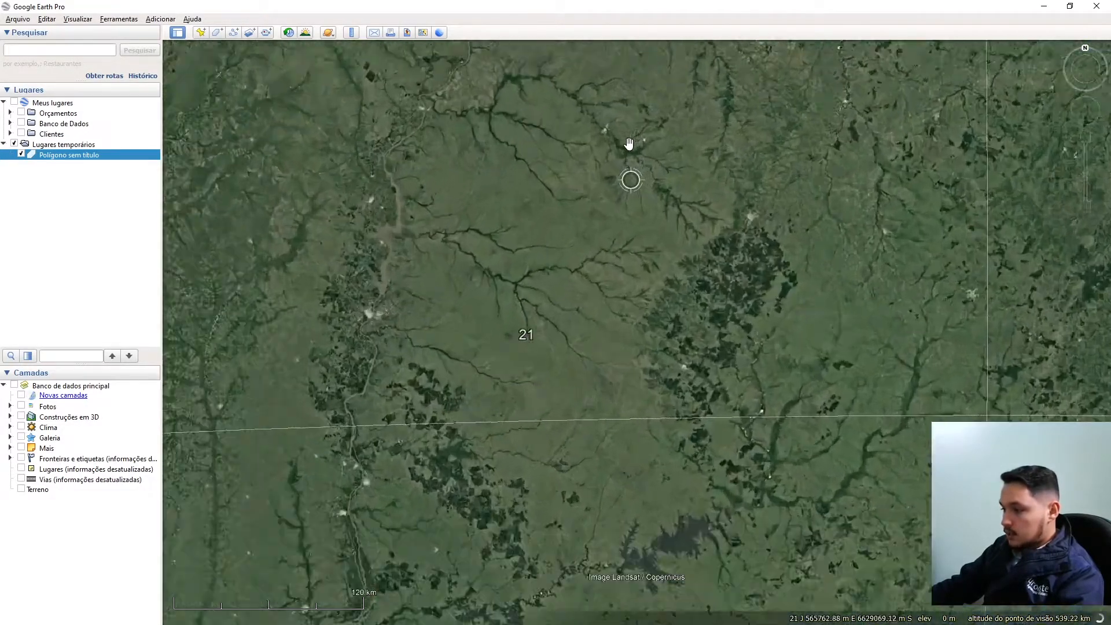
pyautogui.scroll(-3, 602, 352)
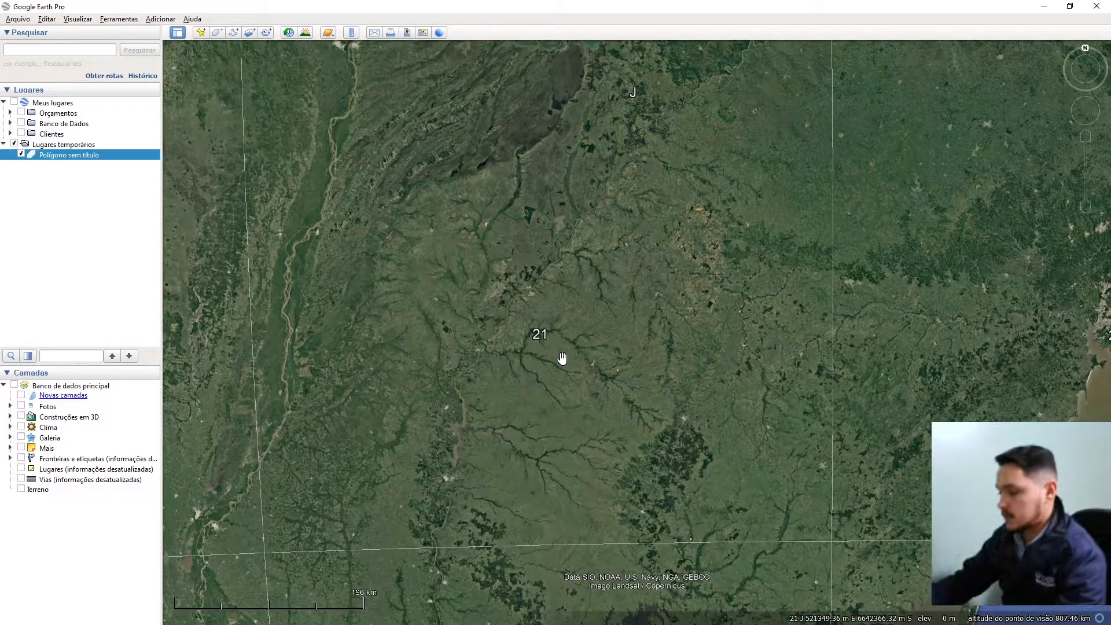
# Step: Compare grid zones 21 and 22 around their dividing line in southern Brazil, from close range and continental scale
pyautogui.moveTo(744, 366); pyautogui.dragTo(582, 295)
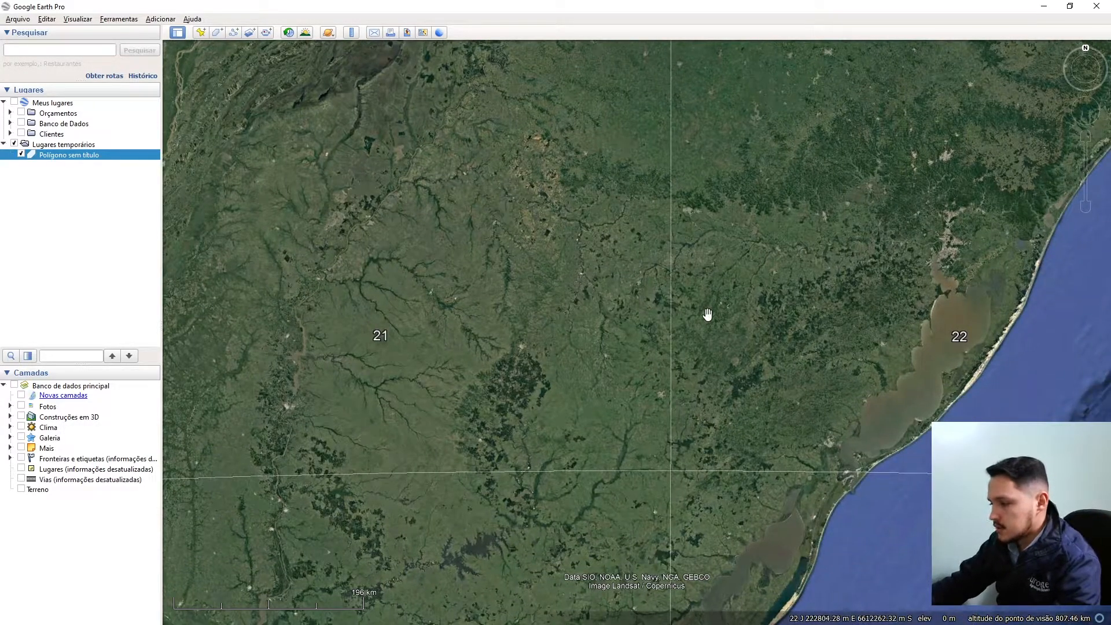
pyautogui.scroll(-3, 707, 314)
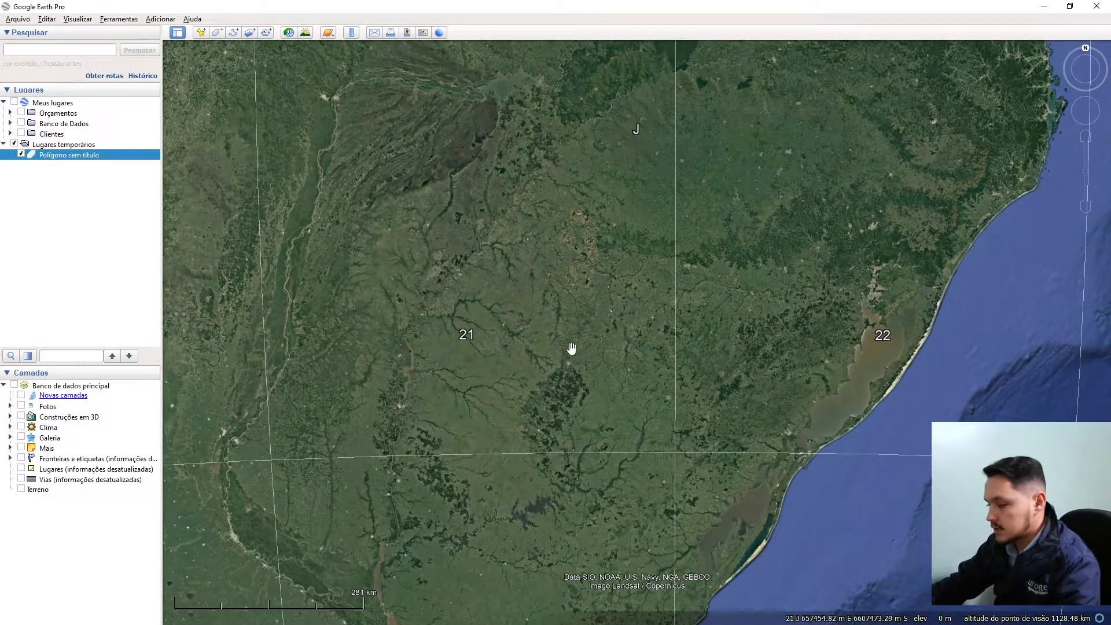
pyautogui.scroll(-8, 571, 371)
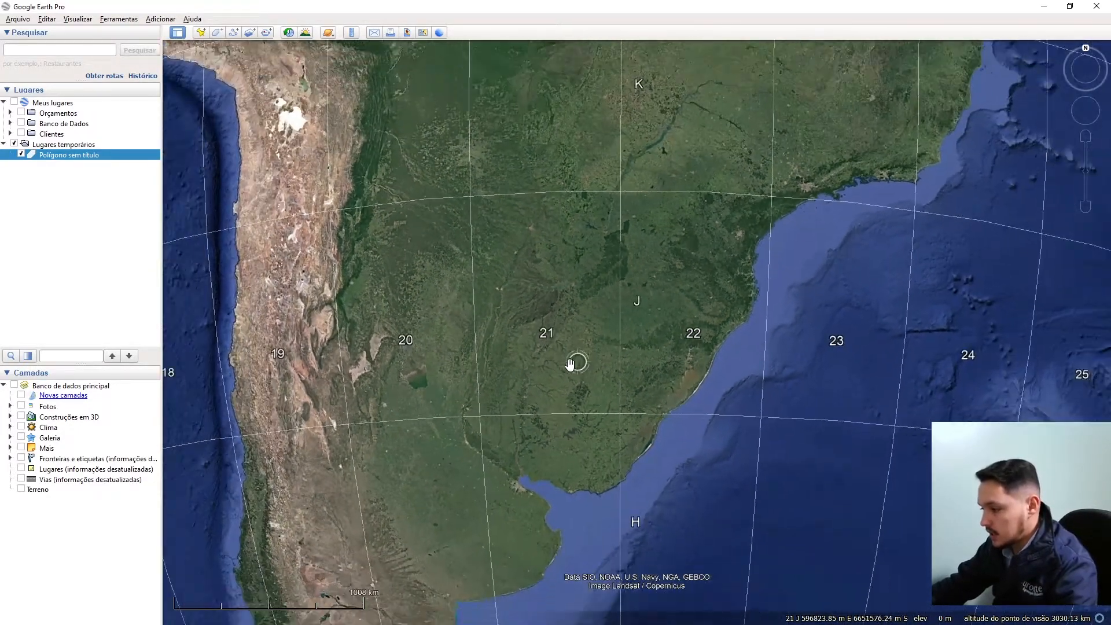
pyautogui.scroll(-2, 571, 364)
pyautogui.moveTo(661, 357); pyautogui.dragTo(636, 337)
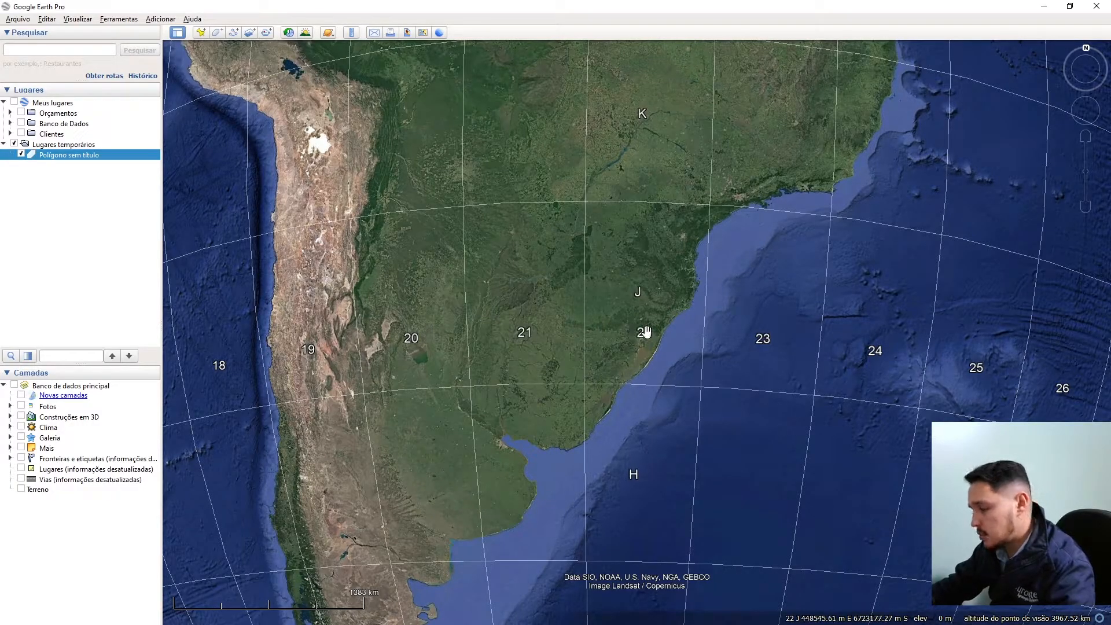
pyautogui.moveTo(555, 277); pyautogui.dragTo(533, 446)
pyautogui.moveTo(709, 269)
pyautogui.mouseDown()
pyautogui.moveTo(707, 374)
pyautogui.moveTo(719, 434)
pyautogui.moveTo(748, 401)
pyautogui.moveTo(719, 348)
pyautogui.moveTo(740, 224)
pyautogui.mouseUp()
pyautogui.moveTo(645, 436); pyautogui.dragTo(711, 279)
pyautogui.scroll(5, 675, 284)
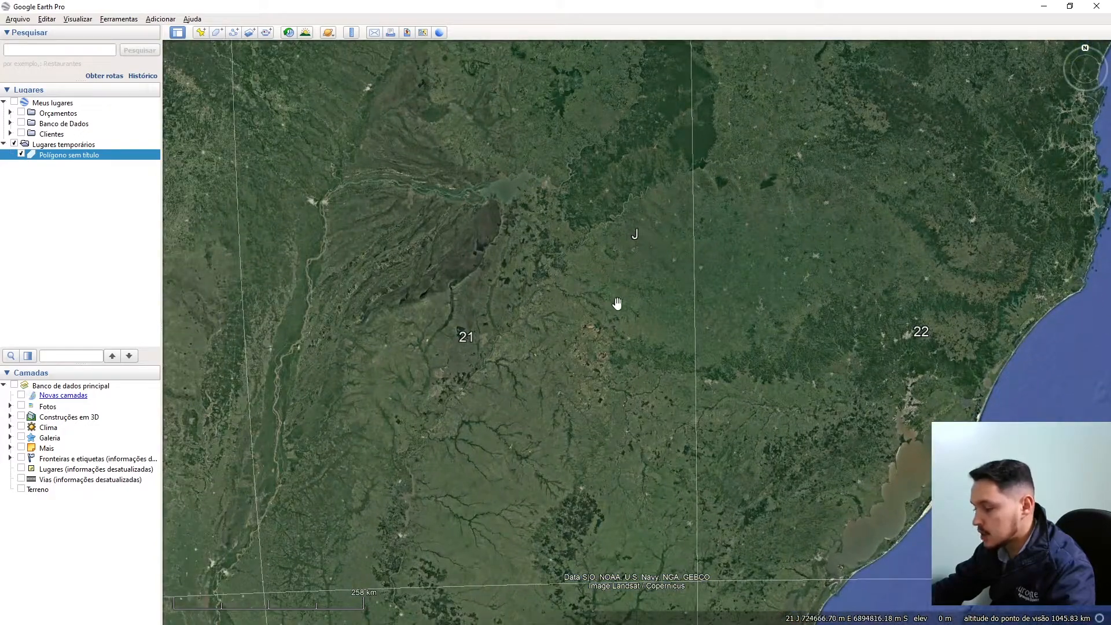
pyautogui.scroll(-3, 640, 347)
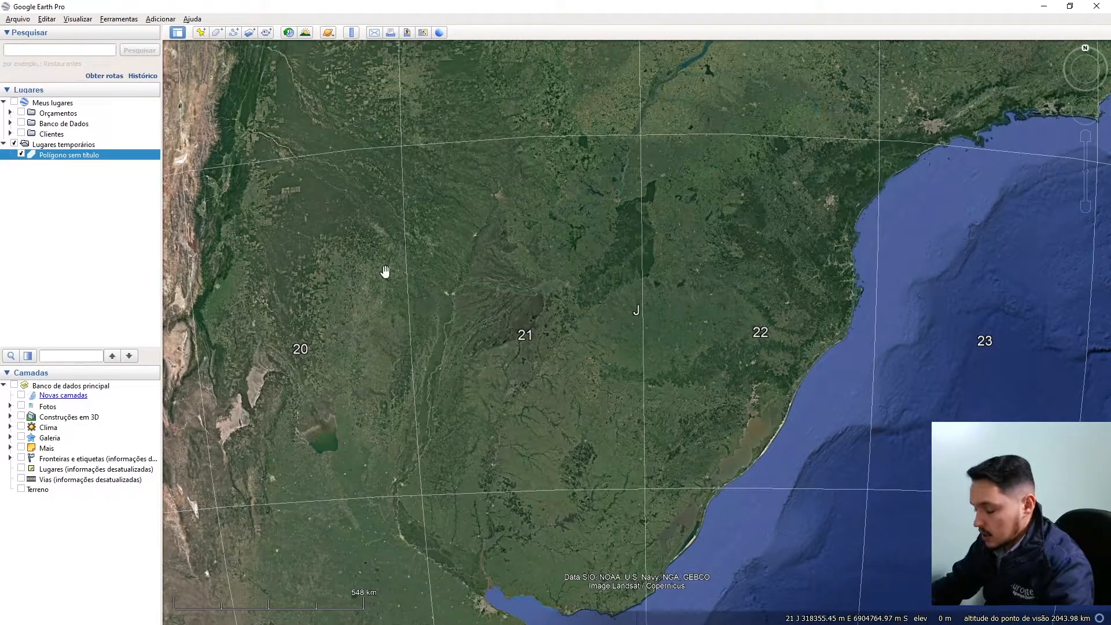
# Step: Turn off the Grade overlay on the map
pyautogui.click(80, 20)
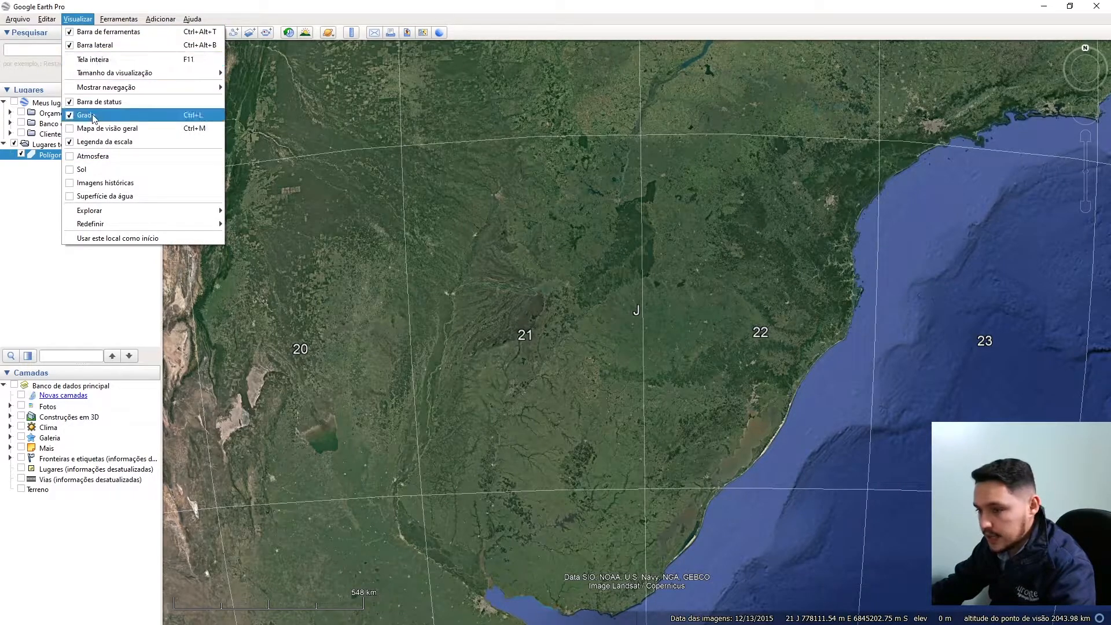
pyautogui.moveTo(78, 23)
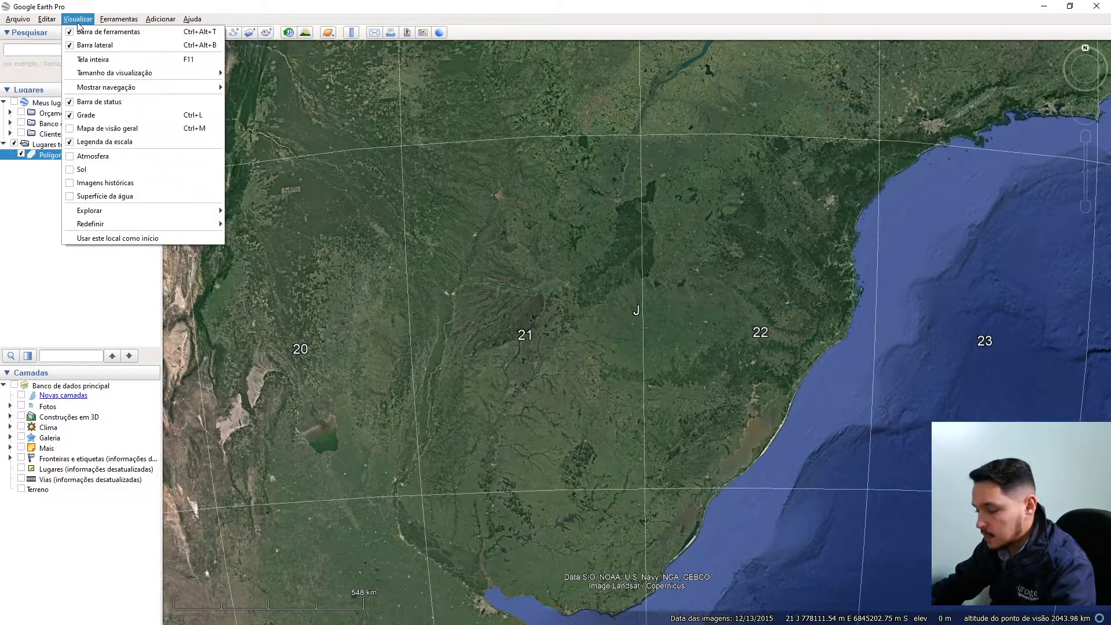
pyautogui.click(88, 116)
# Step: Show the Mapa de visão geral overview map and zoom and pan over southern South America to demonstrate it
pyautogui.click(79, 20)
pyautogui.click(92, 129)
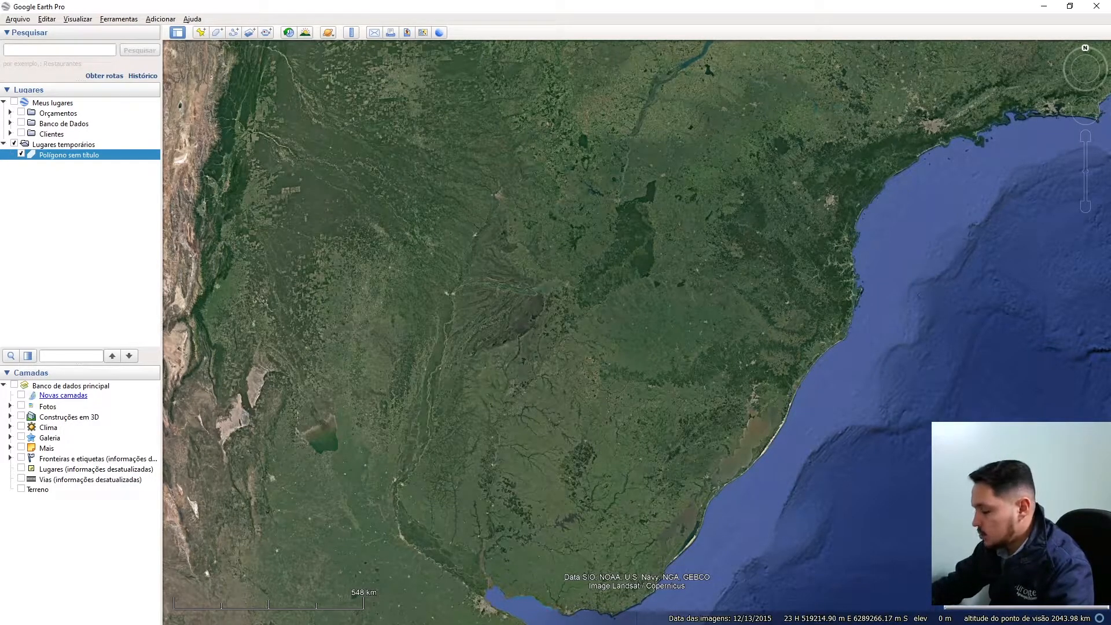
pyautogui.scroll(-5, 992, 538)
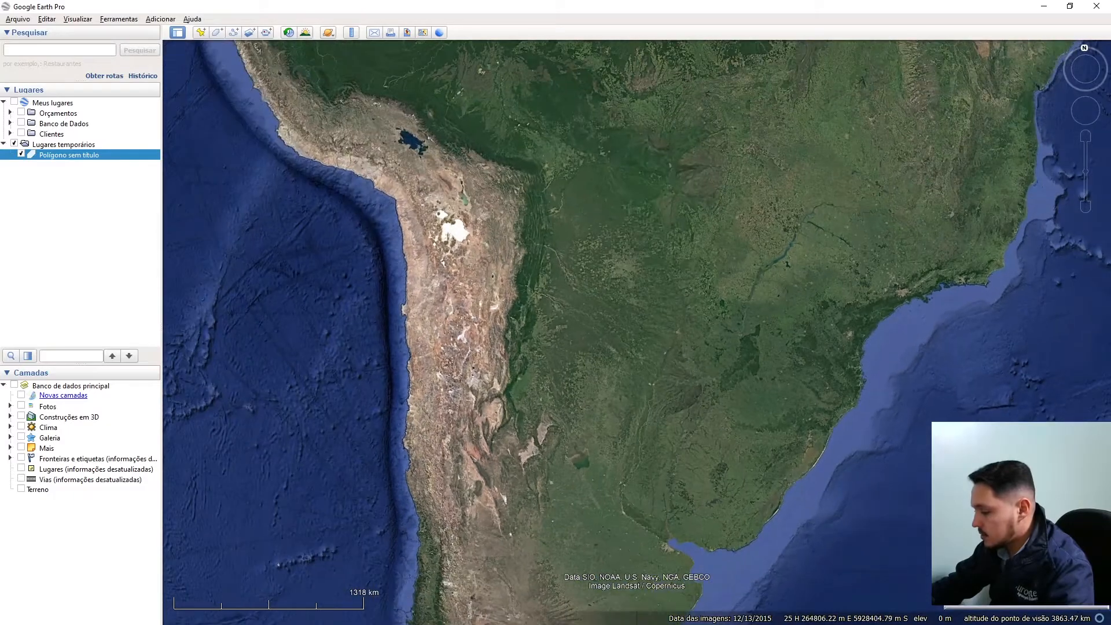
pyautogui.scroll(8, 718, 424)
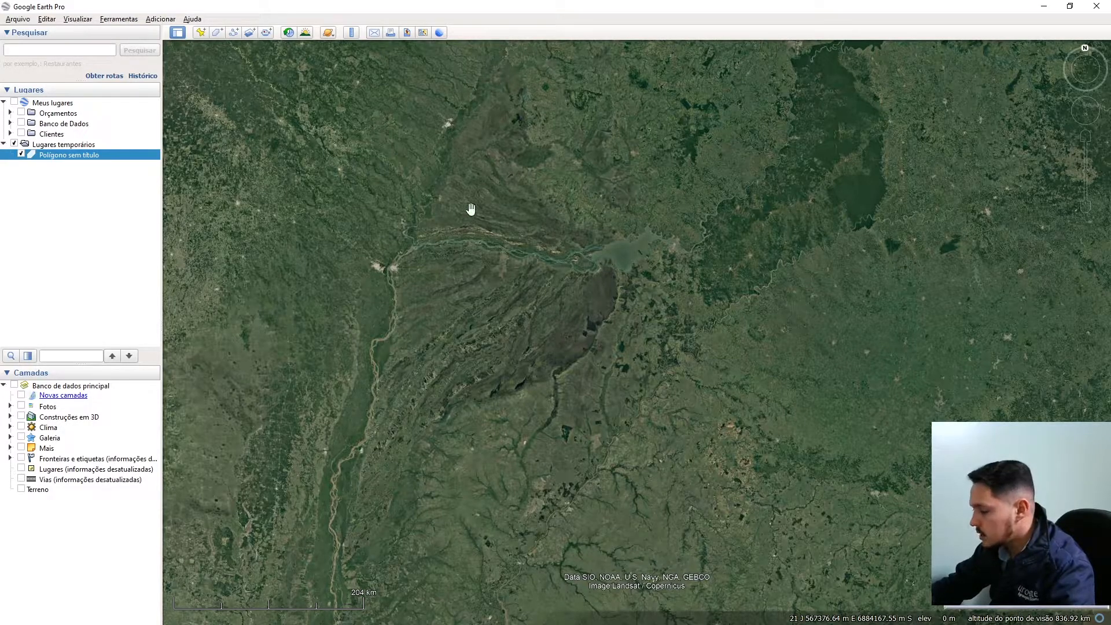
pyautogui.moveTo(717, 439); pyautogui.dragTo(719, 317)
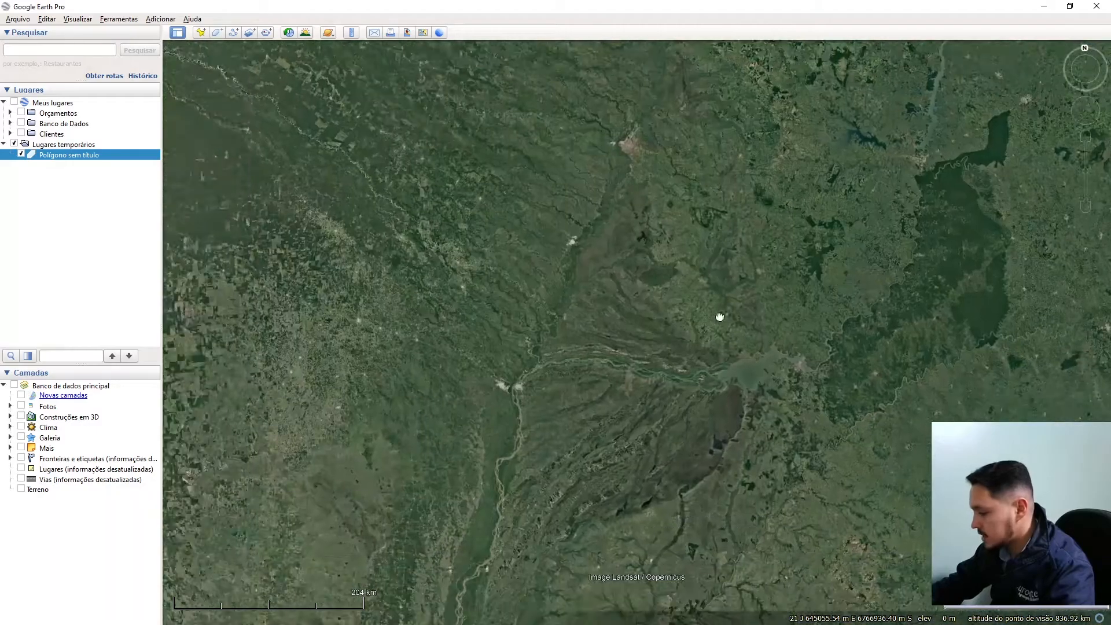
pyautogui.scroll(-5, 503, 335)
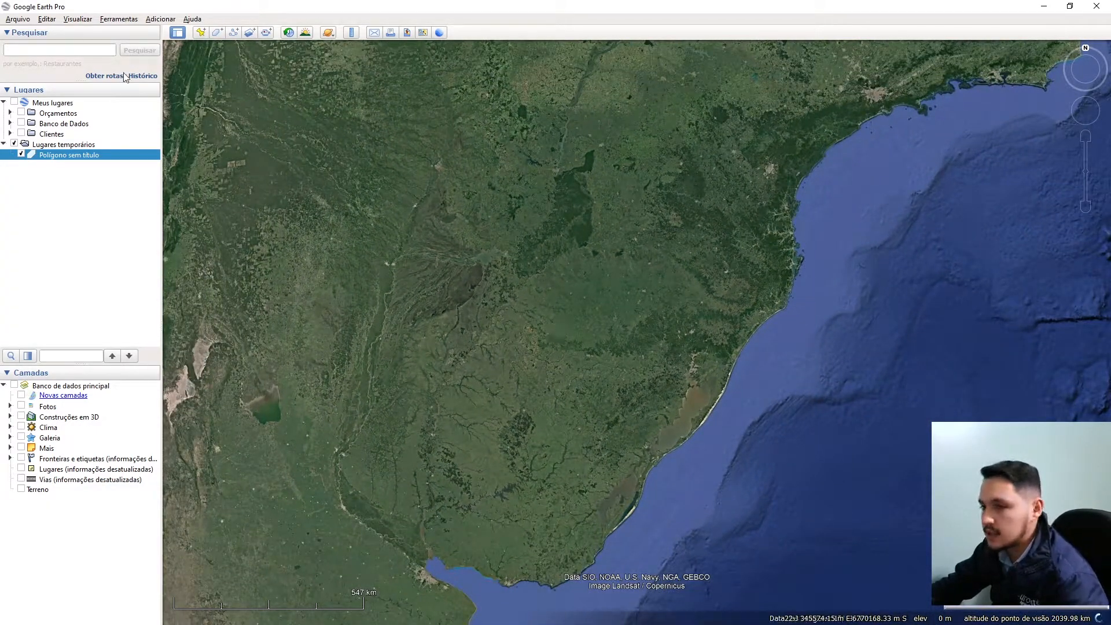
# Step: Hide the Mapa de visão geral overview map and bring up the Visualizar display options again
pyautogui.click(78, 18)
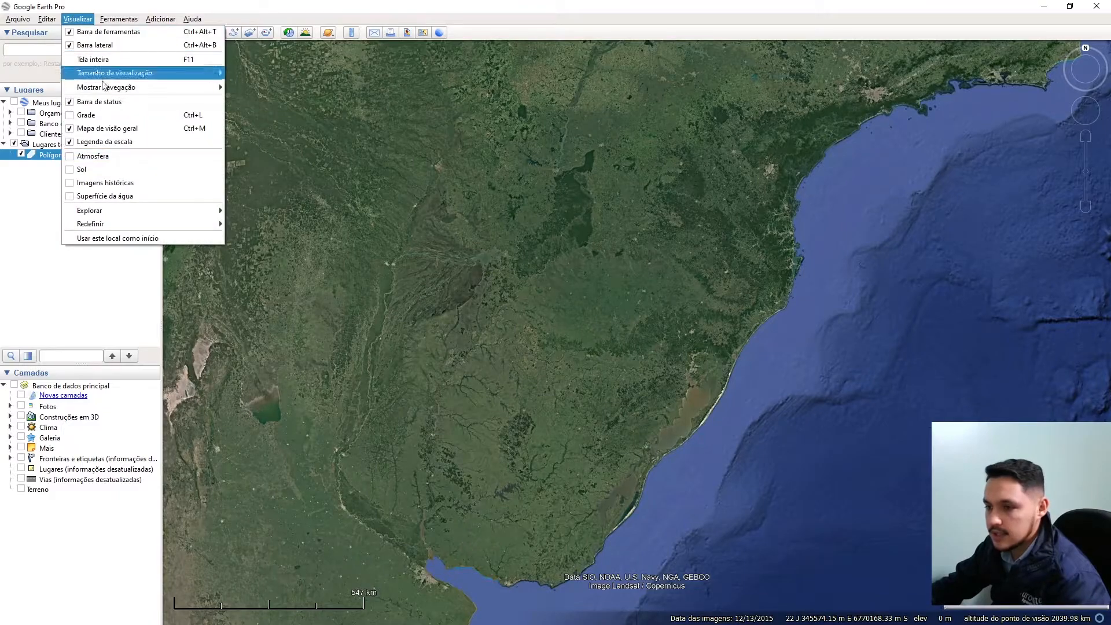
pyautogui.click(98, 131)
pyautogui.click(78, 17)
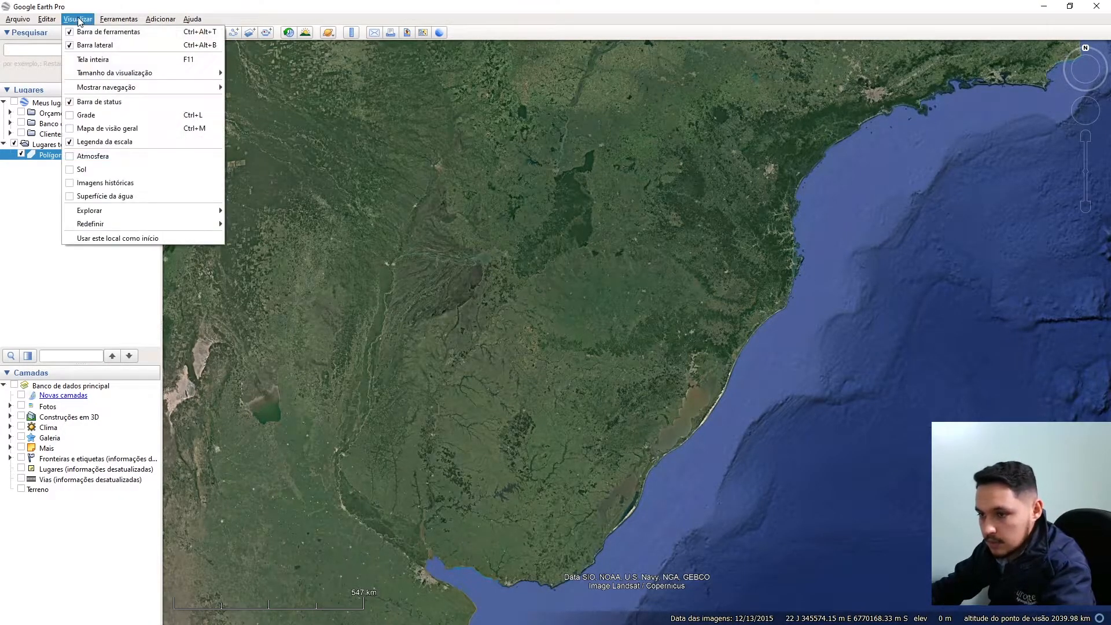
# Step: Hide the Legenda da escala scale bar and show it again on the map
pyautogui.click(85, 142)
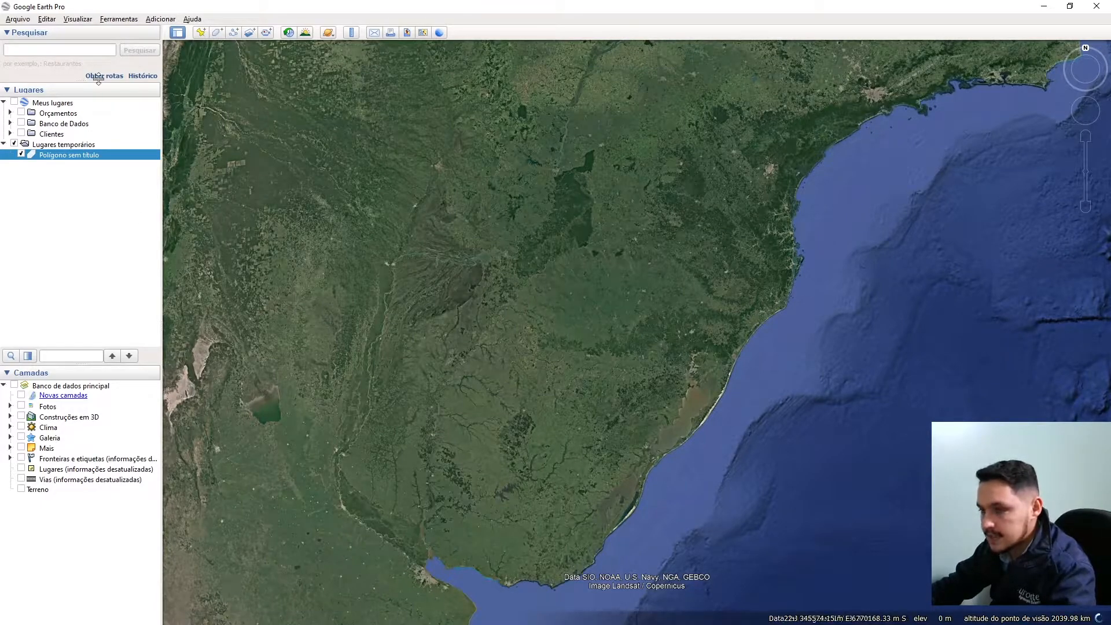
pyautogui.click(77, 19)
pyautogui.click(120, 145)
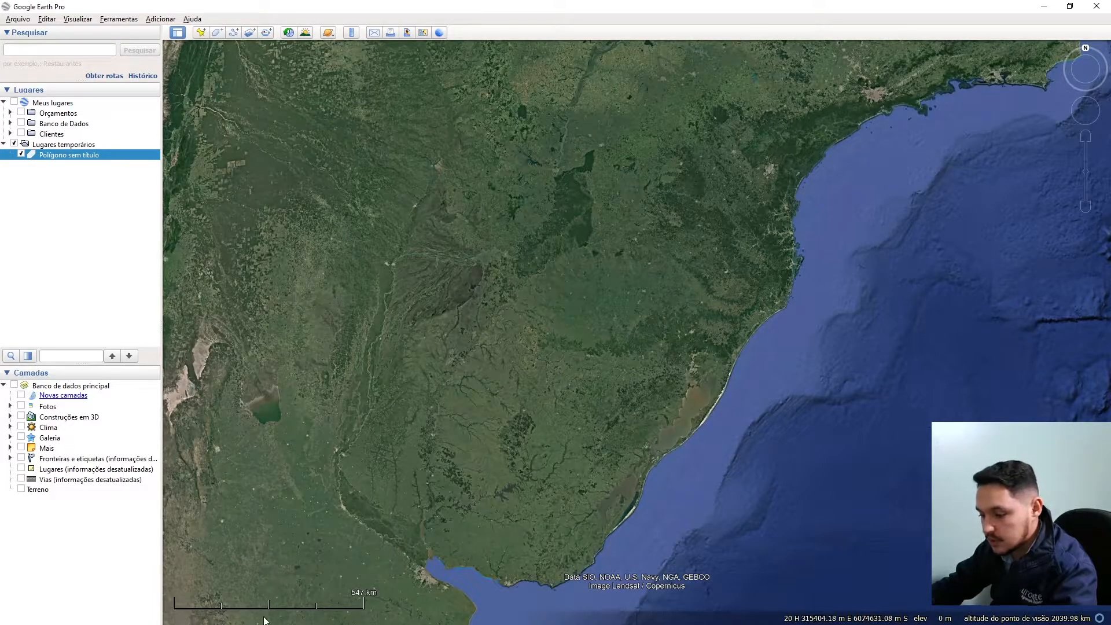
# Step: Examine how the scale legend changes between regional zoom levels and a close view of the riverside town near the Uruguay border
pyautogui.scroll(5, 454, 516)
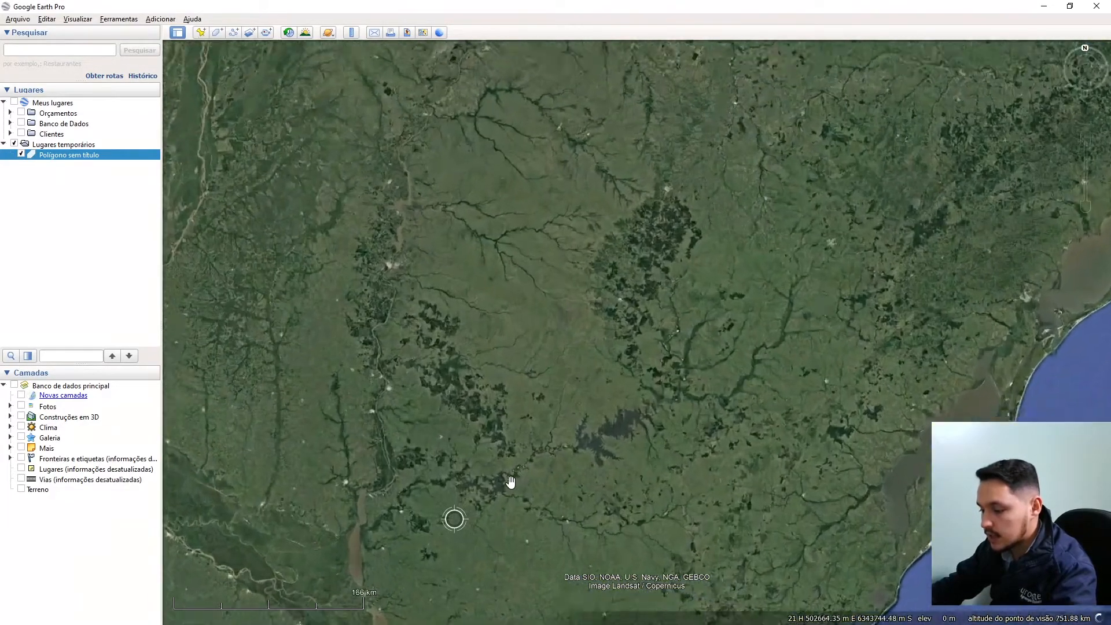
pyautogui.scroll(-3, 799, 325)
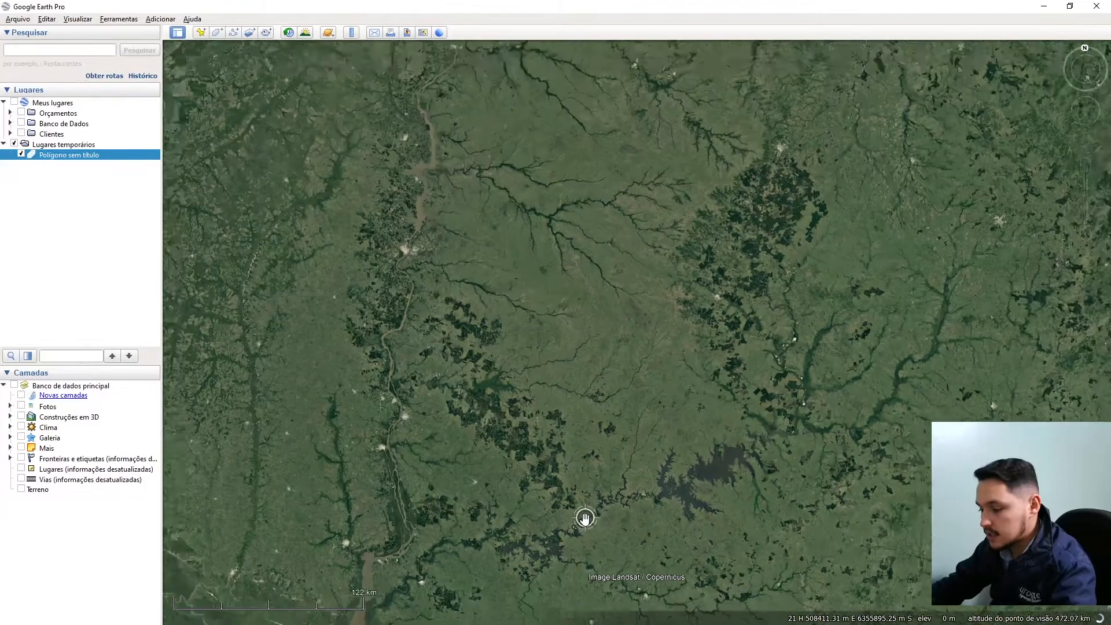
pyautogui.scroll(-3, 732, 442)
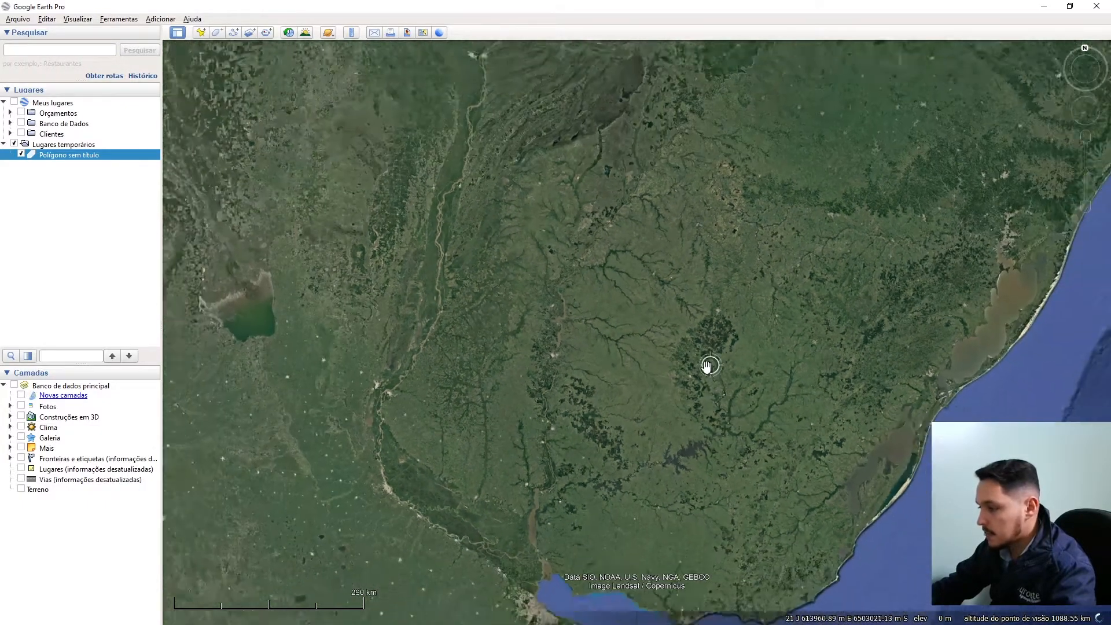
pyautogui.scroll(2, 681, 296)
pyautogui.scroll(5, 682, 296)
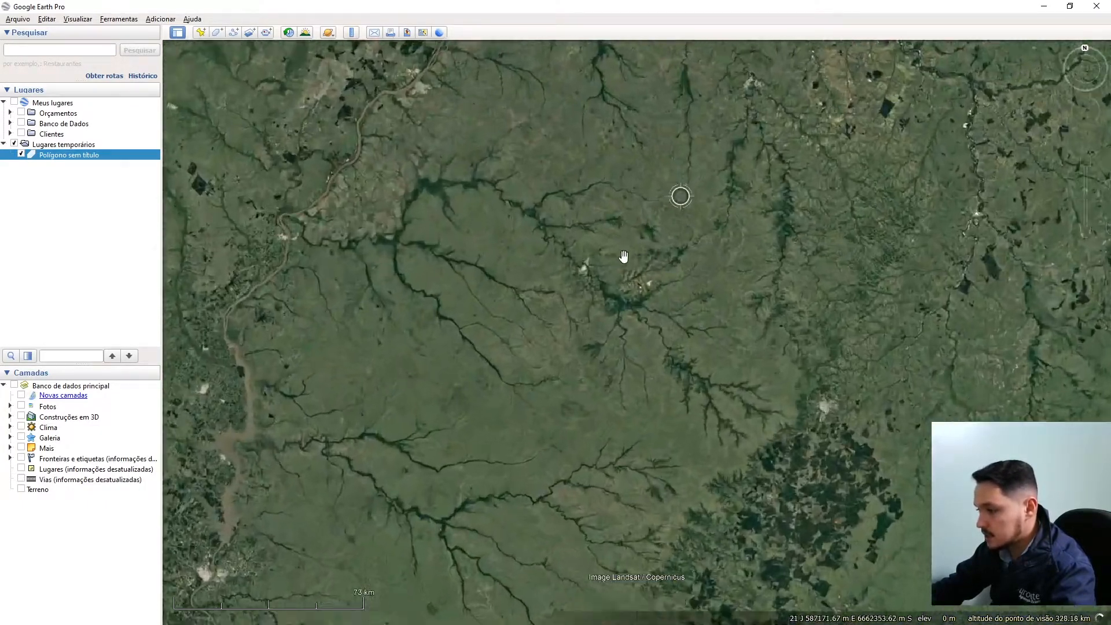
pyautogui.scroll(5, 540, 303)
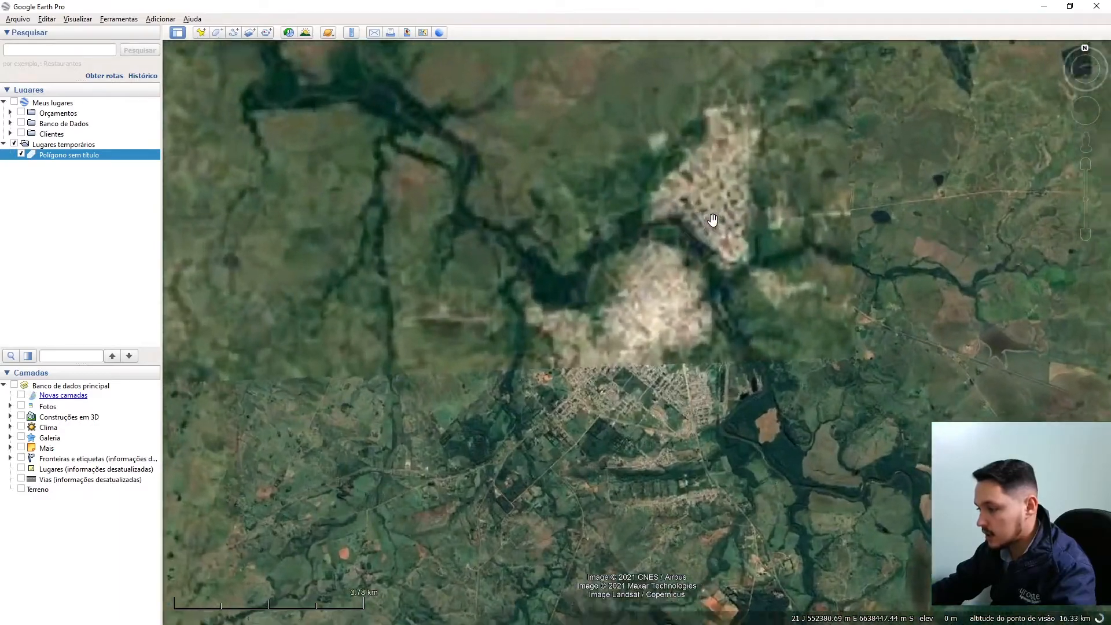
pyautogui.scroll(1, 713, 221)
pyautogui.moveTo(694, 347); pyautogui.dragTo(647, 366)
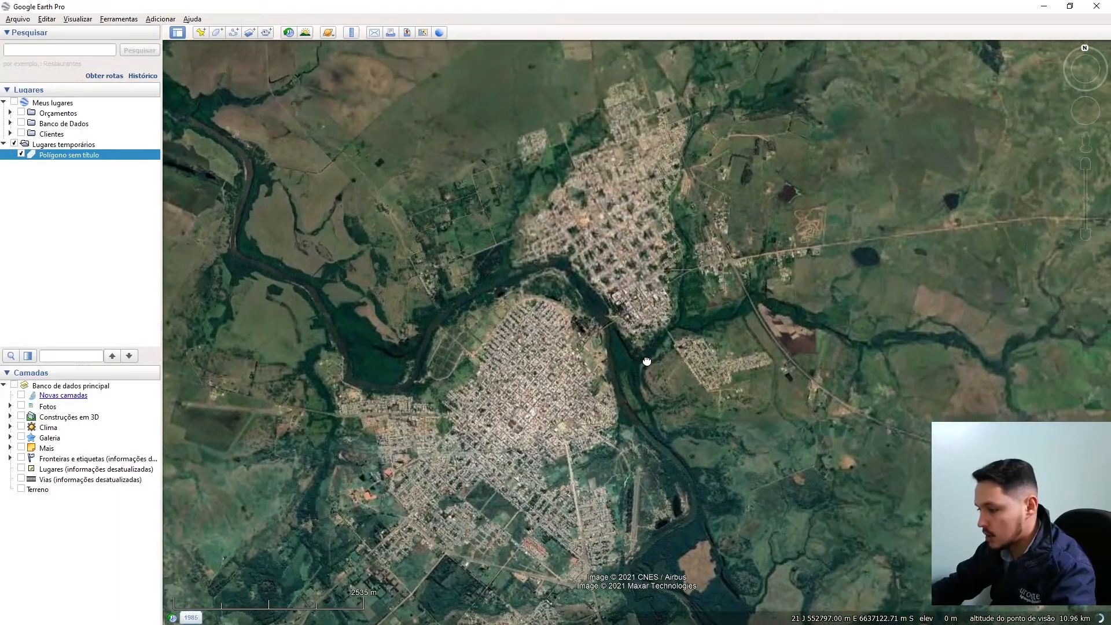
pyautogui.scroll(1, 651, 382)
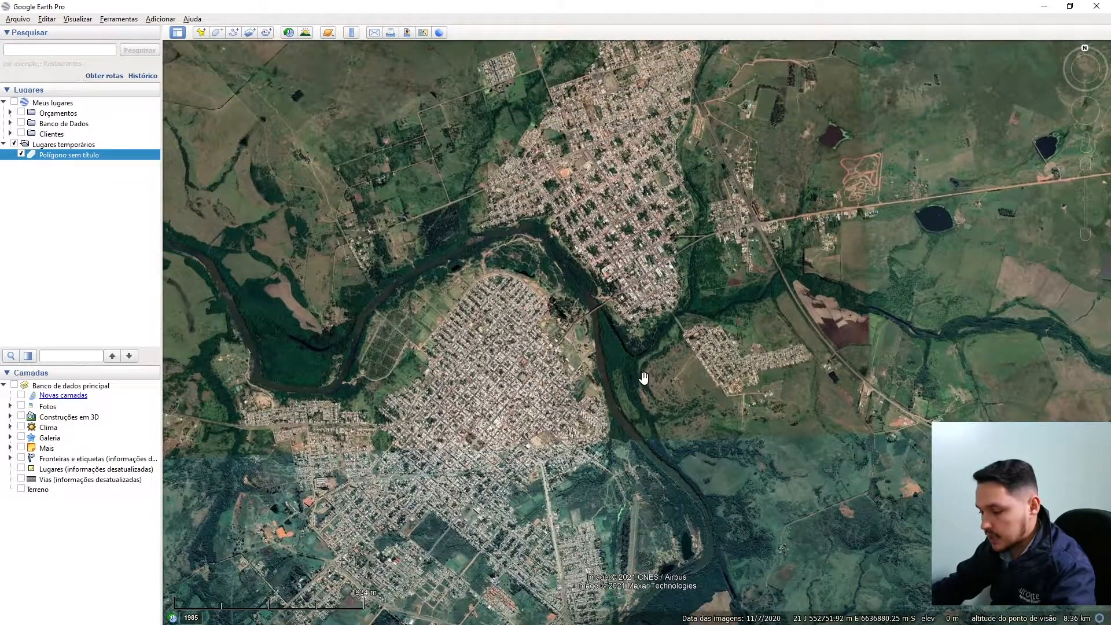
pyautogui.click(76, 19)
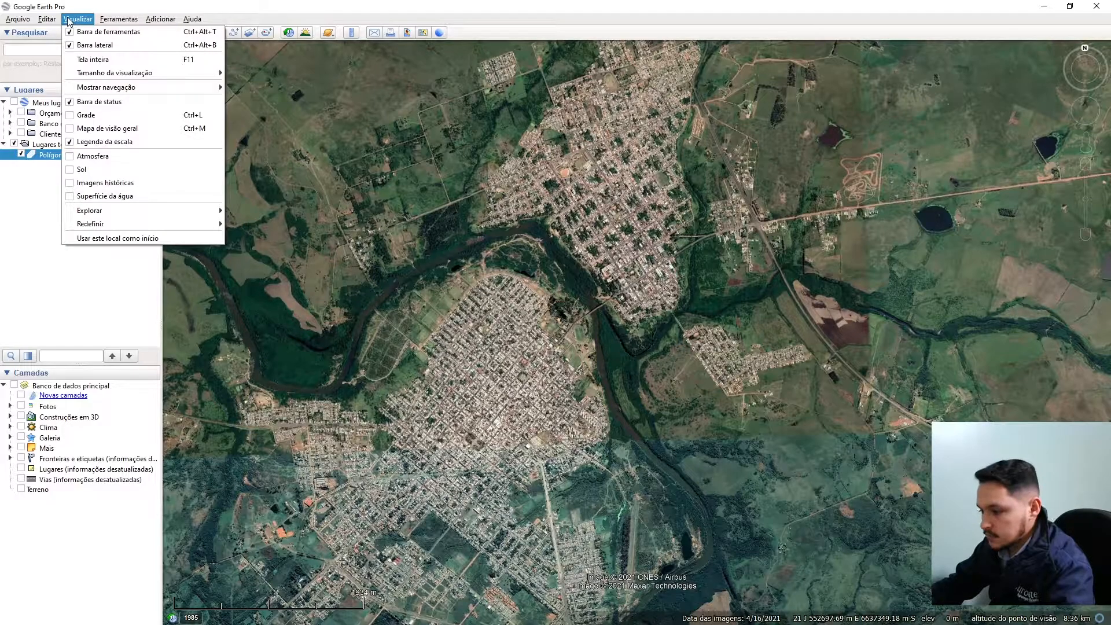
pyautogui.click(565, 335)
pyautogui.moveTo(564, 335); pyautogui.dragTo(552, 229)
pyautogui.scroll(-2, 544, 233)
pyautogui.moveTo(429, 265); pyautogui.dragTo(482, 302)
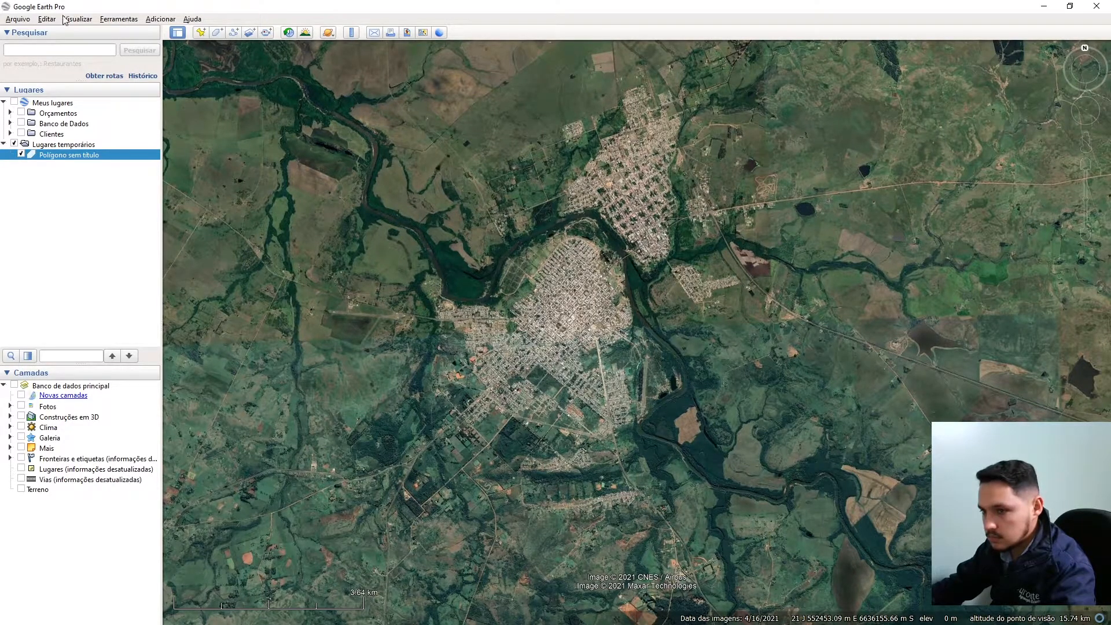
# Step: Turn on the Sol sunlight display, try its time slider, and close it again
pyautogui.click(45, 20)
pyautogui.moveTo(78, 19)
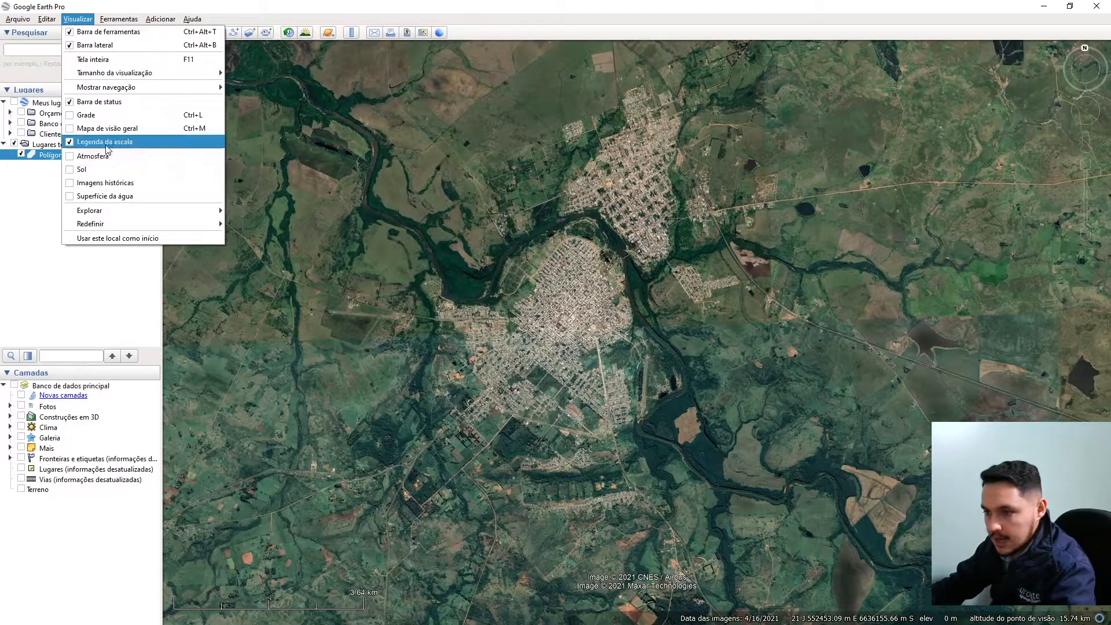
pyautogui.click(69, 169)
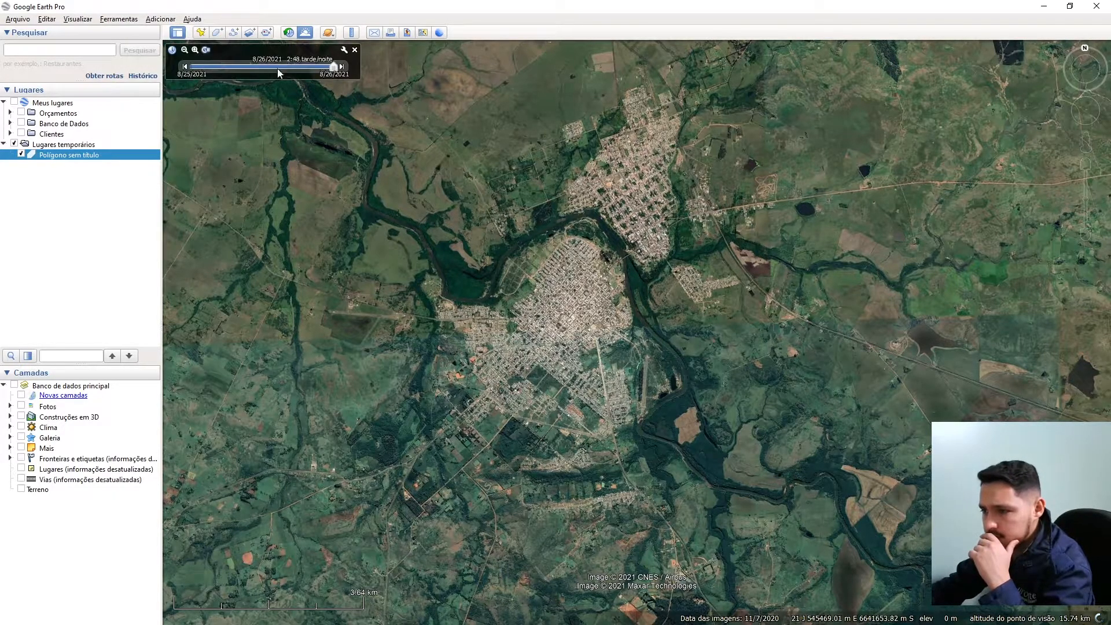
pyautogui.moveTo(336, 67)
pyautogui.mouseDown()
pyautogui.moveTo(261, 74)
pyautogui.moveTo(351, 73)
pyautogui.mouseUp()
pyautogui.click(354, 50)
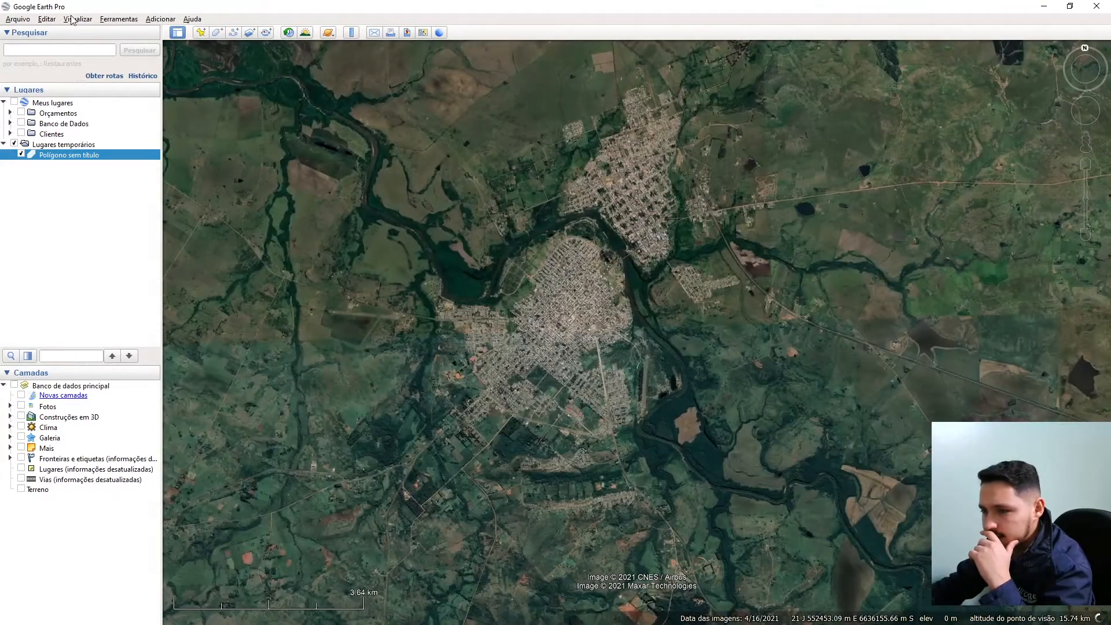
# Step: Turn on Imagens históricas and frame the bright green crop fields beside the river northeast of the town
pyautogui.click(77, 18)
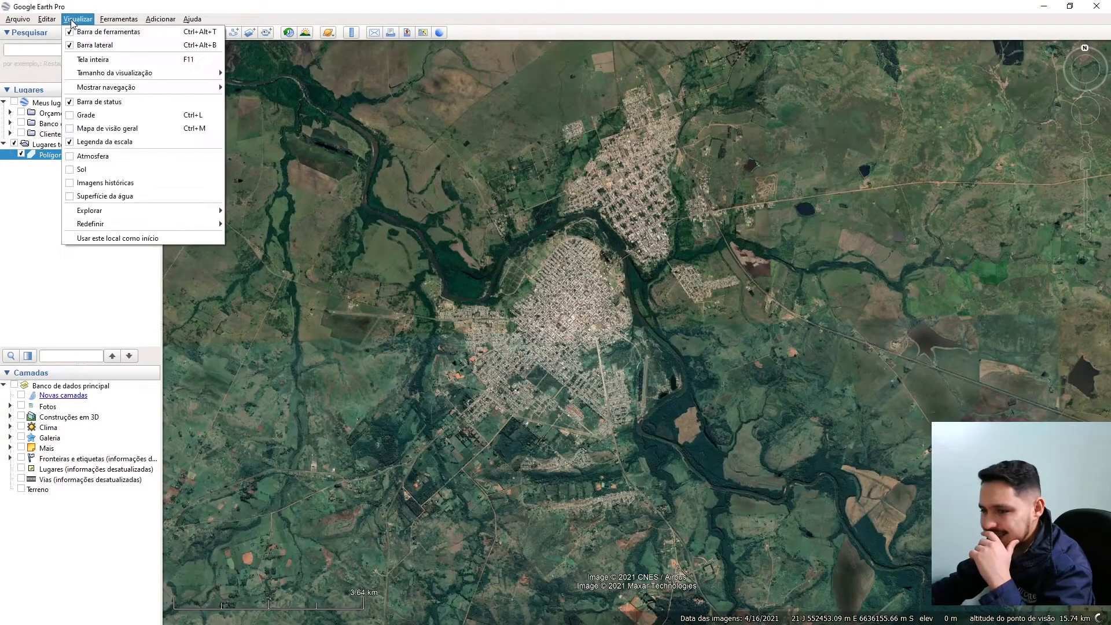
pyautogui.click(103, 182)
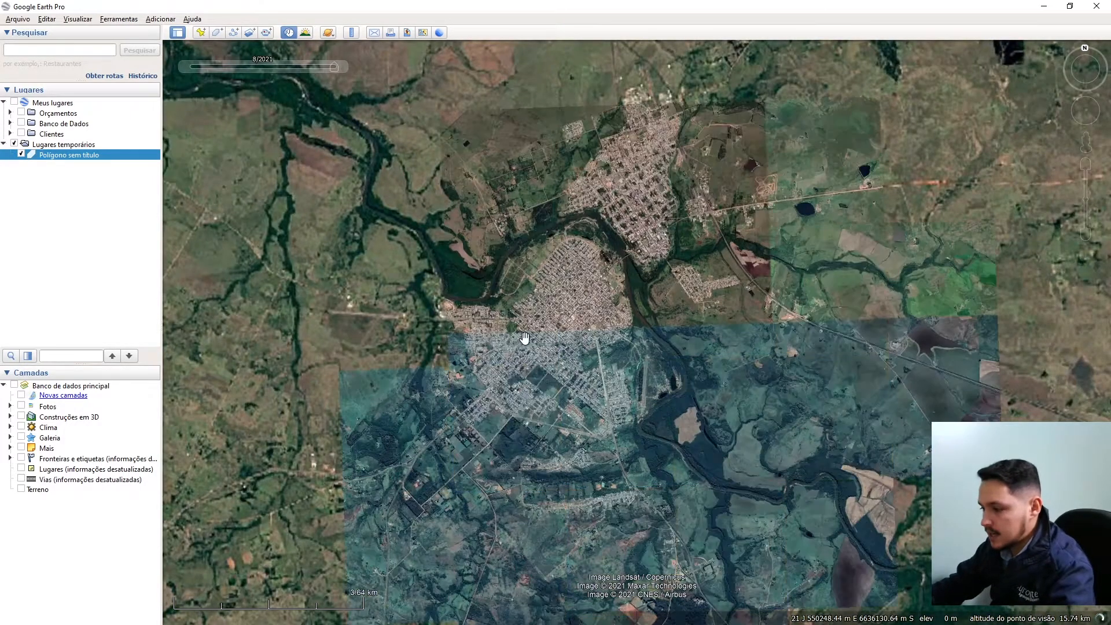
pyautogui.scroll(5, 538, 283)
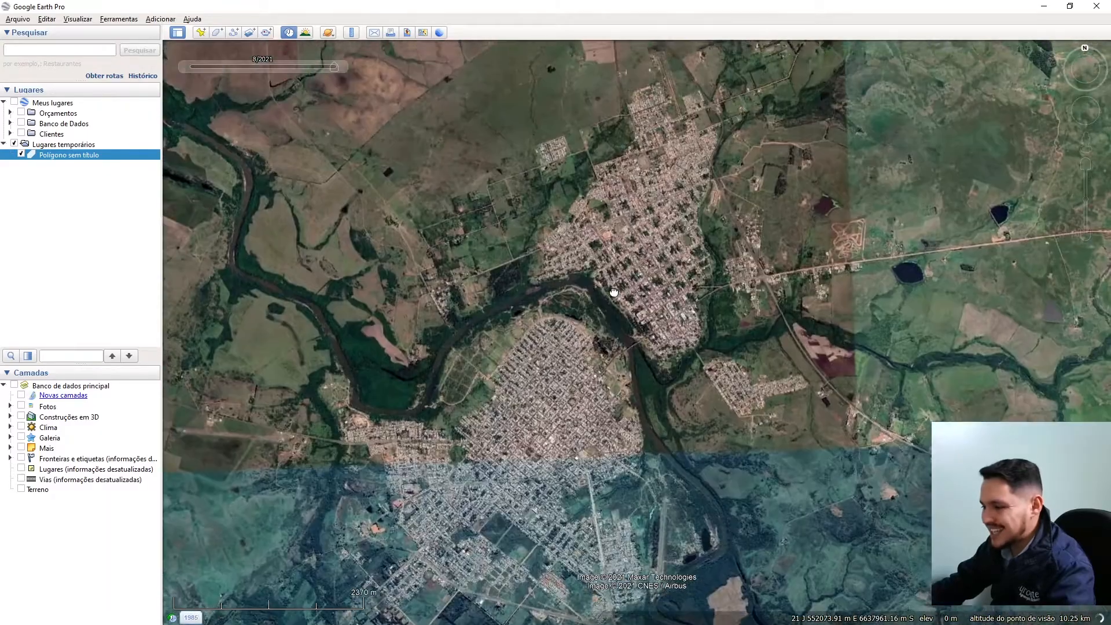
pyautogui.scroll(10, 608, 255)
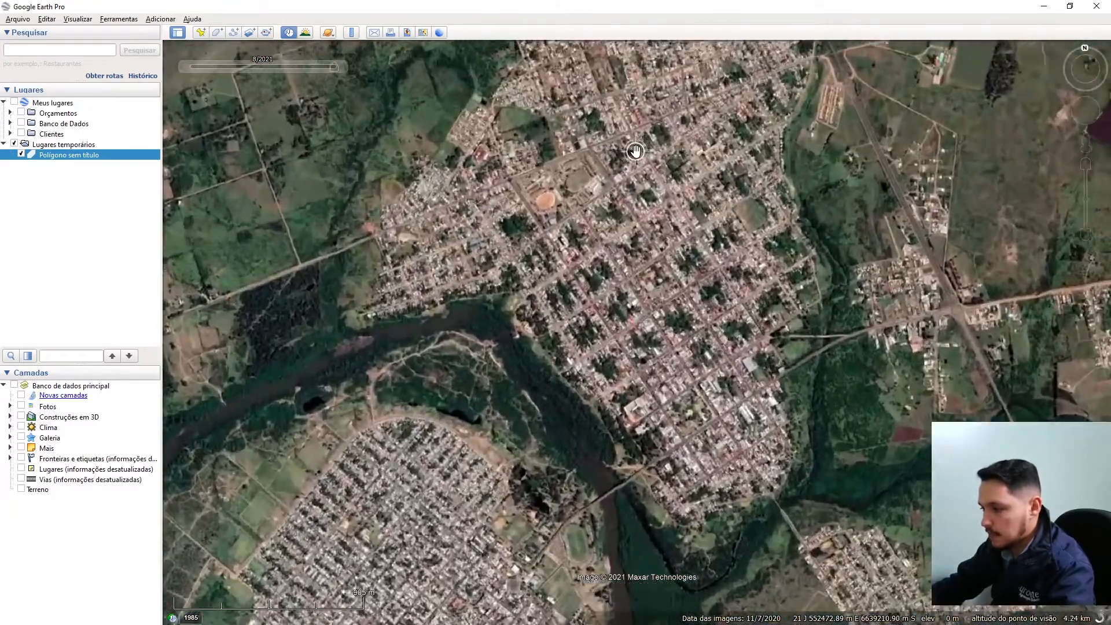
pyautogui.scroll(-10, 610, 214)
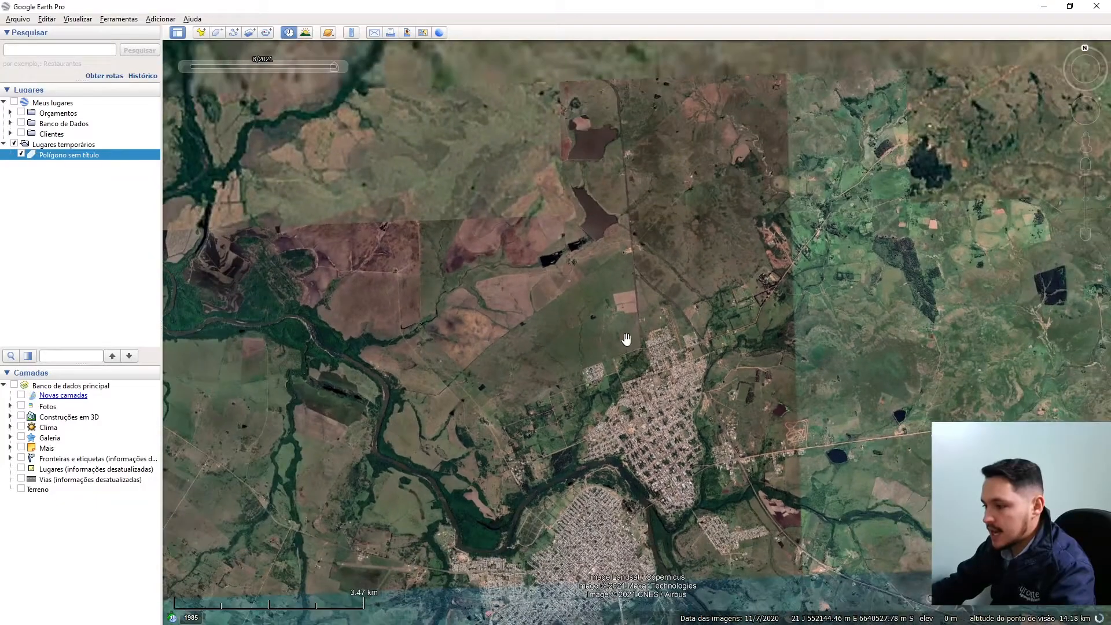
pyautogui.moveTo(649, 233); pyautogui.dragTo(509, 414)
pyautogui.moveTo(835, 330); pyautogui.dragTo(437, 482)
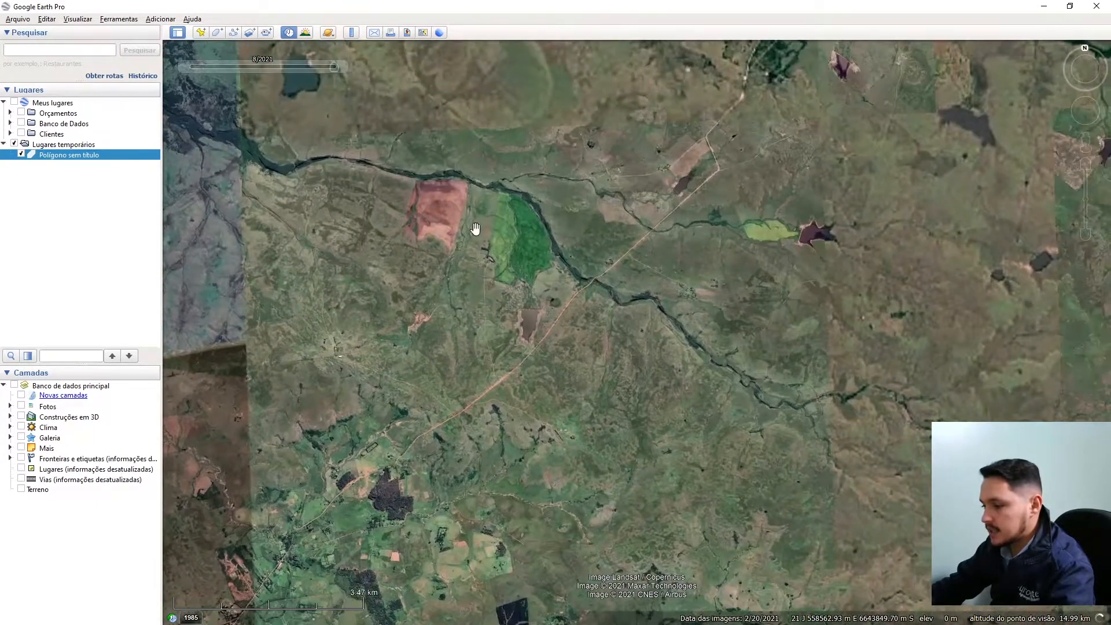
pyautogui.scroll(5, 473, 197)
pyautogui.scroll(3, 594, 365)
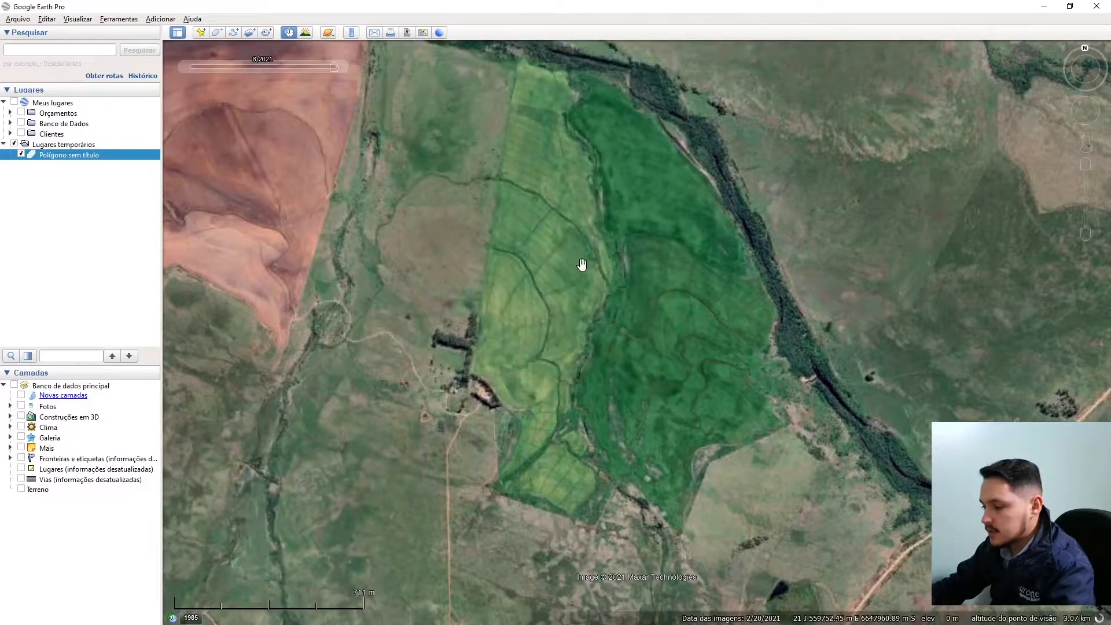
pyautogui.scroll(-3, 544, 347)
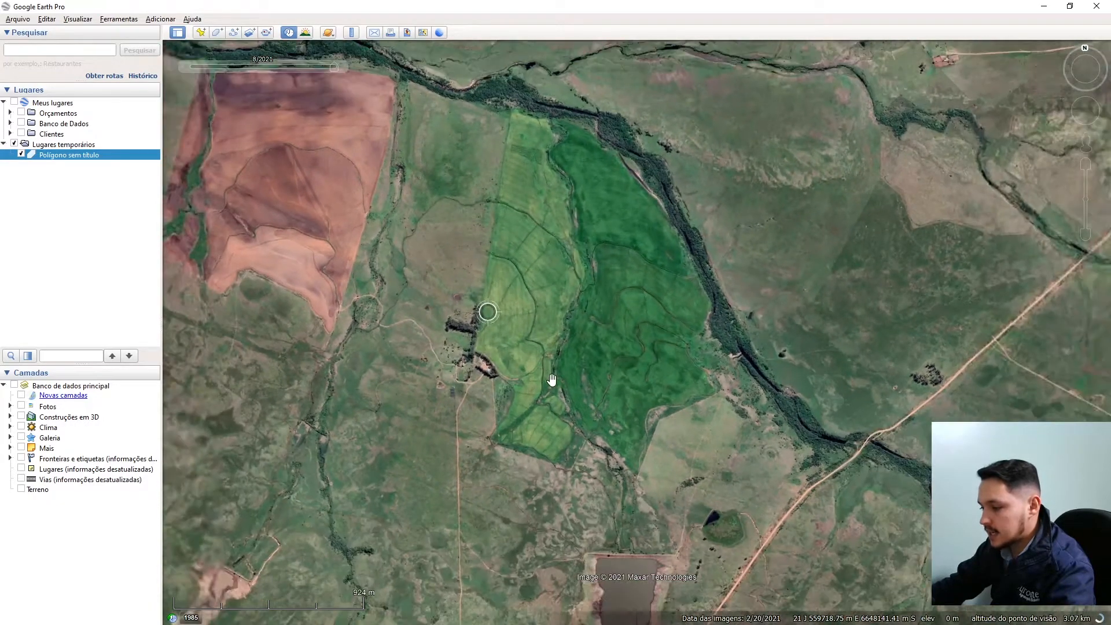
pyautogui.scroll(2, 549, 314)
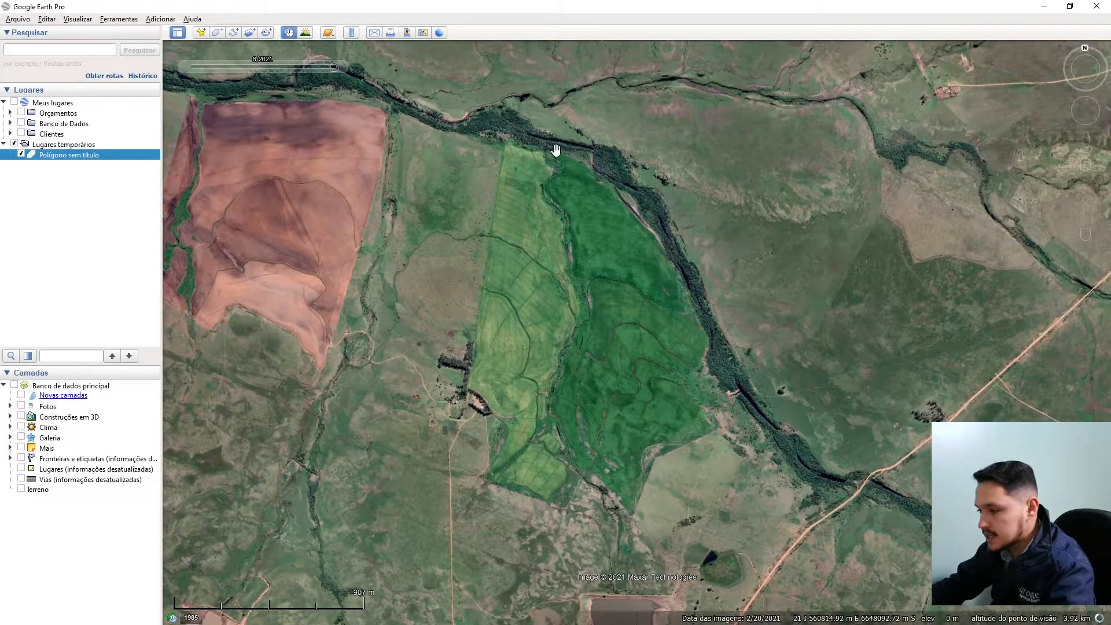
# Step: Step the historical imagery of the crop fields back to the oldest date, 12/1985
pyautogui.moveTo(327, 71)
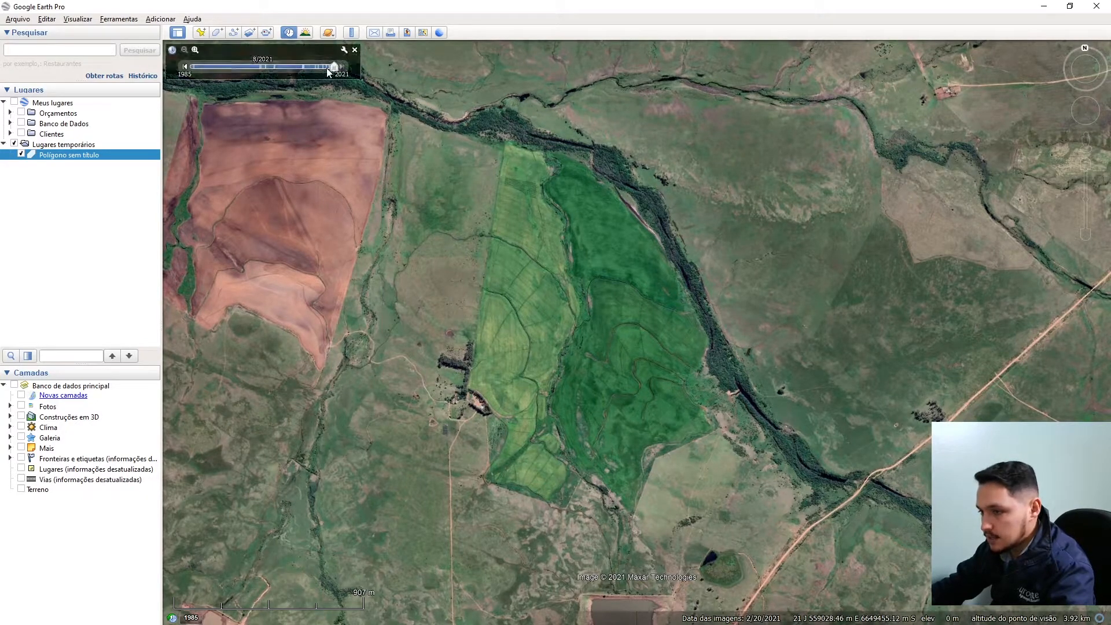
pyautogui.click(185, 67)
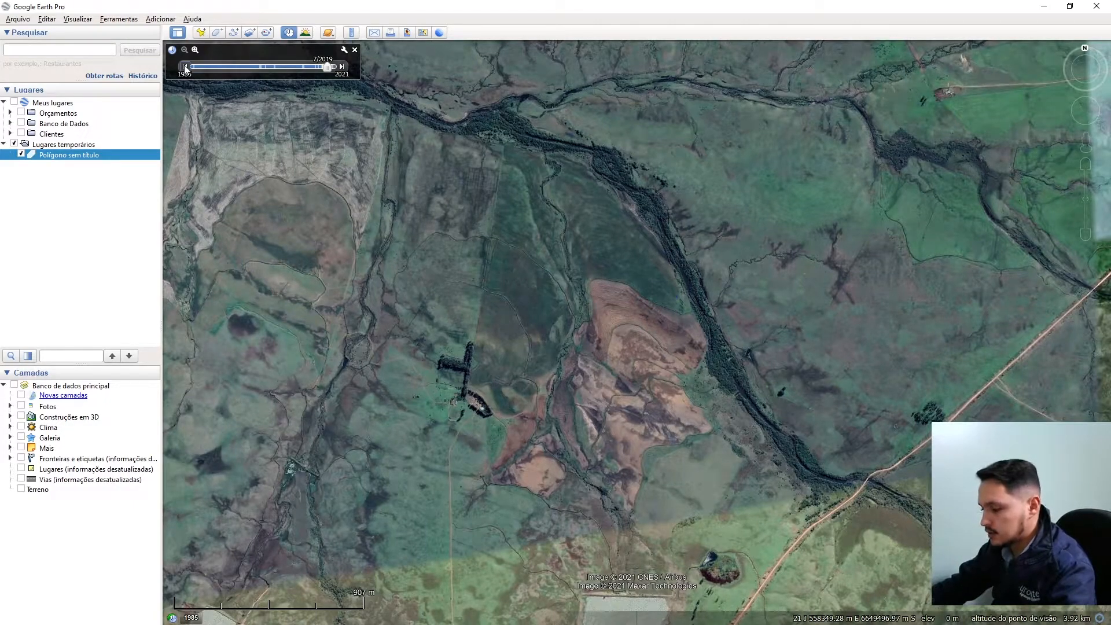
pyautogui.click(184, 67)
pyautogui.click(185, 66)
pyautogui.click(184, 67)
pyautogui.click(184, 67)
pyautogui.click(185, 66)
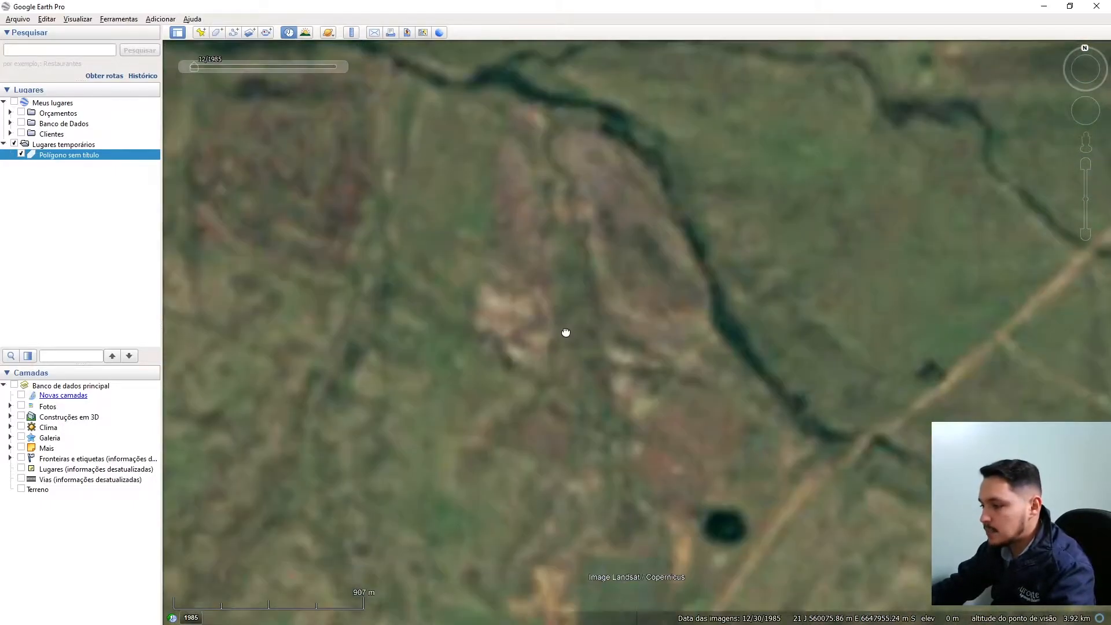
# Step: Compare the 12/1985 imagery at wide and close range, and advance the crop fields' historical imagery to 2/2004
pyautogui.scroll(-3, 409, 298)
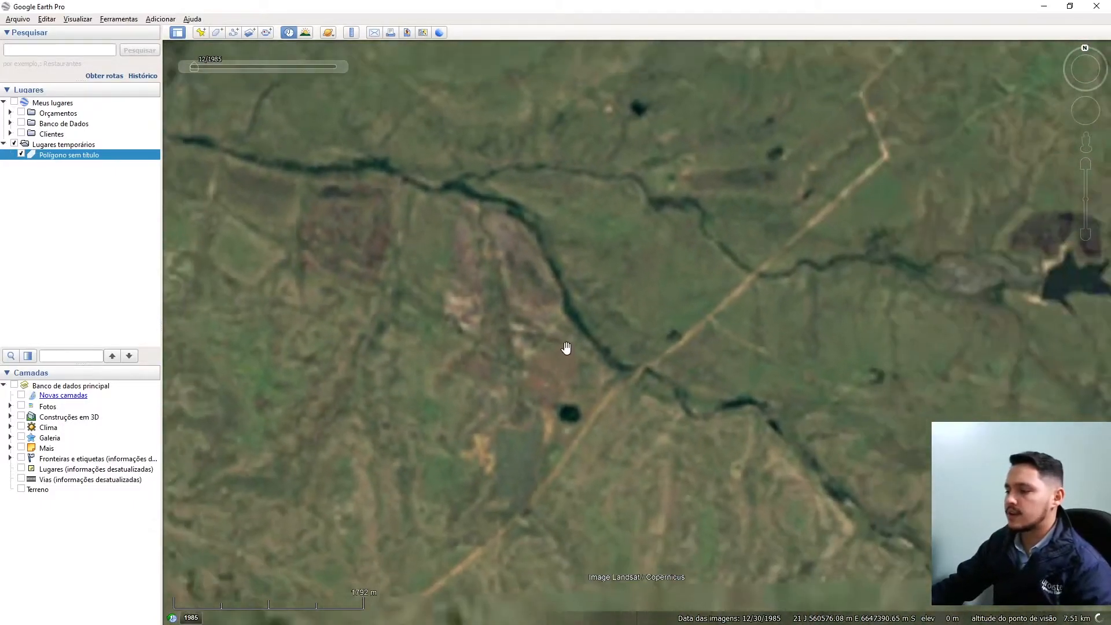
pyautogui.scroll(-5, 724, 377)
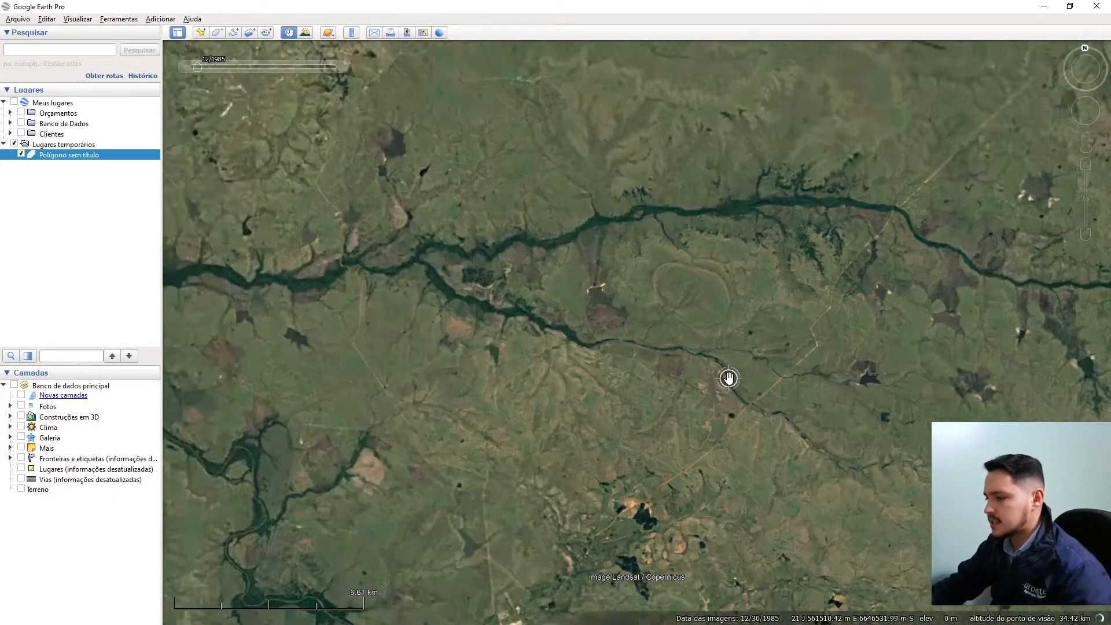
pyautogui.scroll(4, 728, 377)
pyautogui.scroll(2, 668, 417)
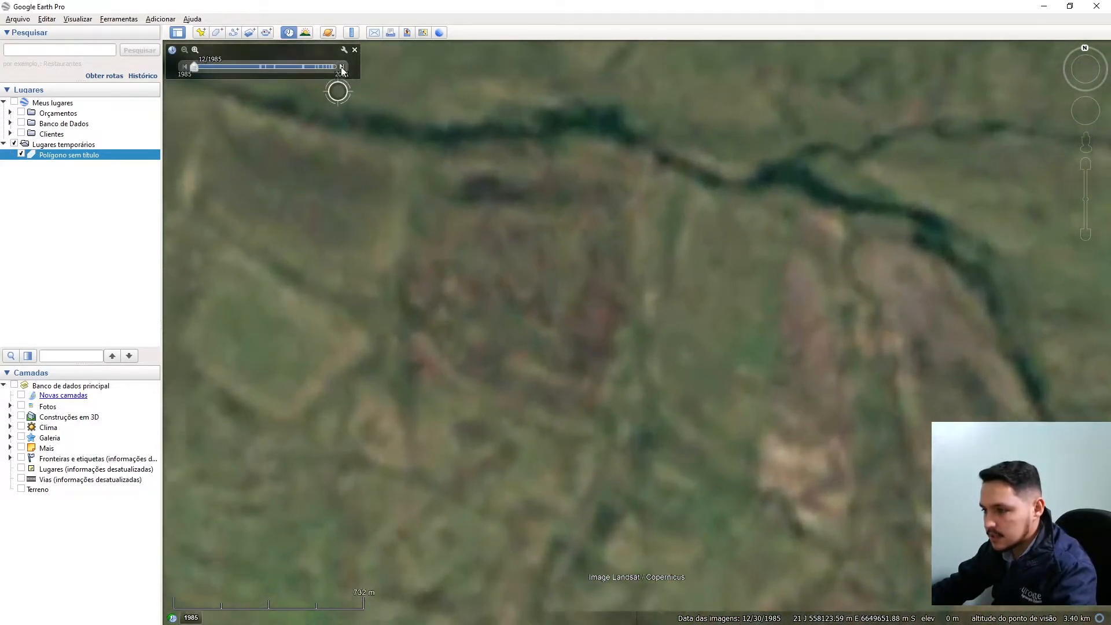
pyautogui.scroll(2, 605, 337)
pyautogui.scroll(-1, 506, 141)
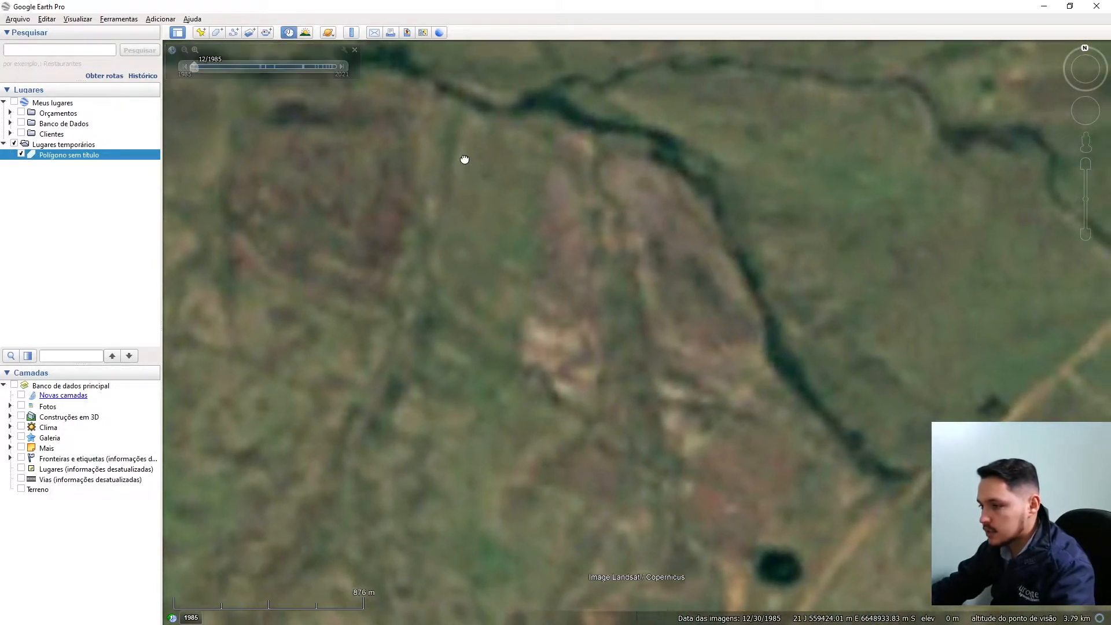
pyautogui.click(342, 67)
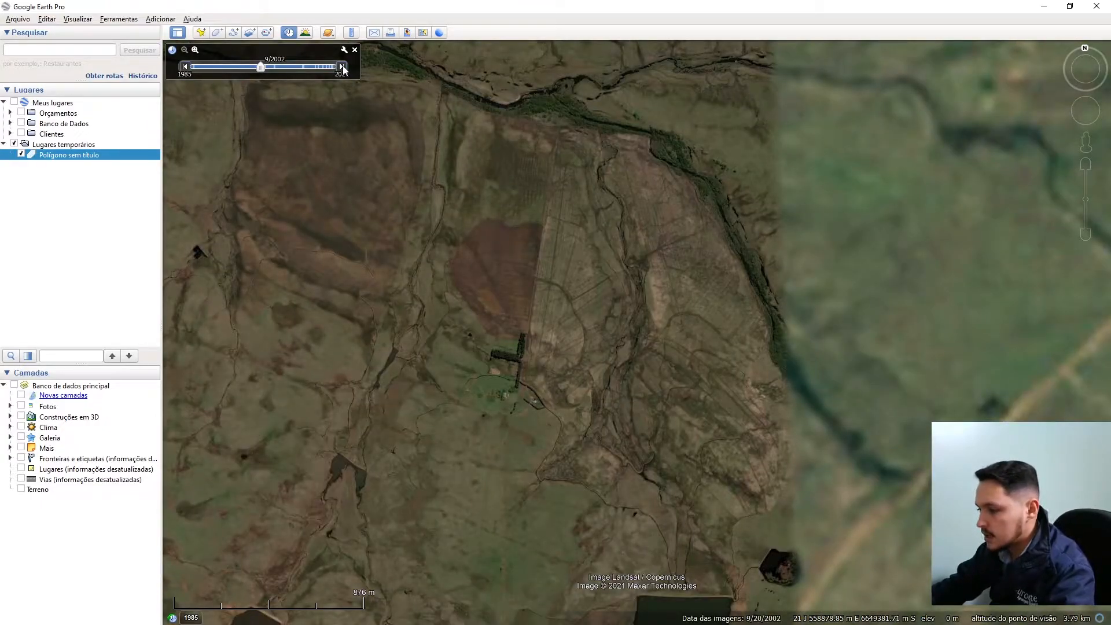
pyautogui.click(342, 67)
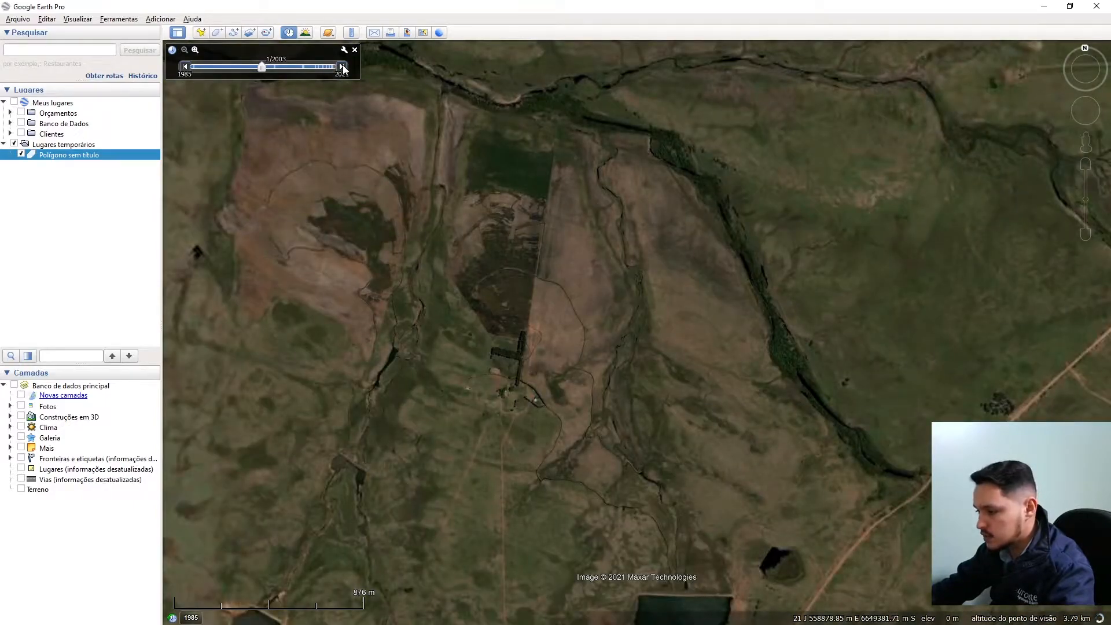
pyautogui.click(342, 67)
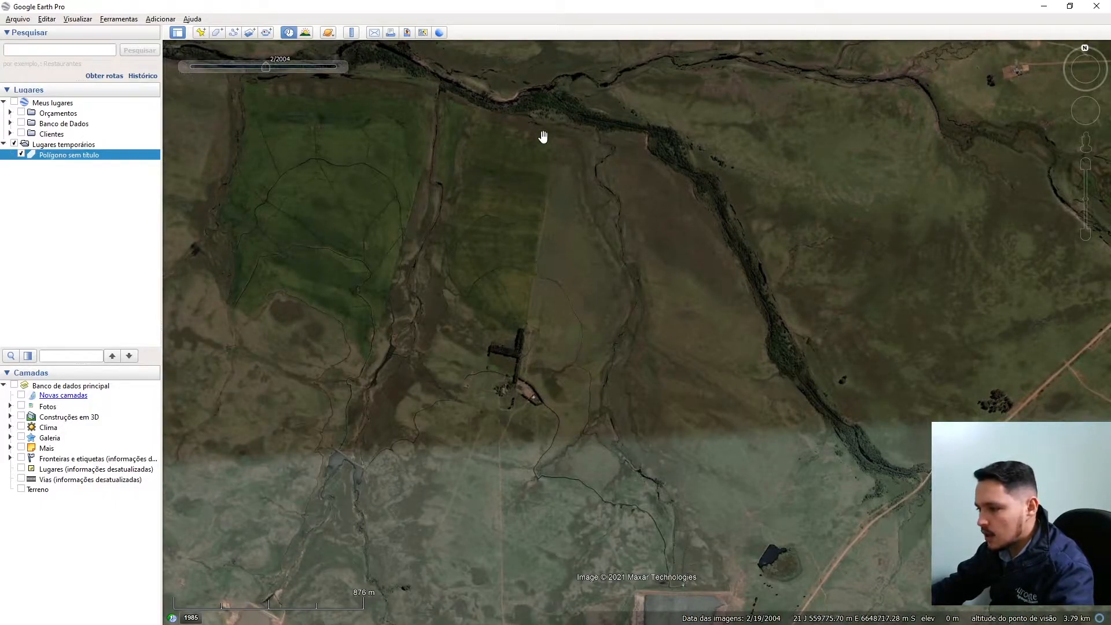
# Step: Advance the crop fields' historical imagery through 2006 and 2016 to 11/2020, and turn the historical imagery off
pyautogui.click(341, 67)
pyautogui.click(341, 67)
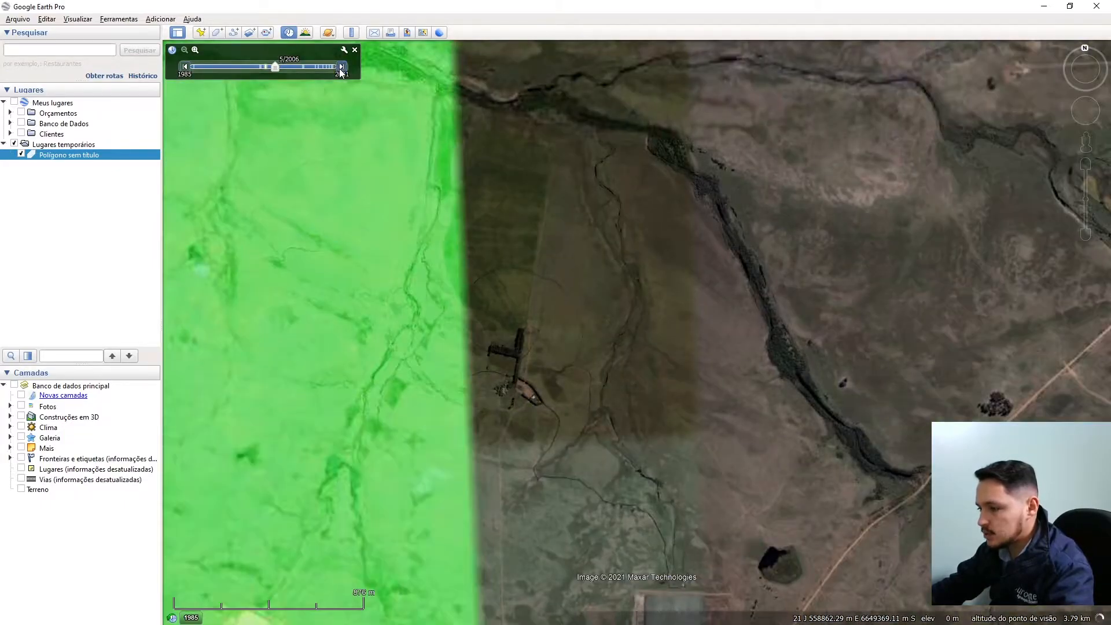
pyautogui.click(342, 67)
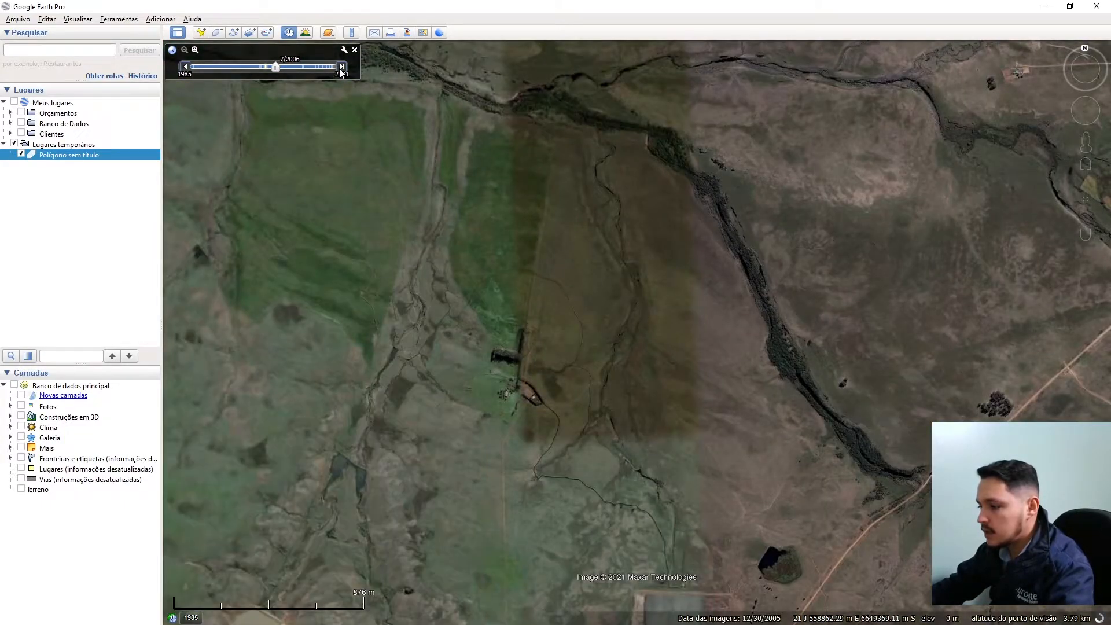
pyautogui.click(342, 69)
pyautogui.click(341, 68)
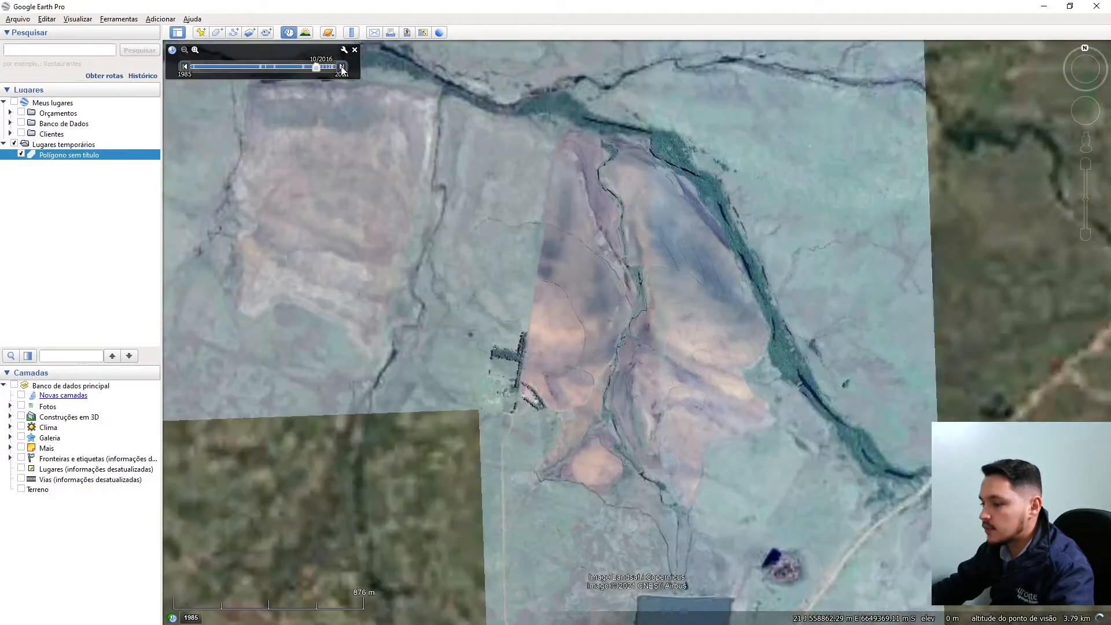
pyautogui.click(341, 68)
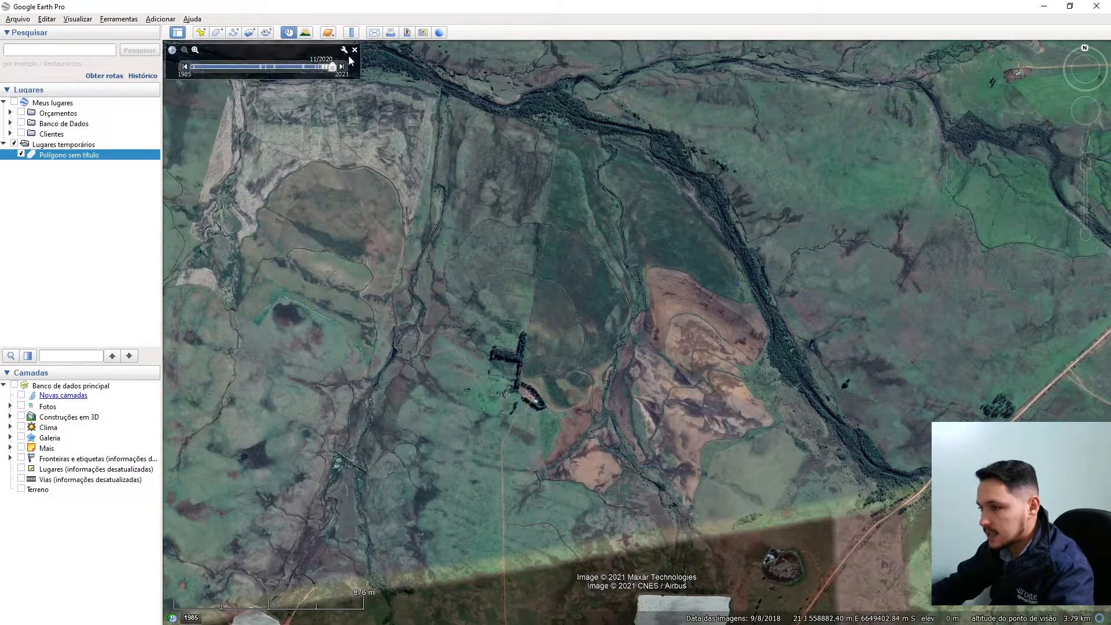
pyautogui.click(293, 35)
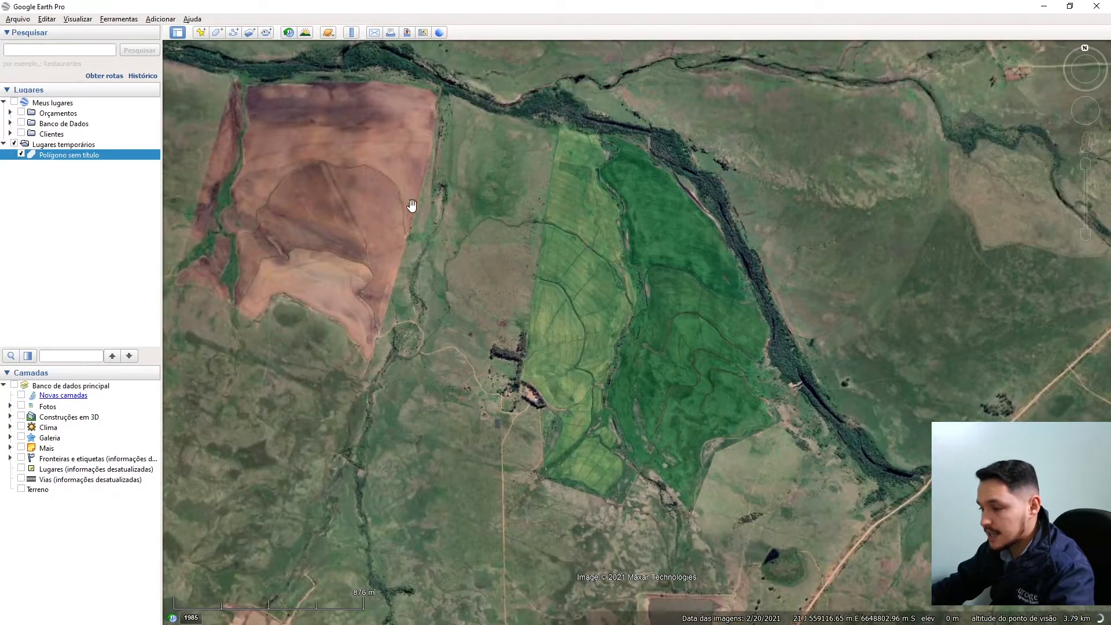
# Step: Fly to the area covered by the Clientes folder, collapse the folder, and frame the large town in the river bends
pyautogui.scroll(-2, 529, 230)
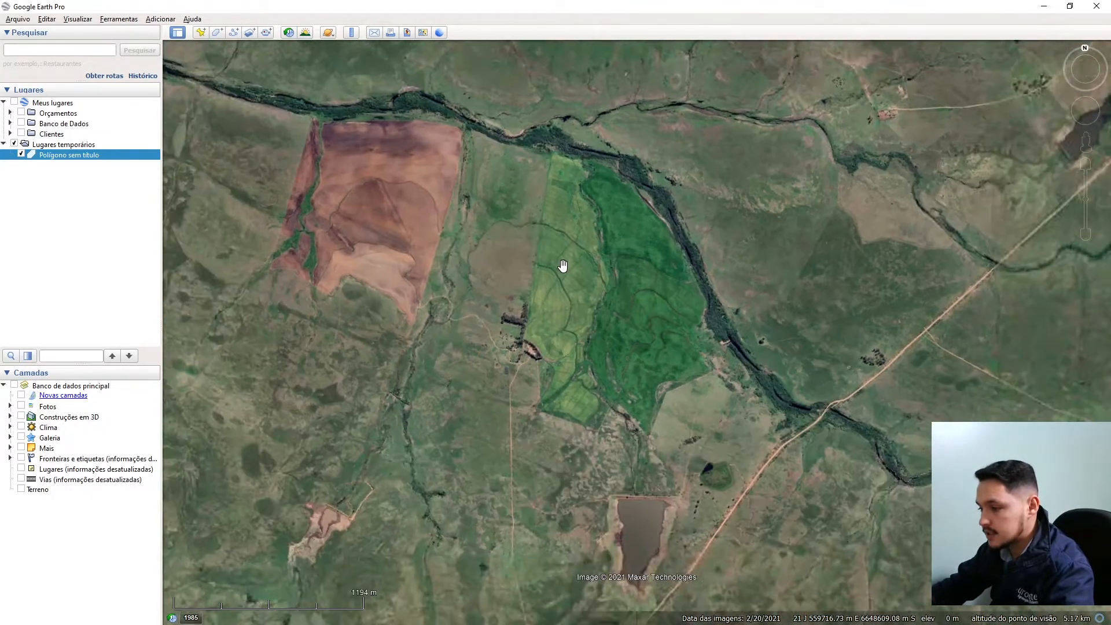
pyautogui.doubleClick(55, 134)
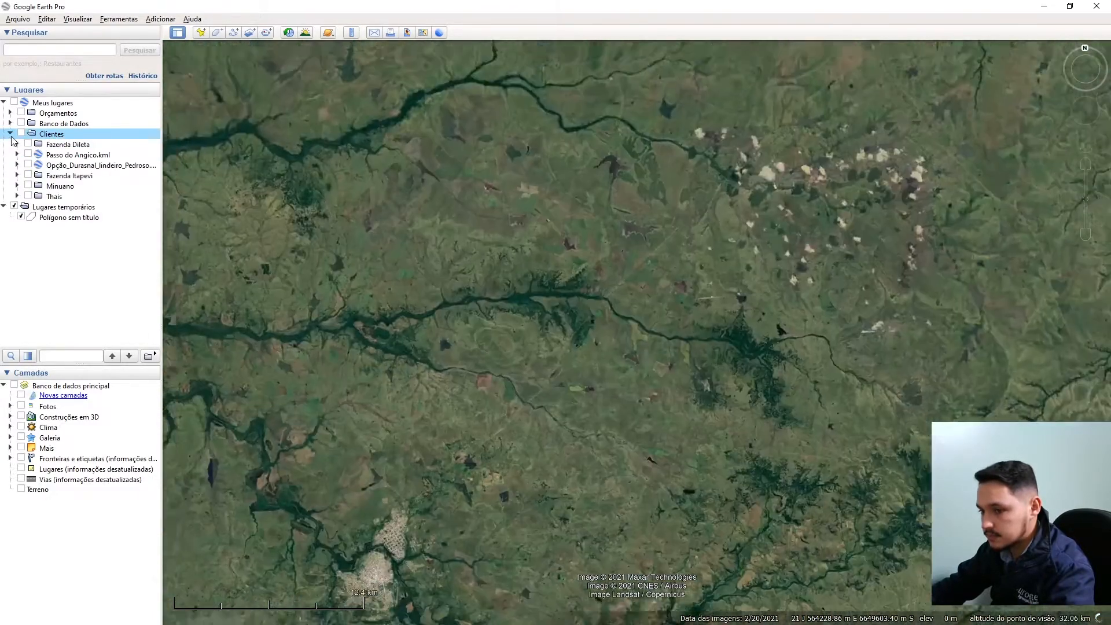
pyautogui.click(10, 134)
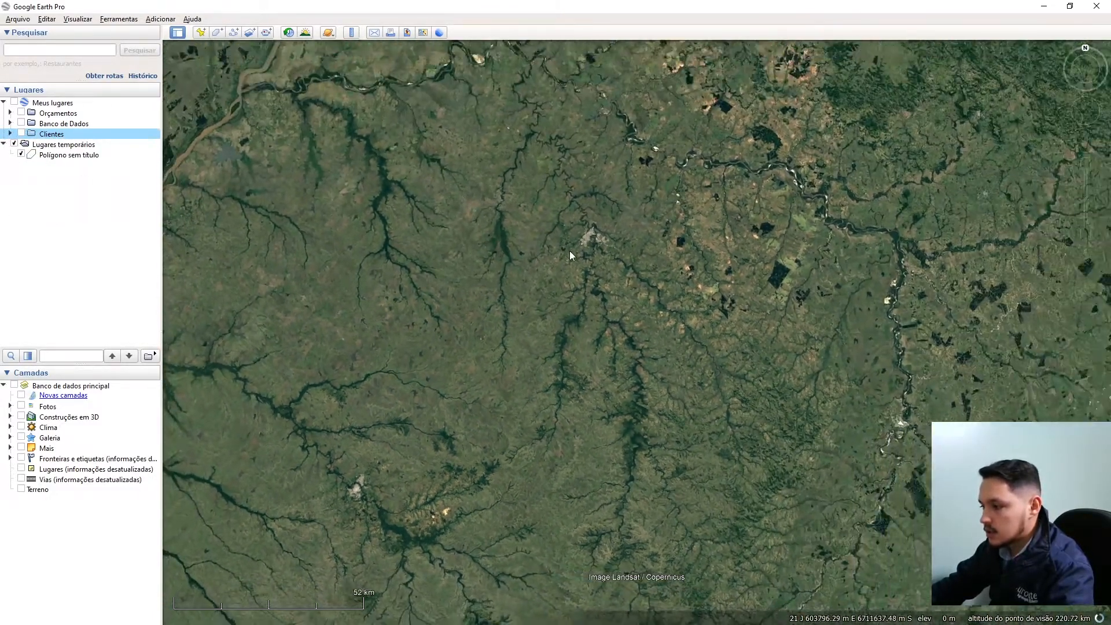
pyautogui.scroll(5, 570, 251)
pyautogui.scroll(3, 726, 161)
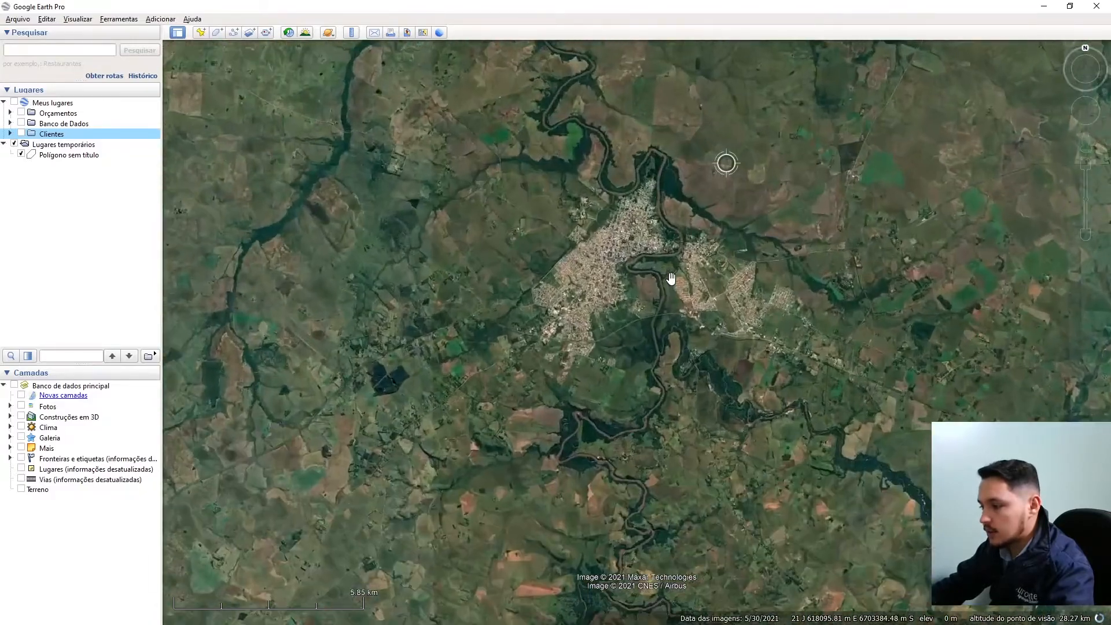
pyautogui.scroll(2, 671, 279)
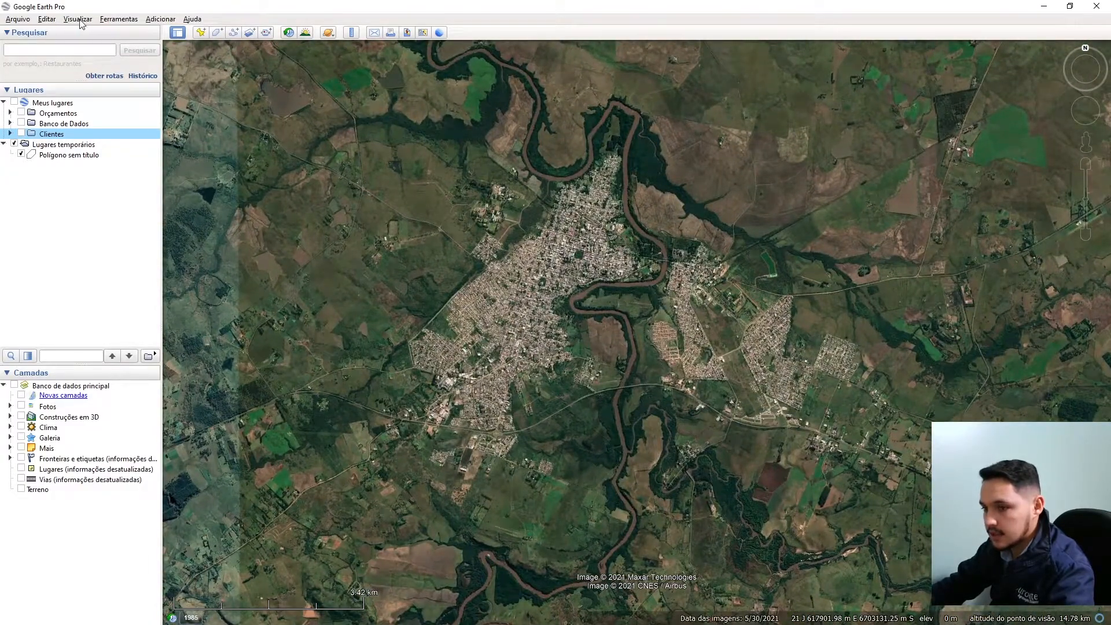
# Step: Switch the explored body to Marte and examine its cratered surface up close and as a whole globe
pyautogui.click(80, 20)
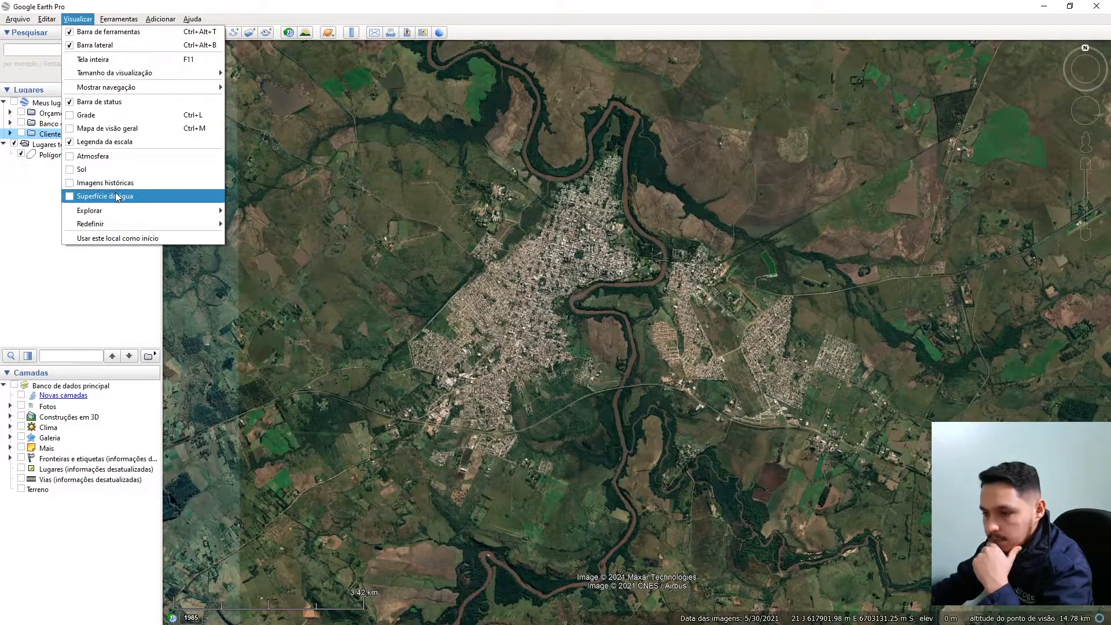
pyautogui.moveTo(108, 212)
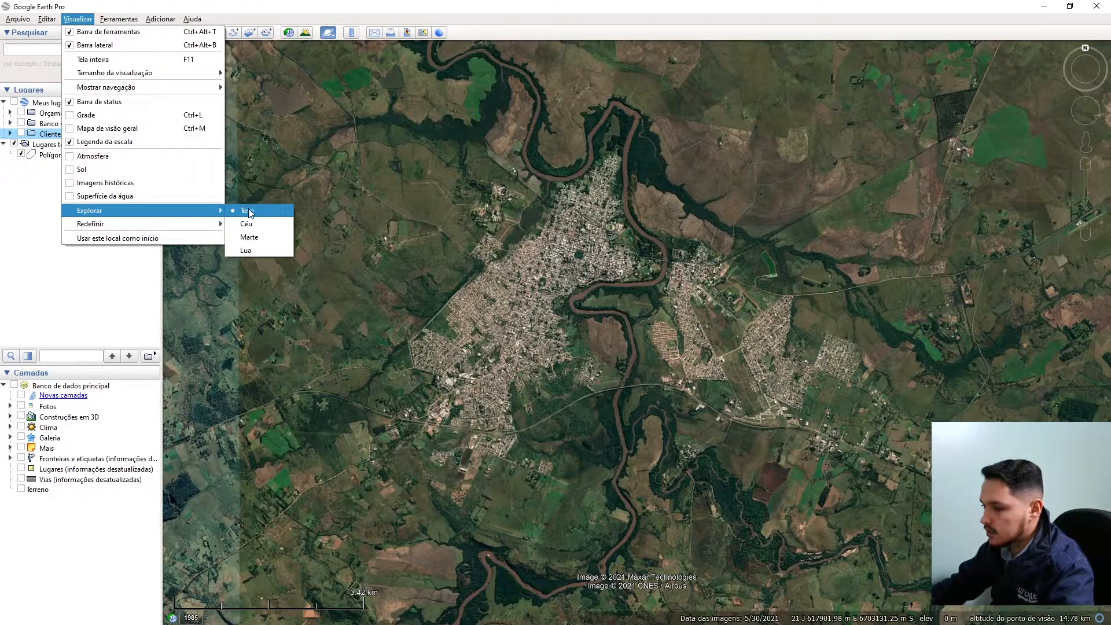
pyautogui.click(259, 238)
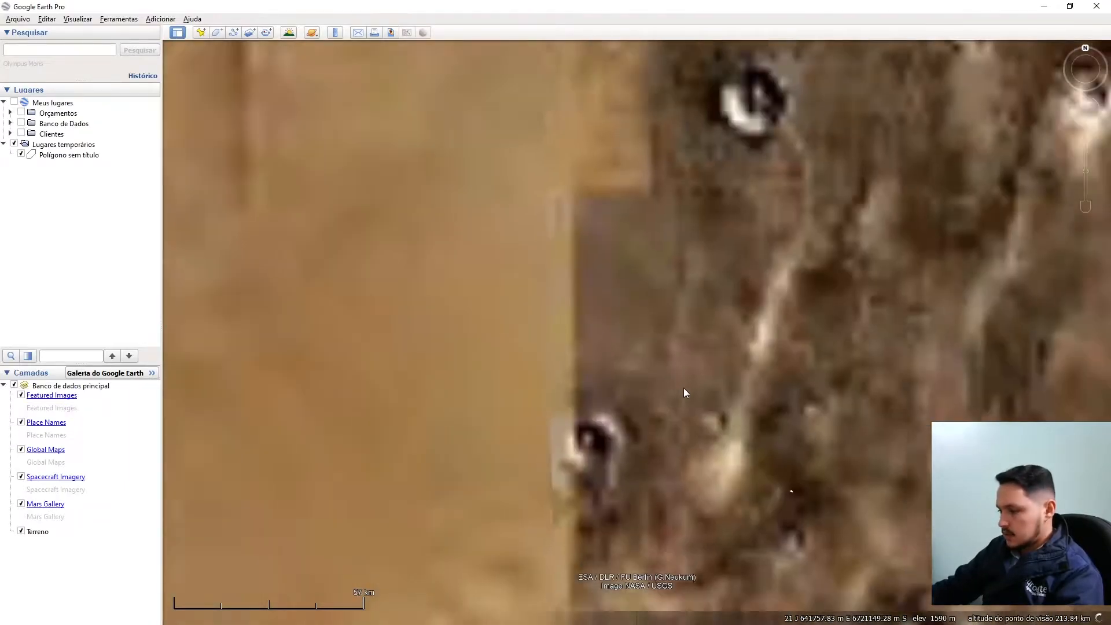
pyautogui.scroll(-5, 688, 376)
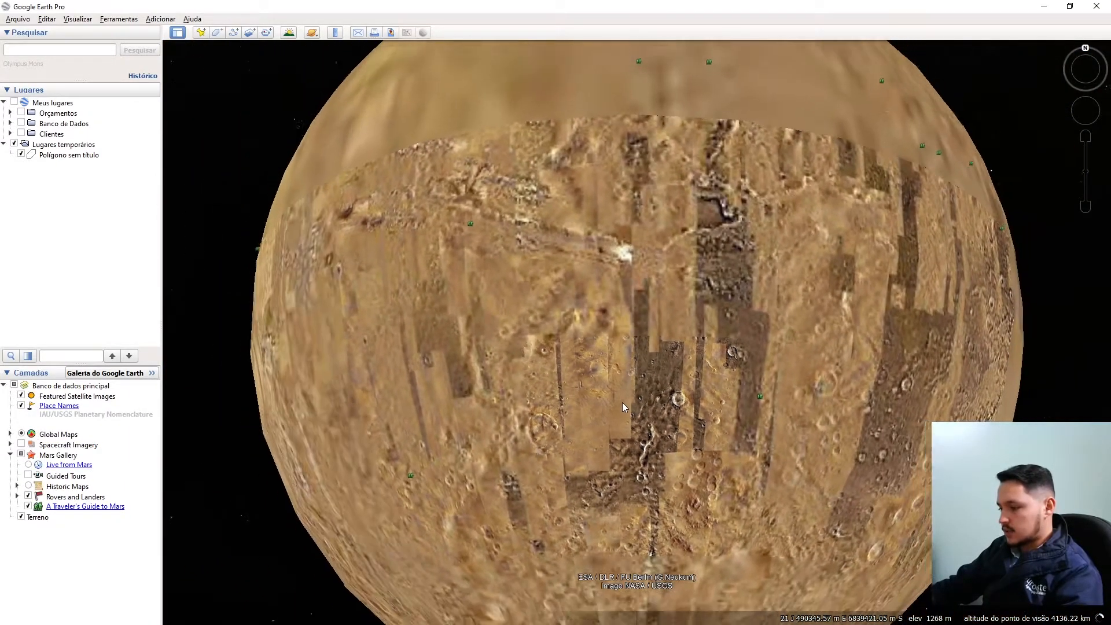
pyautogui.scroll(5, 634, 395)
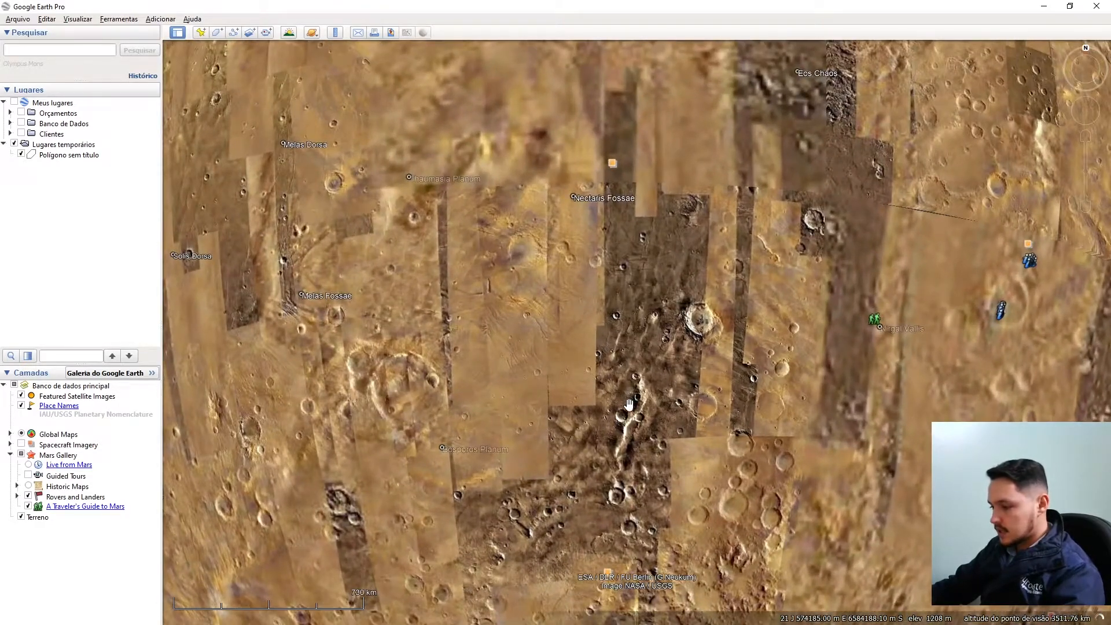
pyautogui.scroll(-2, 607, 376)
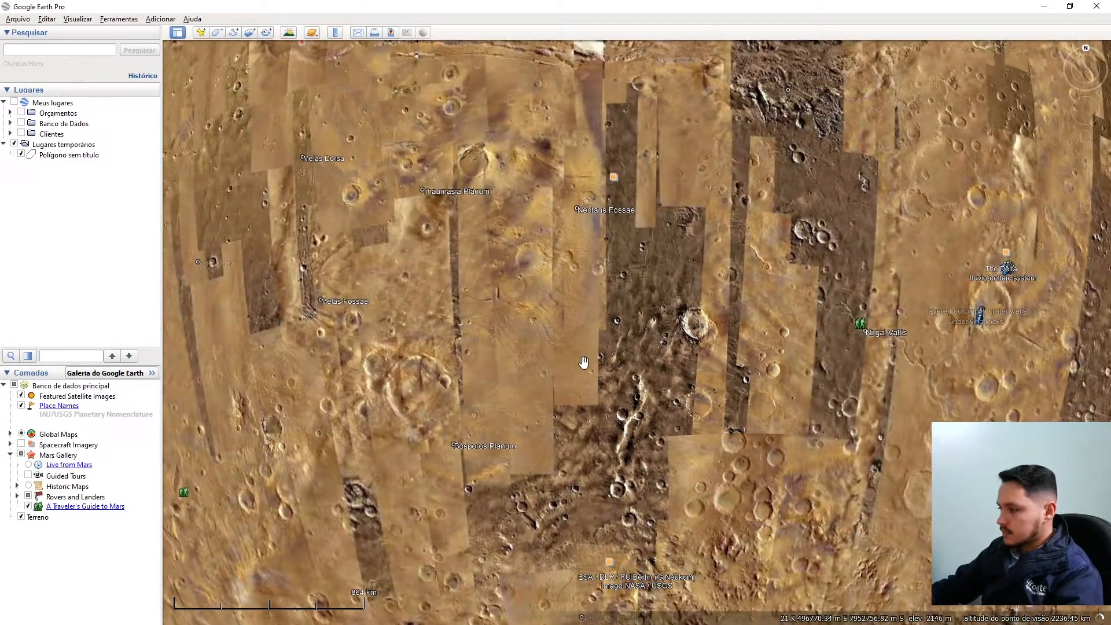
pyautogui.scroll(-3, 651, 370)
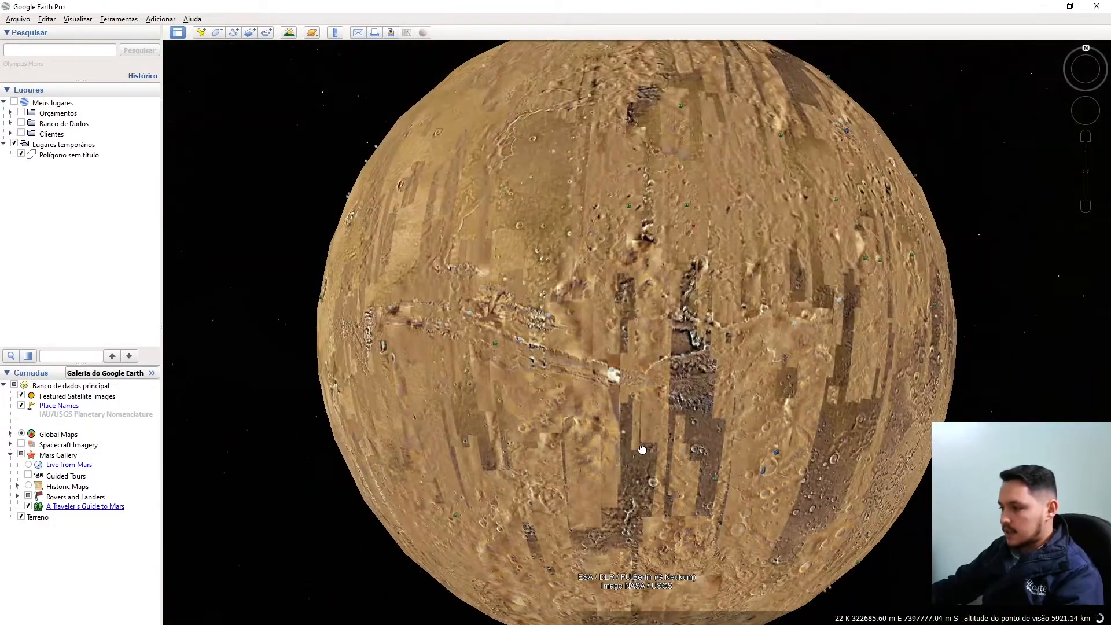
pyautogui.moveTo(642, 450); pyautogui.dragTo(645, 343)
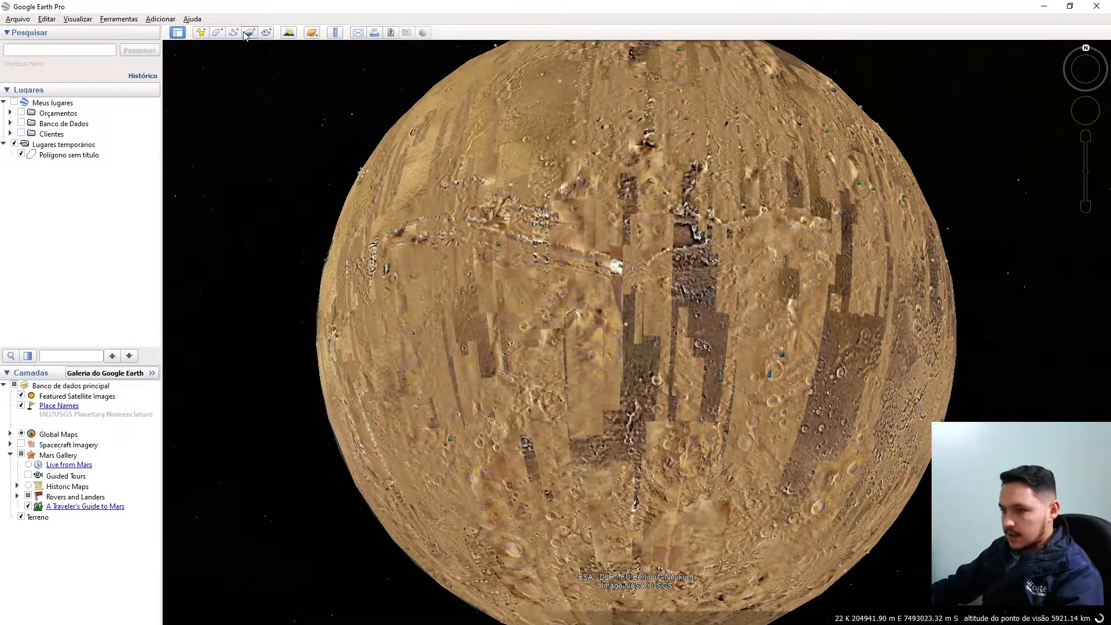
# Step: Switch the explored body back to Terra and frame the large town in the river bends again
pyautogui.click(312, 33)
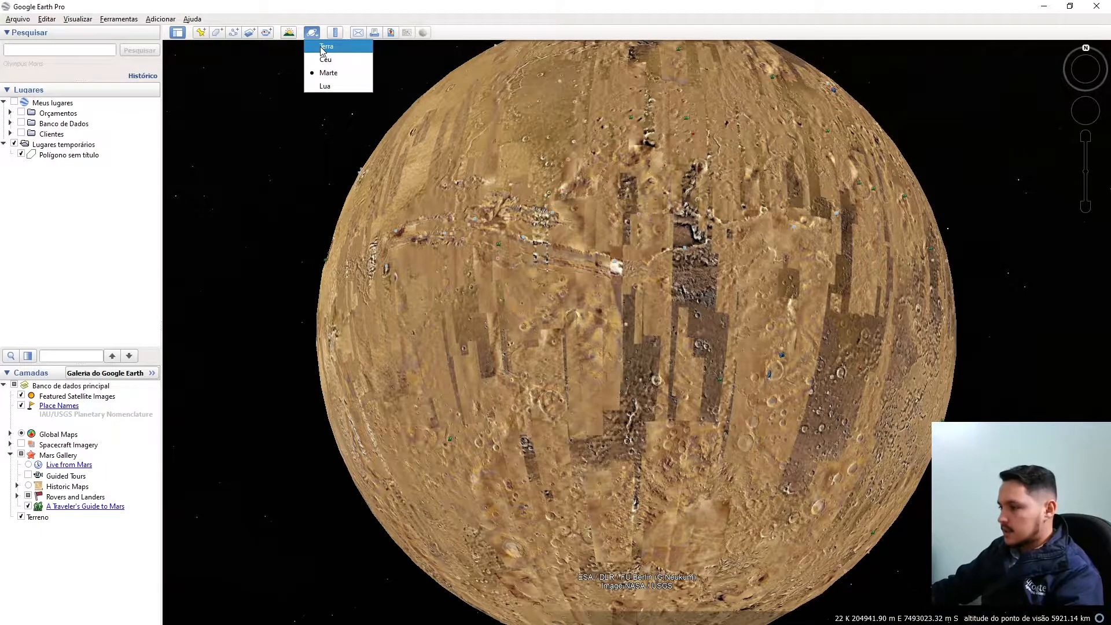
pyautogui.click(322, 49)
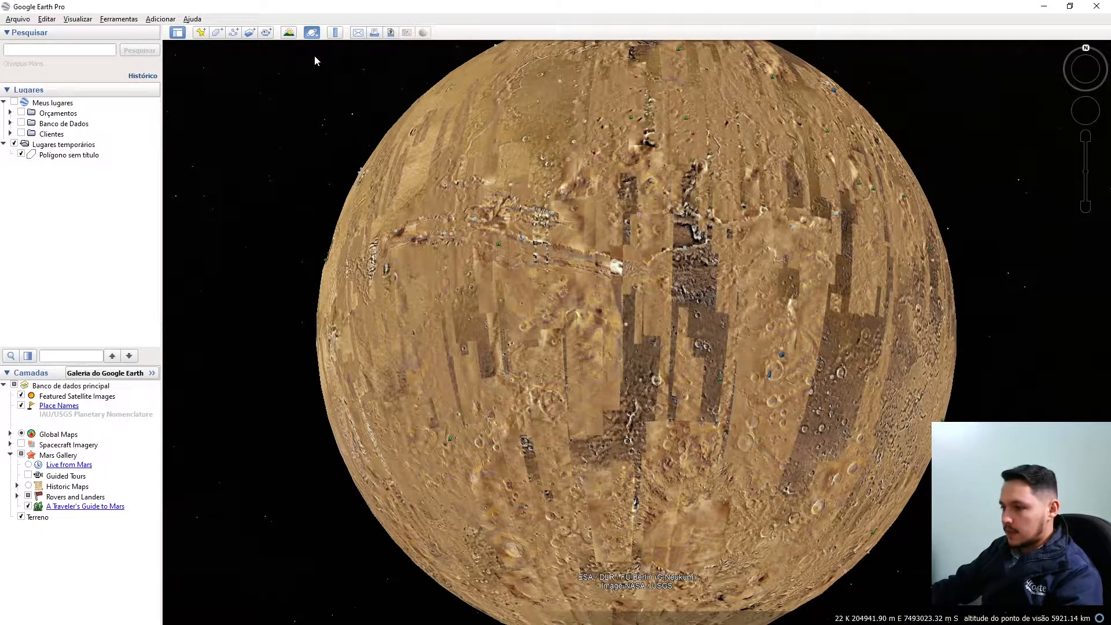
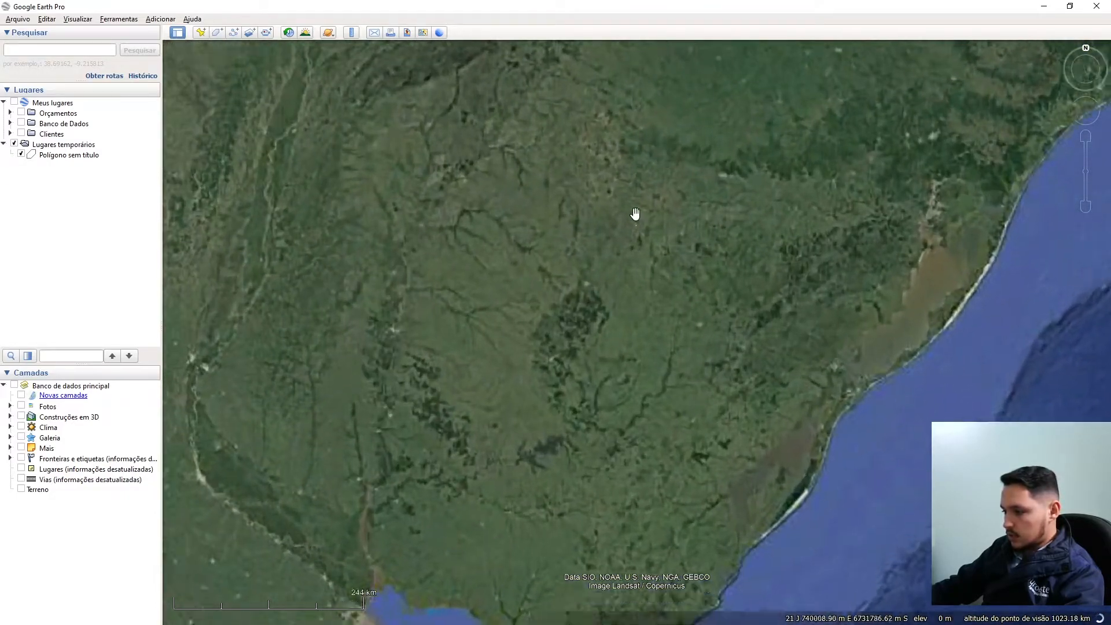
pyautogui.scroll(4, 545, 226)
pyautogui.moveTo(546, 226); pyautogui.dragTo(553, 265)
pyautogui.scroll(2, 555, 296)
pyautogui.scroll(3, 774, 325)
pyautogui.moveTo(775, 326); pyautogui.dragTo(749, 355)
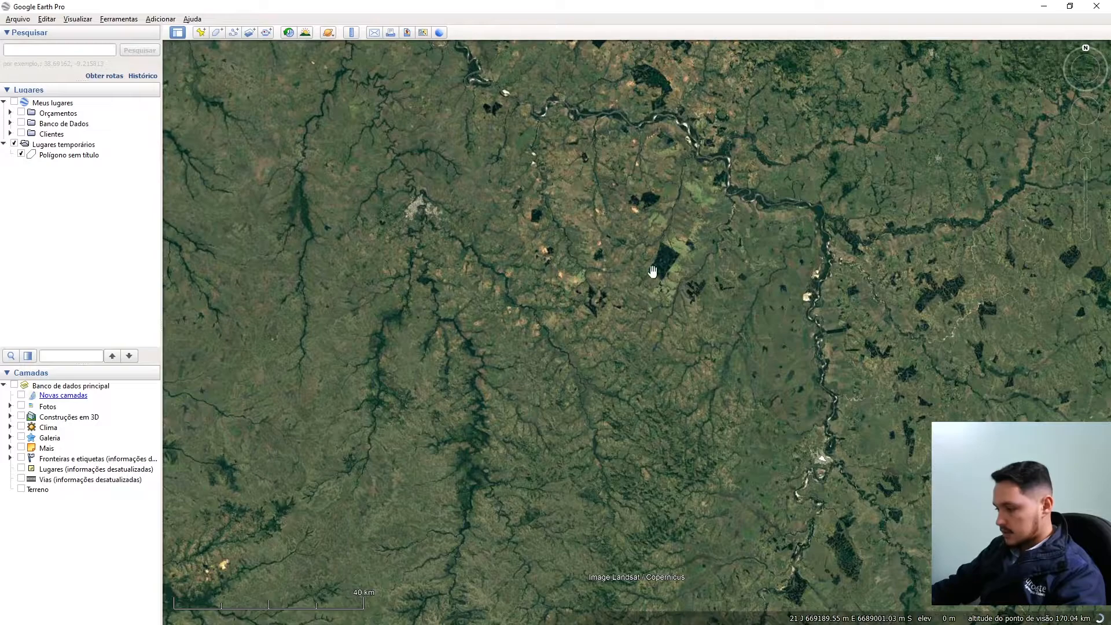
pyautogui.scroll(1, 443, 217)
pyautogui.scroll(5, 405, 208)
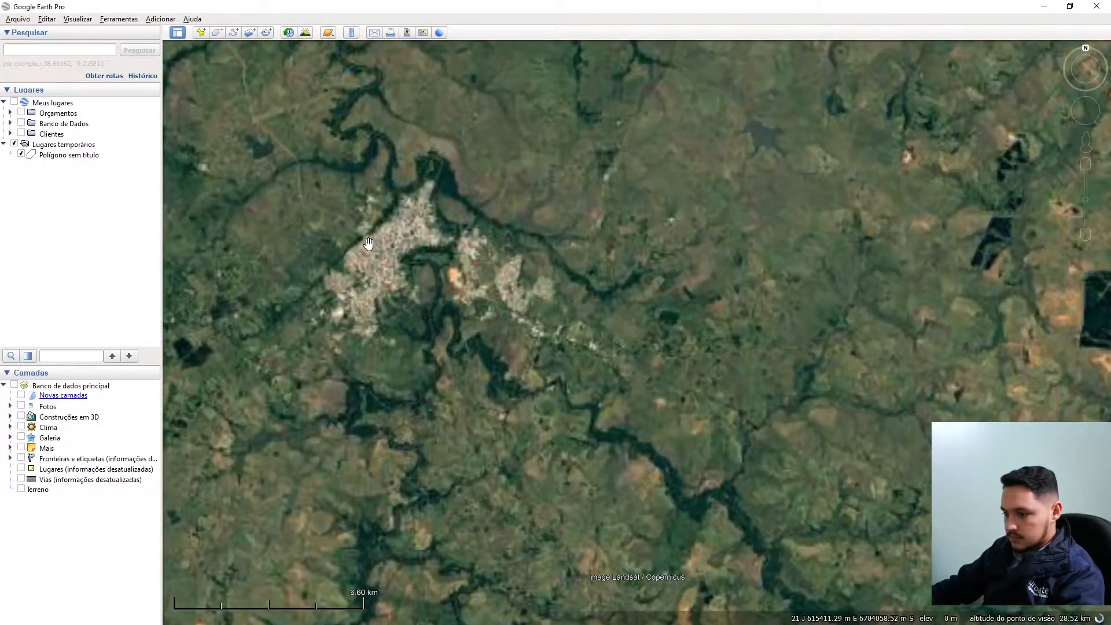
pyautogui.scroll(2, 368, 244)
pyautogui.moveTo(422, 262); pyautogui.dragTo(507, 317)
pyautogui.scroll(-1, 507, 316)
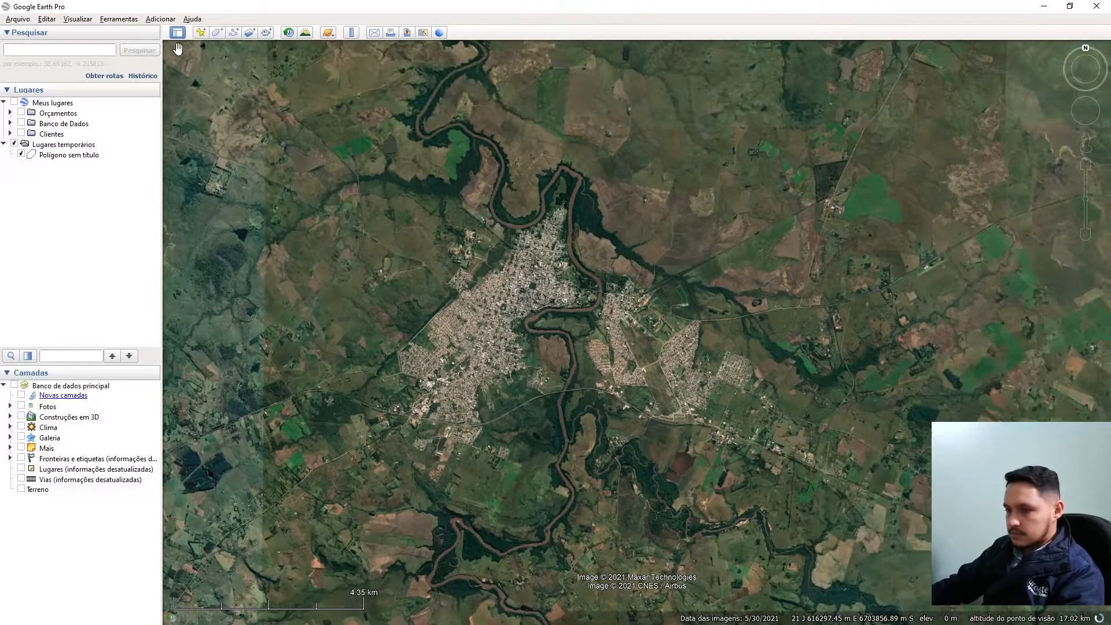
# Step: Reset the compass heading of the view over the town in the river bends
pyautogui.click(78, 18)
pyautogui.moveTo(101, 211)
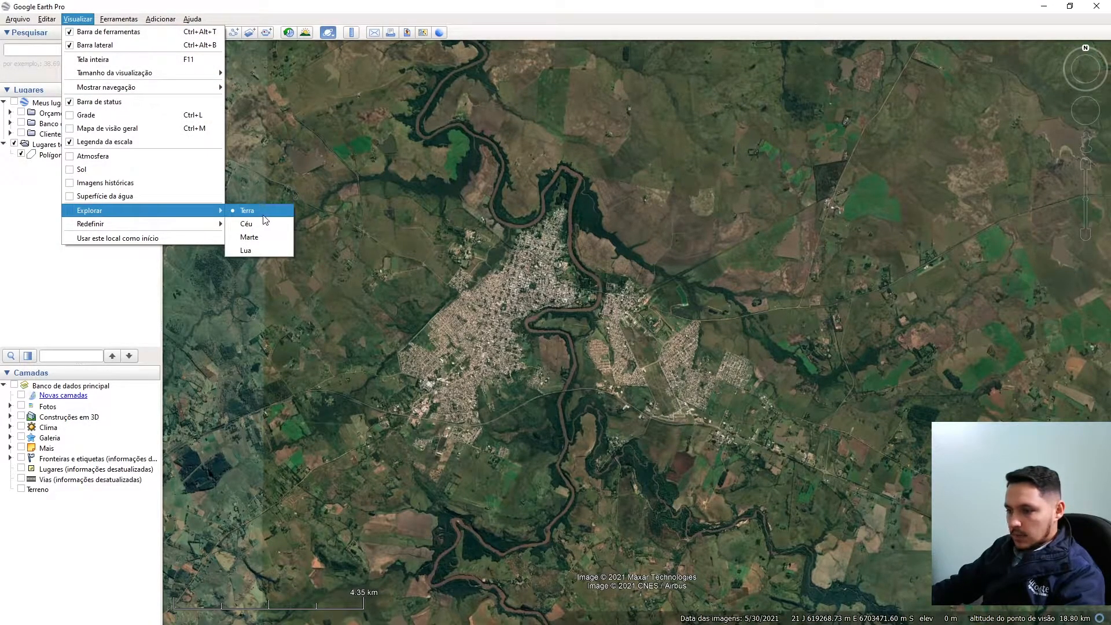
pyautogui.moveTo(149, 224)
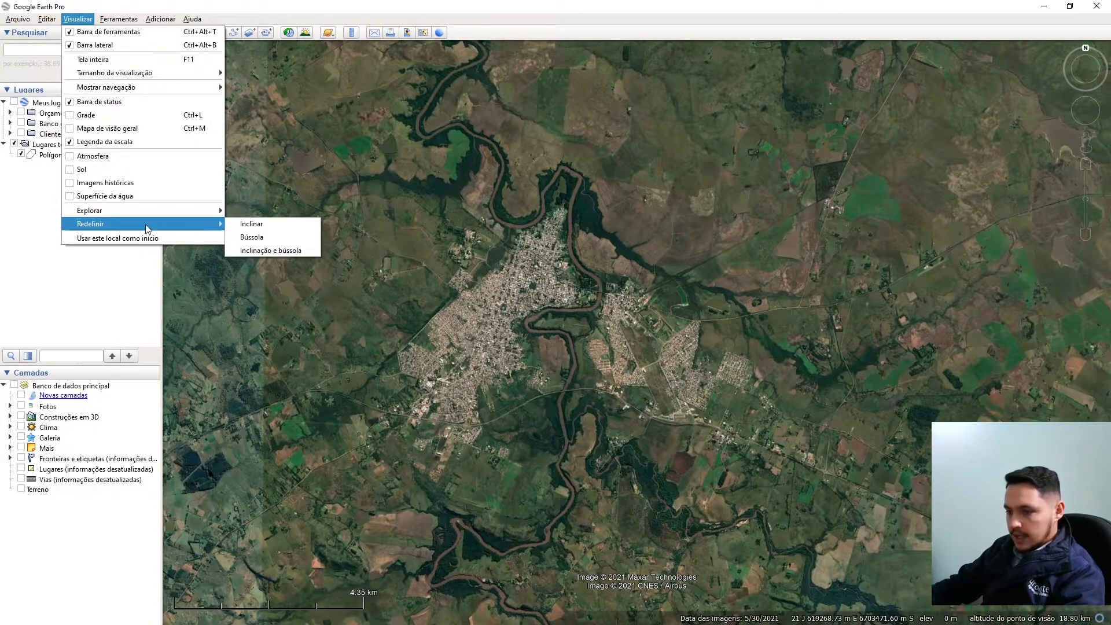
pyautogui.click(265, 232)
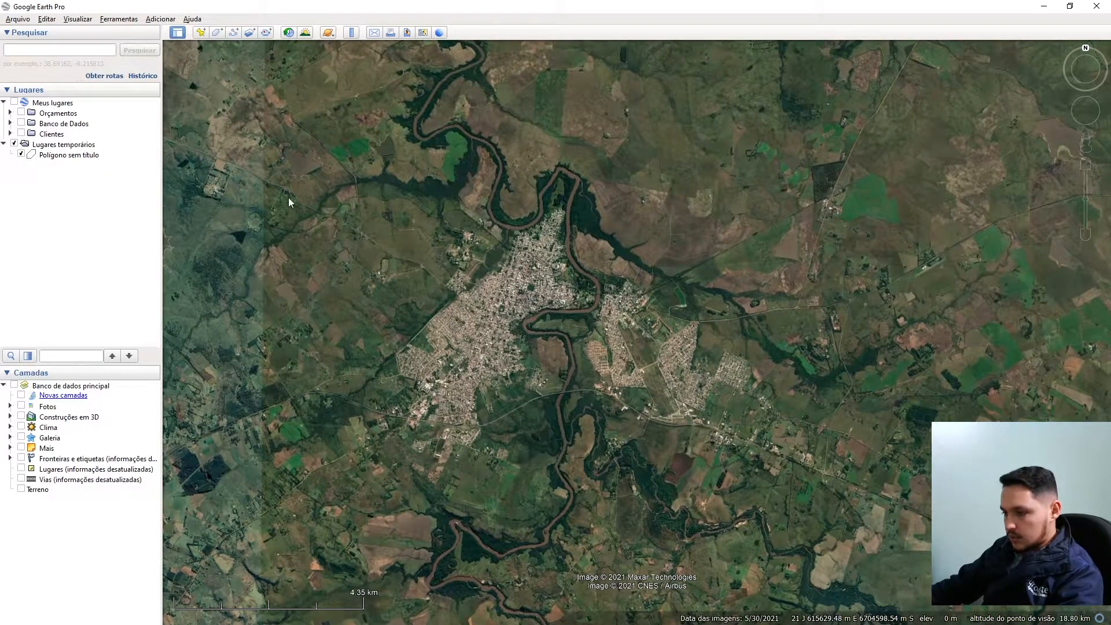
pyautogui.click(77, 18)
pyautogui.moveTo(111, 208)
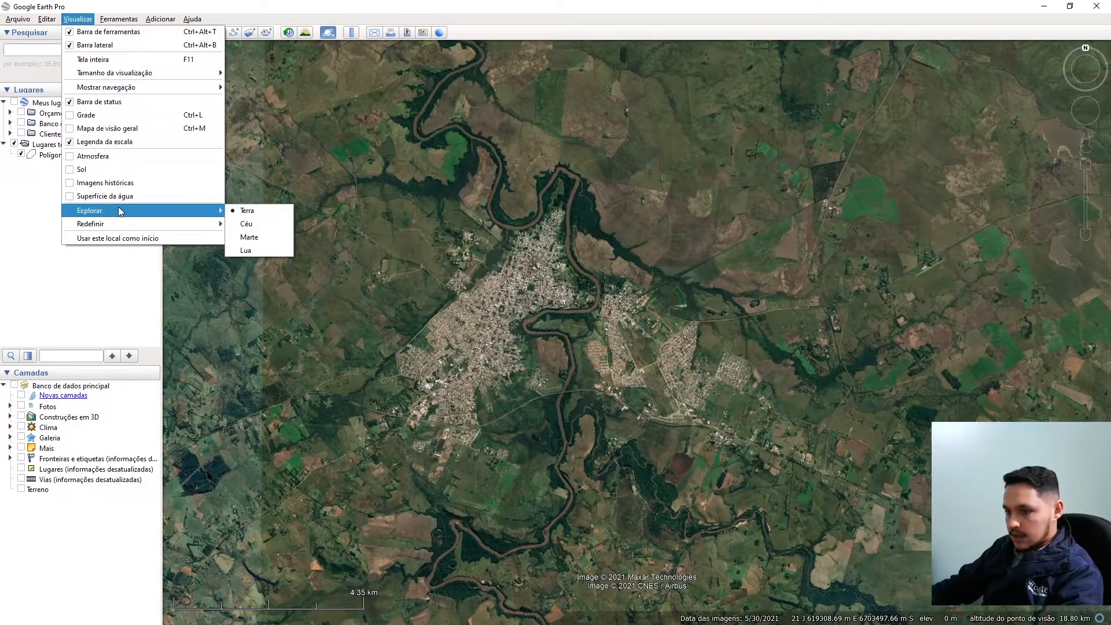
pyautogui.moveTo(173, 224)
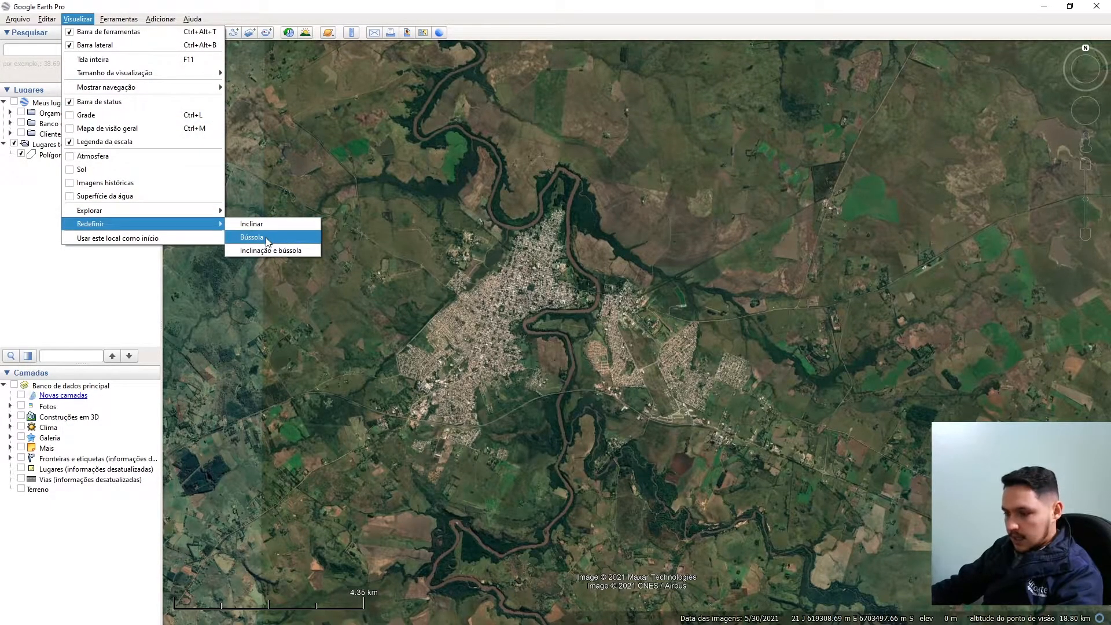
pyautogui.click(262, 238)
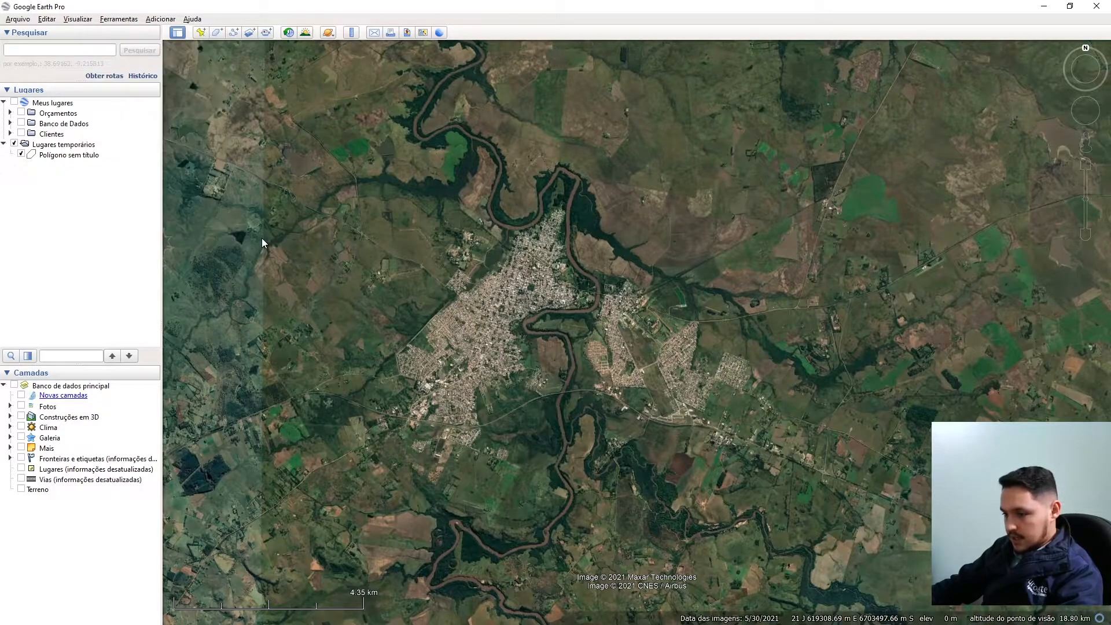
# Step: Set a wider view of the town as the start location, and delete the resulting Local de início placemark
pyautogui.click(81, 19)
pyautogui.moveTo(179, 225)
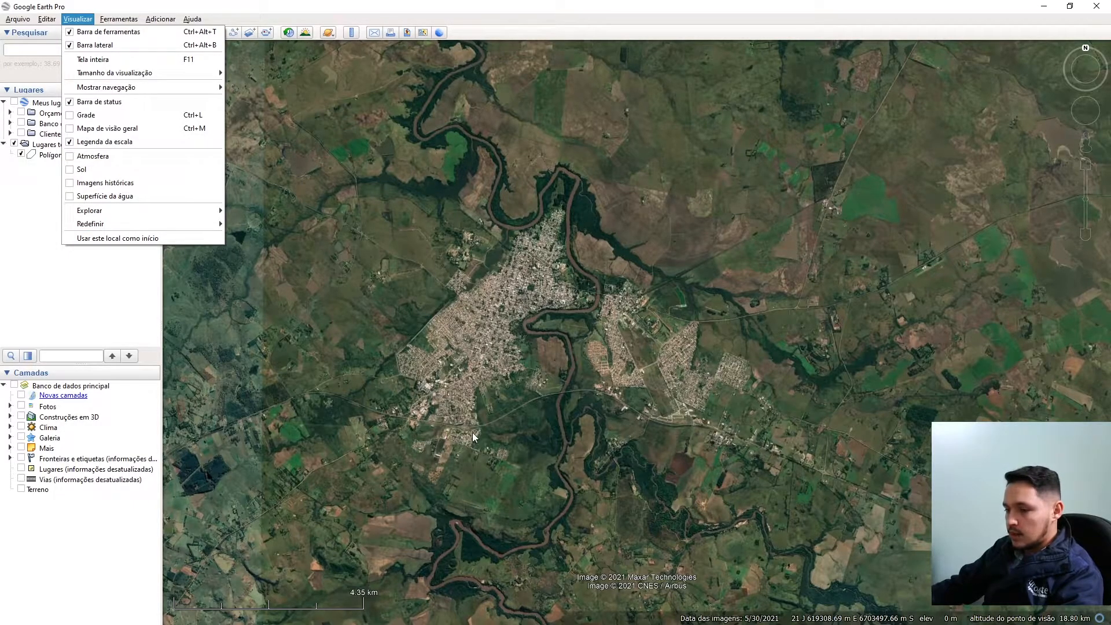
pyautogui.click(545, 363)
pyautogui.scroll(-3, 556, 356)
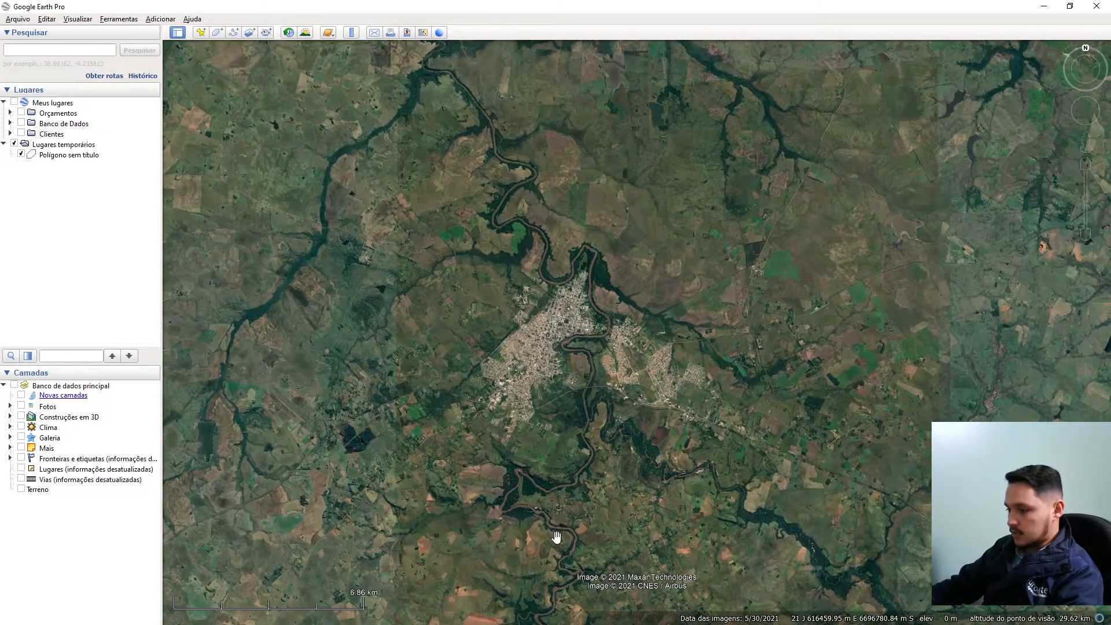
pyautogui.click(70, 20)
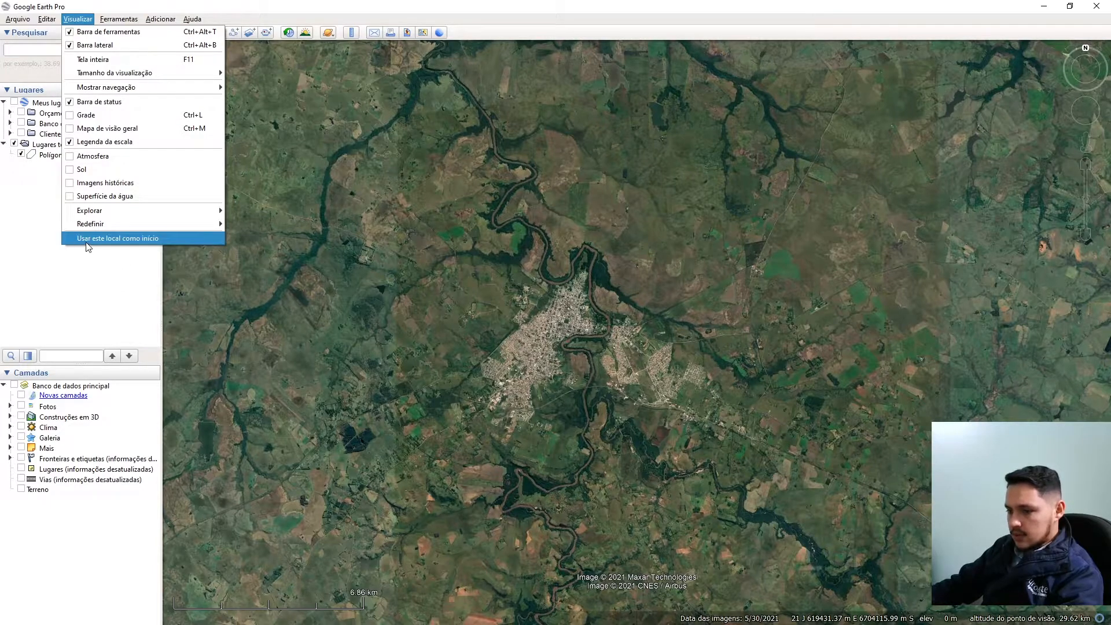
pyautogui.click(113, 238)
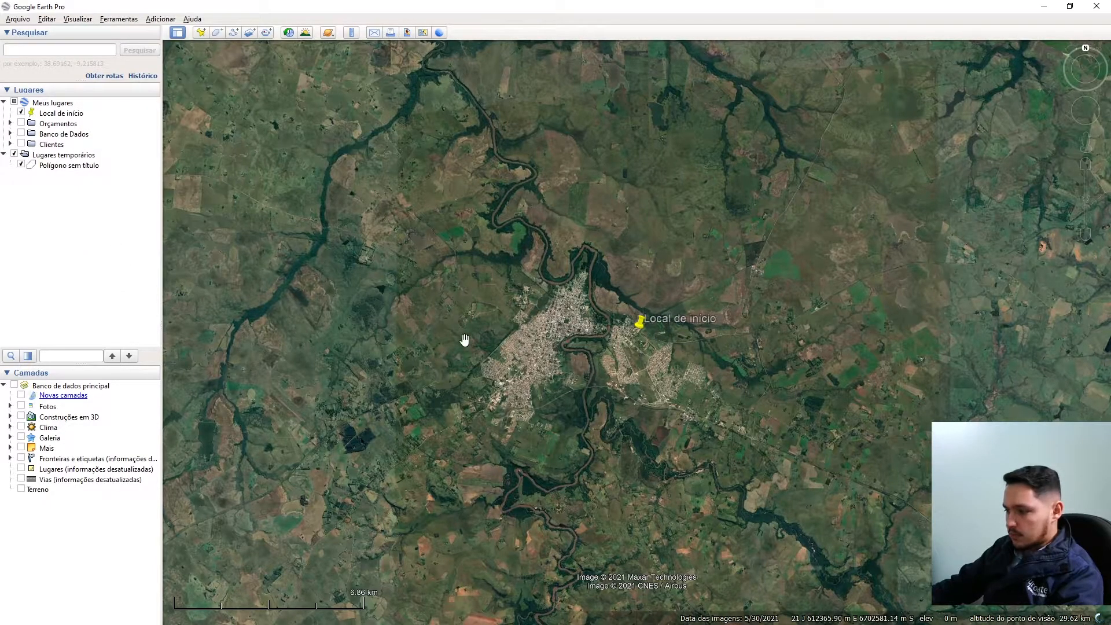
pyautogui.click(639, 324)
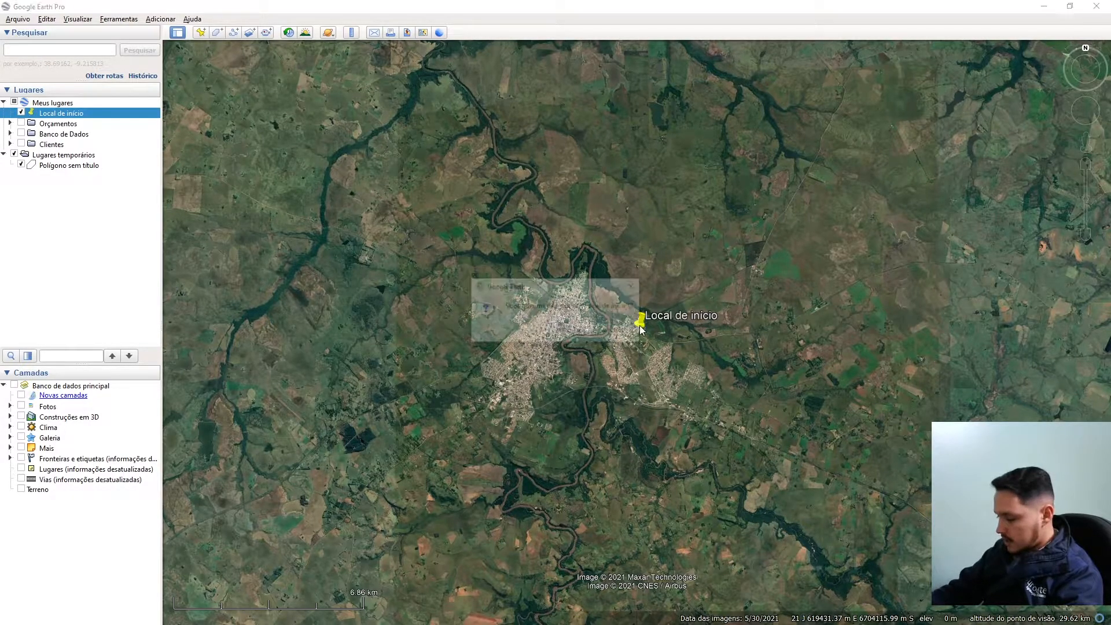
pyautogui.press('Delete')
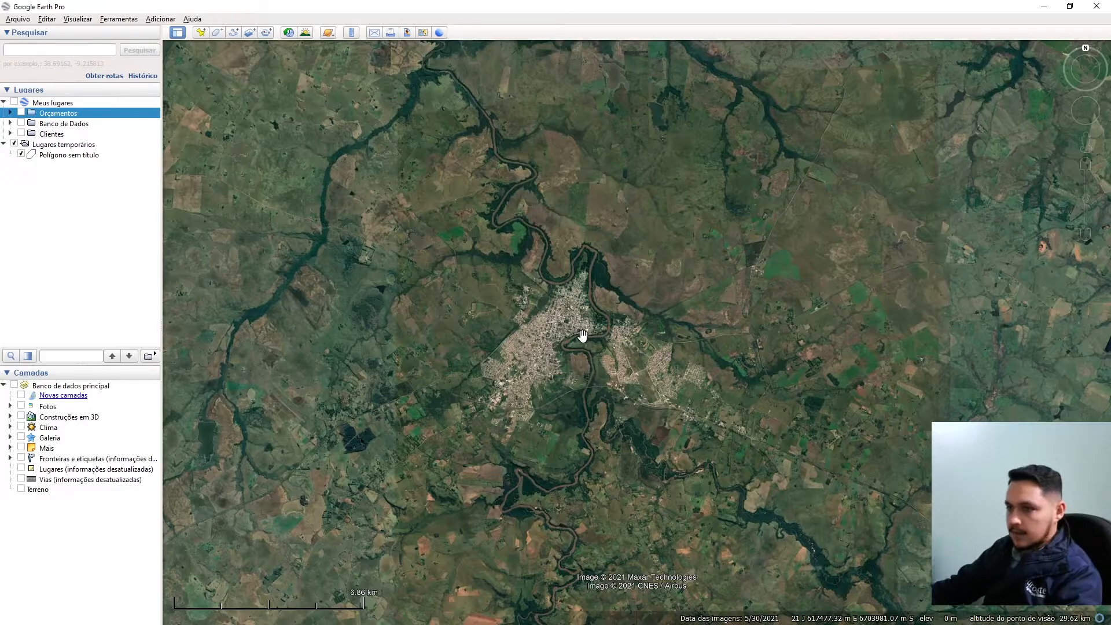
# Step: Open the Régua tool in line mode and move its window clear of the town
pyautogui.click(81, 19)
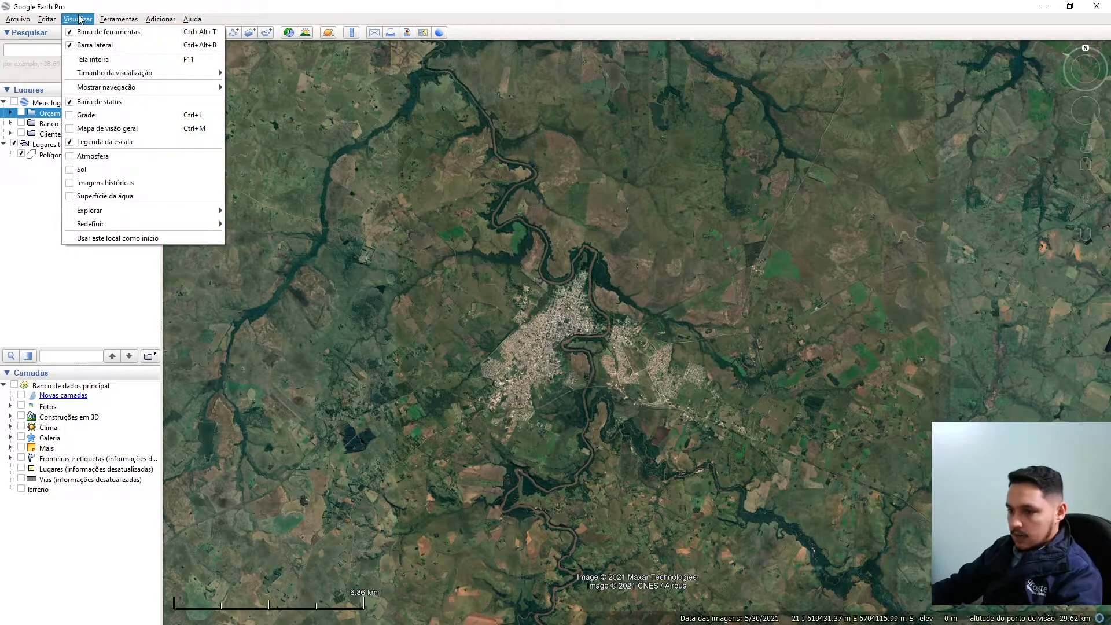
pyautogui.click(108, 17)
pyautogui.click(112, 19)
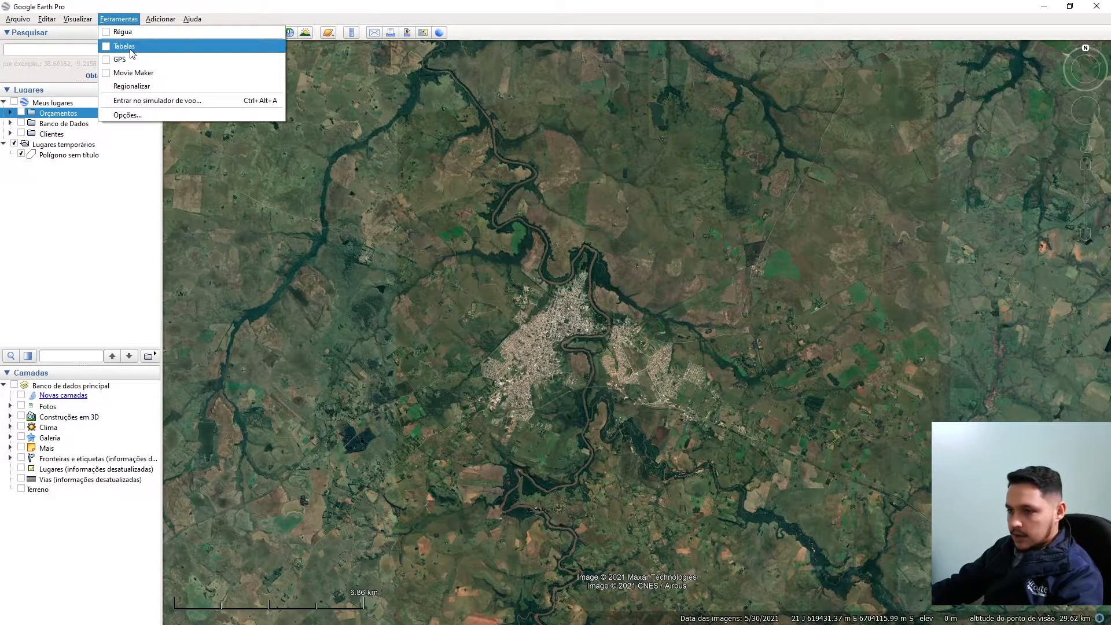
pyautogui.click(362, 22)
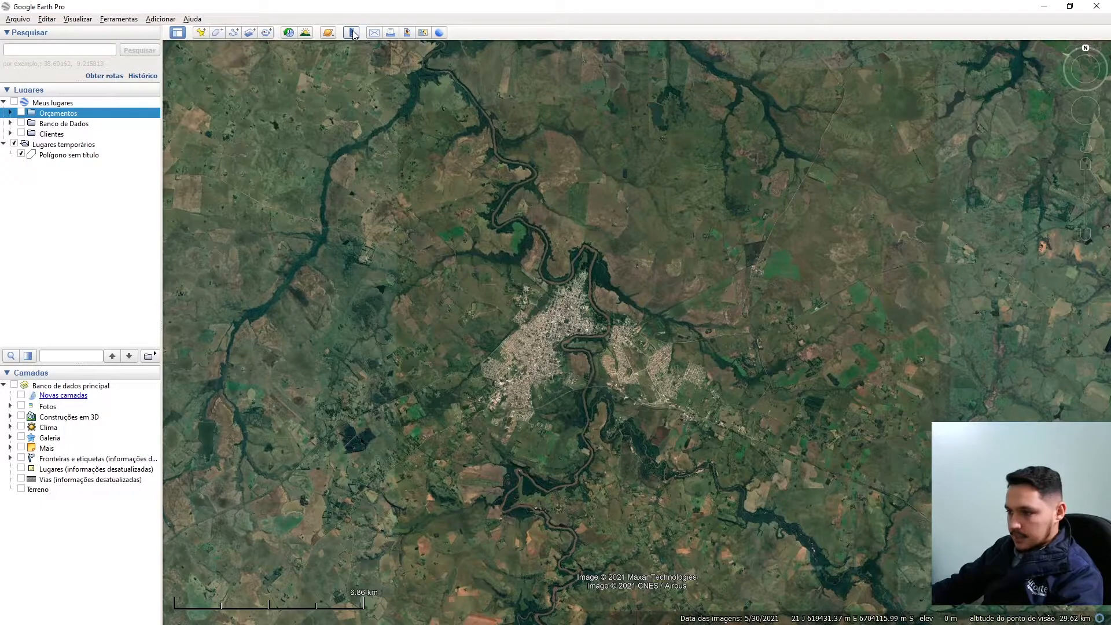
pyautogui.click(119, 19)
pyautogui.click(116, 30)
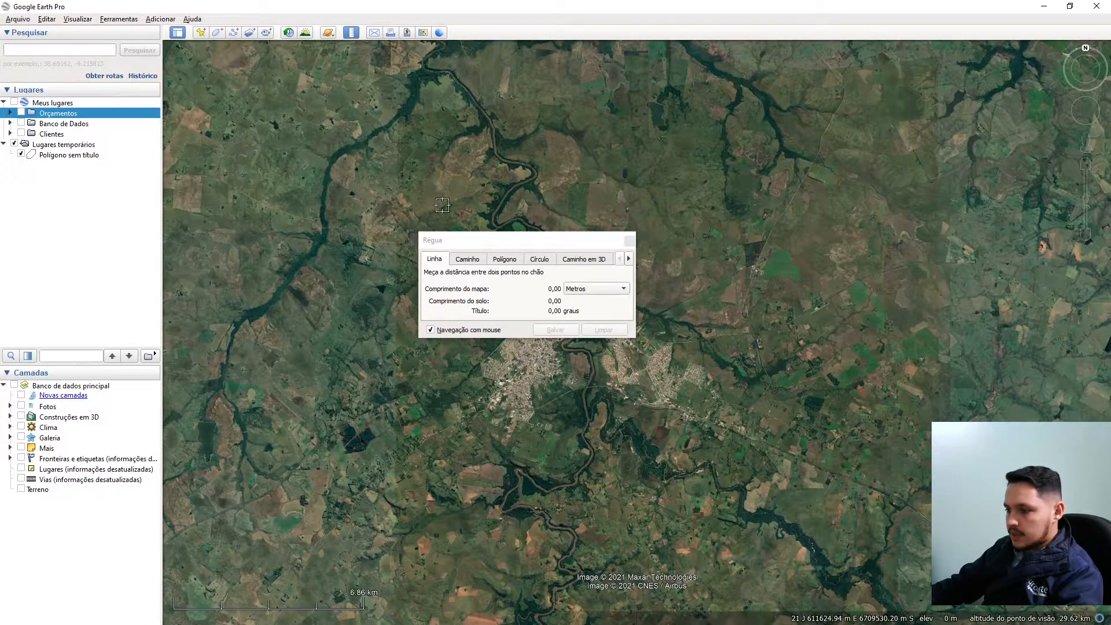
pyautogui.moveTo(477, 242); pyautogui.dragTo(280, 100)
pyautogui.click(269, 112)
pyautogui.click(238, 111)
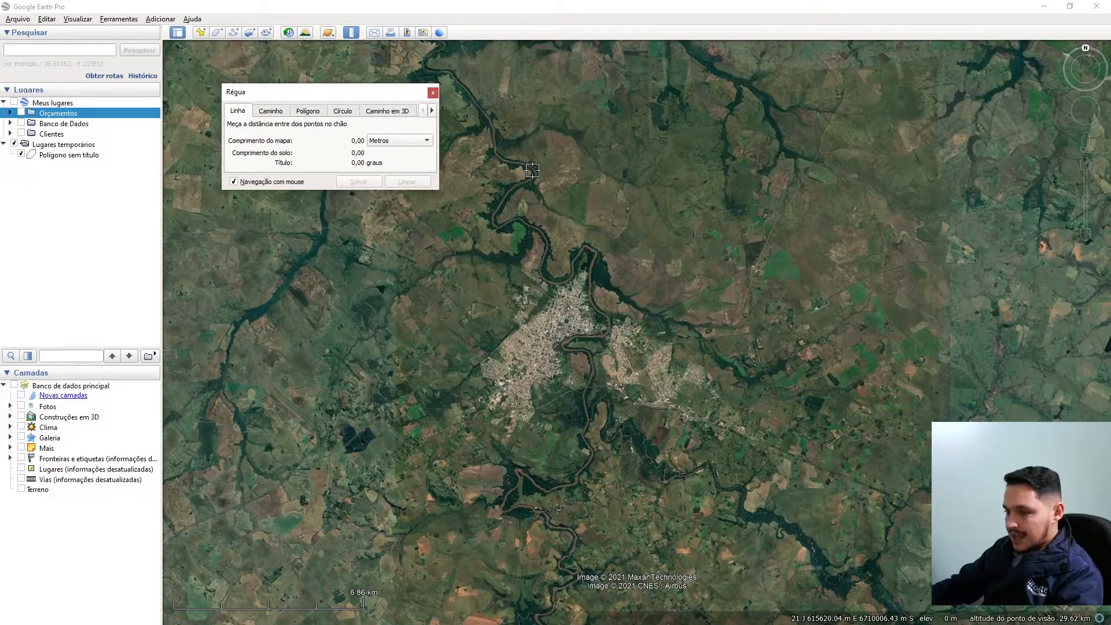
# Step: Measure straight-line distances between points in the fields north of the town, and clear the line measurement
pyautogui.click(587, 102)
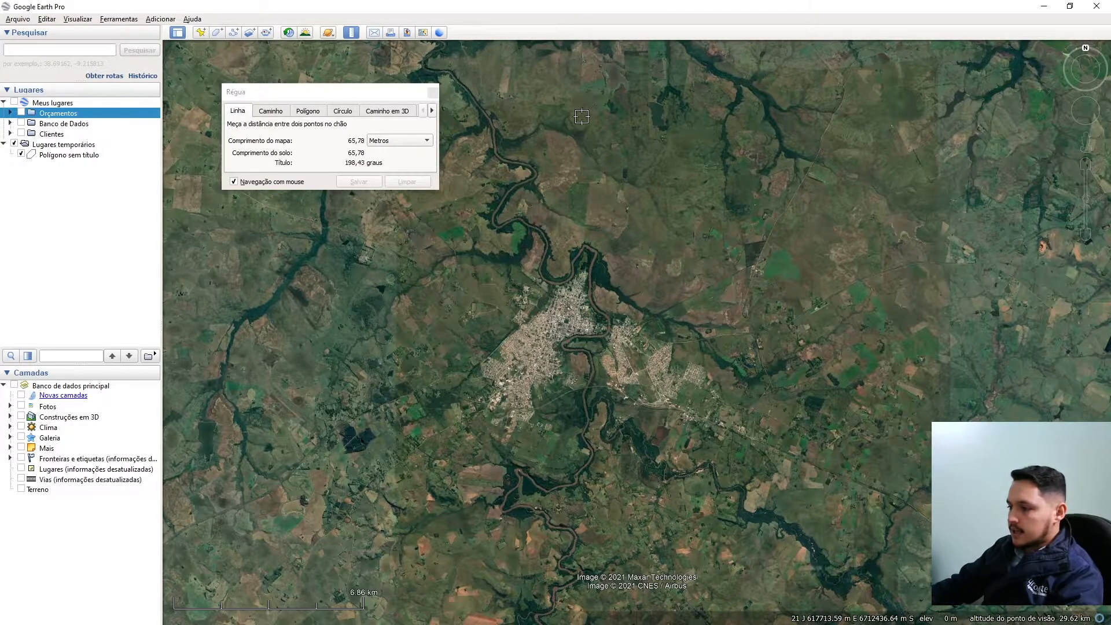
pyautogui.click(584, 221)
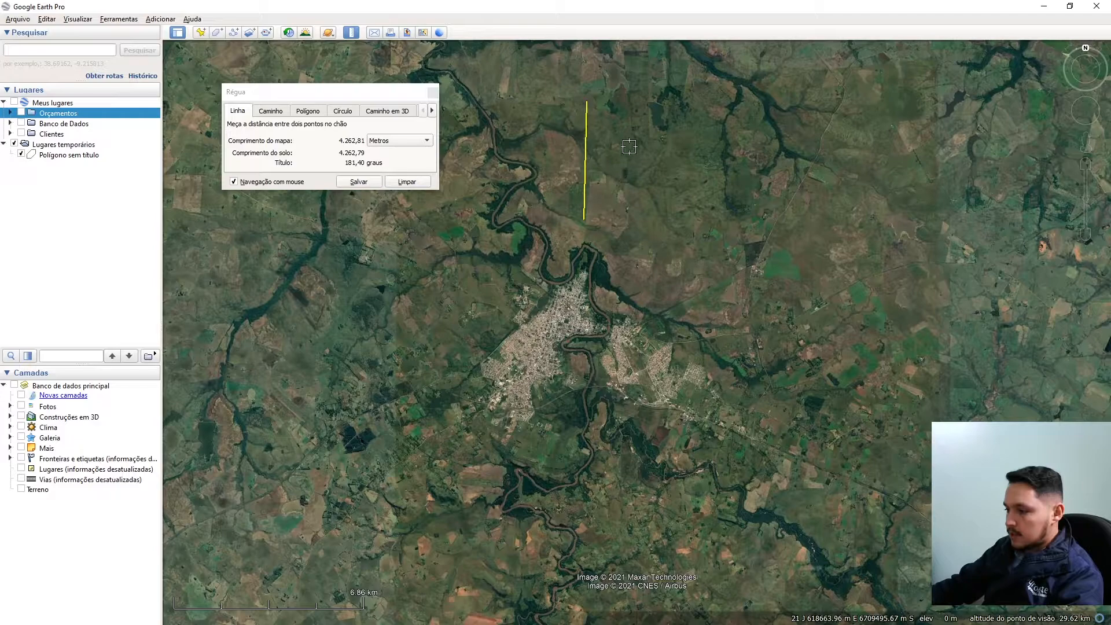
pyautogui.click(584, 221)
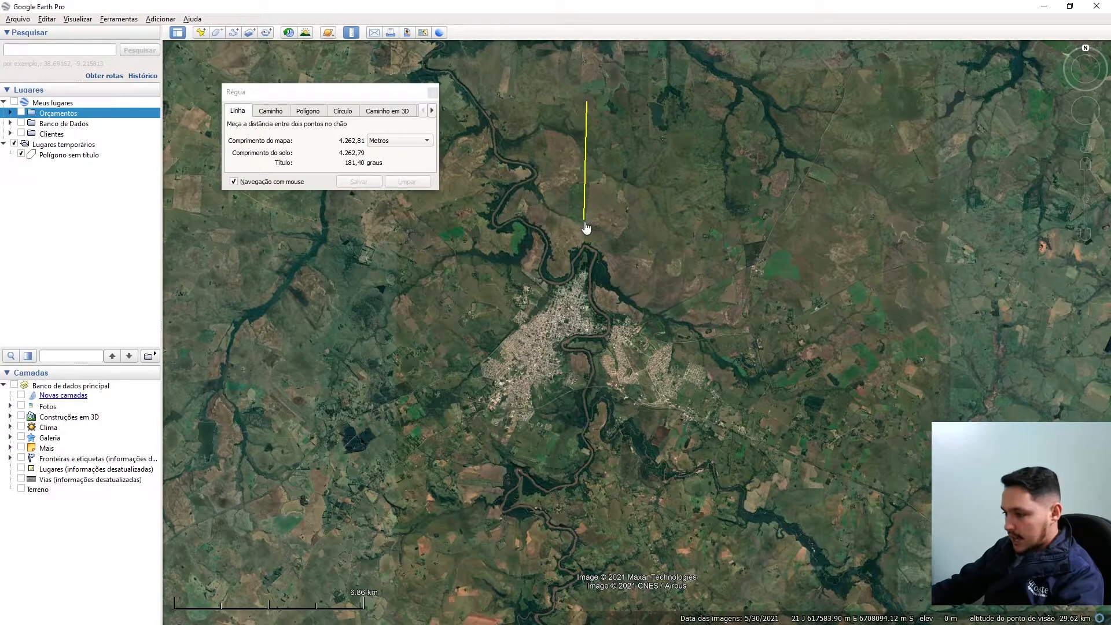
pyautogui.click(585, 224)
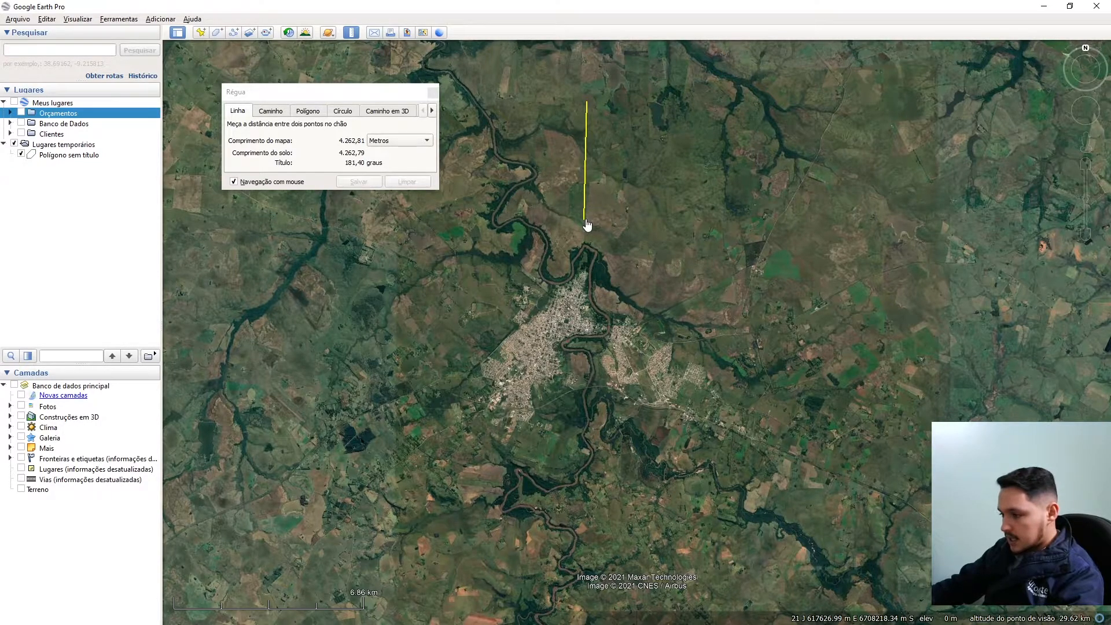
pyautogui.click(610, 178)
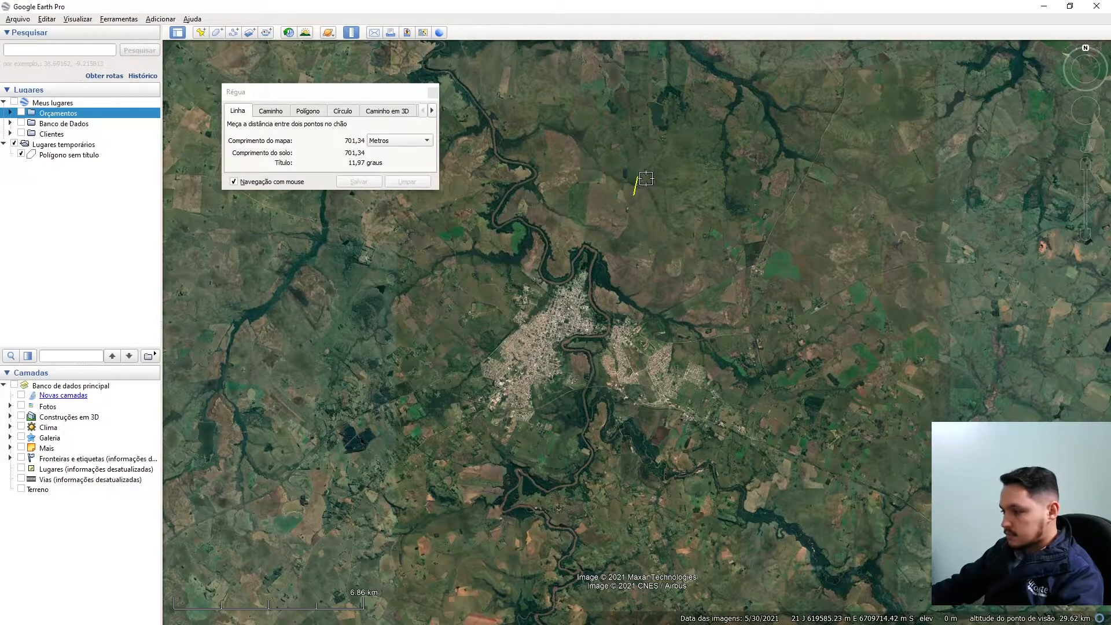
pyautogui.click(655, 198)
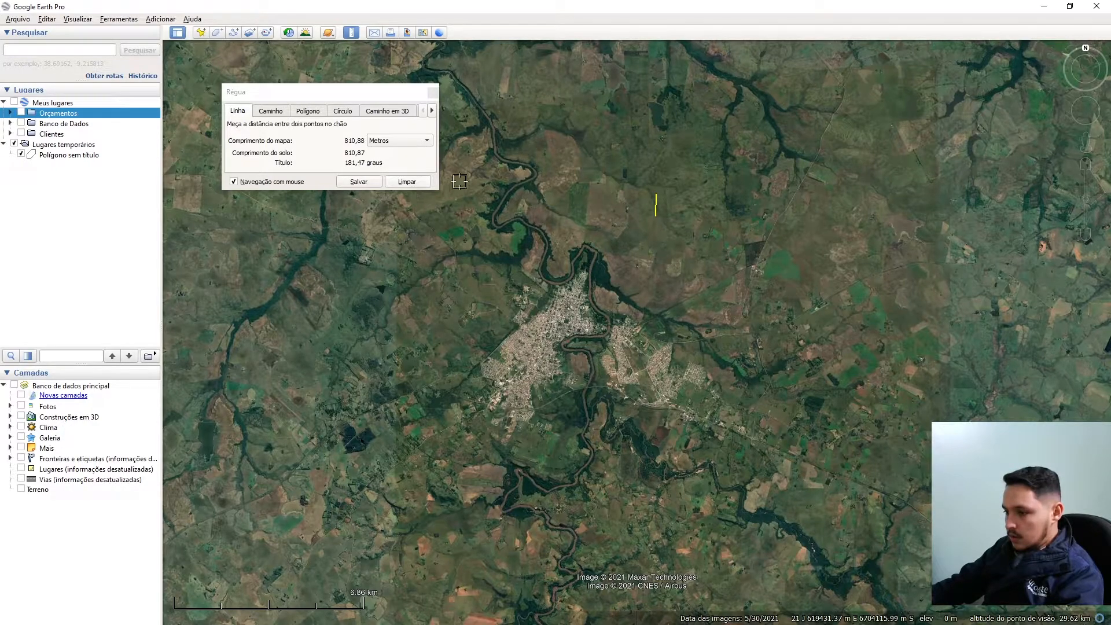
pyautogui.click(407, 181)
# Step: Measure a multi-point path along the road northeast of the town, and review the length units available for it
pyautogui.click(276, 113)
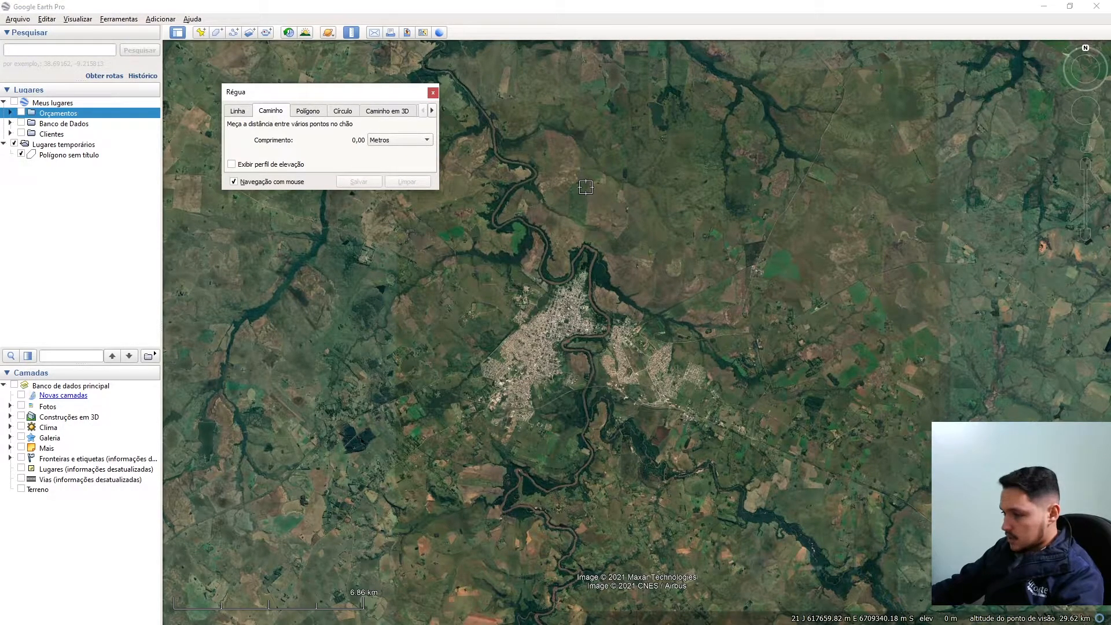
pyautogui.scroll(3, 805, 120)
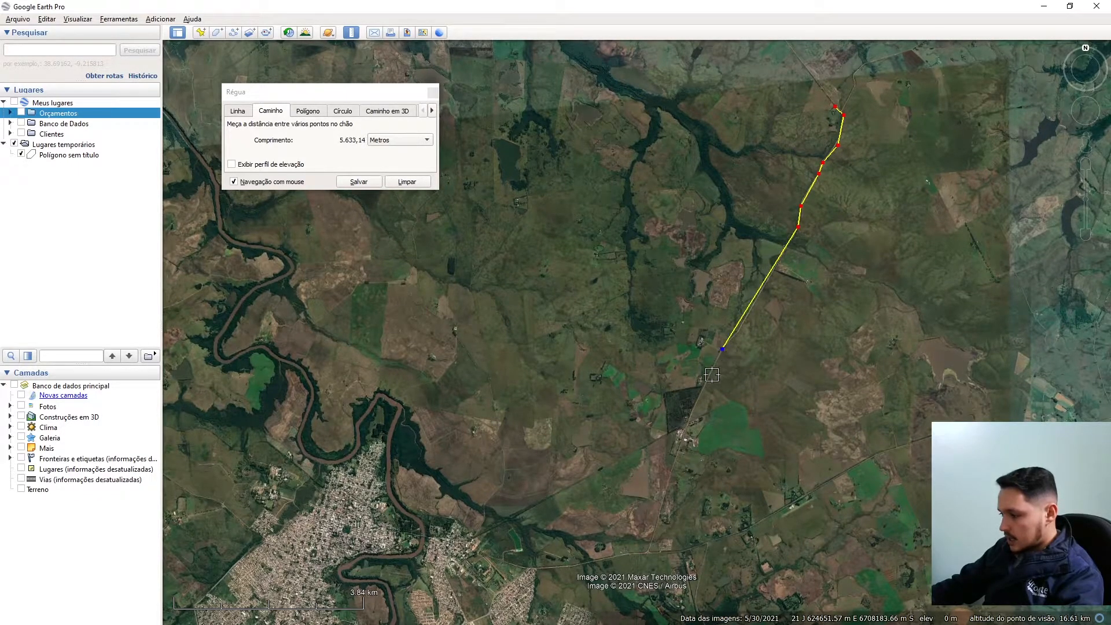
pyautogui.click(689, 425)
pyautogui.click(651, 544)
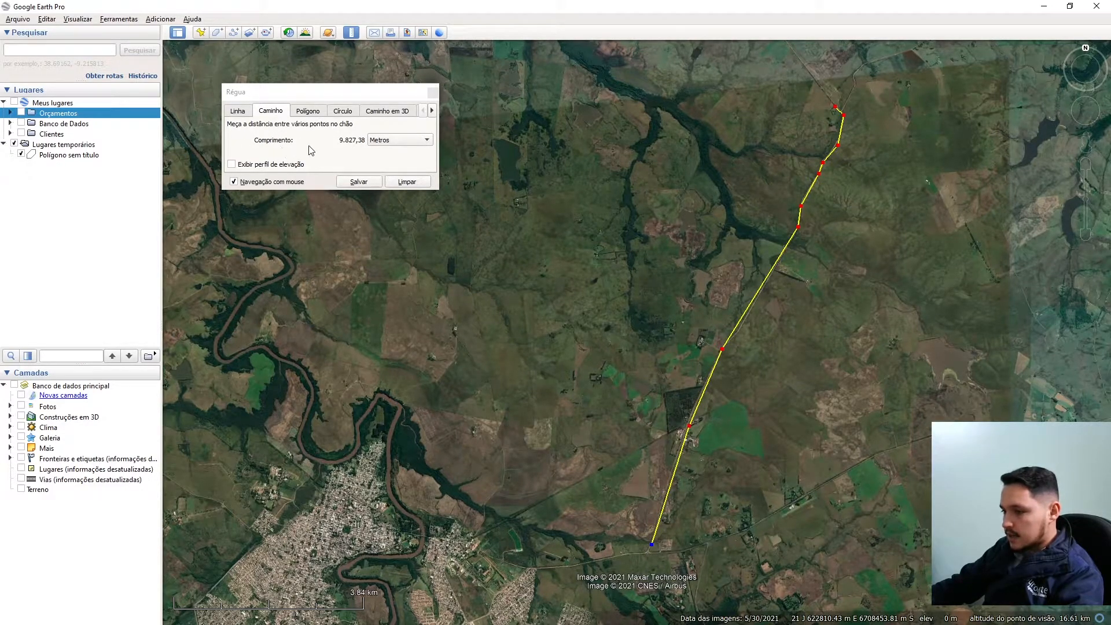
pyautogui.click(380, 147)
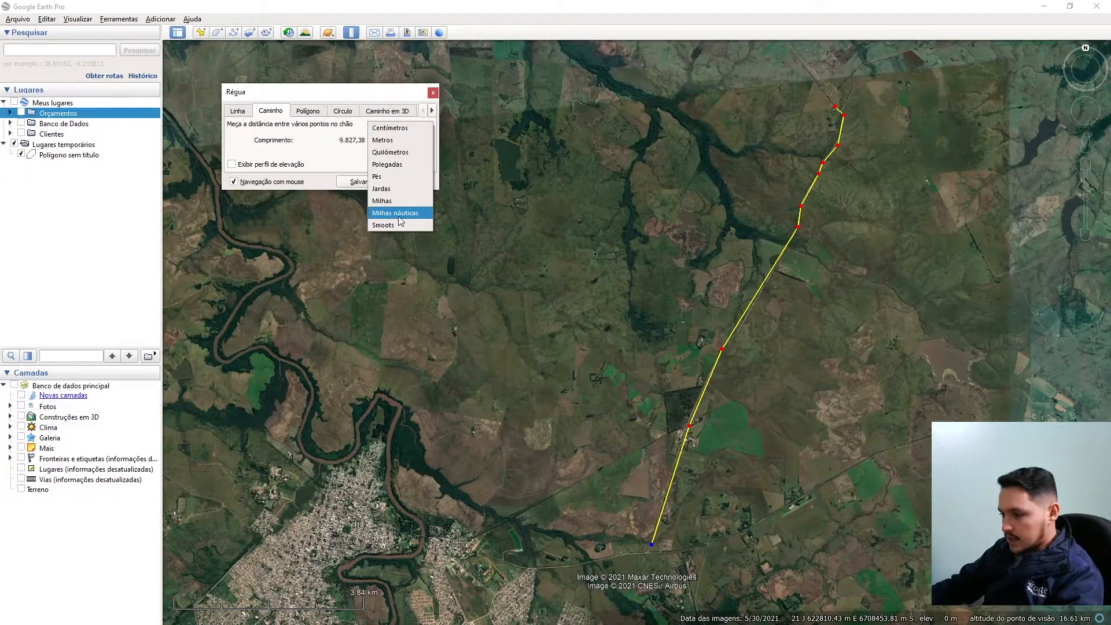
pyautogui.click(326, 153)
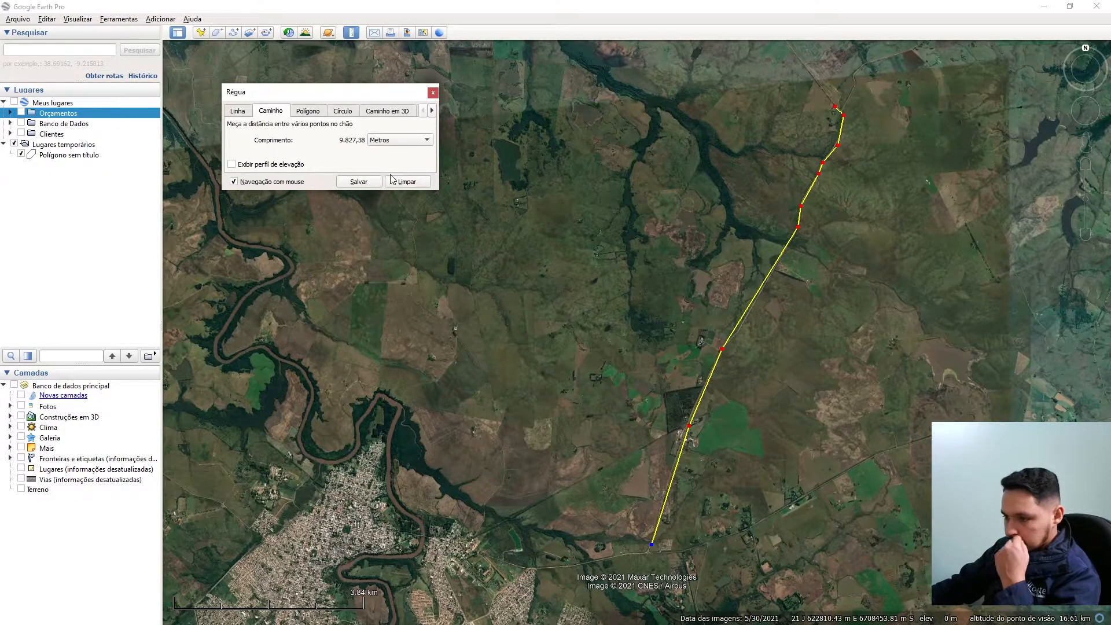
# Step: Measure a polygon around the fields between the streams, just west of the measured road path
pyautogui.click(308, 111)
pyautogui.click(650, 159)
pyautogui.click(748, 197)
pyautogui.click(664, 271)
pyautogui.click(634, 255)
pyautogui.click(625, 232)
pyautogui.click(622, 201)
pyautogui.click(628, 174)
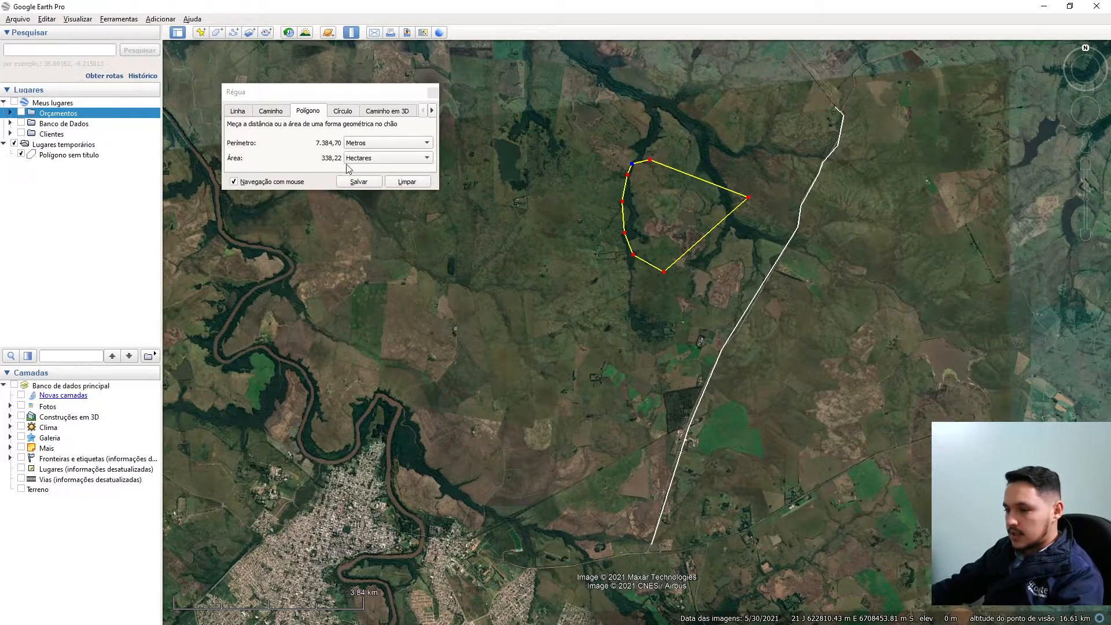
# Step: Review the unit options available for the polygon's perimeter and area
pyautogui.click(362, 143)
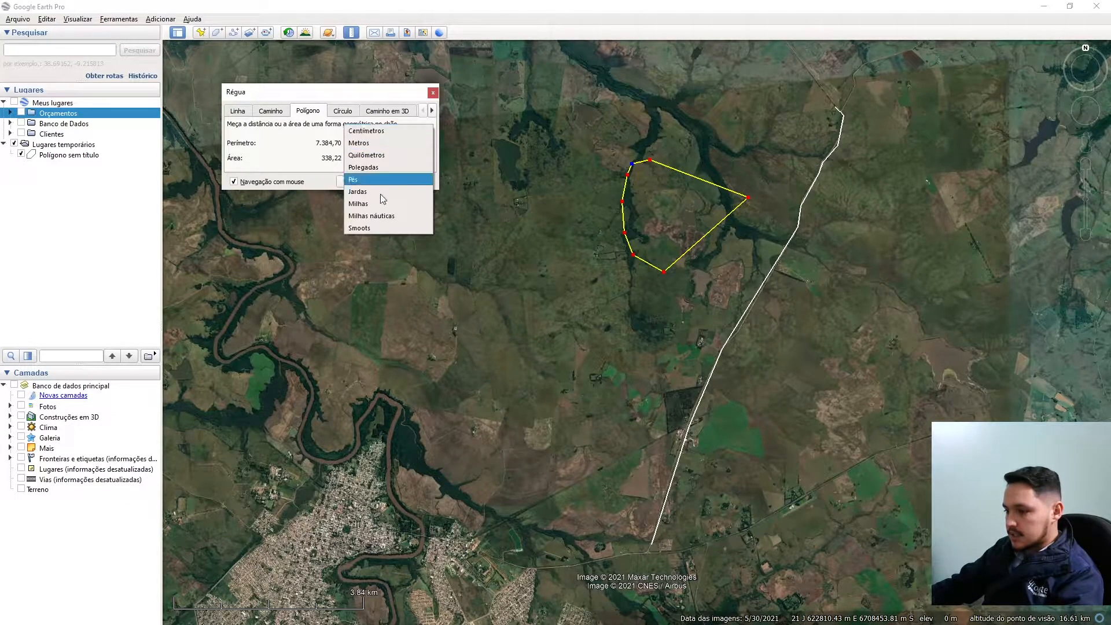
pyautogui.click(301, 158)
pyautogui.click(380, 159)
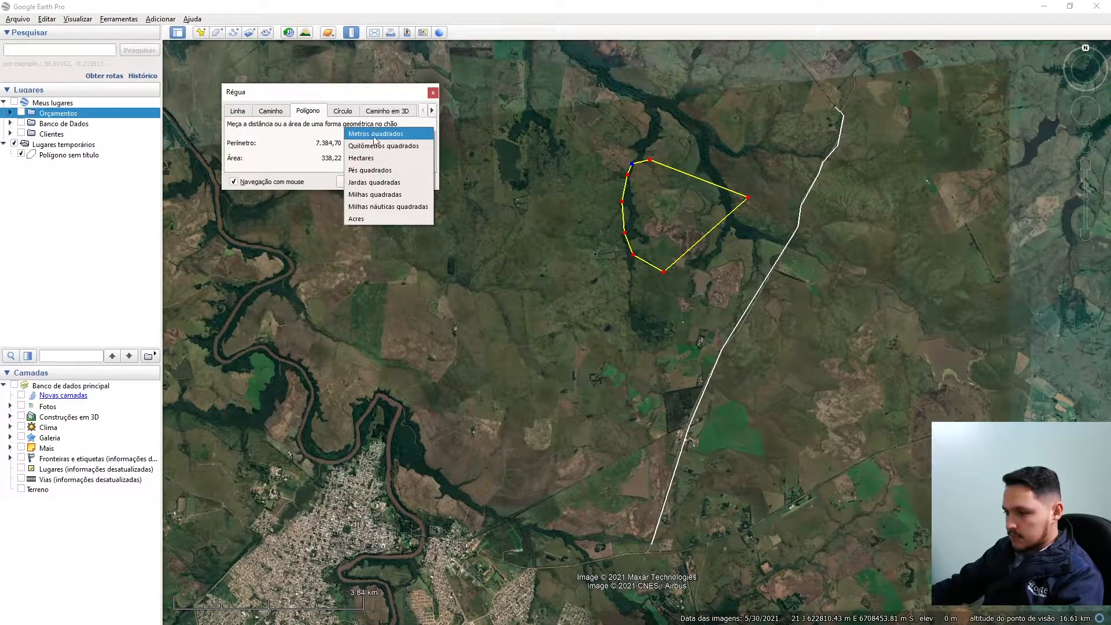
pyautogui.click(302, 161)
# Step: Switch the ruler to circle measurement and clear the drawn path and polygon from the map
pyautogui.click(341, 113)
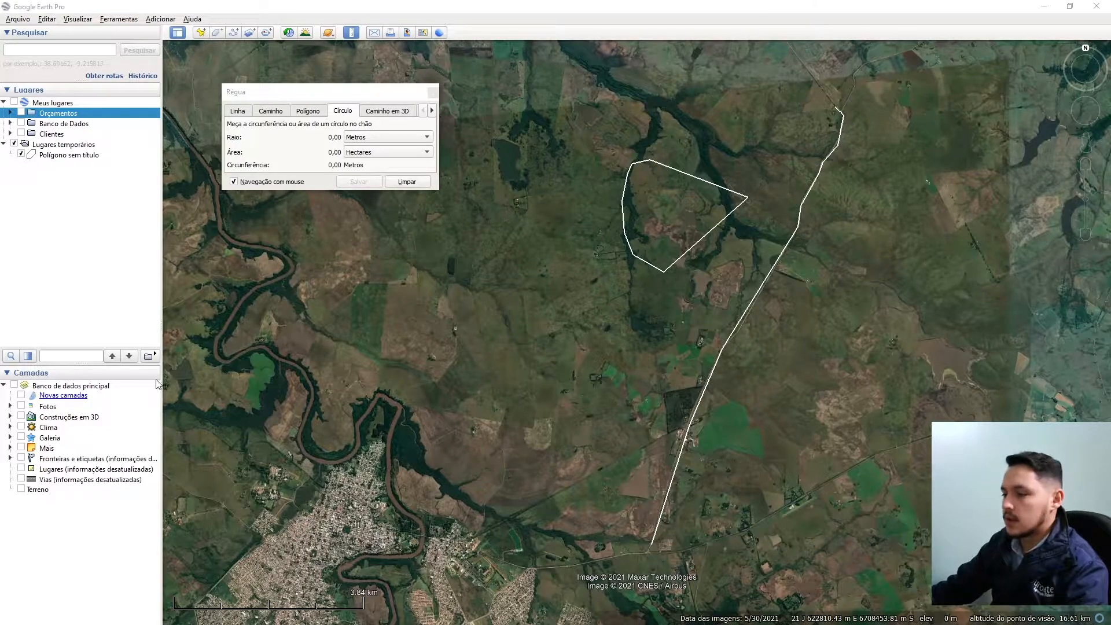
pyautogui.click(307, 112)
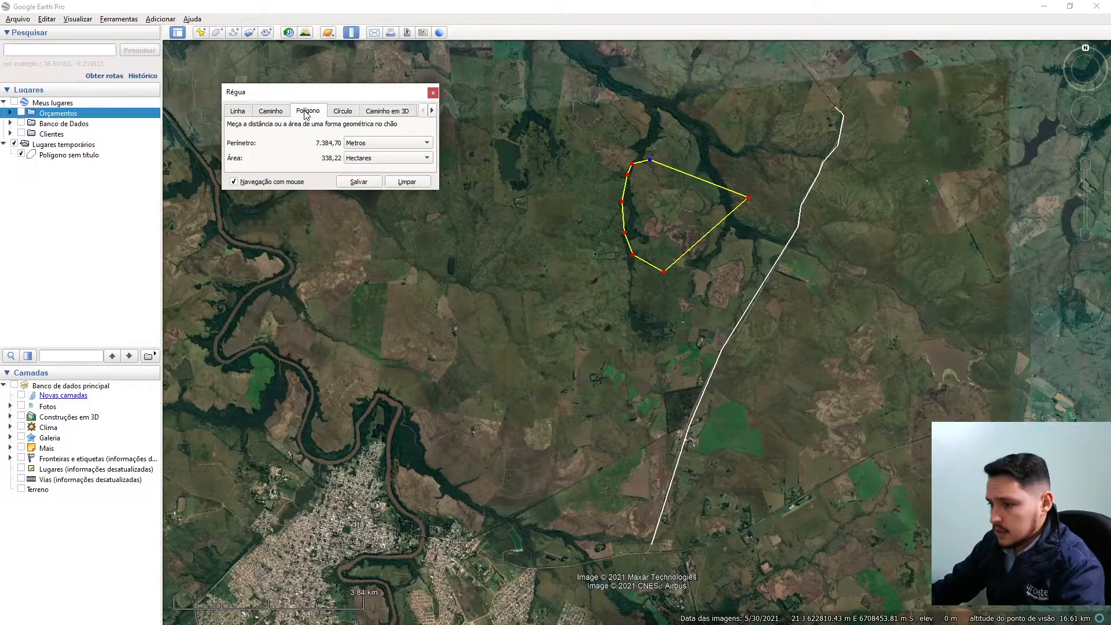
pyautogui.click(339, 111)
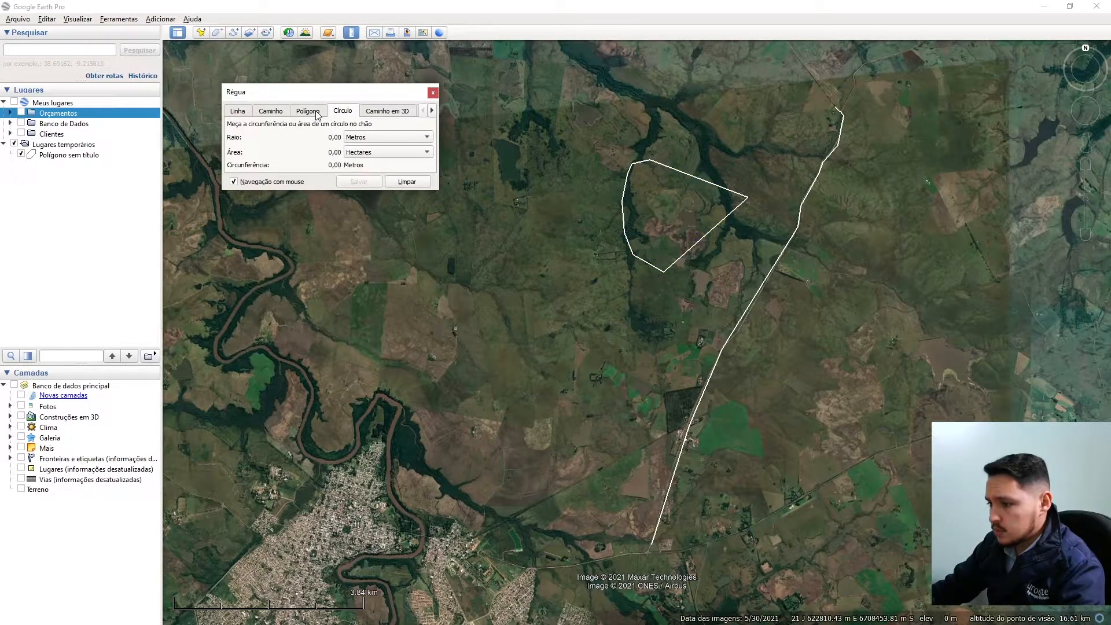
pyautogui.click(405, 182)
pyautogui.scroll(-3, 747, 308)
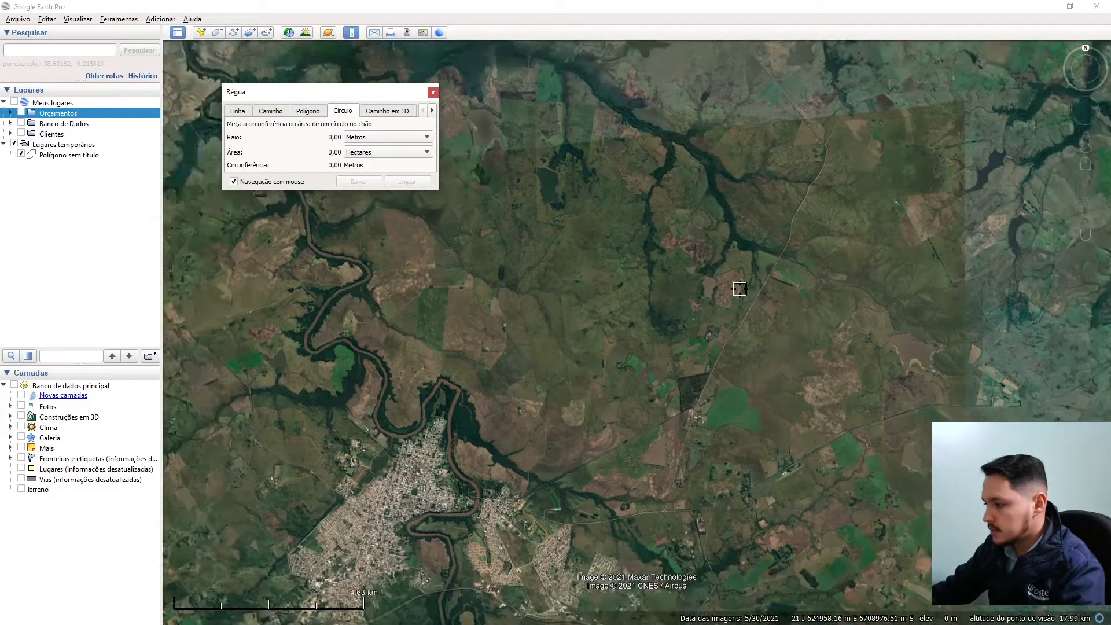
# Step: Locate the circular pivot-irrigated field beside the small dark reservoir, northwest of the town, and frame it closely
pyautogui.scroll(-4, 740, 364)
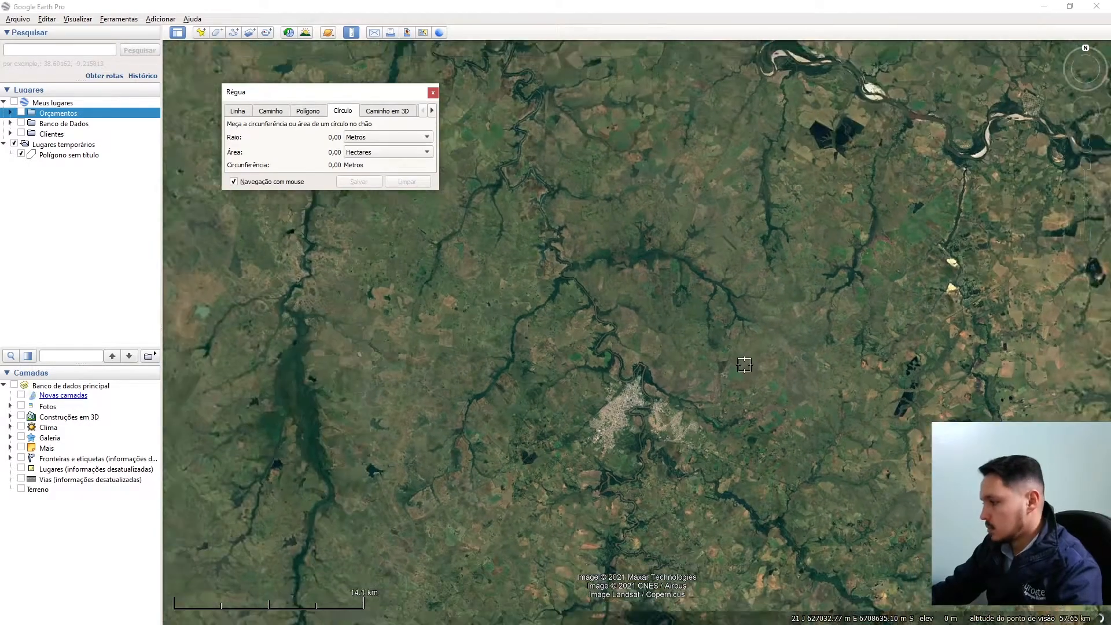
pyautogui.scroll(-2, 684, 440)
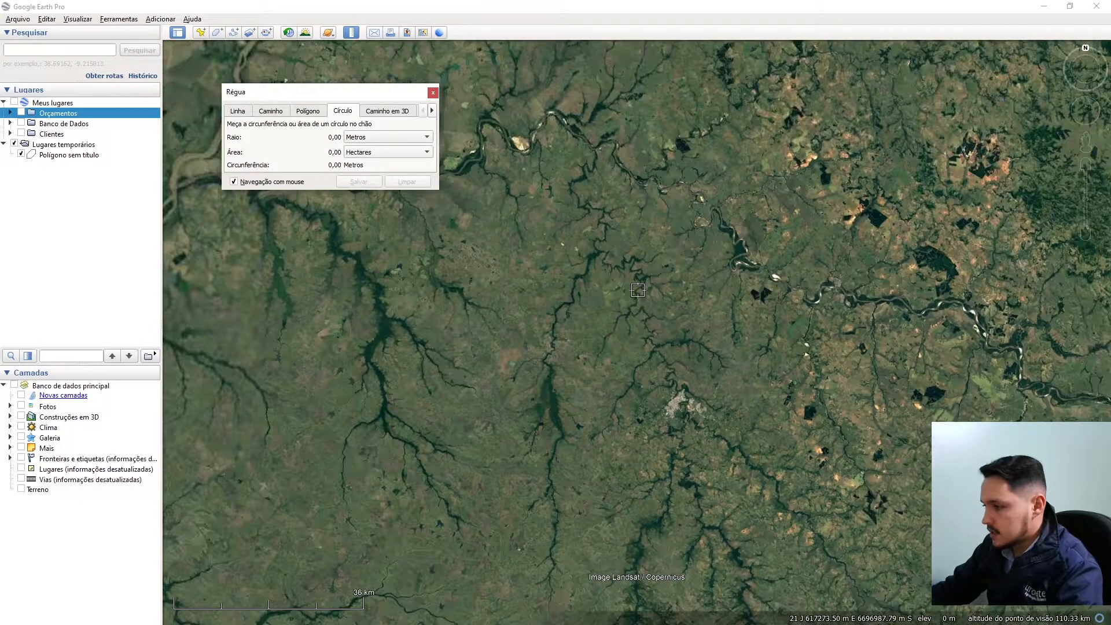
pyautogui.scroll(3, 573, 182)
pyautogui.scroll(5, 766, 252)
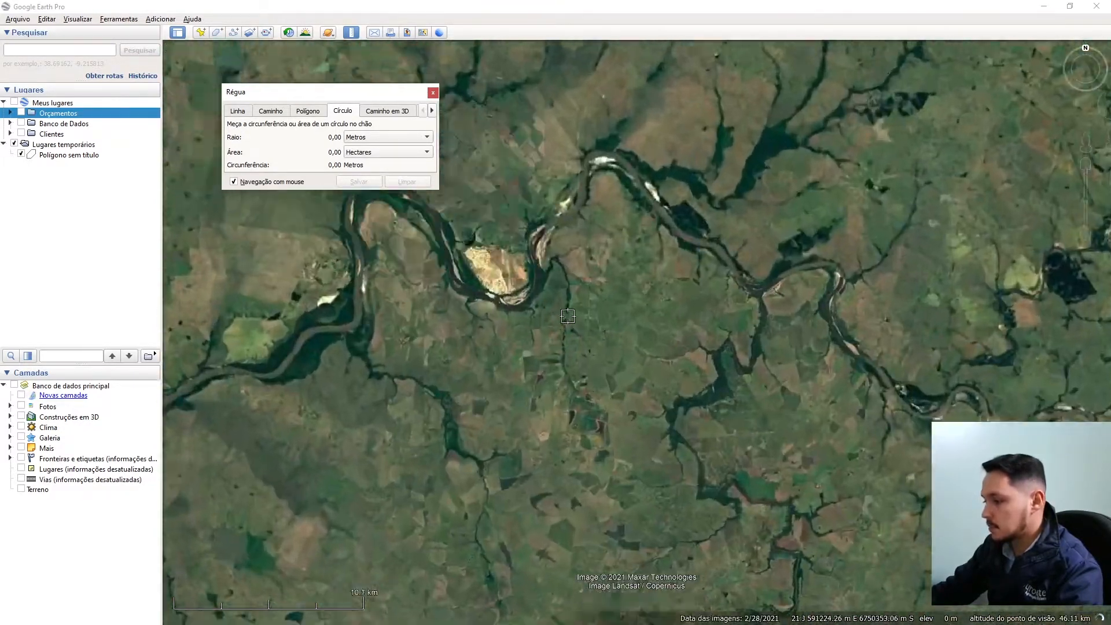
pyautogui.scroll(5, 767, 251)
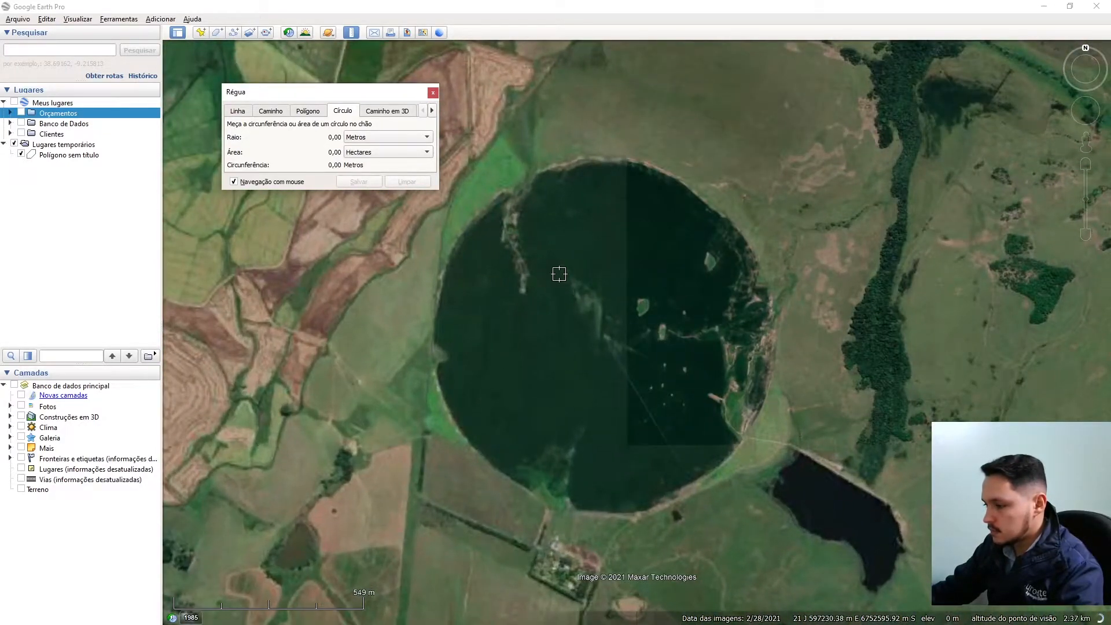
pyautogui.scroll(2, 478, 206)
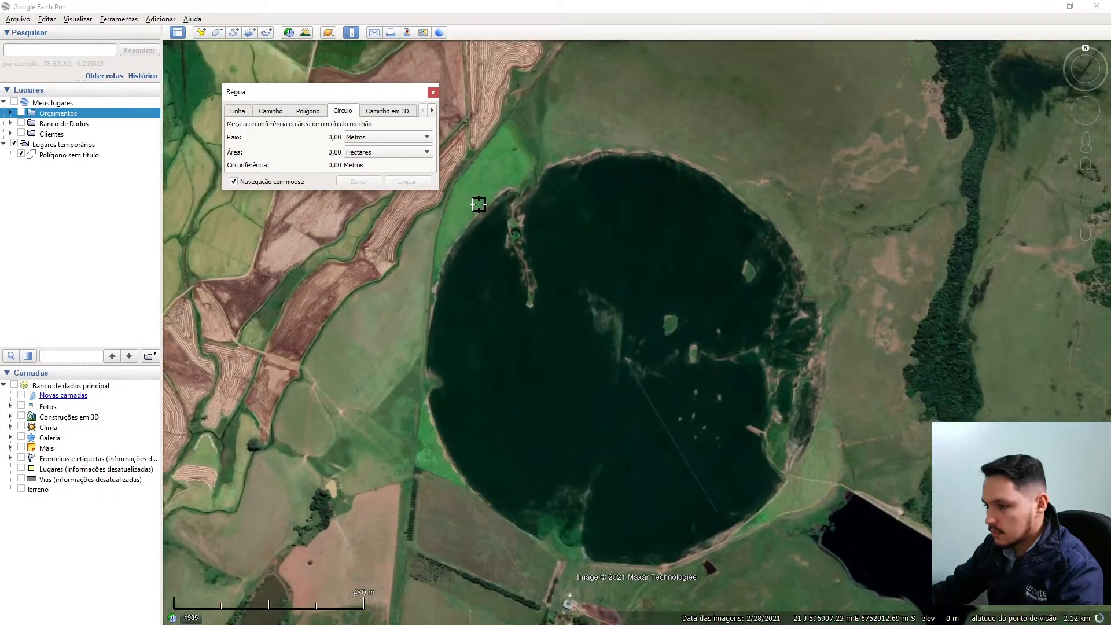
# Step: Try to trace the circular field's northern edge with a multi-point polygon measurement, and clear it
pyautogui.click(308, 112)
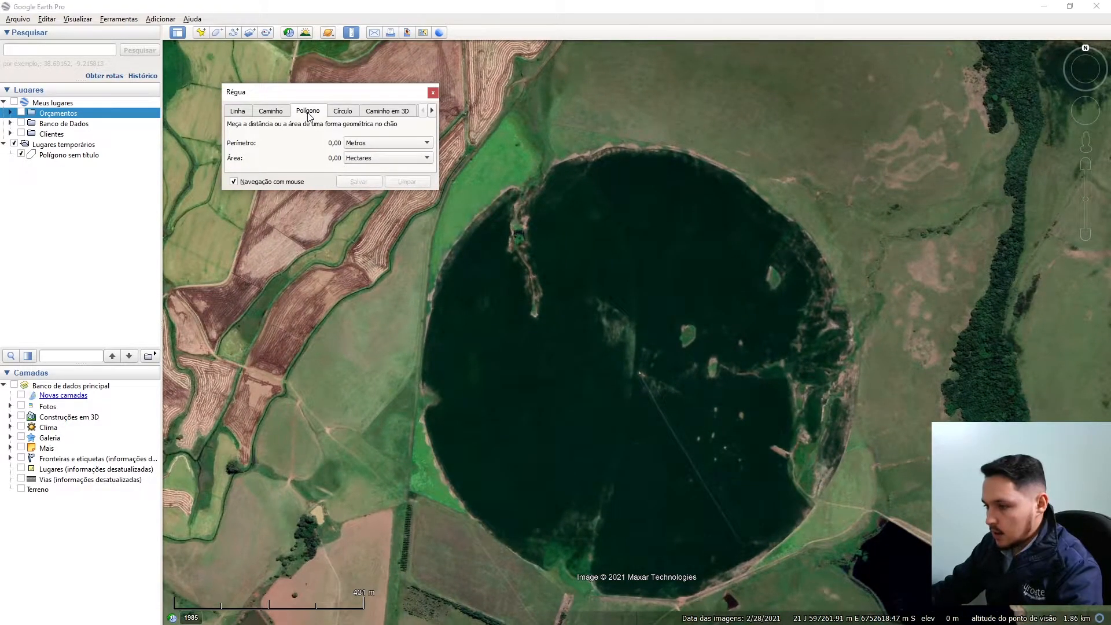
pyautogui.click(554, 165)
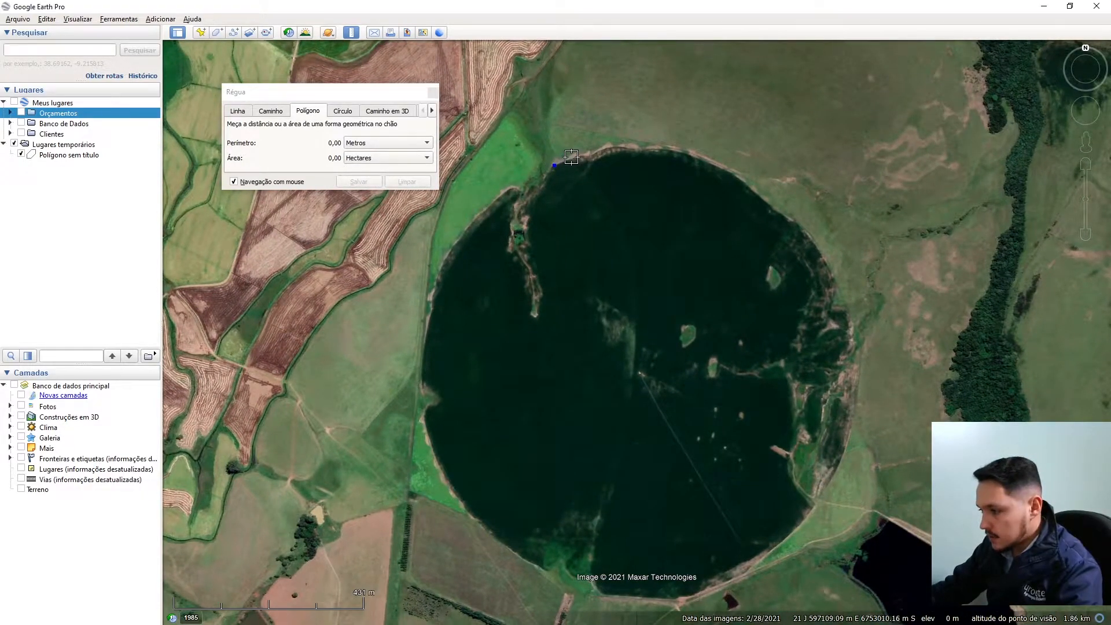
pyautogui.click(606, 149)
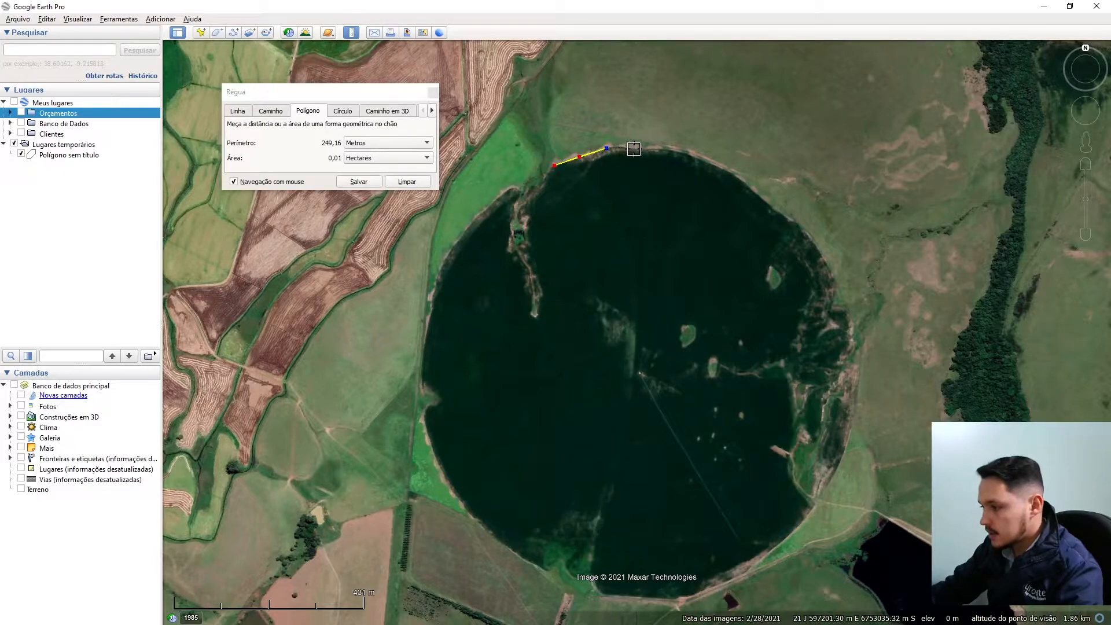
pyautogui.click(666, 149)
pyautogui.click(718, 165)
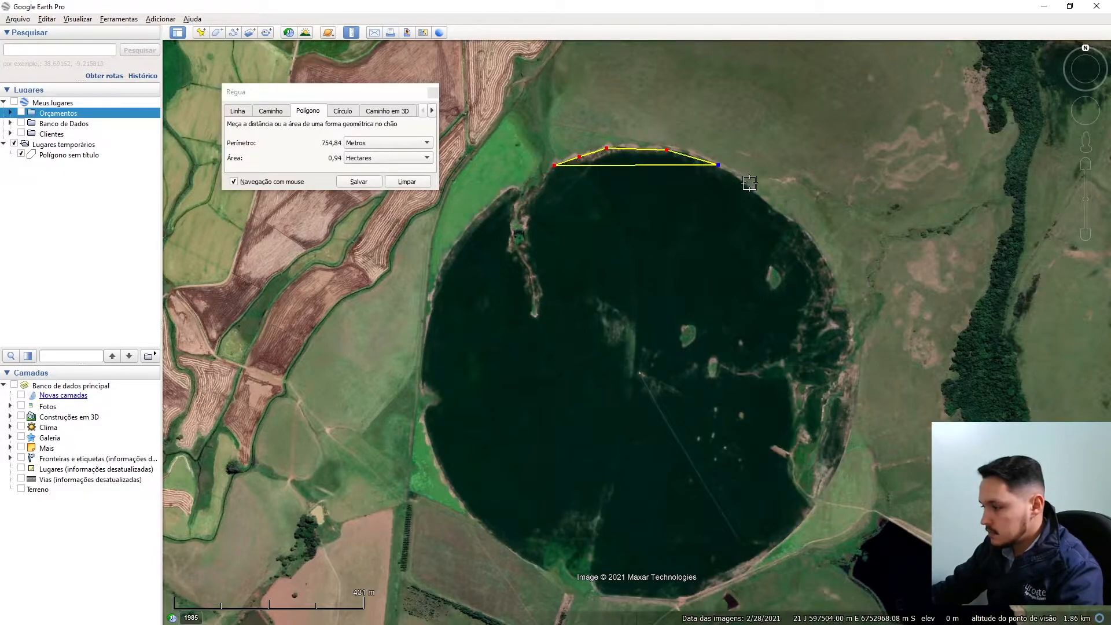
pyautogui.click(756, 187)
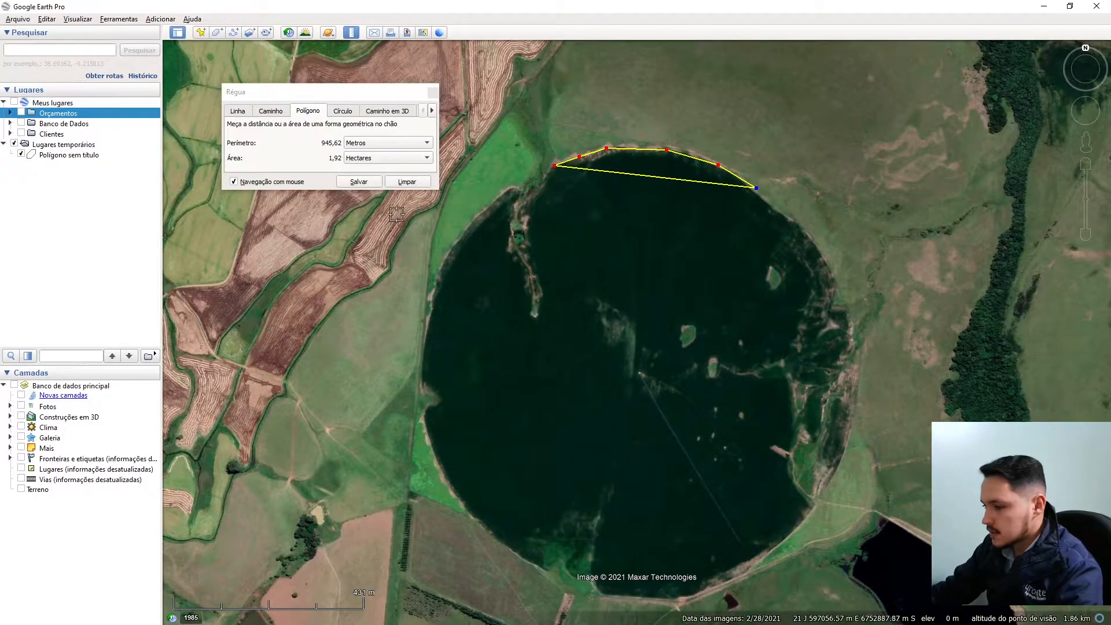
pyautogui.click(406, 181)
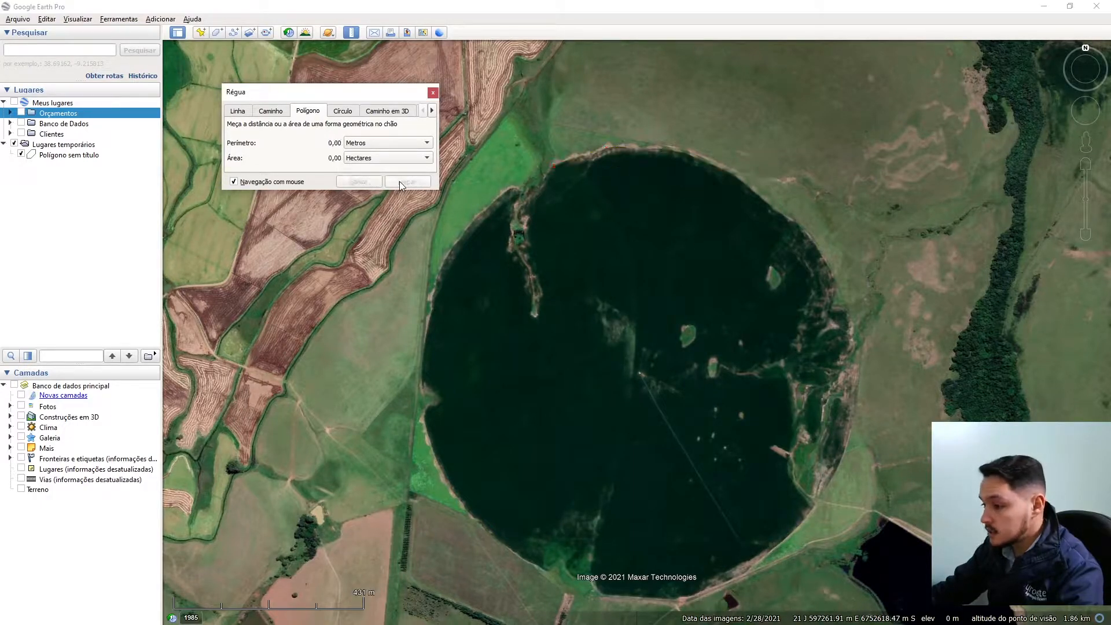
# Step: Measure the field with the ruler's circle mode, from the pivot's centre point out to the southeastern edge
pyautogui.click(345, 113)
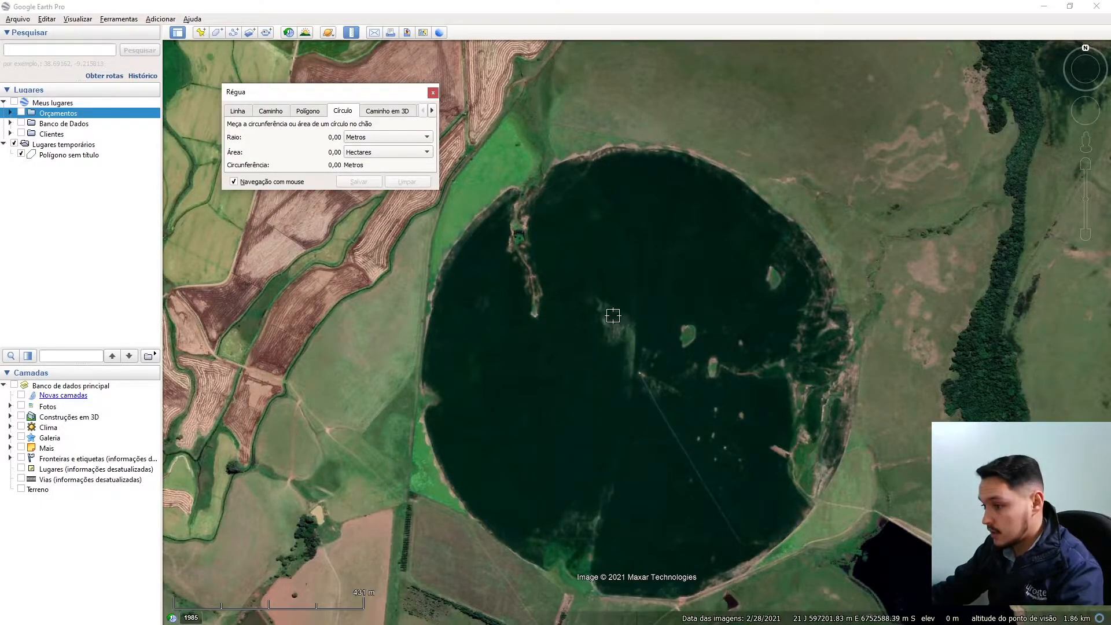
pyautogui.scroll(3, 639, 333)
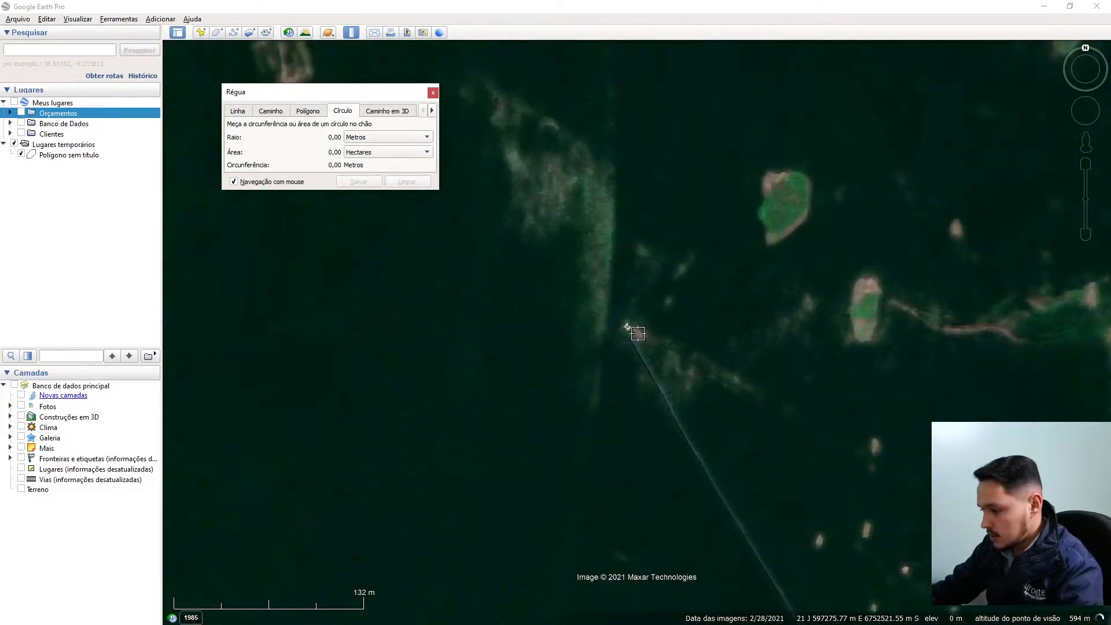
pyautogui.scroll(2, 638, 333)
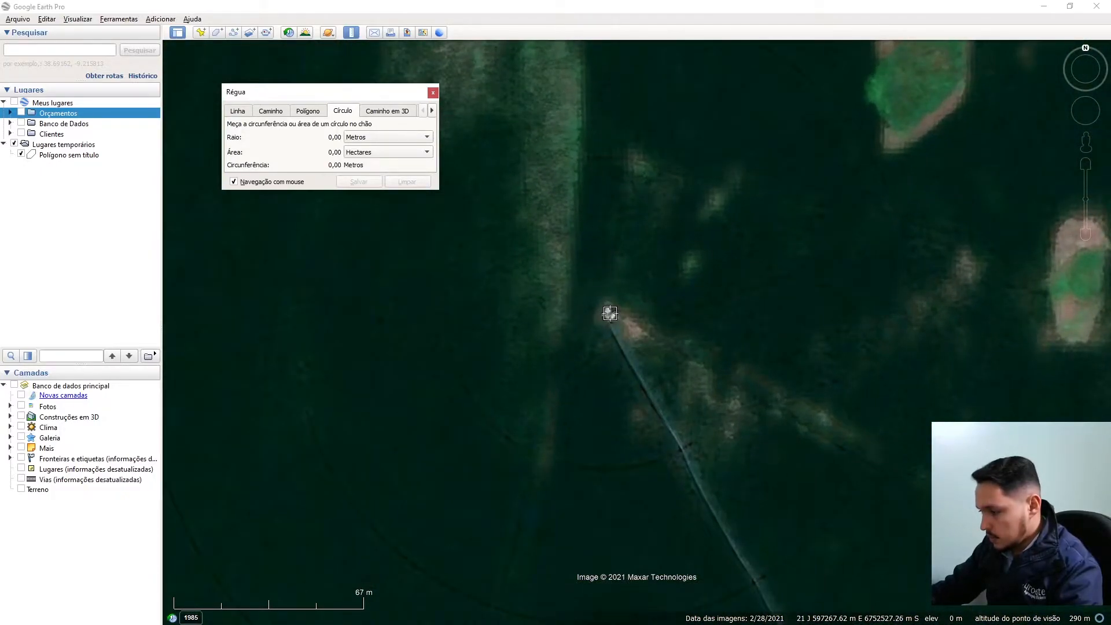
pyautogui.click(609, 314)
pyautogui.scroll(-4, 545, 120)
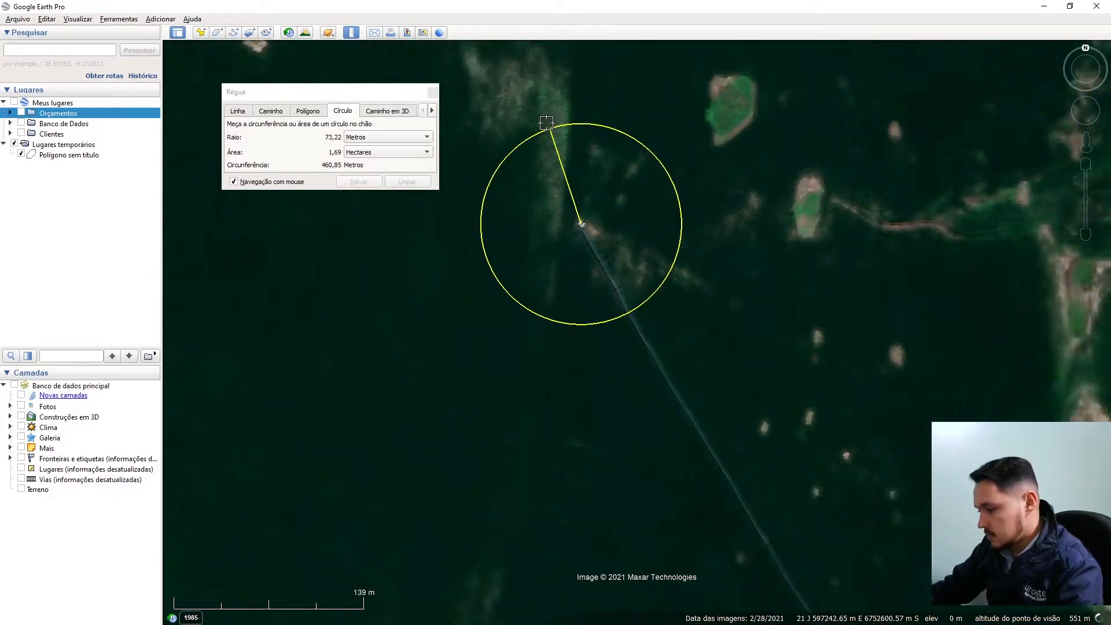
pyautogui.scroll(4, 736, 443)
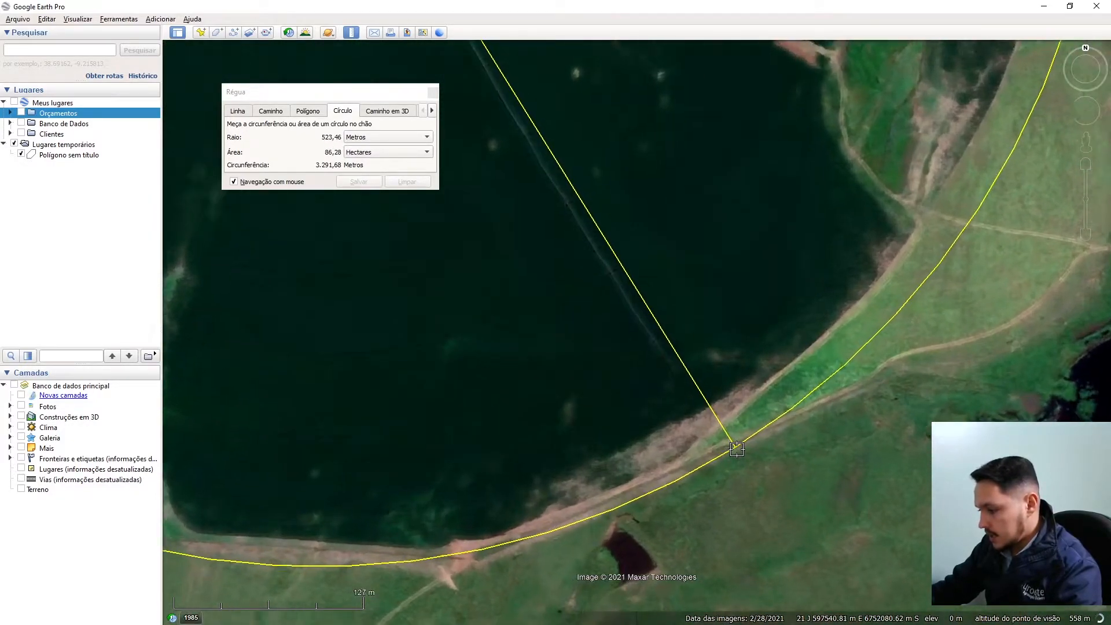
pyautogui.scroll(3, 683, 393)
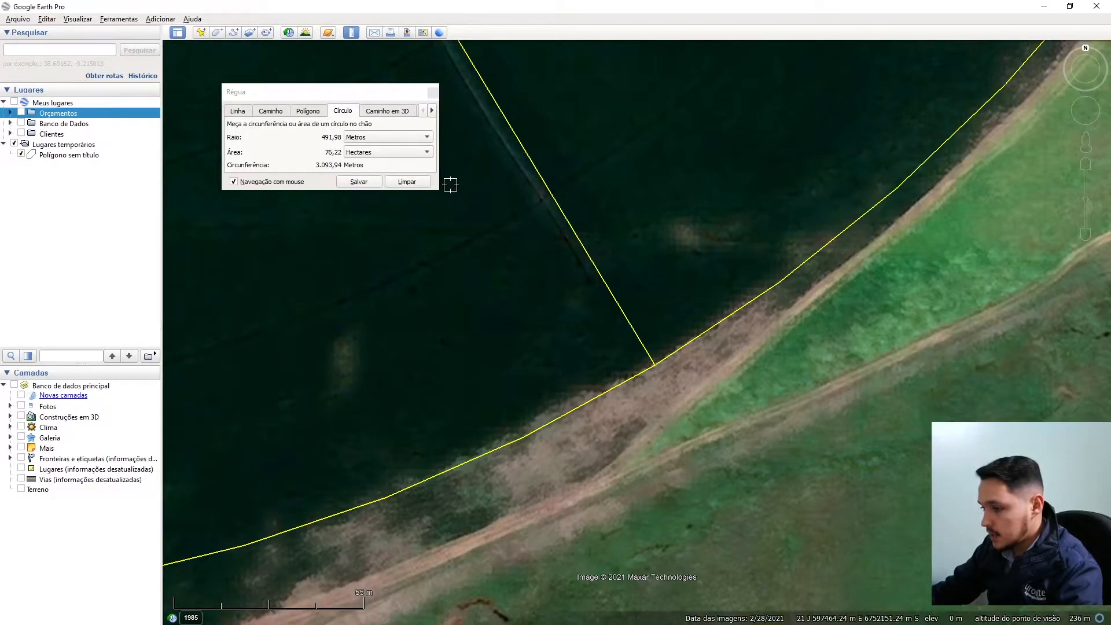
pyautogui.scroll(-5, 692, 414)
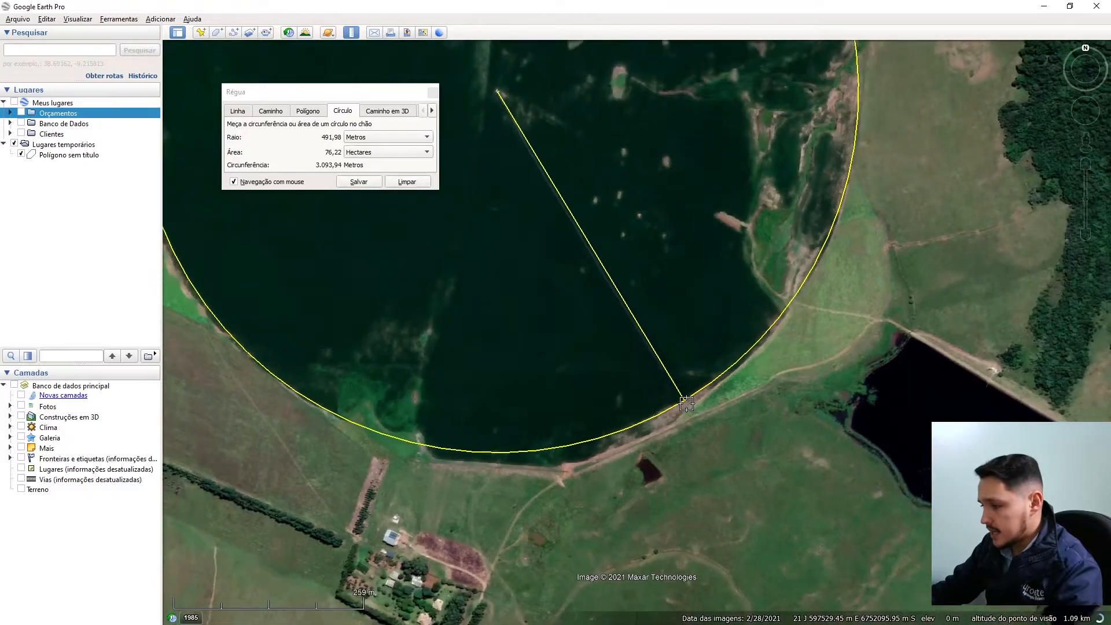
pyautogui.scroll(-4, 693, 422)
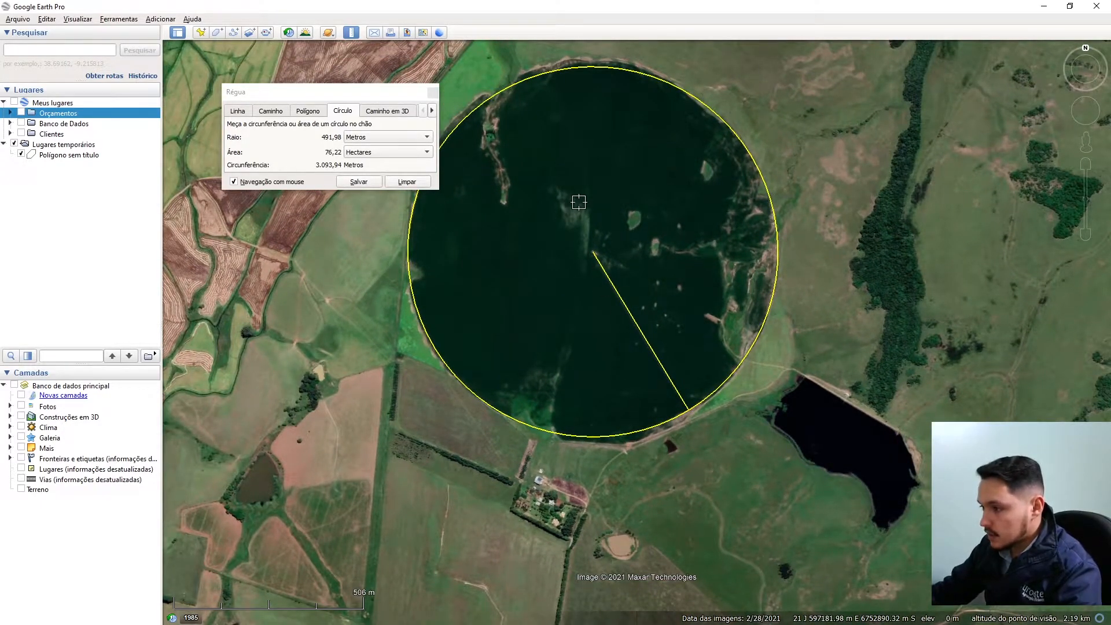
pyautogui.scroll(2, 696, 391)
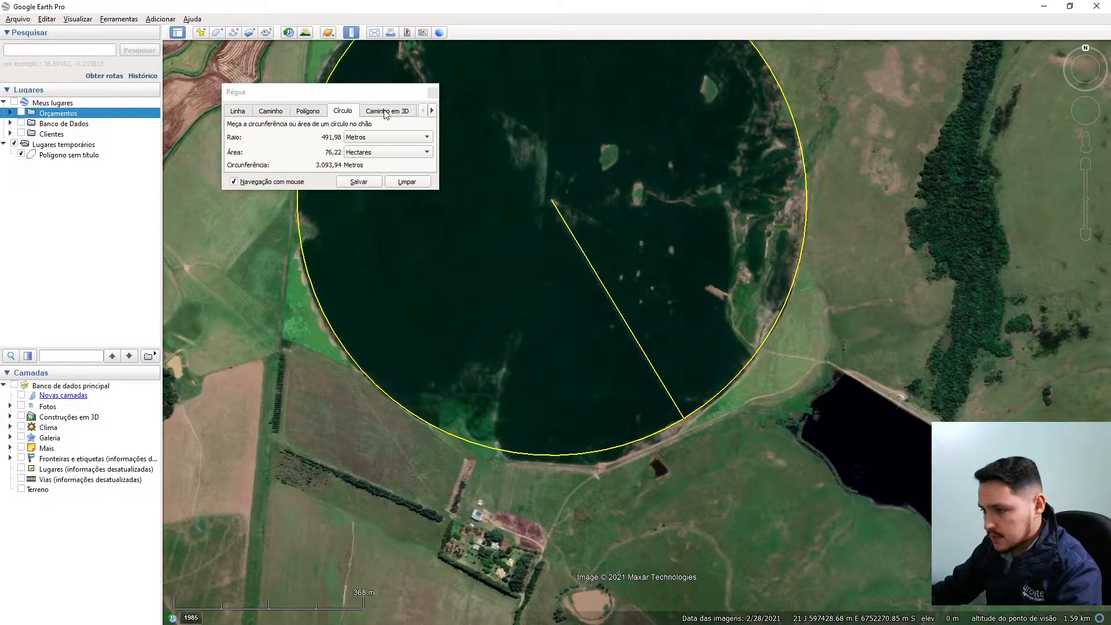
# Step: Clear the circle measurement and review the ruler's 3D path and 3D polygon modes
pyautogui.click(407, 181)
pyautogui.click(388, 110)
pyautogui.click(432, 111)
pyautogui.click(389, 111)
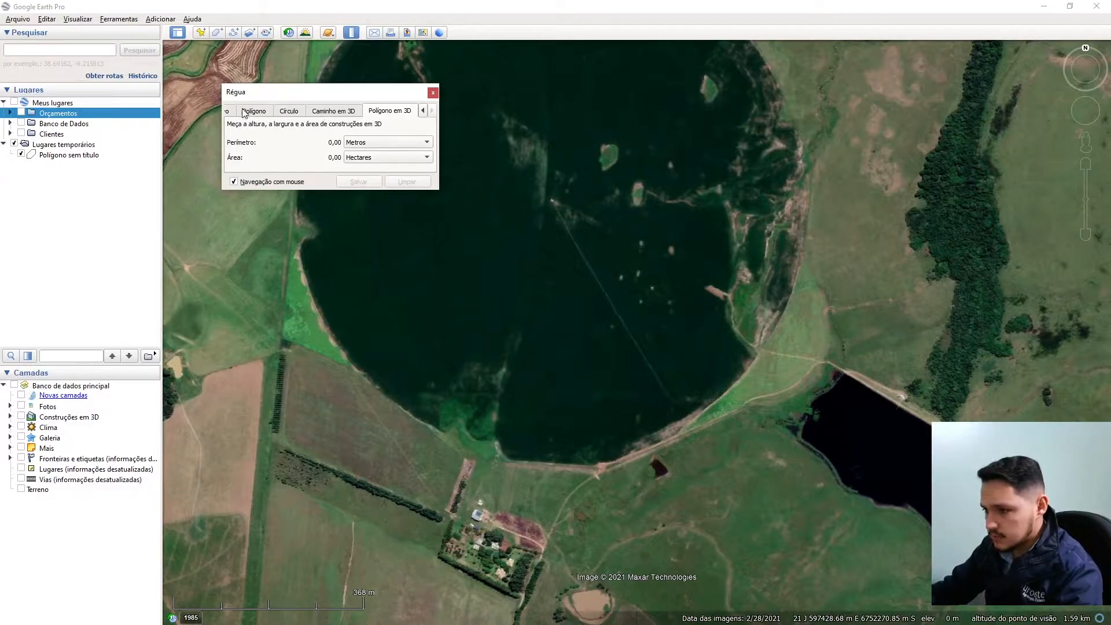
# Step: Measure a two-point path from the circular field's eastern edge across the wooded strip to the dirt track east of it
pyautogui.click(288, 111)
pyautogui.click(254, 111)
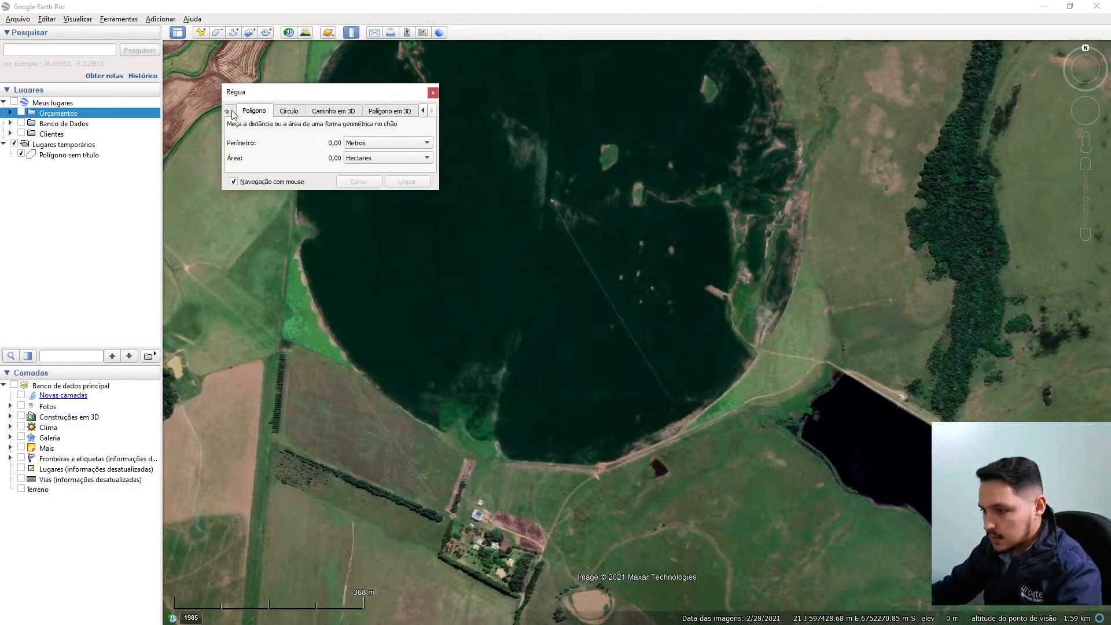
pyautogui.click(230, 111)
pyautogui.click(230, 113)
pyautogui.click(273, 112)
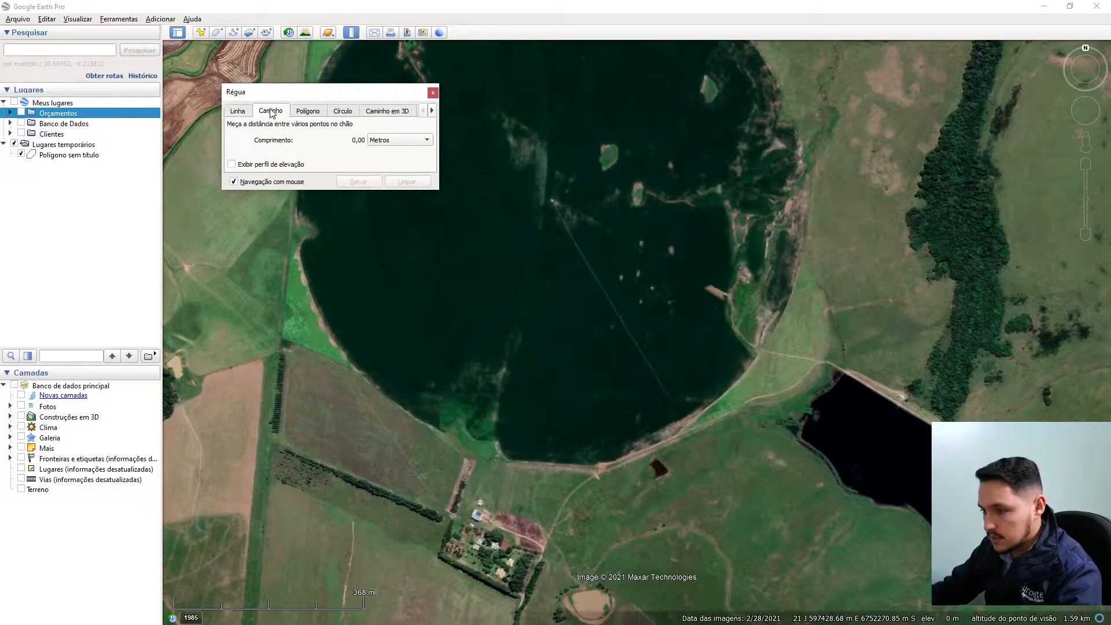
pyautogui.click(232, 164)
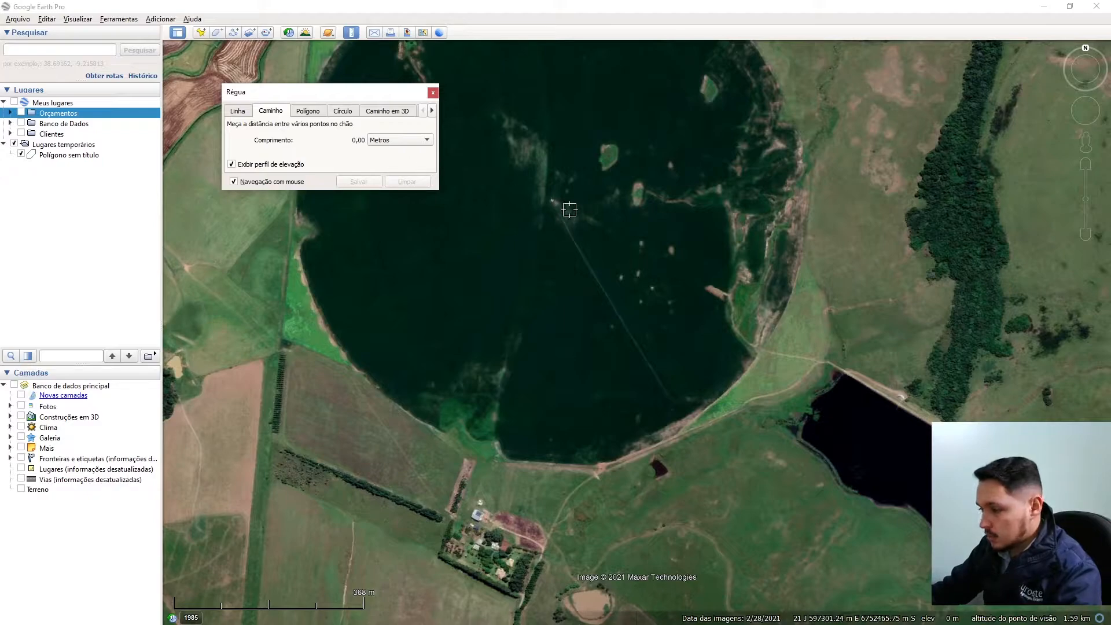
pyautogui.scroll(-3, 512, 206)
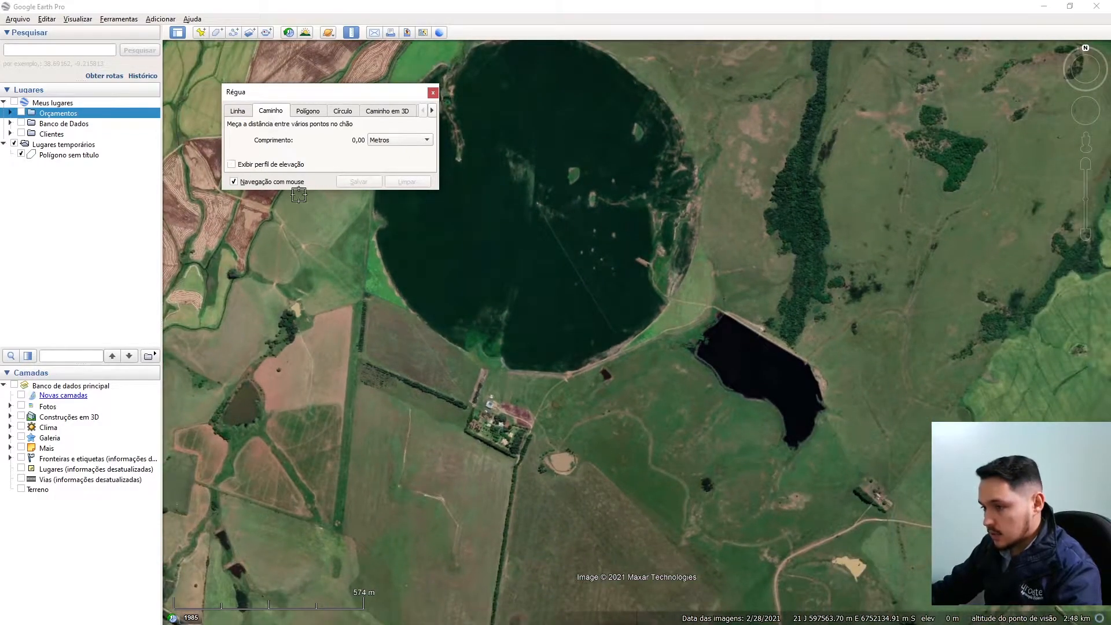
pyautogui.scroll(3, 785, 384)
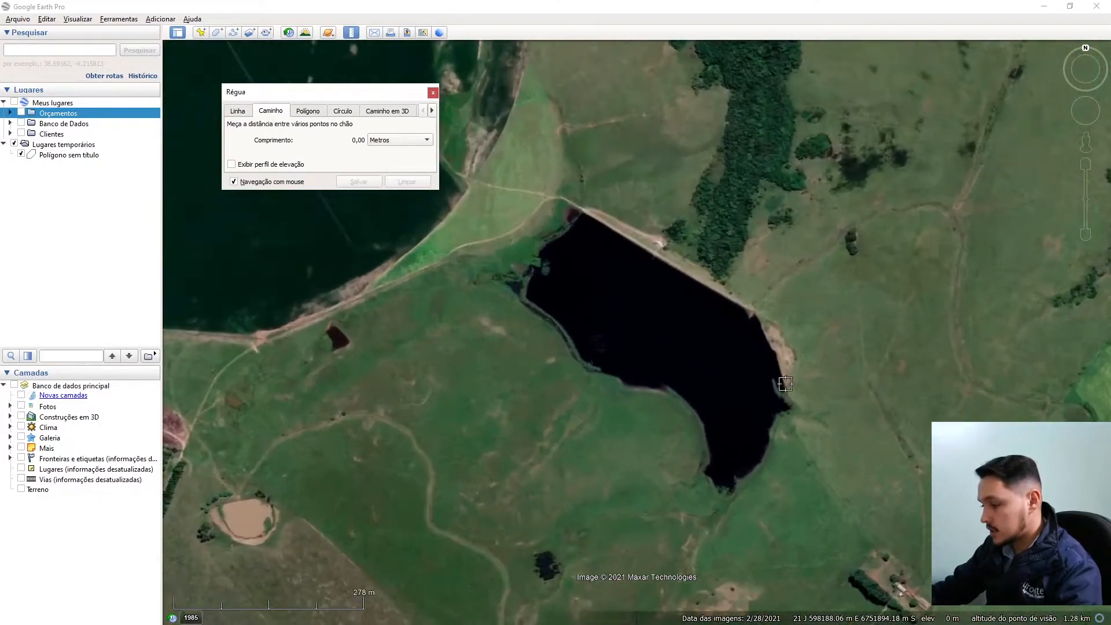
pyautogui.scroll(-3, 632, 341)
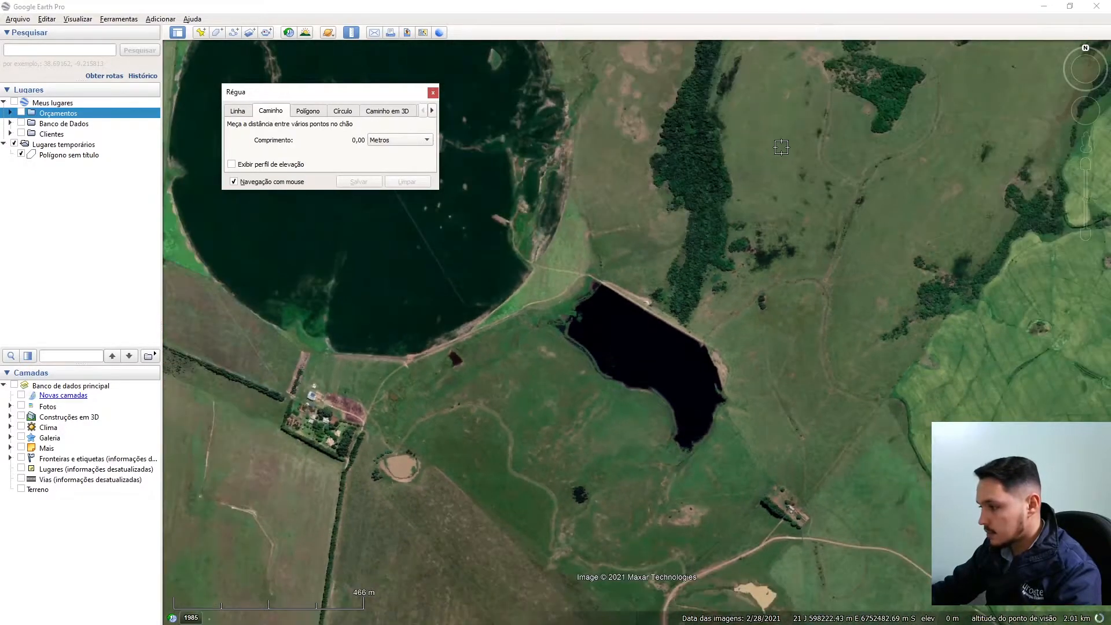
pyautogui.scroll(3, 787, 140)
pyautogui.click(454, 199)
pyautogui.click(905, 217)
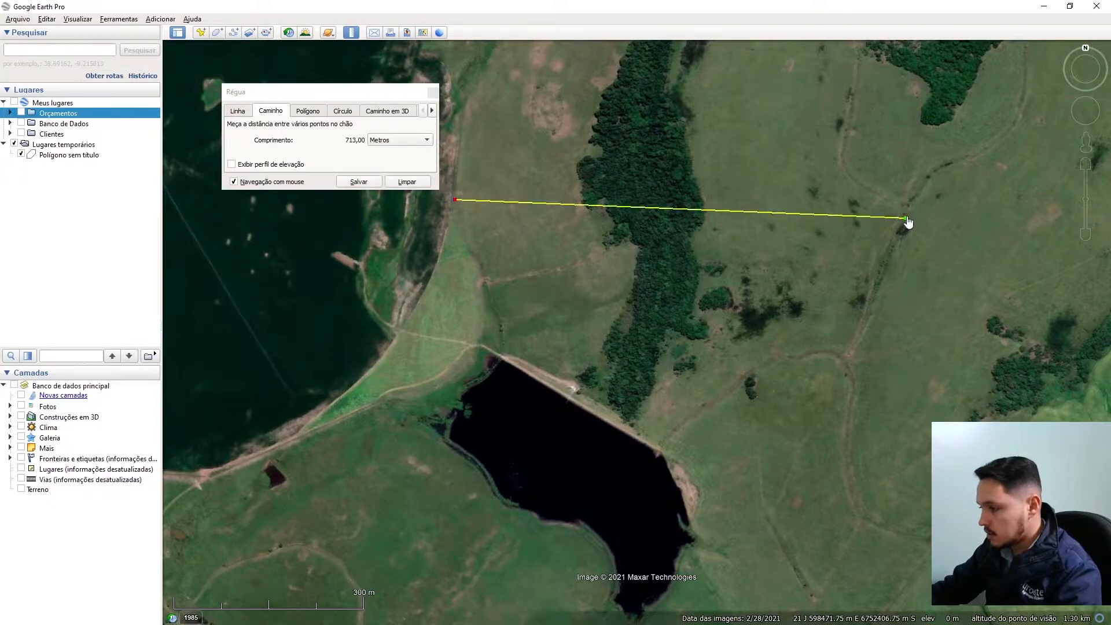
# Step: Display the measured path's elevation profile for review, clearing the path and closing the ruler when finished
pyautogui.click(233, 166)
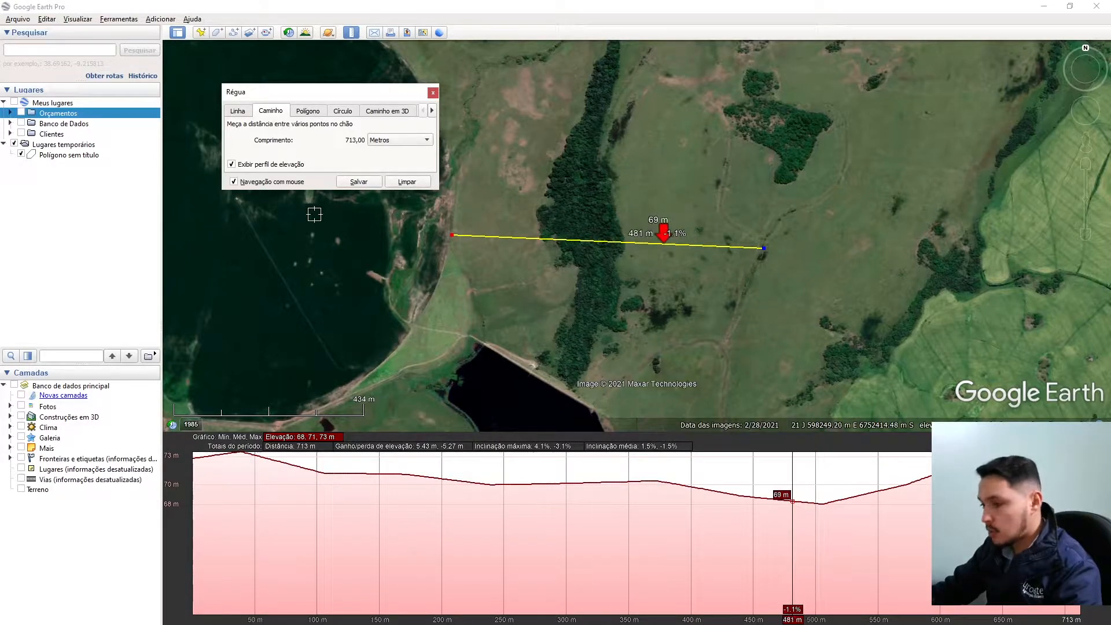
pyautogui.click(406, 181)
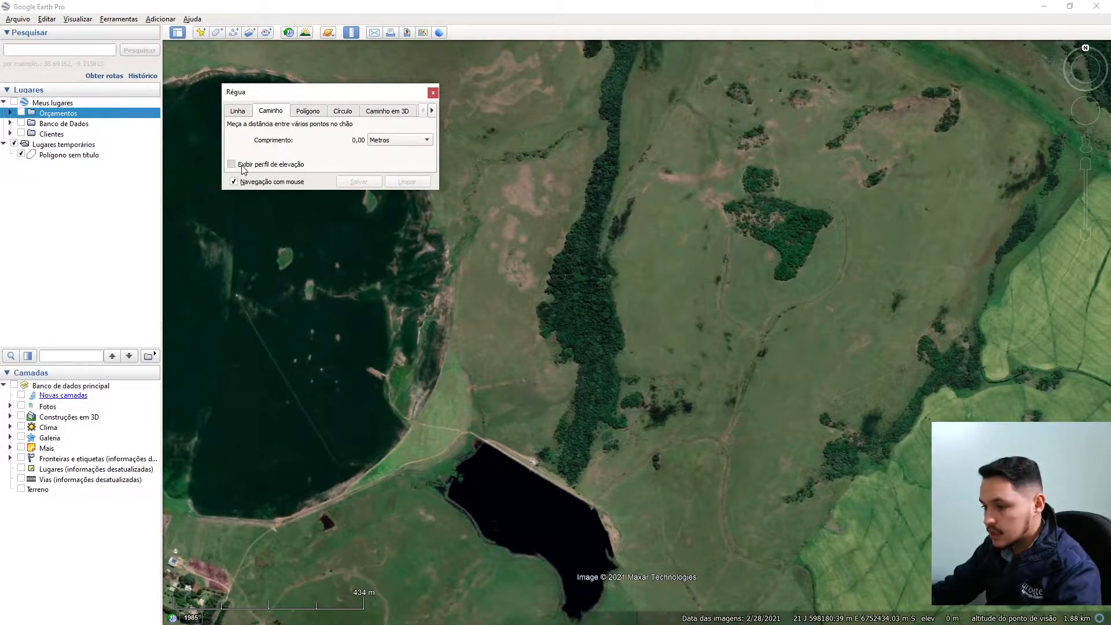
pyautogui.click(432, 93)
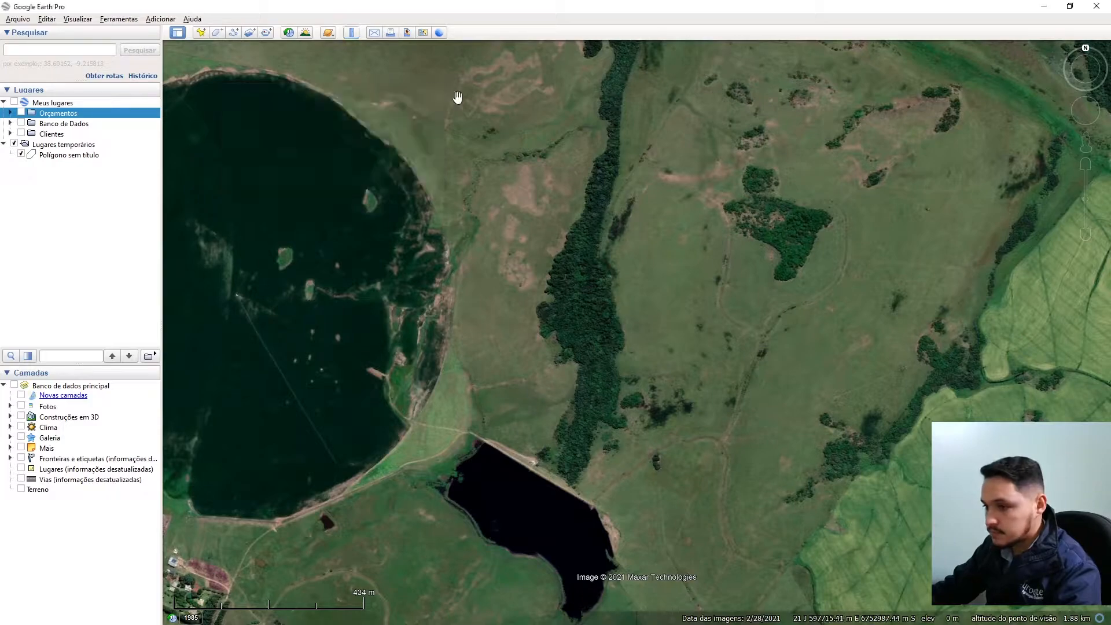
# Step: Check the Tabelas window both before and after selecting the temporary polygon "Polígono sem título", closing it each time
pyautogui.click(115, 20)
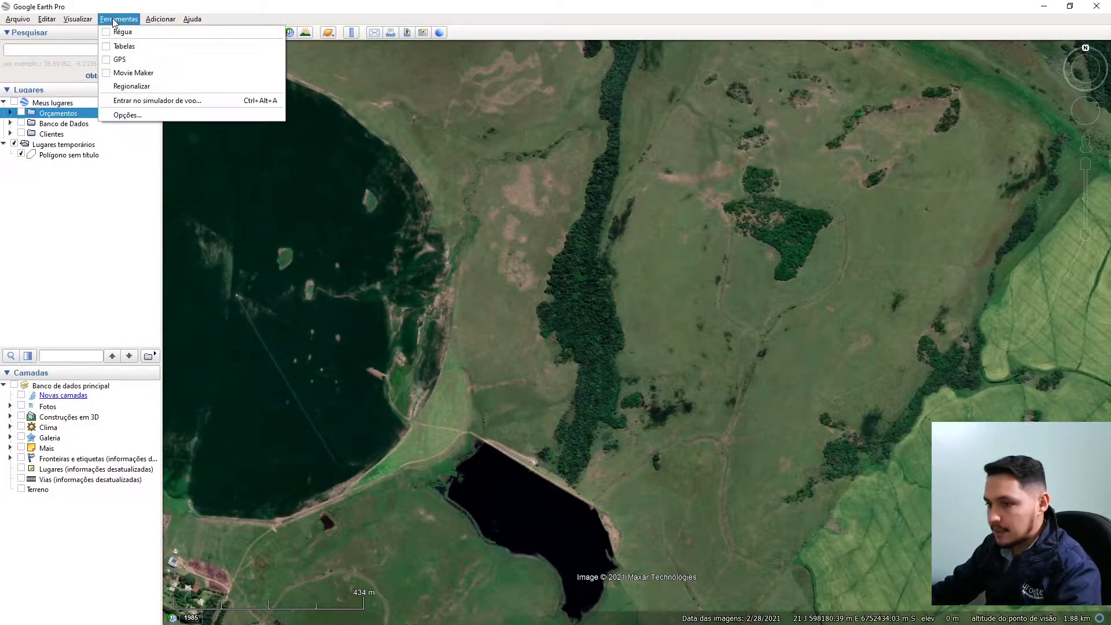
pyautogui.click(125, 59)
pyautogui.moveTo(415, 155); pyautogui.dragTo(521, 121)
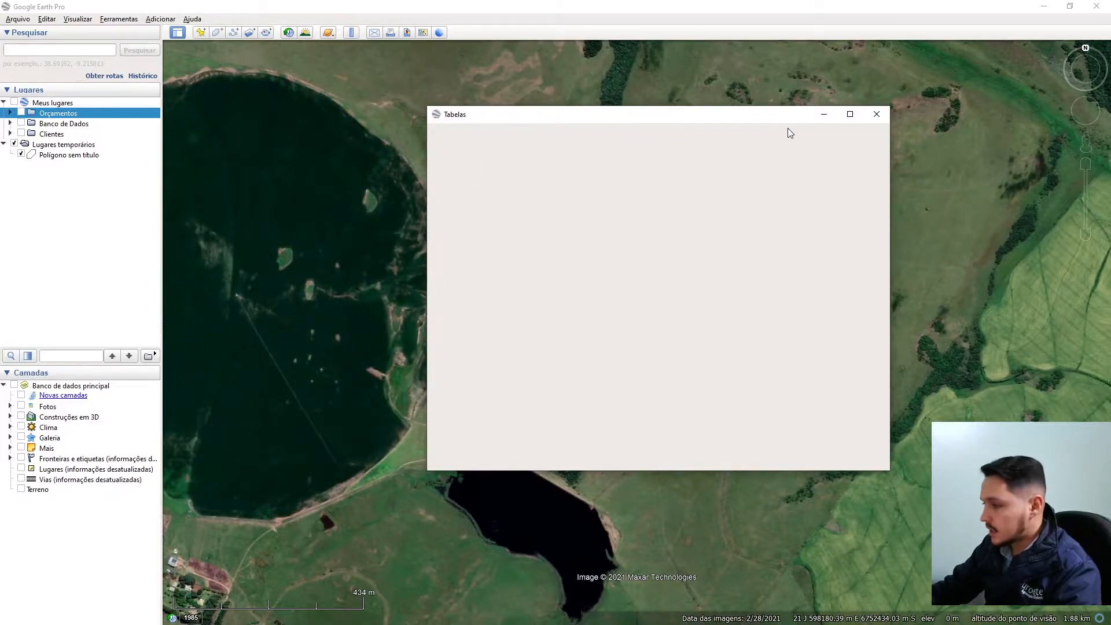
pyautogui.click(876, 114)
pyautogui.click(58, 160)
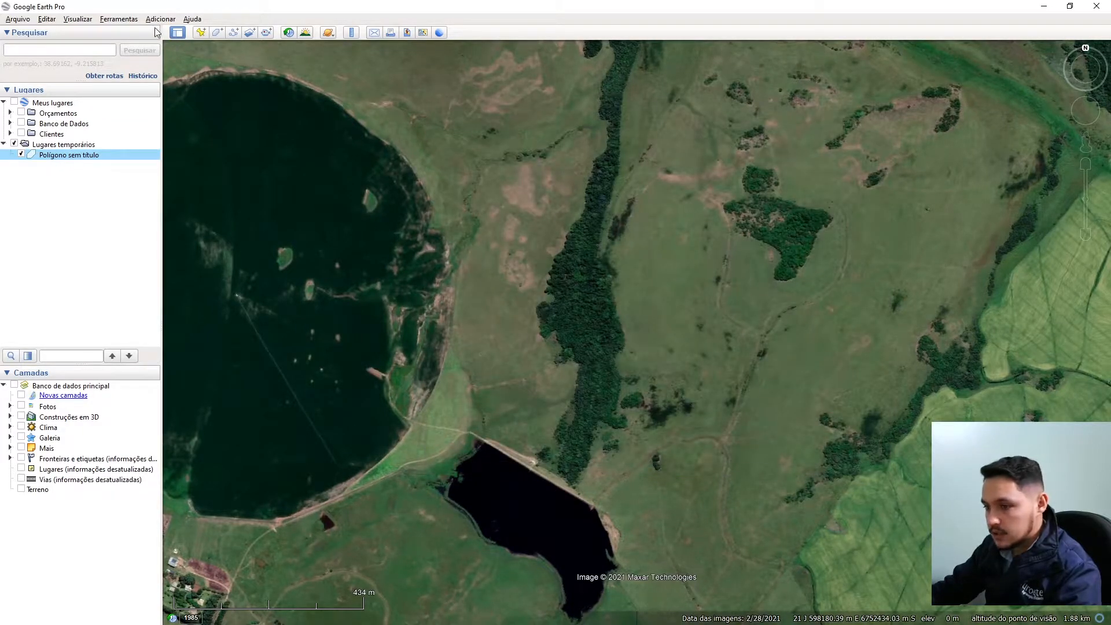
pyautogui.click(126, 20)
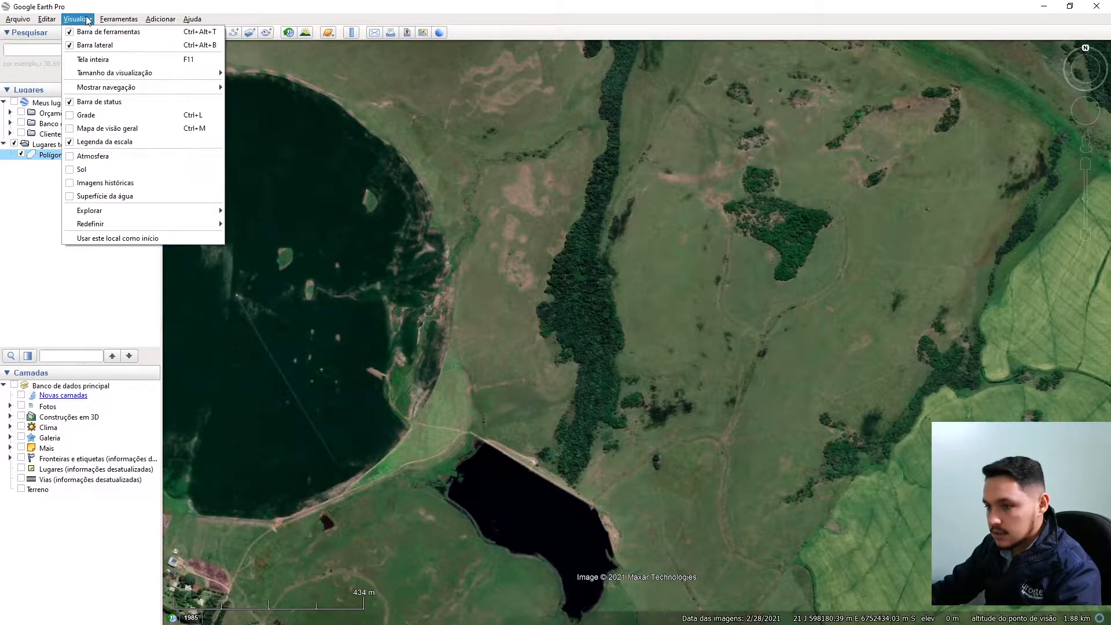
pyautogui.click(123, 46)
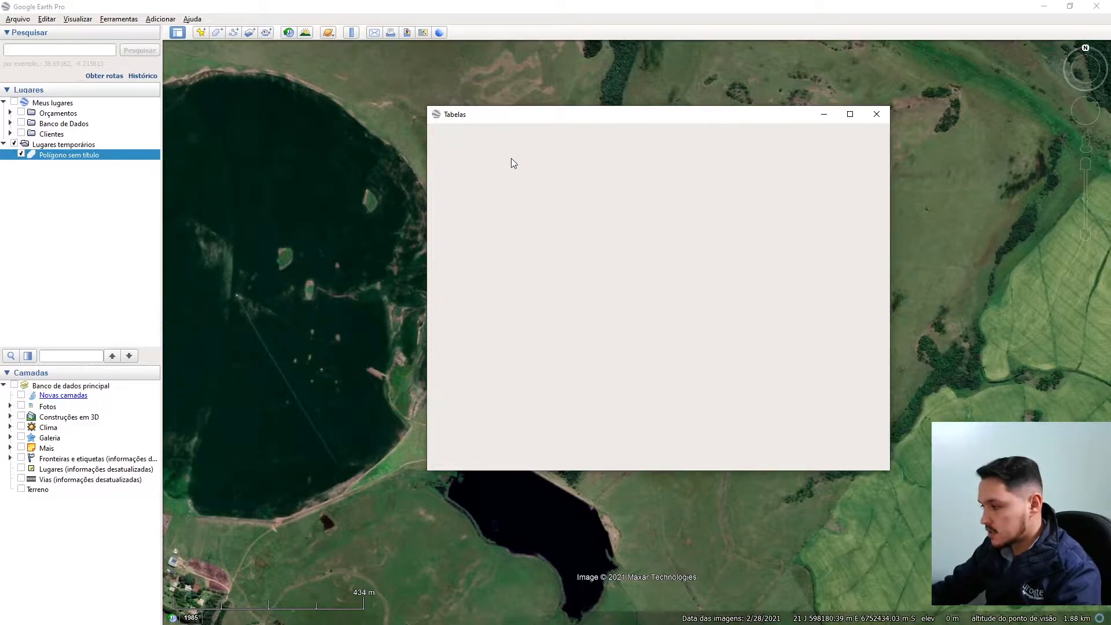
pyautogui.click(877, 114)
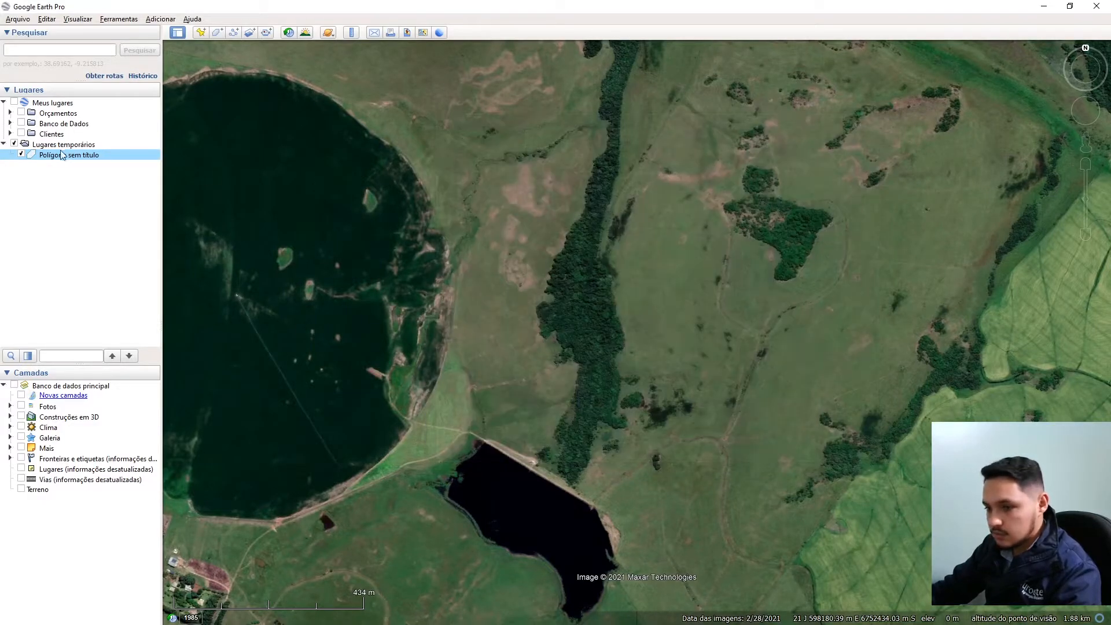
# Step: Open the properties of the temporary polygon "Polígono sem título"
pyautogui.rightClick(52, 156)
pyautogui.click(70, 288)
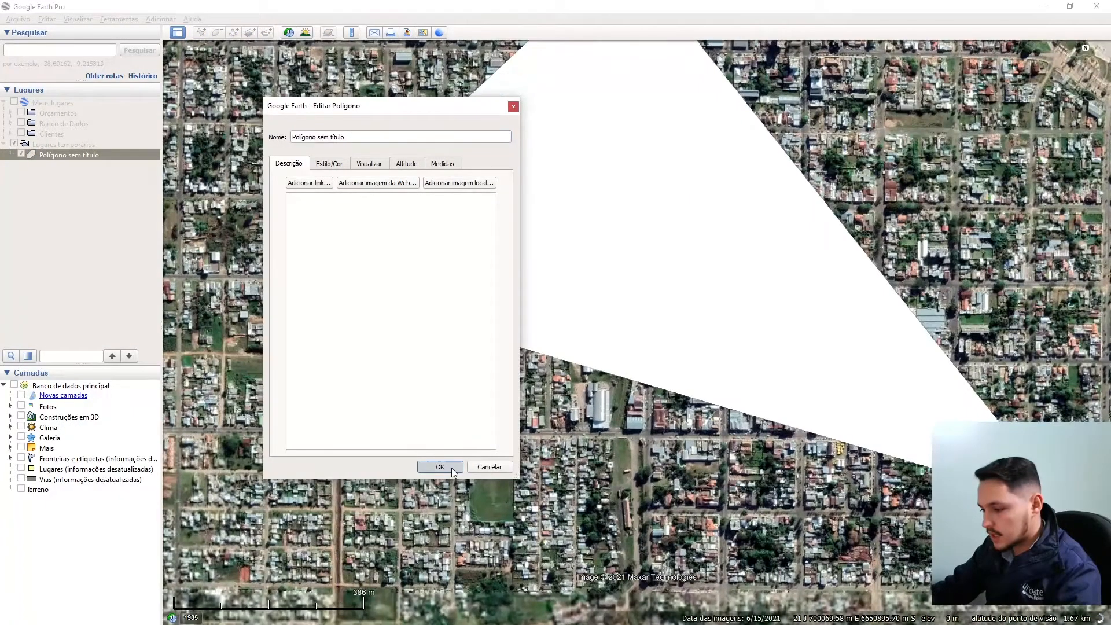
# Step: Save the untitled polygon with its current properties and check its data in the tables view
pyautogui.click(440, 467)
pyautogui.click(119, 18)
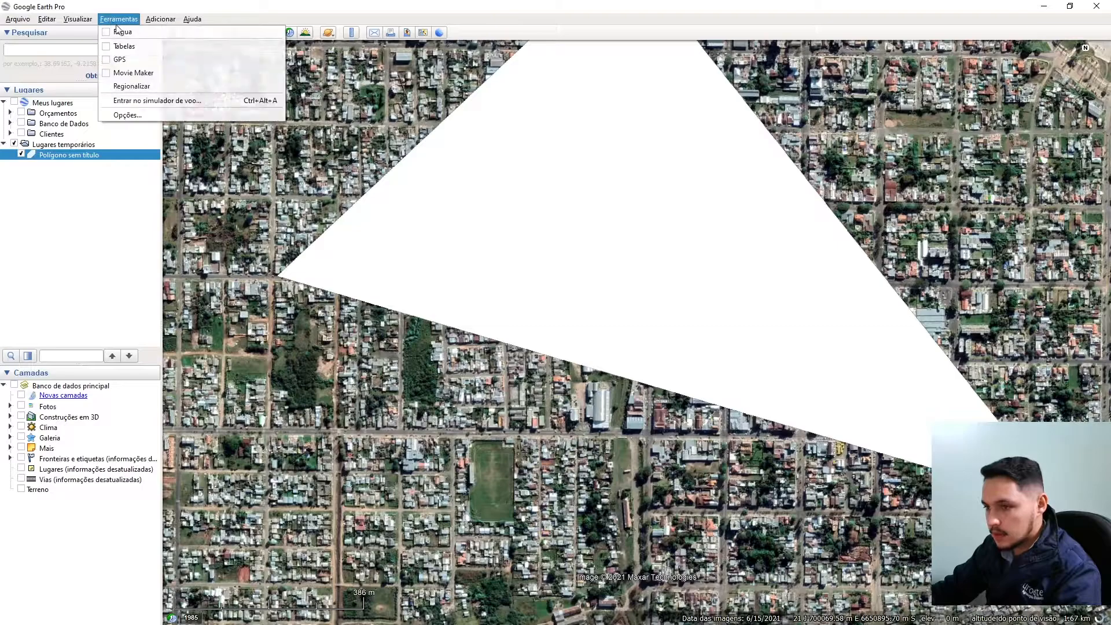
pyautogui.click(129, 47)
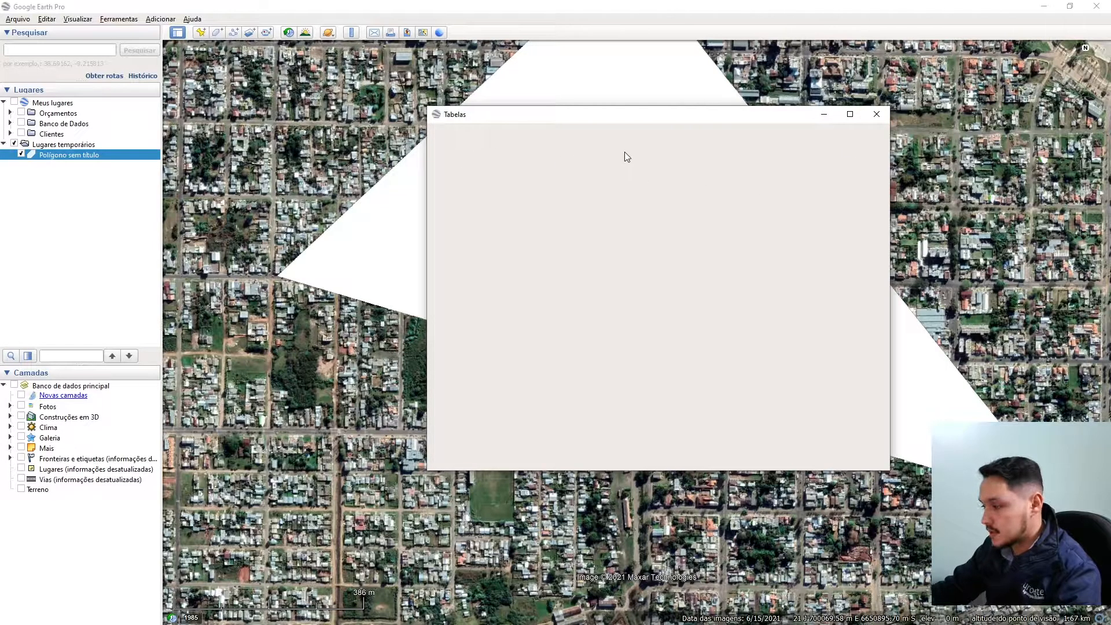
pyautogui.click(877, 114)
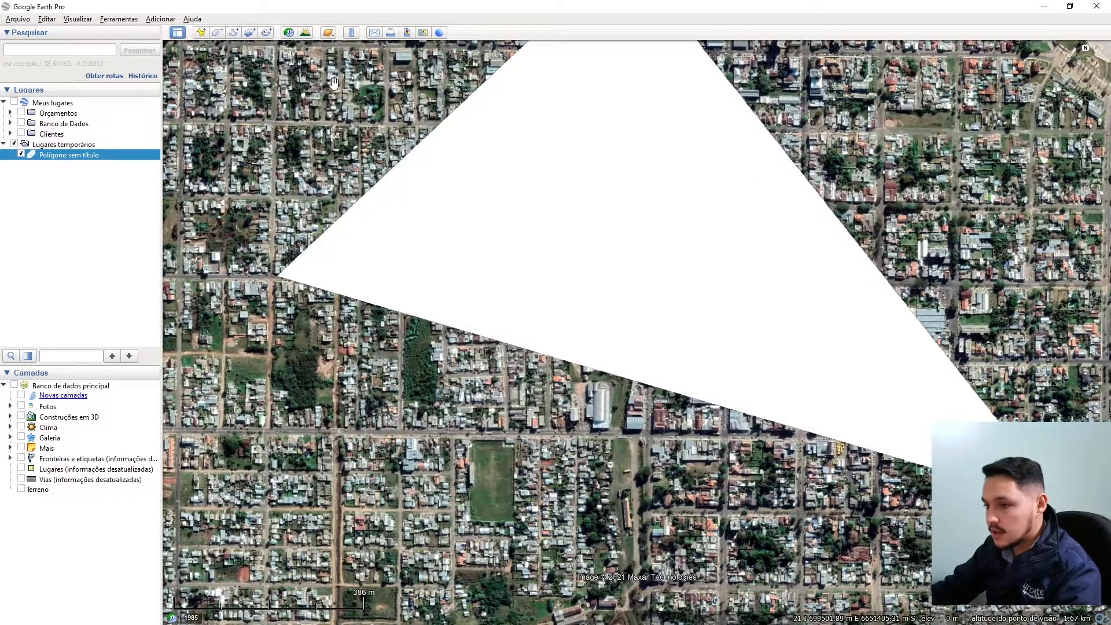
# Step: Expand the Clientes folder, select Passo do Angico.kml and check the tables view for it
pyautogui.click(38, 135)
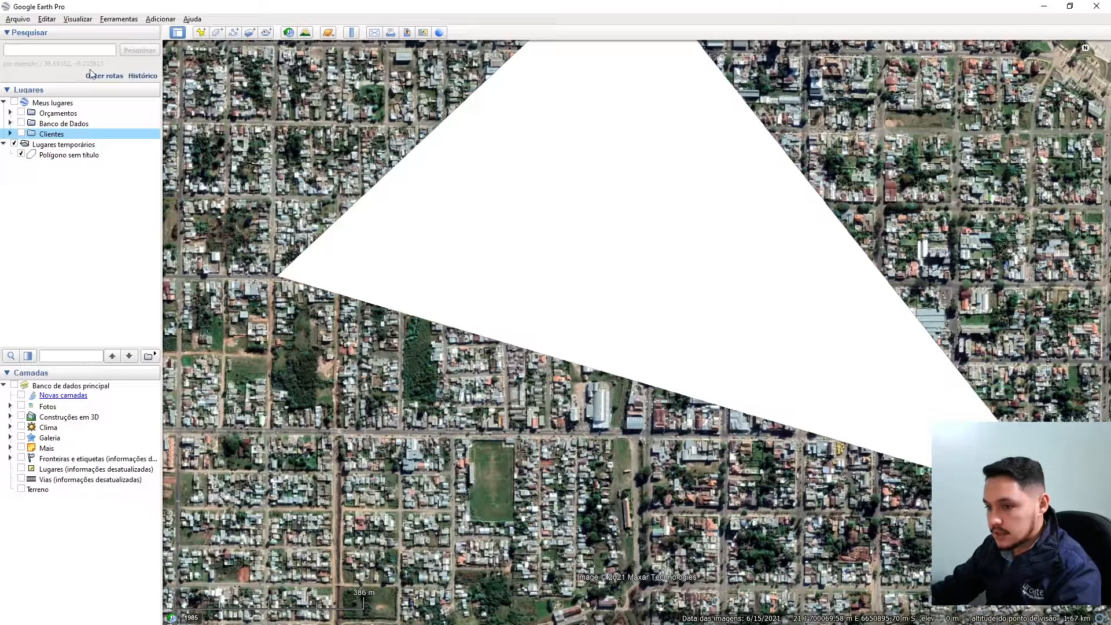
pyautogui.click(10, 134)
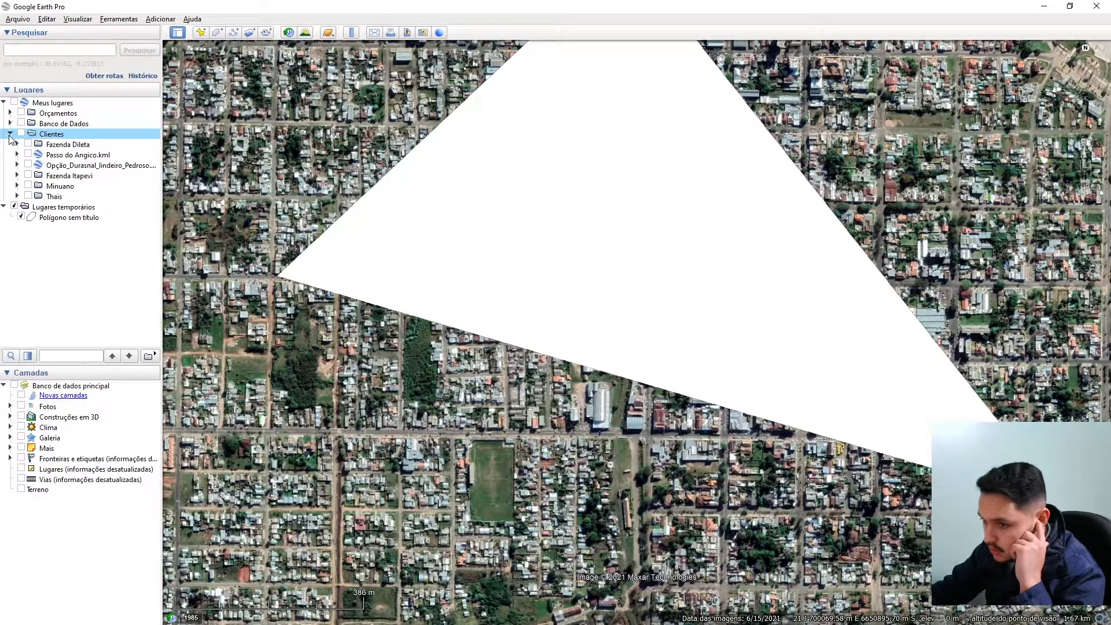
pyautogui.click(57, 156)
pyautogui.click(120, 19)
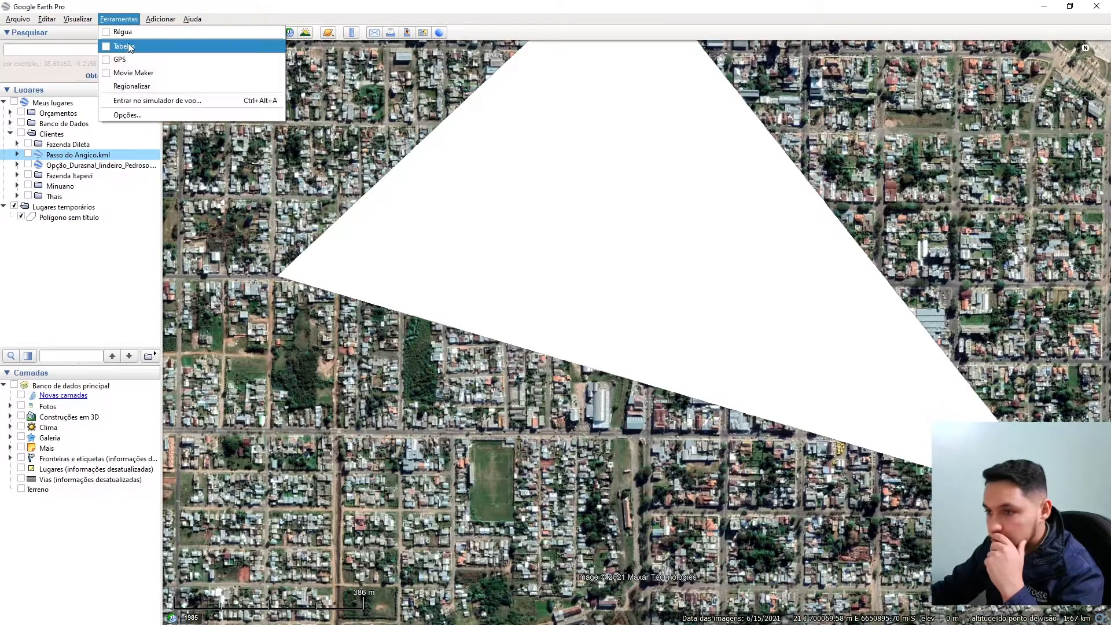
pyautogui.click(127, 45)
pyautogui.click(873, 114)
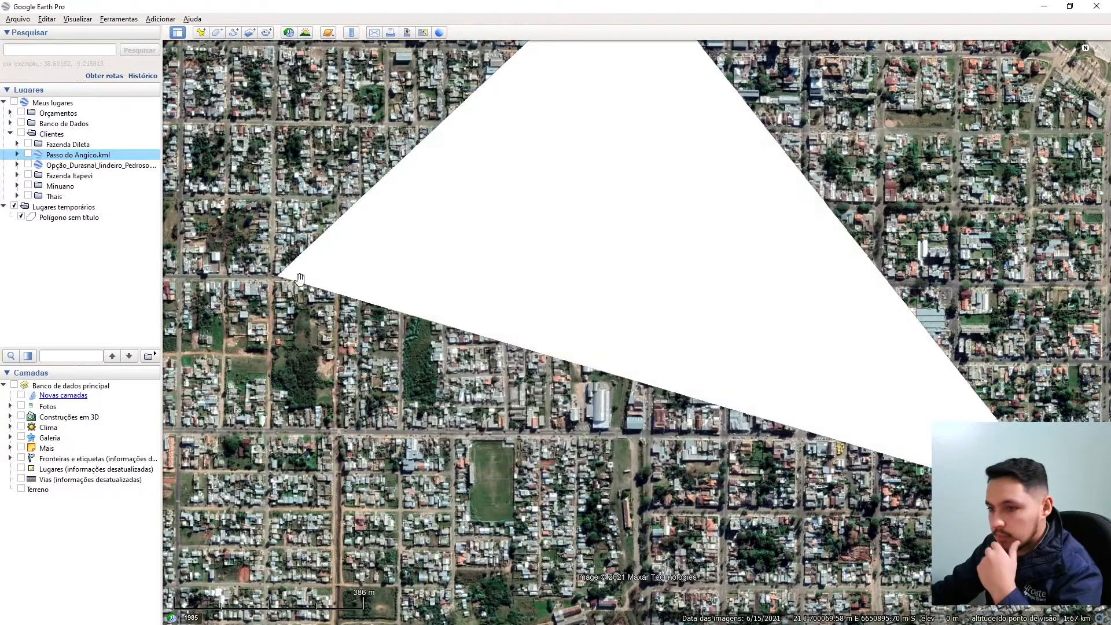
# Step: Review the GPS import options and the real-time tracking settings, and close the dialog without importing
pyautogui.scroll(-3, 353, 354)
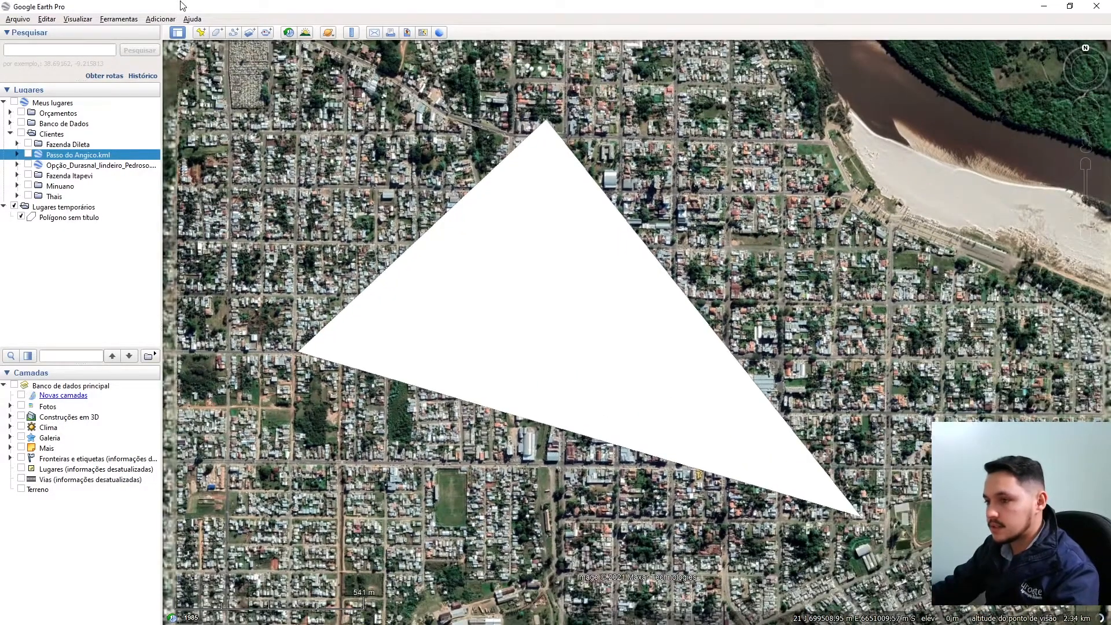
pyautogui.click(119, 19)
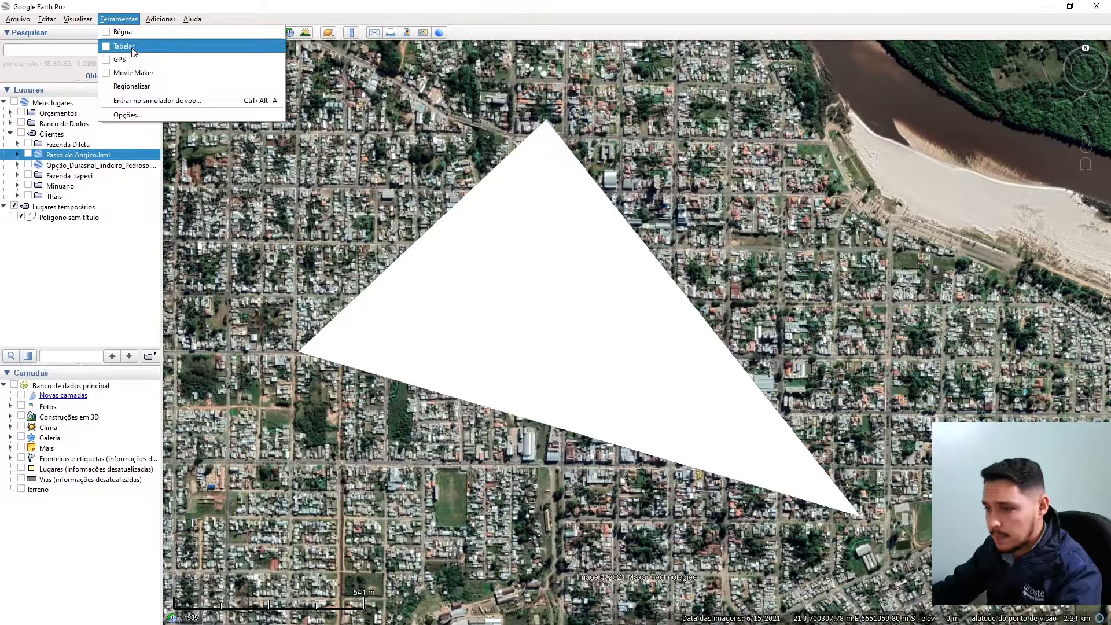
pyautogui.click(132, 59)
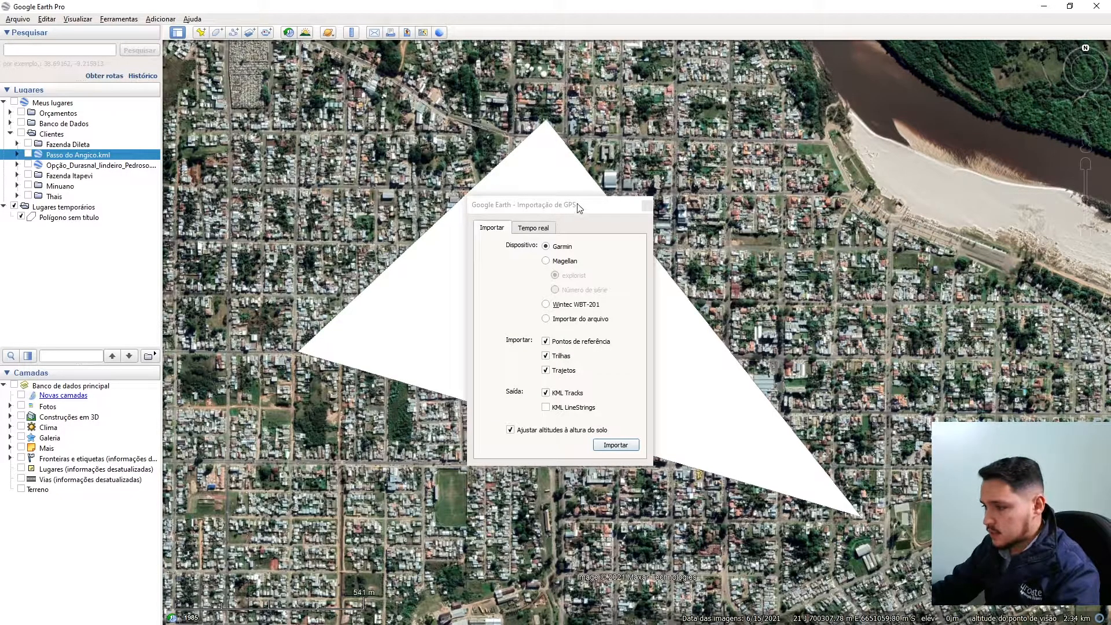
pyautogui.moveTo(577, 209); pyautogui.dragTo(566, 151)
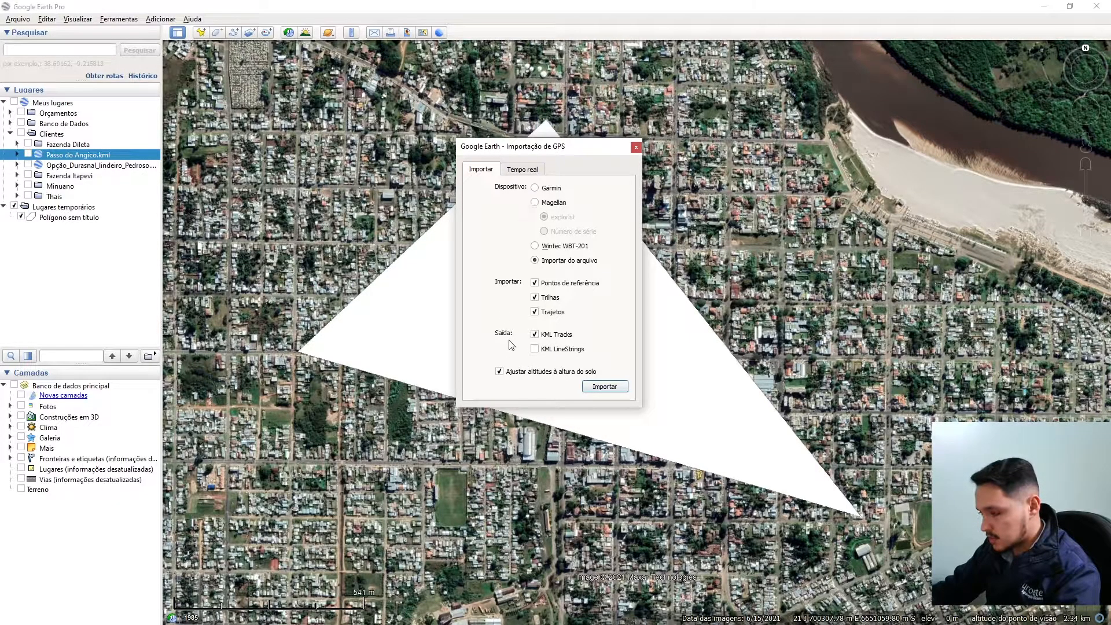
pyautogui.click(522, 171)
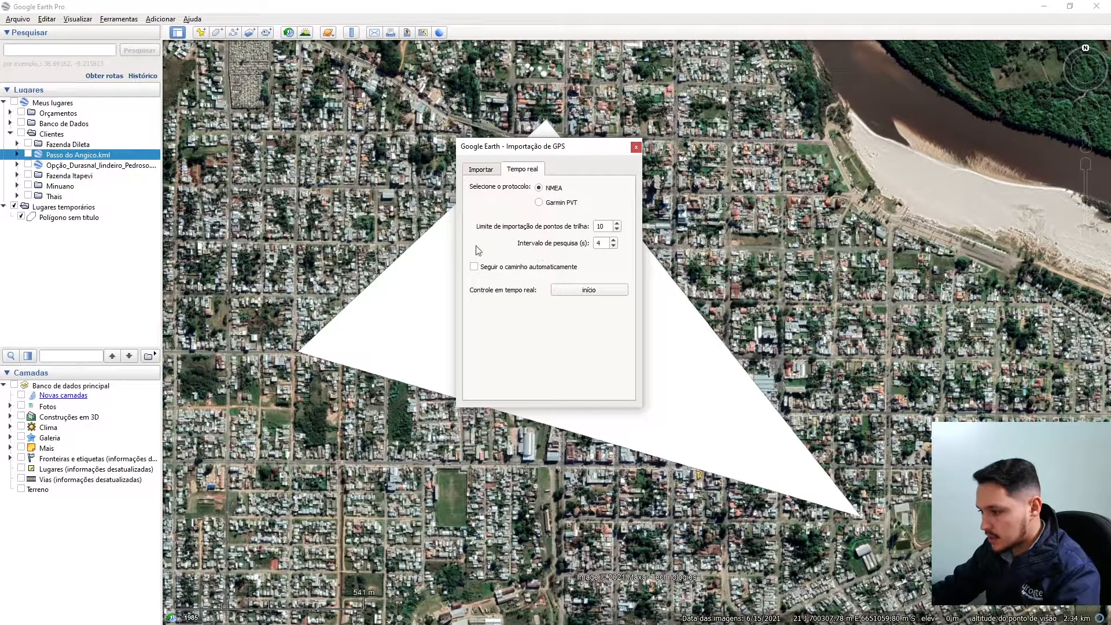
pyautogui.click(636, 147)
# Step: Examine the Movie Maker recording, video and output settings, and close it without creating a film
pyautogui.scroll(-2, 523, 300)
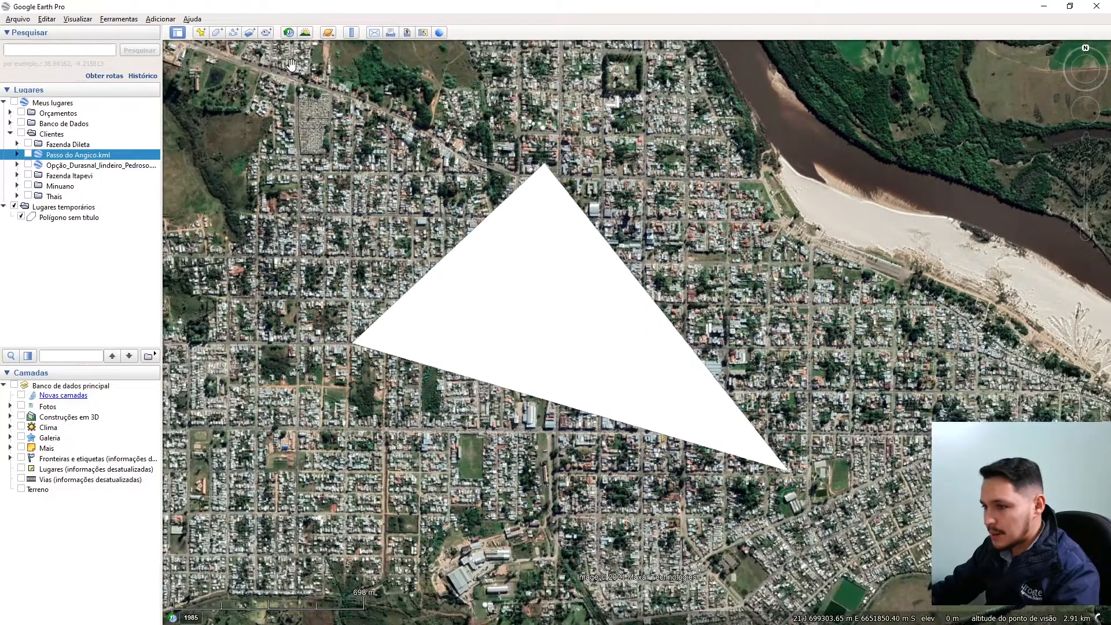
pyautogui.click(118, 19)
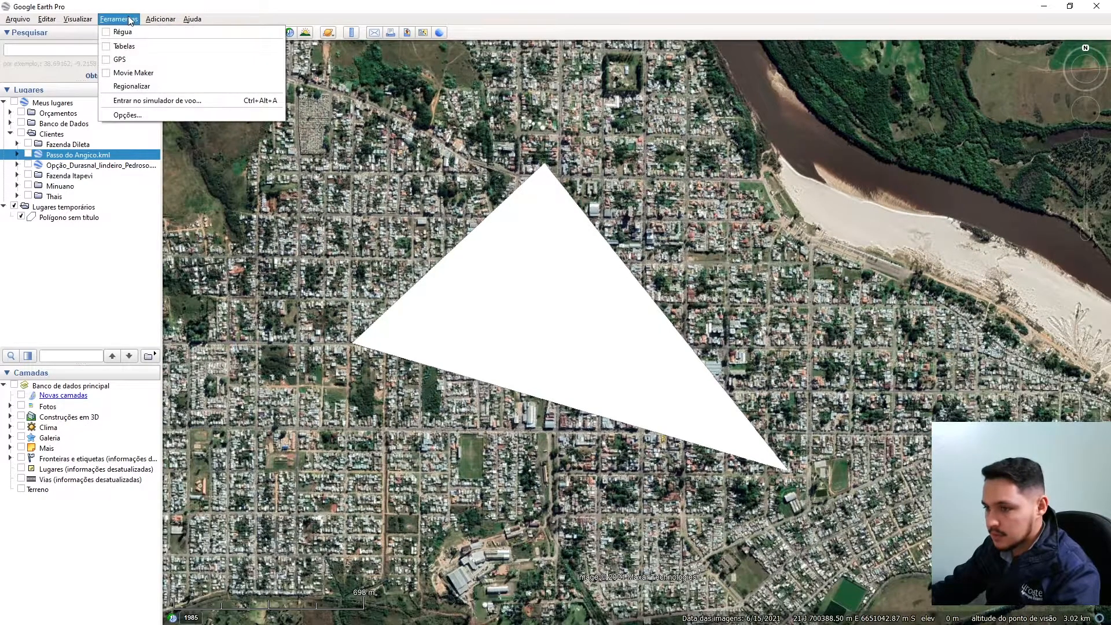
pyautogui.click(129, 74)
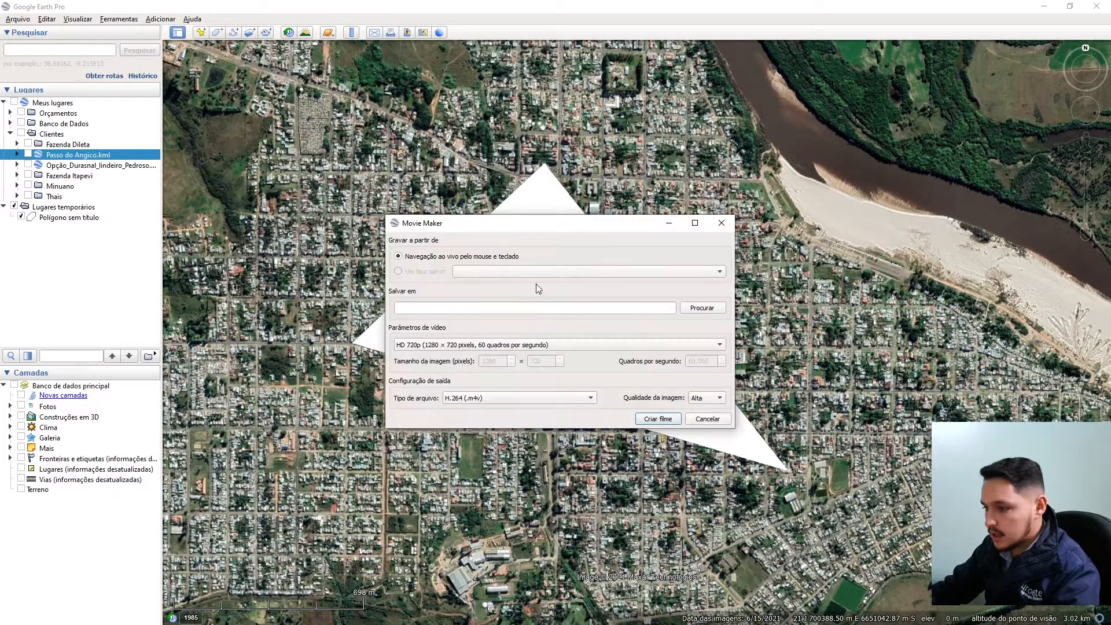
pyautogui.click(722, 224)
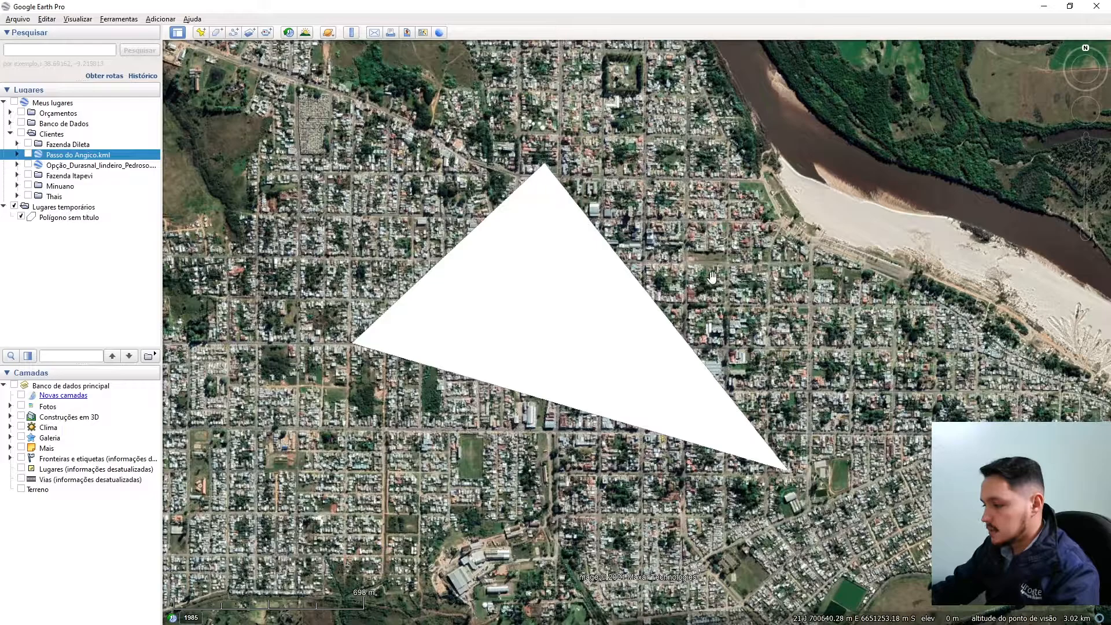
# Step: Look at the flight simulator's start options and dismiss them
pyautogui.click(119, 19)
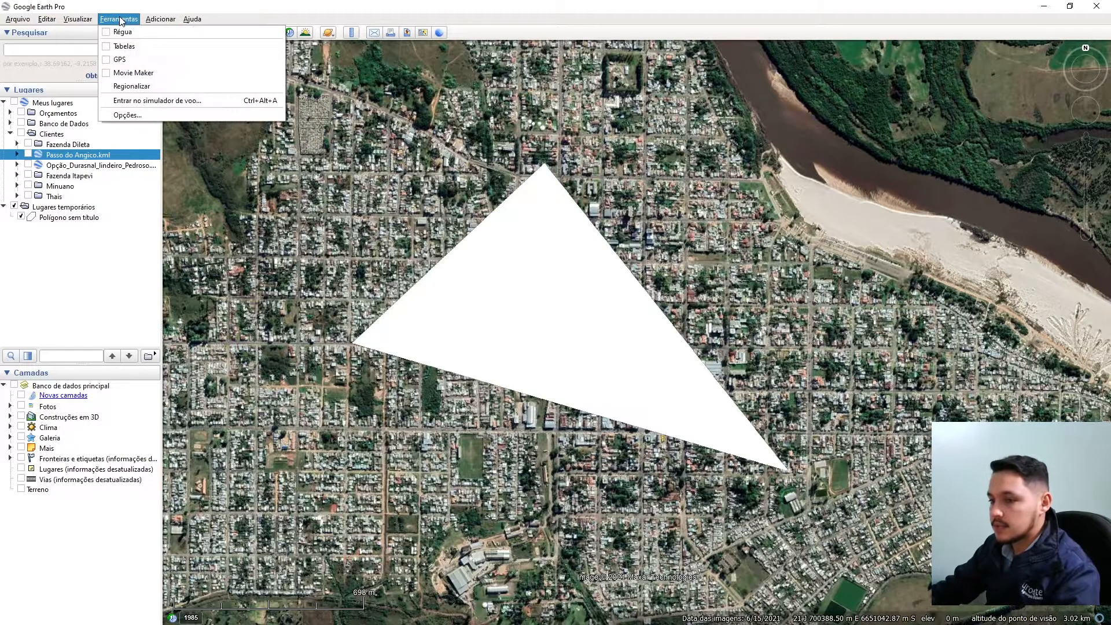
pyautogui.click(142, 104)
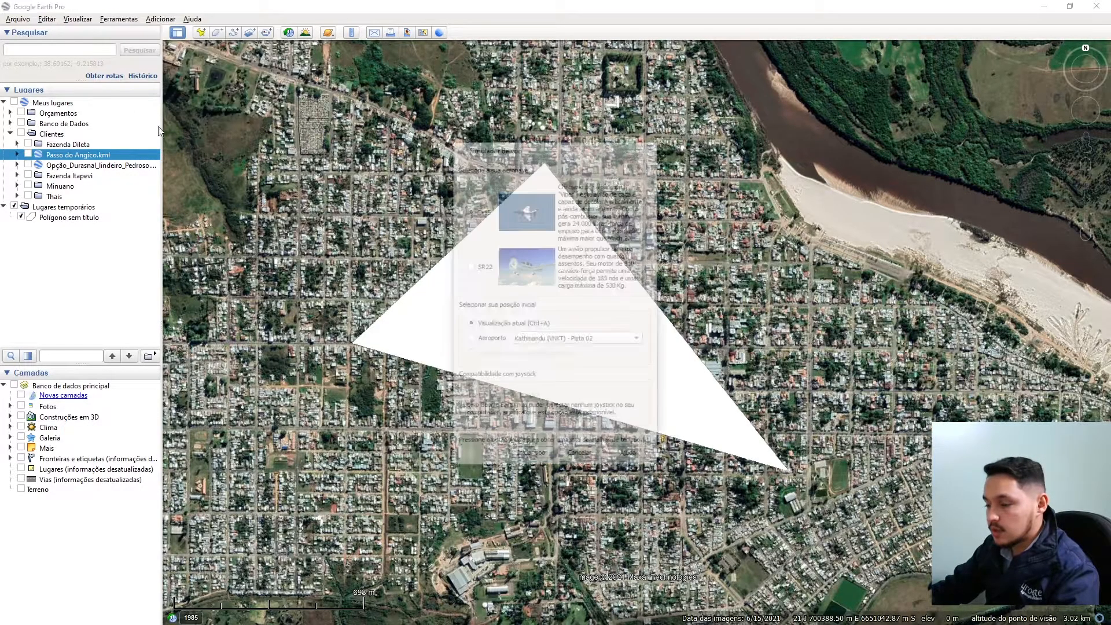
pyautogui.press('Escape')
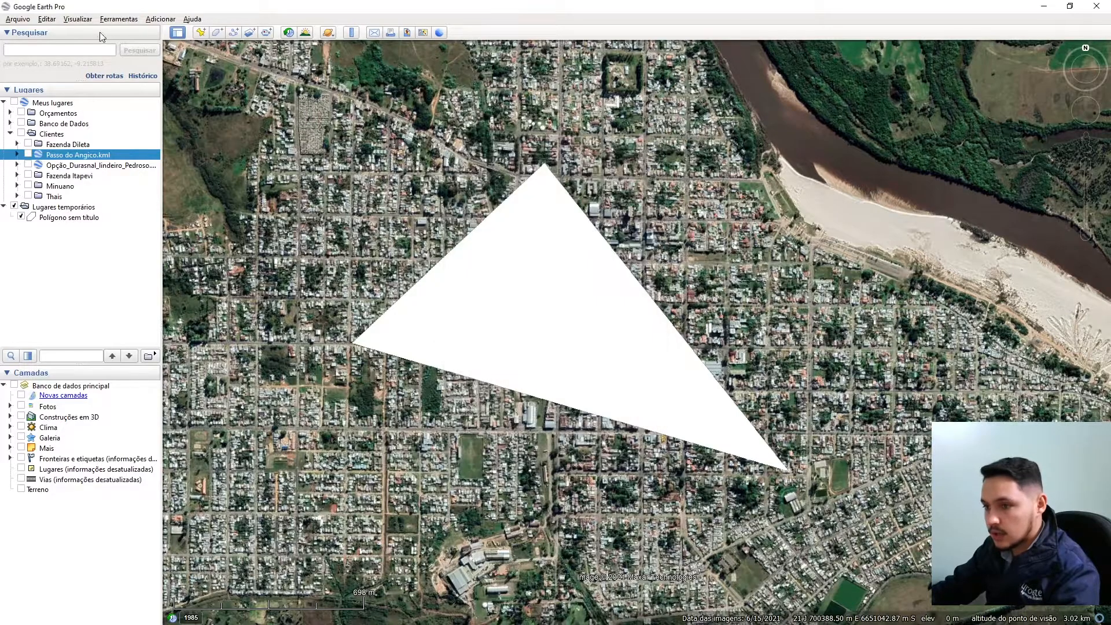
# Step: Open the program options and apply the Grande size for labels and icons in the 3D view
pyautogui.click(118, 19)
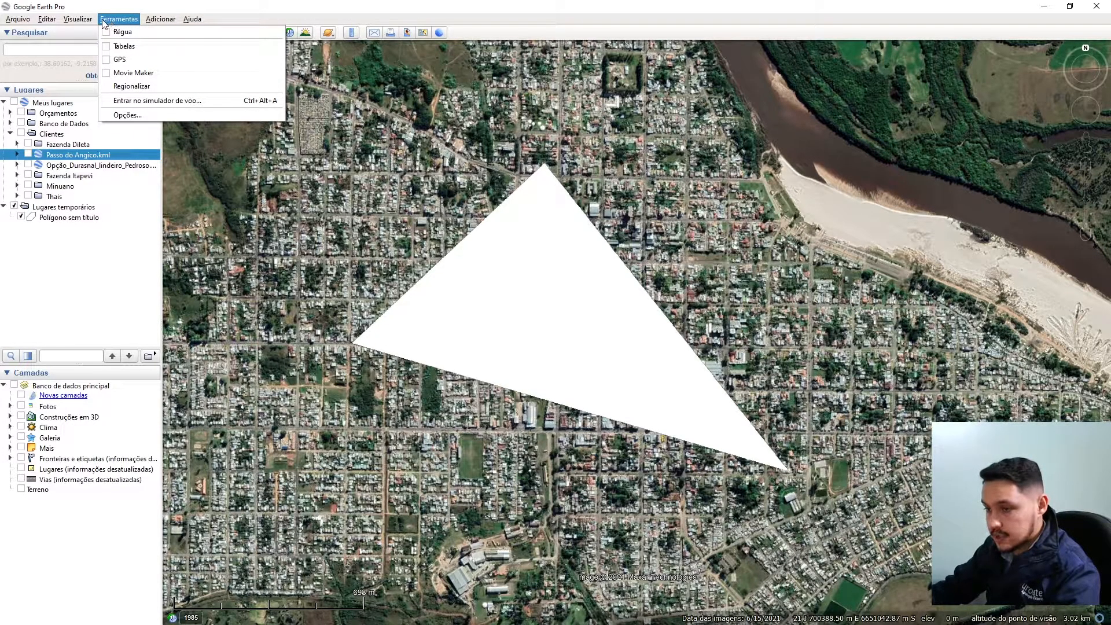
pyautogui.click(124, 115)
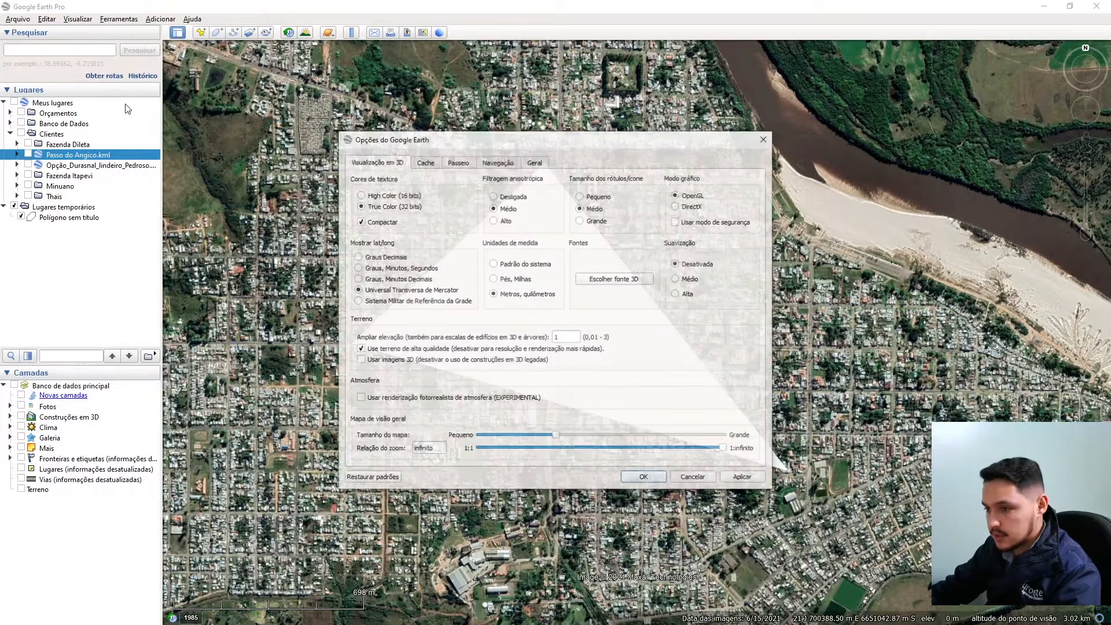
pyautogui.moveTo(442, 144); pyautogui.dragTo(446, 83)
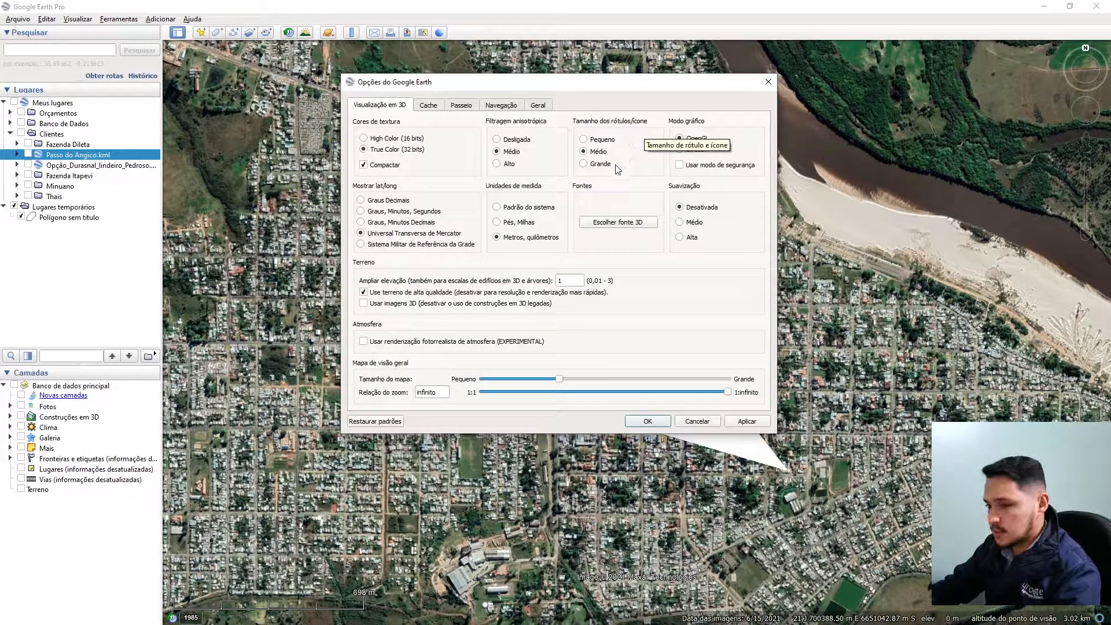
pyautogui.click(584, 164)
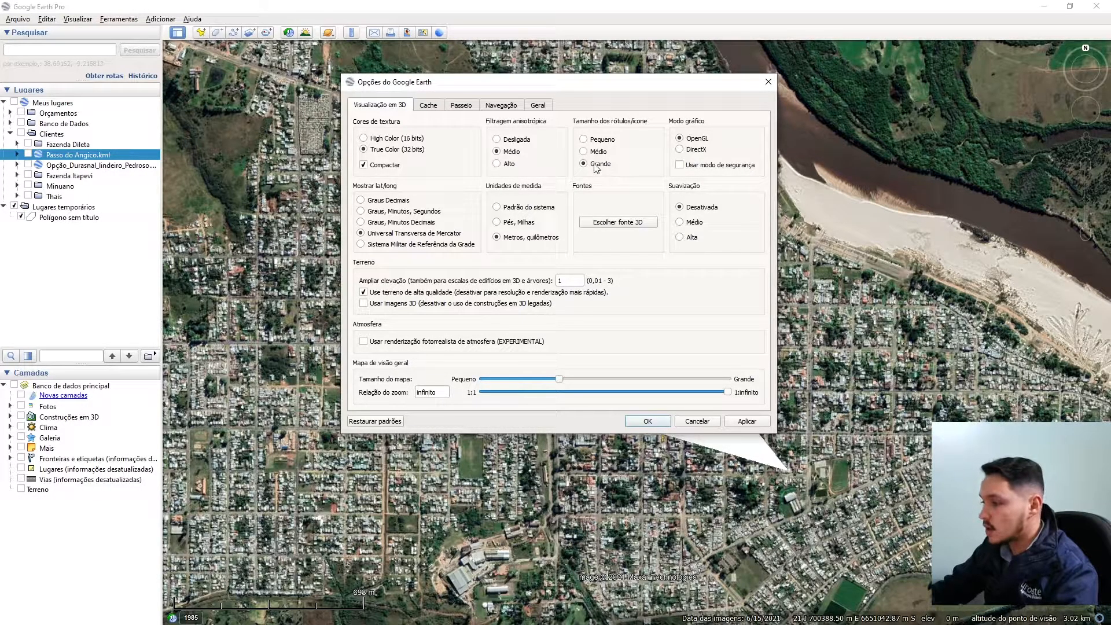
pyautogui.click(746, 422)
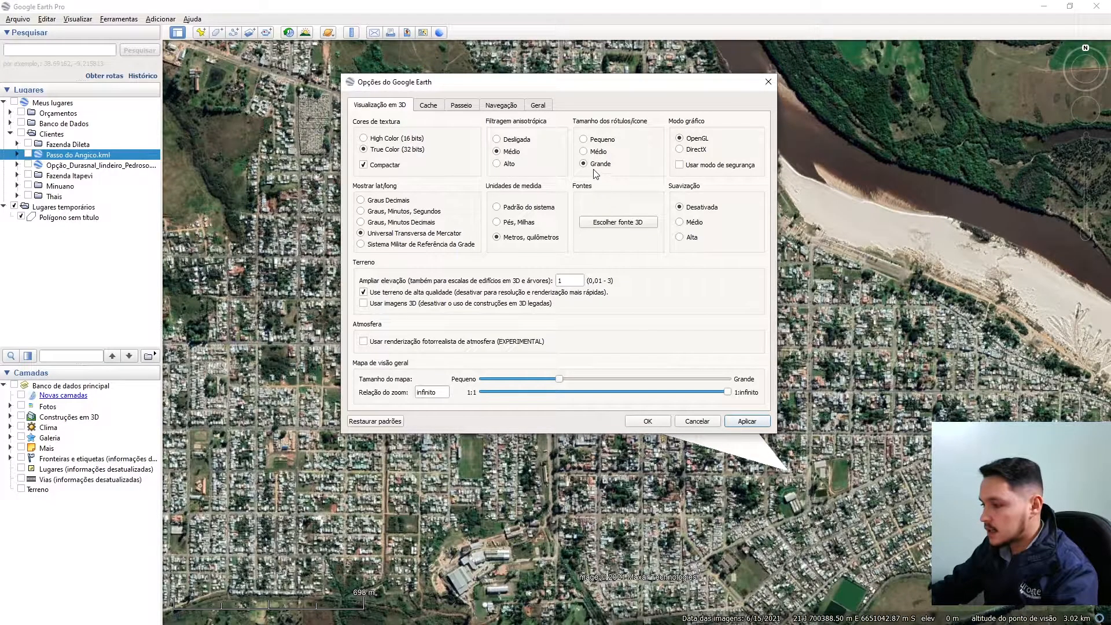
# Step: Apply the Médio size for labels and icons, and switch the graphics mode to DirectX and back to OpenGL
pyautogui.click(588, 153)
pyautogui.click(744, 423)
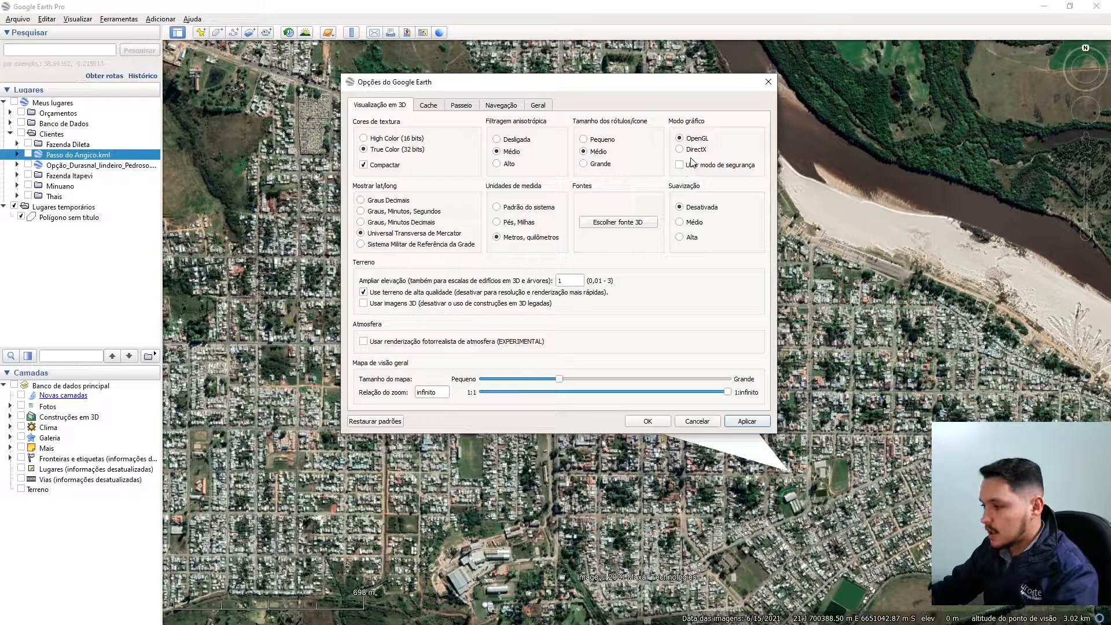
pyautogui.click(689, 152)
pyautogui.click(680, 138)
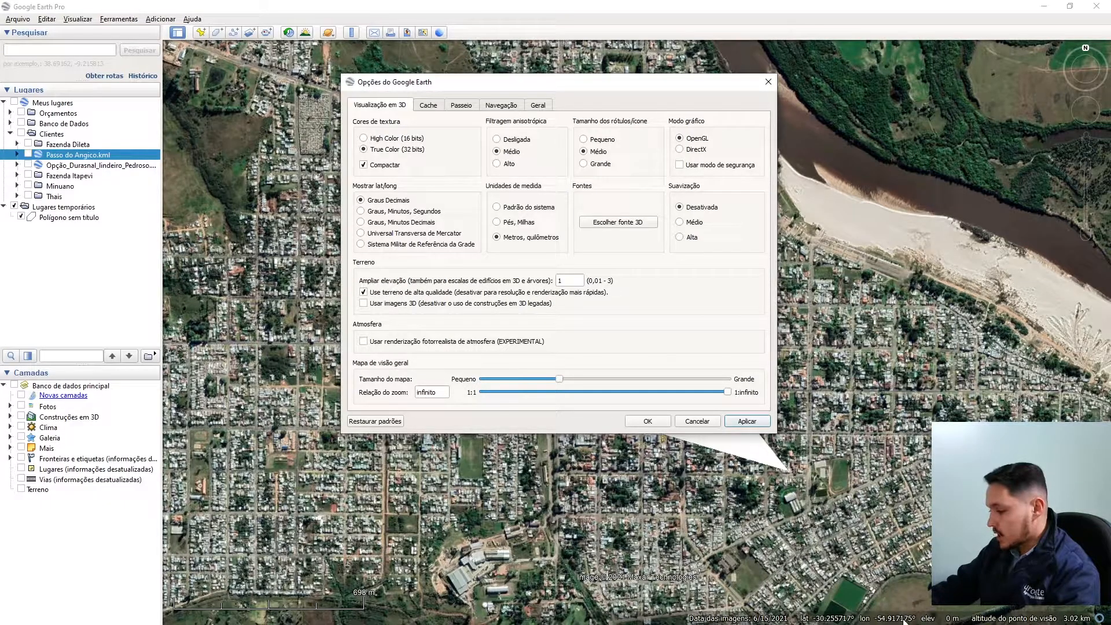
# Step: Try the Sistema Militar de Referência da Grade coordinate format, and apply Universal Transversa de Mercator as the lat/long display
pyautogui.click(361, 211)
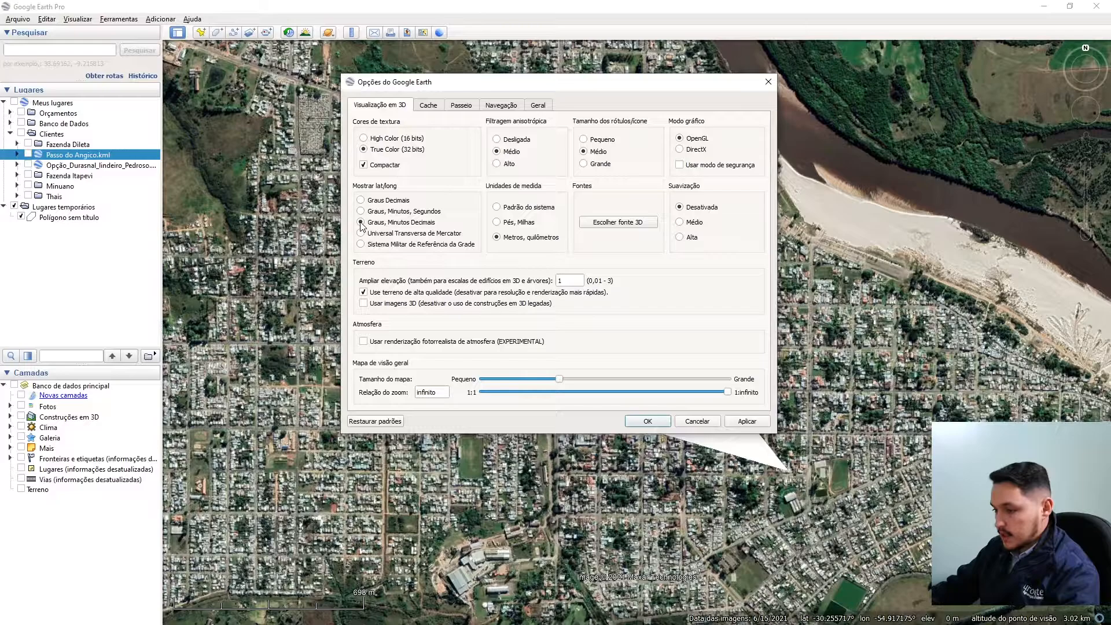
pyautogui.click(360, 232)
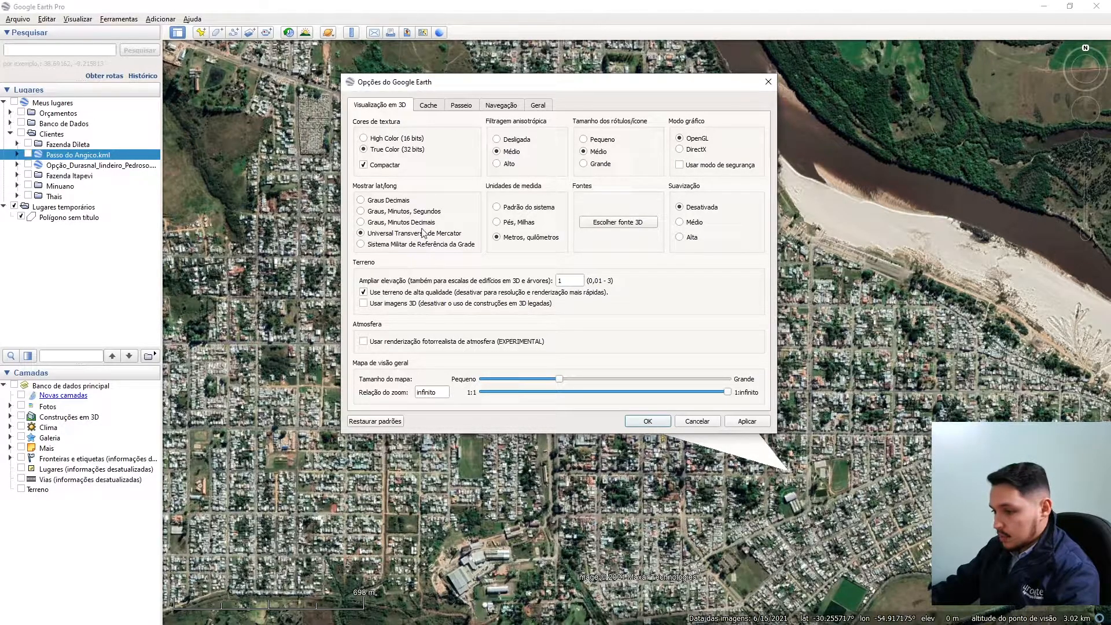
pyautogui.click(369, 245)
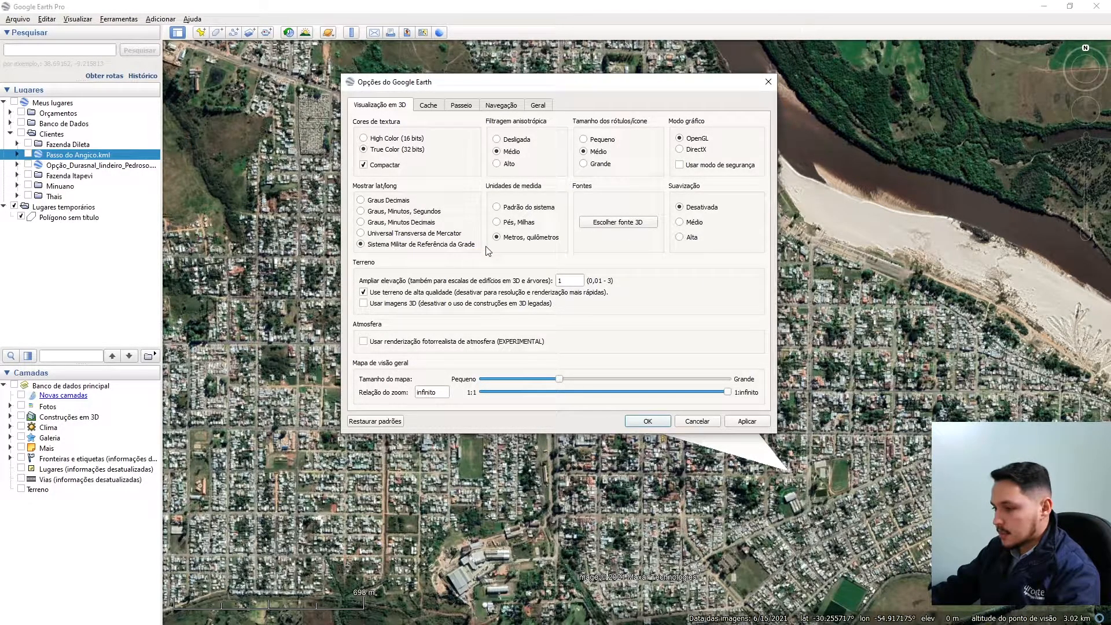
pyautogui.click(748, 422)
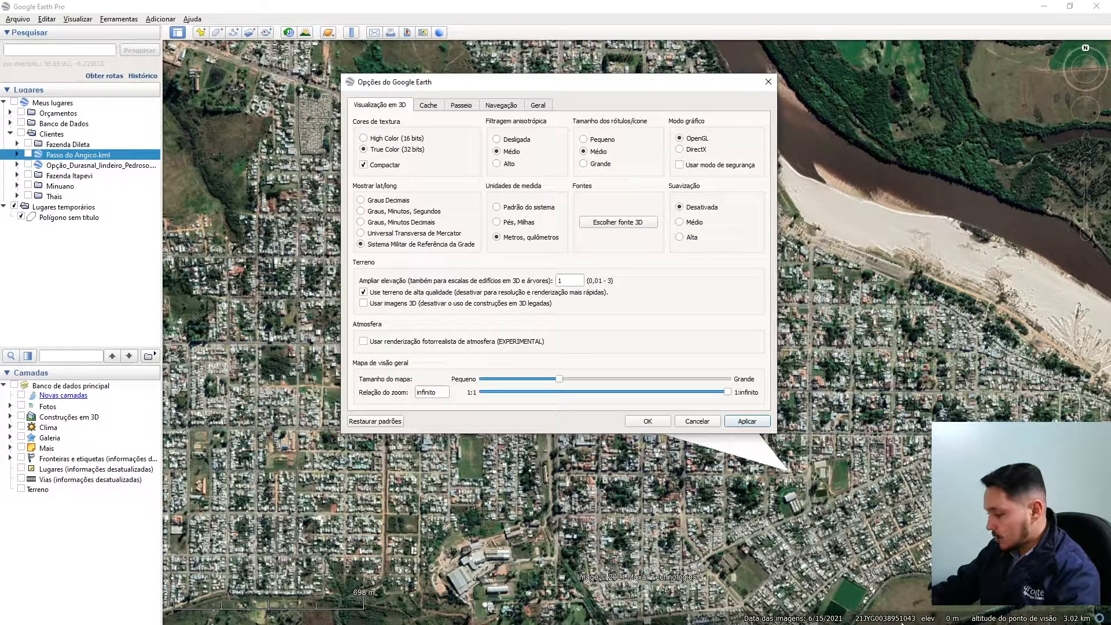
pyautogui.click(377, 234)
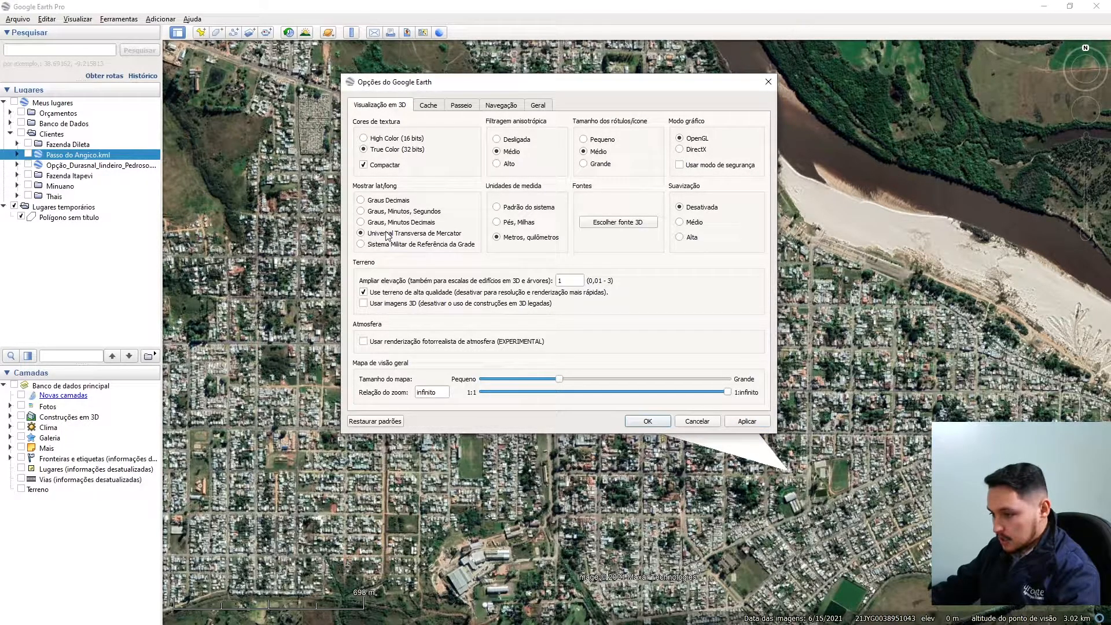
pyautogui.click(748, 422)
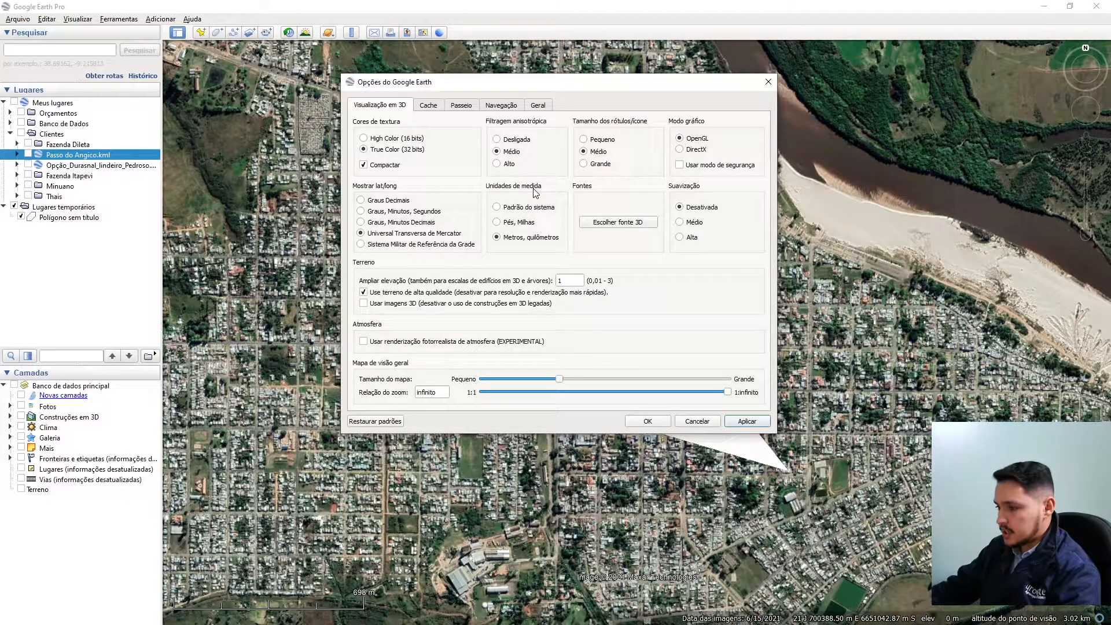
# Step: Try the measurement unit options, applying Padrão do sistema, and select Metros, quilômetros as the unit
pyautogui.click(502, 207)
pyautogui.click(510, 224)
pyautogui.click(513, 235)
pyautogui.click(517, 207)
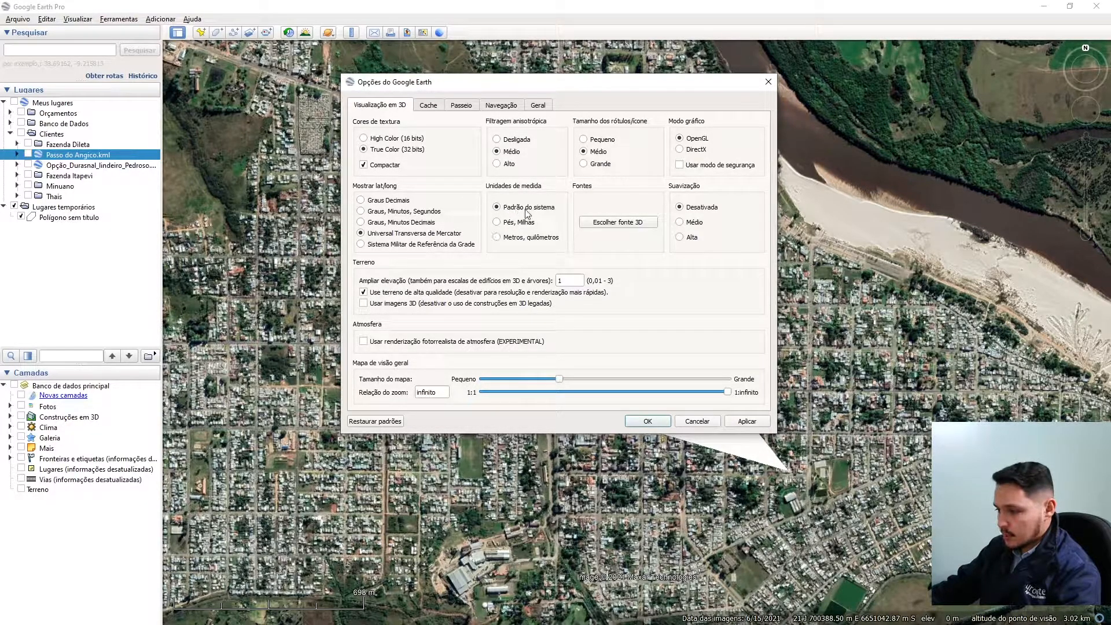
pyautogui.click(734, 426)
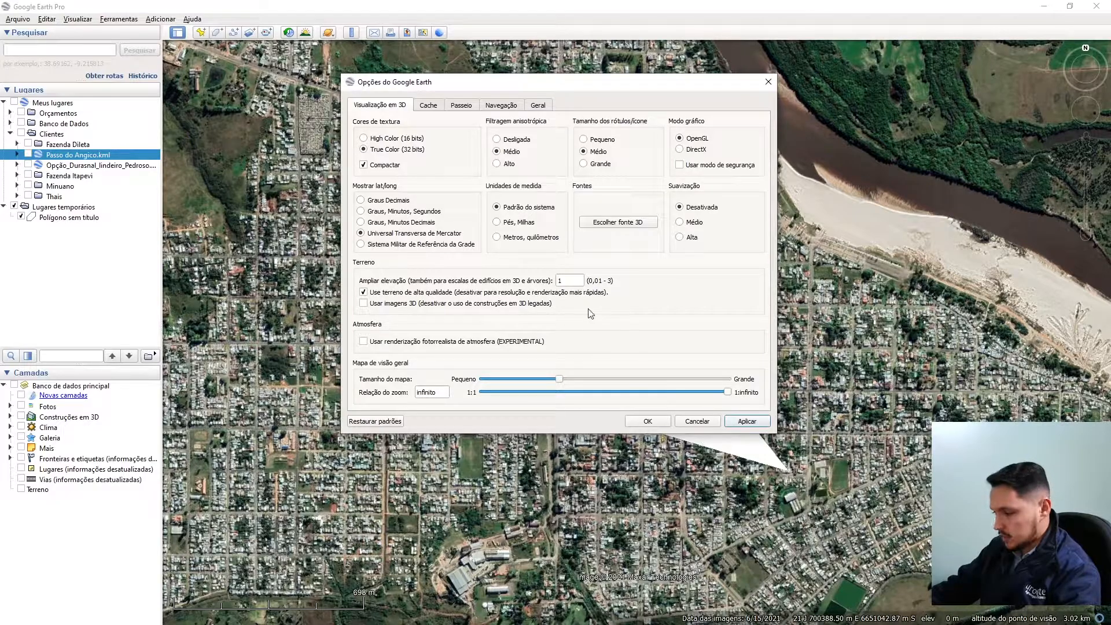
pyautogui.click(497, 238)
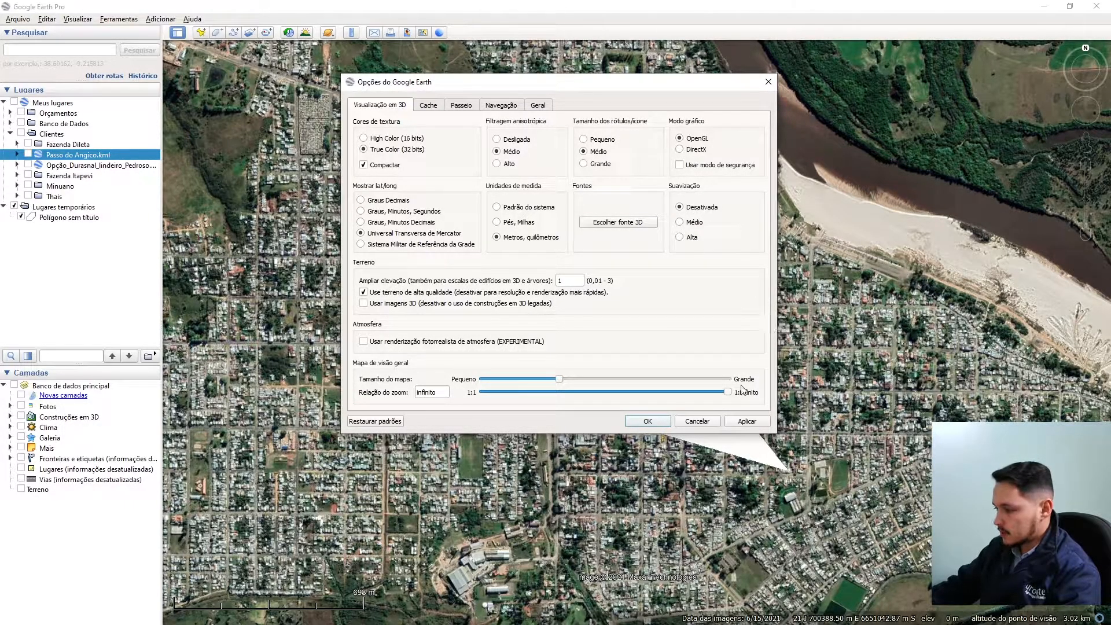
# Step: Look at the 3D font choices without changing them, then apply the view options and close the dialog
pyautogui.click(618, 225)
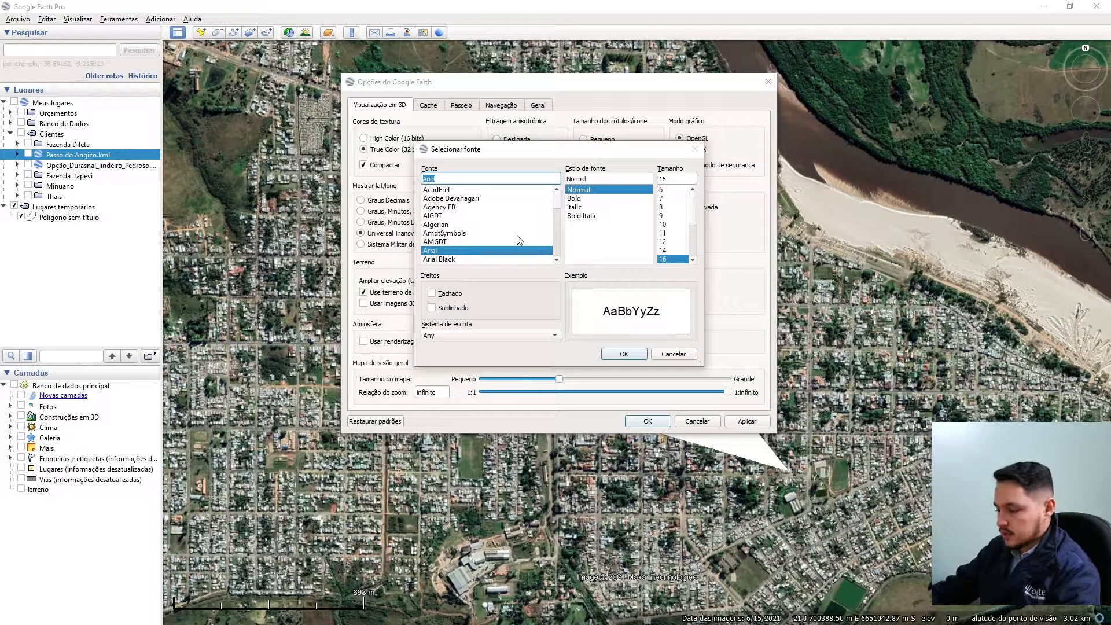
pyautogui.click(674, 355)
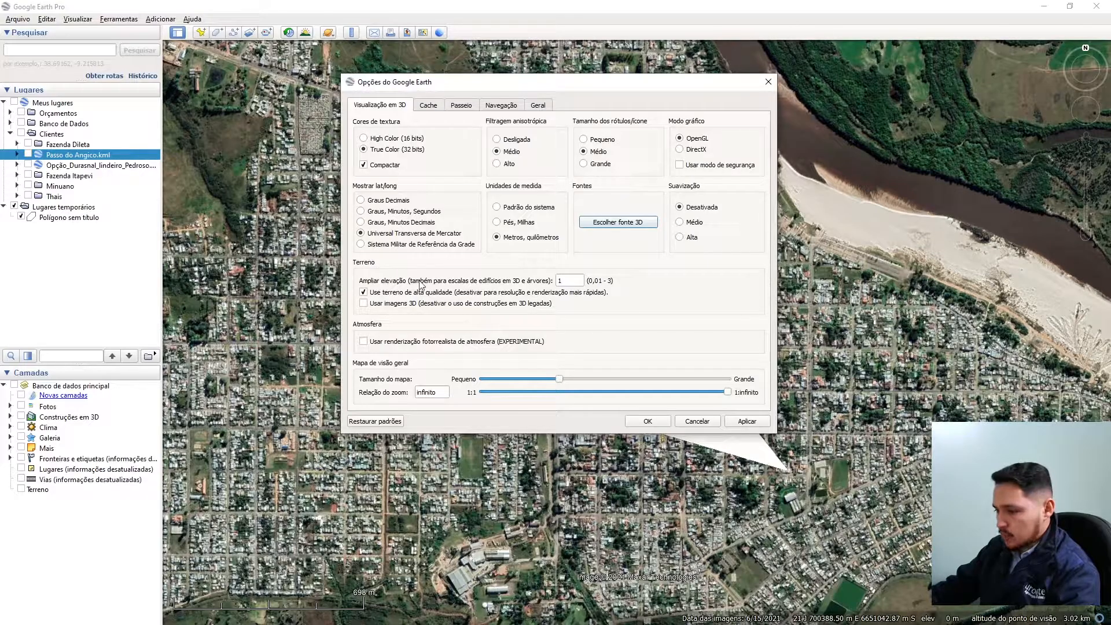
pyautogui.click(747, 420)
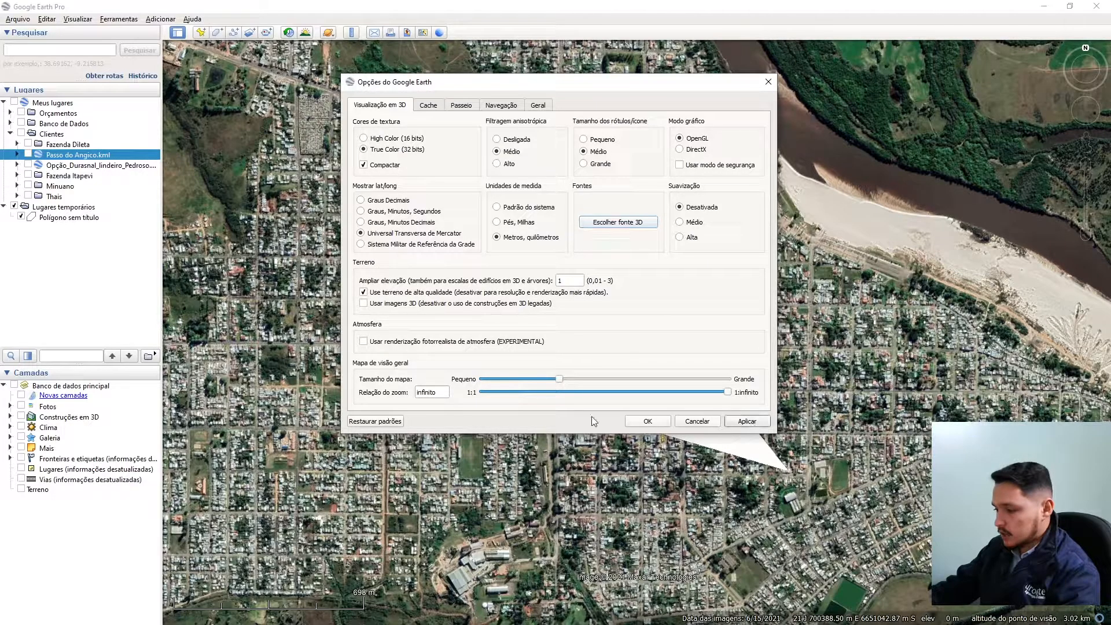
pyautogui.click(648, 421)
# Step: Move the map from the polygon area to the other riverside town and close in on the ploughed field beside the river bend
pyautogui.scroll(-6, 613, 291)
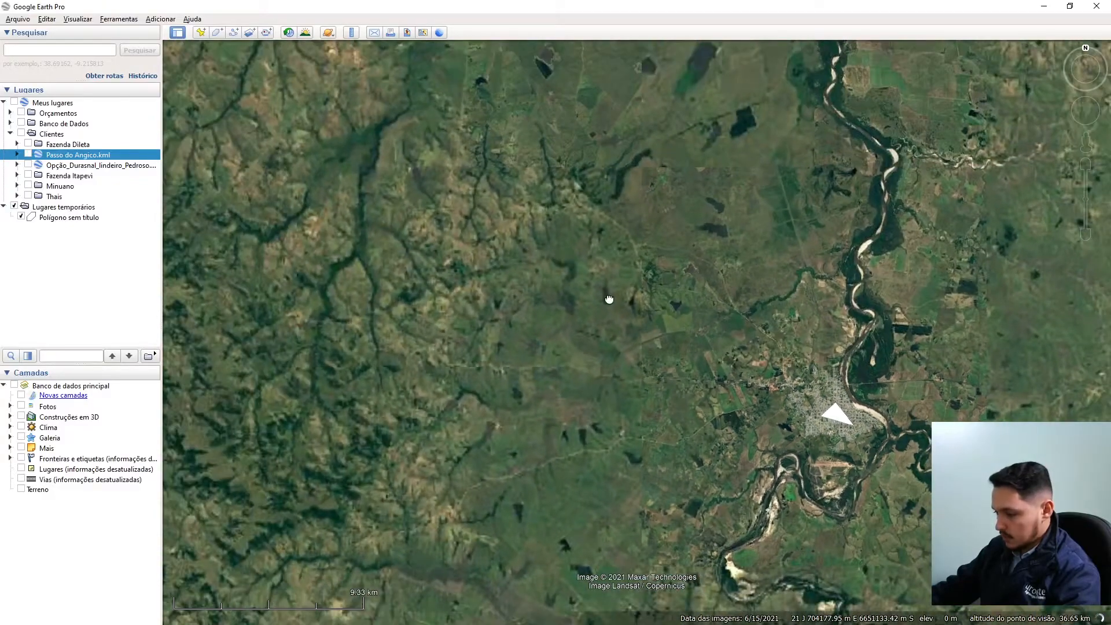
pyautogui.moveTo(608, 297); pyautogui.dragTo(949, 492)
pyautogui.moveTo(613, 193); pyautogui.dragTo(949, 585)
pyautogui.moveTo(571, 164); pyautogui.dragTo(858, 402)
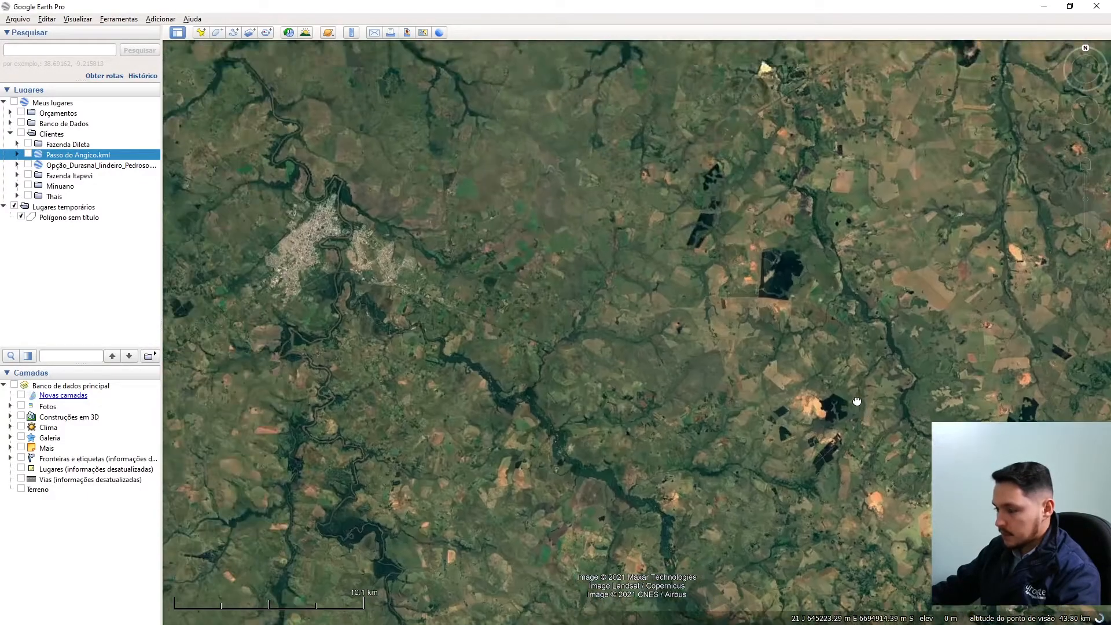
pyautogui.moveTo(486, 240); pyautogui.dragTo(700, 323)
pyautogui.scroll(3, 446, 321)
pyautogui.scroll(5, 597, 368)
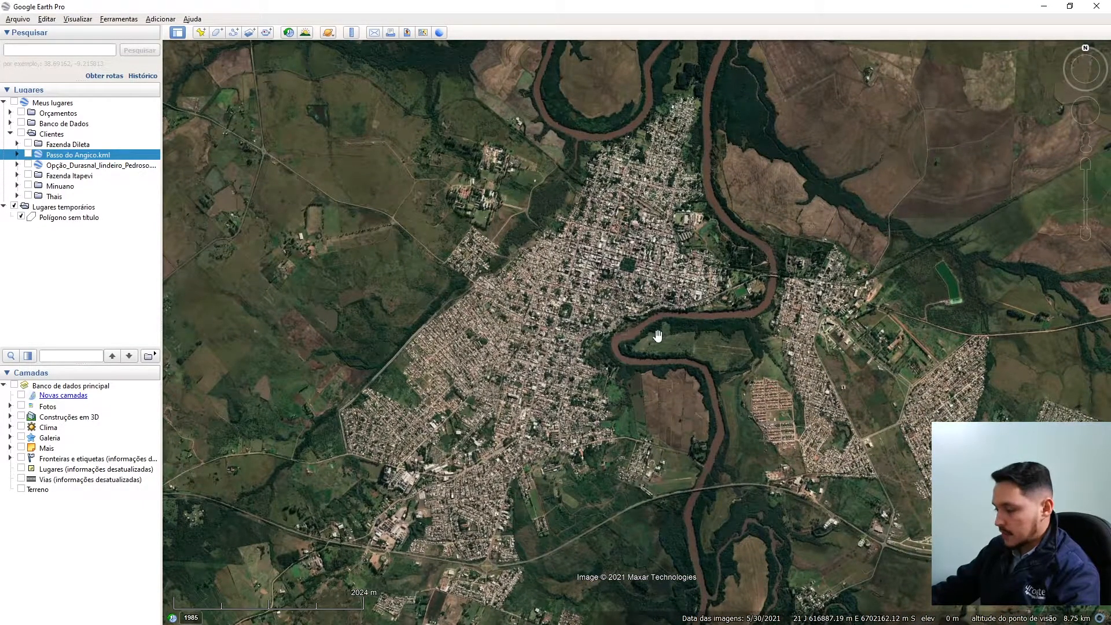
pyautogui.moveTo(660, 448); pyautogui.dragTo(660, 425)
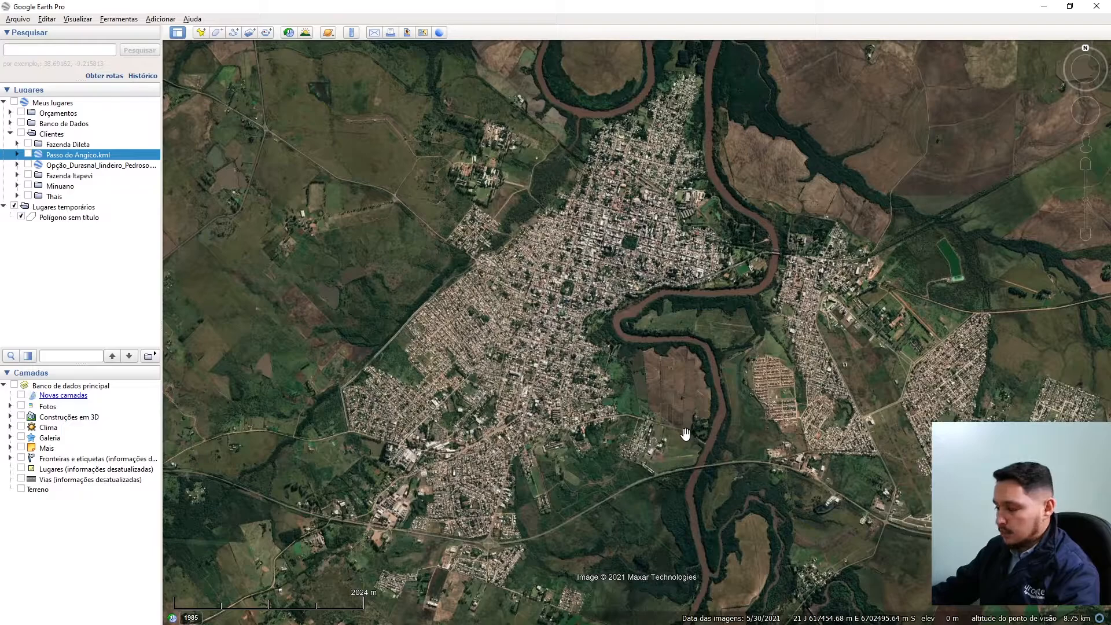
pyautogui.moveTo(674, 417); pyautogui.dragTo(663, 442)
pyautogui.scroll(2, 666, 443)
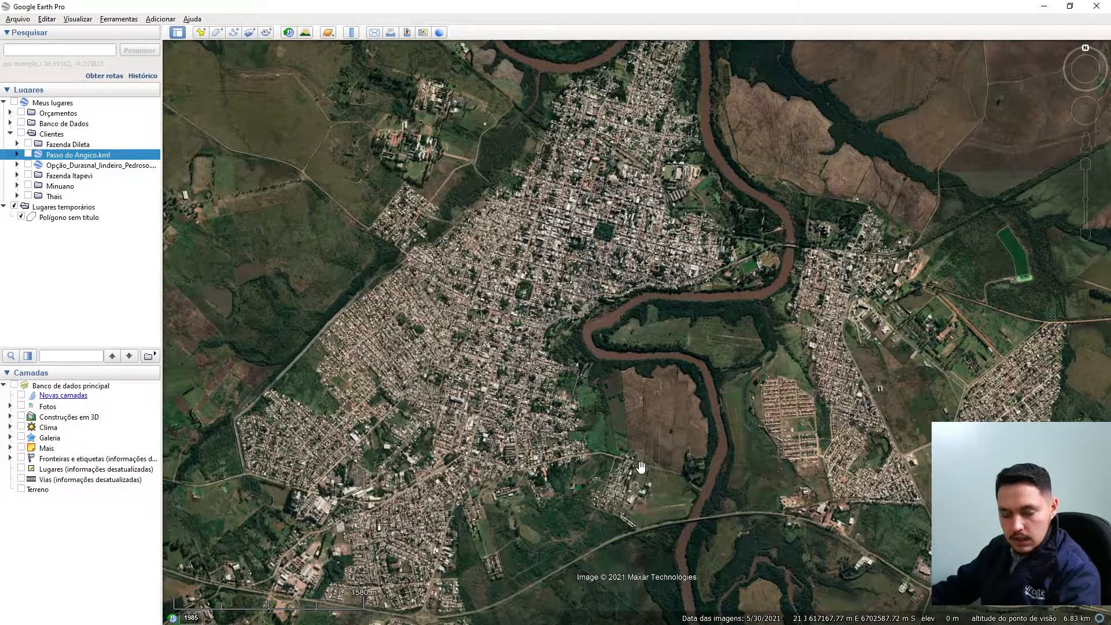
pyautogui.scroll(5, 663, 428)
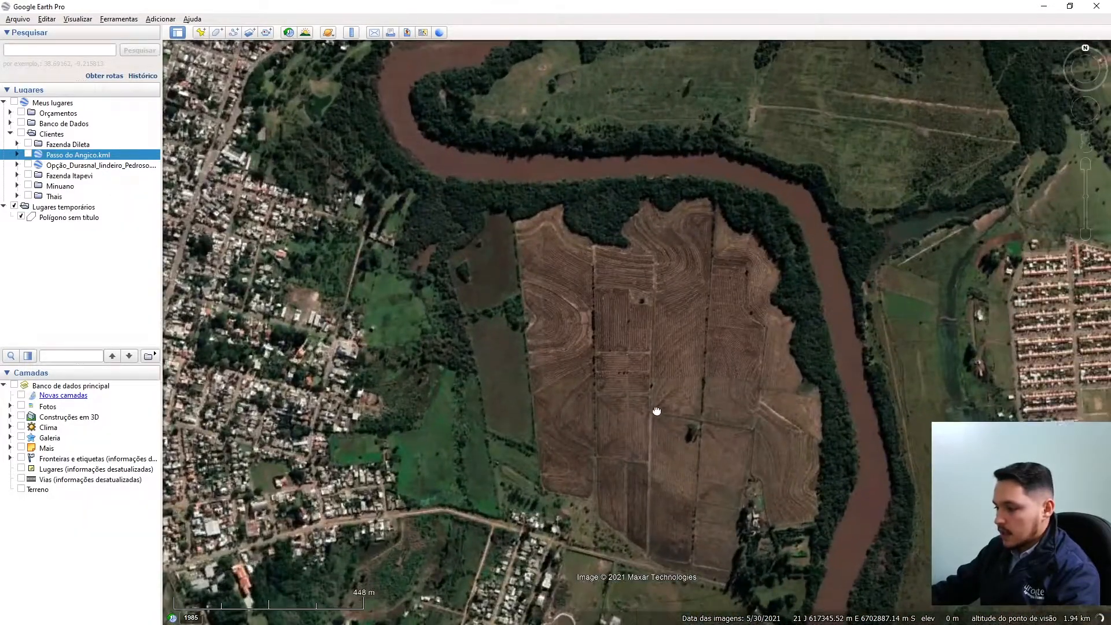
# Step: Examine the ploughed field and the town behind it in a tilted perspective without the terrain layer
pyautogui.moveTo(657, 411); pyautogui.dragTo(655, 372)
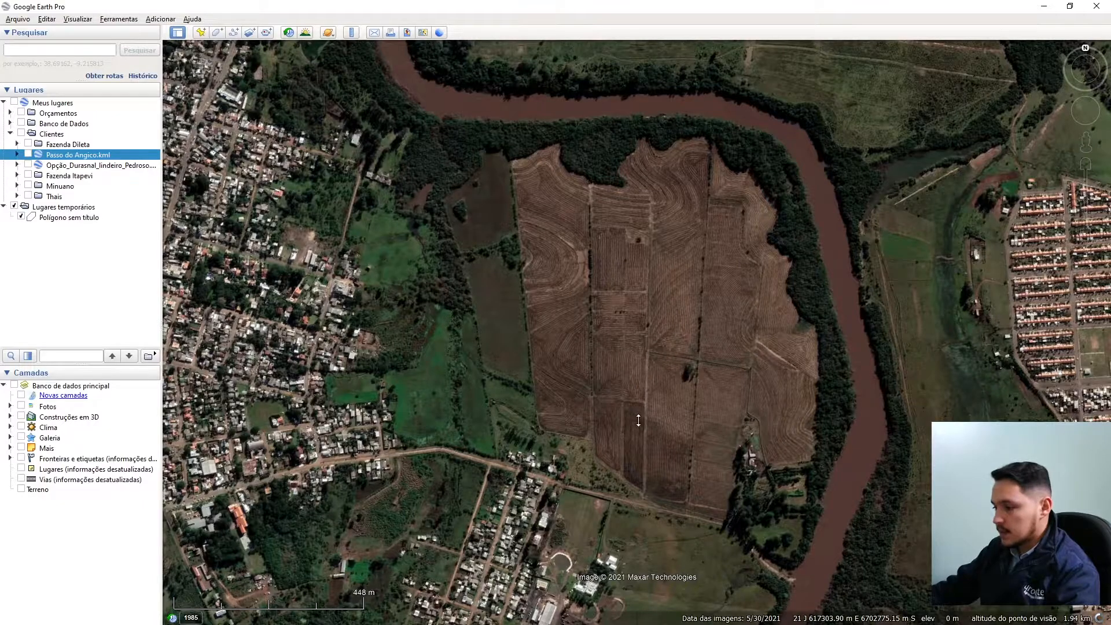
pyautogui.moveTo(646, 352); pyautogui.dragTo(652, 383, button='middle')
pyautogui.scroll(2, 654, 498)
pyautogui.moveTo(656, 361); pyautogui.dragTo(652, 466)
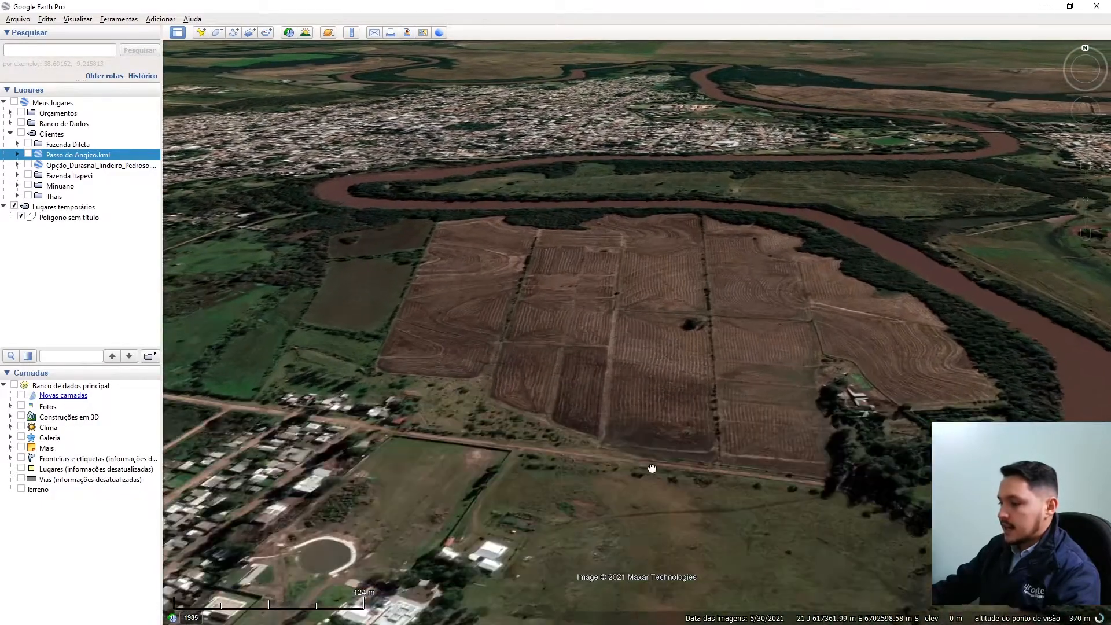
pyautogui.scroll(-2, 643, 467)
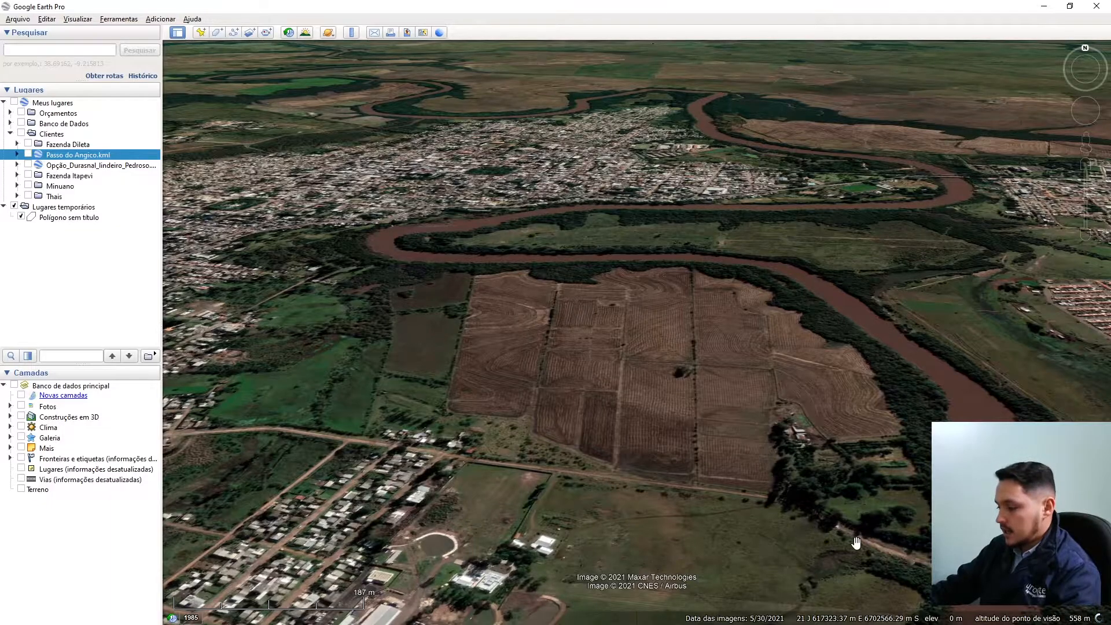
pyautogui.scroll(2, 686, 489)
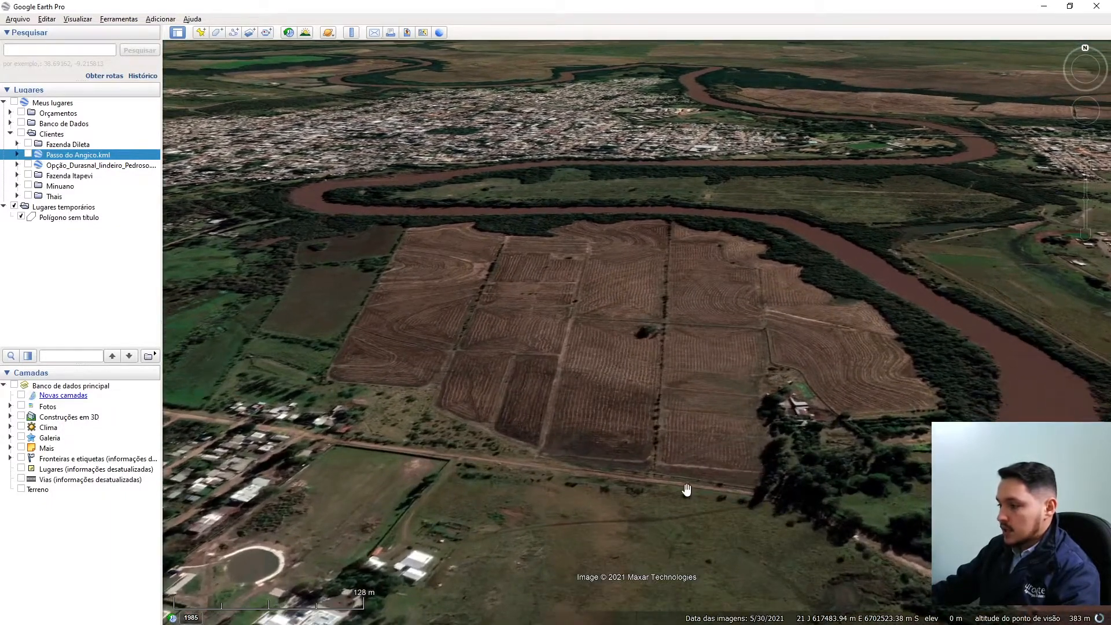
pyautogui.scroll(-2, 725, 447)
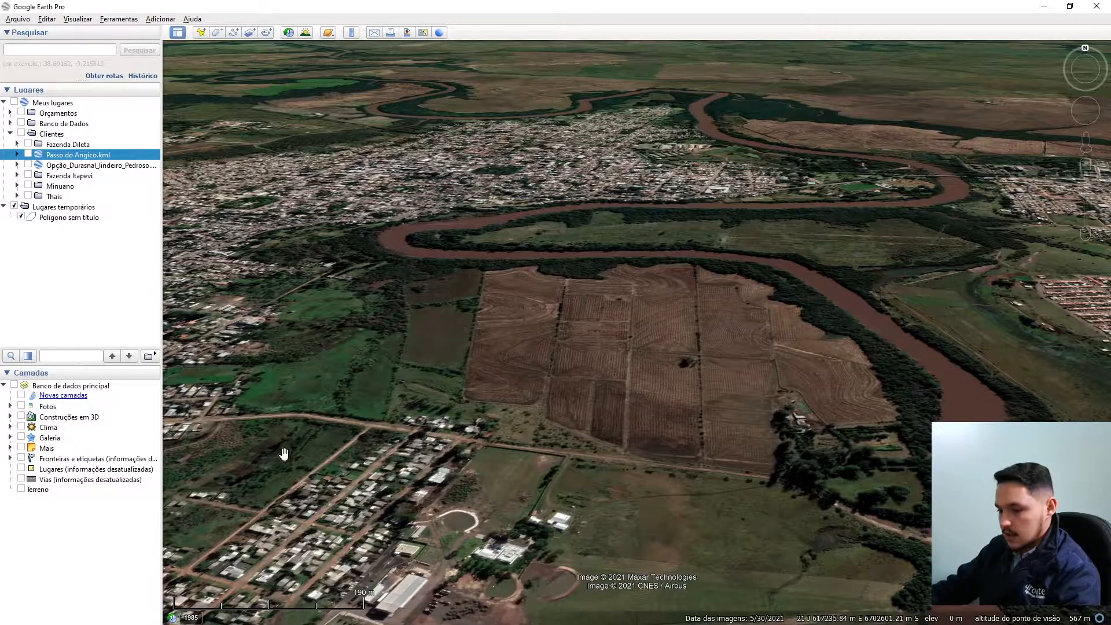
# Step: Enable the Terreno layer and examine the relief of the ploughed field from a low angle and from above
pyautogui.click(22, 489)
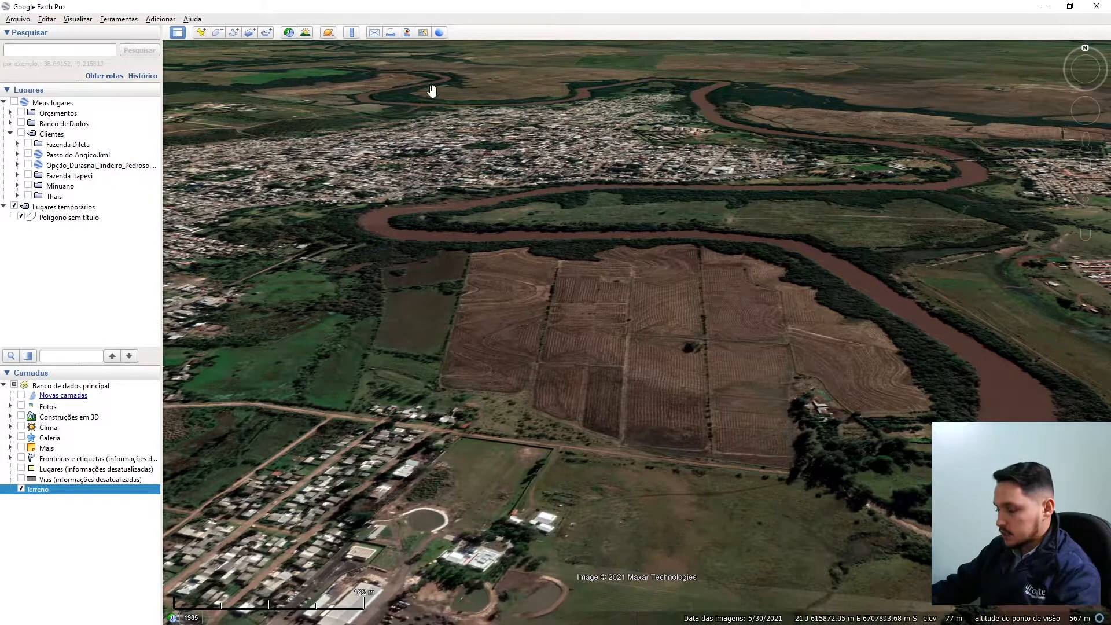
pyautogui.scroll(3, 678, 430)
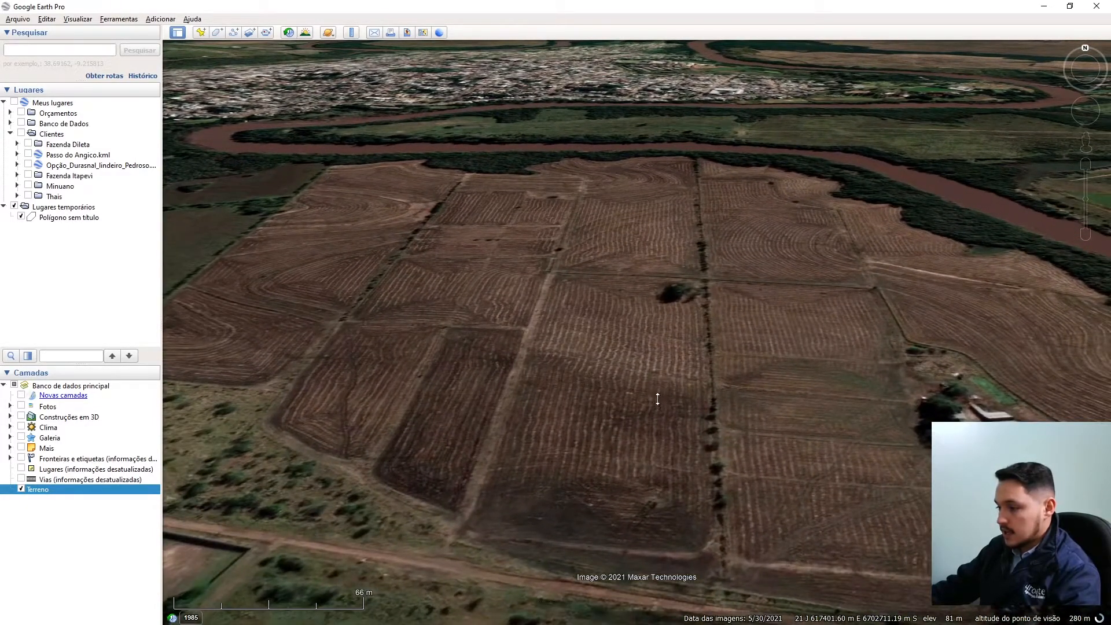
pyautogui.moveTo(658, 399); pyautogui.dragTo(687, 470, button='middle')
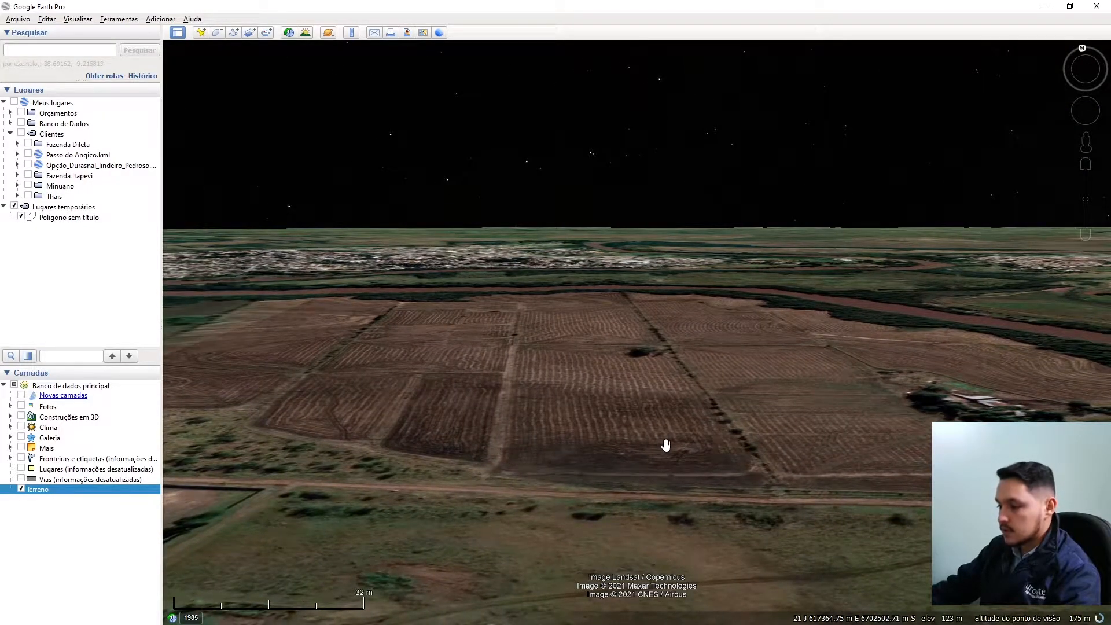
pyautogui.moveTo(665, 456); pyautogui.dragTo(628, 124, button='middle')
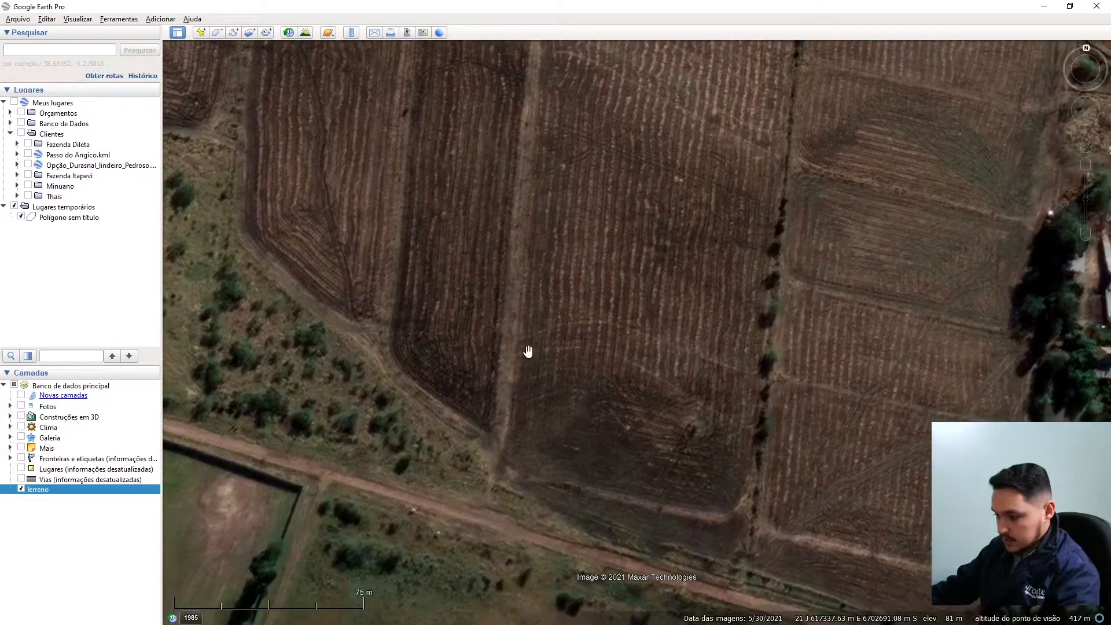
# Step: Travel across the map to the small town among forested hills inland from the coast, north of the large city
pyautogui.scroll(-10, 515, 445)
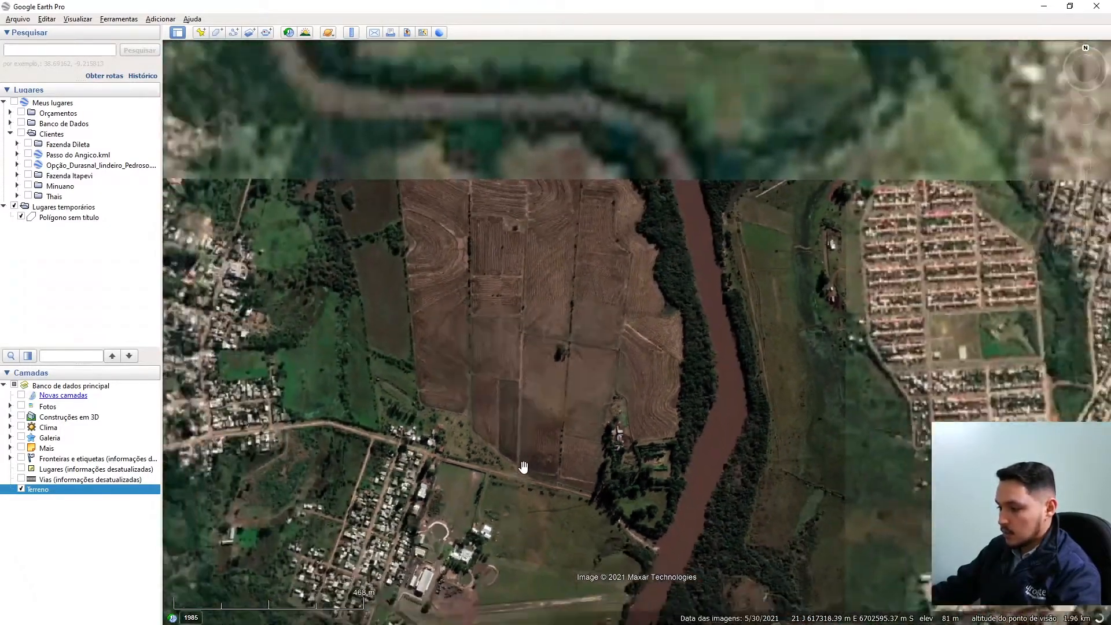
pyautogui.scroll(-10, 521, 468)
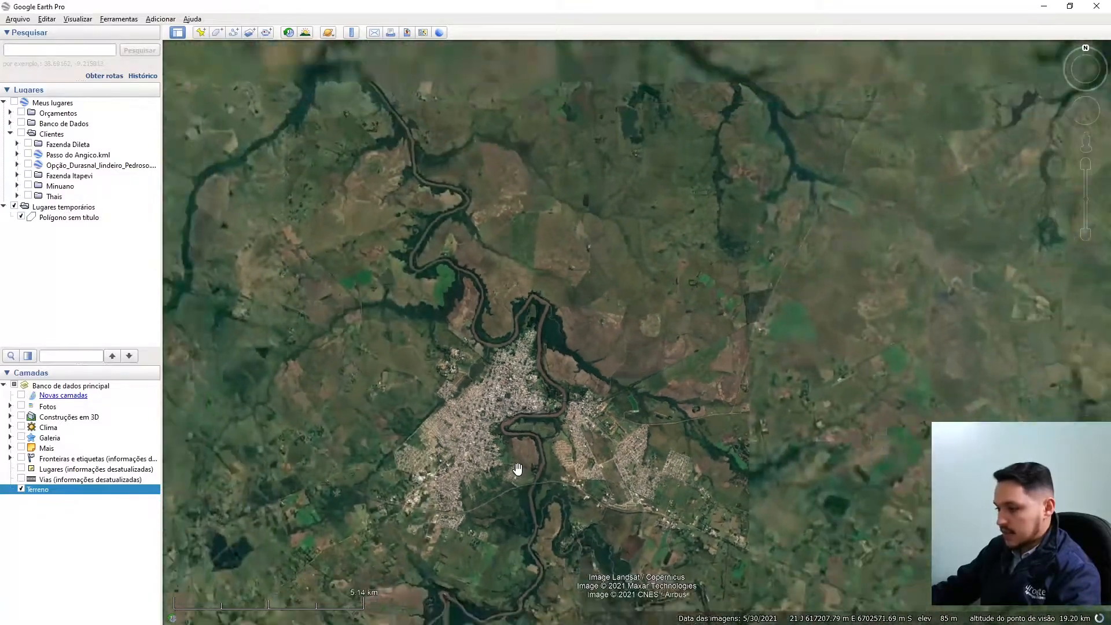
pyautogui.scroll(-10, 518, 469)
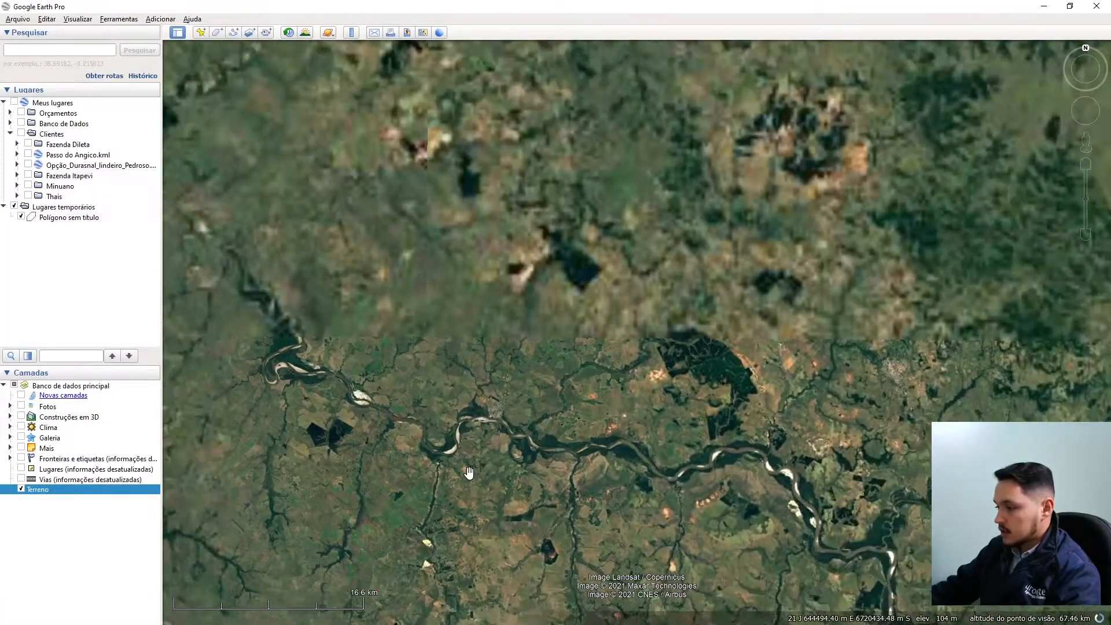
pyautogui.scroll(-10, 469, 473)
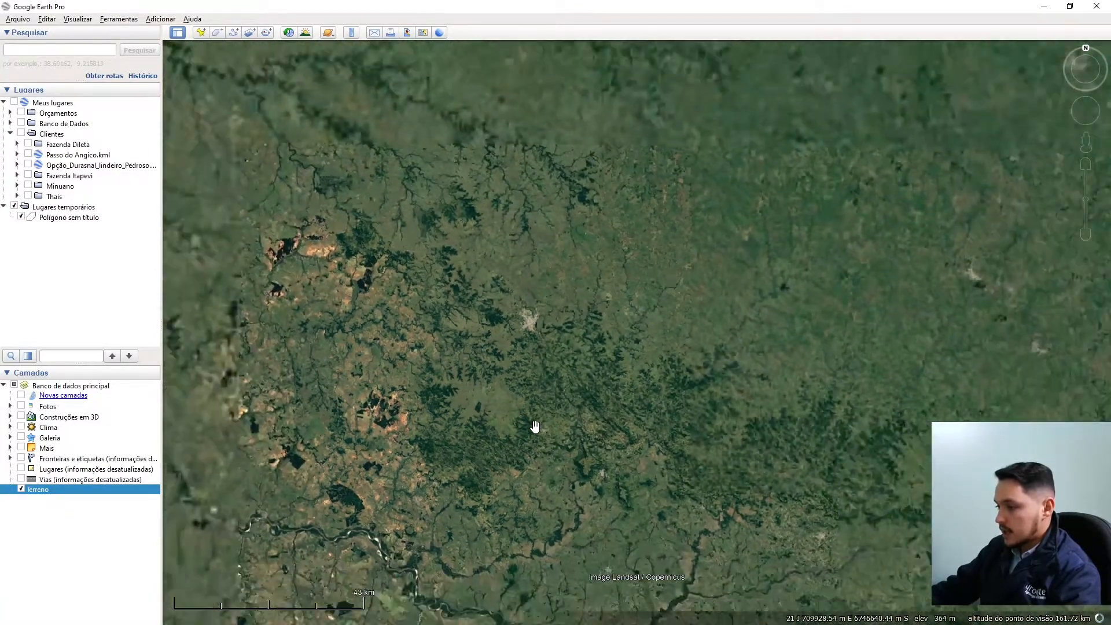
pyautogui.scroll(-10, 535, 427)
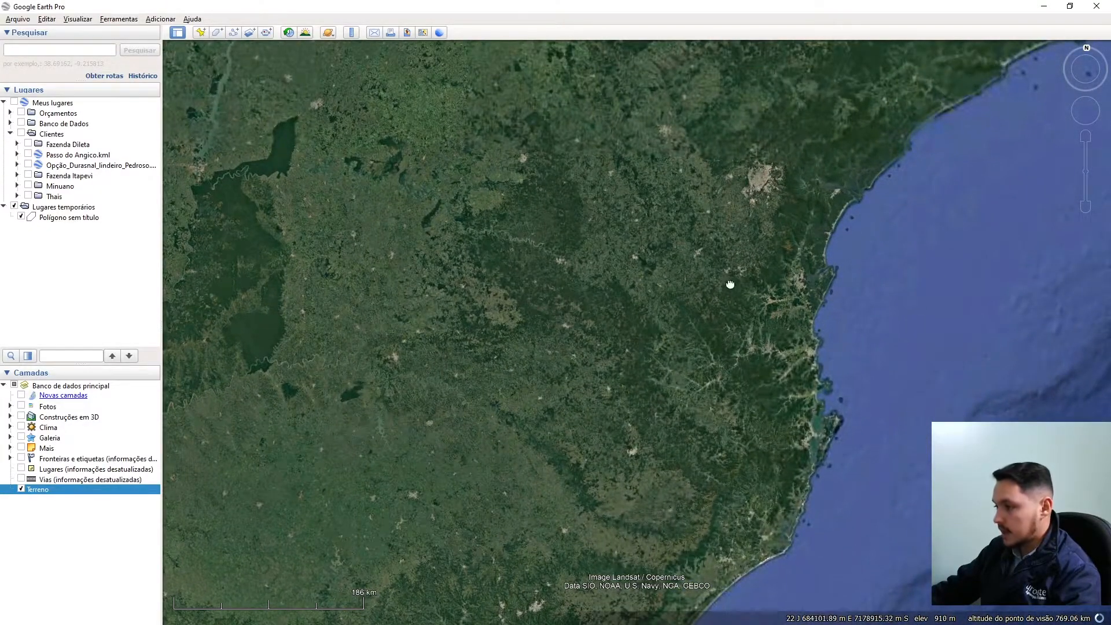
pyautogui.moveTo(730, 284); pyautogui.dragTo(689, 339)
pyautogui.scroll(10, 716, 300)
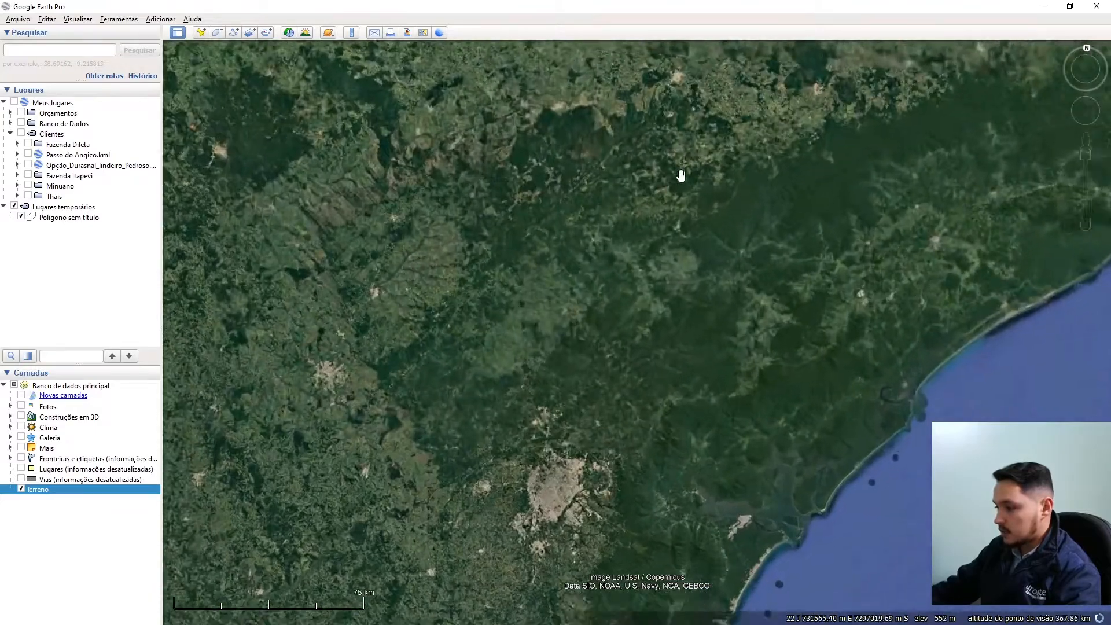
pyautogui.scroll(3, 665, 378)
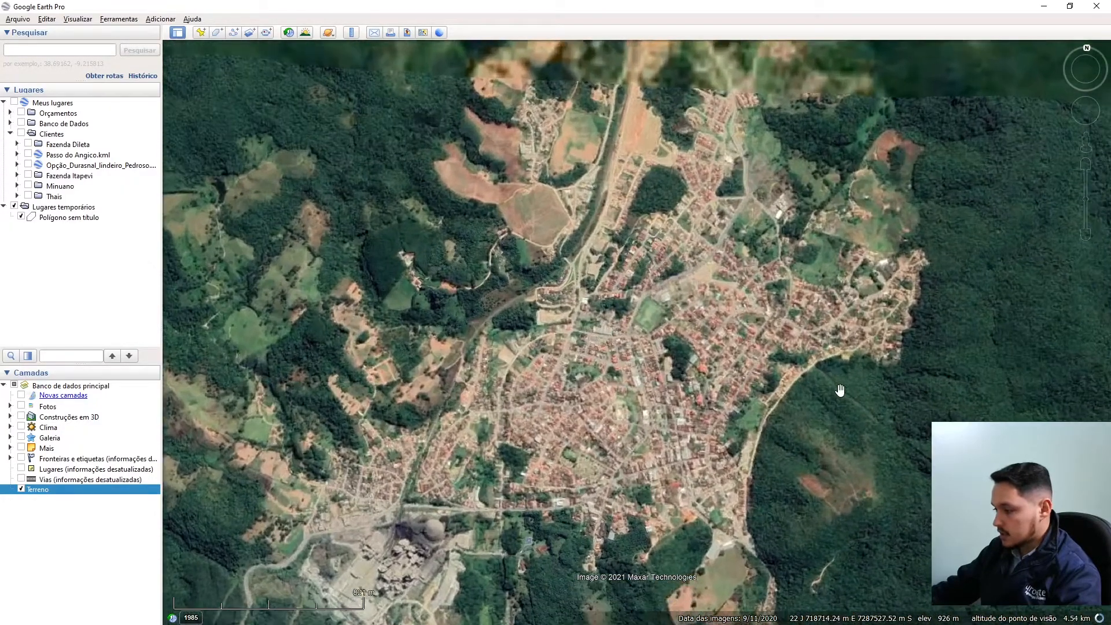
pyautogui.scroll(2, 840, 391)
pyautogui.moveTo(477, 235); pyautogui.dragTo(687, 511)
pyautogui.moveTo(836, 185); pyautogui.dragTo(579, 348)
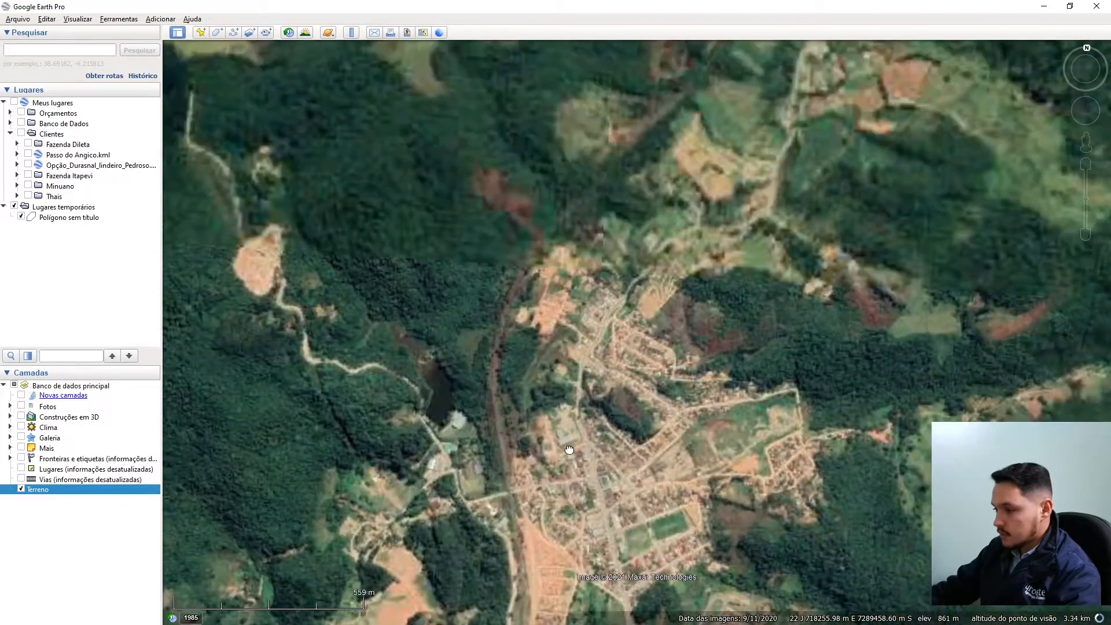
pyautogui.scroll(2, 614, 396)
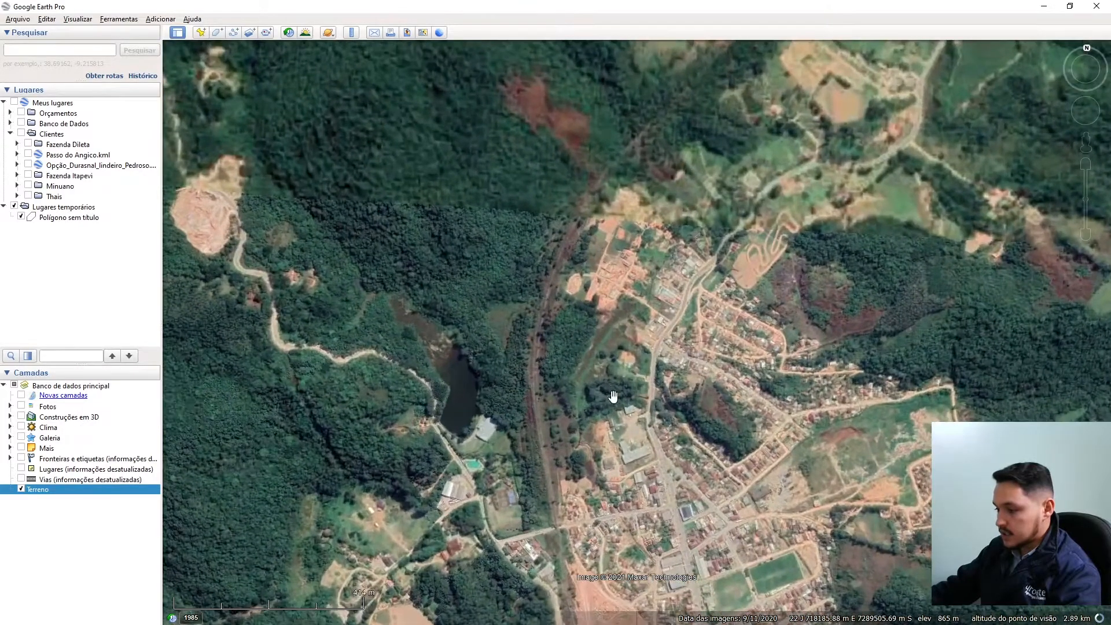
# Step: Examine the relief of the forested hills around the town in a tilted and rotated 3D perspective
pyautogui.moveTo(613, 397); pyautogui.dragTo(667, 466, button='middle')
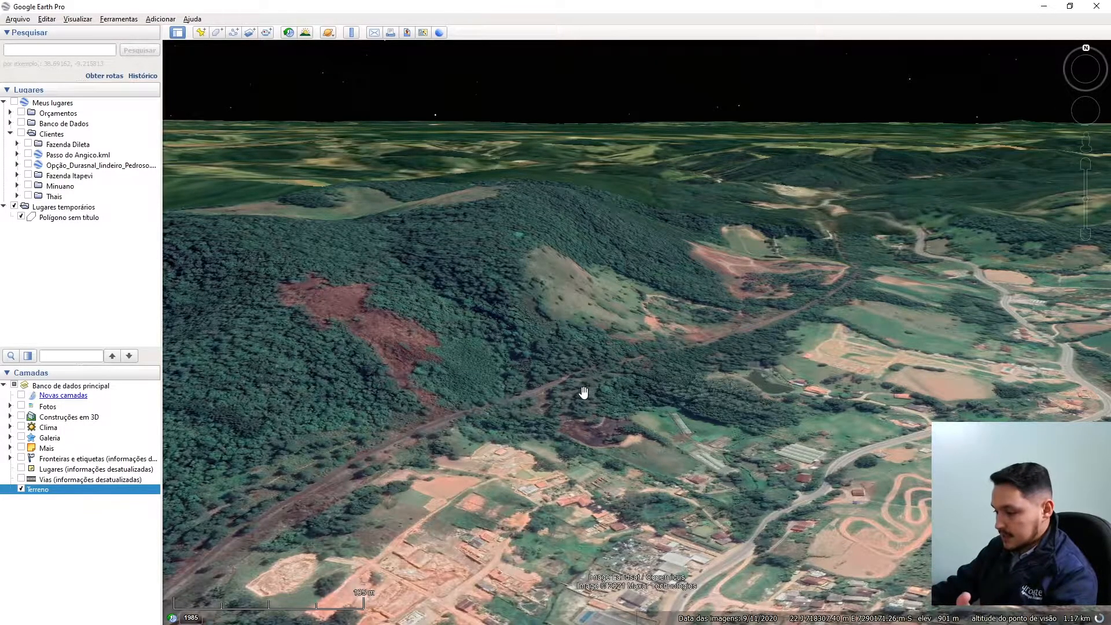
pyautogui.moveTo(758, 236); pyautogui.dragTo(855, 253)
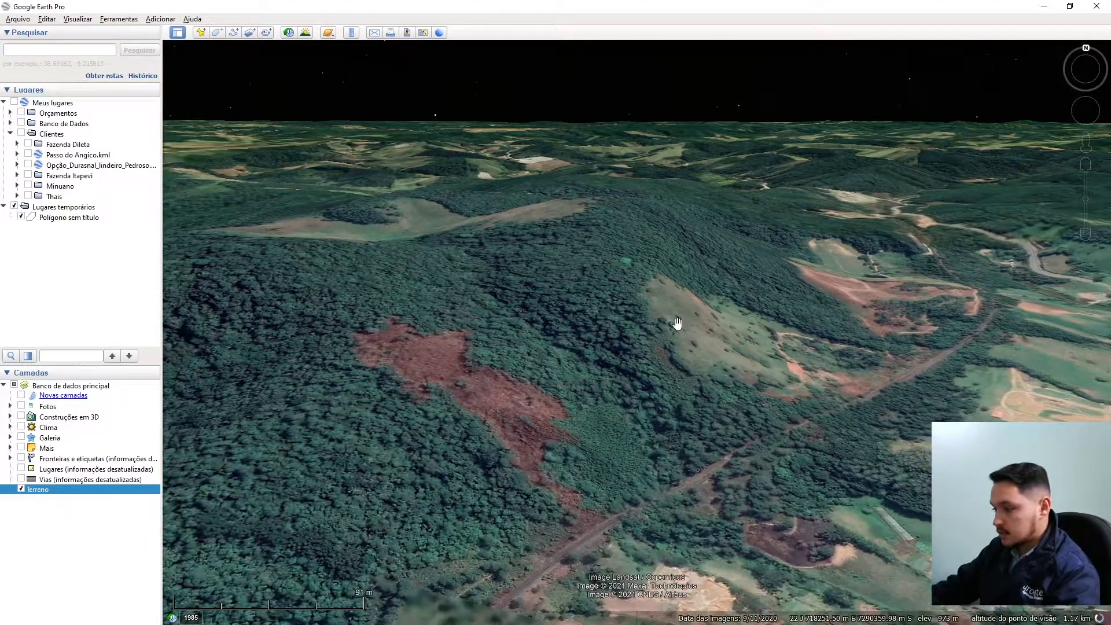
pyautogui.moveTo(682, 331); pyautogui.dragTo(853, 404, button='middle')
pyautogui.moveTo(772, 385); pyautogui.dragTo(640, 521)
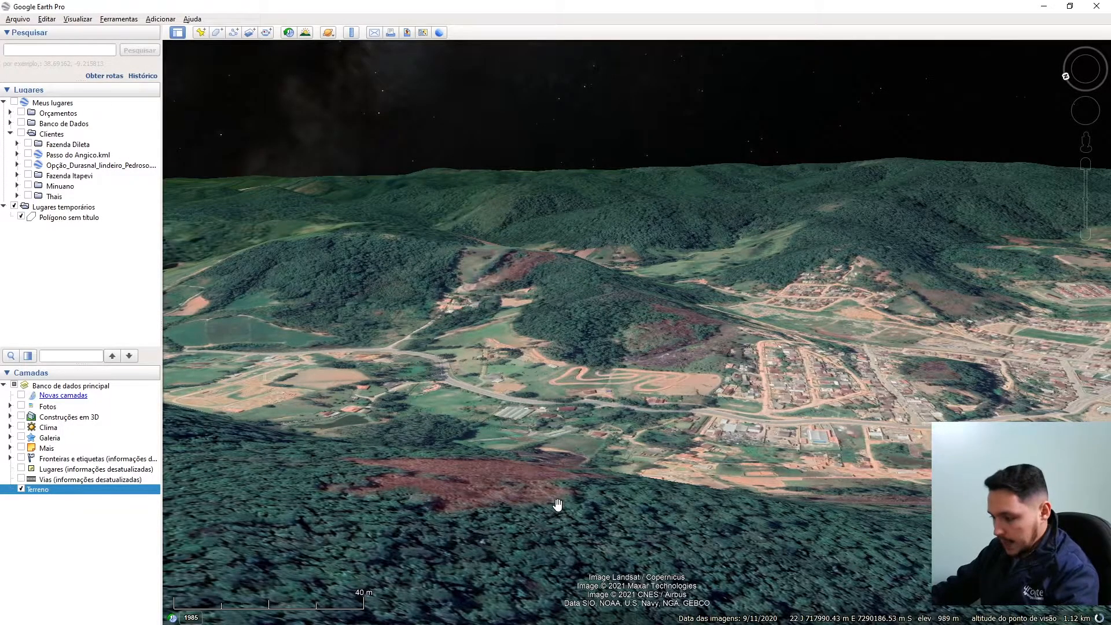
# Step: Reset the view to look straight down with north up, and fly back to Polígono sem título
pyautogui.press('r')
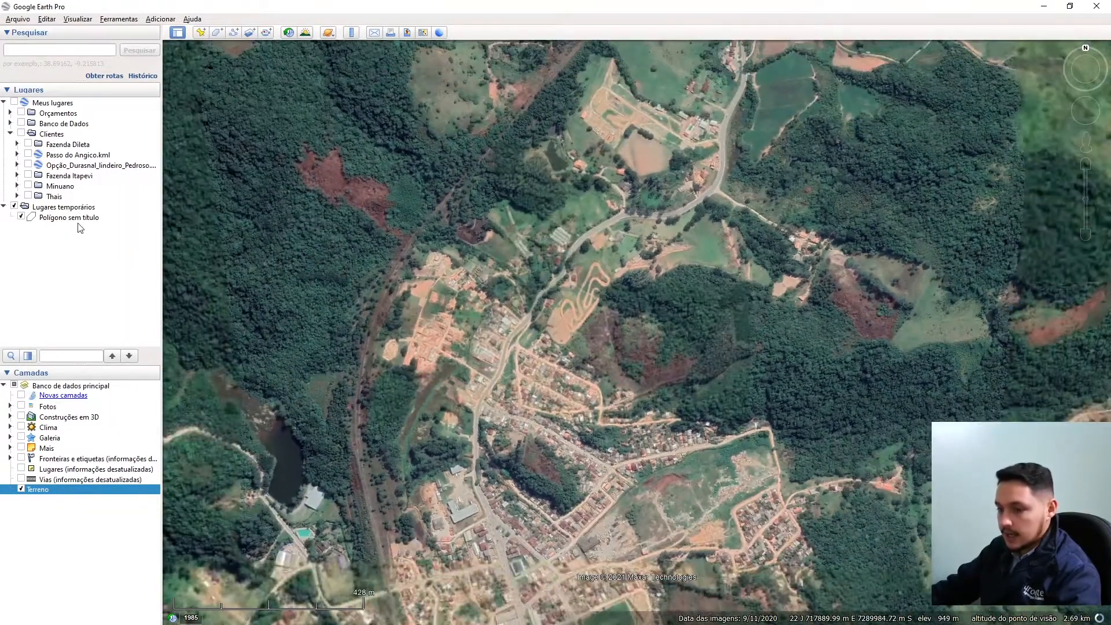
pyautogui.doubleClick(72, 218)
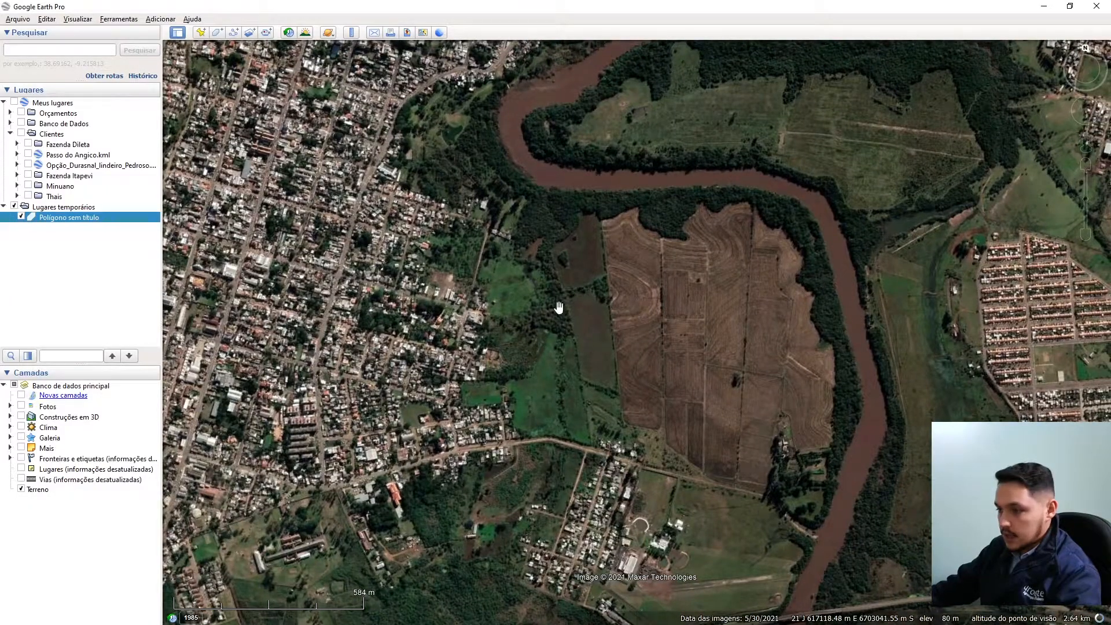
# Step: Examine the relief of the ploughed field and the river bend in a tilted 3D perspective, close up and from farther away
pyautogui.scroll(1, 728, 405)
pyautogui.moveTo(728, 417); pyautogui.dragTo(811, 514, button='middle')
pyautogui.moveTo(831, 347)
pyautogui.mouseDown(button='middle')
pyautogui.moveTo(824, 368)
pyautogui.moveTo(839, 357)
pyautogui.mouseUp(button='middle')
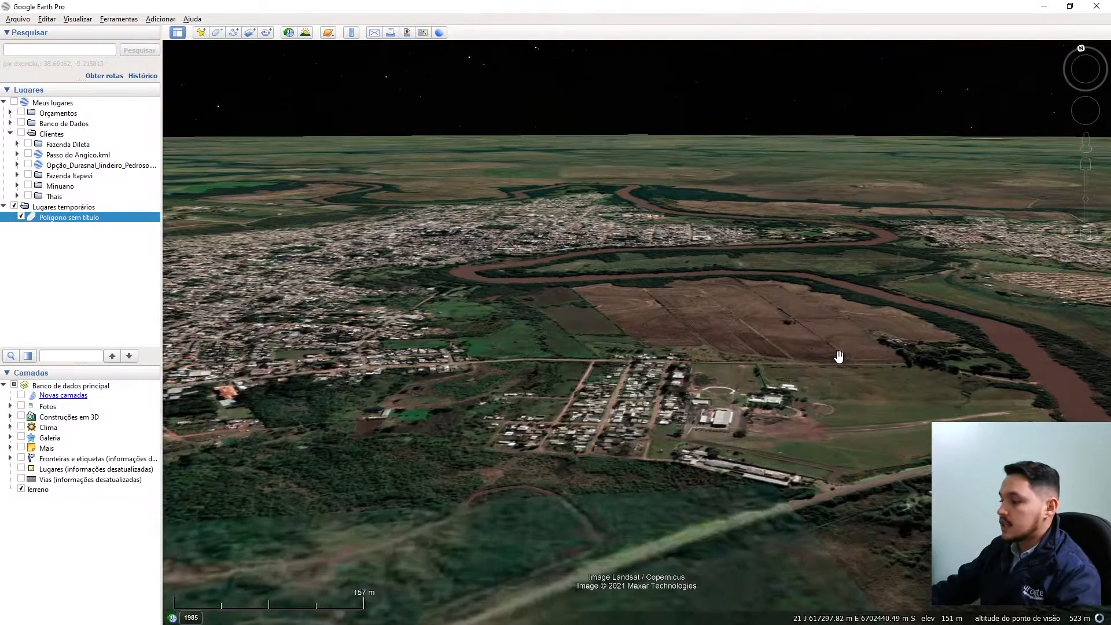
pyautogui.scroll(2, 840, 357)
pyautogui.scroll(2, 762, 417)
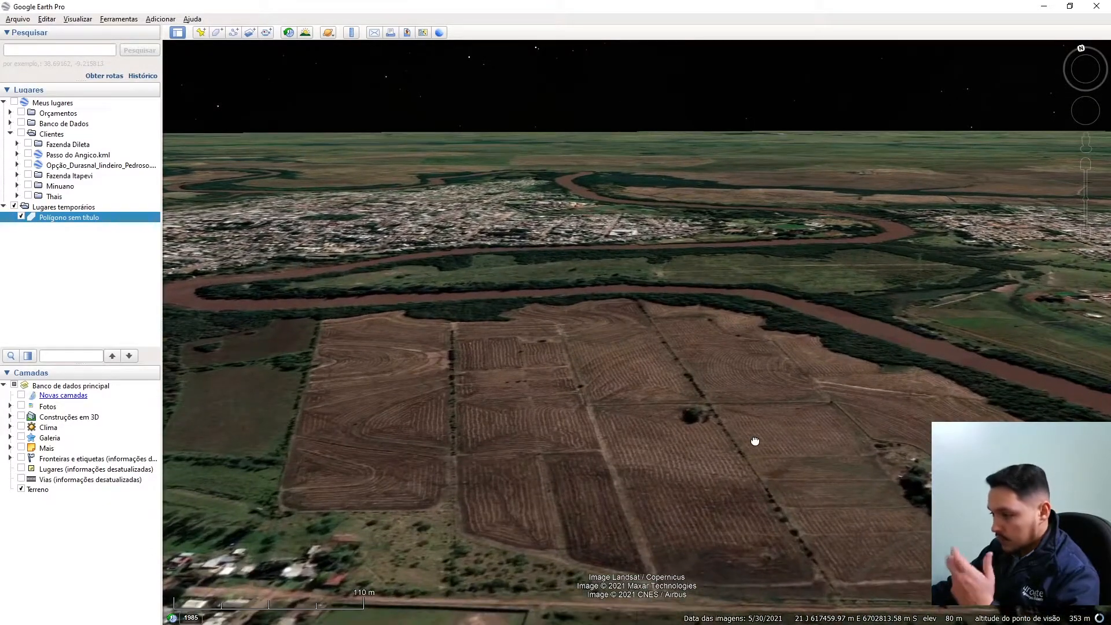
pyautogui.scroll(1, 755, 441)
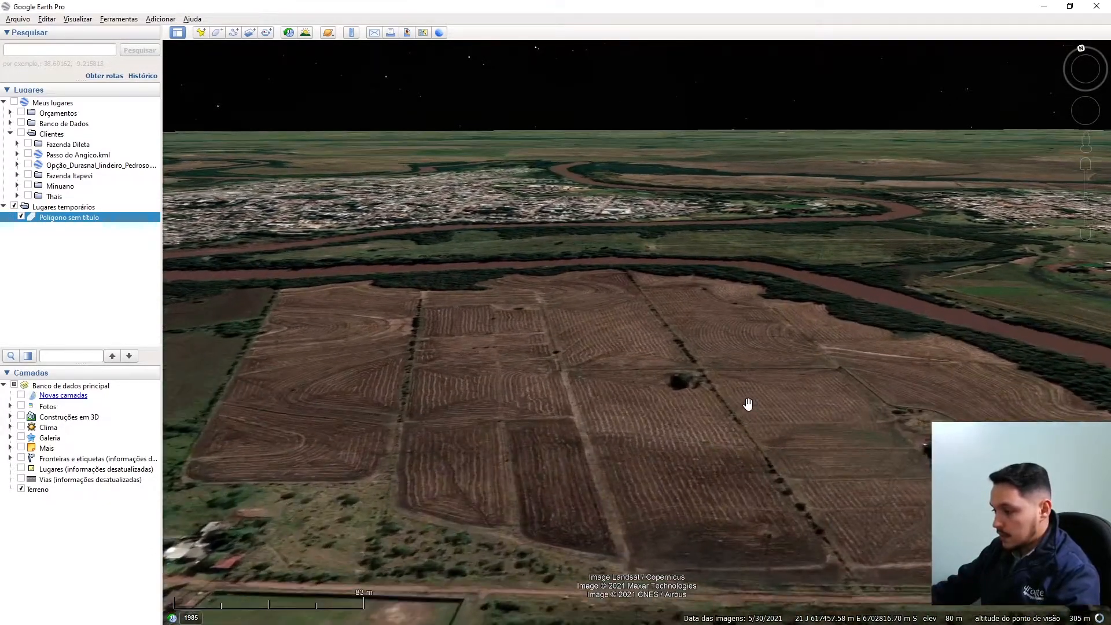
pyautogui.scroll(1, 636, 430)
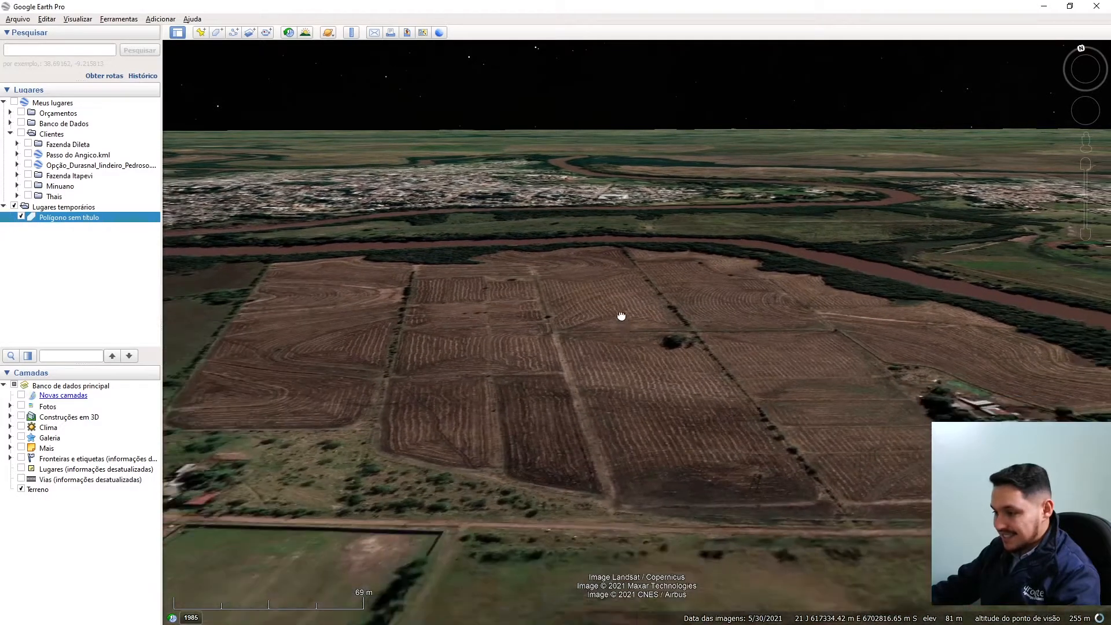
pyautogui.moveTo(622, 316); pyautogui.dragTo(690, 409)
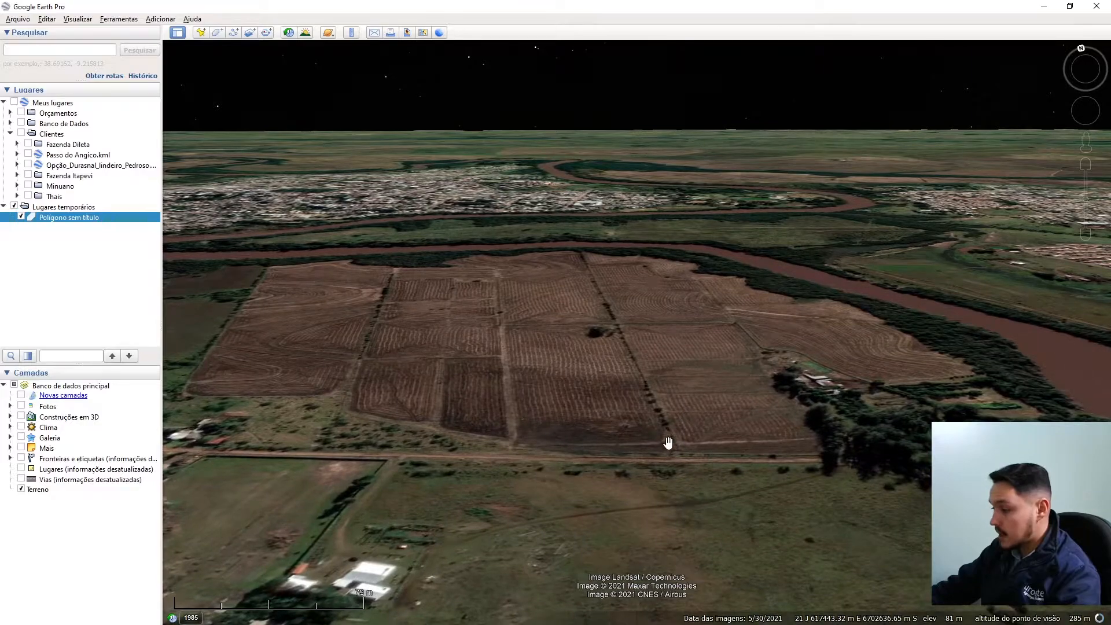
pyautogui.scroll(-2, 648, 447)
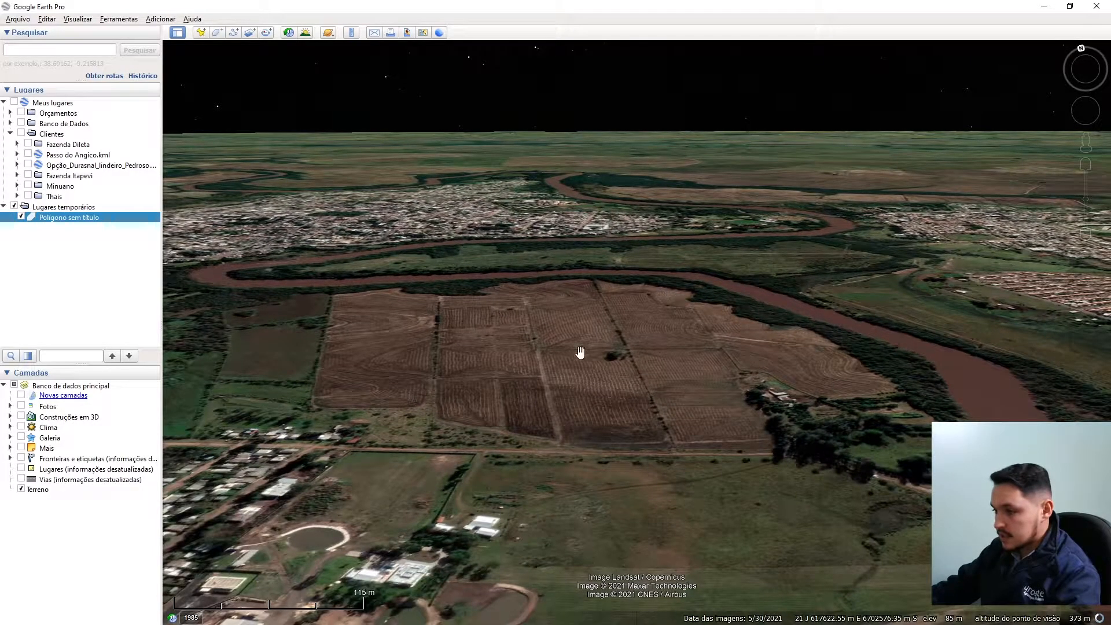
# Step: Set the terrain elevation exaggeration to 3 in the 3D view options and apply it
pyautogui.click(121, 20)
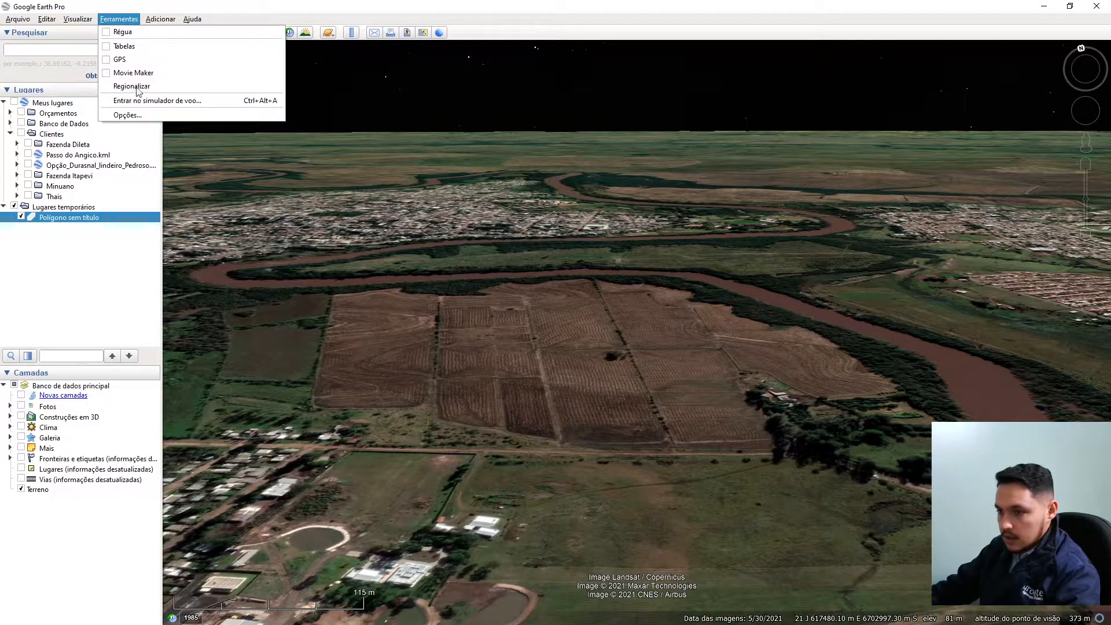
pyautogui.click(136, 115)
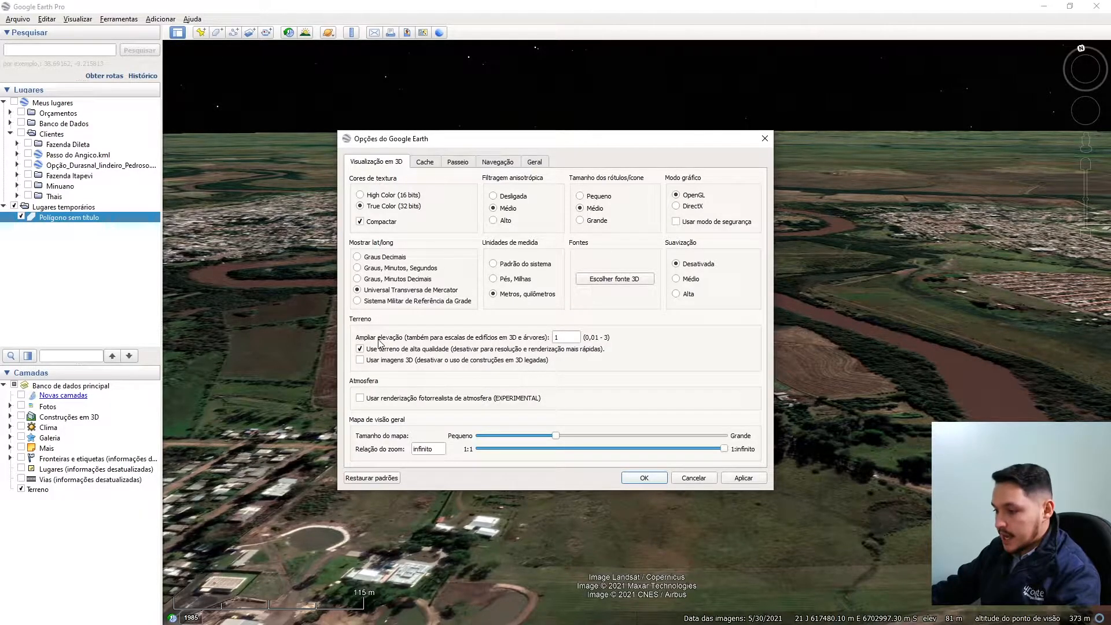
pyautogui.moveTo(584, 146); pyautogui.dragTo(330, 145)
pyautogui.doubleClick(314, 337)
pyautogui.write('3')
pyautogui.click(489, 477)
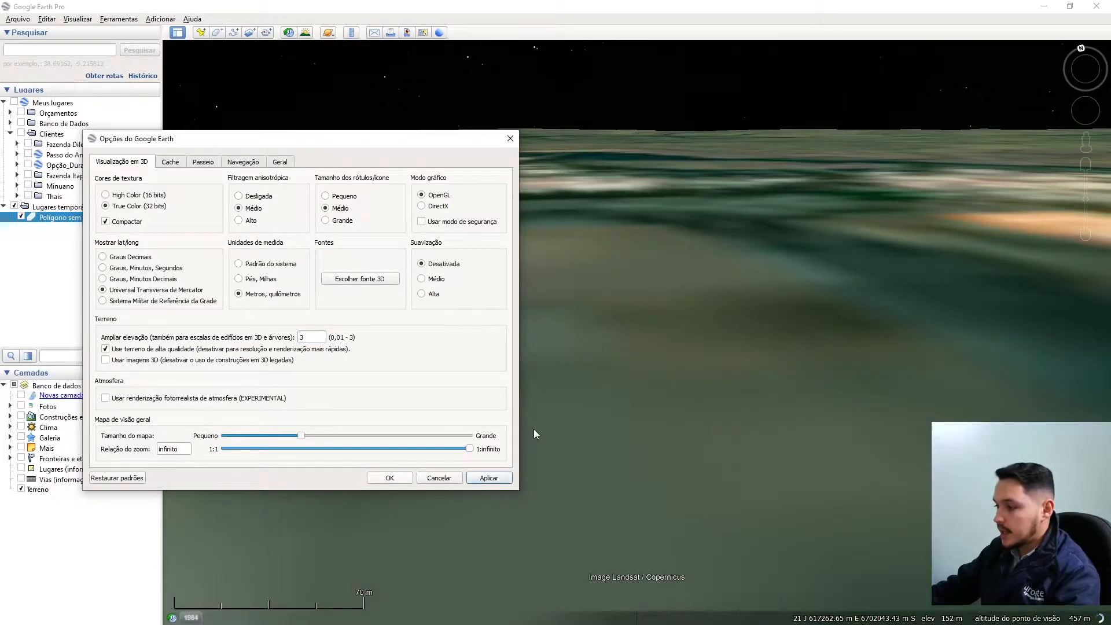
pyautogui.click(397, 476)
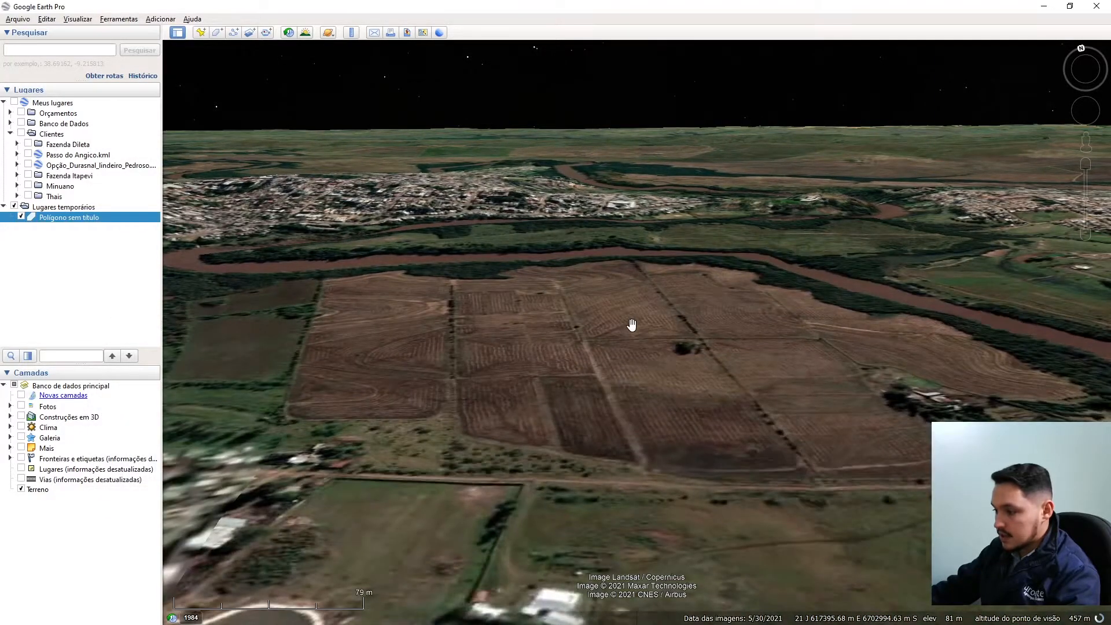
# Step: Examine the exaggerated relief of the ploughed field, the river bend and the town behind it from low and rotated angles
pyautogui.scroll(5, 643, 437)
pyautogui.moveTo(620, 449); pyautogui.dragTo(623, 493, button='middle')
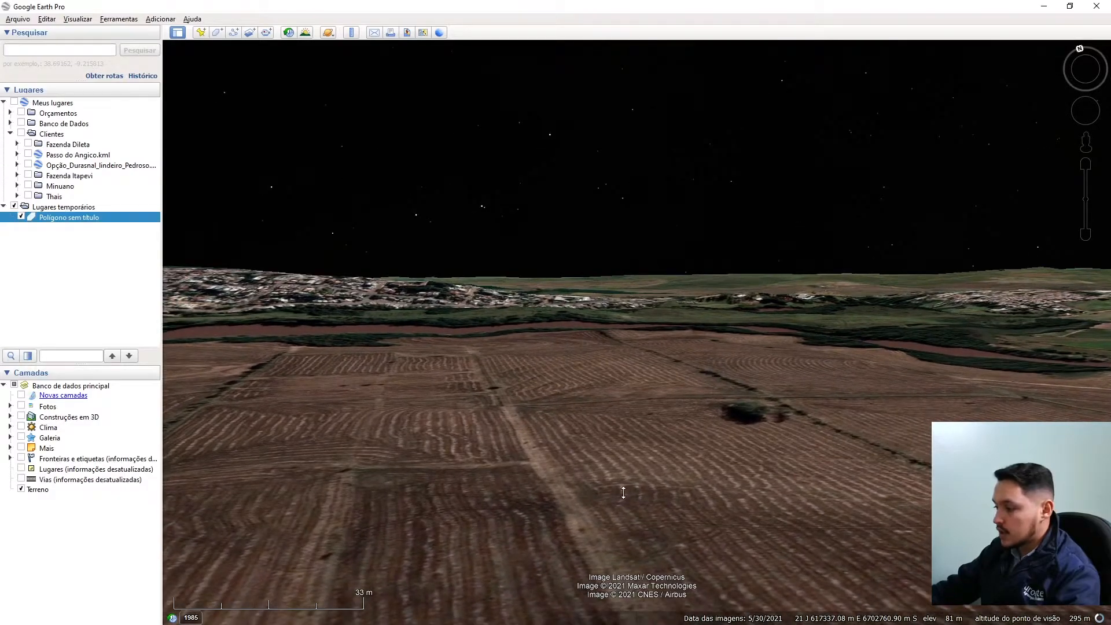
pyautogui.scroll(-3, 611, 479)
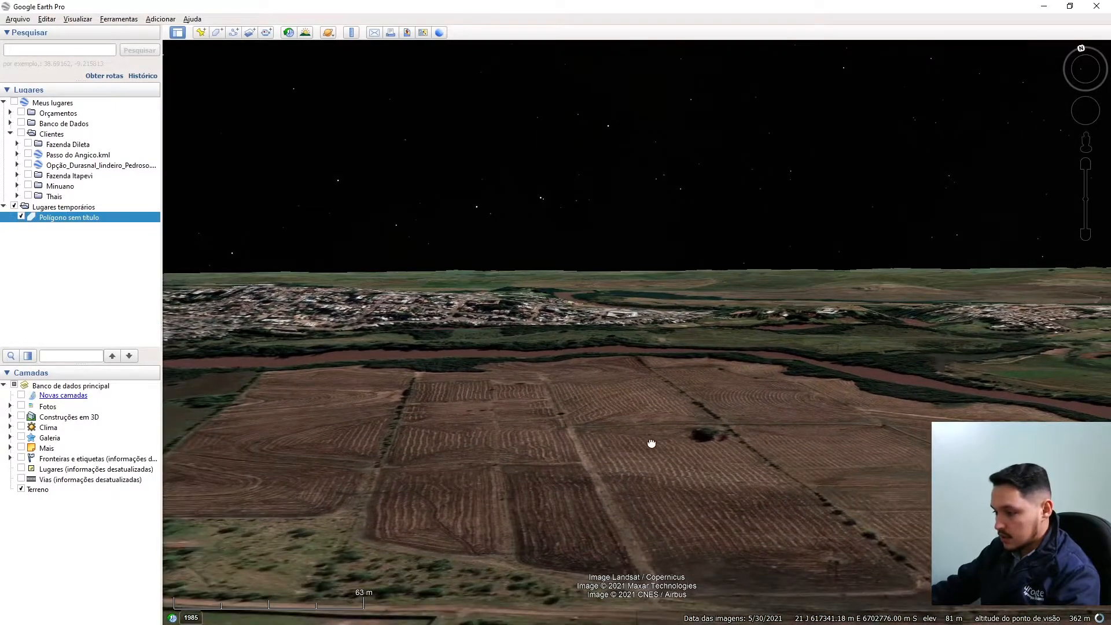
pyautogui.moveTo(652, 444); pyautogui.dragTo(749, 455)
pyautogui.moveTo(432, 292); pyautogui.dragTo(525, 351)
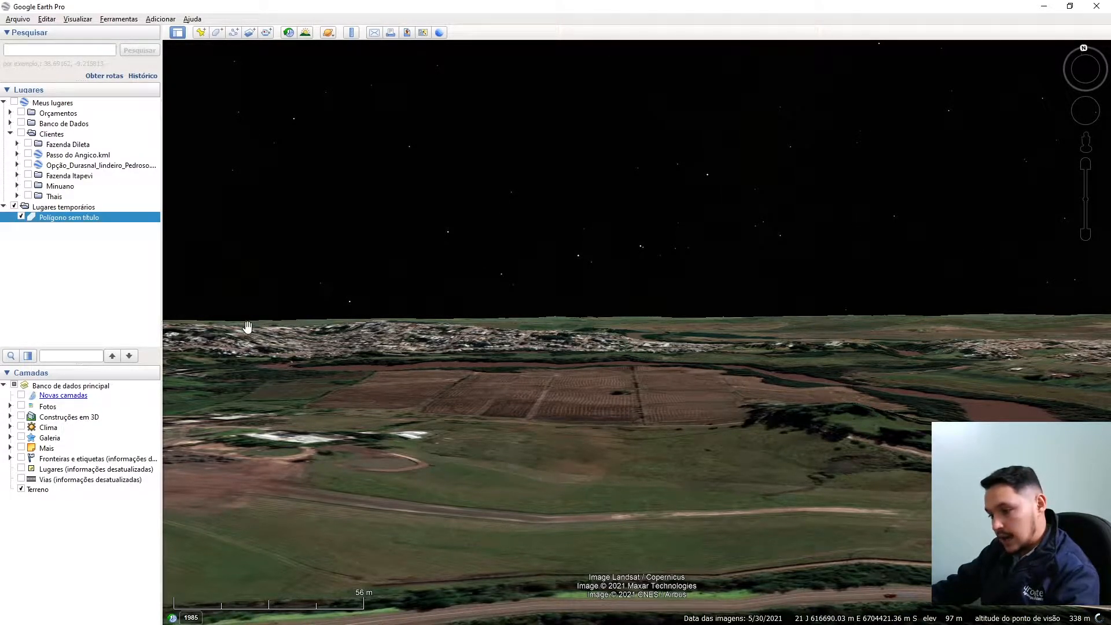
pyautogui.moveTo(615, 415); pyautogui.dragTo(566, 455)
pyautogui.moveTo(558, 464); pyautogui.dragTo(555, 427, button='right')
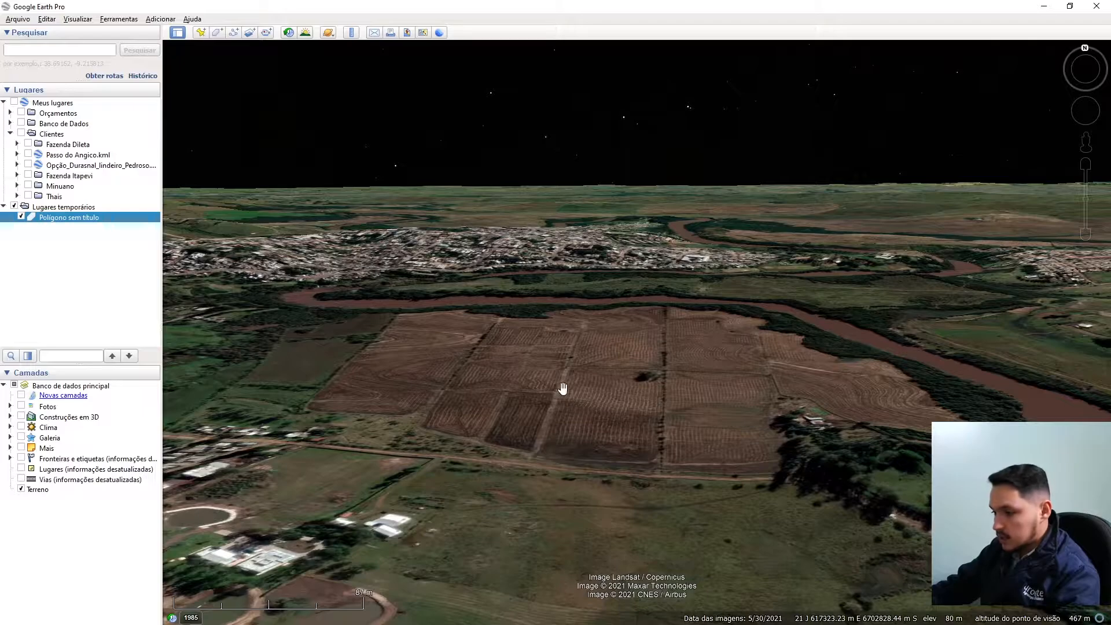
pyautogui.scroll(2, 562, 387)
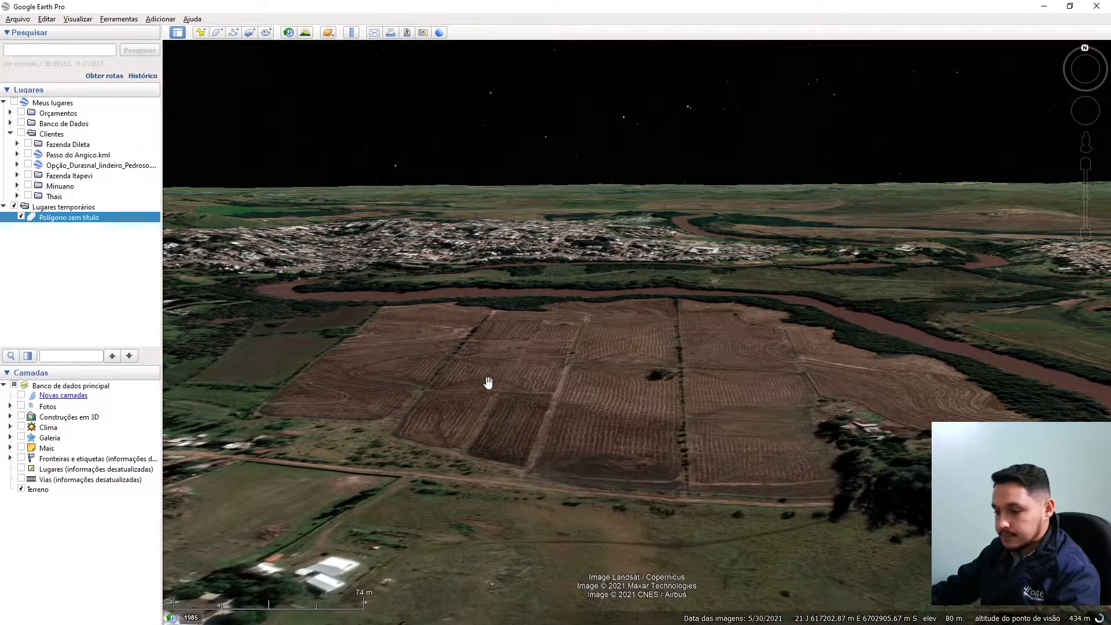
pyautogui.scroll(-3, 582, 377)
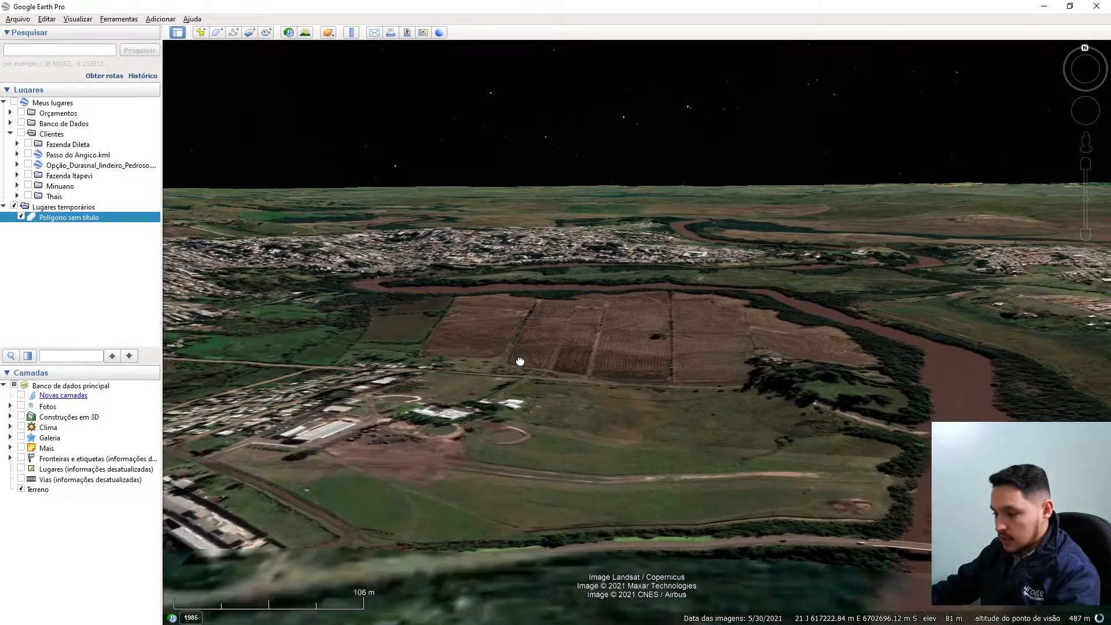
pyautogui.scroll(3, 519, 361)
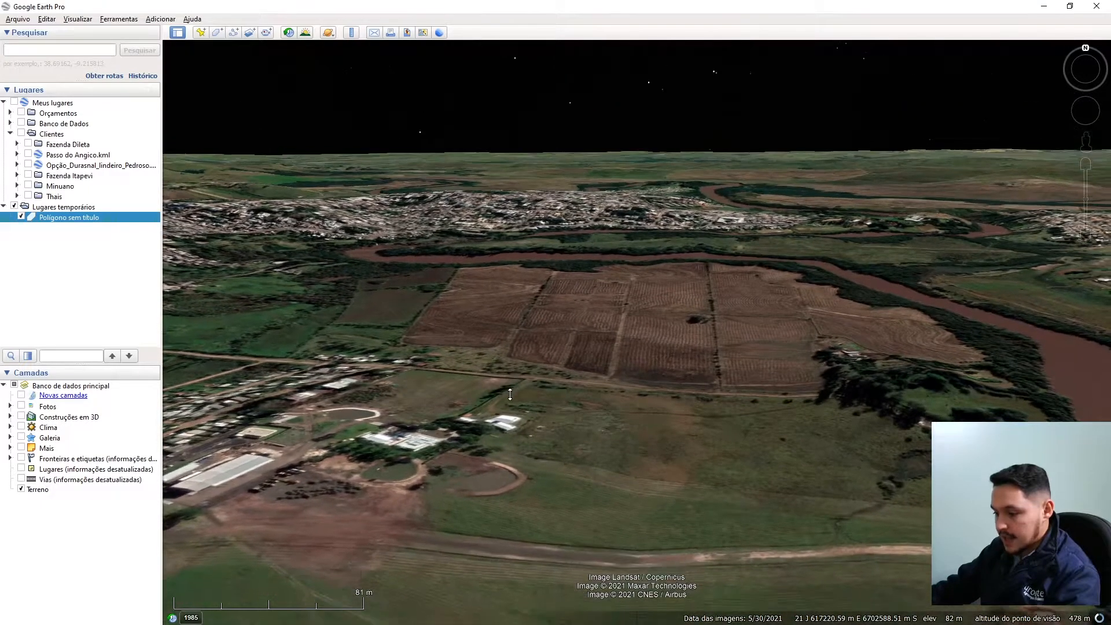
pyautogui.moveTo(511, 394); pyautogui.dragTo(584, 399, button='middle')
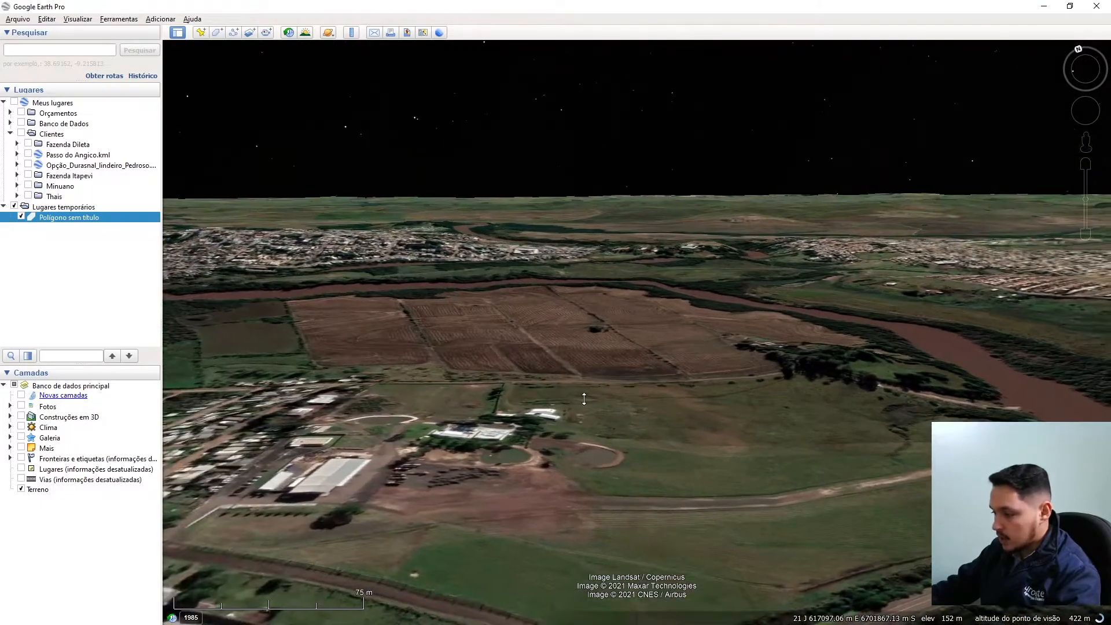
pyautogui.scroll(2, 789, 355)
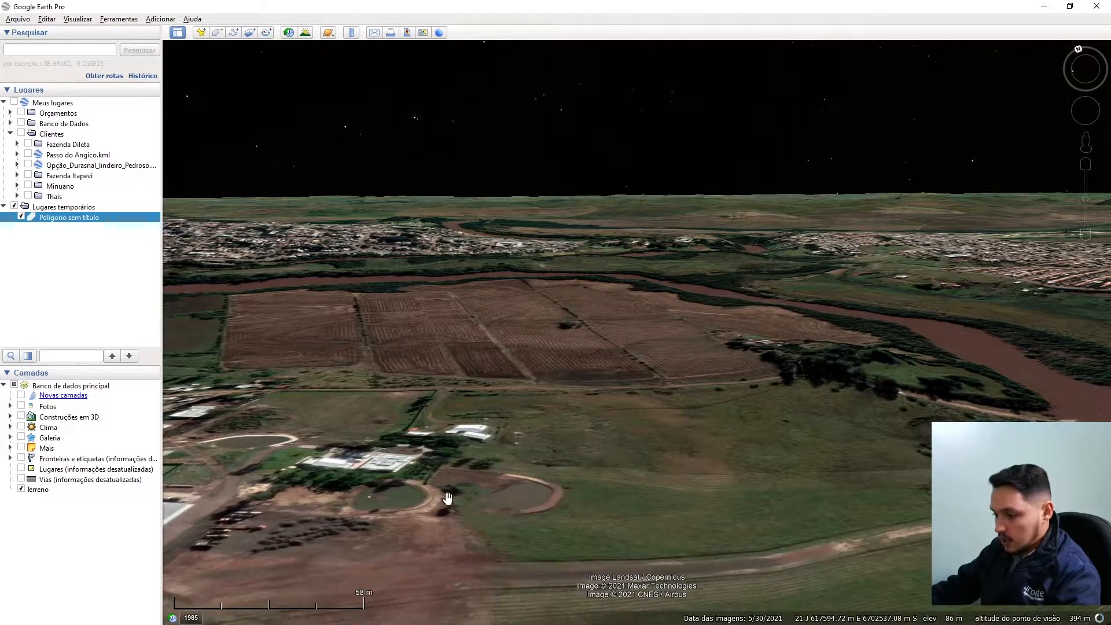
pyautogui.moveTo(515, 493); pyautogui.dragTo(693, 403)
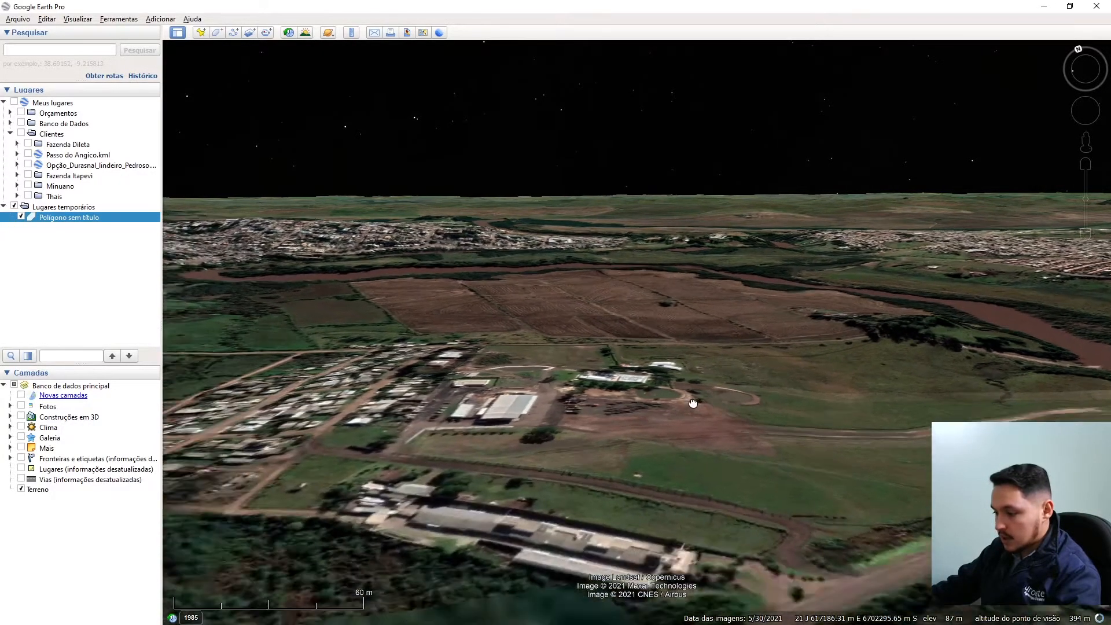
pyautogui.scroll(-3, 561, 392)
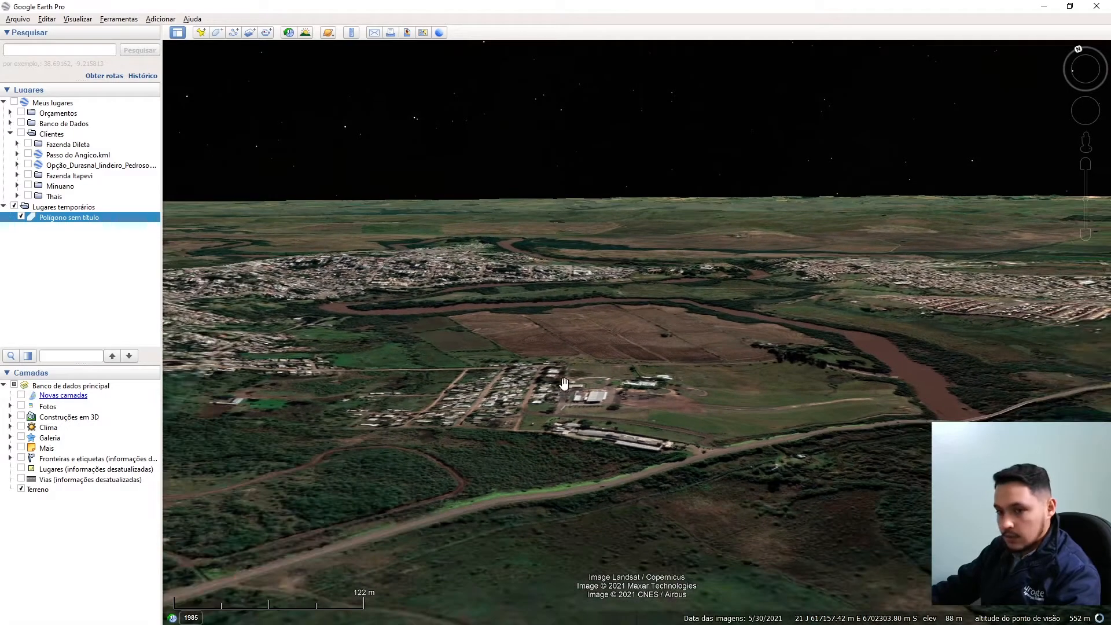
# Step: Set the terrain elevation exaggeration to 1 and apply the 3D view options with 3D imagery switched off
pyautogui.click(119, 19)
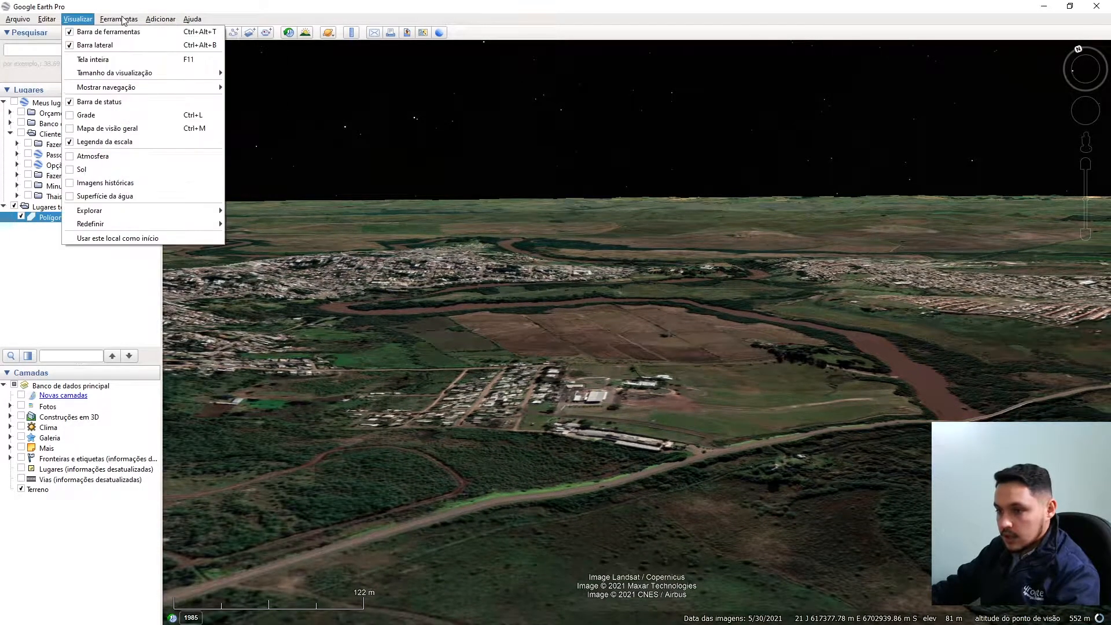
pyautogui.click(141, 114)
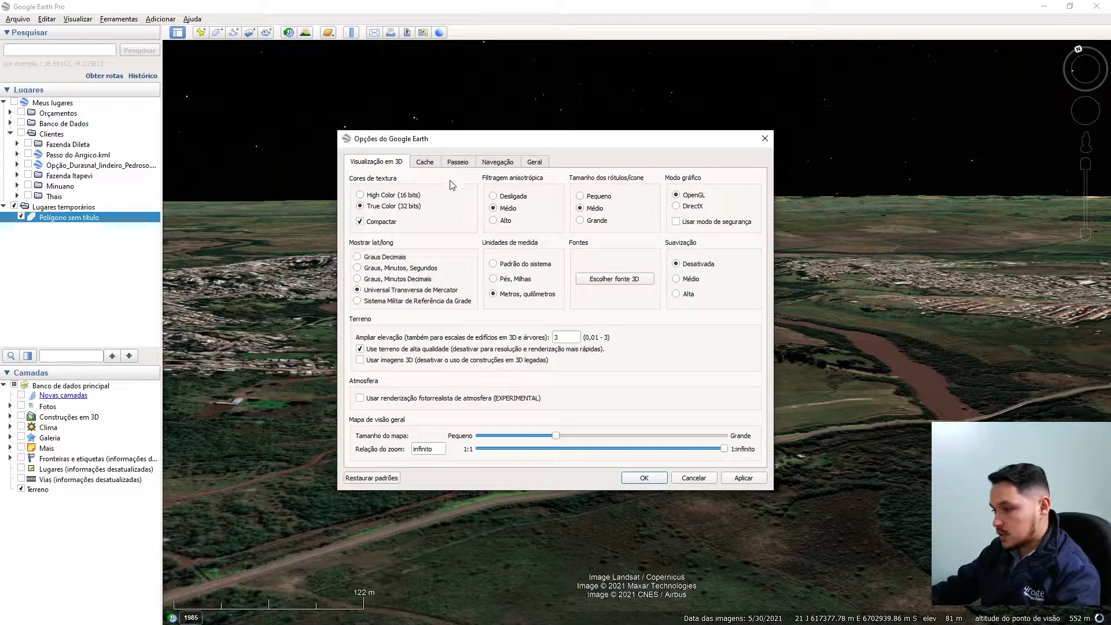
pyautogui.doubleClick(571, 337)
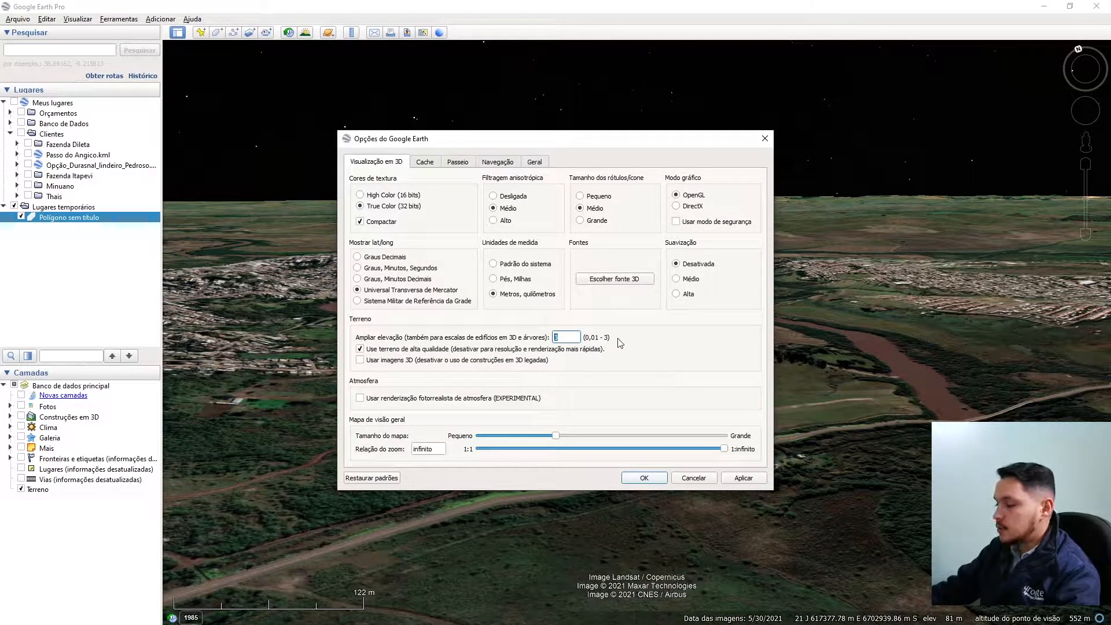
pyautogui.write('1')
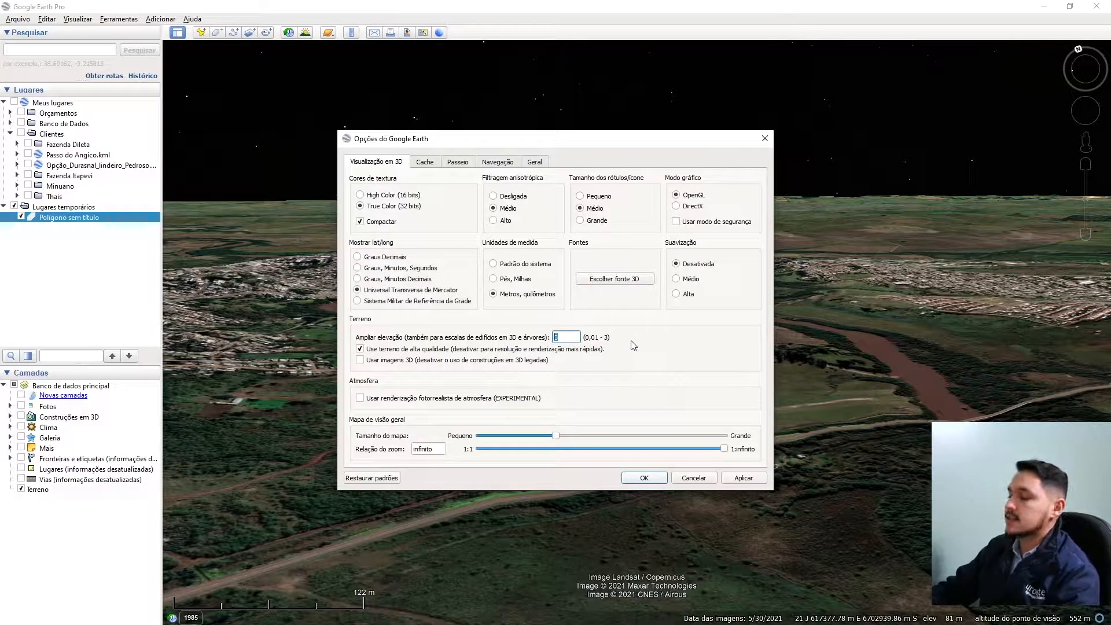
pyautogui.click(741, 478)
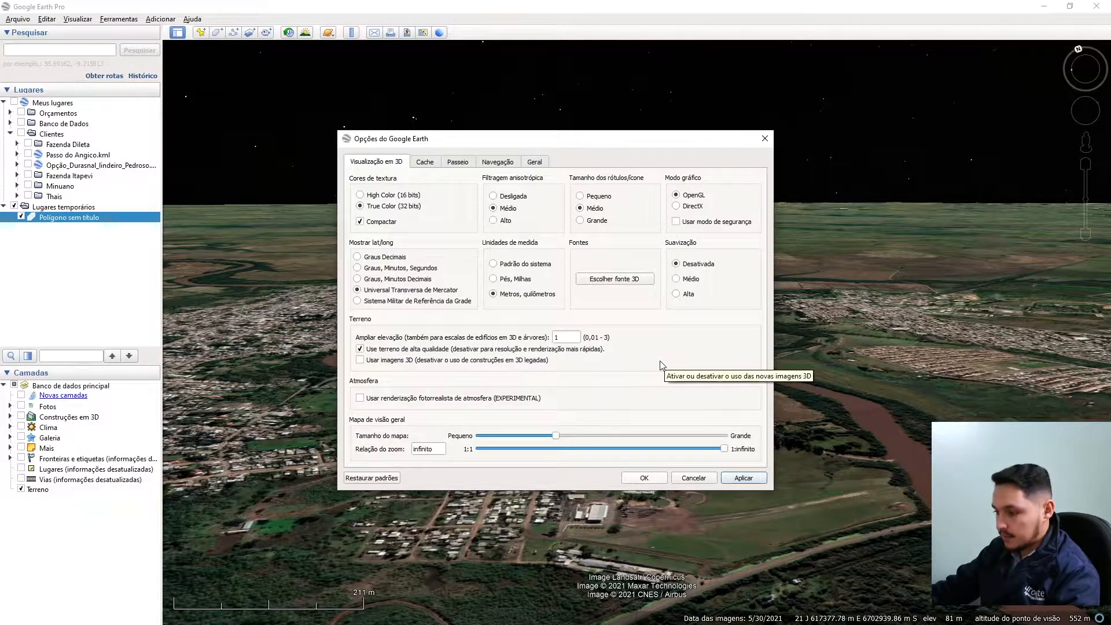
pyautogui.click(360, 361)
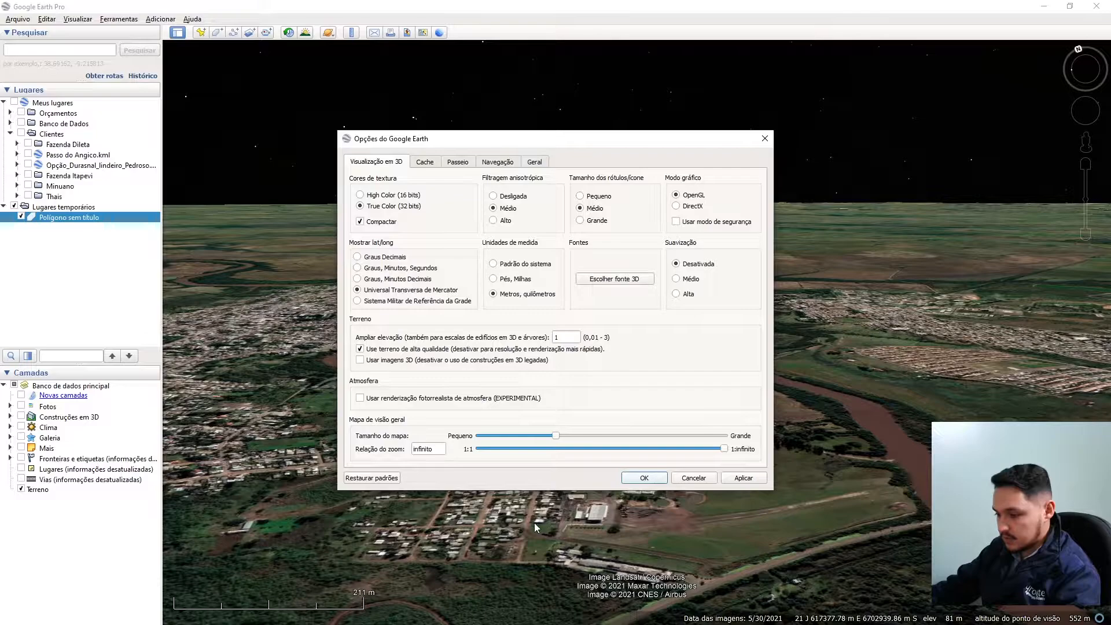
pyautogui.click(741, 481)
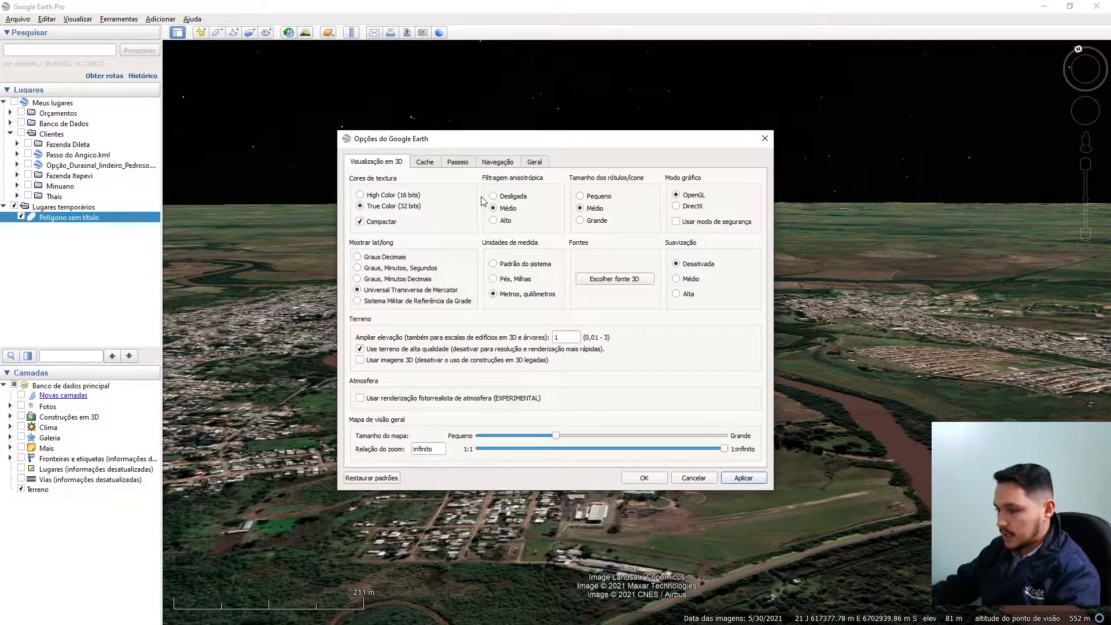
# Step: Review the cache, tour and navigation settings in the options
pyautogui.click(426, 163)
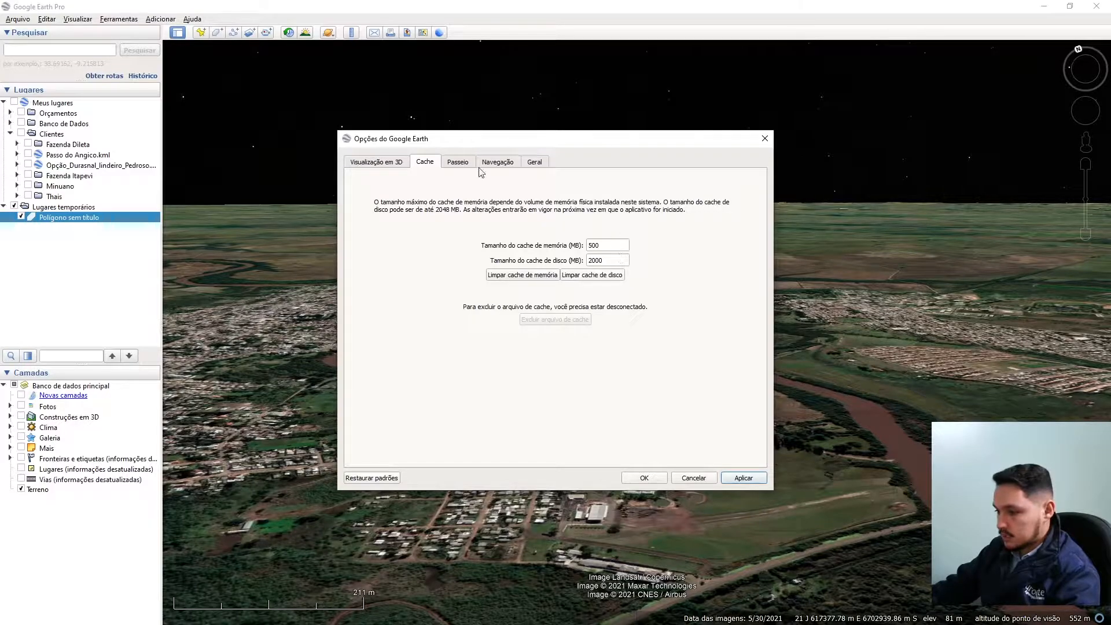
pyautogui.click(458, 163)
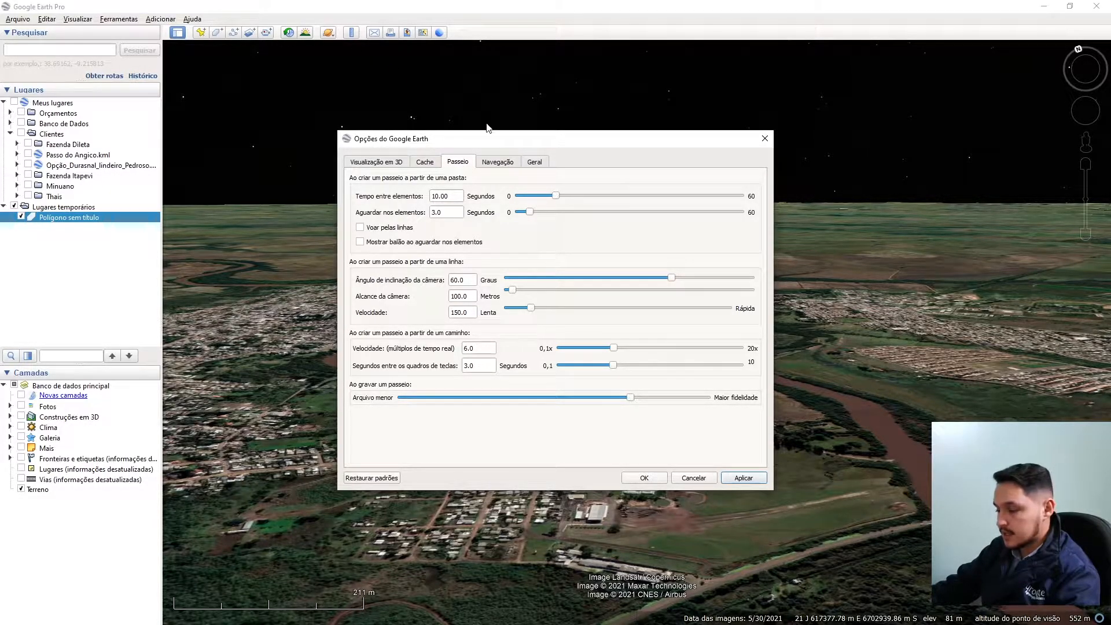
pyautogui.click(496, 163)
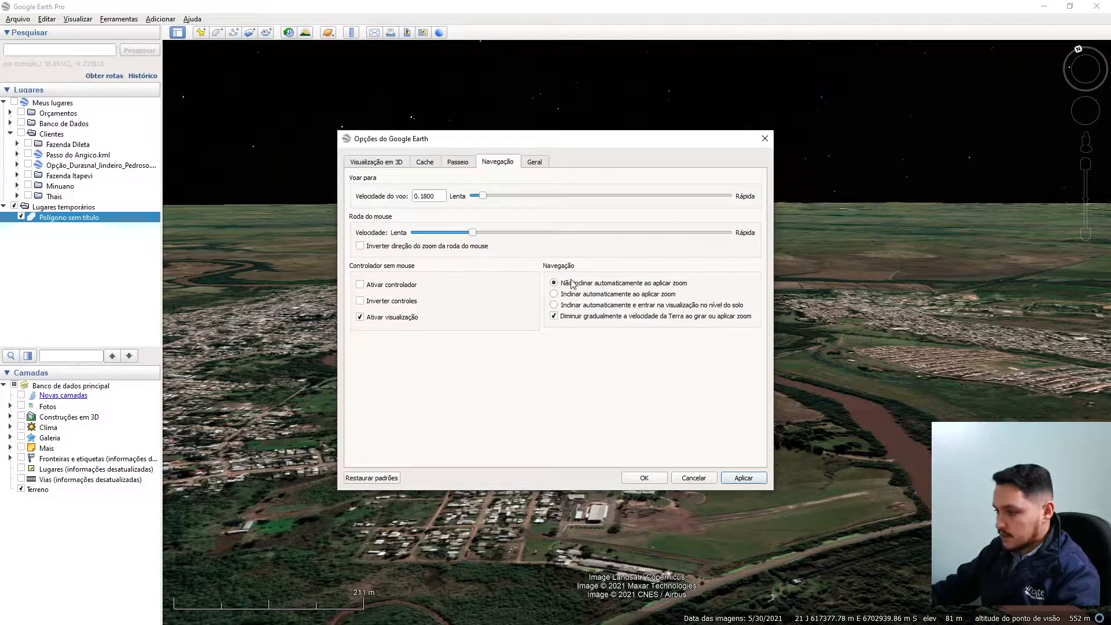
# Step: Set the navigation to tilt automatically when zooming, apply the change and close the options
pyautogui.click(561, 305)
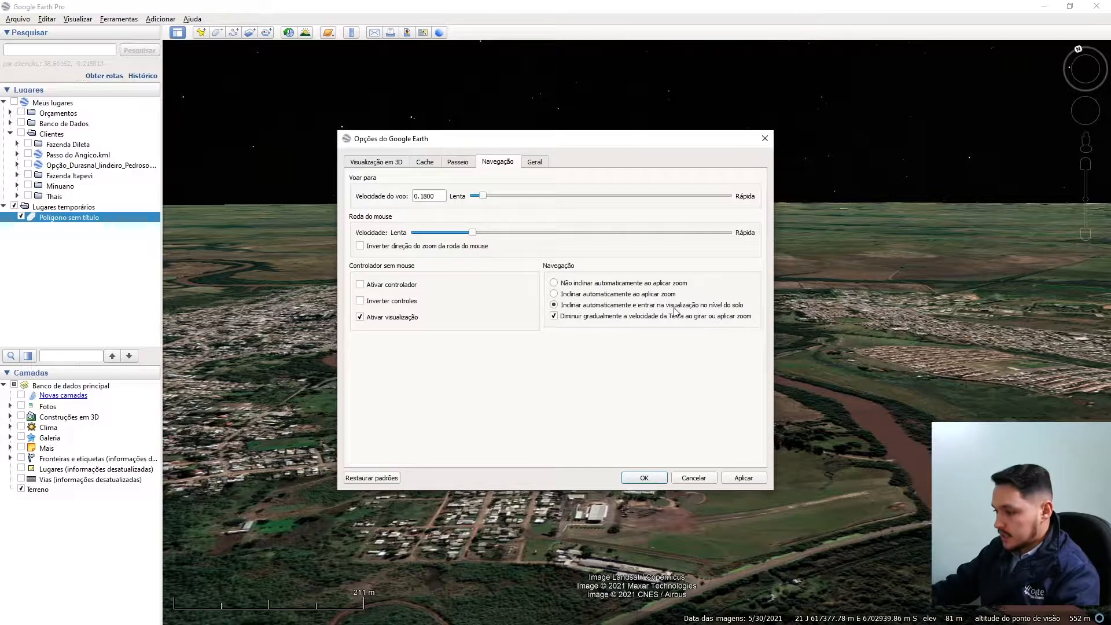
pyautogui.click(753, 481)
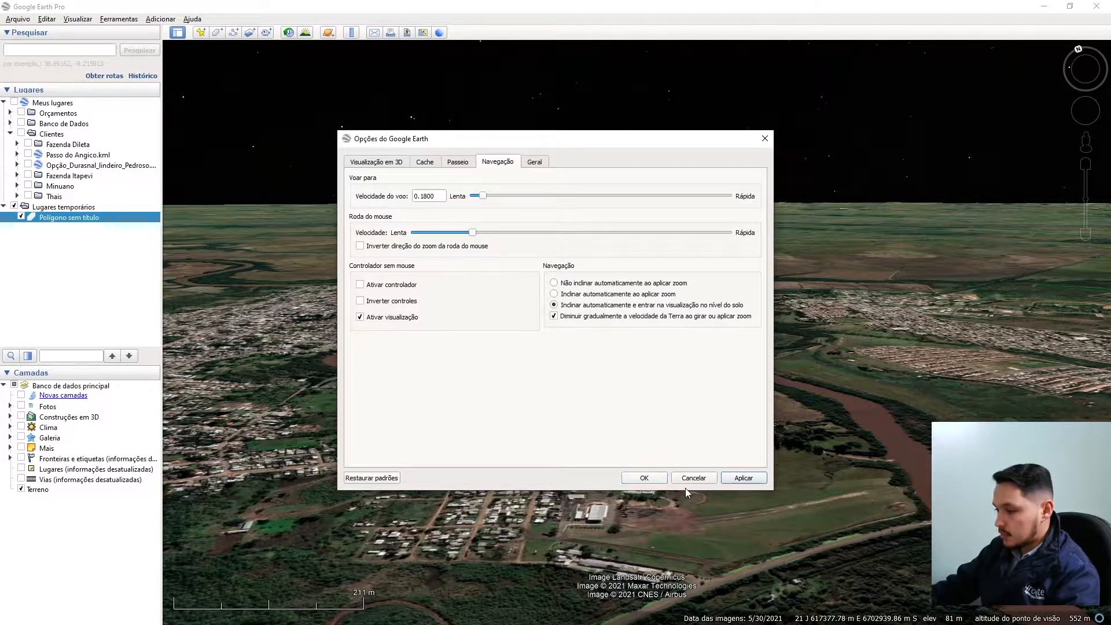
pyautogui.click(582, 295)
pyautogui.click(754, 477)
pyautogui.click(644, 478)
# Step: Test the automatic tilt by zooming out over the river bend and back in on the fields beside it
pyautogui.scroll(-5, 625, 564)
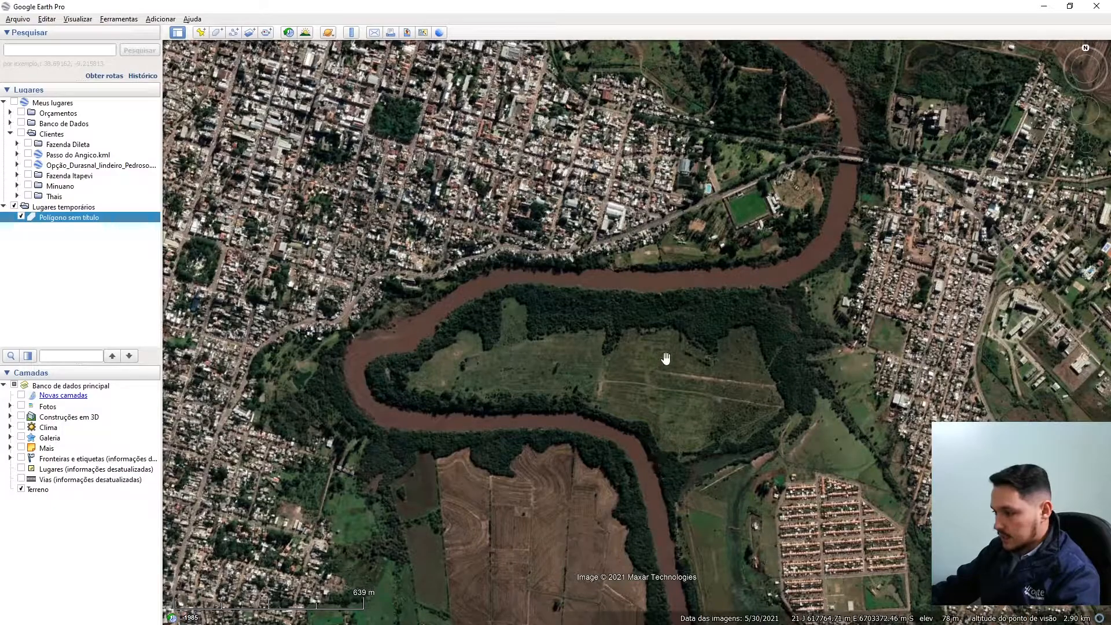
pyautogui.scroll(3, 671, 346)
pyautogui.scroll(3, 691, 337)
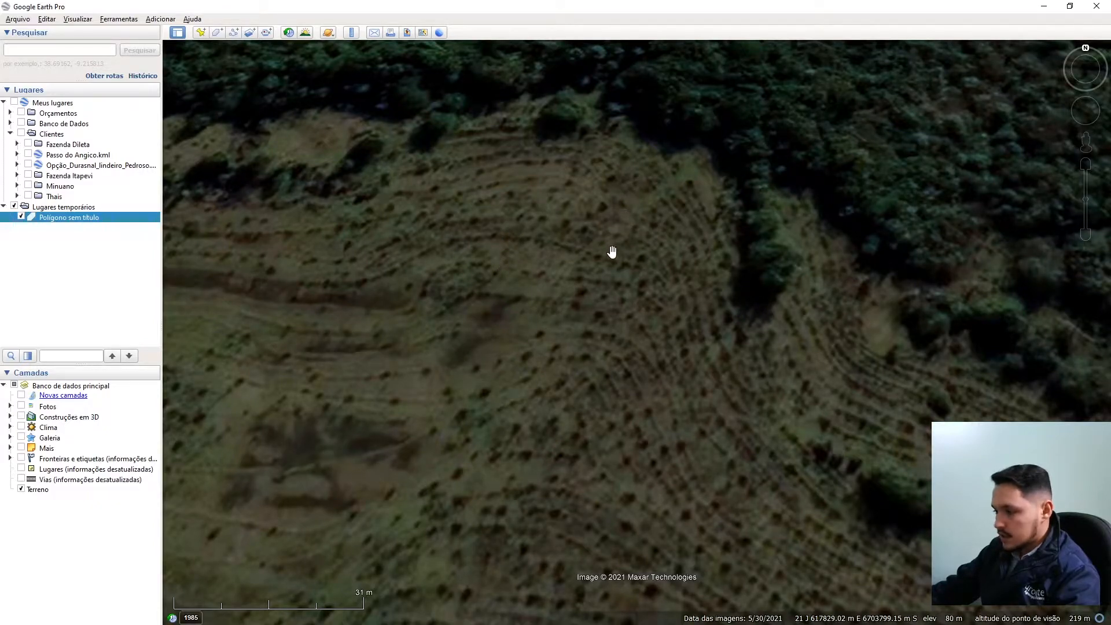
# Step: Test the automatic tilt further by zooming between the planted fields, the river and its wooded bank
pyautogui.scroll(1, 609, 257)
pyautogui.scroll(-3, 588, 411)
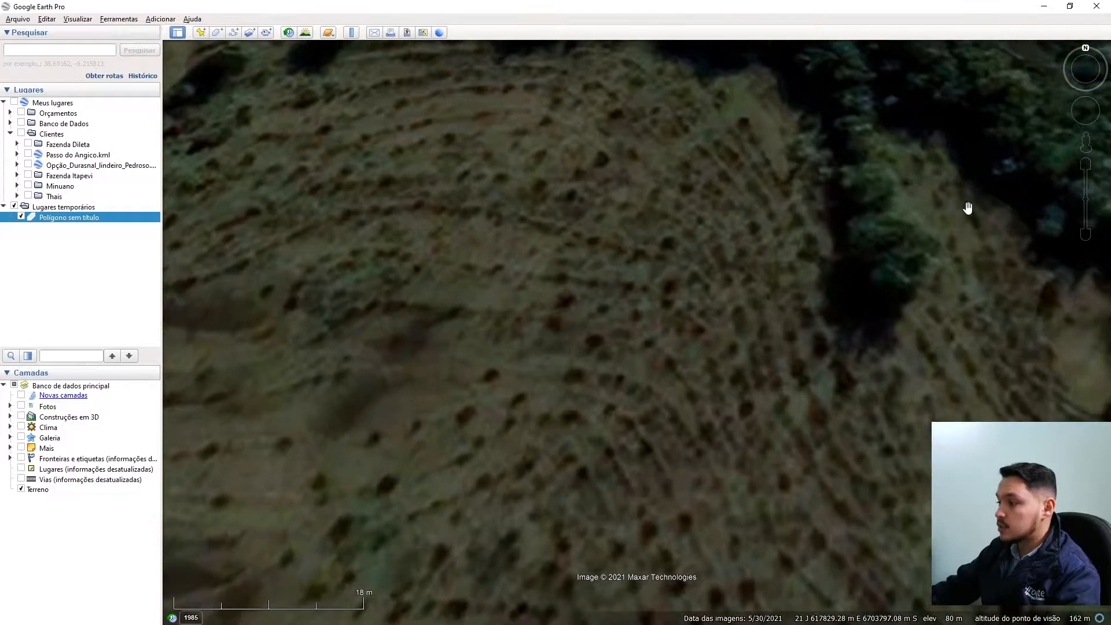
pyautogui.scroll(1, 607, 312)
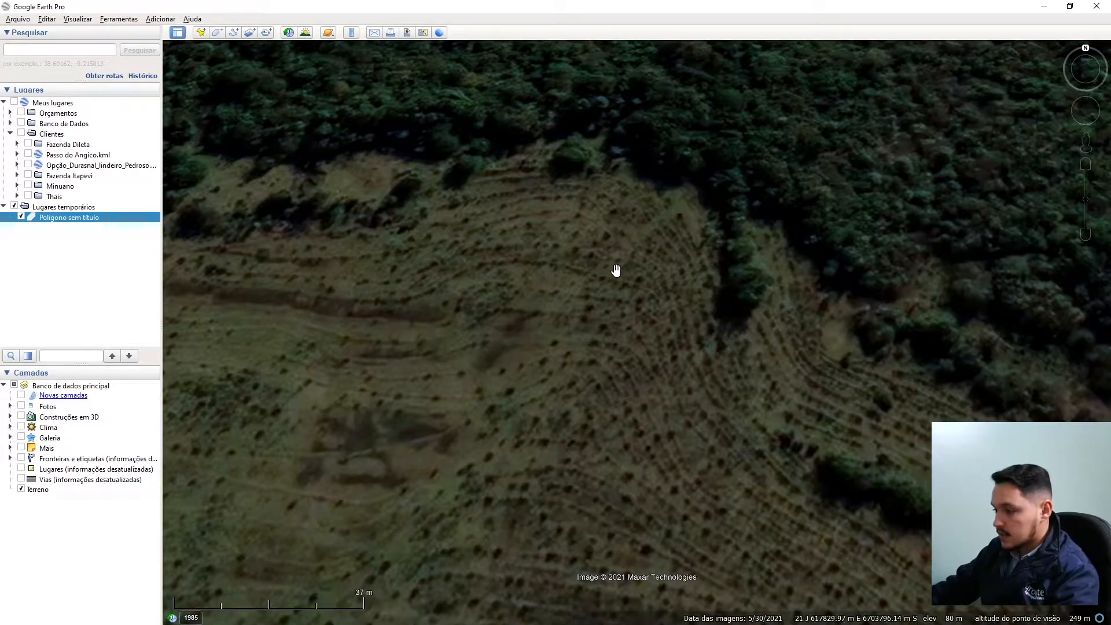
pyautogui.scroll(-1, 616, 271)
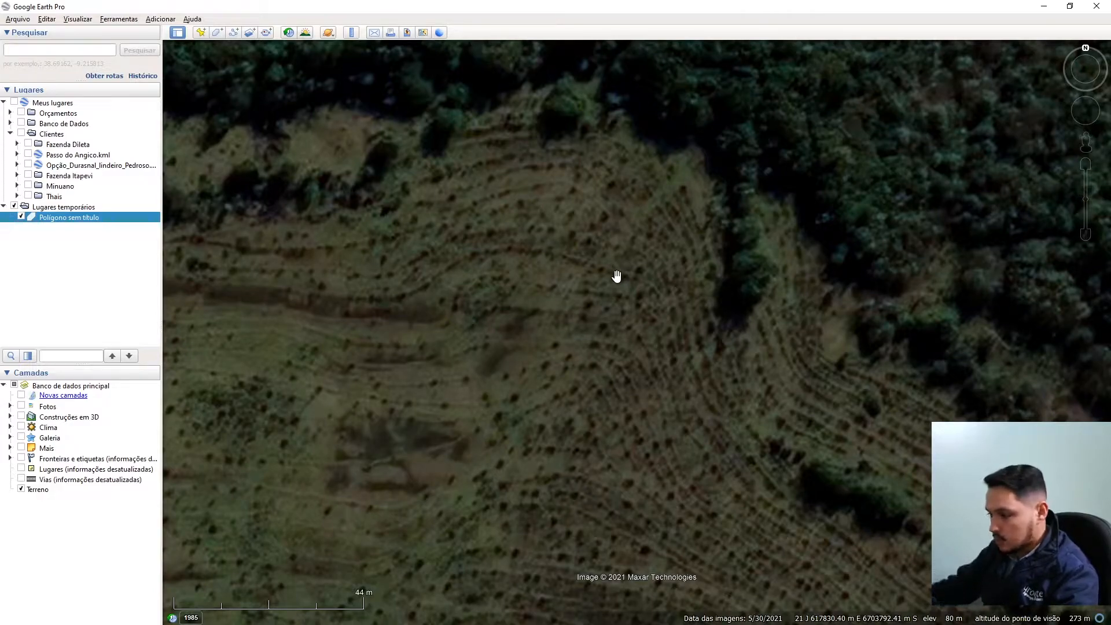
pyautogui.scroll(-2, 618, 277)
pyautogui.scroll(-4, 615, 350)
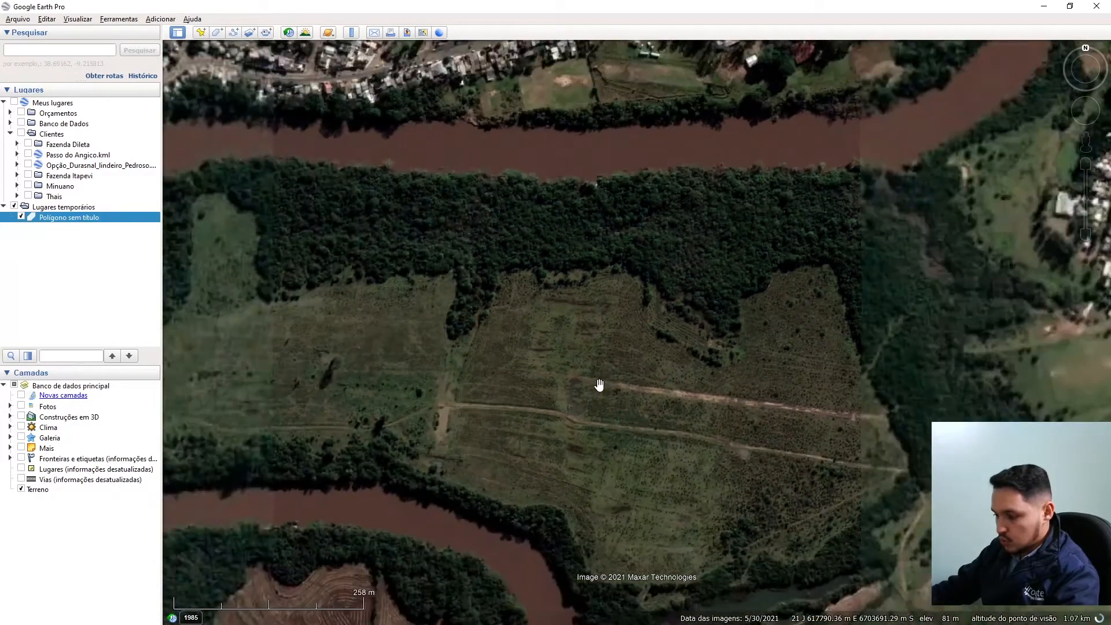
pyautogui.scroll(3, 584, 454)
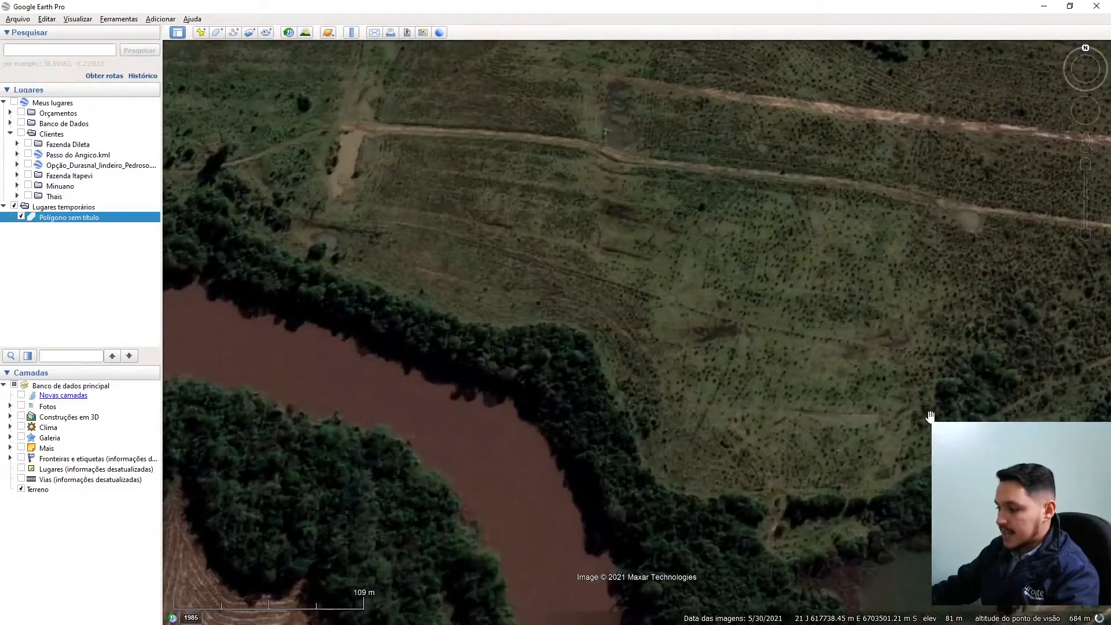
pyautogui.scroll(3, 930, 415)
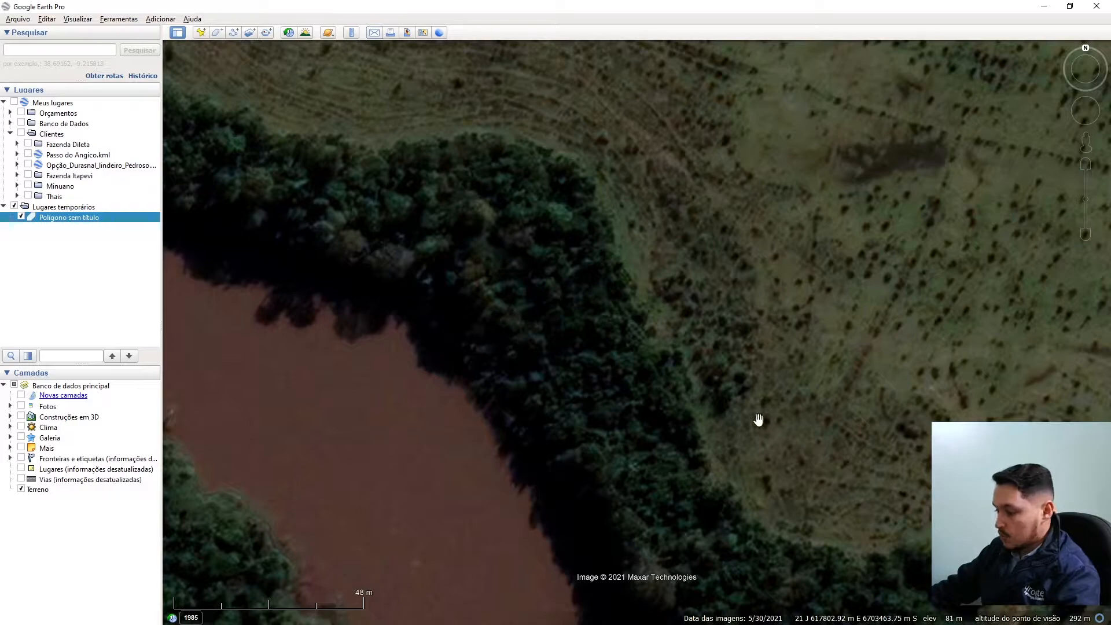
# Step: Set the navigation to not tilt automatically when zooming, apply it, and close the options after reviewing the general settings
pyautogui.click(132, 21)
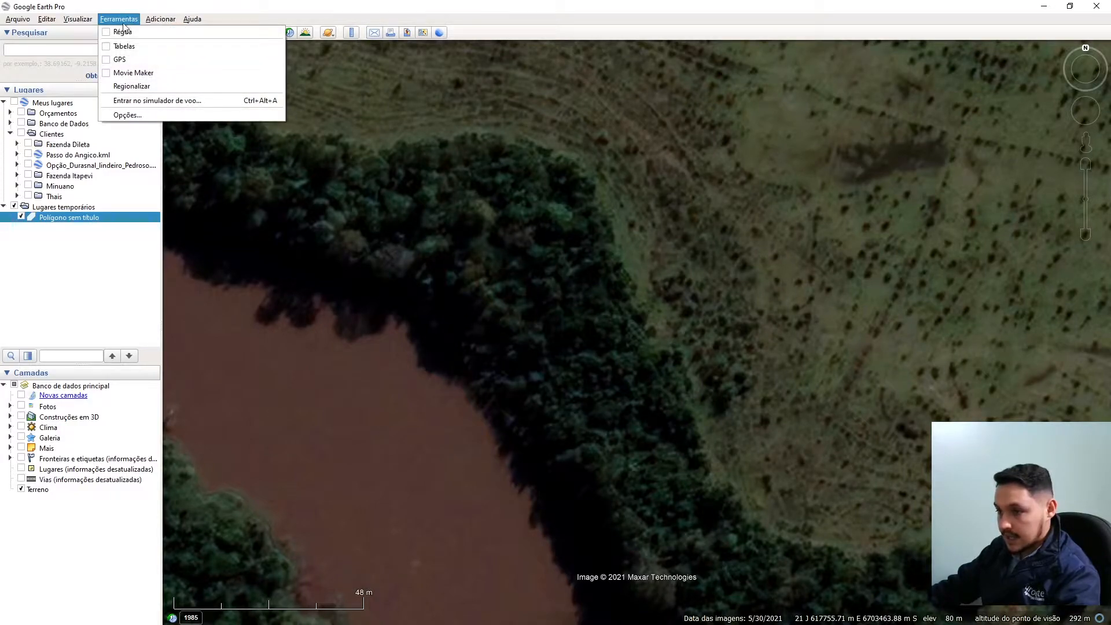
pyautogui.click(129, 115)
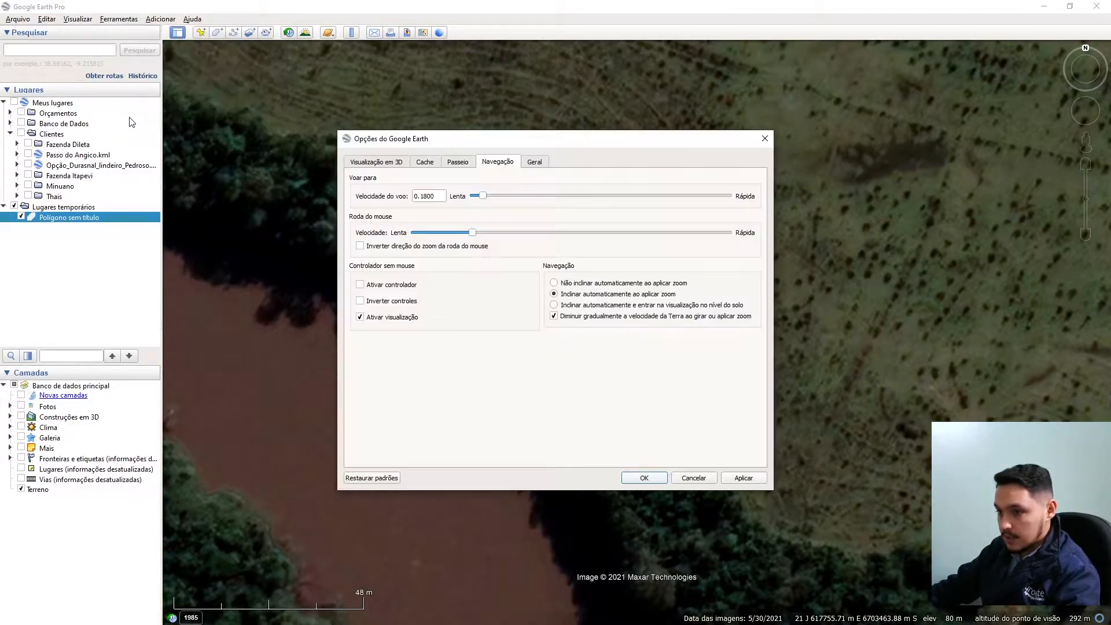
pyautogui.click(581, 284)
pyautogui.click(750, 478)
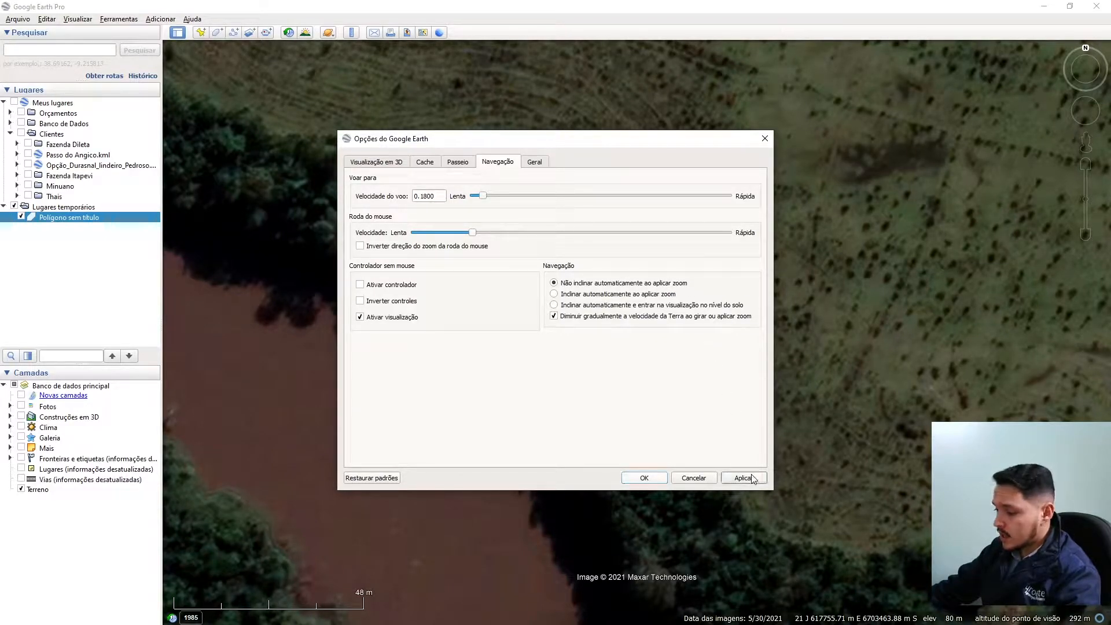
pyautogui.click(532, 163)
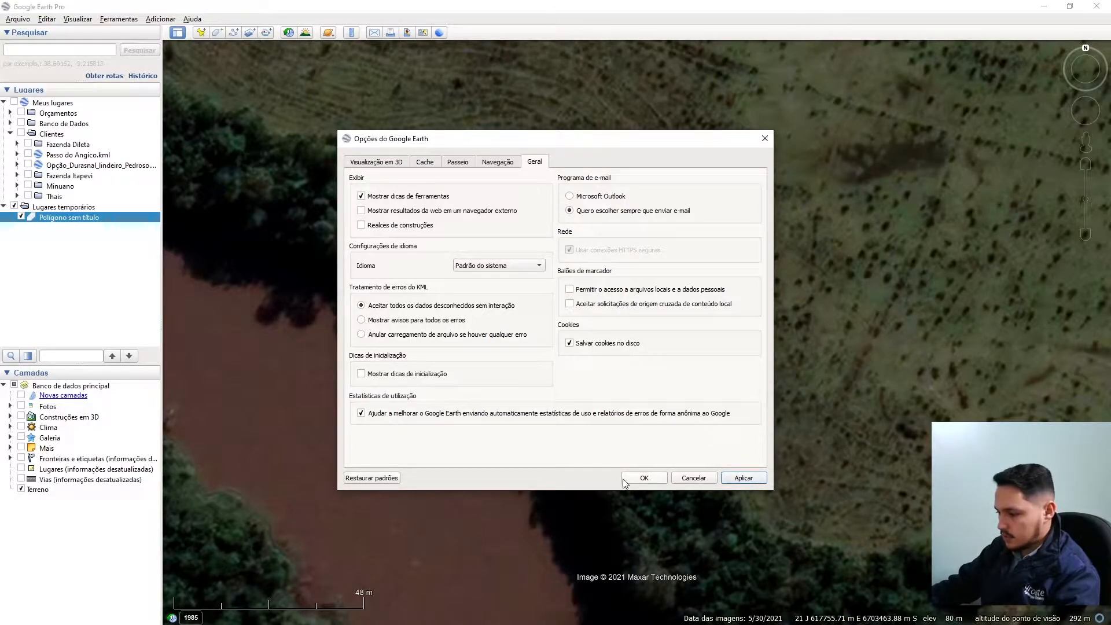
pyautogui.click(643, 478)
# Step: Check zooming without automatic tilt by moving out from the riverbank to the whole city and its surroundings
pyautogui.scroll(-5, 623, 460)
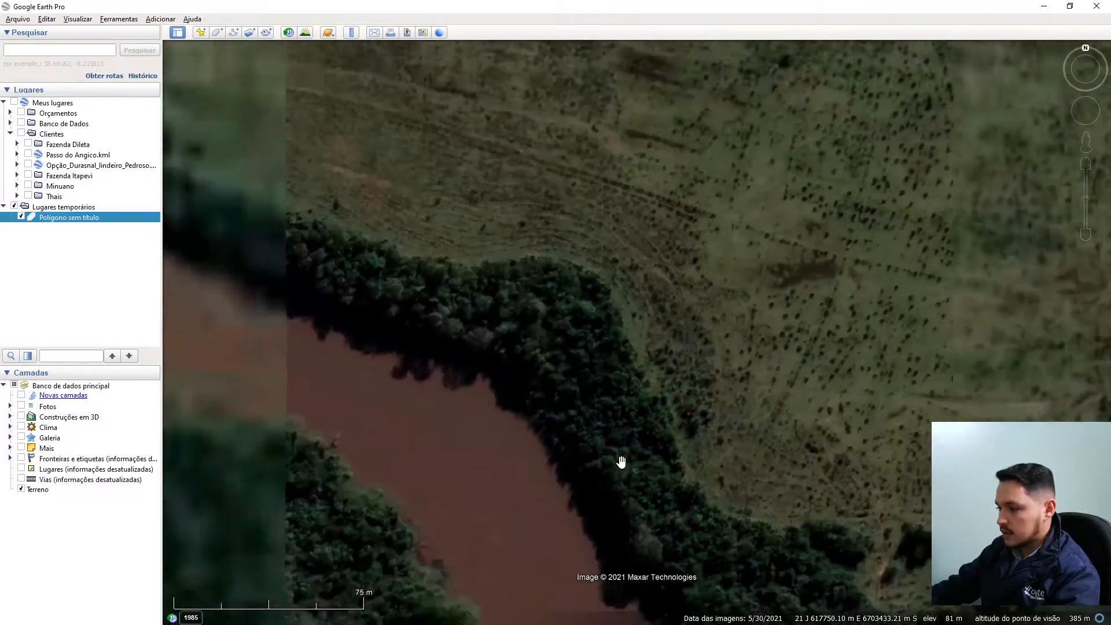
pyautogui.scroll(-5, 632, 452)
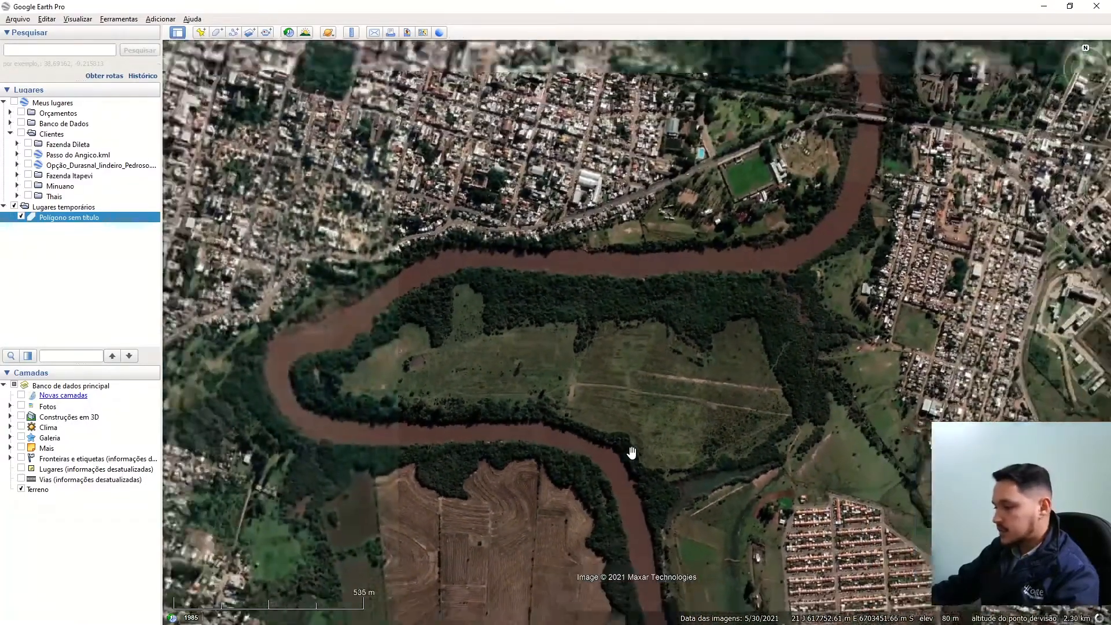
pyautogui.scroll(-3, 631, 452)
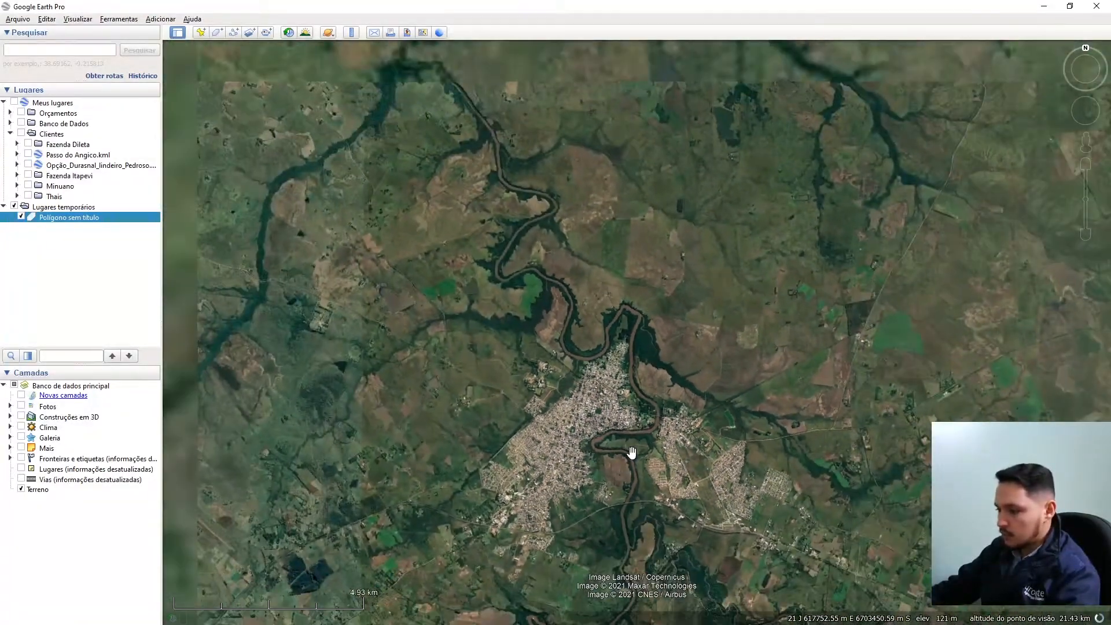
pyautogui.scroll(3, 631, 453)
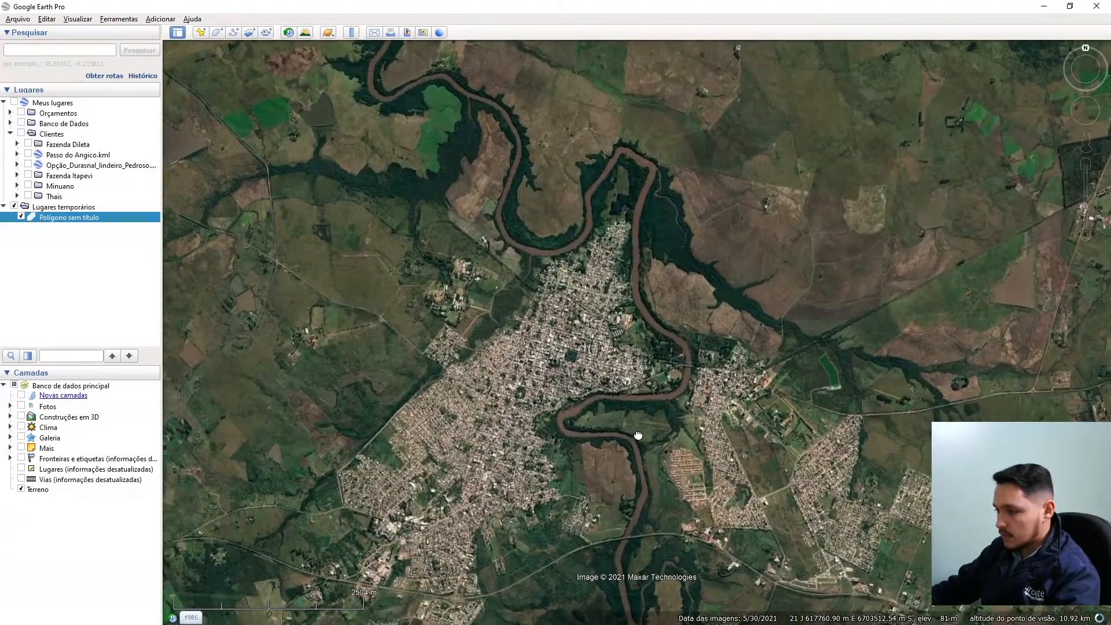
pyautogui.click(128, 21)
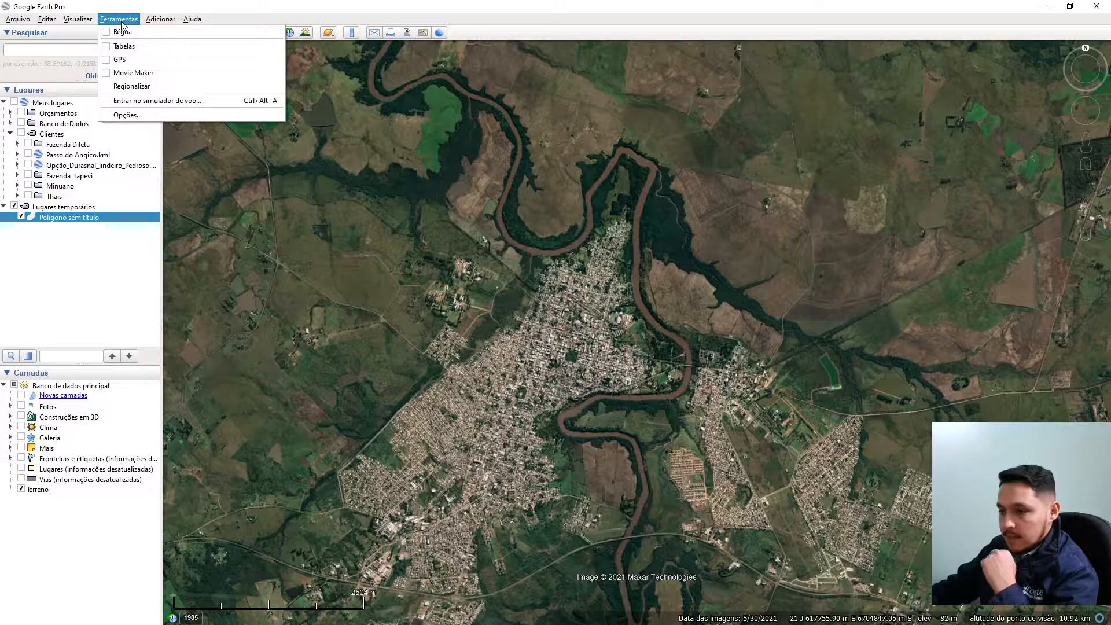
pyautogui.click(160, 21)
pyautogui.click(161, 22)
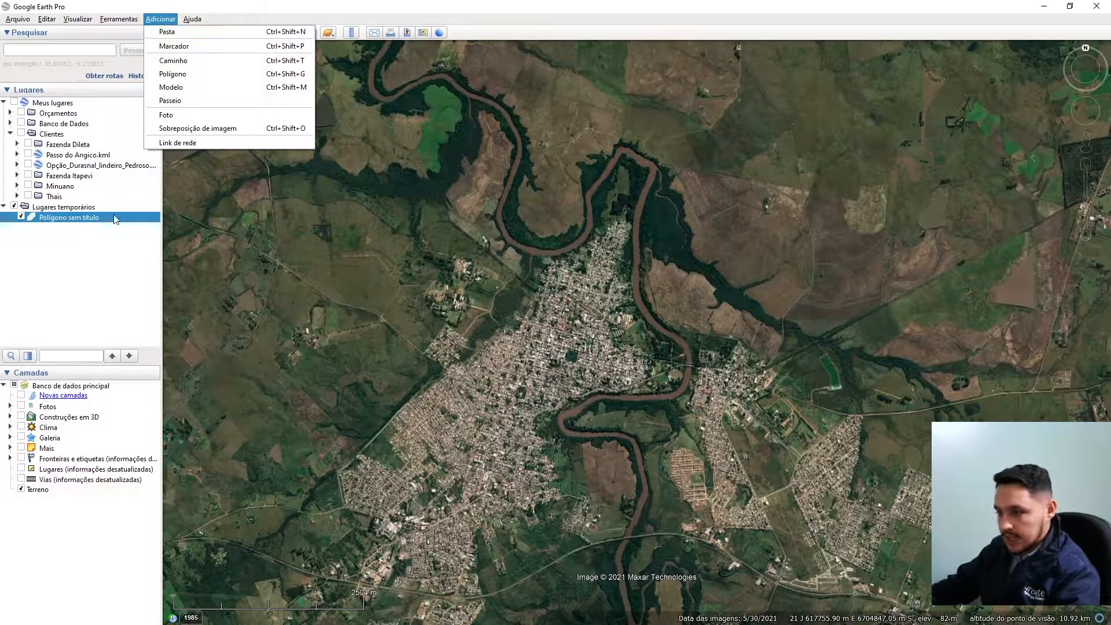
pyautogui.click(105, 271)
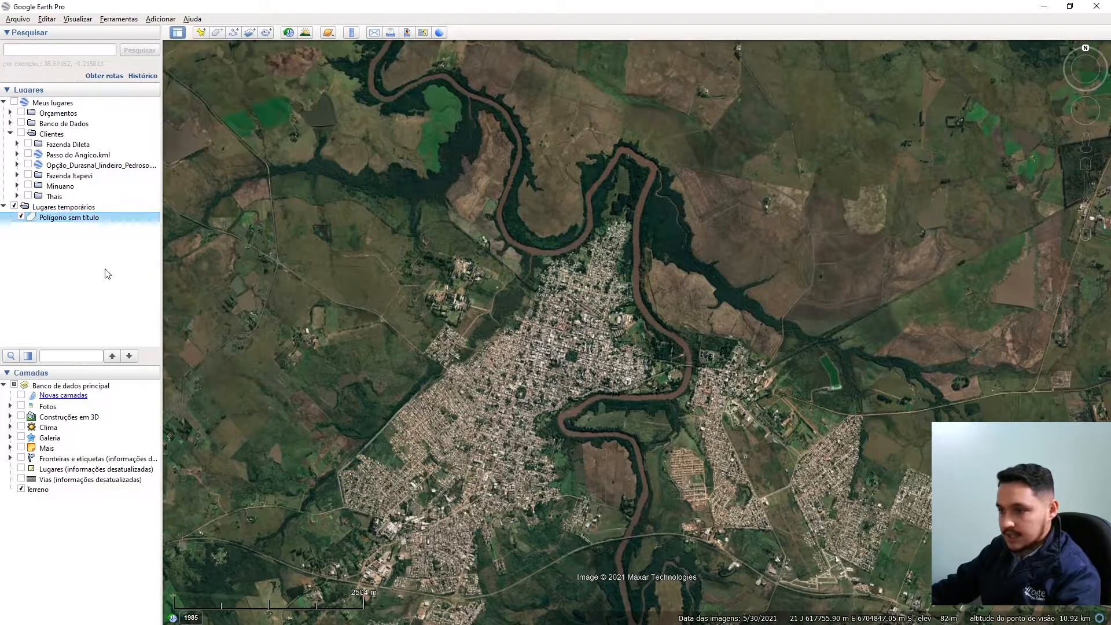
pyautogui.click(157, 20)
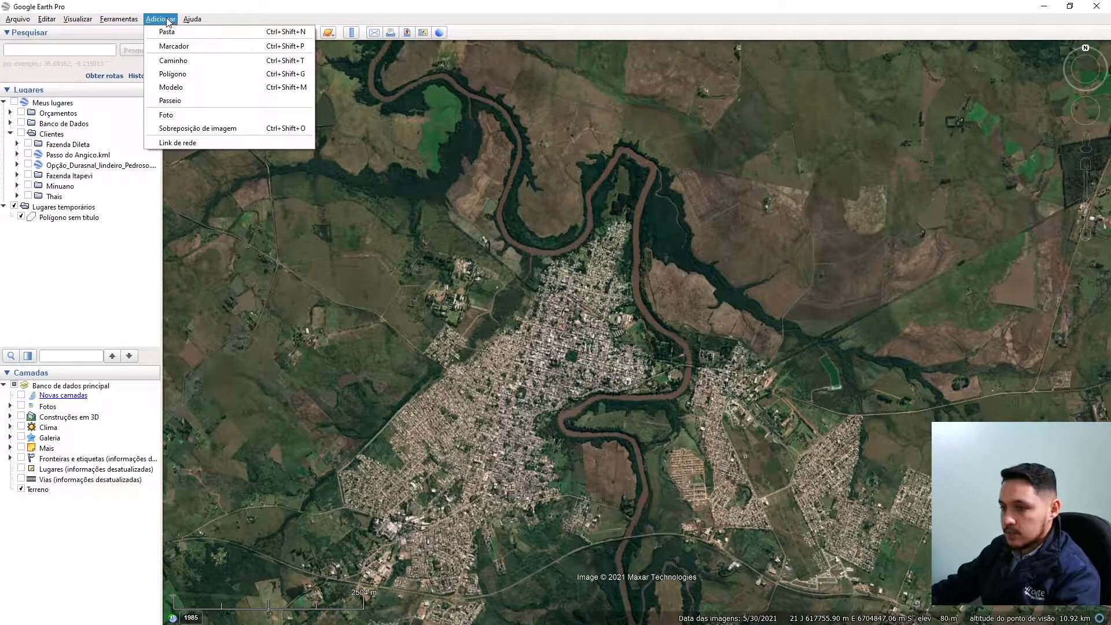
pyautogui.click(73, 233)
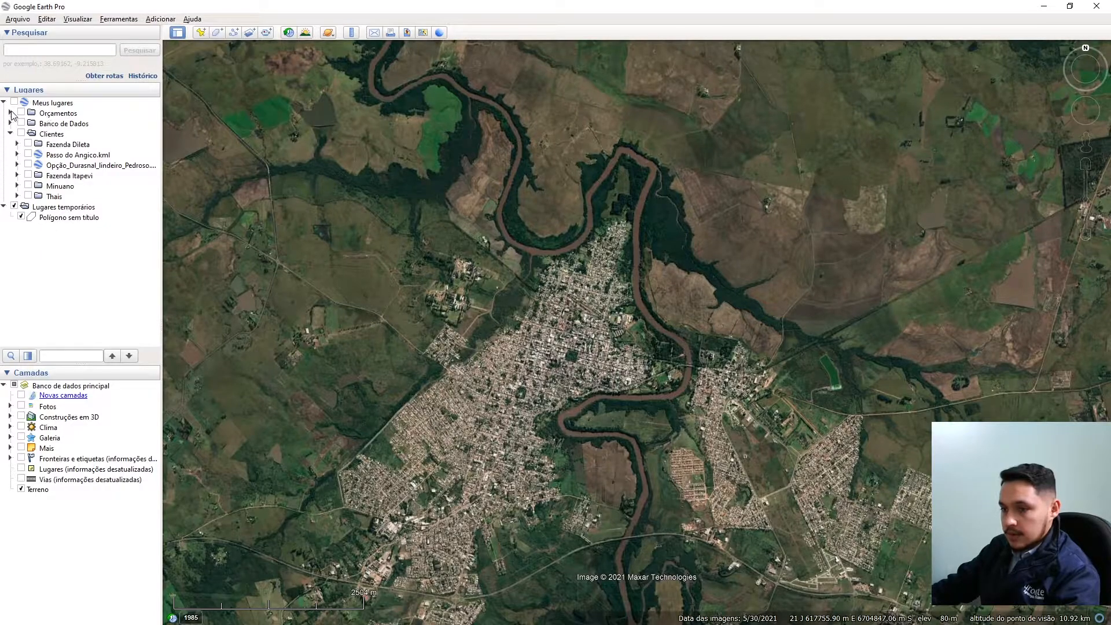
# Step: Create a folder named "Informações clientes tal" inside Lugares temporários
pyautogui.click(37, 210)
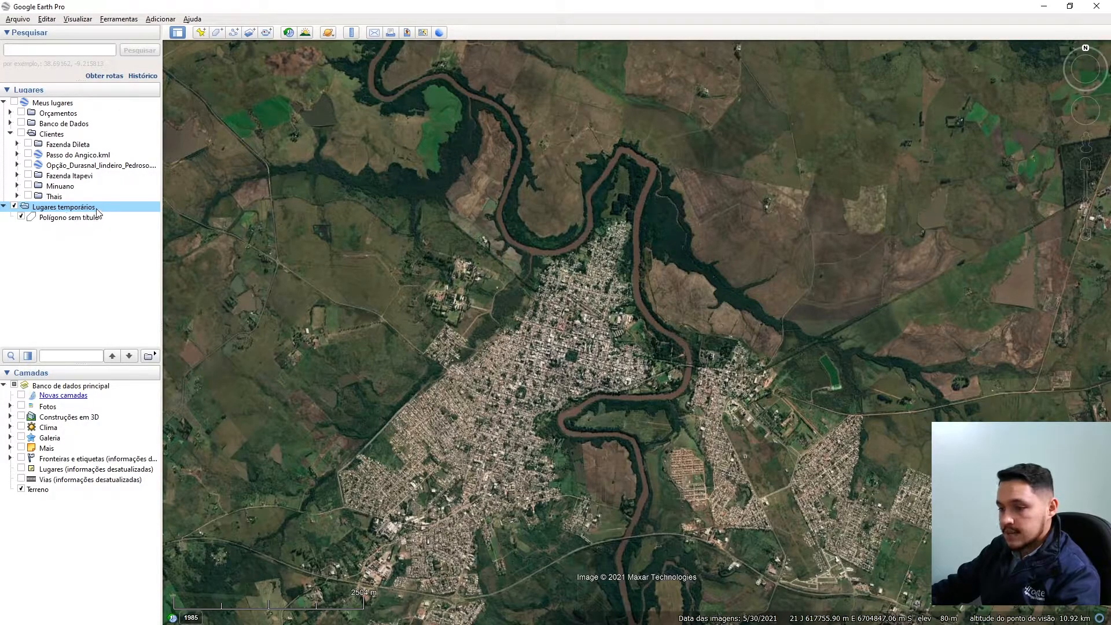
pyautogui.click(161, 19)
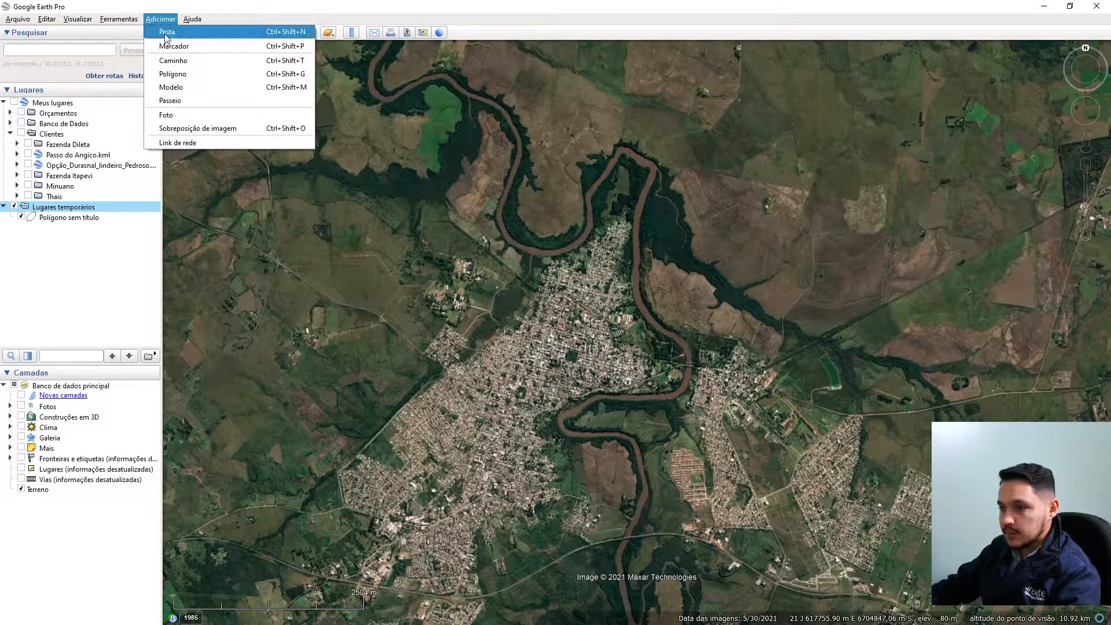
pyautogui.click(166, 34)
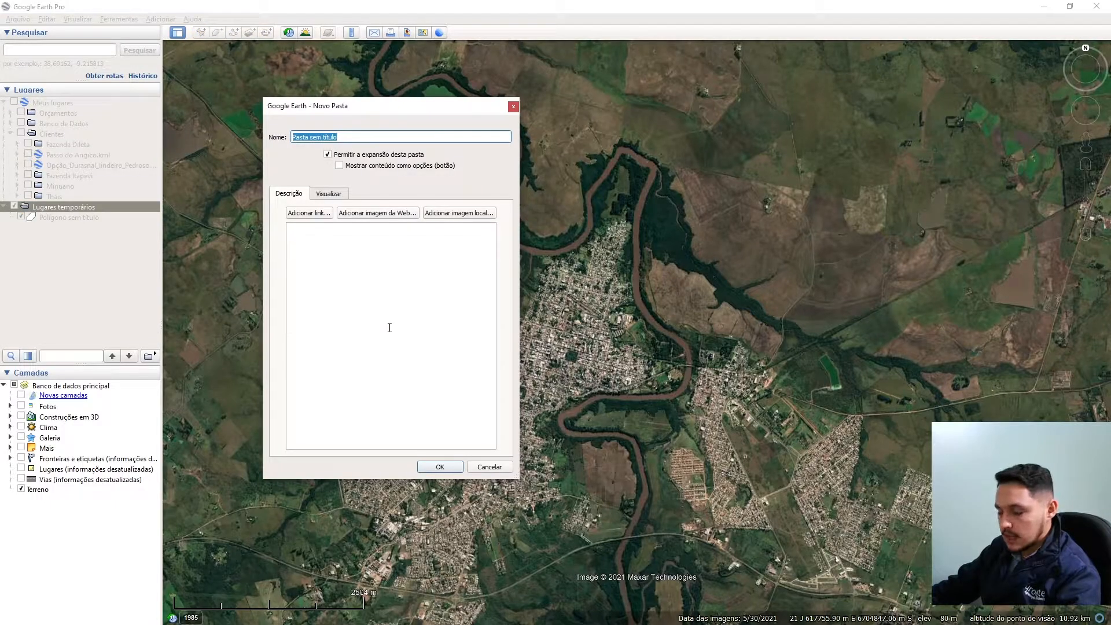
pyautogui.write('Informações clientes tal')
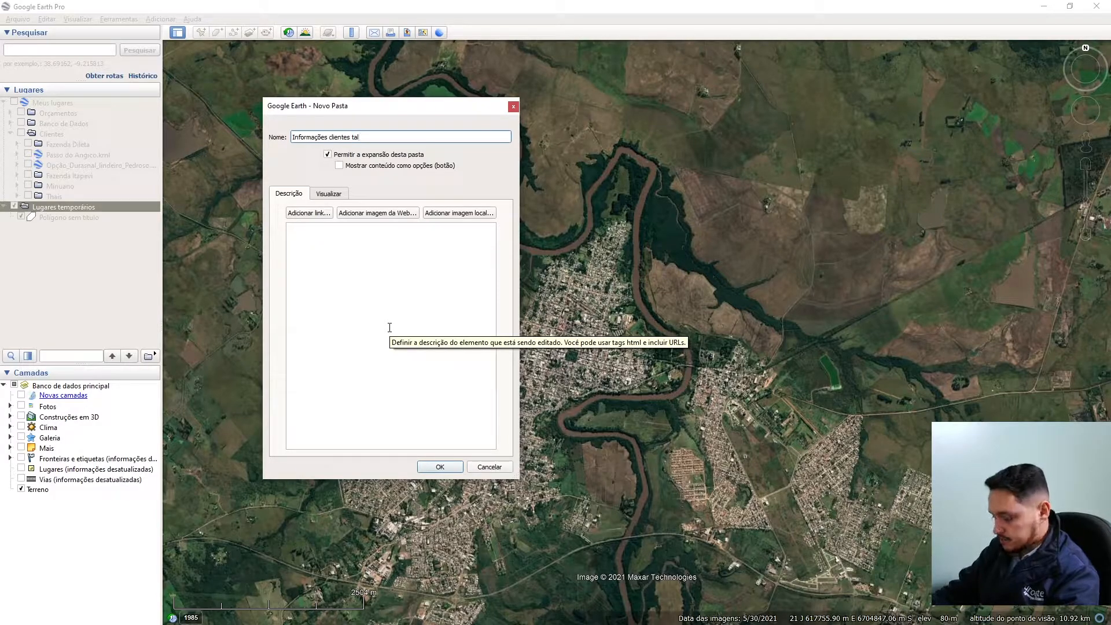
pyautogui.press('Return')
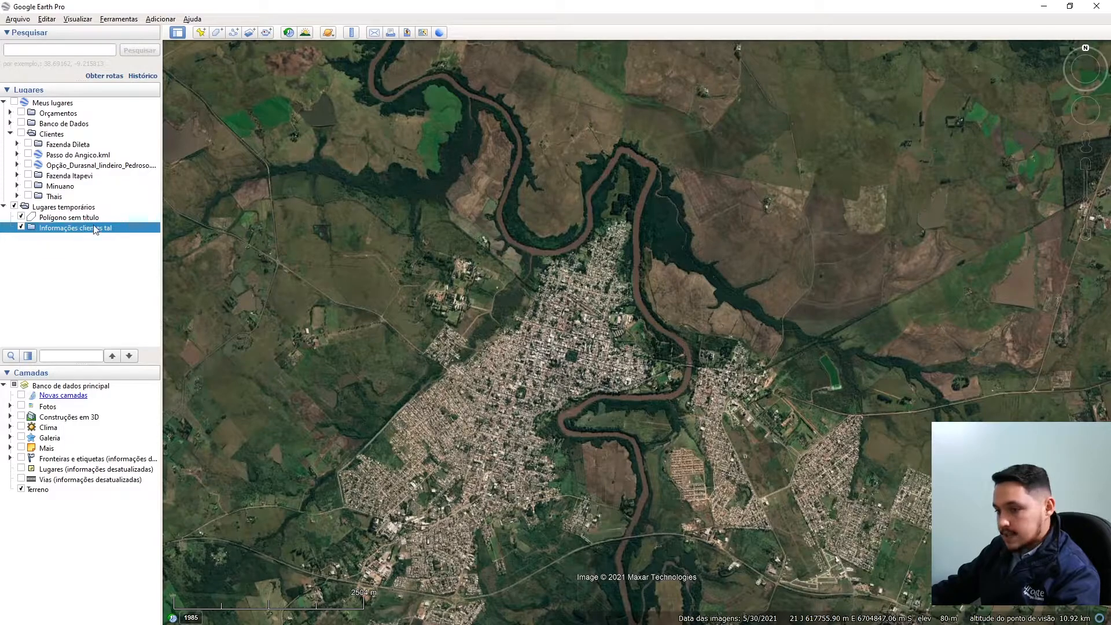
# Step: Give the new folder the description "Infos relacionadas ao imóvel rural para orçamento de serviço de topografia"
pyautogui.rightClick(58, 229)
pyautogui.click(94, 373)
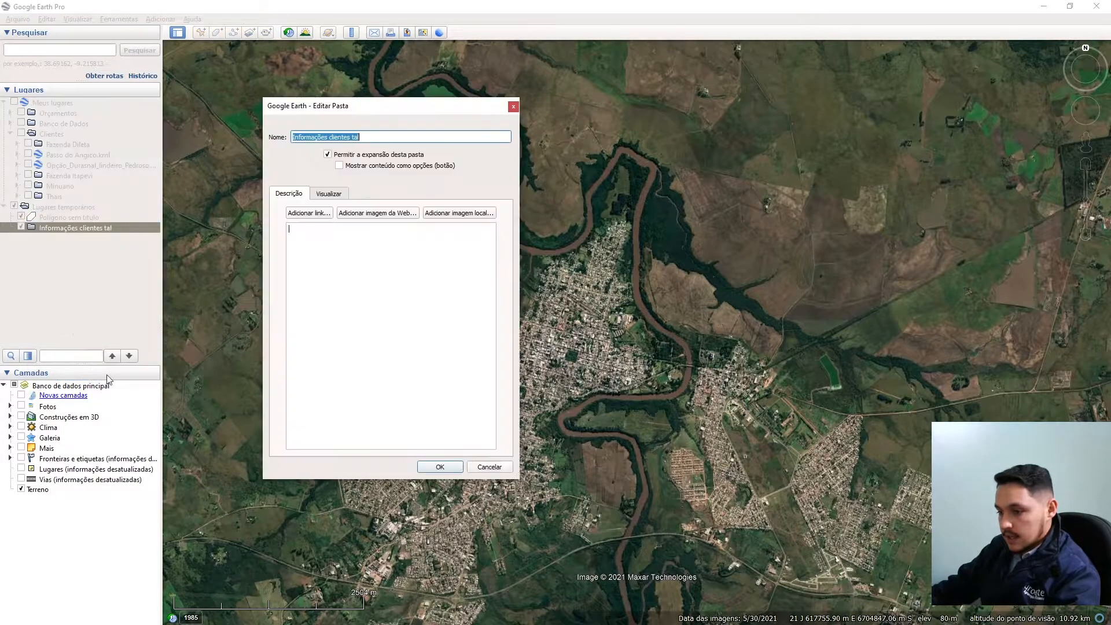
pyautogui.moveTo(316, 110); pyautogui.dragTo(509, 87)
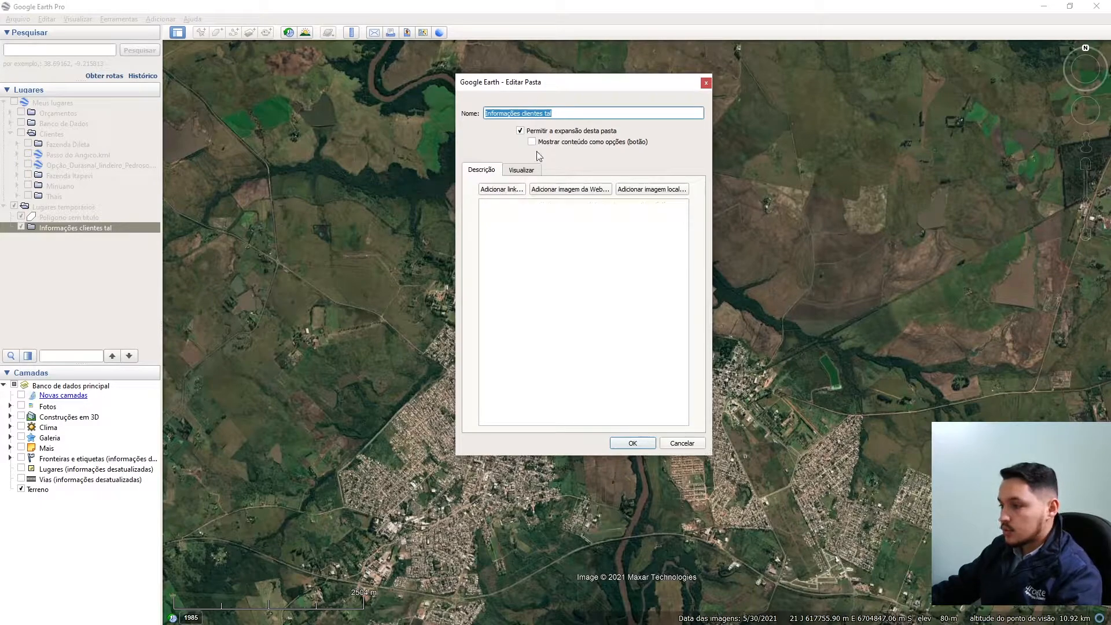
pyautogui.click(521, 232)
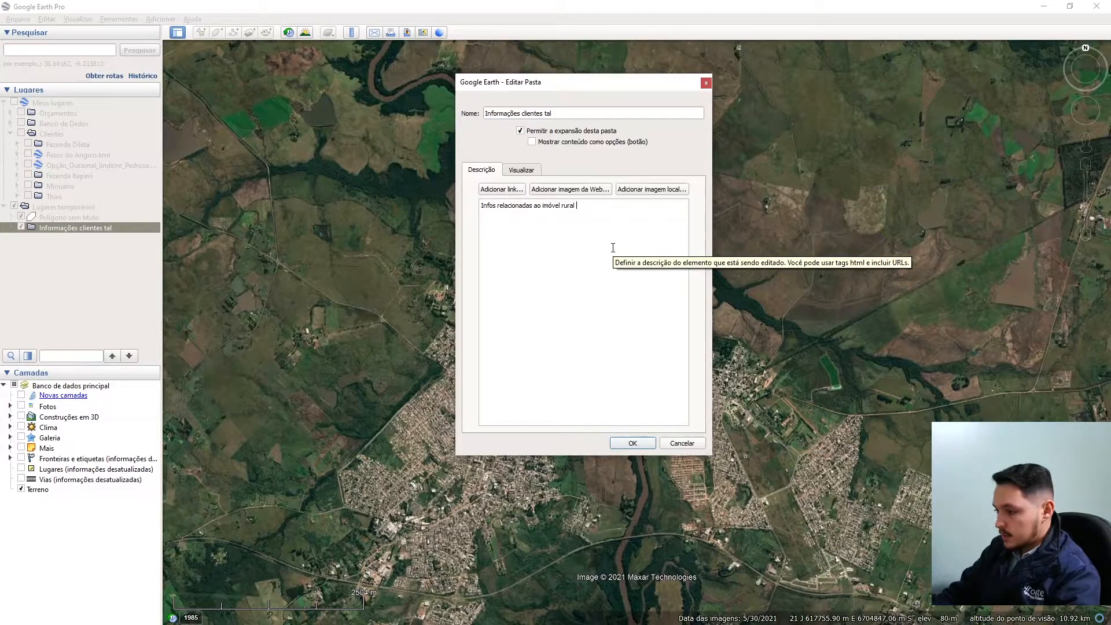
pyautogui.write('amento de serviçode')
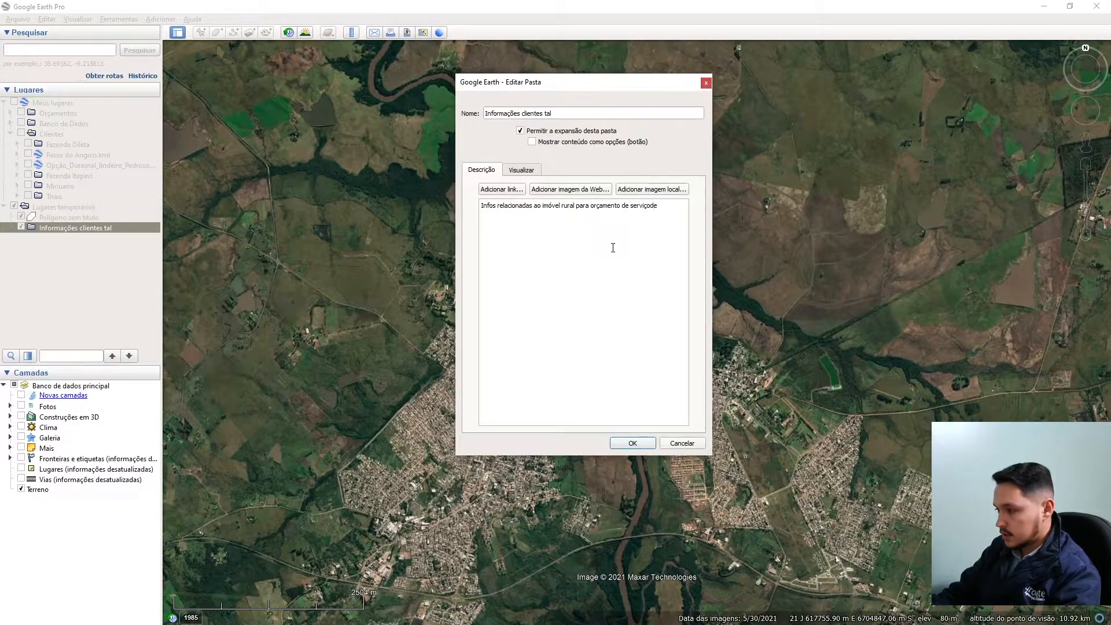
pyautogui.write('o')
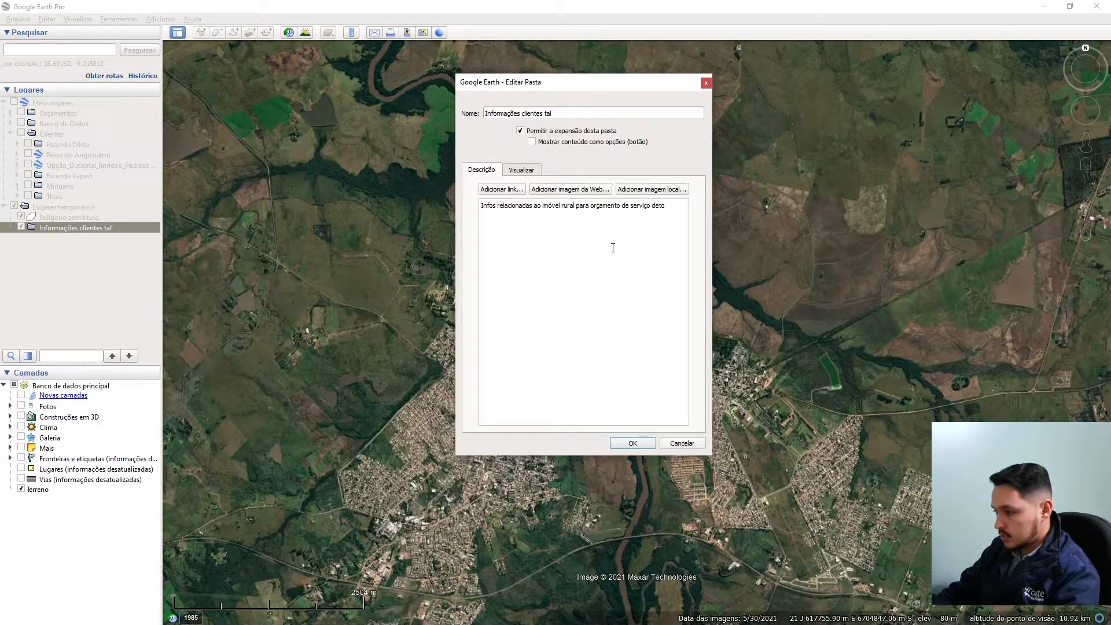
pyautogui.write('pografia')
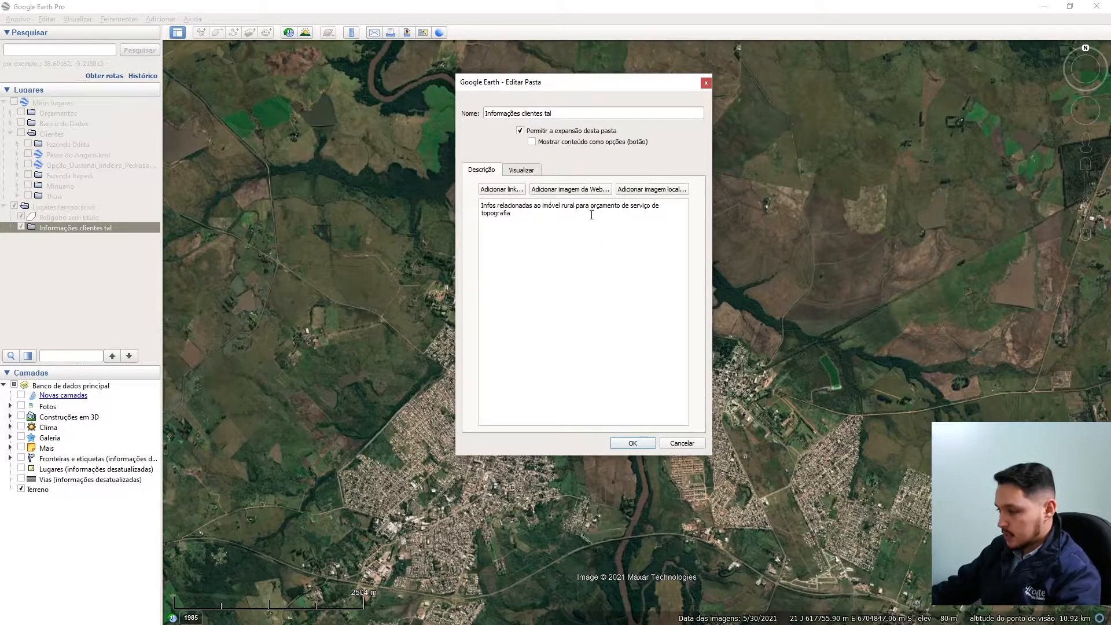
# Step: Review the folder's link, web image, local image and view settings, and save the folder's properties
pyautogui.click(501, 189)
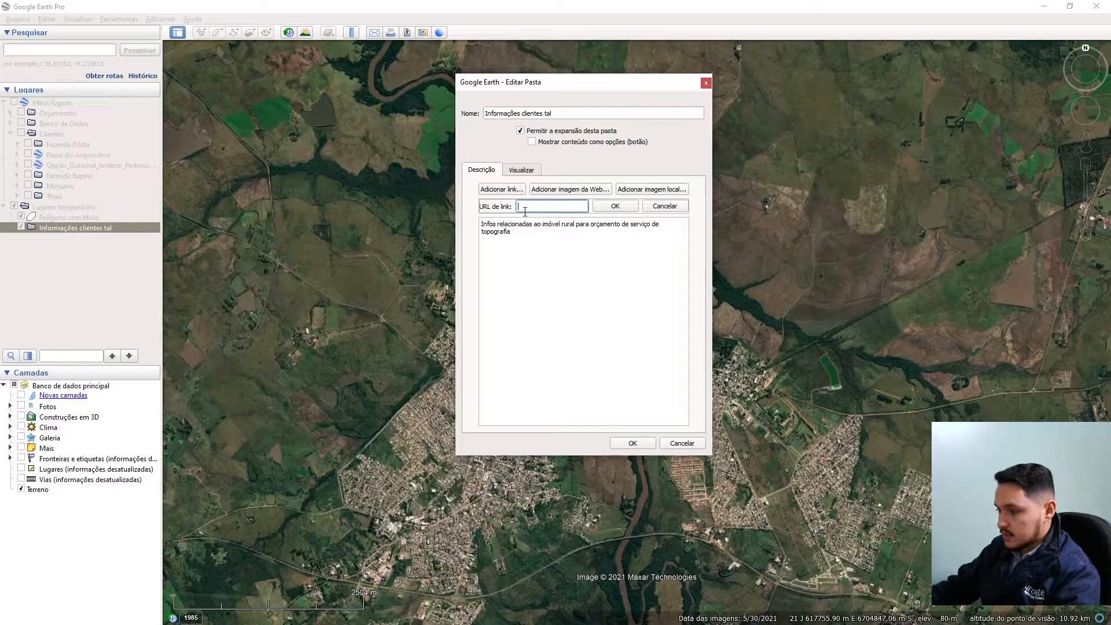
pyautogui.click(553, 190)
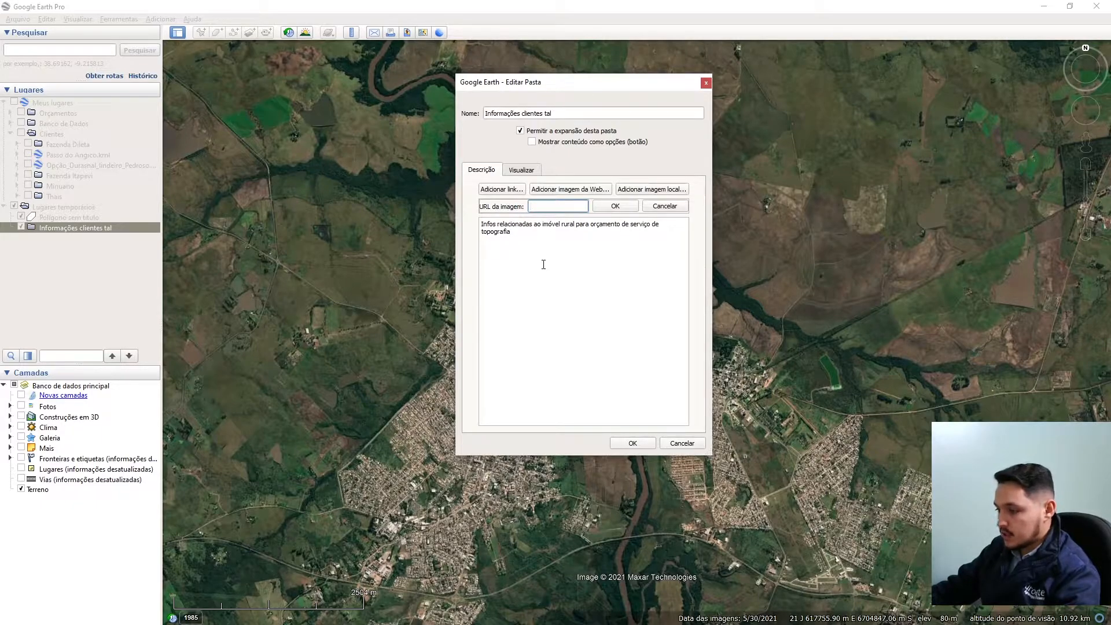
pyautogui.click(651, 191)
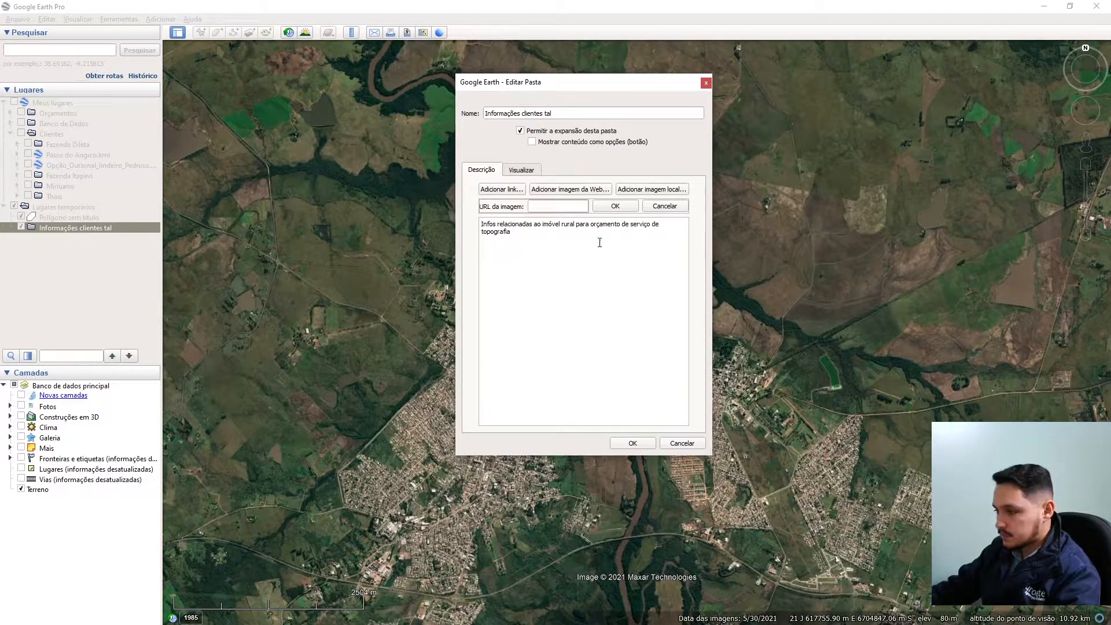
pyautogui.click(531, 171)
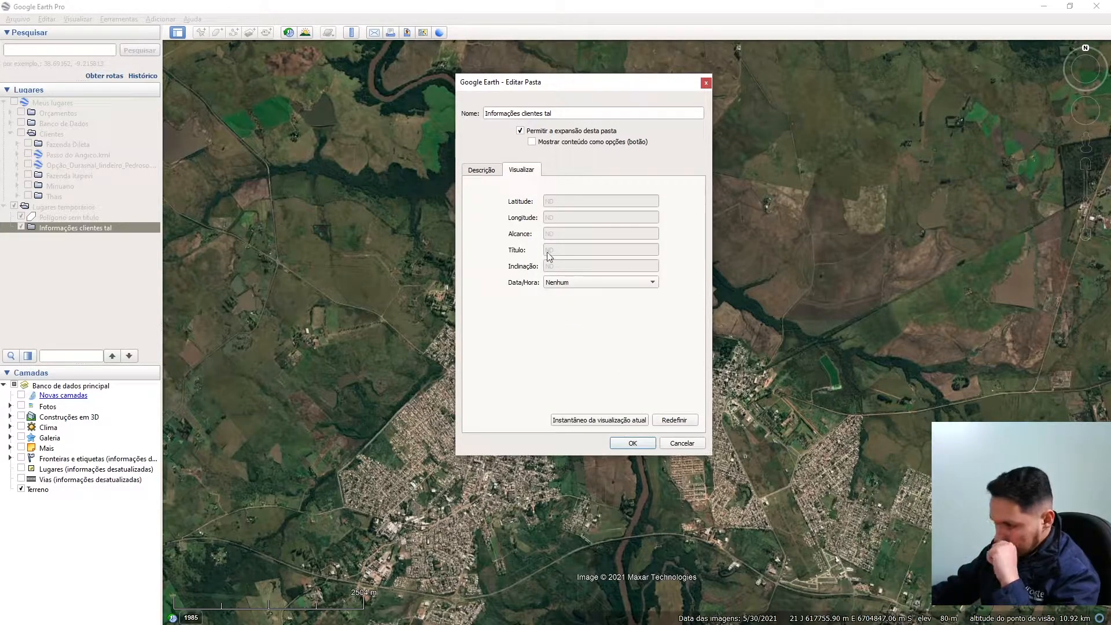
pyautogui.click(630, 444)
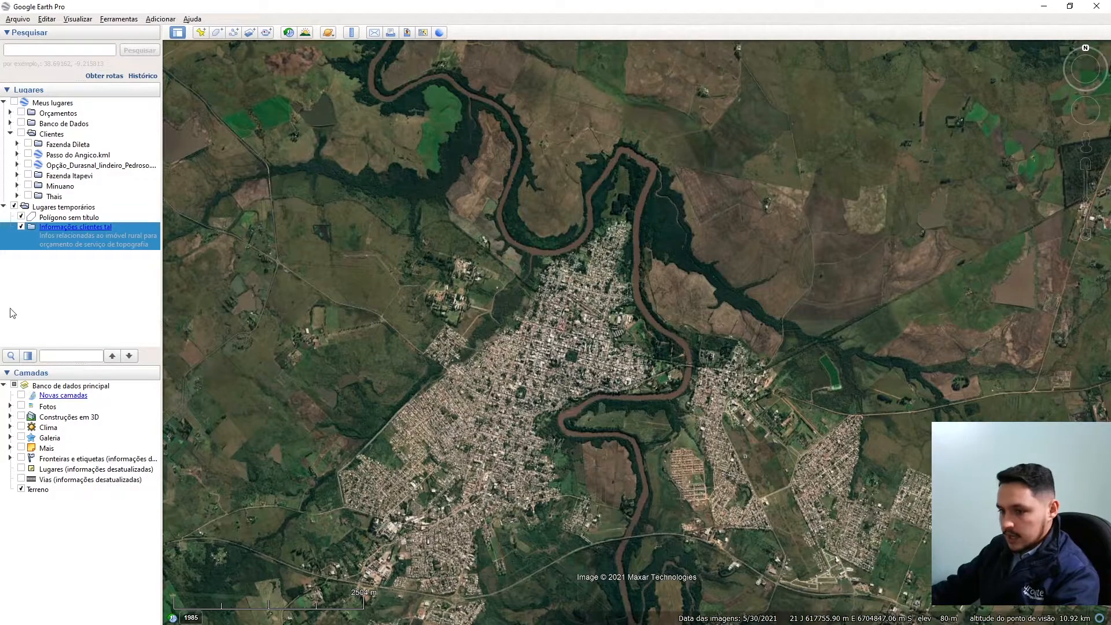
# Step: Check the description balloon of the "Informações clientes tal" folder and look over the city around it
pyautogui.click(46, 236)
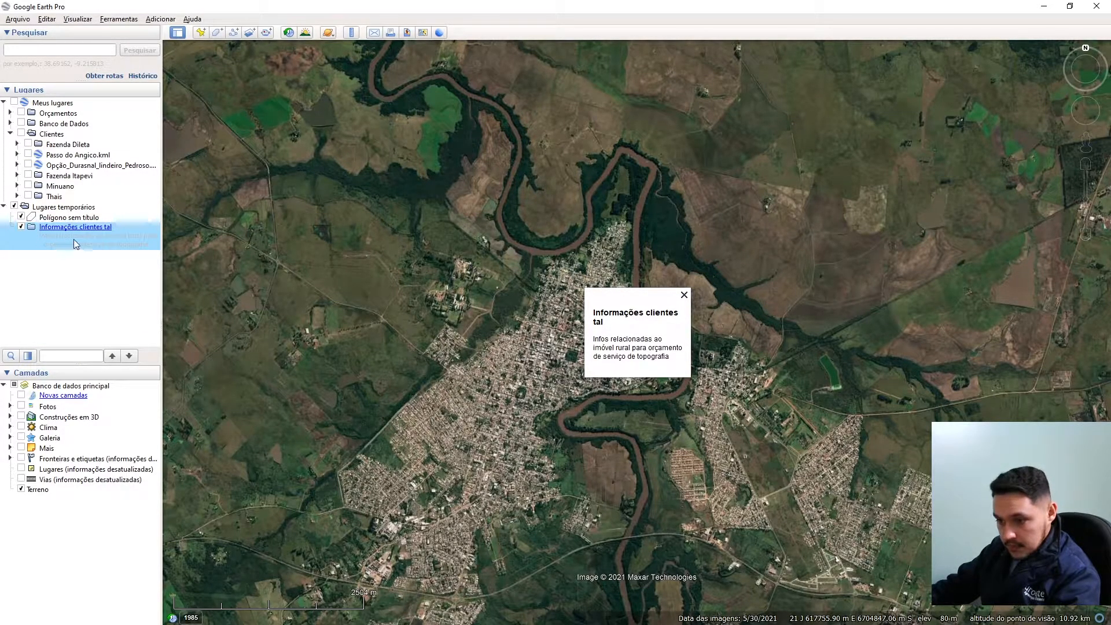
pyautogui.click(109, 305)
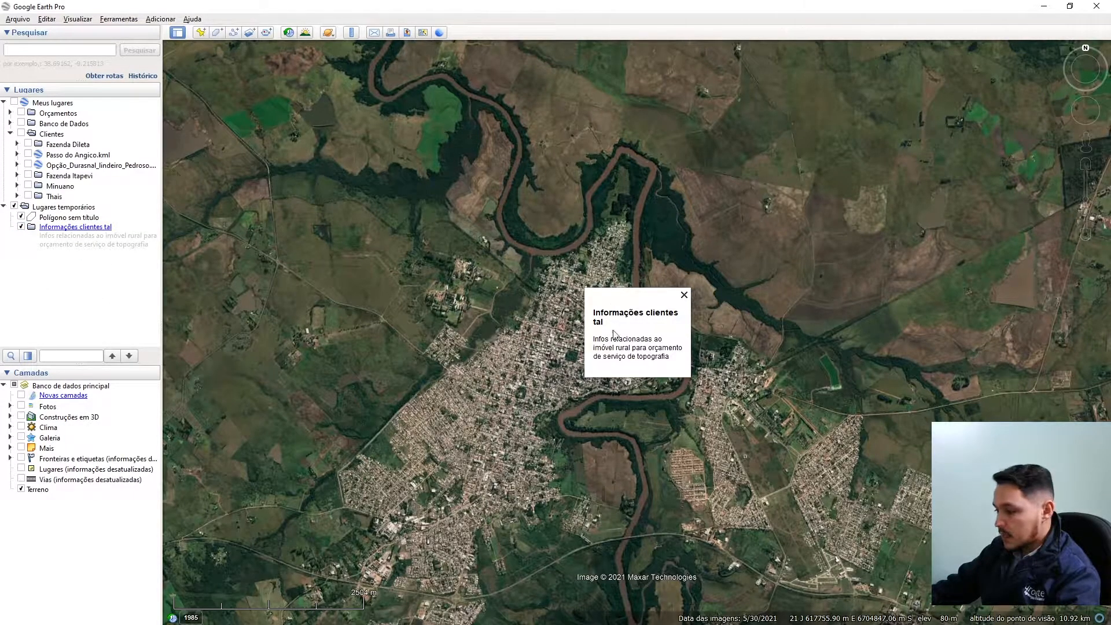
pyautogui.scroll(5, 619, 393)
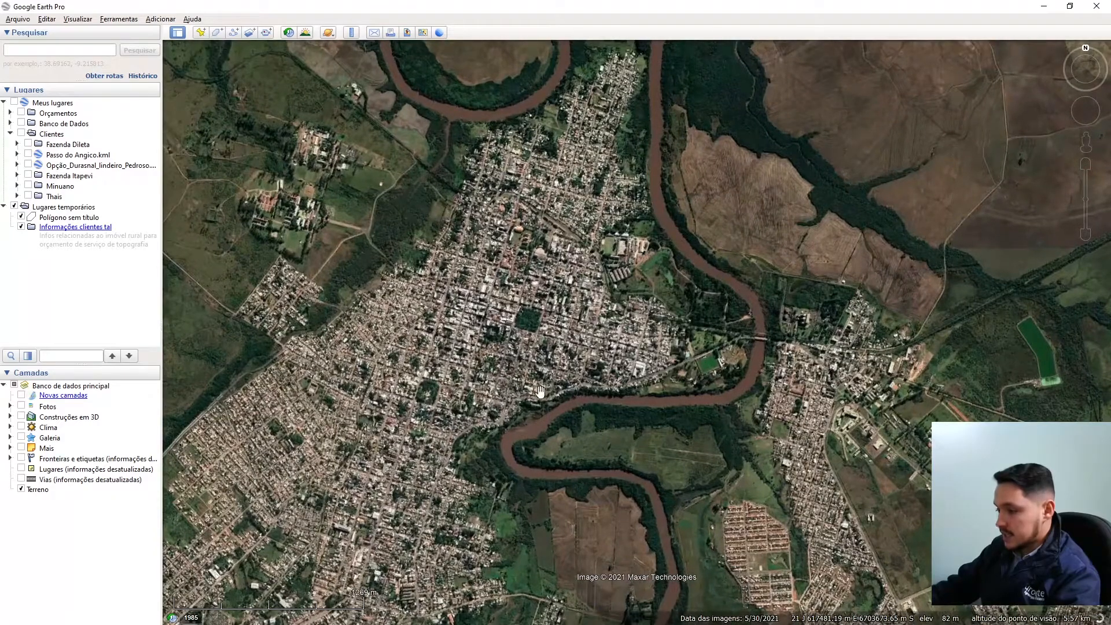
pyautogui.scroll(-5, 539, 392)
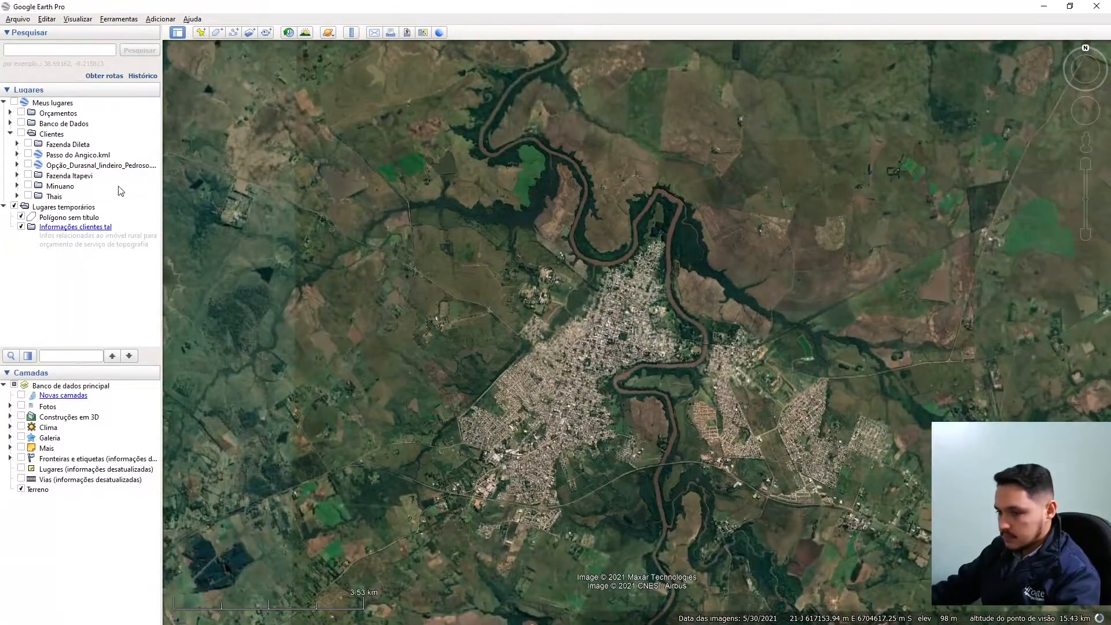
# Step: Add a new placemark named "Ponto fazenda São Paulo" to the "Informações clientes tal" folder
pyautogui.click(156, 20)
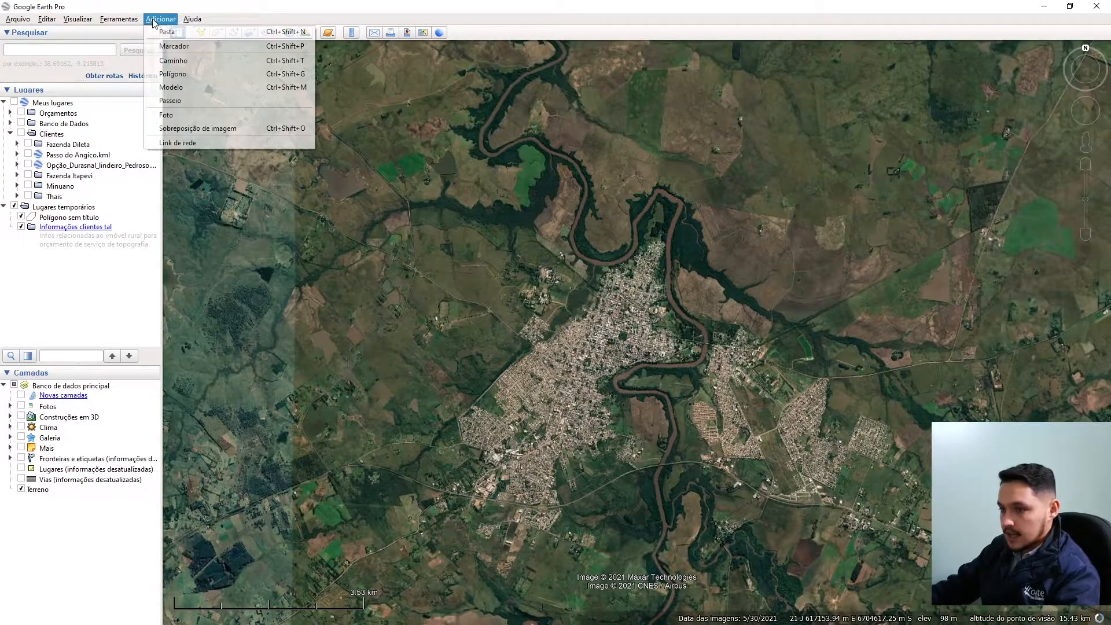
pyautogui.click(168, 48)
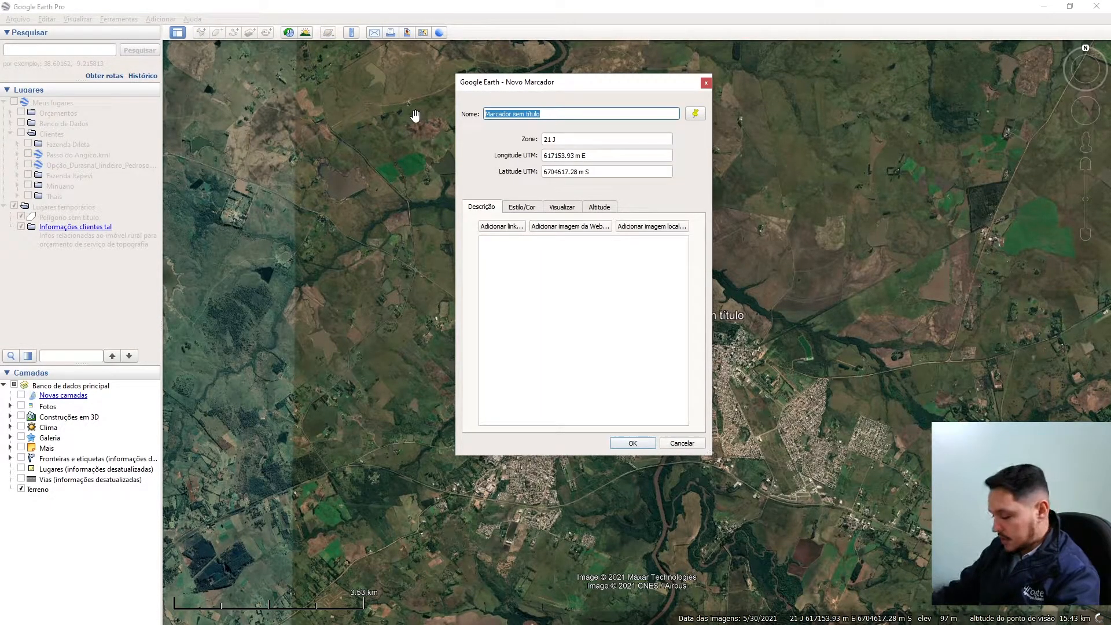
pyautogui.write('Ponto fazenda')
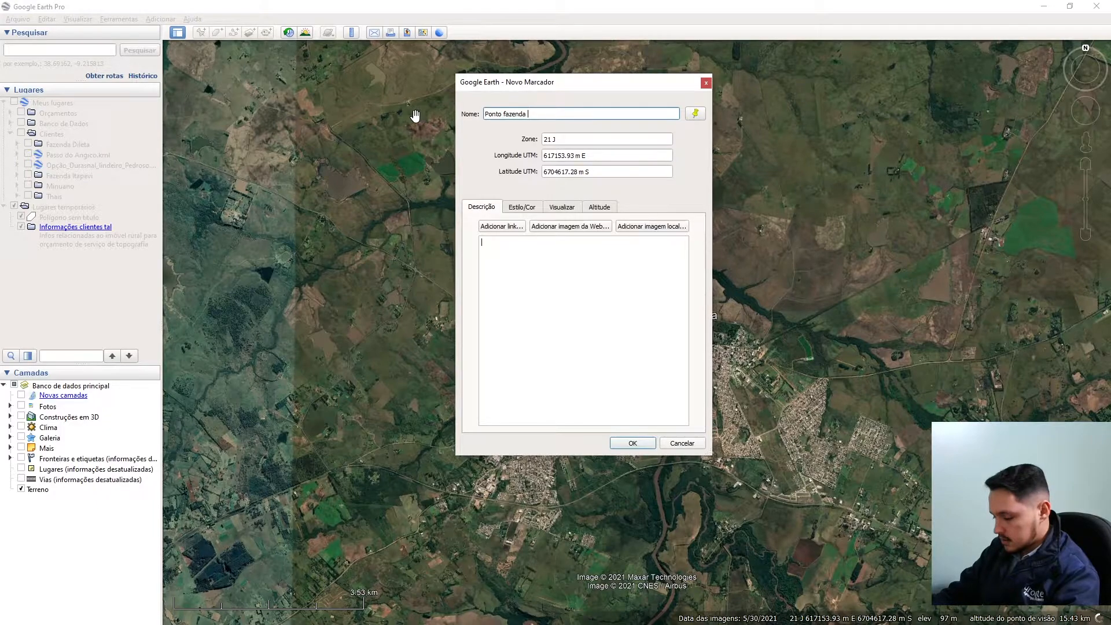
pyautogui.write('São Pau')
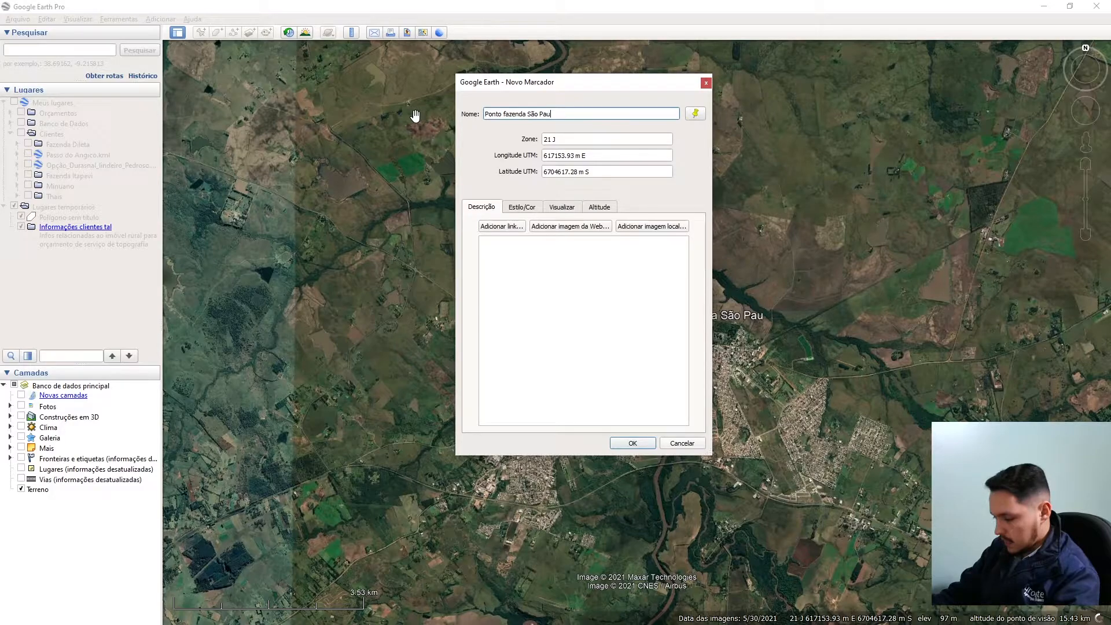
pyautogui.write('lo')
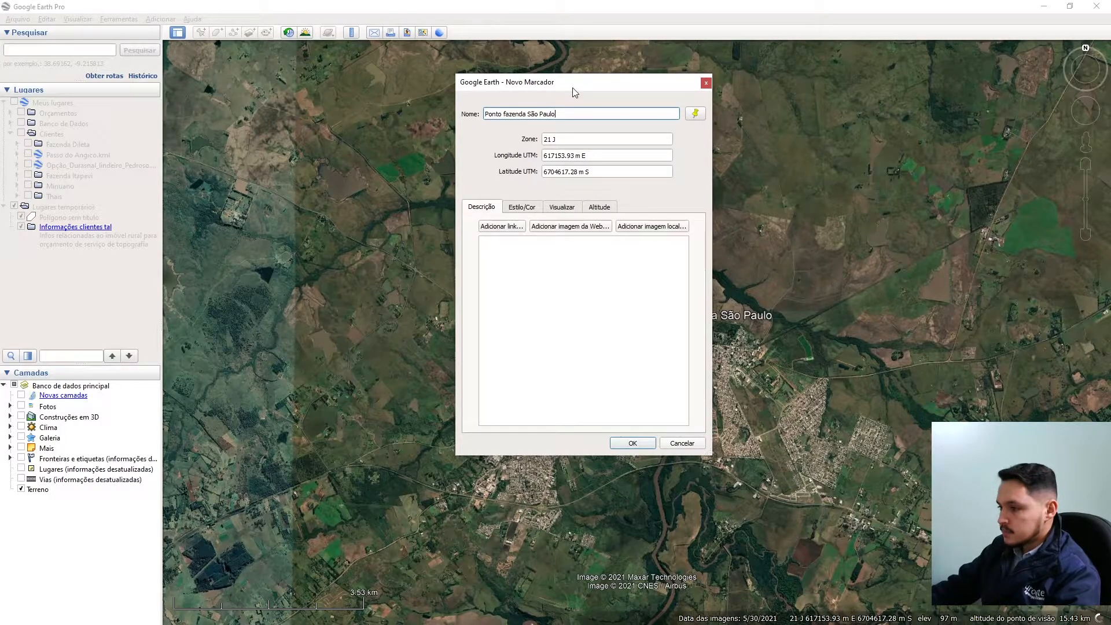
# Step: Clear the map view, reposition the new placemark at the city's northwestern edge and save it
pyautogui.moveTo(575, 93); pyautogui.dragTo(280, 54)
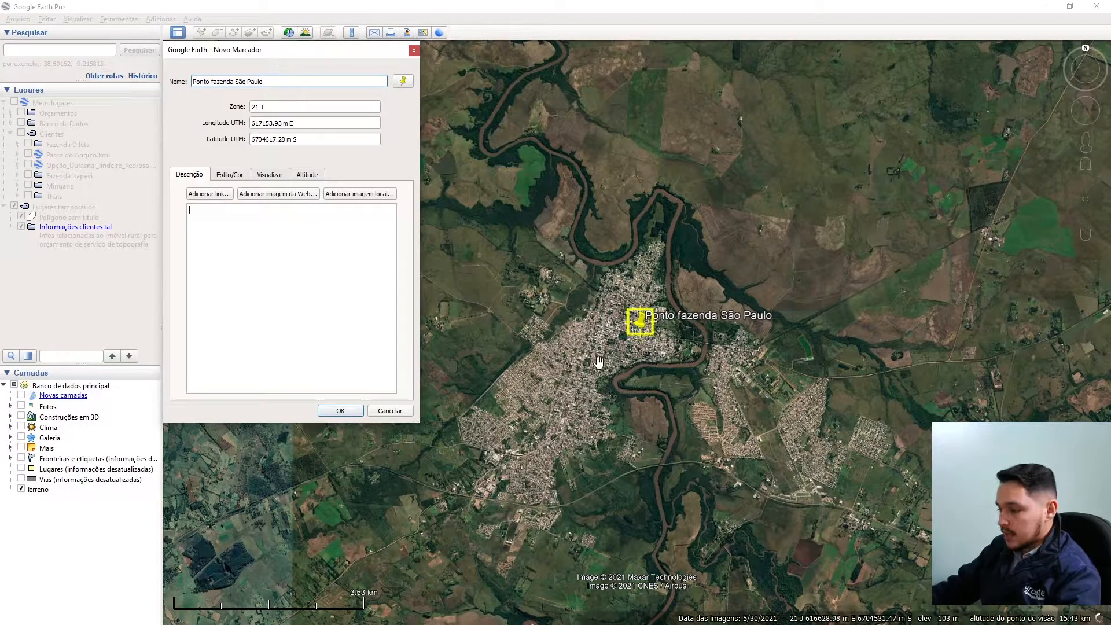
pyautogui.moveTo(647, 318); pyautogui.dragTo(604, 152)
pyautogui.moveTo(541, 254); pyautogui.dragTo(520, 311)
pyautogui.click(342, 409)
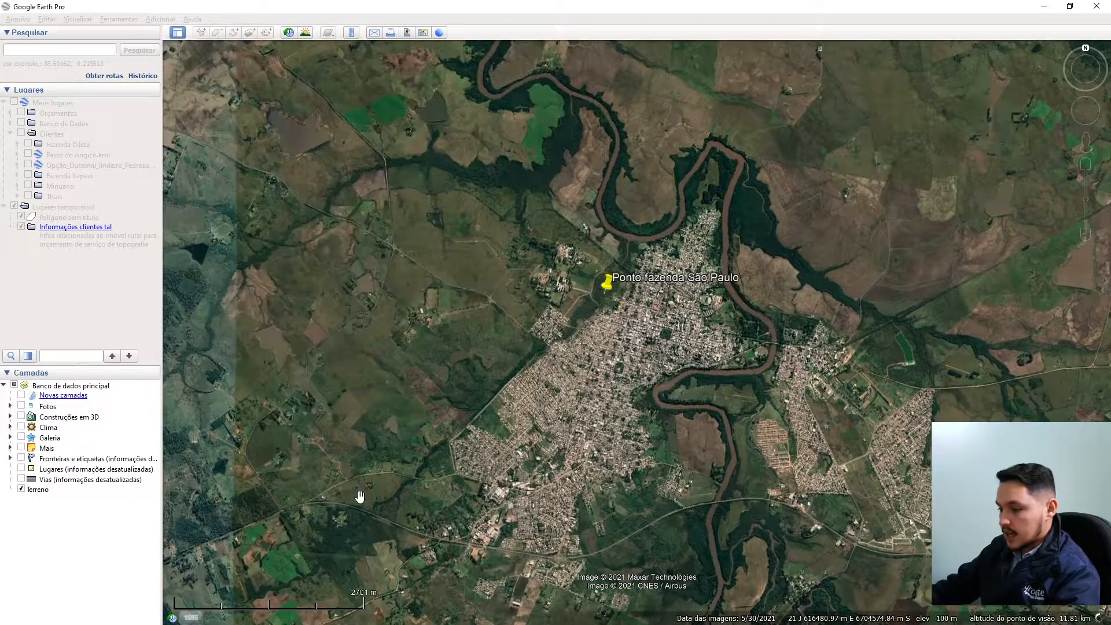
# Step: Reopen the placemark's properties and move its pin west onto the building complex just outside the city
pyautogui.doubleClick(608, 289)
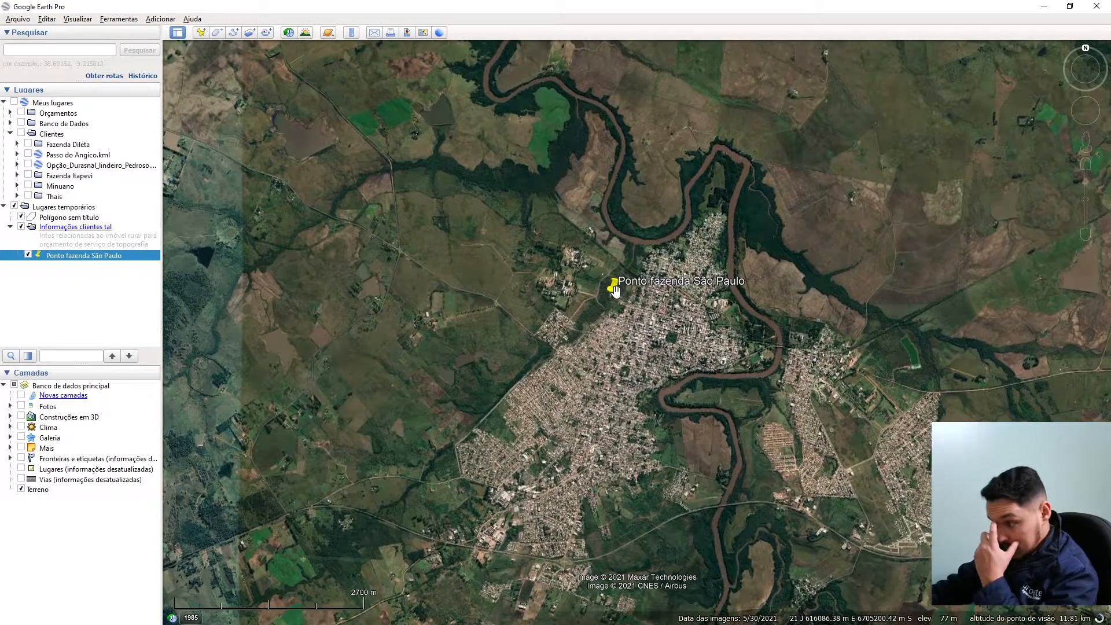
pyautogui.rightClick(104, 262)
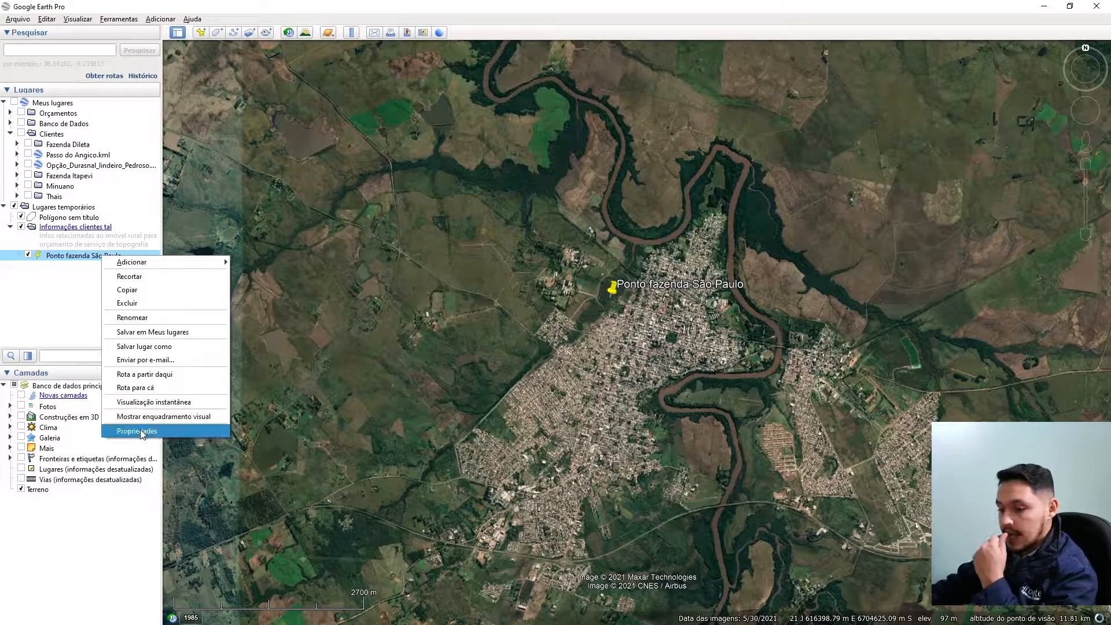
pyautogui.click(144, 428)
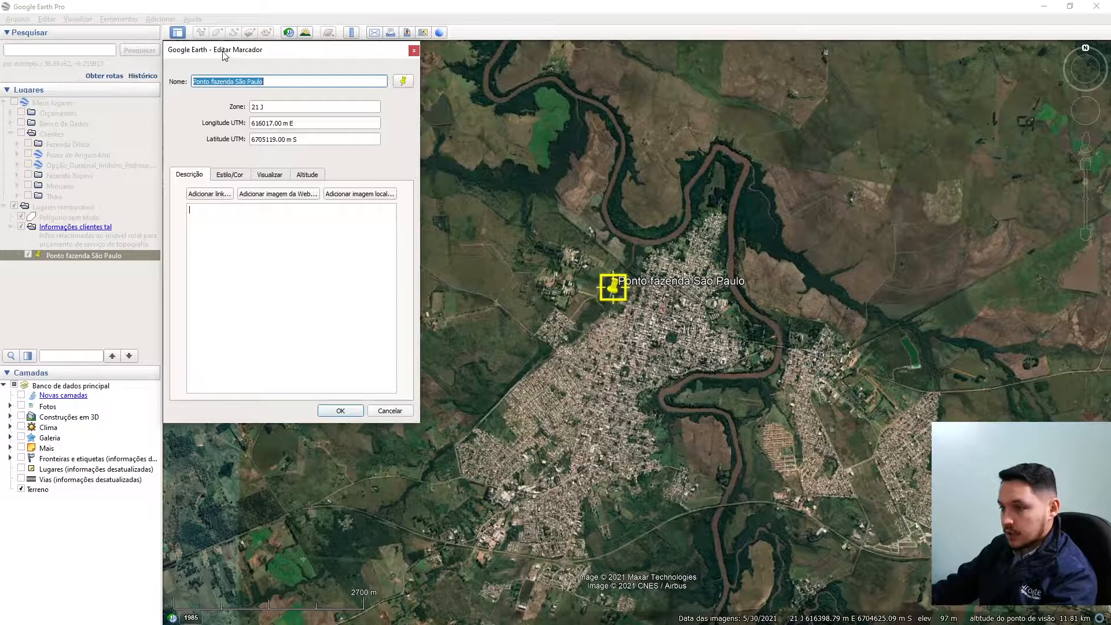
pyautogui.scroll(5, 533, 256)
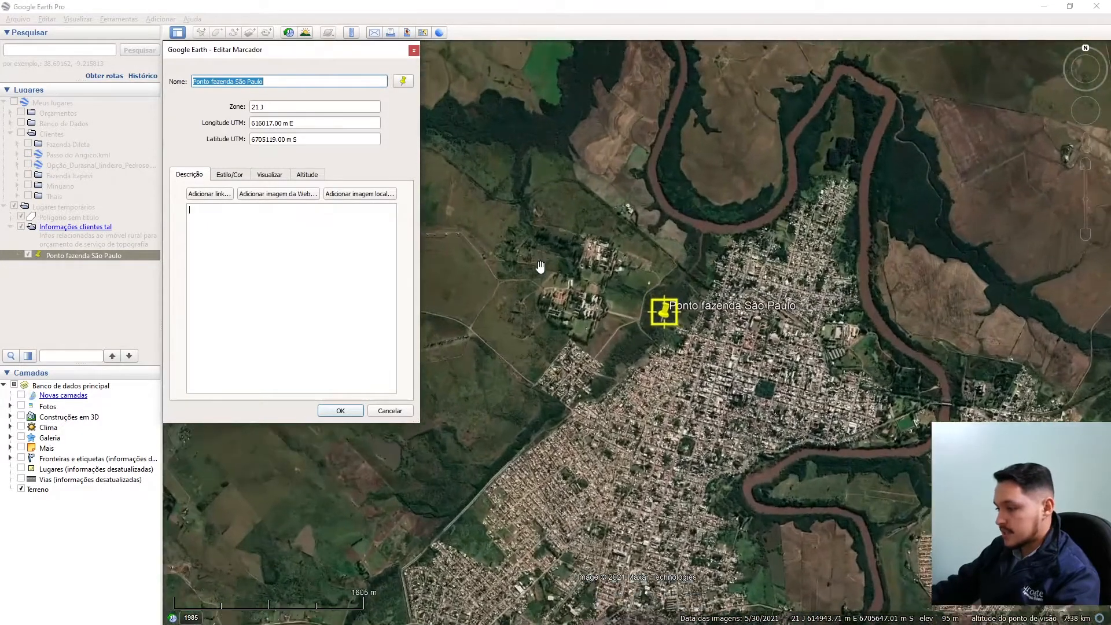
pyautogui.scroll(3, 792, 408)
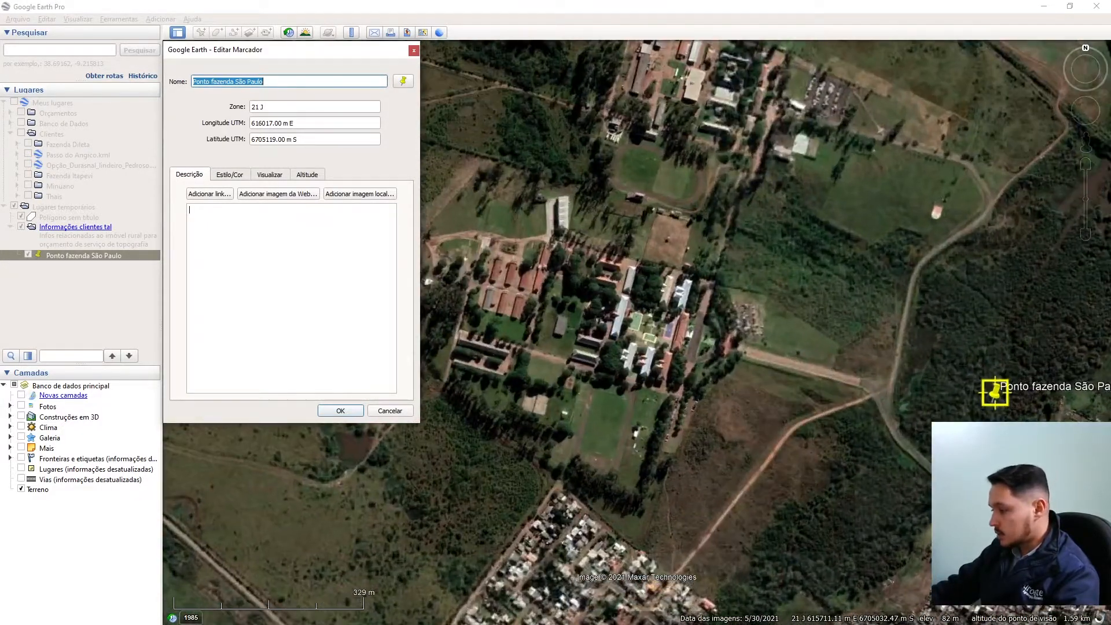
pyautogui.moveTo(839, 414); pyautogui.dragTo(695, 354)
pyautogui.scroll(-5, 834, 359)
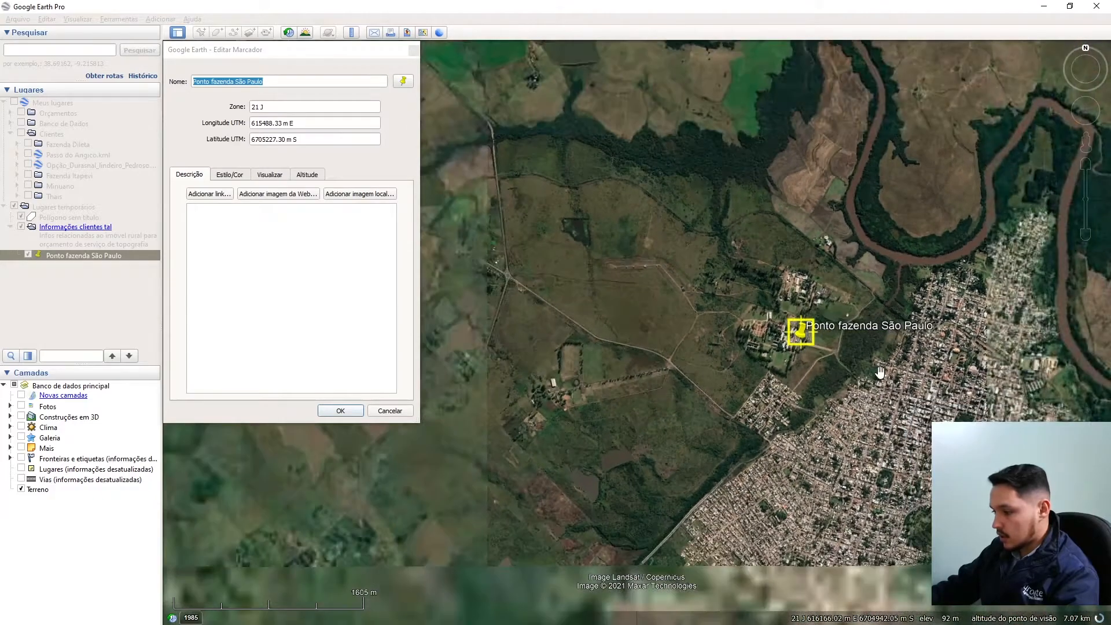
# Step: Move the placemark northwest to the track junction beside the farm buildings, next to the green field and the reservoir
pyautogui.moveTo(802, 334); pyautogui.dragTo(732, 165)
pyautogui.scroll(-1, 715, 534)
pyautogui.scroll(3, 613, 176)
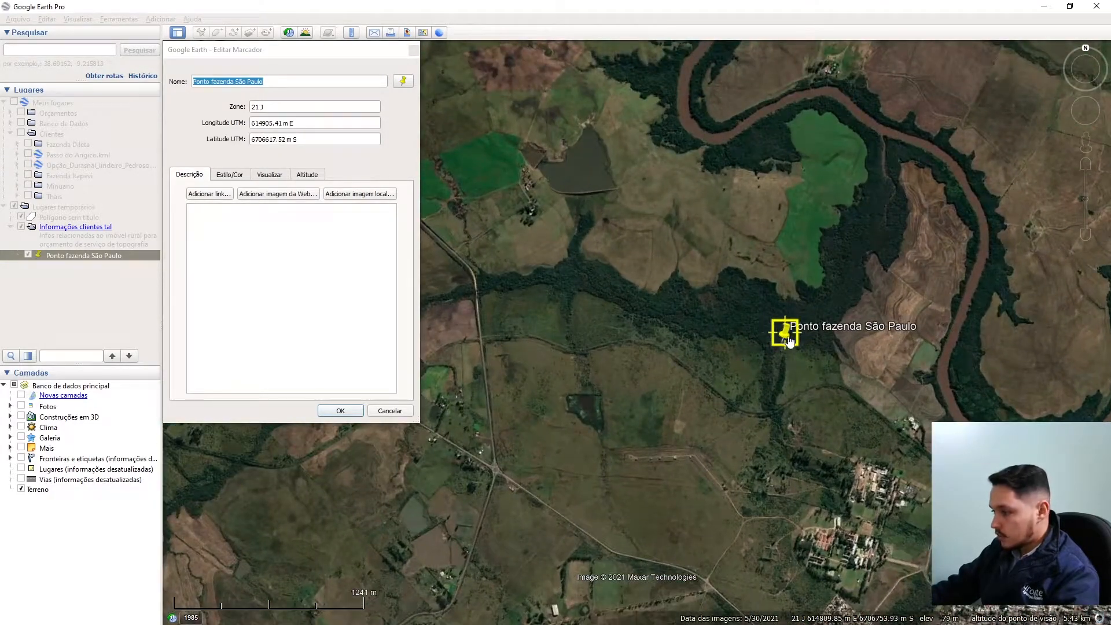
pyautogui.moveTo(784, 322); pyautogui.dragTo(524, 174)
pyautogui.scroll(6, 486, 166)
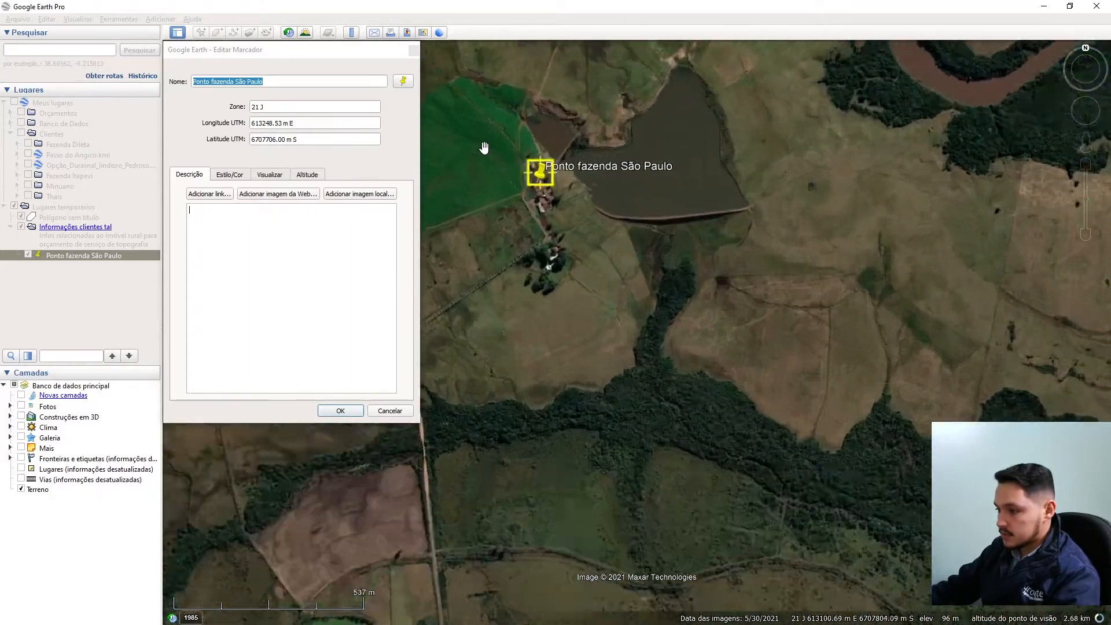
pyautogui.scroll(-2, 894, 301)
pyautogui.scroll(4, 641, 295)
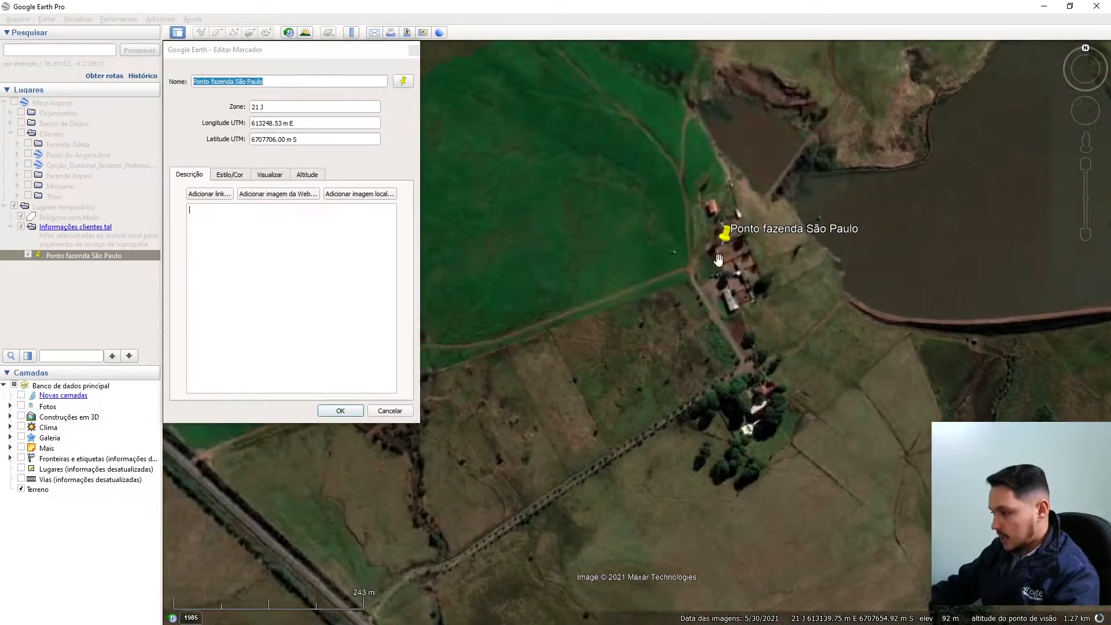
pyautogui.moveTo(751, 221); pyautogui.dragTo(702, 287)
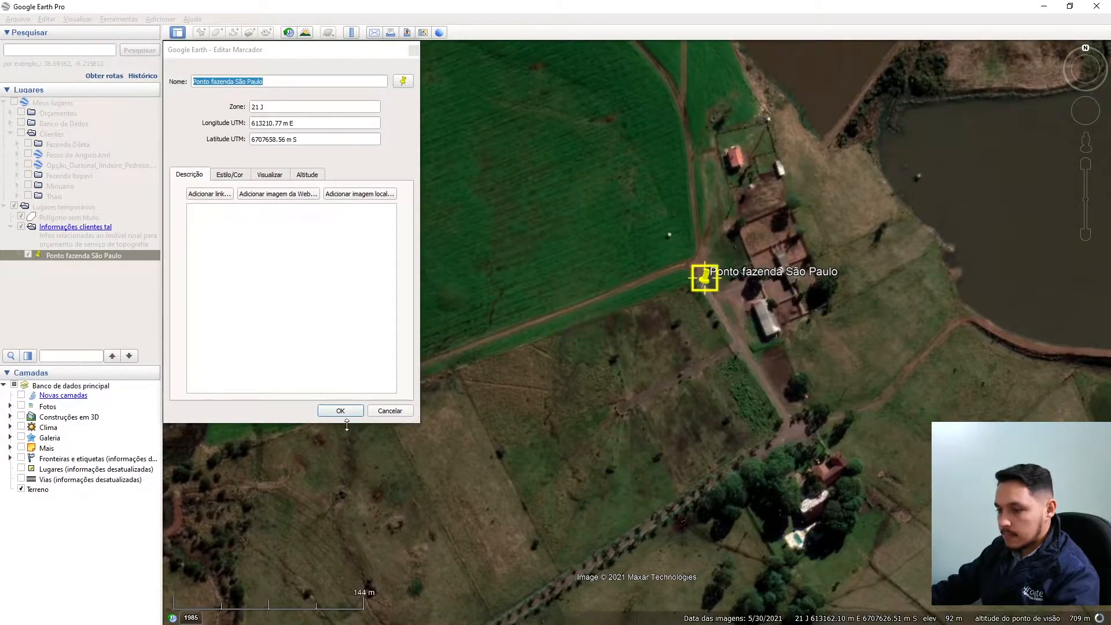
# Step: Examine the placemark's description field and its label and icon style options, including the label's colour and scale
pyautogui.click(209, 234)
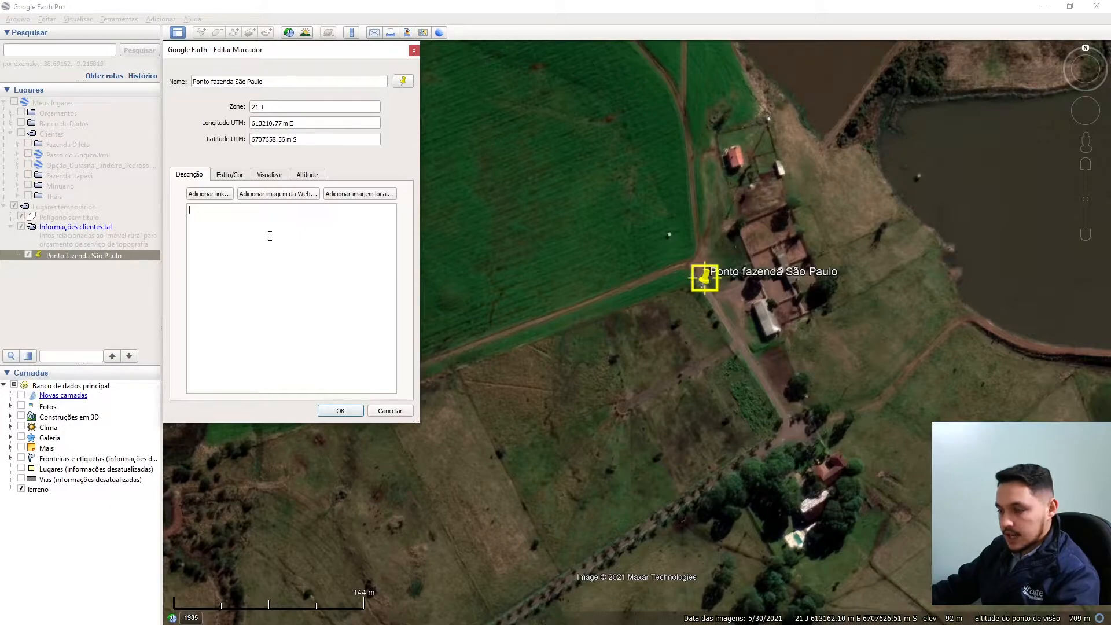
pyautogui.click(226, 177)
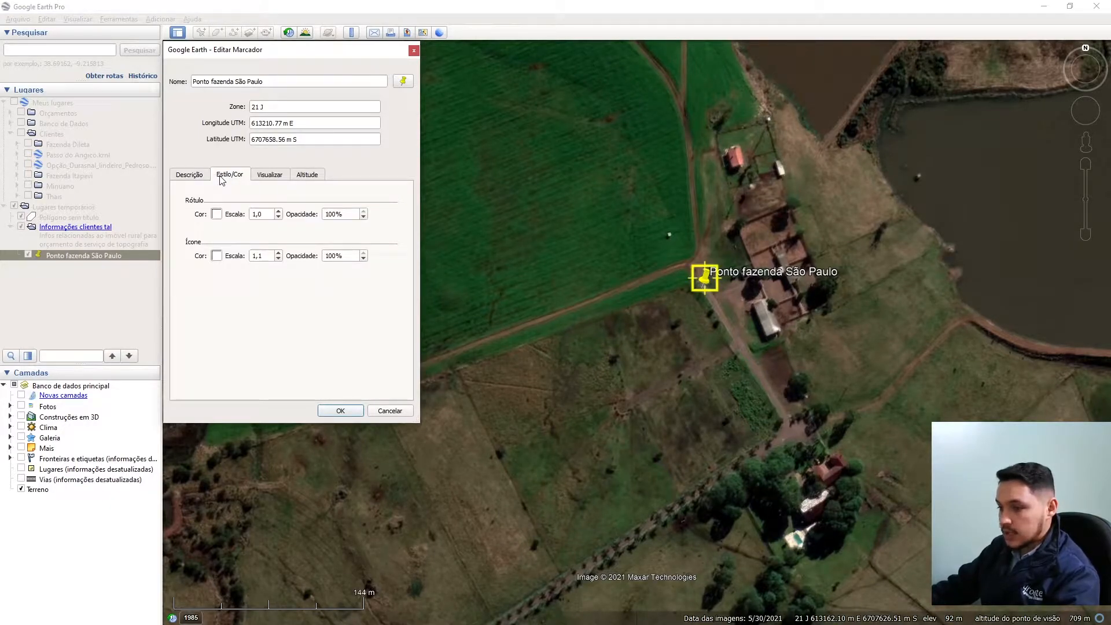
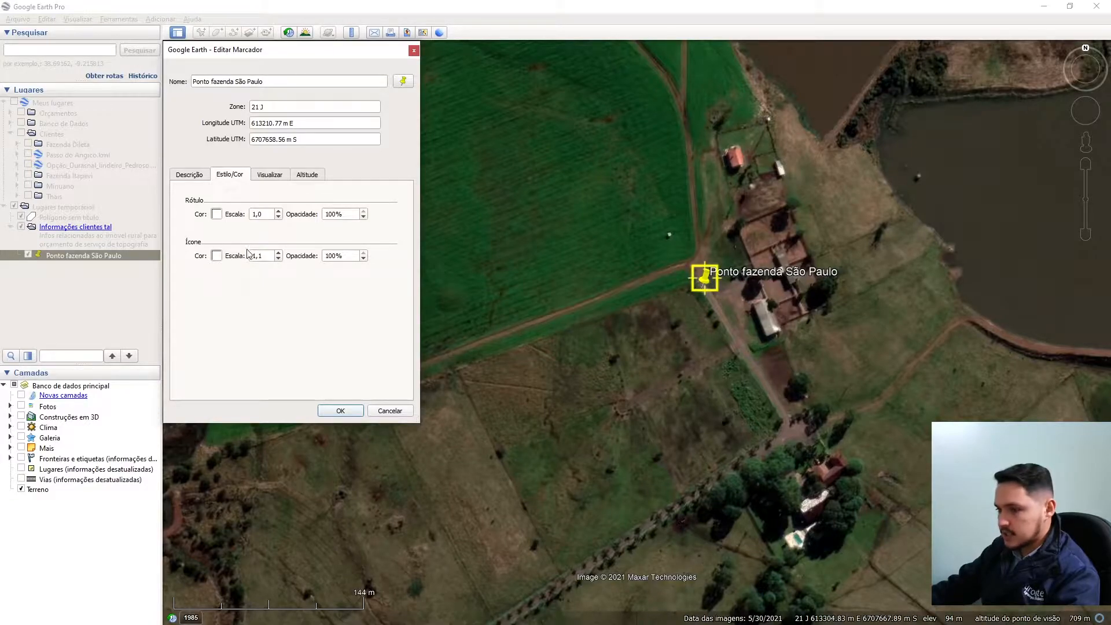
pyautogui.click(216, 214)
pyautogui.press('Escape')
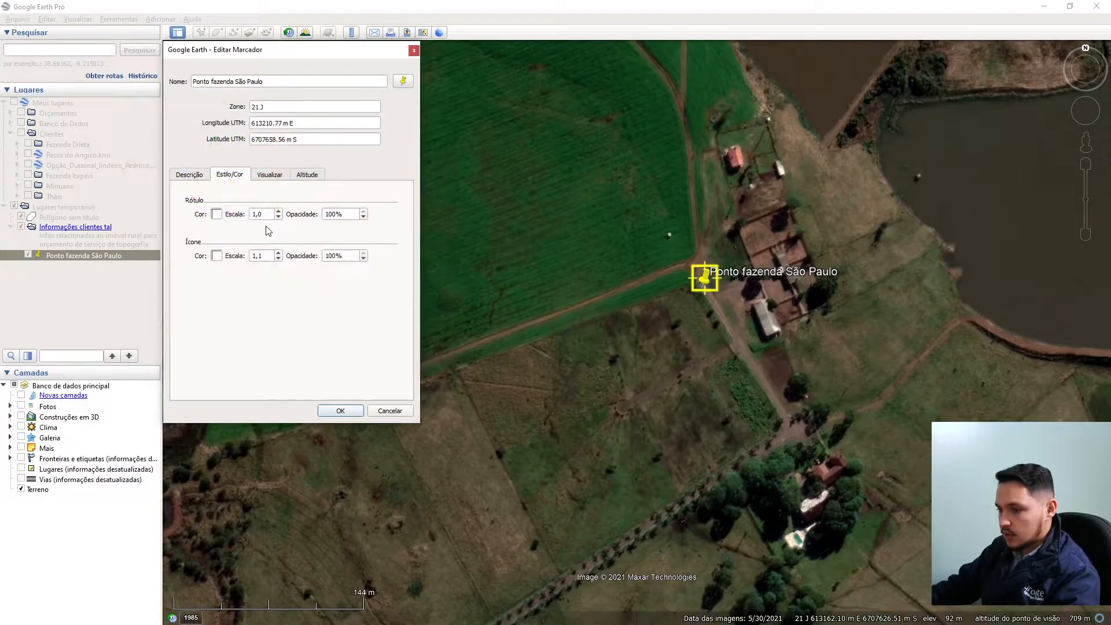
pyautogui.write('2')
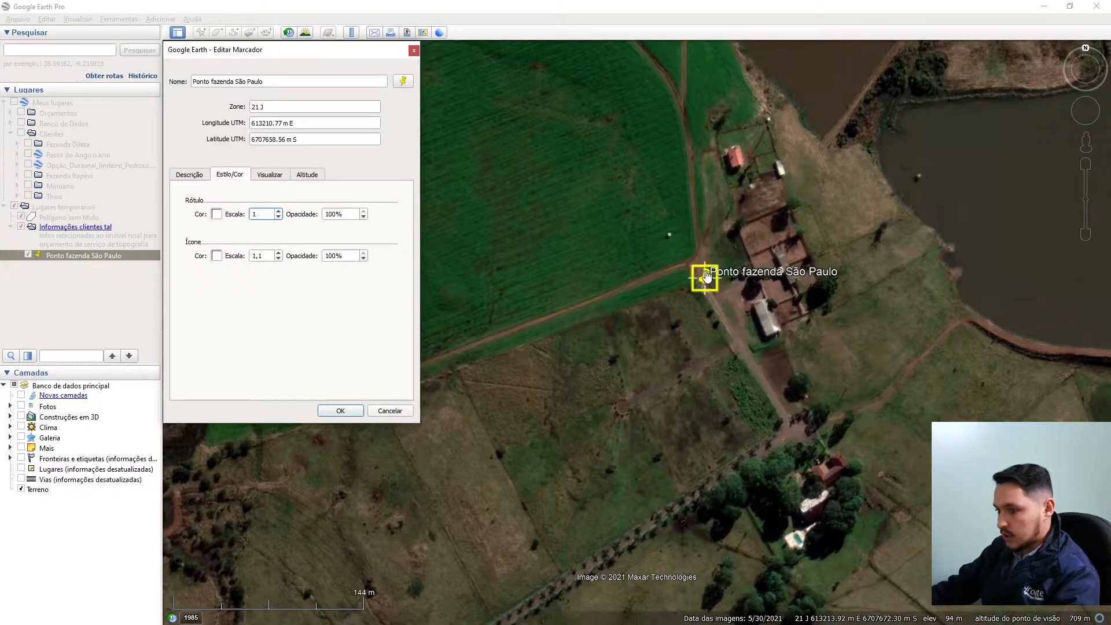
# Step: Reduce the placemark icon's scale to 0.5 and colour the icon red
pyautogui.click(278, 258)
pyautogui.click(278, 259)
pyautogui.click(278, 259)
pyautogui.click(279, 258)
pyautogui.click(278, 259)
pyautogui.click(278, 258)
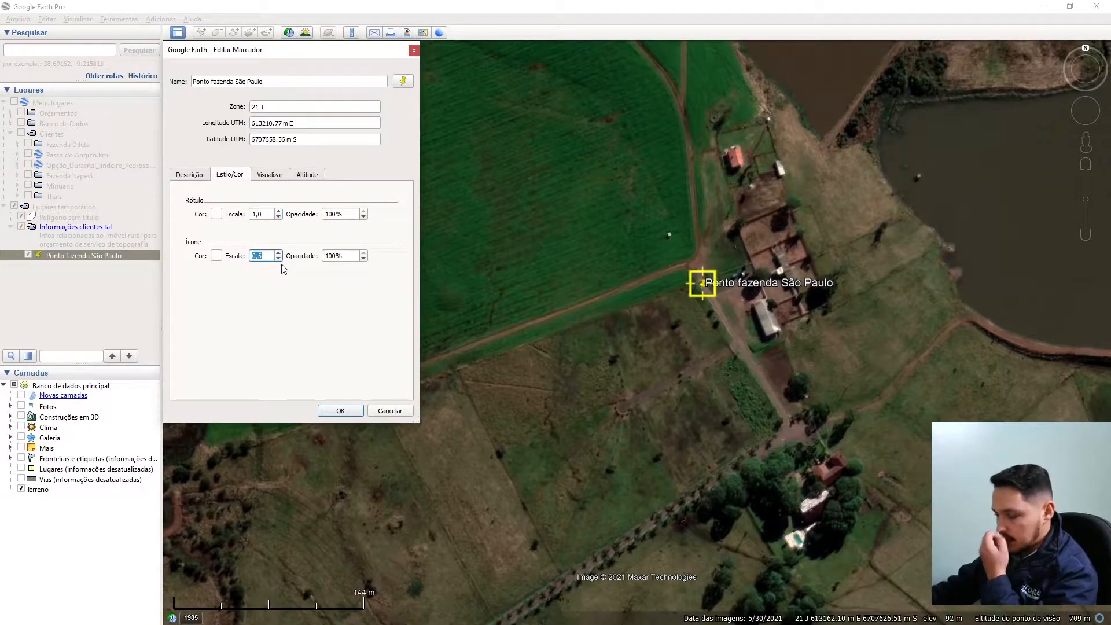
pyautogui.click(217, 257)
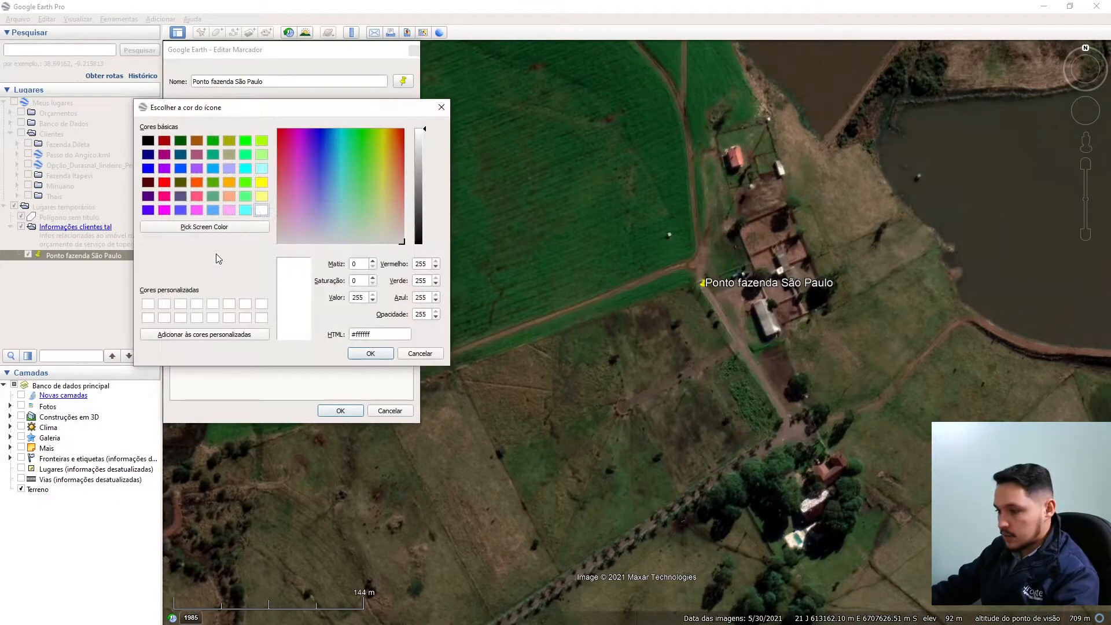
pyautogui.click(165, 183)
pyautogui.click(370, 354)
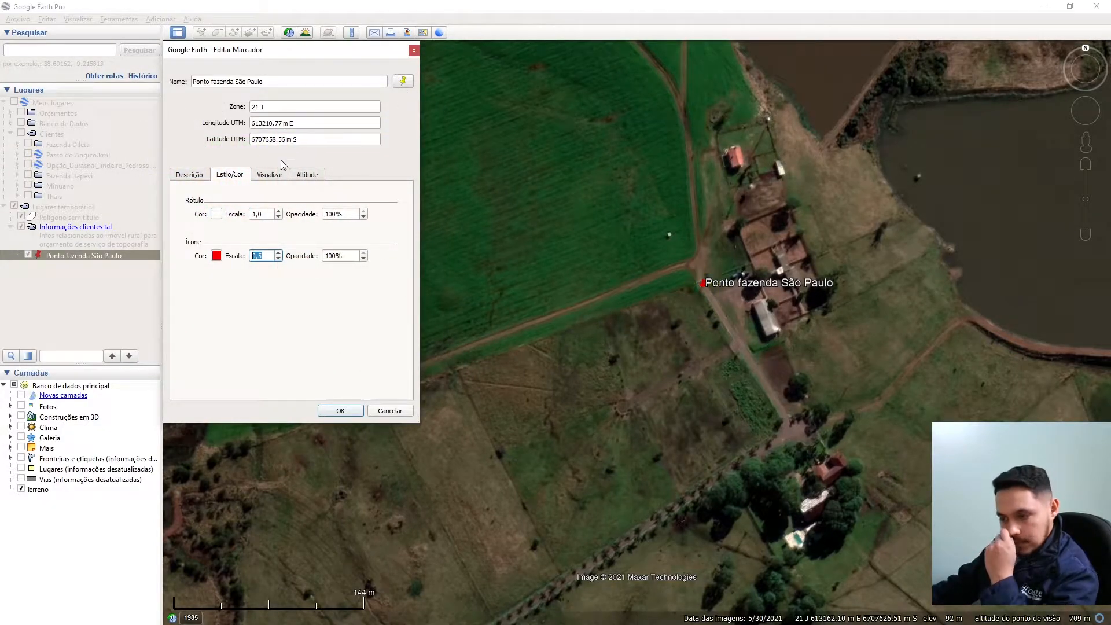
# Step: Try the circle, triangle and target symbols as the placemark's icon, picking the target at scale 0.5
pyautogui.click(403, 81)
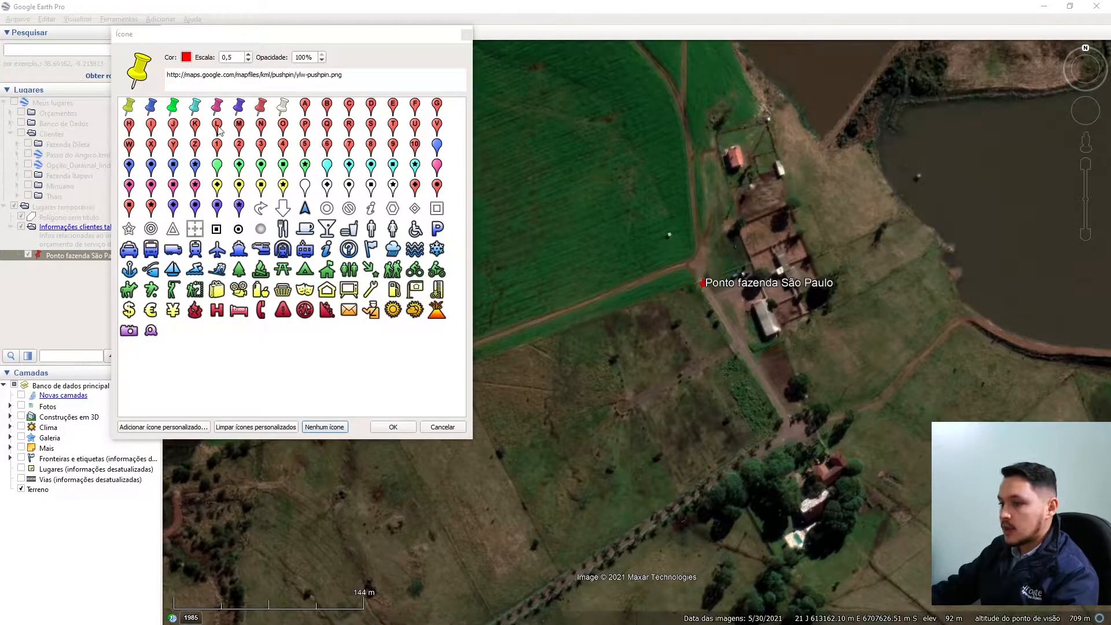
pyautogui.click(151, 230)
pyautogui.click(172, 229)
pyautogui.click(237, 231)
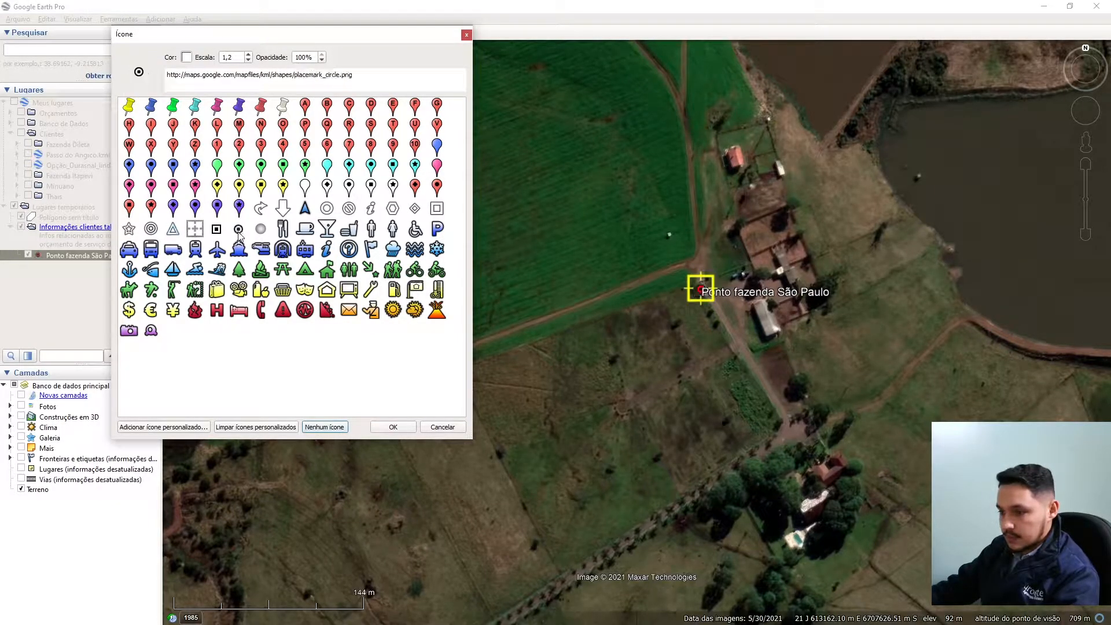
pyautogui.click(170, 233)
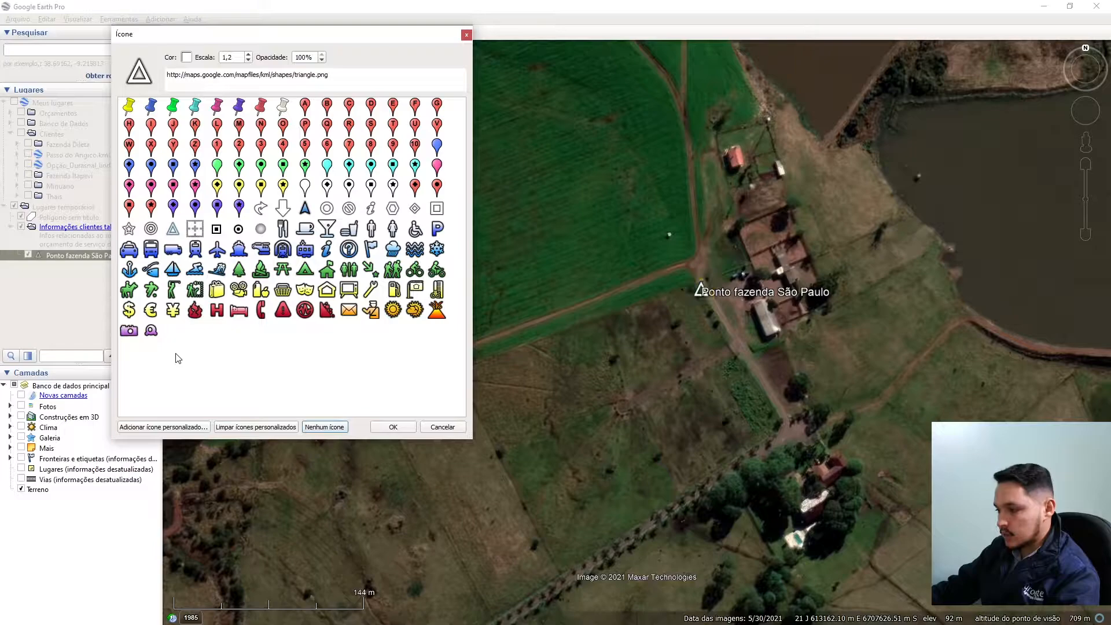
pyautogui.click(238, 230)
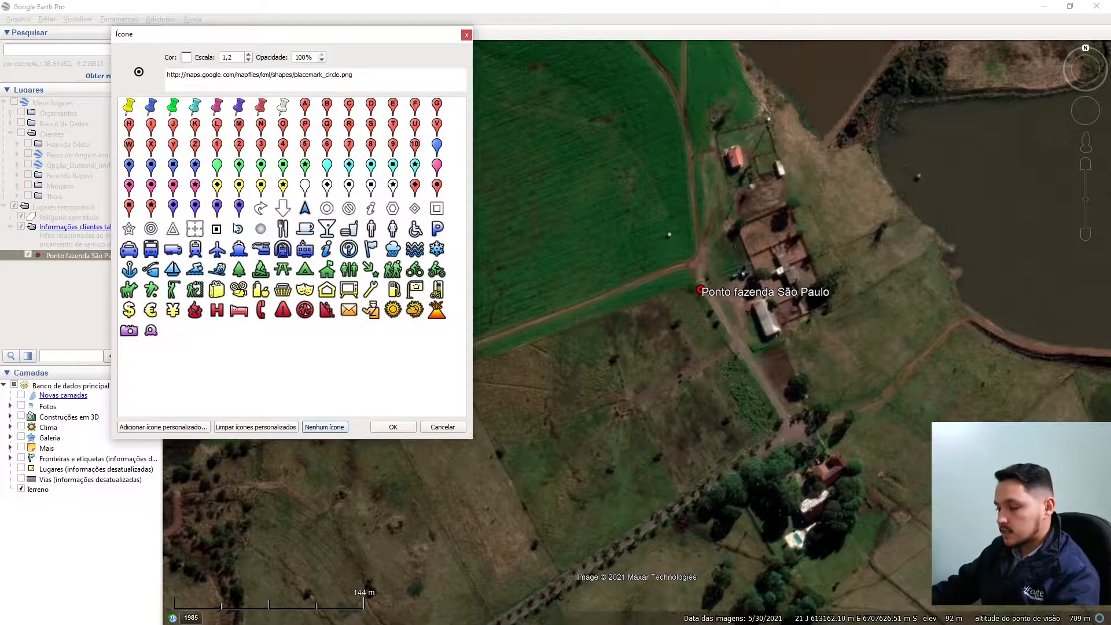
pyautogui.click(151, 228)
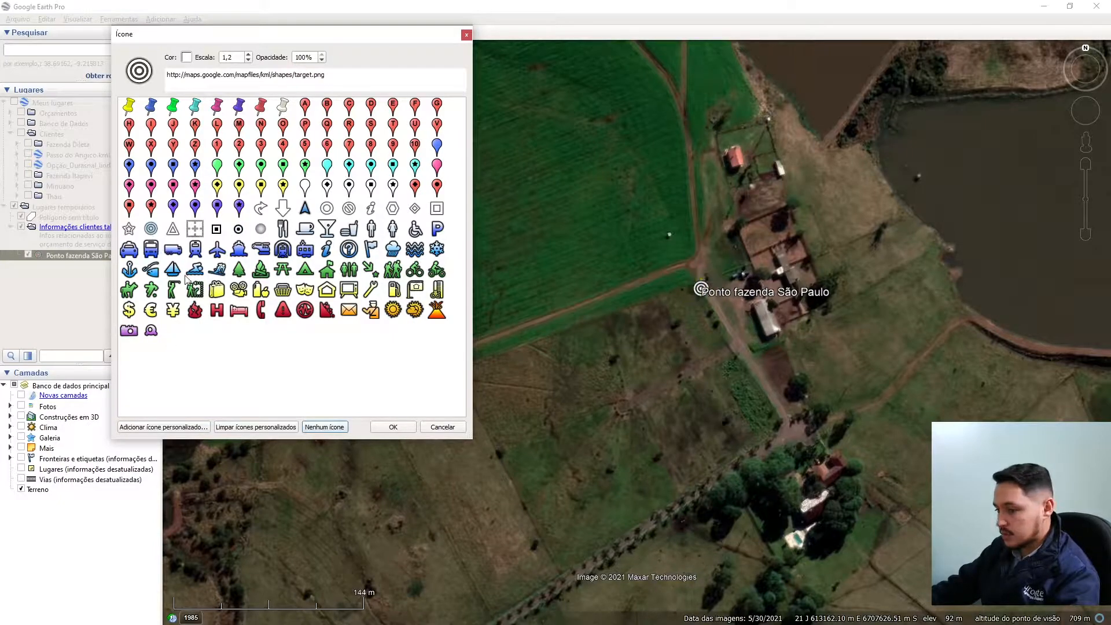
pyautogui.click(249, 60)
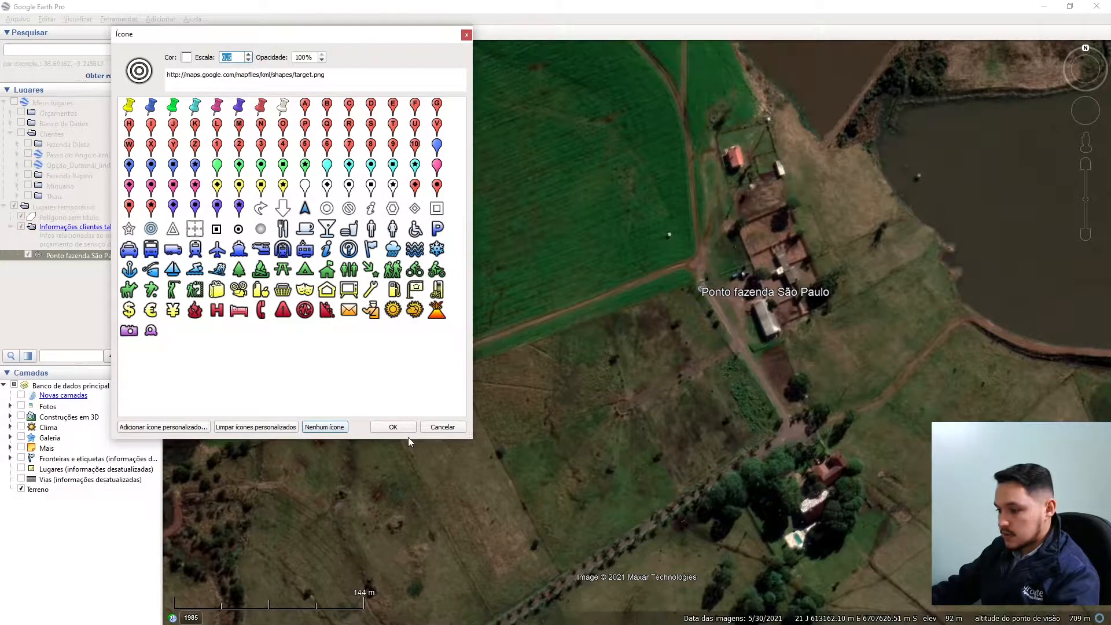
pyautogui.click(393, 427)
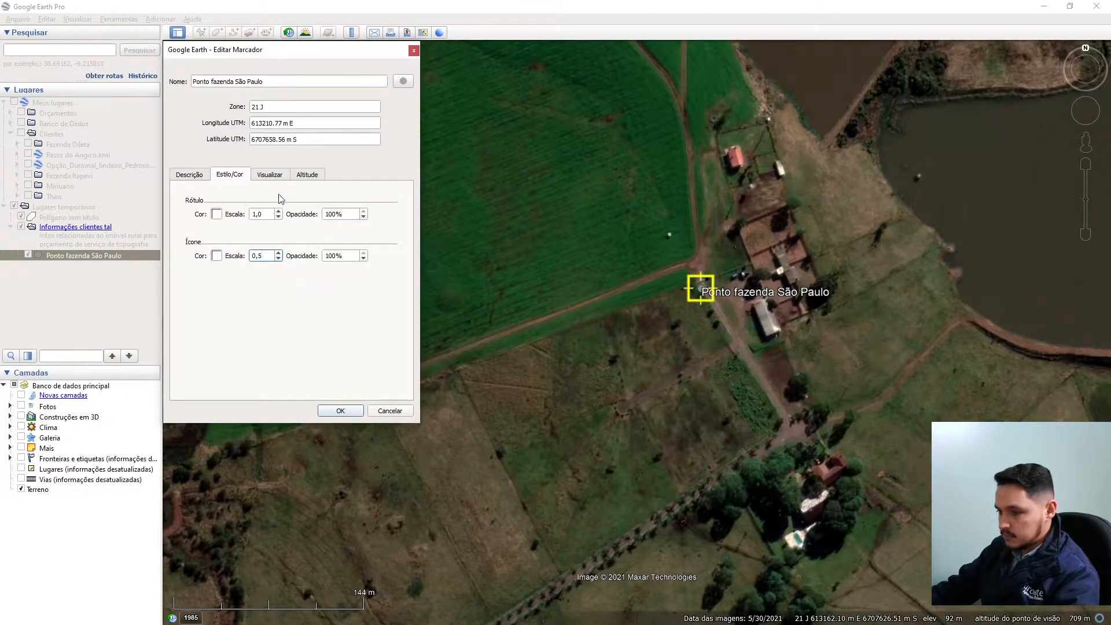
pyautogui.click(404, 81)
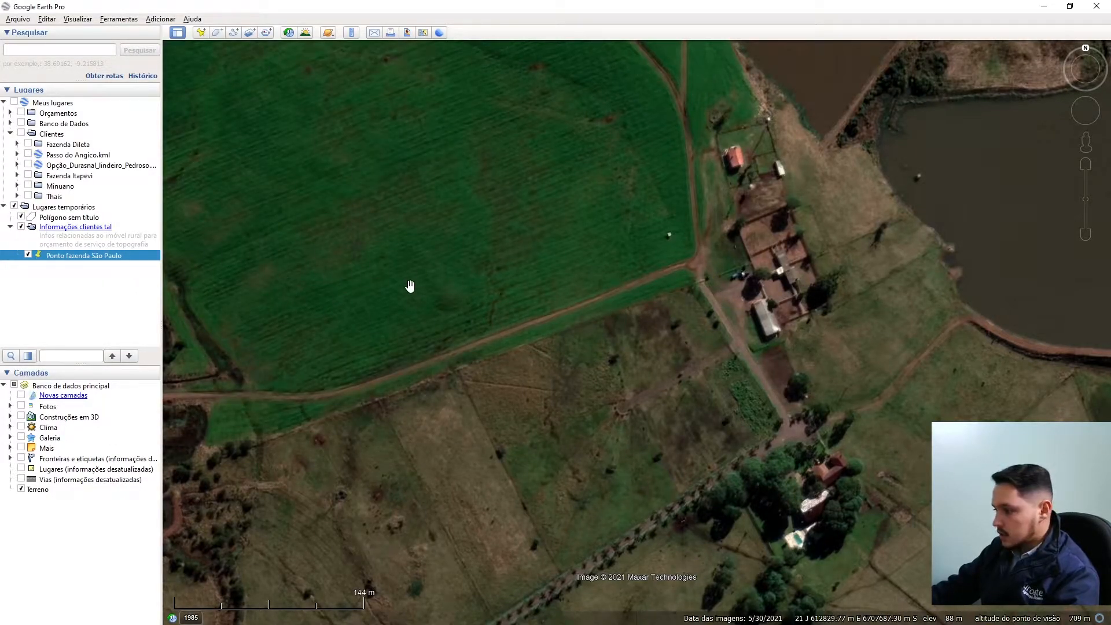
# Step: Reopen the properties of Ponto fazenda São Paulo and move its pin to the road junction beside the tree-surrounded house south of the farm buildings
pyautogui.scroll(-1, 405, 282)
pyautogui.rightClick(68, 263)
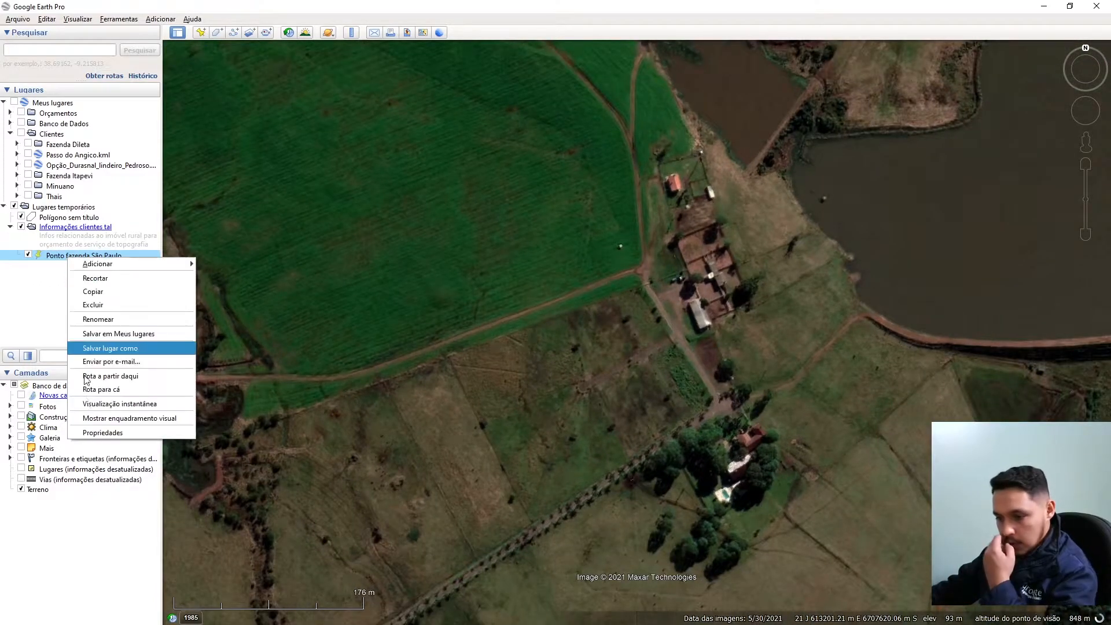
pyautogui.click(96, 426)
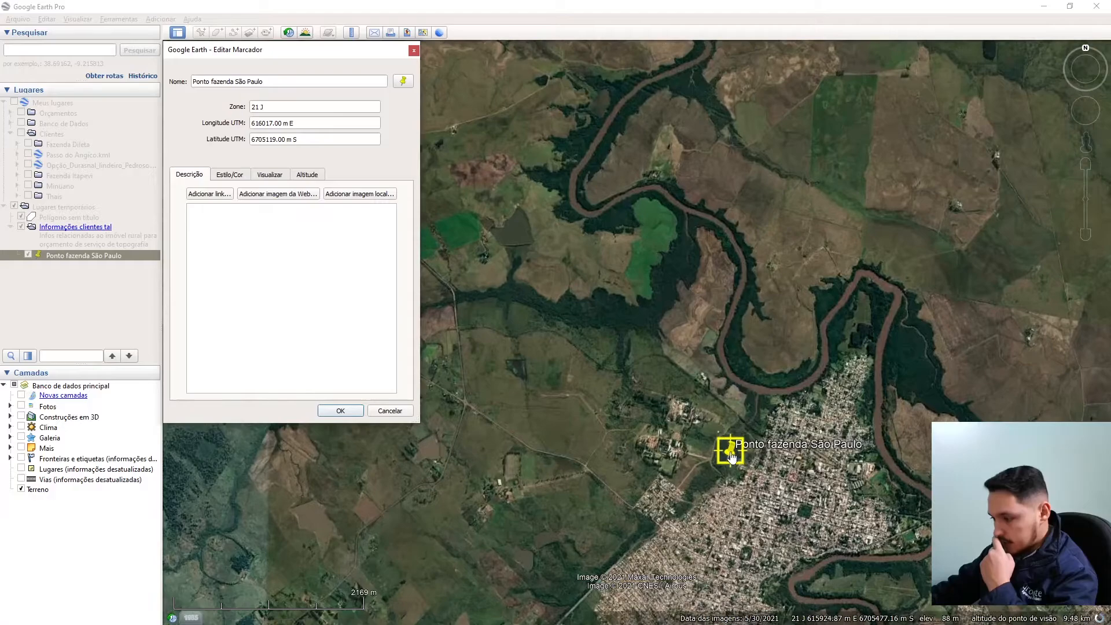
pyautogui.moveTo(727, 450); pyautogui.dragTo(469, 224)
pyautogui.scroll(6, 463, 215)
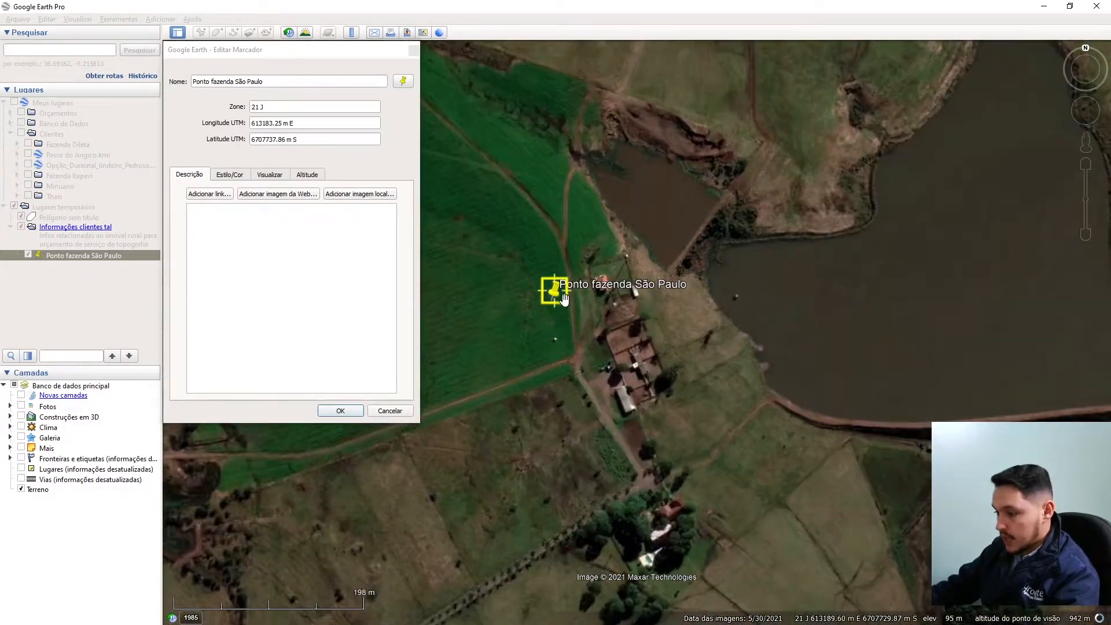
pyautogui.moveTo(560, 299); pyautogui.dragTo(579, 365)
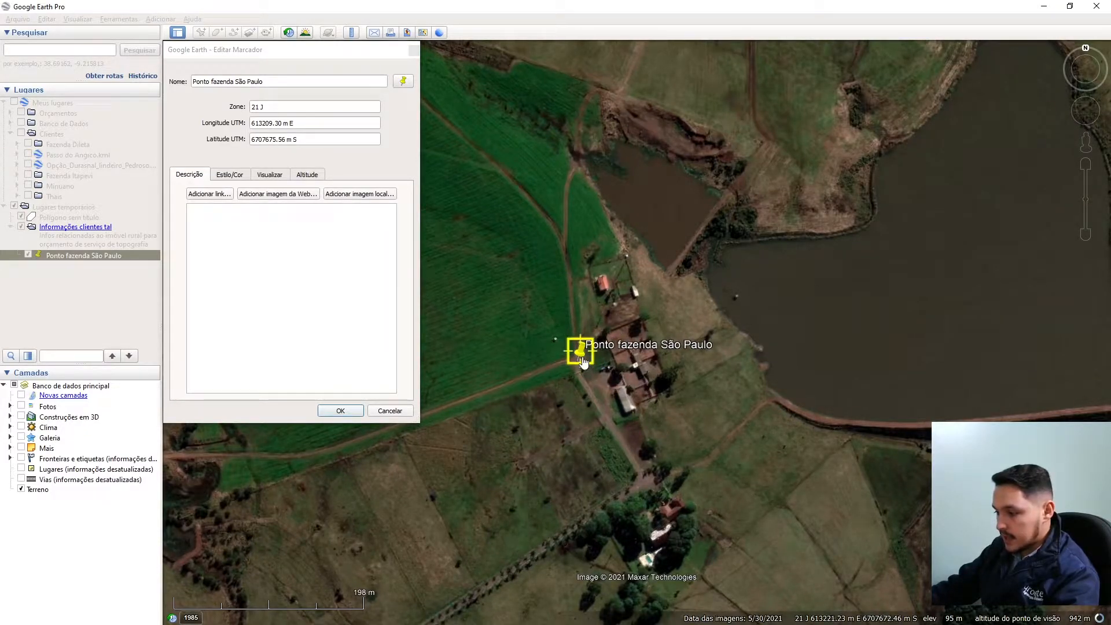
pyautogui.moveTo(584, 362); pyautogui.dragTo(657, 489)
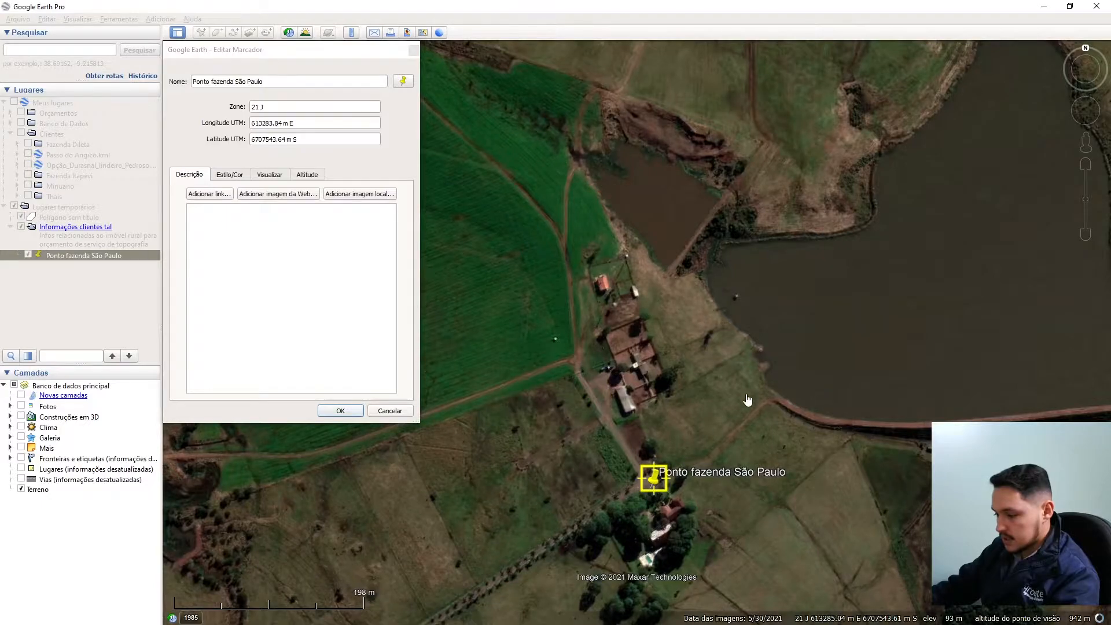
# Step: Change the placemark's icon to the white triangle symbol
pyautogui.scroll(3, 736, 409)
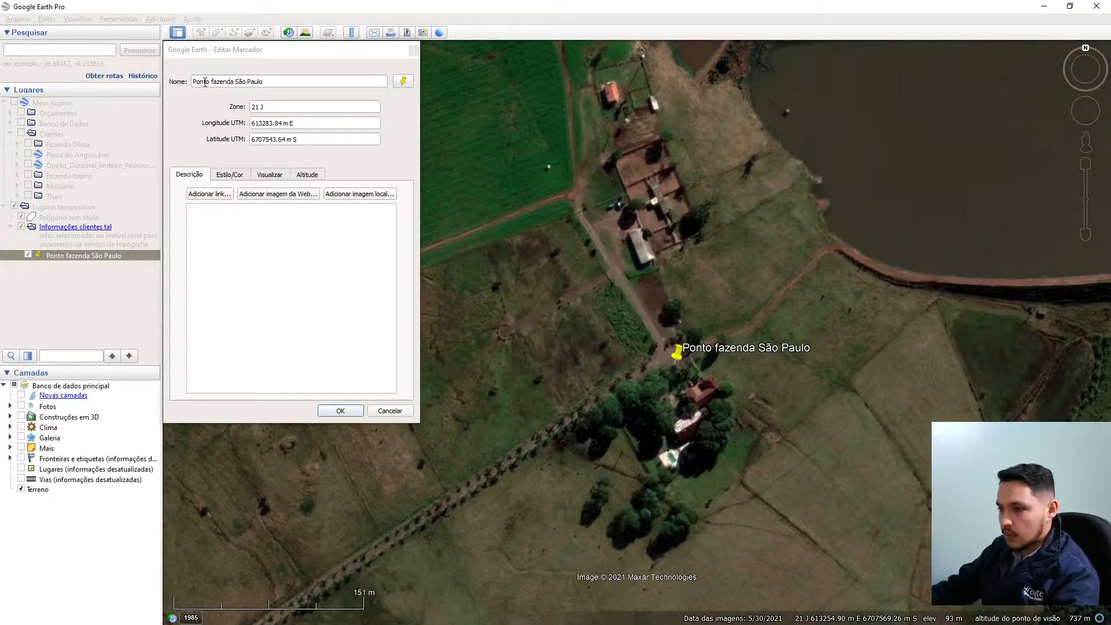
pyautogui.click(403, 81)
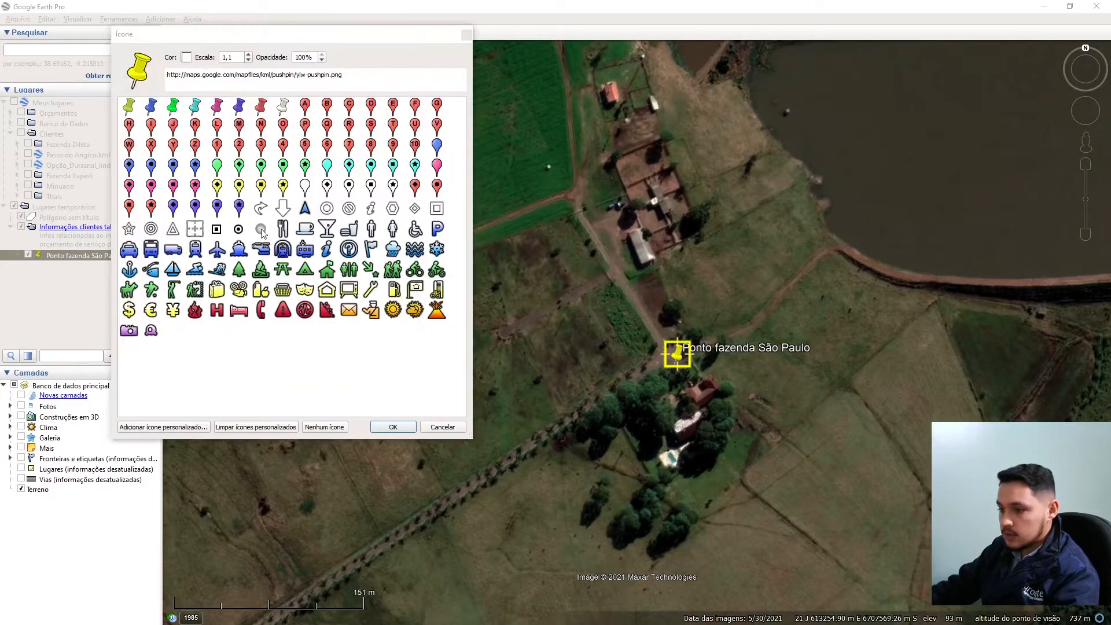
pyautogui.click(173, 229)
pyautogui.click(393, 426)
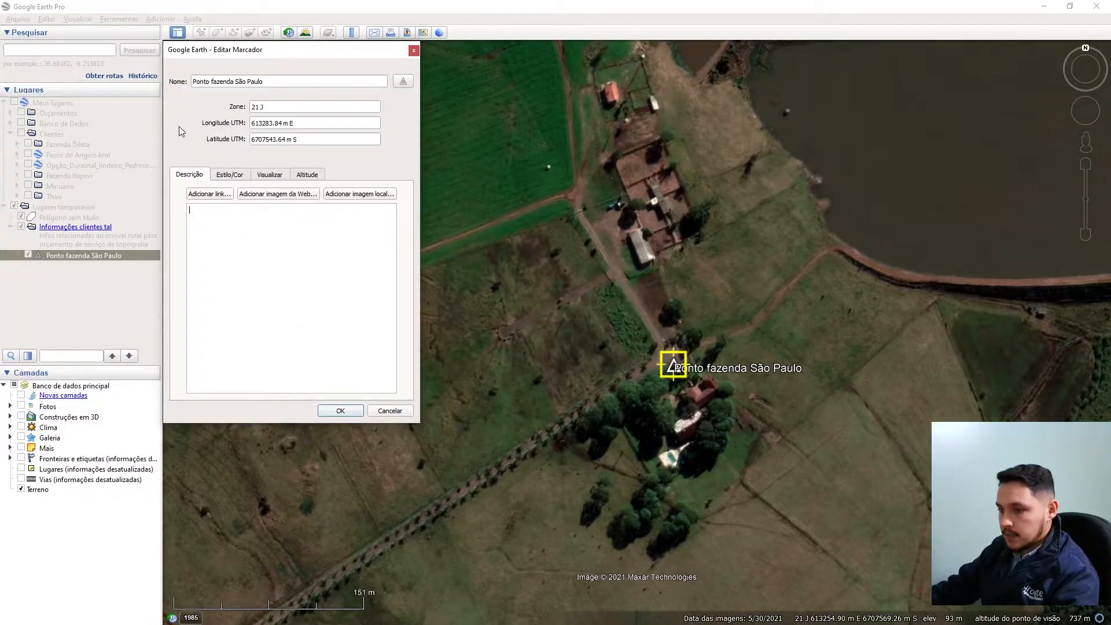
# Step: Review the placemark's style, view and altitude settings, try Relativo ao solo, restore Presa ao solo and save the placemark
pyautogui.click(230, 174)
pyautogui.click(270, 174)
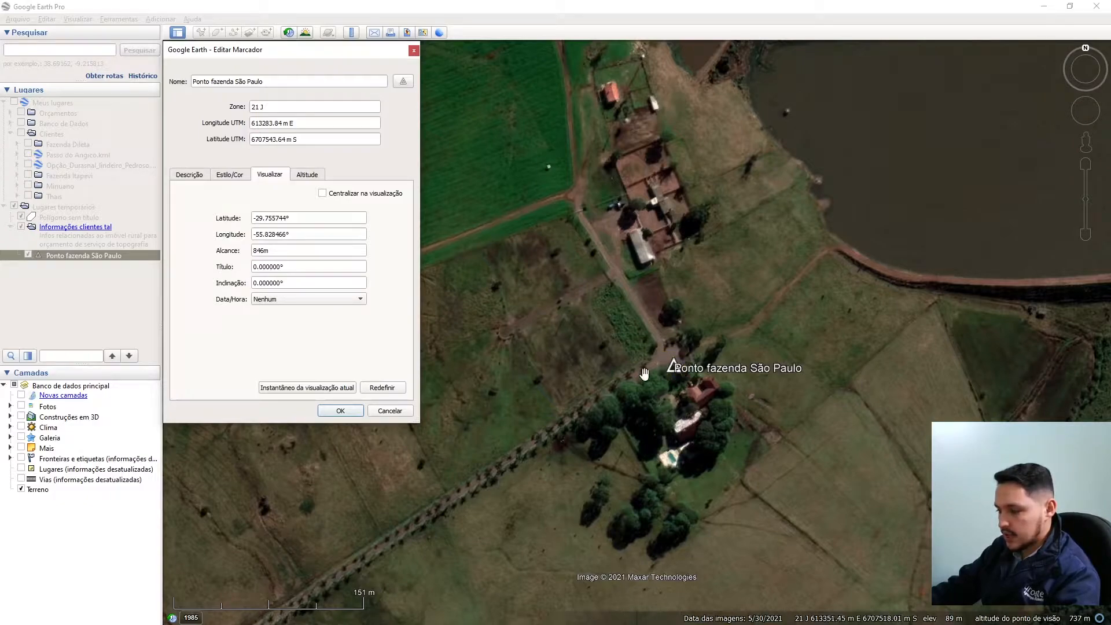
pyautogui.click(305, 175)
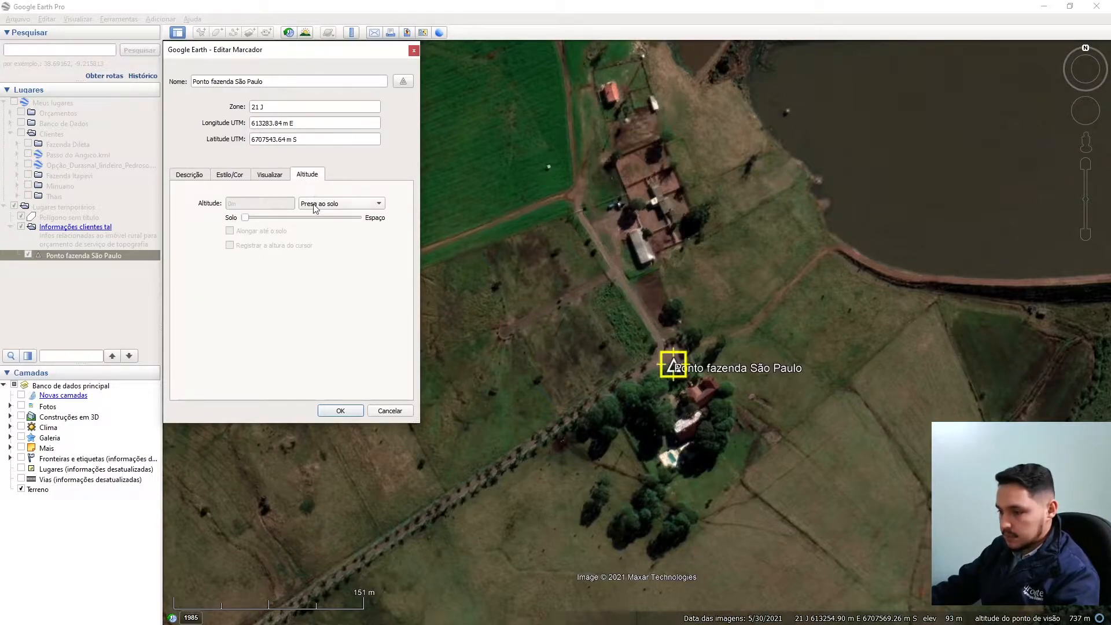
pyautogui.scroll(3, 682, 354)
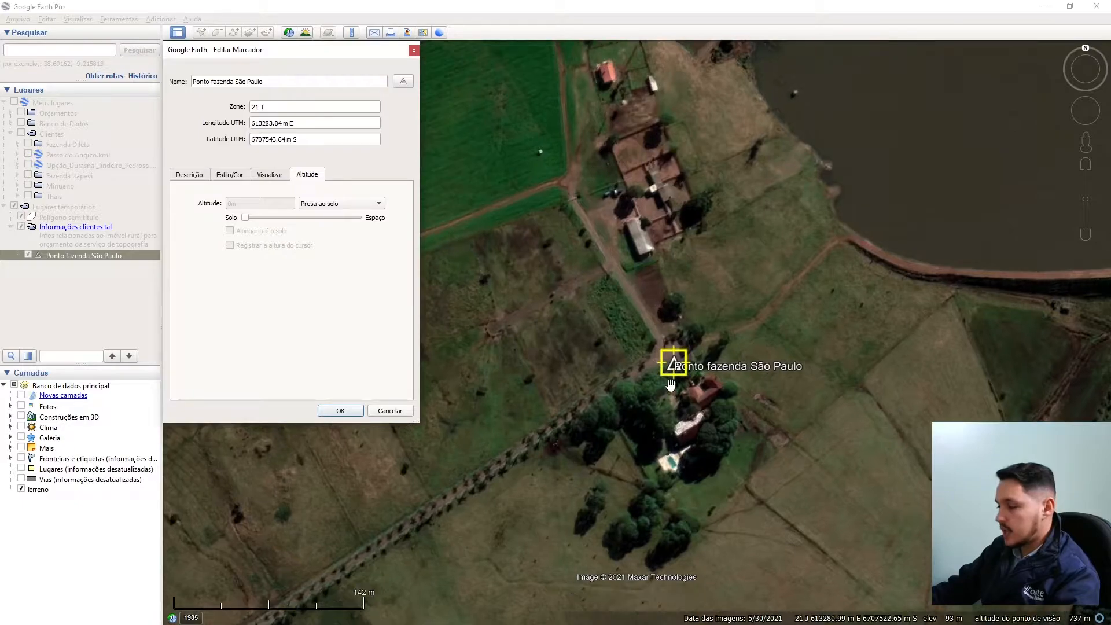
pyautogui.scroll(-3, 682, 354)
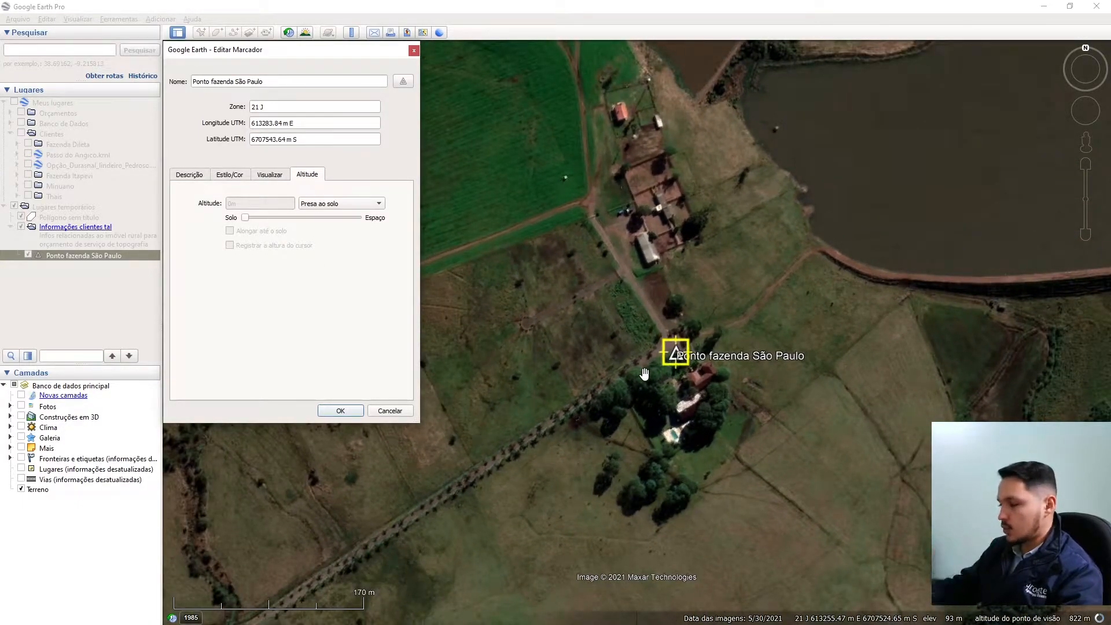
pyautogui.click(341, 203)
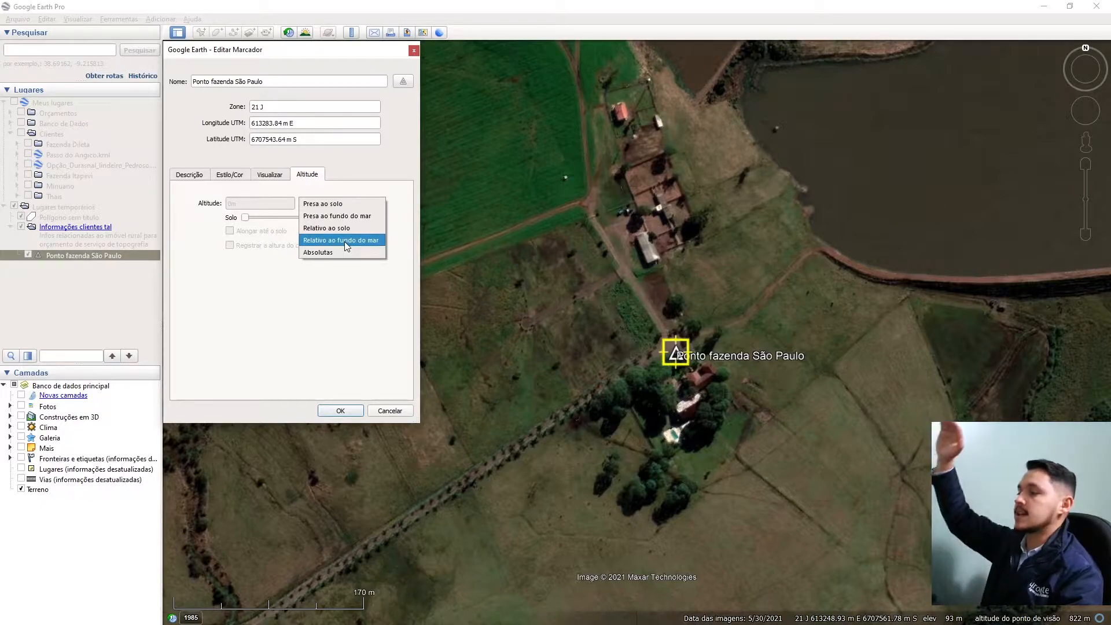
pyautogui.click(354, 228)
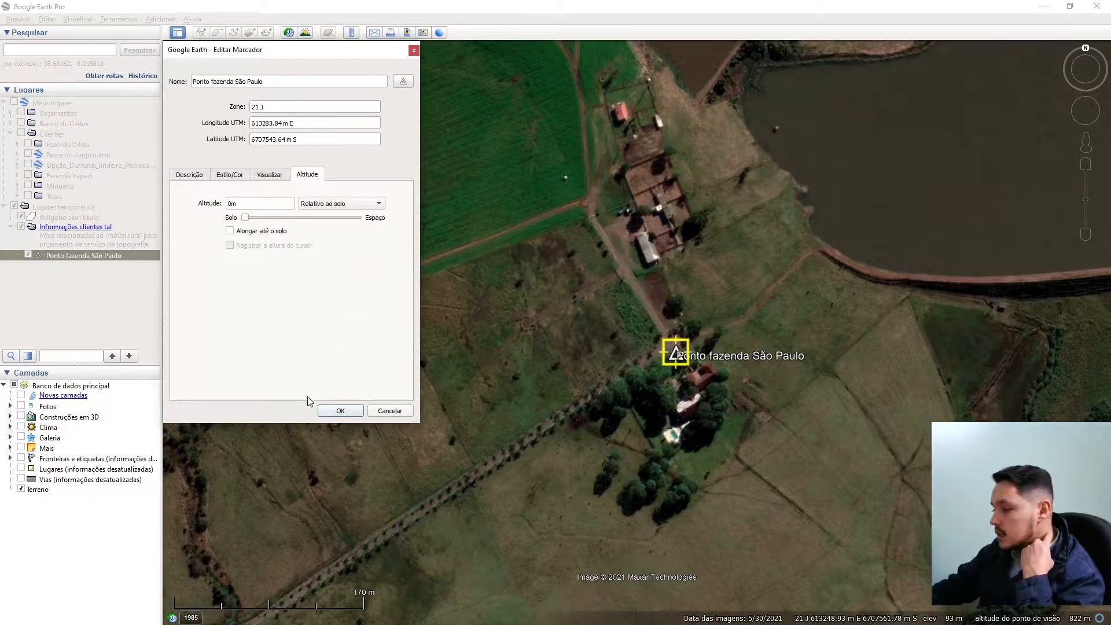
pyautogui.click(322, 212)
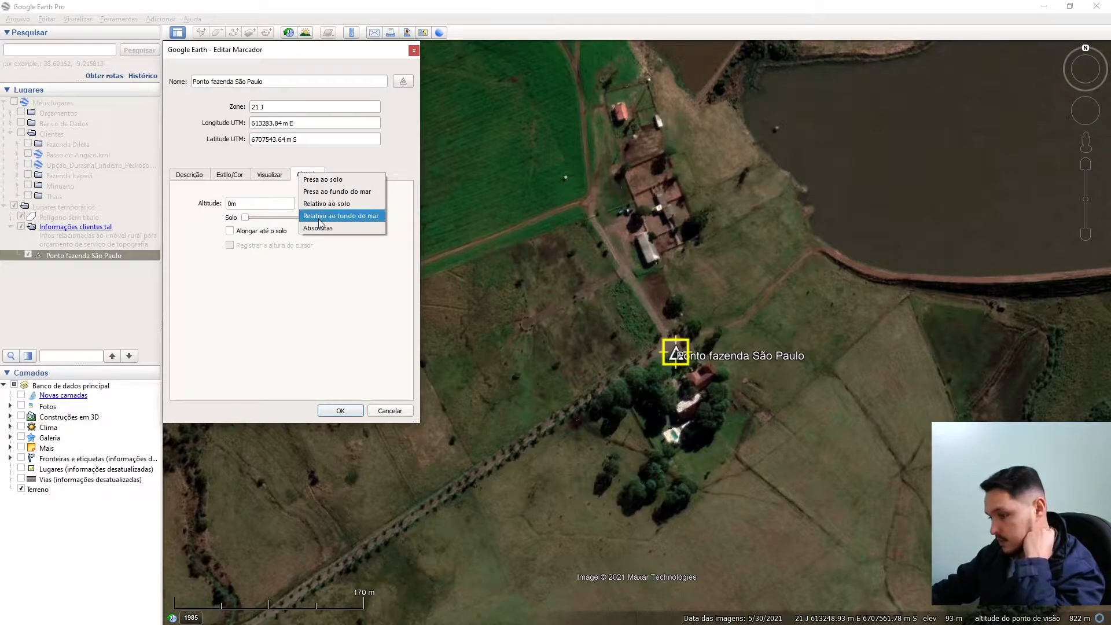
pyautogui.click(322, 179)
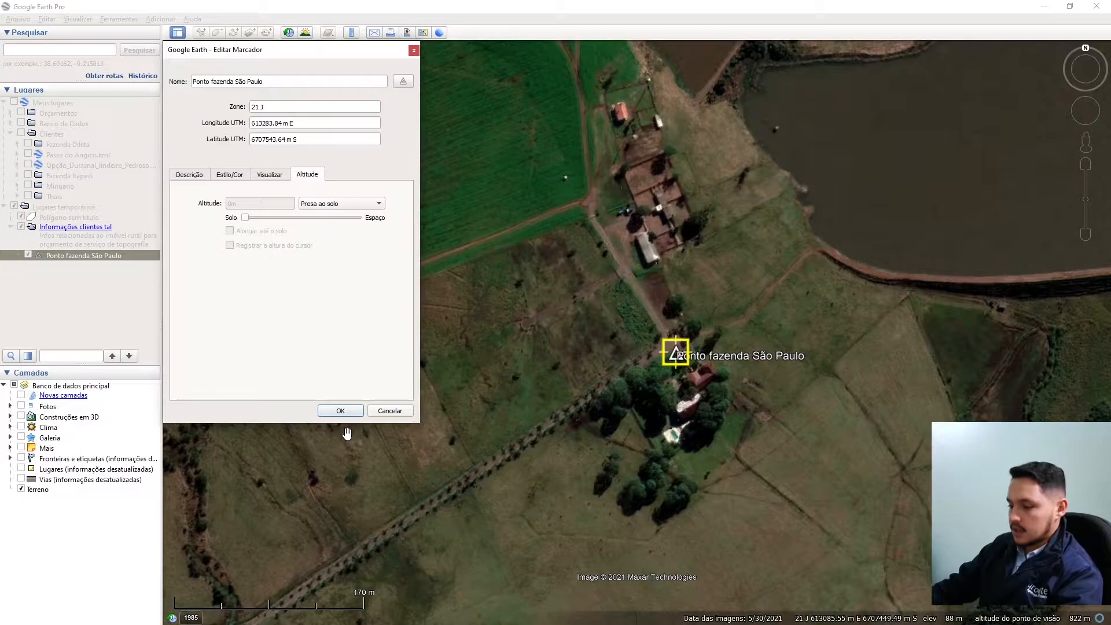
pyautogui.press('Return')
# Step: Inspect the placemark and the surrounding terrain in a tilted 3D view, and return to the overhead view
pyautogui.moveTo(679, 417); pyautogui.dragTo(669, 529, button='middle')
pyautogui.moveTo(695, 371); pyautogui.dragTo(701, 544, button='middle')
pyautogui.scroll(5, 681, 318)
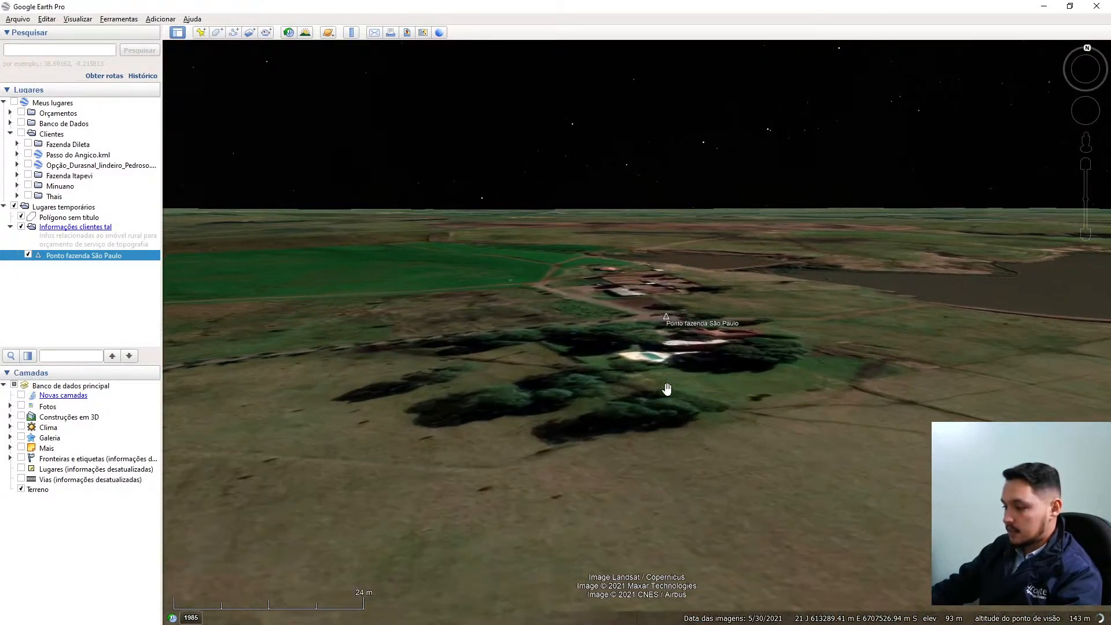
pyautogui.scroll(-5, 666, 400)
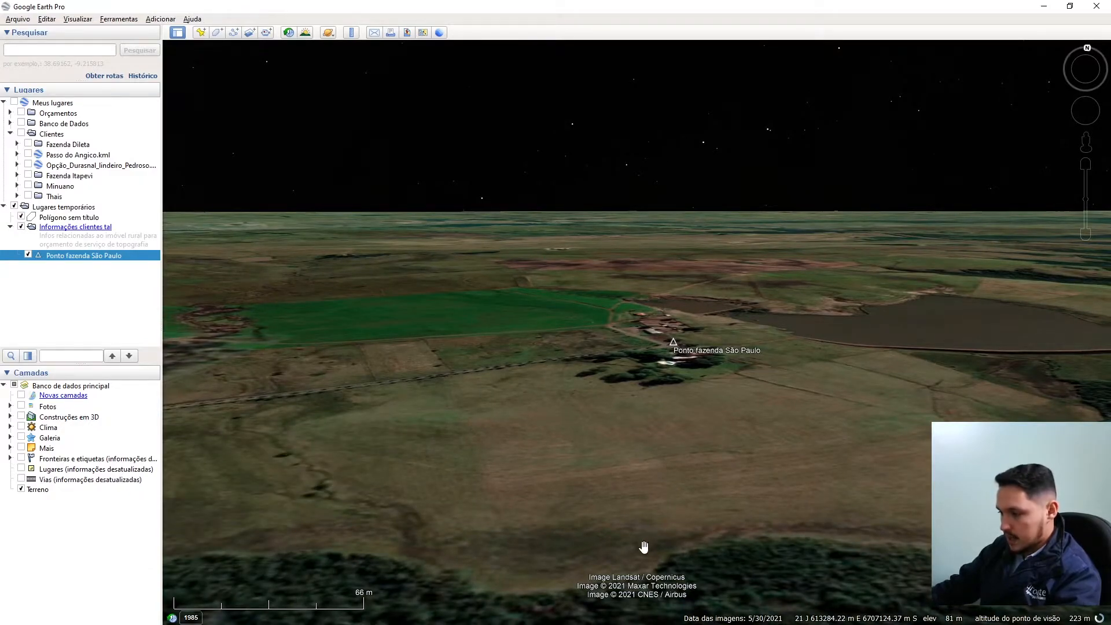
pyautogui.moveTo(644, 547); pyautogui.dragTo(648, 446, button='middle')
pyautogui.scroll(2, 687, 444)
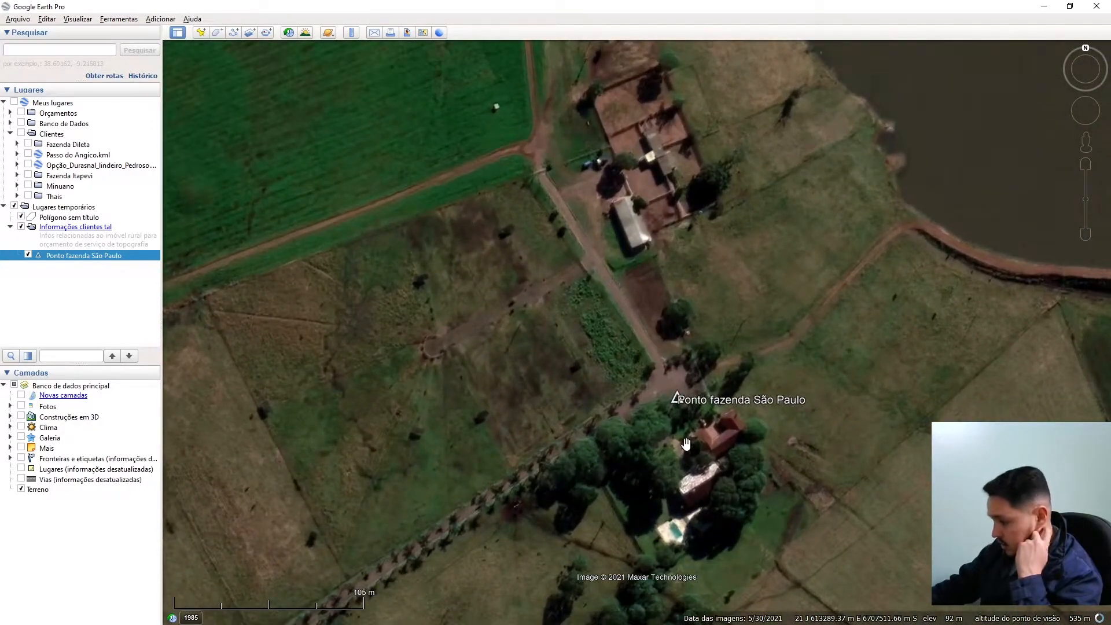
# Step: Start adding a new path to the places
pyautogui.click(132, 21)
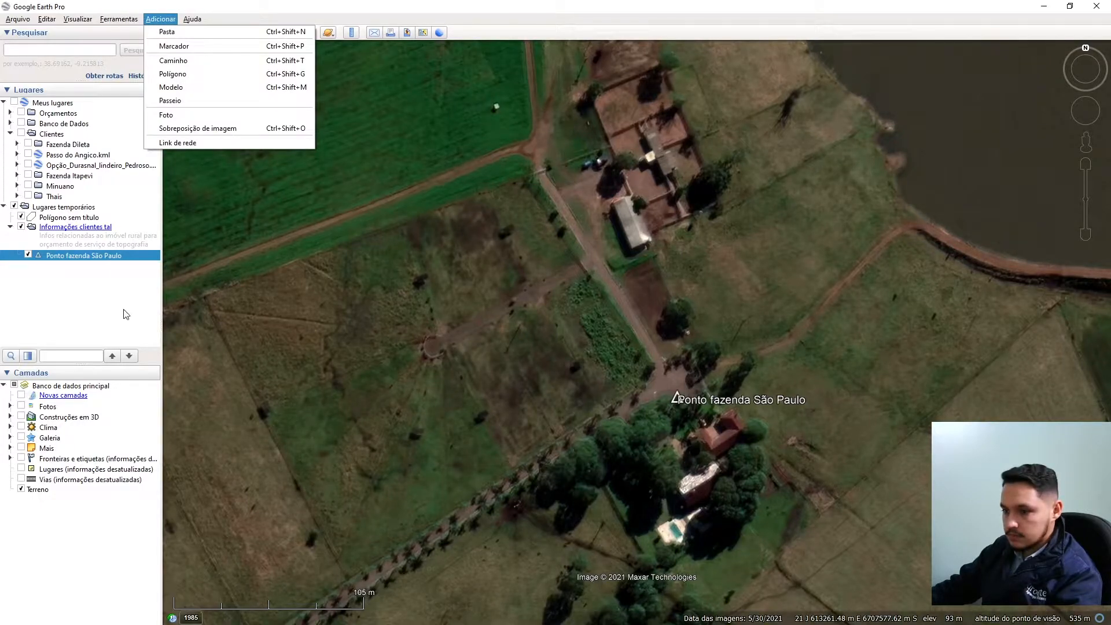
pyautogui.click(46, 259)
pyautogui.click(160, 19)
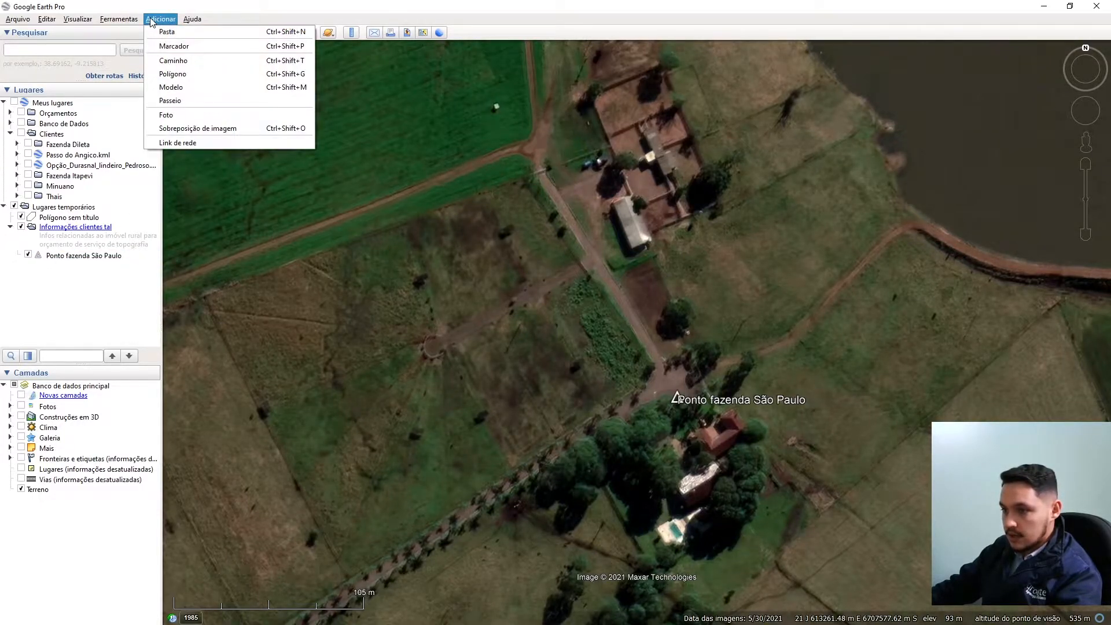
pyautogui.click(177, 64)
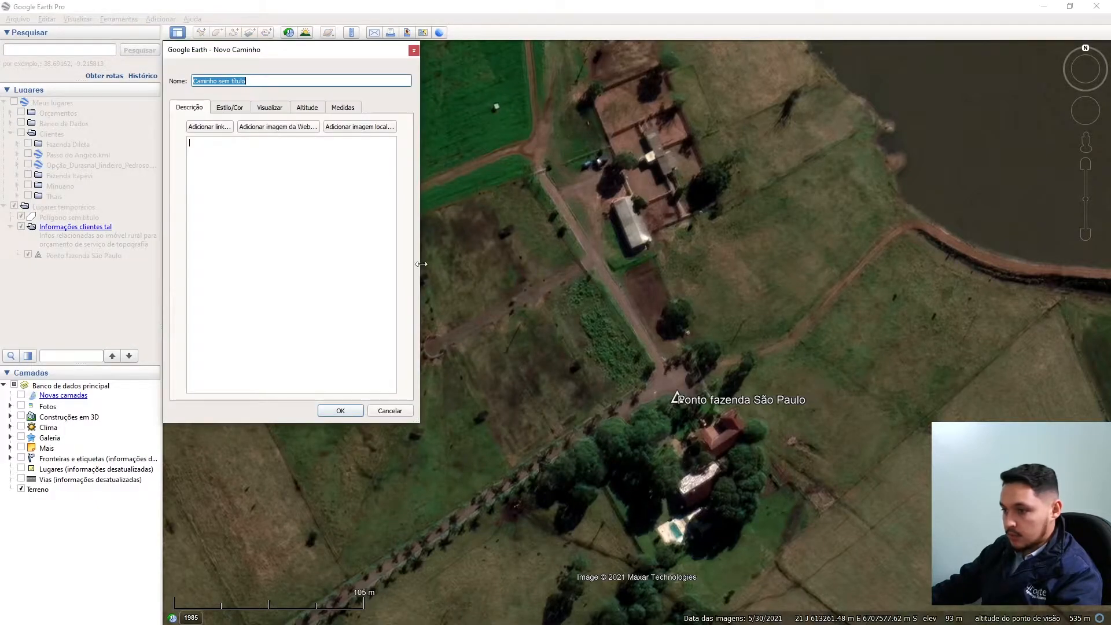
# Step: Place a few trial path points in the field west of the farm track and delete them
pyautogui.click(489, 232)
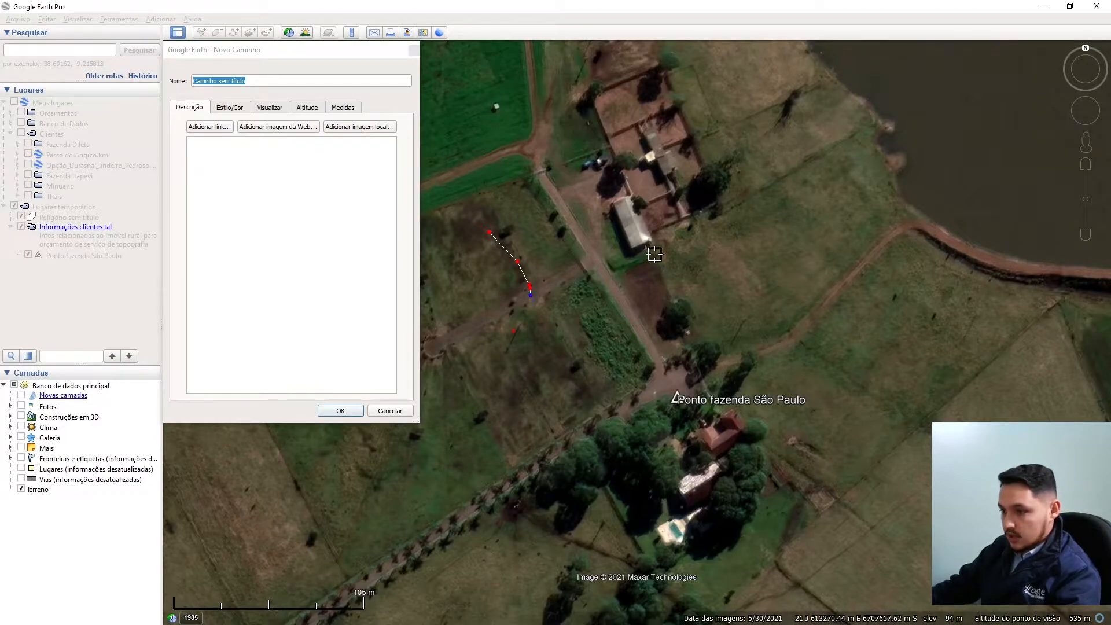
pyautogui.rightClick(606, 259)
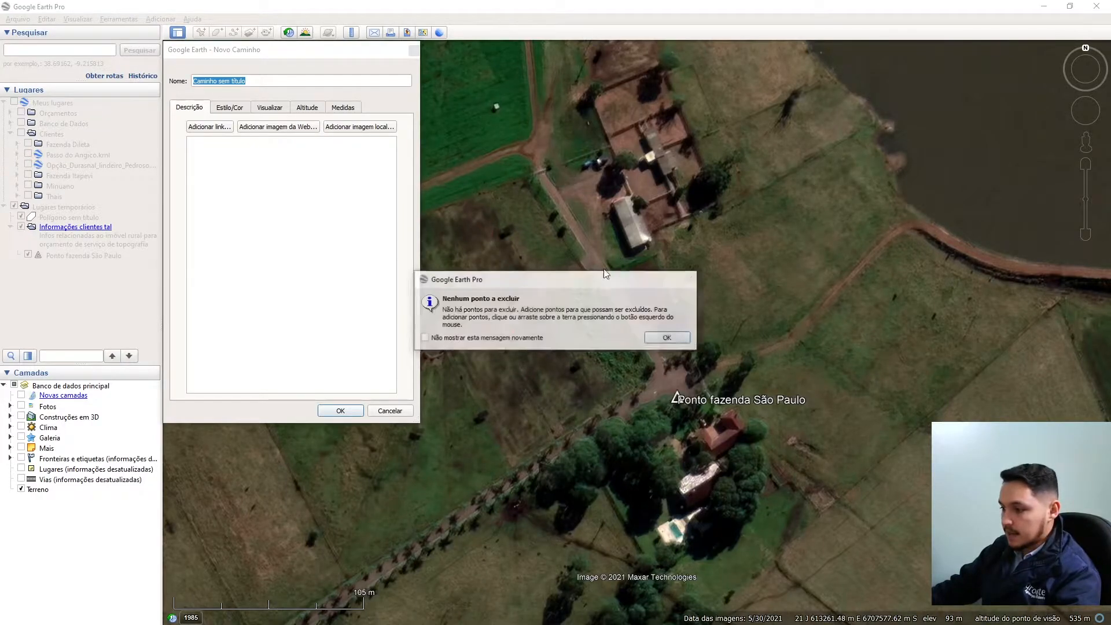
pyautogui.click(668, 337)
# Step: Draw a straight path about 648 m long along the fence, from the track junction near the farm buildings to the main road
pyautogui.scroll(-1, 737, 316)
pyautogui.scroll(-2, 798, 278)
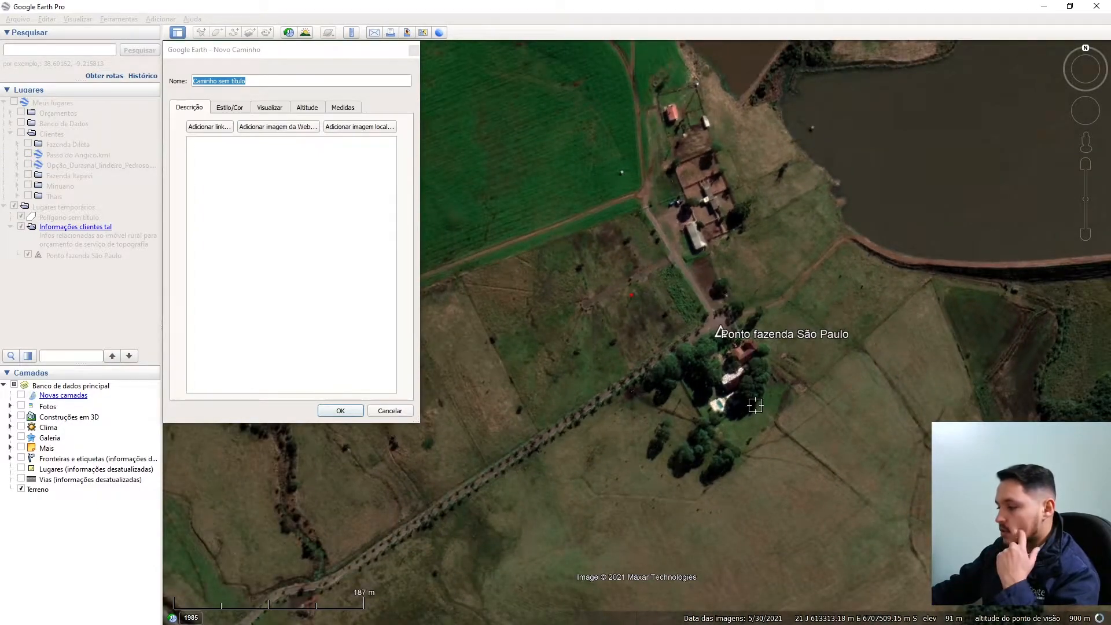
pyautogui.scroll(3, 752, 388)
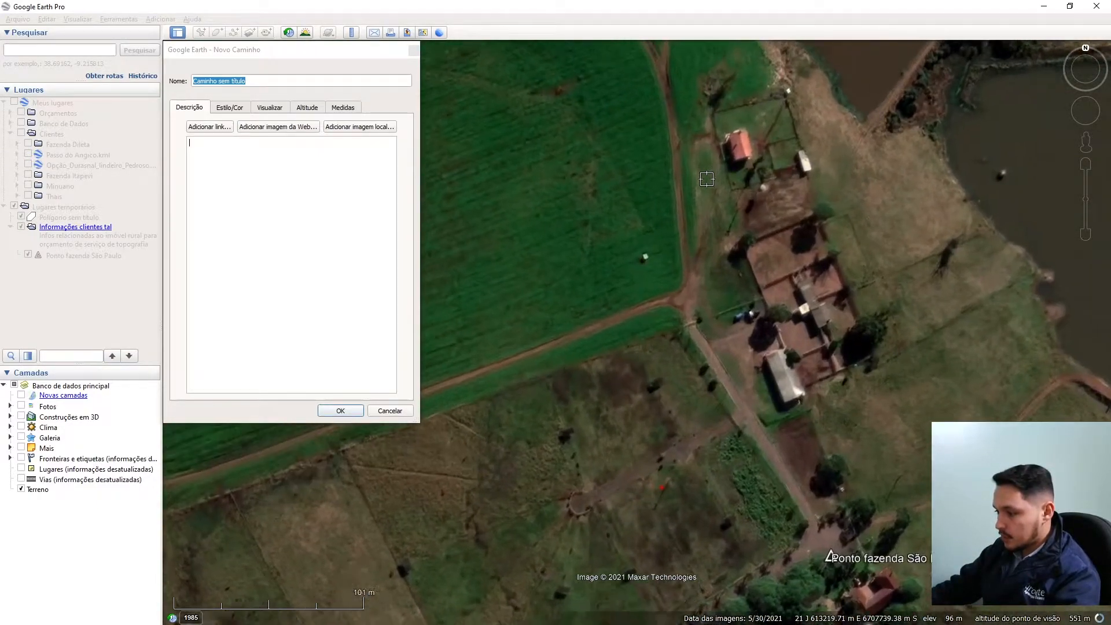
pyautogui.scroll(1, 707, 177)
pyautogui.scroll(-1, 871, 289)
pyautogui.scroll(2, 677, 372)
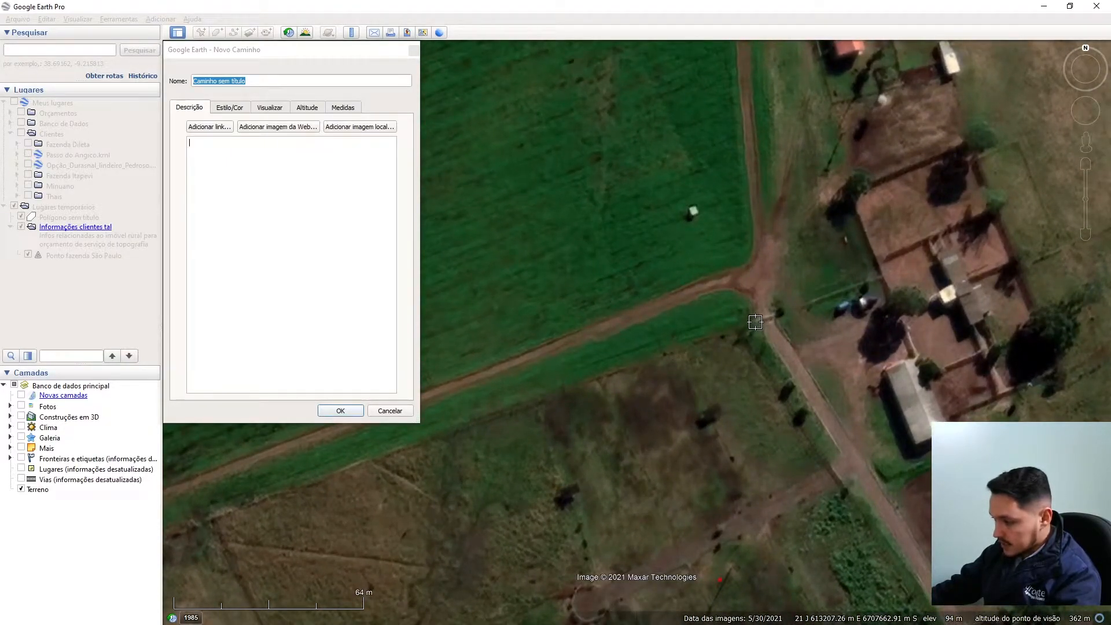
pyautogui.scroll(-4, 986, 212)
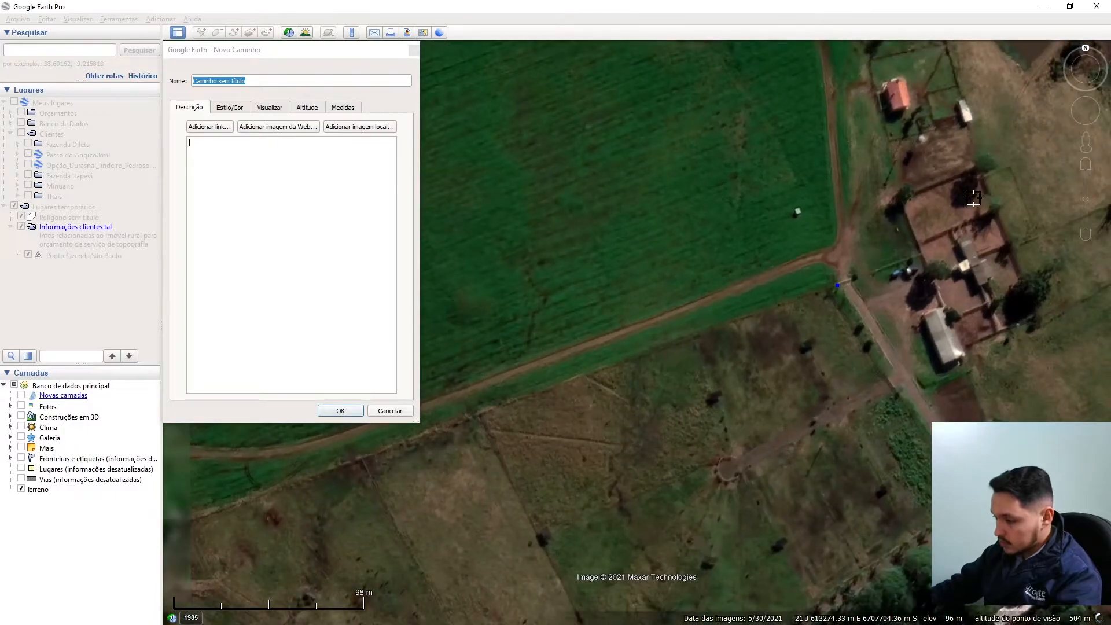
pyautogui.scroll(4, 510, 422)
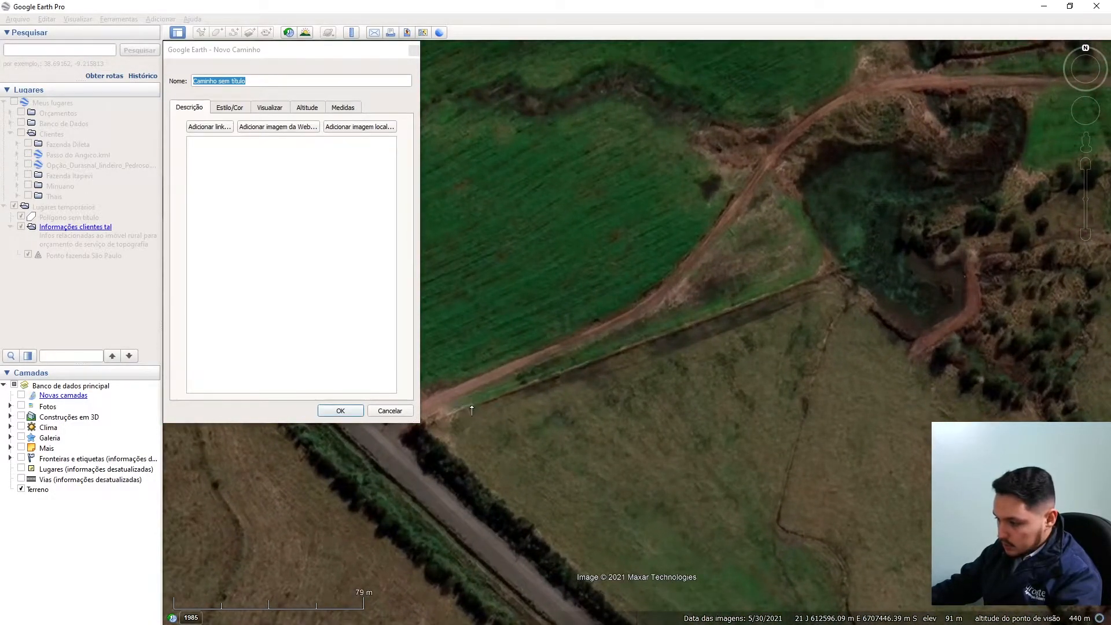
pyautogui.click(472, 410)
# Step: Set the path's length unit to Metros, name the path cerca and save it
pyautogui.scroll(-2, 868, 356)
pyautogui.click(343, 109)
pyautogui.click(336, 129)
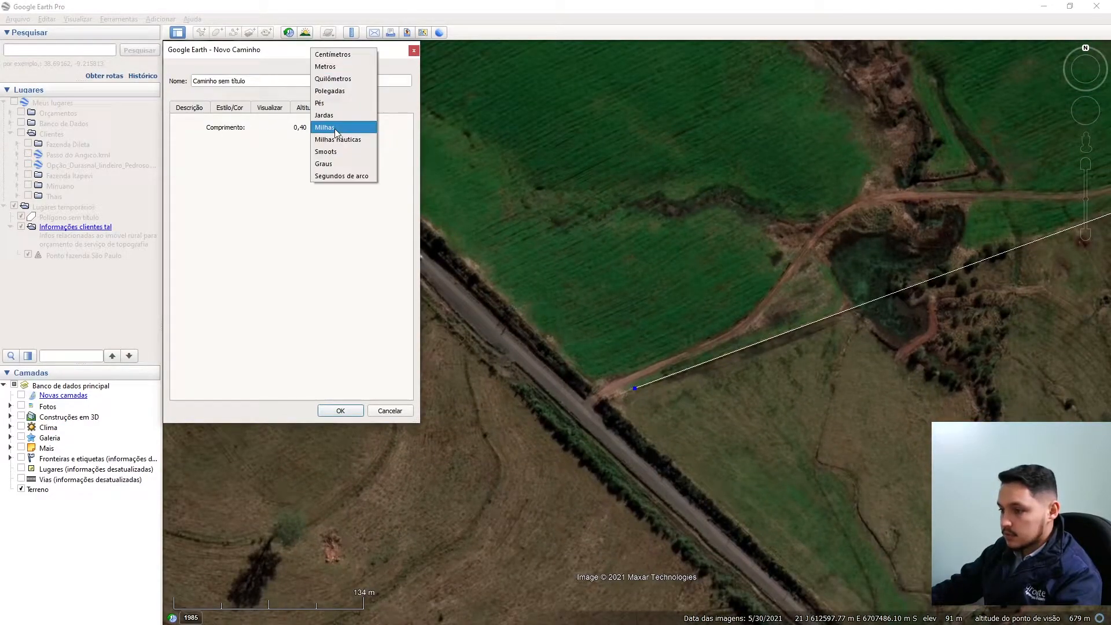
pyautogui.click(327, 67)
pyautogui.moveTo(260, 82); pyautogui.dragTo(118, 87)
pyautogui.write('cerca')
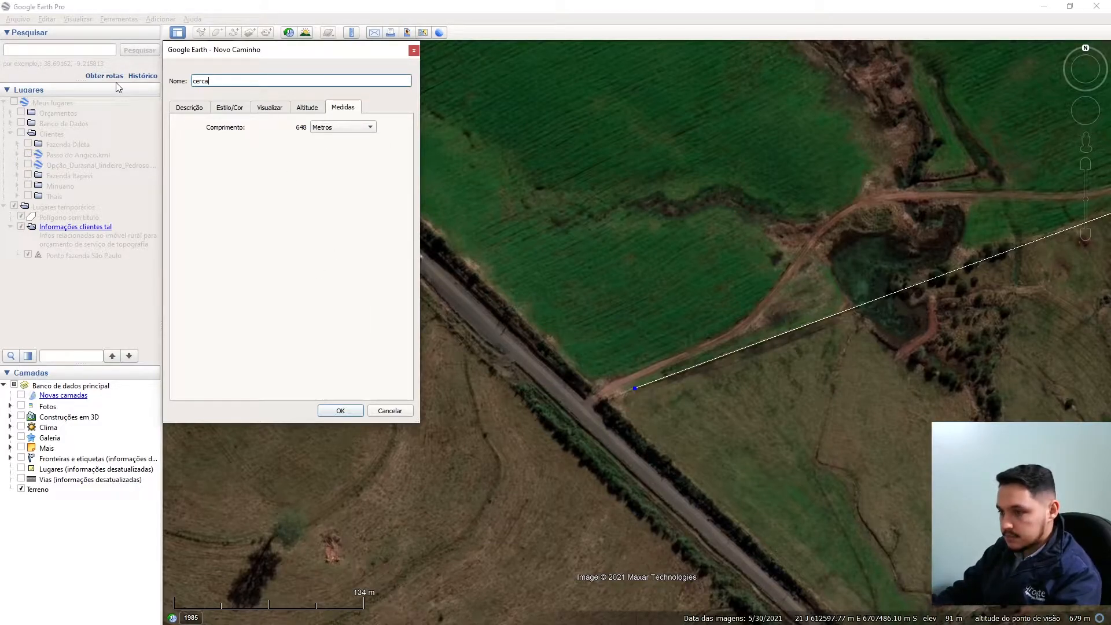
pyautogui.press('Return')
# Step: Start a new path for the stream through the green field and name it Sanga
pyautogui.scroll(-3, 409, 508)
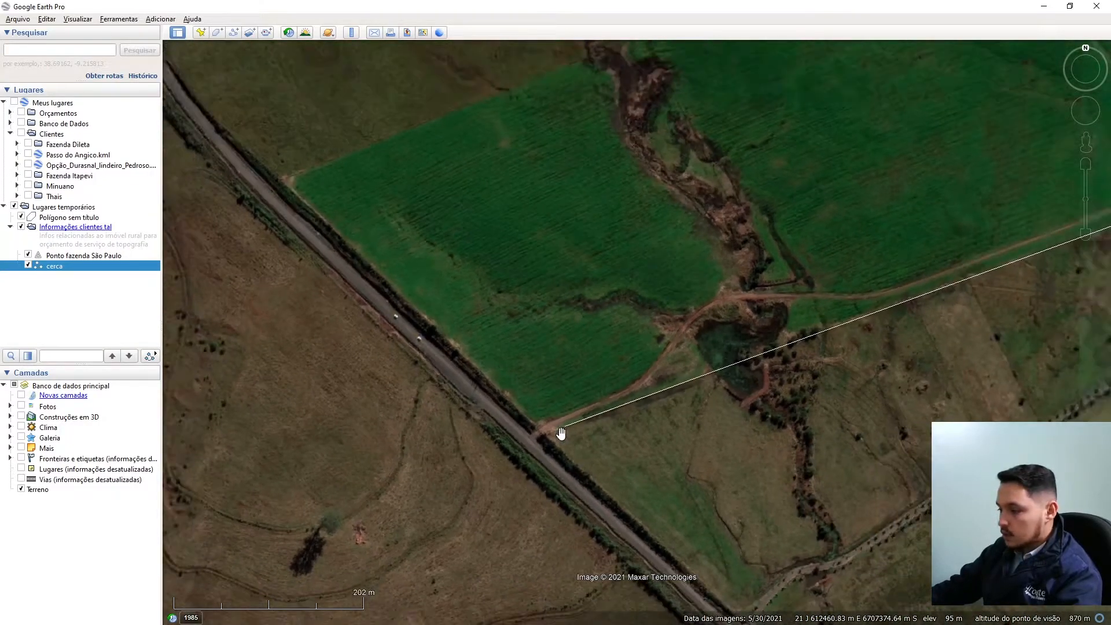
pyautogui.scroll(5, 744, 354)
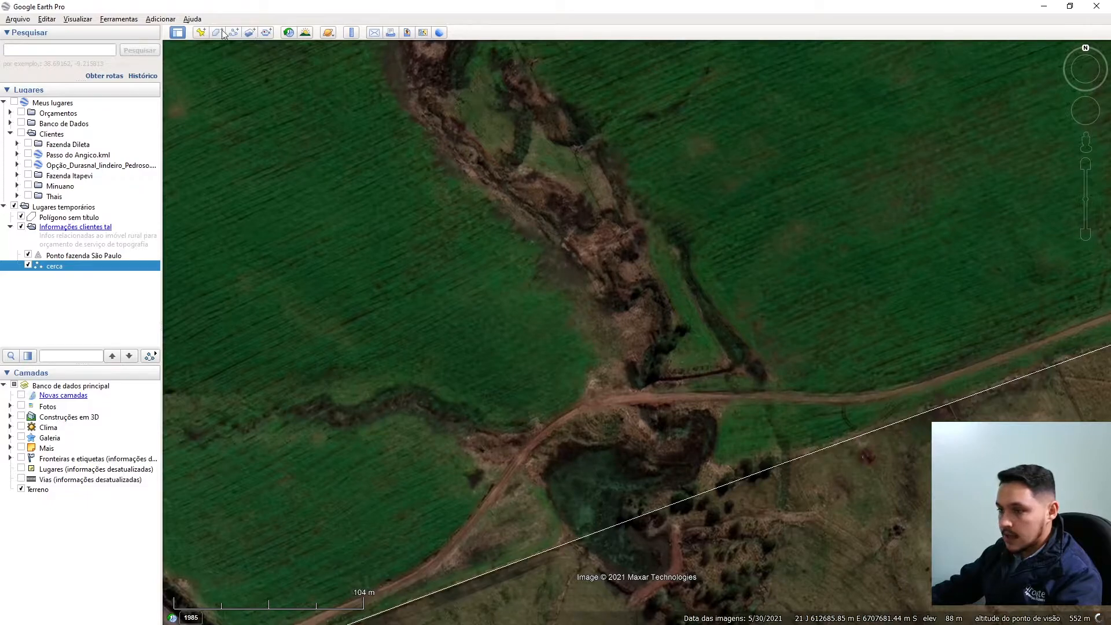
pyautogui.click(160, 19)
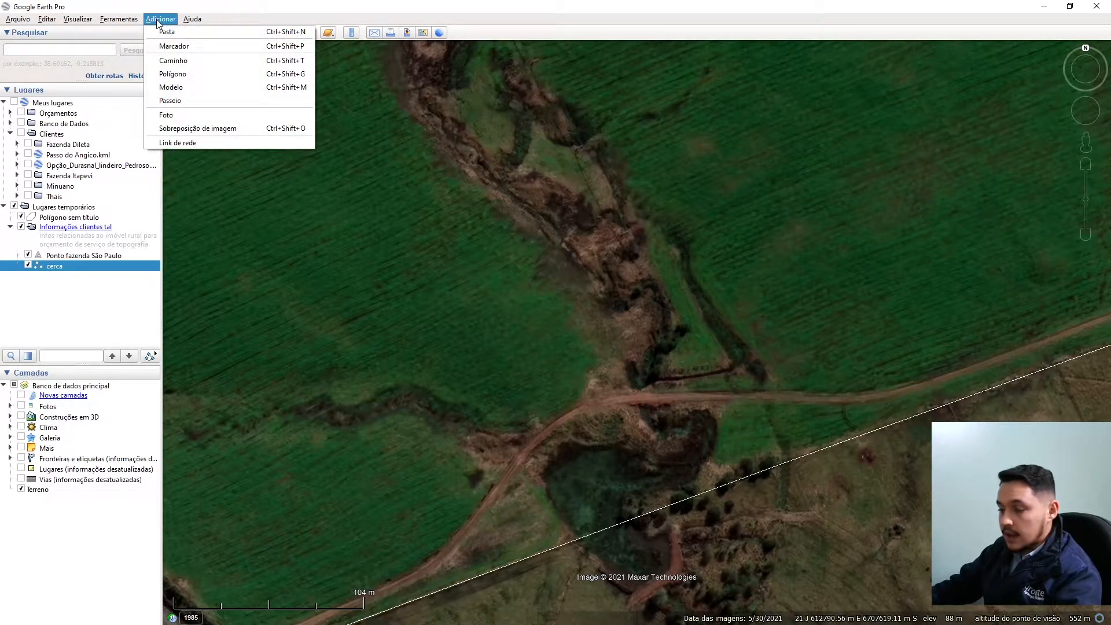
pyautogui.click(173, 61)
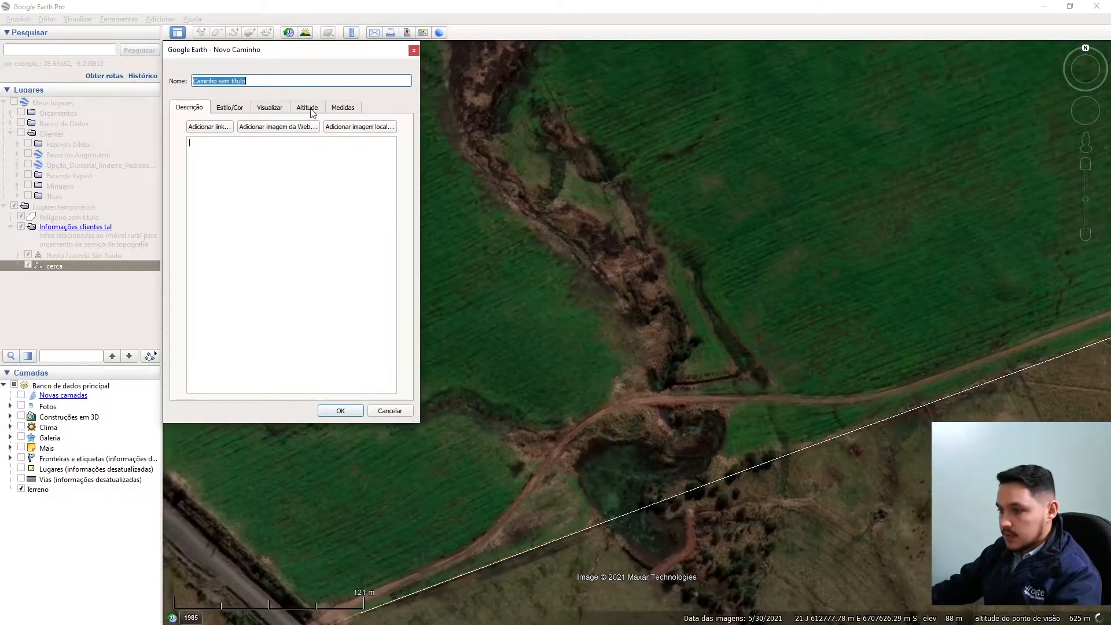
pyautogui.write('Sanga')
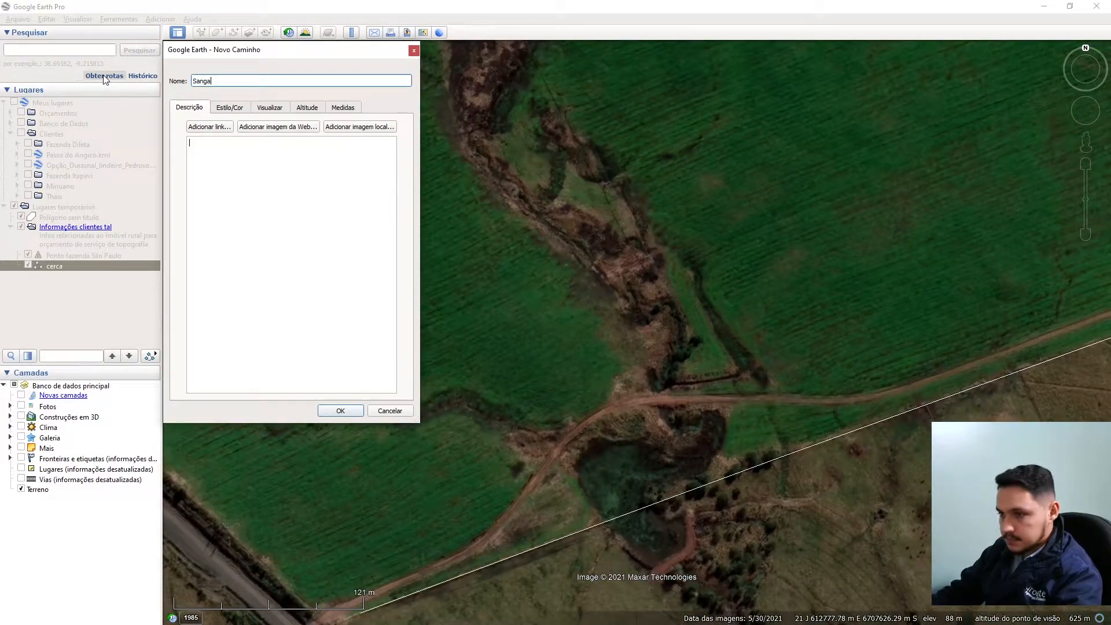
# Step: Set the path's line colour to blue (#0000ff) and its width to 2, and review the view, altitude and measurement settings
pyautogui.click(228, 109)
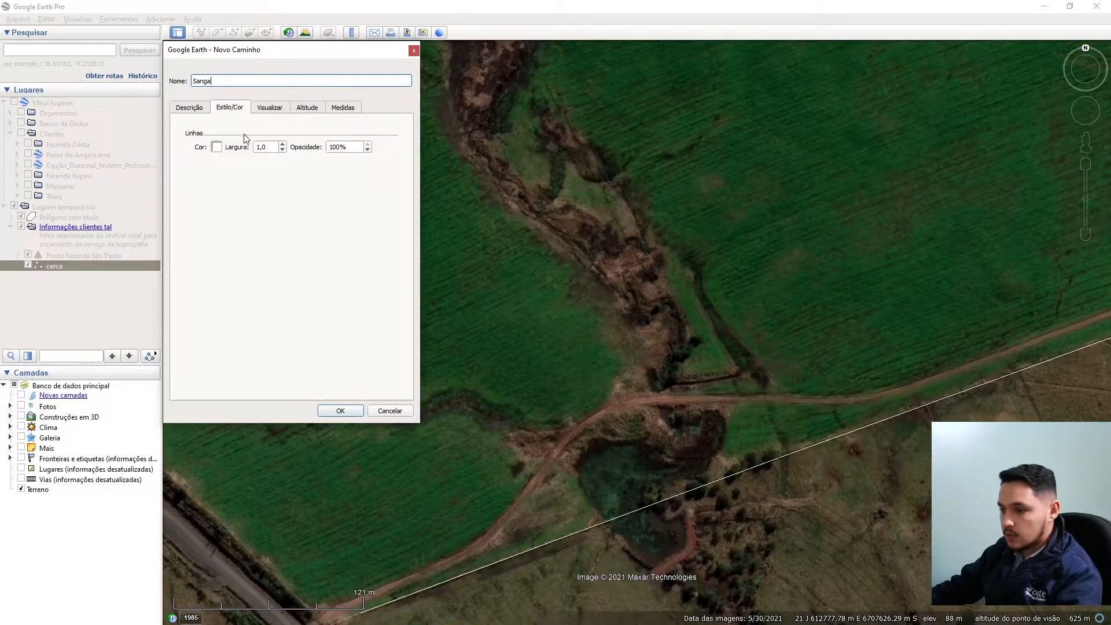
pyautogui.click(217, 147)
pyautogui.click(148, 168)
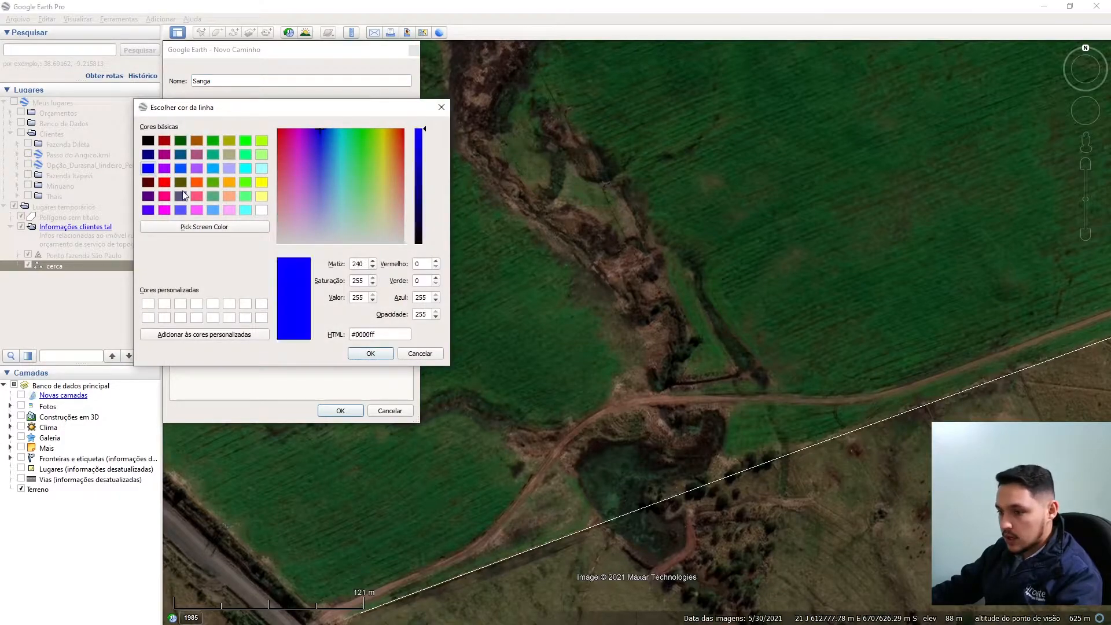
pyautogui.click(355, 354)
pyautogui.doubleClick(270, 145)
pyautogui.write('2')
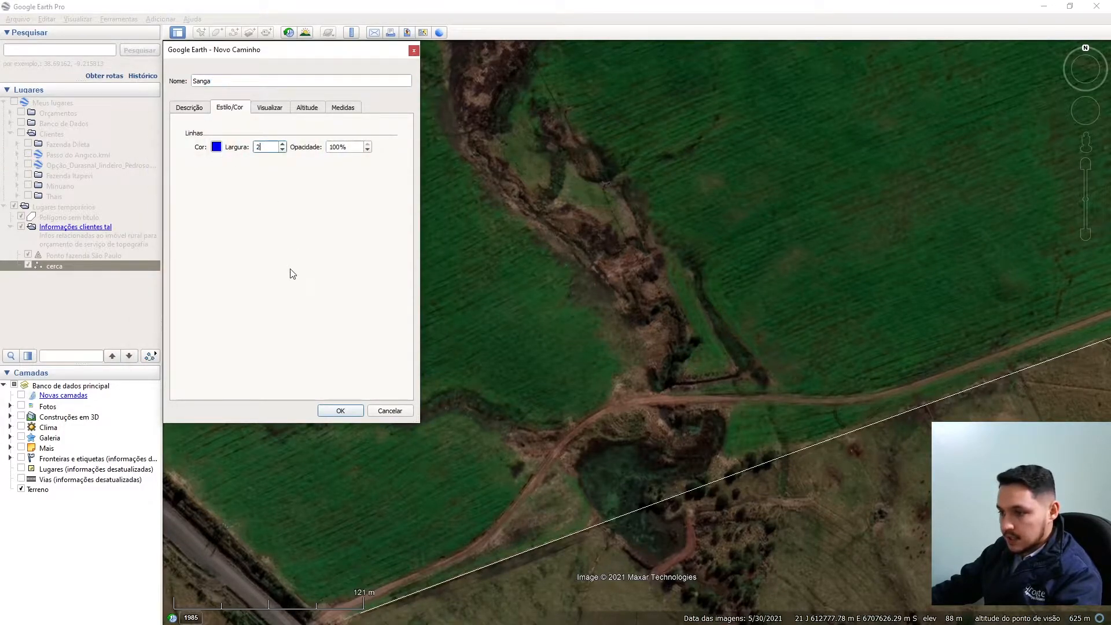
pyautogui.click(277, 110)
pyautogui.click(309, 111)
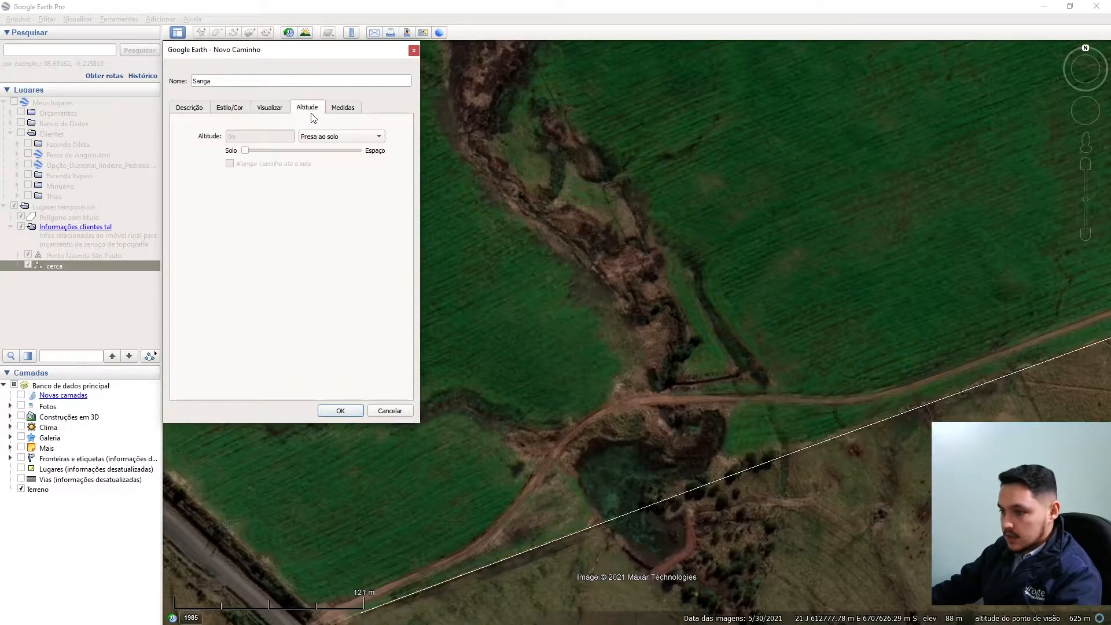
pyautogui.click(350, 110)
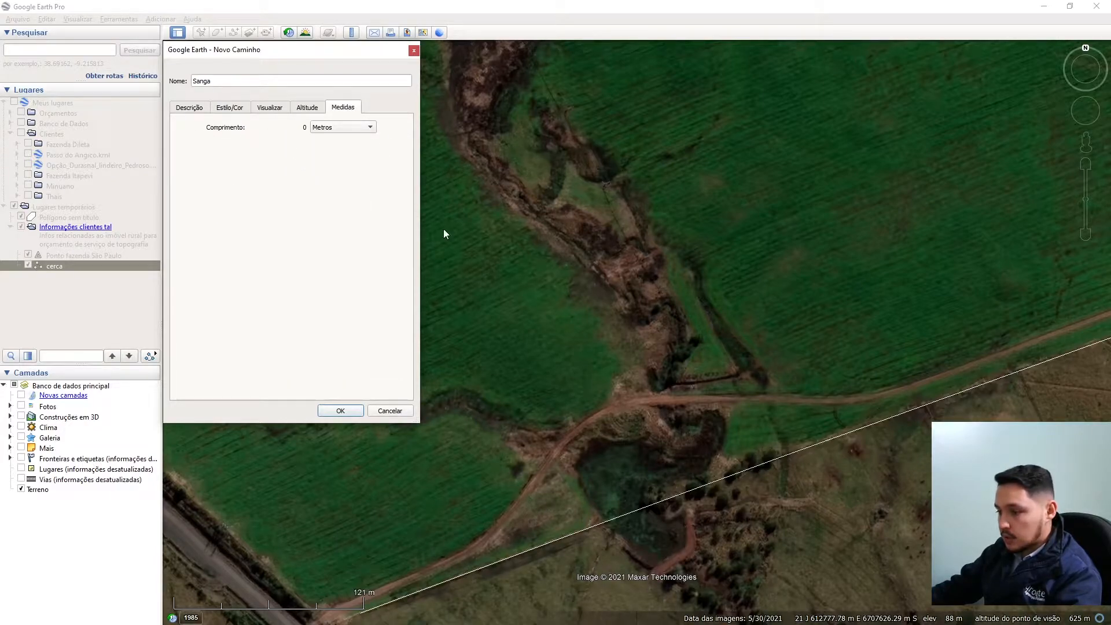
# Step: Trace the stream's upper stretch freehand for about 268 m, starting at the field's northern boundary
pyautogui.scroll(-4, 692, 524)
pyautogui.scroll(4, 515, 191)
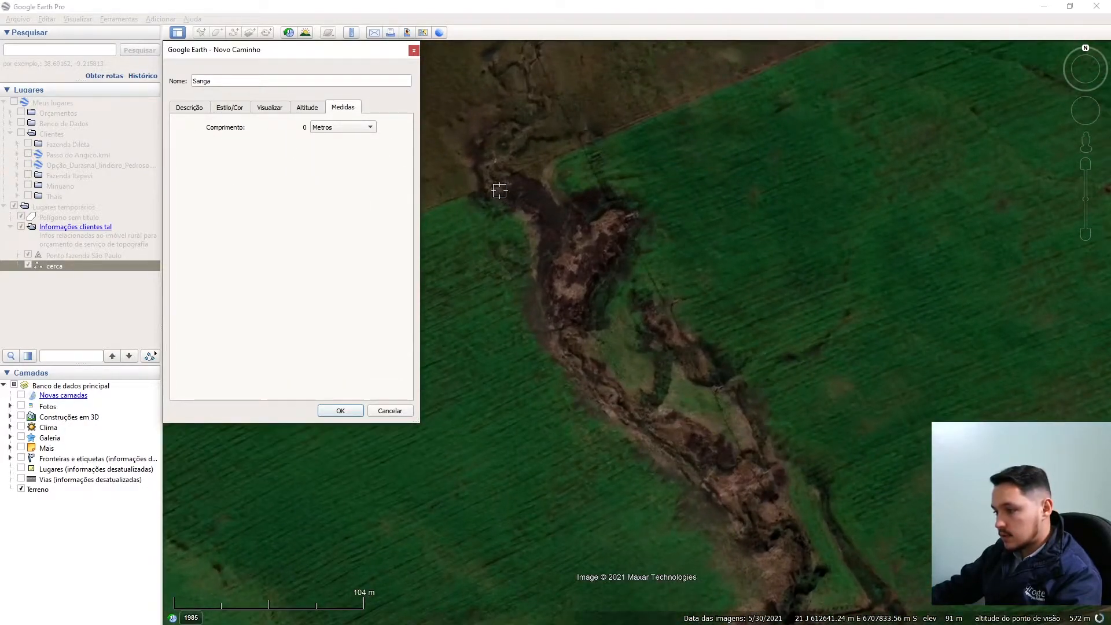
pyautogui.scroll(3, 504, 191)
pyautogui.click(478, 186)
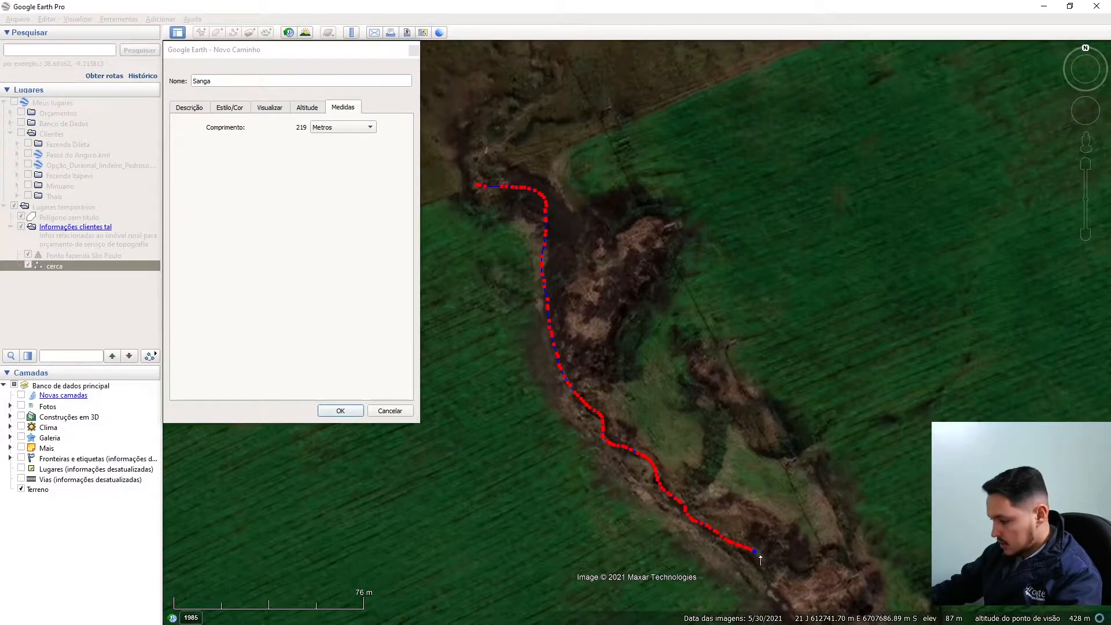
# Step: Continue tracing the stream across the dirt track and through the pond to the fence line, reaching about 583 m in total
pyautogui.scroll(-5, 671, 188)
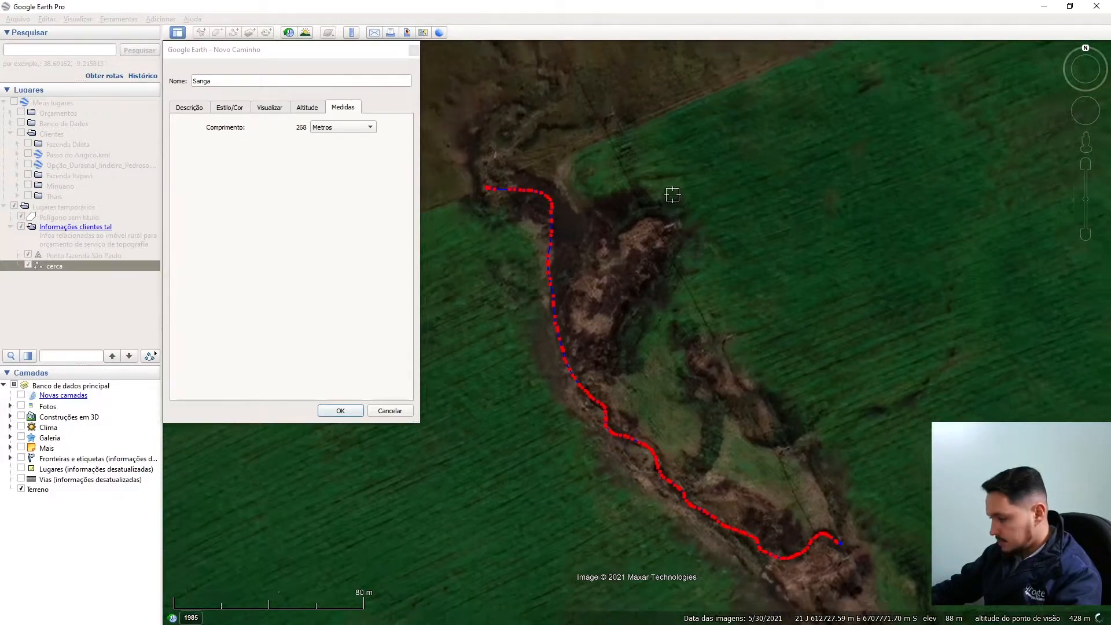
pyautogui.scroll(4, 764, 466)
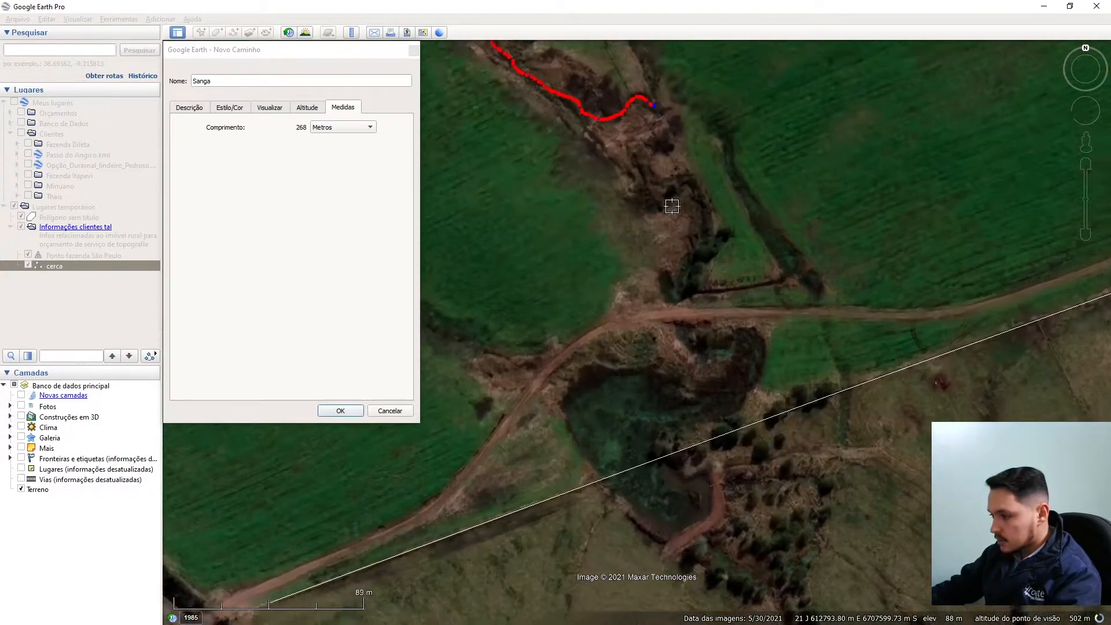
pyautogui.scroll(-2, 679, 193)
pyautogui.scroll(2, 648, 152)
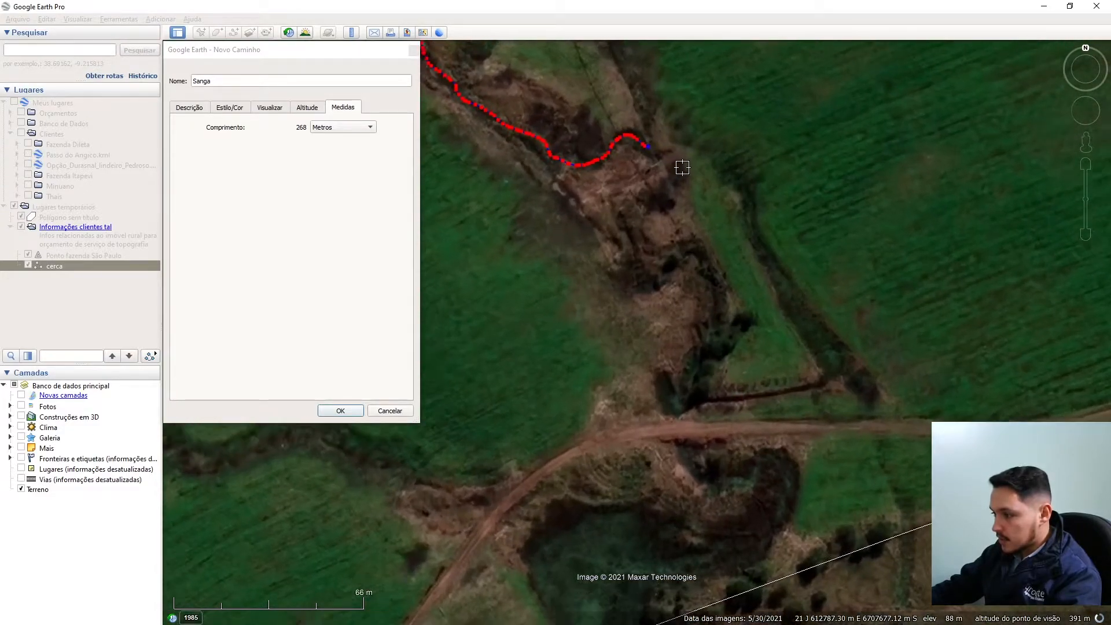
pyautogui.click(658, 156)
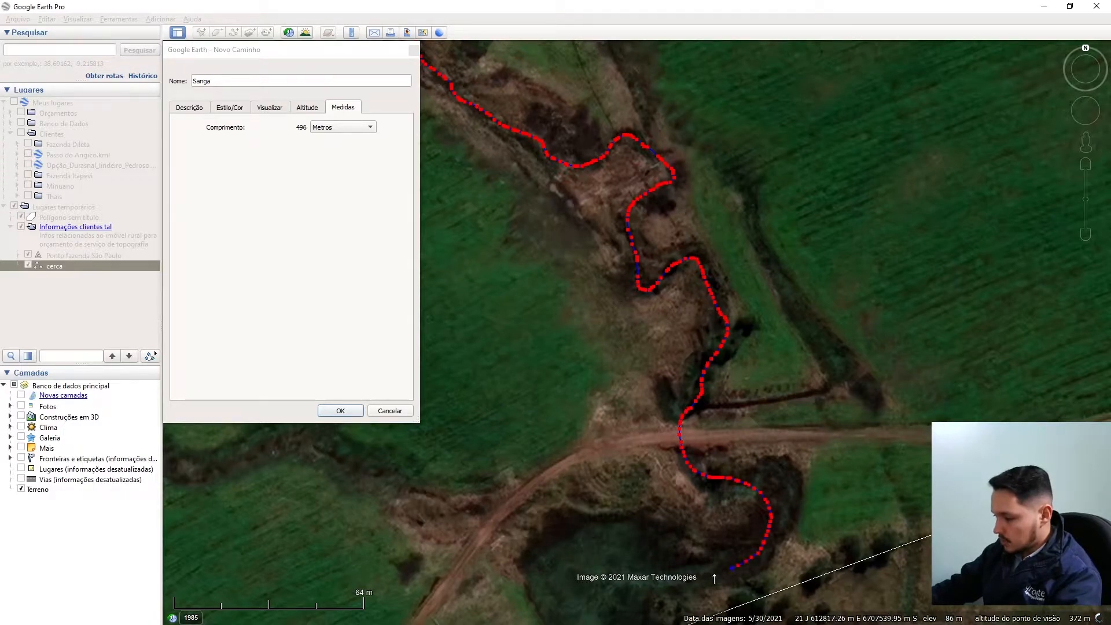
pyautogui.scroll(-2, 769, 266)
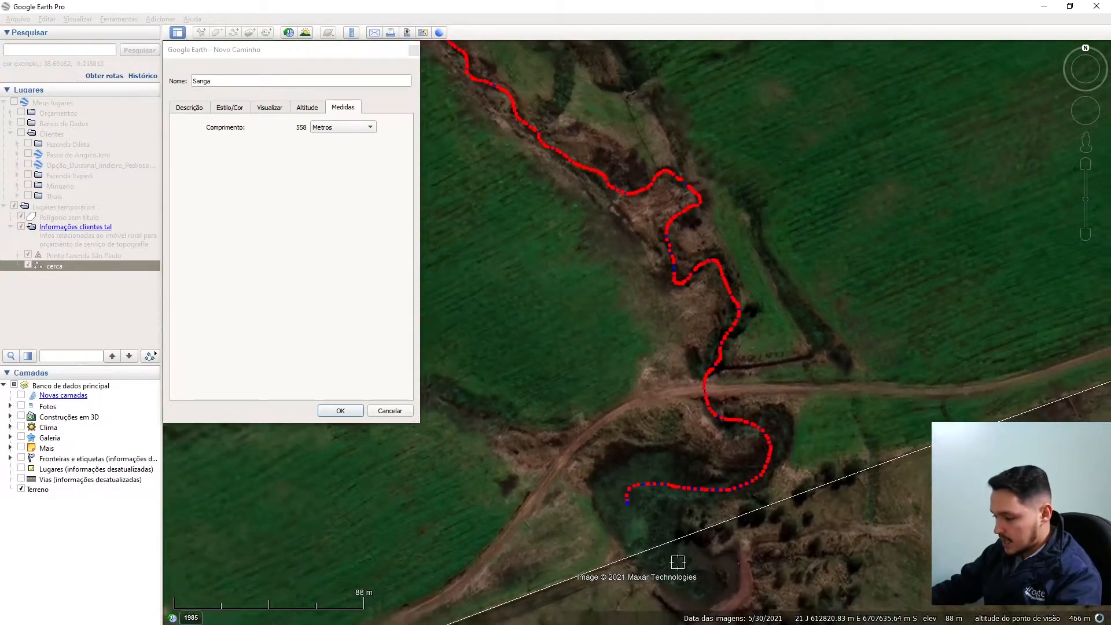
pyautogui.scroll(2, 673, 560)
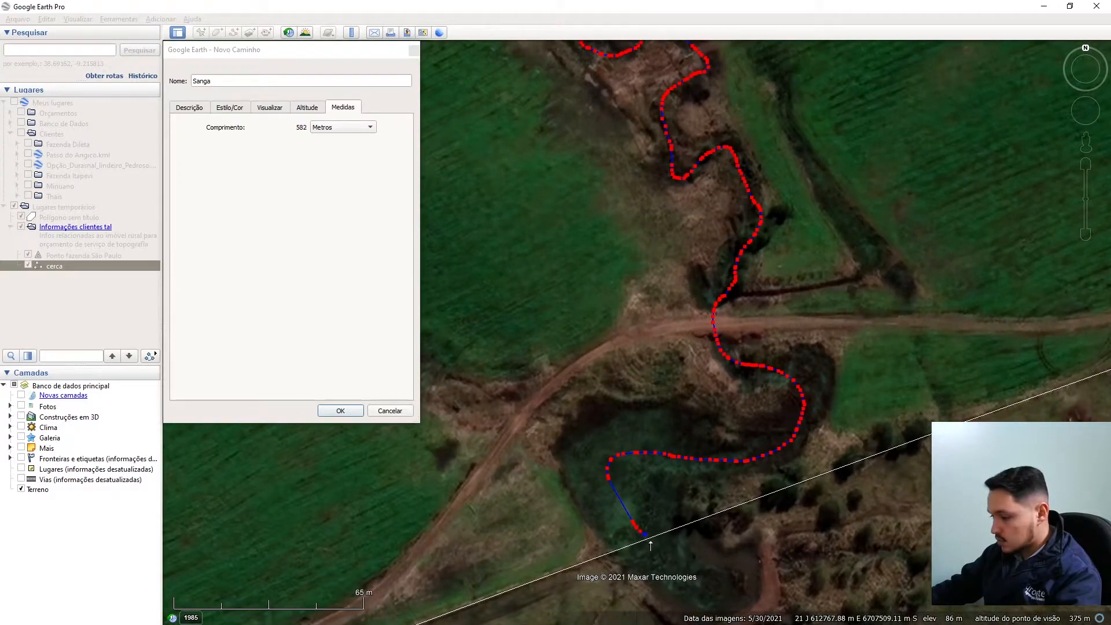
pyautogui.rightClick(710, 555)
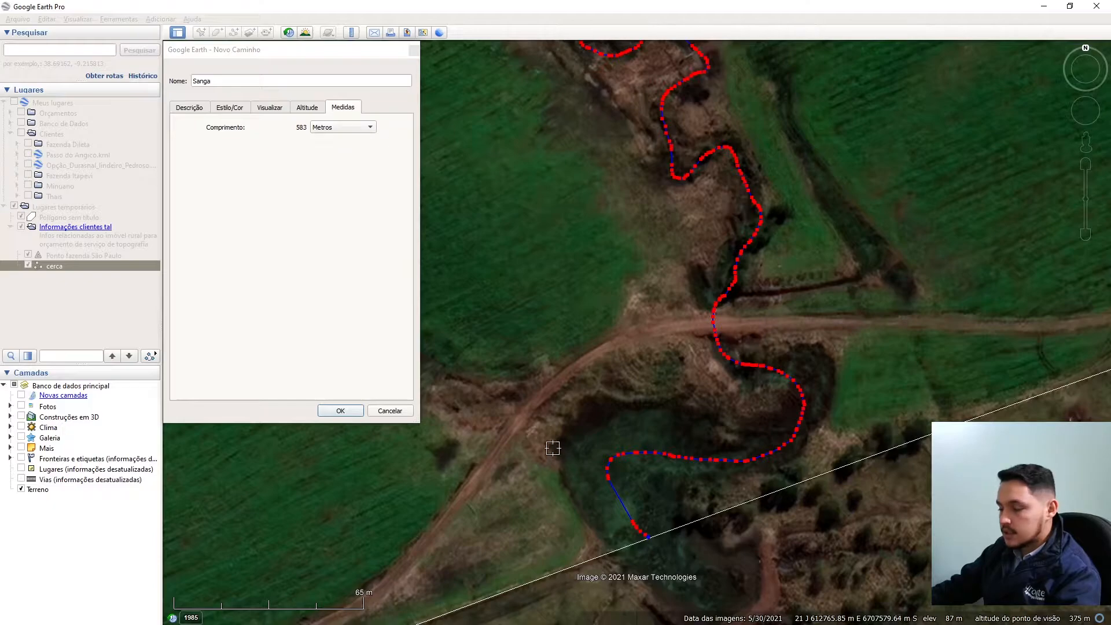
# Step: Place six trial path points in the pasture south of the fence line and delete them
pyautogui.scroll(-2, 511, 501)
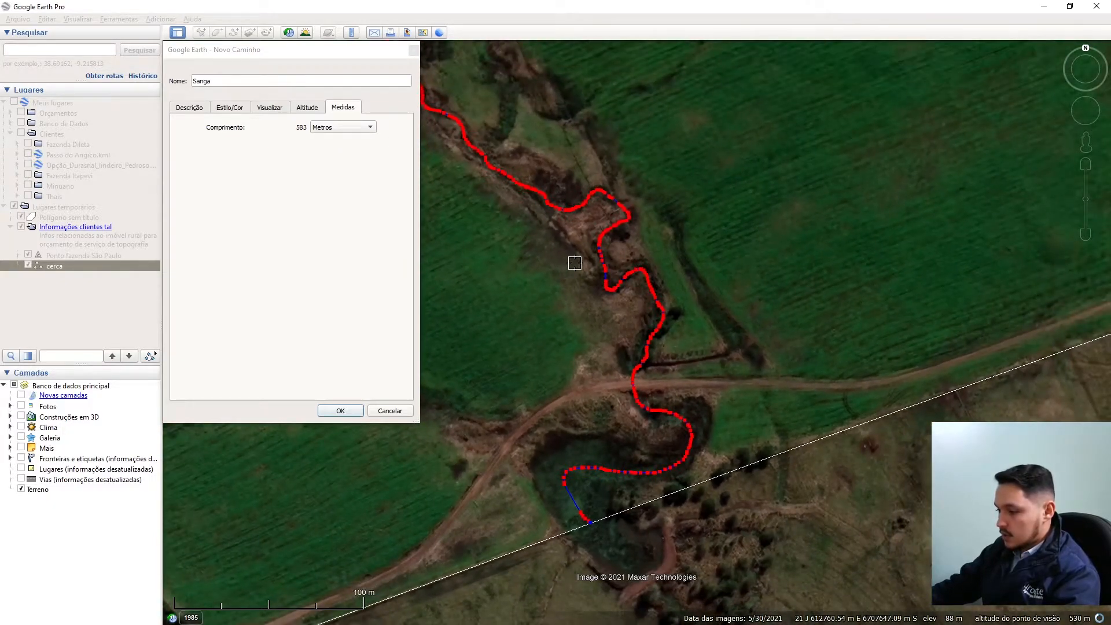
pyautogui.scroll(-1, 574, 263)
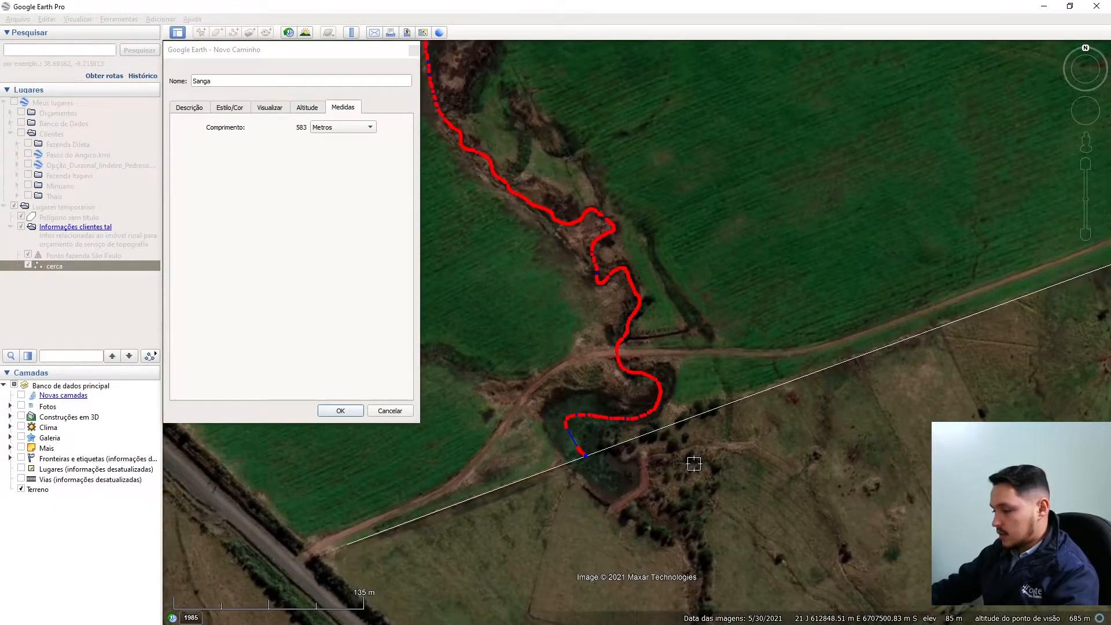
pyautogui.scroll(-1, 735, 266)
pyautogui.click(707, 267)
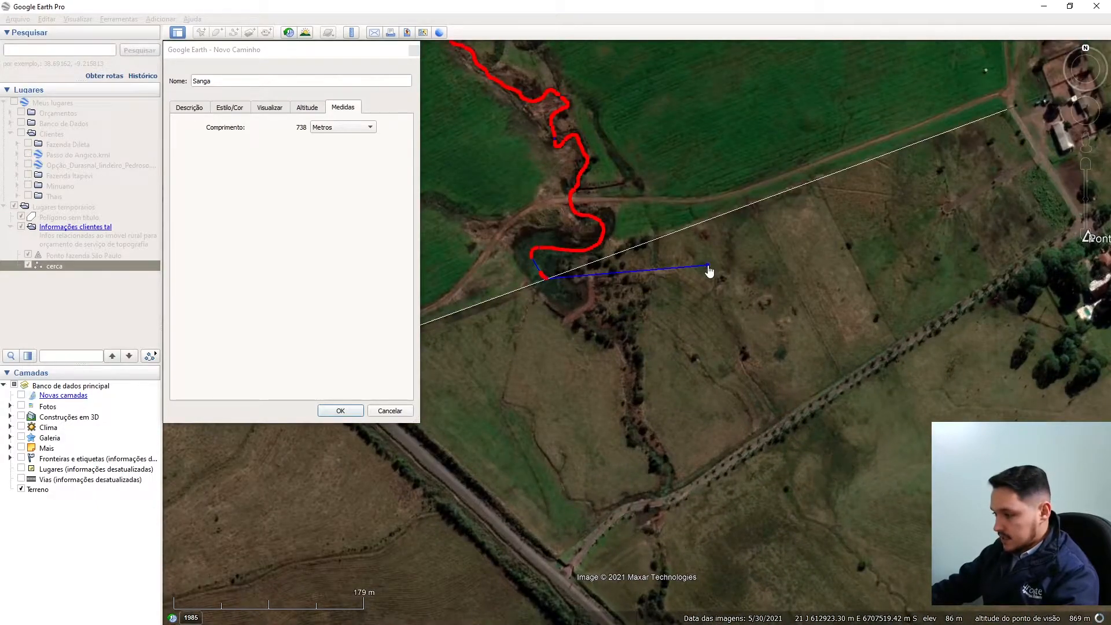
pyautogui.click(716, 345)
pyautogui.click(592, 368)
pyautogui.click(556, 339)
pyautogui.click(530, 418)
pyautogui.click(650, 445)
pyautogui.press('Delete')
pyautogui.press('Delete')
pyautogui.press('Delete')
pyautogui.press('Delete')
pyautogui.press('Delete')
pyautogui.press('Delete')
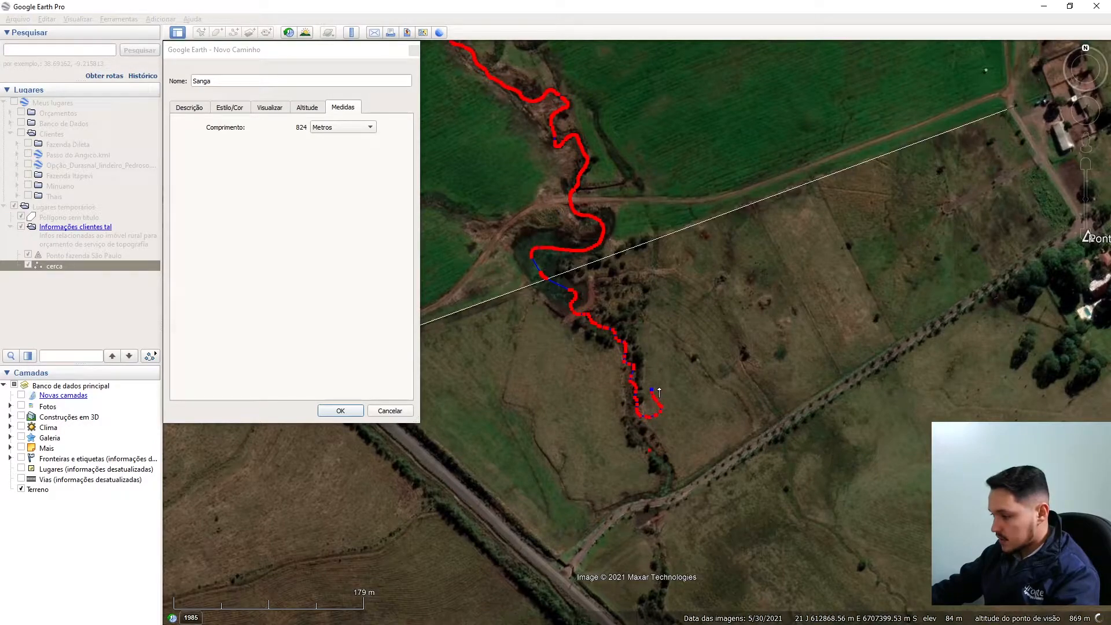
# Step: Trace the stream freehand from the fence line to the tree-lined road, reaching about 959 m in total, and save the path
pyautogui.moveTo(663, 426); pyautogui.dragTo(660, 447)
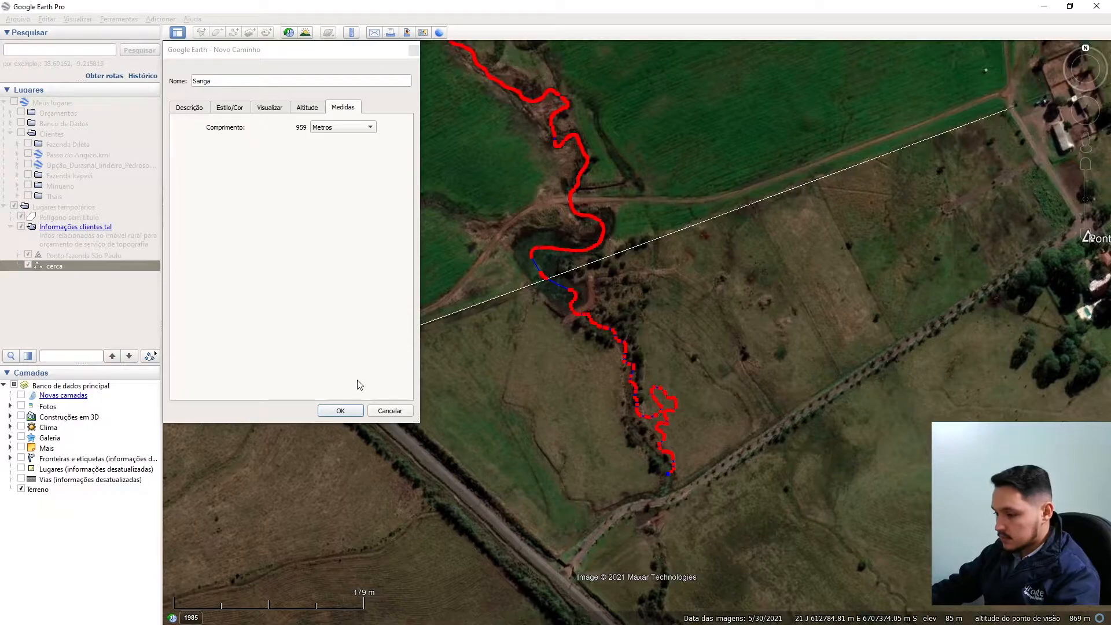
pyautogui.click(348, 414)
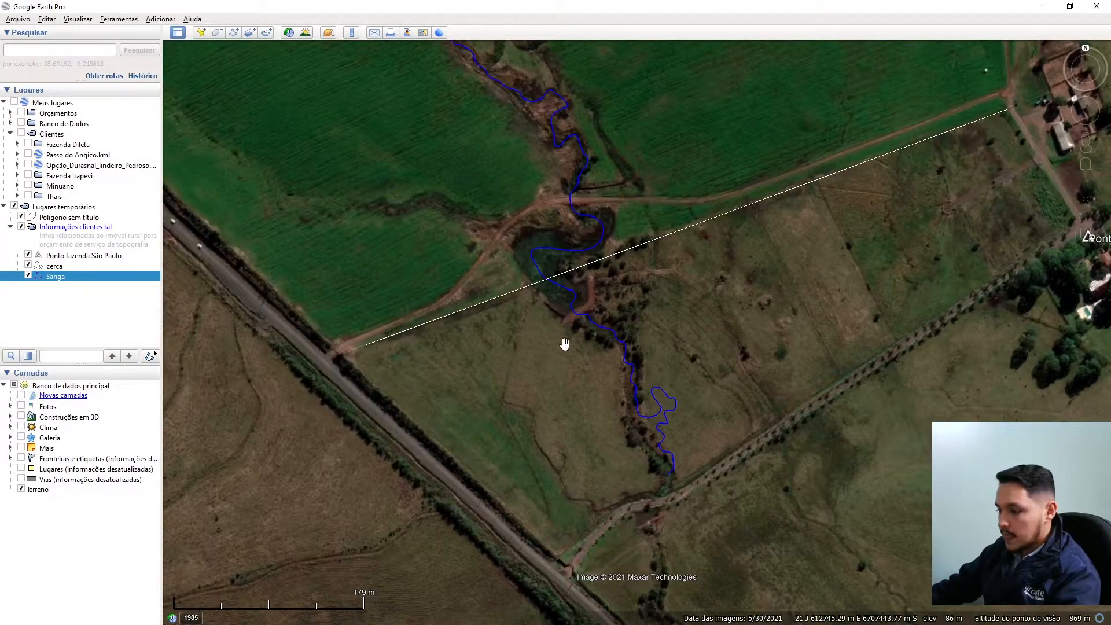
pyautogui.moveTo(598, 144); pyautogui.dragTo(664, 248)
pyautogui.scroll(-2, 630, 174)
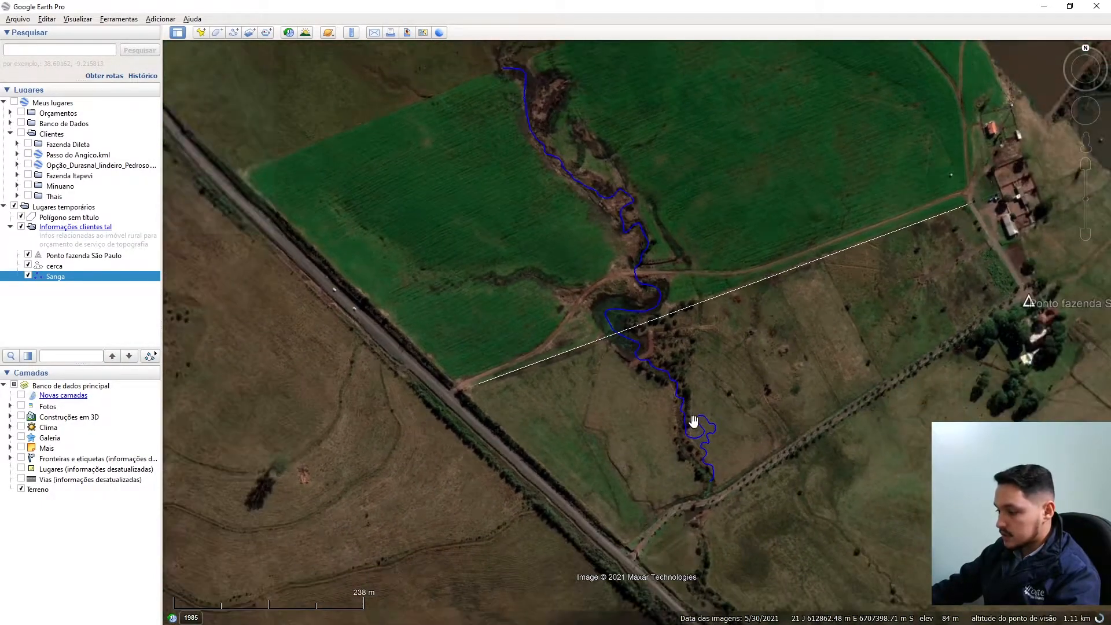
pyautogui.moveTo(692, 310); pyautogui.dragTo(694, 430)
pyautogui.click(160, 19)
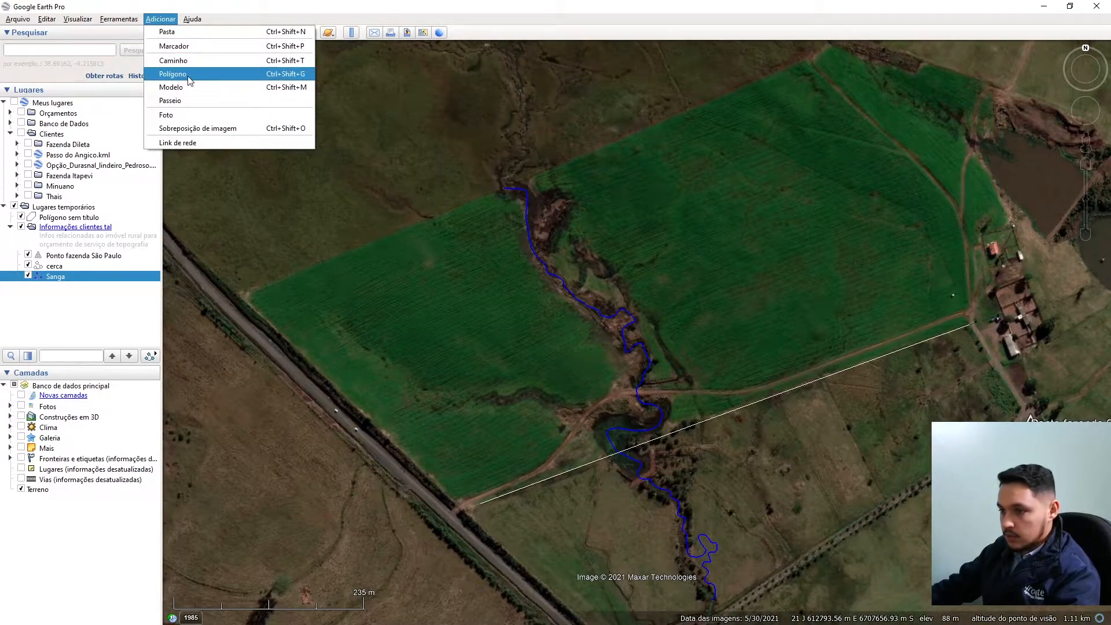
pyautogui.click(174, 74)
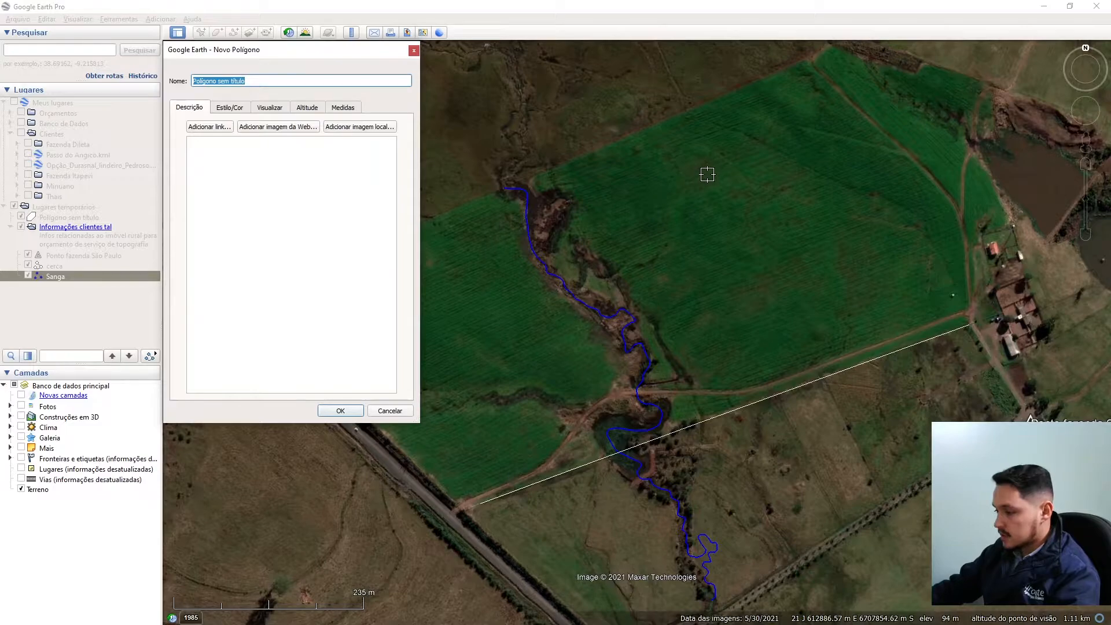
pyautogui.click(714, 149)
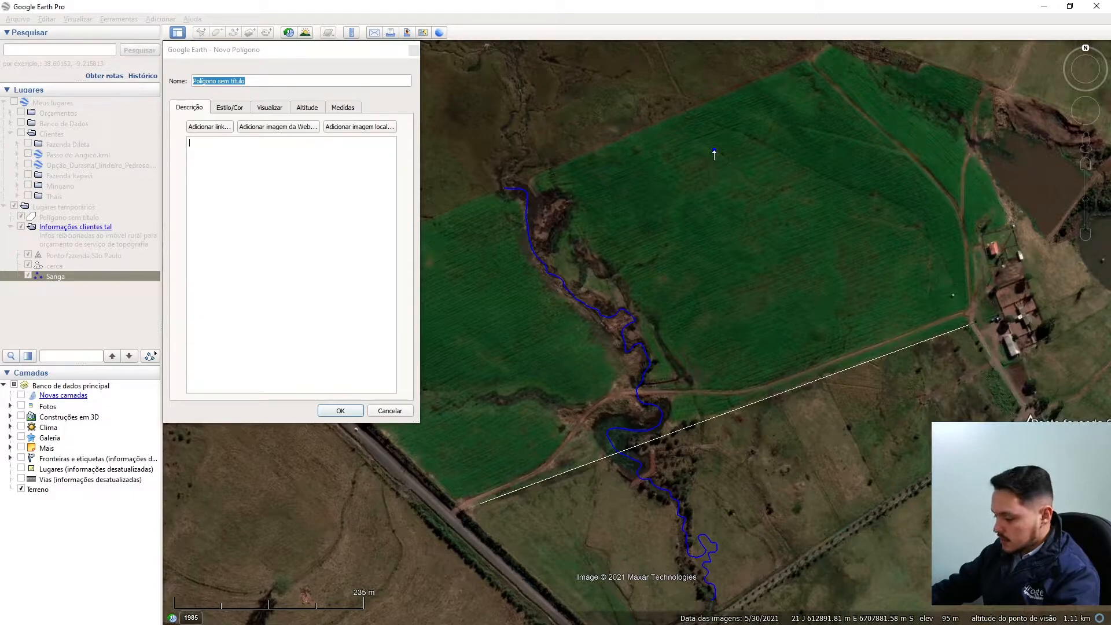
pyautogui.click(698, 149)
pyautogui.moveTo(731, 181)
pyautogui.mouseDown()
pyautogui.moveTo(767, 299)
pyautogui.moveTo(798, 317)
pyautogui.moveTo(814, 307)
pyautogui.mouseUp()
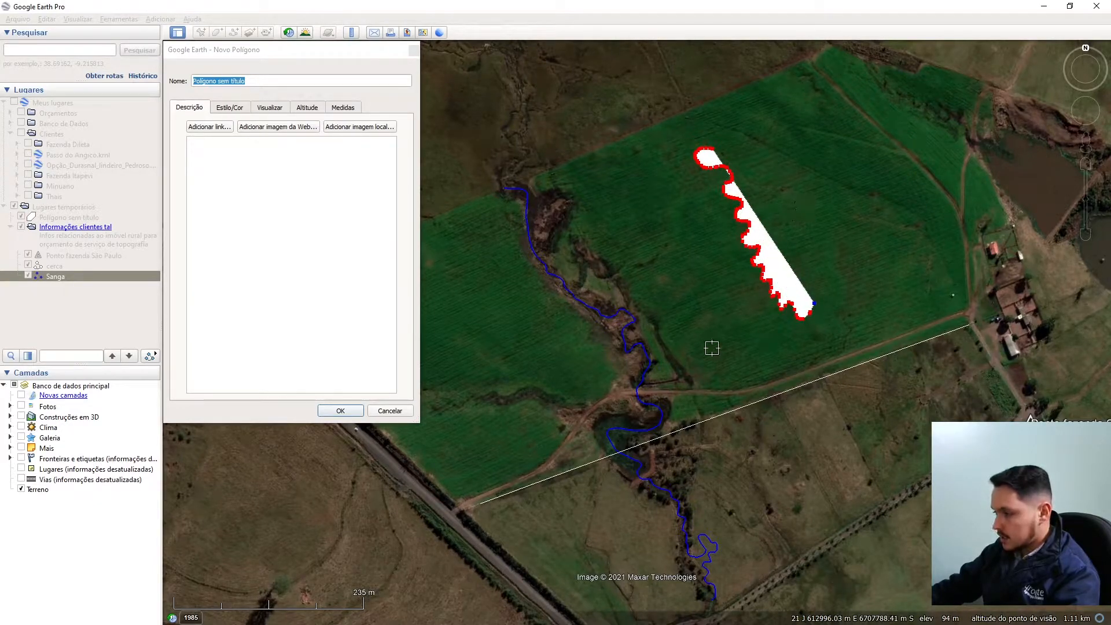
pyautogui.click(389, 410)
# Step: Start a new polygon at the woodland southeast of the farm placemark, name it "ponta de mato" and open its style settings
pyautogui.scroll(-2, 746, 284)
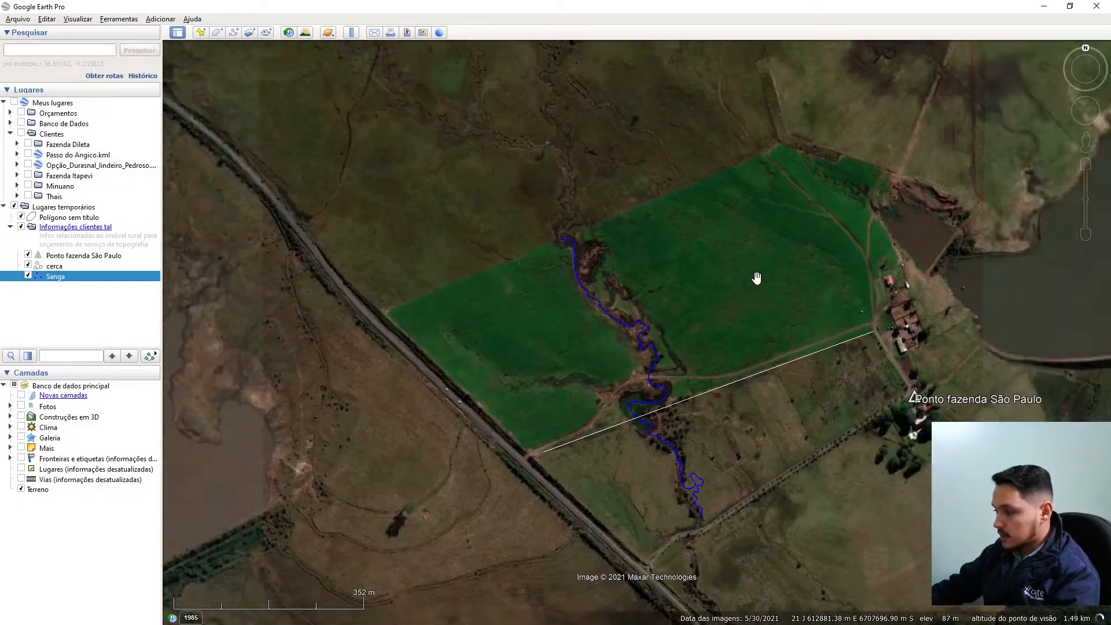
pyautogui.moveTo(588, 196); pyautogui.dragTo(585, 409)
pyautogui.moveTo(765, 426); pyautogui.dragTo(466, 263)
pyautogui.moveTo(827, 543); pyautogui.dragTo(745, 247)
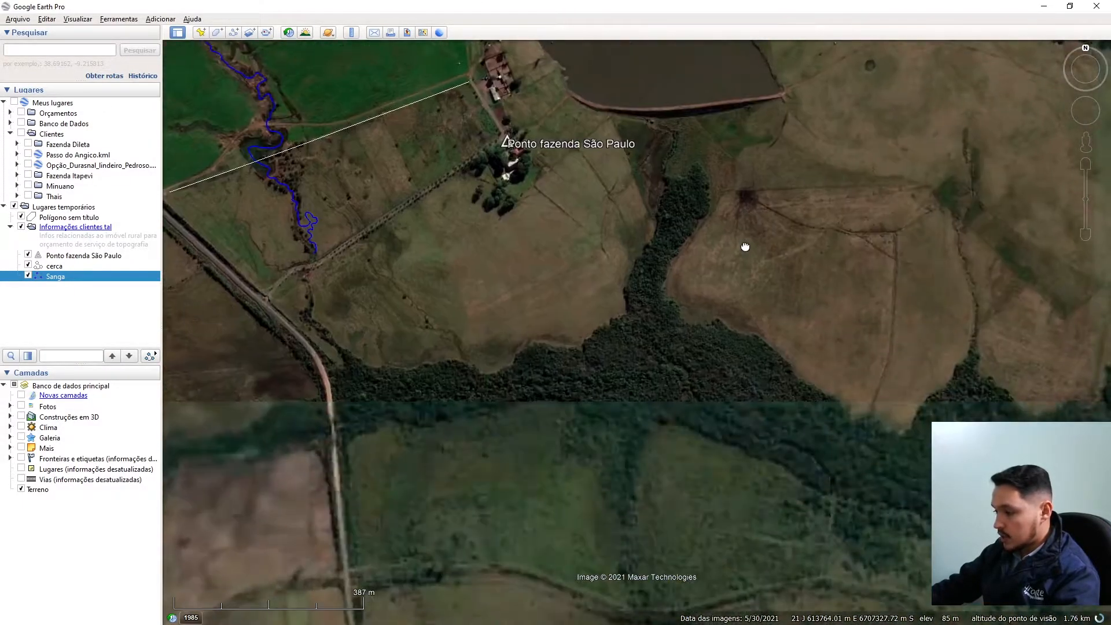
pyautogui.scroll(3, 746, 247)
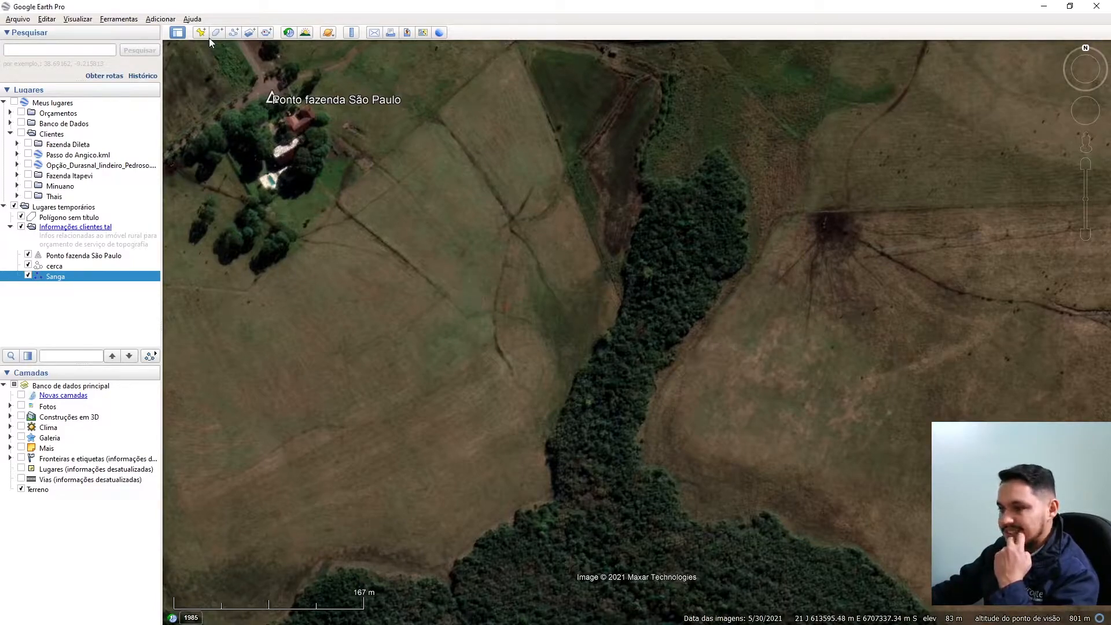
pyautogui.click(160, 18)
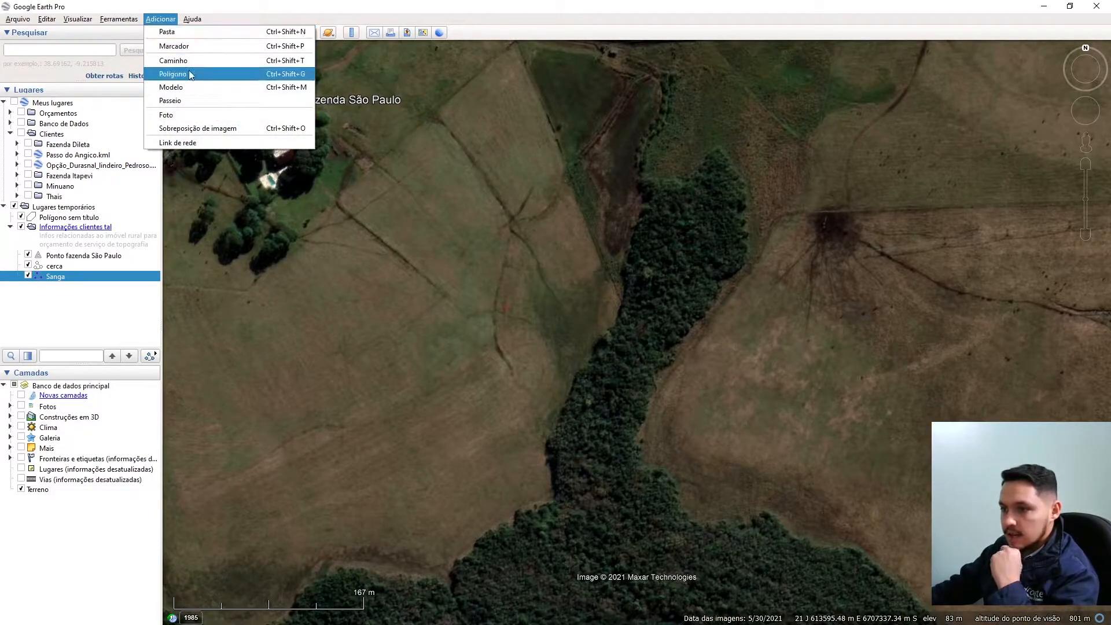
pyautogui.click(189, 72)
pyautogui.moveTo(267, 54); pyautogui.dragTo(280, 56)
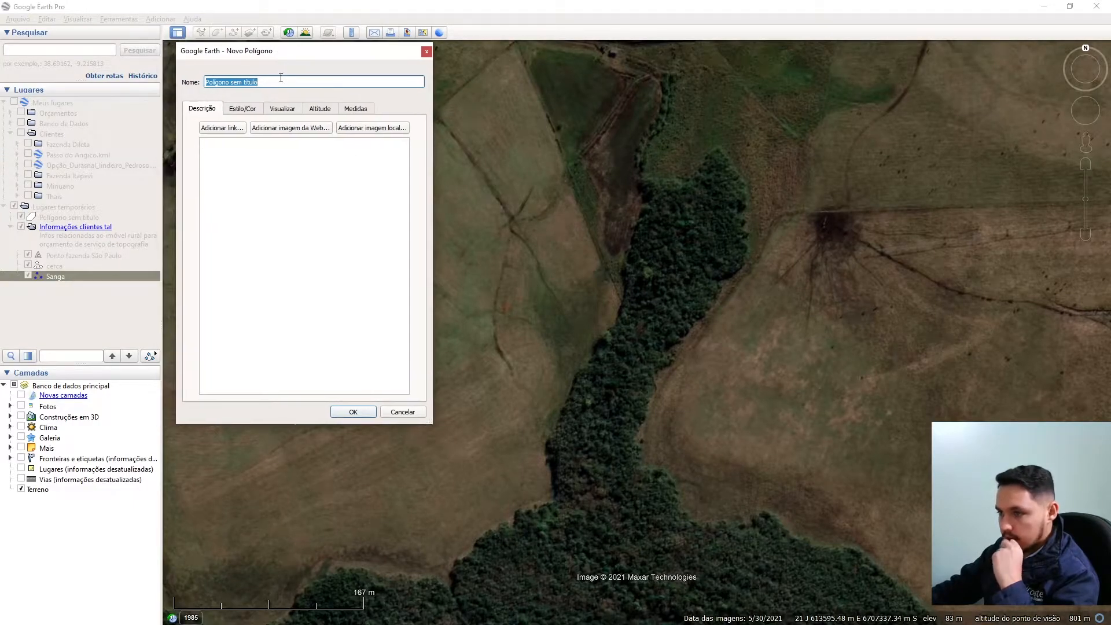
pyautogui.write('ponta')
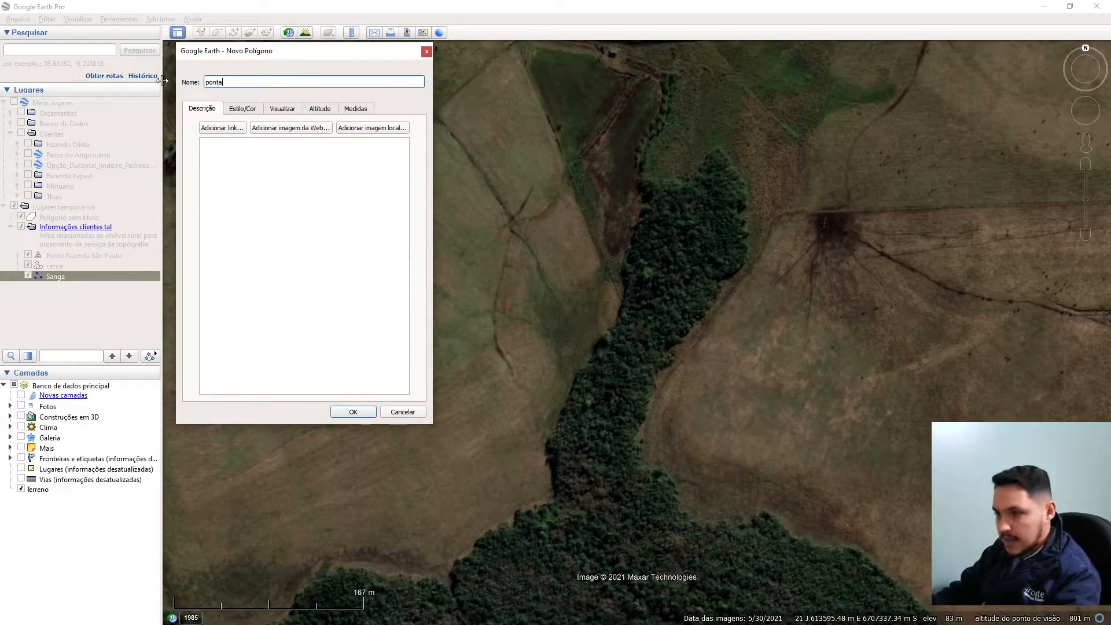
pyautogui.write(' de mato')
pyautogui.press('Tab')
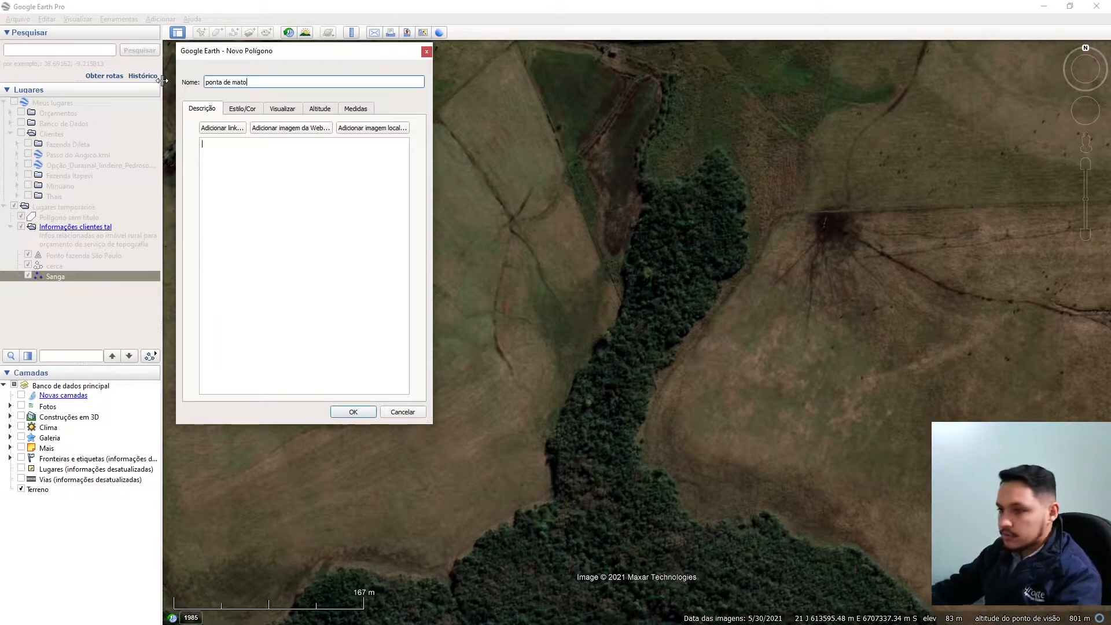
pyautogui.click(236, 110)
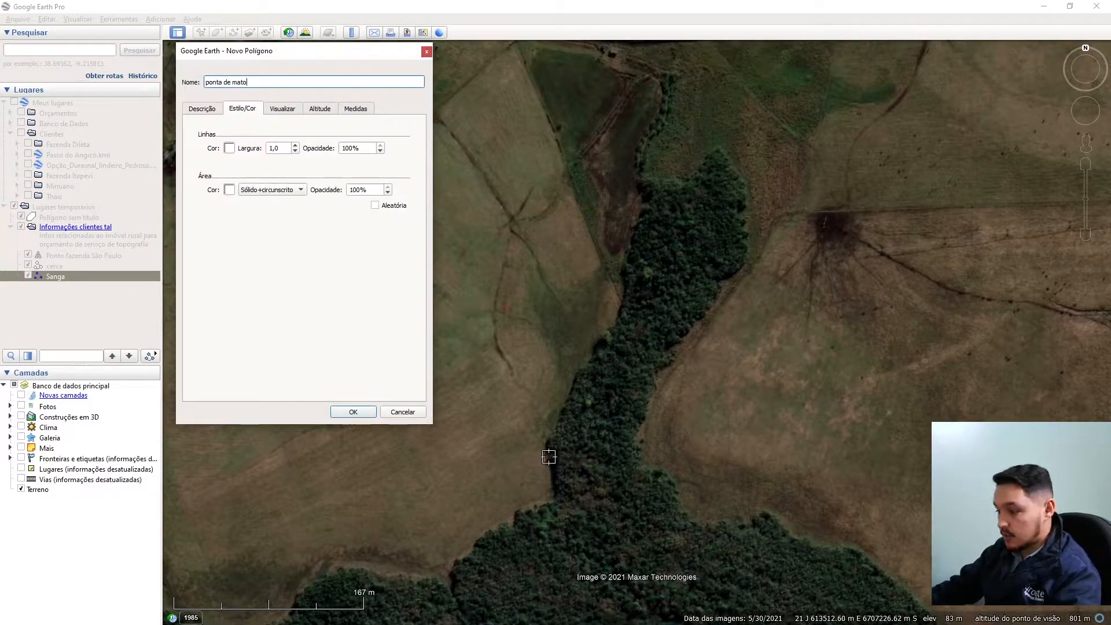
# Step: Trace the woodland's western edge freehand from its southwestern edge up to the northern tip, removing the last few overshooting points
pyautogui.click(429, 580)
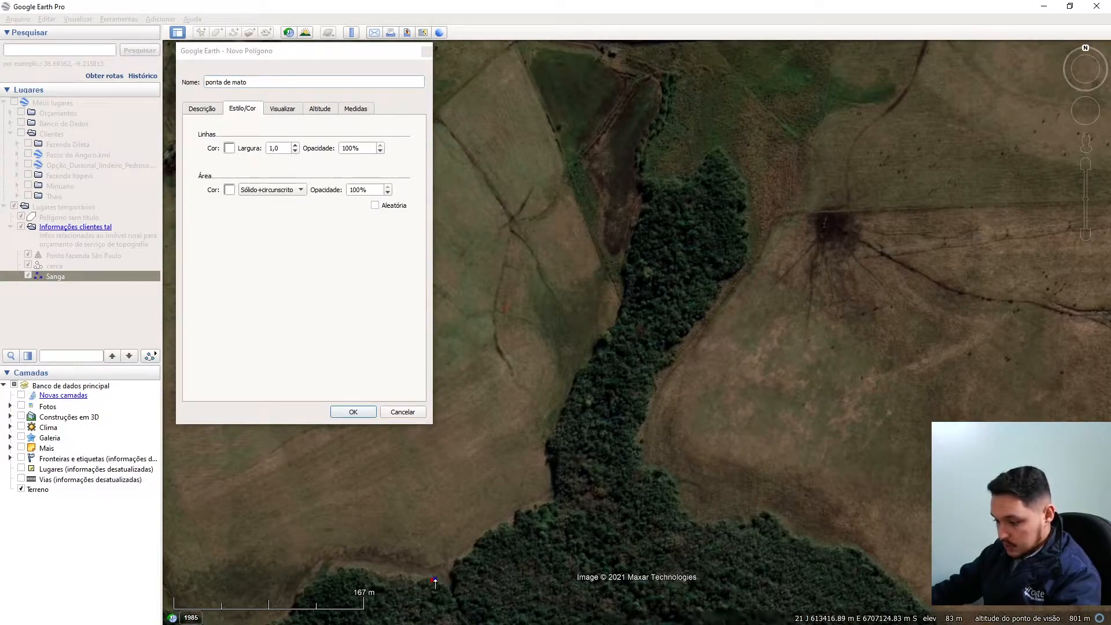
pyautogui.moveTo(453, 592); pyautogui.dragTo(453, 581)
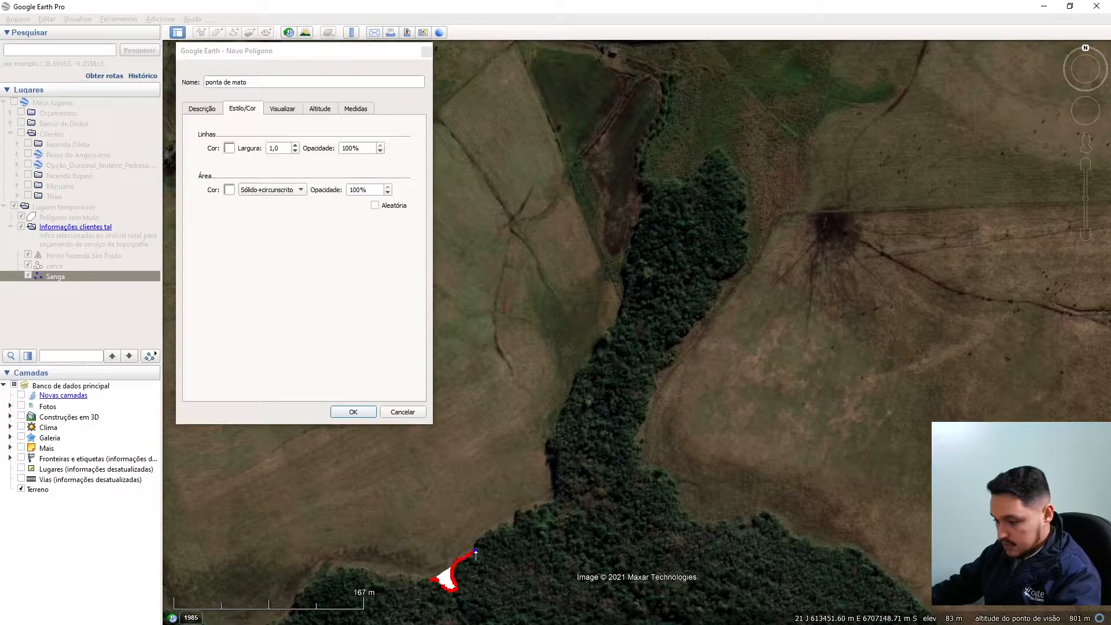
pyautogui.moveTo(509, 523)
pyautogui.mouseDown()
pyautogui.moveTo(555, 499)
pyautogui.moveTo(552, 442)
pyautogui.moveTo(616, 312)
pyautogui.moveTo(642, 172)
pyautogui.moveTo(702, 173)
pyautogui.moveTo(731, 146)
pyautogui.mouseUp()
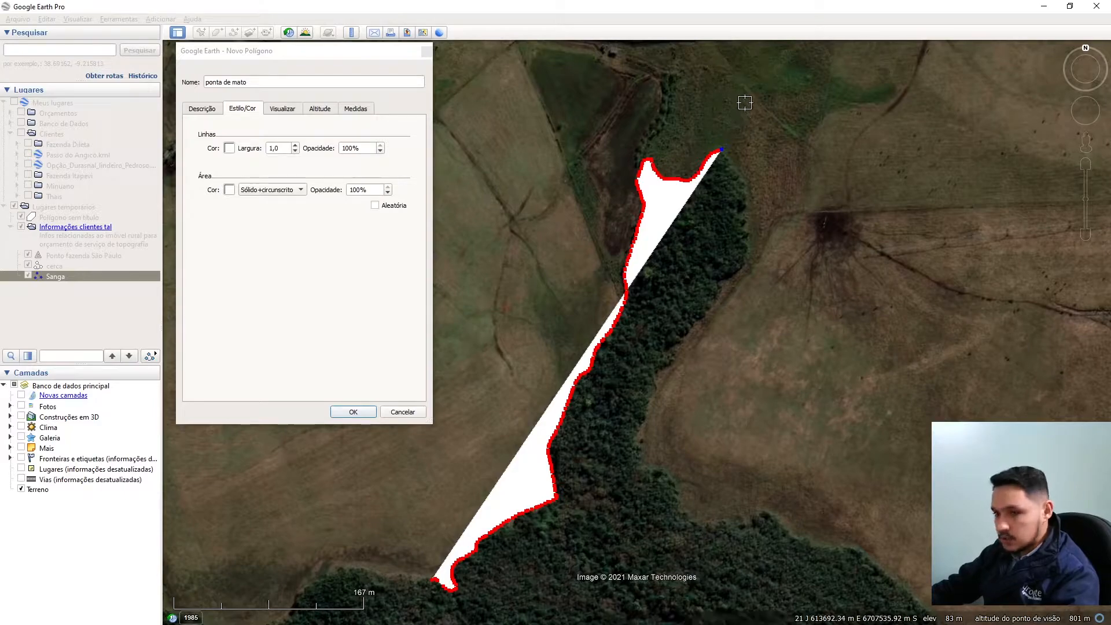
pyautogui.press('Delete')
pyautogui.press('Delete')
pyautogui.press('Delete')
pyautogui.press('Delete')
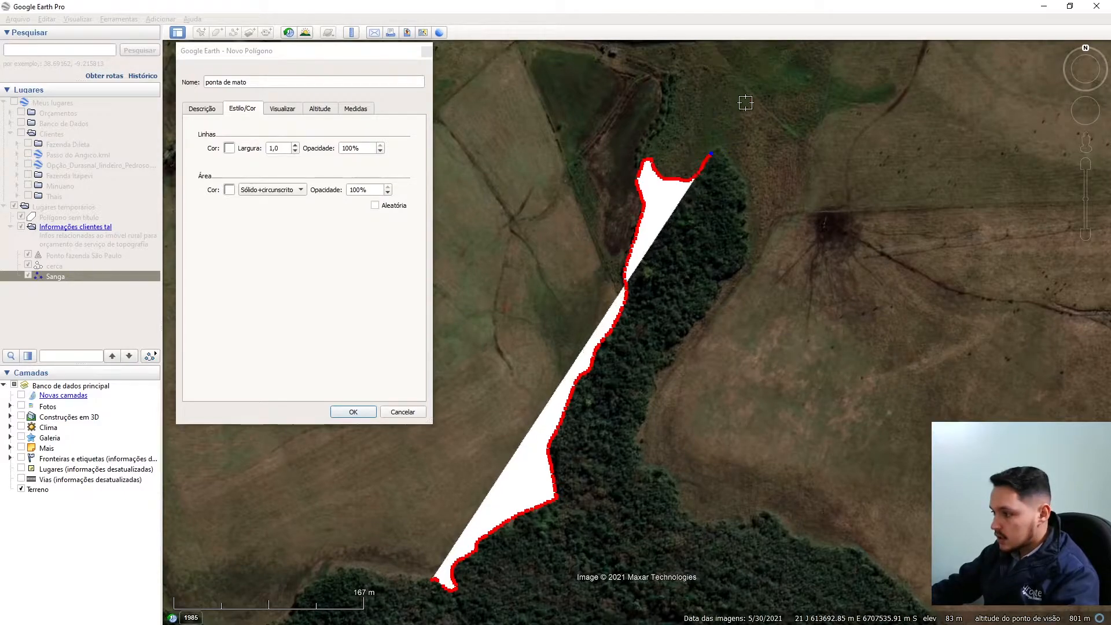
# Step: Place five trial polygon points in the pasture northeast of the woodland tip and delete them
pyautogui.click(744, 103)
pyautogui.click(773, 107)
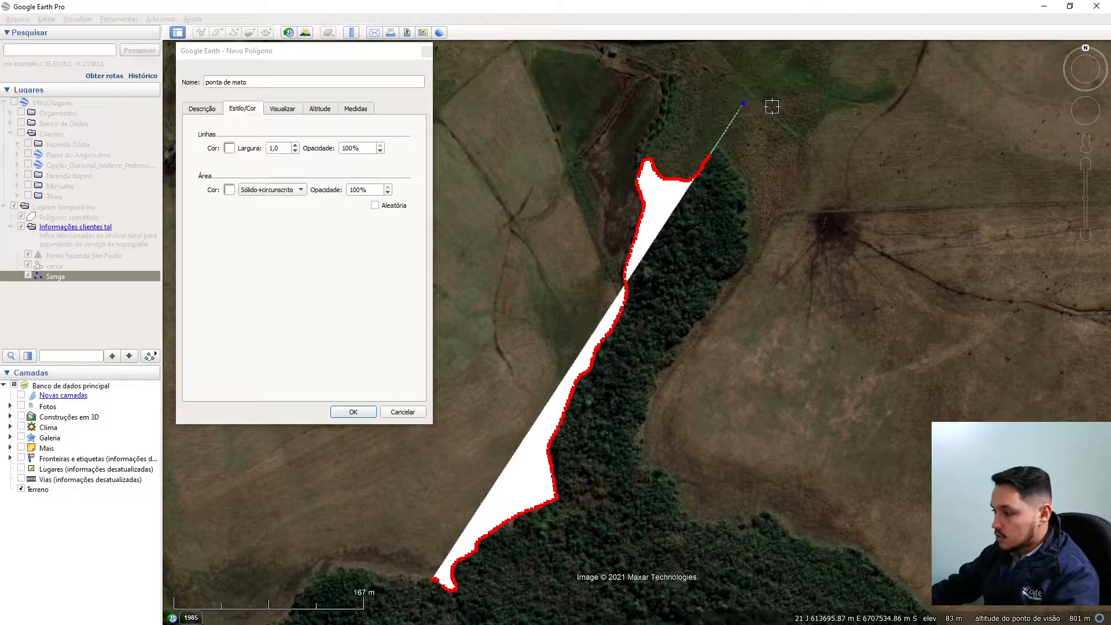
pyautogui.click(835, 123)
pyautogui.click(868, 129)
pyautogui.click(913, 138)
pyautogui.press('Delete')
pyautogui.press('Delete')
pyautogui.press('Delete')
pyautogui.press('Delete')
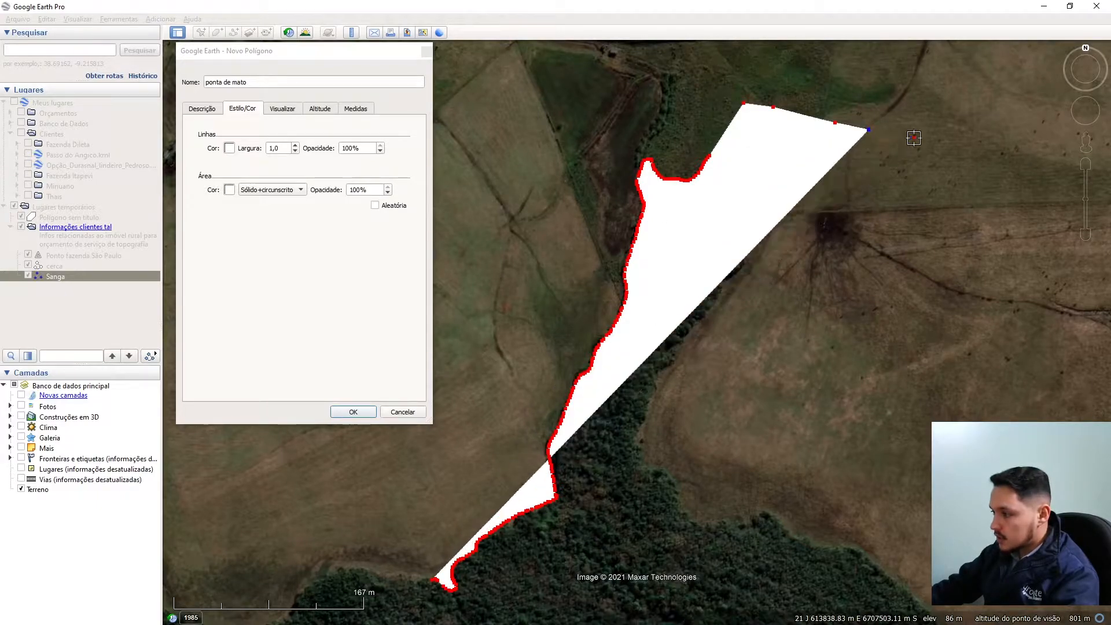
pyautogui.rightClick(914, 138)
# Step: Extend the outline freehand around the woodland's northeastern tip, compare the area fill styles and set the area to Circunscrito
pyautogui.moveTo(720, 152)
pyautogui.mouseDown()
pyautogui.moveTo(742, 179)
pyautogui.moveTo(746, 222)
pyautogui.mouseUp()
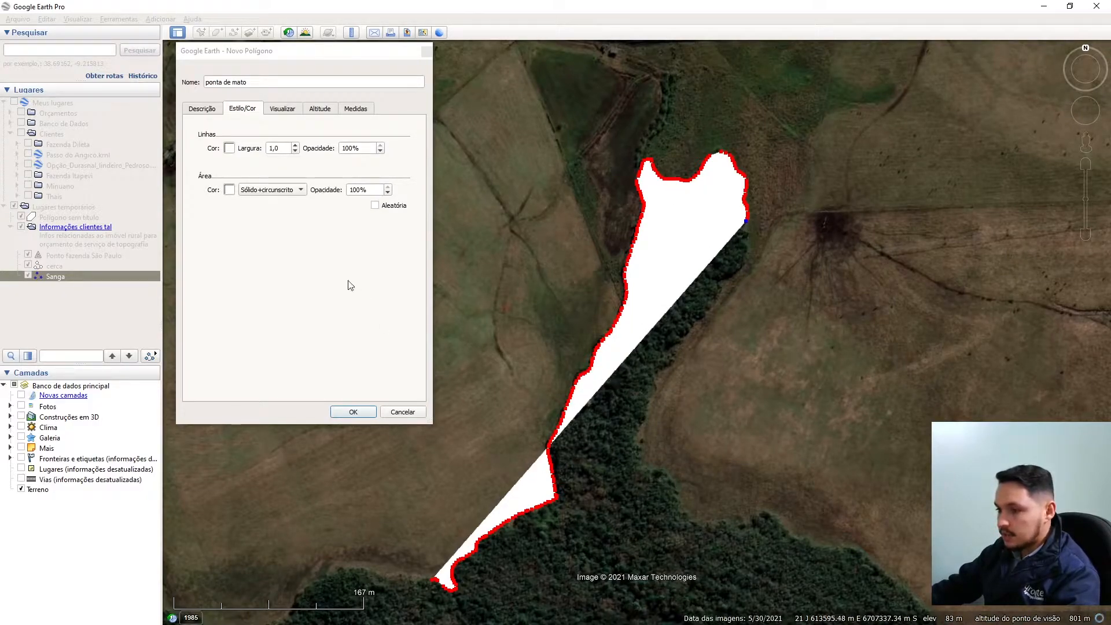
pyautogui.click(239, 117)
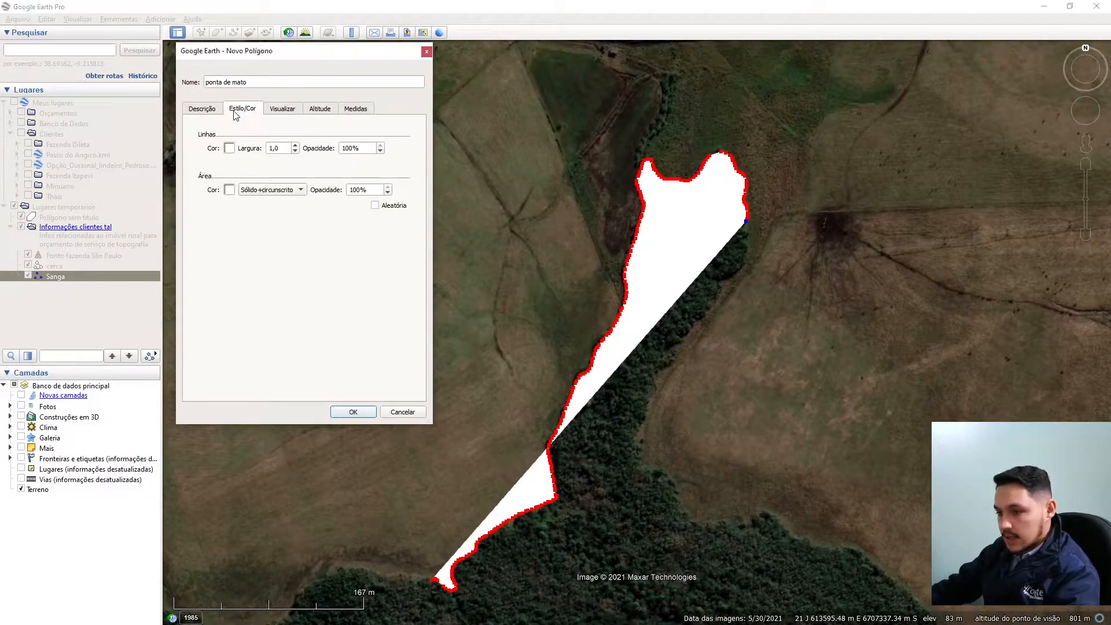
pyautogui.click(249, 191)
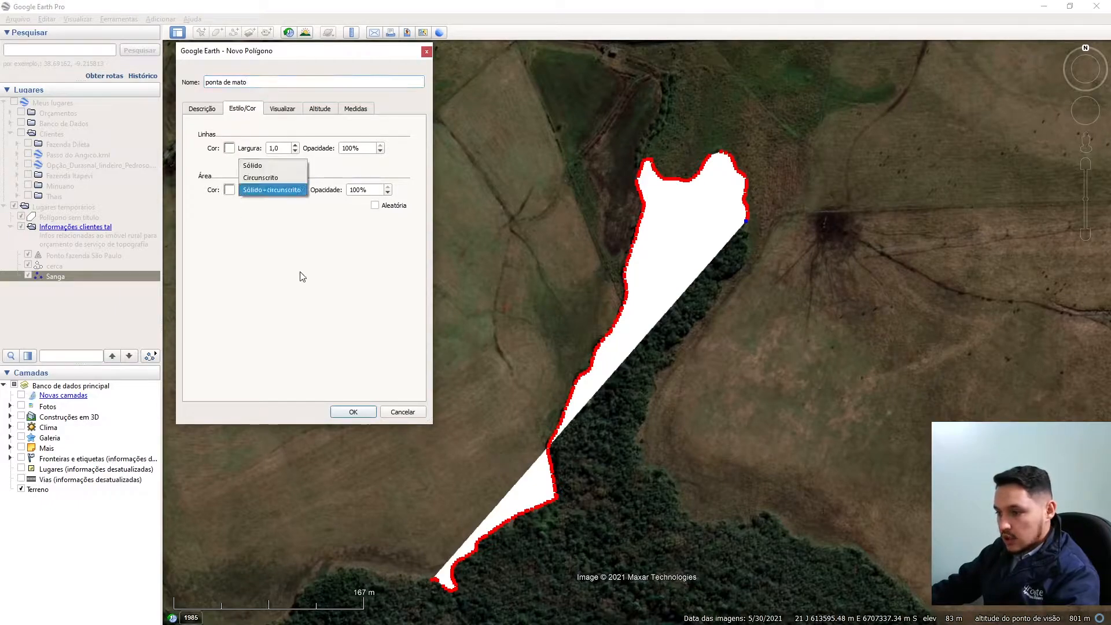
pyautogui.click(252, 166)
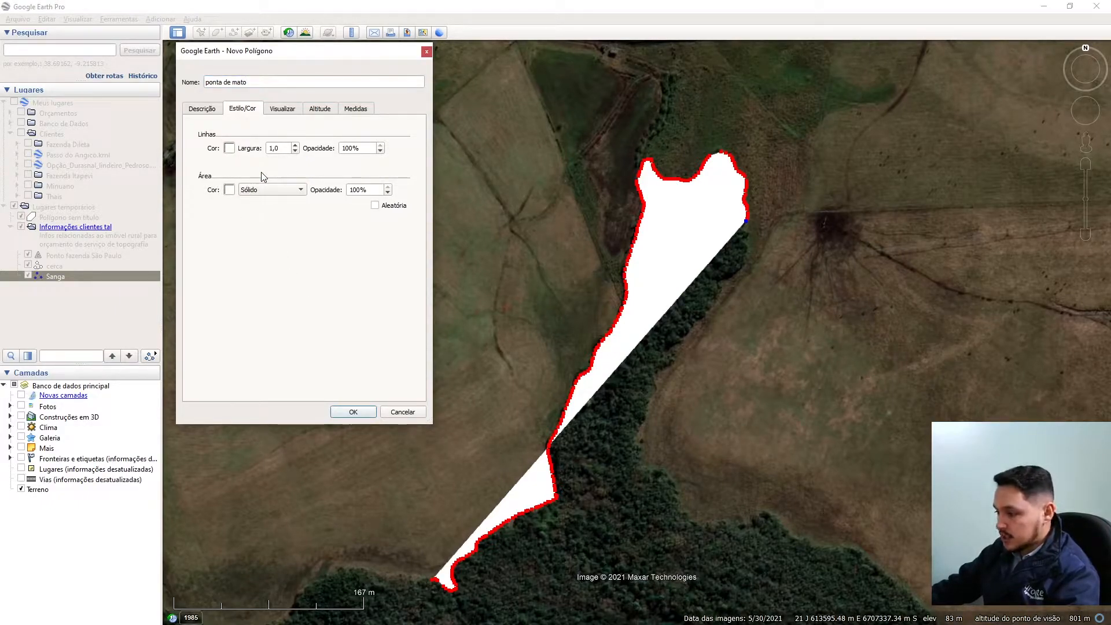
pyautogui.click(253, 191)
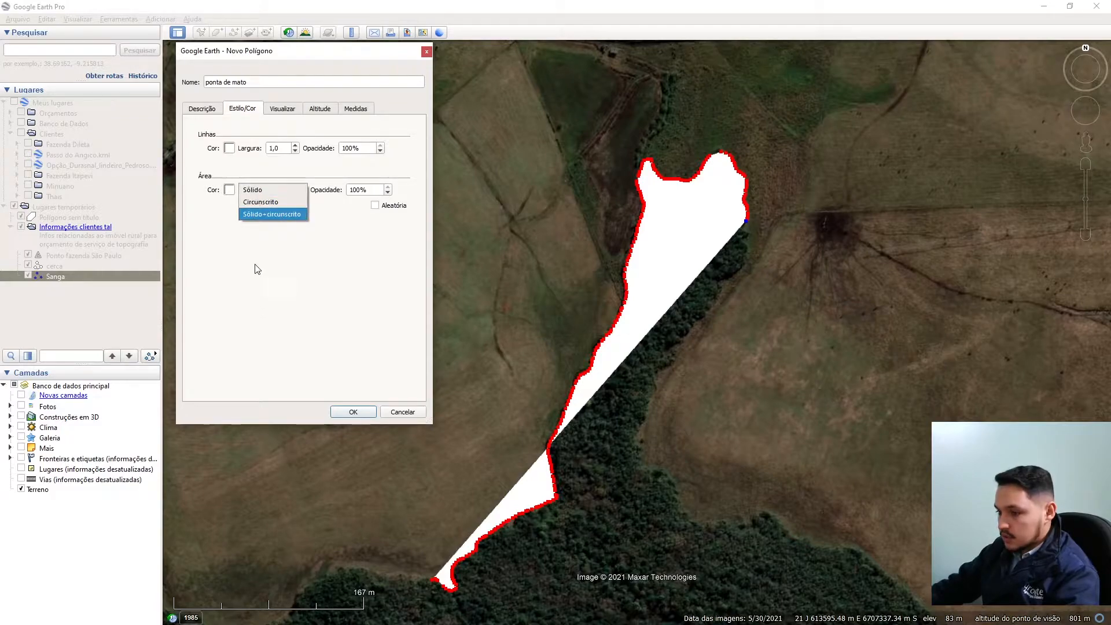
pyautogui.click(253, 203)
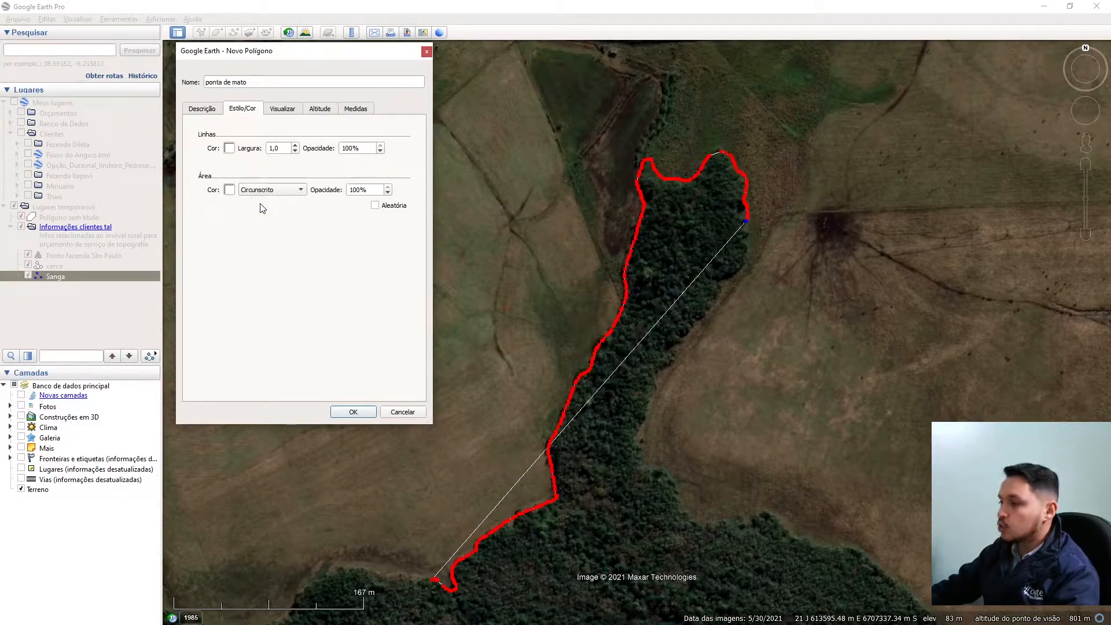
pyautogui.click(266, 193)
pyautogui.click(253, 203)
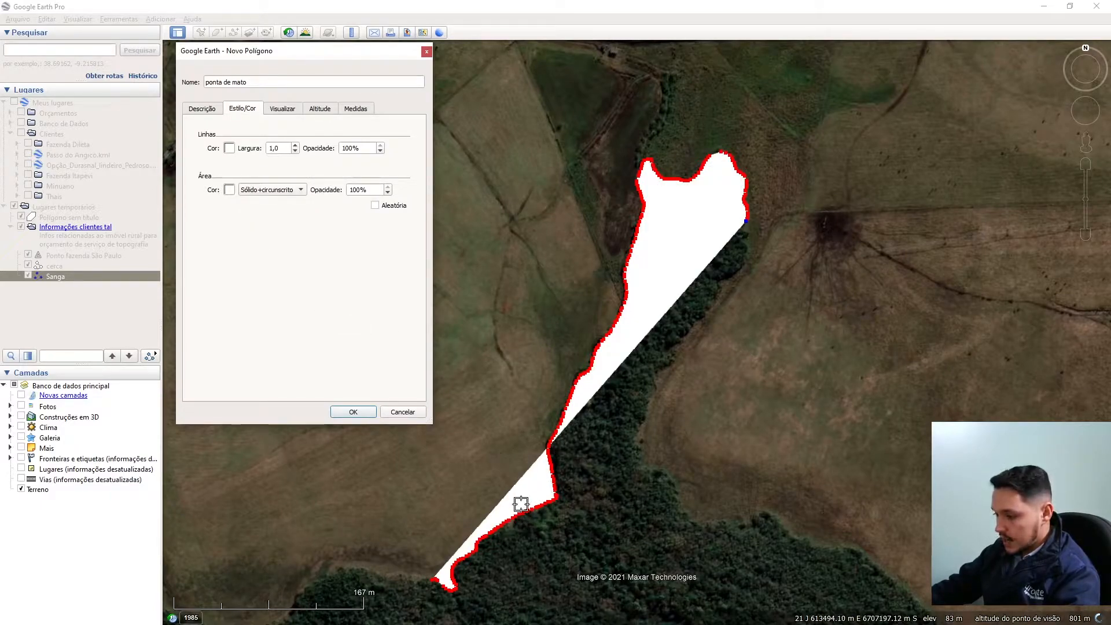
pyautogui.click(277, 191)
pyautogui.click(262, 178)
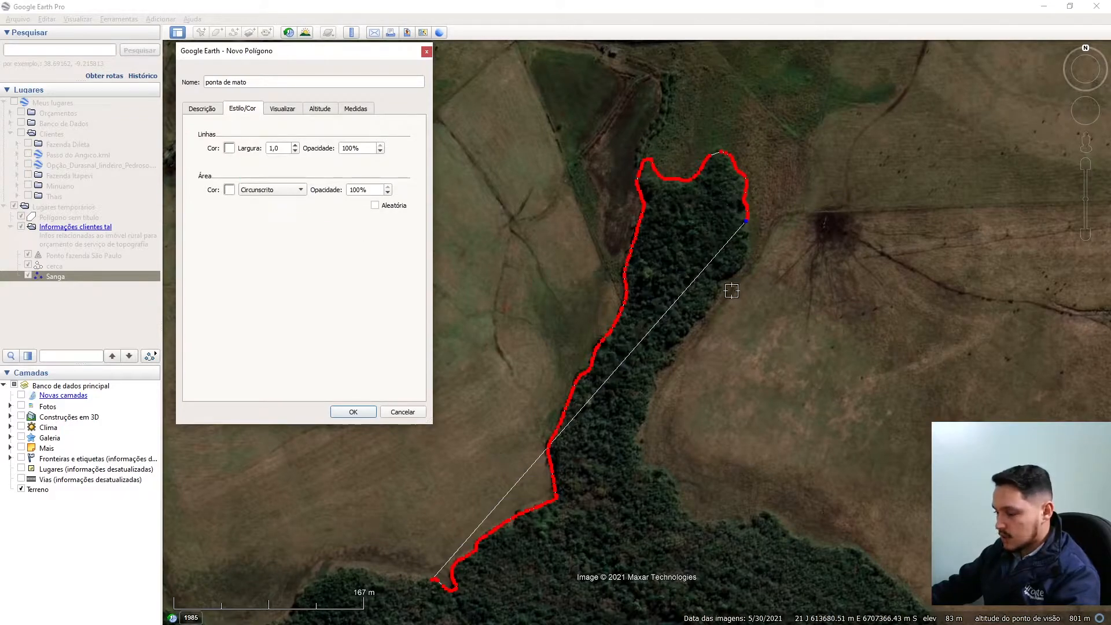
# Step: Continue the polygon outline down the woodland's eastern edge and along the pasture boundary toward the southeast
pyautogui.scroll(-2, 541, 177)
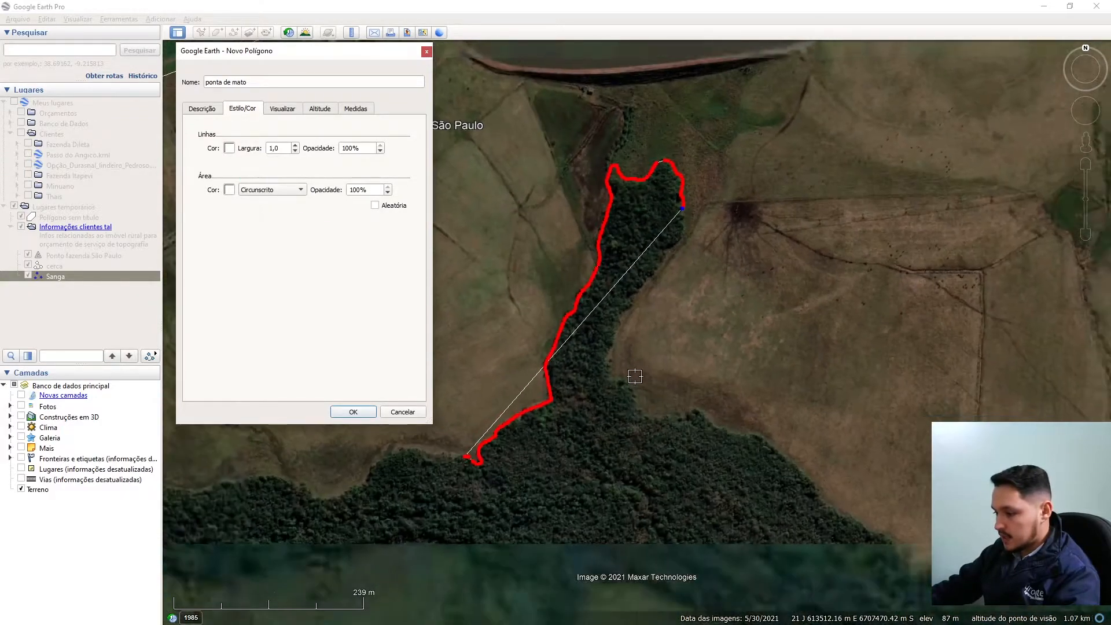
pyautogui.scroll(1, 642, 381)
pyautogui.scroll(2, 543, 291)
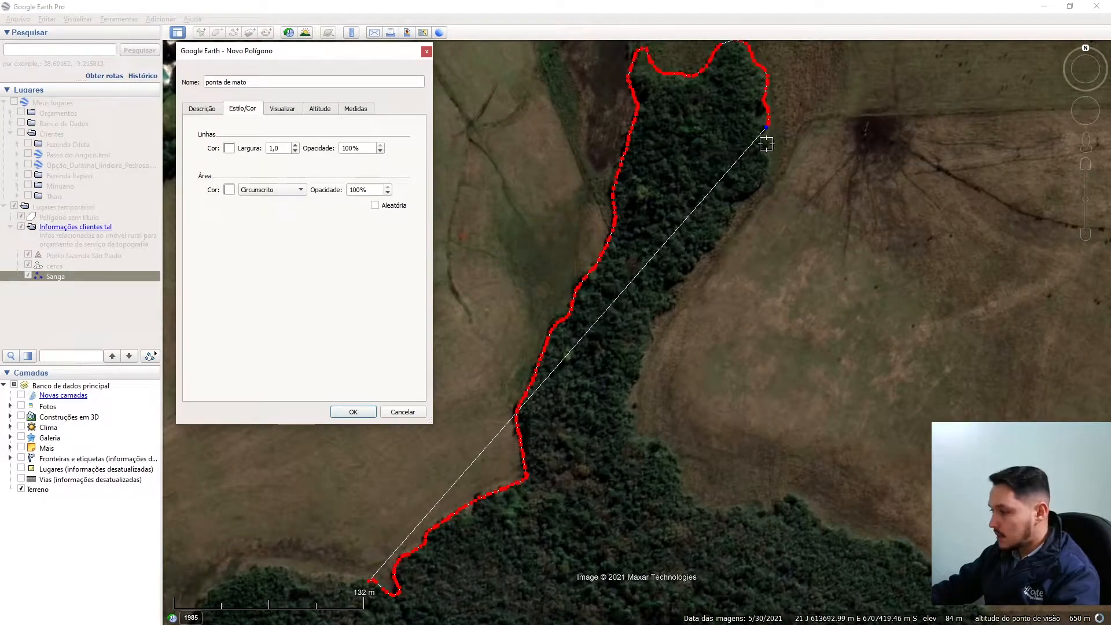
pyautogui.moveTo(766, 139)
pyautogui.mouseDown()
pyautogui.moveTo(773, 162)
pyautogui.moveTo(670, 307)
pyautogui.moveTo(645, 320)
pyautogui.moveTo(628, 399)
pyautogui.moveTo(635, 433)
pyautogui.moveTo(667, 455)
pyautogui.mouseUp()
pyautogui.click(685, 491)
pyautogui.click(697, 502)
pyautogui.click(712, 511)
pyautogui.click(725, 508)
pyautogui.click(751, 505)
pyautogui.click(768, 511)
pyautogui.moveTo(781, 510); pyautogui.dragTo(908, 551)
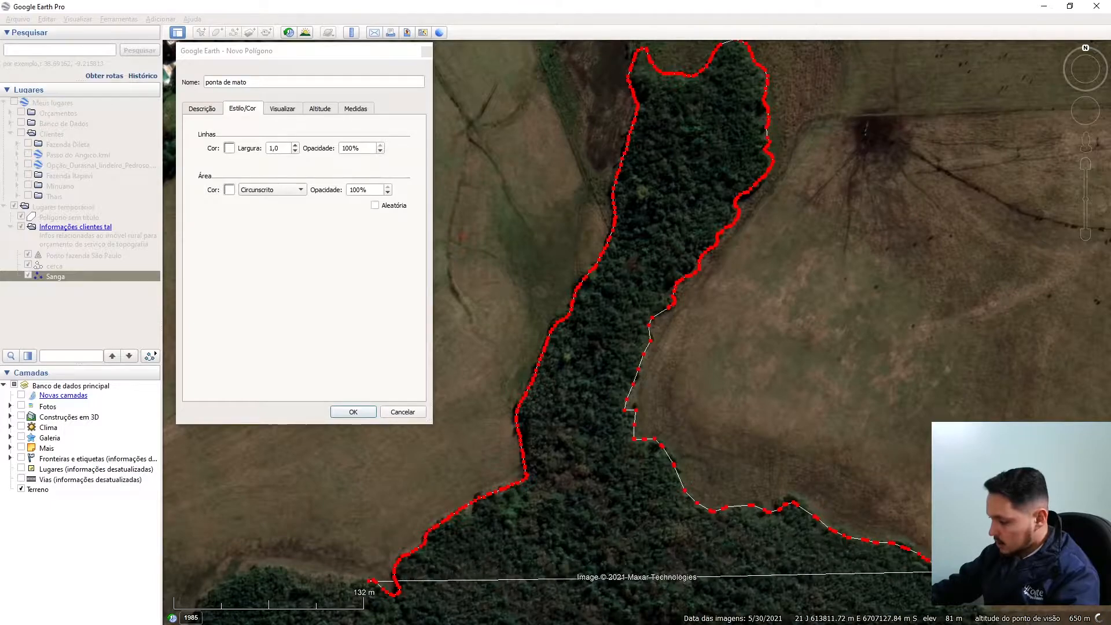
# Step: Continue the polygon around the woodland's southeastern corner and back west along its southern edge, below the starting point
pyautogui.scroll(-3, 683, 191)
pyautogui.scroll(1, 883, 464)
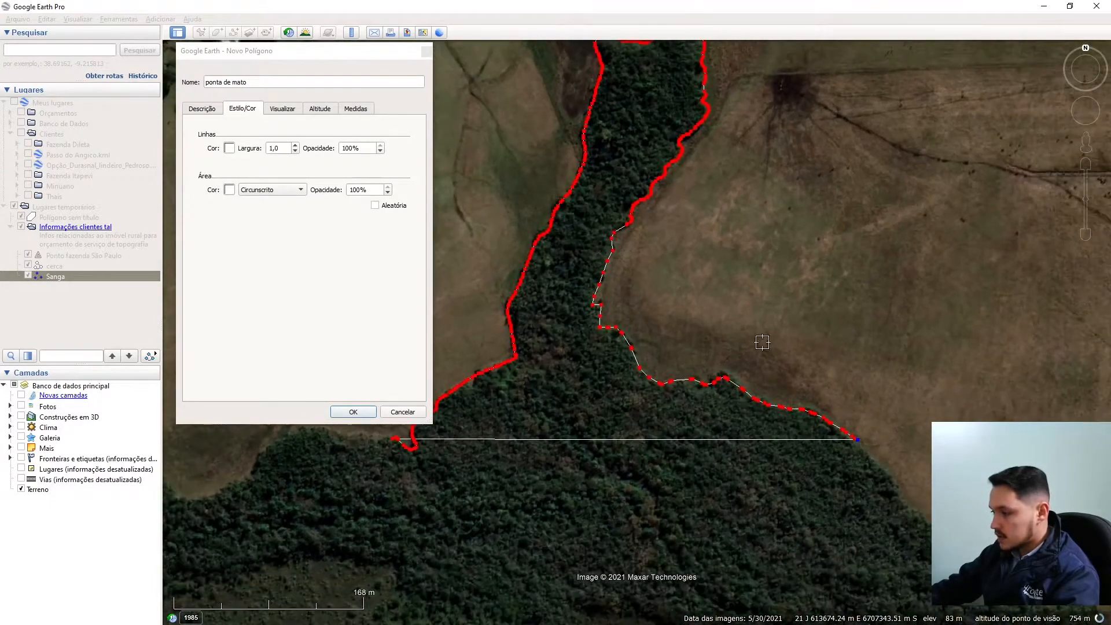
pyautogui.scroll(-3, 727, 363)
pyautogui.scroll(1, 869, 557)
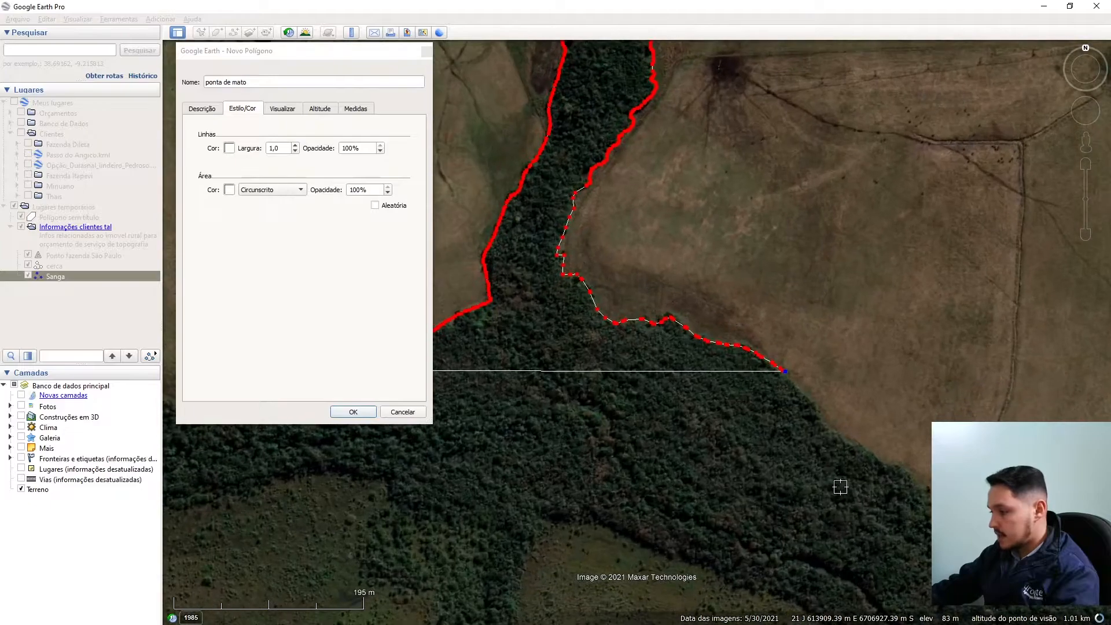
pyautogui.click(812, 396)
pyautogui.click(818, 412)
pyautogui.moveTo(825, 428)
pyautogui.mouseDown()
pyautogui.moveTo(927, 496)
pyautogui.moveTo(925, 526)
pyautogui.moveTo(775, 580)
pyautogui.moveTo(540, 542)
pyautogui.moveTo(275, 465)
pyautogui.mouseUp()
pyautogui.scroll(-2, 275, 465)
pyautogui.scroll(-3, 274, 465)
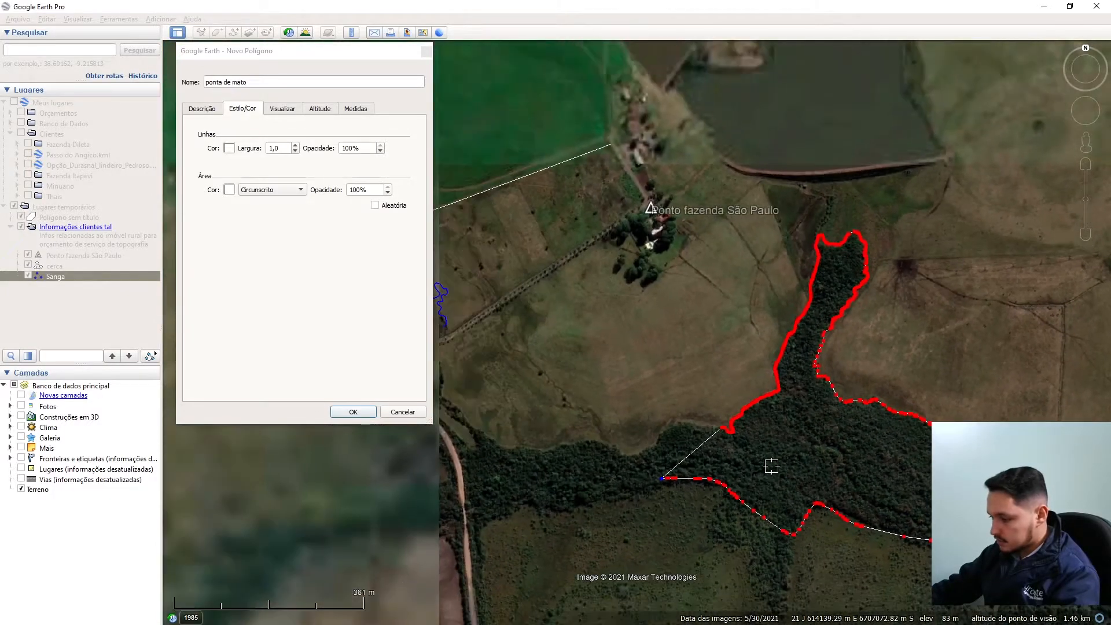
# Step: Delete the last points at the outline's southwestern end, bringing the perimeter to about 2,198 m, and open the polygon's measurements
pyautogui.scroll(3, 773, 465)
pyautogui.rightClick(797, 437)
pyautogui.rightClick(793, 417)
pyautogui.rightClick(805, 394)
pyautogui.rightClick(808, 387)
pyautogui.rightClick(808, 386)
pyautogui.rightClick(808, 387)
pyautogui.rightClick(796, 388)
pyautogui.rightClick(792, 406)
pyautogui.scroll(-3, 476, 421)
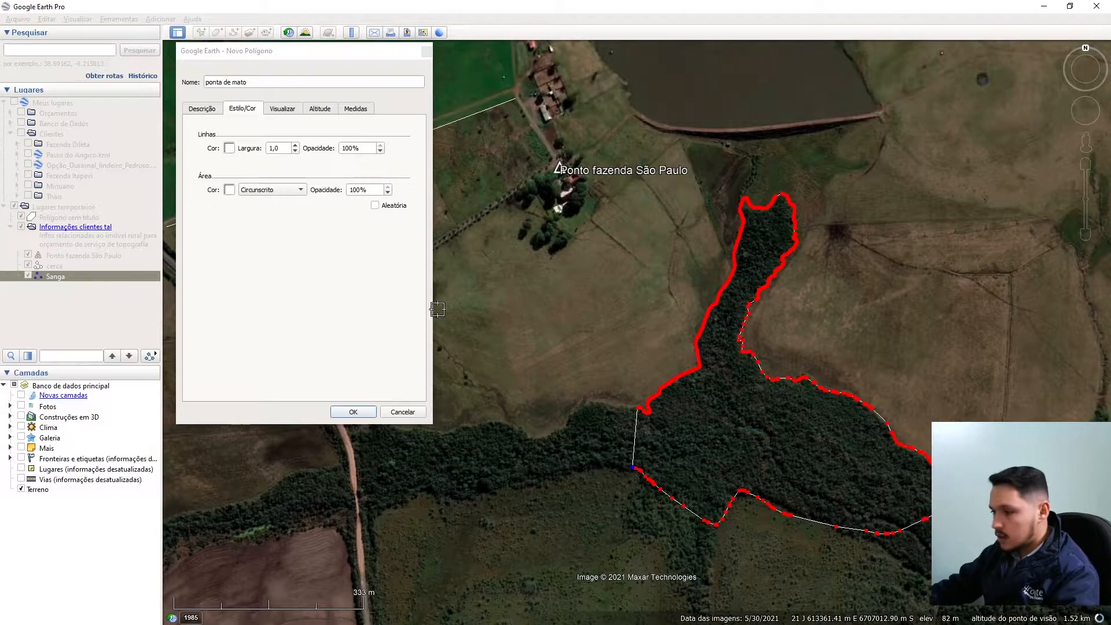
pyautogui.click(356, 109)
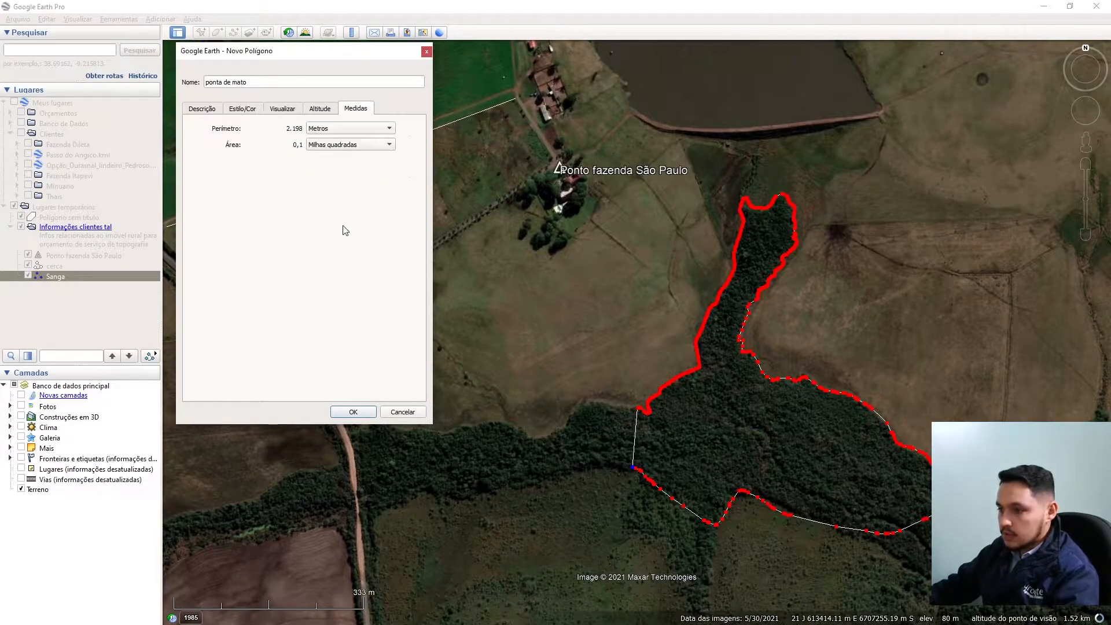
# Step: Show the polygon's area in Hectares and save the "ponta de mato" polygon
pyautogui.click(329, 145)
pyautogui.click(333, 82)
pyautogui.click(322, 146)
pyautogui.click(334, 168)
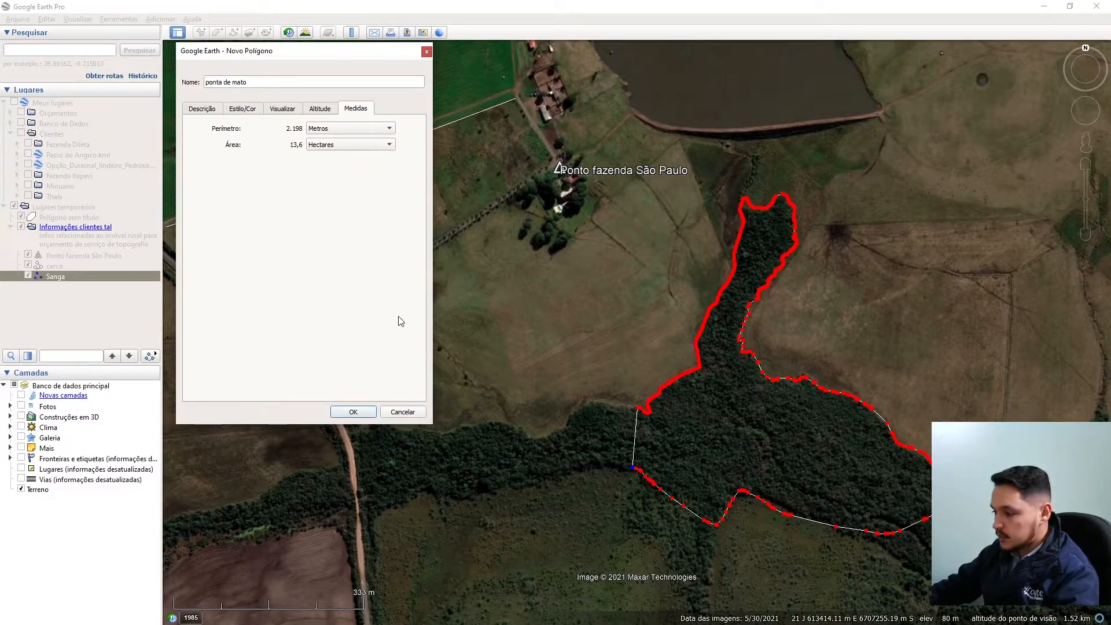
pyautogui.click(352, 412)
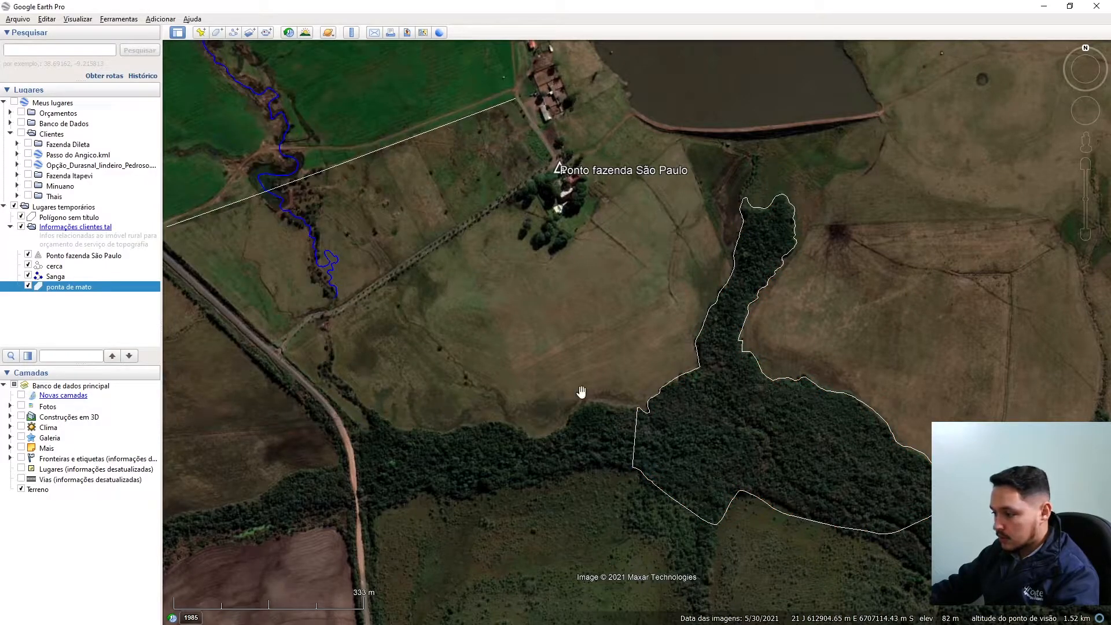
# Step: Reopen the "ponta de mato" polygon's properties and set its area style to Sólido+circunscrito
pyautogui.moveTo(580, 389); pyautogui.dragTo(382, 307)
pyautogui.moveTo(452, 337); pyautogui.dragTo(607, 418)
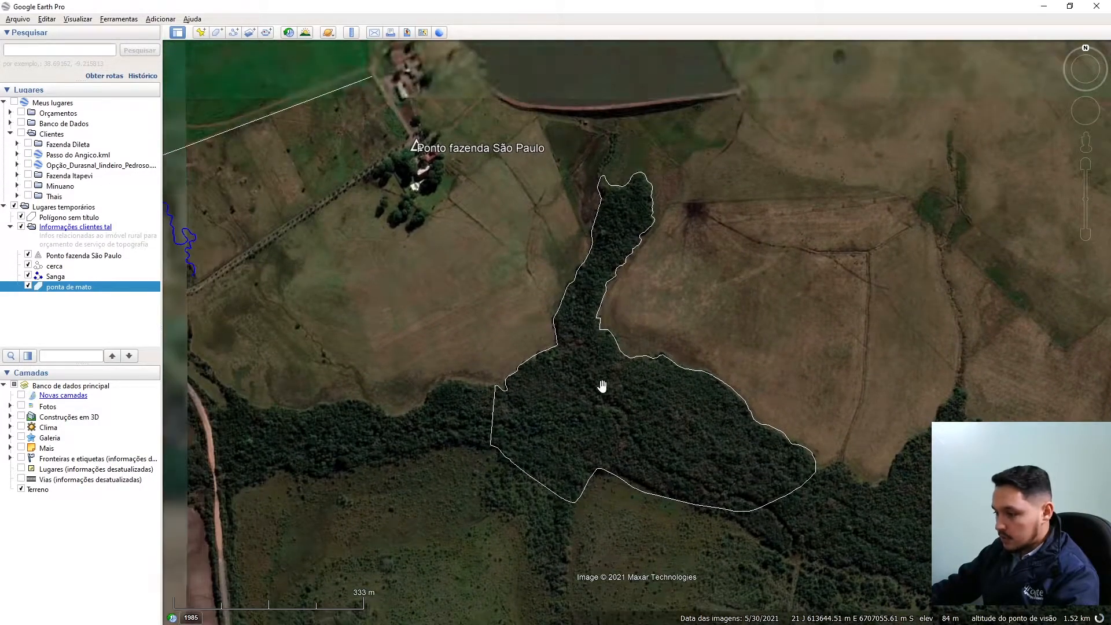
pyautogui.rightClick(573, 383)
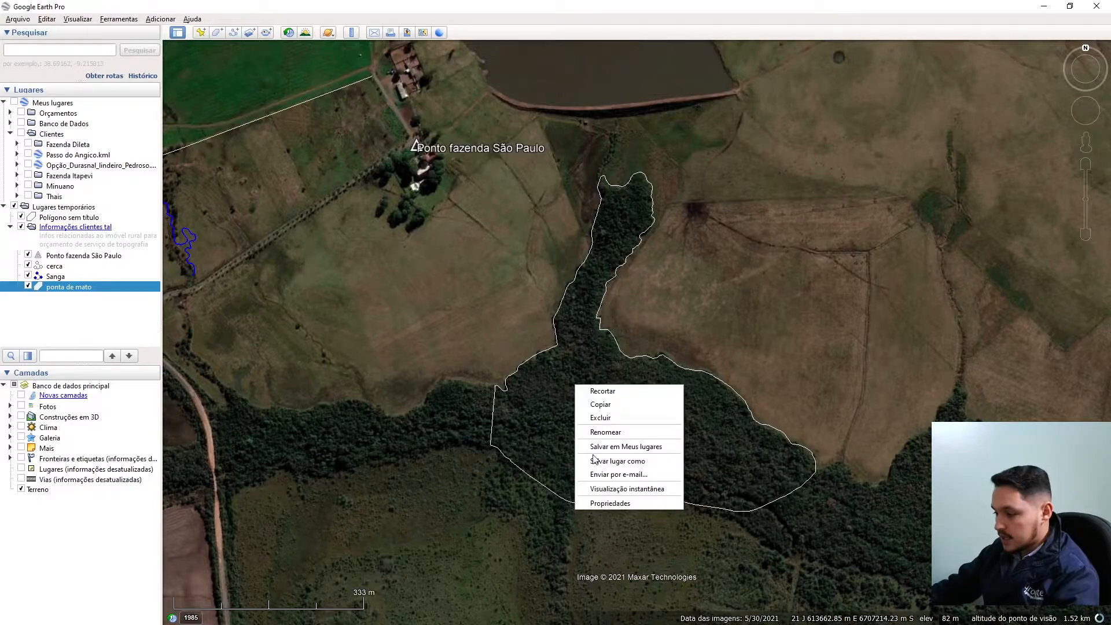
pyautogui.click(596, 509)
pyautogui.click(248, 109)
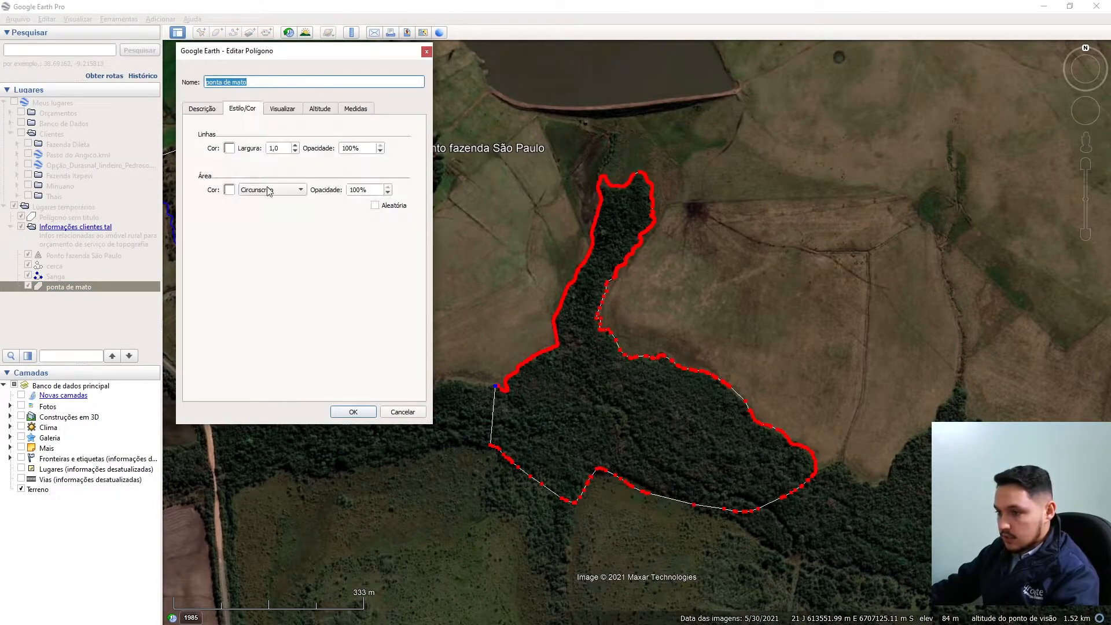
pyautogui.click(267, 190)
pyautogui.click(255, 206)
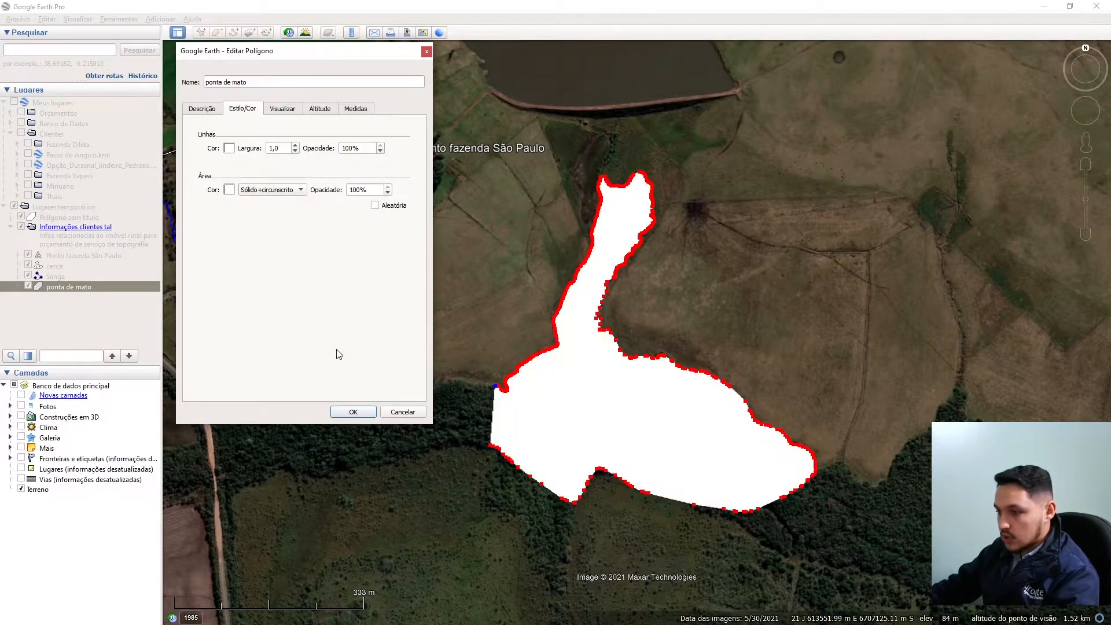
pyautogui.click(353, 412)
# Step: Reopen the "ponta de mato" polygon's style settings and set its line colour to dark green
pyautogui.scroll(4, 533, 474)
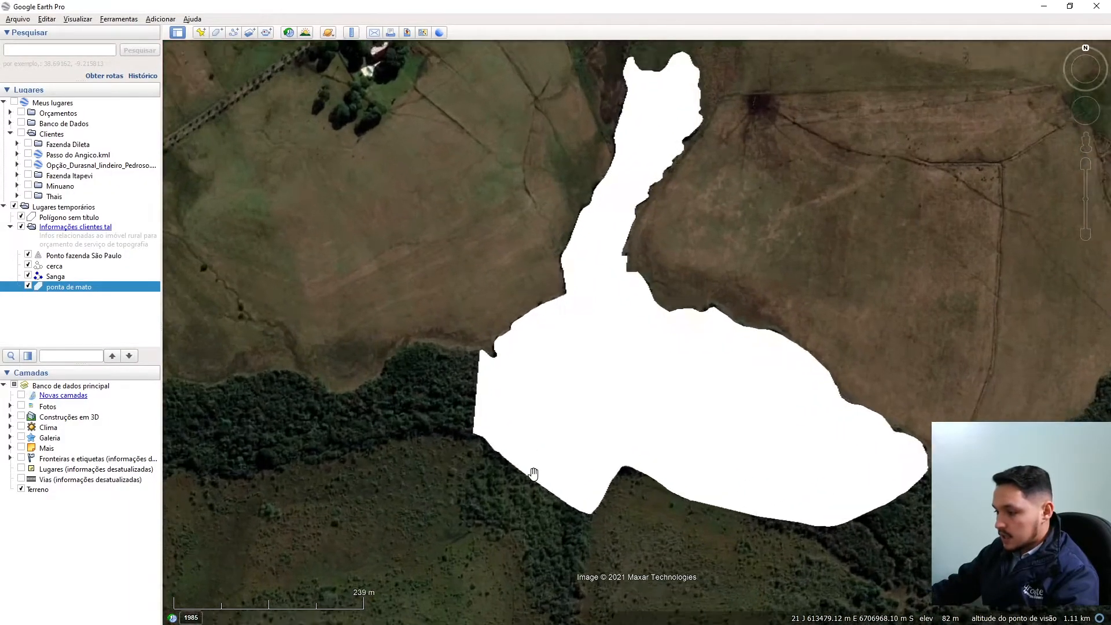
pyautogui.moveTo(553, 425); pyautogui.dragTo(489, 425)
pyautogui.scroll(-2, 538, 419)
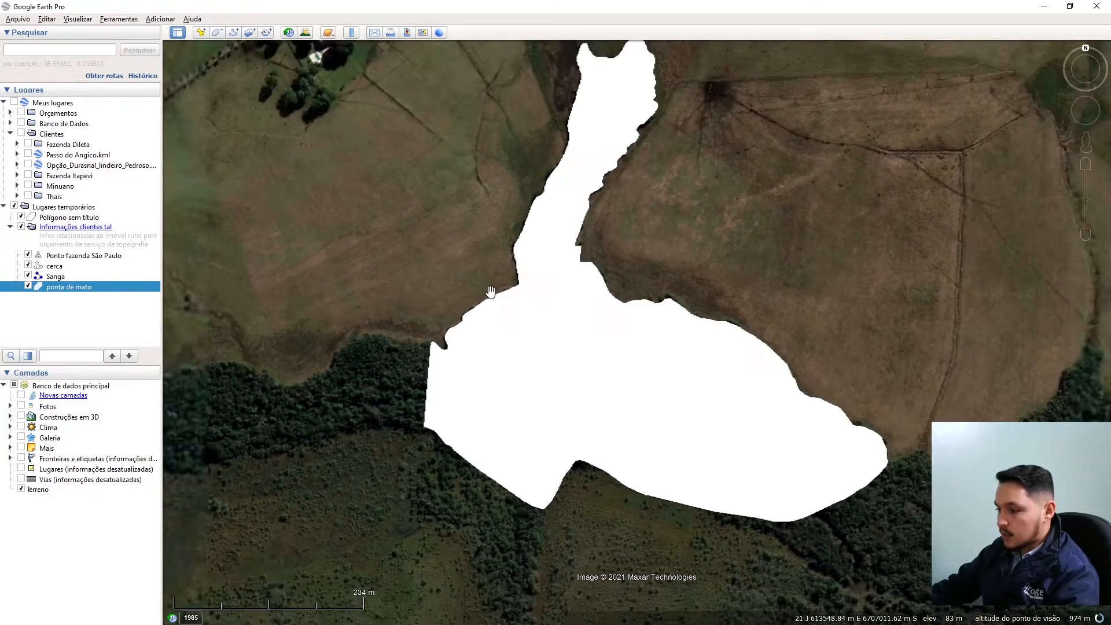
pyautogui.rightClick(509, 342)
pyautogui.click(558, 462)
pyautogui.click(242, 109)
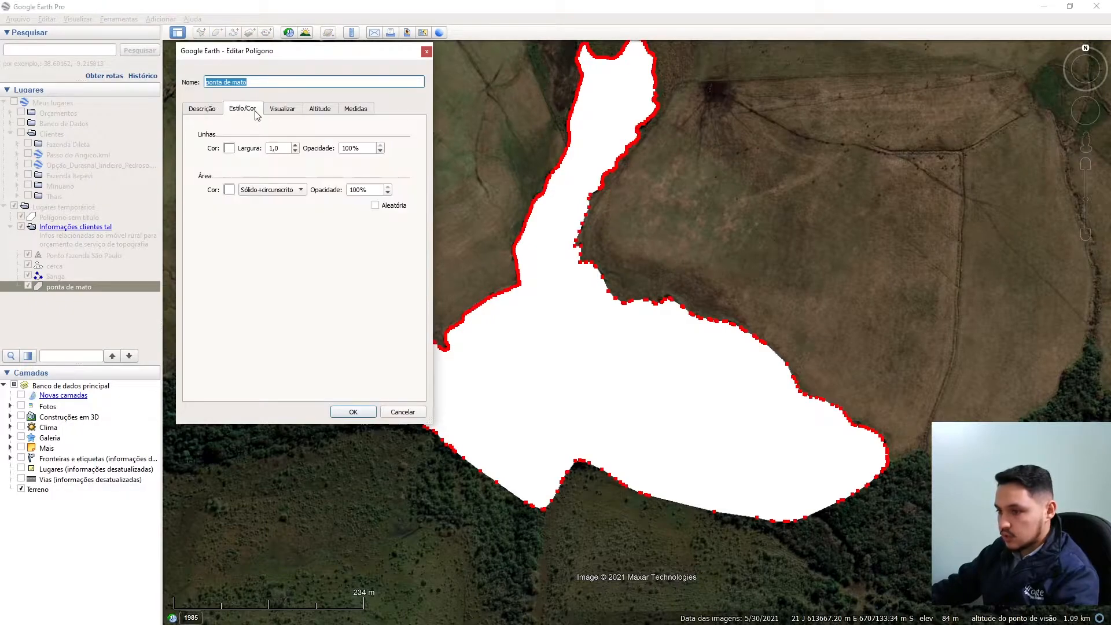
pyautogui.click(229, 148)
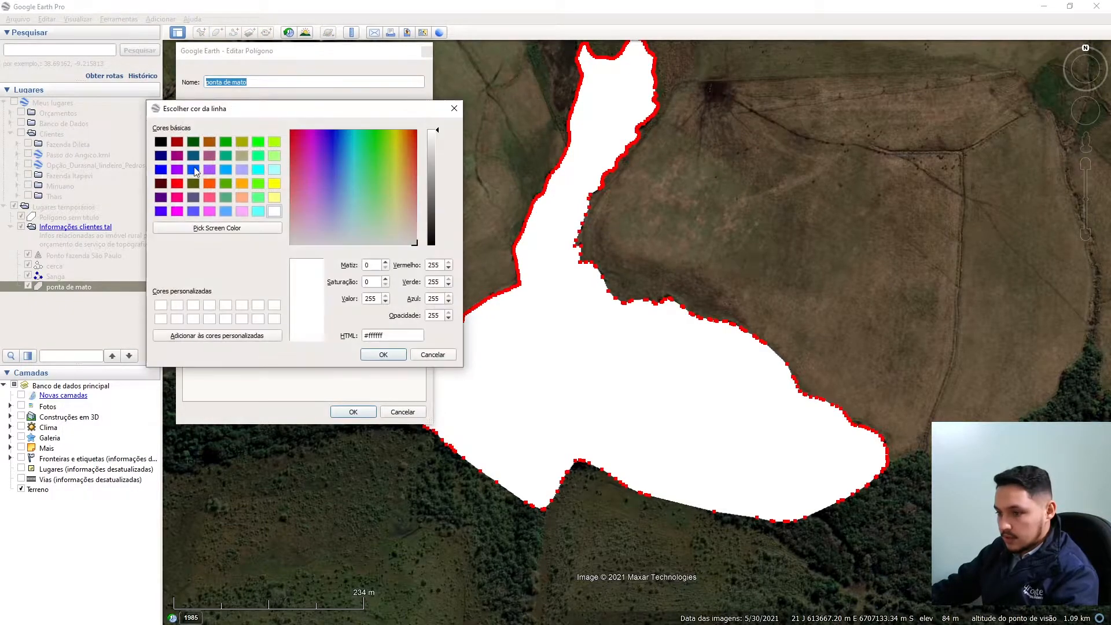
pyautogui.click(192, 142)
pyautogui.click(376, 355)
# Step: Try a line width of 2 for the woodland polygon, raise it to 10 and save the change
pyautogui.press('Tab')
pyautogui.write('2')
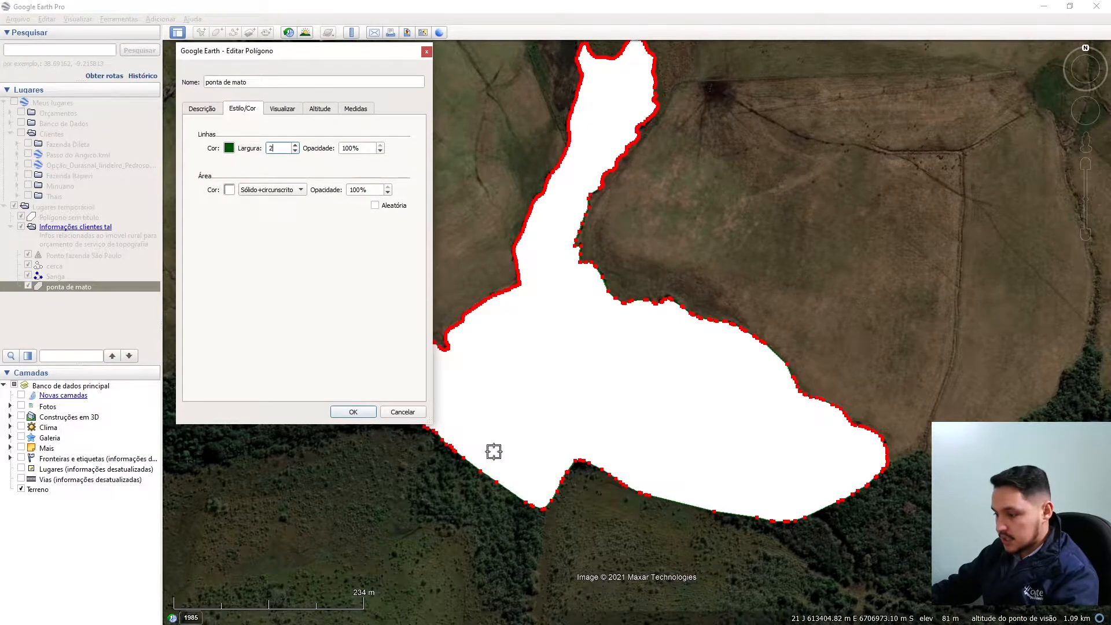
pyautogui.scroll(3, 685, 516)
pyautogui.scroll(-3, 732, 543)
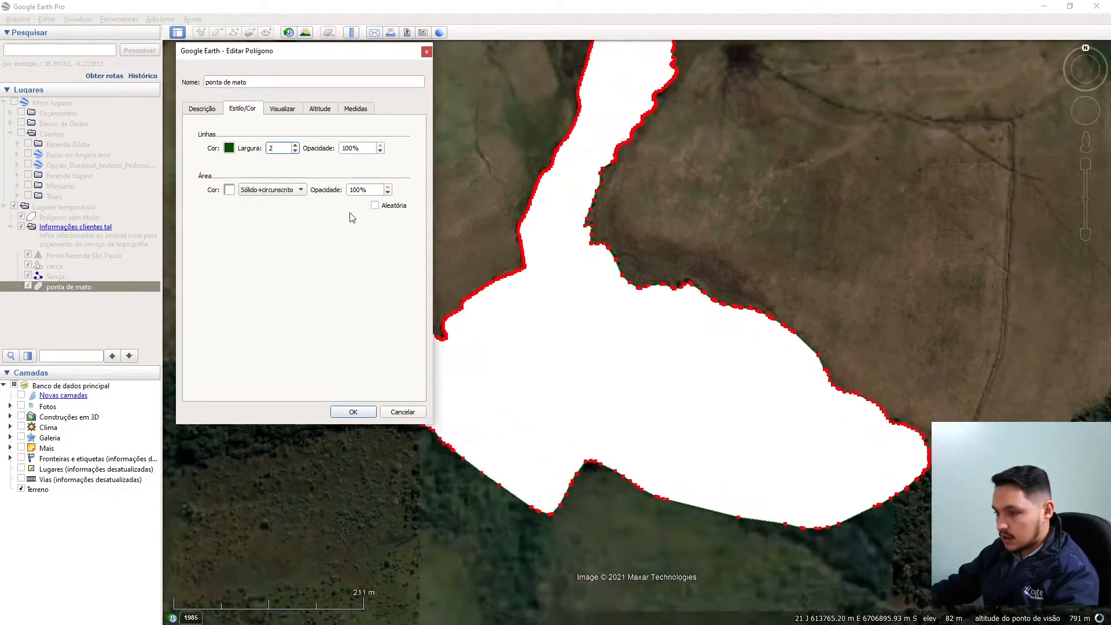
pyautogui.write('10')
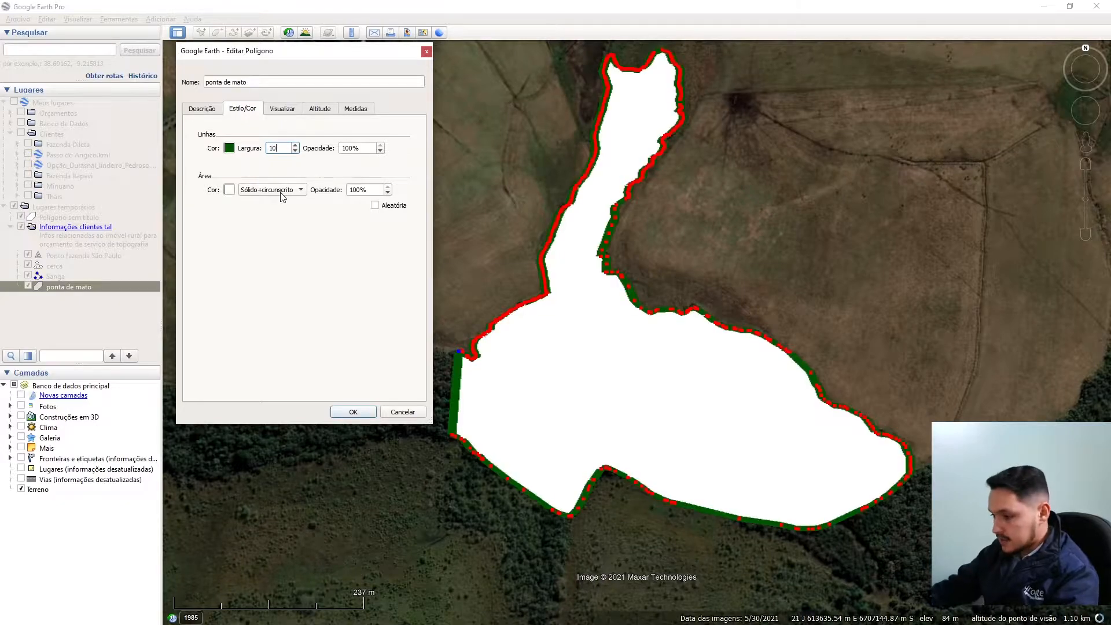
pyautogui.click(340, 412)
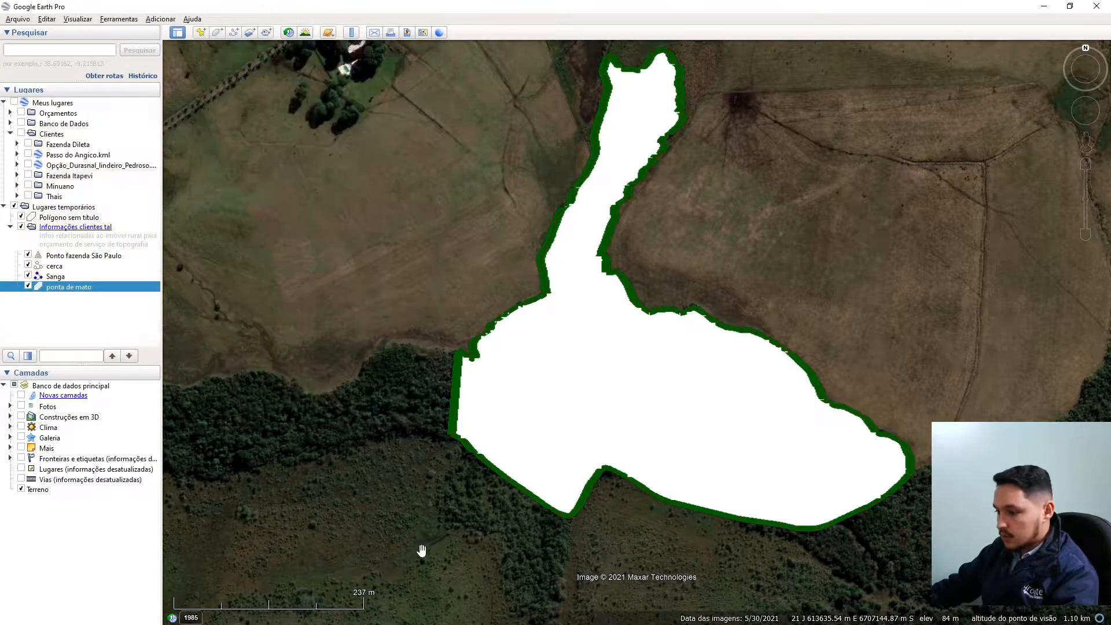
# Step: Edit the "ponta de mato" polygon again and set its line width to 2
pyautogui.rightClick(581, 368)
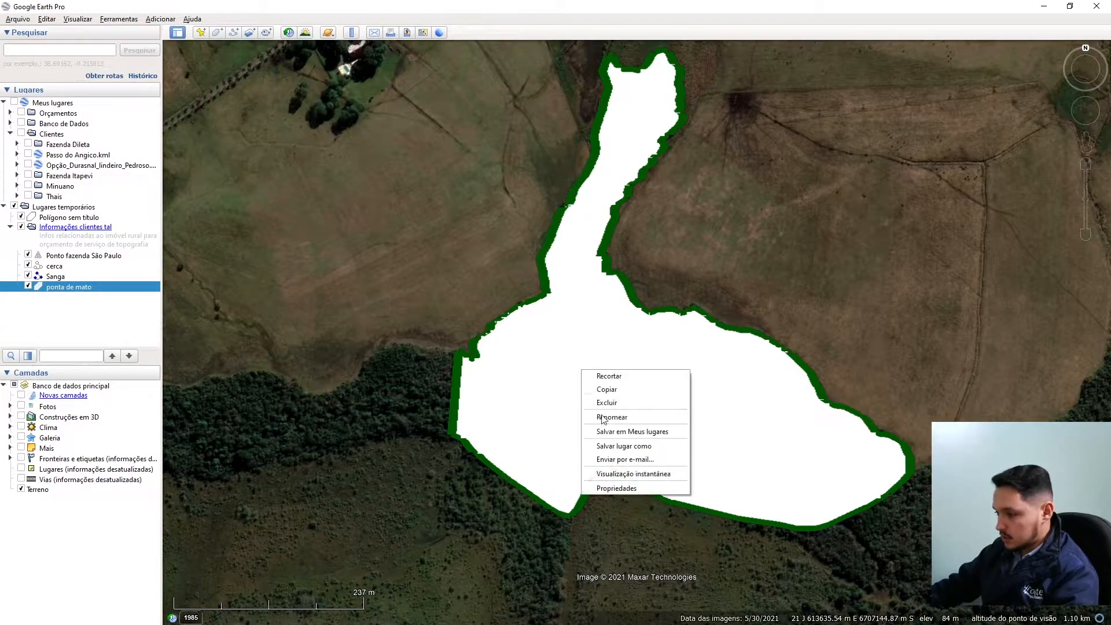
pyautogui.click(612, 489)
pyautogui.click(232, 111)
pyautogui.doubleClick(276, 148)
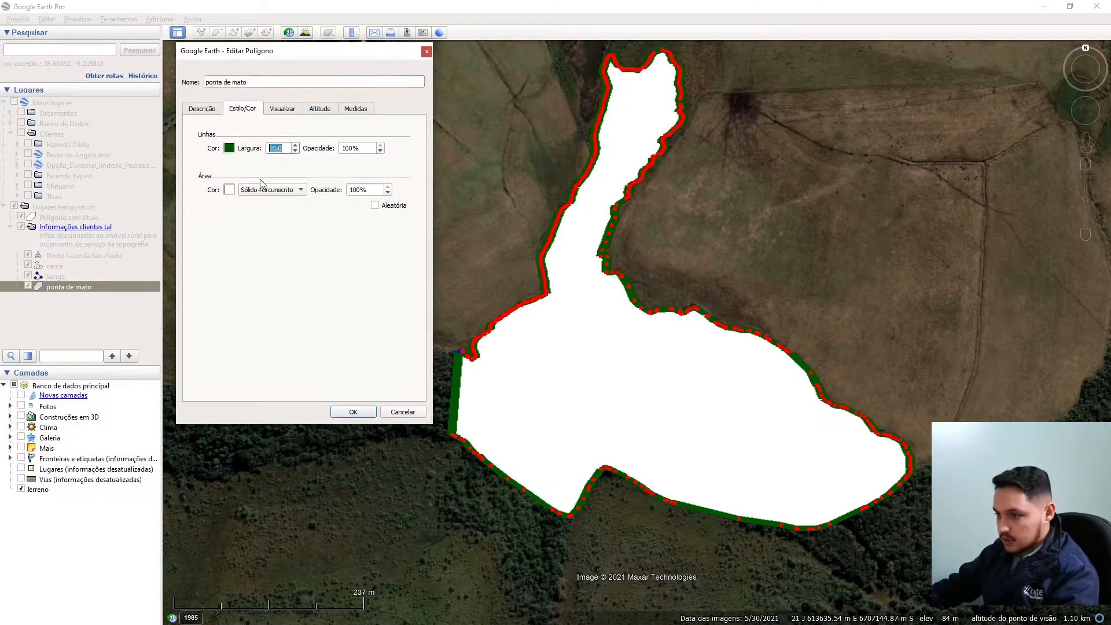
pyautogui.write('2')
pyautogui.click(355, 413)
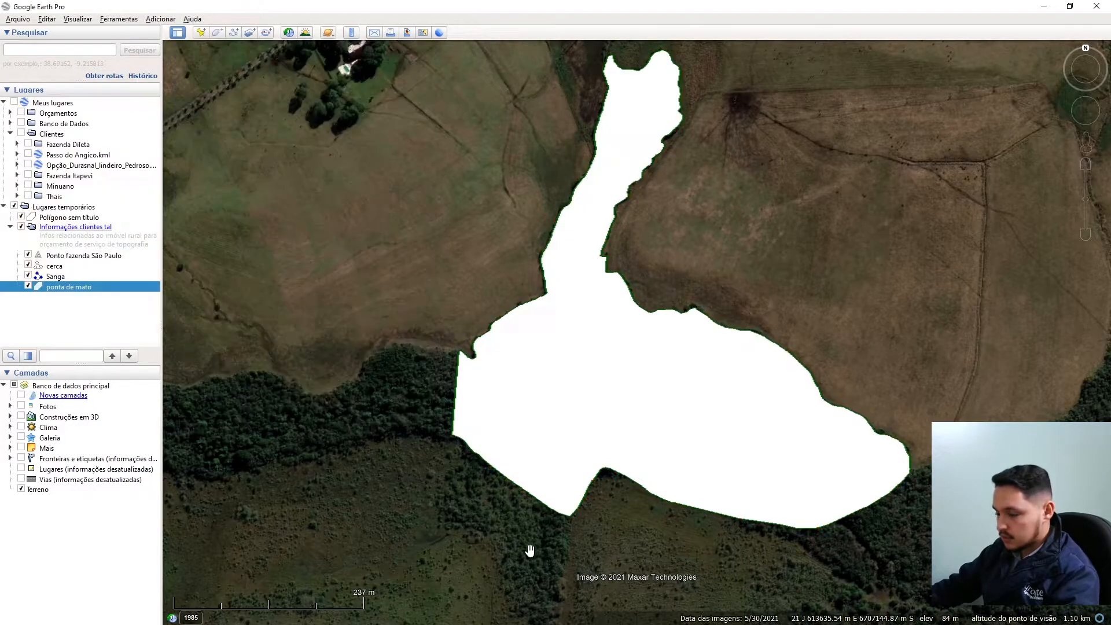
# Step: Set the "ponta de mato" polygon's area style to Circunscrito and its line colour to yellow
pyautogui.rightClick(555, 371)
pyautogui.click(577, 496)
pyautogui.click(232, 111)
pyautogui.click(258, 191)
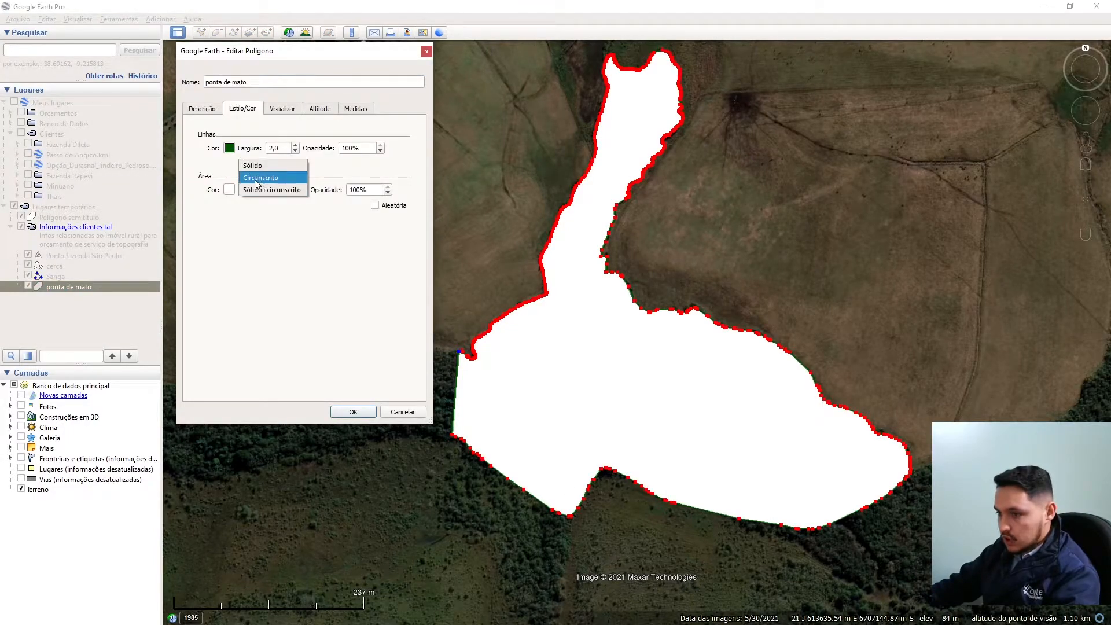
pyautogui.click(258, 177)
pyautogui.click(228, 149)
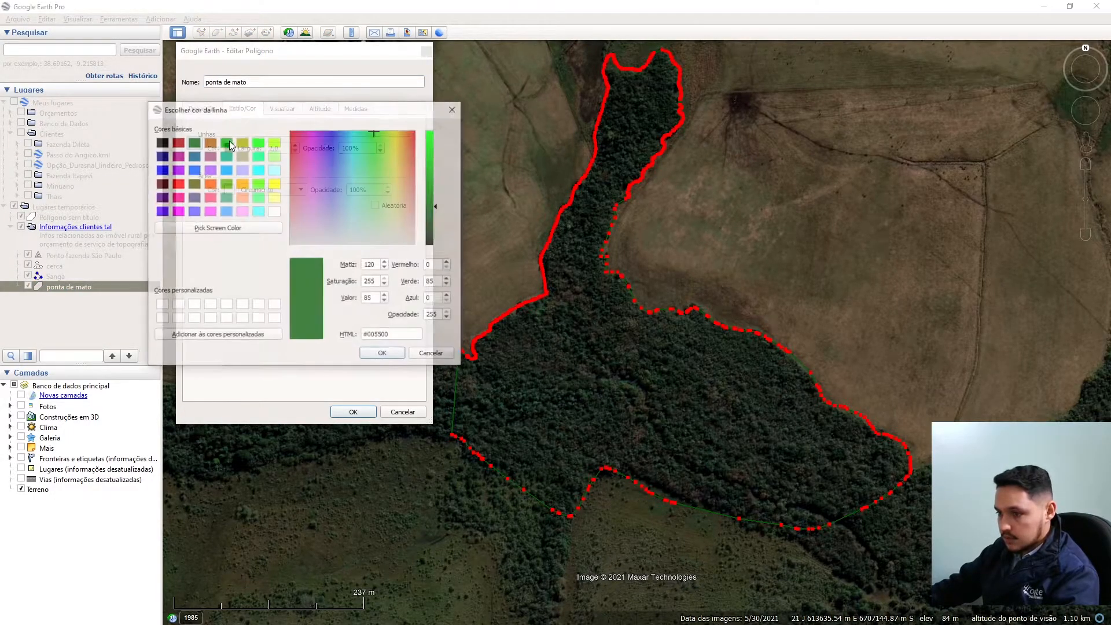
pyautogui.click(274, 184)
pyautogui.click(381, 355)
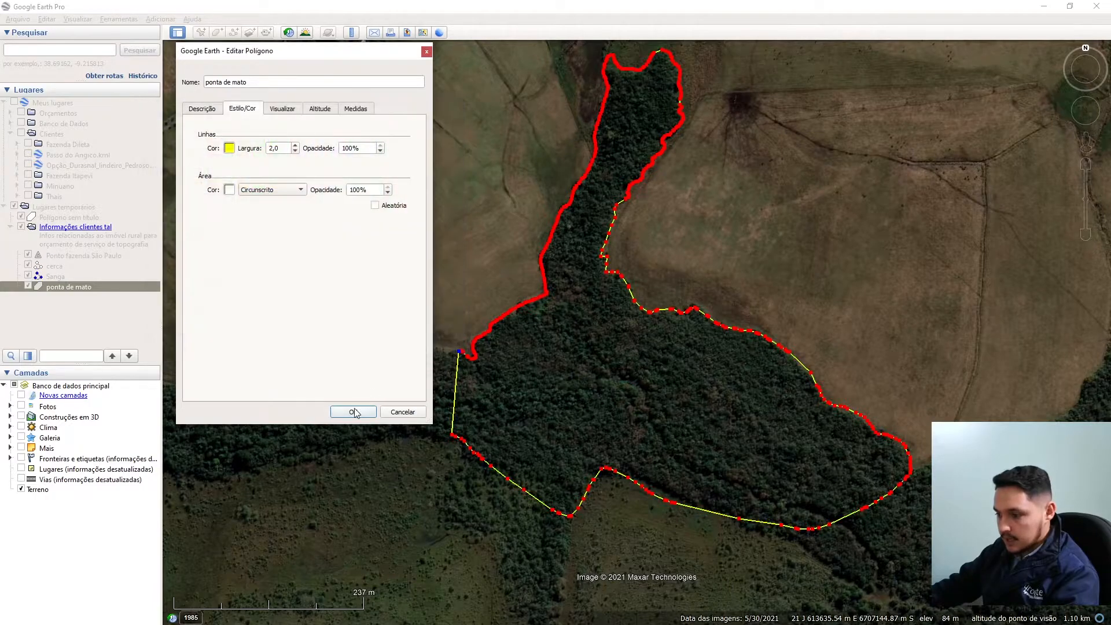
pyautogui.click(354, 412)
# Step: Start a new model and look through its view and refresh settings
pyautogui.scroll(-5, 660, 537)
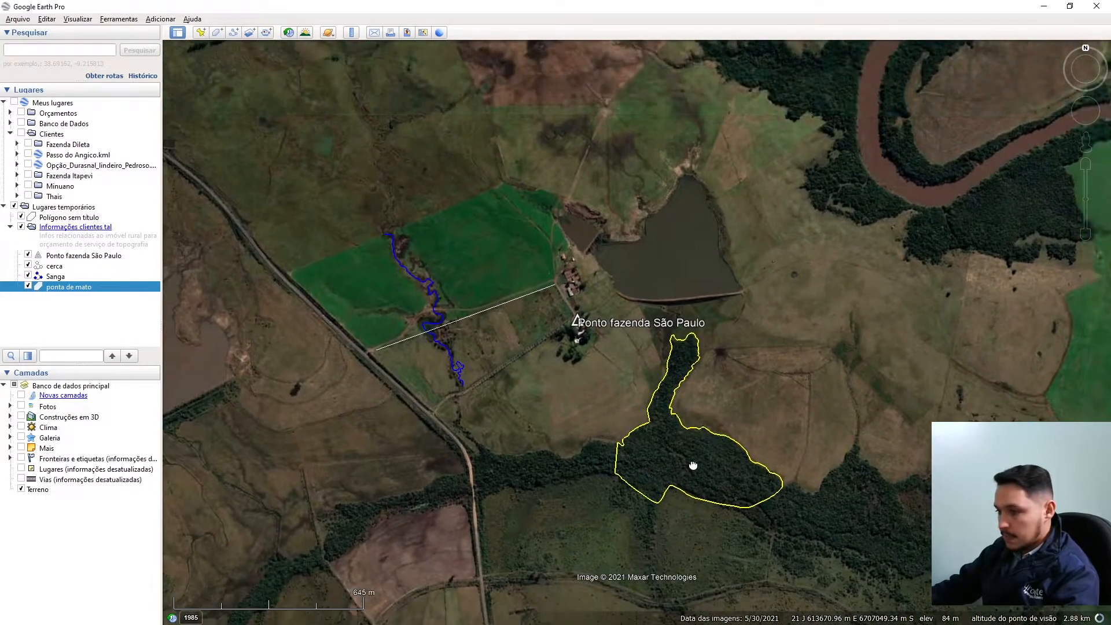
pyautogui.click(135, 19)
pyautogui.moveTo(155, 23)
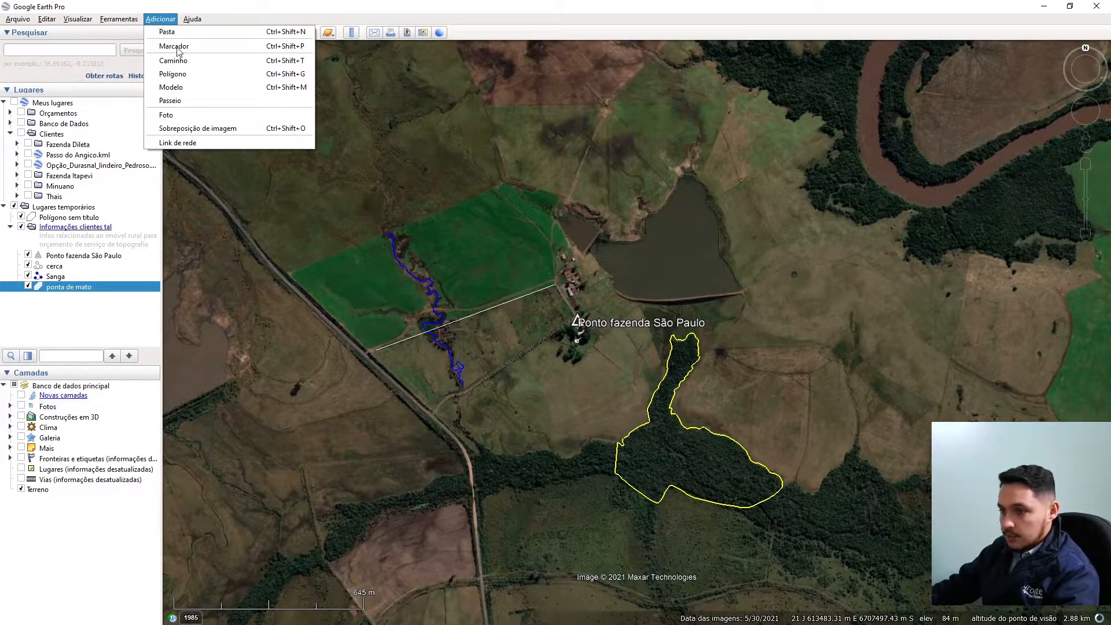
pyautogui.click(191, 87)
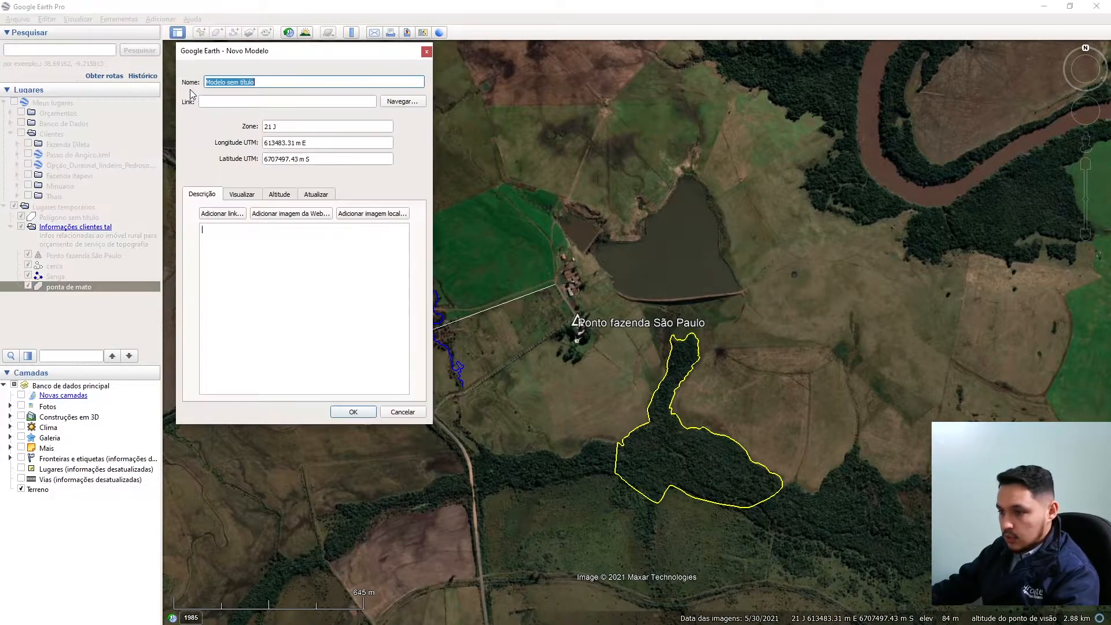
pyautogui.moveTo(222, 66); pyautogui.dragTo(414, 94)
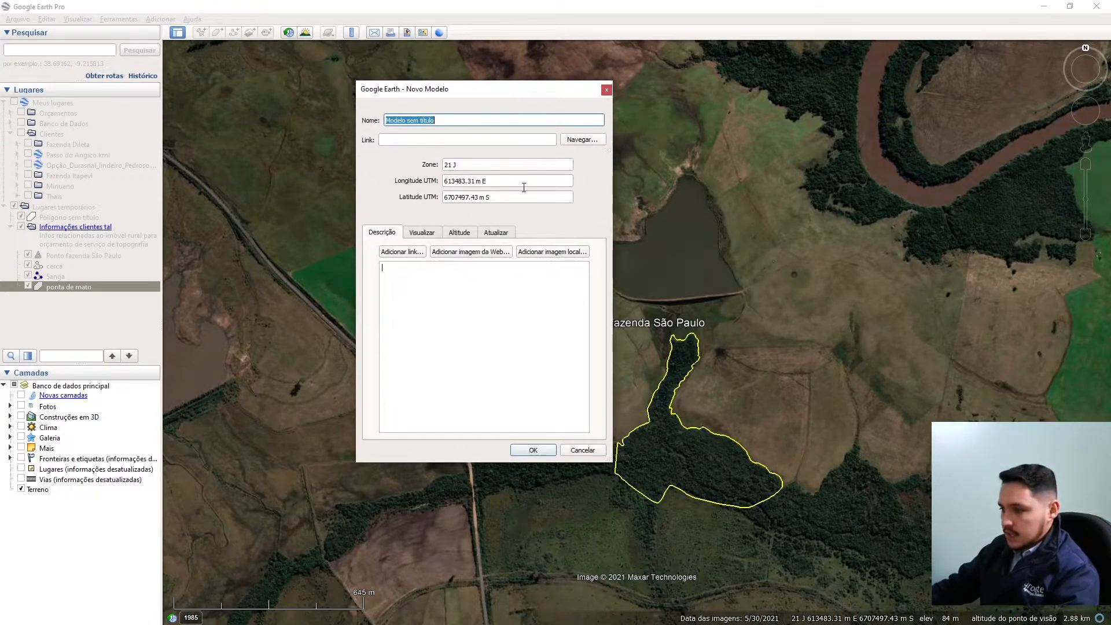
pyautogui.click(417, 234)
pyautogui.click(500, 231)
# Step: Examine the new model's time-based and view-based refresh choices, and cancel the model
pyautogui.click(786, 234)
pyautogui.moveTo(802, 286); pyautogui.dragTo(823, 257)
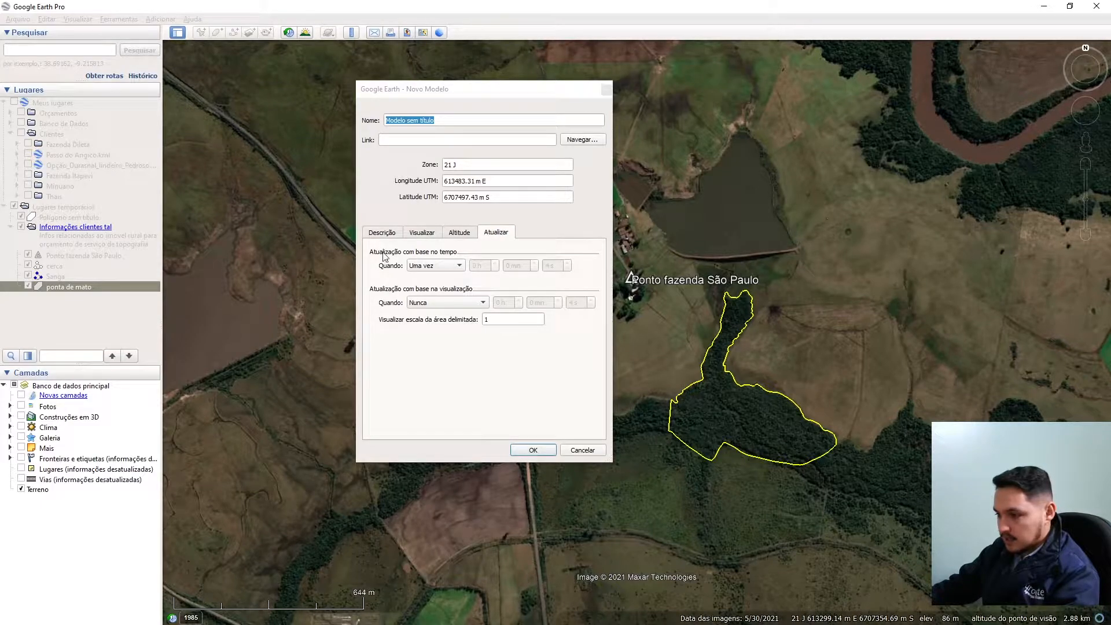
pyautogui.click(432, 265)
pyautogui.click(449, 269)
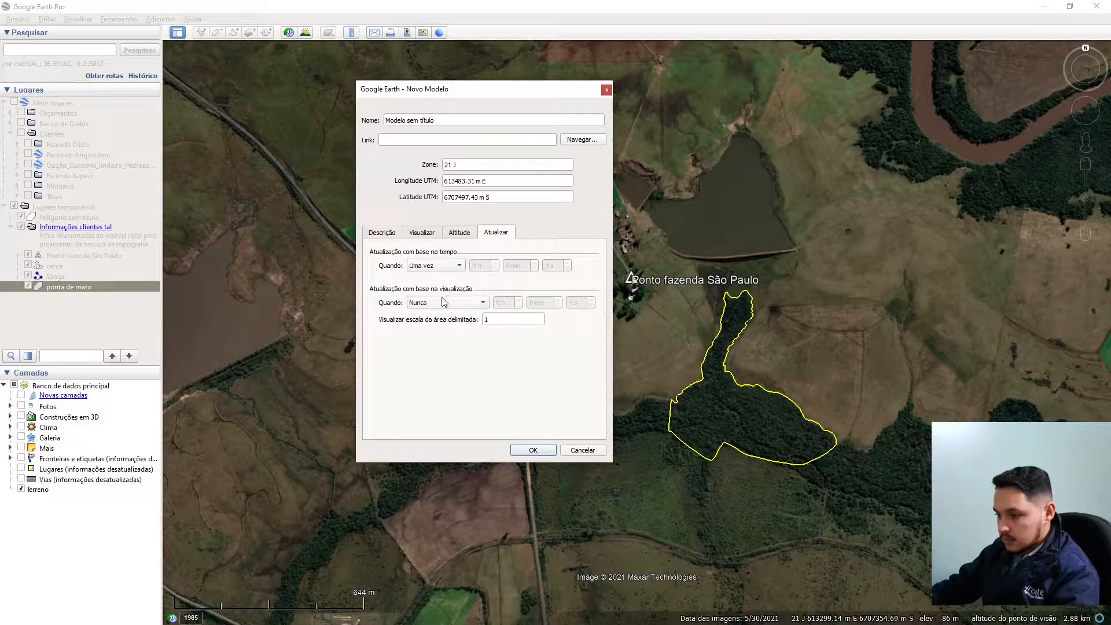
pyautogui.click(436, 301)
pyautogui.click(599, 457)
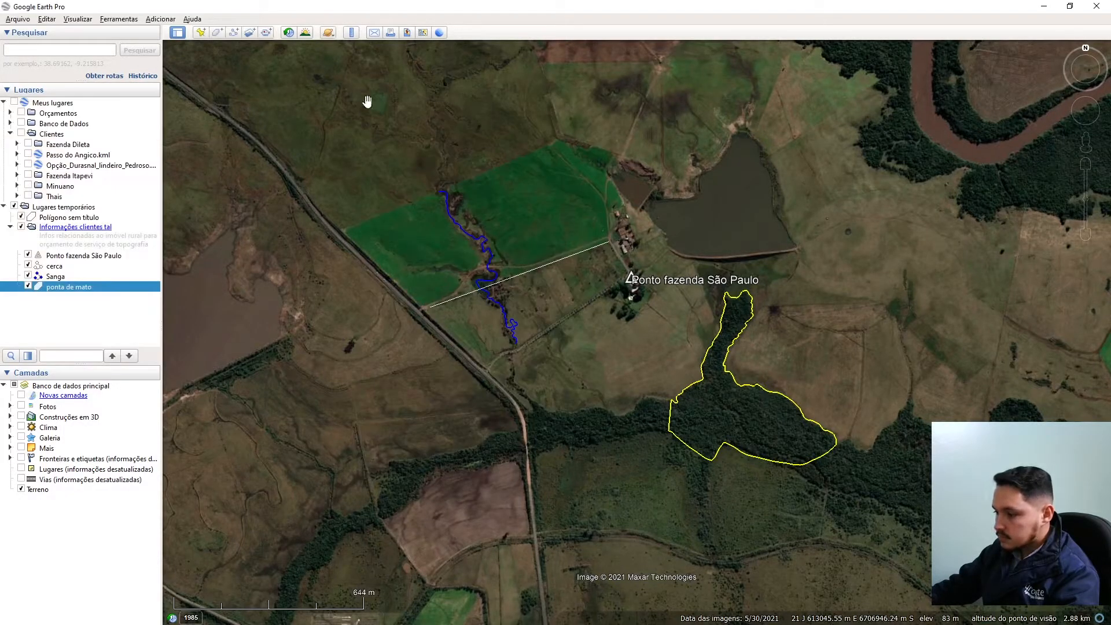
# Step: Bring up the tour recording controls over the farm area and close them without recording
pyautogui.click(160, 19)
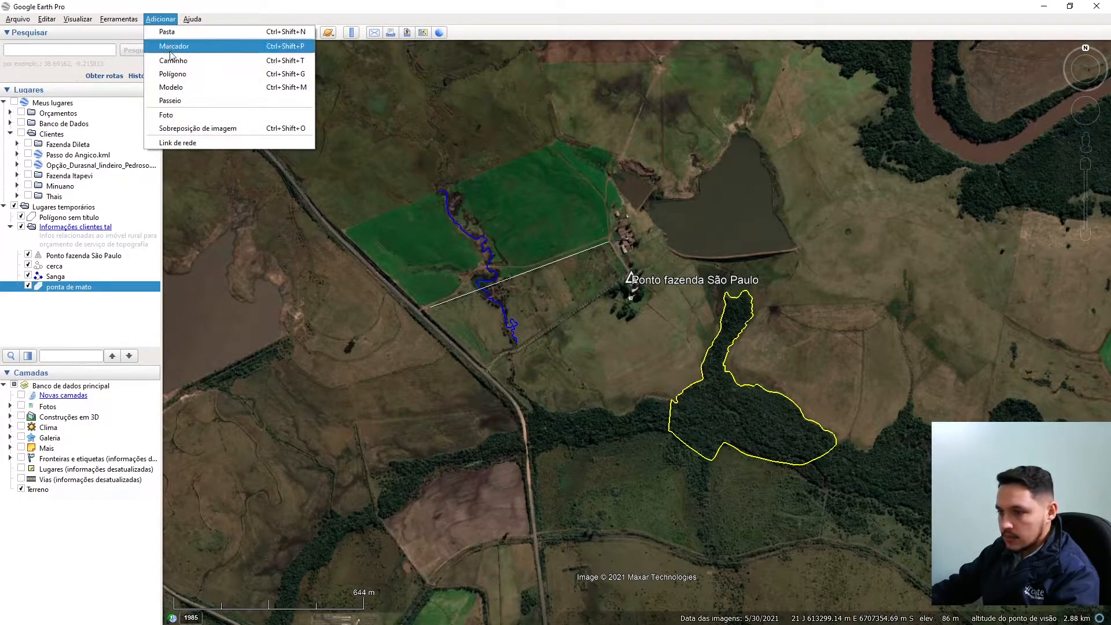
pyautogui.click(189, 107)
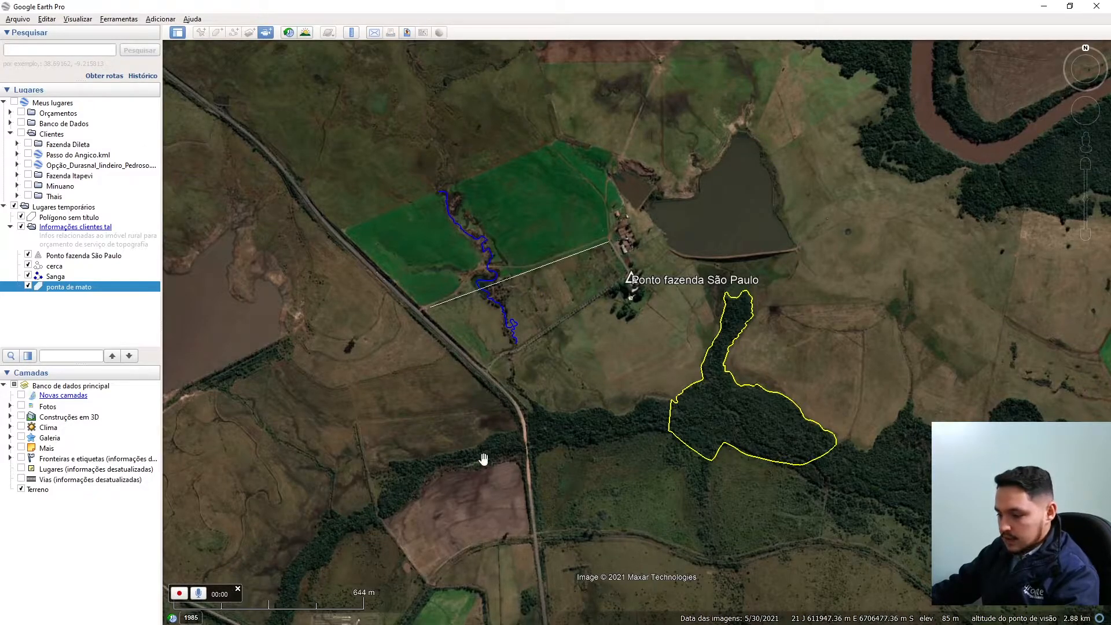
pyautogui.moveTo(533, 298); pyautogui.dragTo(643, 419)
pyautogui.scroll(3, 642, 419)
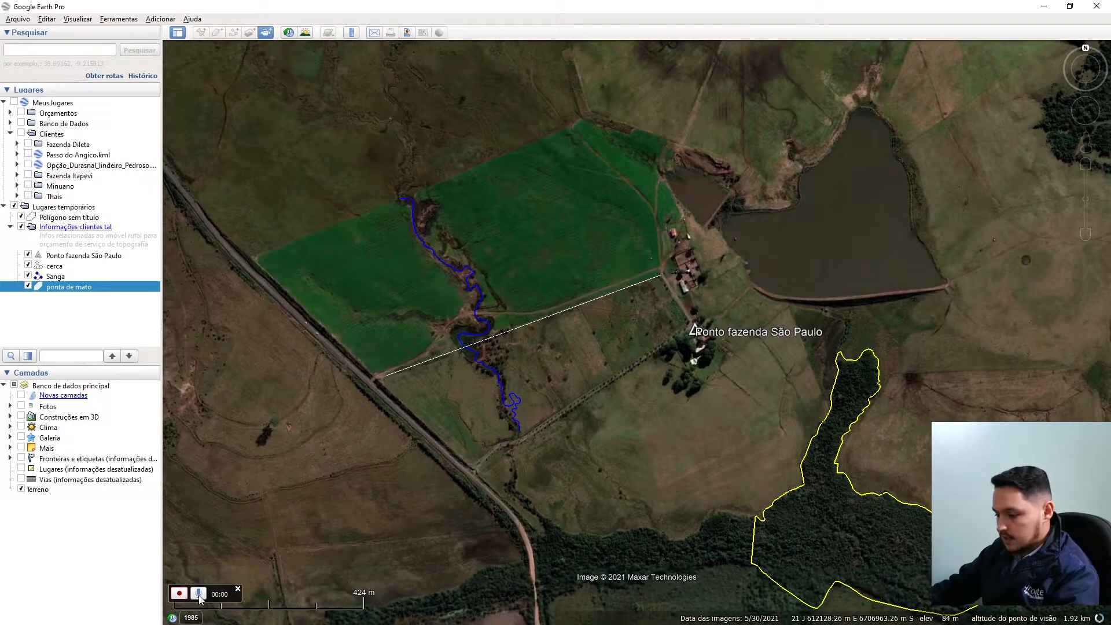
pyautogui.click(237, 589)
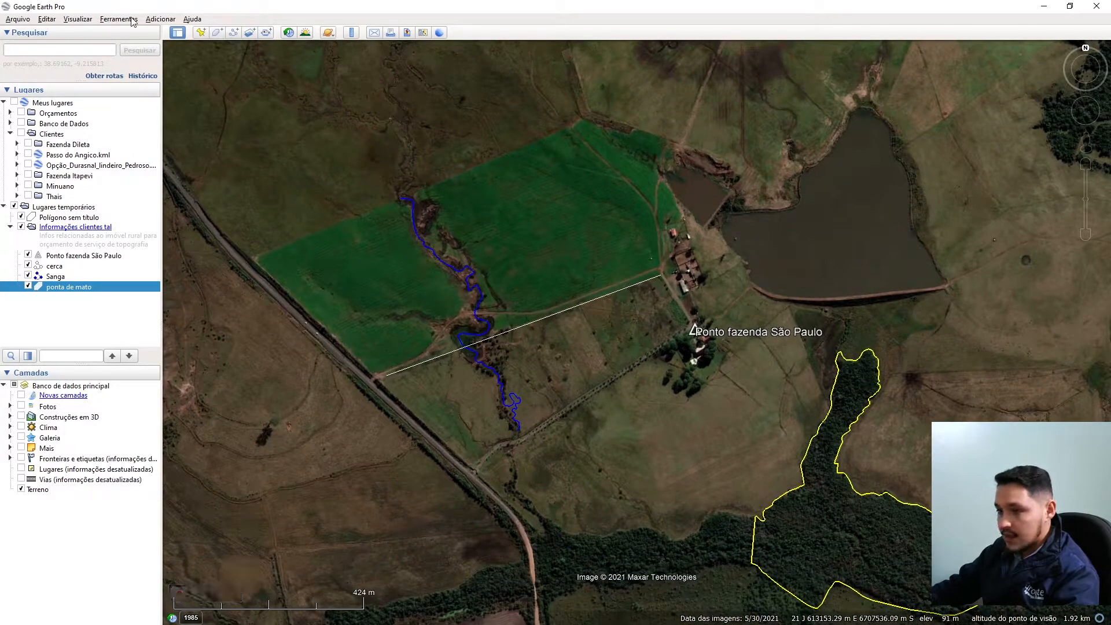
# Step: Open the settings for a new photo overlay, inspect its link field and cancel it
pyautogui.click(155, 22)
pyautogui.moveTo(136, 23)
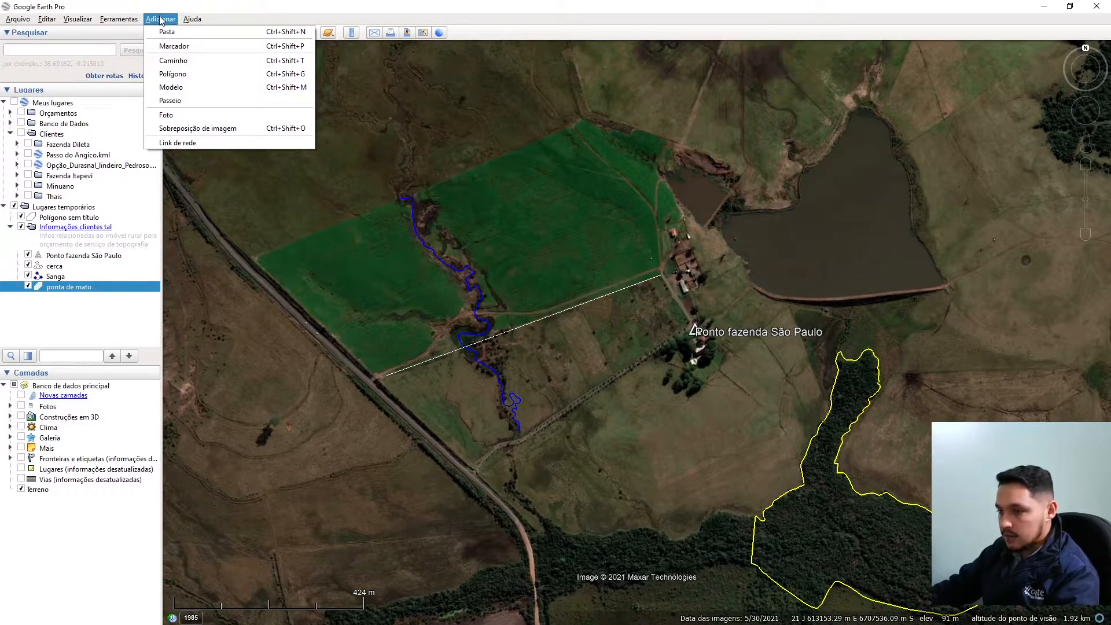
pyautogui.click(194, 120)
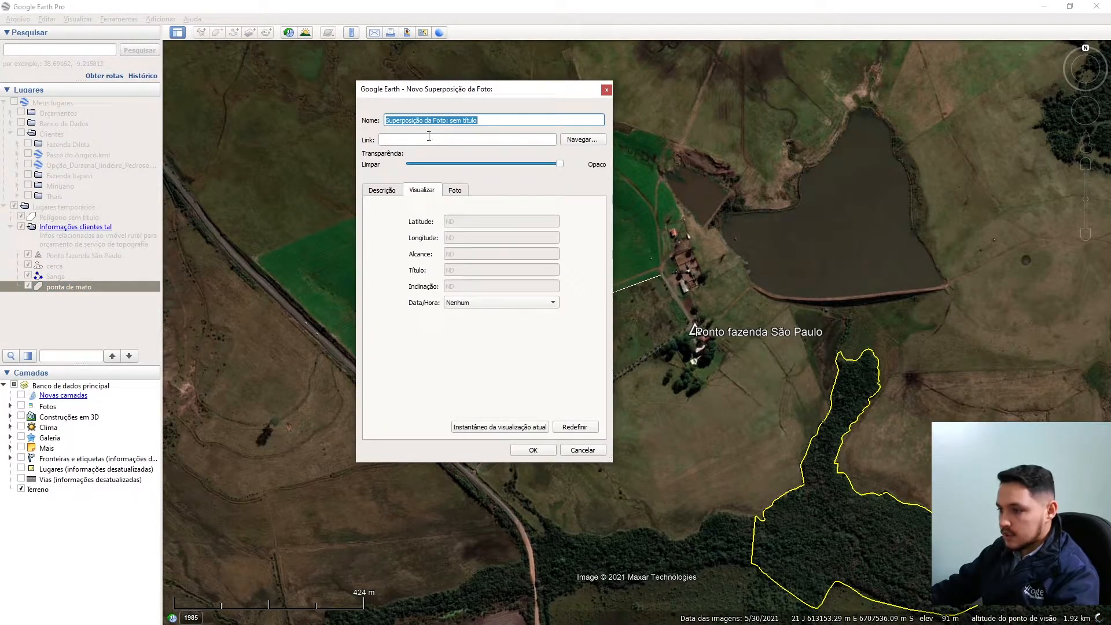
pyautogui.click(487, 138)
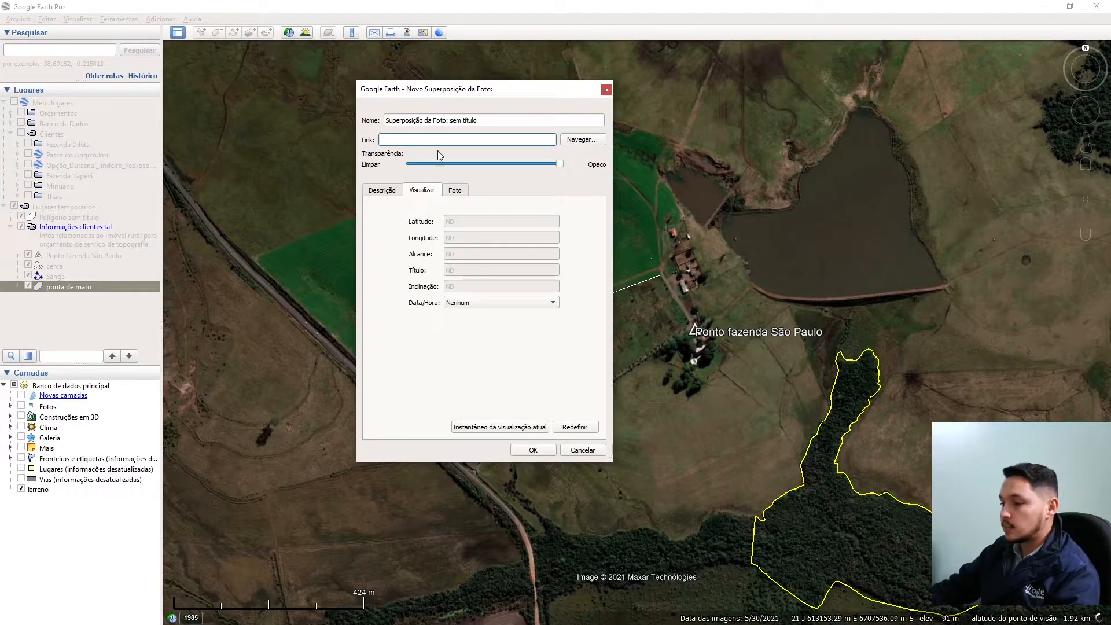
pyautogui.click(581, 451)
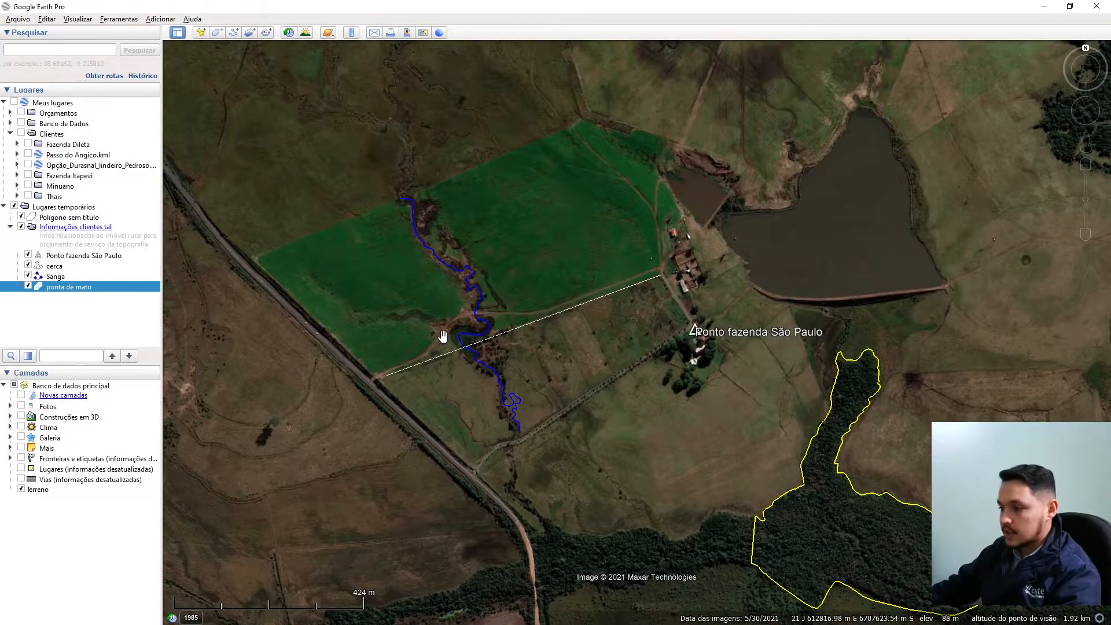
# Step: Open the settings for a new image overlay and for a new network link, cancelling each without adding anything
pyautogui.click(146, 19)
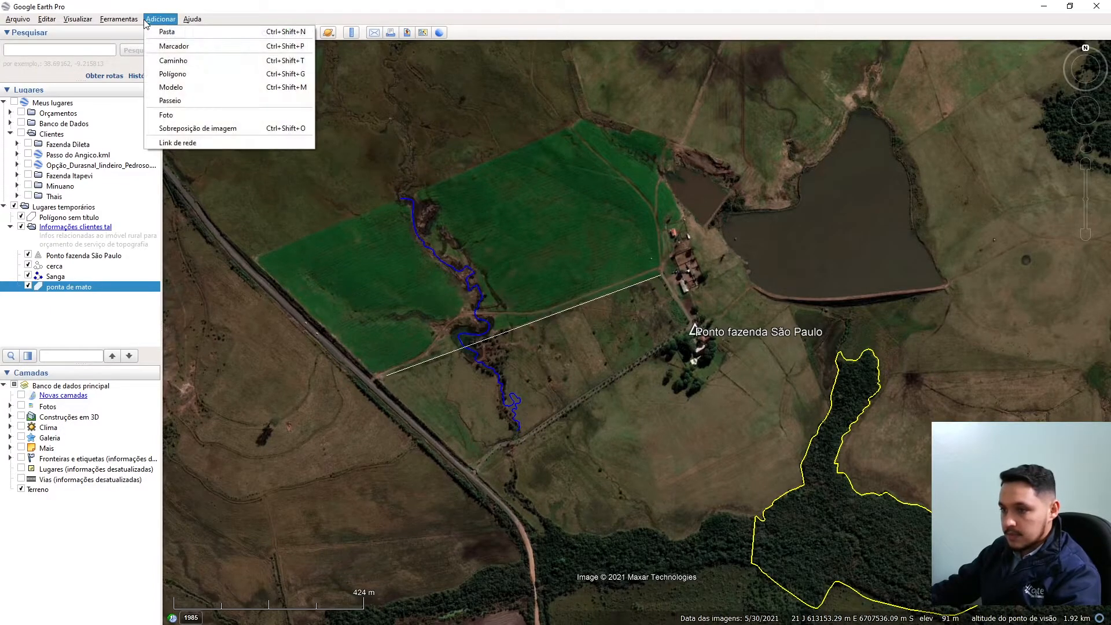
pyautogui.click(242, 133)
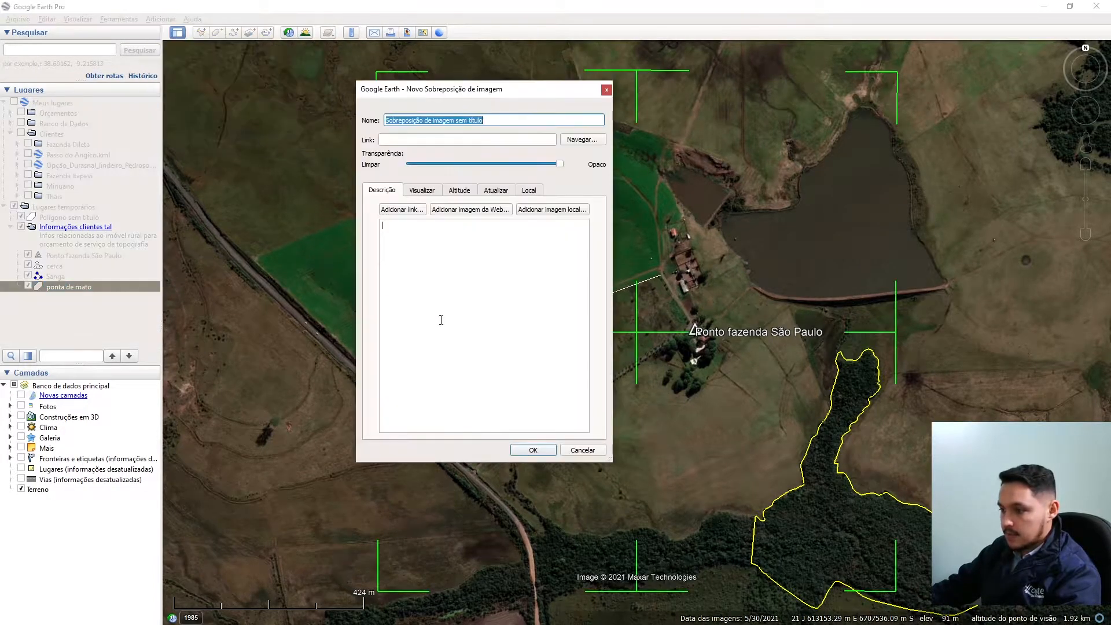
pyautogui.click(570, 454)
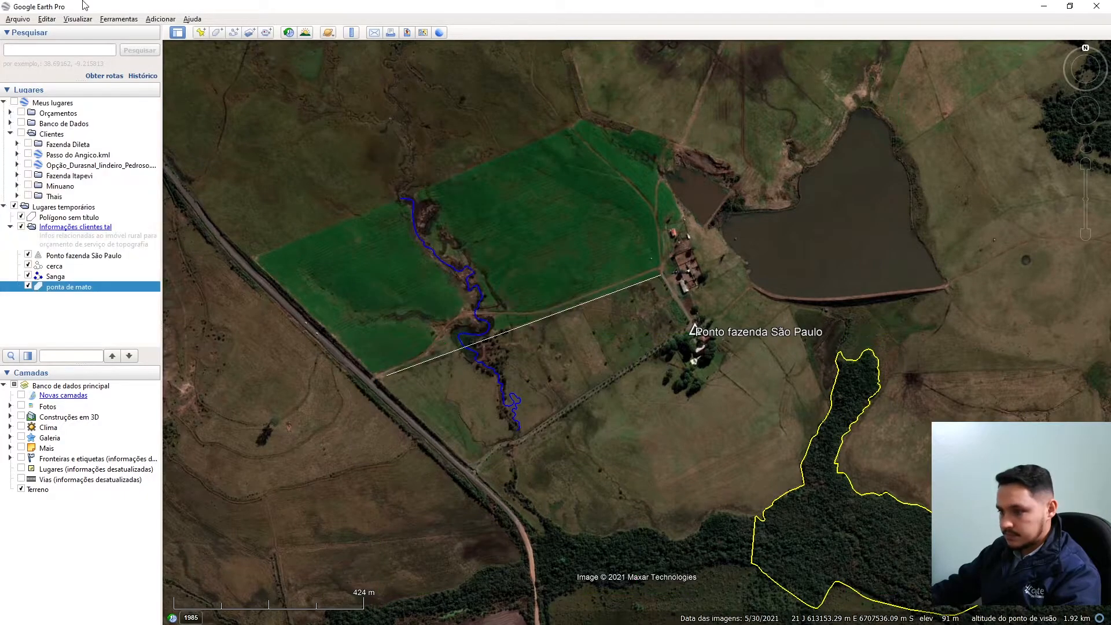
pyautogui.click(161, 19)
pyautogui.click(173, 143)
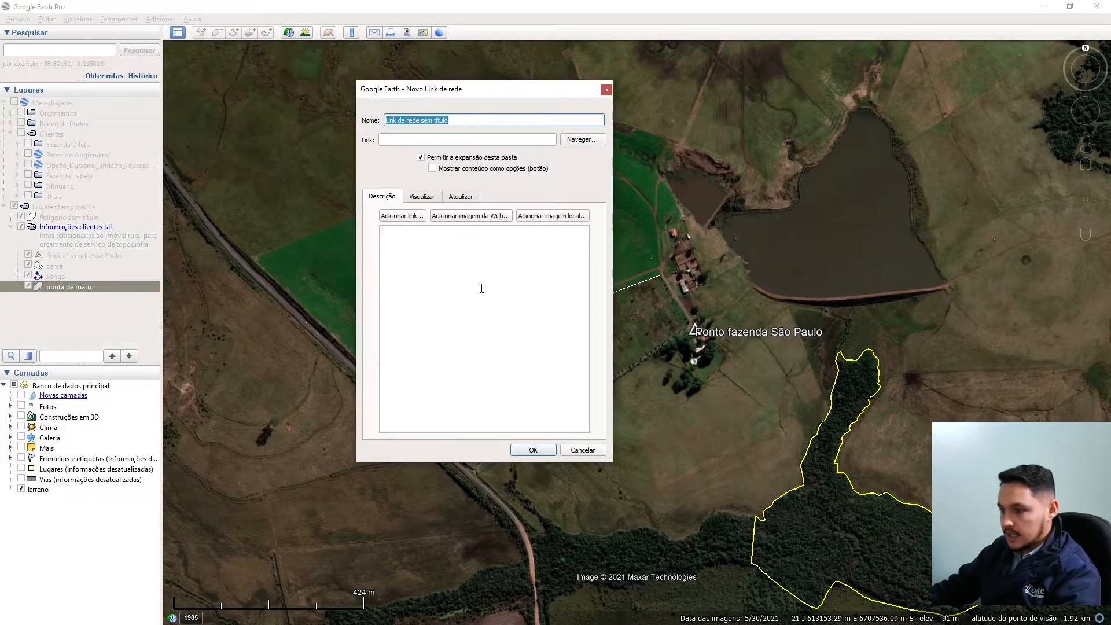
pyautogui.click(574, 450)
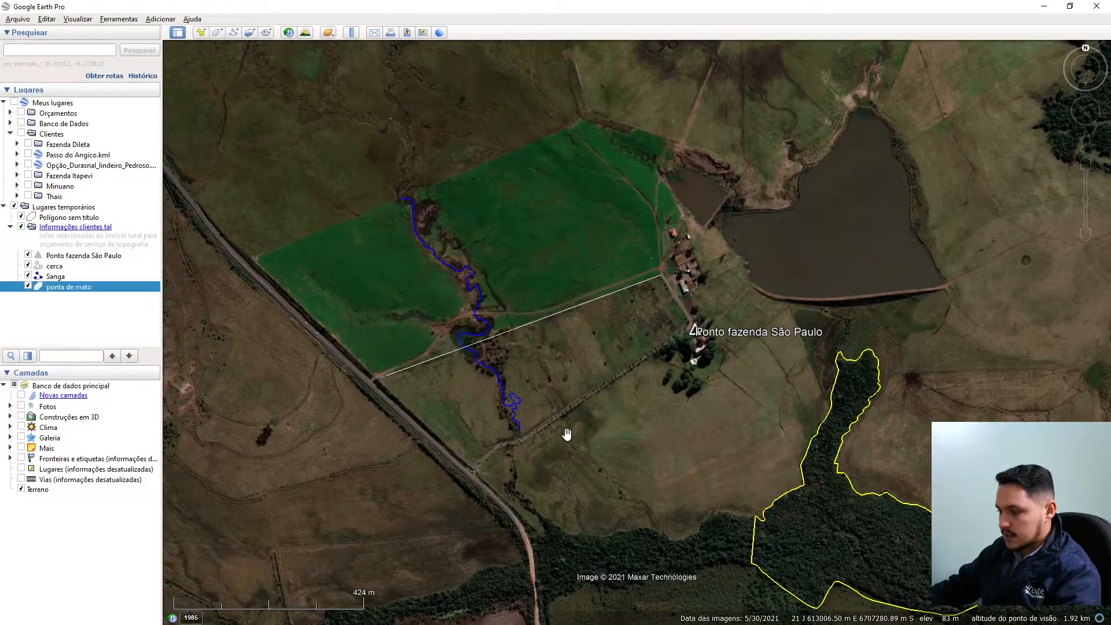
# Step: Look over the kinds of items that can be added, then open the settings for a new path and cancel it
pyautogui.click(157, 19)
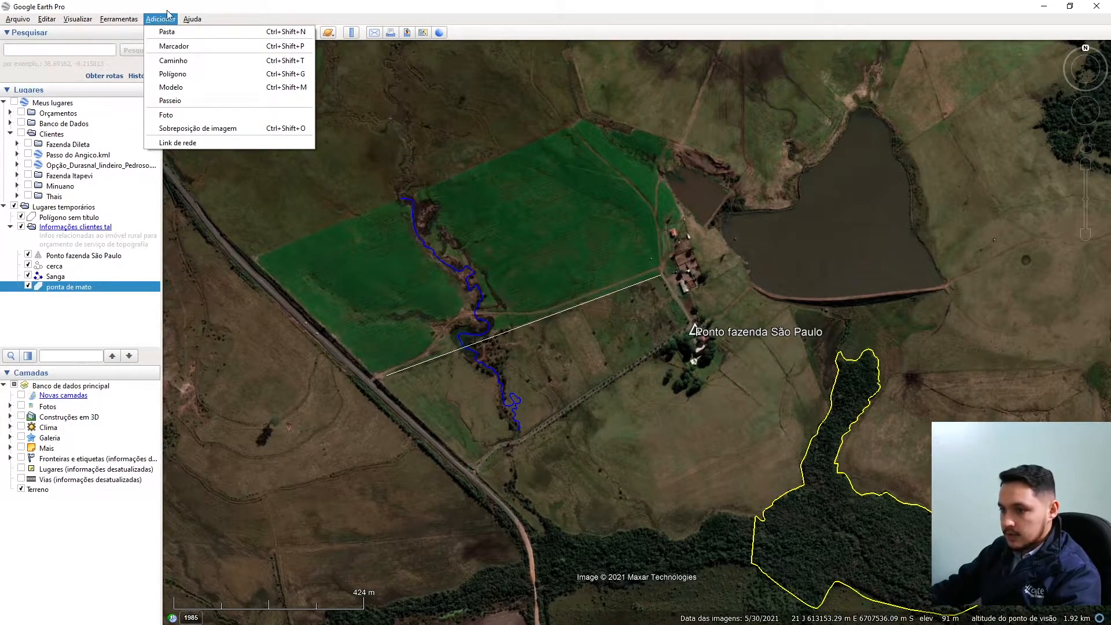
pyautogui.click(160, 20)
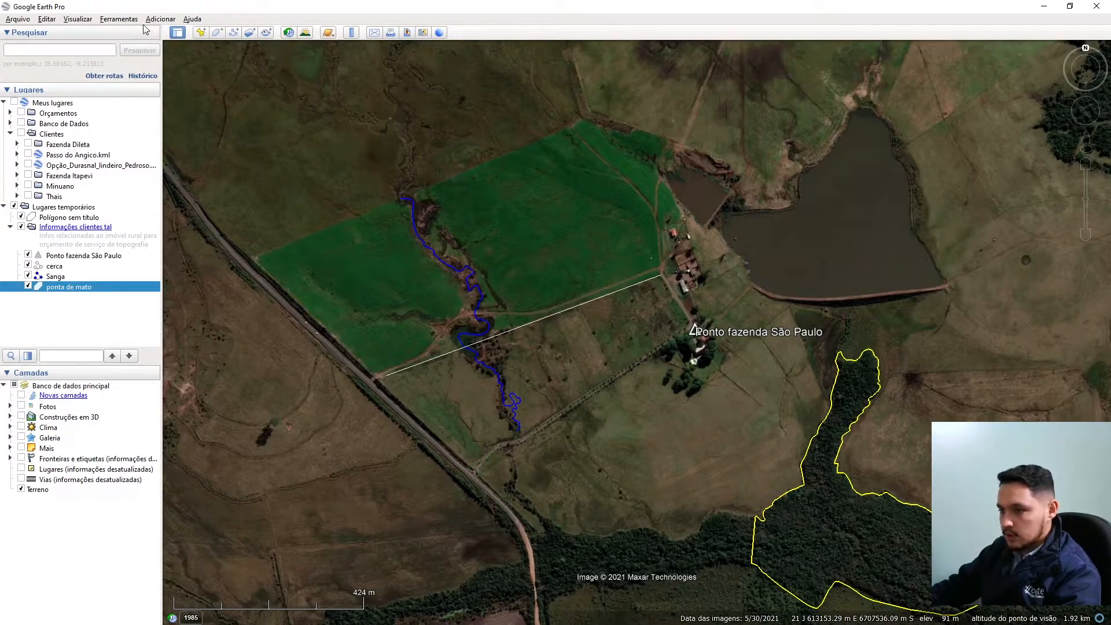
pyautogui.click(173, 20)
pyautogui.click(169, 21)
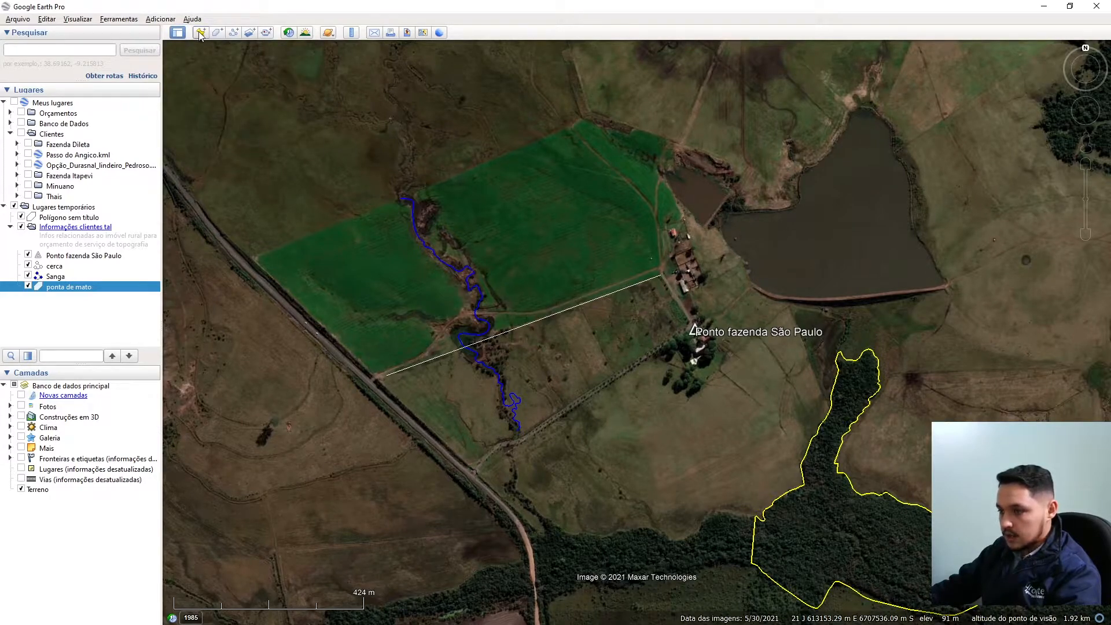
pyautogui.click(233, 32)
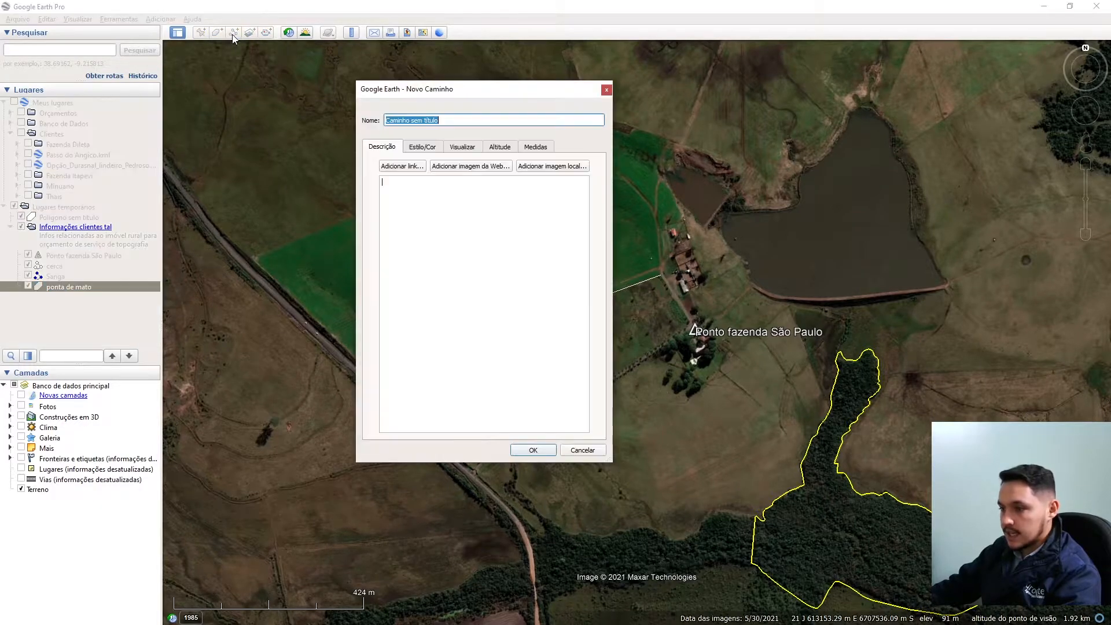
pyautogui.press('Escape')
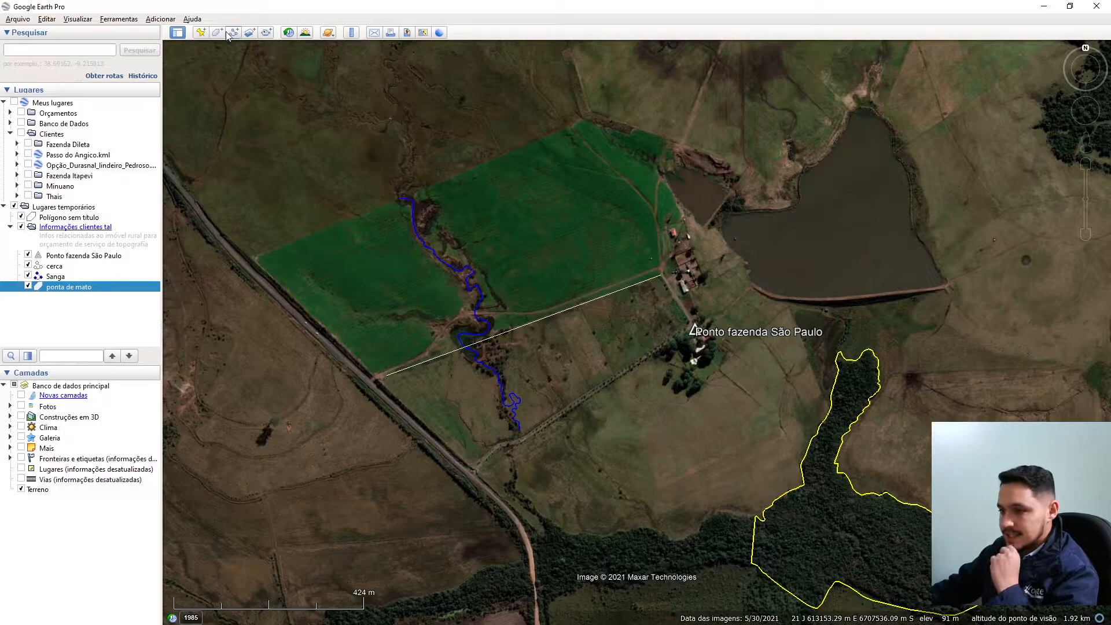
# Step: Add a folder named "dados da aula de google earth pro" inside Lugares temporários
pyautogui.click(73, 336)
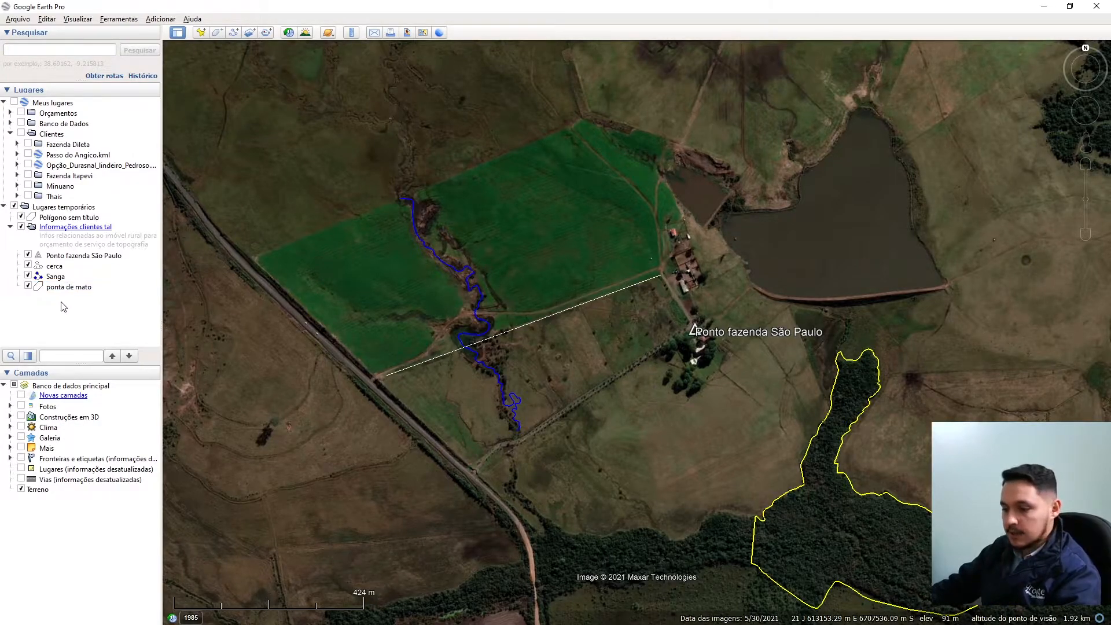
pyautogui.rightClick(48, 211)
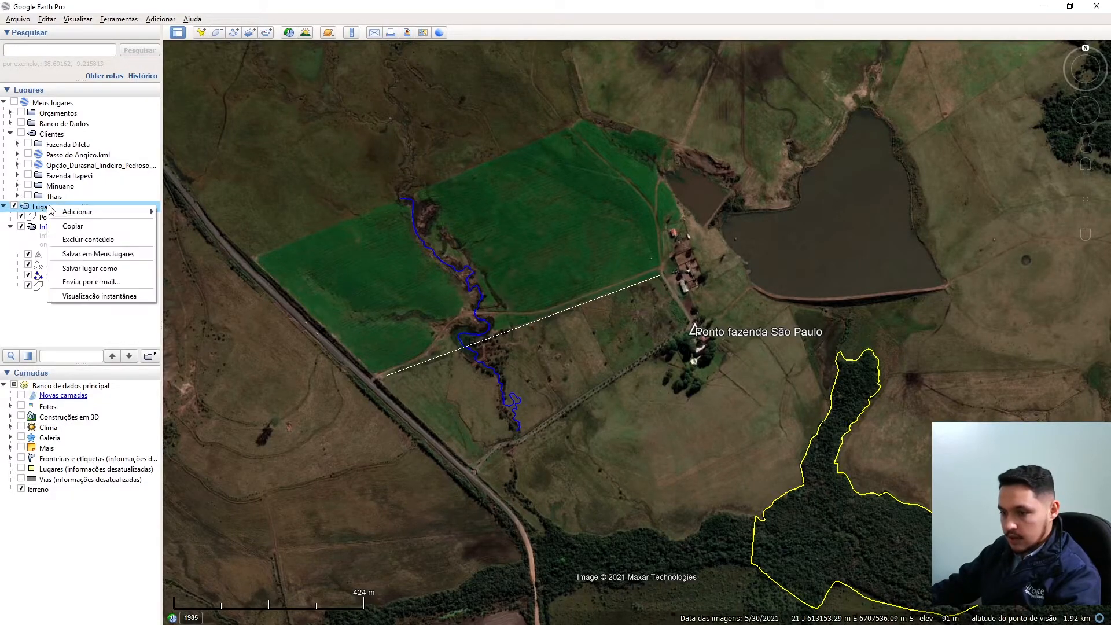
pyautogui.moveTo(111, 212)
pyautogui.click(166, 213)
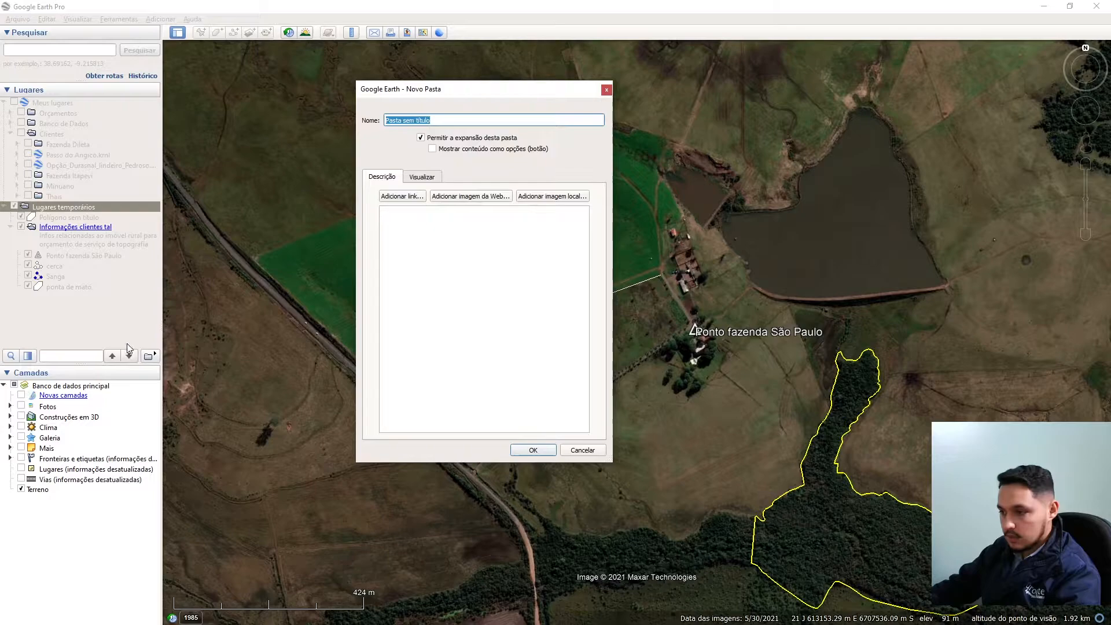
pyautogui.write('dados da aula de g')
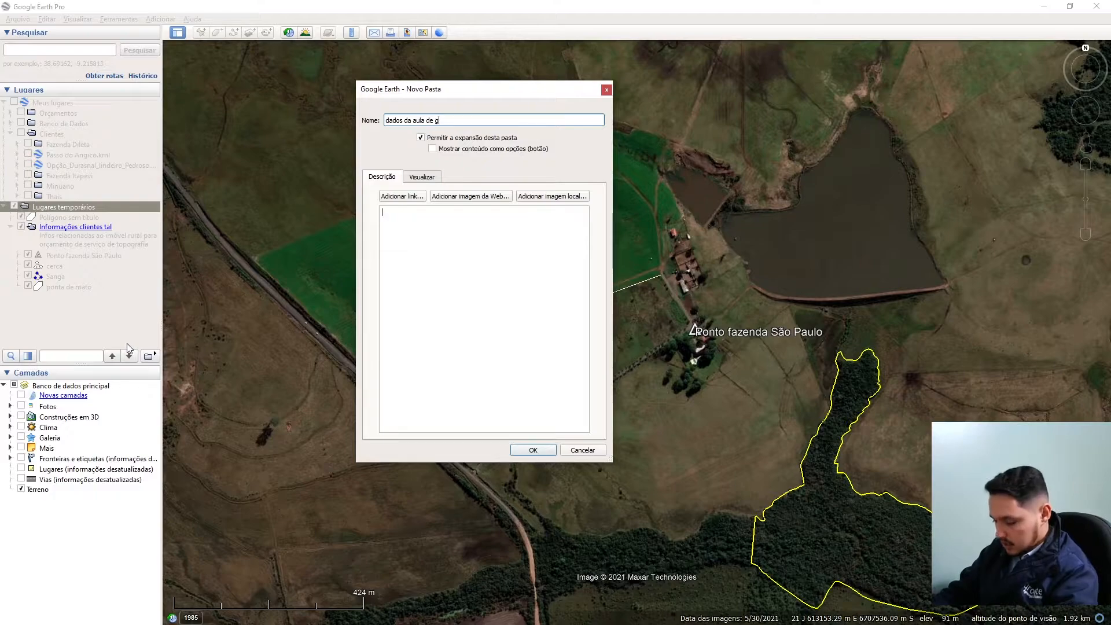
pyautogui.write('oogle earth pro')
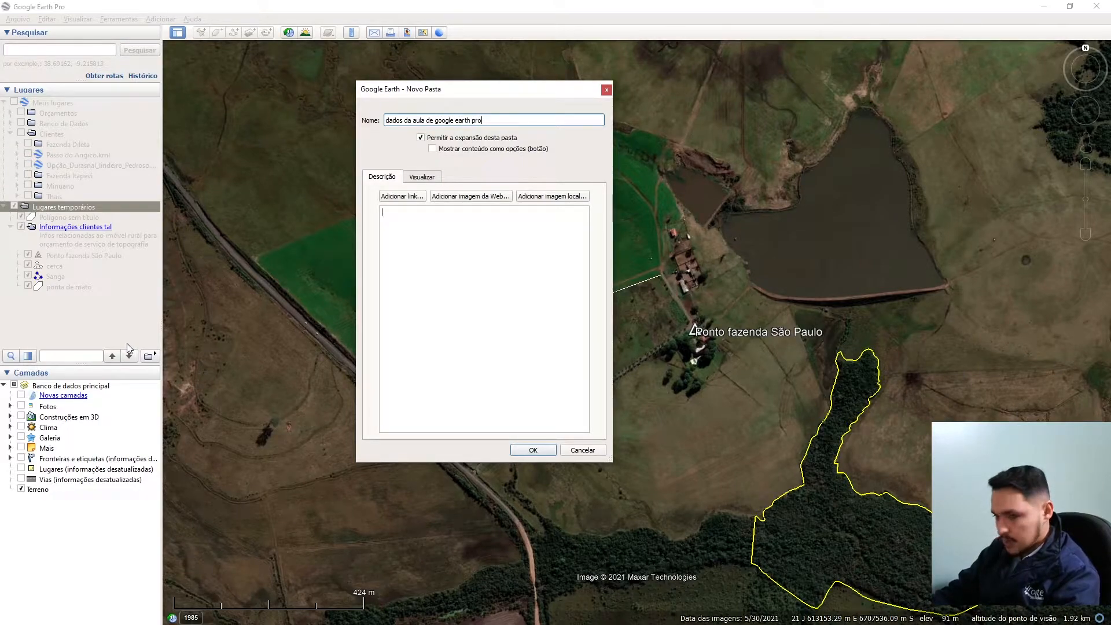
pyautogui.press('Return')
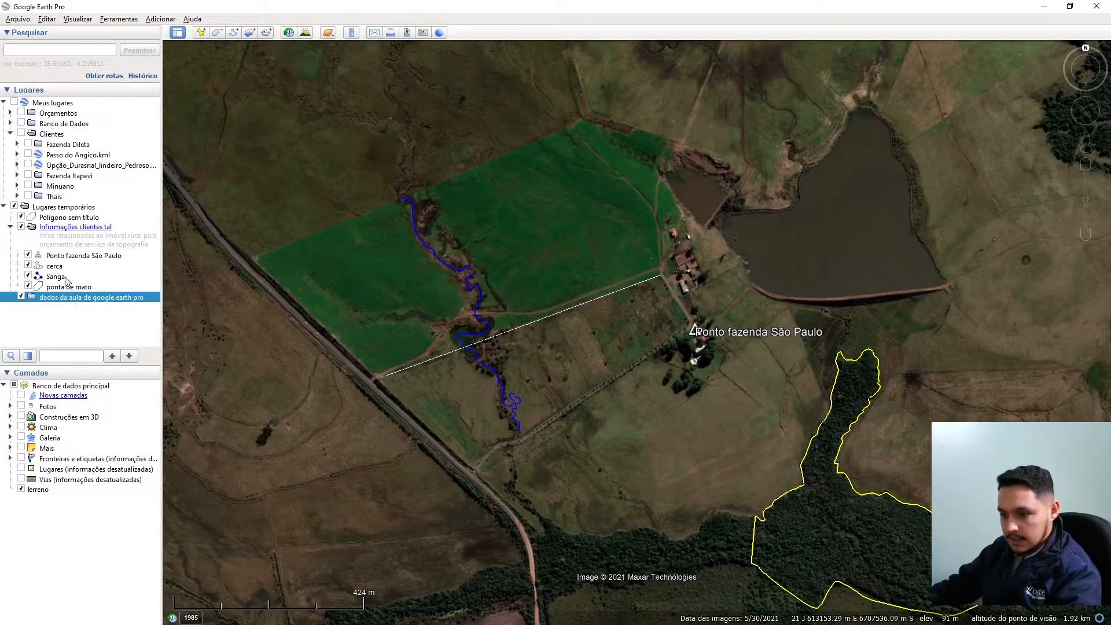
# Step: Move the untitled polygon and the Informações clientes tal folder with its contents into the lesson data folder, and collapse that folder
pyautogui.click(63, 232)
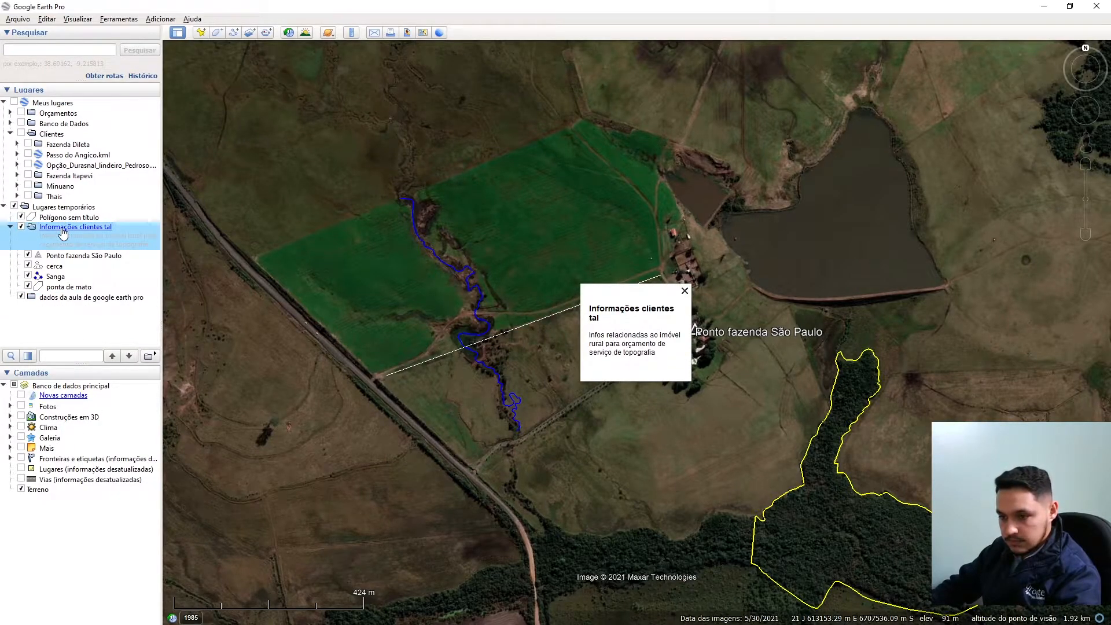
pyautogui.press('Up')
pyautogui.hotkey('shift', 'Down')
pyautogui.hotkey('shift', 'Down')
pyautogui.hotkey('shift', 'Down')
pyautogui.hotkey('shift', 'Down')
pyautogui.hotkey('shift', 'Down')
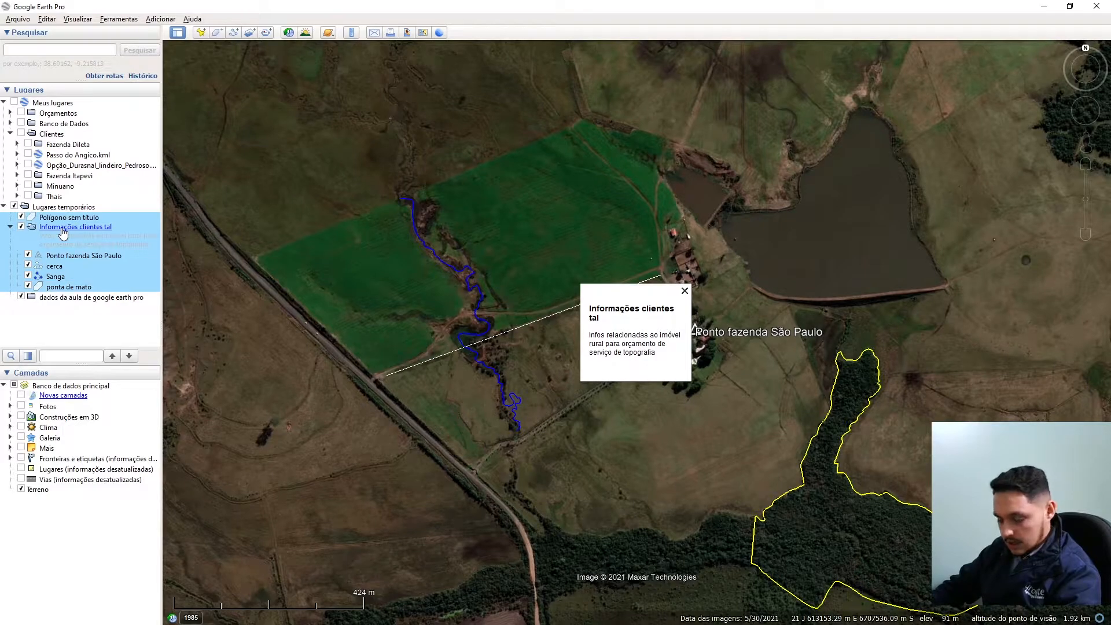
pyautogui.moveTo(56, 222); pyautogui.dragTo(58, 298)
pyautogui.click(10, 217)
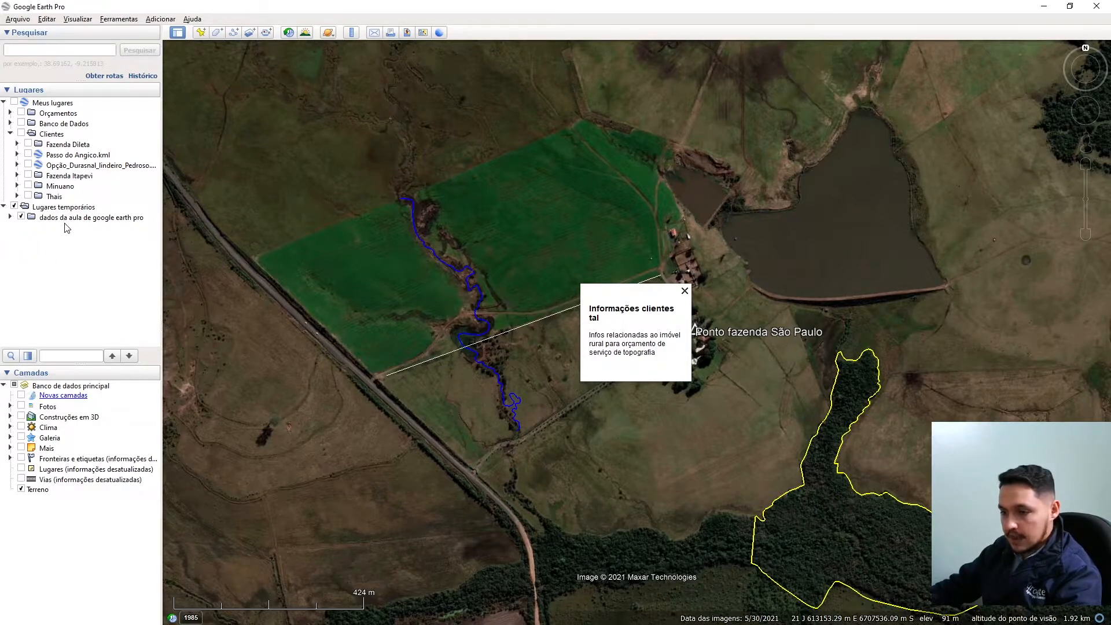
pyautogui.click(391, 317)
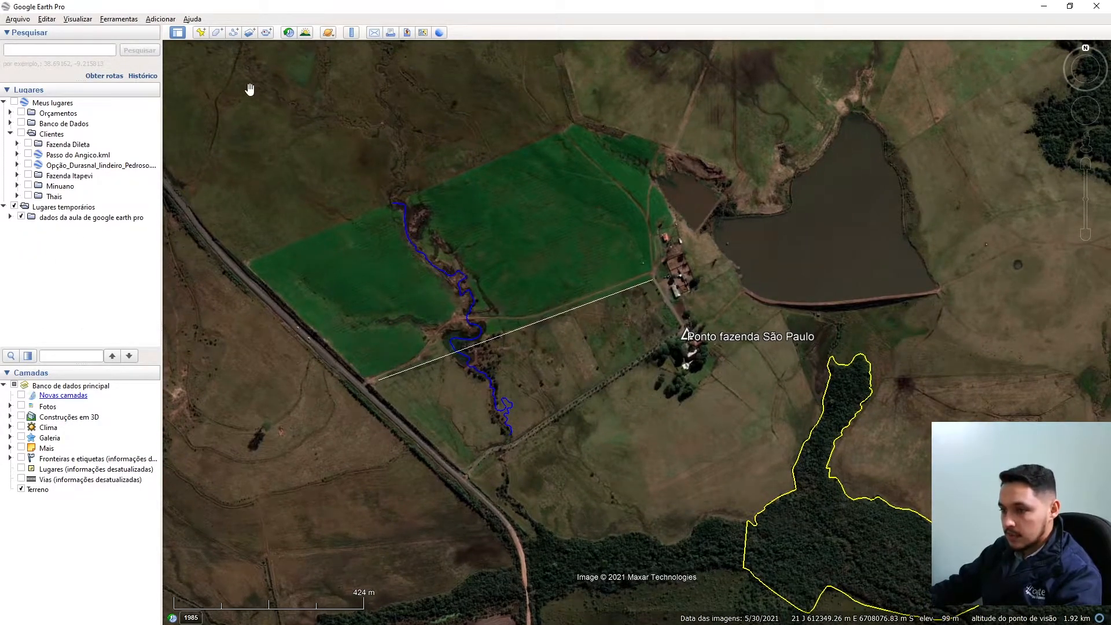
# Step: Read the online help page on keyboard shortcuts for navigating Google Earth, close it and review the other help options
pyautogui.click(160, 19)
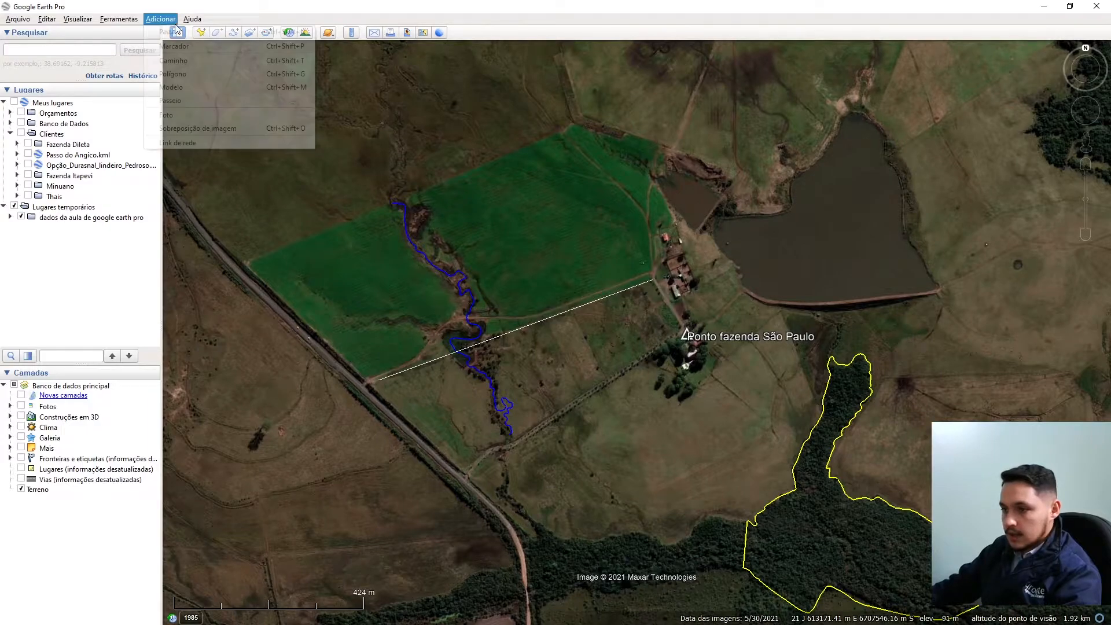
pyautogui.click(157, 21)
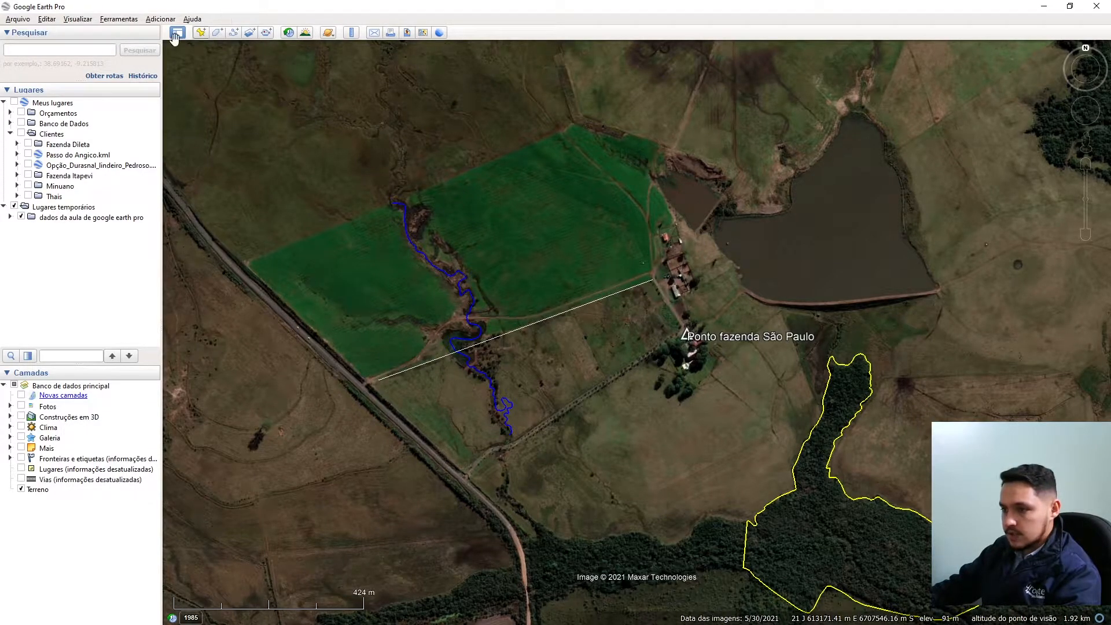
pyautogui.click(191, 19)
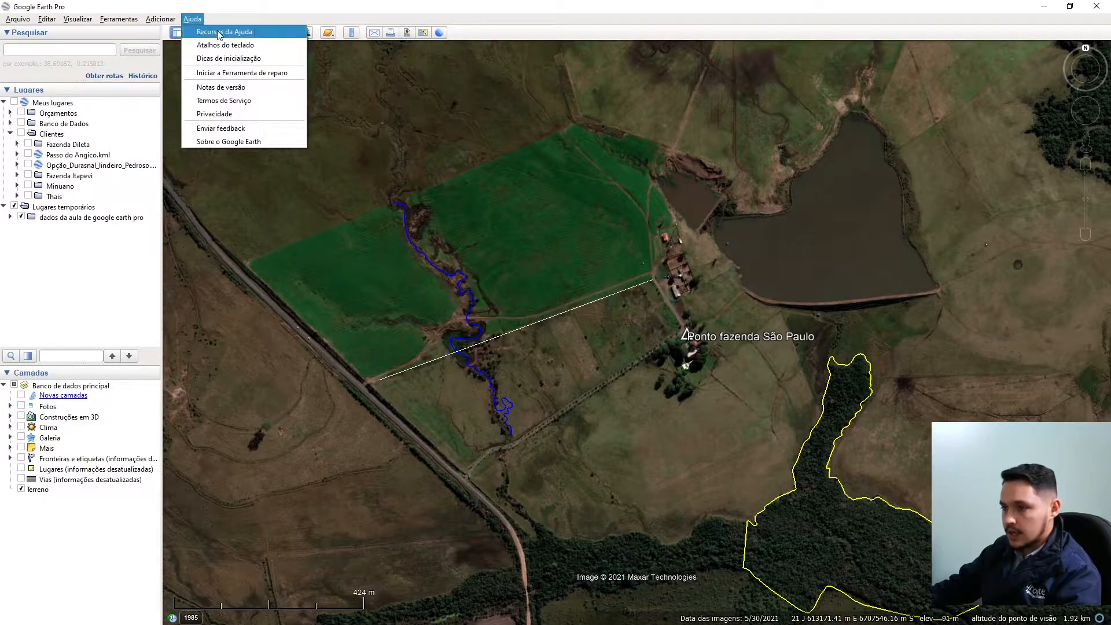
pyautogui.click(340, 255)
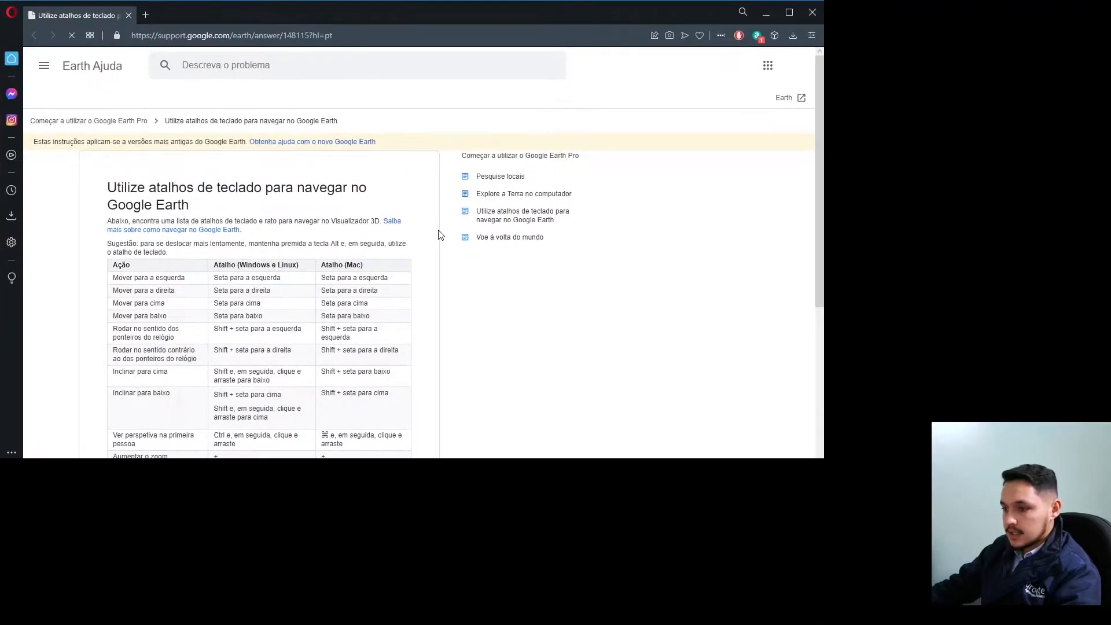
pyautogui.scroll(-2, 265, 259)
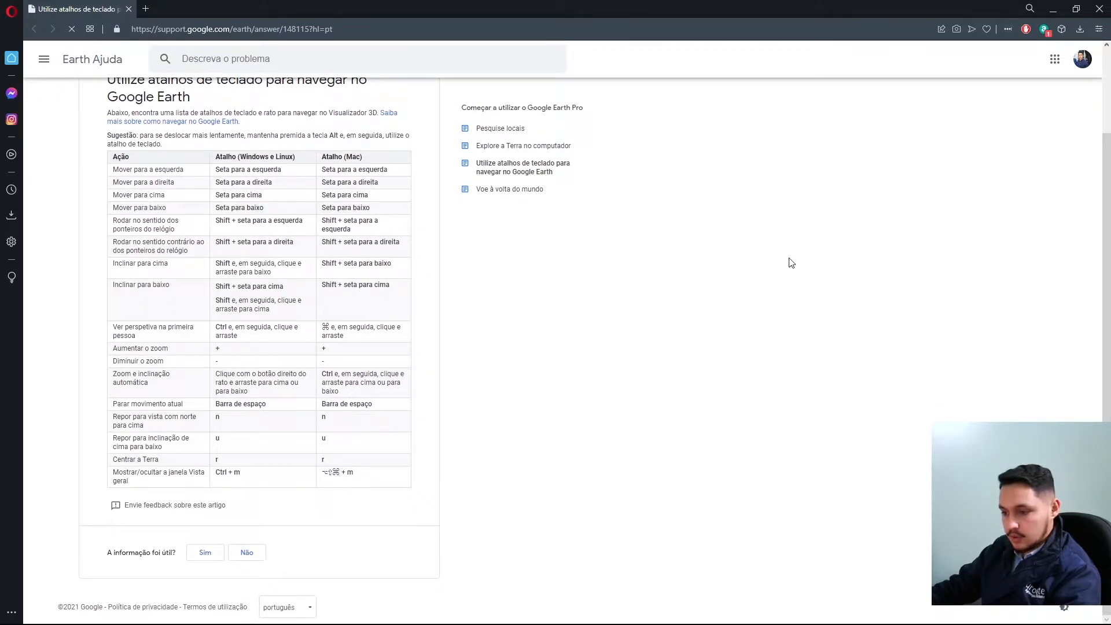
pyautogui.click(1099, 9)
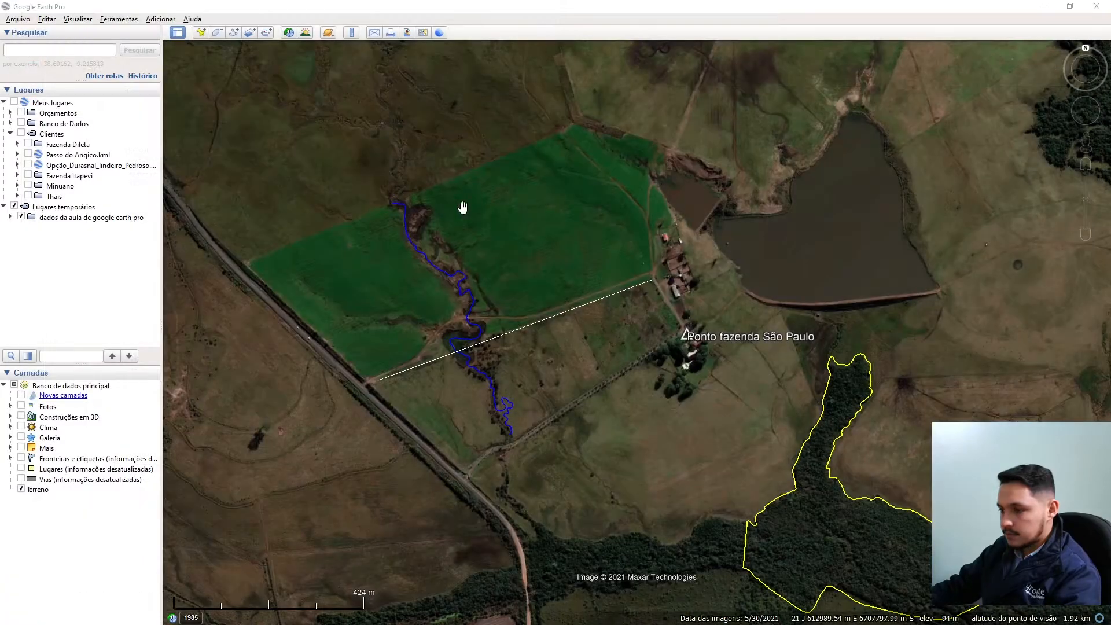
pyautogui.moveTo(517, 229); pyautogui.dragTo(522, 257)
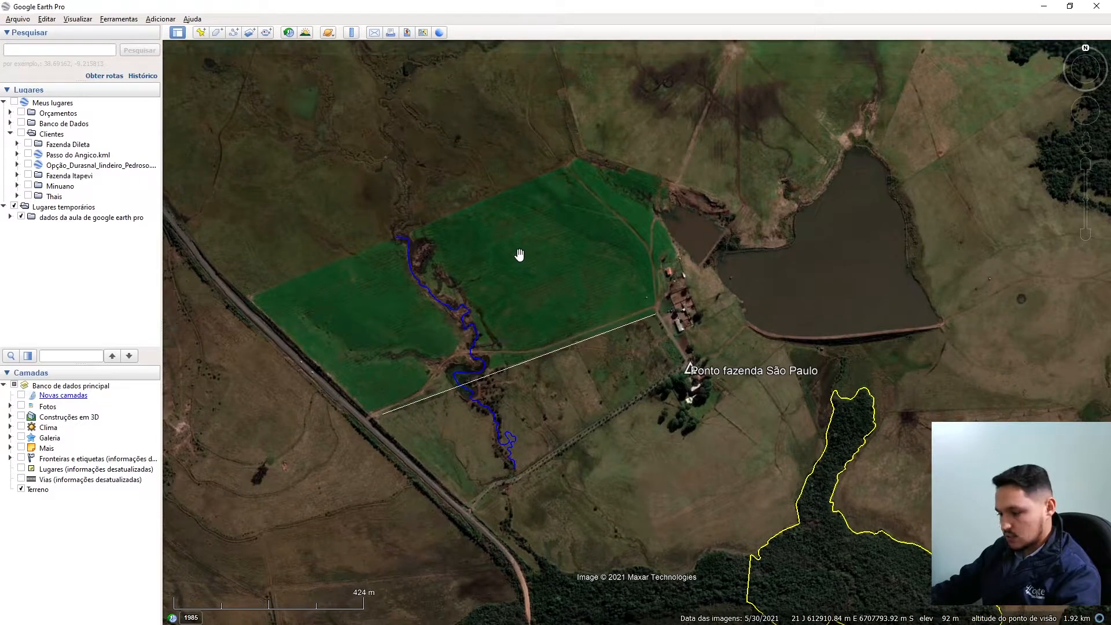
pyautogui.click(188, 20)
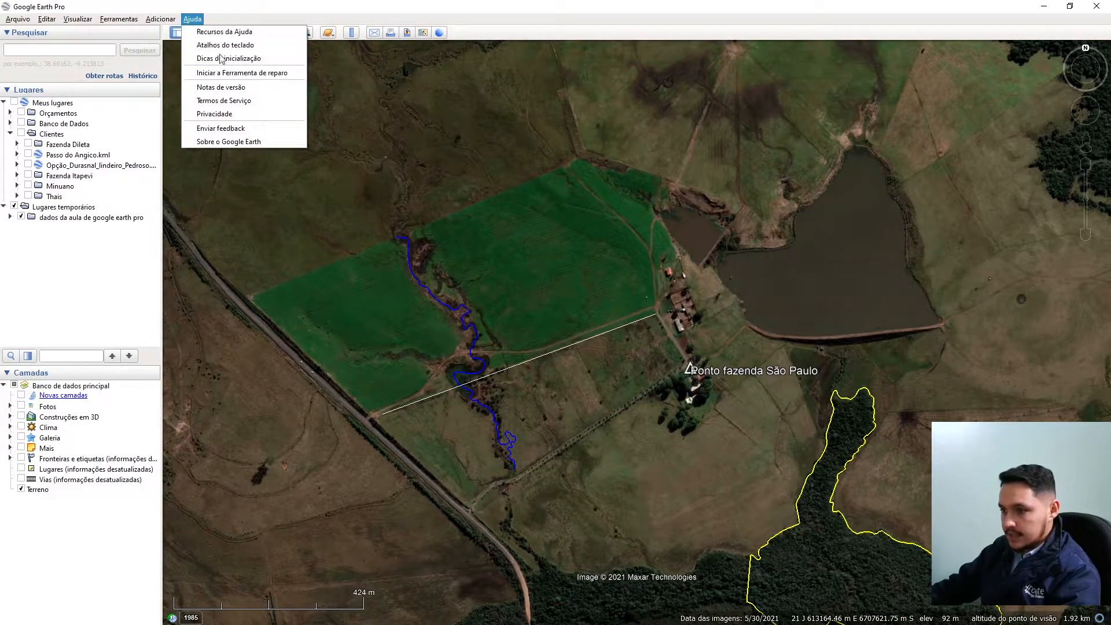
pyautogui.click(511, 24)
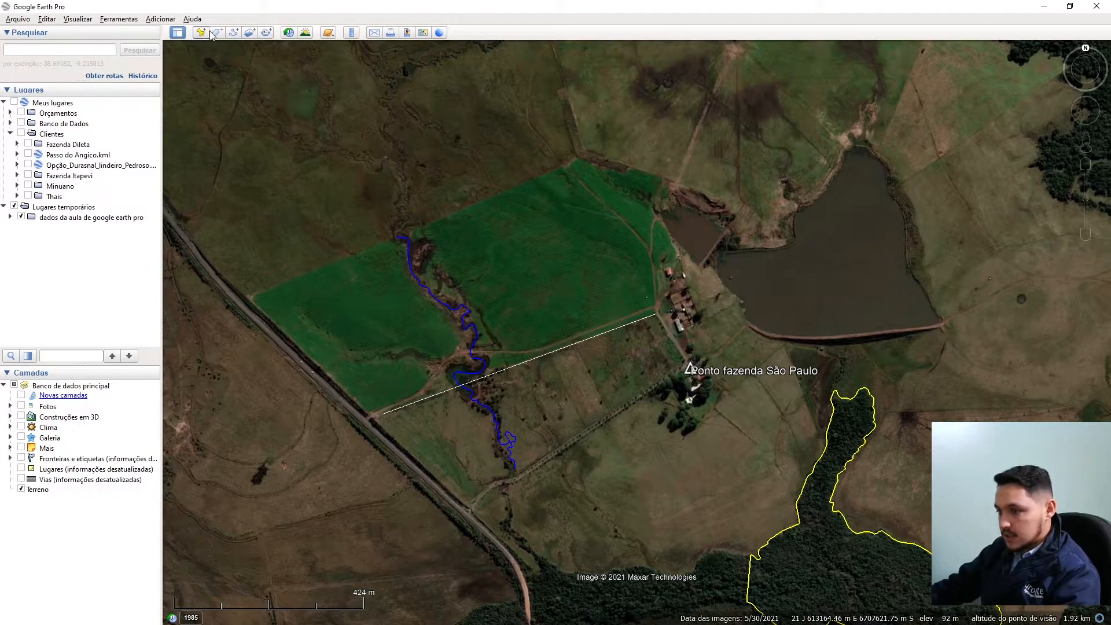
# Step: Hide the sidebar and bring it back, cancelling the new placemark started along the way
pyautogui.click(177, 33)
pyautogui.click(175, 36)
pyautogui.click(175, 36)
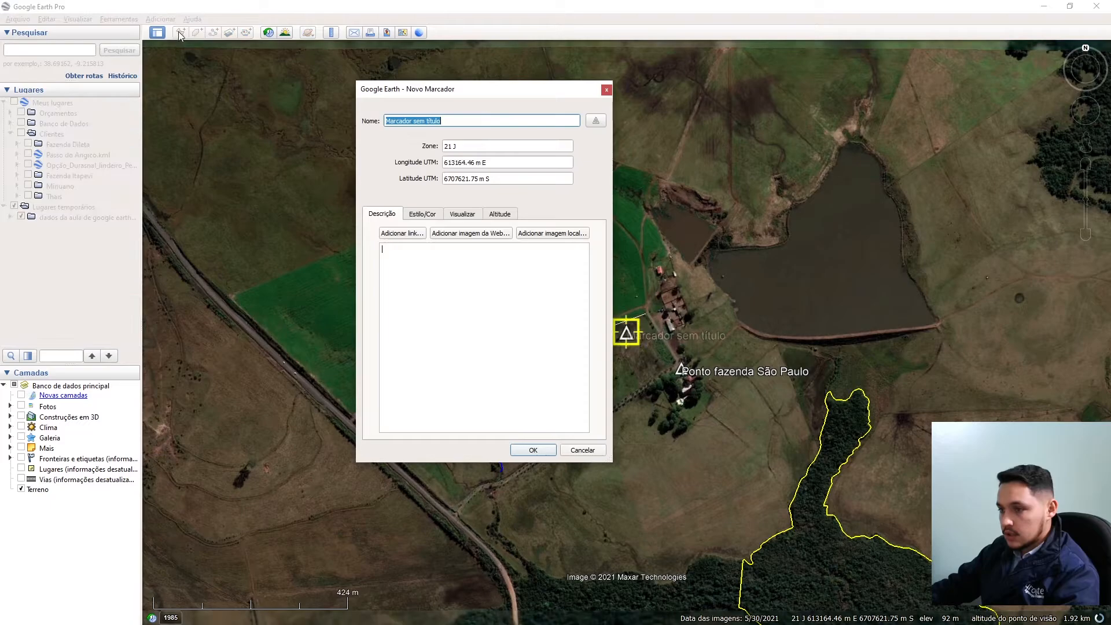
pyautogui.press('Escape')
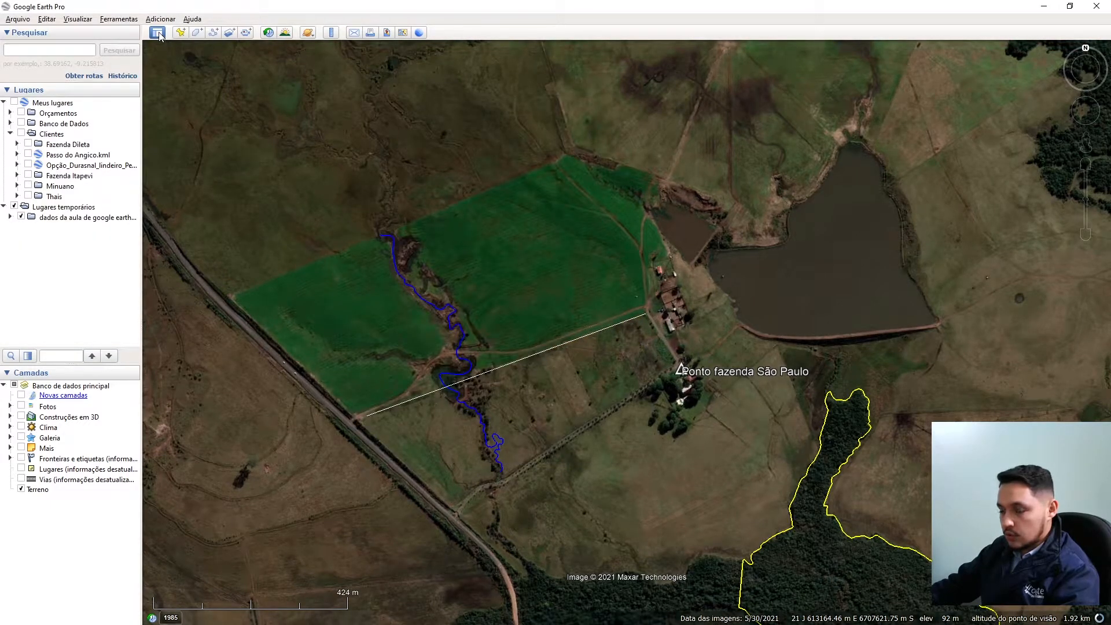
pyautogui.click(158, 33)
pyautogui.click(157, 33)
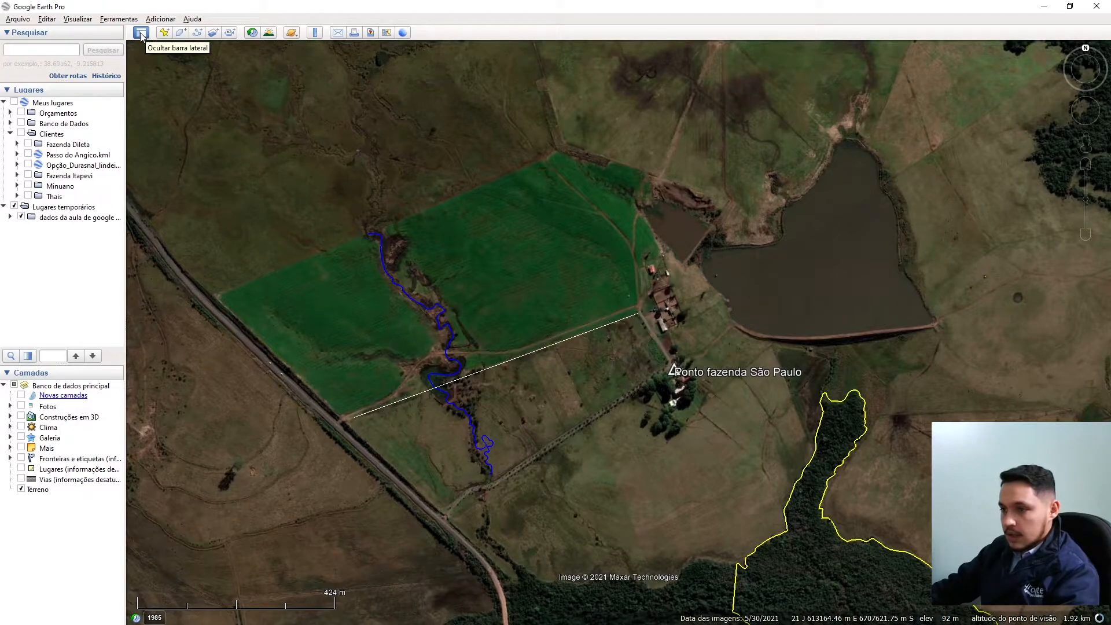
# Step: Turn on historical imagery for the farm fields and step back and forth through the image dates, reaching 3/2020
pyautogui.click(252, 33)
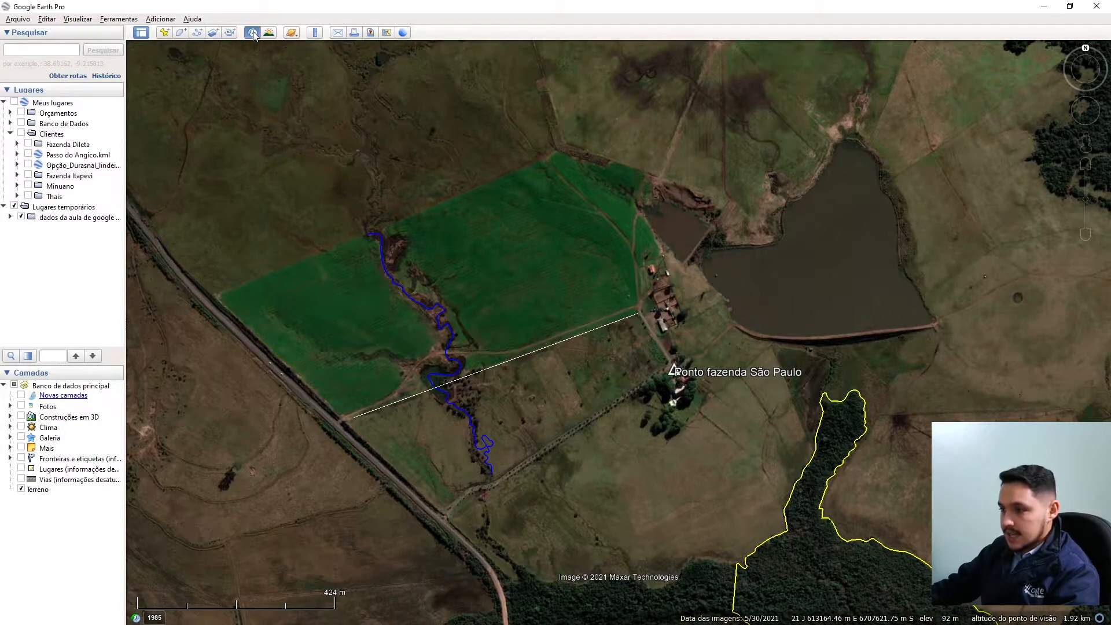
pyautogui.scroll(3, 577, 325)
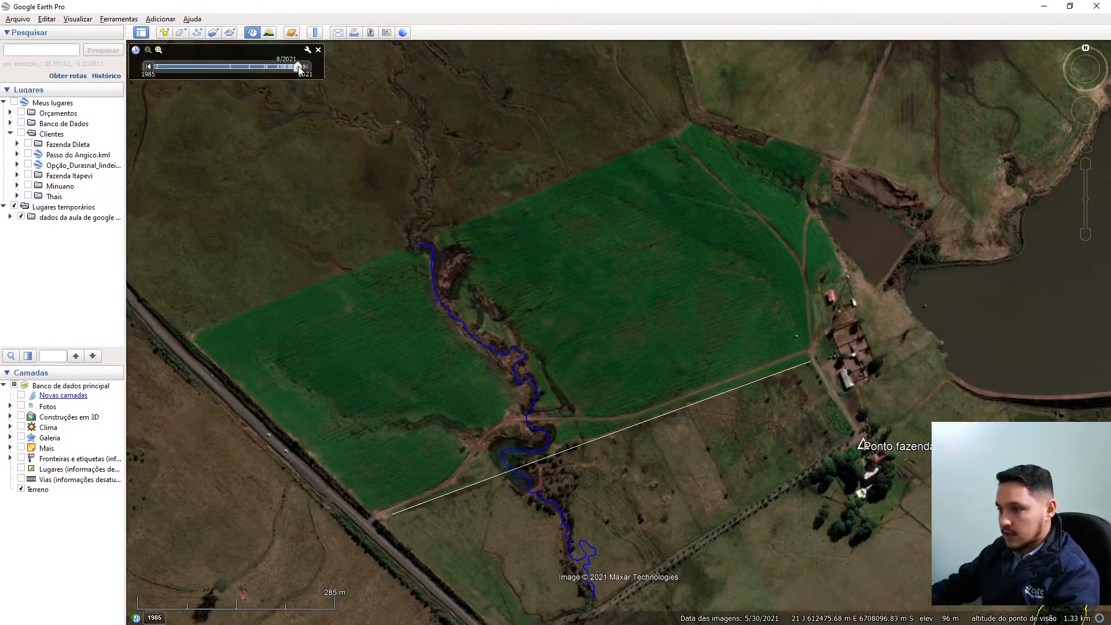
pyautogui.click(149, 67)
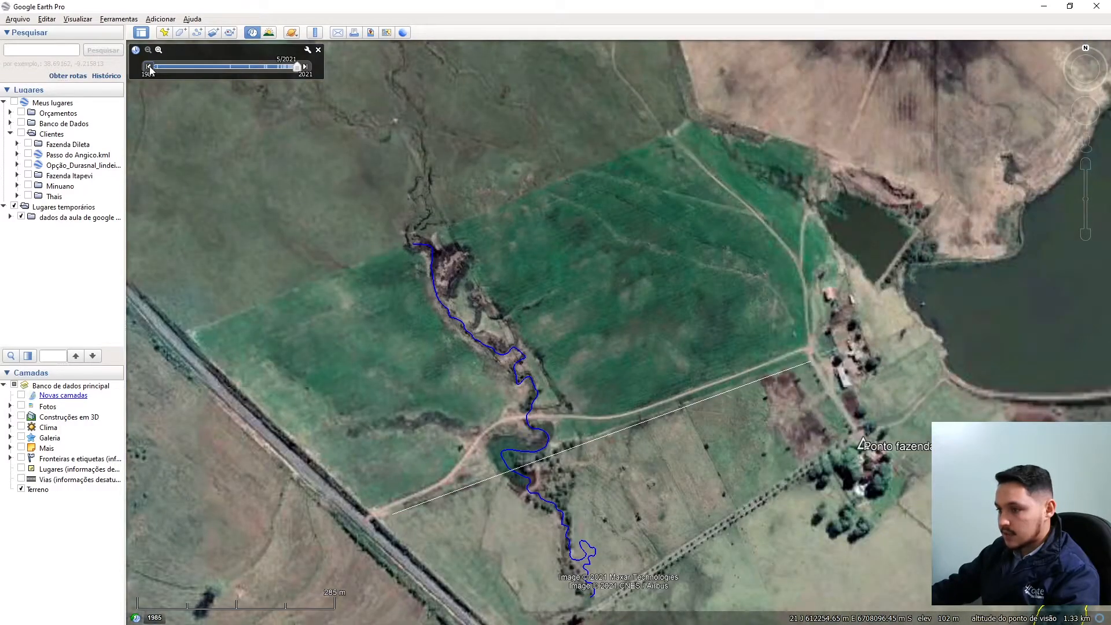
pyautogui.click(305, 68)
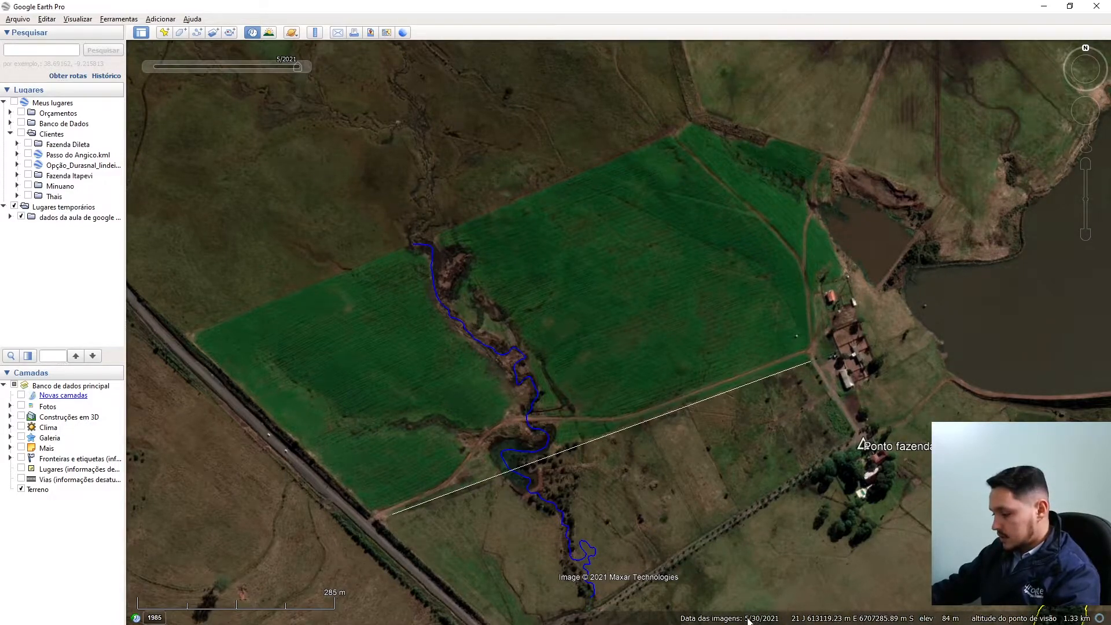
pyautogui.click(149, 68)
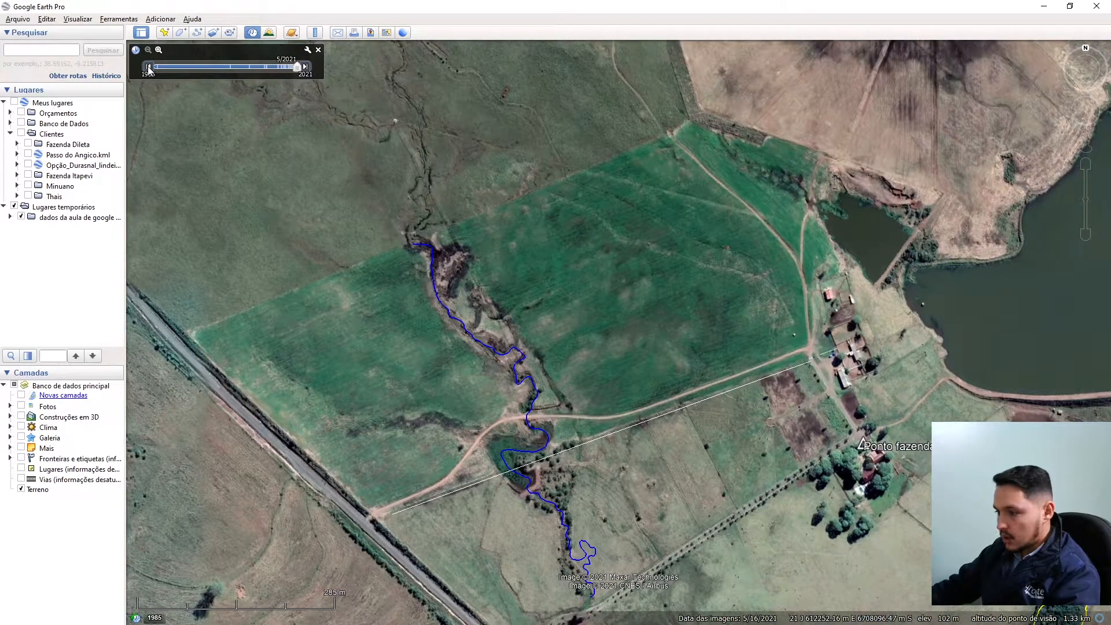
pyautogui.click(150, 68)
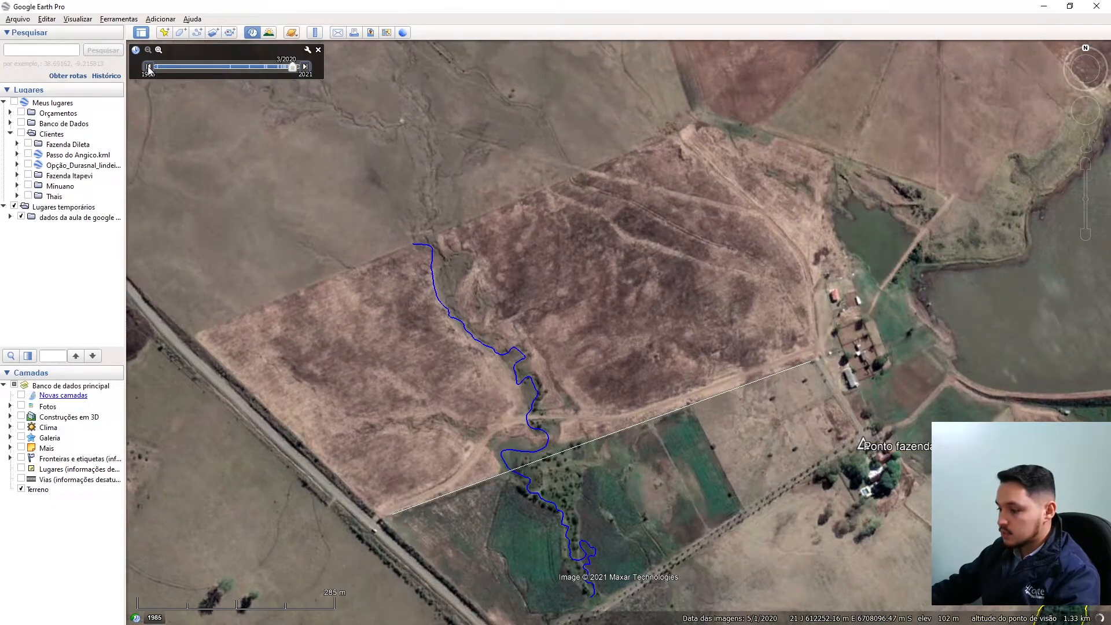
pyautogui.click(149, 68)
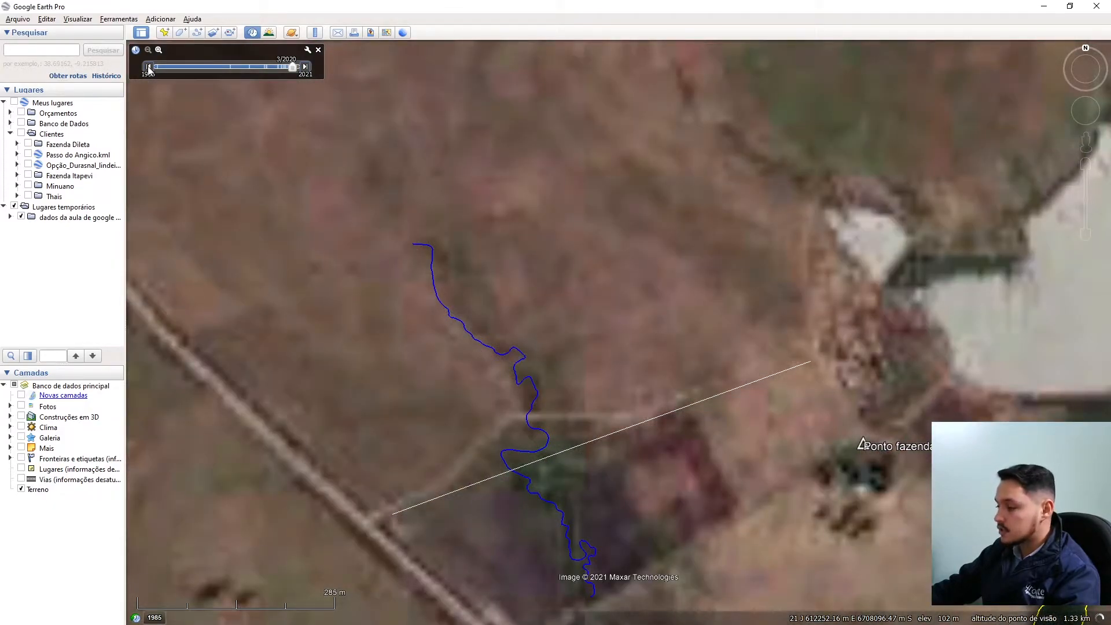
# Step: Step the historical imagery back to 10/2016 and compare the reservoirs near Ponto fazenda São Paulo across the dates
pyautogui.click(149, 68)
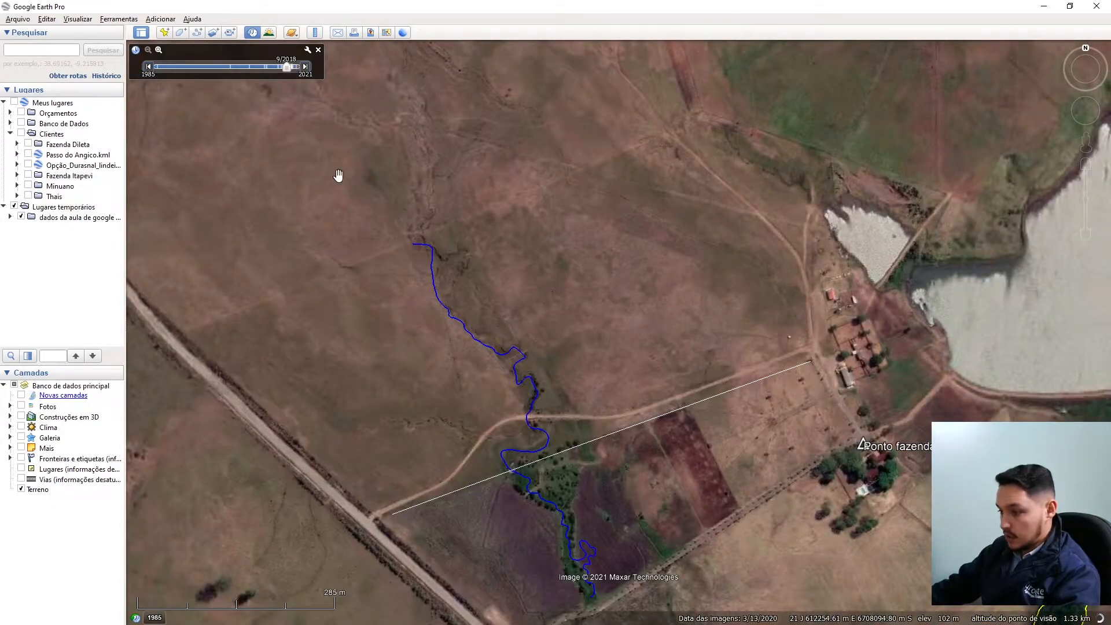
pyautogui.moveTo(528, 315); pyautogui.dragTo(523, 268)
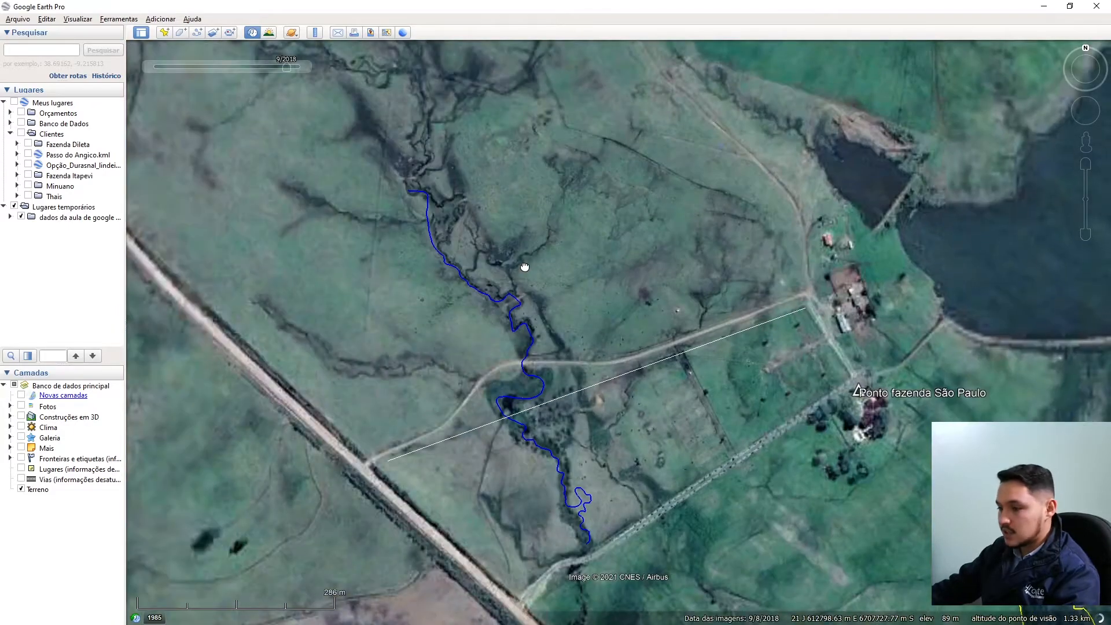
pyautogui.moveTo(730, 250); pyautogui.dragTo(400, 402)
pyautogui.scroll(2, 807, 454)
pyautogui.moveTo(806, 453); pyautogui.dragTo(727, 429)
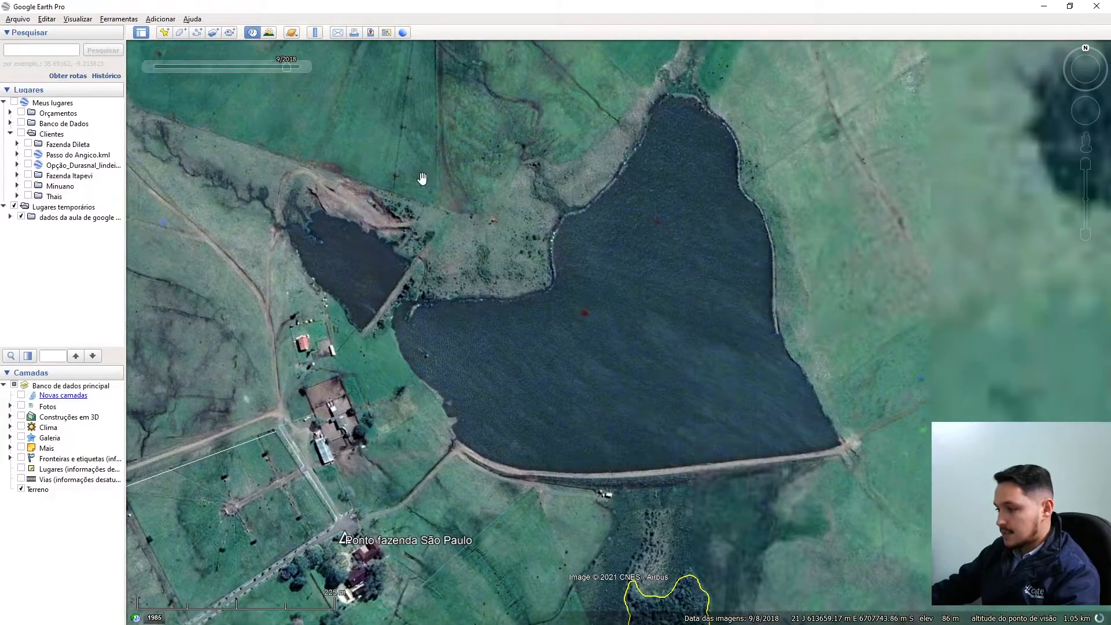
pyautogui.click(149, 68)
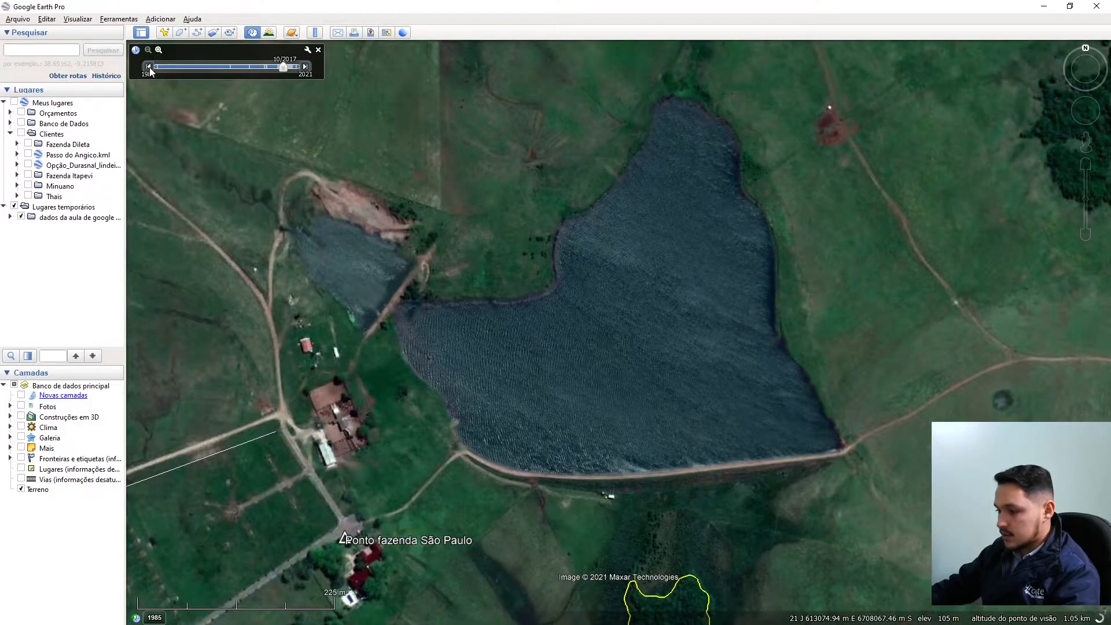
pyautogui.click(149, 68)
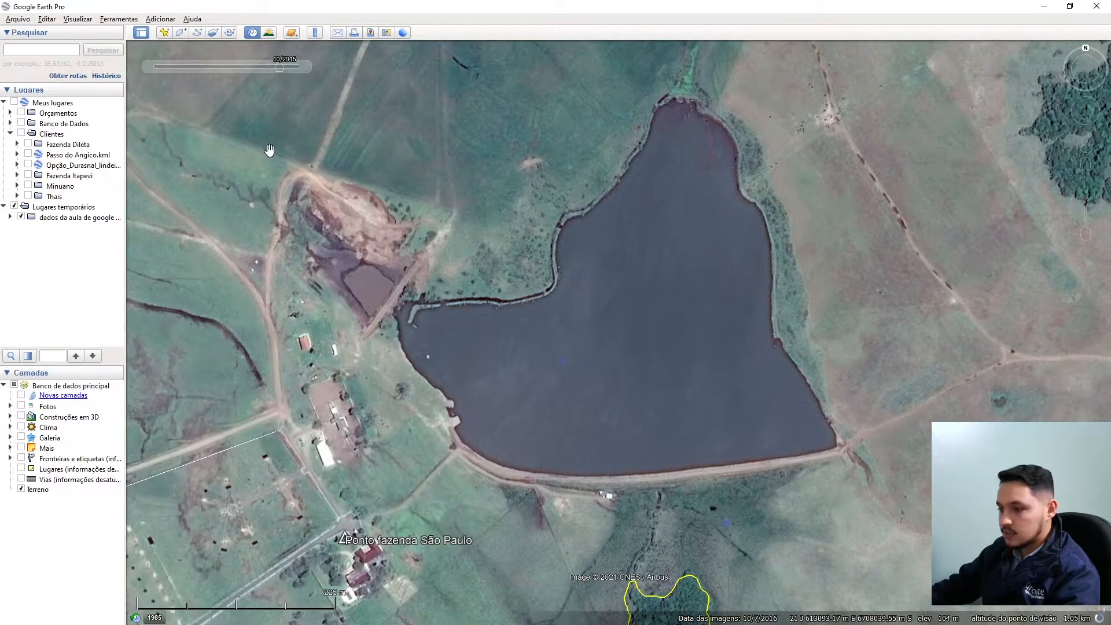
# Step: Examine the small pond beside the large reservoir in the 10/2016 and 9/2016 historical imagery
pyautogui.moveTo(406, 262); pyautogui.dragTo(526, 276)
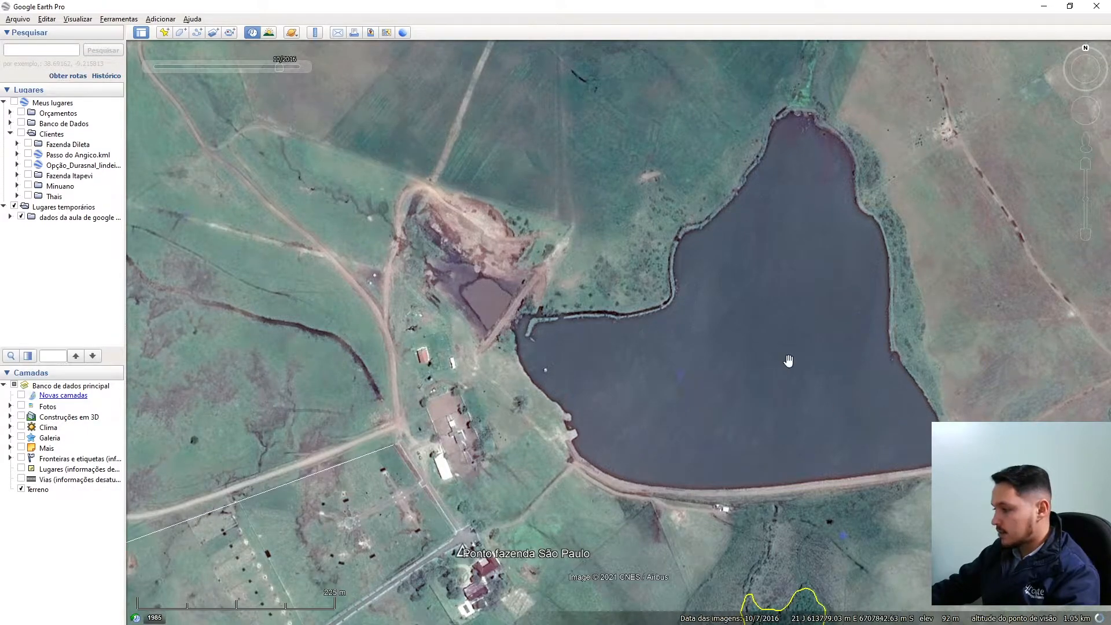
pyautogui.moveTo(789, 361); pyautogui.dragTo(895, 426)
pyautogui.scroll(4, 568, 335)
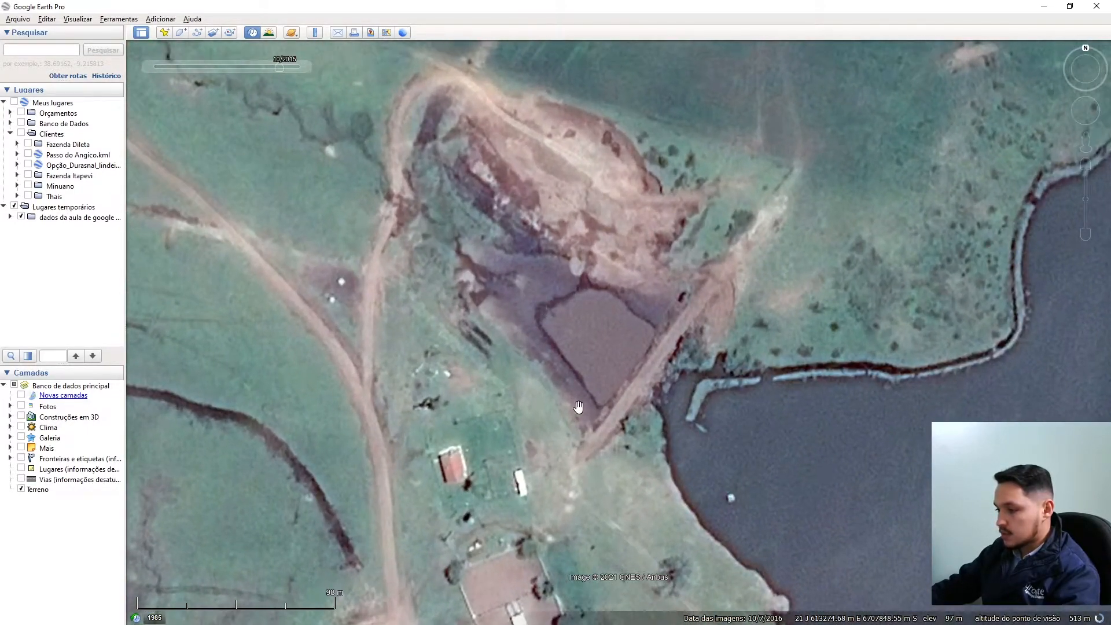
pyautogui.scroll(-3, 579, 407)
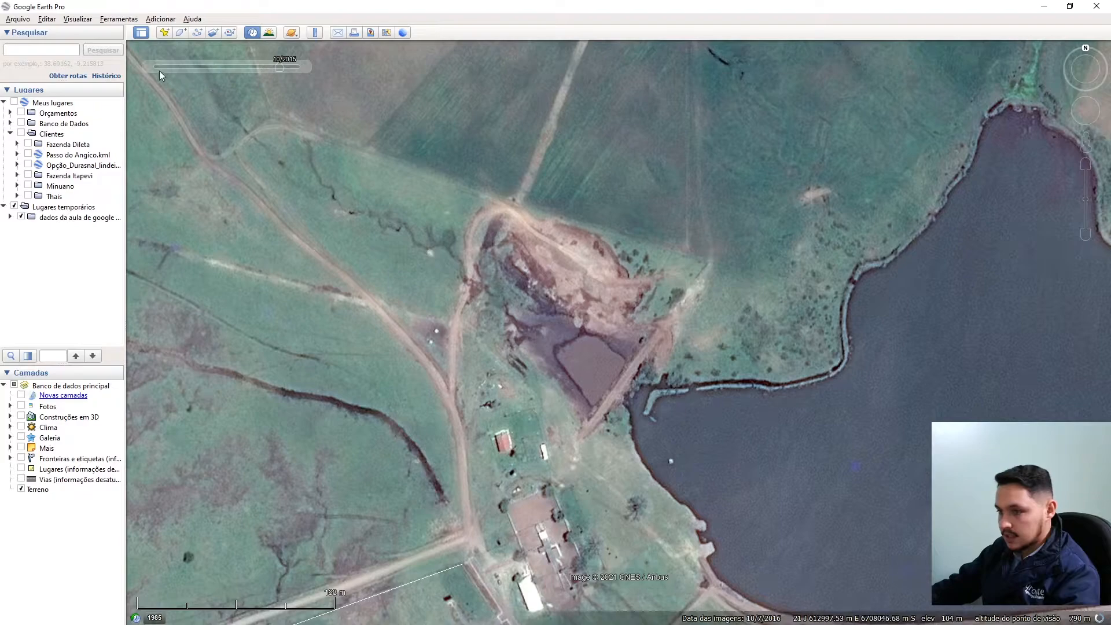
pyautogui.moveTo(148, 70)
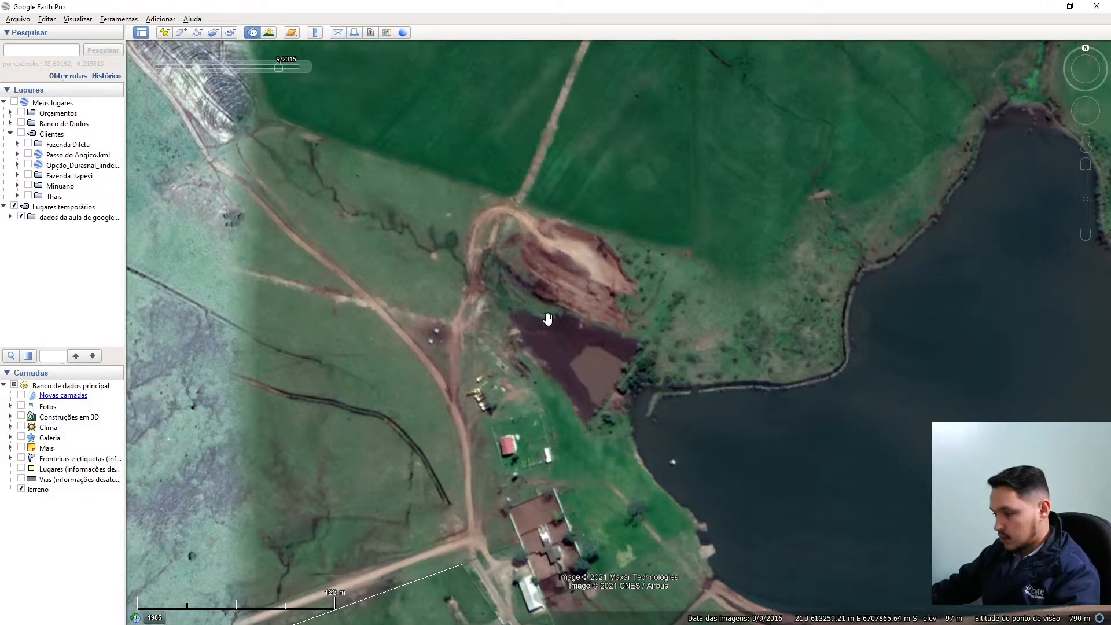
pyautogui.moveTo(305, 68)
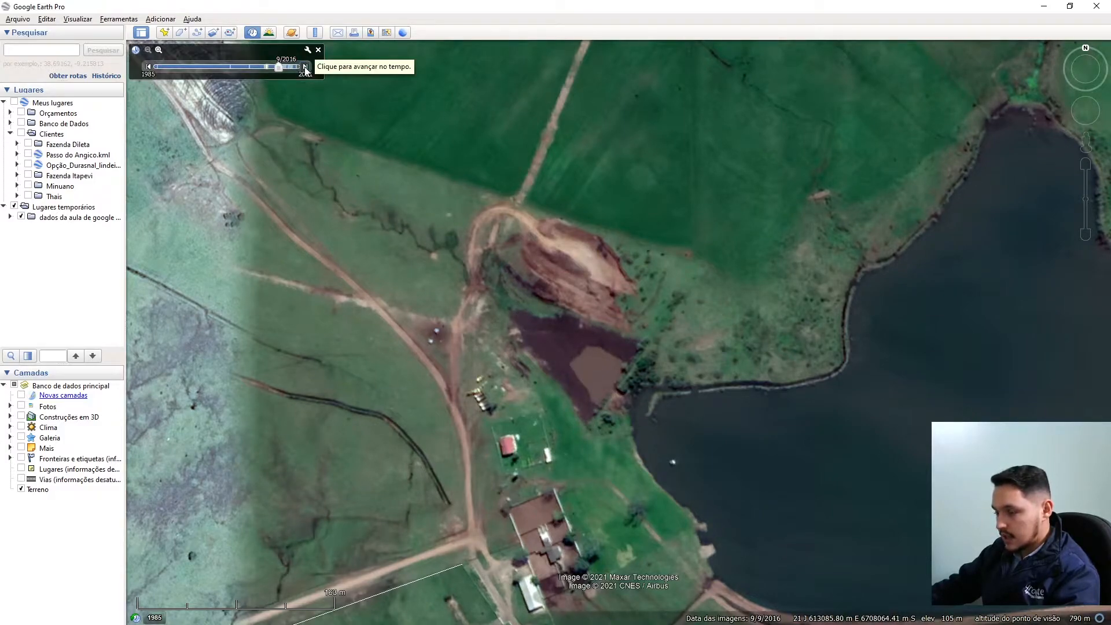
# Step: Advance the historical imagery date by date to 9/2019, comparing the small pond beside the large reservoir
pyautogui.click(305, 67)
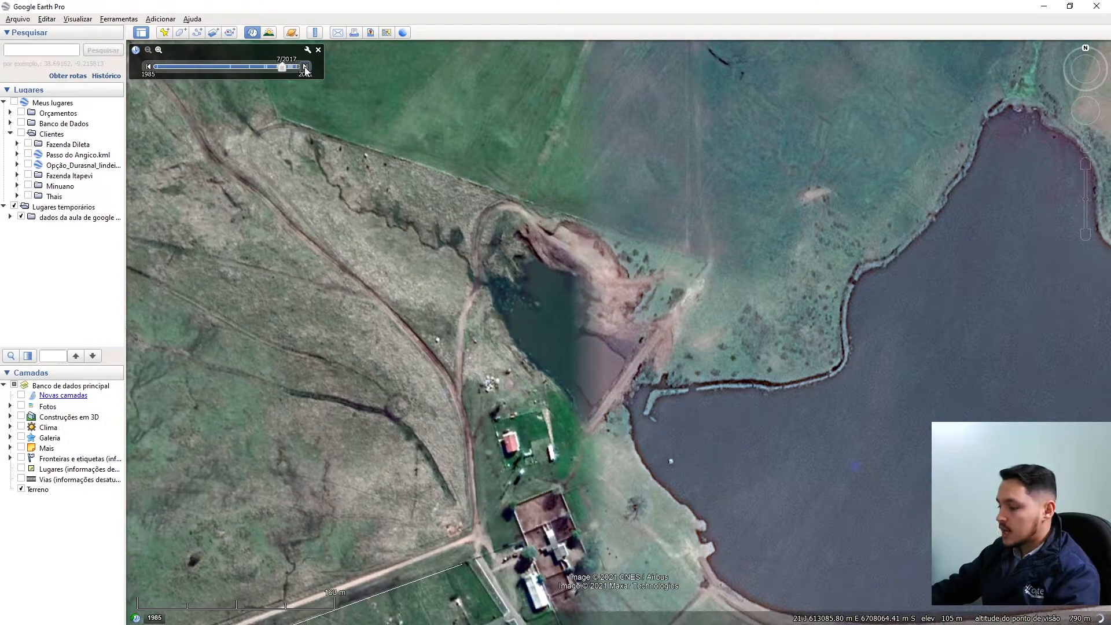
pyautogui.click(305, 68)
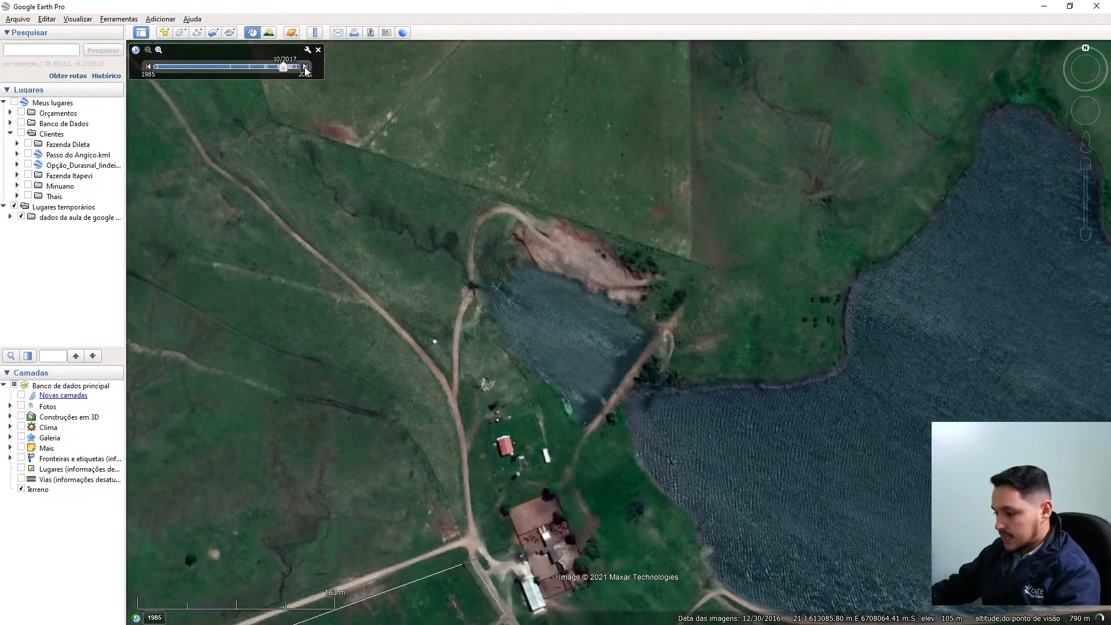
pyautogui.click(305, 67)
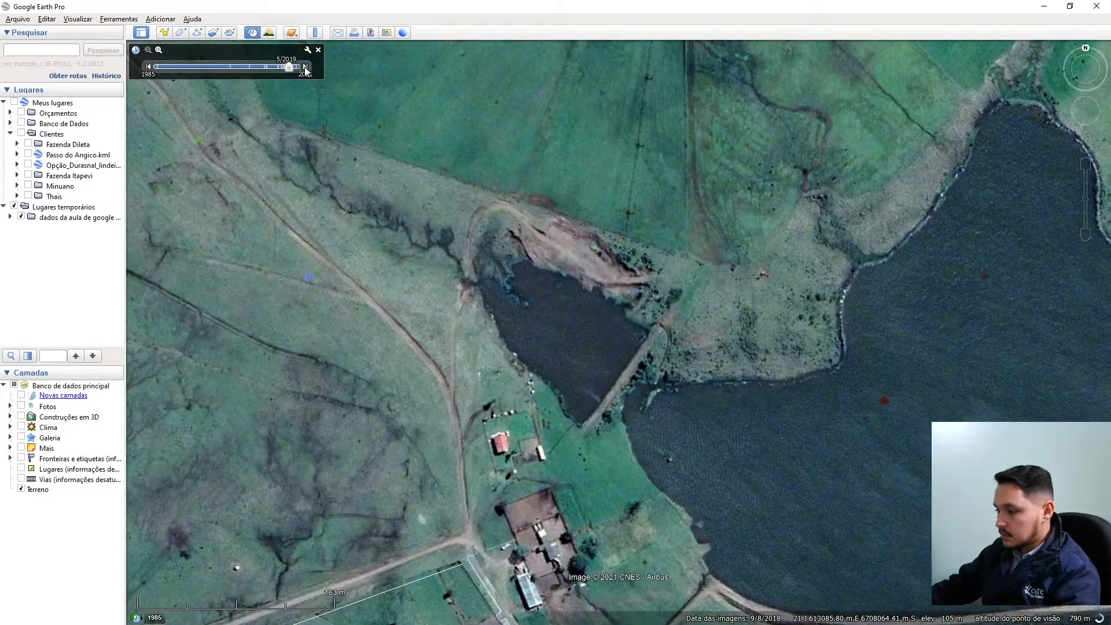
pyautogui.click(305, 67)
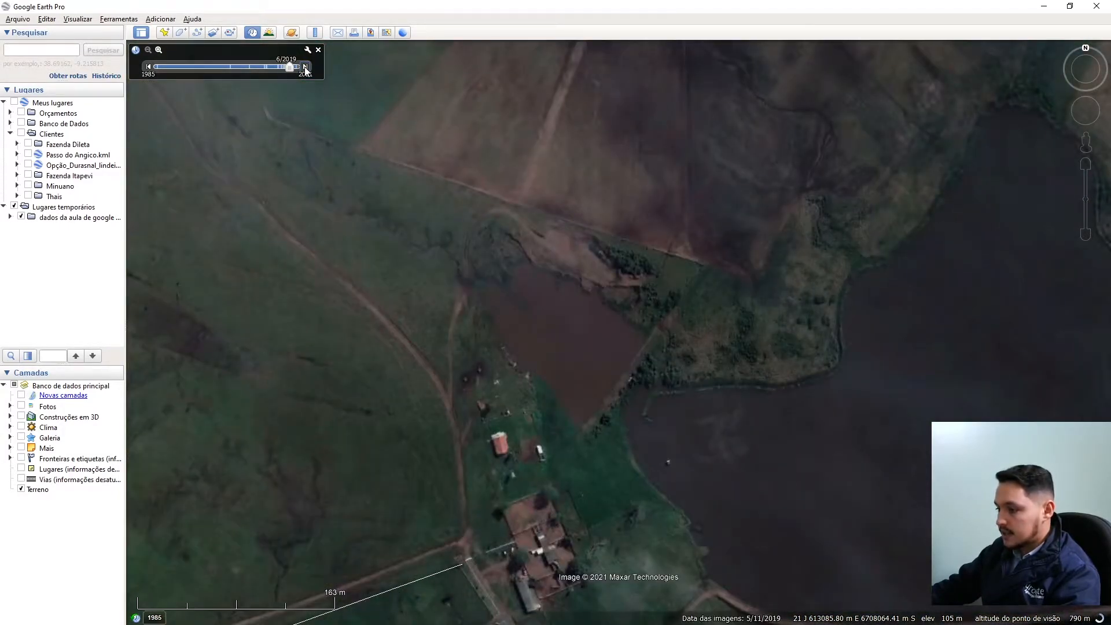
pyautogui.click(305, 67)
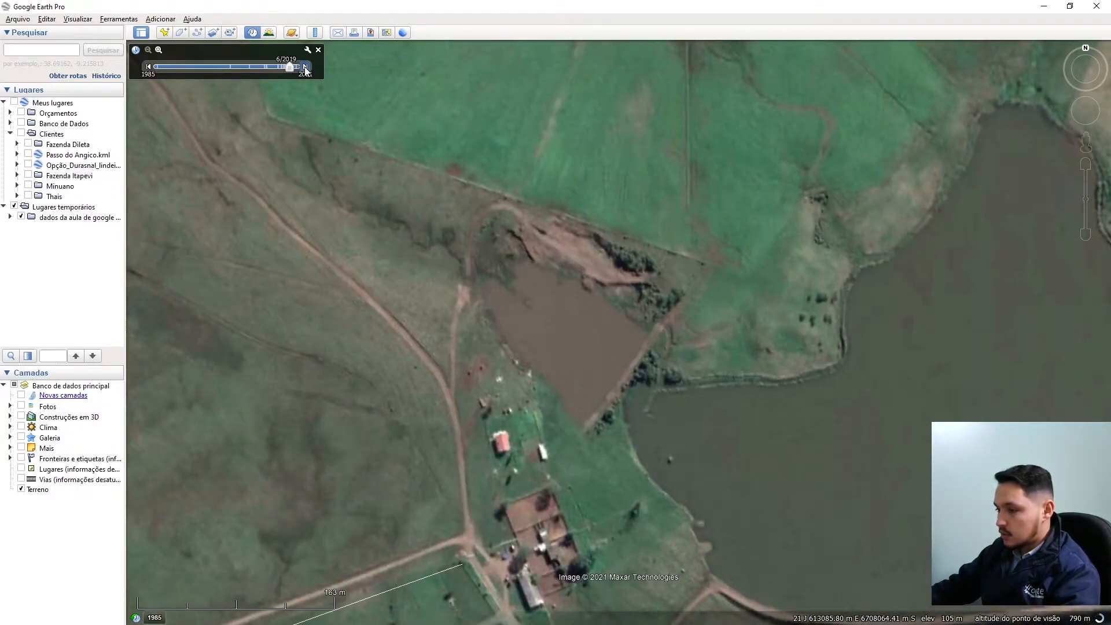
pyautogui.click(305, 68)
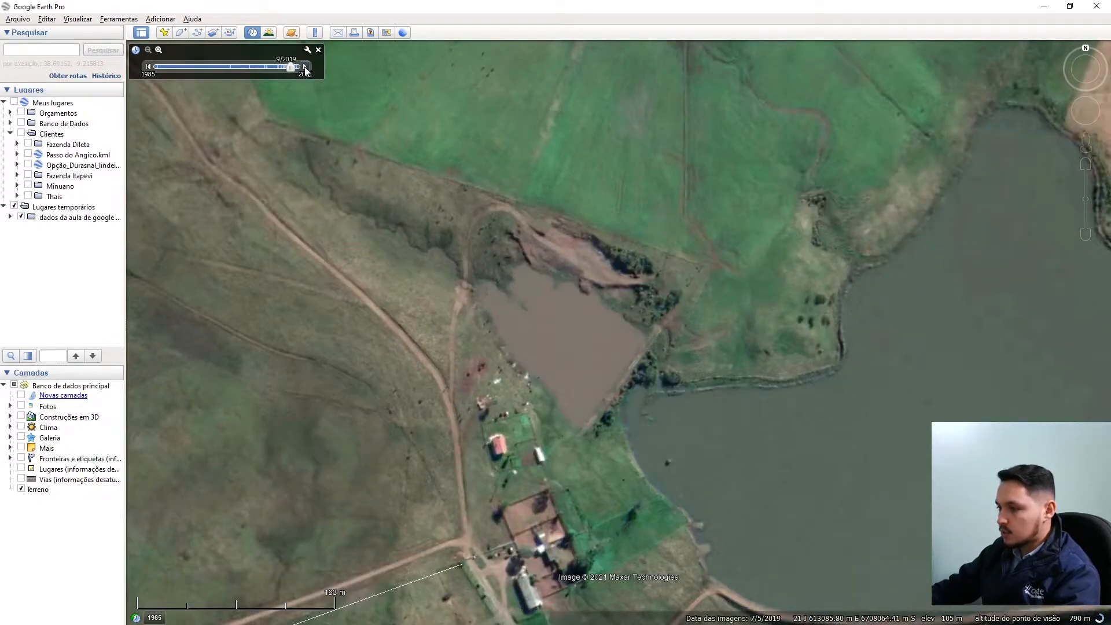
pyautogui.click(304, 67)
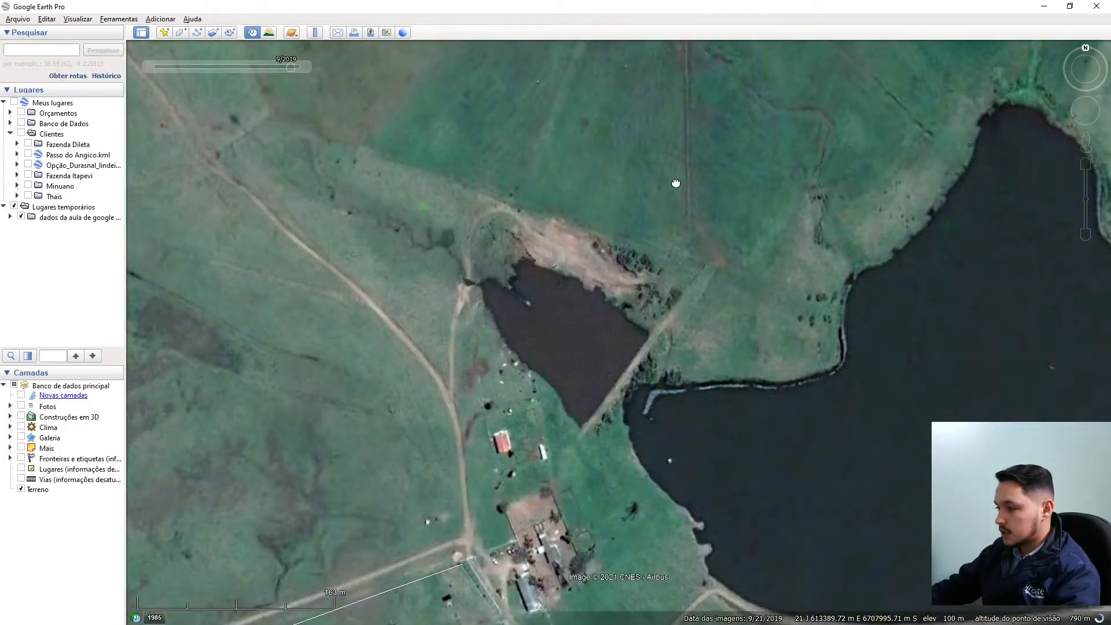
# Step: Inspect the circular pivot field north of the reservoirs in the 9/2019 imagery and turn off historical imagery
pyautogui.moveTo(676, 181); pyautogui.dragTo(650, 376)
pyautogui.moveTo(664, 271); pyautogui.dragTo(640, 439)
pyautogui.scroll(-2, 625, 219)
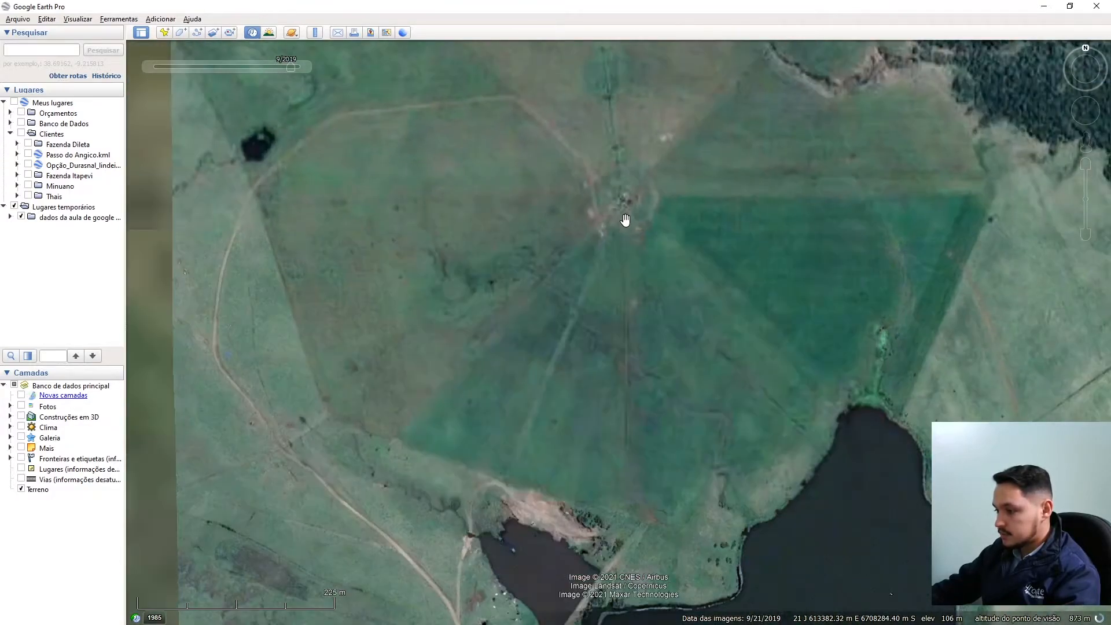
pyautogui.scroll(1, 622, 198)
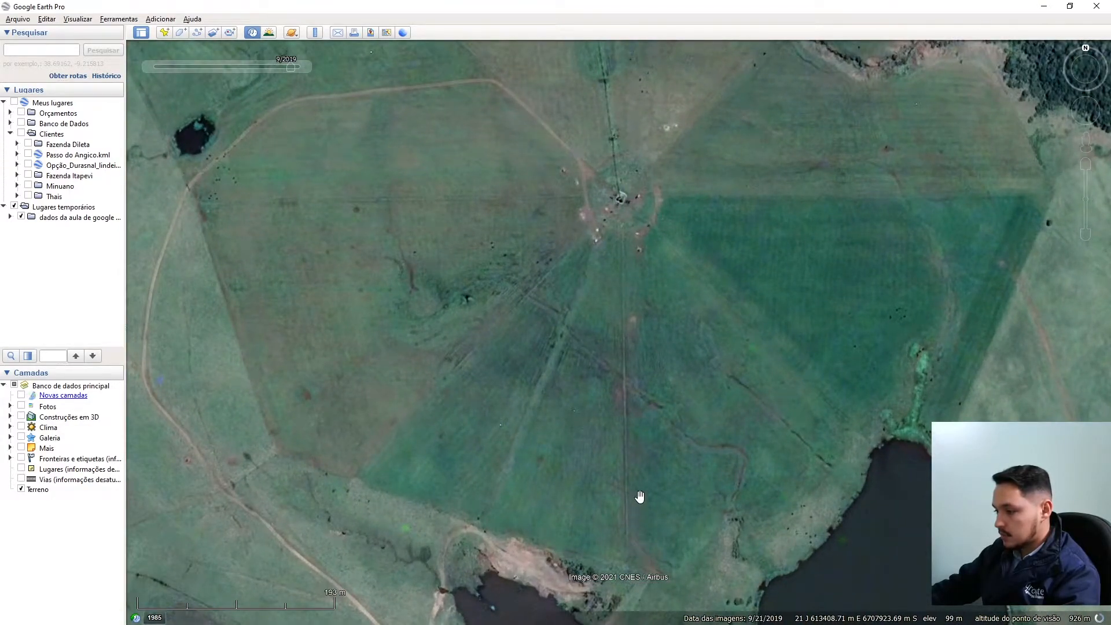
pyautogui.scroll(-3, 637, 508)
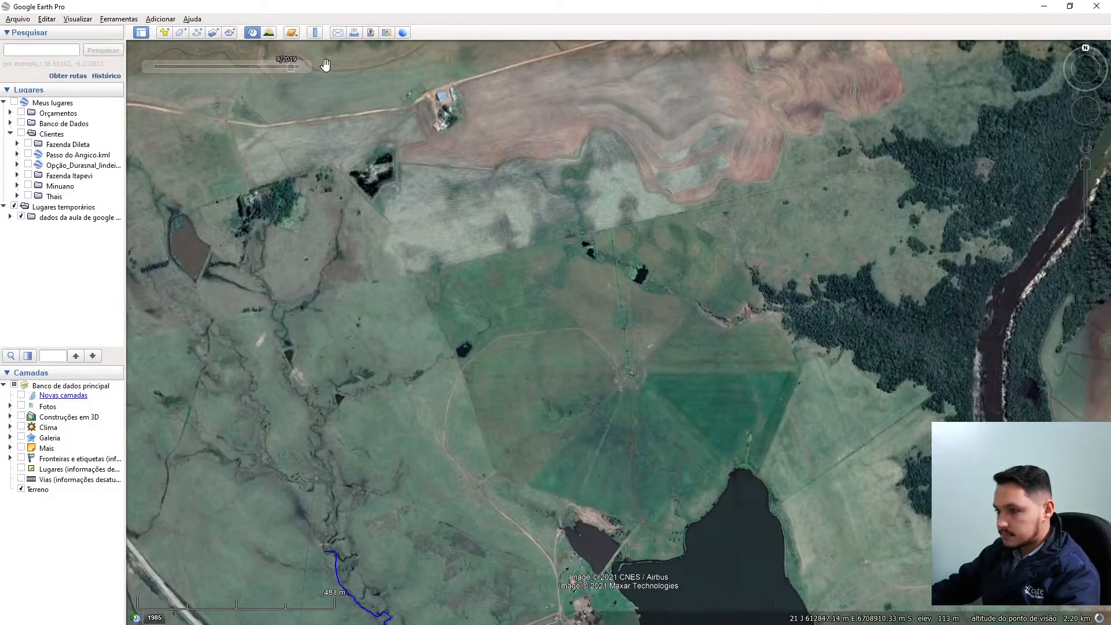
pyautogui.moveTo(306, 68)
pyautogui.click(319, 50)
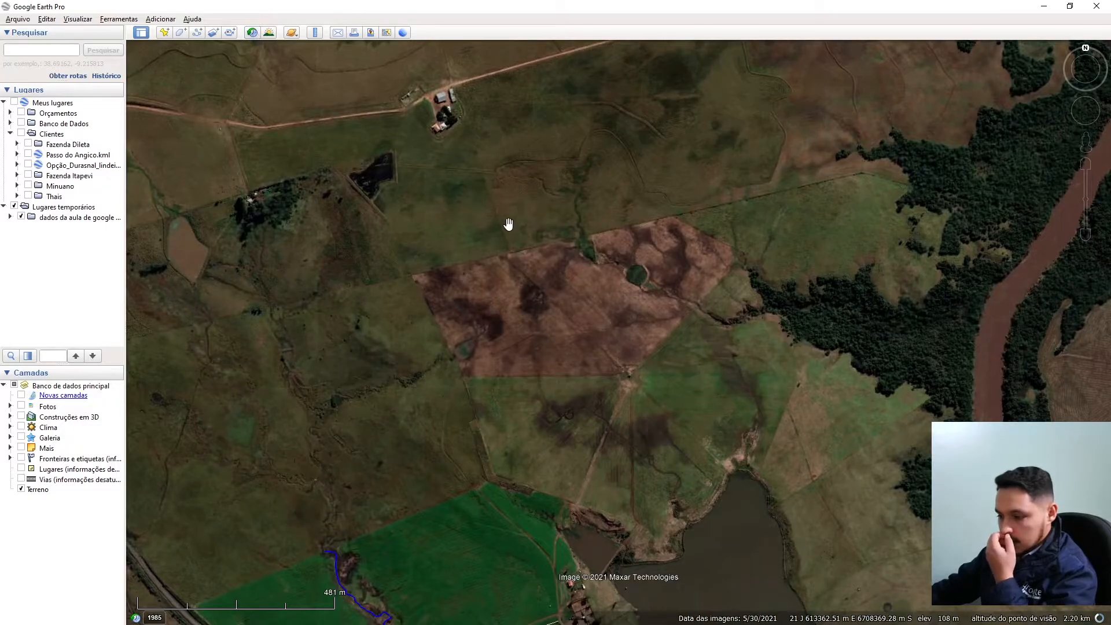
# Step: Examine the current imagery of the farmland, reservoirs, river and town surrounding Ponto fazenda São Paulo
pyautogui.scroll(-2, 510, 223)
pyautogui.scroll(3, 504, 226)
pyautogui.moveTo(588, 313); pyautogui.dragTo(491, 126)
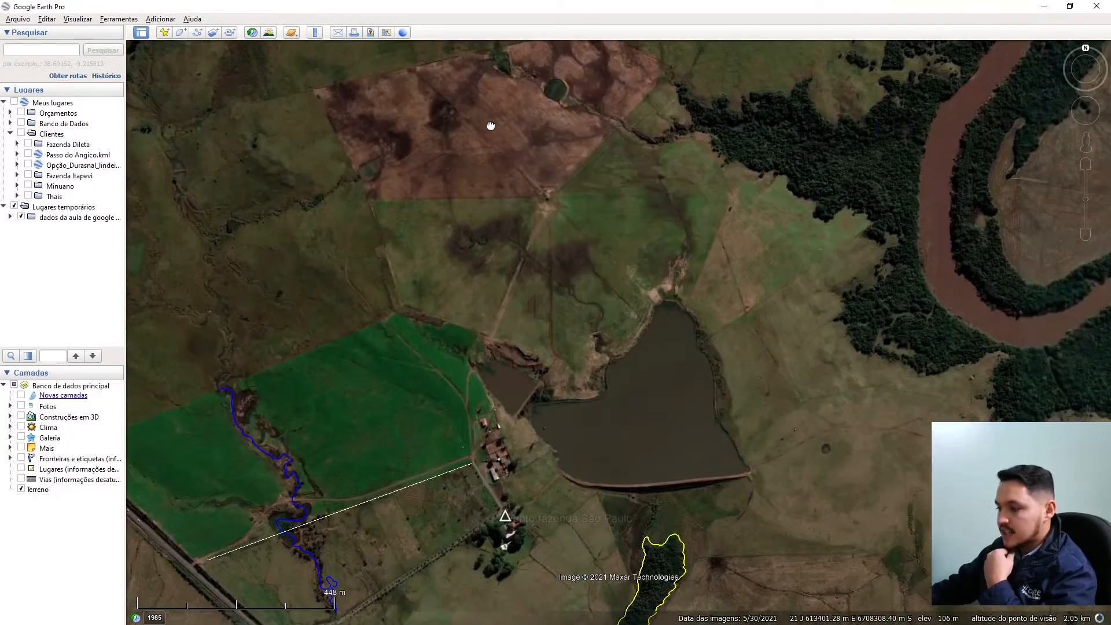
pyautogui.scroll(-5, 461, 213)
pyautogui.moveTo(764, 345); pyautogui.dragTo(635, 179)
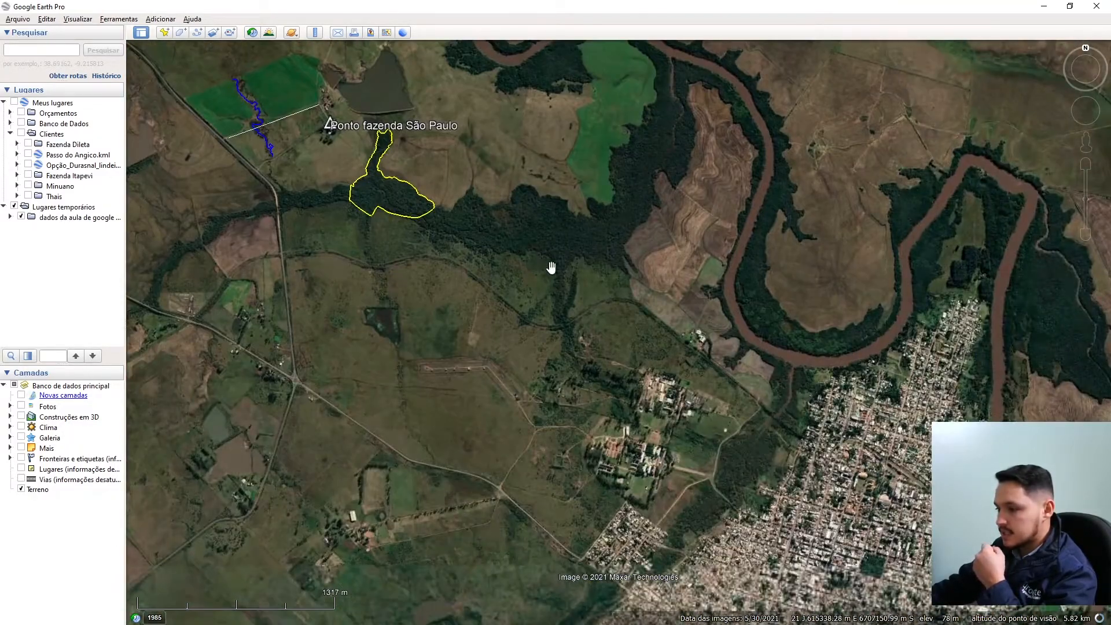
pyautogui.moveTo(462, 210); pyautogui.dragTo(712, 339)
pyautogui.scroll(1, 713, 340)
pyautogui.moveTo(414, 449); pyautogui.dragTo(759, 342)
pyautogui.moveTo(457, 359); pyautogui.dragTo(833, 377)
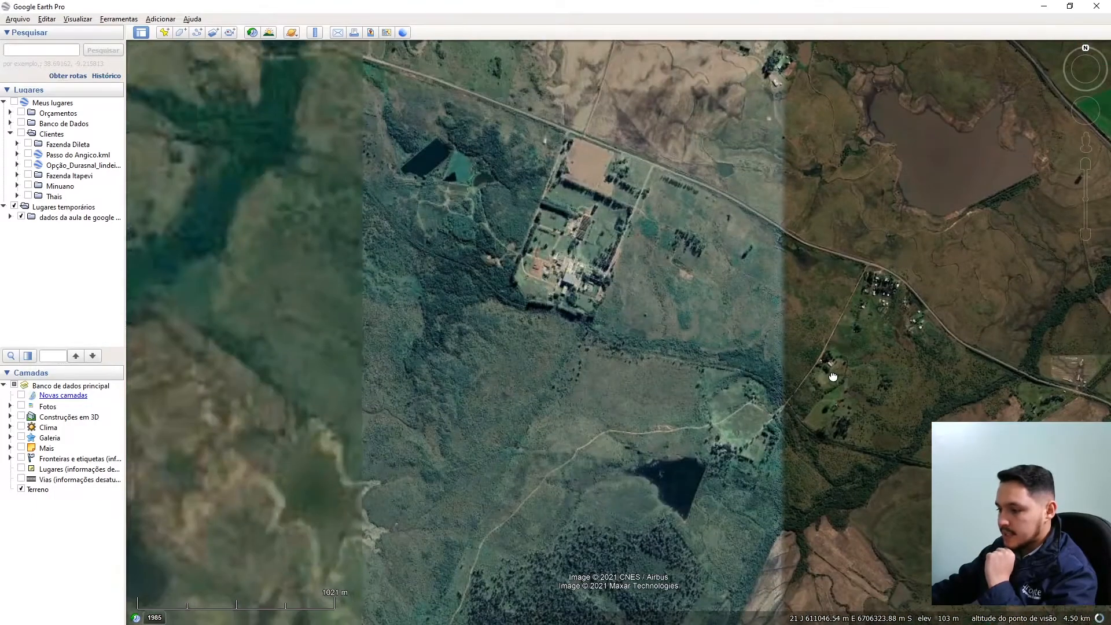
pyautogui.scroll(-3, 630, 336)
pyautogui.scroll(3, 633, 209)
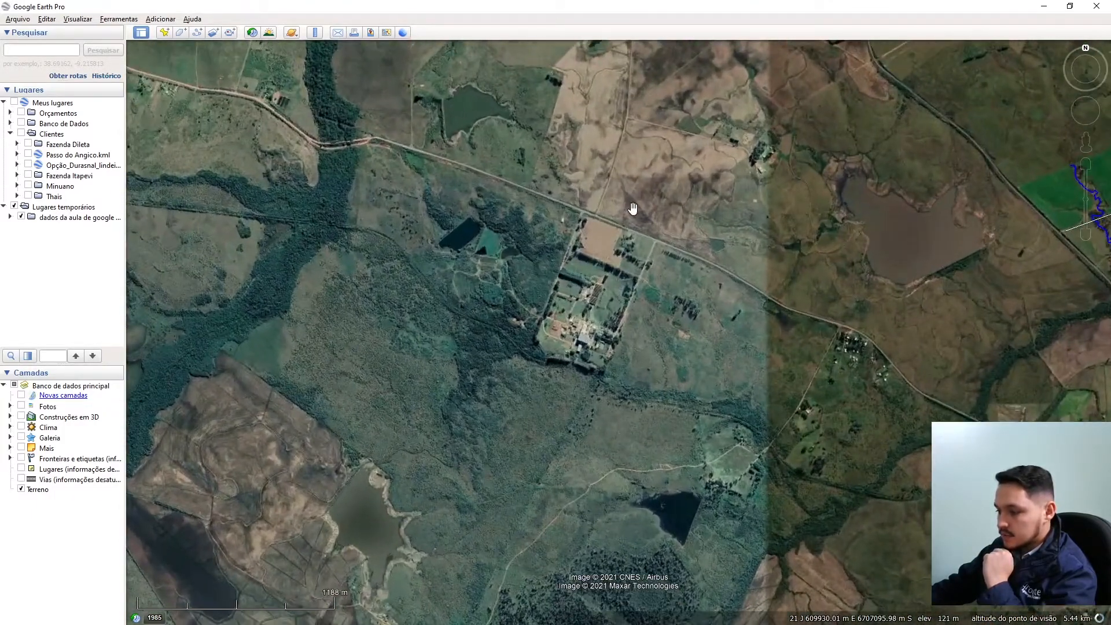
pyautogui.moveTo(633, 209); pyautogui.dragTo(520, 432)
pyautogui.moveTo(787, 250)
pyautogui.mouseDown()
pyautogui.moveTo(653, 278)
pyautogui.moveTo(640, 293)
pyautogui.mouseUp()
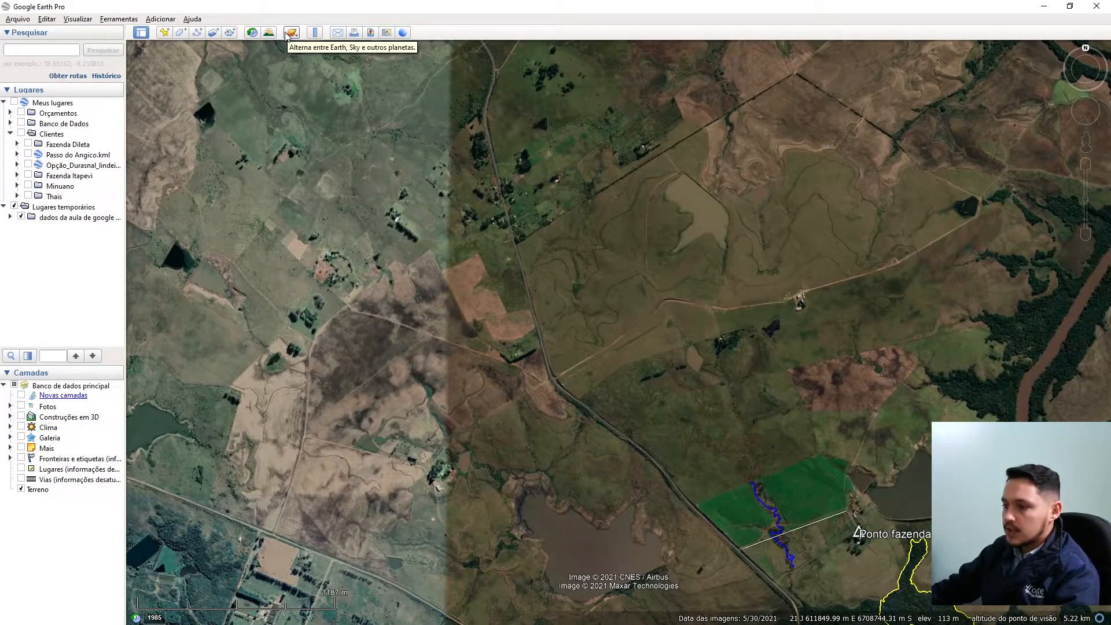
# Step: Set the ruler to circle measurement and keep its window clear of the pivot field north of the large reservoir
pyautogui.click(314, 33)
pyautogui.moveTo(335, 98); pyautogui.dragTo(318, 91)
pyautogui.scroll(3, 939, 431)
pyautogui.scroll(5, 938, 428)
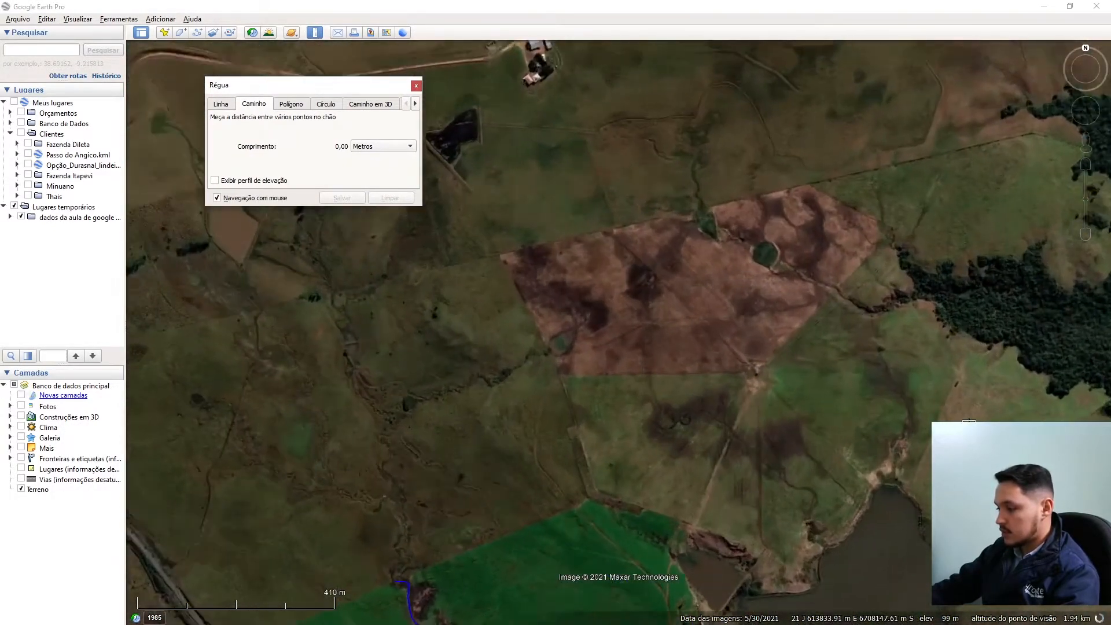
pyautogui.moveTo(338, 93); pyautogui.dragTo(269, 75)
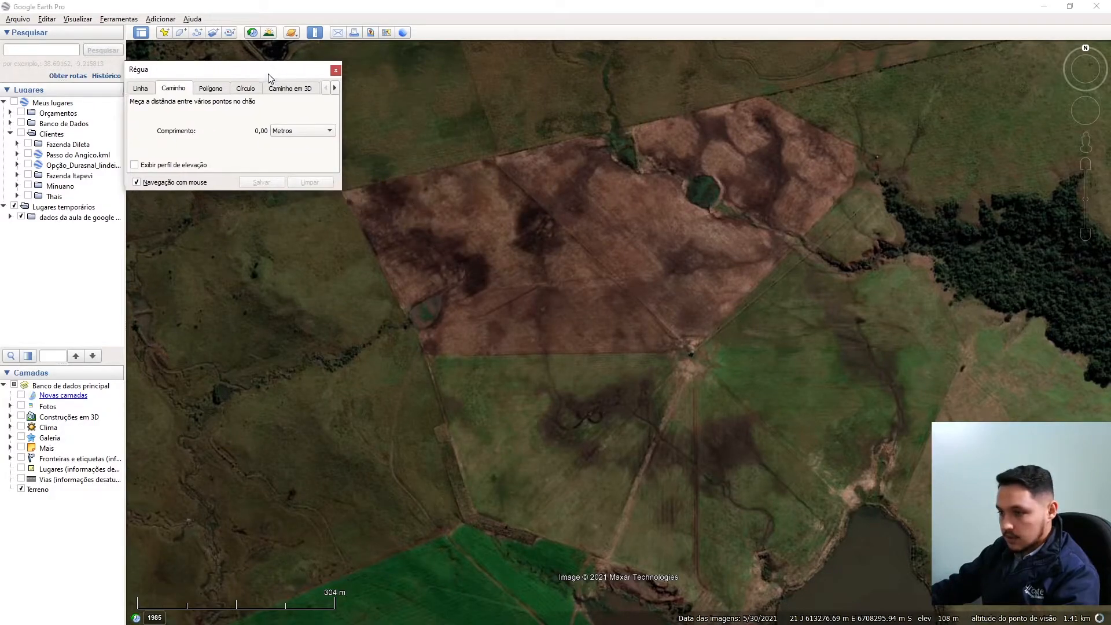
pyautogui.click(248, 90)
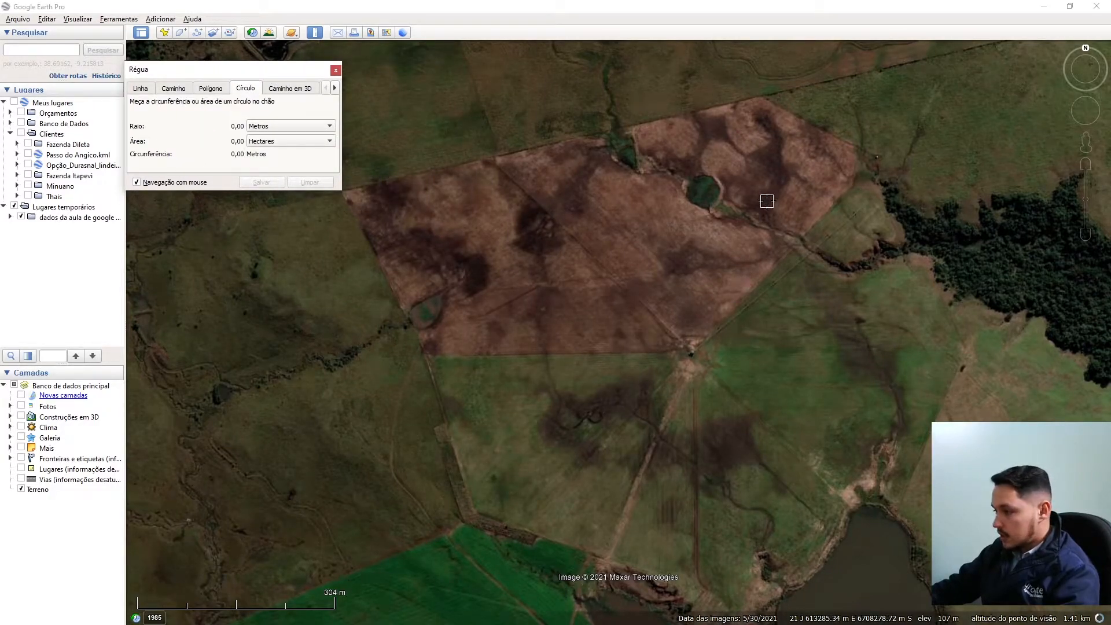
# Step: Draw a circle of about 351.5 m radius from the pivot's centre to its outer edge and save it as Pivo
pyautogui.scroll(2, 698, 350)
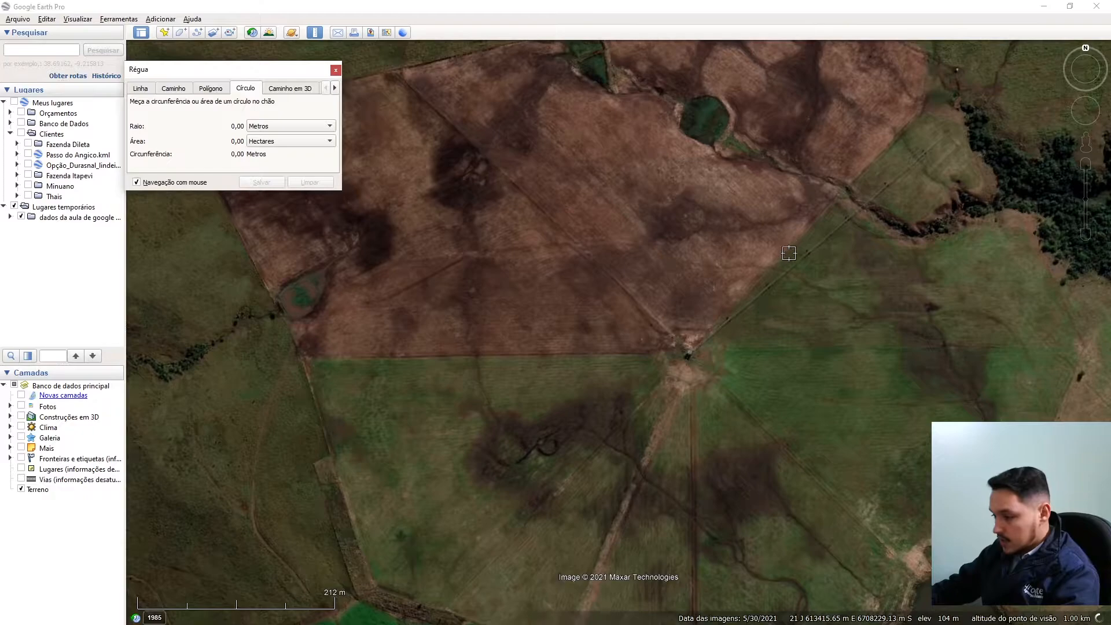
pyautogui.scroll(2, 720, 315)
pyautogui.click(674, 337)
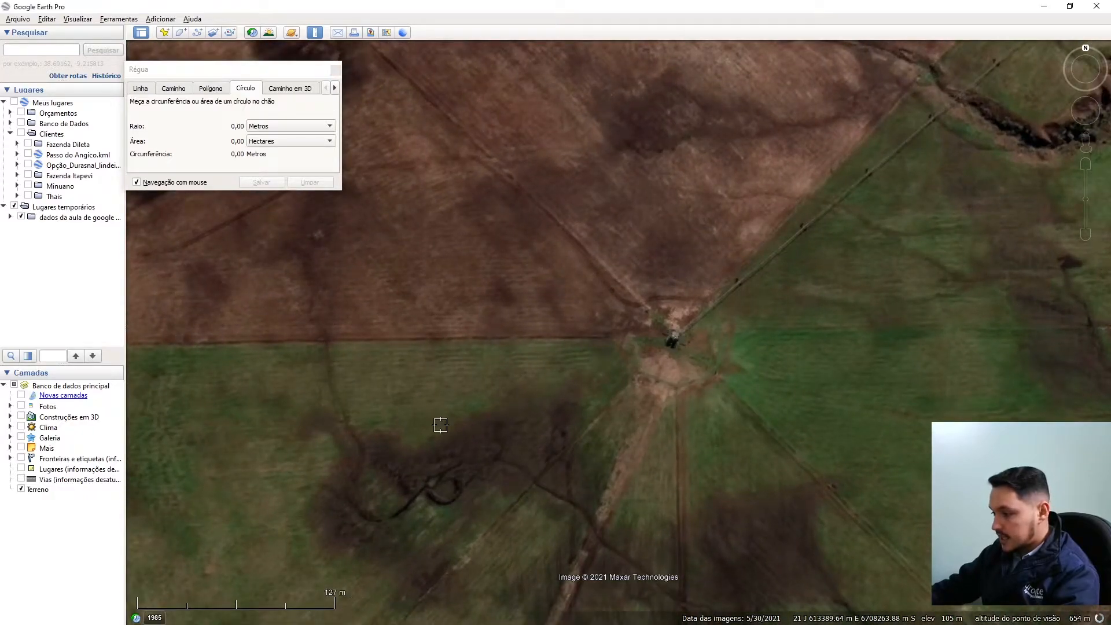
pyautogui.scroll(-3, 417, 434)
pyautogui.scroll(6, 778, 197)
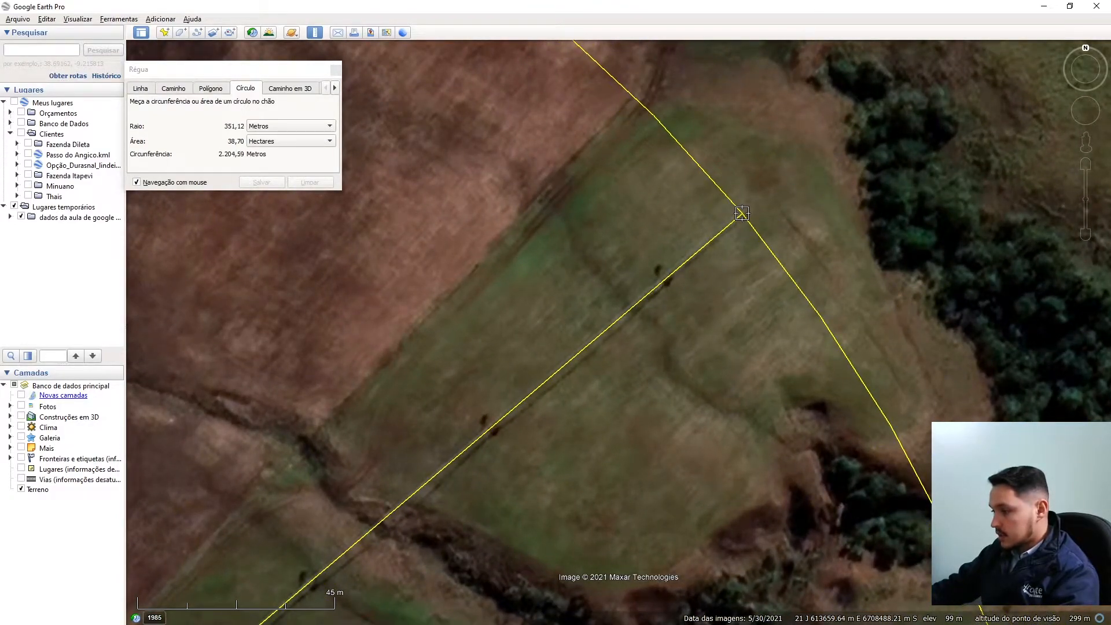
pyautogui.click(741, 213)
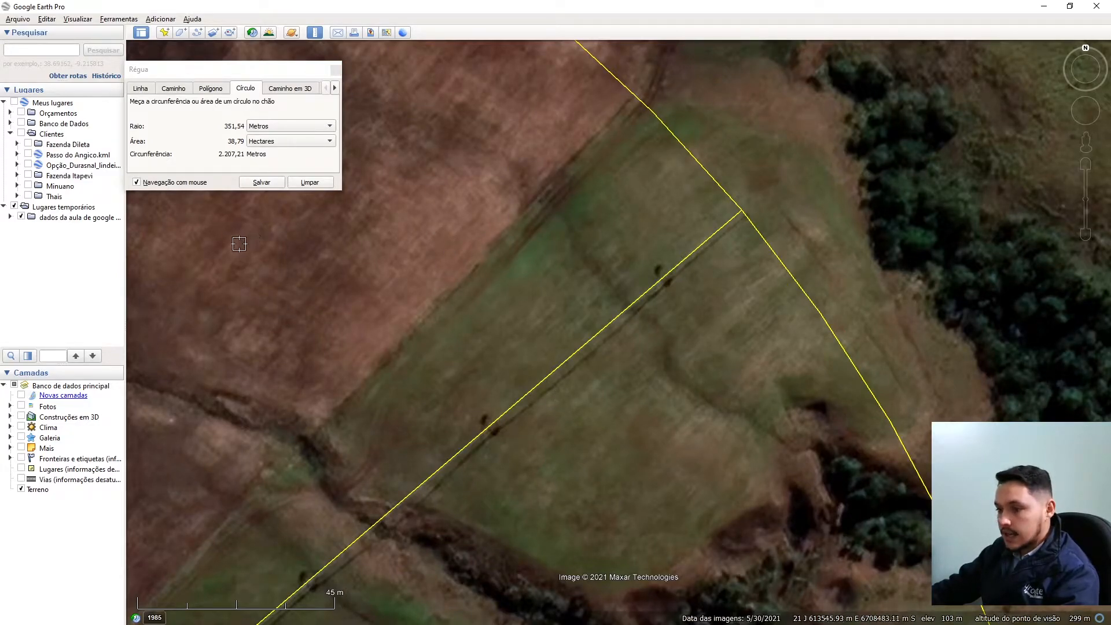
pyautogui.click(261, 183)
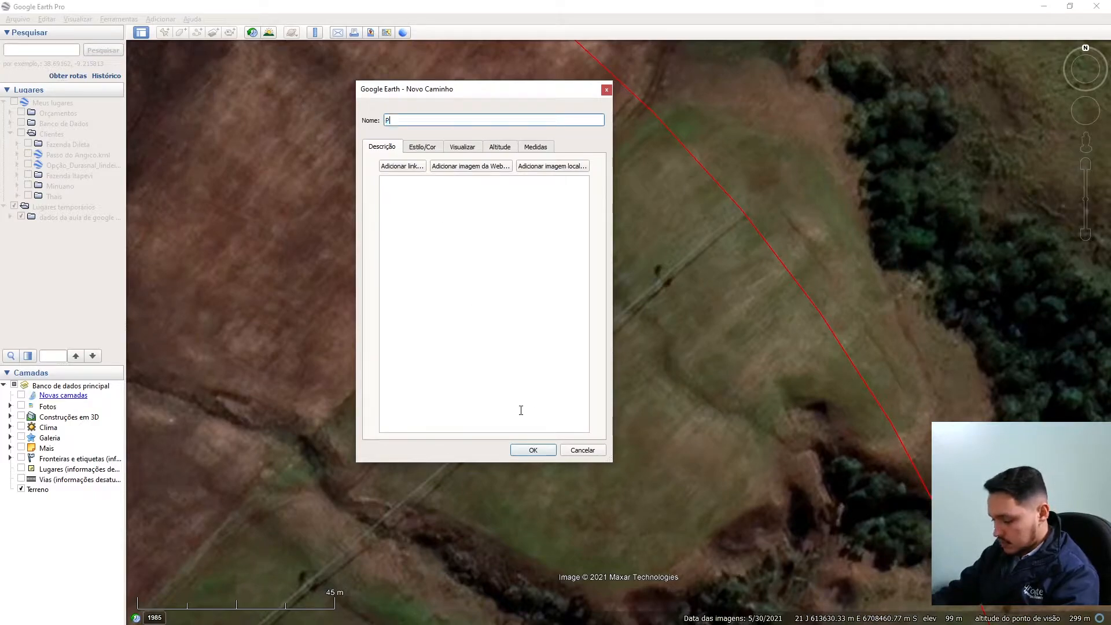
pyautogui.press('Return')
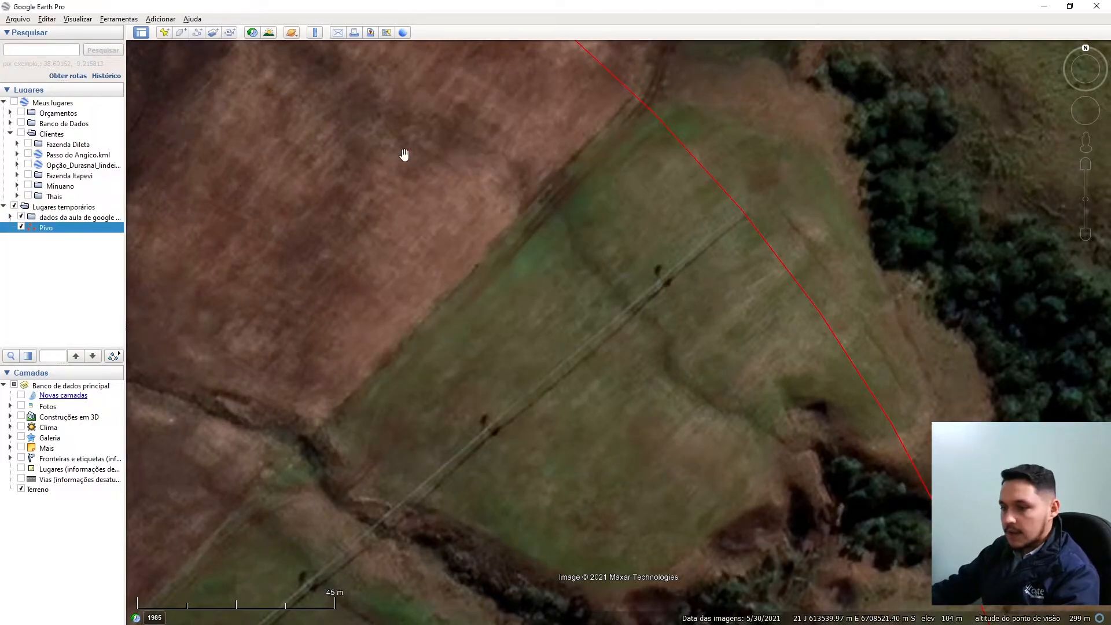
# Step: Start a new polygon with its first vertex at the brown field's northwest corner, keeping its window clear of that corner
pyautogui.scroll(-5, 784, 313)
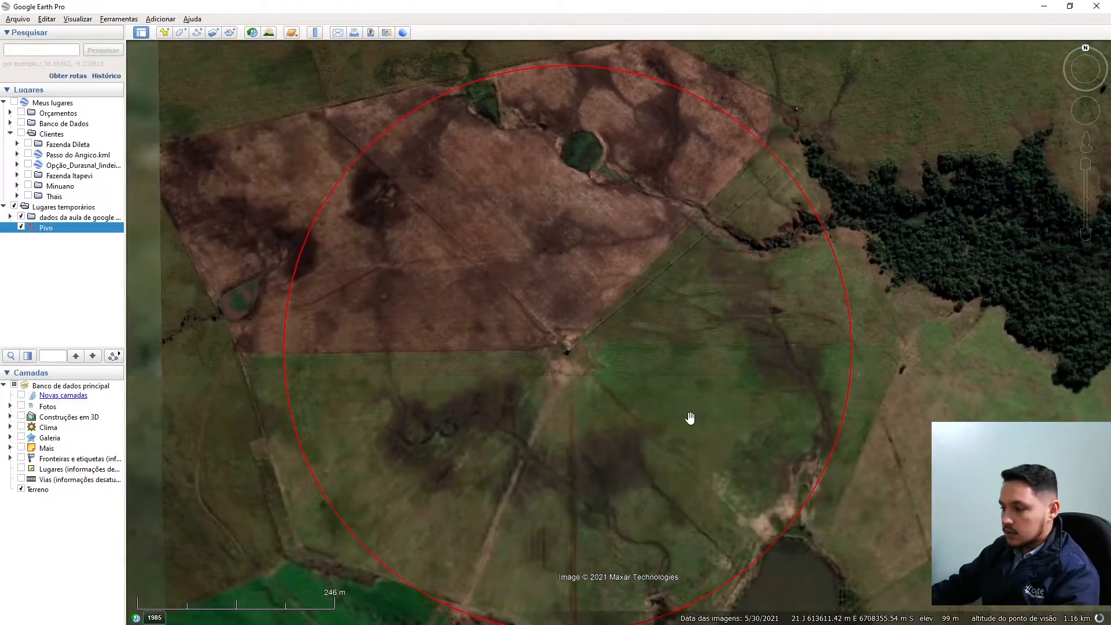
pyautogui.scroll(-2, 625, 317)
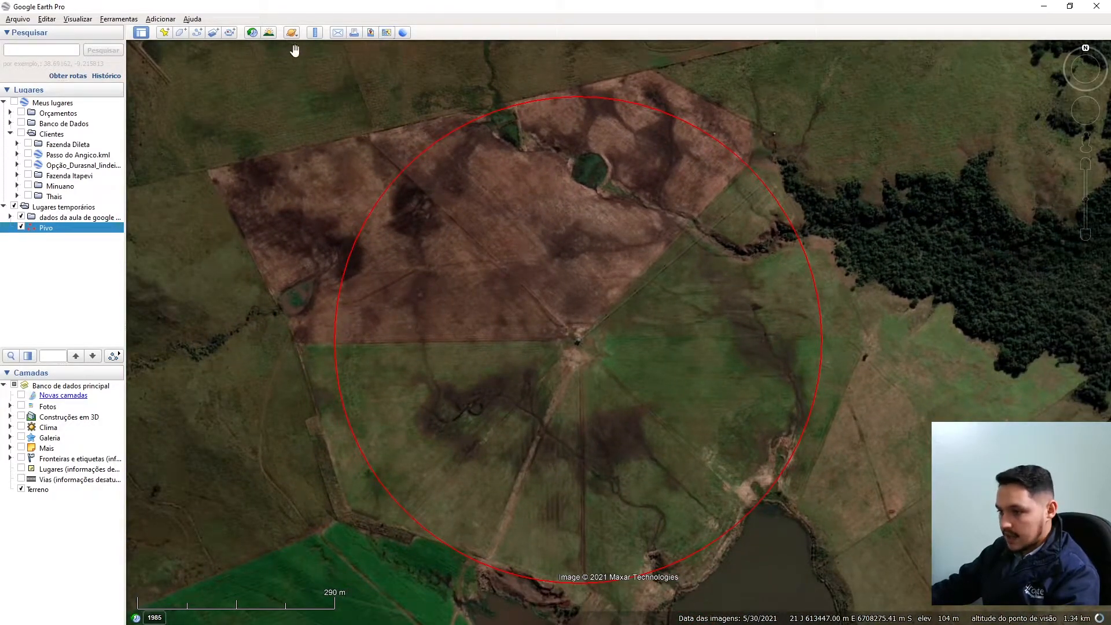
pyautogui.click(177, 35)
pyautogui.moveTo(515, 92); pyautogui.dragTo(161, 269)
pyautogui.scroll(2, 186, 116)
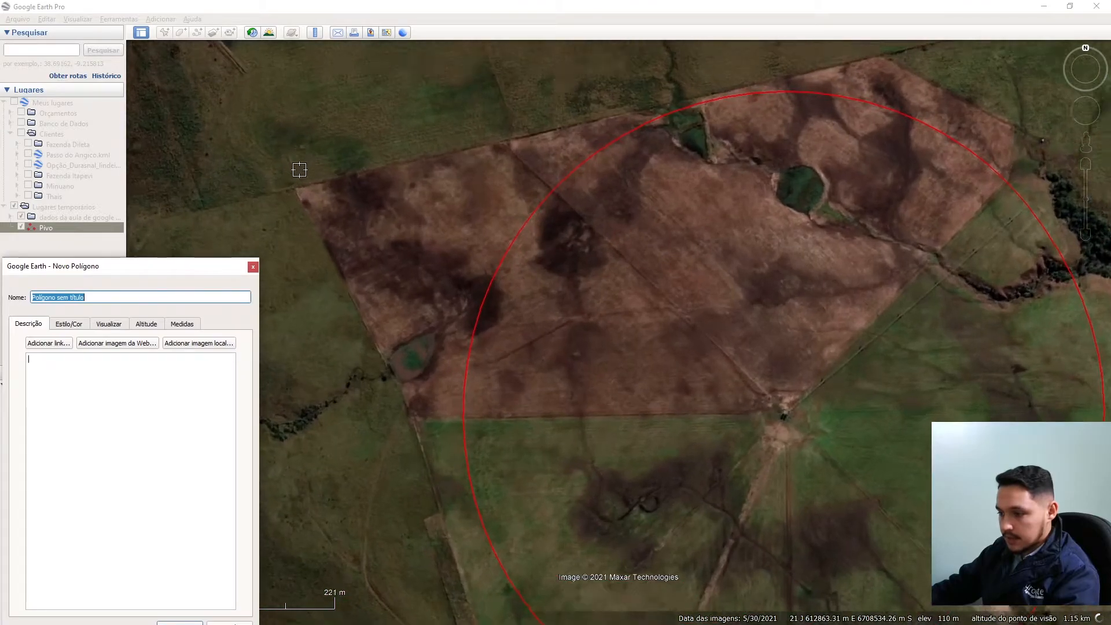
pyautogui.scroll(2, 300, 170)
pyautogui.click(289, 193)
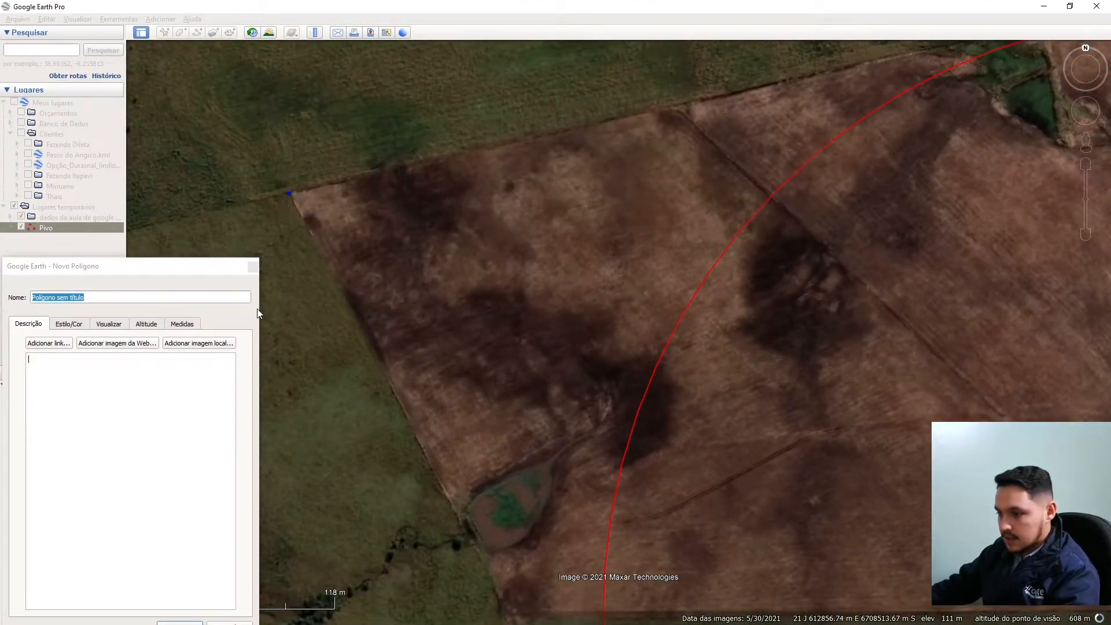
# Step: Extend the polygon along the brown field's northern boundary and around its northeast corner to the forest edge above the gully
pyautogui.scroll(-3, 259, 129)
pyautogui.scroll(3, 711, 60)
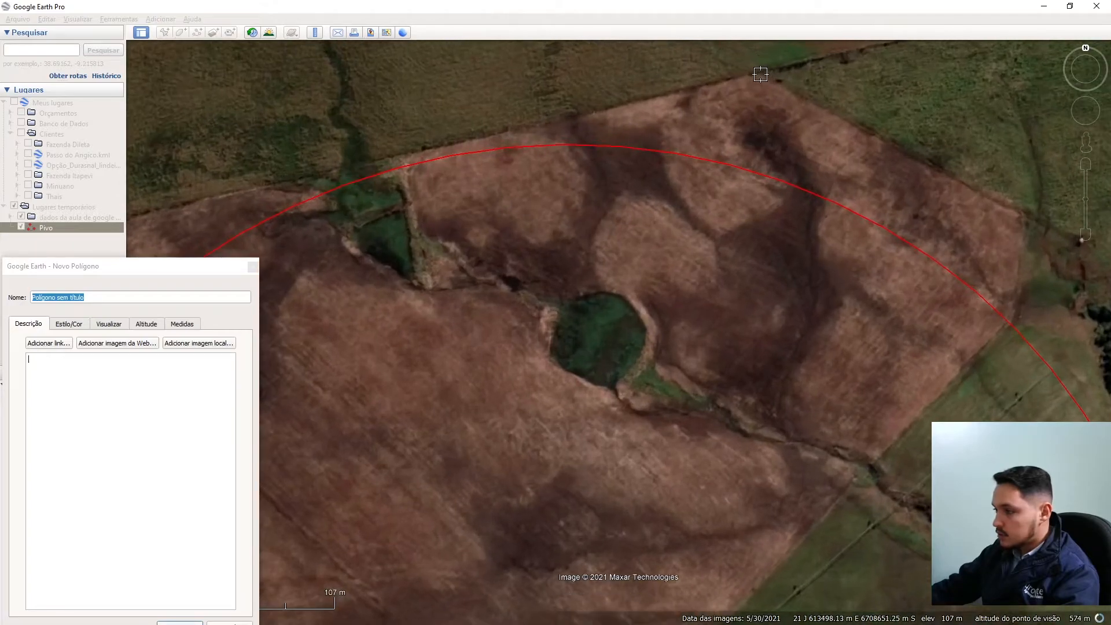
pyautogui.click(758, 70)
pyautogui.scroll(-3, 513, 60)
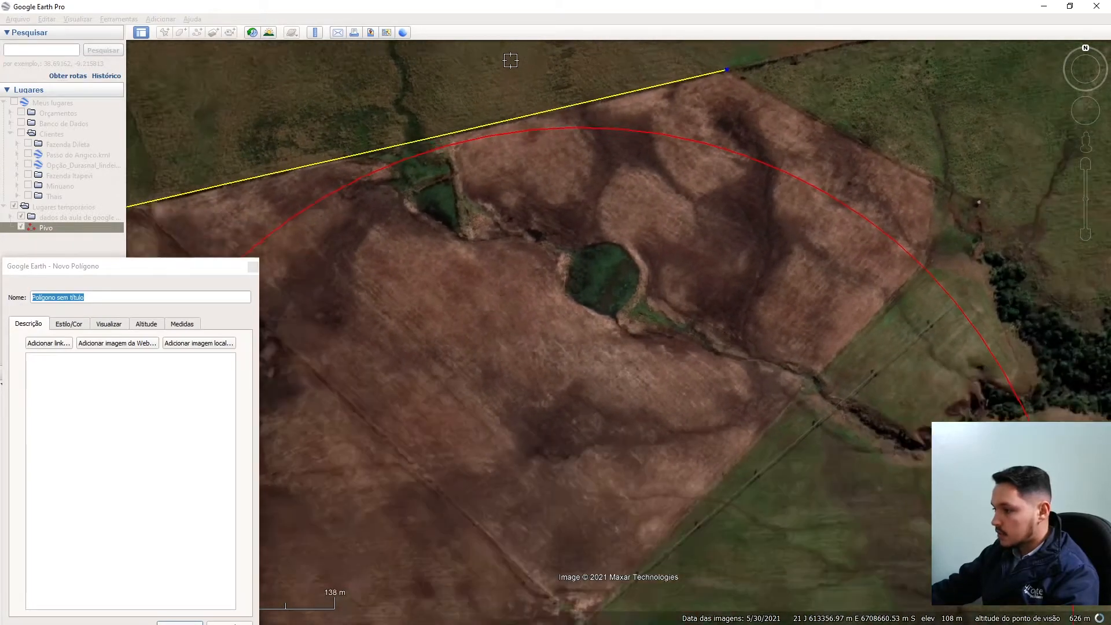
pyautogui.scroll(2, 852, 185)
pyautogui.scroll(2, 852, 183)
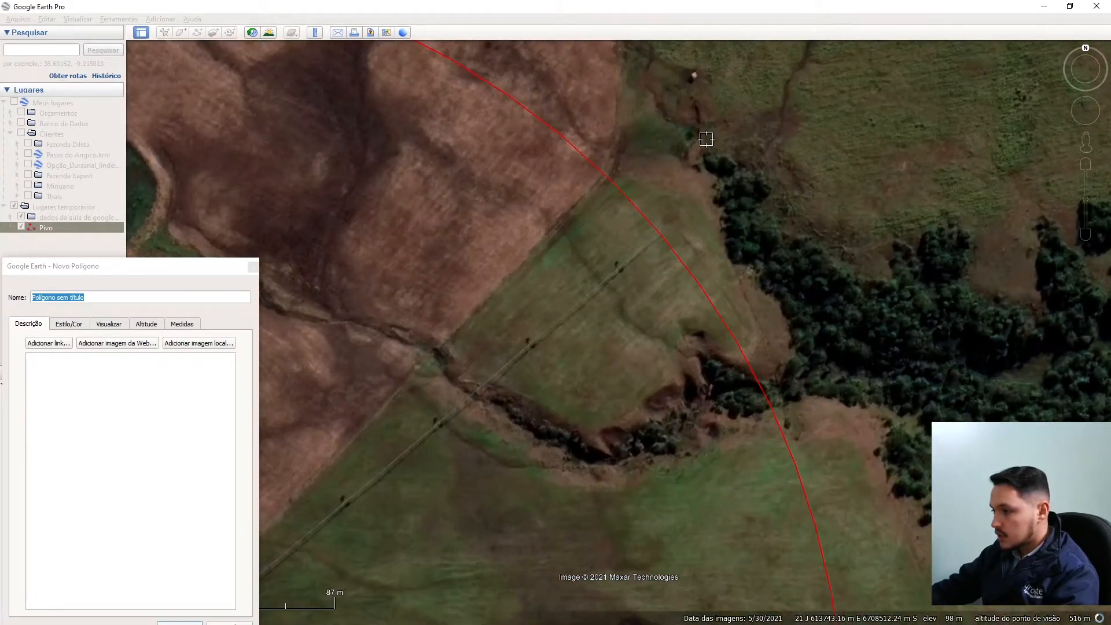
pyautogui.scroll(-1, 673, 295)
pyautogui.scroll(2, 662, 68)
pyautogui.click(618, 103)
pyautogui.click(611, 247)
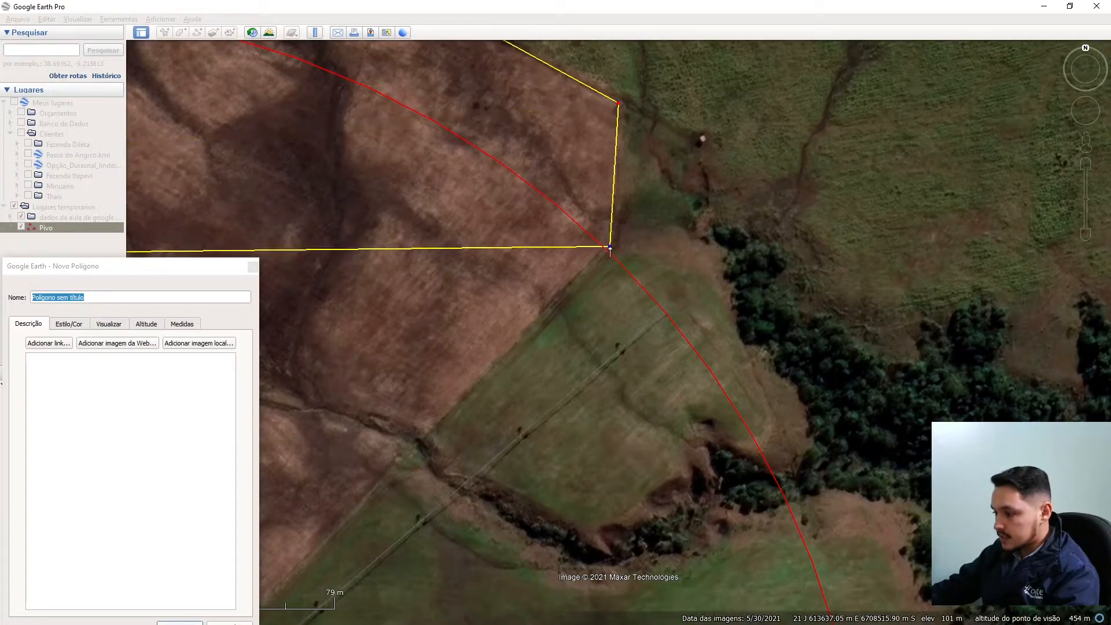
pyautogui.click(721, 280)
pyautogui.scroll(-2, 730, 324)
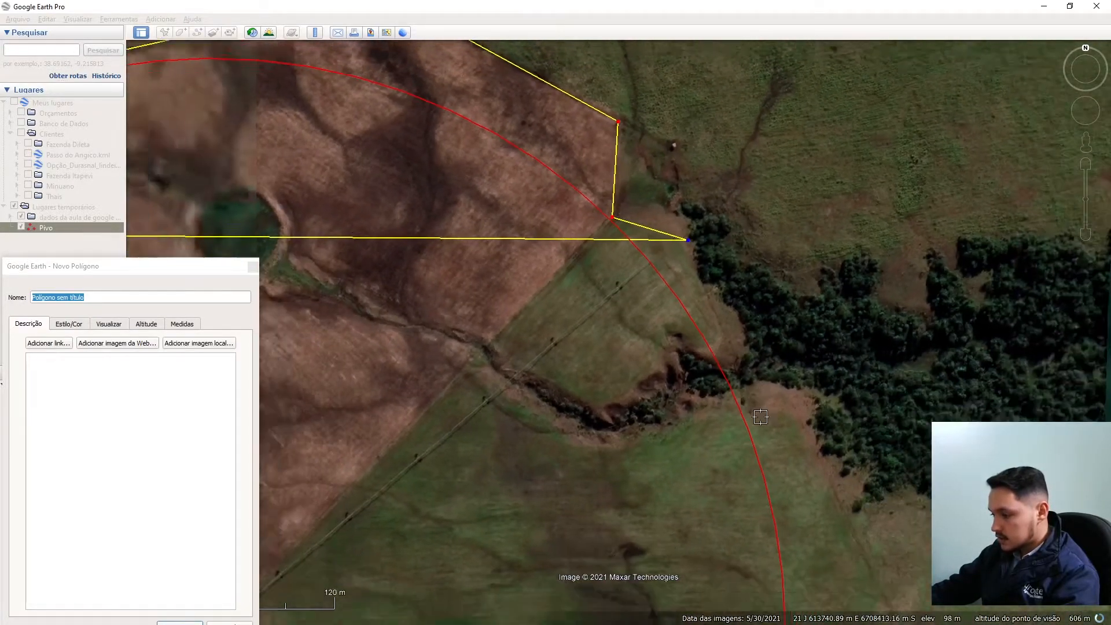
pyautogui.scroll(2, 691, 421)
pyautogui.scroll(1, 710, 491)
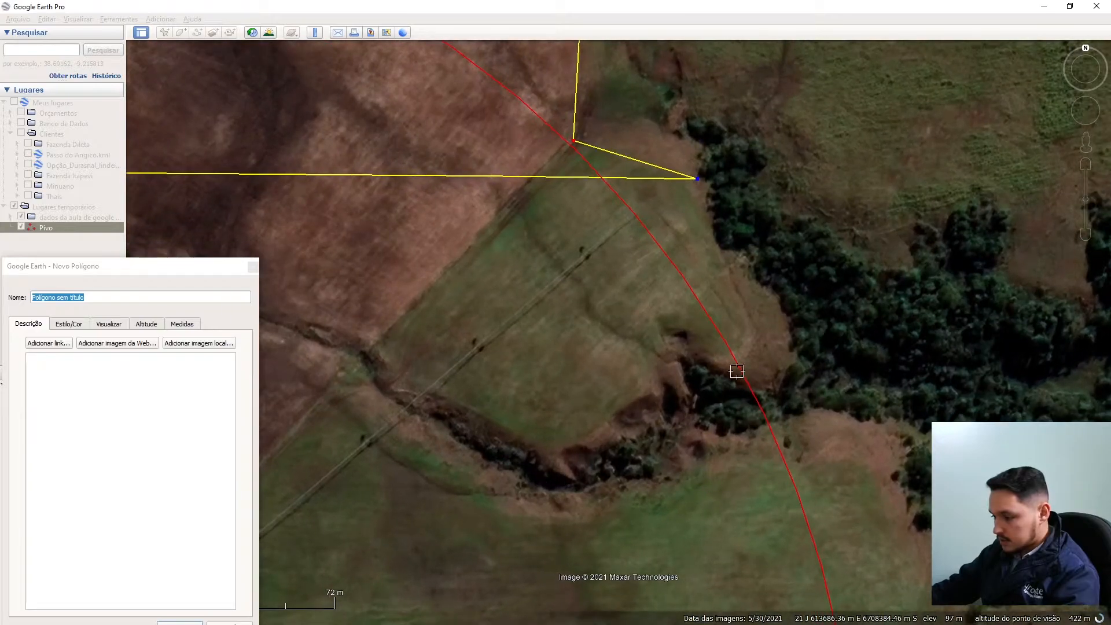
pyautogui.click(750, 326)
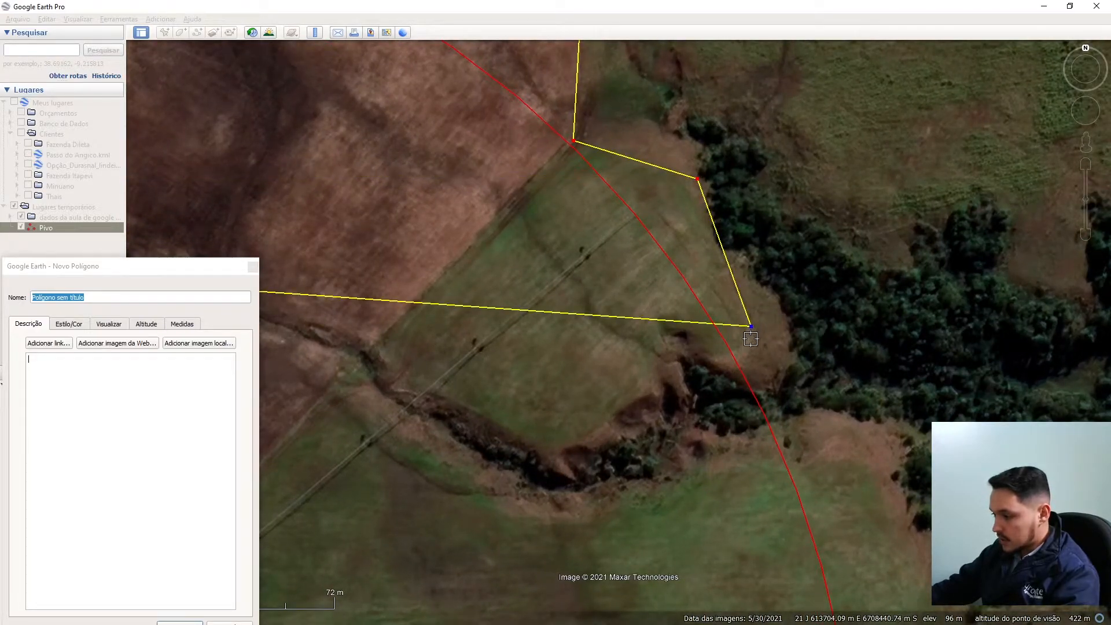
# Step: Trace the polygon freehand around the wooded gully, ending on its southern side near the forest edge
pyautogui.moveTo(749, 339)
pyautogui.mouseDown()
pyautogui.moveTo(720, 358)
pyautogui.moveTo(683, 333)
pyautogui.moveTo(657, 343)
pyautogui.moveTo(631, 389)
pyautogui.moveTo(559, 445)
pyautogui.moveTo(412, 393)
pyautogui.moveTo(357, 399)
pyautogui.moveTo(390, 441)
pyautogui.moveTo(547, 519)
pyautogui.moveTo(752, 468)
pyautogui.moveTo(874, 477)
pyautogui.mouseUp()
pyautogui.scroll(-2, 693, 117)
pyautogui.scroll(-2, 692, 118)
pyautogui.scroll(1, 726, 327)
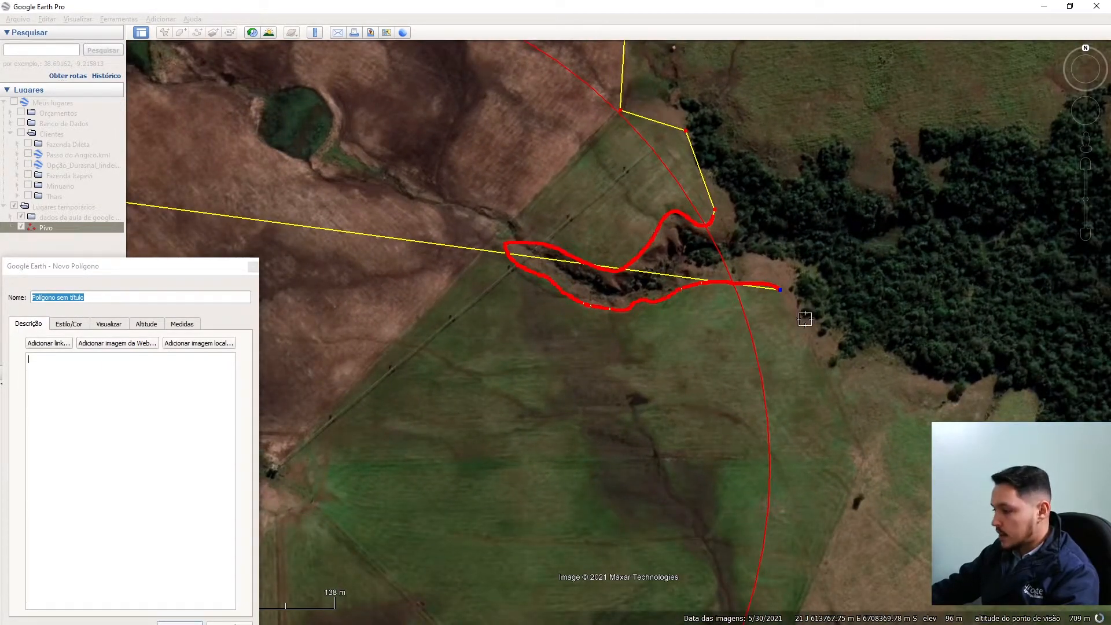
# Step: Add ten trial vertices to the polygon across the green field south of the gully
pyautogui.click(778, 319)
pyautogui.click(738, 338)
pyautogui.click(709, 326)
pyautogui.click(662, 332)
pyautogui.click(656, 358)
pyautogui.click(695, 385)
pyautogui.click(728, 383)
pyautogui.click(725, 365)
pyautogui.click(735, 368)
pyautogui.click(751, 380)
pyautogui.scroll(-1, 711, 259)
# Step: Remove the ten trial vertices, back to the end of the freehand trace beside the gully
pyautogui.rightClick(811, 287)
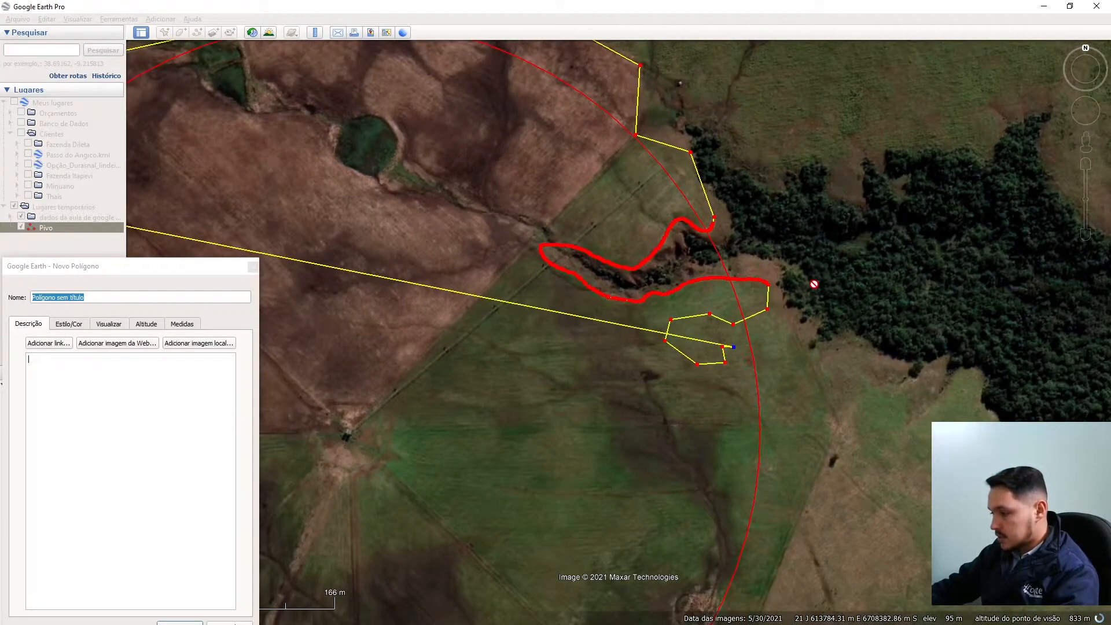
pyautogui.rightClick(831, 276)
pyautogui.rightClick(832, 276)
pyautogui.rightClick(832, 276)
pyautogui.rightClick(832, 276)
pyautogui.rightClick(833, 274)
pyautogui.rightClick(836, 272)
pyautogui.rightClick(837, 270)
pyautogui.rightClick(839, 268)
pyautogui.rightClick(842, 266)
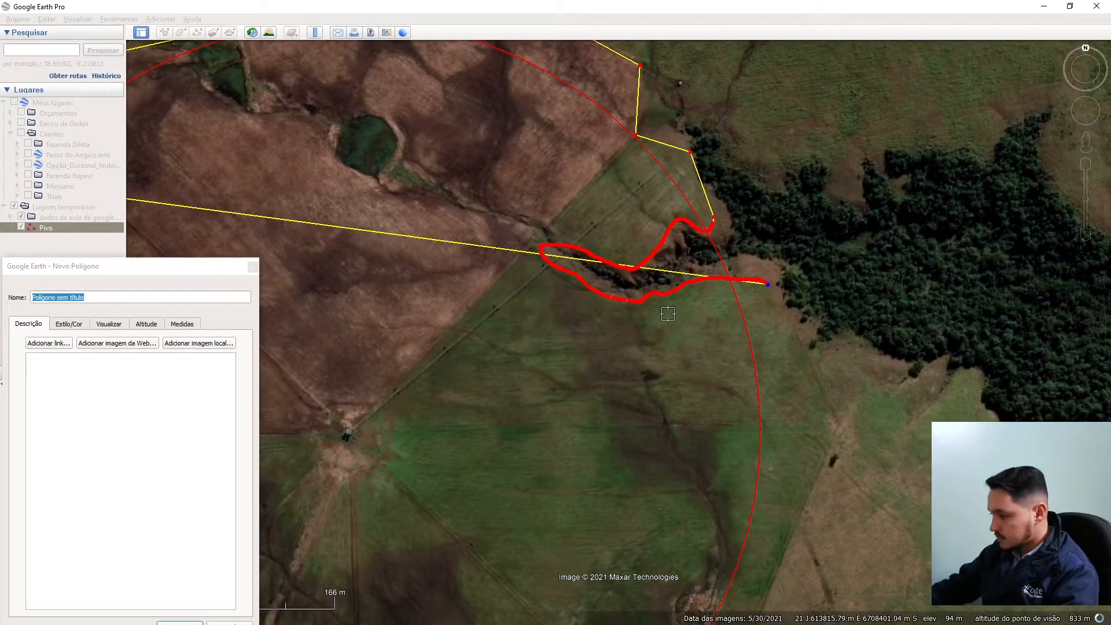
# Step: Continue the polygon freehand southeast along the forest edge, from the gully to the small notch beside the light-green field
pyautogui.scroll(-3, 382, 270)
pyautogui.scroll(5, 603, 280)
pyautogui.scroll(-2, 542, 312)
pyautogui.scroll(3, 992, 273)
pyautogui.rightClick(899, 261)
pyautogui.scroll(-3, 436, 334)
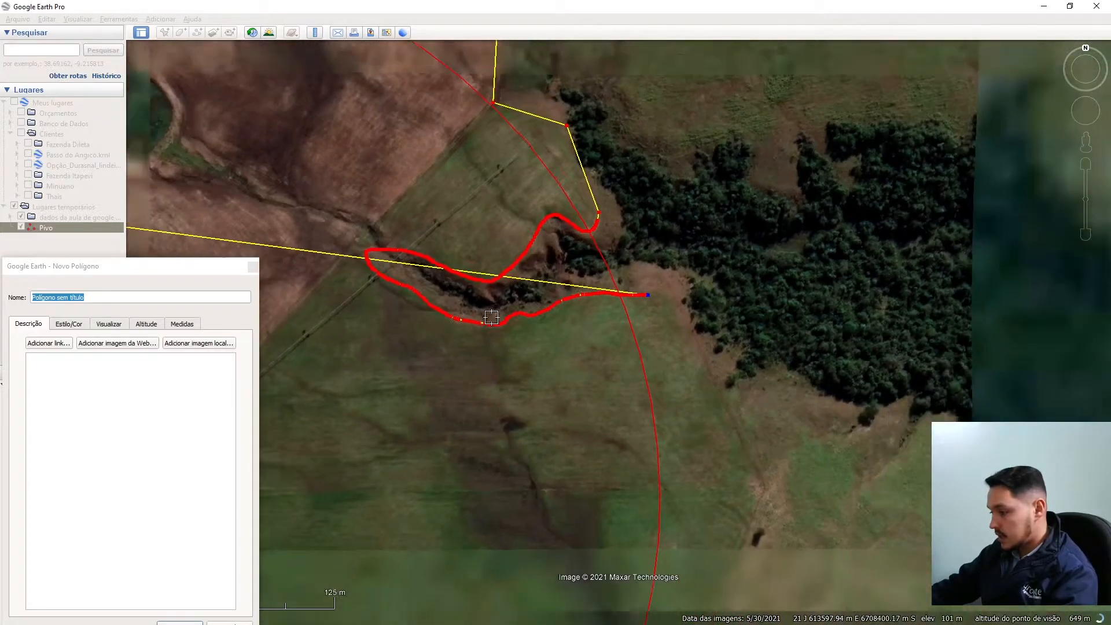
pyautogui.scroll(3, 946, 348)
pyautogui.scroll(3, 857, 341)
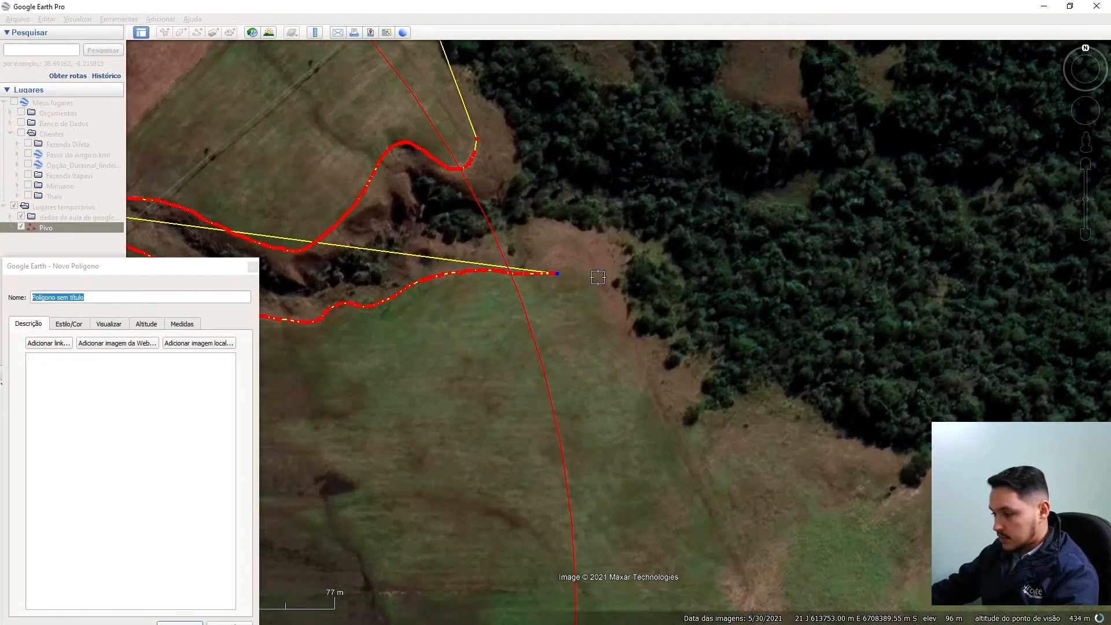
pyautogui.moveTo(611, 285)
pyautogui.mouseDown()
pyautogui.moveTo(669, 365)
pyautogui.moveTo(709, 356)
pyautogui.moveTo(687, 415)
pyautogui.moveTo(784, 385)
pyautogui.moveTo(850, 441)
pyautogui.moveTo(898, 443)
pyautogui.moveTo(913, 485)
pyautogui.moveTo(928, 460)
pyautogui.mouseUp()
pyautogui.scroll(-5, 355, 259)
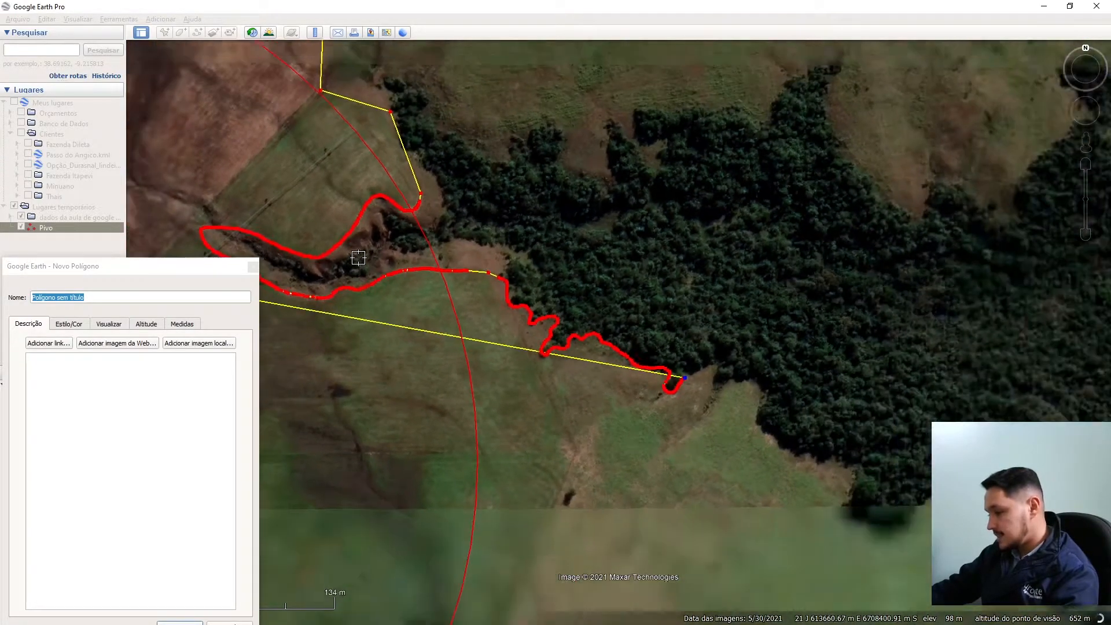
# Step: Add point-by-point polygon vertices along the forest edge from the freehand trace's end to the light-green field's eastern end
pyautogui.scroll(3, 801, 479)
pyautogui.click(430, 231)
pyautogui.click(434, 245)
pyautogui.click(468, 276)
pyautogui.click(495, 306)
pyautogui.click(554, 320)
pyautogui.click(555, 354)
pyautogui.click(580, 369)
pyautogui.click(607, 362)
pyautogui.click(644, 330)
pyautogui.click(690, 350)
pyautogui.click(707, 373)
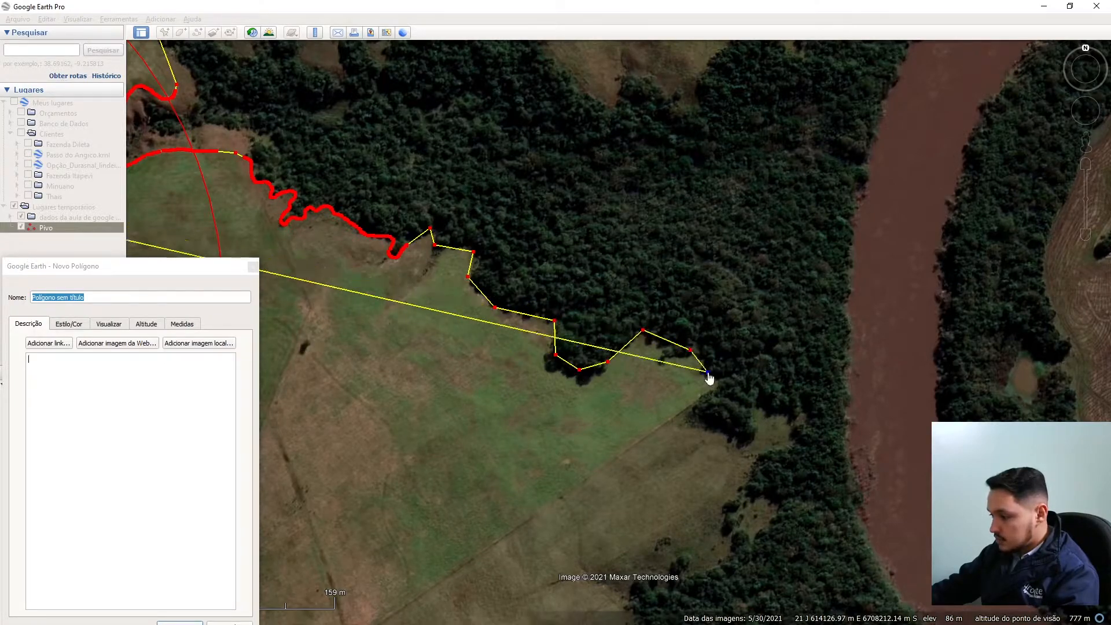
# Step: Outline the trees at the light-green field's eastern tip and the small clearing nearest the river with further polygon vertices
pyautogui.click(727, 381)
pyautogui.click(686, 409)
pyautogui.click(704, 421)
pyautogui.click(730, 428)
pyautogui.click(751, 435)
pyautogui.click(753, 403)
pyautogui.click(796, 418)
pyautogui.click(787, 442)
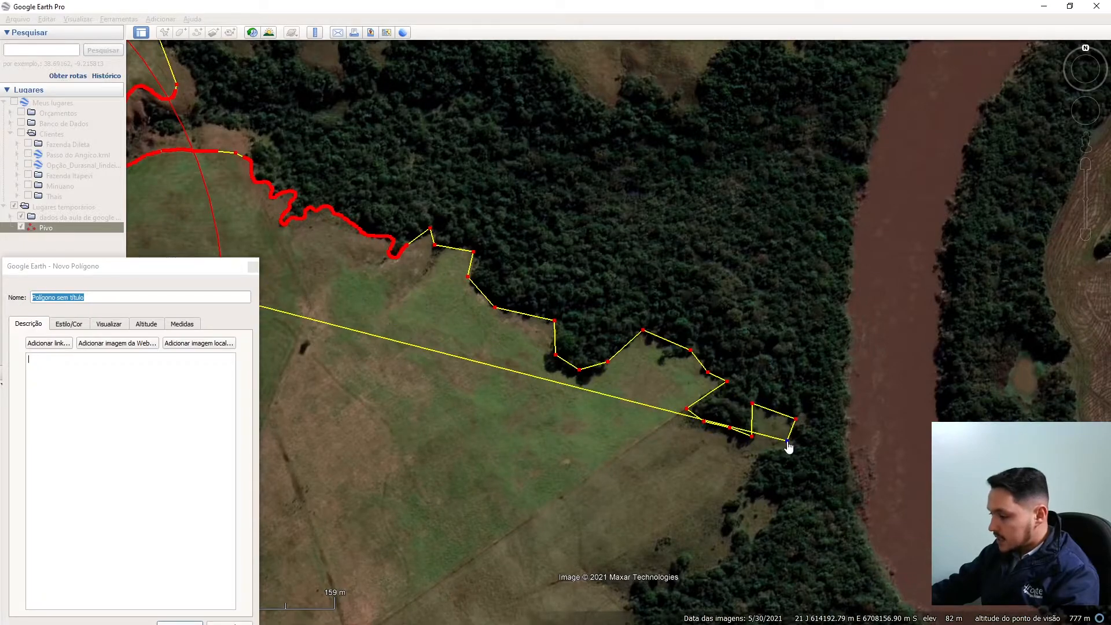
pyautogui.click(766, 454)
# Step: Continue the polygon southwest along the forest edge below the small clearing with nine more vertices
pyautogui.scroll(-2, 806, 295)
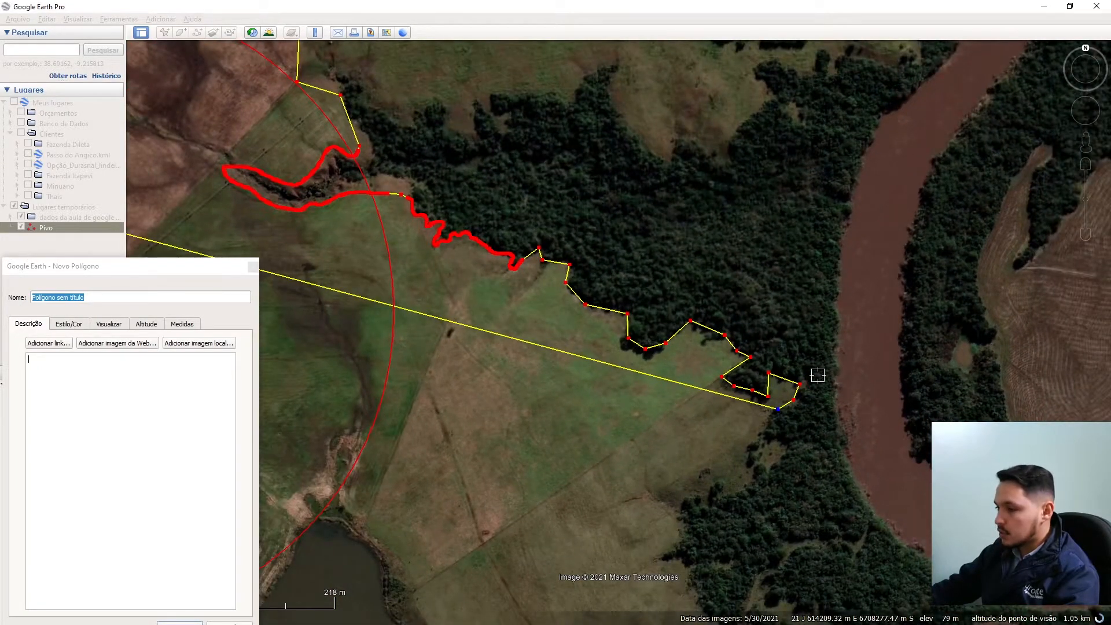
pyautogui.scroll(-2, 896, 312)
pyautogui.scroll(-1, 899, 324)
pyautogui.scroll(3, 818, 432)
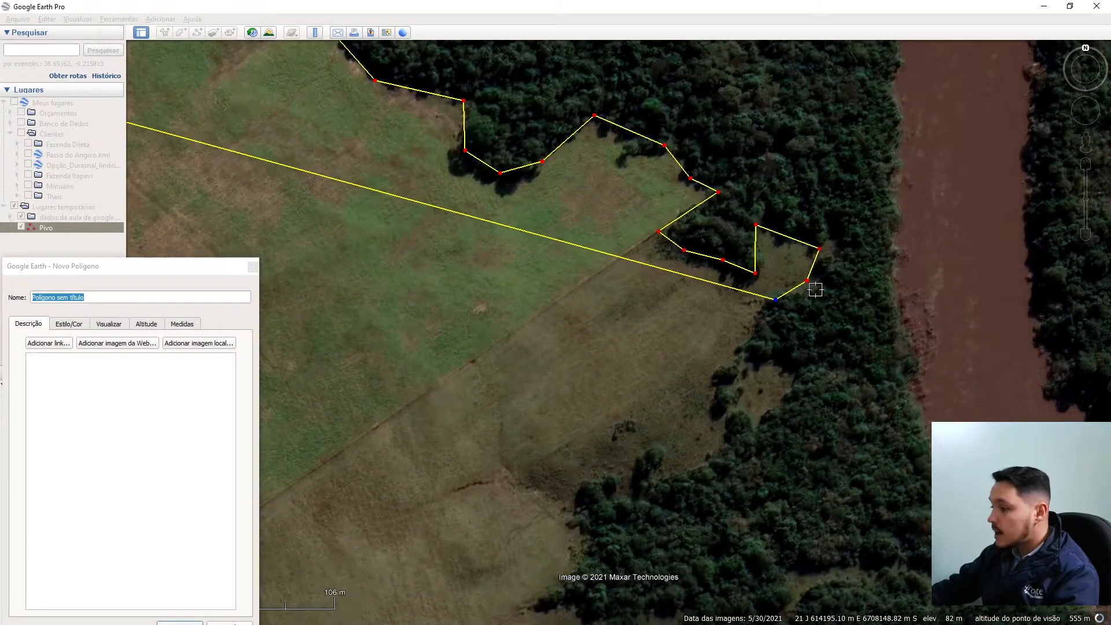
pyautogui.click(744, 340)
pyautogui.click(717, 374)
pyautogui.click(718, 410)
pyautogui.click(728, 435)
pyautogui.click(691, 479)
pyautogui.click(649, 484)
pyautogui.click(608, 492)
pyautogui.click(581, 498)
pyautogui.click(567, 530)
# Step: Delete the point-by-point vertices along the forest edge, back to the end of the freehand trace
pyautogui.scroll(-2, 856, 518)
pyautogui.scroll(-2, 837, 580)
pyautogui.press('Delete')
pyautogui.press('Delete')
pyautogui.press('Delete')
pyautogui.press('Delete')
pyautogui.press('Delete')
pyautogui.press('Delete')
pyautogui.press('Delete')
pyautogui.press('Delete')
pyautogui.press('Delete')
pyautogui.press('Delete')
pyautogui.press('Delete')
pyautogui.press('Delete')
pyautogui.press('Delete')
pyautogui.press('Delete')
pyautogui.press('Delete')
pyautogui.press('Delete')
pyautogui.press('Delete')
pyautogui.press('Delete')
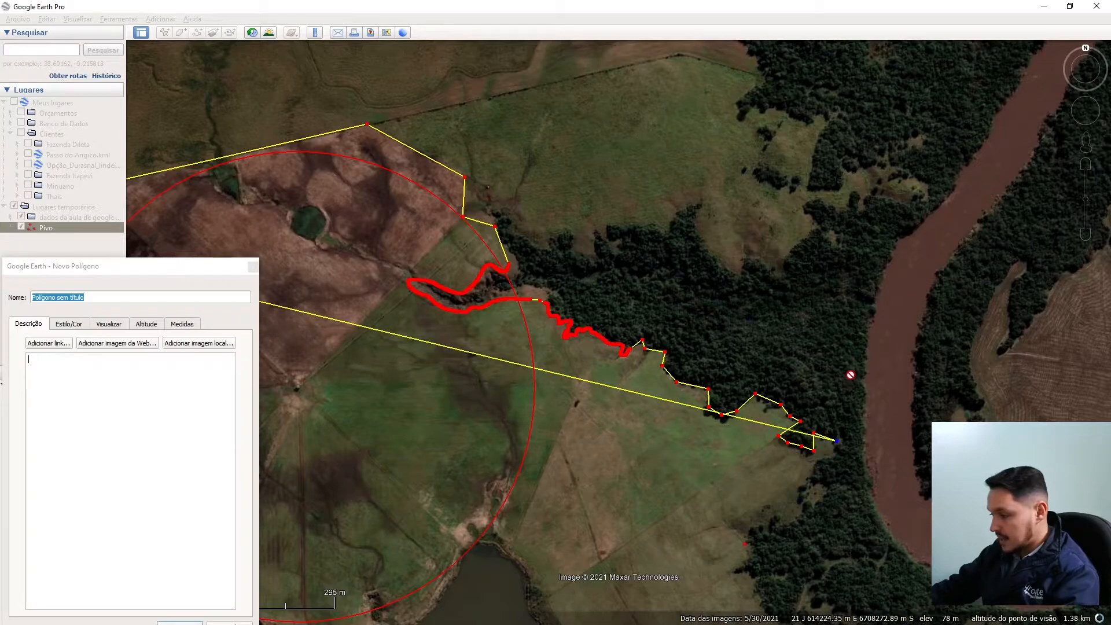
pyautogui.press('Delete')
pyautogui.press('Delete')
pyautogui.press('Delete')
pyautogui.press('Delete')
pyautogui.press('Delete')
pyautogui.press('Delete')
pyautogui.press('Delete')
pyautogui.press('Delete')
pyautogui.press('Delete')
pyautogui.press('Delete')
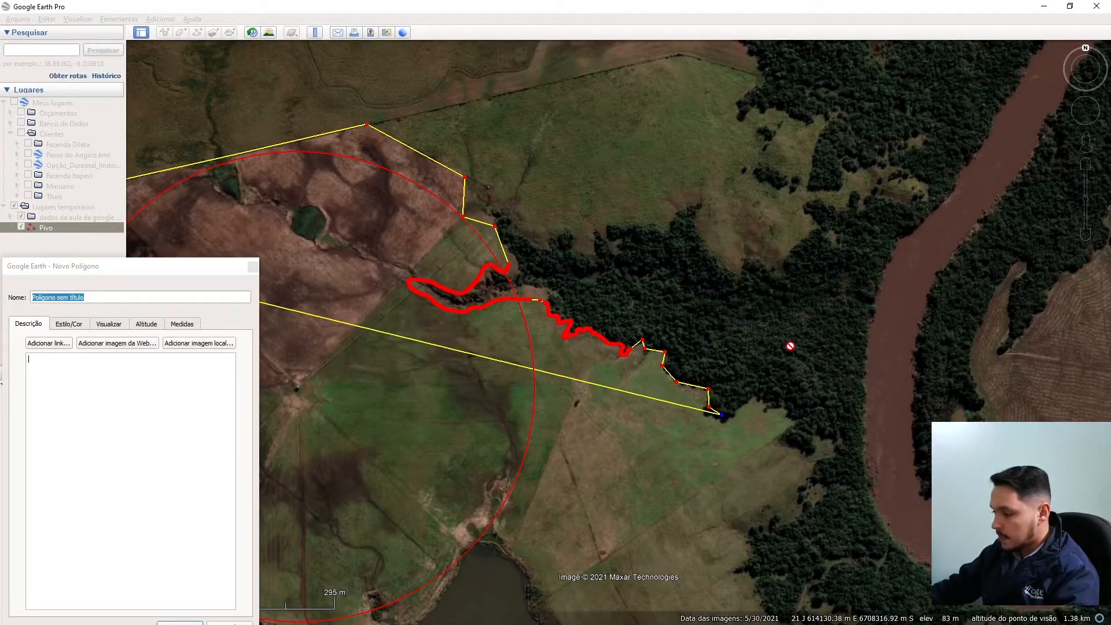
pyautogui.press('Delete')
pyautogui.press('Delete')
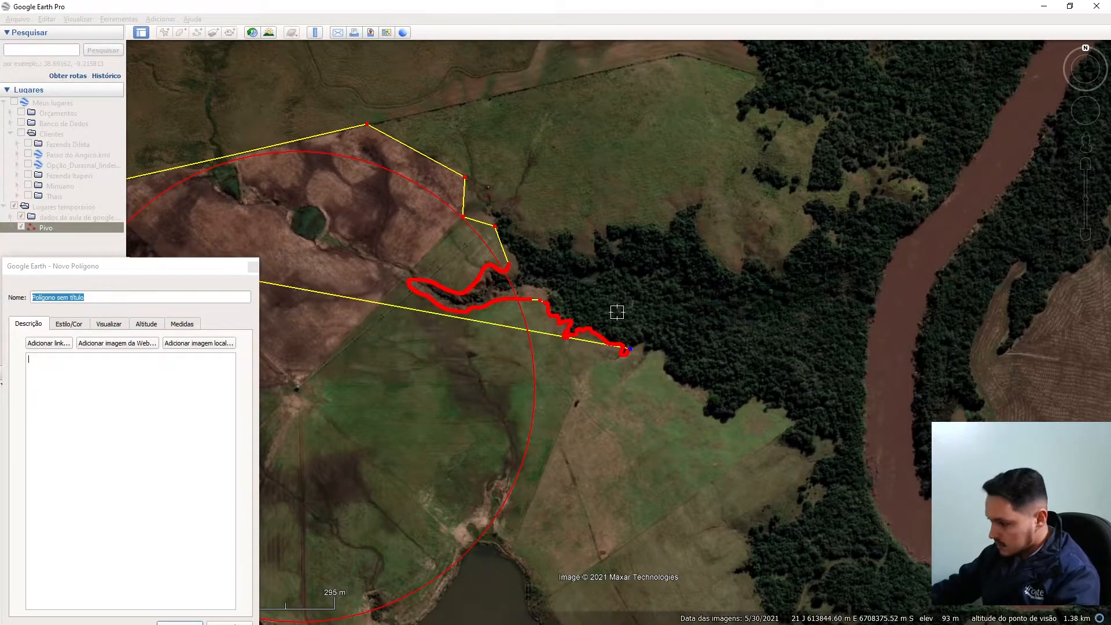
# Step: Bring the whole new polygon window into view and cancel the polygon without saving it
pyautogui.scroll(3, 485, 289)
pyautogui.scroll(-3, 868, 342)
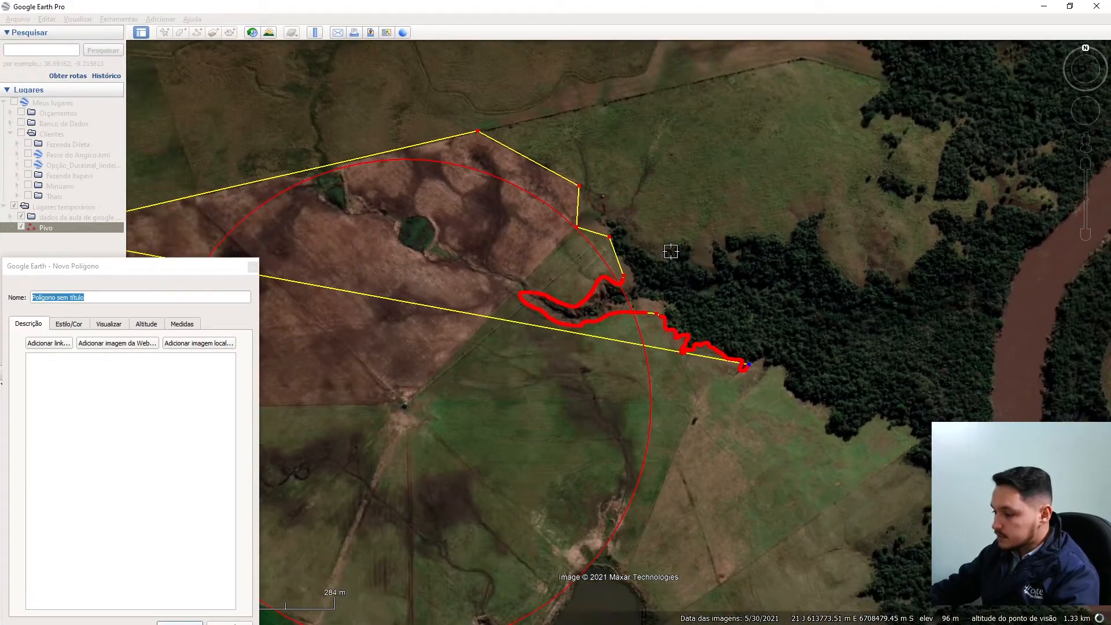
pyautogui.moveTo(164, 267); pyautogui.dragTo(200, 147)
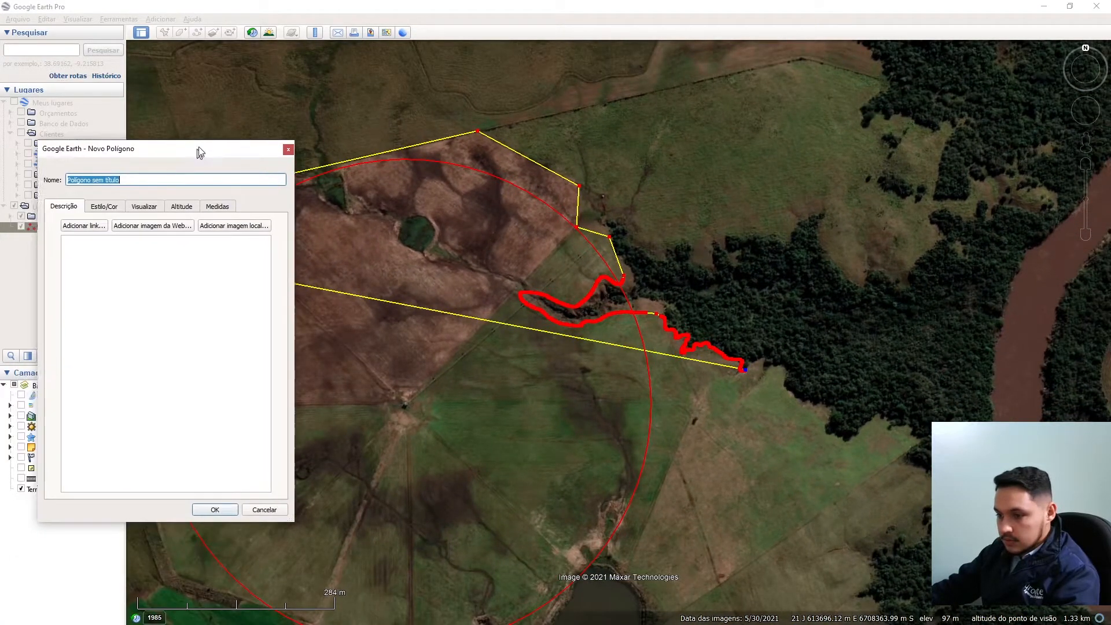
pyautogui.click(266, 507)
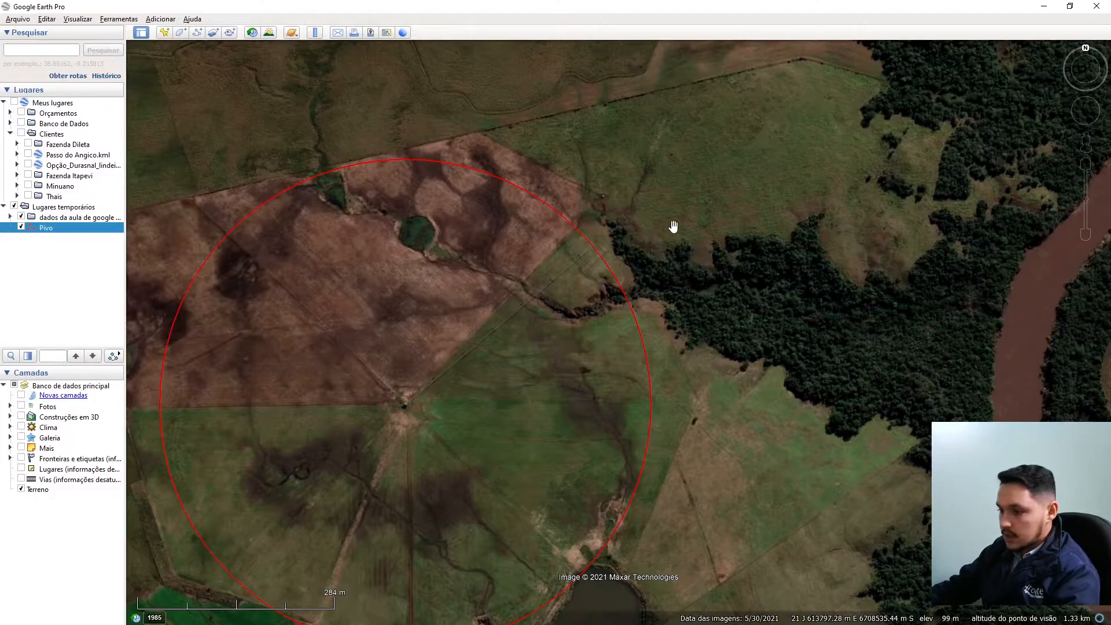
# Step: View the saved pivot circle with the surrounding farm and collapse the Lugares and Camadas sections
pyautogui.scroll(-2, 484, 144)
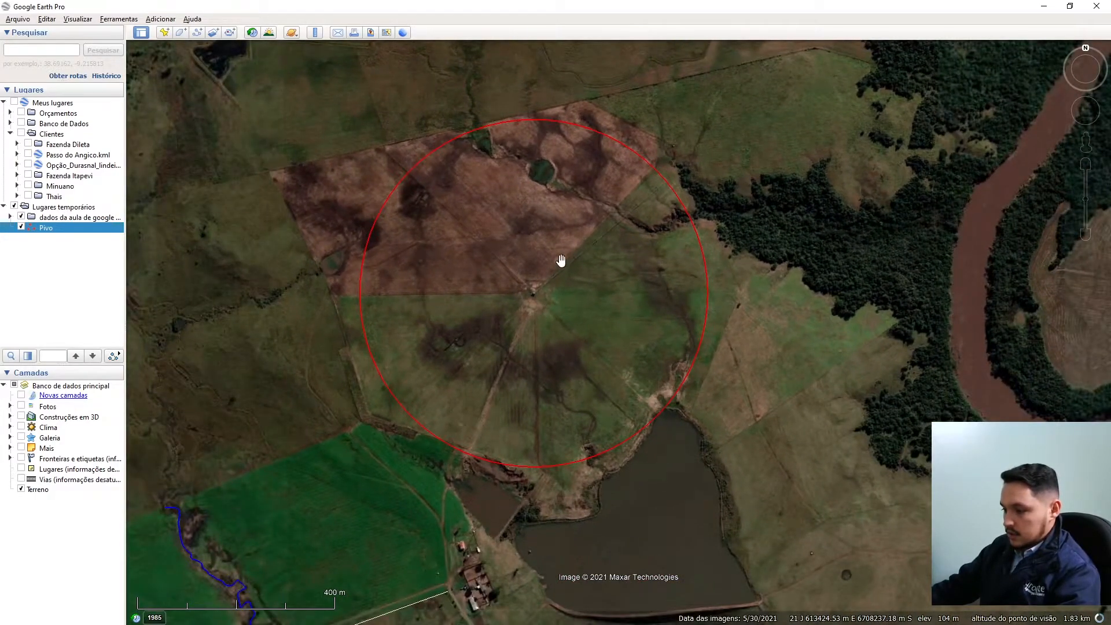
pyautogui.scroll(-3, 567, 316)
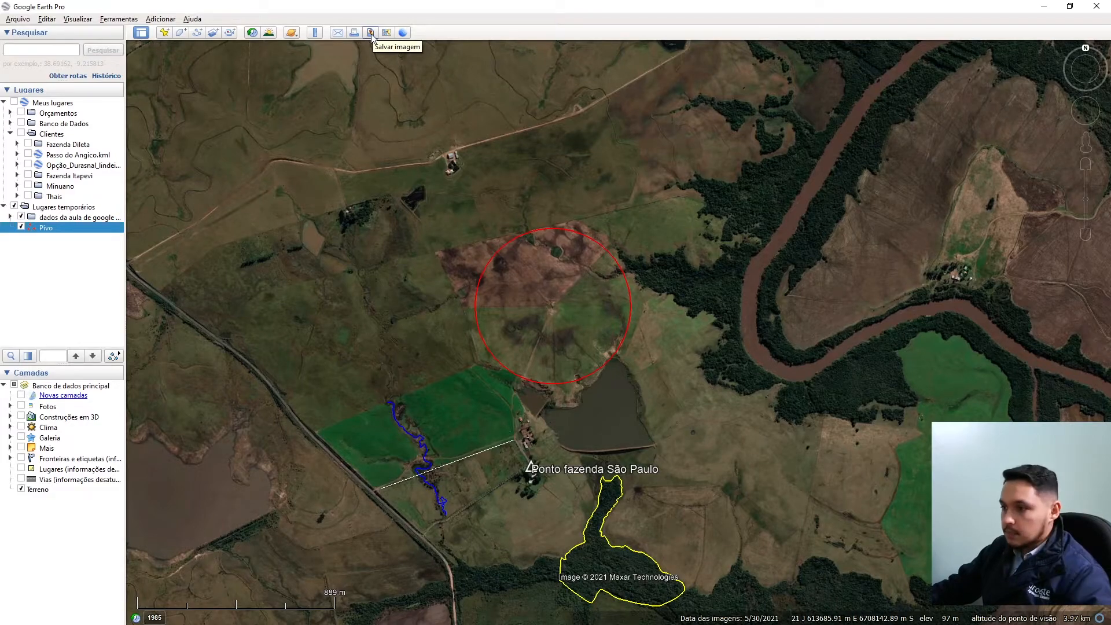
pyautogui.click(403, 34)
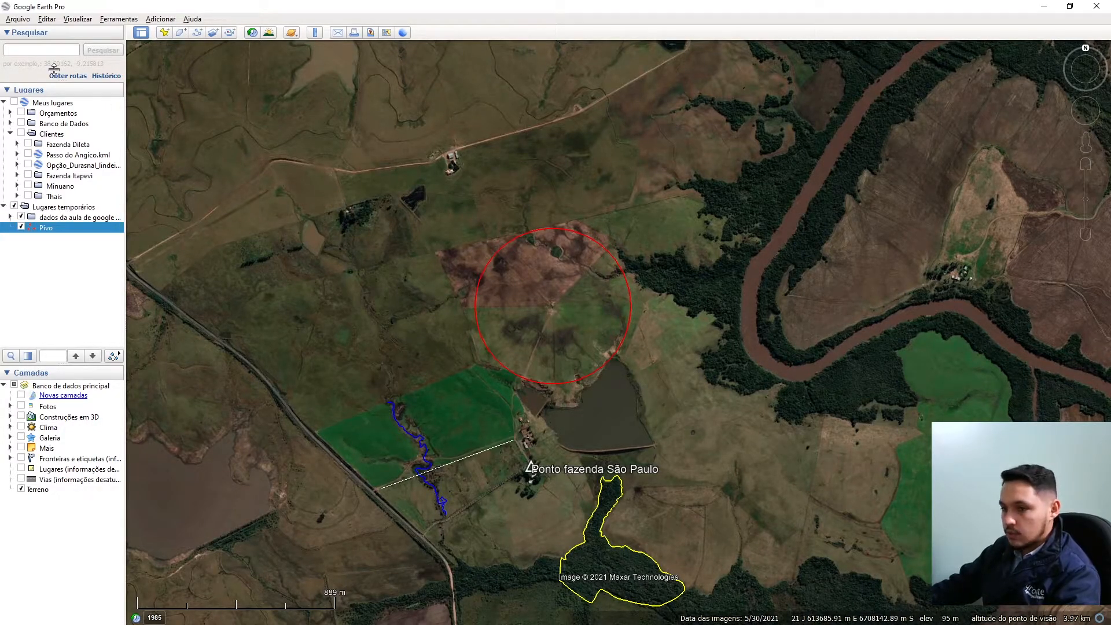
pyautogui.click(7, 91)
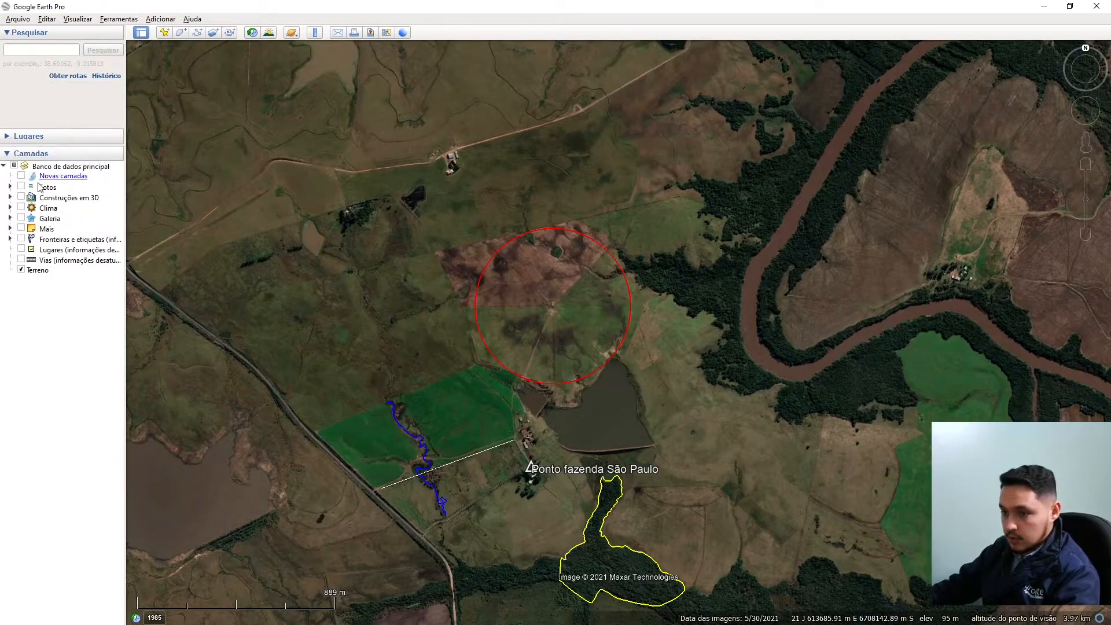
pyautogui.click(7, 154)
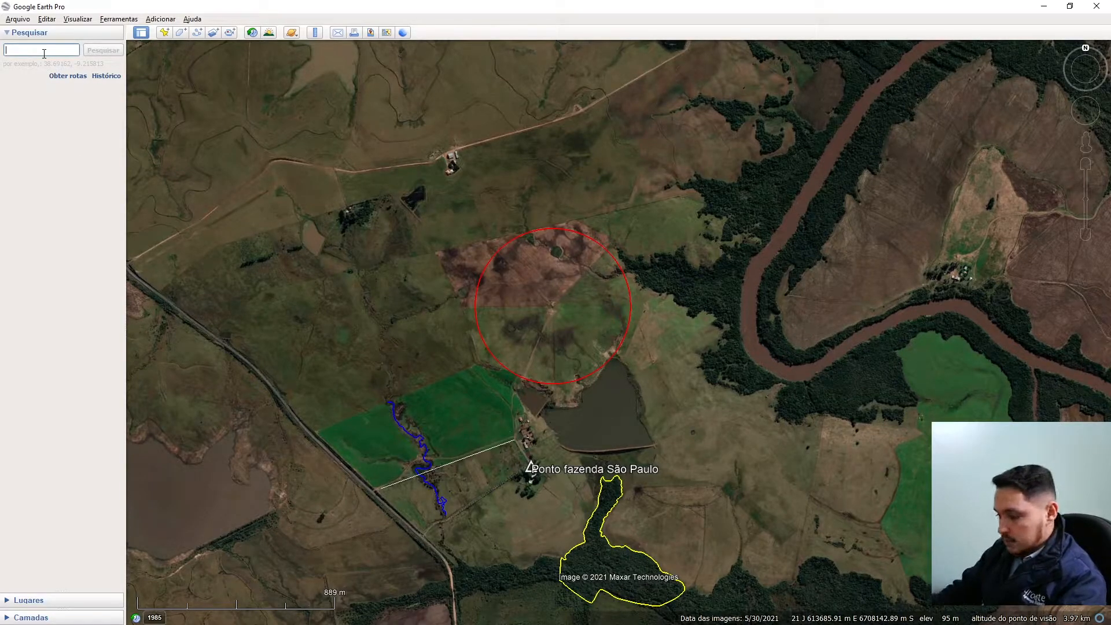
# Step: Search for Caçador and examine its location in southern Brazil relative to Ponto fazenda São Paulo
pyautogui.scroll(-5, 457, 111)
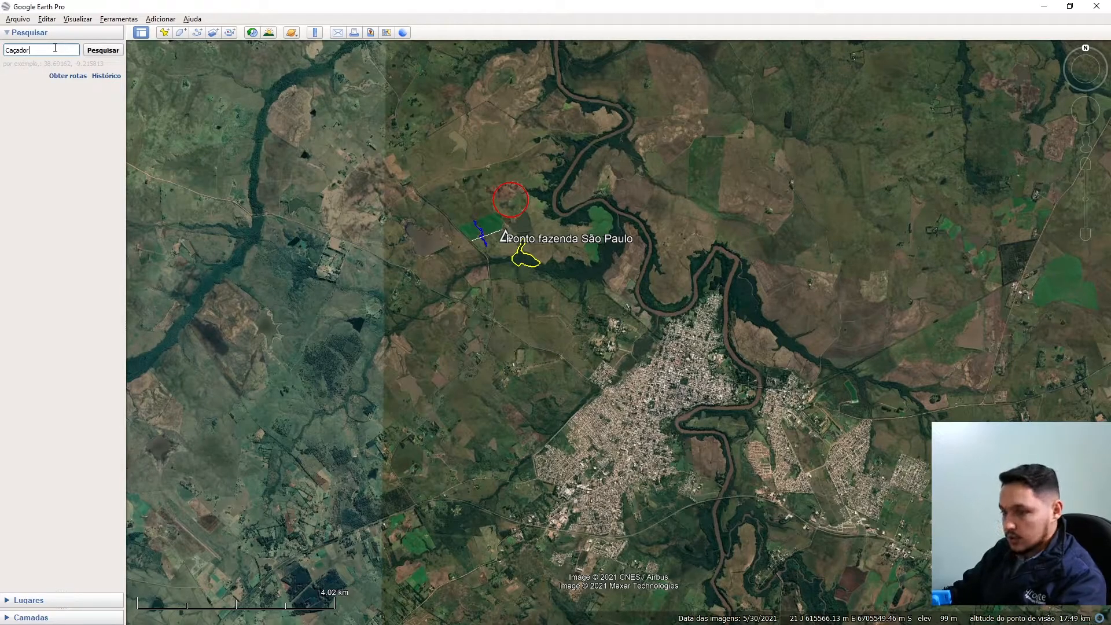
pyautogui.press('Return')
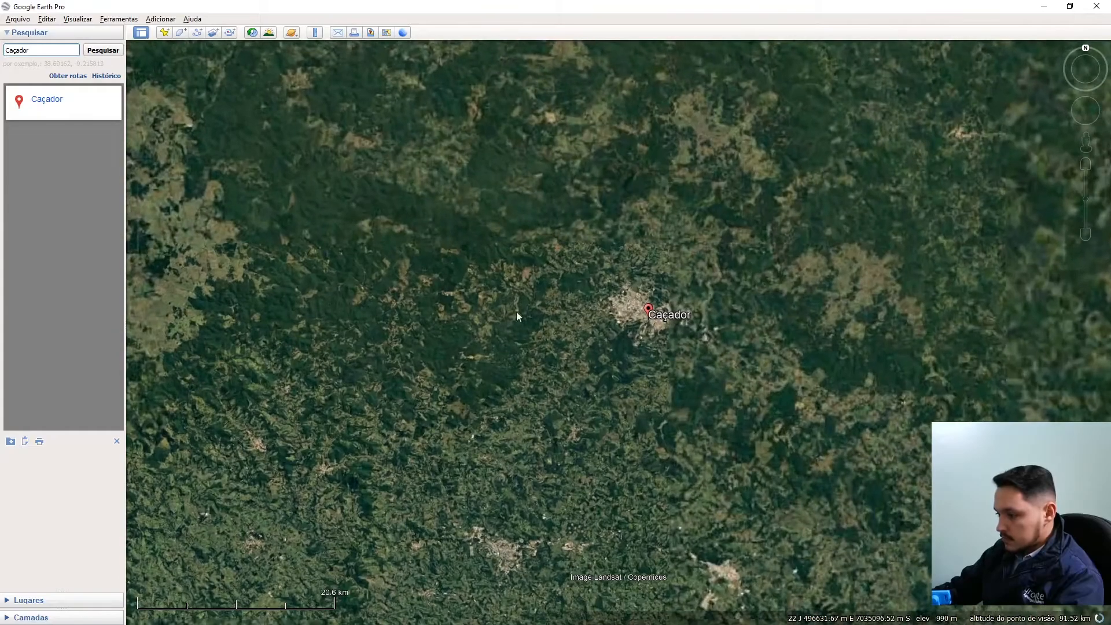
pyautogui.scroll(-3, 626, 305)
pyautogui.scroll(-5, 614, 306)
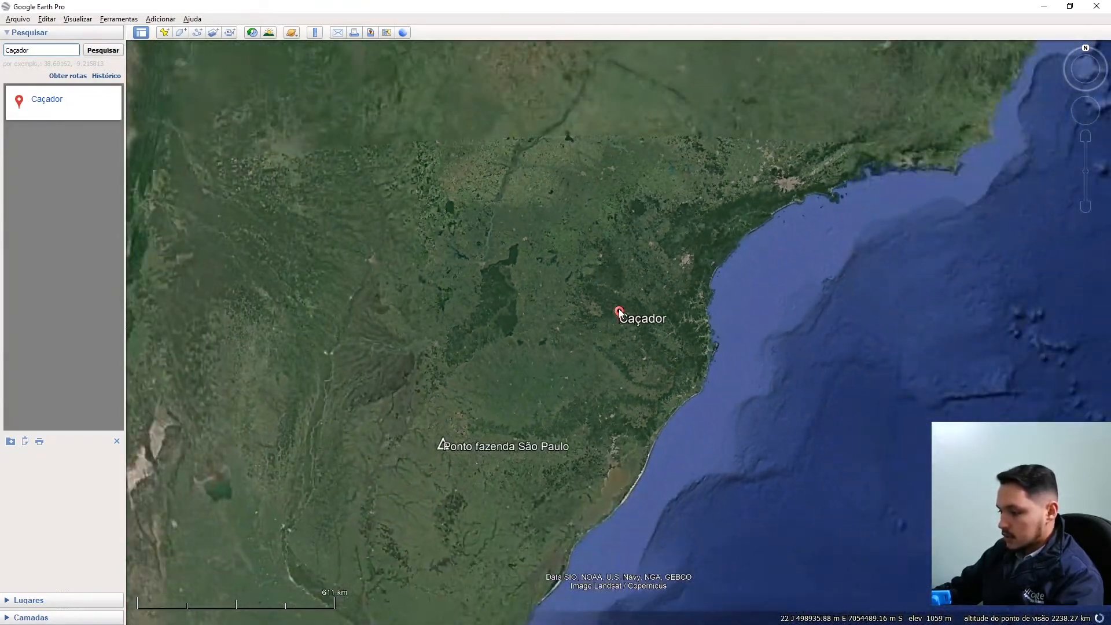
# Step: Examine the town of Caçador and its surroundings up close
pyautogui.scroll(2, 619, 312)
pyautogui.scroll(5, 619, 313)
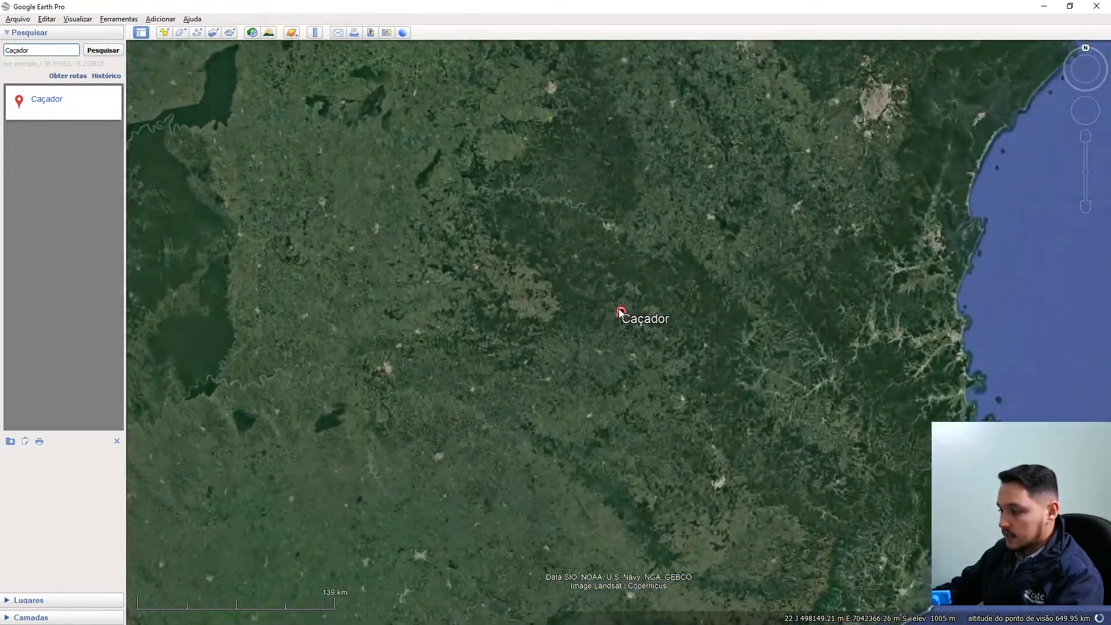
pyautogui.scroll(3, 643, 387)
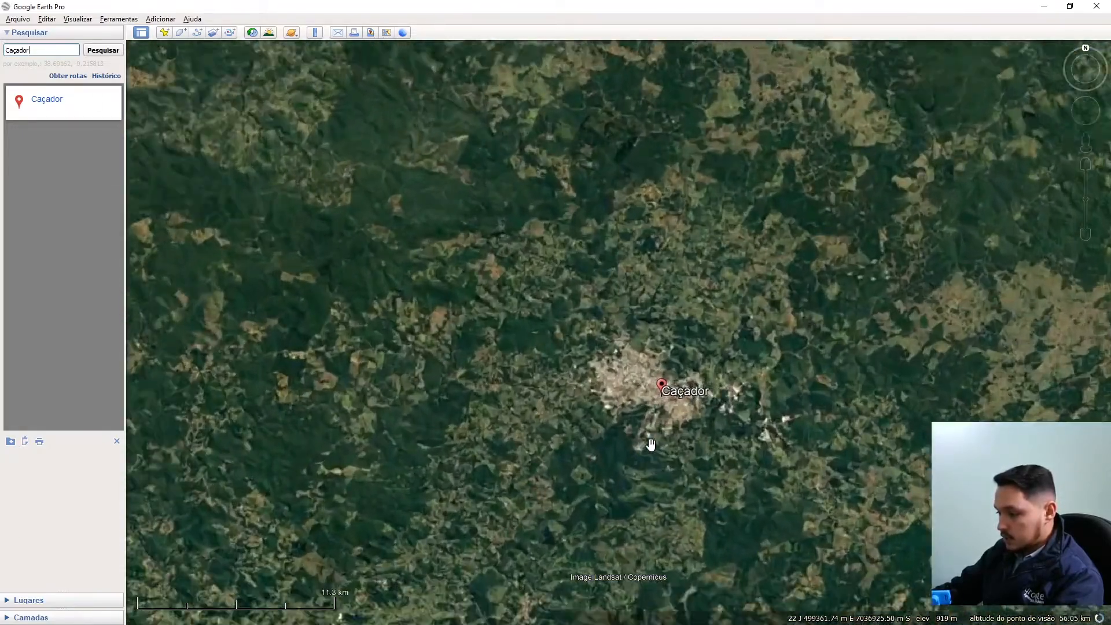
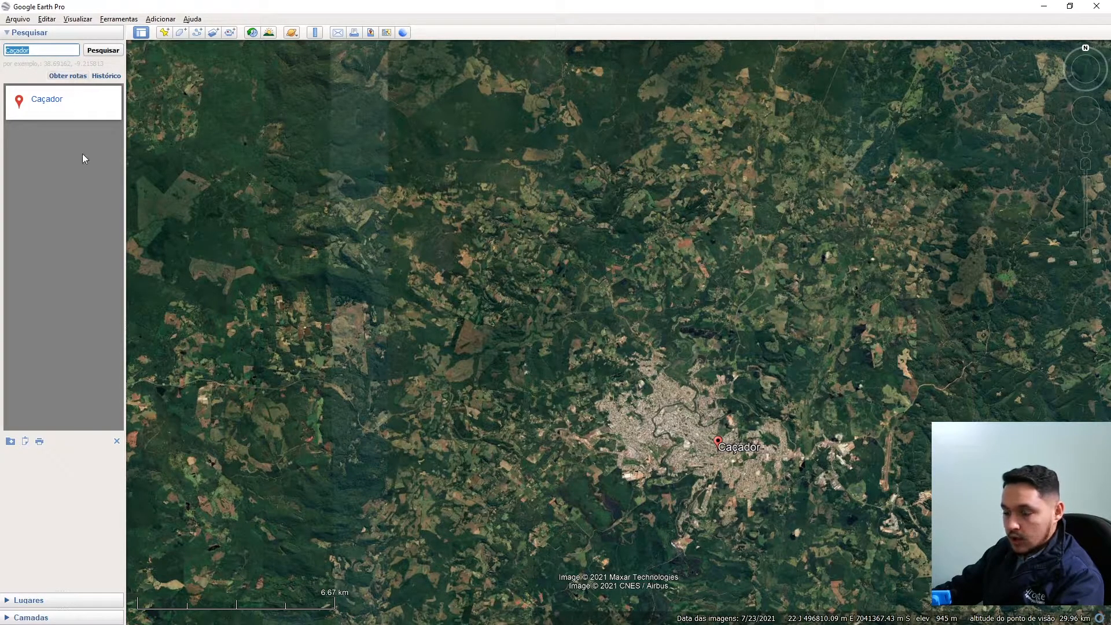
# Step: Get driving directions from Alegrete to Caçador
pyautogui.click(71, 82)
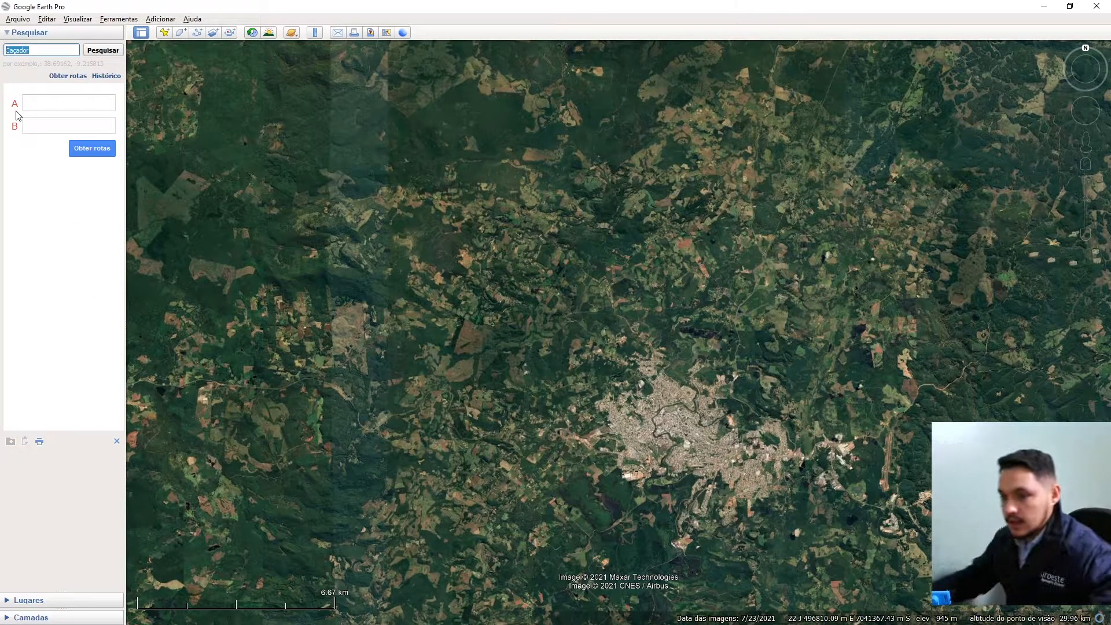
pyautogui.click(74, 100)
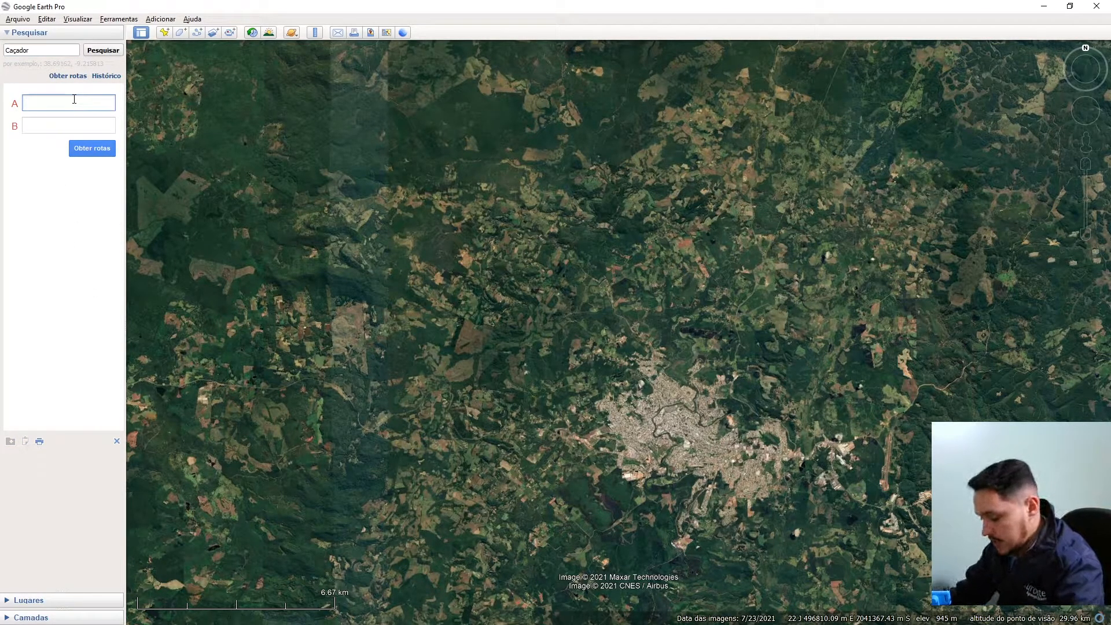
pyautogui.press('Tab')
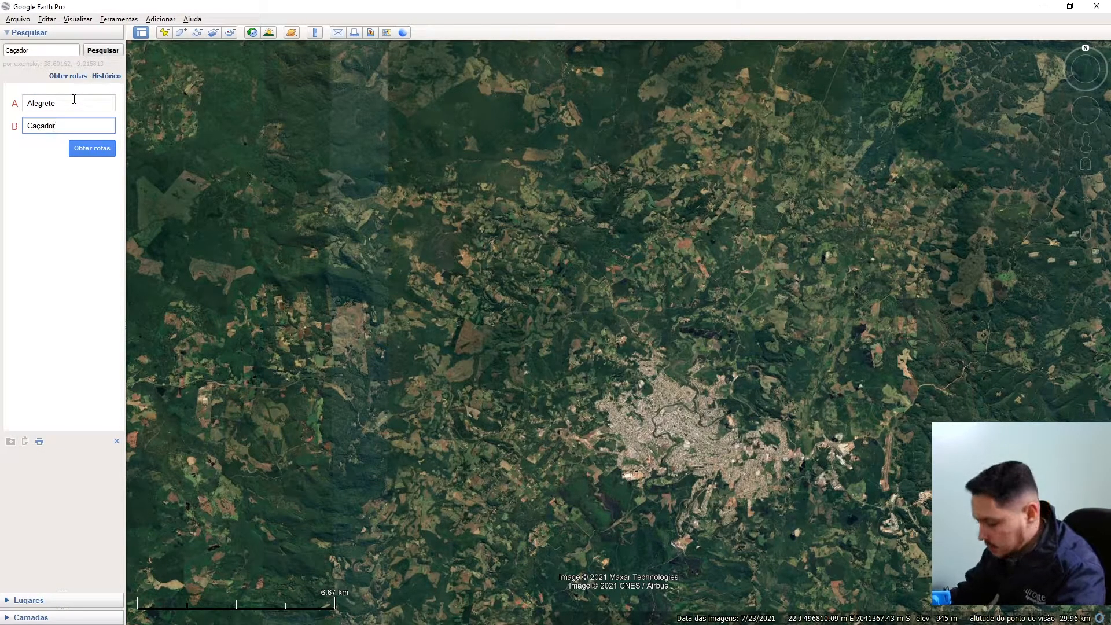
pyautogui.press('Return')
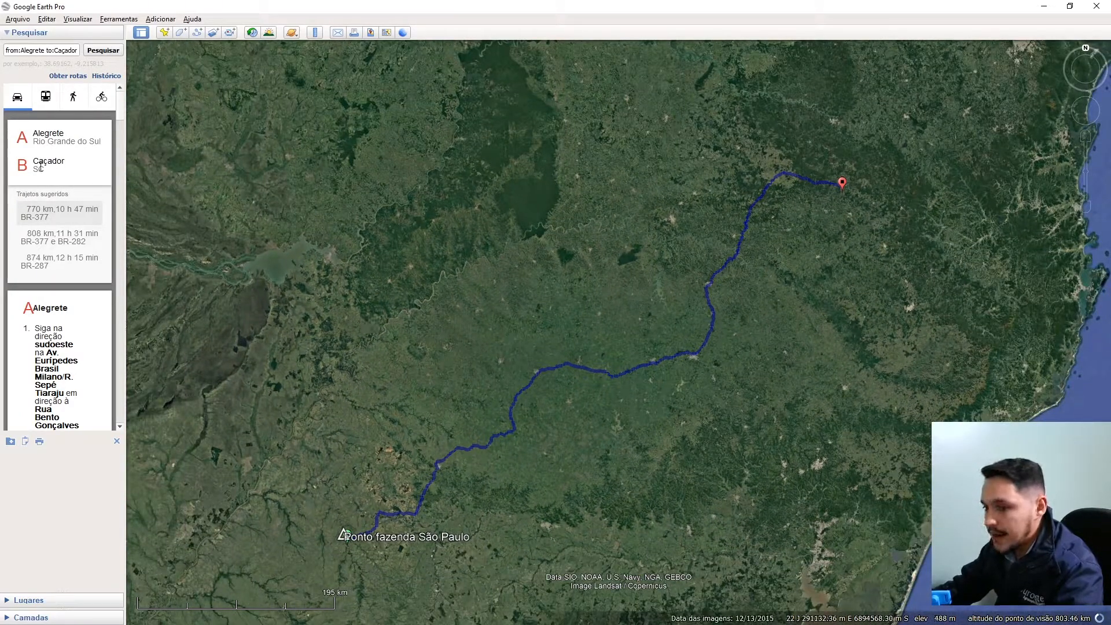
# Step: Examine the first suggested driving route between Alegrete and Caçador, both up close and over its full length
pyautogui.scroll(-1, 44, 262)
pyautogui.scroll(1, 47, 257)
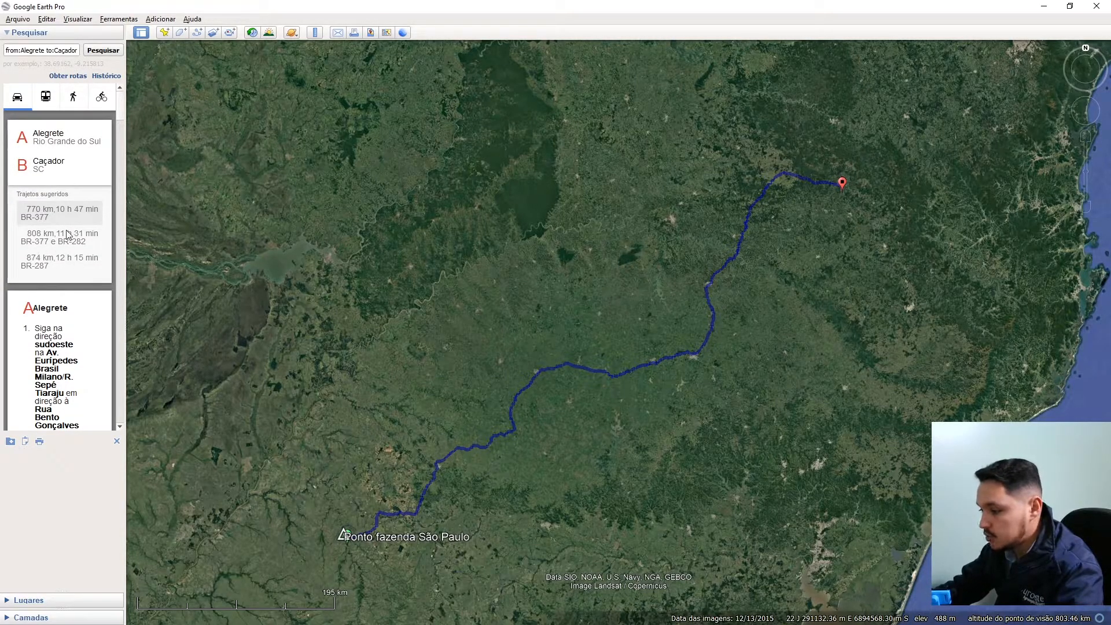
pyautogui.scroll(5, 525, 427)
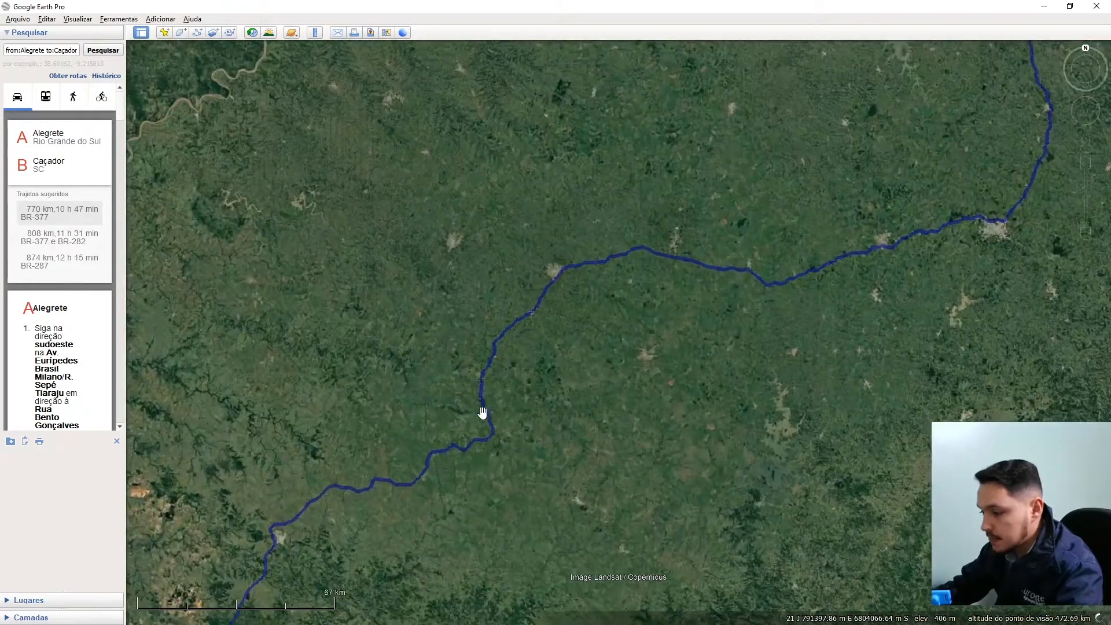
pyautogui.scroll(-3, 483, 414)
pyautogui.scroll(-3, 541, 390)
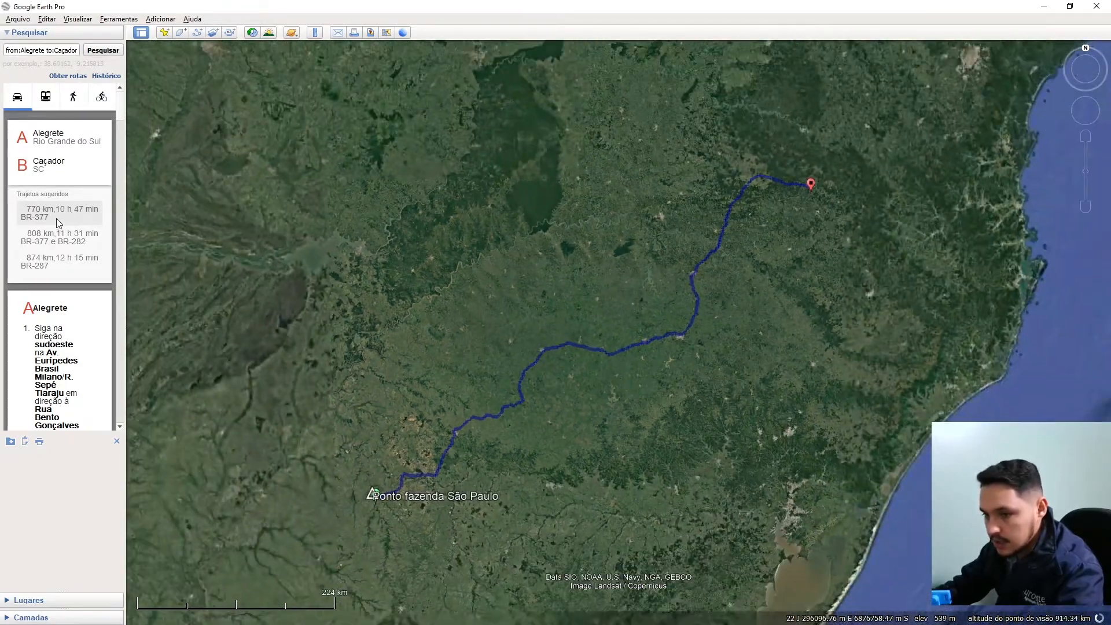
# Step: Compare the suggested routes via BR-377, via BR-377 e BR-282 and via BR-287 on the map
pyautogui.click(57, 218)
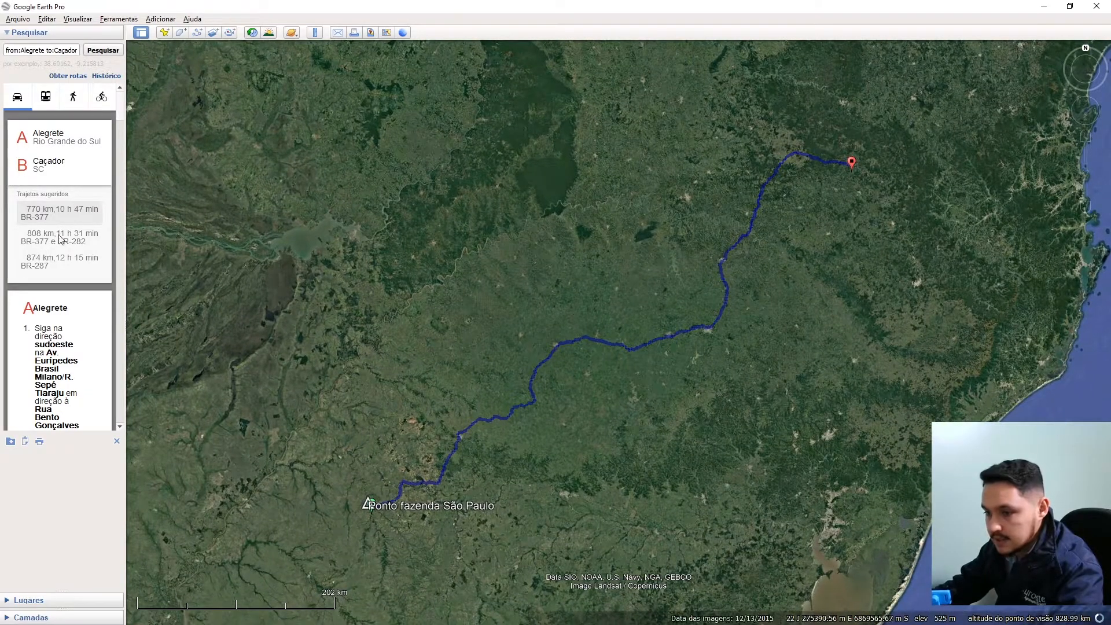
pyautogui.click(34, 235)
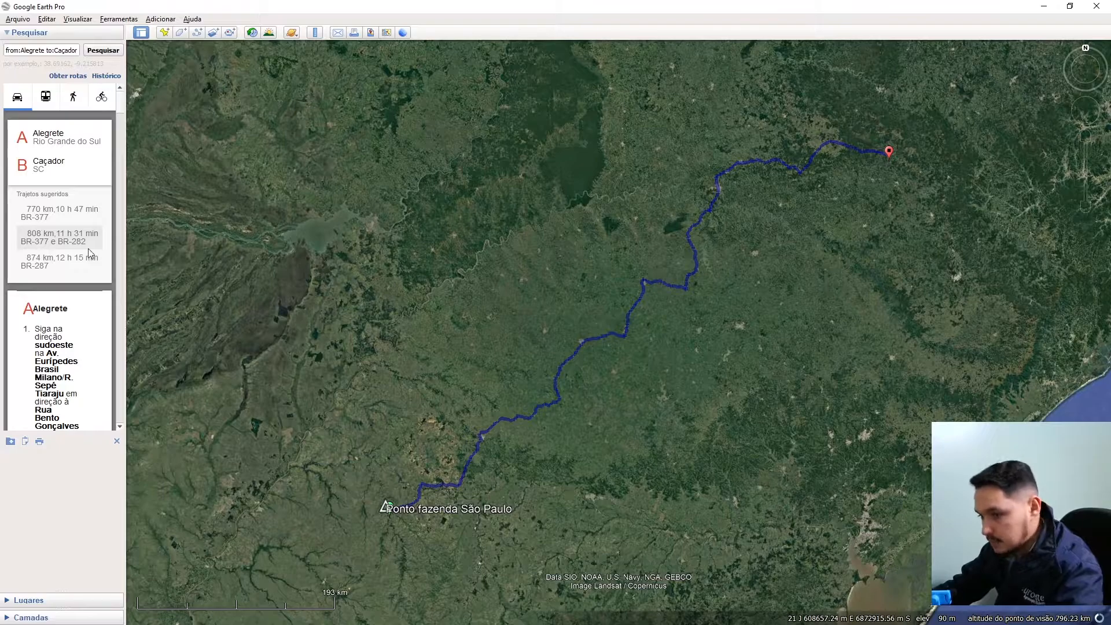
pyautogui.click(47, 262)
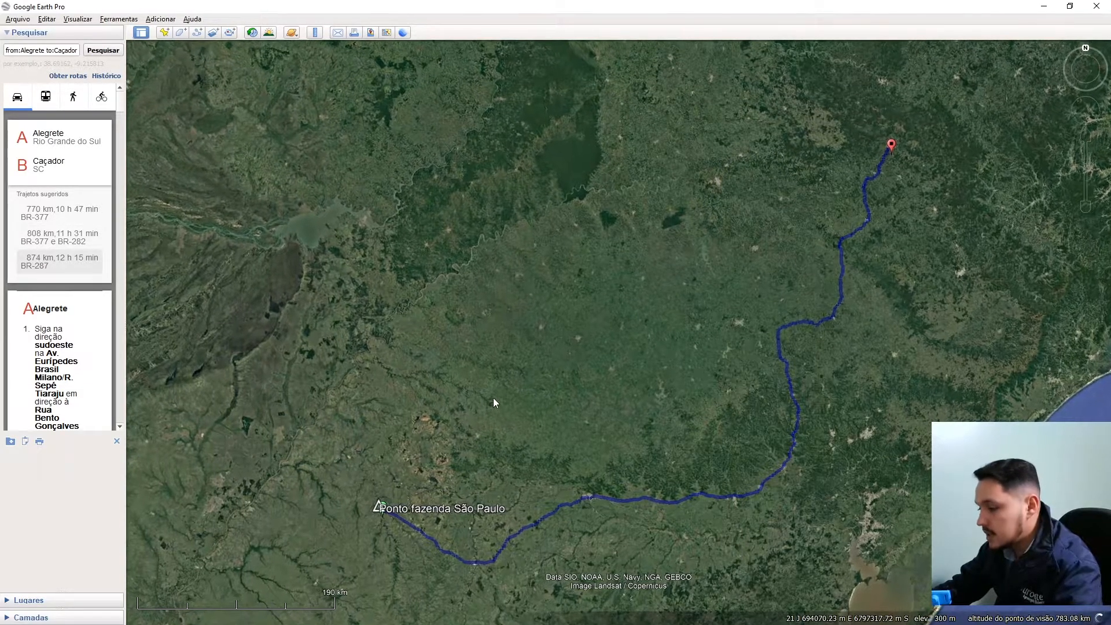
pyautogui.moveTo(451, 439); pyautogui.dragTo(448, 399)
pyautogui.scroll(-3, 514, 507)
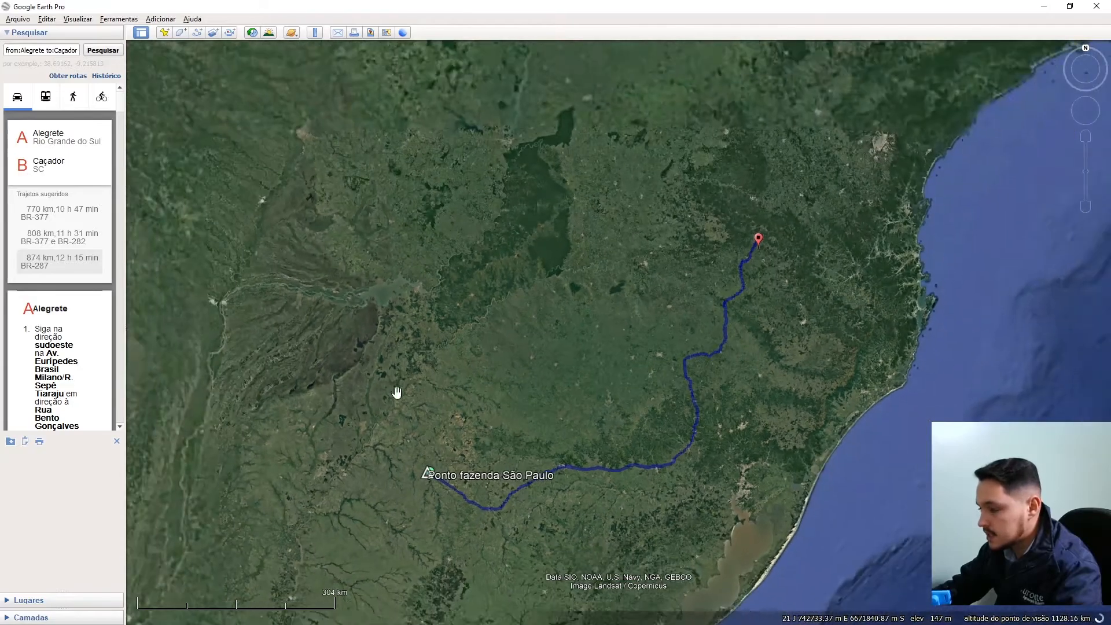
pyautogui.scroll(-3, 84, 353)
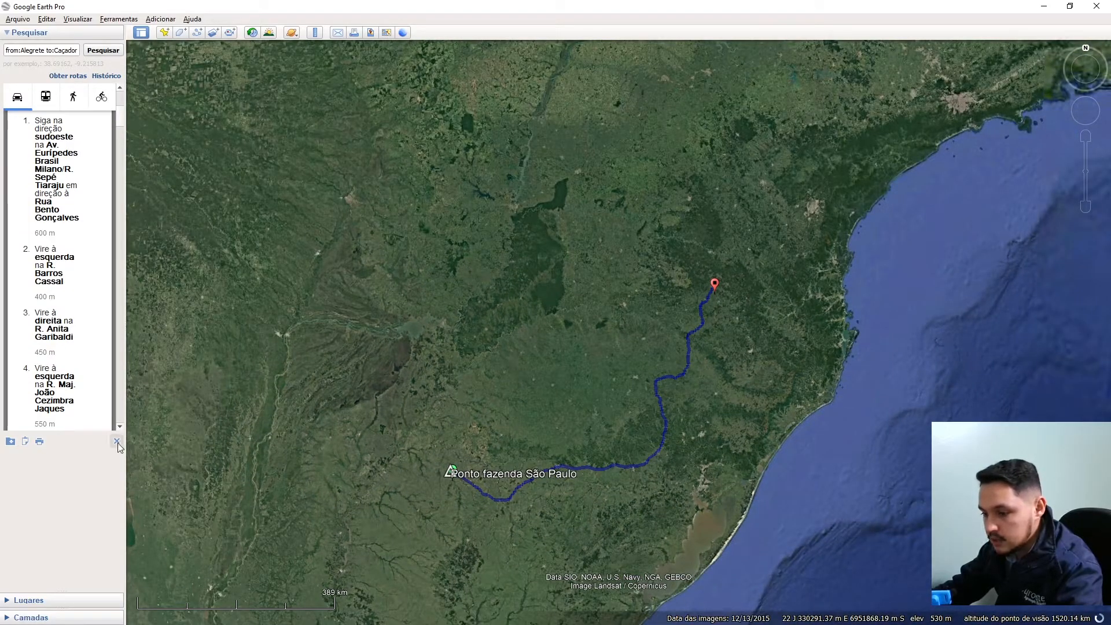
# Step: Clear the route results and show the Lugares section in place of Pesquisar
pyautogui.click(117, 442)
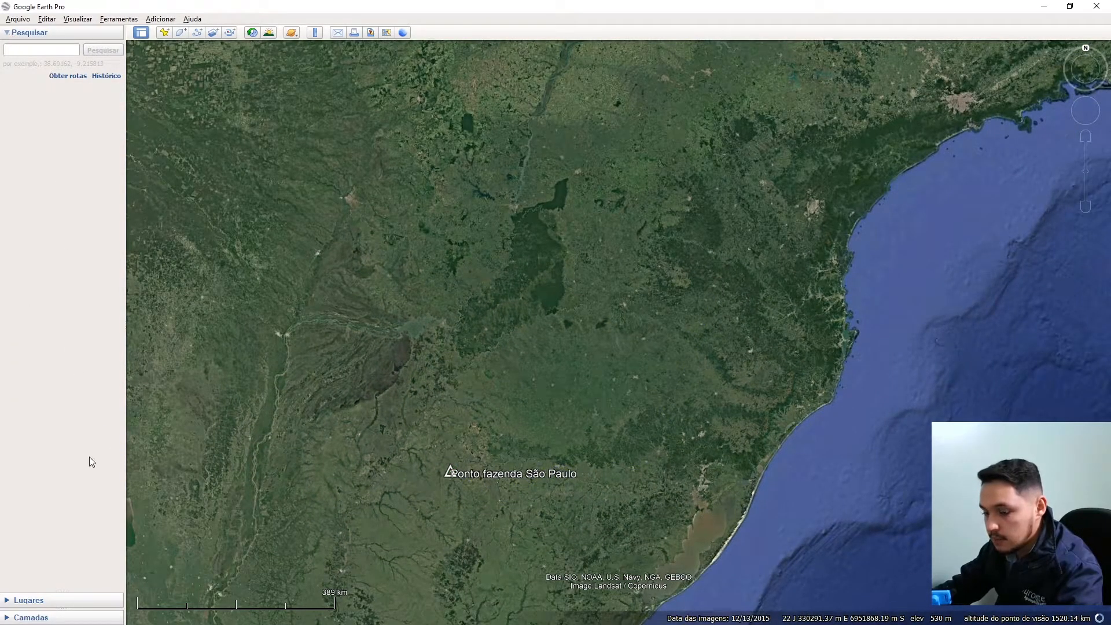
pyautogui.click(31, 601)
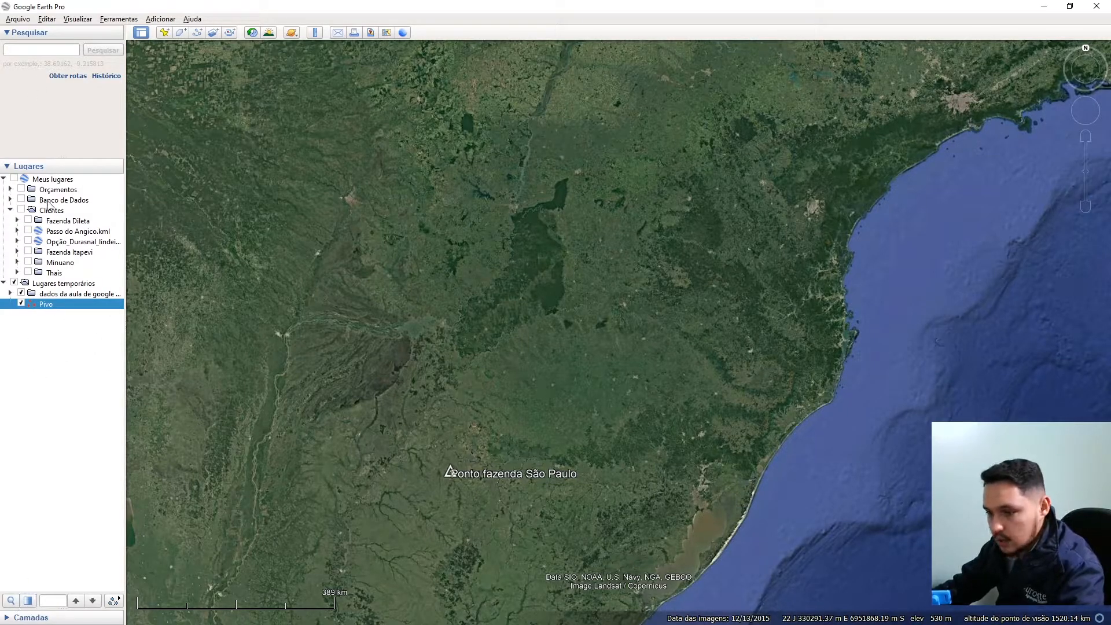
pyautogui.moveTo(41, 157); pyautogui.dragTo(53, 55)
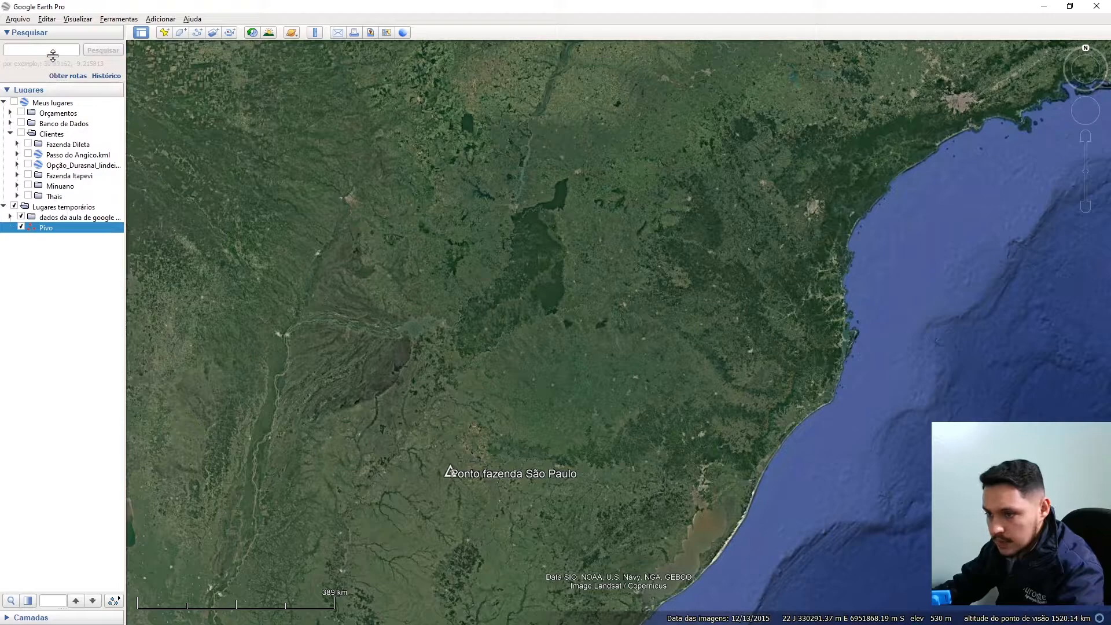
pyautogui.click(8, 33)
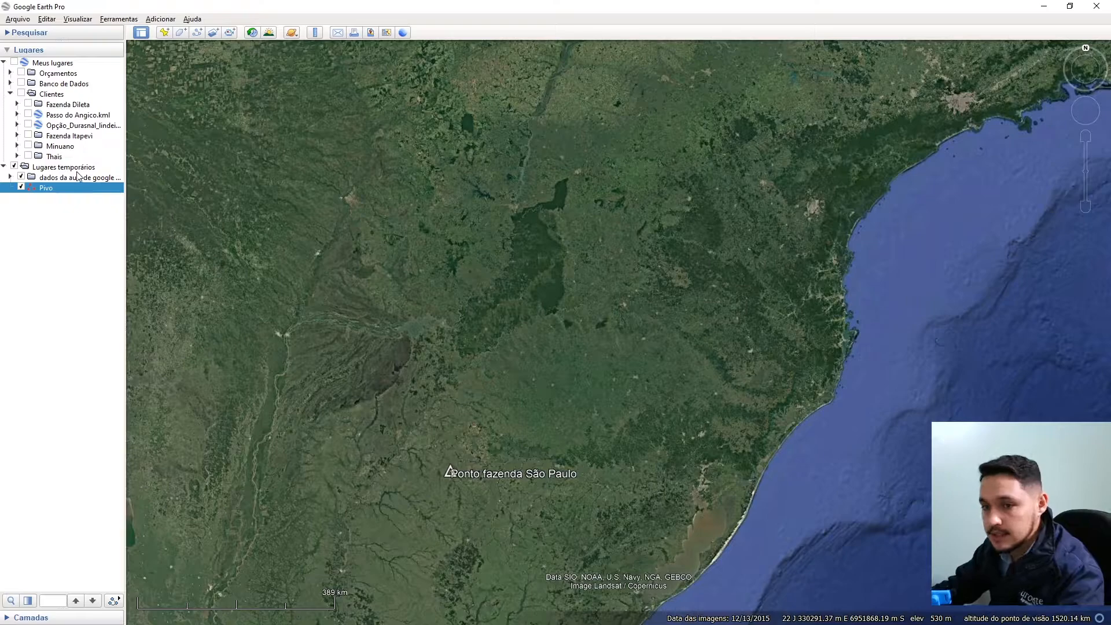
# Step: Collapse the Clientes folder and move Pivo into the class data folder under Lugares temporários
pyautogui.click(10, 94)
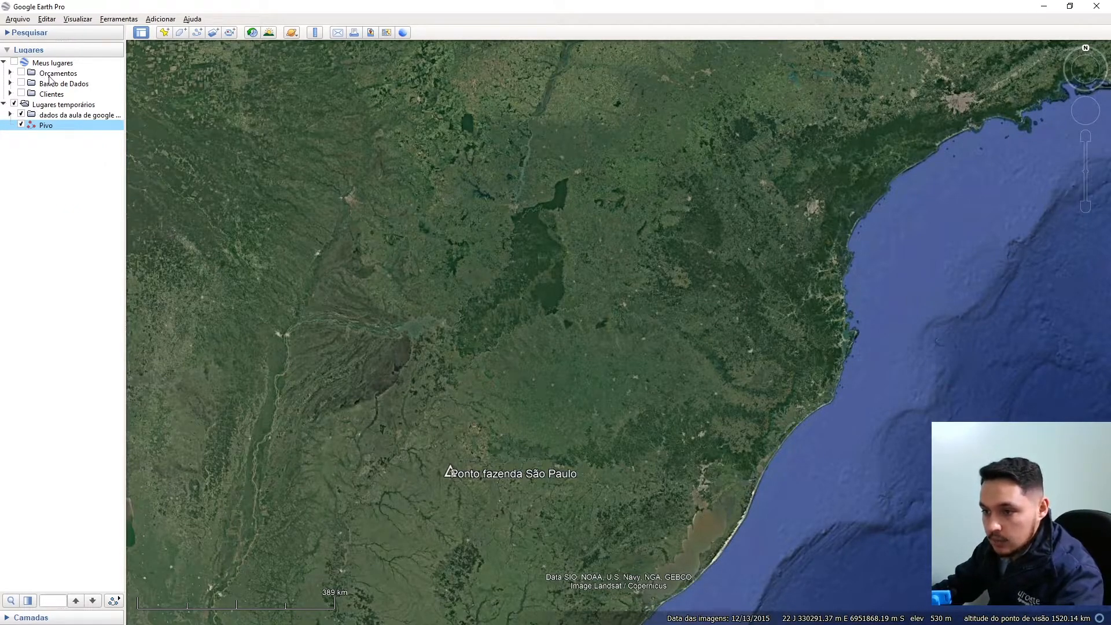
pyautogui.moveTo(40, 129); pyautogui.dragTo(40, 121)
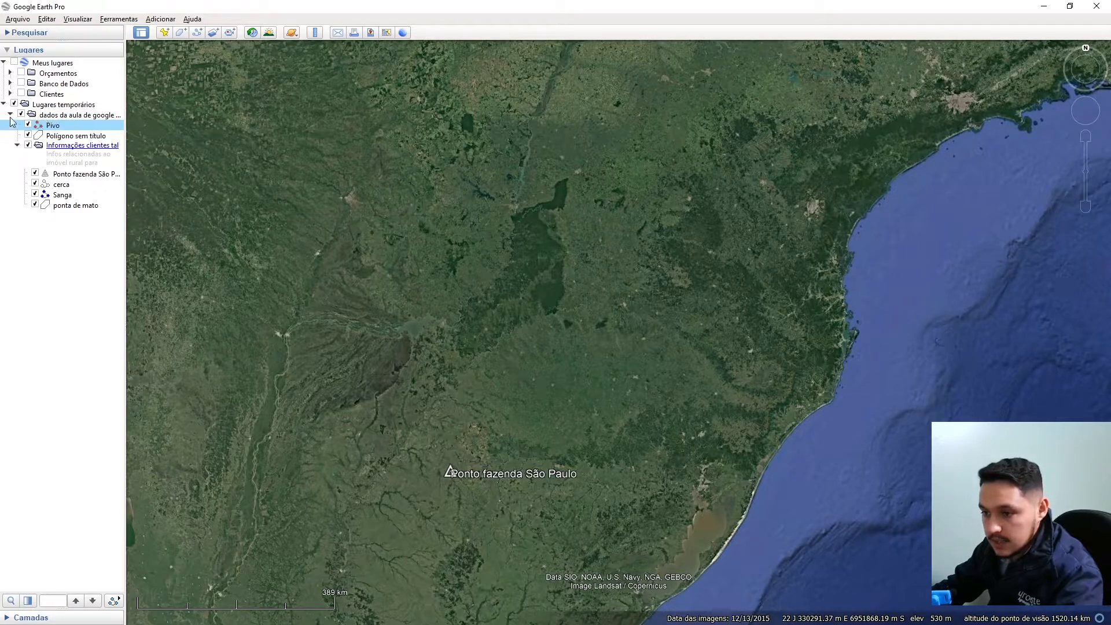
pyautogui.click(10, 115)
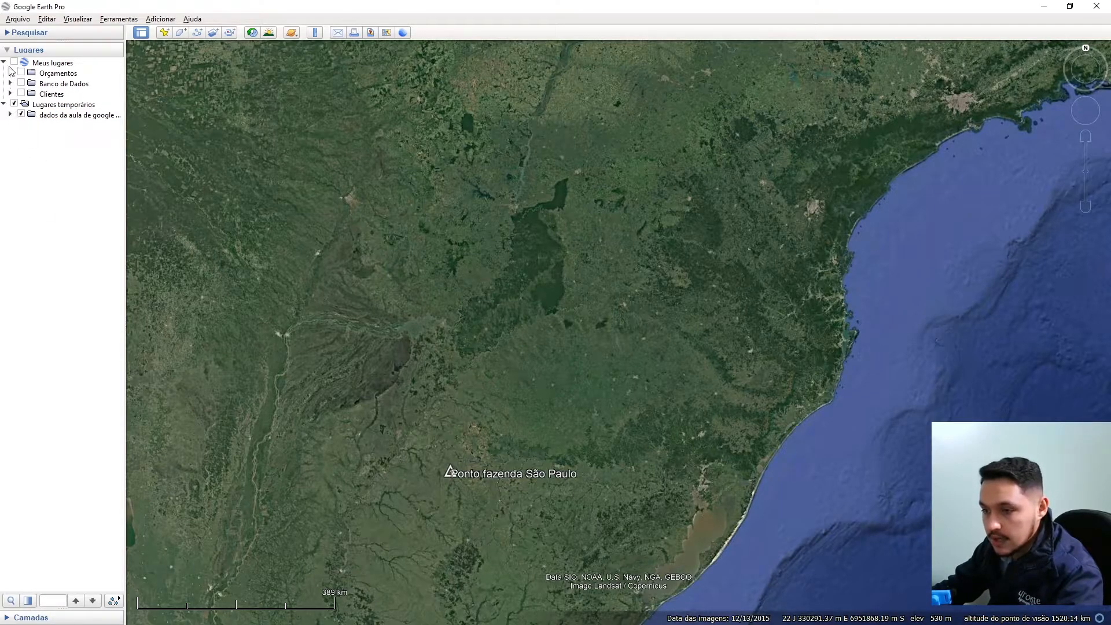
# Step: Collapse Meus lugares and Lugares temporários, and hide all the temporary places on the map
pyautogui.click(10, 73)
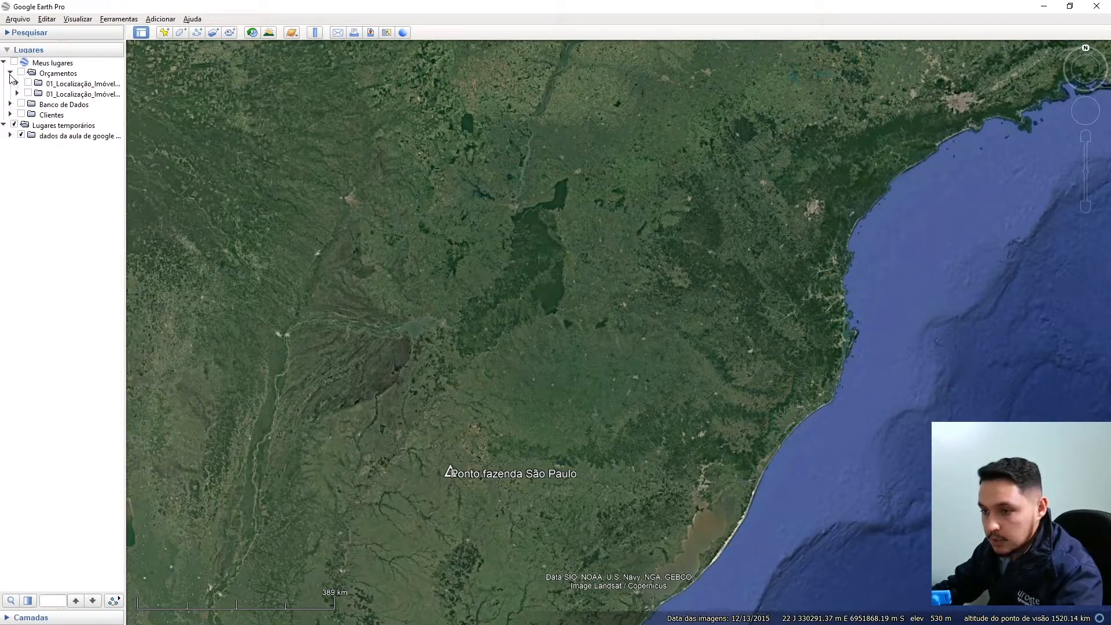
pyautogui.click(11, 74)
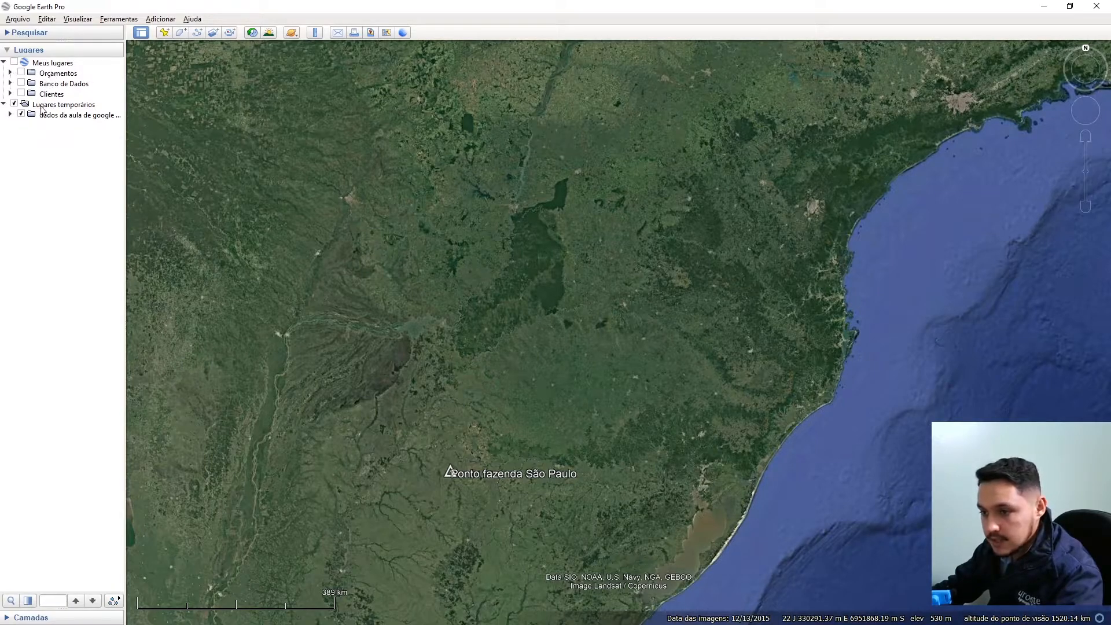
pyautogui.click(4, 62)
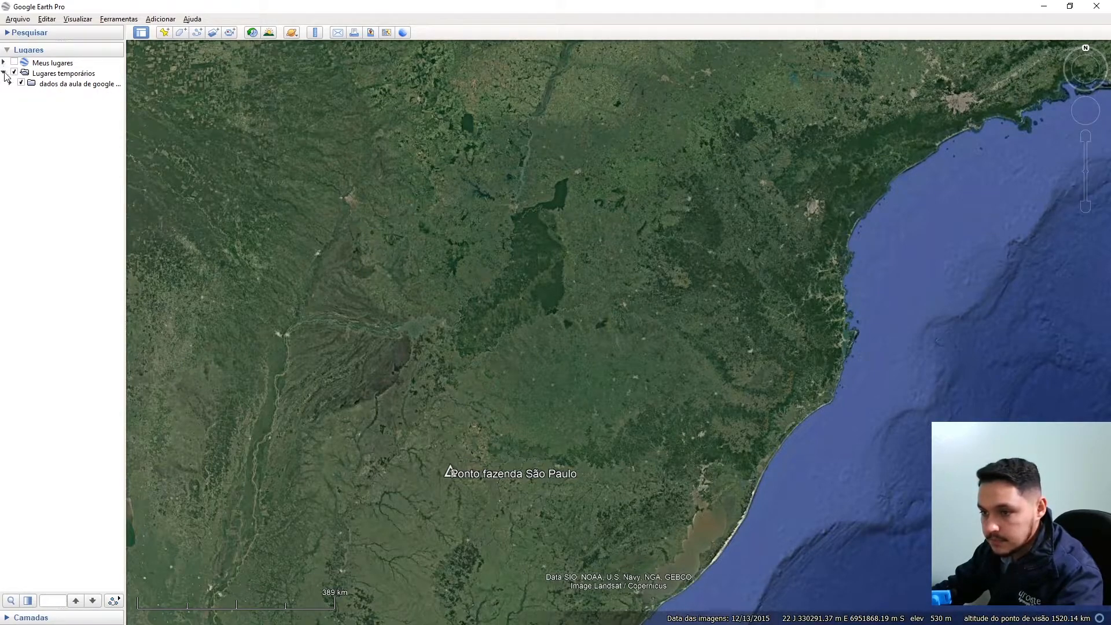
pyautogui.click(5, 73)
pyautogui.click(11, 79)
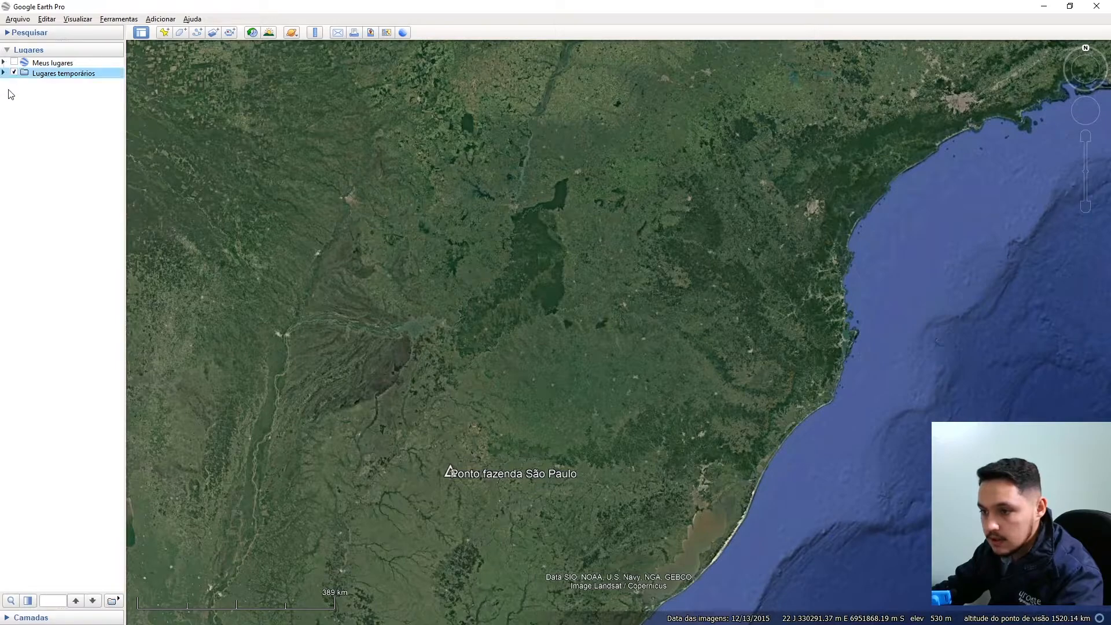
pyautogui.click(14, 74)
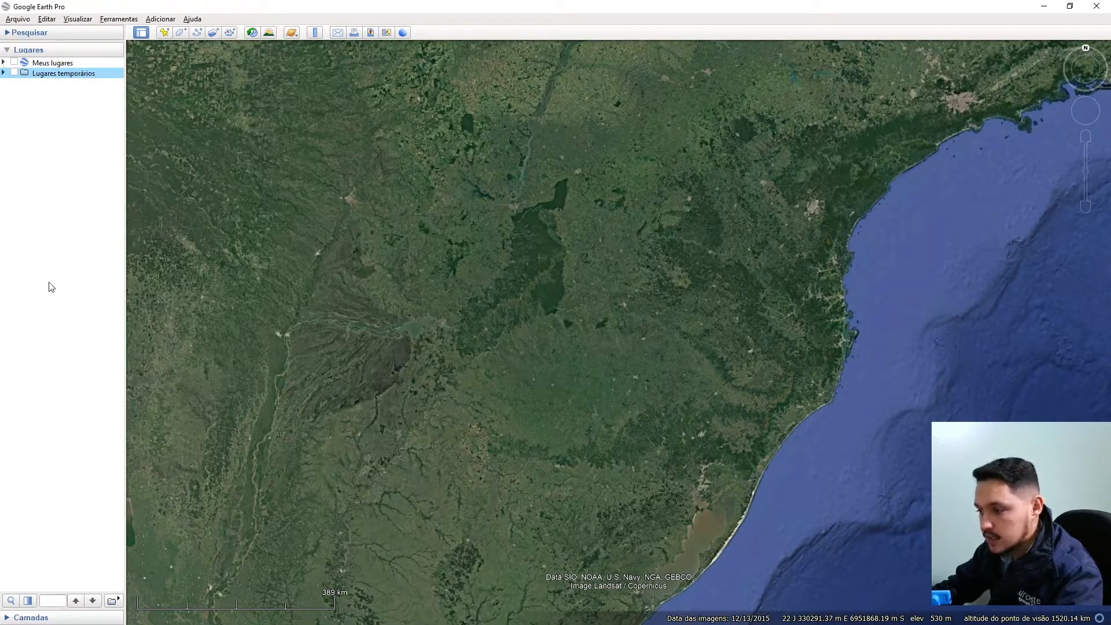
# Step: Try saving Lugares temporários as a KMZ file in Downloads, and cancel without saving
pyautogui.rightClick(66, 75)
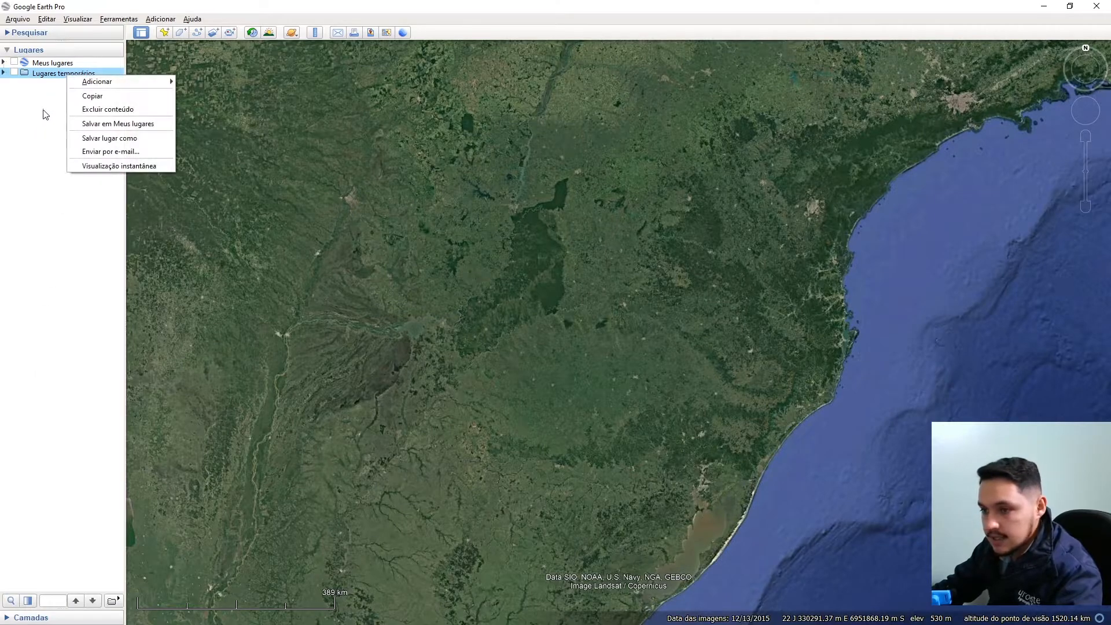
pyautogui.moveTo(91, 87)
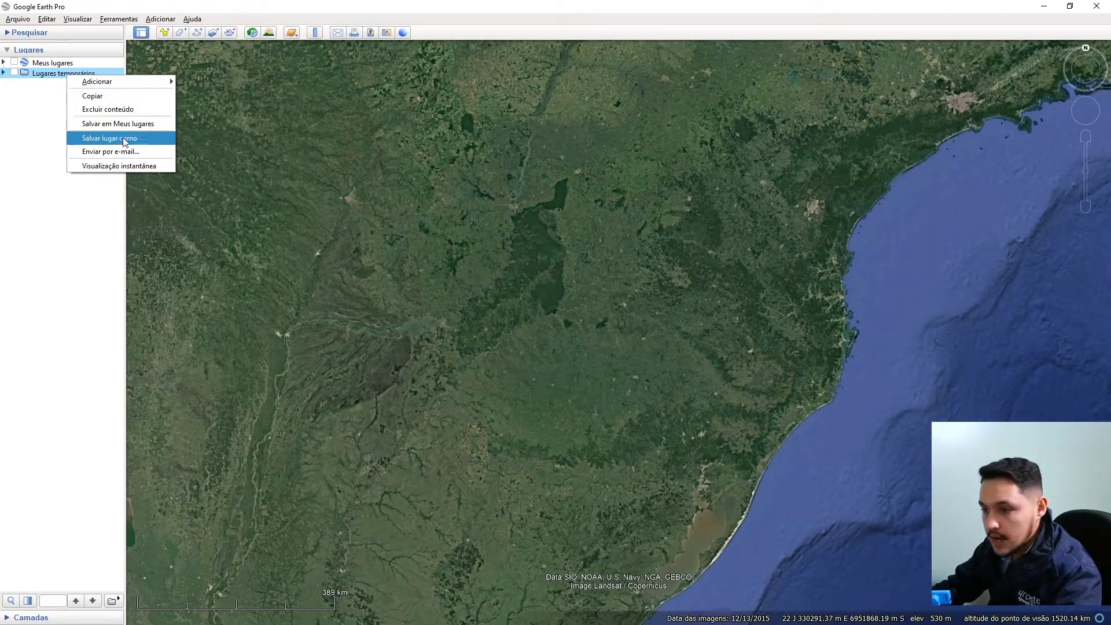
pyautogui.click(91, 139)
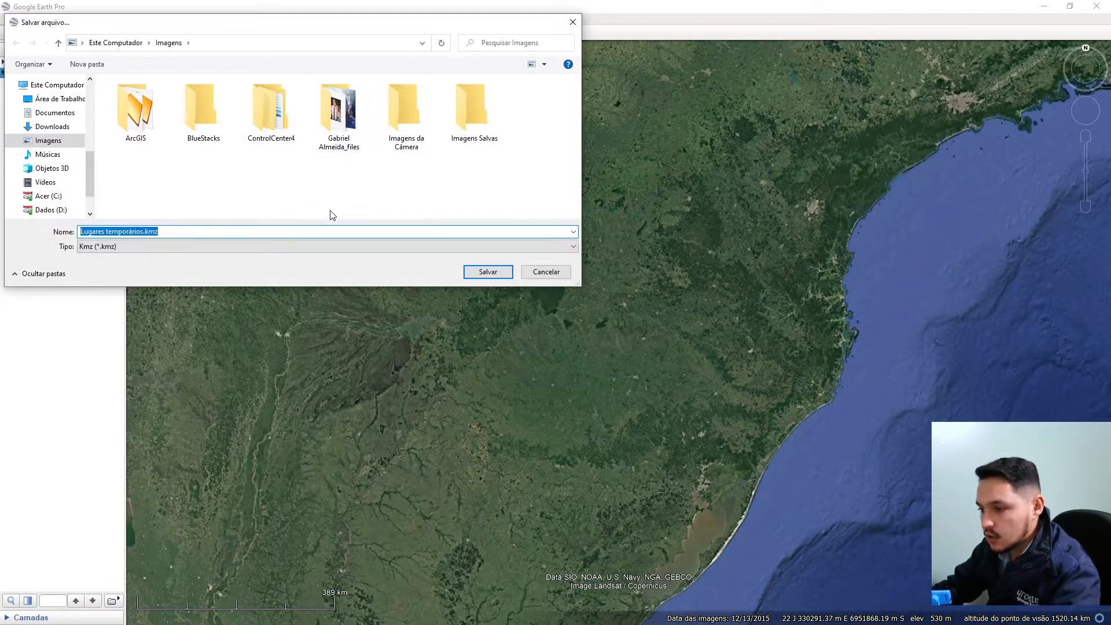
pyautogui.click(52, 126)
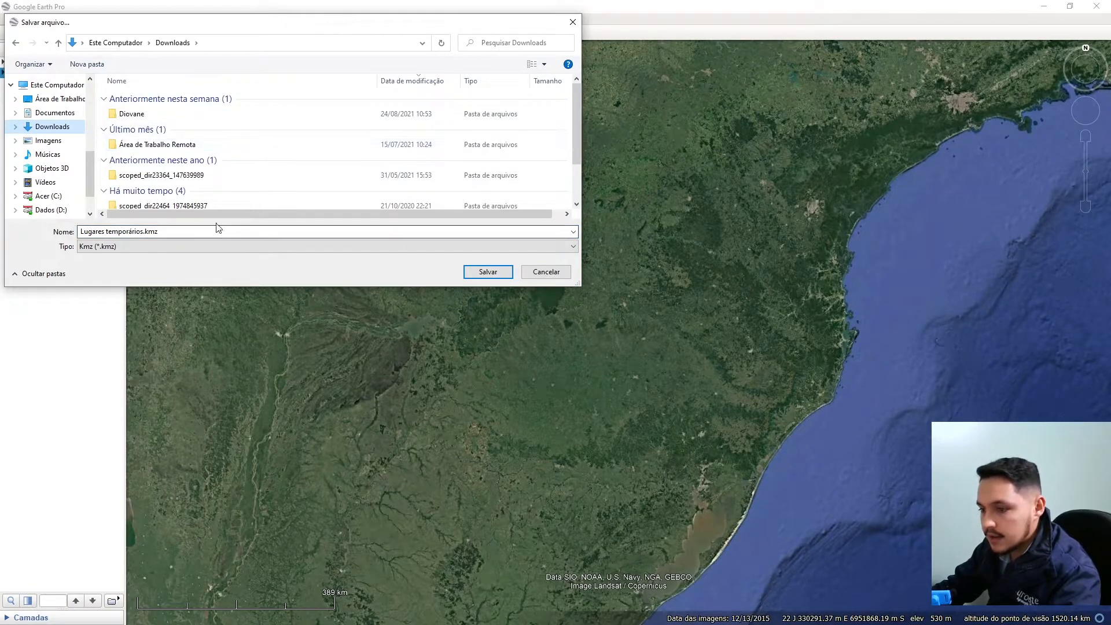
pyautogui.click(541, 272)
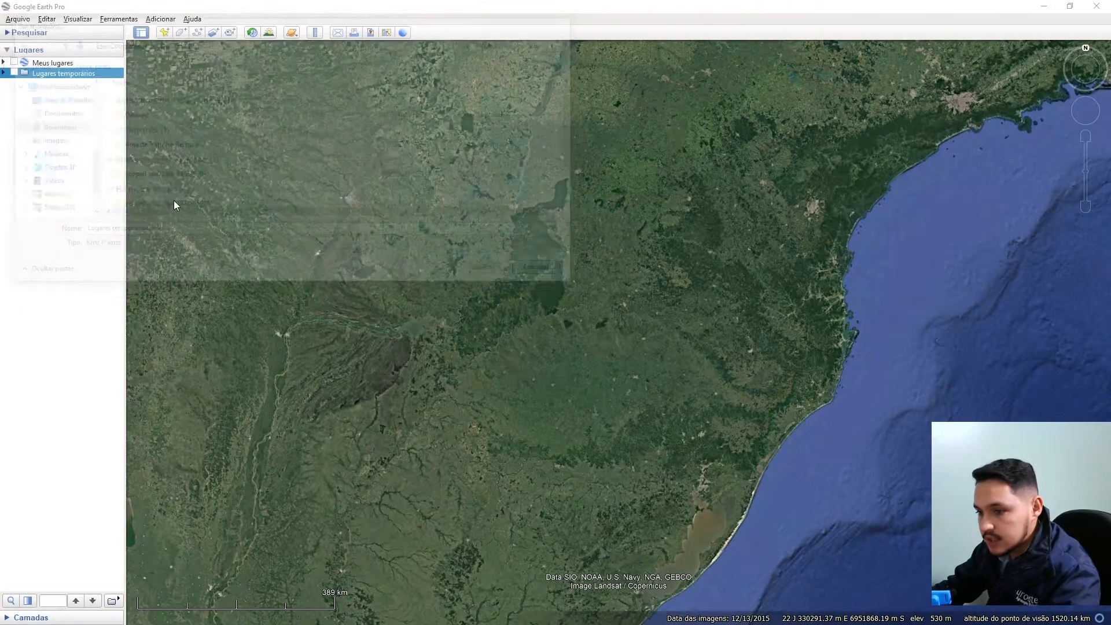
pyautogui.rightClick(46, 80)
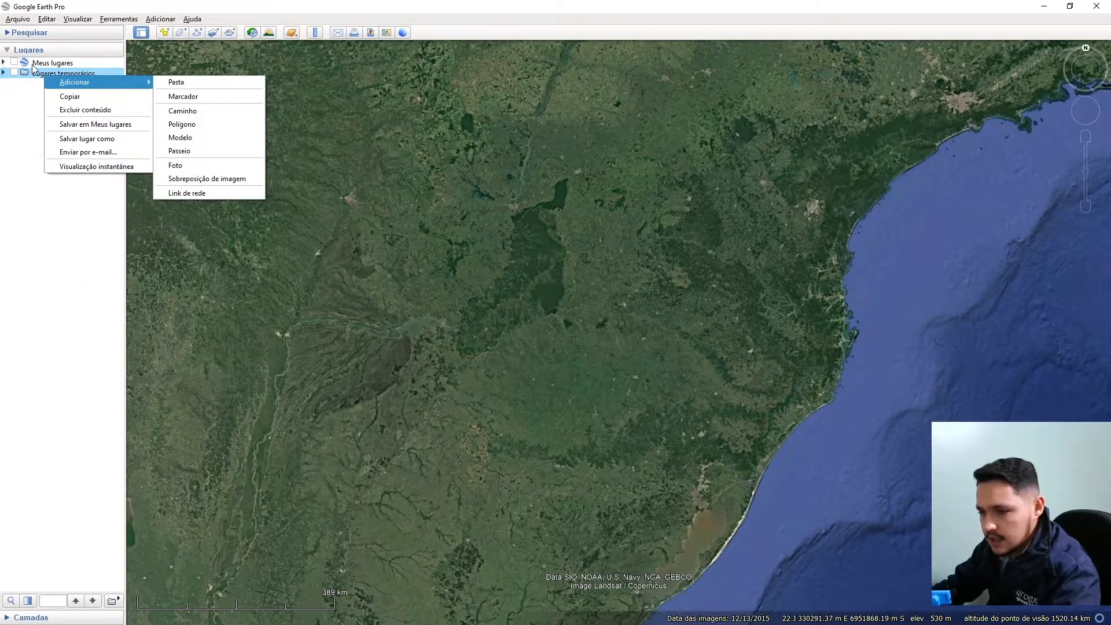
pyautogui.click(72, 239)
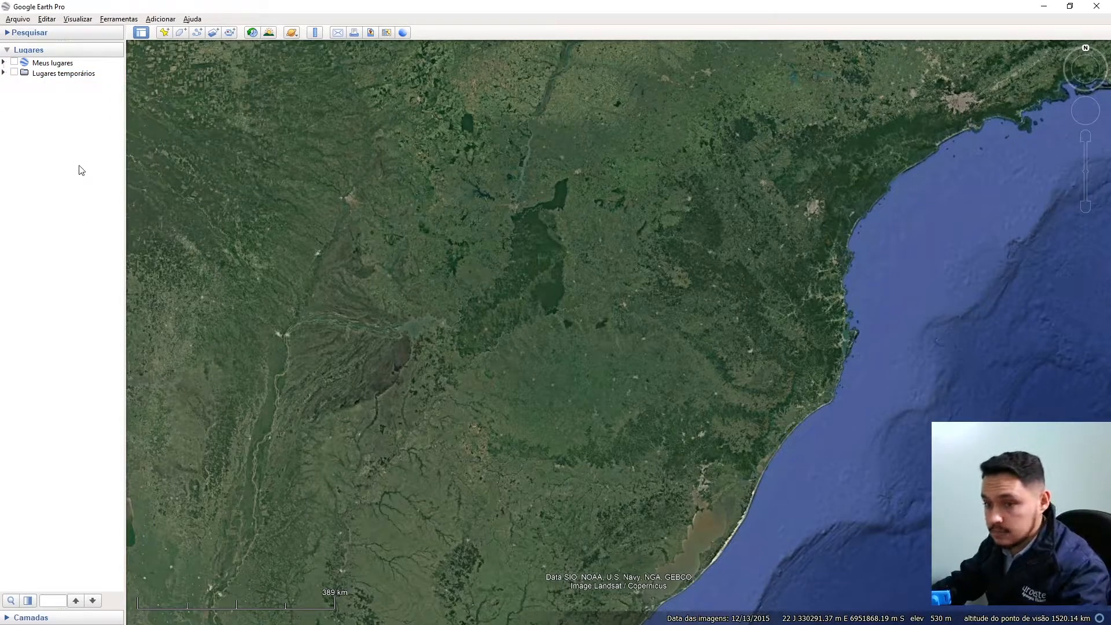
# Step: Expand the Camadas section and resize it to show the full list of layers
pyautogui.click(20, 618)
pyautogui.moveTo(28, 570); pyautogui.dragTo(74, 426)
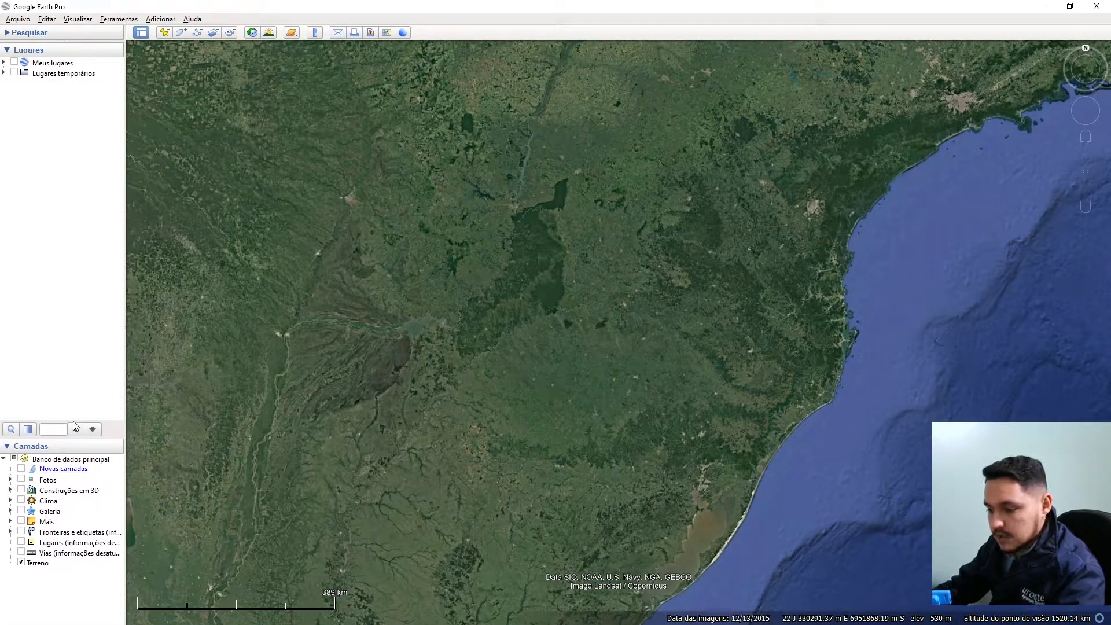
# Step: Try turning on the Novas camadas layer over the farmland around the inland town, and dismiss its notice
pyautogui.scroll(3, 471, 496)
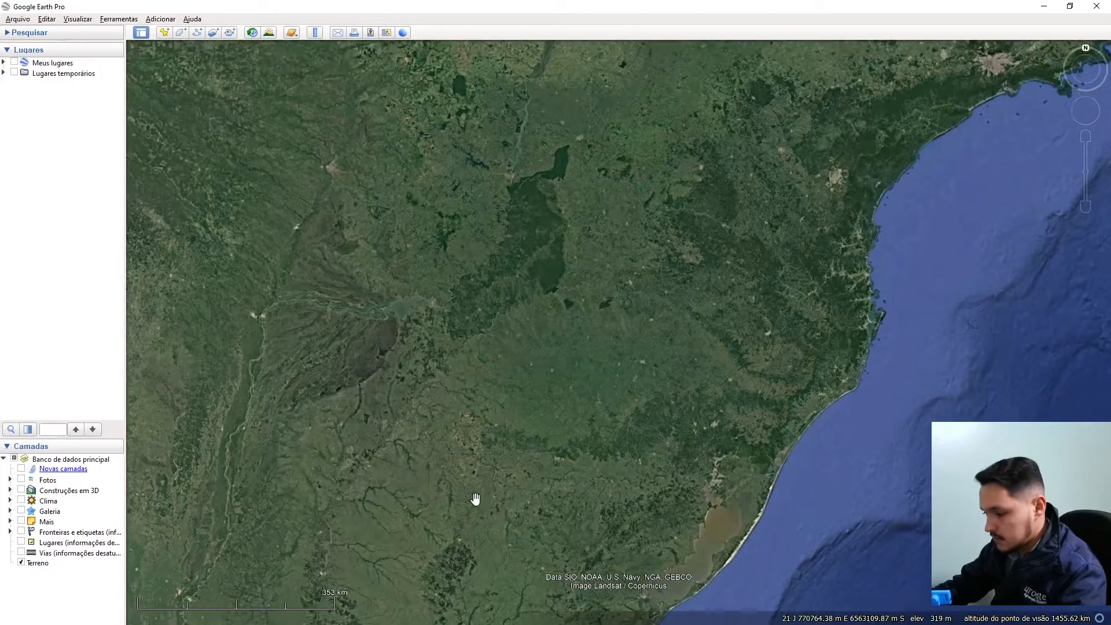
pyautogui.scroll(3, 471, 442)
pyautogui.moveTo(481, 468); pyautogui.dragTo(541, 122)
pyautogui.moveTo(404, 285); pyautogui.dragTo(364, 434)
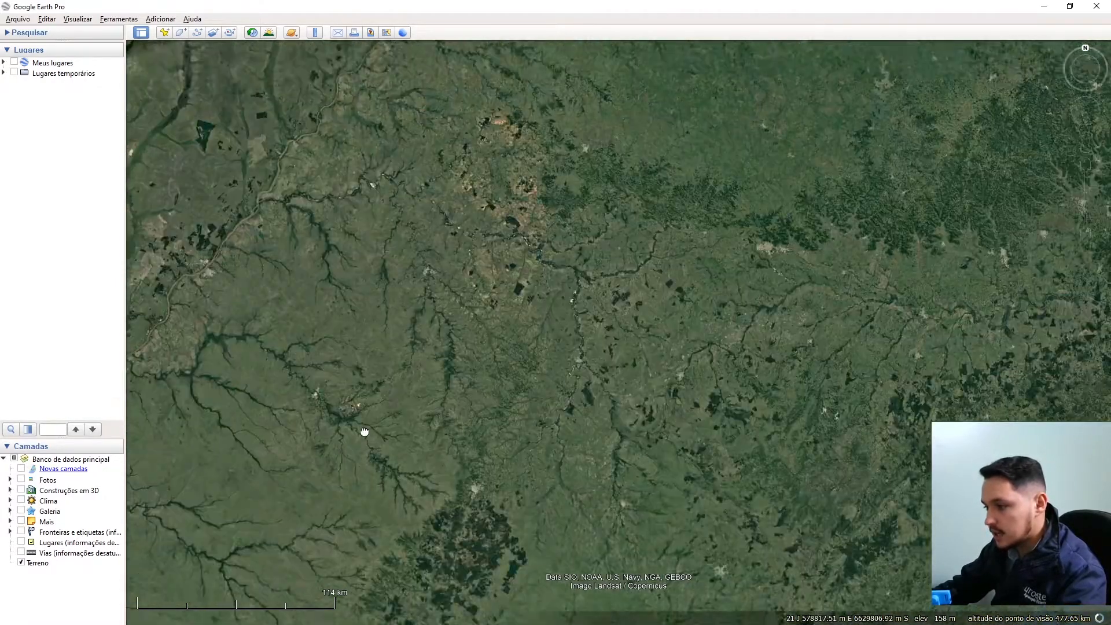
pyautogui.scroll(5, 387, 315)
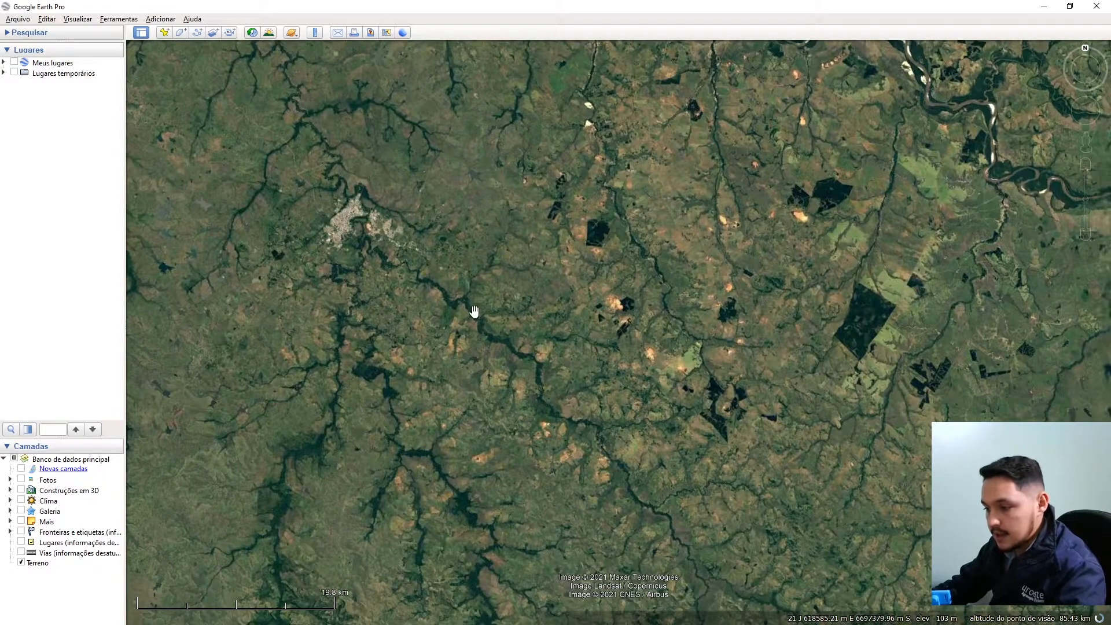
pyautogui.moveTo(419, 346); pyautogui.dragTo(494, 384)
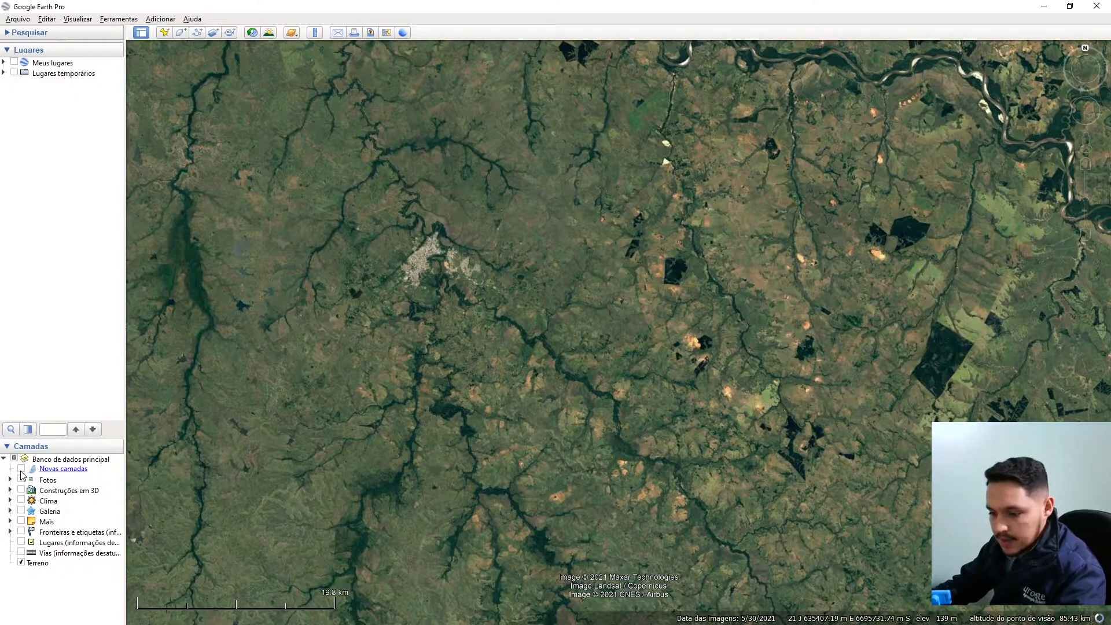
pyautogui.click(21, 469)
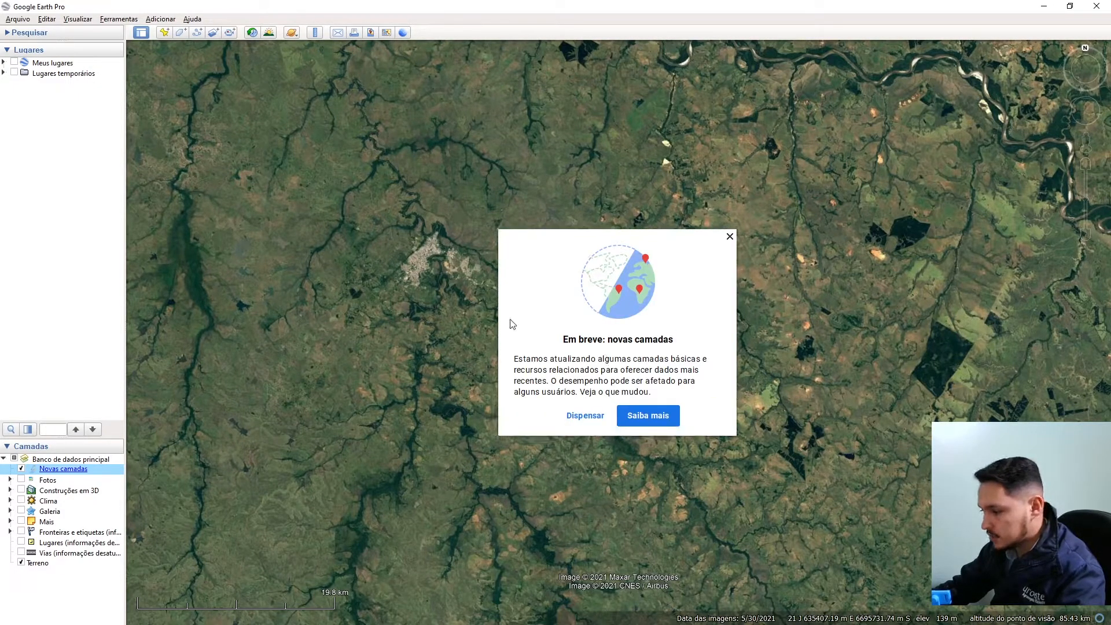
pyautogui.click(582, 415)
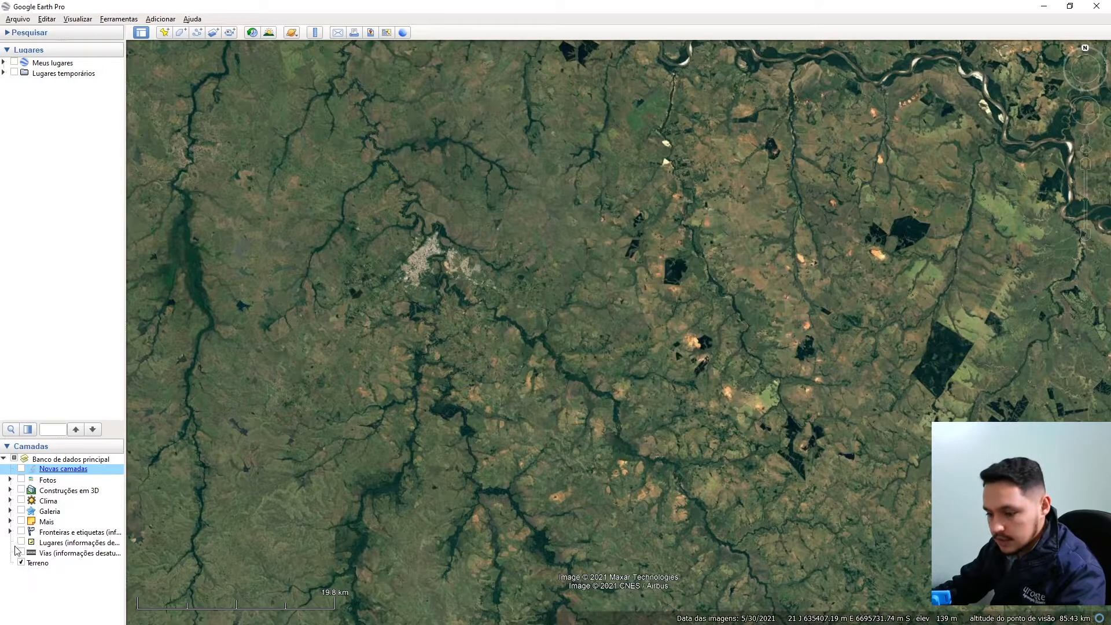
# Step: Turn on the Fotos layer and view the Ponte Lajeado Prox Antena, Sanga Alegrete and nearby bridge photos east of the town
pyautogui.click(23, 482)
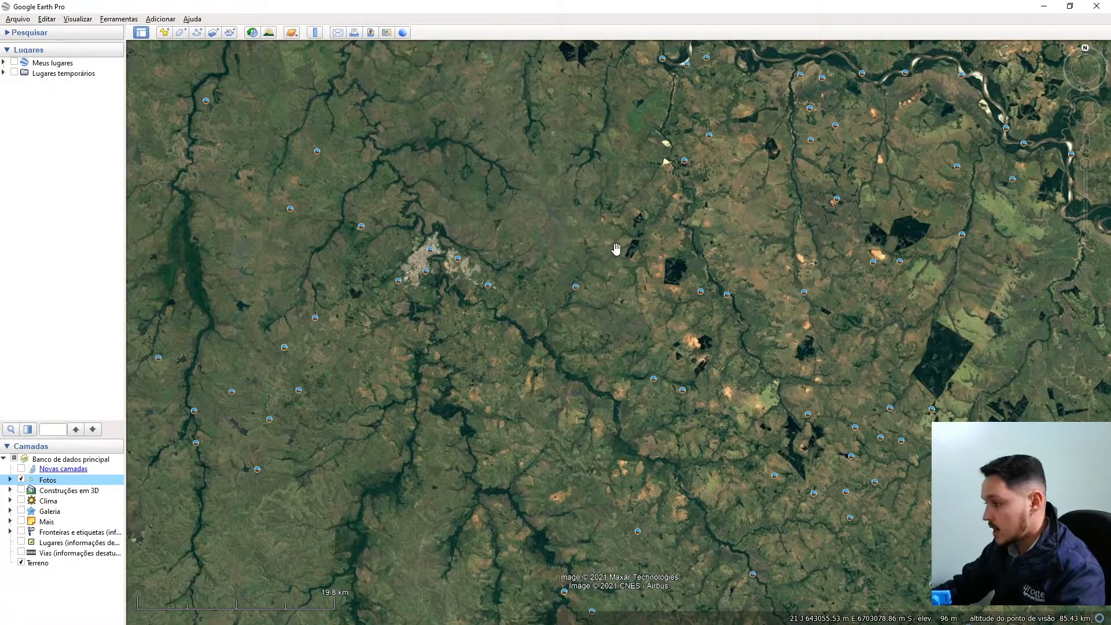
pyautogui.click(717, 291)
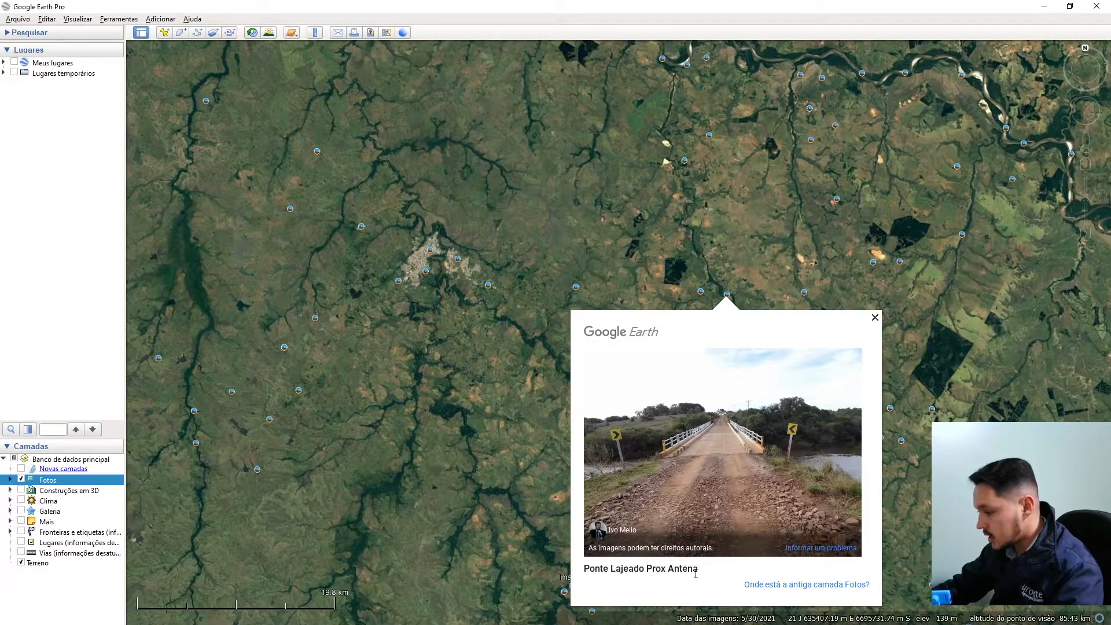
pyautogui.click(632, 221)
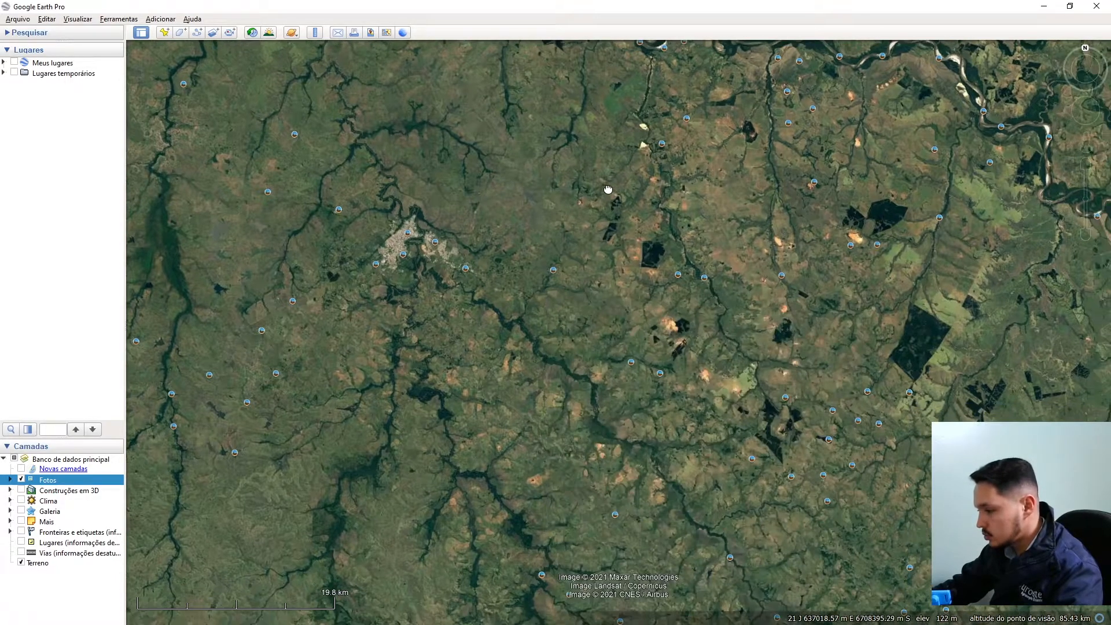
pyautogui.click(678, 275)
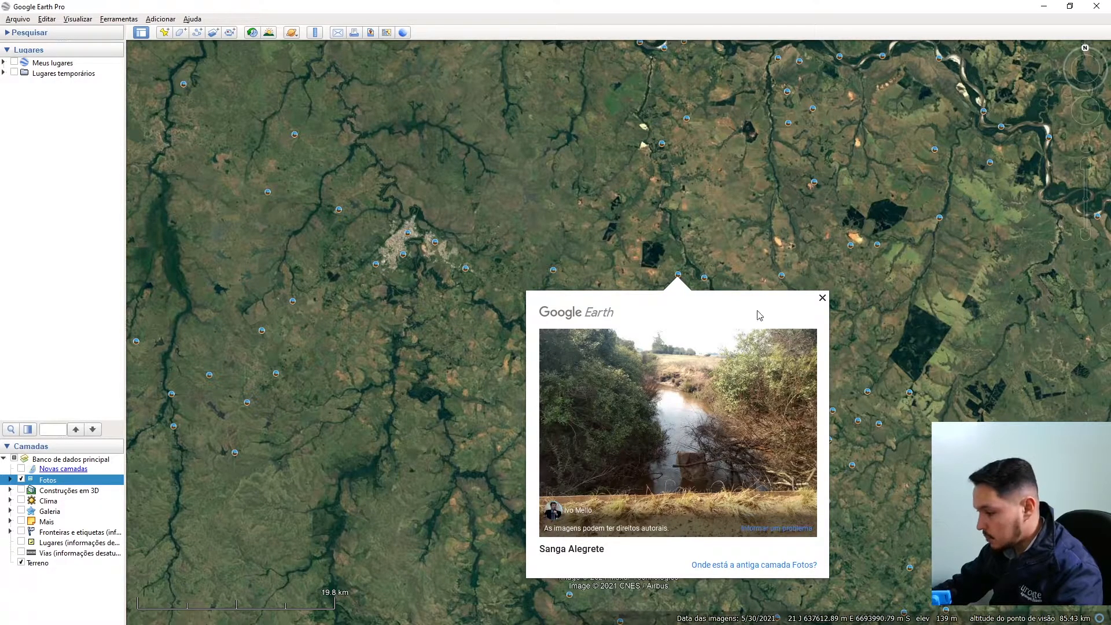
pyautogui.click(729, 253)
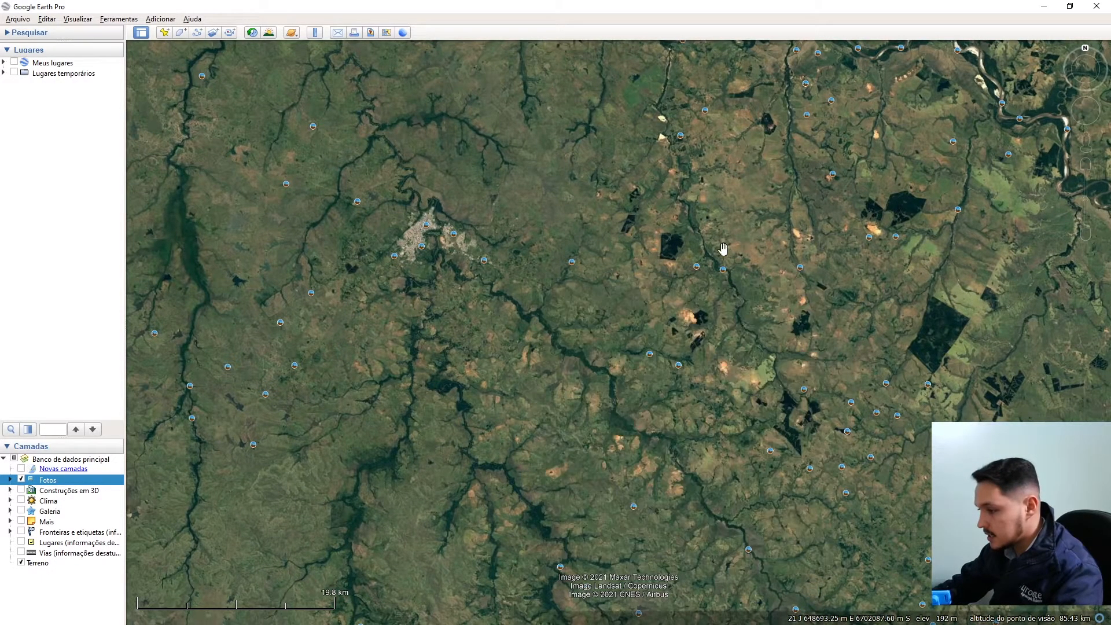
pyautogui.click(571, 265)
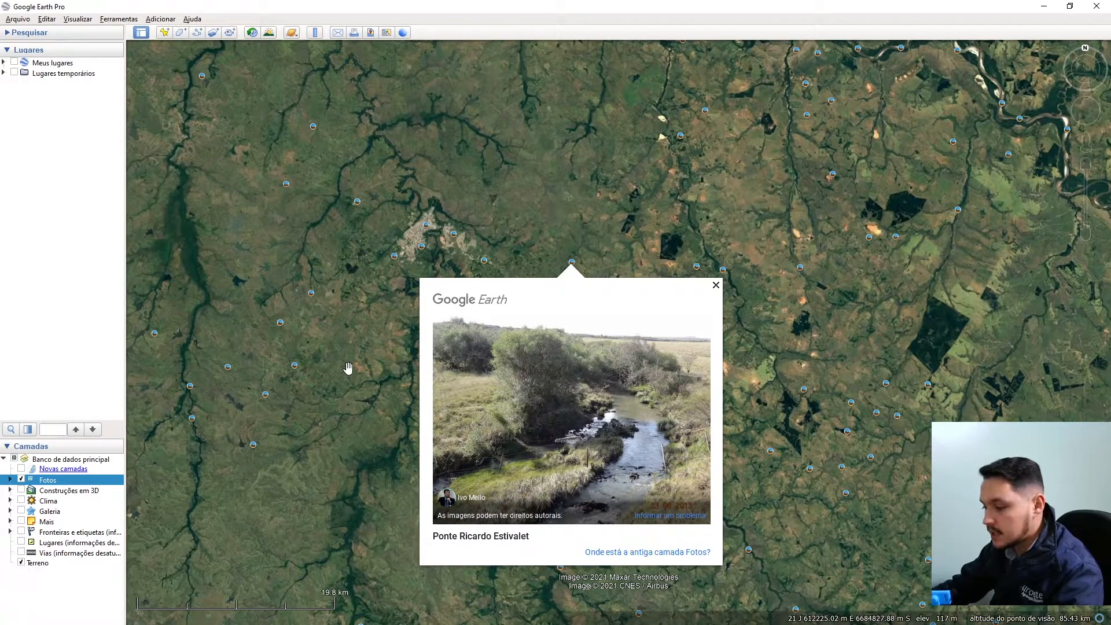
# Step: View the old railway photo and the Barragem no Pampa Gaúcho photo southwest of the town
pyautogui.moveTo(396, 294); pyautogui.dragTo(488, 255)
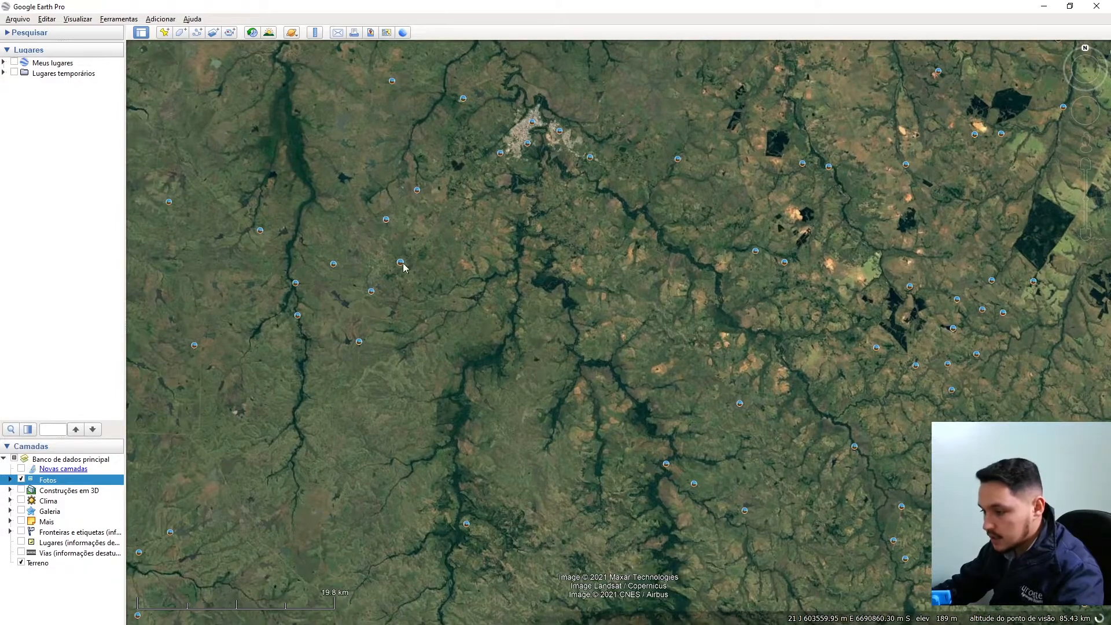
pyautogui.click(401, 263)
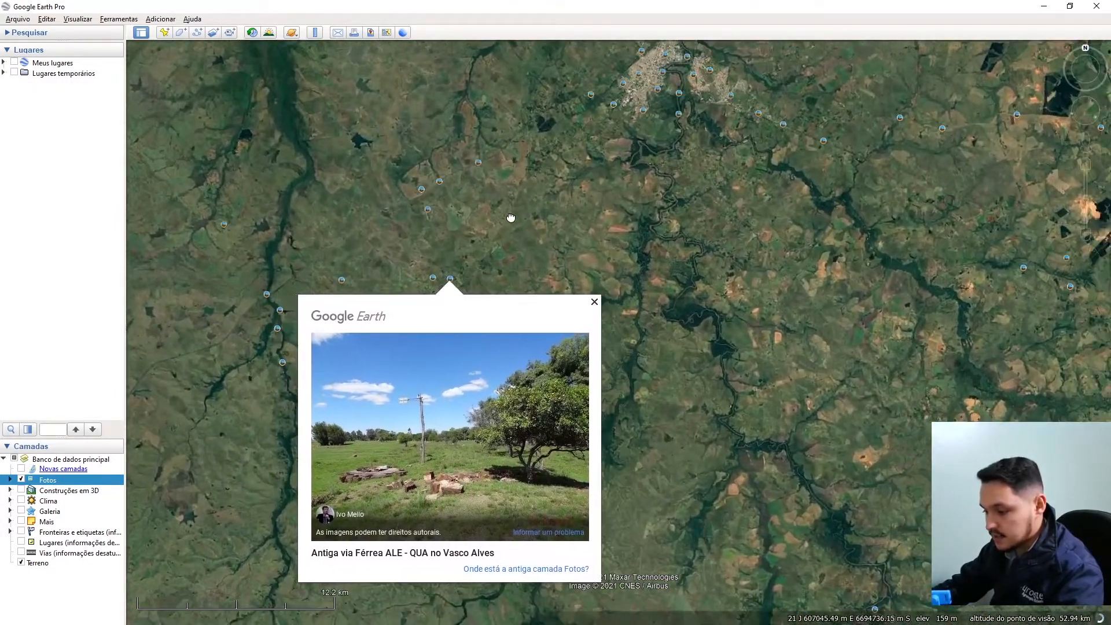
pyautogui.click(627, 225)
pyautogui.moveTo(566, 250); pyautogui.dragTo(724, 231)
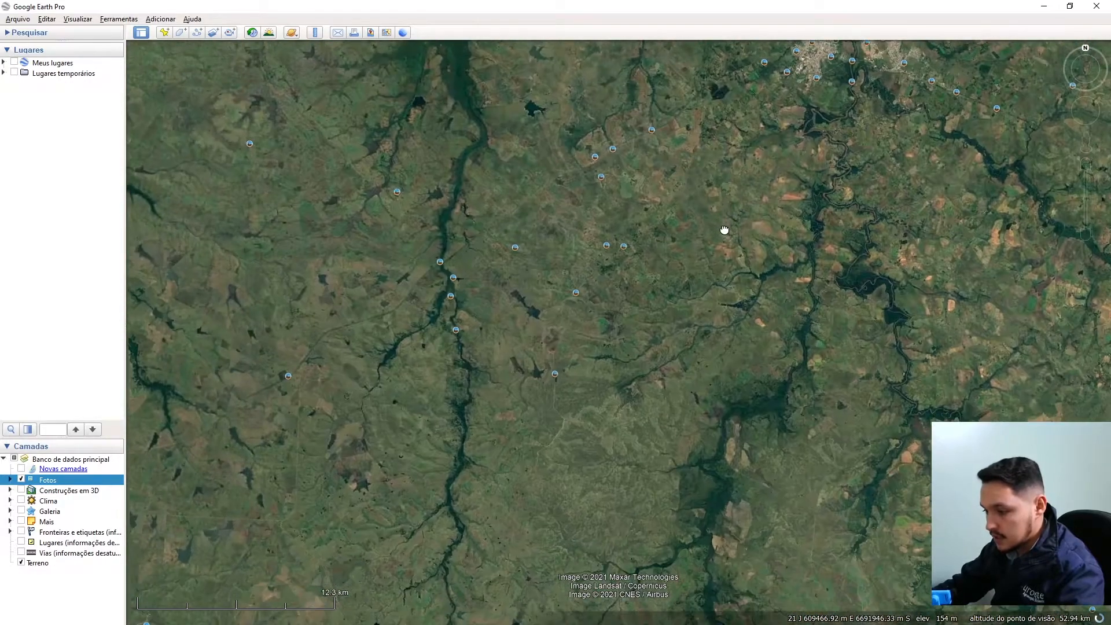
pyautogui.click(602, 177)
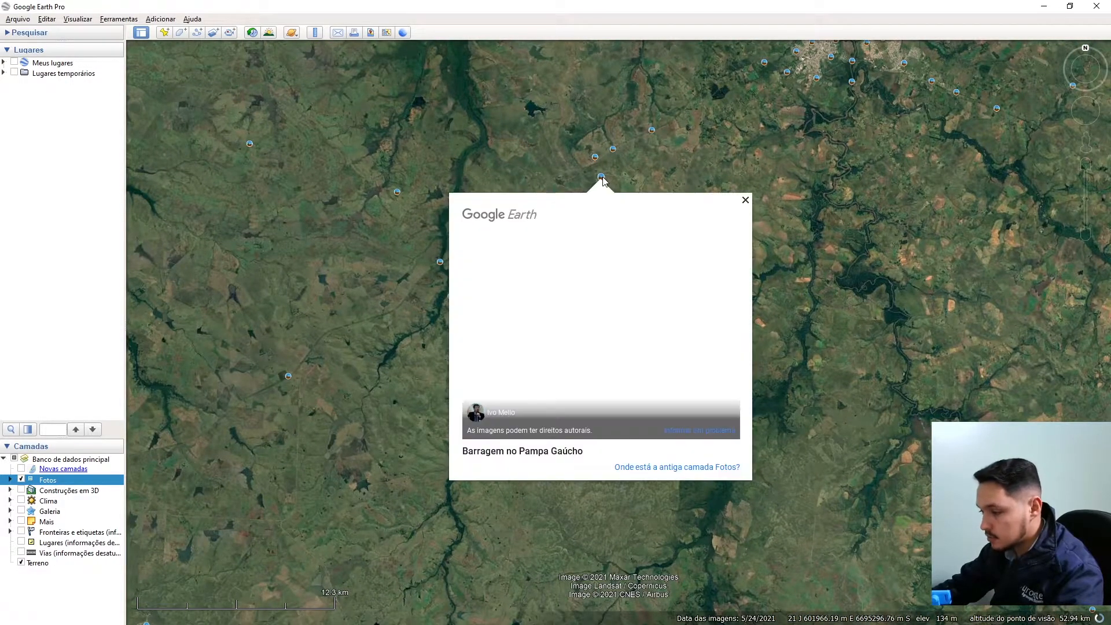
pyautogui.click(665, 136)
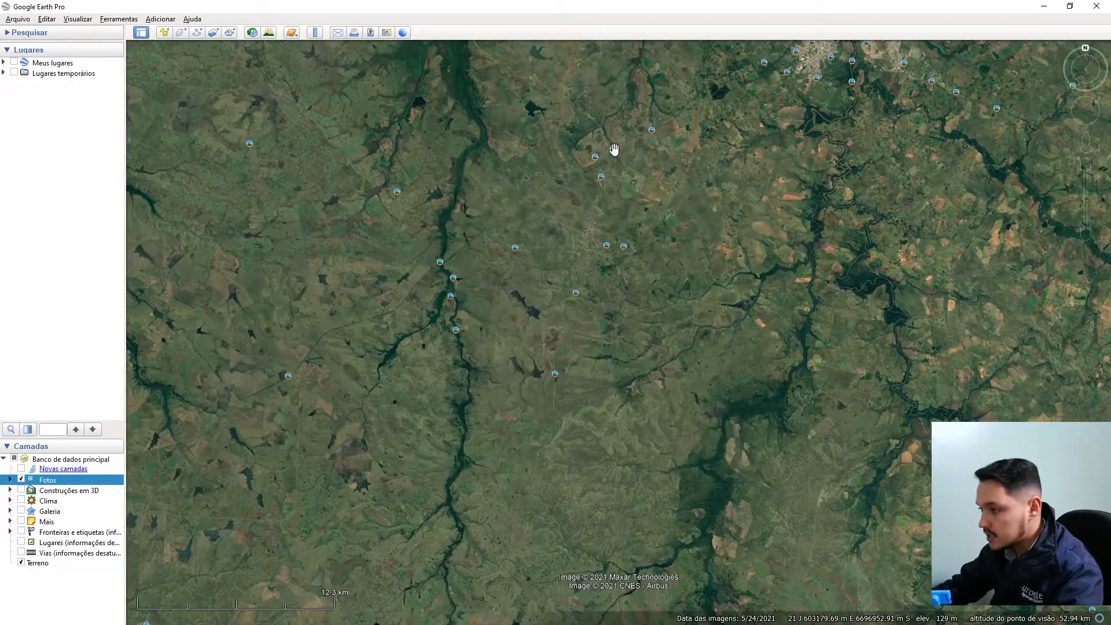
# Step: View the Lav Arroz Irrigação Gotejamento and Arroio Capivari BR290 photos, closing each one
pyautogui.click(596, 158)
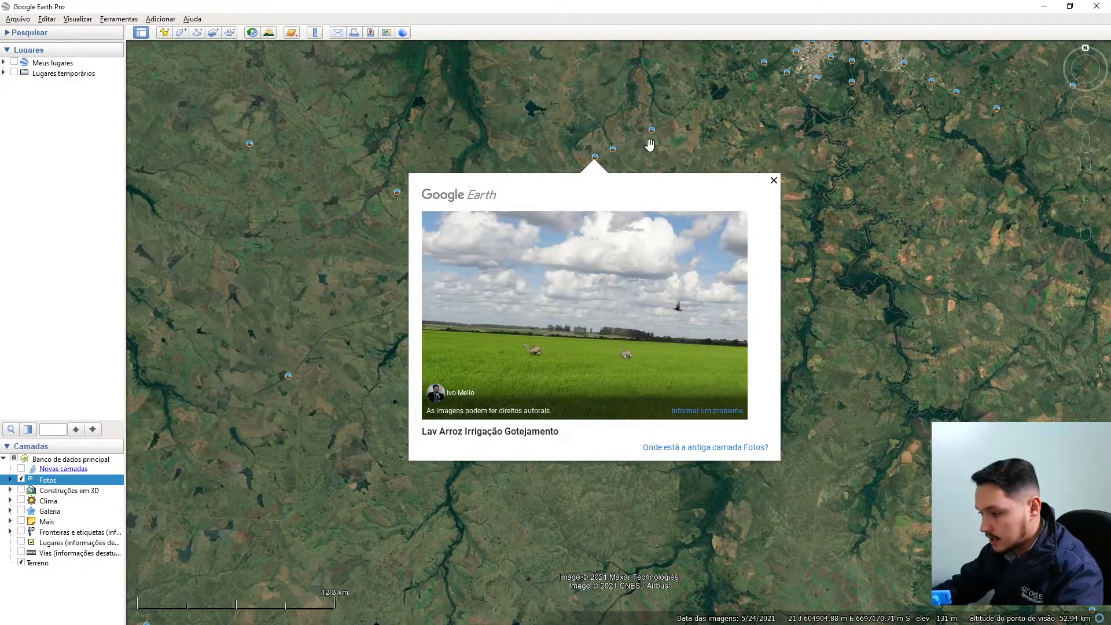
pyautogui.click(645, 145)
pyautogui.click(613, 150)
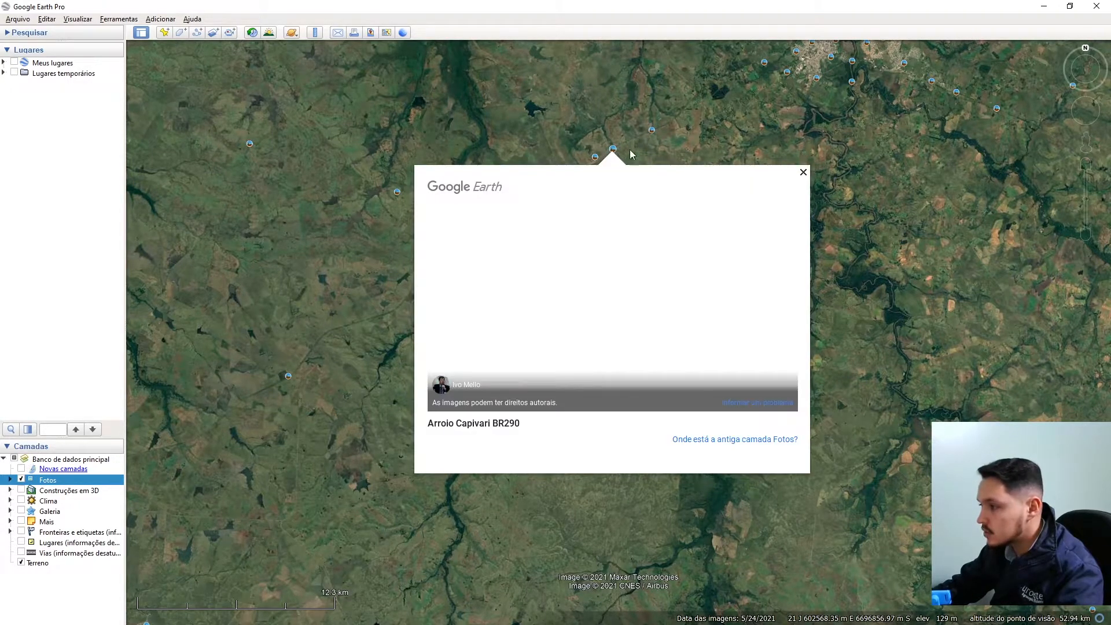
pyautogui.click(758, 118)
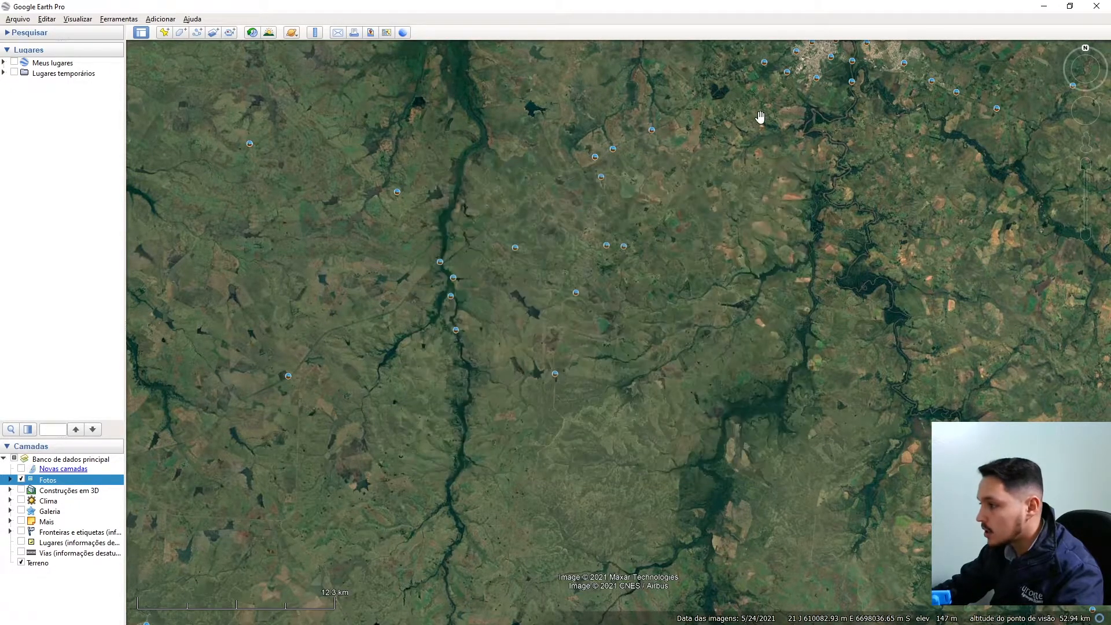
# Step: View the remaining photos along the old Alegrete–Quaraí railway, and turn off the Fotos layer
pyautogui.click(623, 248)
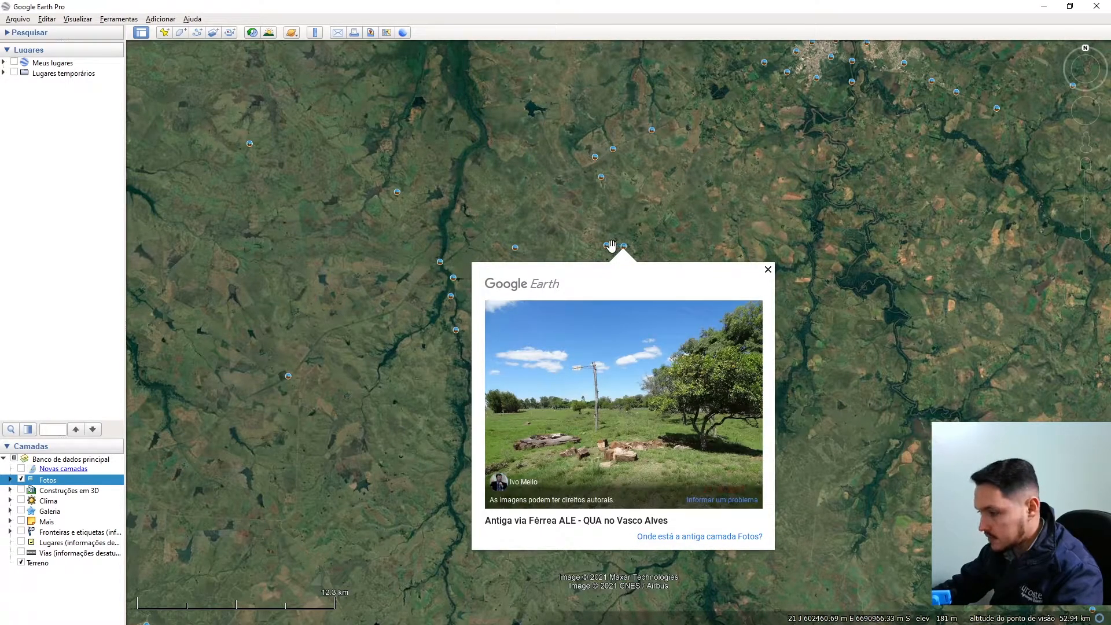
pyautogui.click(607, 246)
pyautogui.click(639, 216)
pyautogui.click(576, 293)
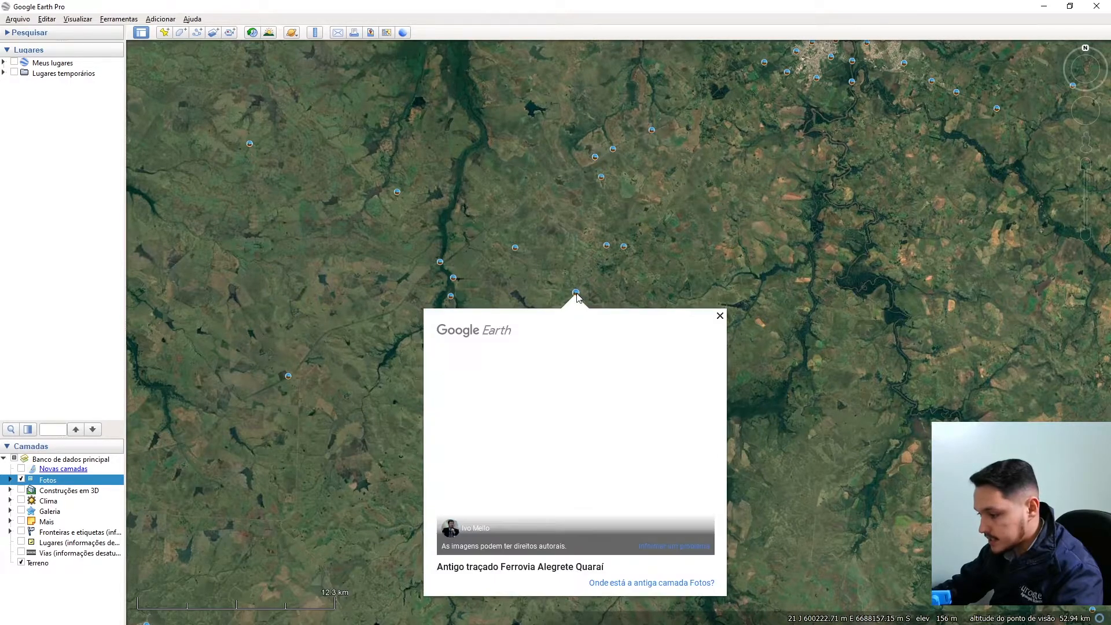
pyautogui.click(638, 271)
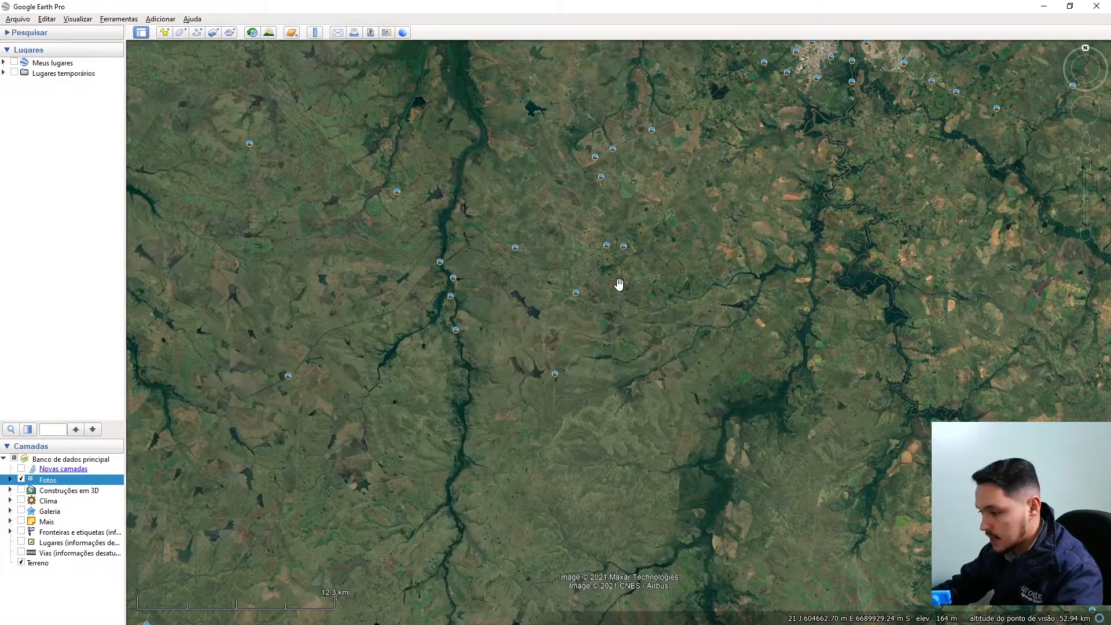
pyautogui.click(555, 375)
pyautogui.moveTo(513, 322); pyautogui.dragTo(412, 367)
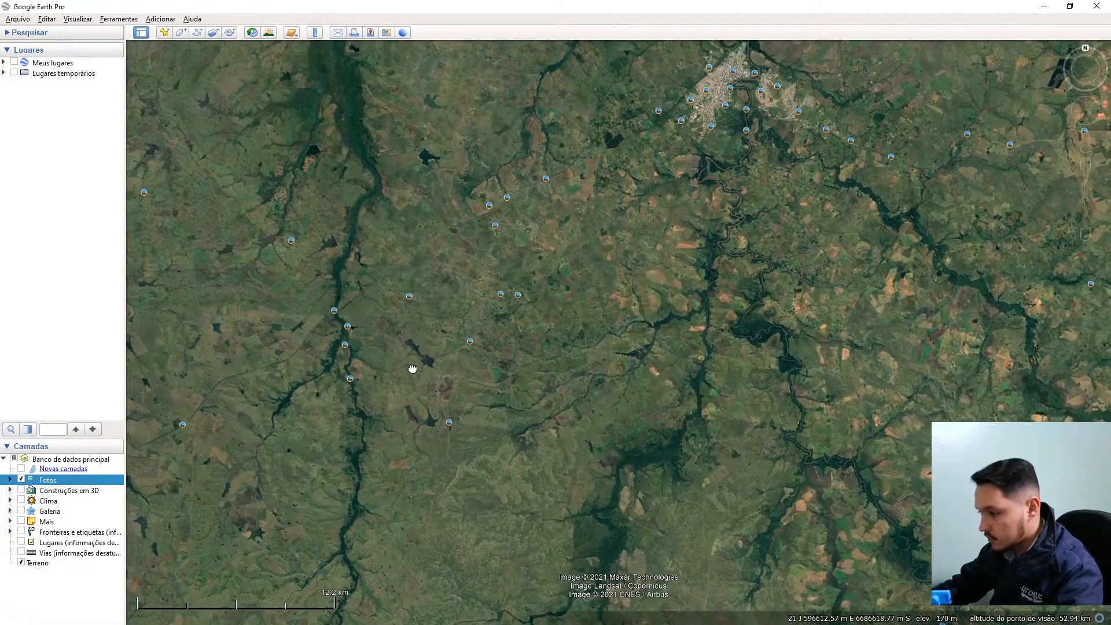
pyautogui.click(21, 479)
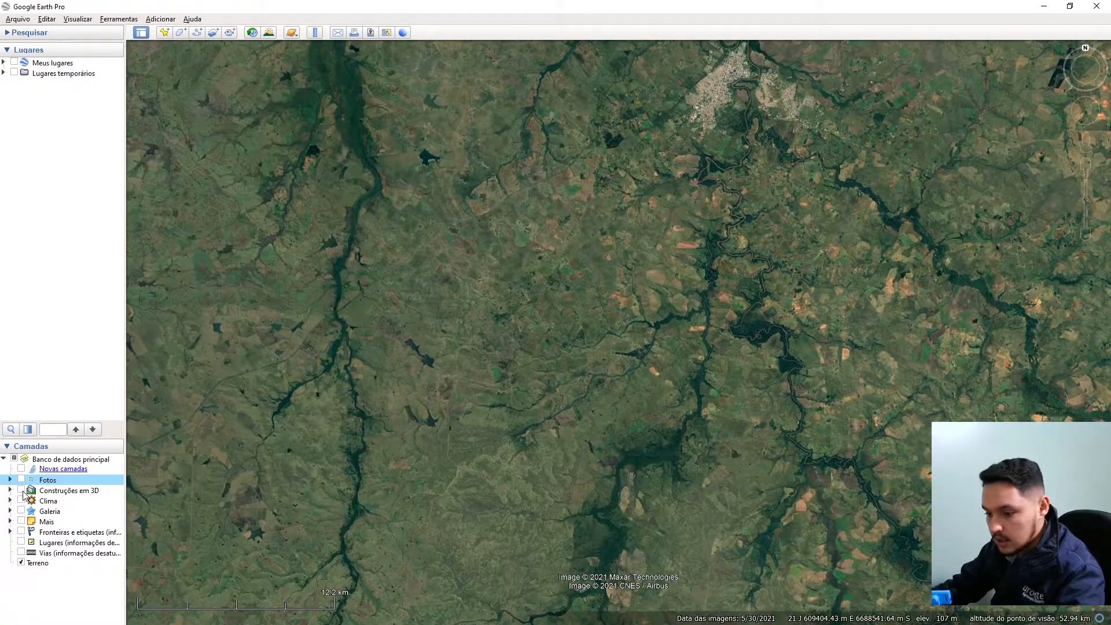
# Step: Check the Construções em 3D, Clima and Galeria layers, leaving them turned off and Galeria collapsed
pyautogui.click(22, 491)
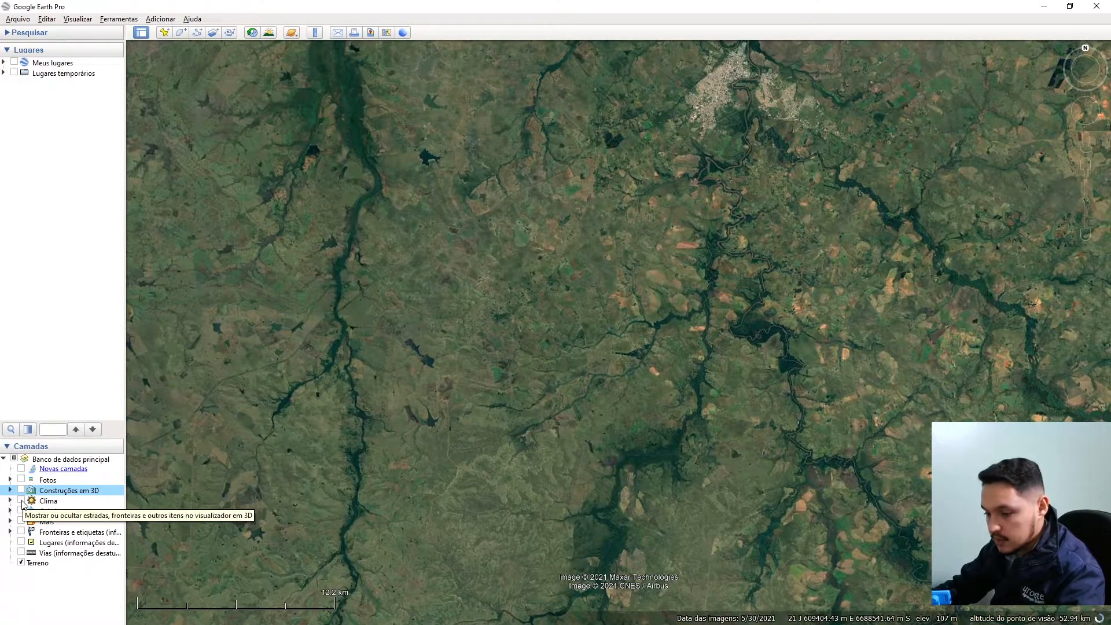
pyautogui.click(22, 502)
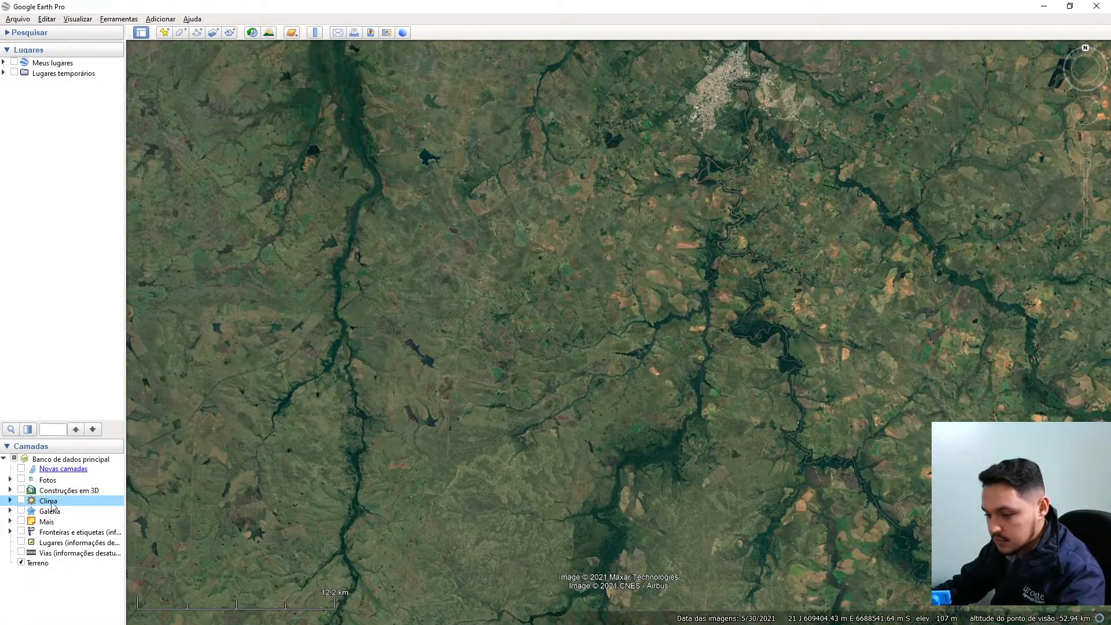
pyautogui.click(26, 511)
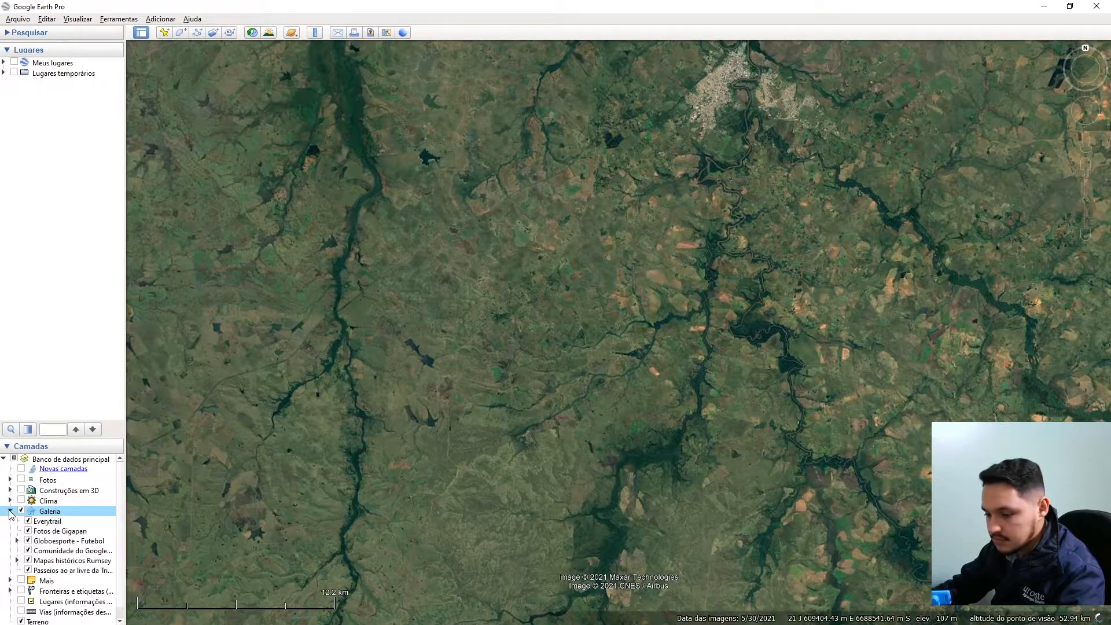
pyautogui.scroll(-1, 26, 509)
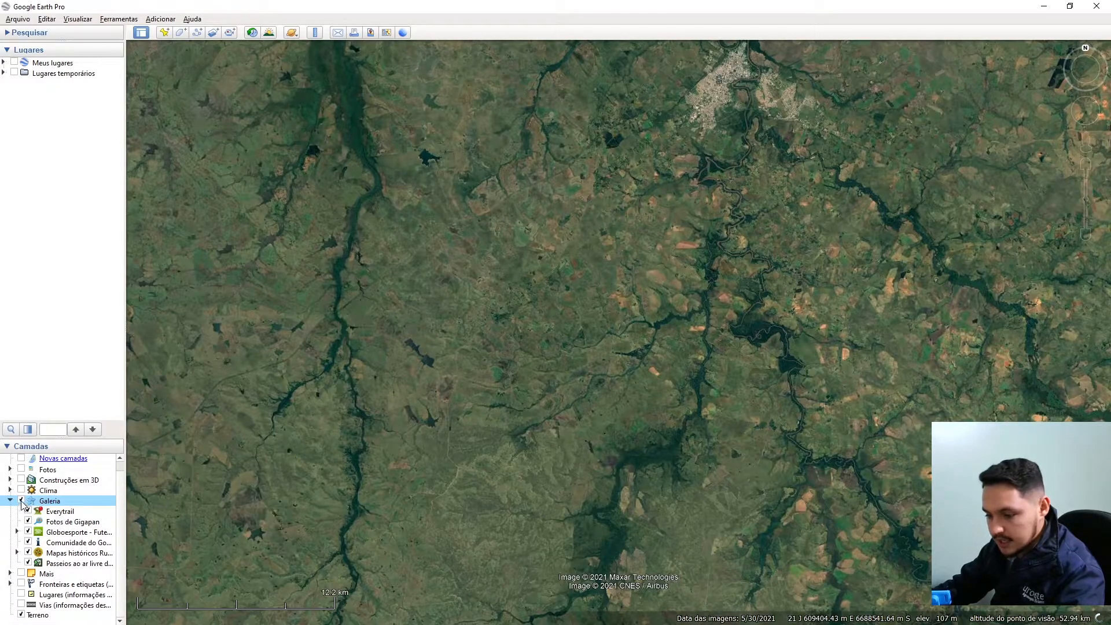
pyautogui.click(21, 501)
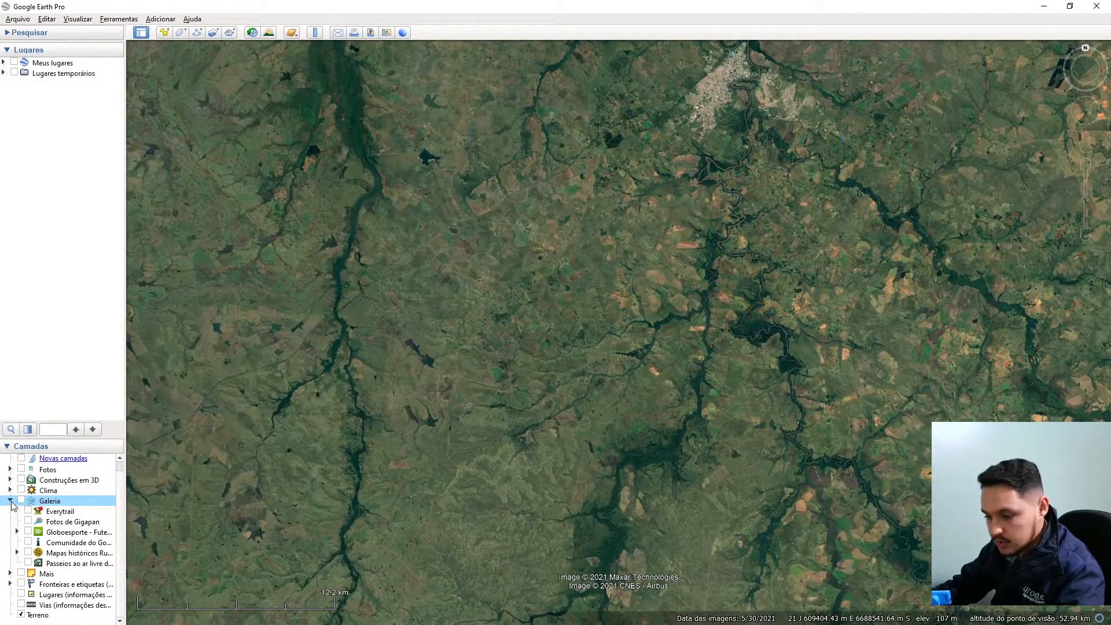
pyautogui.click(10, 502)
# Step: Show Parques/áreas de lazer from the Mais layers over the town, inspect the parks, and turn the Mais layers off
pyautogui.click(10, 521)
pyautogui.click(28, 512)
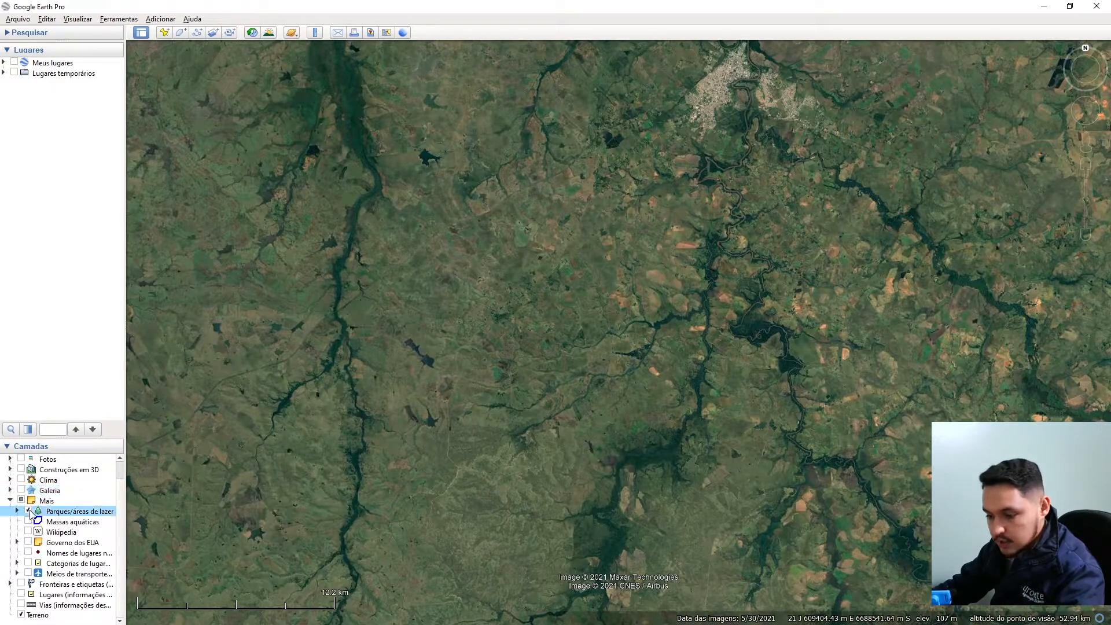
pyautogui.moveTo(726, 129); pyautogui.dragTo(646, 313)
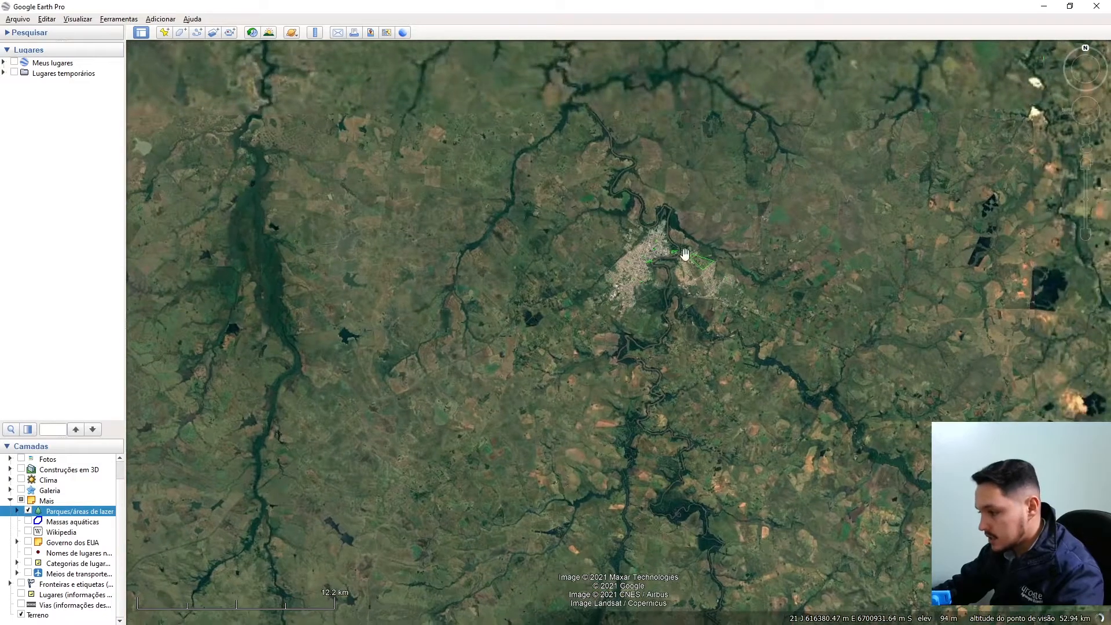
pyautogui.scroll(5, 689, 253)
pyautogui.scroll(4, 752, 264)
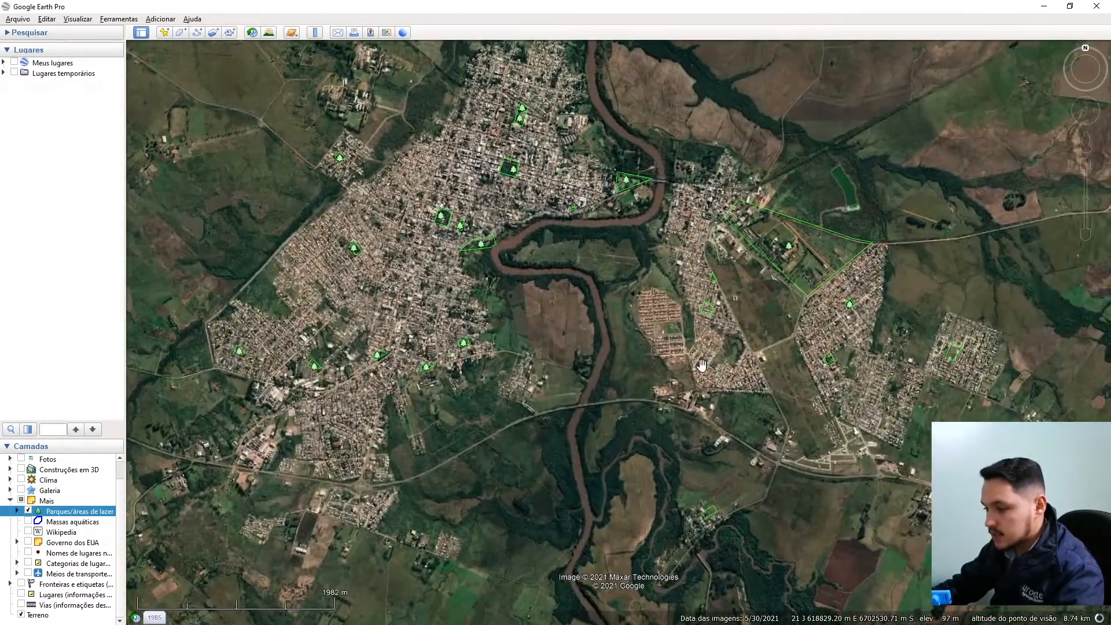
pyautogui.scroll(-2, 702, 367)
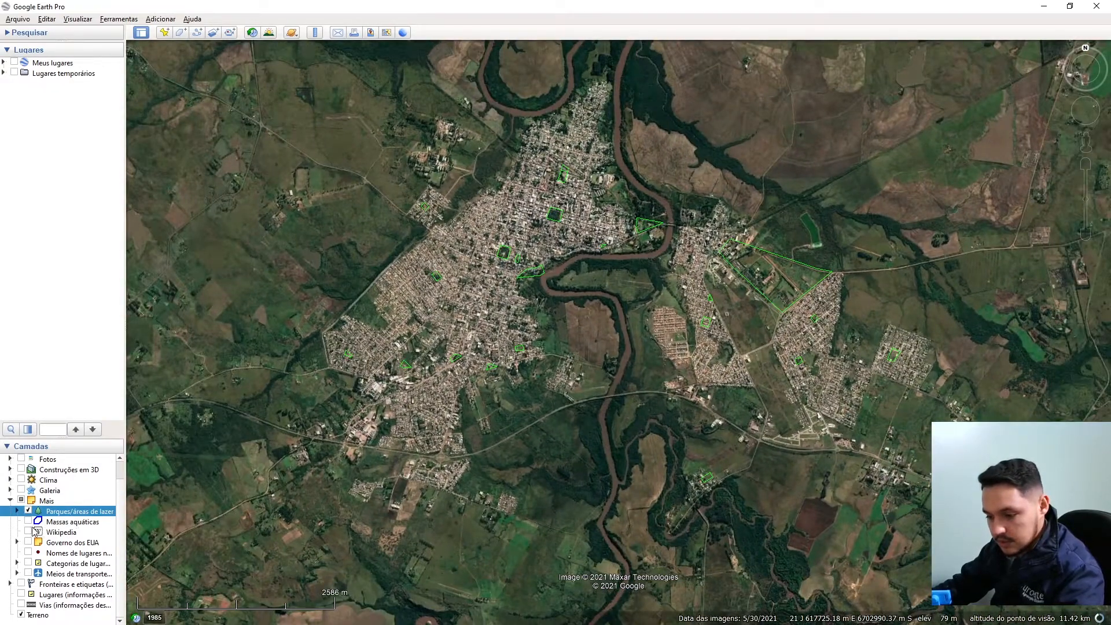
pyautogui.click(21, 500)
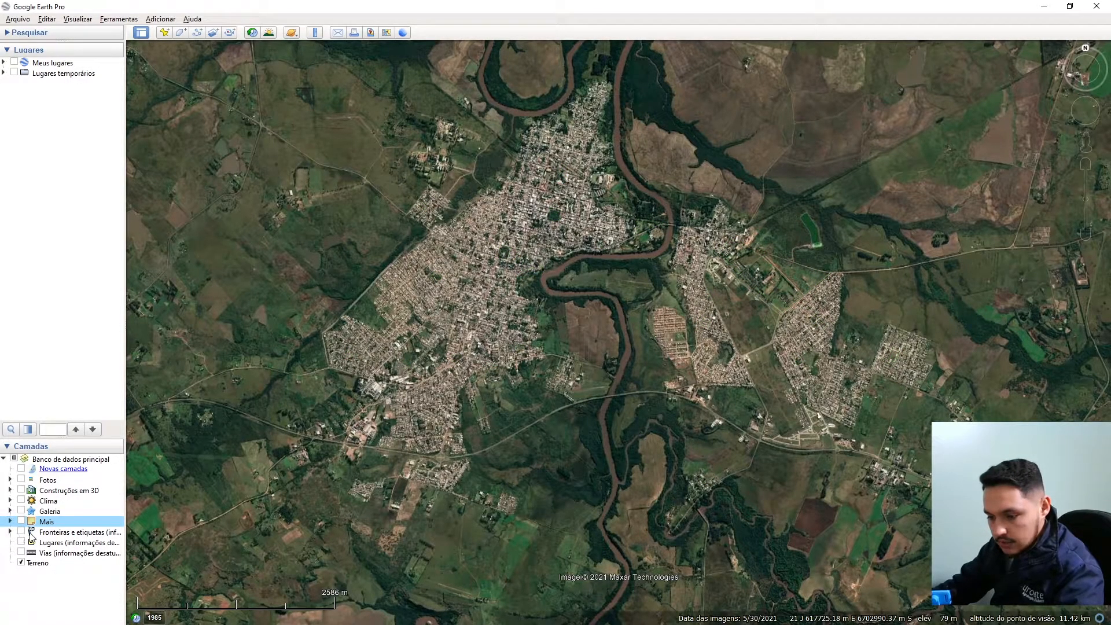
# Step: Show the Fronteiras e etiquetas layer, inspect the borders and place labels from Alegrete to Uruguay, and turn the layer off
pyautogui.click(22, 532)
pyautogui.scroll(-4, 746, 324)
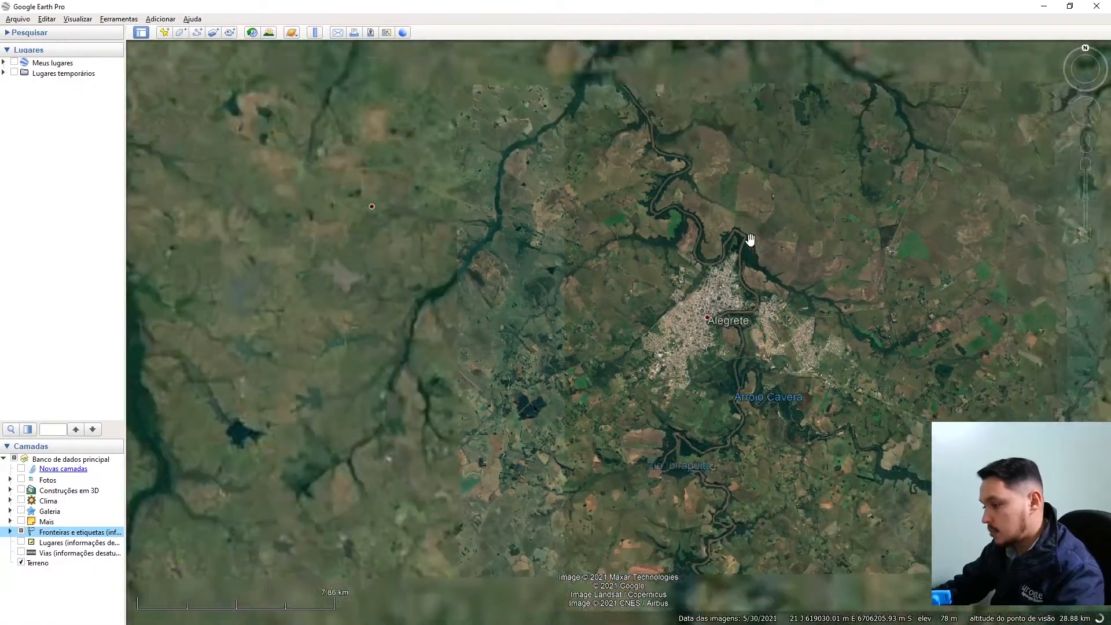
pyautogui.scroll(-4, 750, 239)
pyautogui.moveTo(694, 392); pyautogui.dragTo(910, 228)
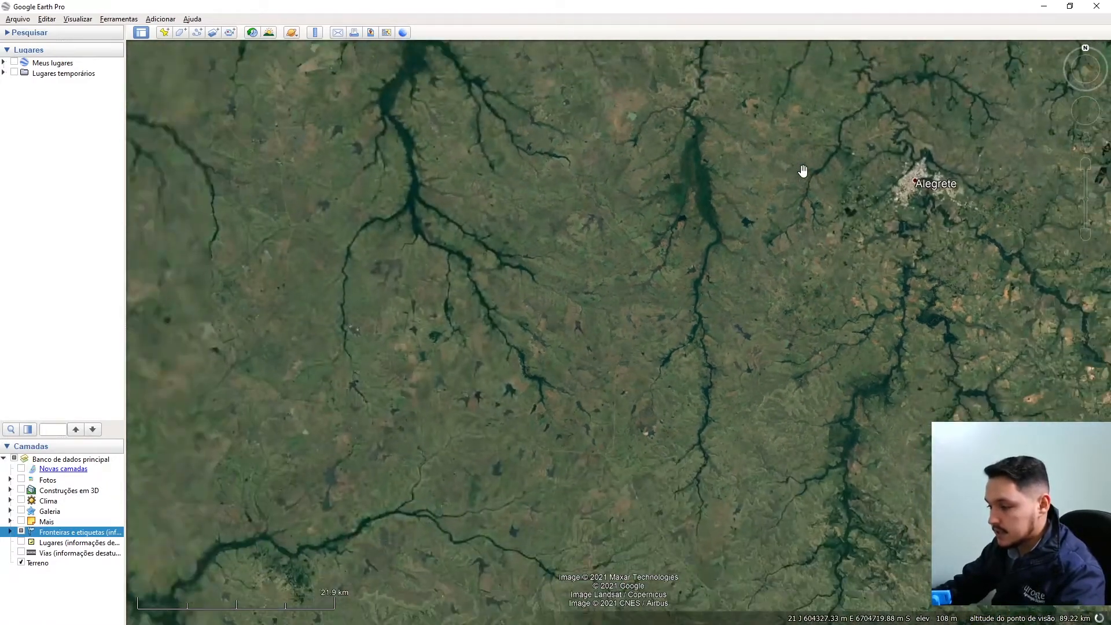
pyautogui.scroll(-3, 802, 171)
pyautogui.moveTo(660, 360); pyautogui.dragTo(747, 349)
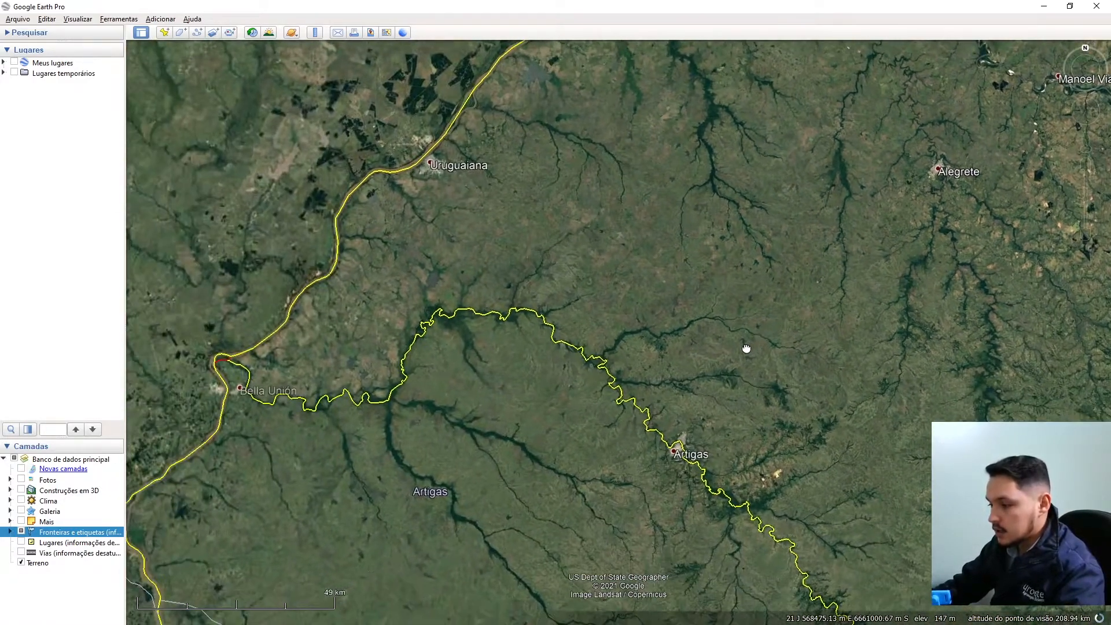
pyautogui.moveTo(581, 469); pyautogui.dragTo(689, 367)
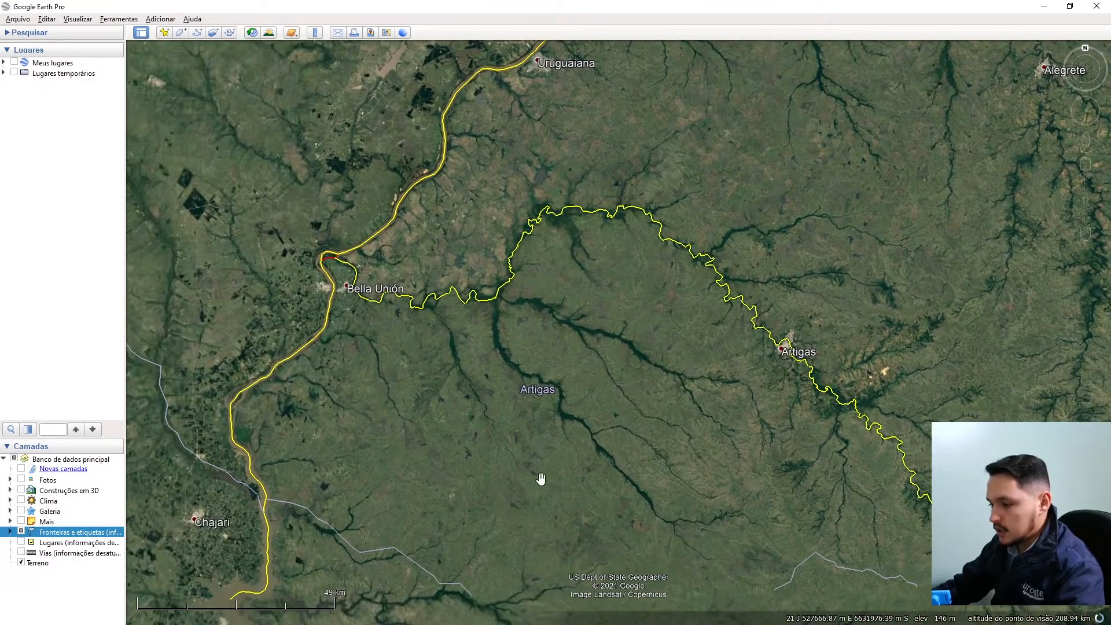
pyautogui.moveTo(314, 306); pyautogui.dragTo(370, 383)
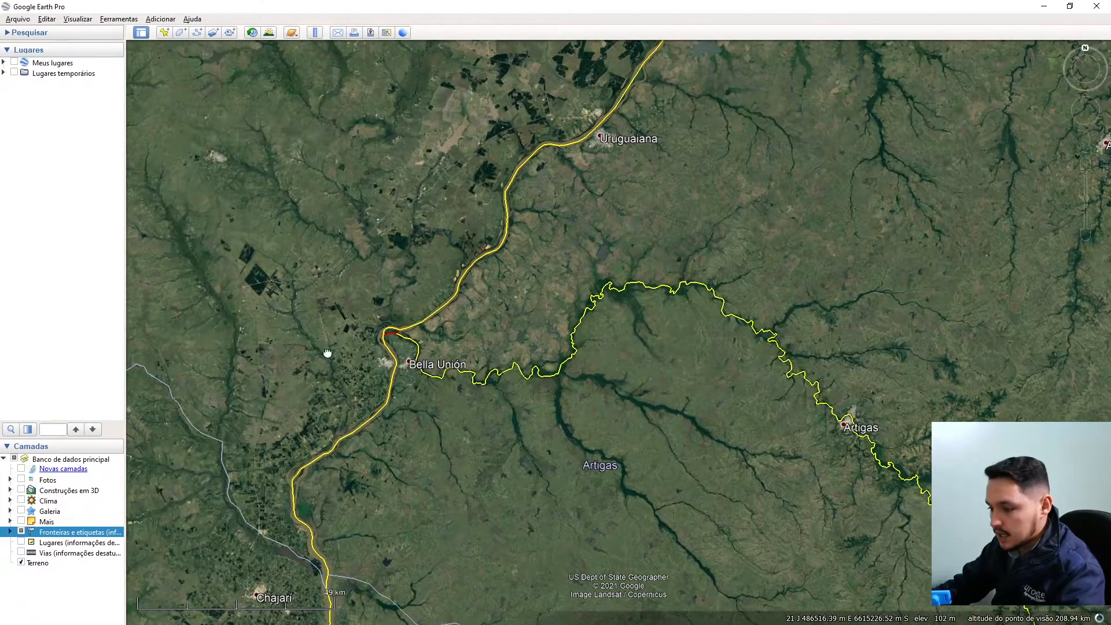
pyautogui.scroll(-5, 578, 315)
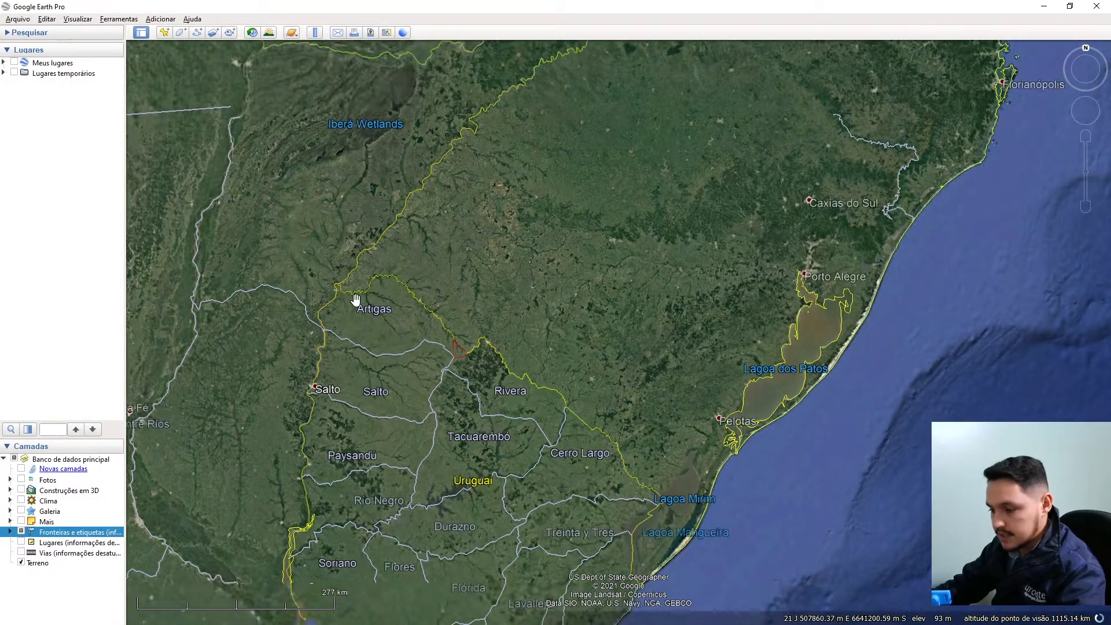
pyautogui.scroll(3, 341, 220)
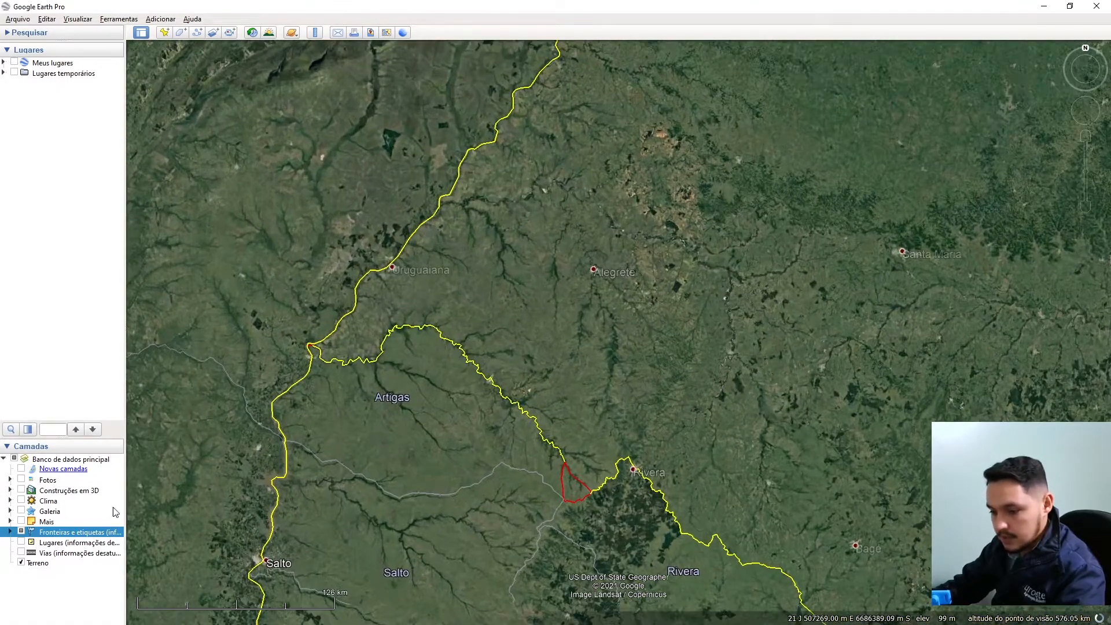
pyautogui.click(21, 531)
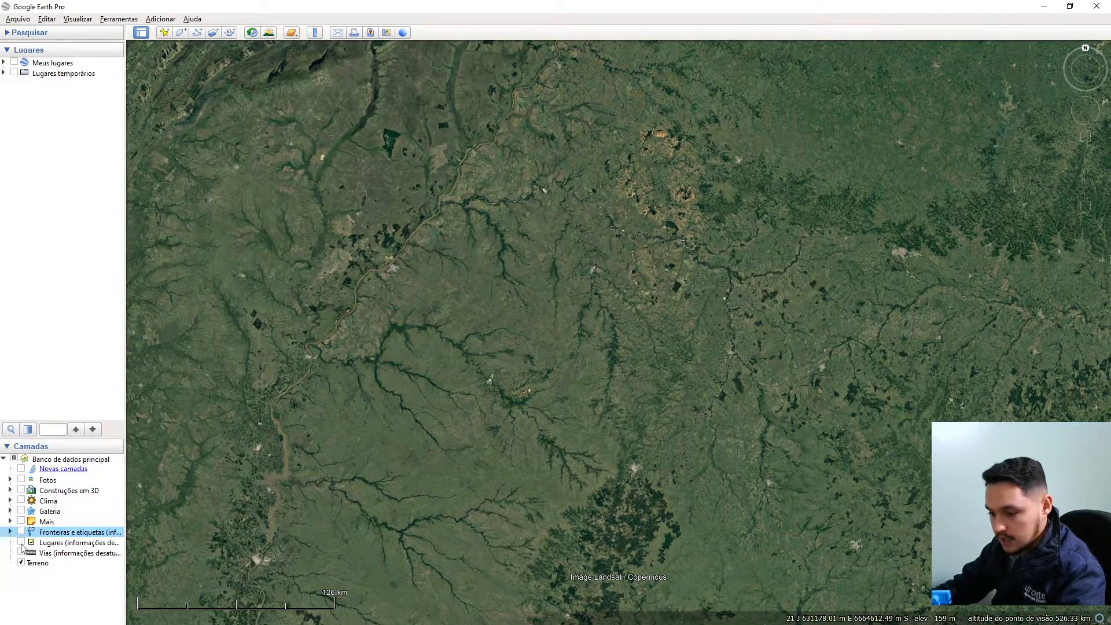
# Step: Check the Lugares layer and hide it, and show the Vias layer to inspect the roads from regional down to farm scale
pyautogui.click(22, 542)
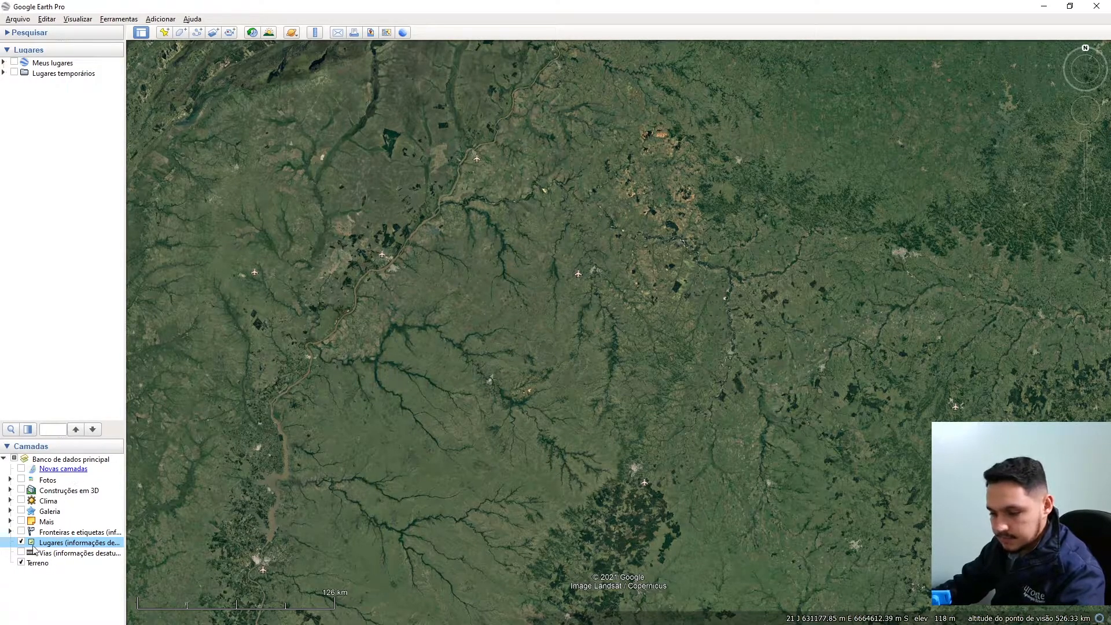
pyautogui.click(22, 542)
pyautogui.click(21, 553)
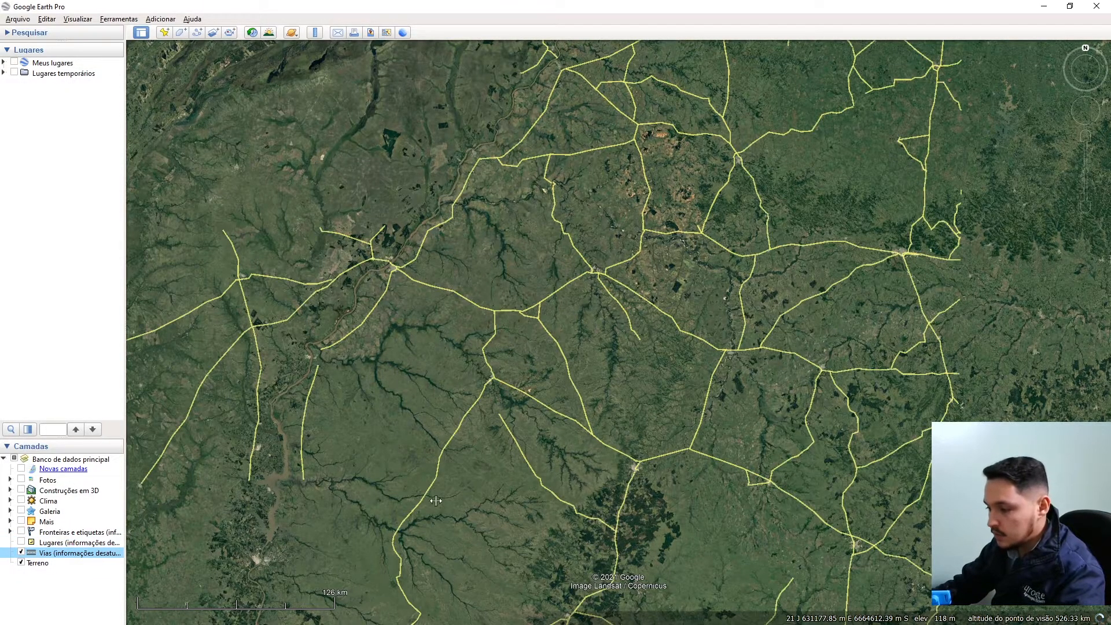
pyautogui.scroll(3, 683, 260)
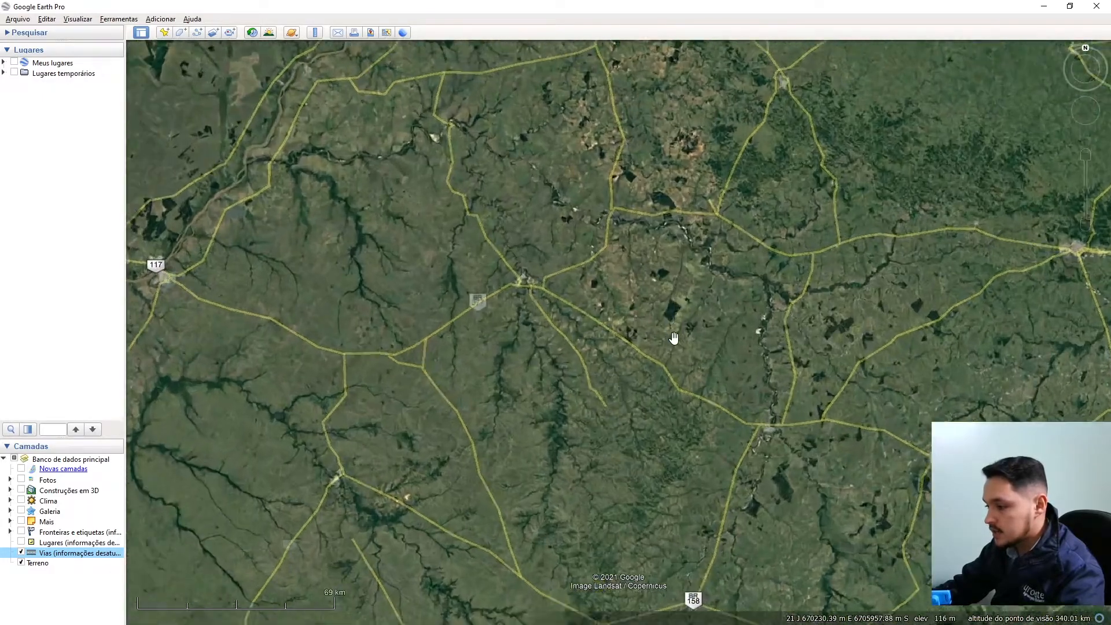
pyautogui.scroll(5, 665, 383)
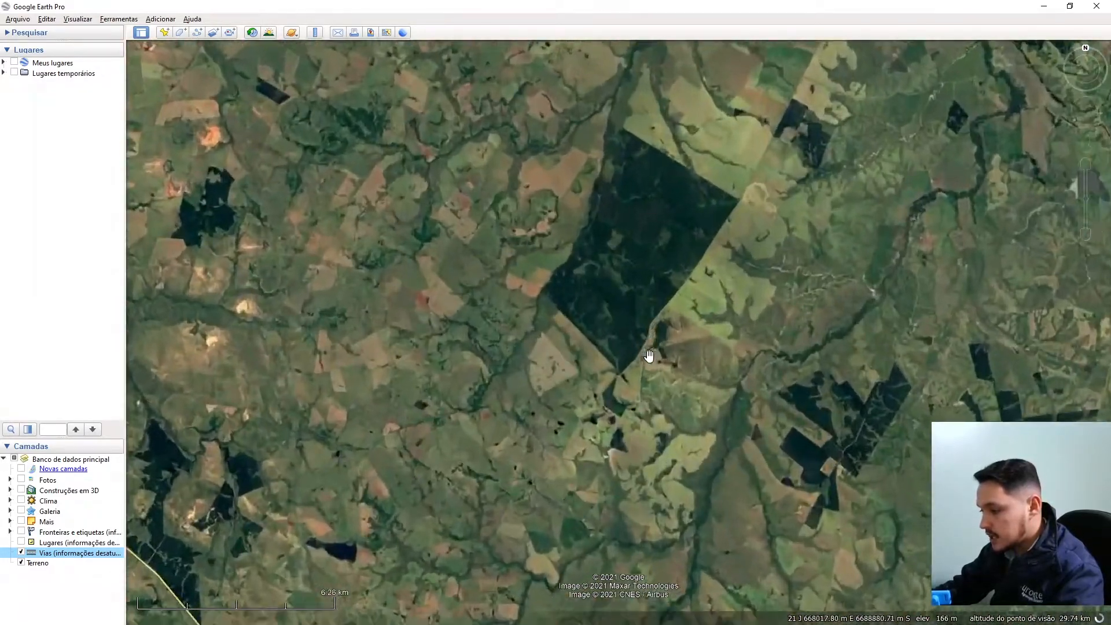
pyautogui.scroll(5, 670, 209)
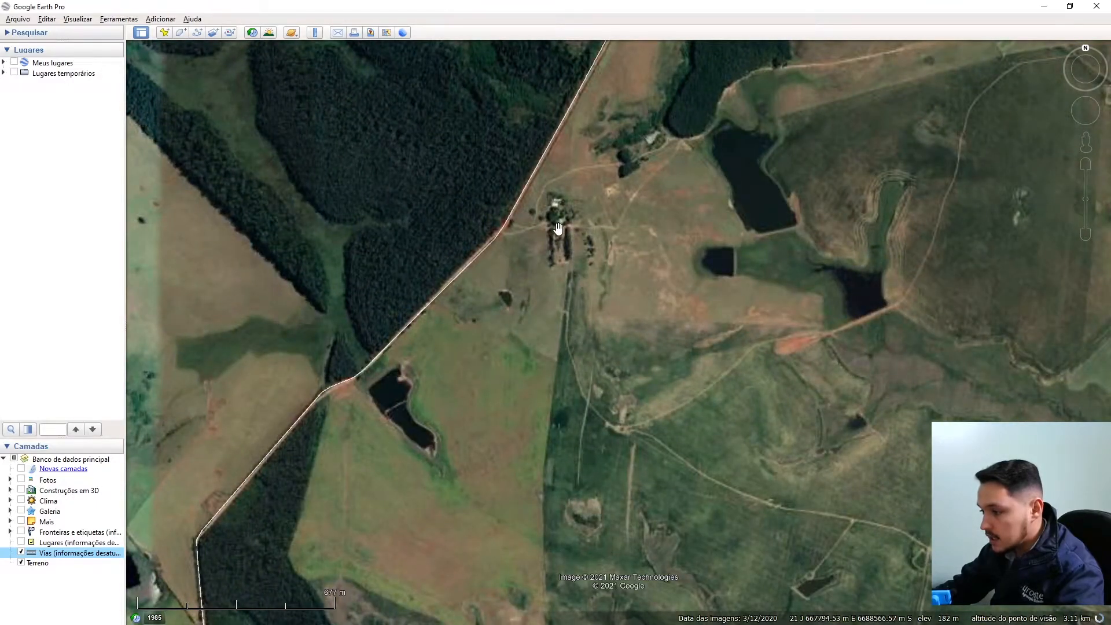
pyautogui.scroll(1, 550, 238)
pyautogui.scroll(2, 549, 238)
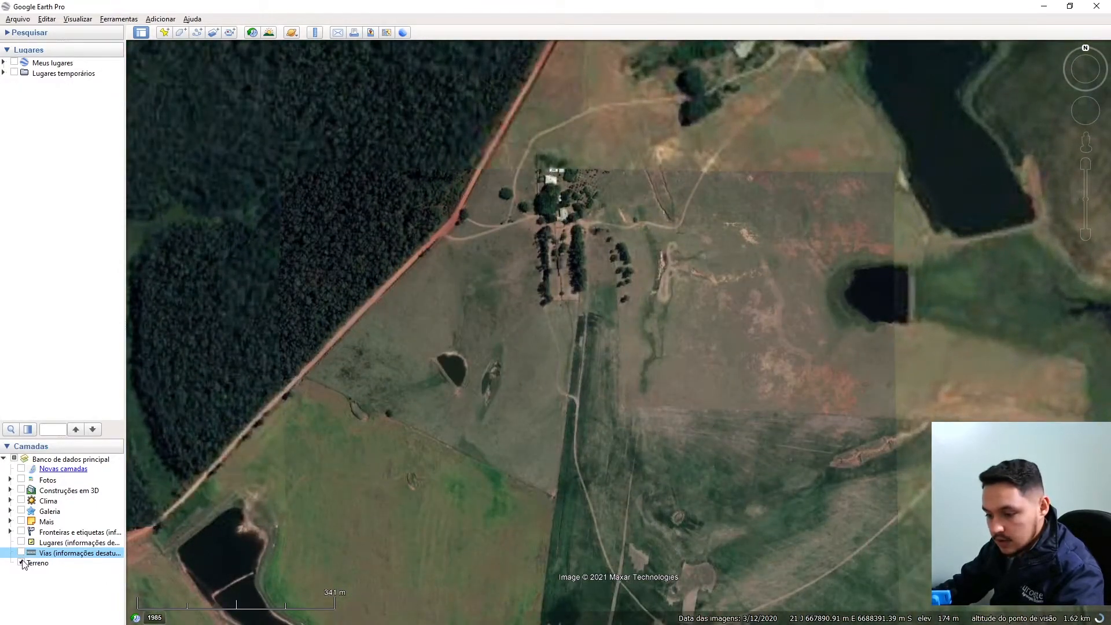
# Step: Turn off the Terreno layer and inspect the flat imagery along the dirt road beside the plantation
pyautogui.click(21, 563)
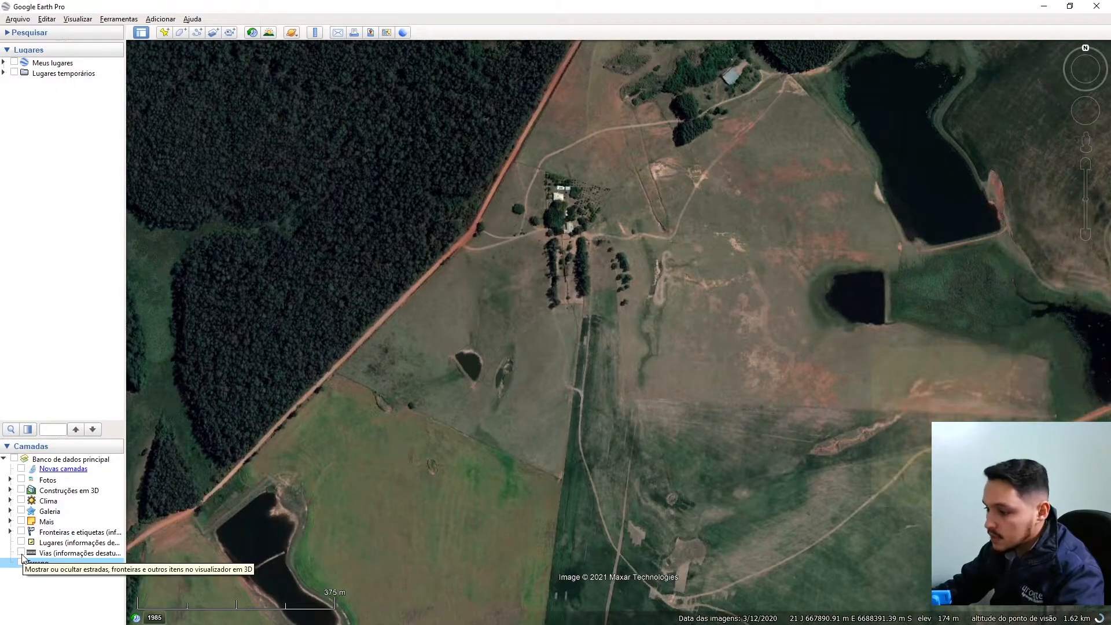
pyautogui.moveTo(445, 256); pyautogui.dragTo(640, 143)
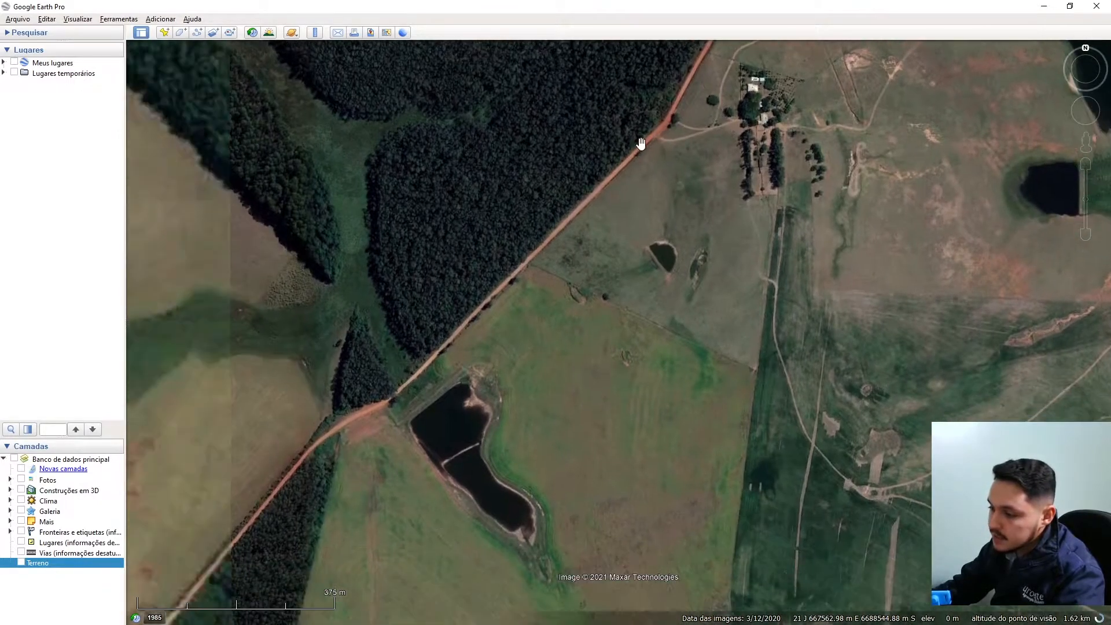
pyautogui.scroll(-2, 640, 143)
# Step: Turn on the Vias layer and follow the rural roads, widening the view to the highways around Alegrete
pyautogui.click(21, 553)
pyautogui.moveTo(475, 403); pyautogui.dragTo(706, 87)
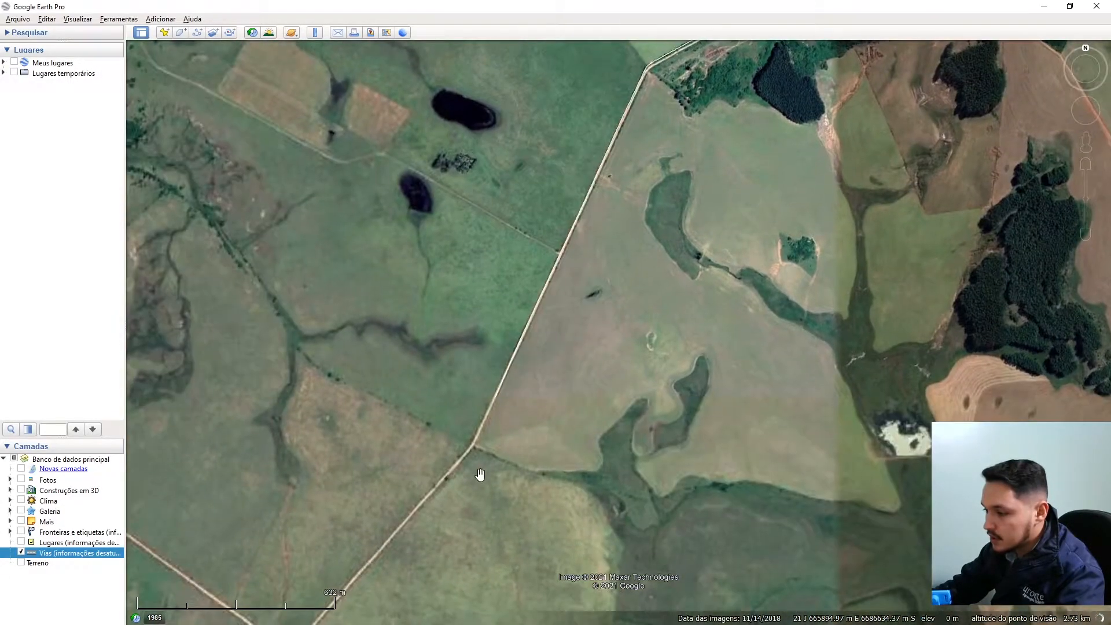
pyautogui.moveTo(480, 475); pyautogui.dragTo(702, 183)
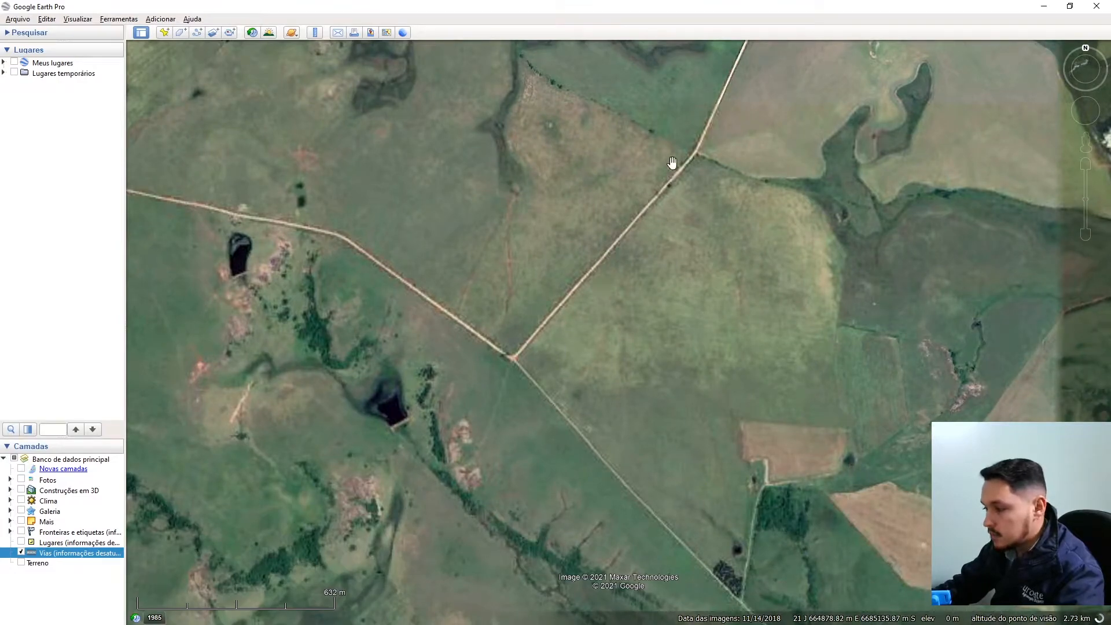
pyautogui.scroll(-2, 598, 367)
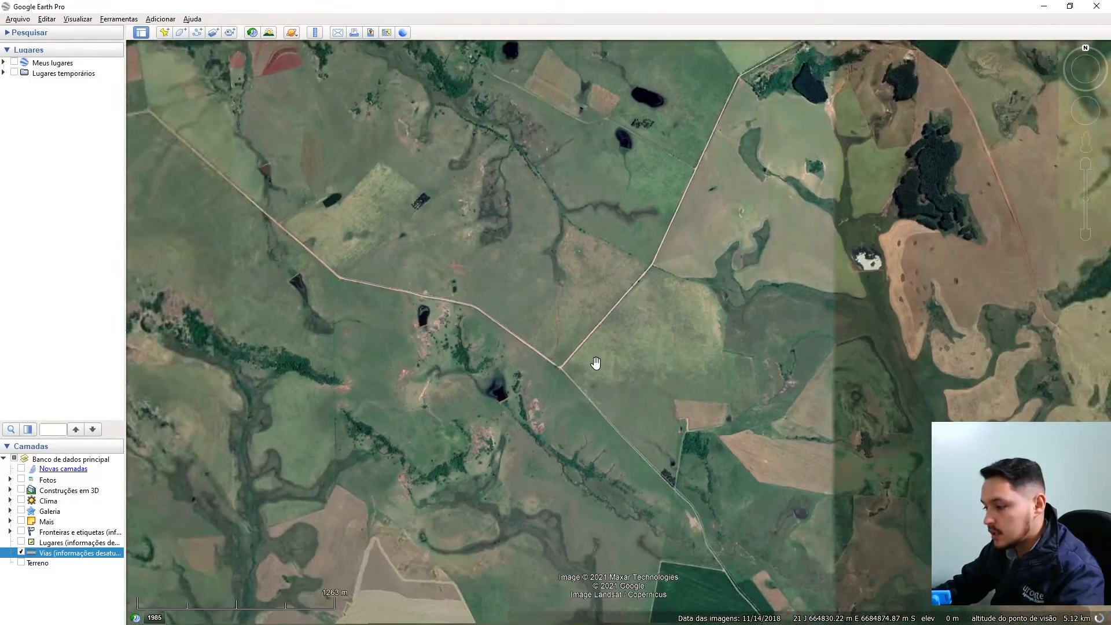
pyautogui.scroll(-3, 596, 363)
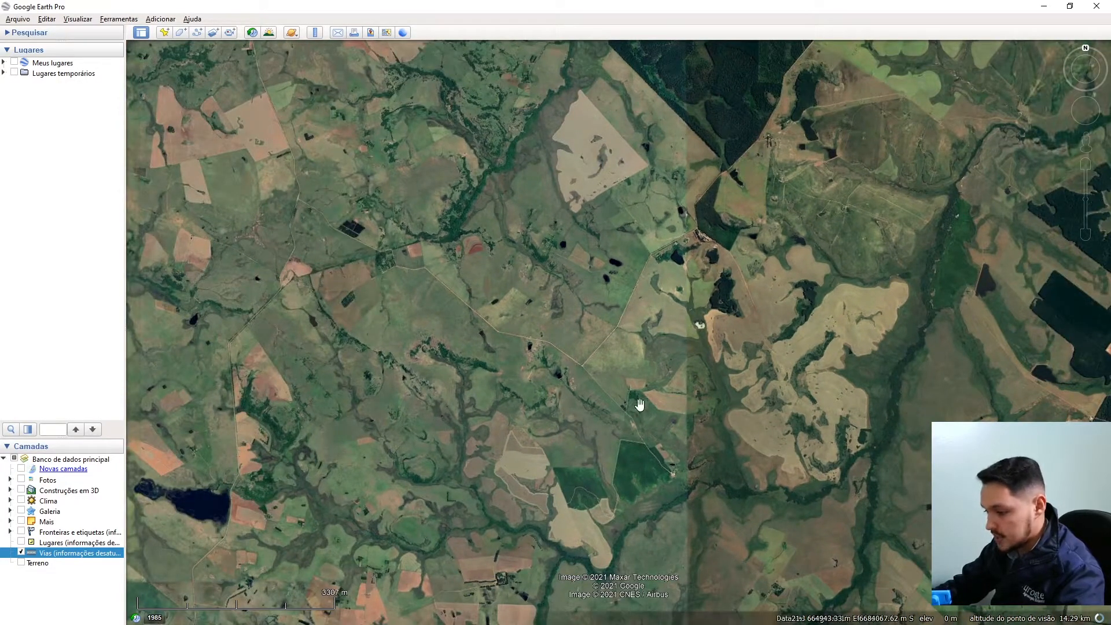
pyautogui.scroll(-3, 640, 403)
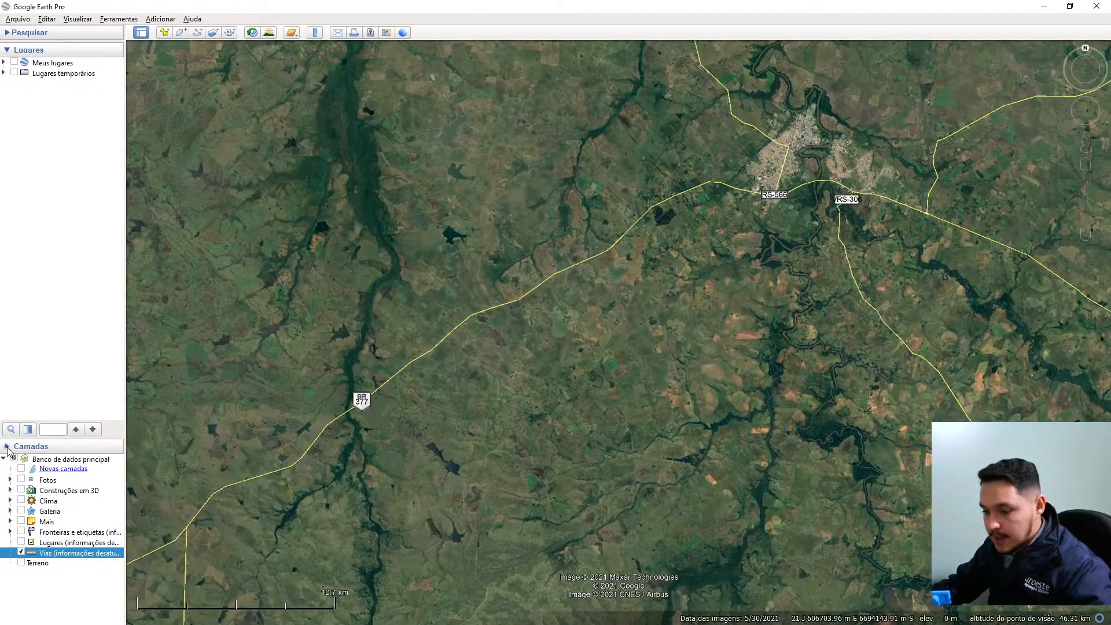
# Step: Collapse Camadas, and expand Meus lugares and its Orçamentos folder
pyautogui.click(7, 447)
pyautogui.moveTo(720, 266); pyautogui.dragTo(585, 388)
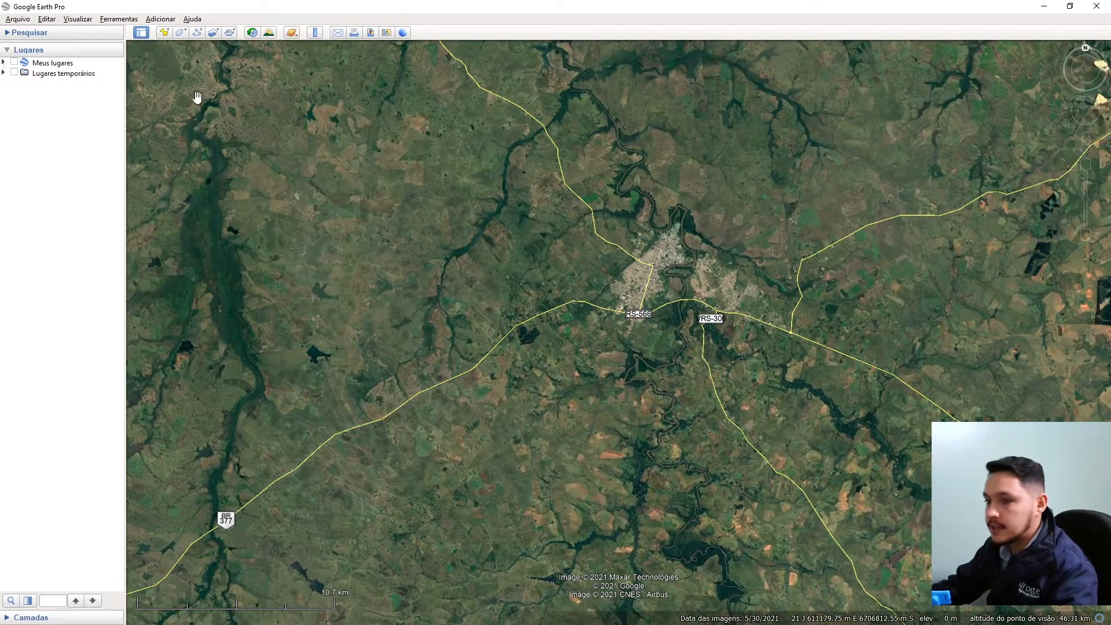
pyautogui.click(4, 62)
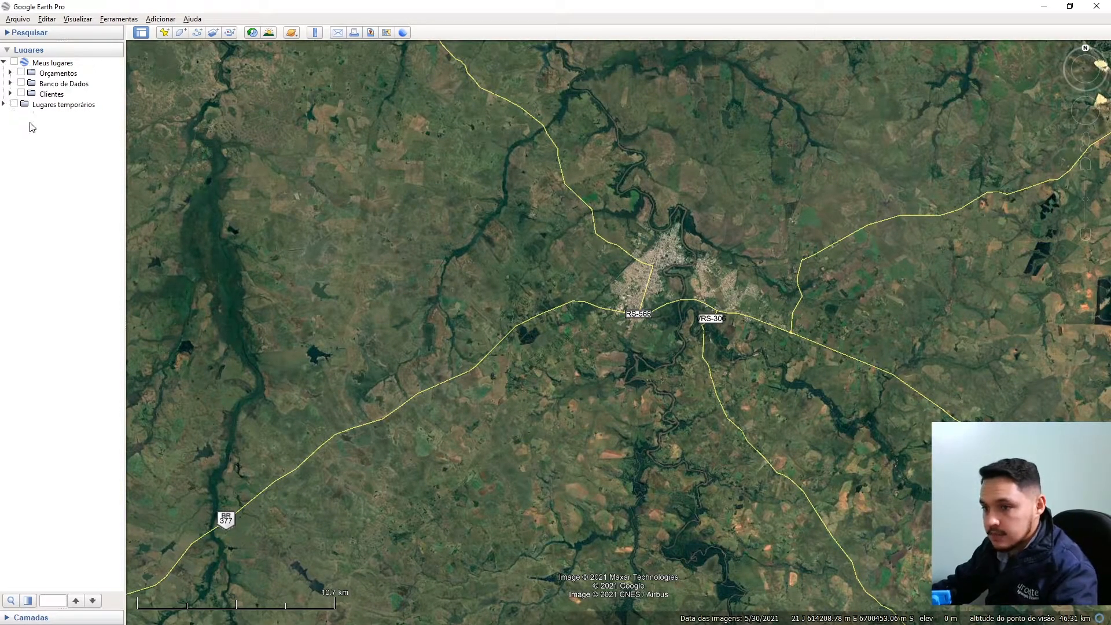
pyautogui.click(10, 72)
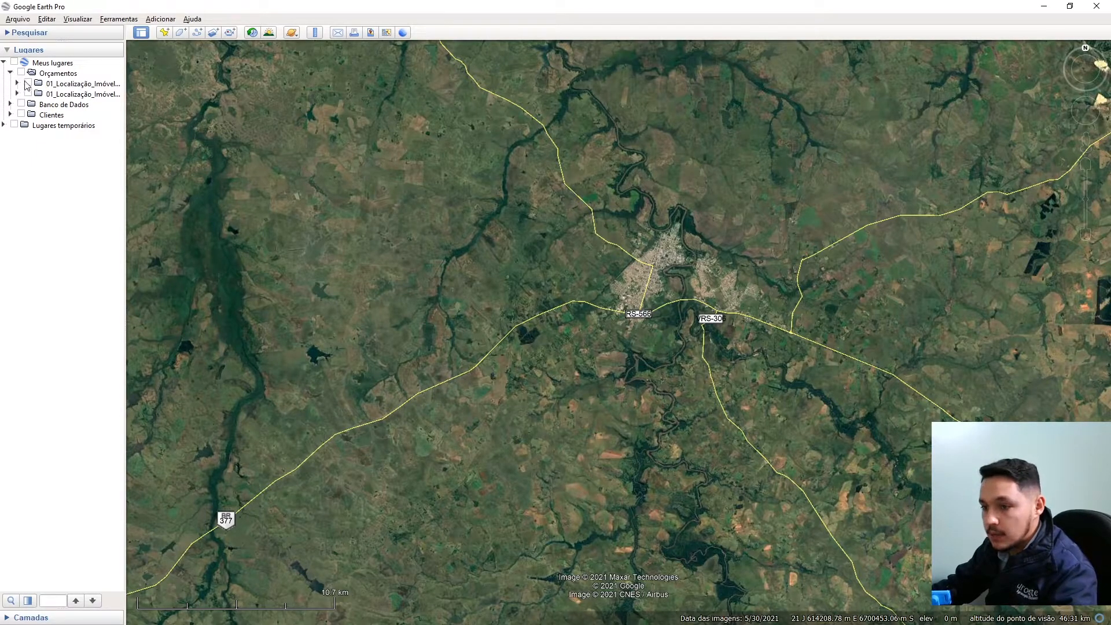
# Step: Show the first 01_Localização_Imóvel folder in Orçamentos, inspect its property boundaries beside the BR-377, and hide it
pyautogui.click(27, 82)
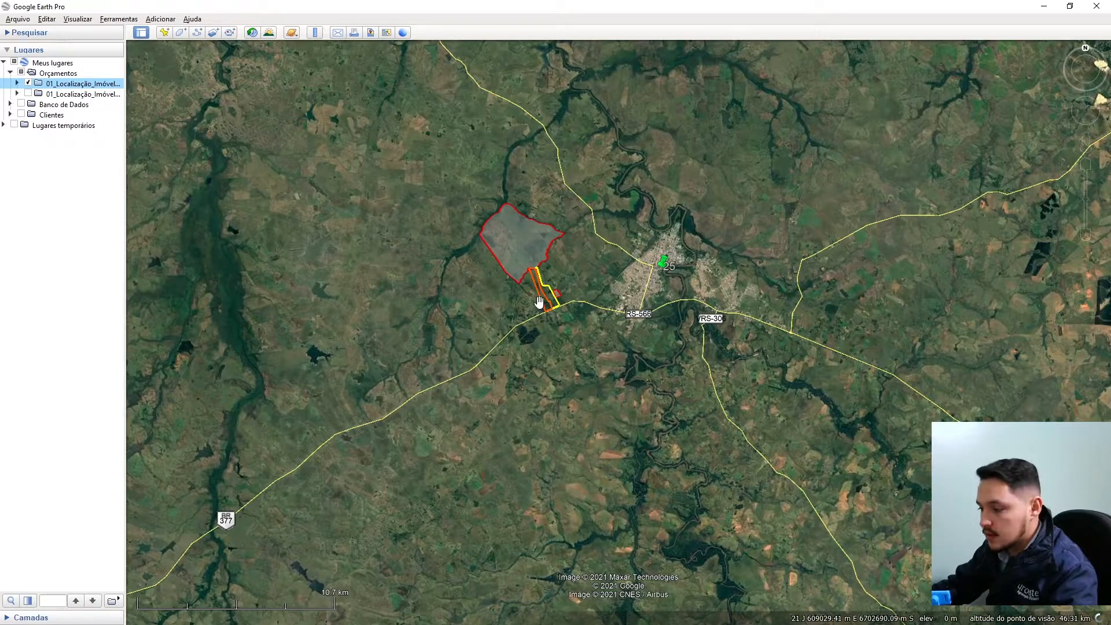
pyautogui.scroll(3, 503, 269)
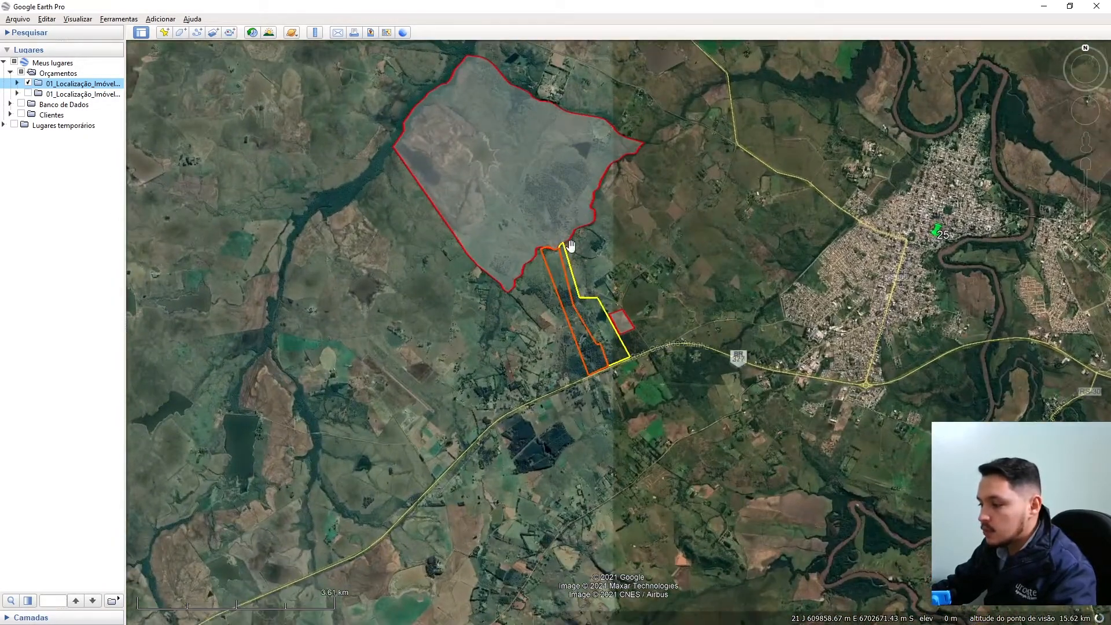
pyautogui.scroll(2, 570, 245)
pyautogui.scroll(3, 538, 217)
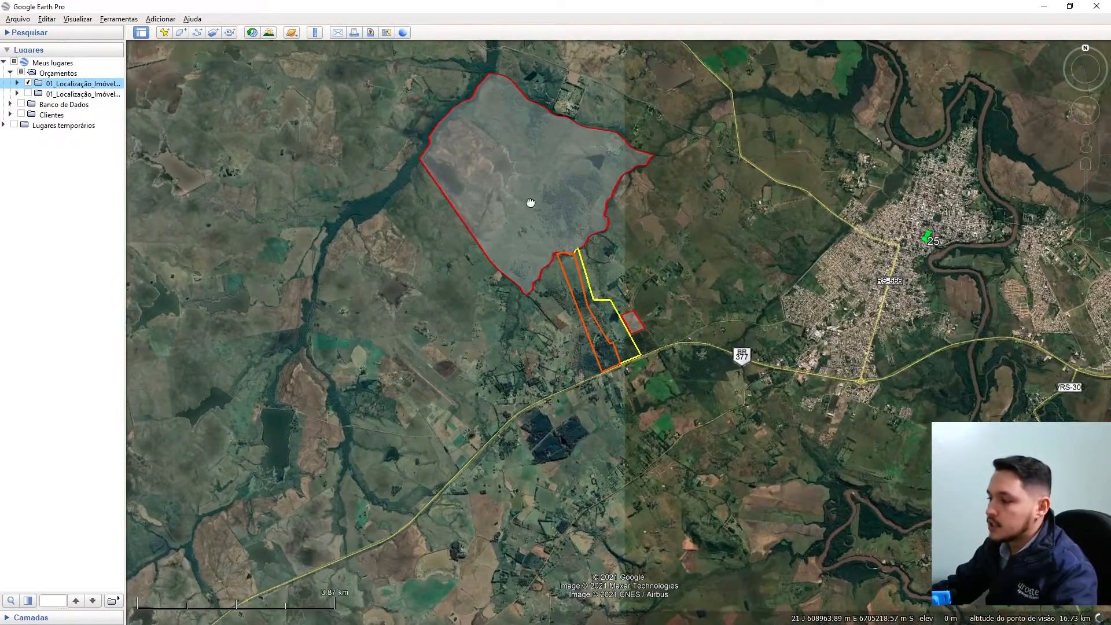
pyautogui.scroll(2, 496, 215)
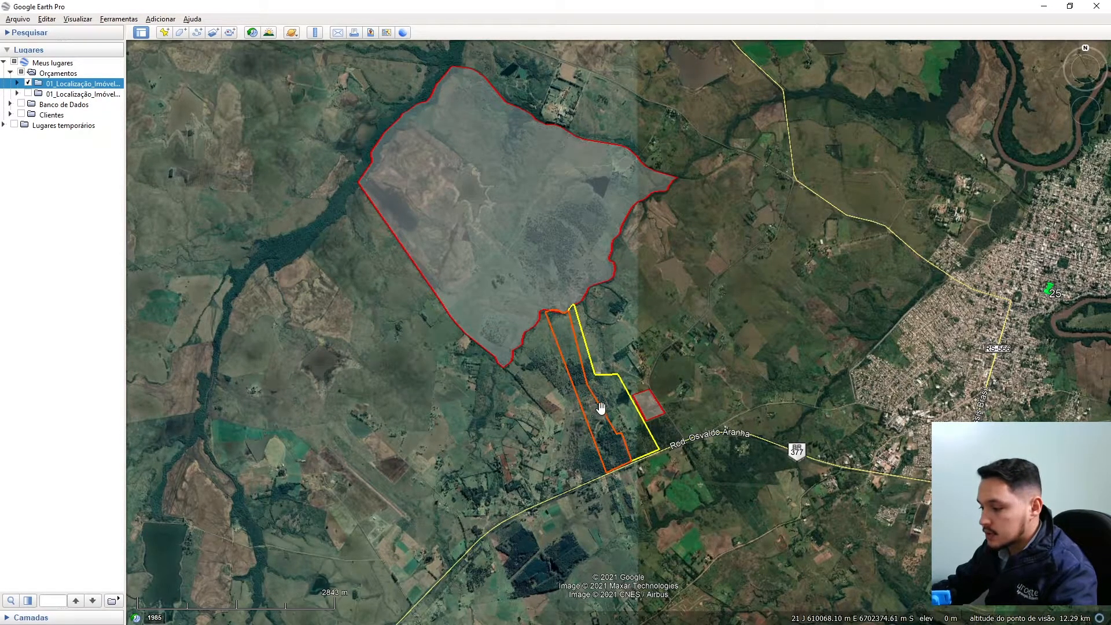
pyautogui.scroll(2, 618, 476)
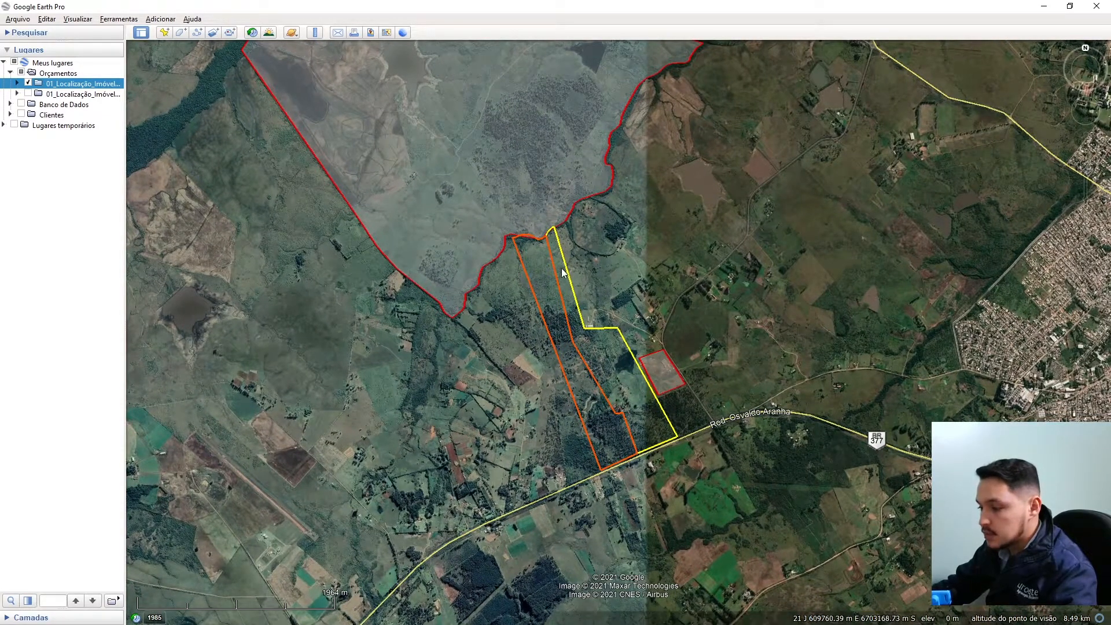
pyautogui.click(29, 83)
# Step: Show the second 01_Localização_Imóvel folder in Orçamentos, inspect its boundaries and numbered placemarks south of Alegrete, then collapse and hide it
pyautogui.click(28, 93)
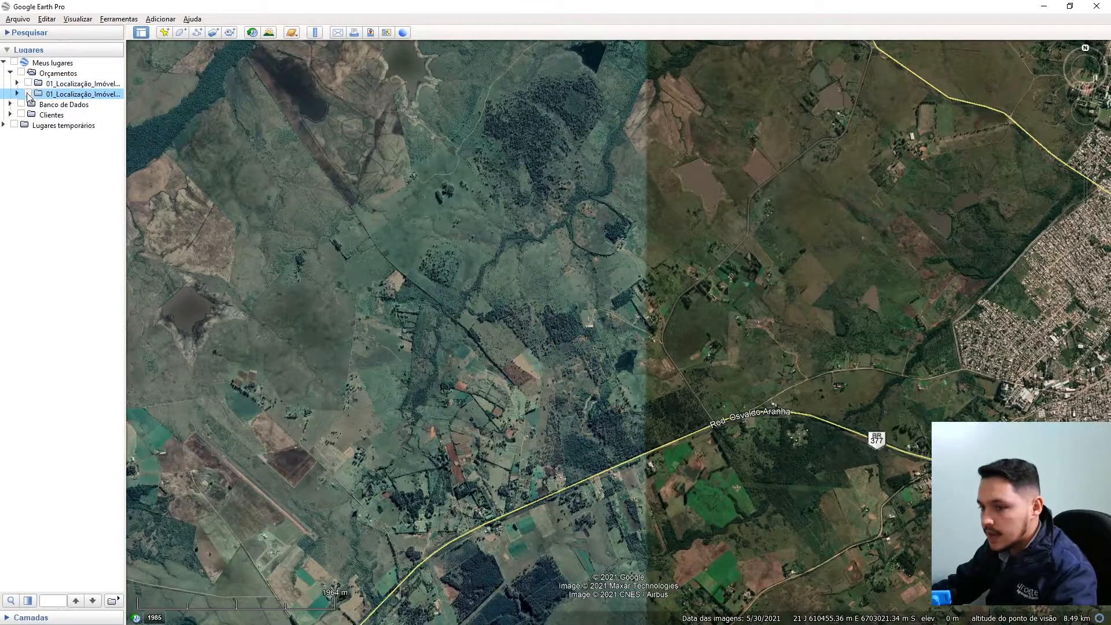
pyautogui.doubleClick(55, 95)
pyautogui.scroll(-5, 647, 131)
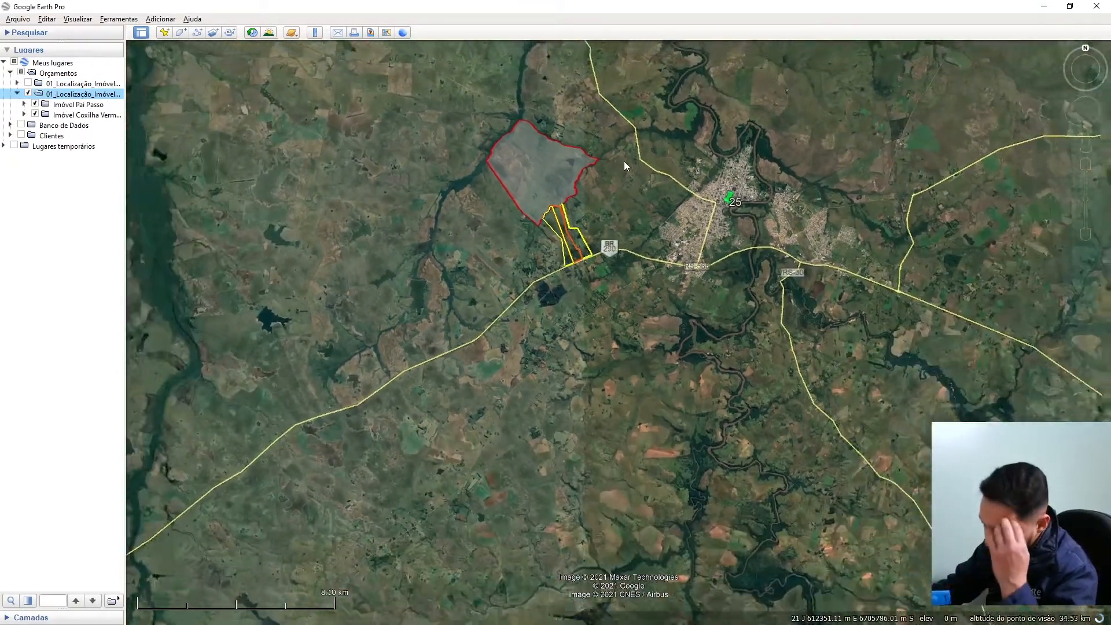
pyautogui.scroll(-2, 558, 154)
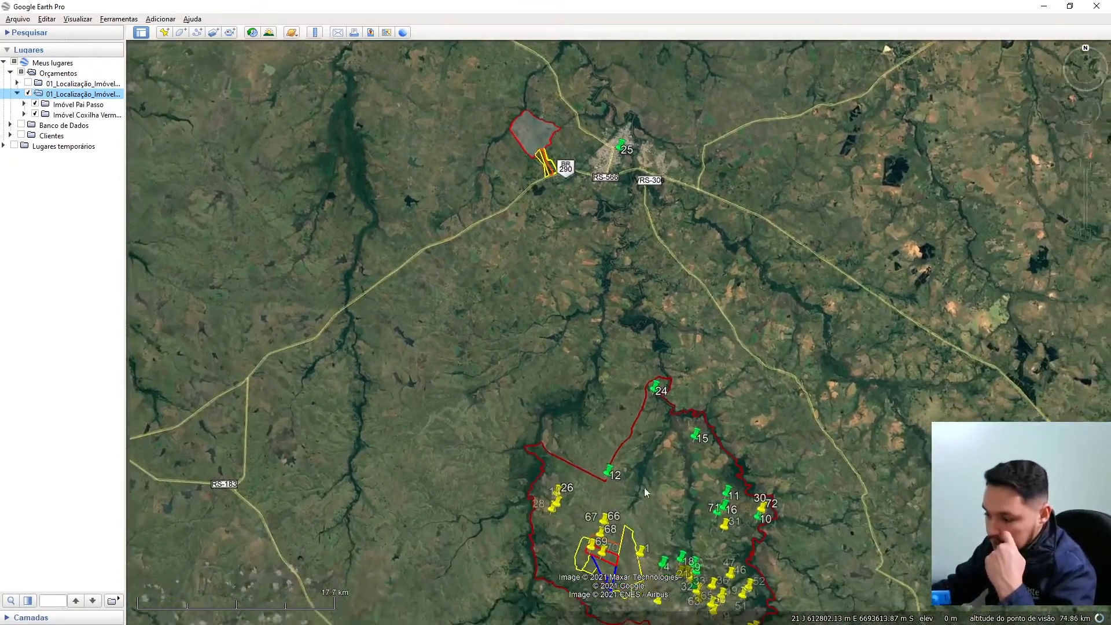
pyautogui.moveTo(643, 497); pyautogui.dragTo(617, 367)
pyautogui.scroll(2, 596, 401)
pyautogui.scroll(2, 596, 400)
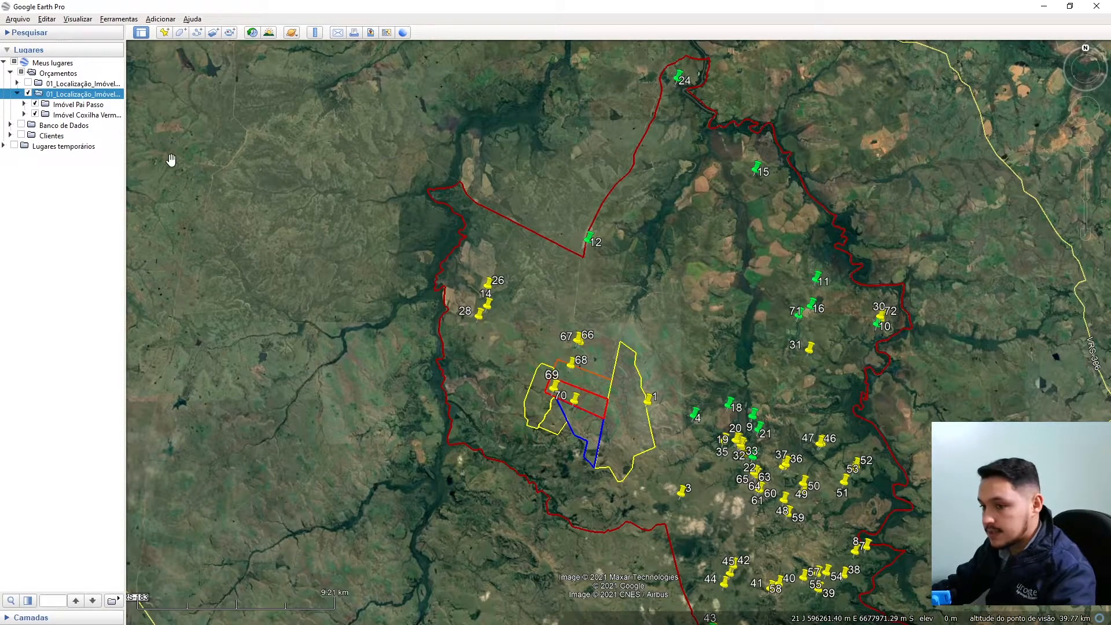
pyautogui.click(18, 94)
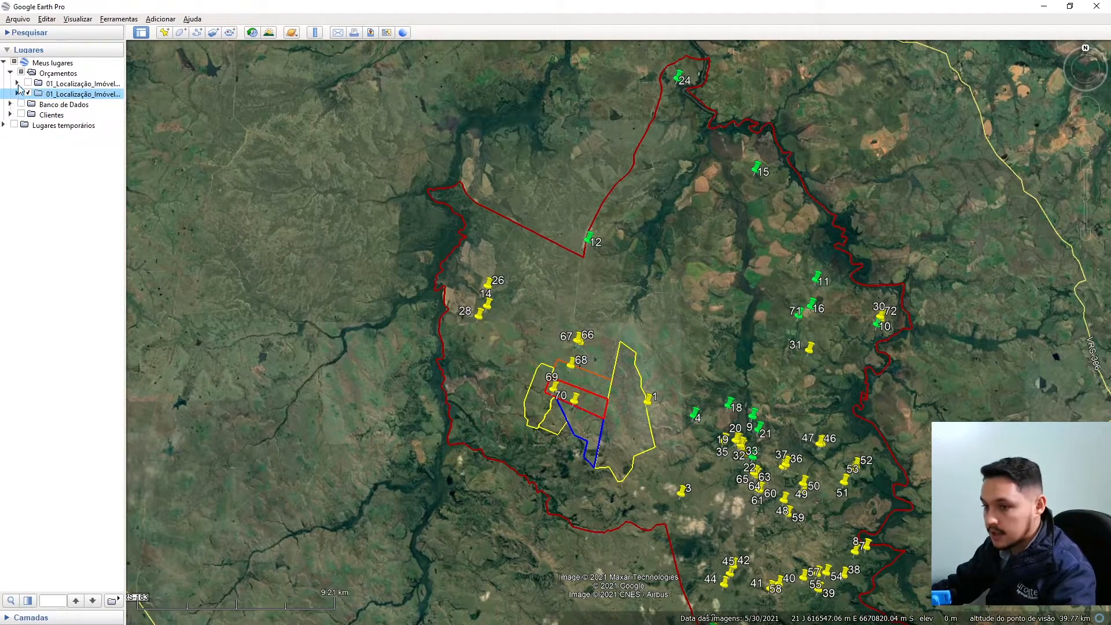
pyautogui.click(29, 94)
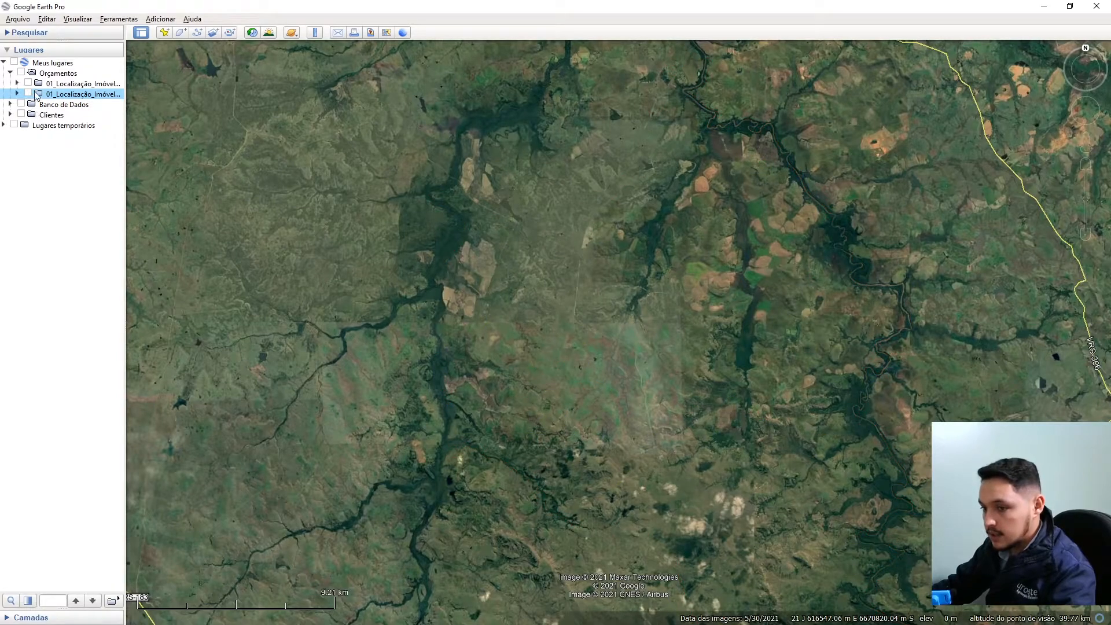
# Step: Collapse Orçamentos, expand Banco de Dados, show the Sigef Brasil_RS.shp layer and inspect its coloured parcels west of Alegrete
pyautogui.click(10, 73)
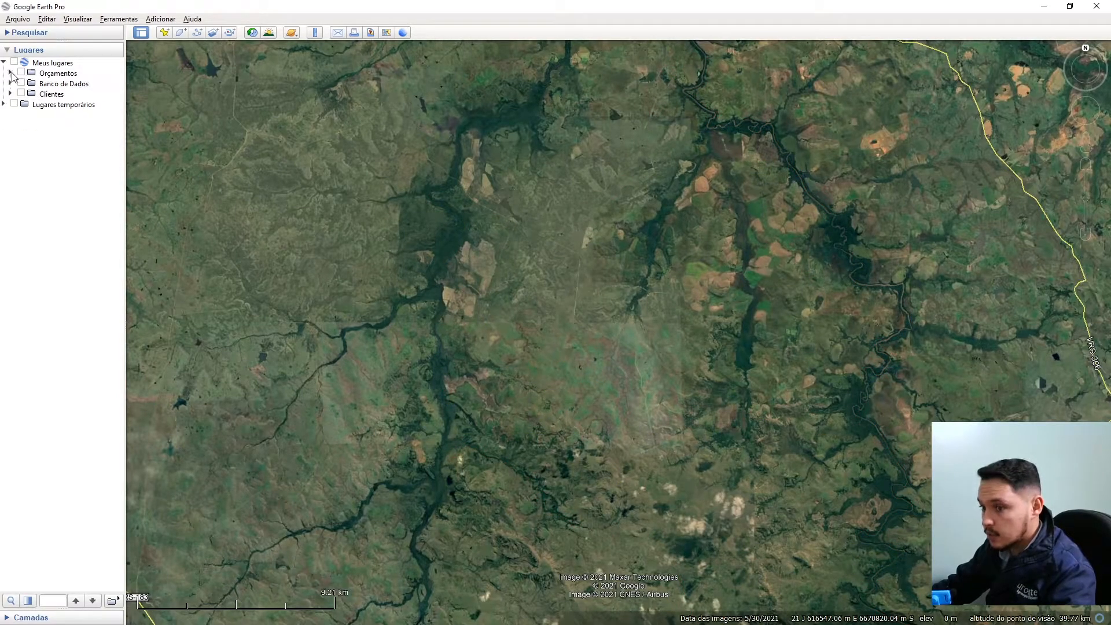
pyautogui.click(10, 83)
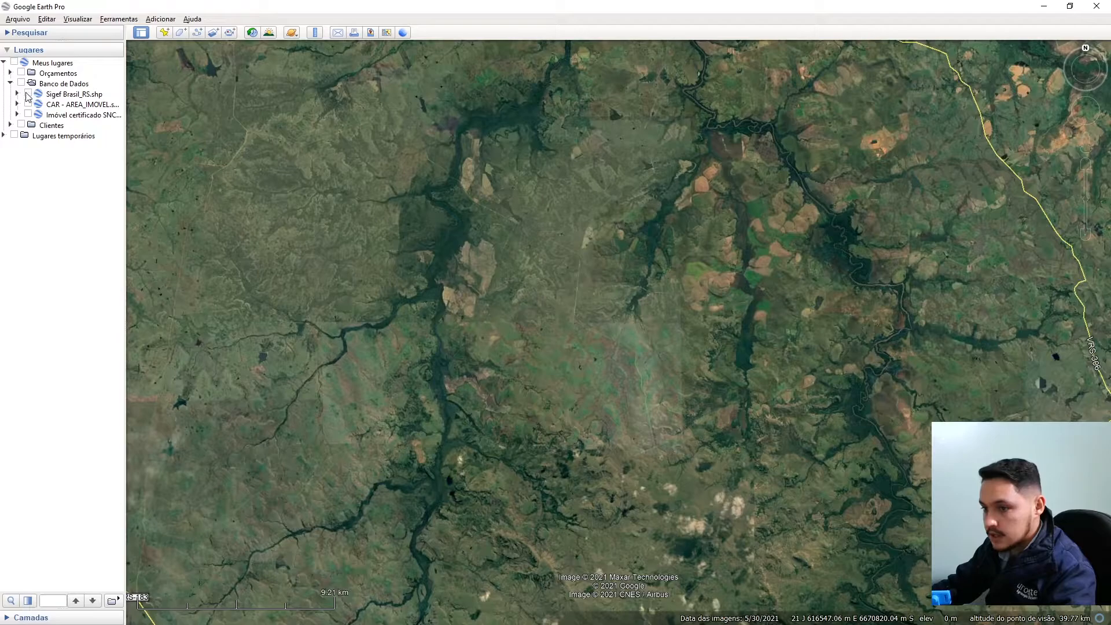
pyautogui.click(28, 94)
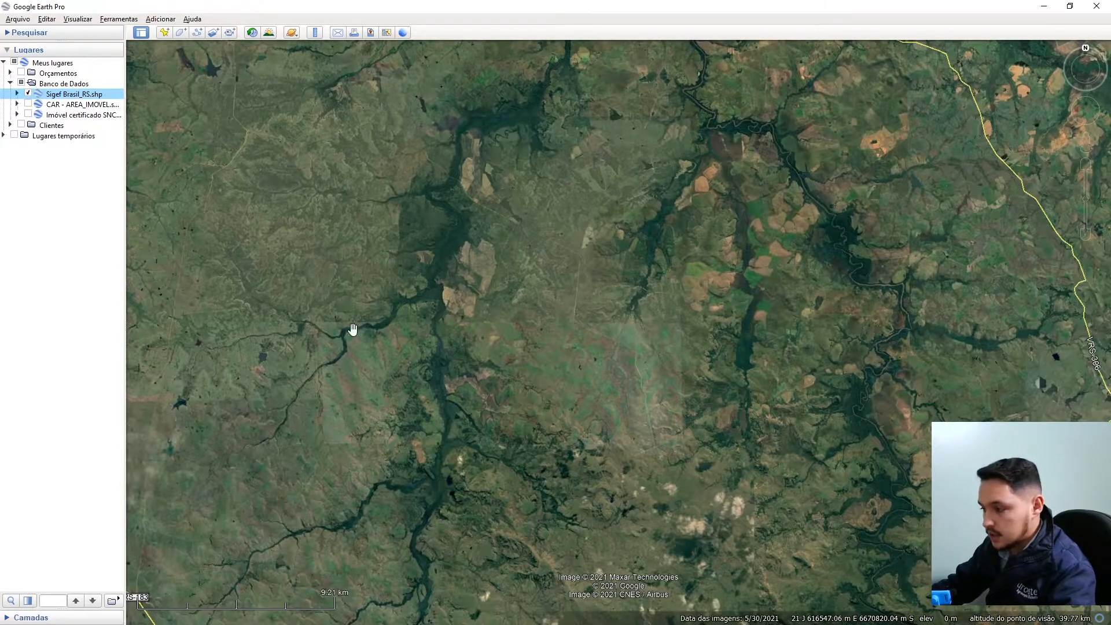
pyautogui.scroll(-5, 617, 487)
pyautogui.scroll(2, 554, 160)
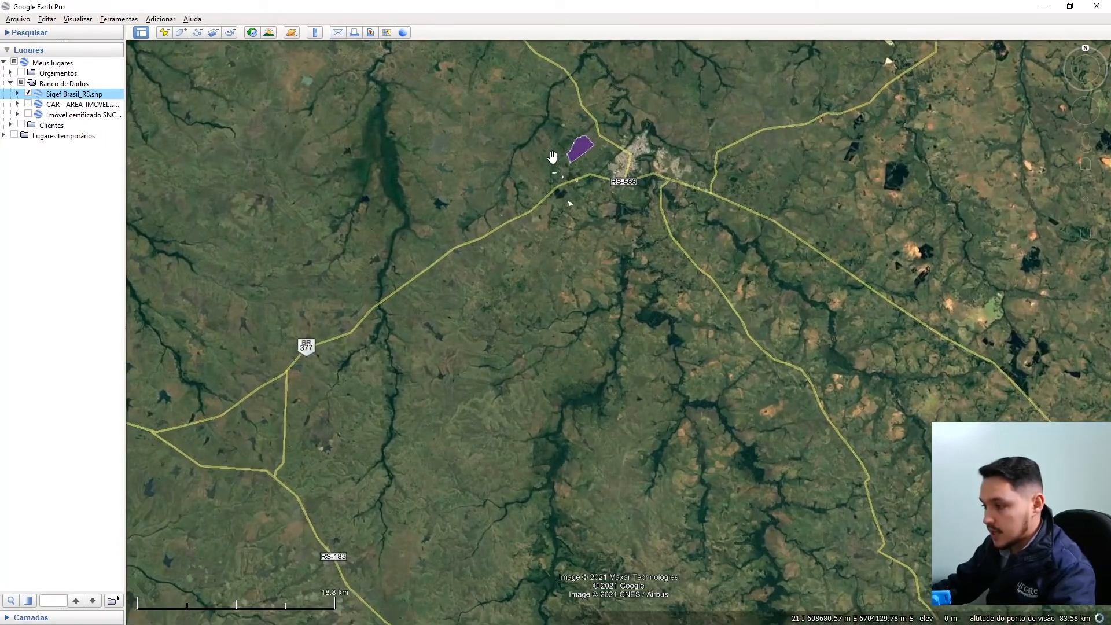
pyautogui.scroll(2, 550, 145)
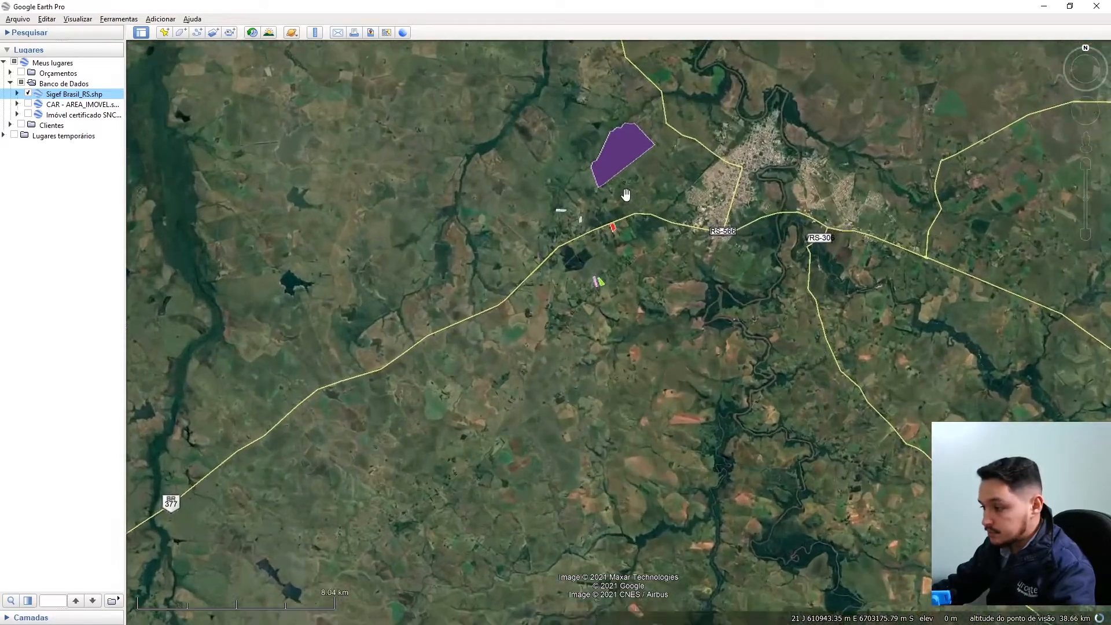
pyautogui.scroll(3, 625, 195)
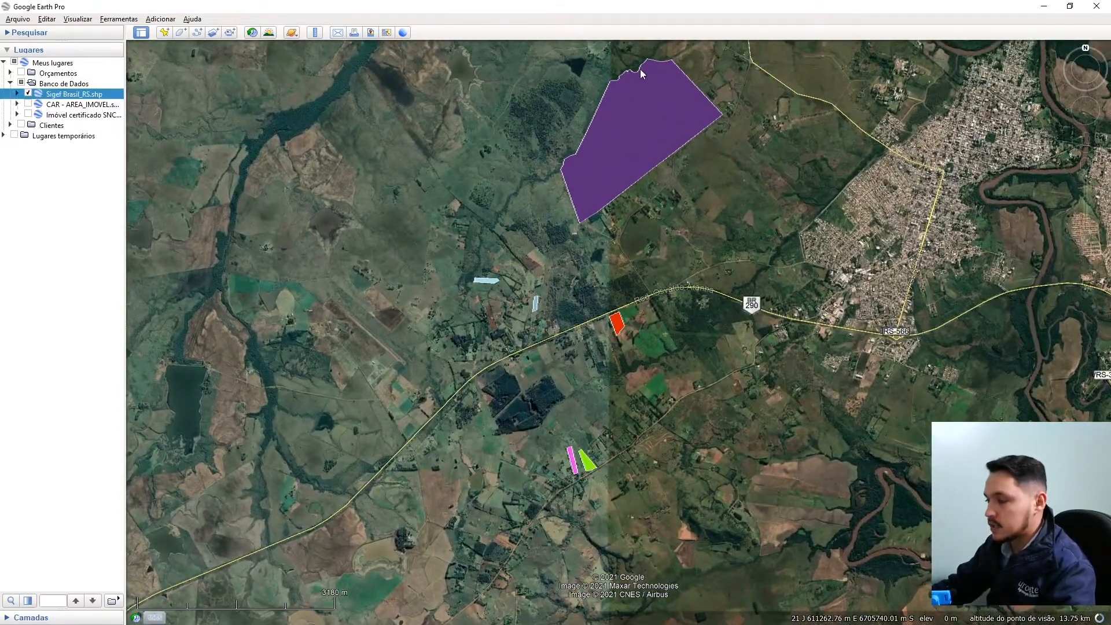
pyautogui.scroll(2, 577, 229)
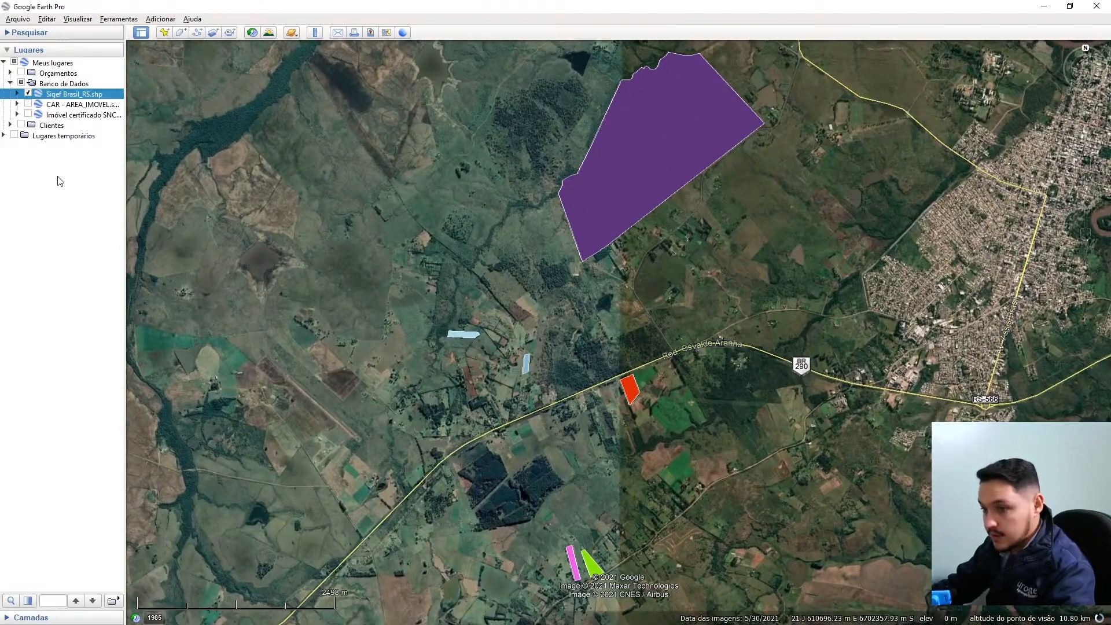
# Step: Delete the Sigef Brasil_RS.shp layer from the Banco de Dados folder
pyautogui.rightClick(51, 99)
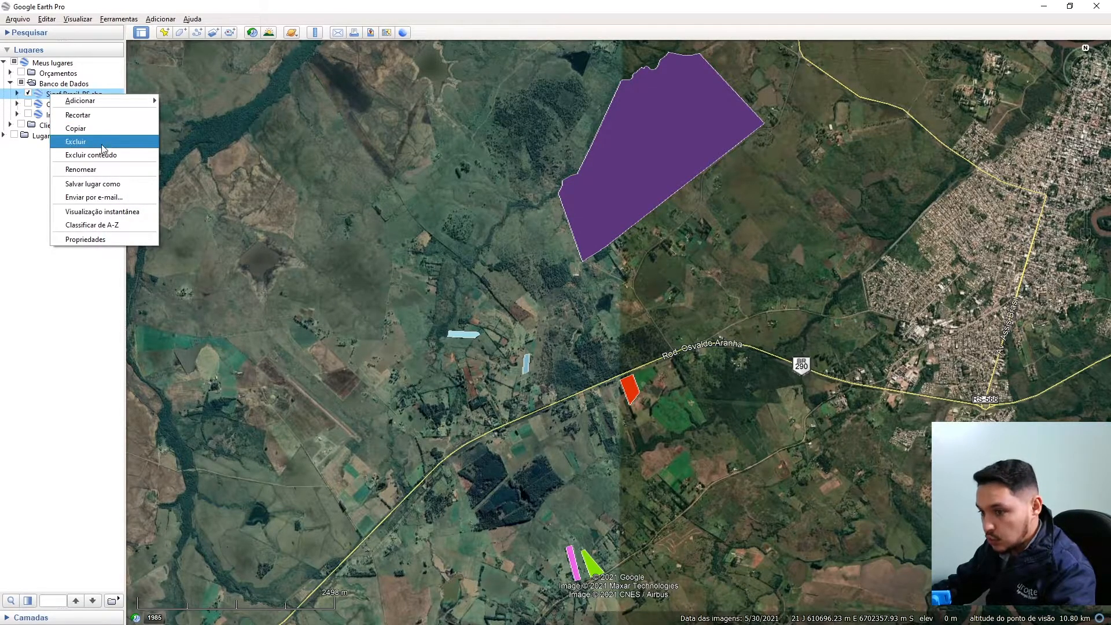
pyautogui.click(69, 142)
pyautogui.click(612, 330)
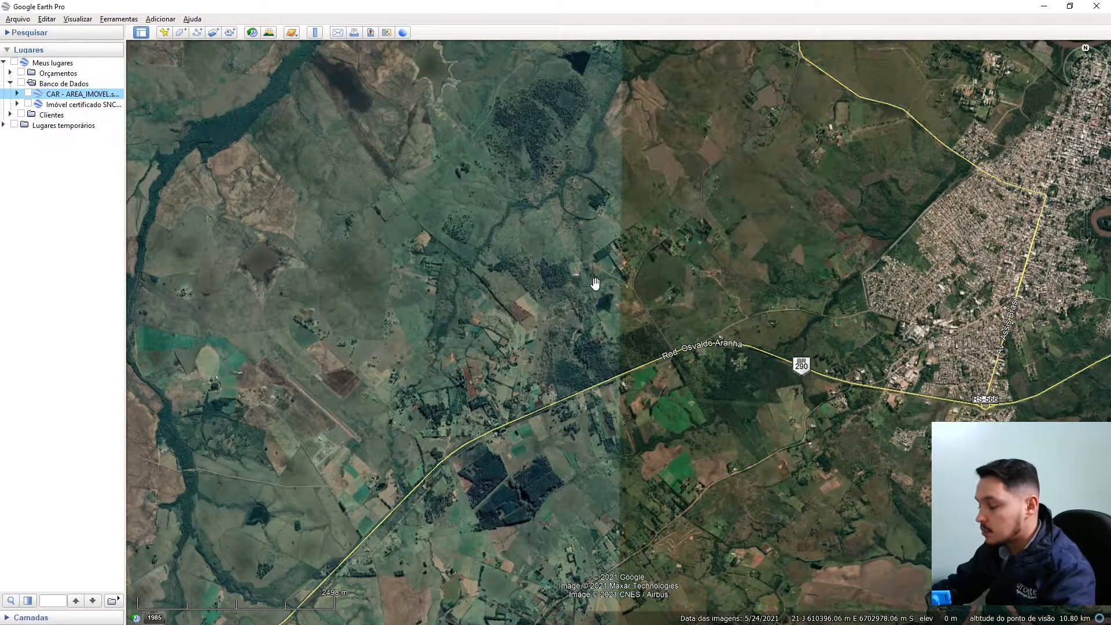
pyautogui.moveTo(595, 283); pyautogui.dragTo(595, 294)
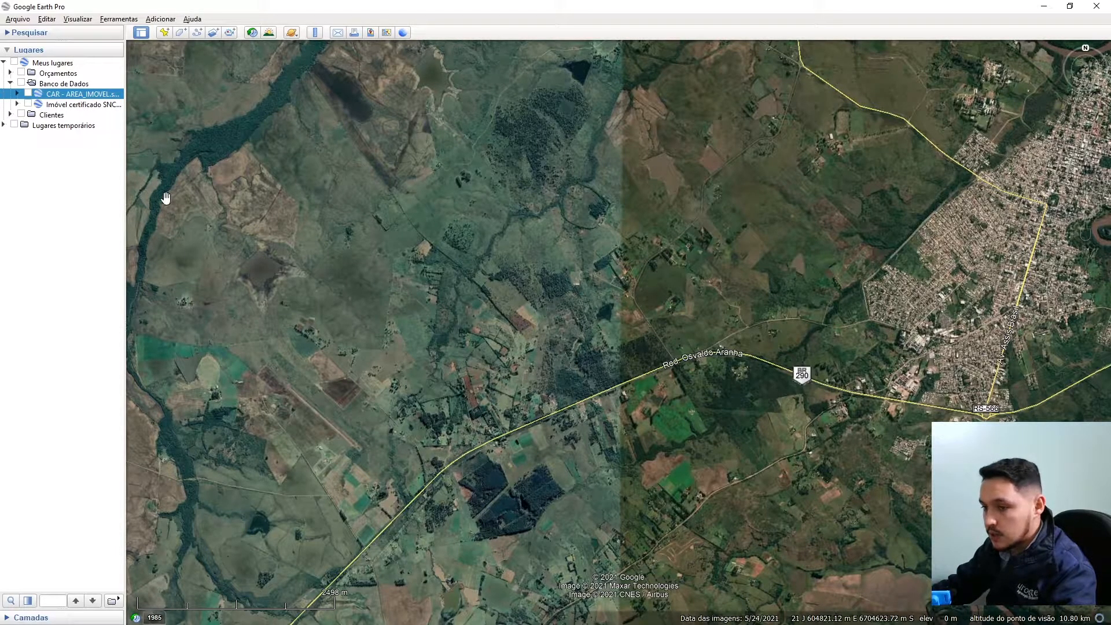
# Step: Start a new polygon on the farm south of Rod. Osvaldo Aranha, placing its two roadside corners and two western boundary corners
pyautogui.click(181, 33)
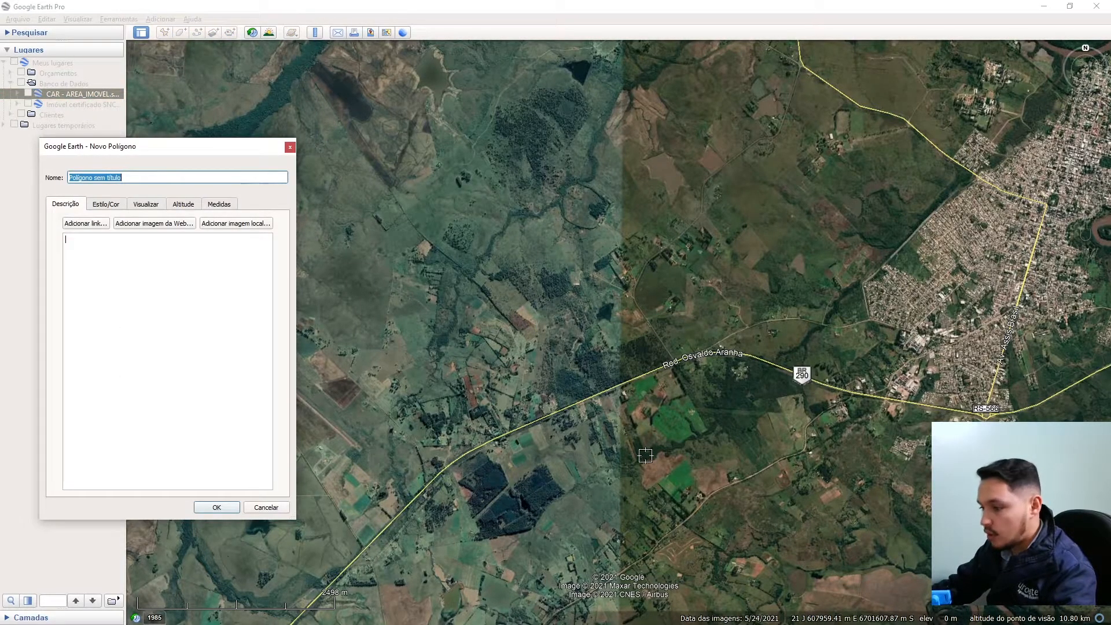
pyautogui.scroll(5, 666, 458)
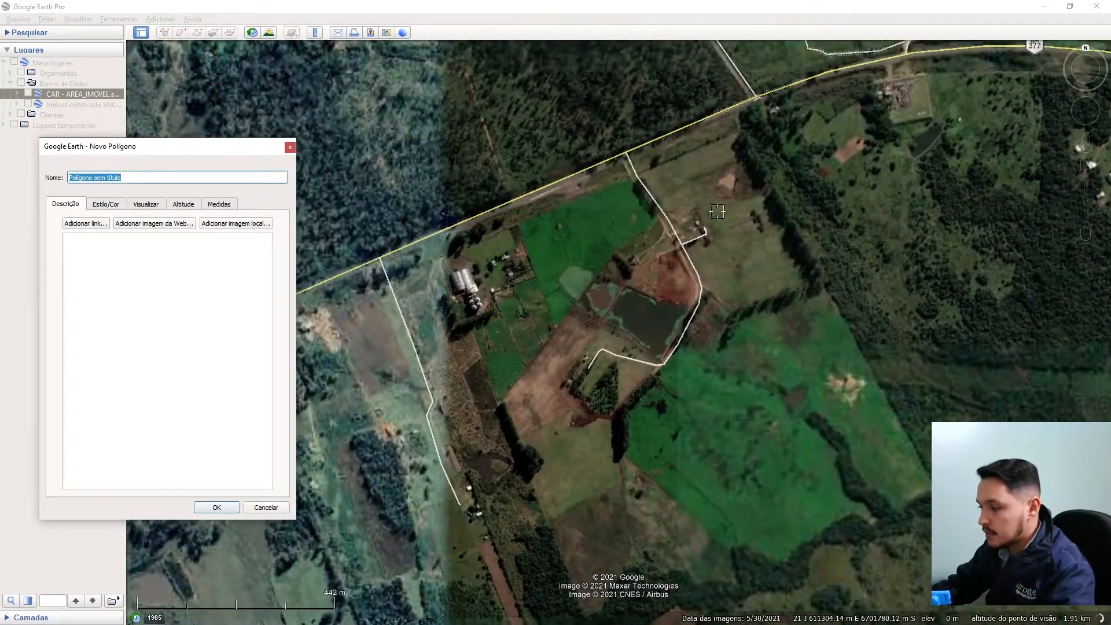
pyautogui.click(741, 128)
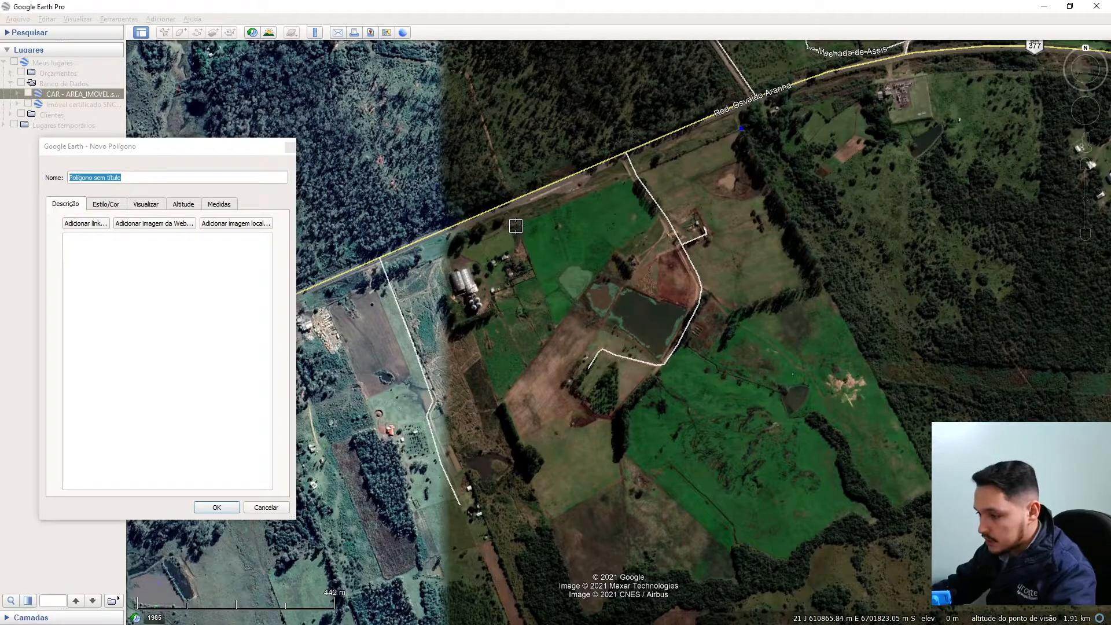
pyautogui.scroll(1, 651, 196)
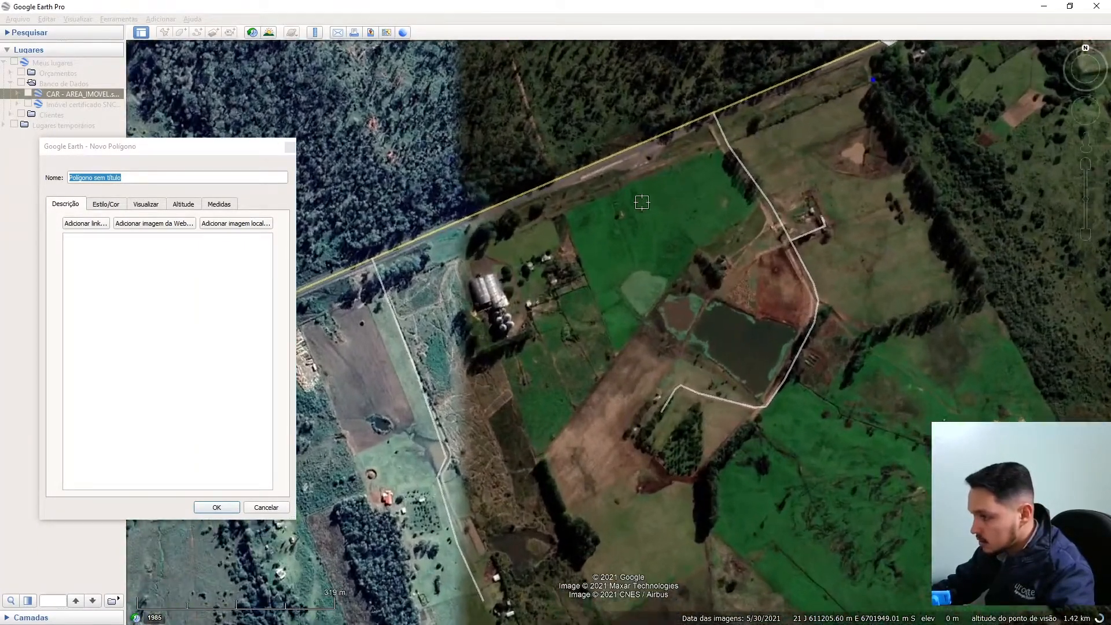
pyautogui.click(563, 213)
pyautogui.click(615, 355)
pyautogui.scroll(-1, 694, 148)
pyautogui.scroll(1, 755, 475)
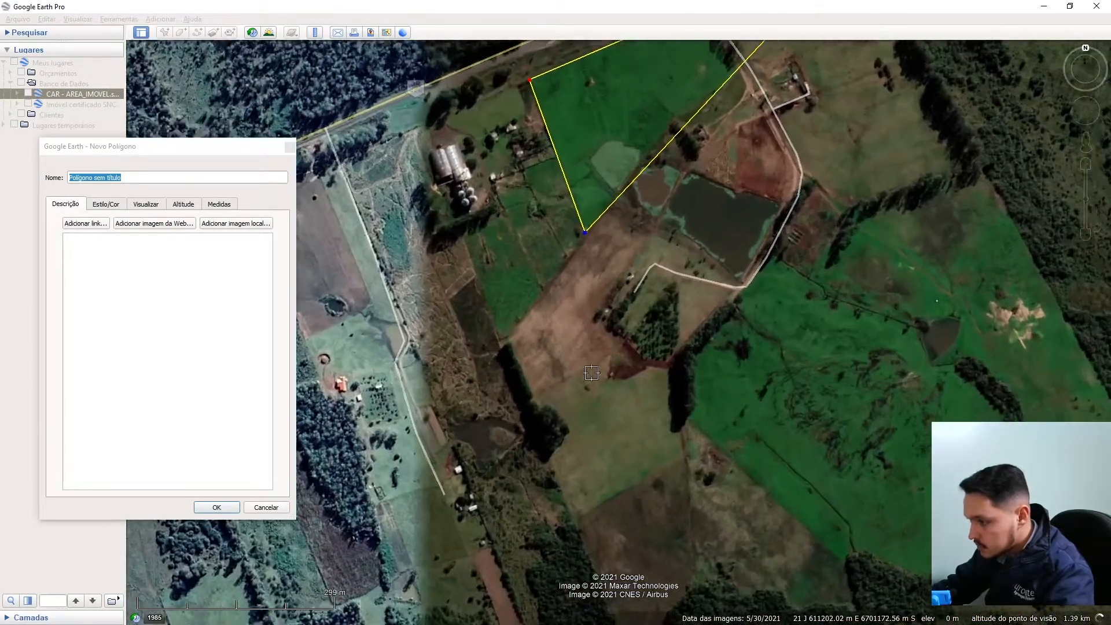
pyautogui.click(489, 339)
pyautogui.scroll(-3, 566, 99)
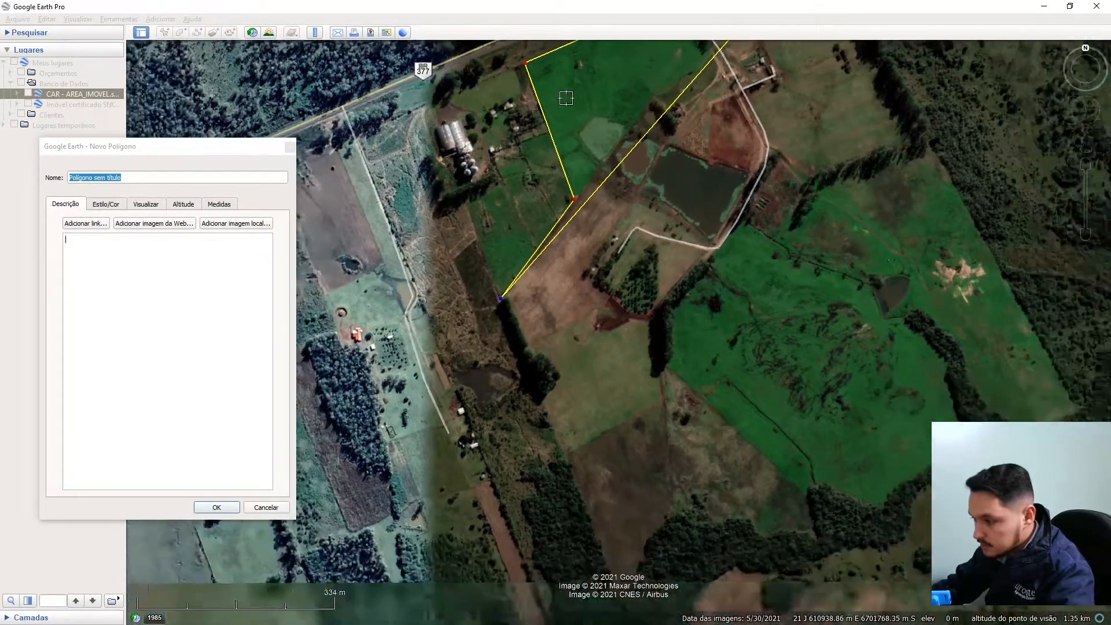
pyautogui.scroll(2, 620, 397)
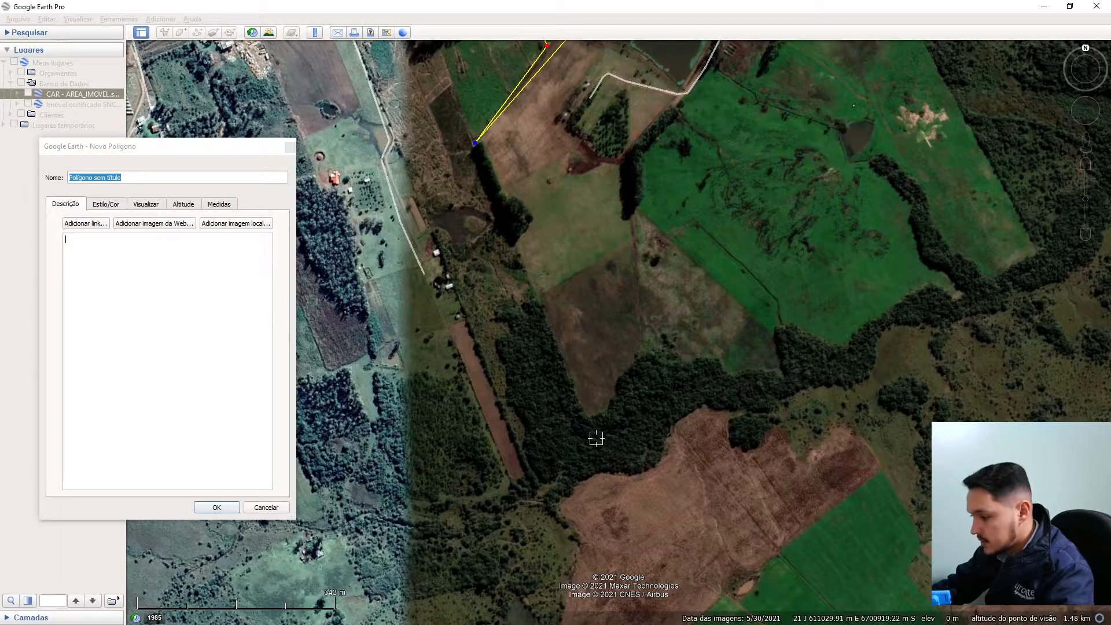
# Step: Trace the polygon's southern boundary freehand along the tree line, from the southwest corner to the southeast corner
pyautogui.moveTo(594, 441)
pyautogui.mouseDown()
pyautogui.moveTo(655, 397)
pyautogui.moveTo(787, 383)
pyautogui.moveTo(913, 316)
pyautogui.moveTo(1057, 274)
pyautogui.mouseUp()
pyautogui.scroll(-2, 838, 449)
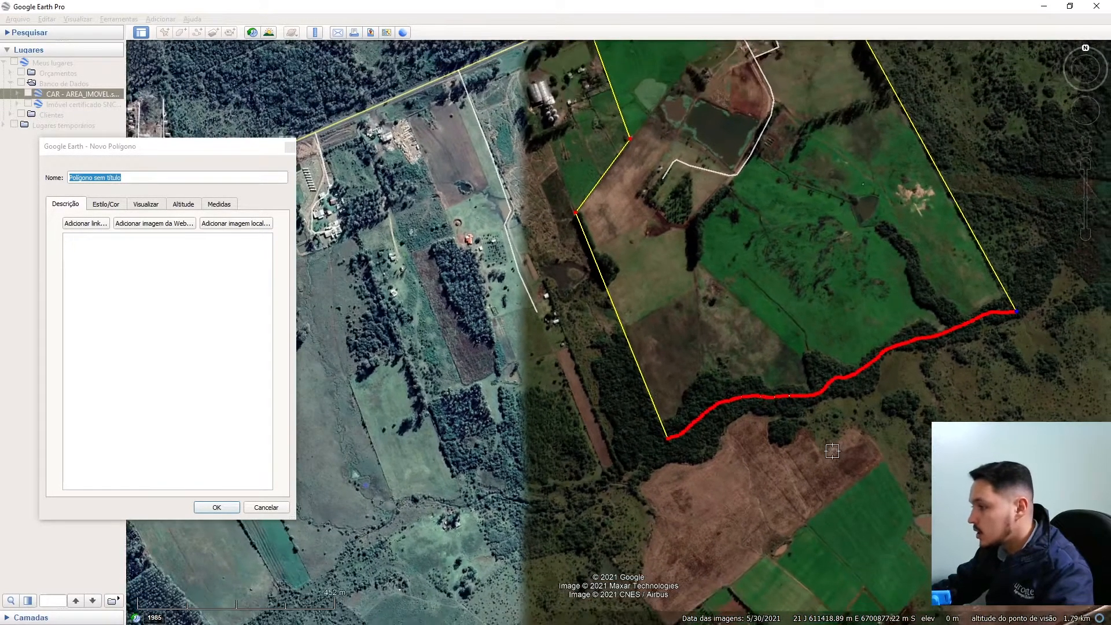
pyautogui.scroll(-2, 852, 318)
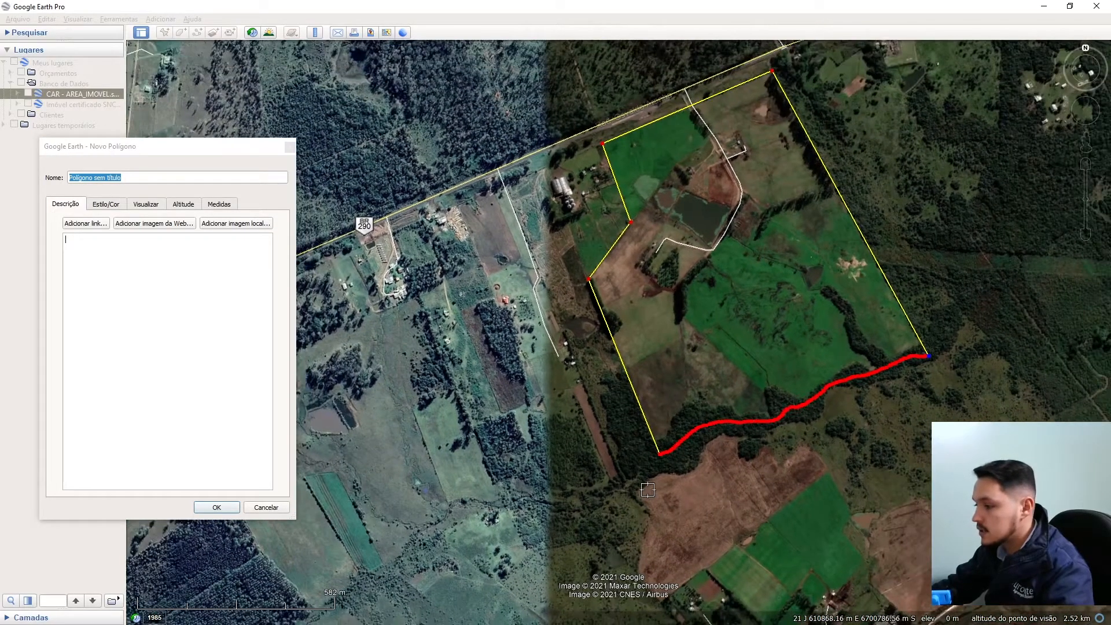
pyautogui.scroll(-2, 523, 520)
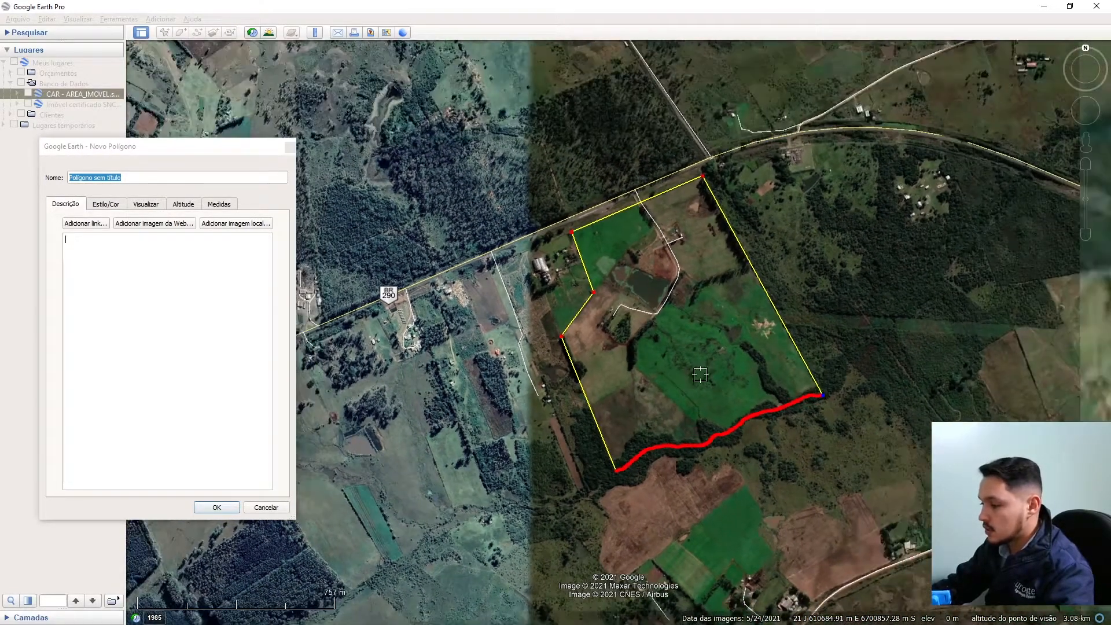
# Step: Name the polygon Área de Interesse, check its perimeter in metres and area in hectares, and save it
pyautogui.scroll(3, 703, 373)
pyautogui.moveTo(129, 179); pyautogui.dragTo(70, 178)
pyautogui.write('Área de')
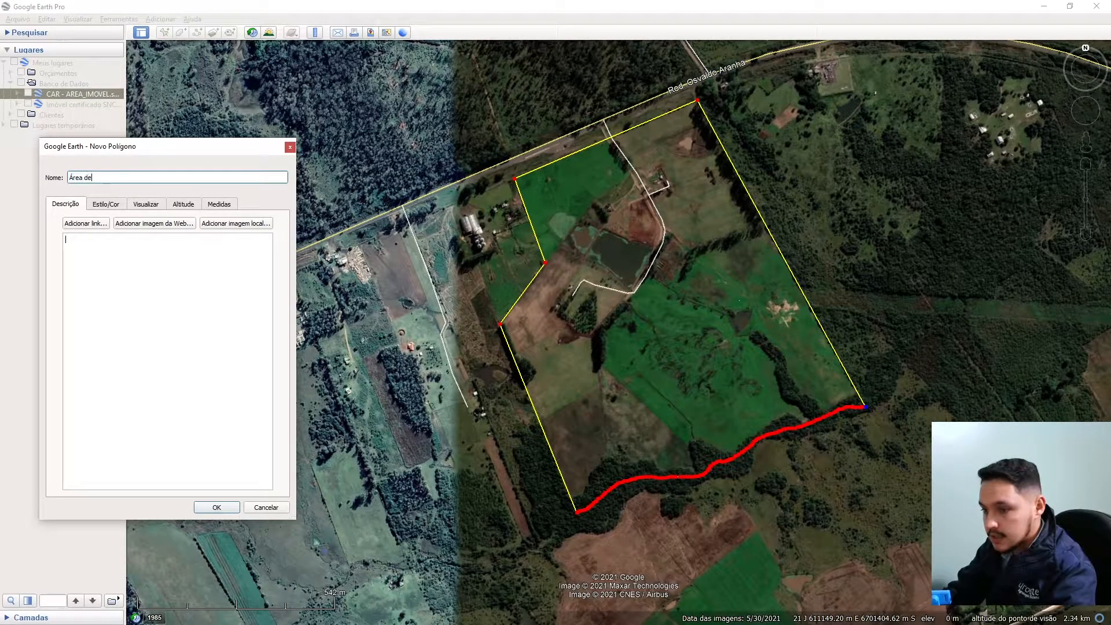
pyautogui.write(' Interesse')
pyautogui.hotkey('ctrl', 'a')
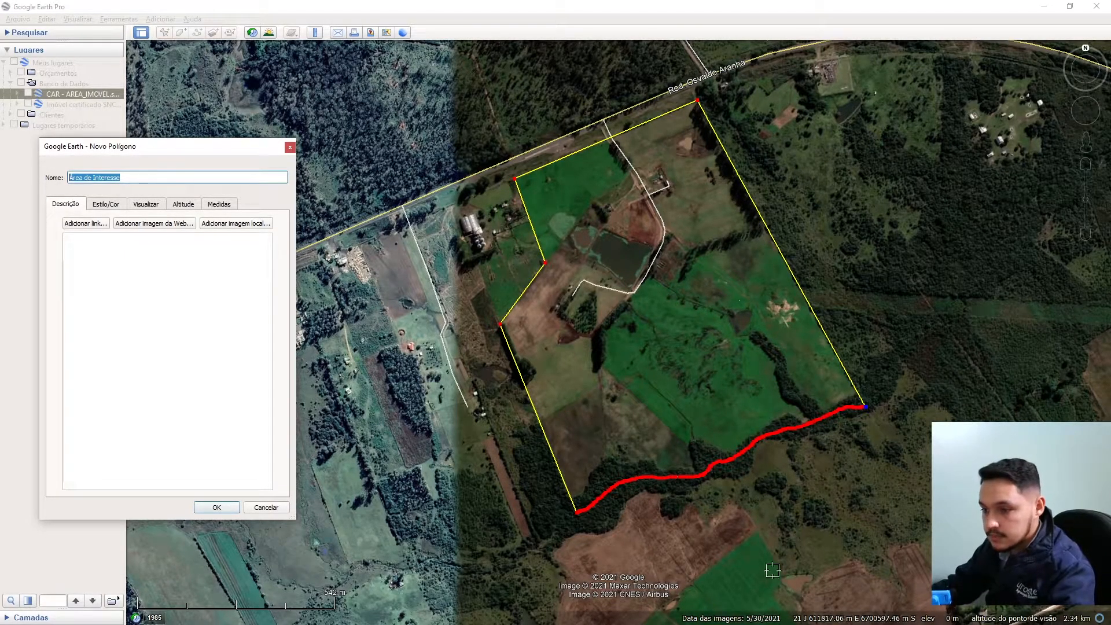
pyautogui.click(220, 205)
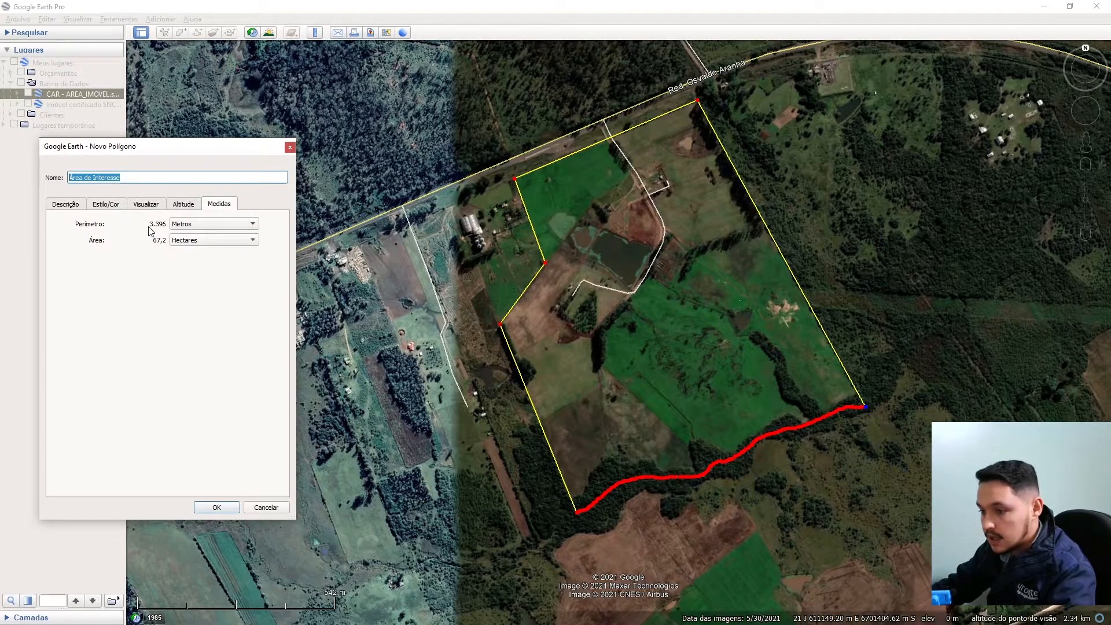
pyautogui.click(217, 507)
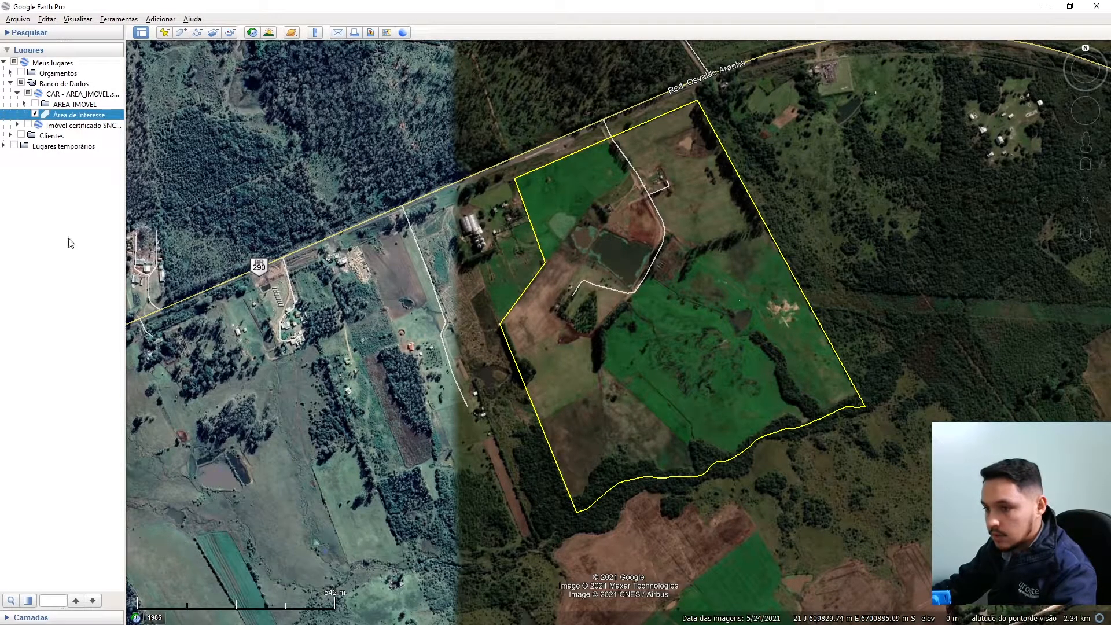
pyautogui.click(14, 22)
pyautogui.click(41, 126)
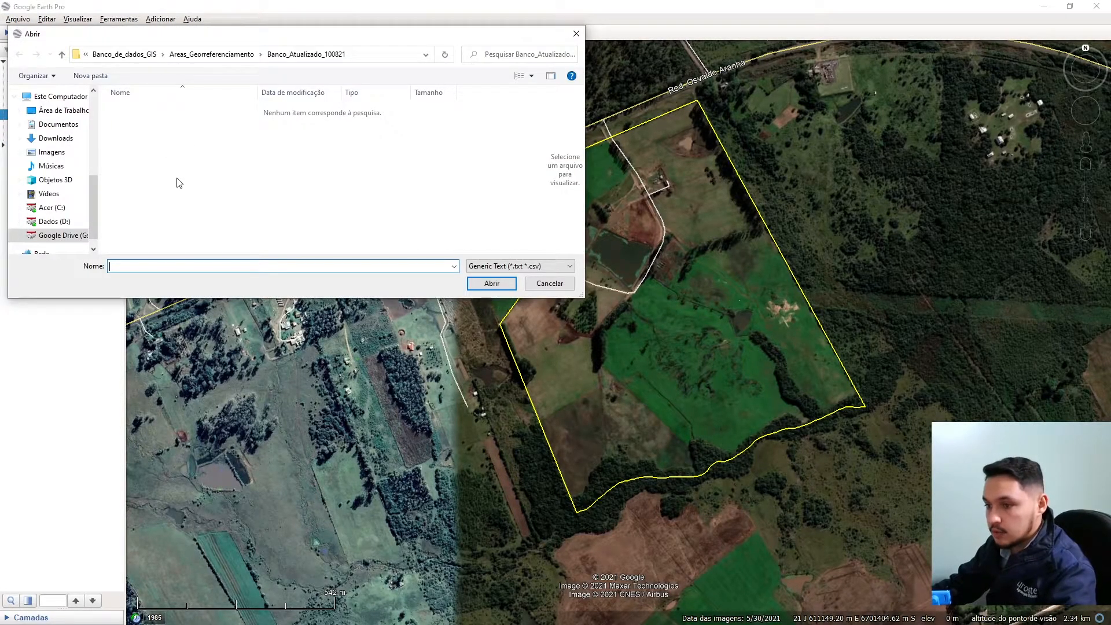
pyautogui.press('Escape')
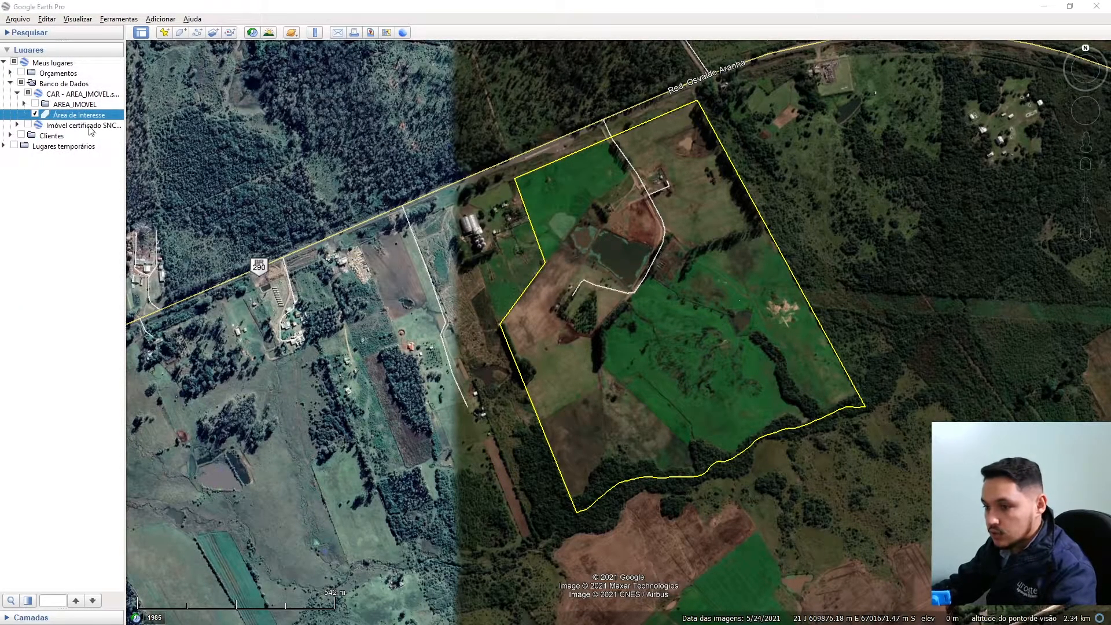
# Step: Collapse CAR - AREA_IMOVEL, select the Banco de Dados folder as the destination, and start a data import
pyautogui.click(17, 94)
pyautogui.click(50, 85)
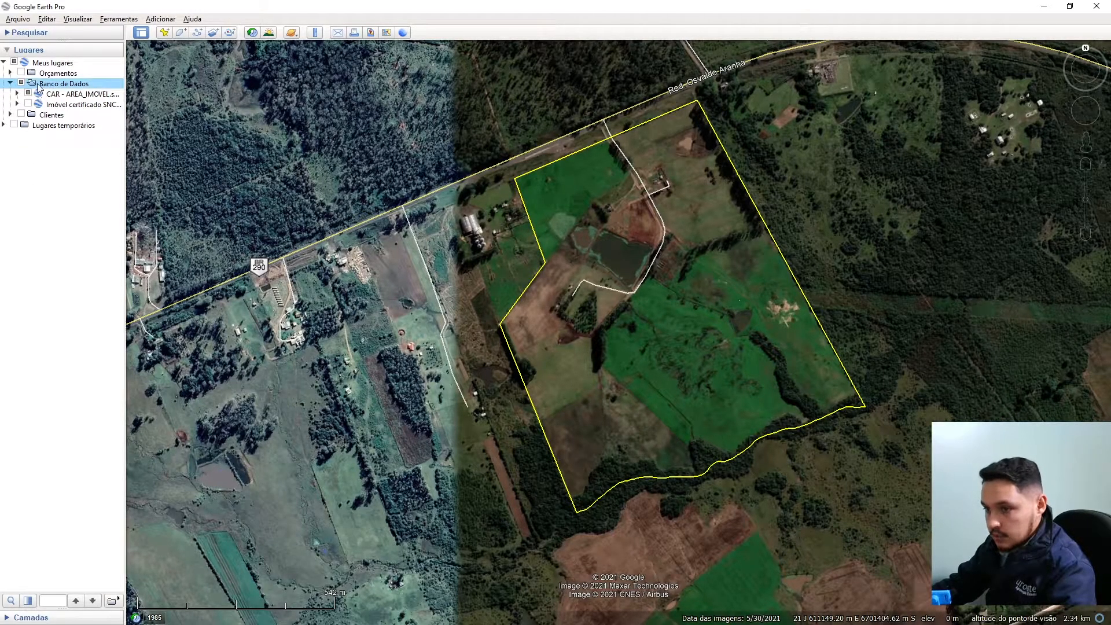
pyautogui.click(18, 19)
pyautogui.click(35, 114)
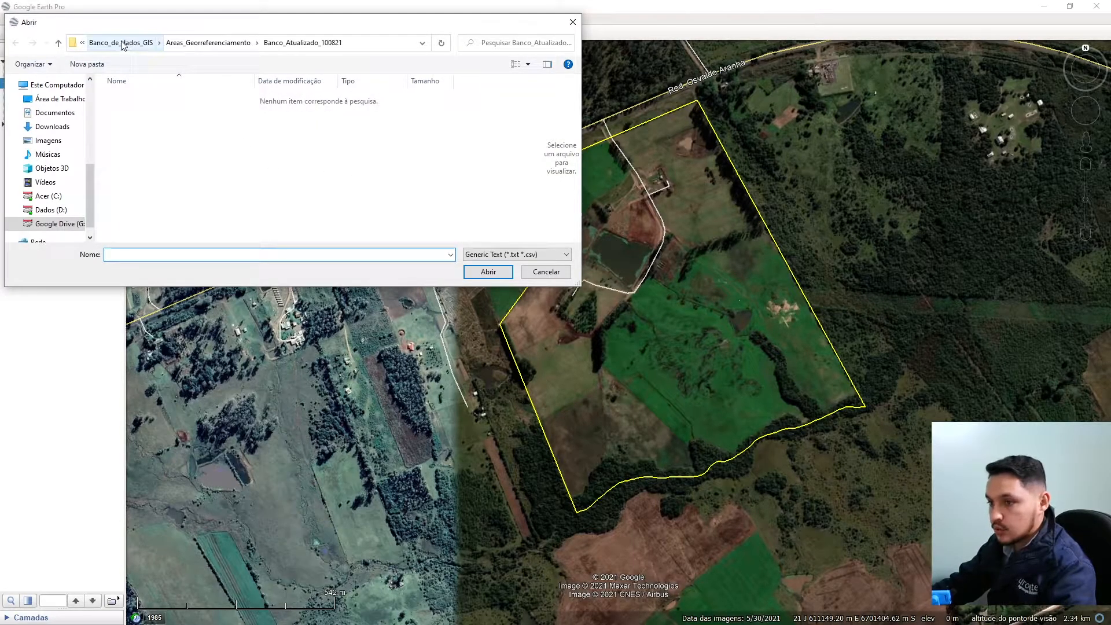
# Step: Browse the import location from _Banco_de_dados through Banco_de_dados_GIS and Areas_Georreferenciamento back to the Banco_Atualizado_100821 folder
pyautogui.click(176, 45)
pyautogui.click(127, 44)
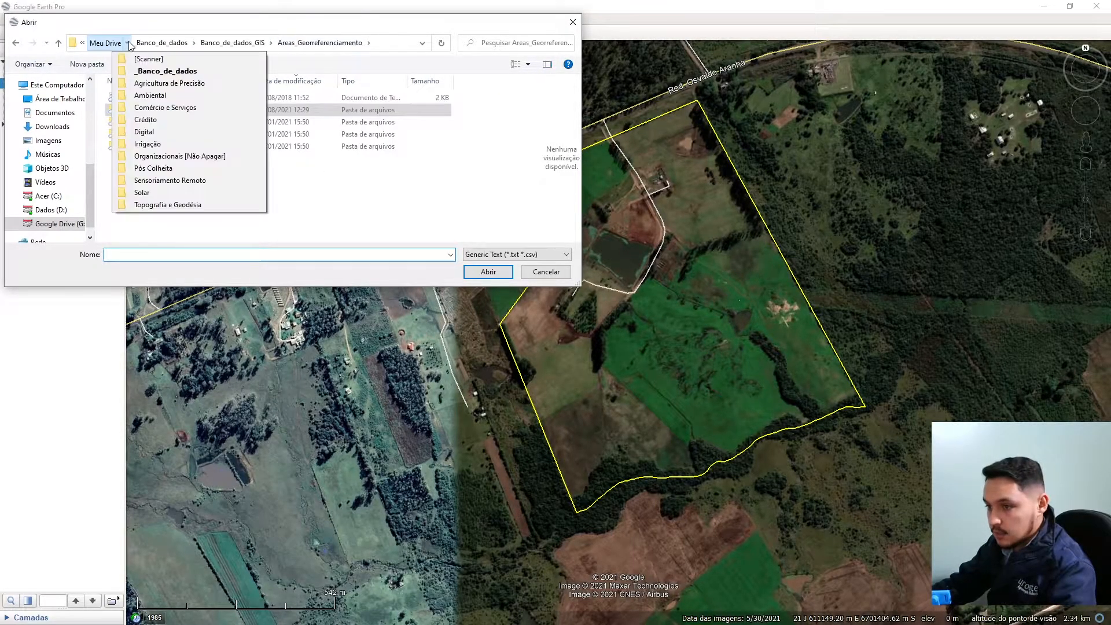
pyautogui.click(163, 46)
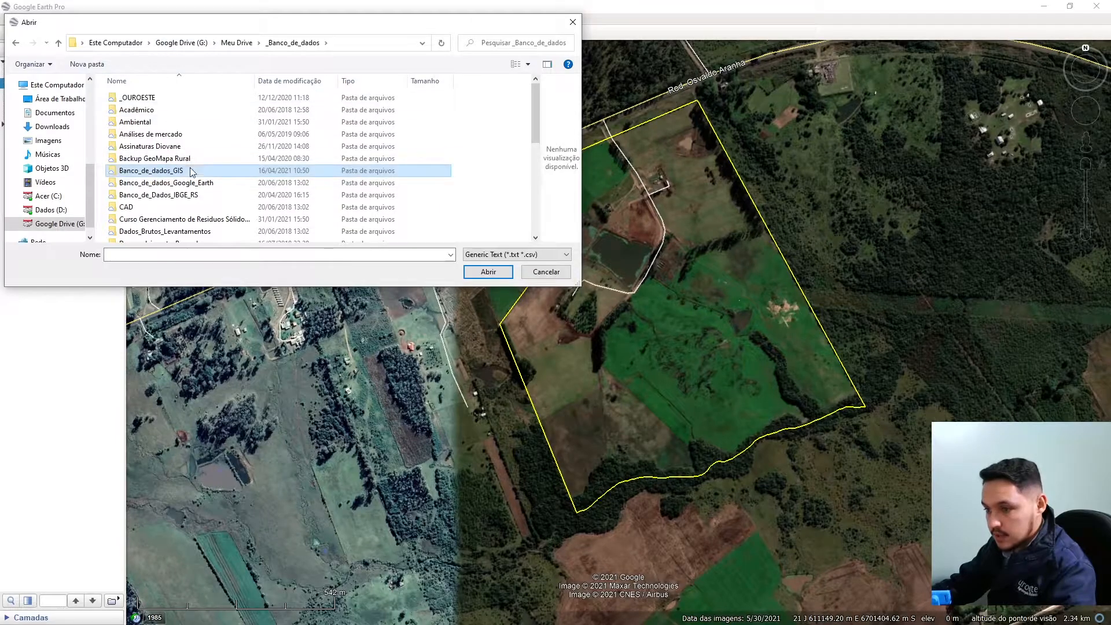
pyautogui.scroll(-2, 188, 173)
pyautogui.scroll(2, 181, 197)
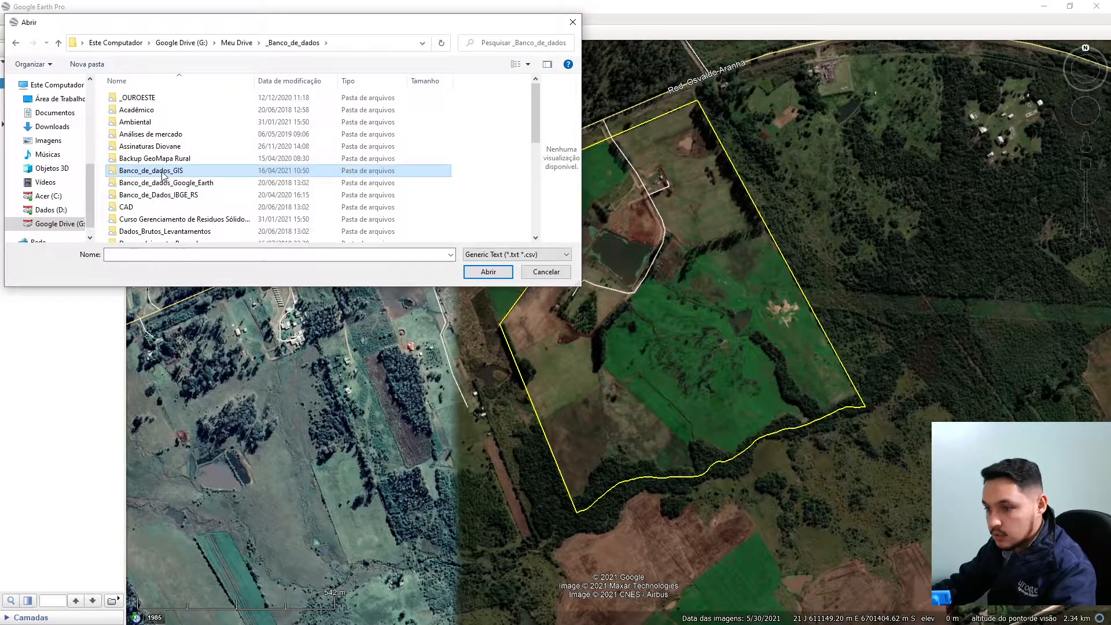
pyautogui.doubleClick(168, 170)
pyautogui.scroll(-2, 180, 168)
pyautogui.scroll(2, 173, 174)
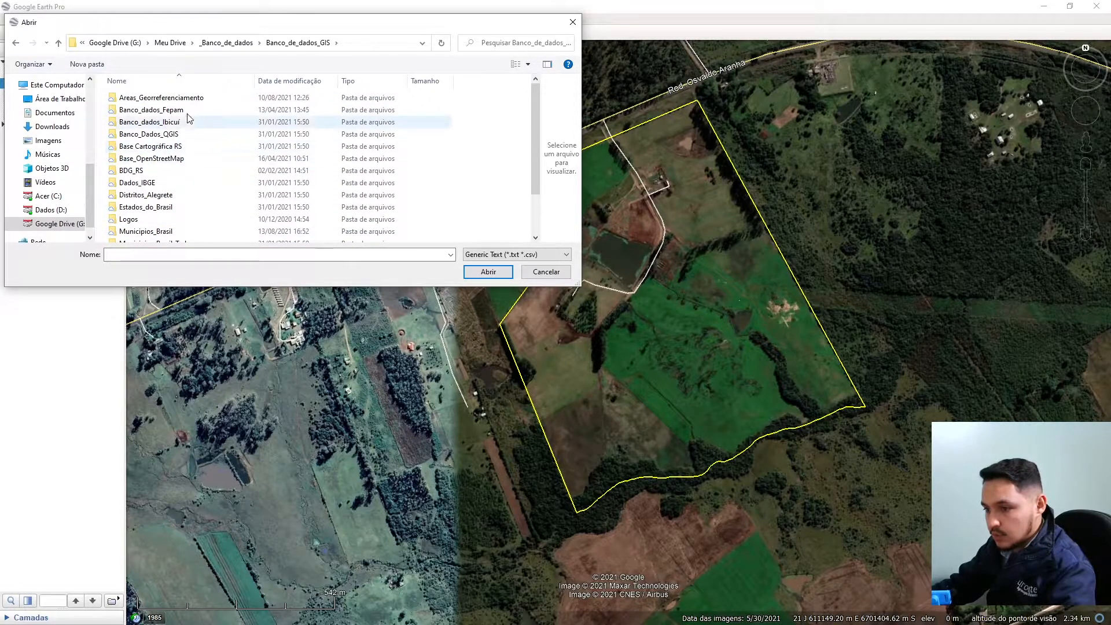
pyautogui.doubleClick(174, 98)
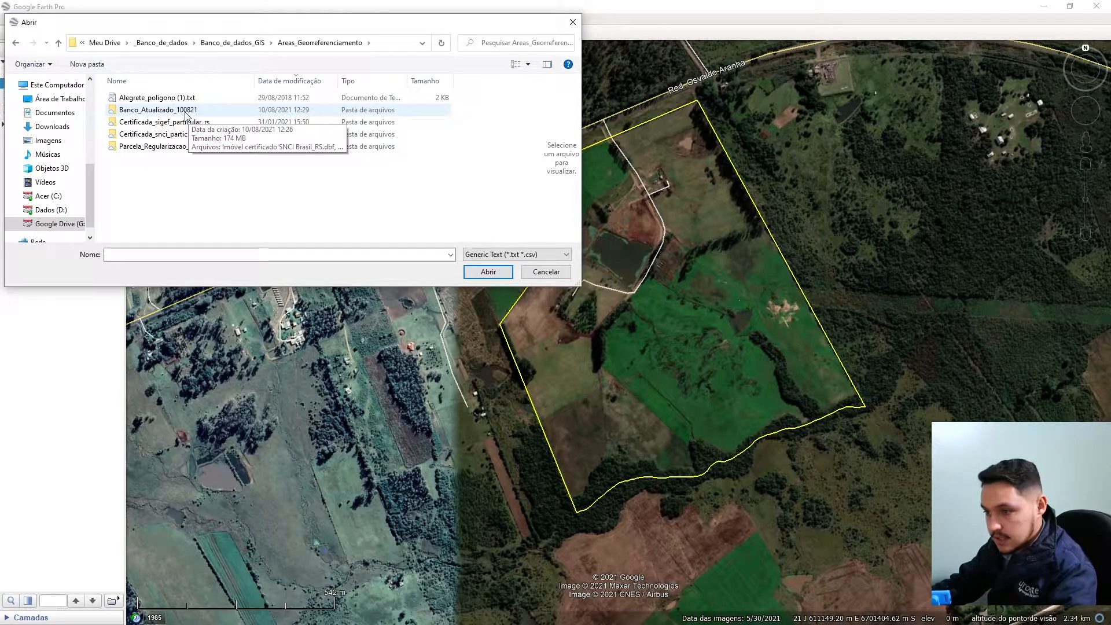
pyautogui.click(186, 115)
pyautogui.doubleClick(187, 115)
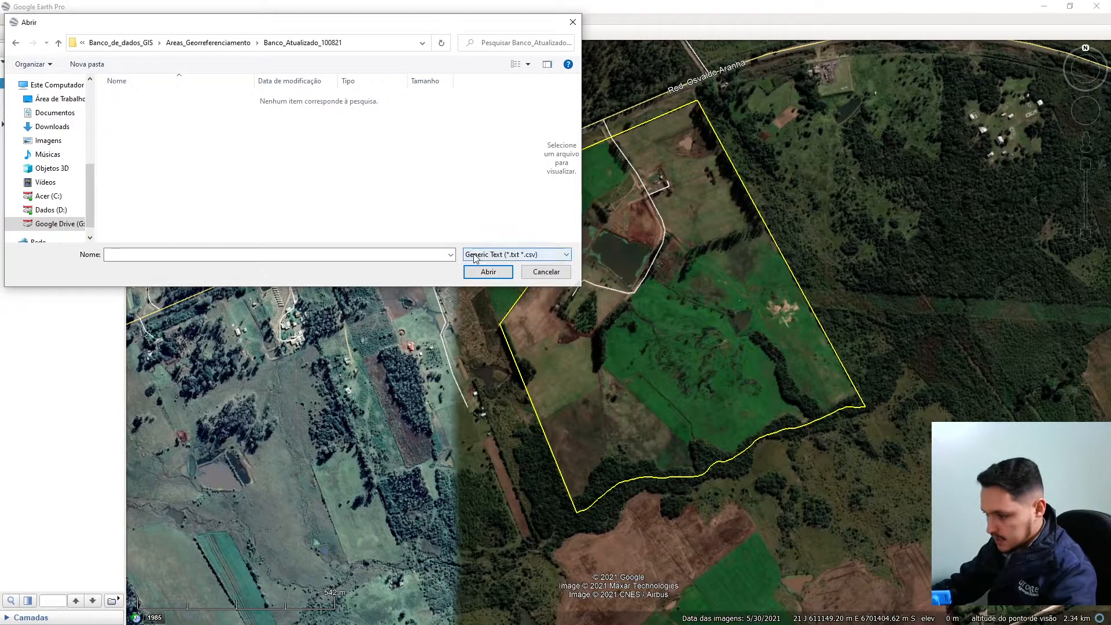
# Step: Set the import file type to ESRI Shape (*.shp) and import Sigef Brasil_RS.shp, restricted to the current view
pyautogui.hotkey('alt', 'Tab')
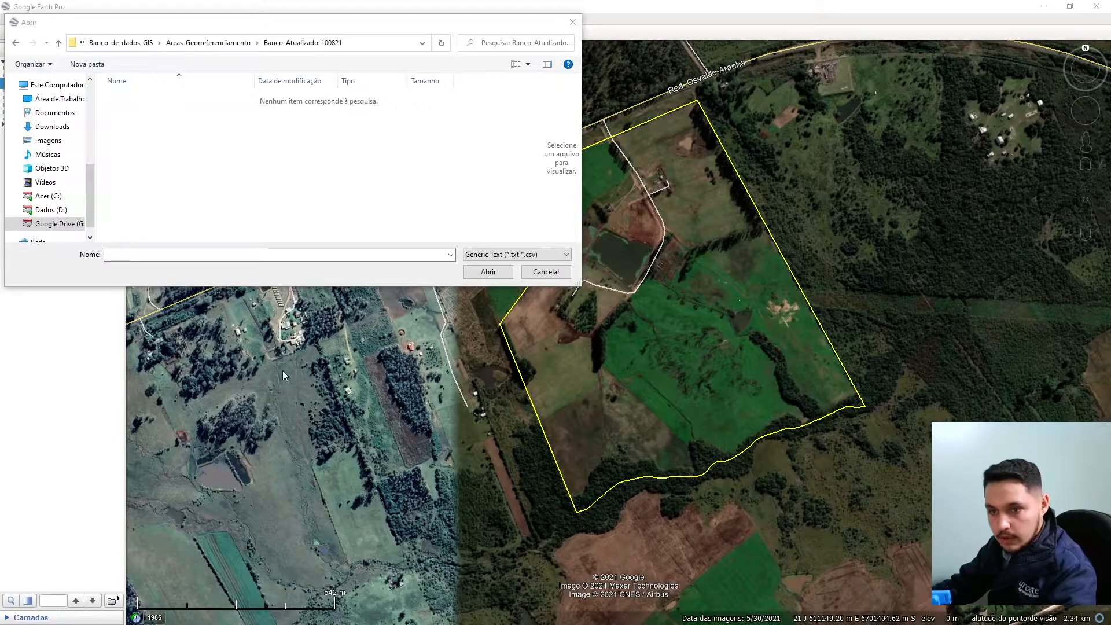
pyautogui.click(503, 255)
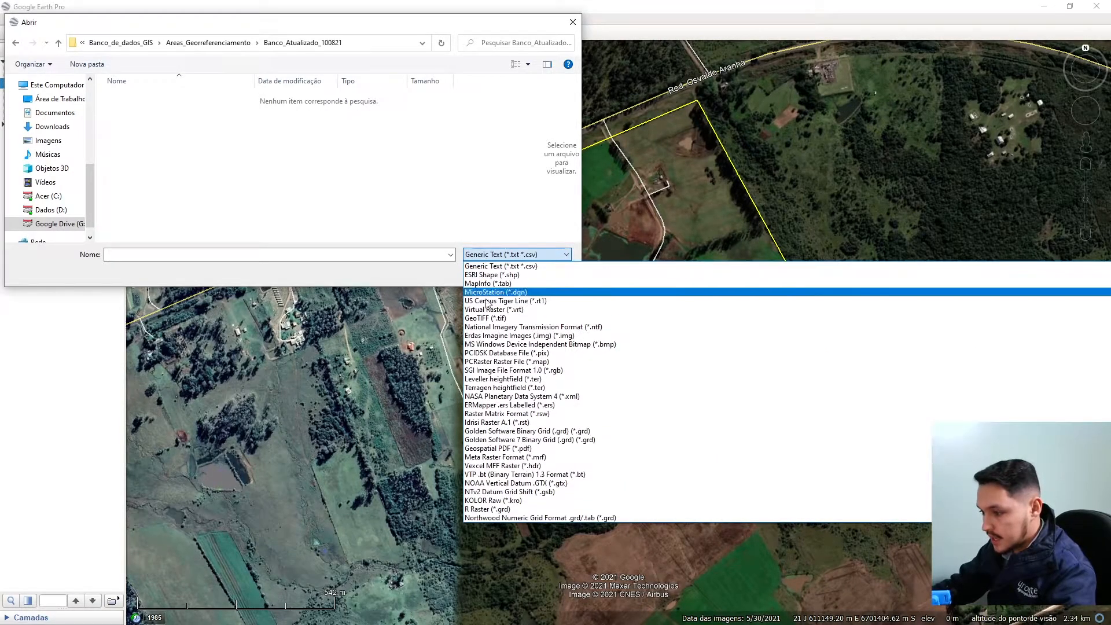
pyautogui.click(472, 275)
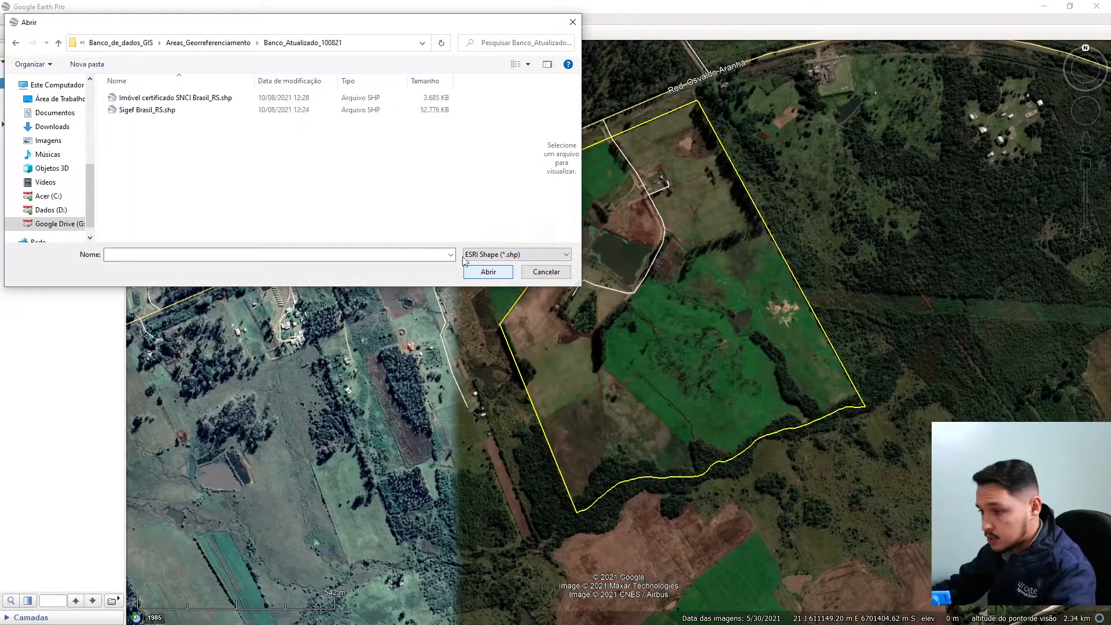
pyautogui.click(179, 110)
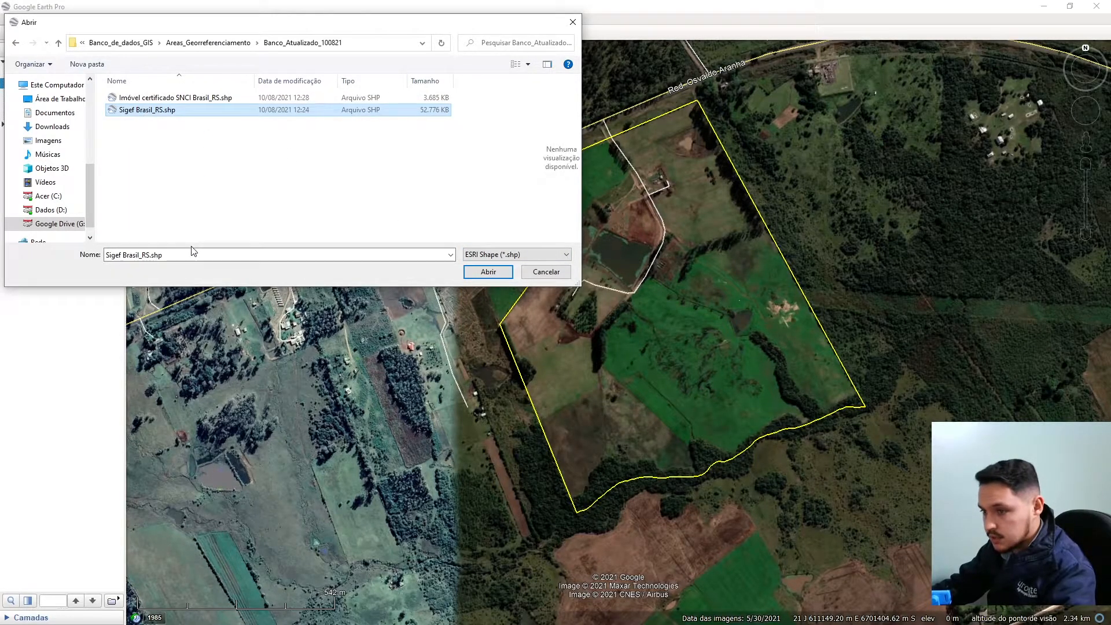
pyautogui.click(478, 272)
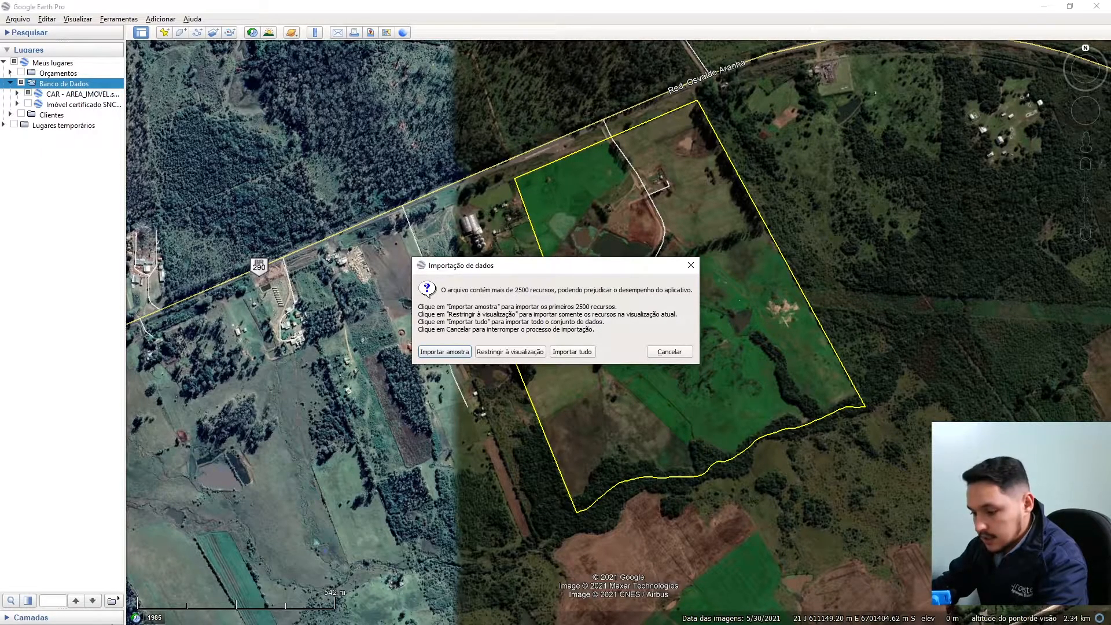
pyautogui.click(493, 351)
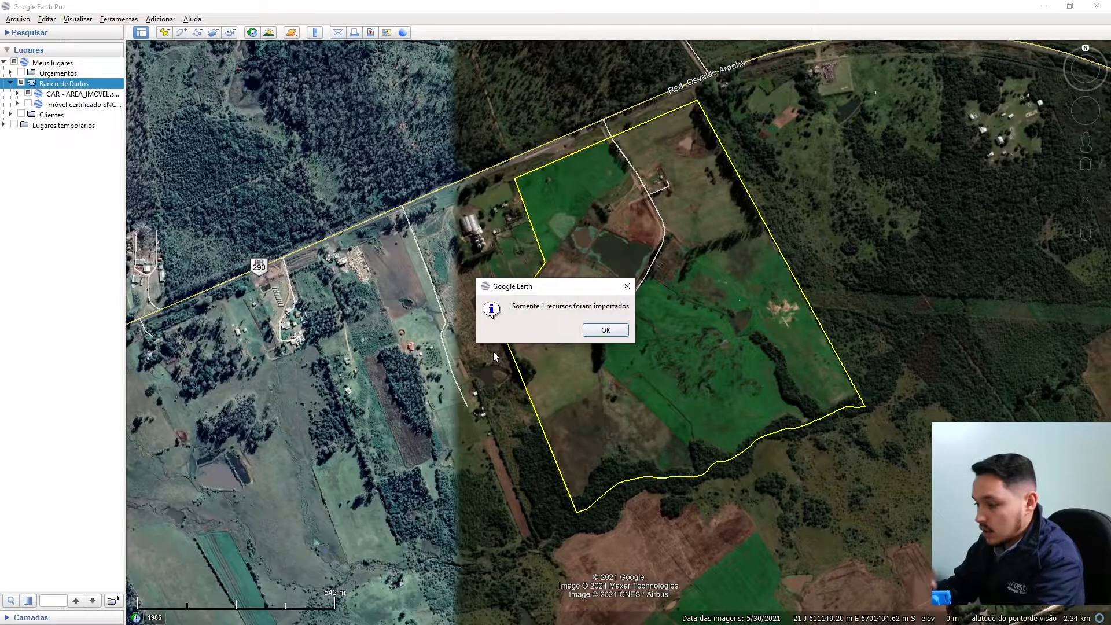
# Step: Create a new style template for the imported parcel, using registro_m as the name field and keeping a single colour
pyautogui.press('Return')
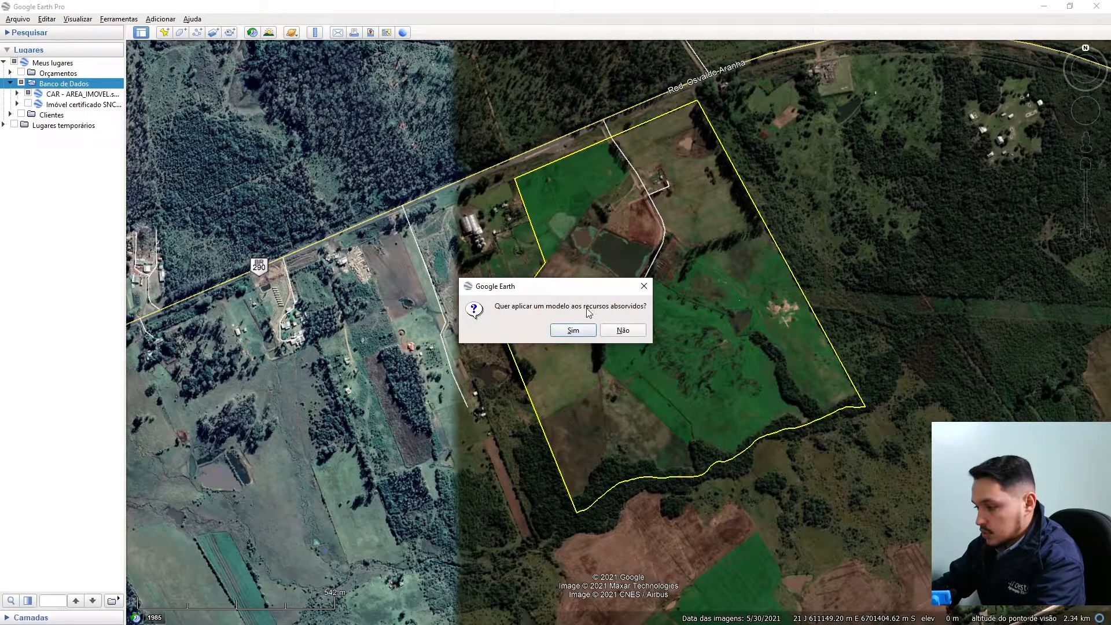
pyautogui.click(572, 331)
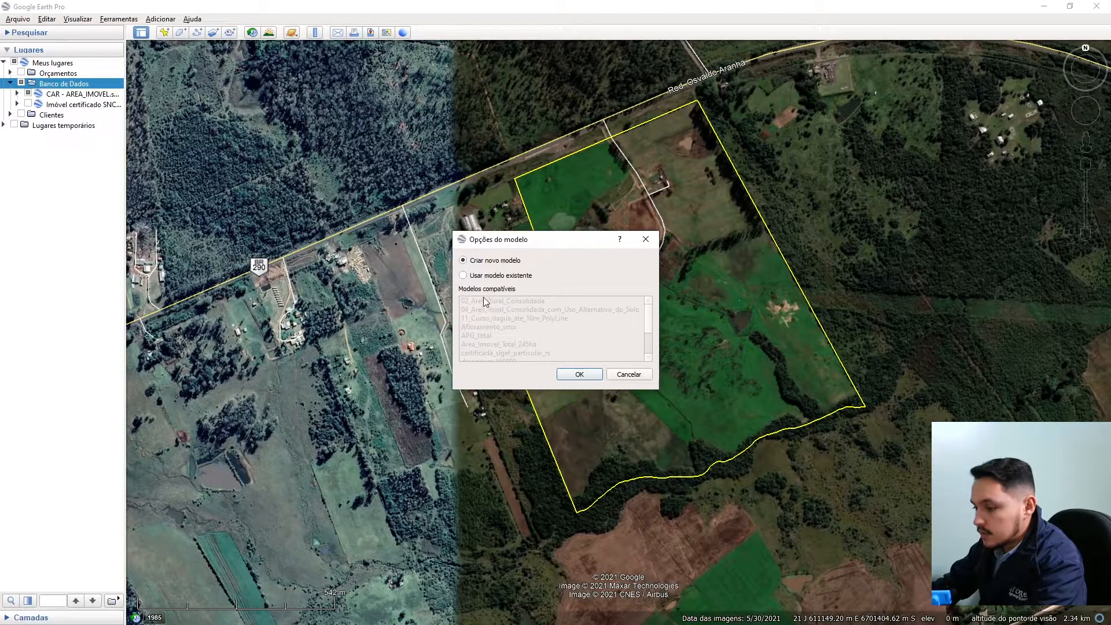
pyautogui.click(579, 374)
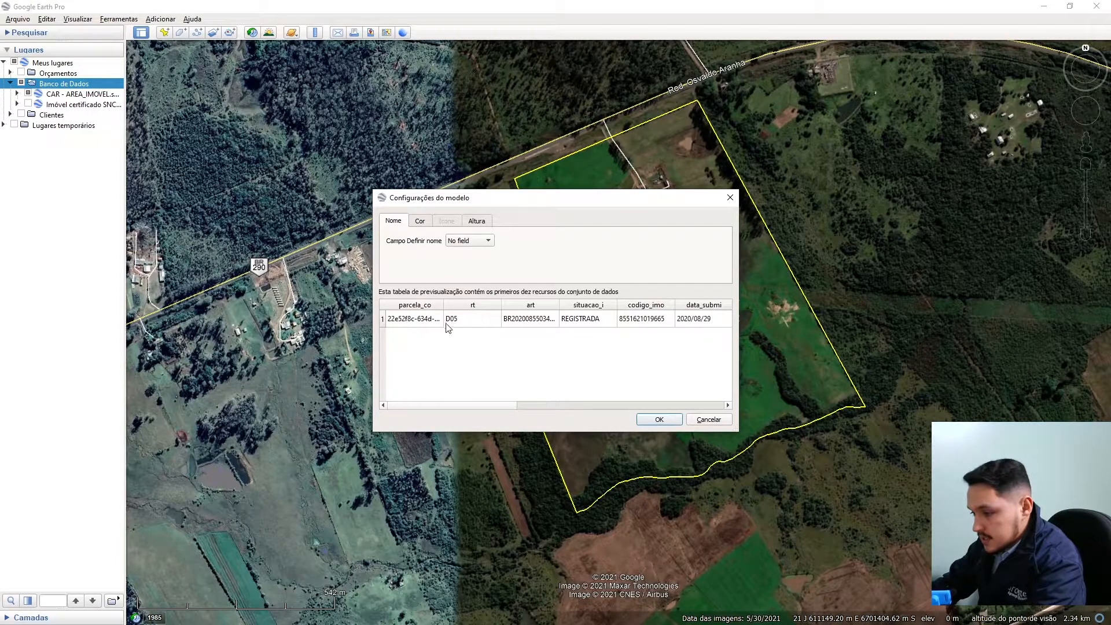
pyautogui.click(404, 321)
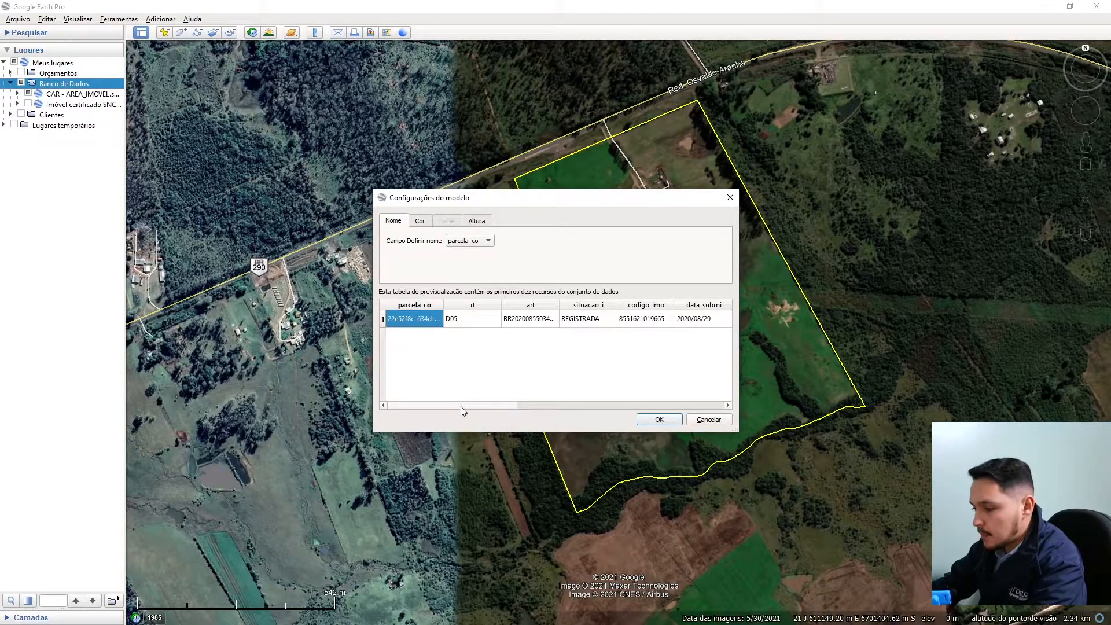
pyautogui.moveTo(475, 407); pyautogui.dragTo(602, 407)
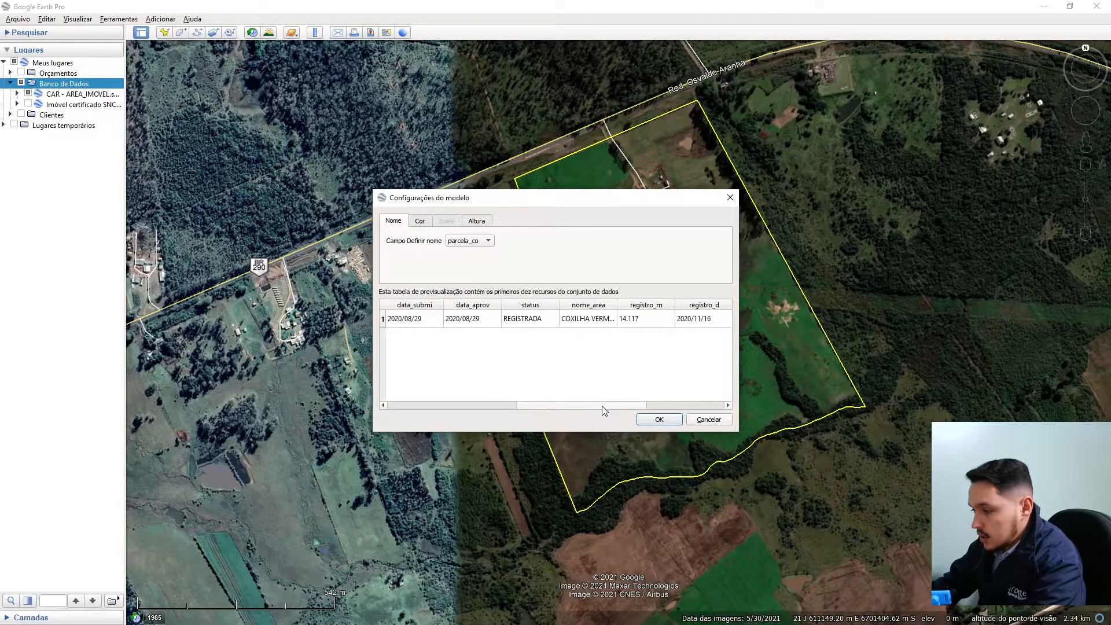
pyautogui.click(638, 318)
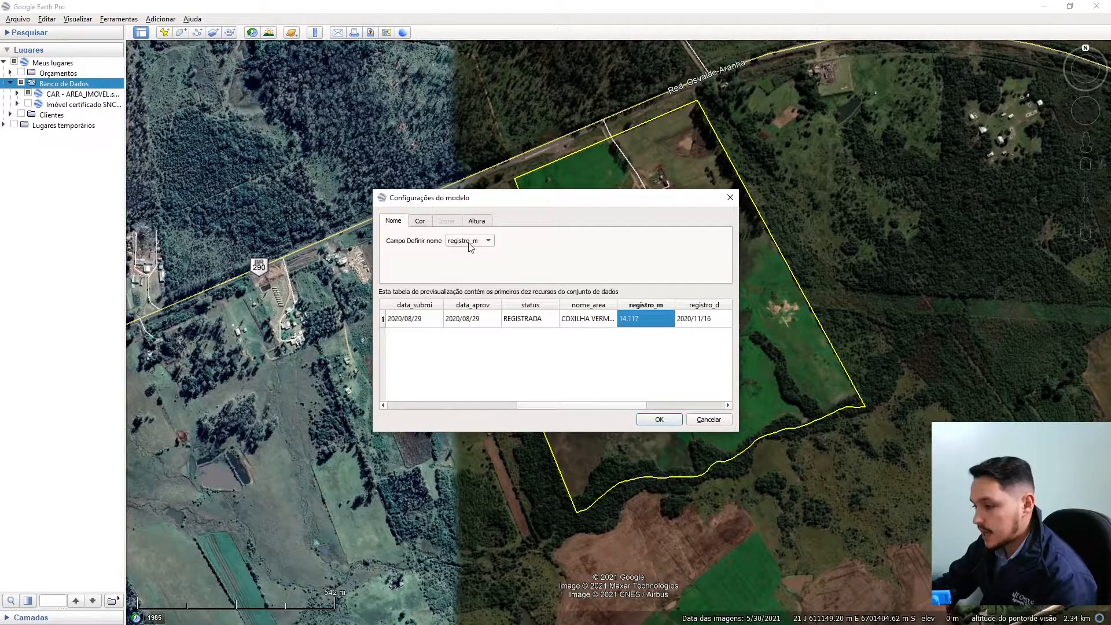
pyautogui.click(417, 223)
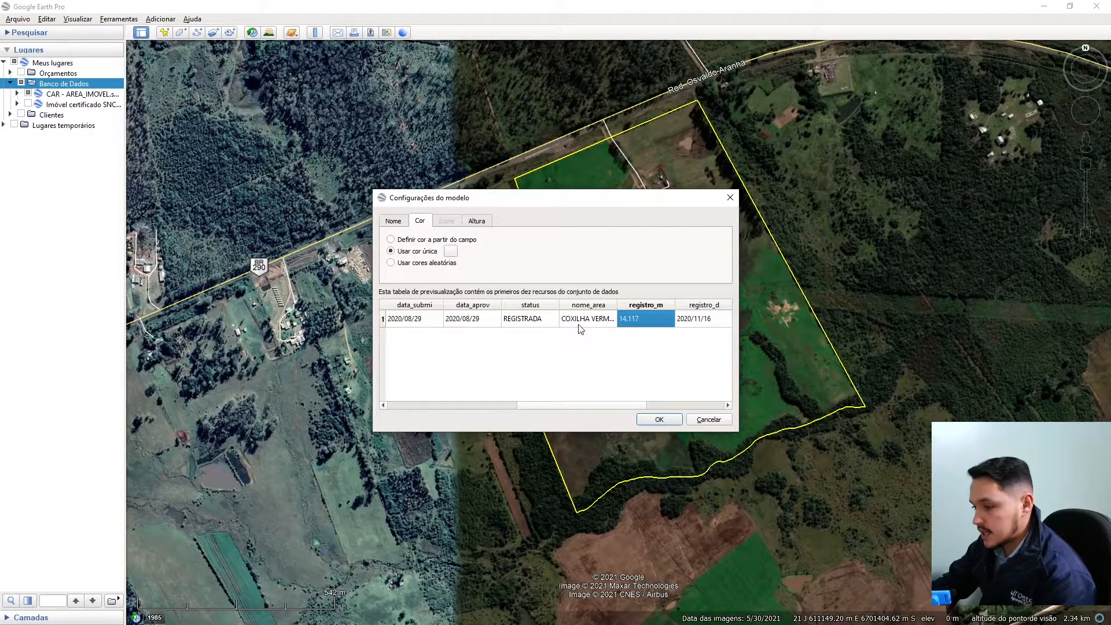
pyautogui.click(660, 420)
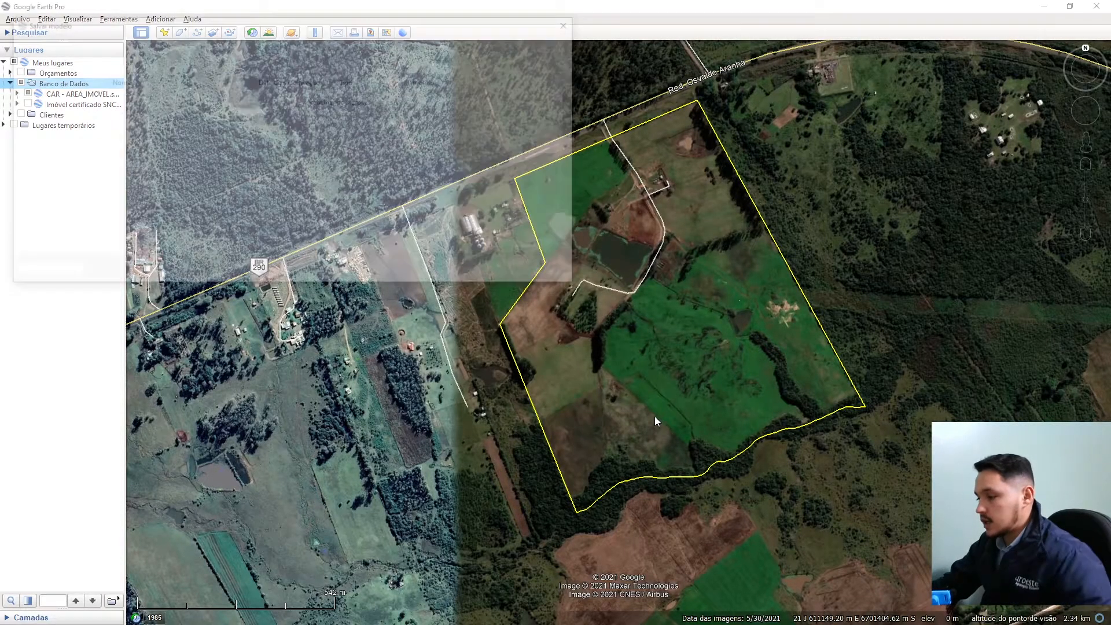
# Step: Save the template as Sigef Brasil_RS.kst, replacing the existing file, and show the imported Sigef Brasil_RS.shp layer on the map
pyautogui.click(485, 272)
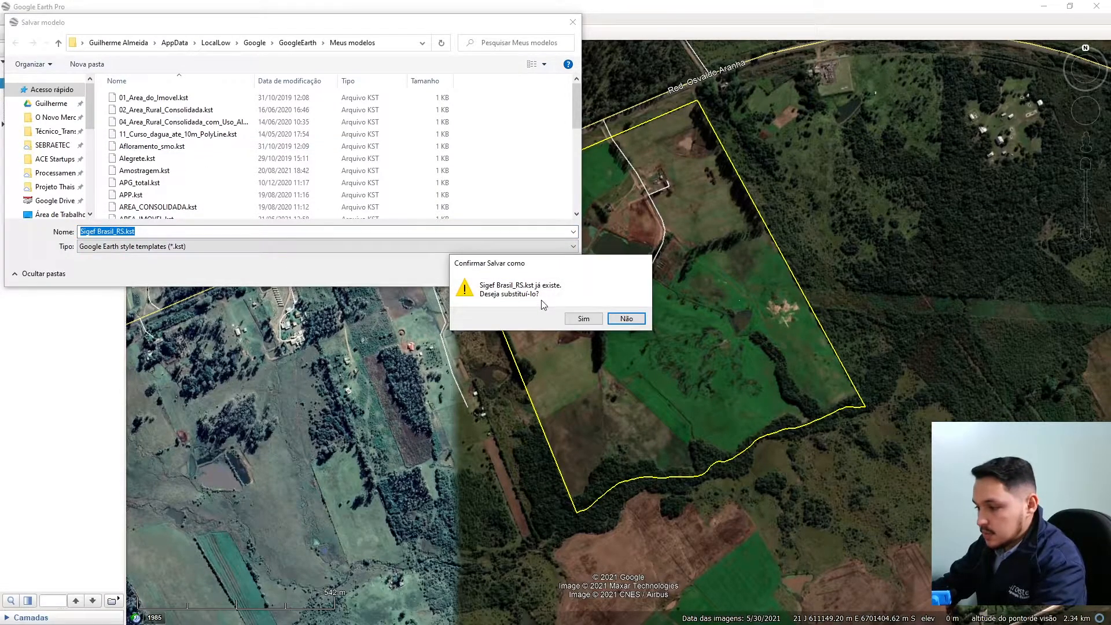
pyautogui.click(584, 318)
pyautogui.click(23, 148)
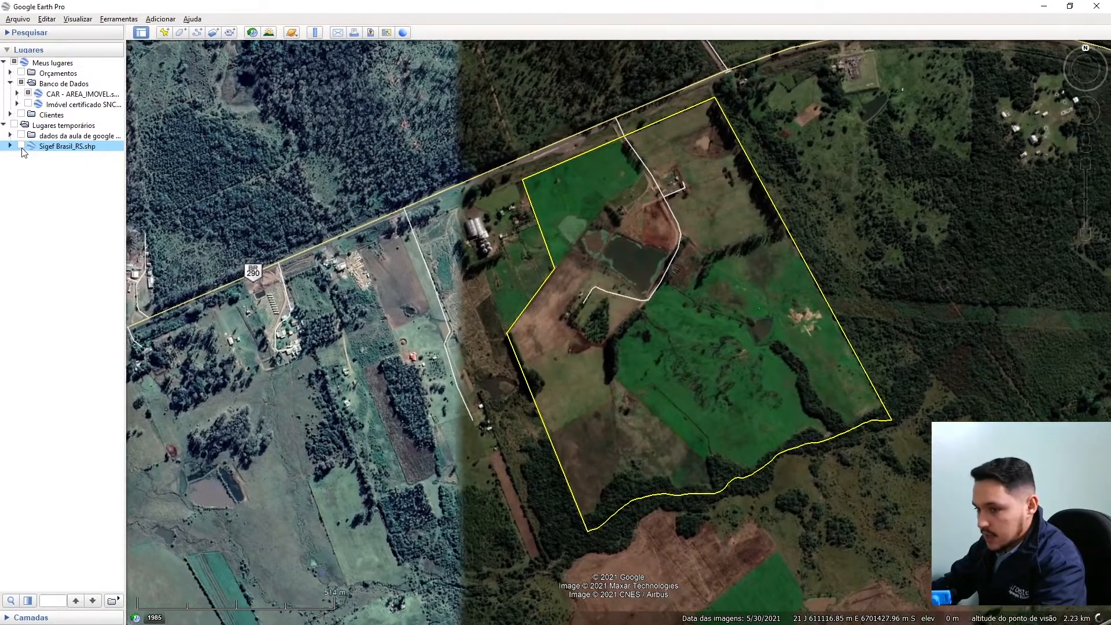
pyautogui.click(21, 145)
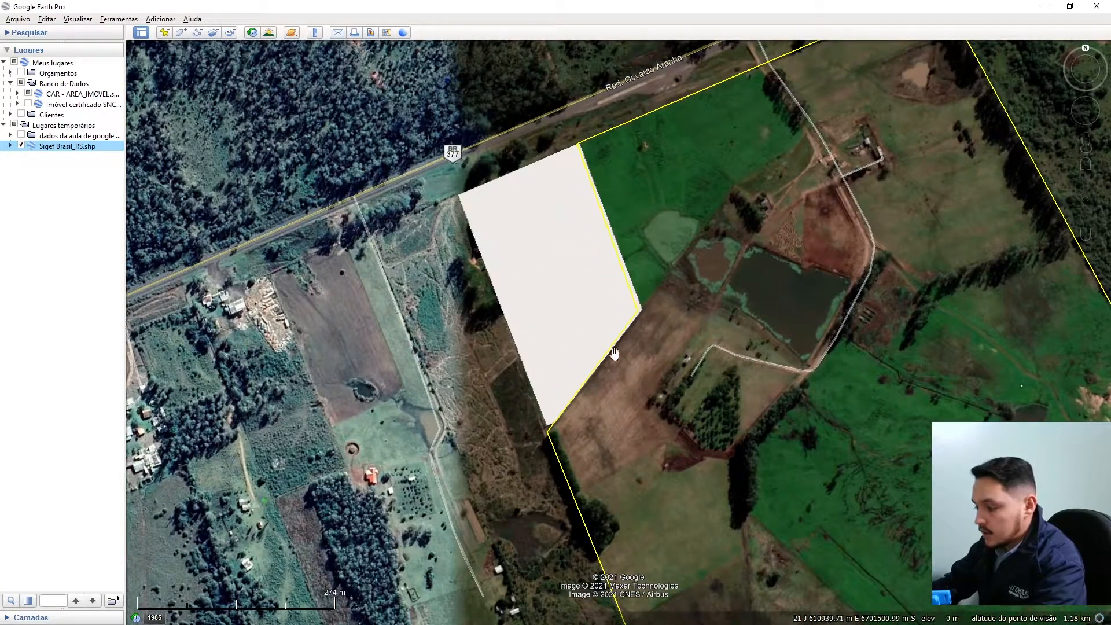
# Step: Examine the attributes and registration status of the white Sigef parcel, and compare its location with the surrounding farm boundary
pyautogui.scroll(-1, 700, 300)
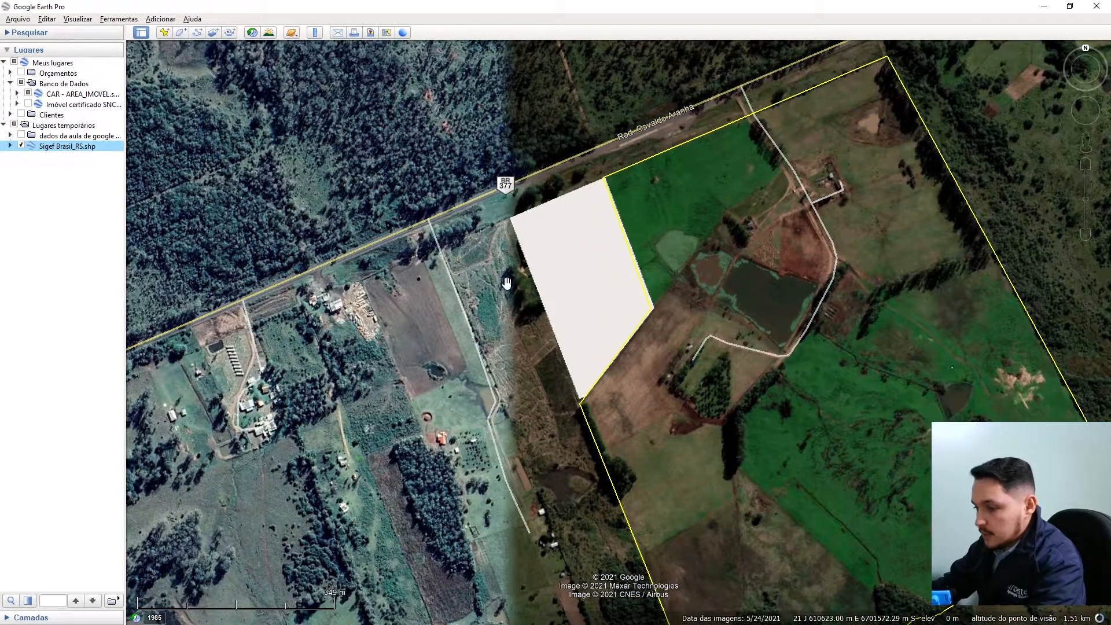
pyautogui.click(560, 271)
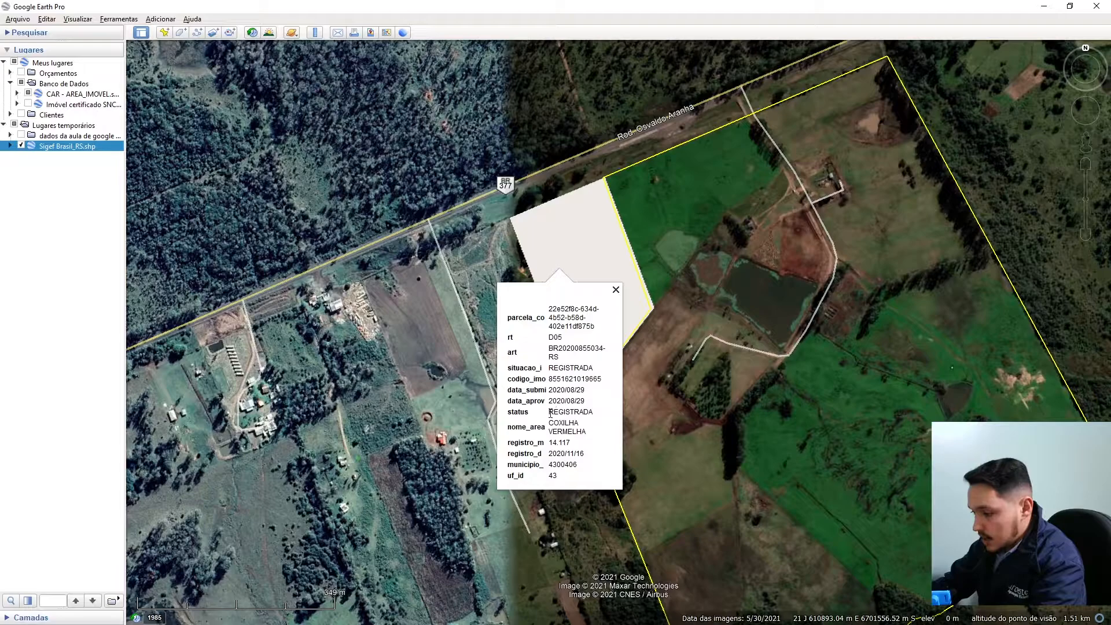
pyautogui.moveTo(550, 413); pyautogui.dragTo(556, 413)
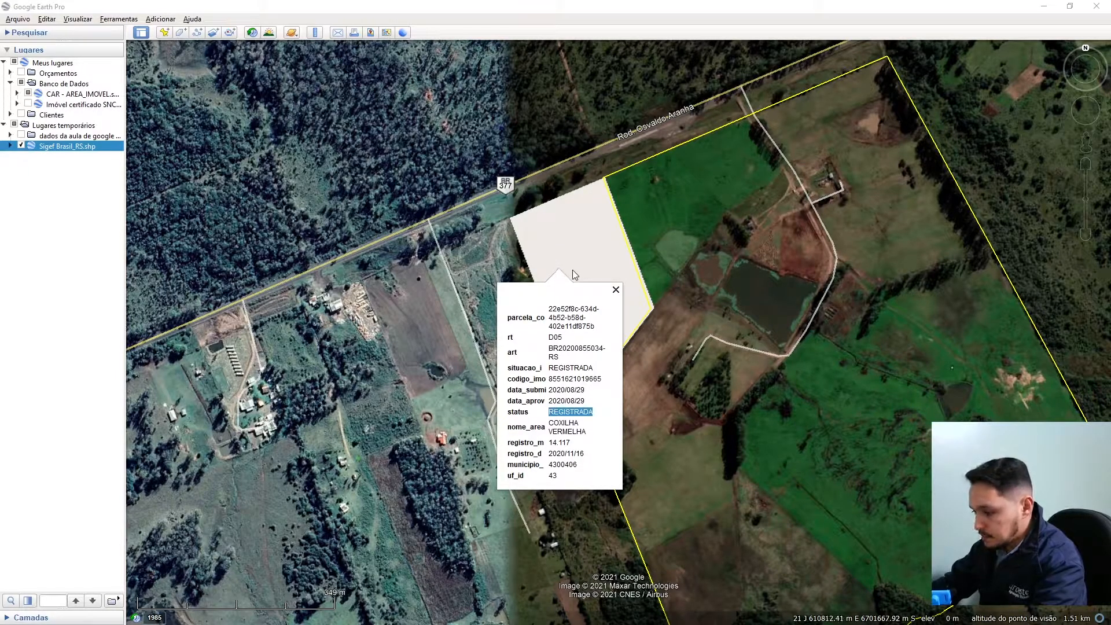
pyautogui.scroll(-4, 545, 238)
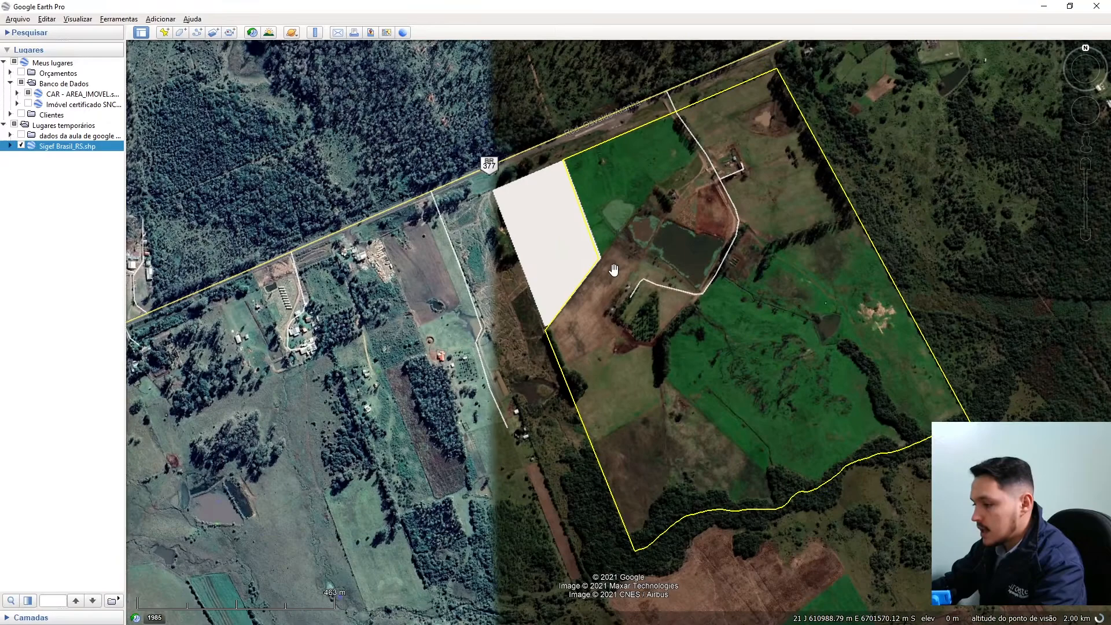
pyautogui.moveTo(614, 270); pyautogui.dragTo(574, 260)
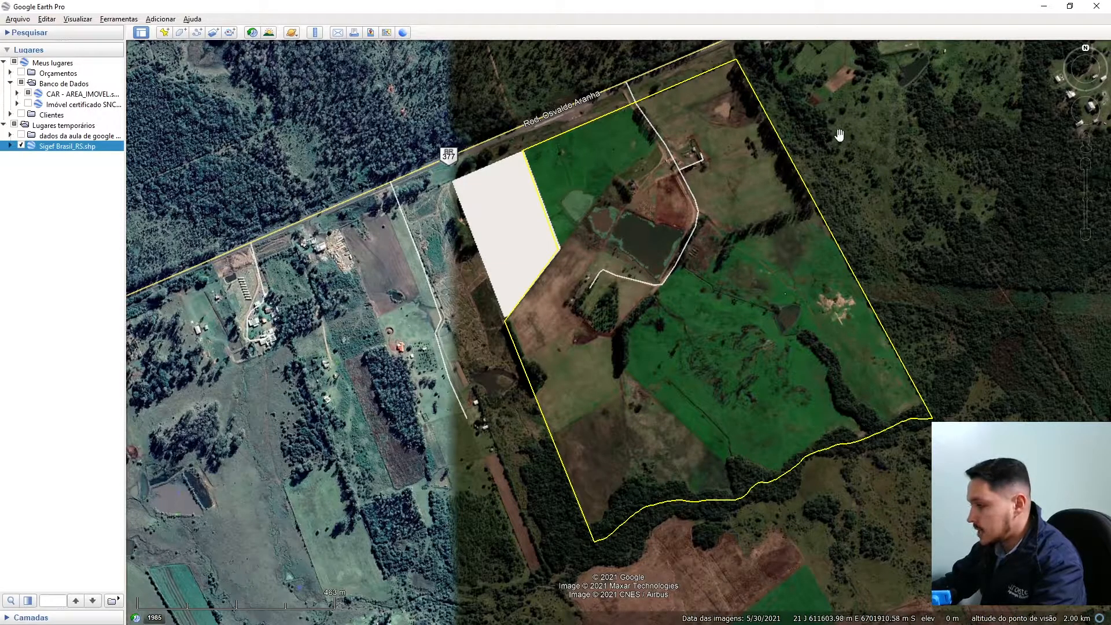
pyautogui.scroll(-1, 633, 246)
pyautogui.scroll(-1, 675, 149)
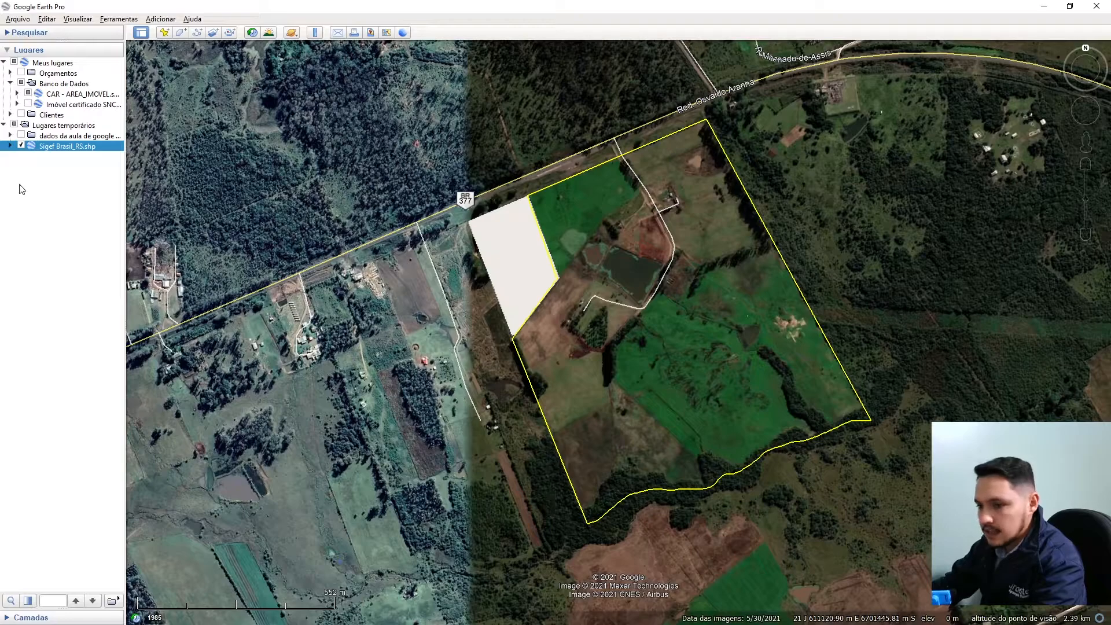
# Step: Move Sigef Brasil_RS.shp into the Banco de Dados folder and hide the CAR - AREA_IMOVEL layer
pyautogui.moveTo(45, 150); pyautogui.dragTo(53, 92)
pyautogui.click(28, 104)
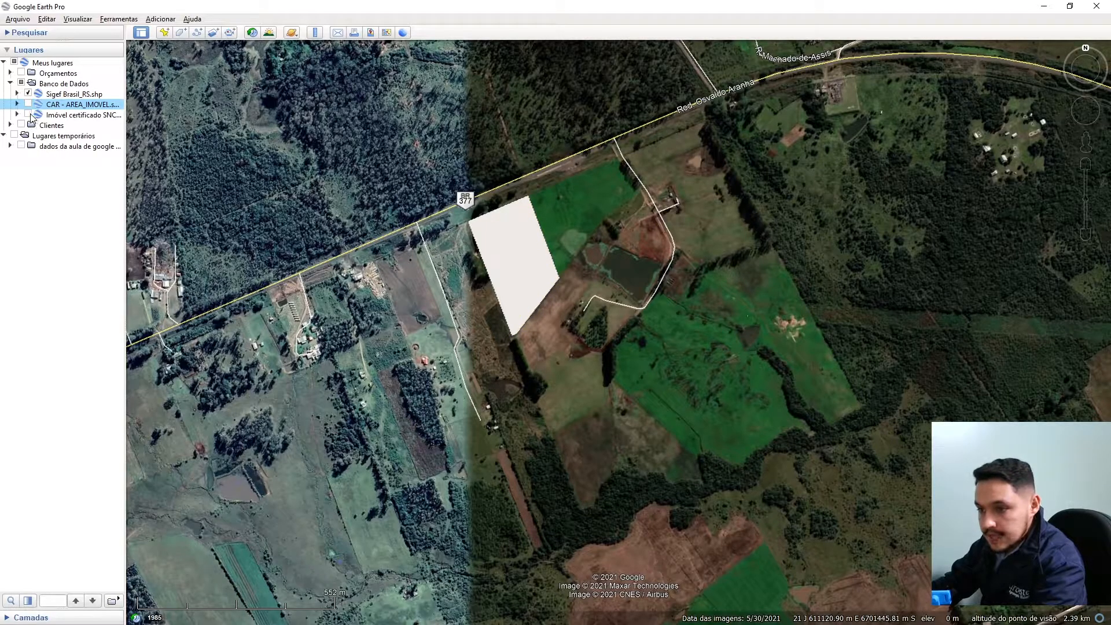
# Step: Show the Imóvel certificado SNCI Brasil_RS.shp layer to check its coverage of the area, and delete it from Banco de Dados
pyautogui.click(32, 115)
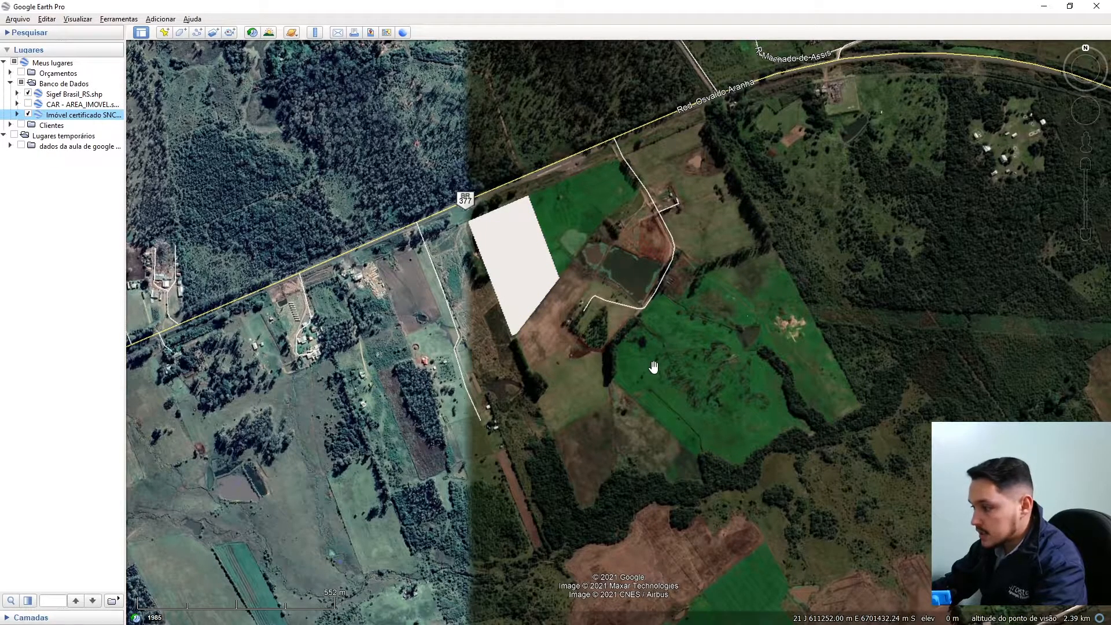
pyautogui.scroll(-5, 661, 363)
pyautogui.scroll(5, 660, 363)
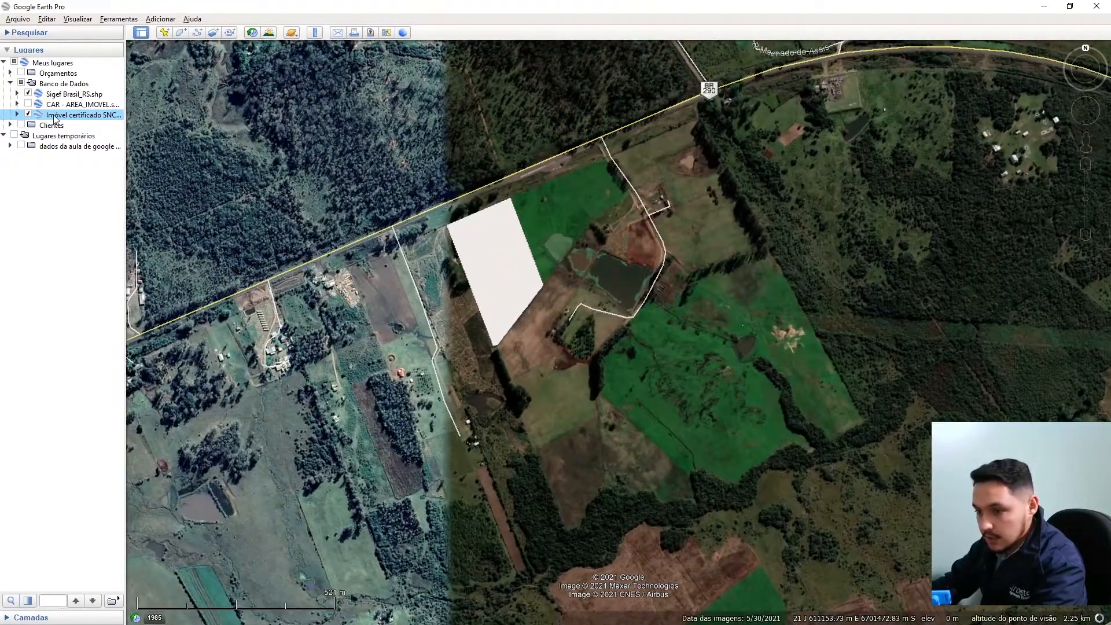
pyautogui.rightClick(54, 116)
pyautogui.click(81, 161)
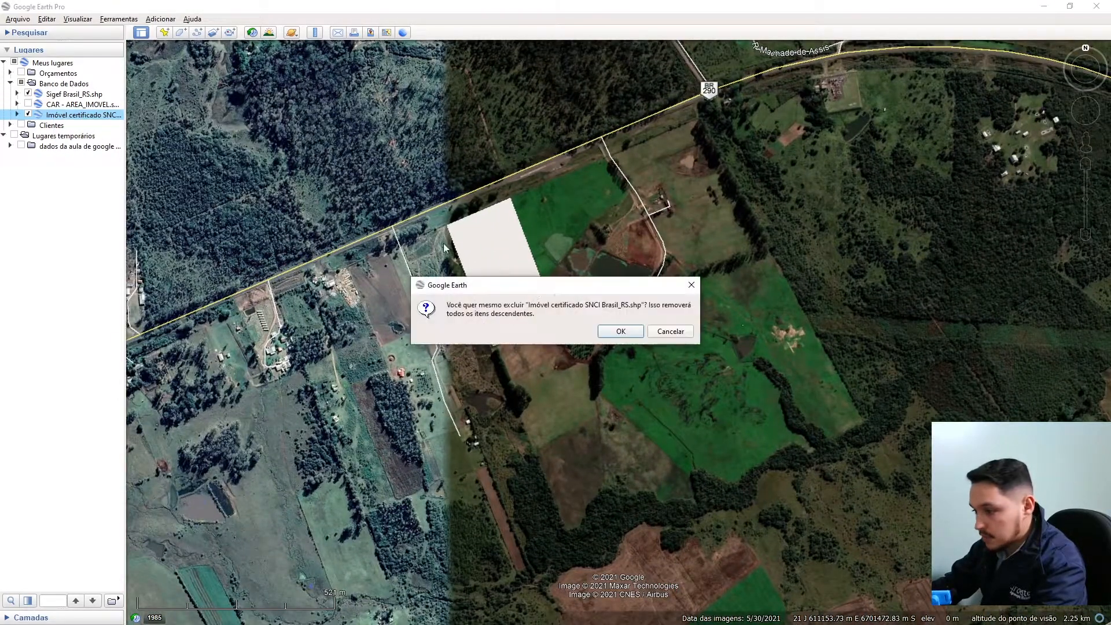
pyautogui.click(618, 333)
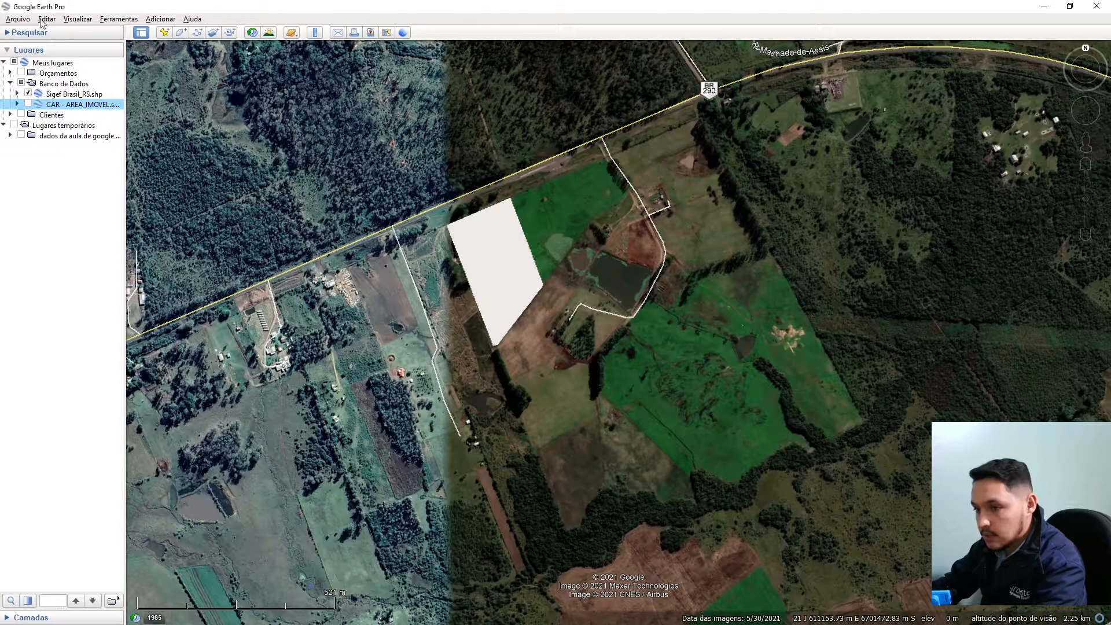
# Step: Import Imóvel certificado SNCI Brasil_RS.shp from the Banco_Atualizado_100821 folder and answer the style template prompt
pyautogui.click(19, 19)
pyautogui.click(26, 128)
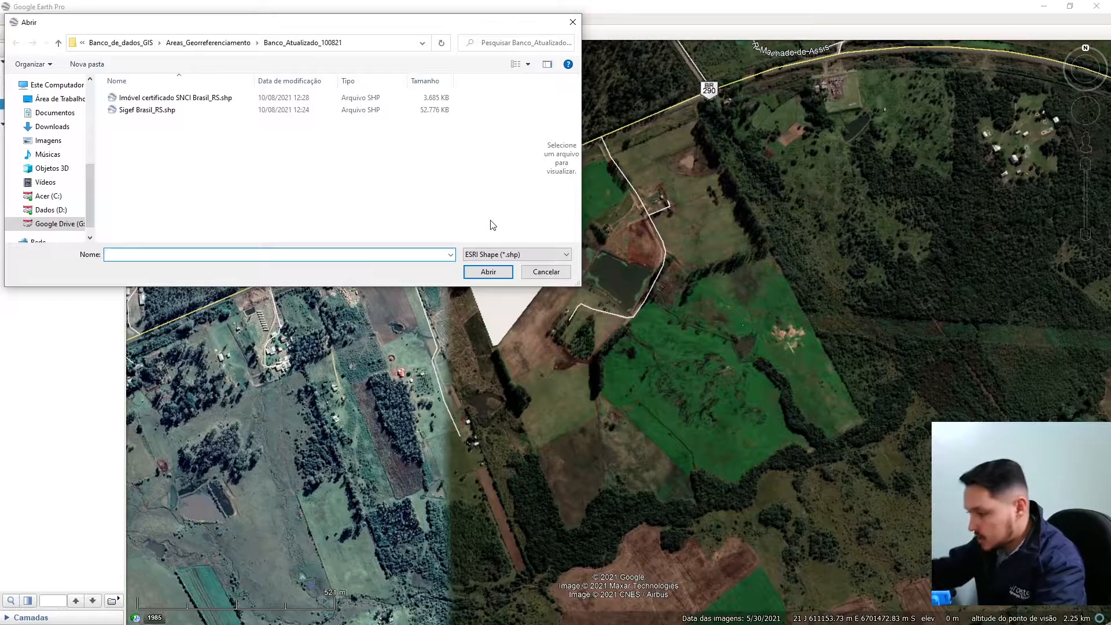
pyautogui.click(176, 98)
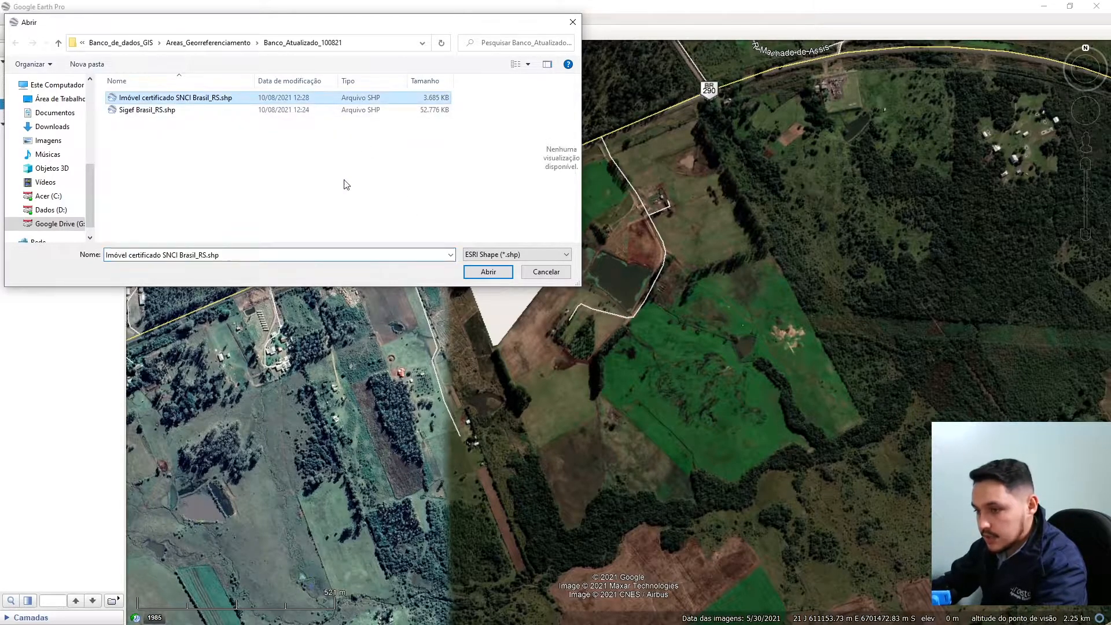
pyautogui.click(487, 272)
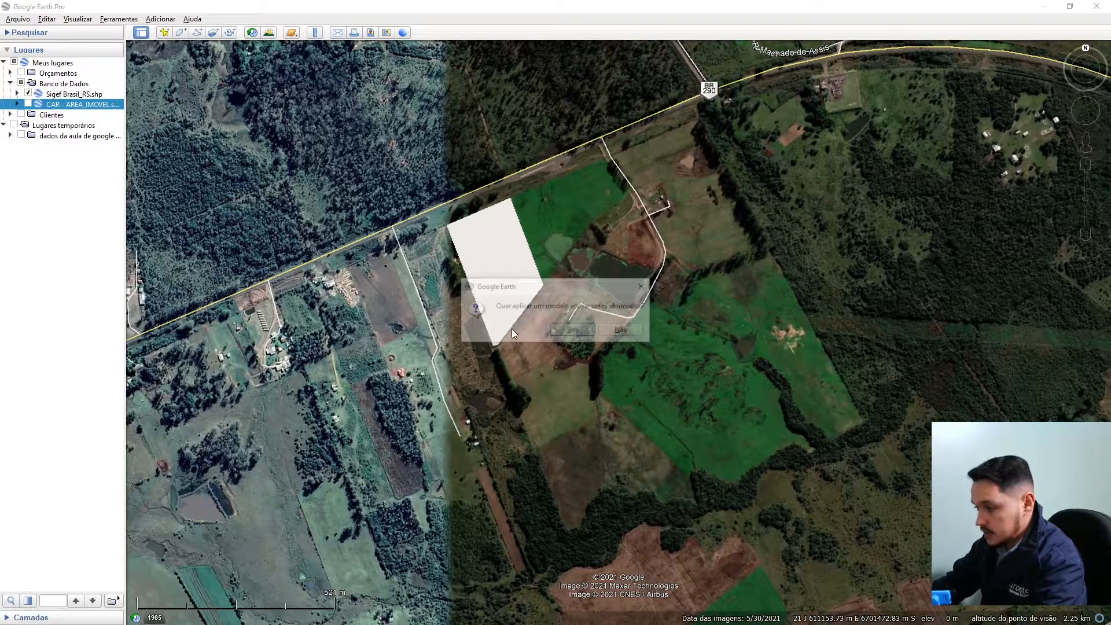
pyautogui.click(594, 332)
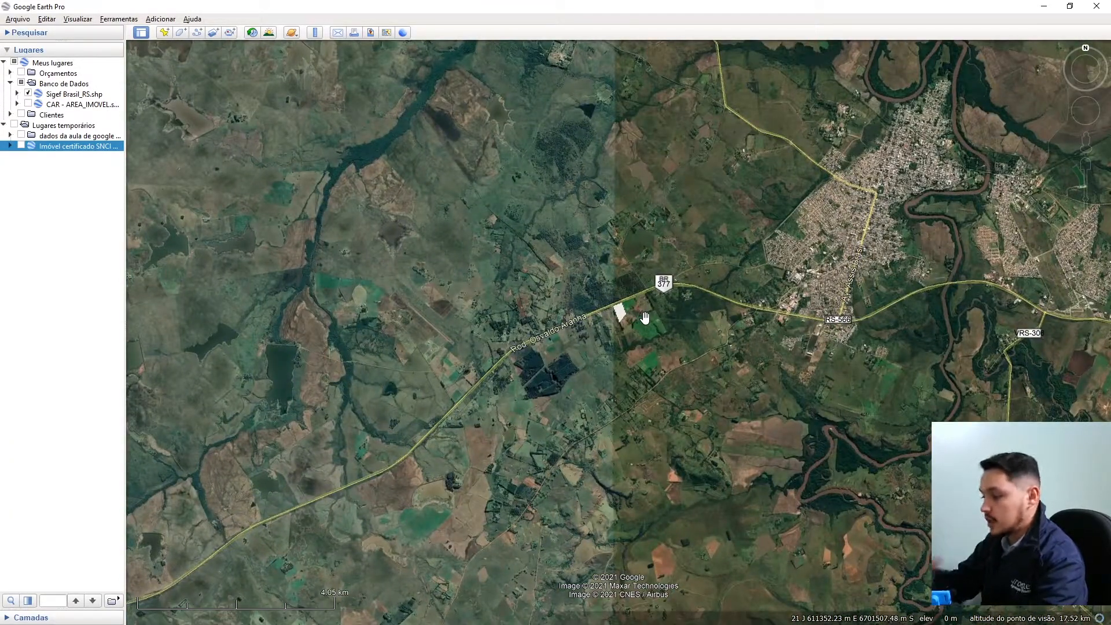
# Step: Show the imported SNCI layer and examine its certified parcels around the farm beside the white Sigef parcel
pyautogui.scroll(-8, 645, 317)
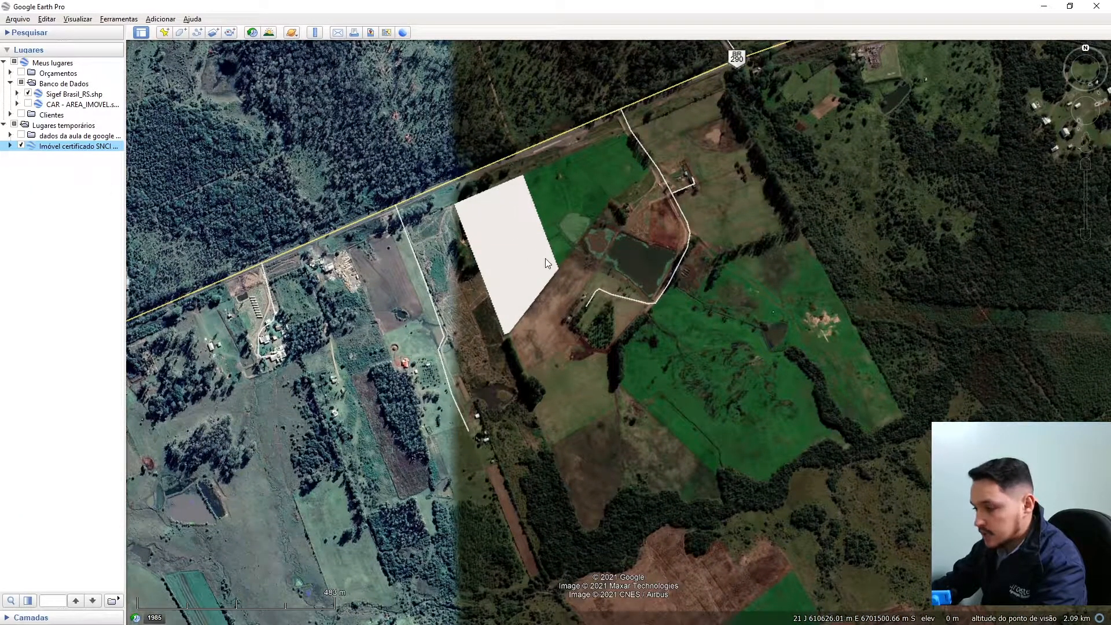
pyautogui.scroll(-5, 546, 261)
pyautogui.scroll(-8, 571, 272)
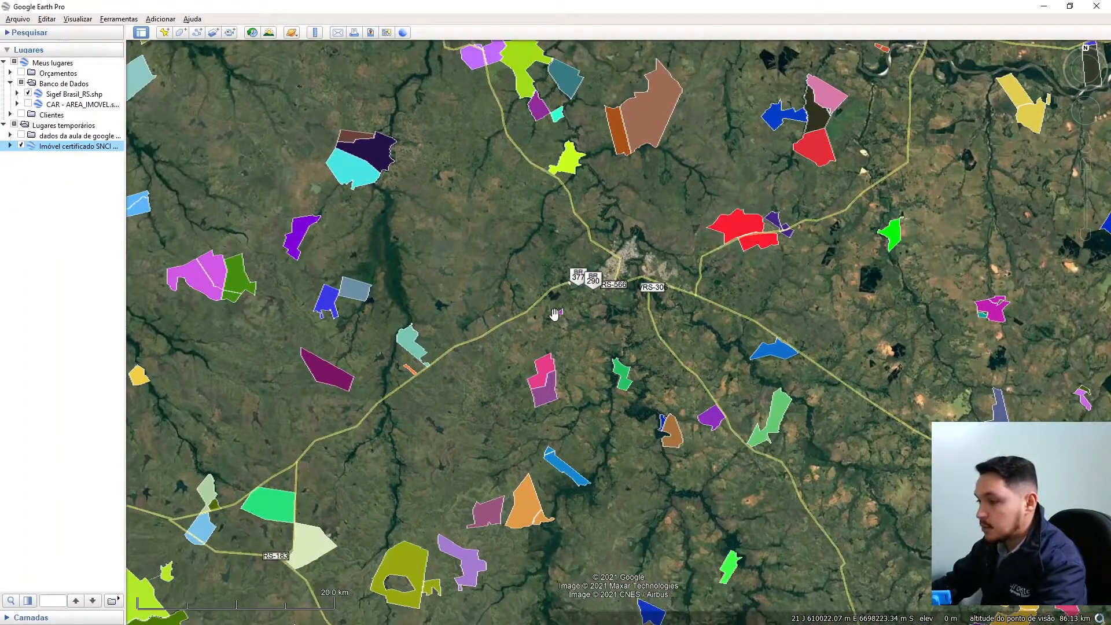
pyautogui.scroll(5, 556, 309)
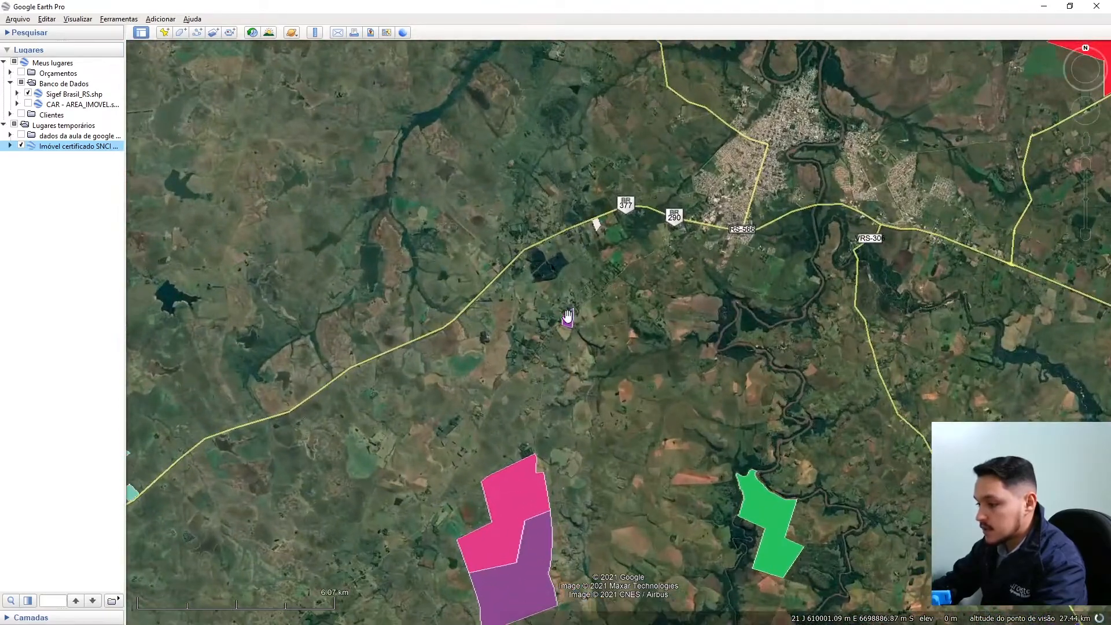
pyautogui.scroll(6, 614, 170)
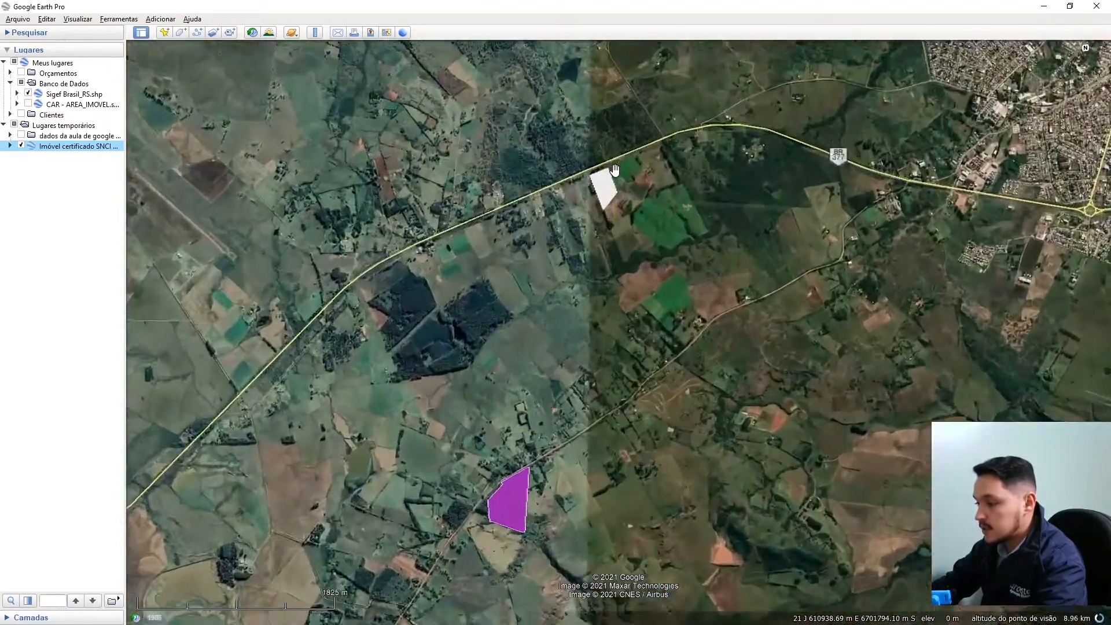
pyautogui.scroll(1, 683, 276)
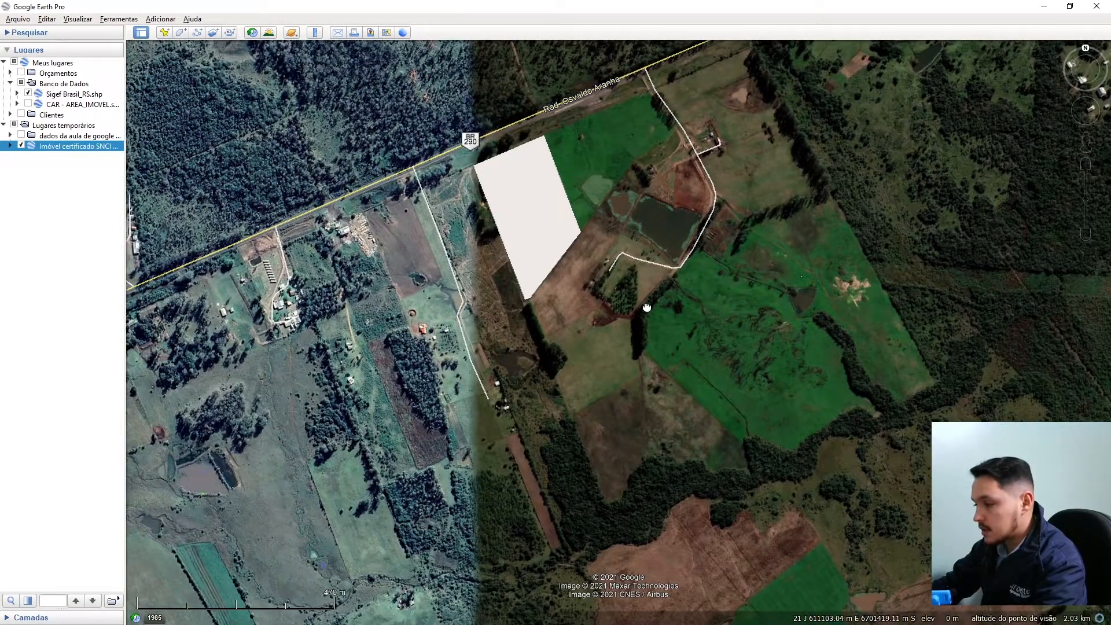
pyautogui.scroll(-3, 647, 308)
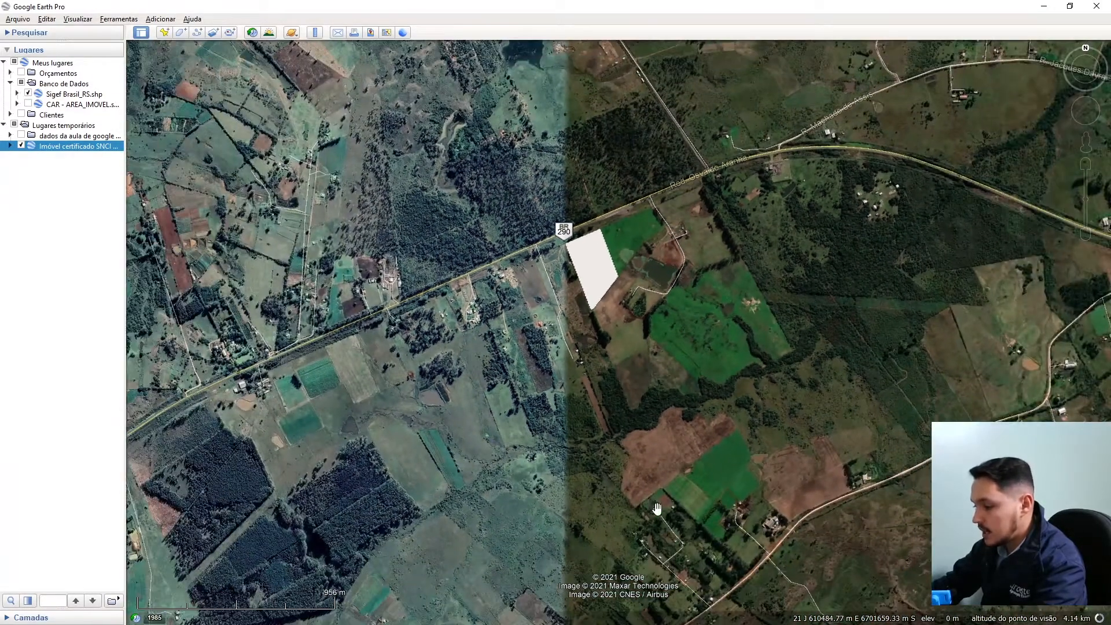
# Step: Move the Imóvel certificado SNCI layer into the Banco de Dados folder and check its full coverage against the farm area
pyautogui.moveTo(55, 149); pyautogui.dragTo(47, 88)
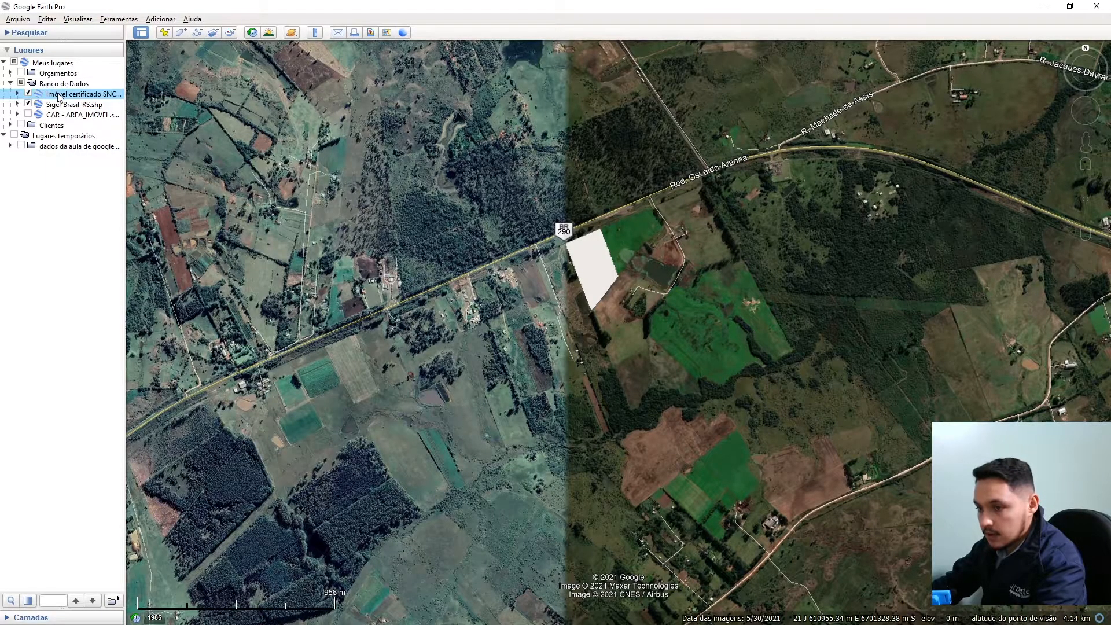
pyautogui.doubleClick(59, 95)
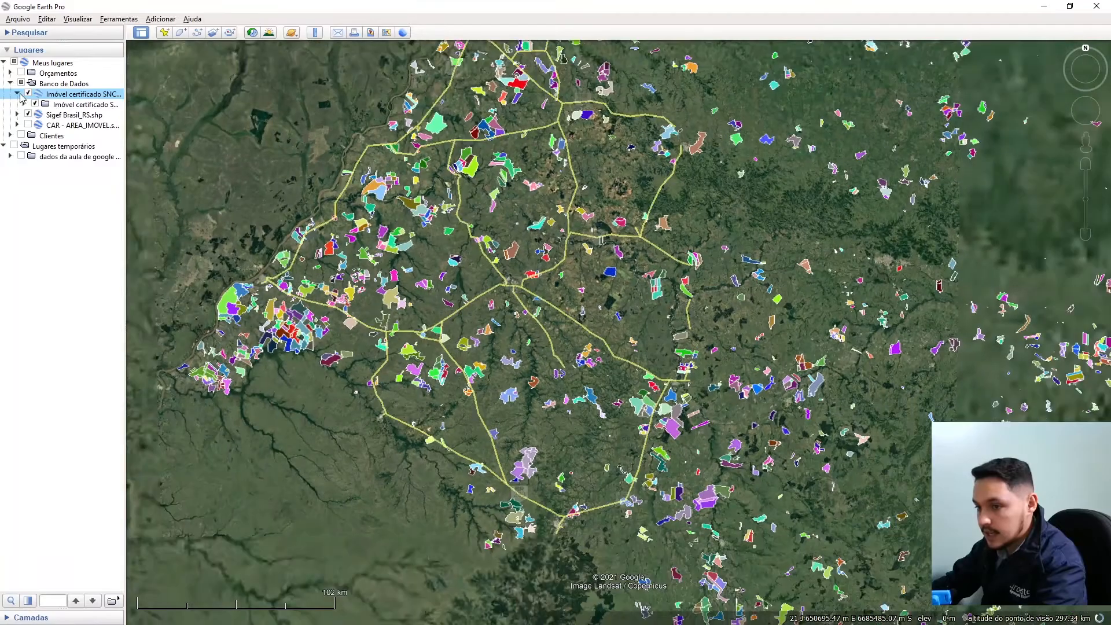
pyautogui.click(19, 94)
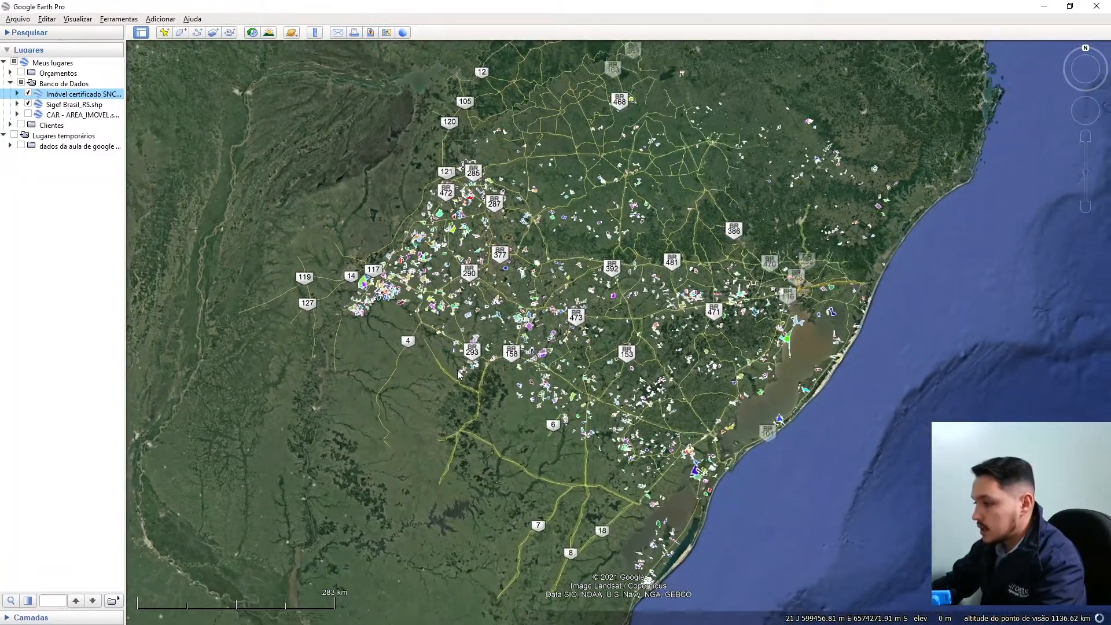
pyautogui.scroll(5, 763, 175)
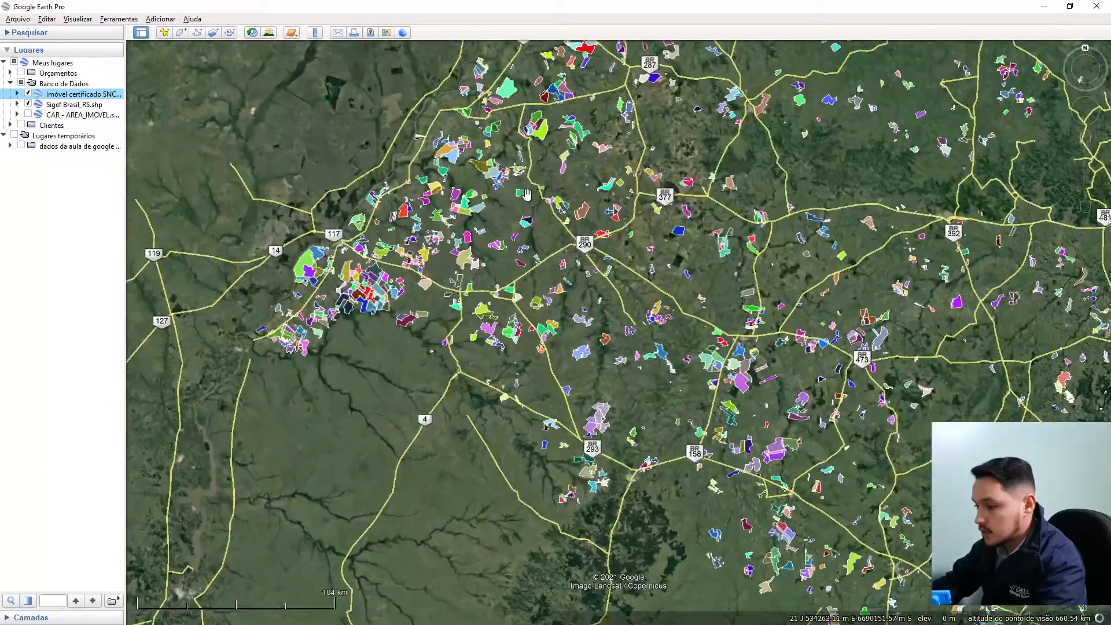
pyautogui.scroll(5, 764, 175)
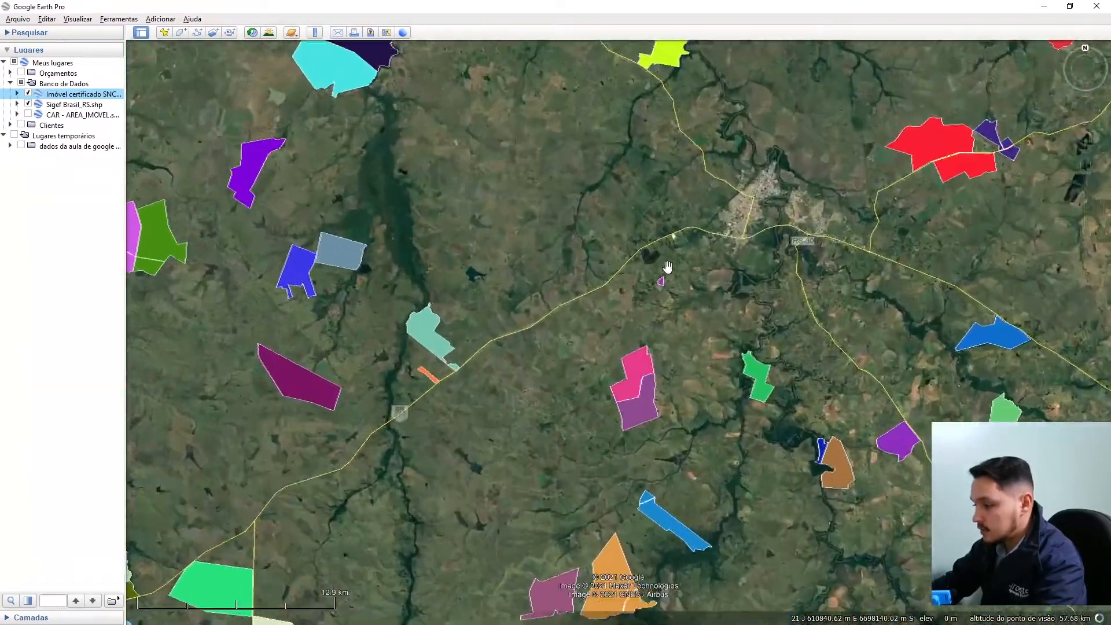
pyautogui.scroll(3, 695, 124)
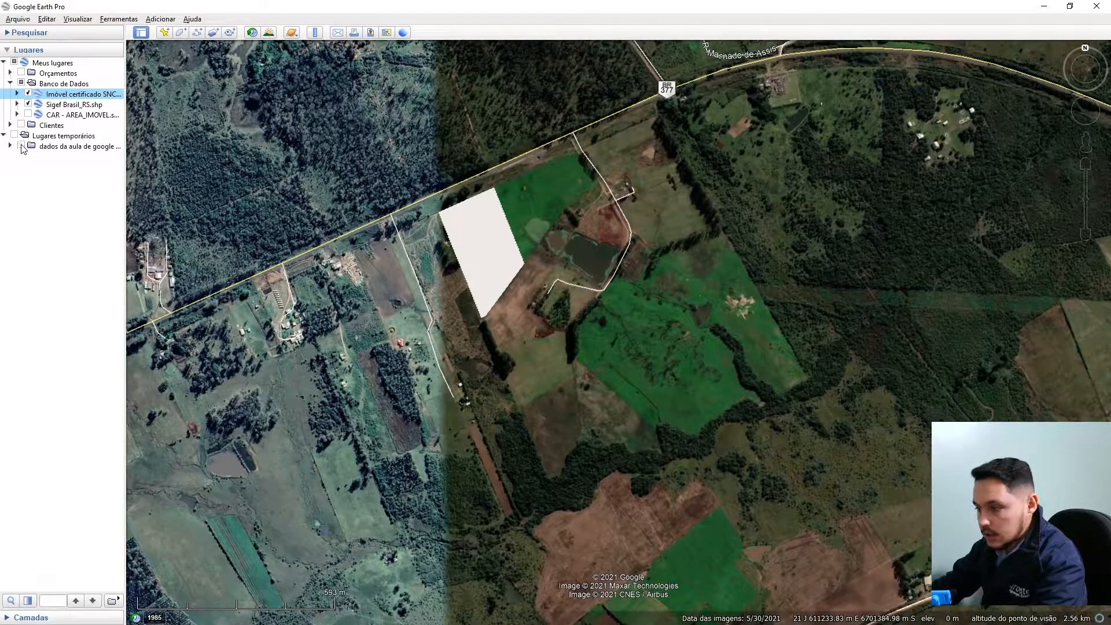
pyautogui.click(22, 146)
pyautogui.click(21, 146)
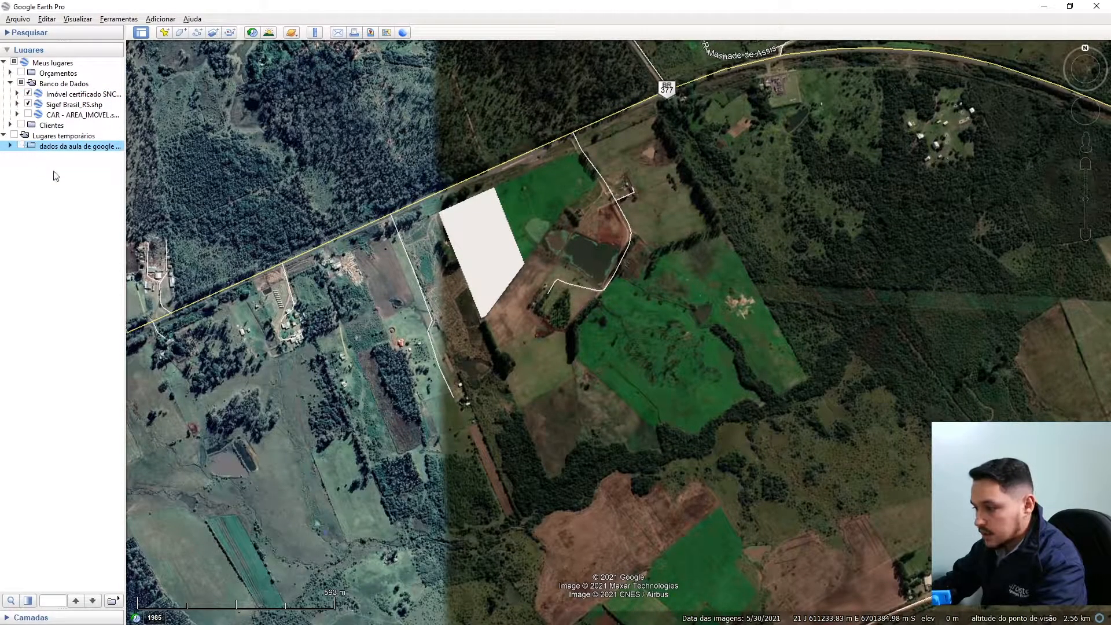
pyautogui.scroll(-3, 474, 232)
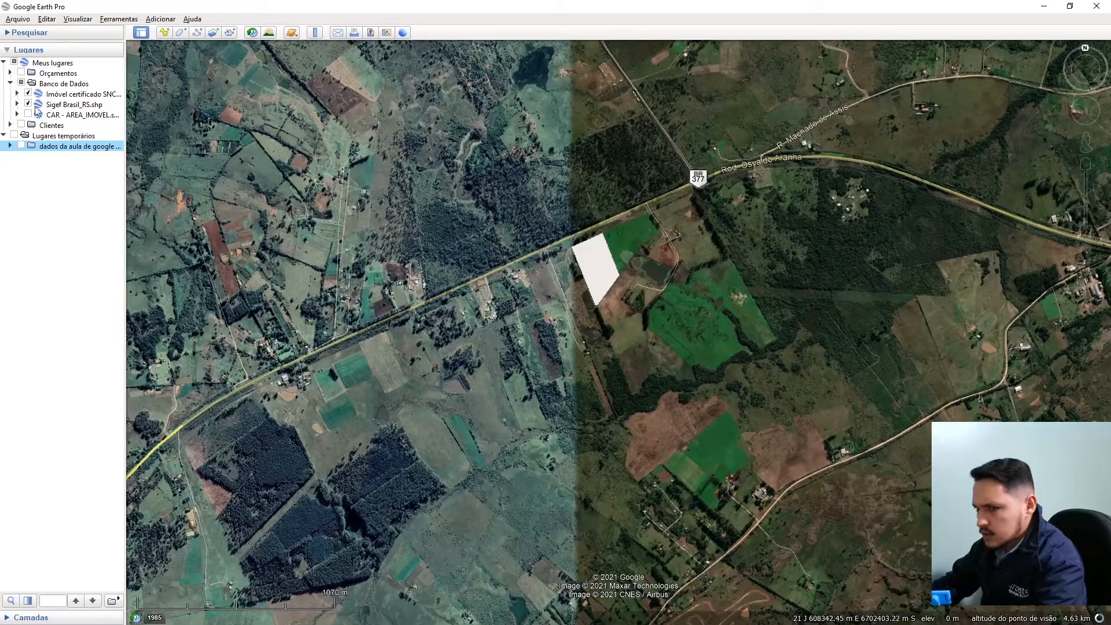
pyautogui.scroll(3, 697, 300)
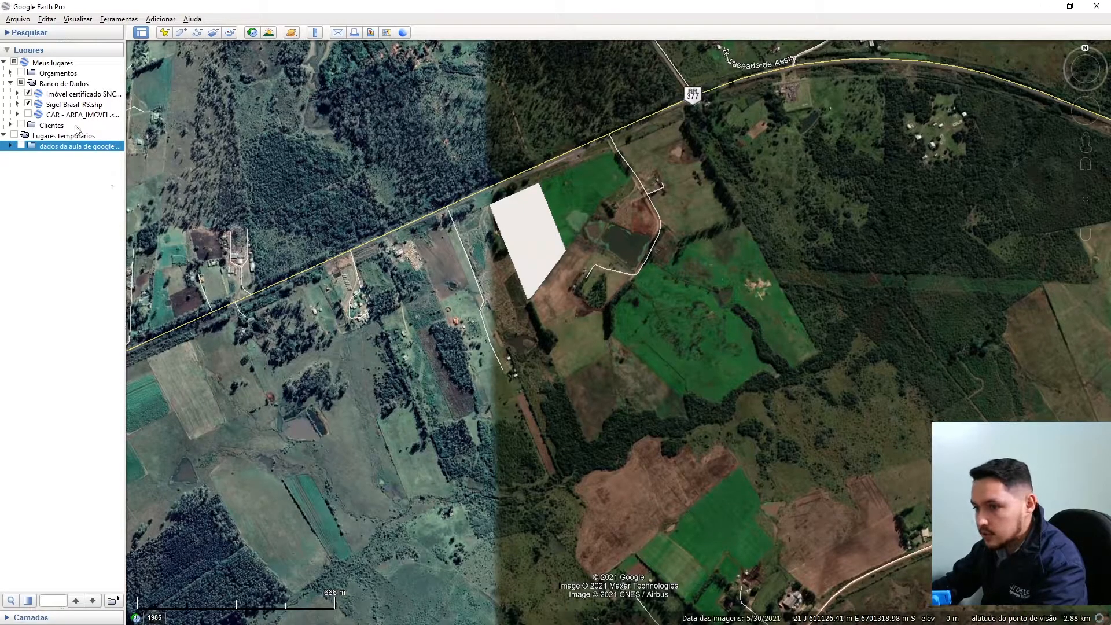
pyautogui.click(48, 95)
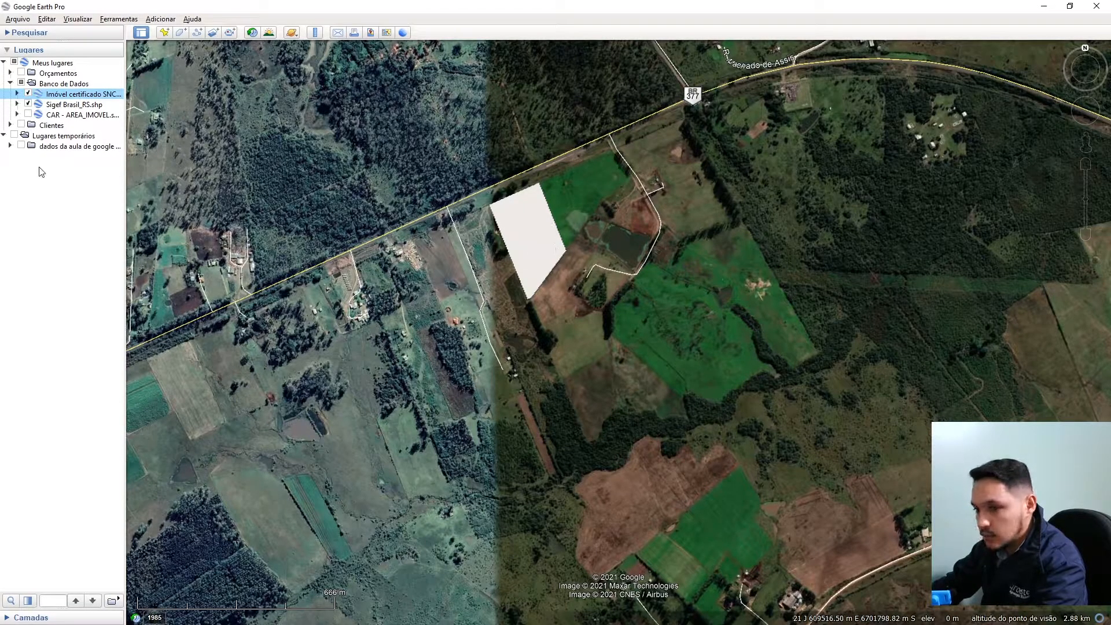
pyautogui.click(47, 148)
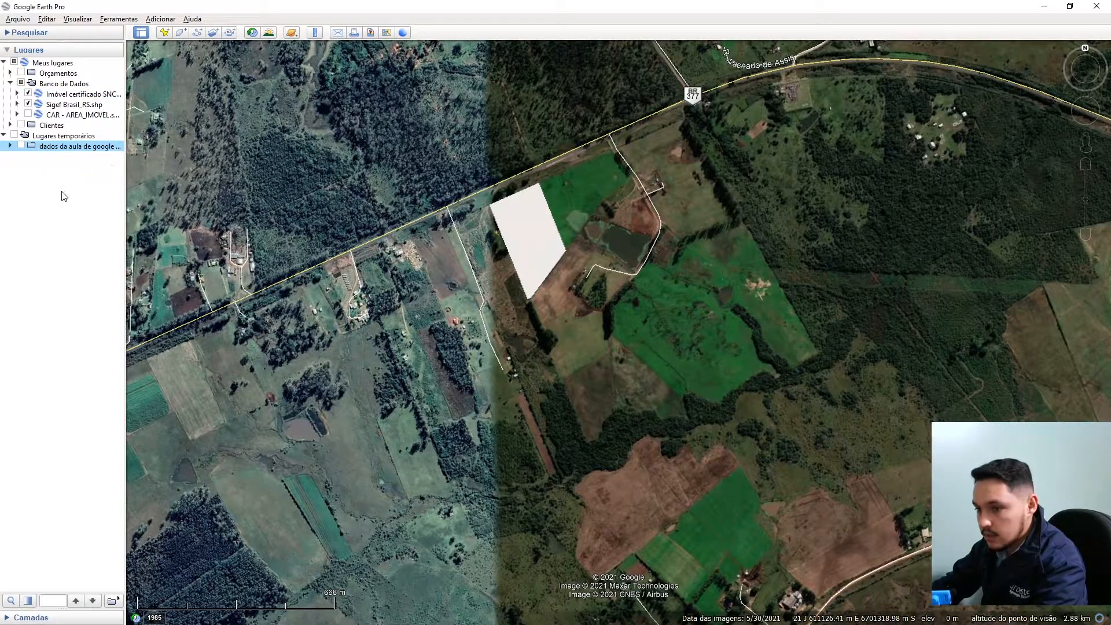
# Step: Draw a polygon in Lugares temporários around the farm, following the white Sigef parcel, the wooded southern edge, the eastern boundary and the highway
pyautogui.click(49, 138)
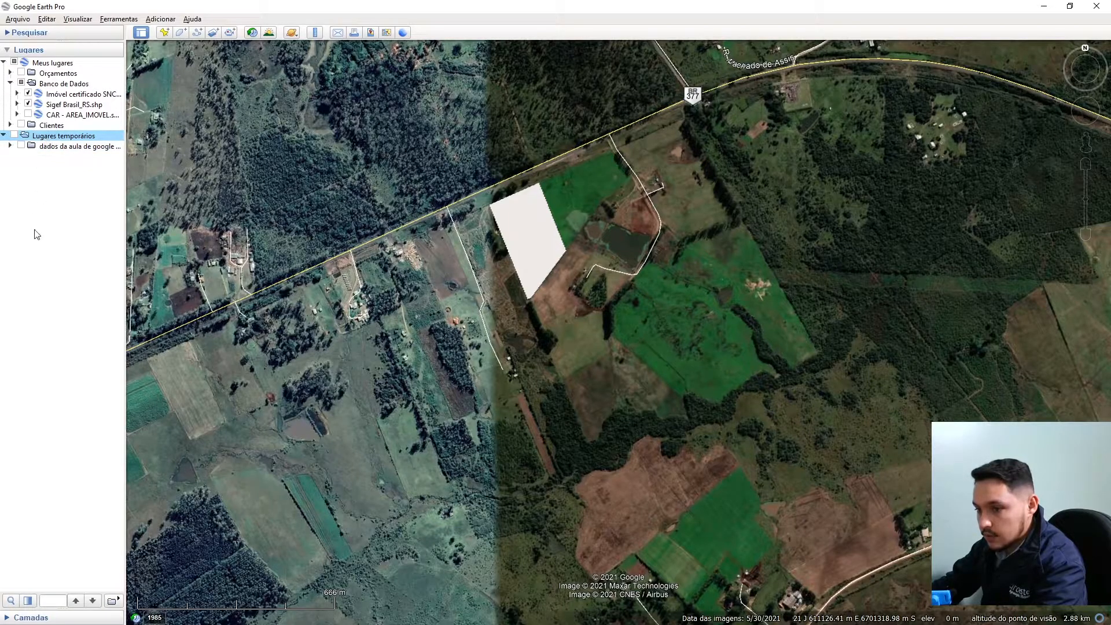
pyautogui.click(179, 35)
pyautogui.scroll(3, 542, 190)
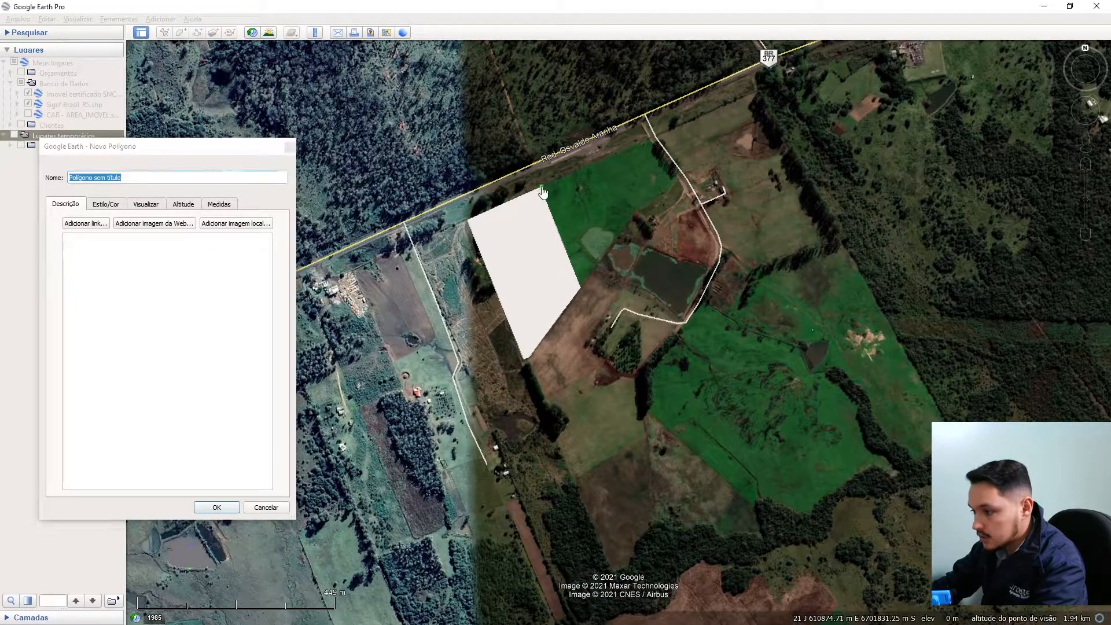
pyautogui.click(581, 287)
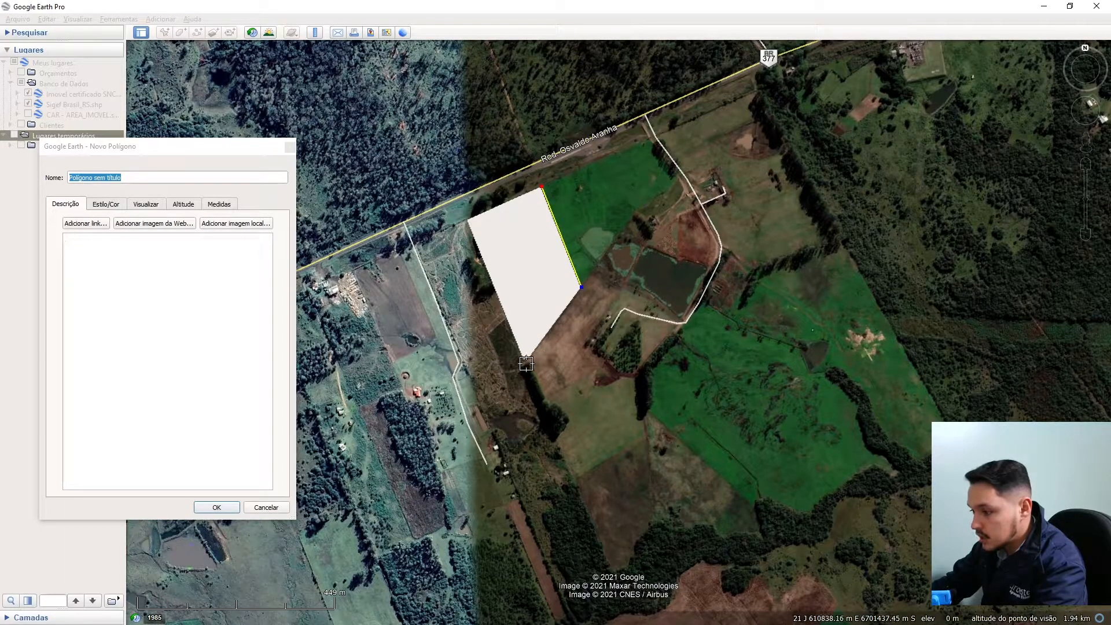
pyautogui.click(525, 366)
pyautogui.scroll(-2, 620, 476)
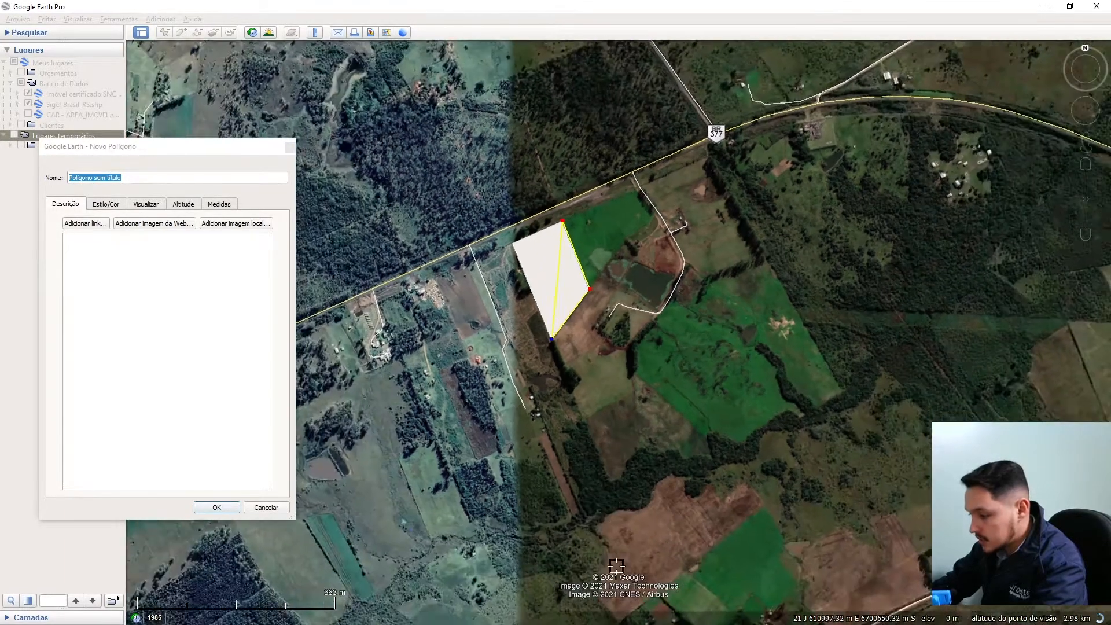
pyautogui.moveTo(613, 473)
pyautogui.mouseDown()
pyautogui.moveTo(650, 449)
pyautogui.moveTo(741, 431)
pyautogui.moveTo(911, 349)
pyautogui.mouseUp()
pyautogui.scroll(-3, 768, 400)
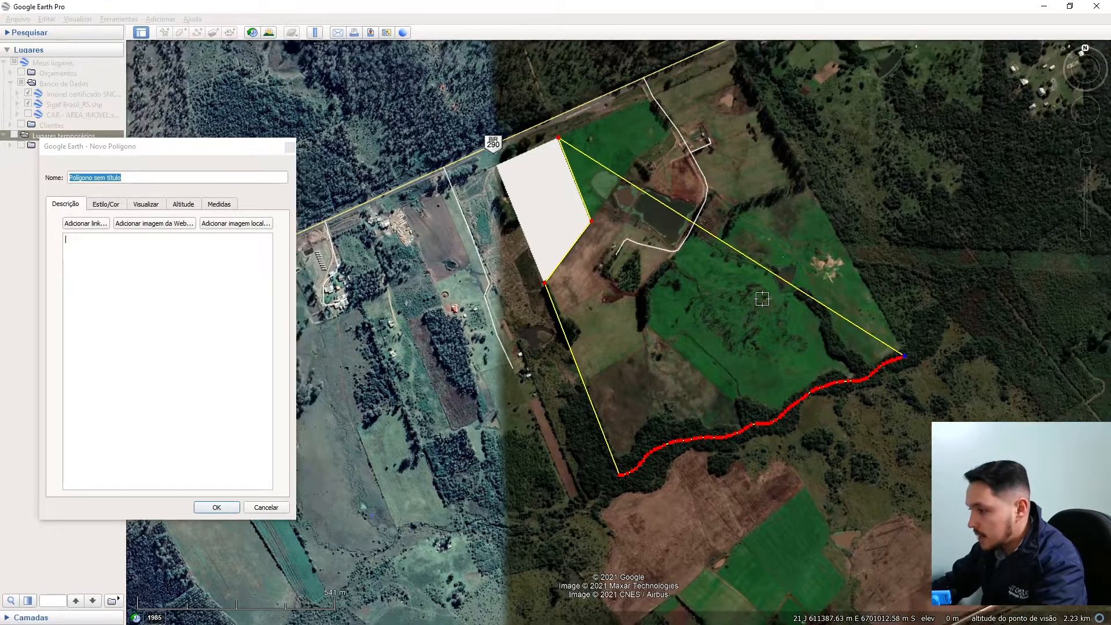
pyautogui.scroll(4, 752, 132)
pyautogui.click(734, 123)
pyautogui.scroll(-2, 734, 125)
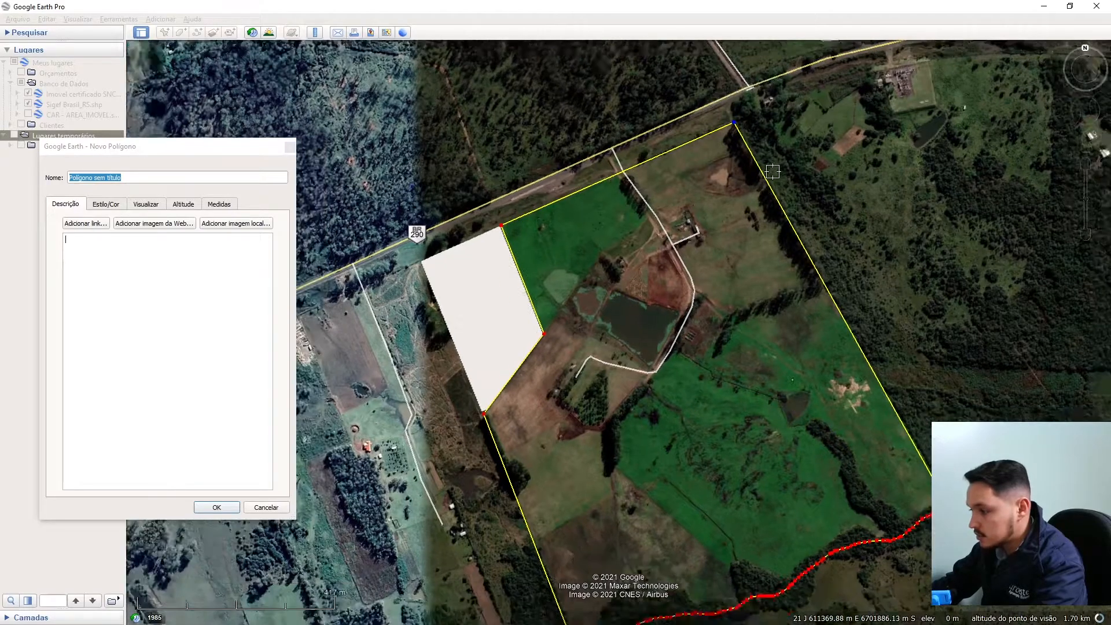
# Step: Name the new farm polygon Area do Imóvel de Interesse and save it
pyautogui.click(123, 277)
pyautogui.moveTo(179, 146); pyautogui.dragTo(274, 80)
pyautogui.write('Area do Imóvel de Interesse')
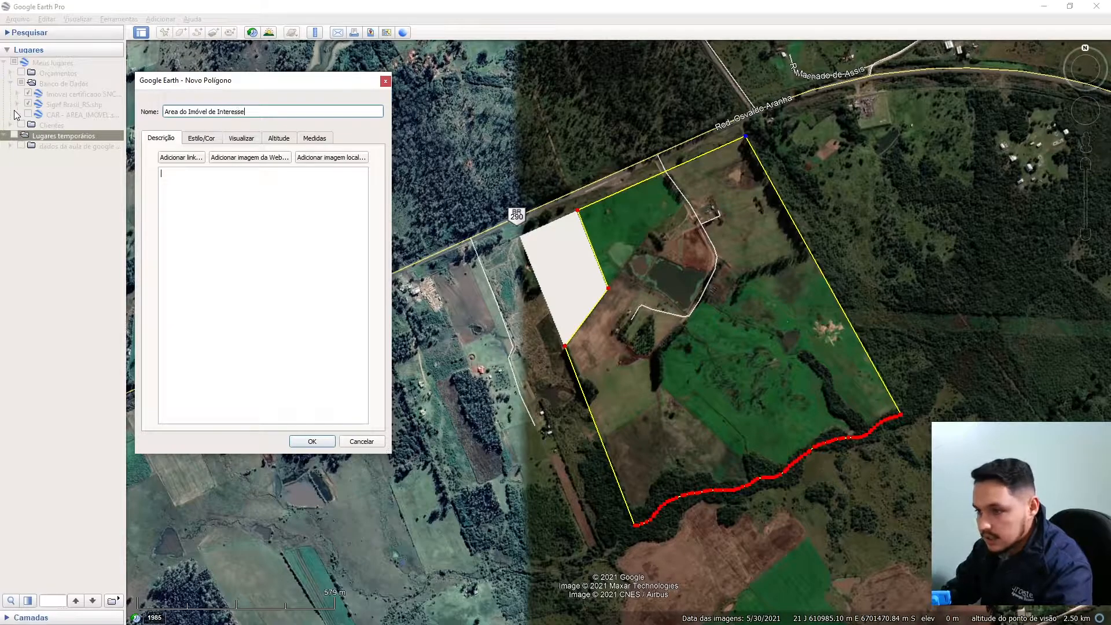
pyautogui.press('Return')
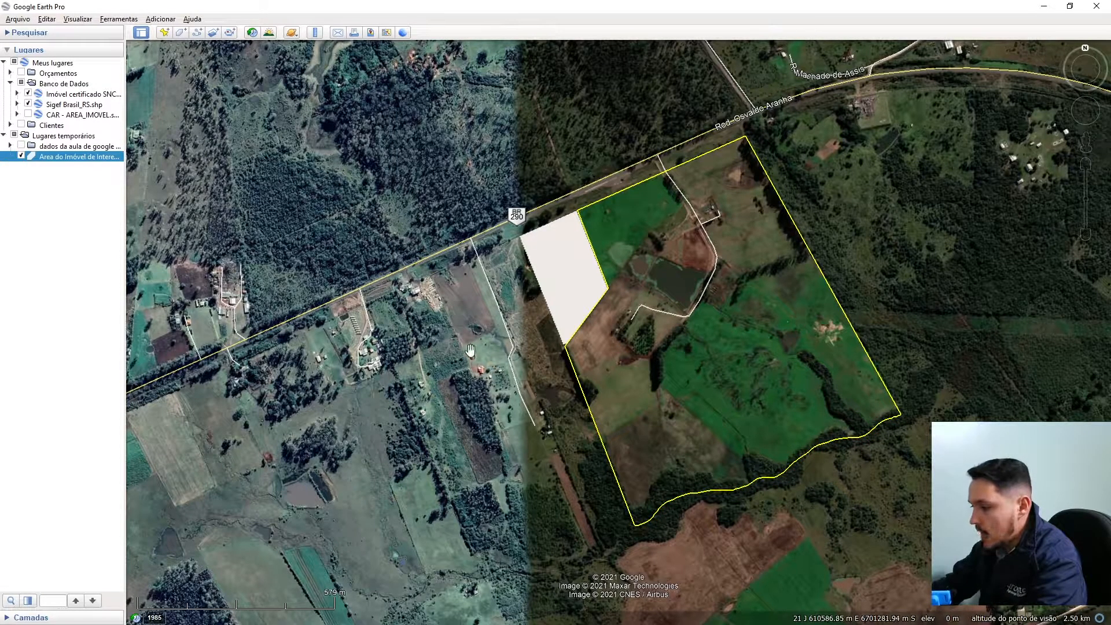
# Step: Hide the Sigef Brasil_RS.shp and Imóvel certificado SNCI layers, and show the CAR - AREA_IMOVEL layer
pyautogui.click(28, 104)
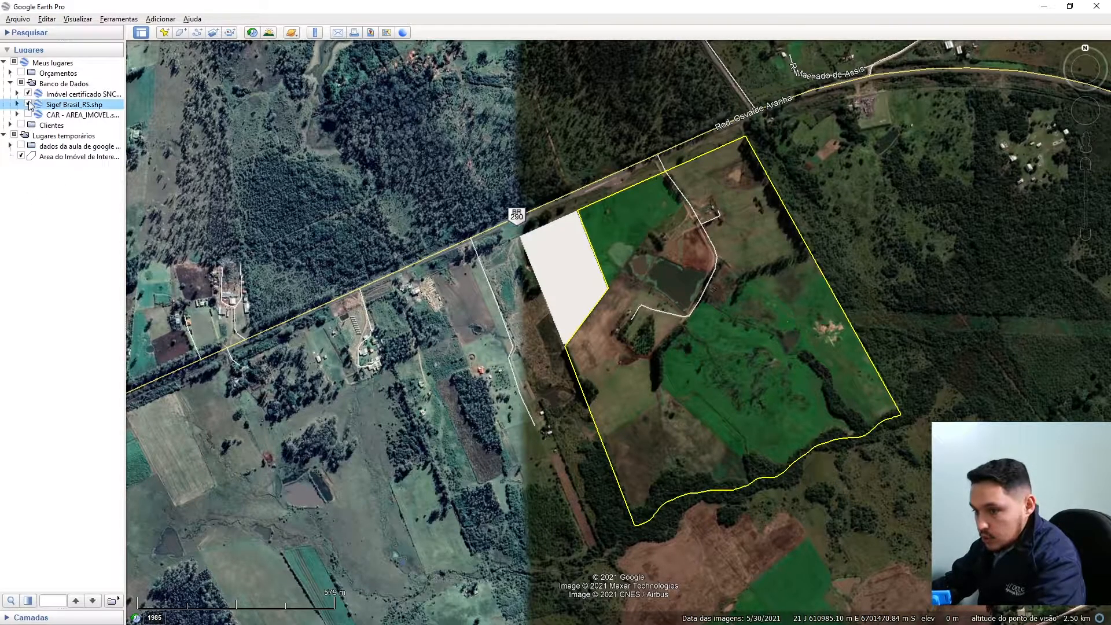
pyautogui.click(28, 94)
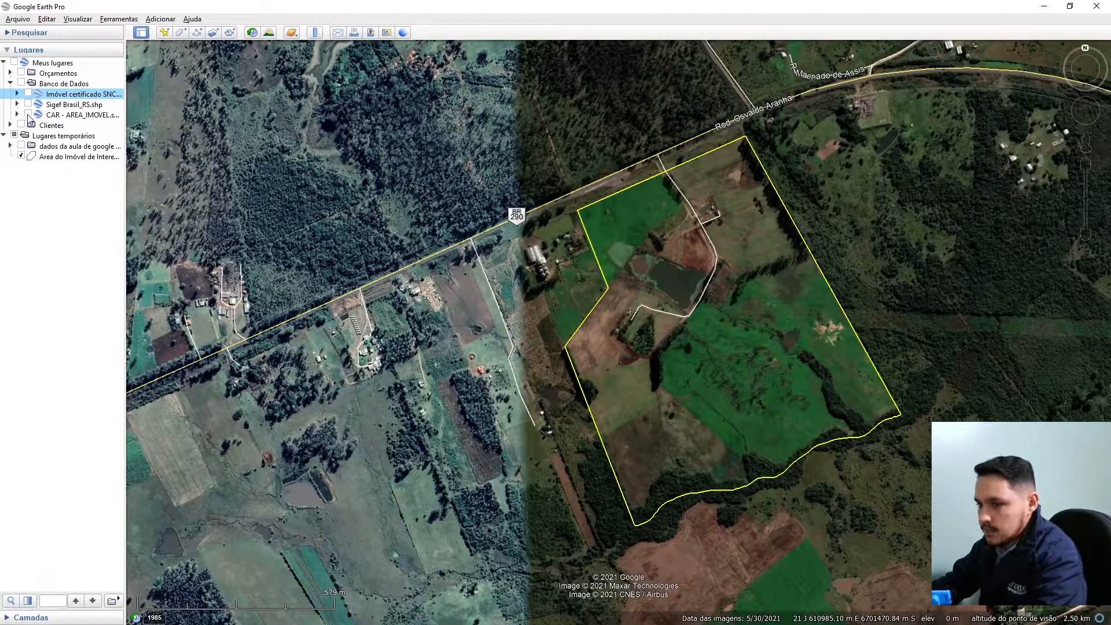
pyautogui.click(30, 115)
# Step: View the full CAR - AREA_IMOVEL coverage and compare its parcel boundaries with the drawn farm polygon
pyautogui.doubleClick(52, 117)
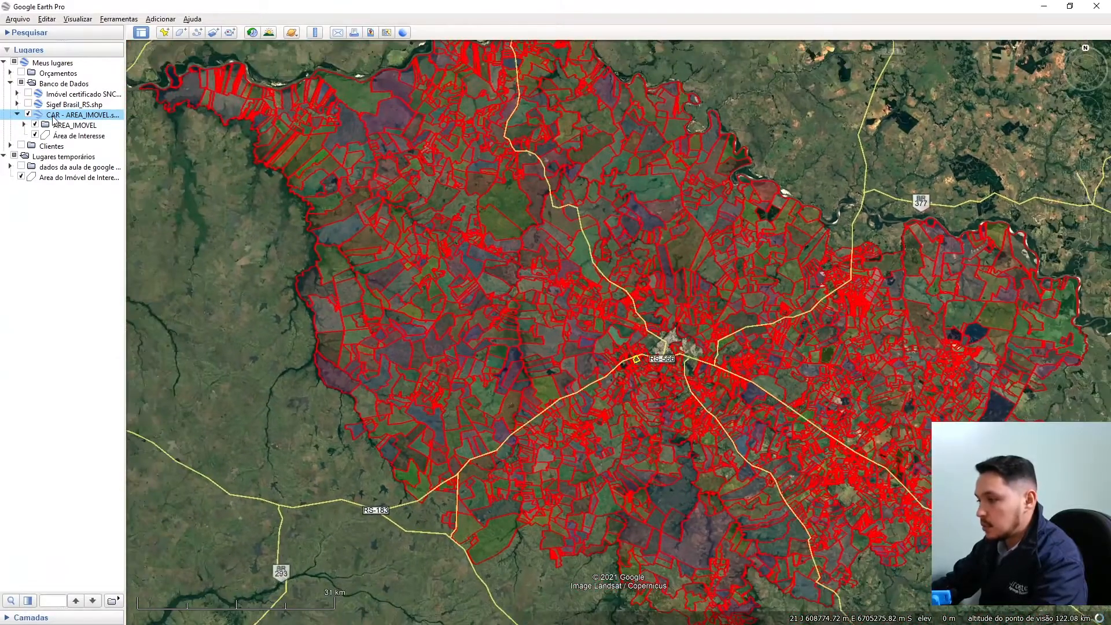
pyautogui.scroll(5, 636, 356)
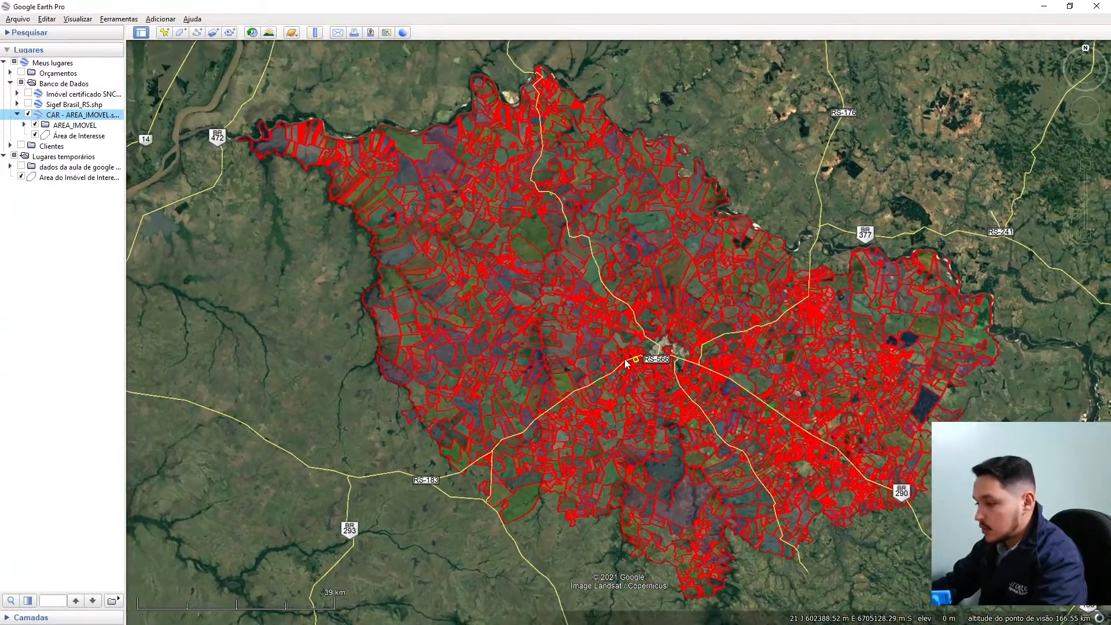
pyautogui.scroll(5, 647, 348)
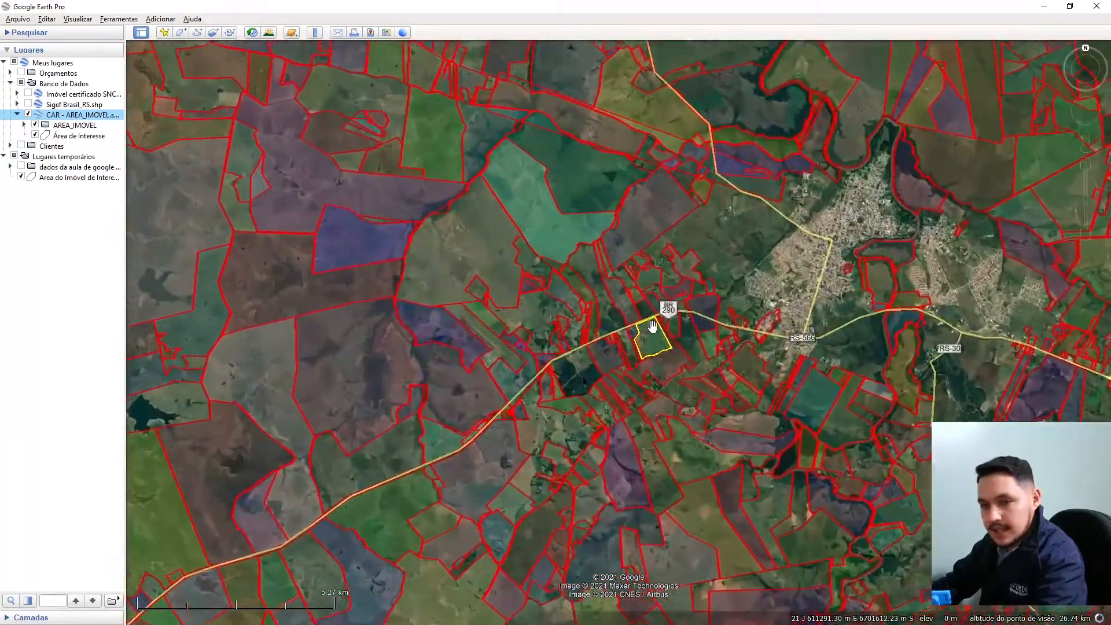
pyautogui.scroll(2, 659, 387)
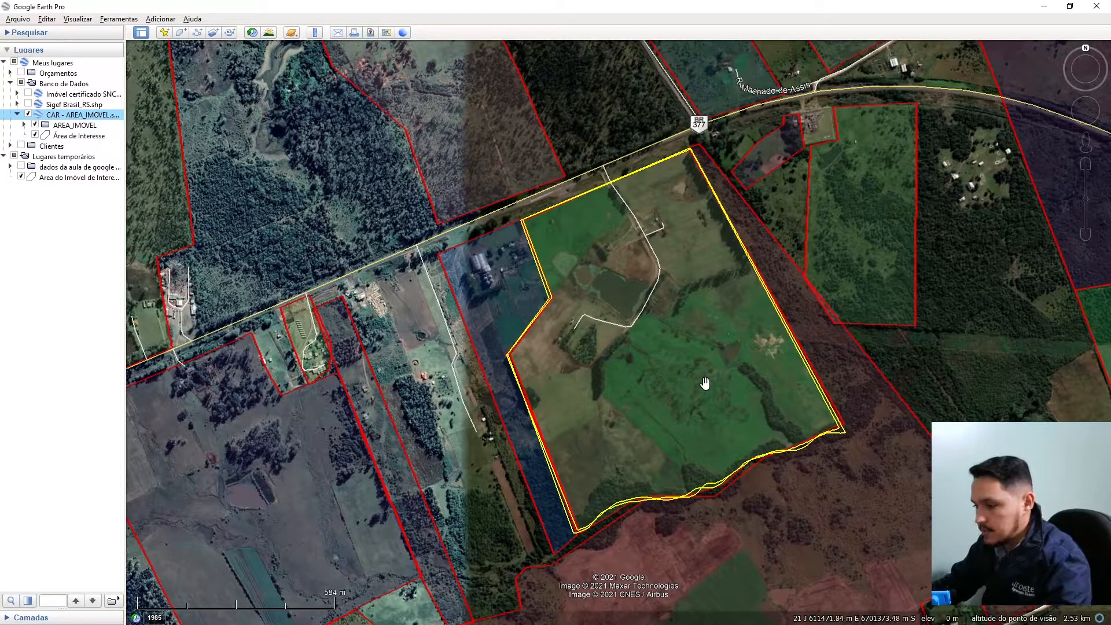
# Step: Delete the Área de Interesse polygon stored inside the CAR - AREA_IMOVEL layer
pyautogui.scroll(2, 697, 482)
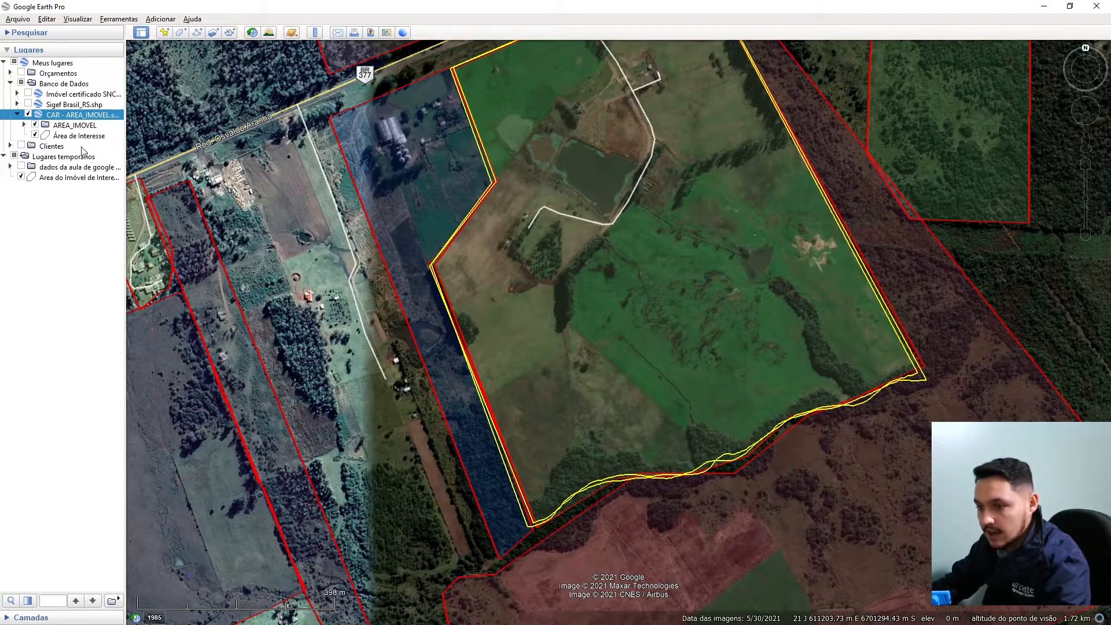
pyautogui.click(51, 146)
pyautogui.click(73, 136)
pyautogui.press('Delete')
pyautogui.press('Return')
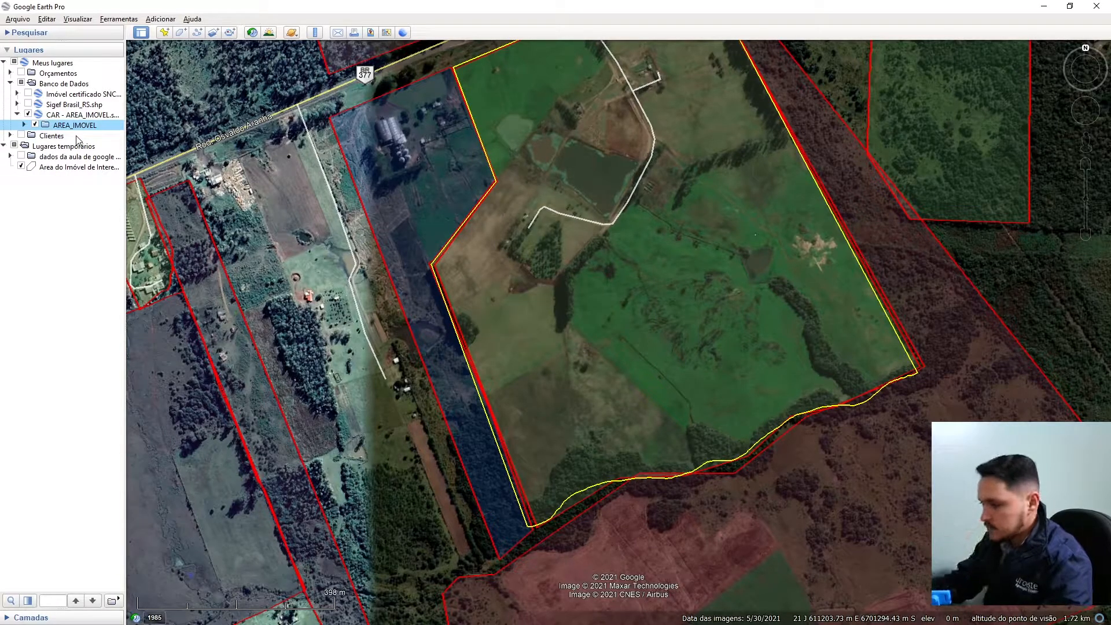
# Step: Compare the farm polygon with the neighbouring CAR parcels, and hide and collapse the Banco de Dados folder
pyautogui.scroll(-3, 669, 476)
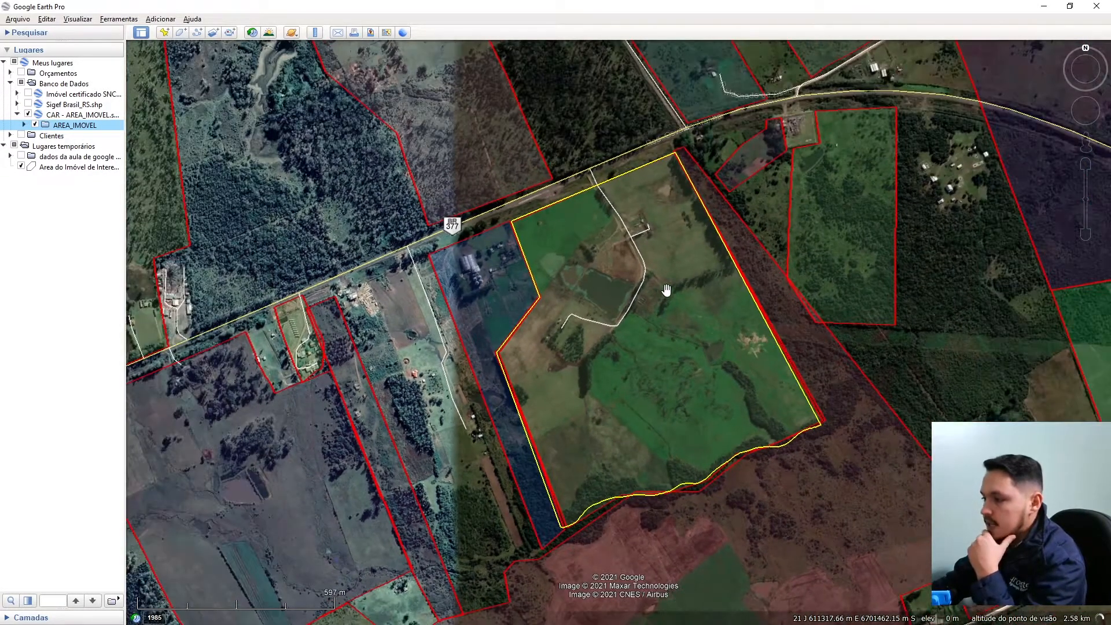
pyautogui.scroll(-3, 680, 303)
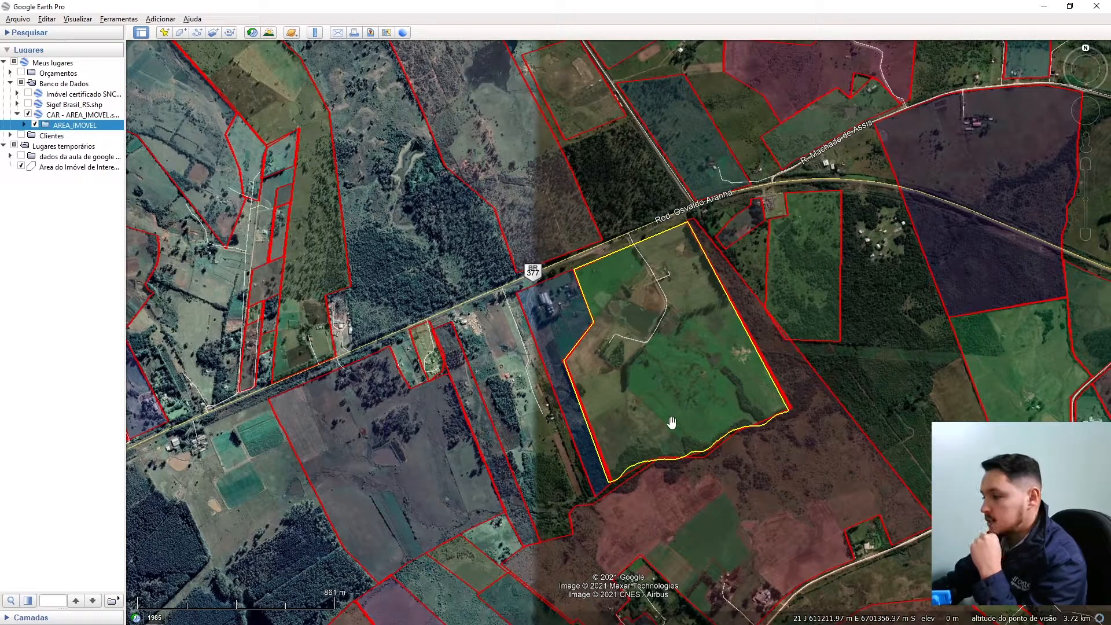
pyautogui.scroll(3, 687, 404)
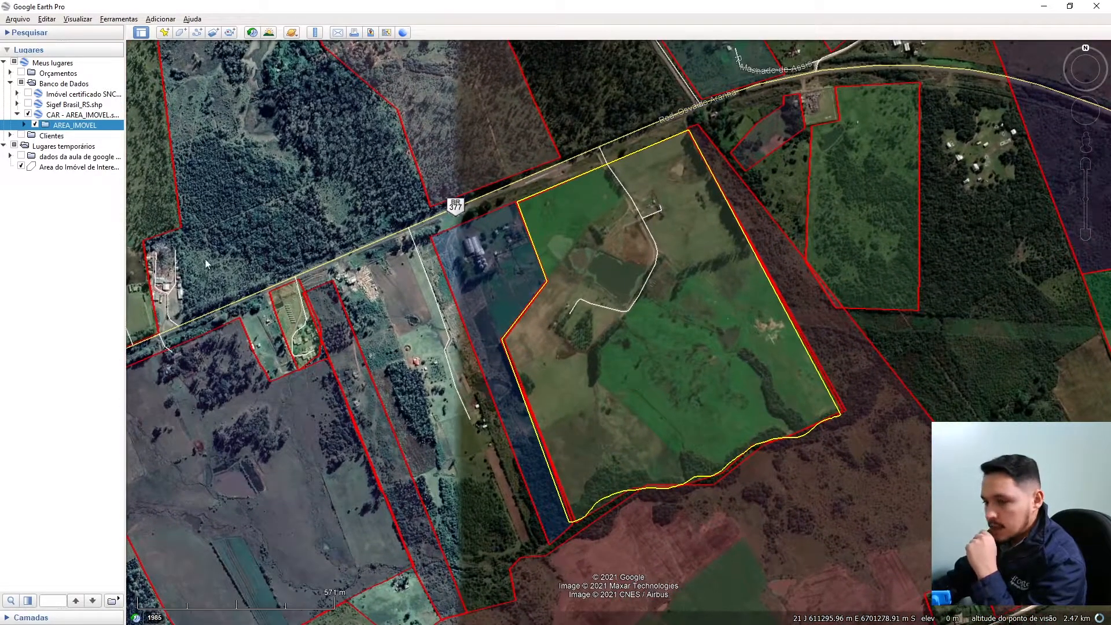
pyautogui.click(17, 115)
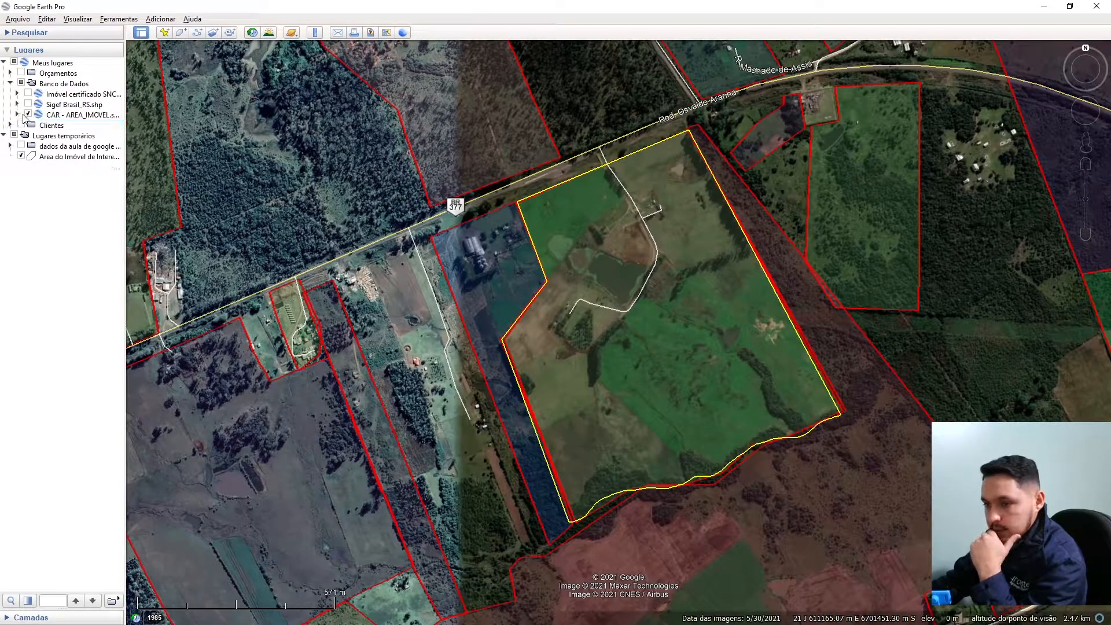
pyautogui.click(21, 84)
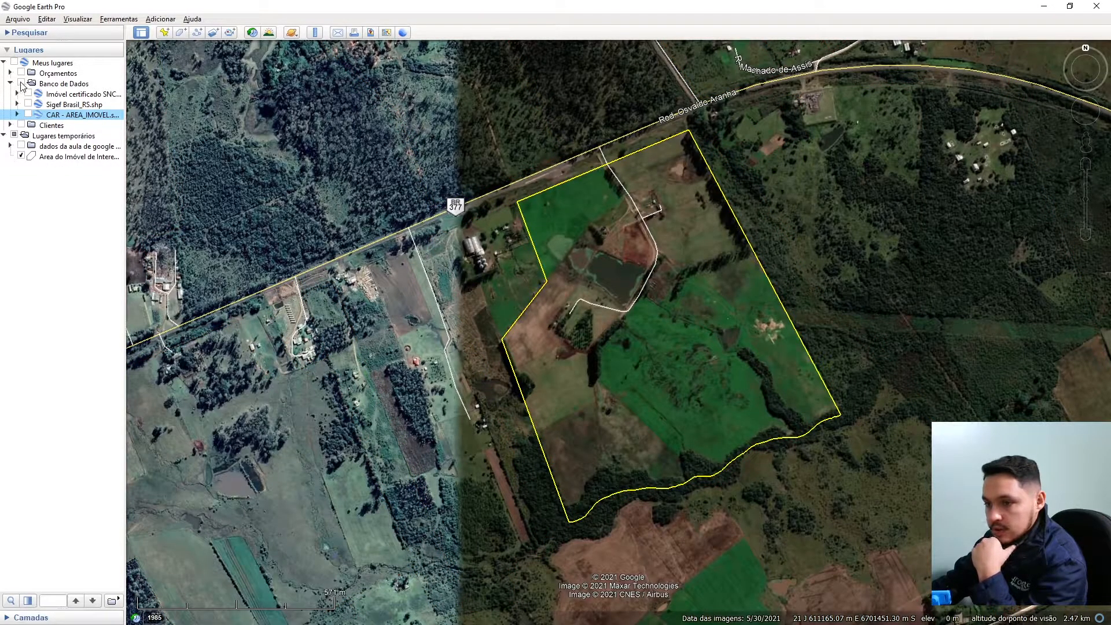
pyautogui.click(11, 84)
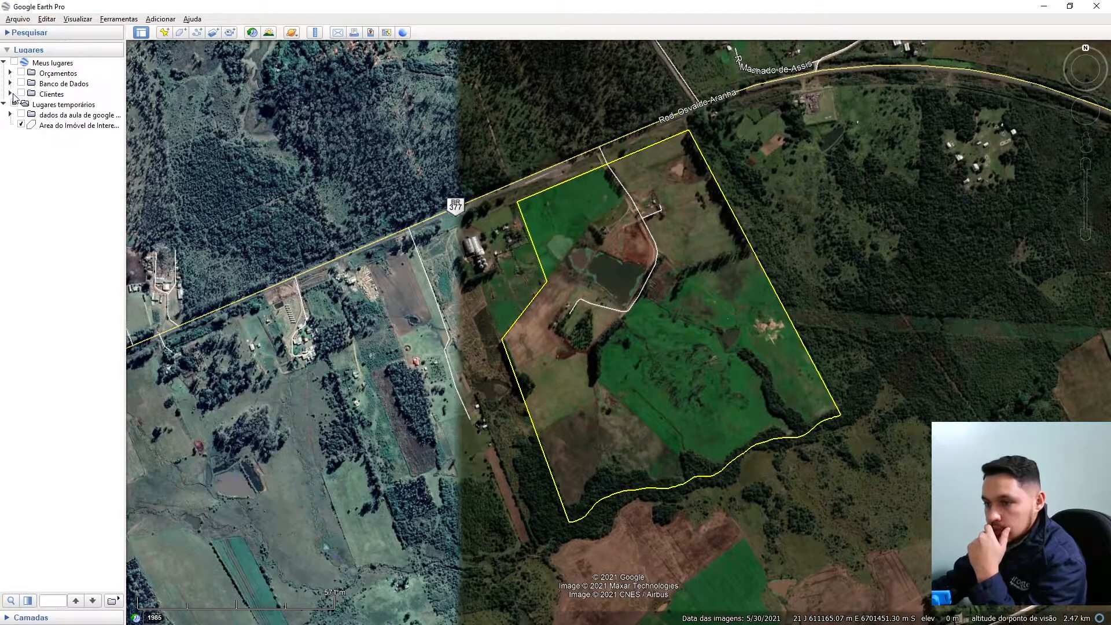
# Step: Expand the Clientes folder and show the contents of the Passo do Angico project with Lugares temporários hidden
pyautogui.click(10, 95)
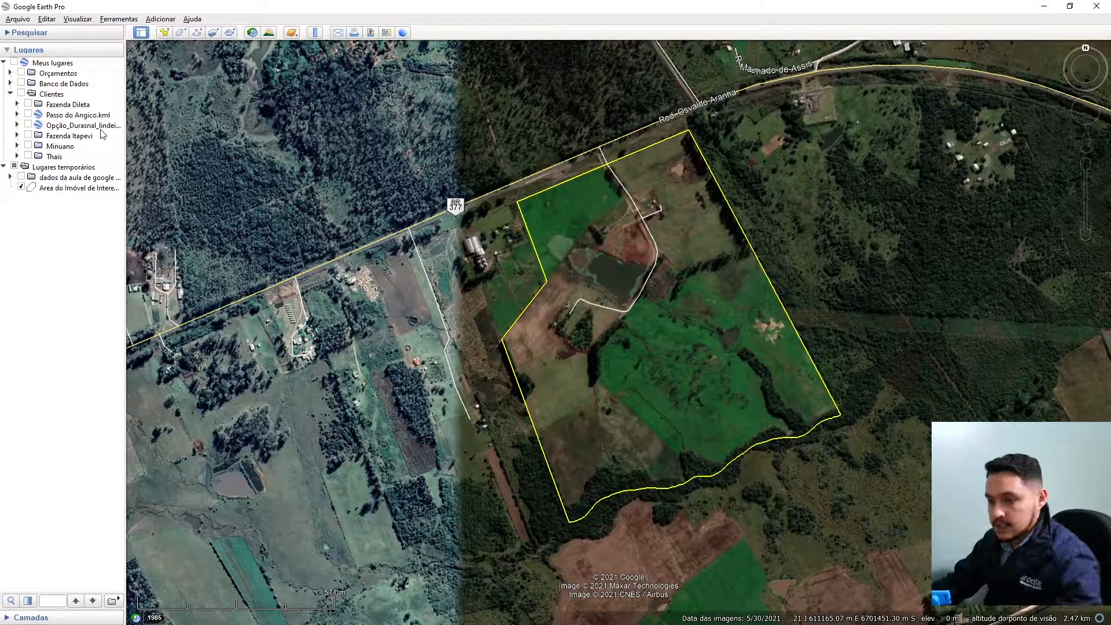
pyautogui.doubleClick(33, 115)
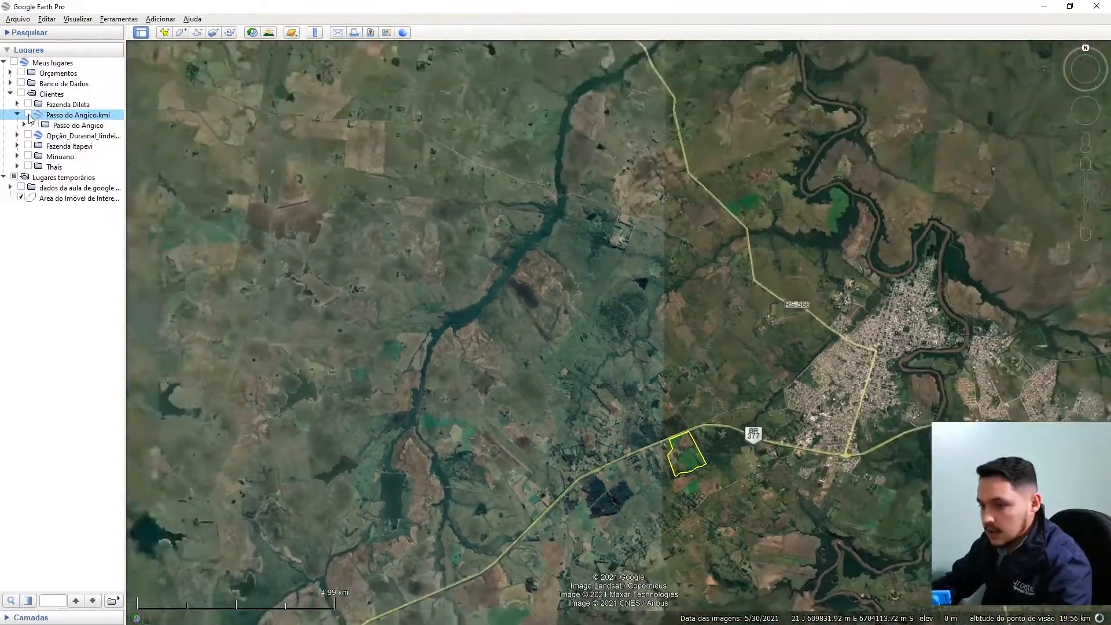
pyautogui.click(14, 177)
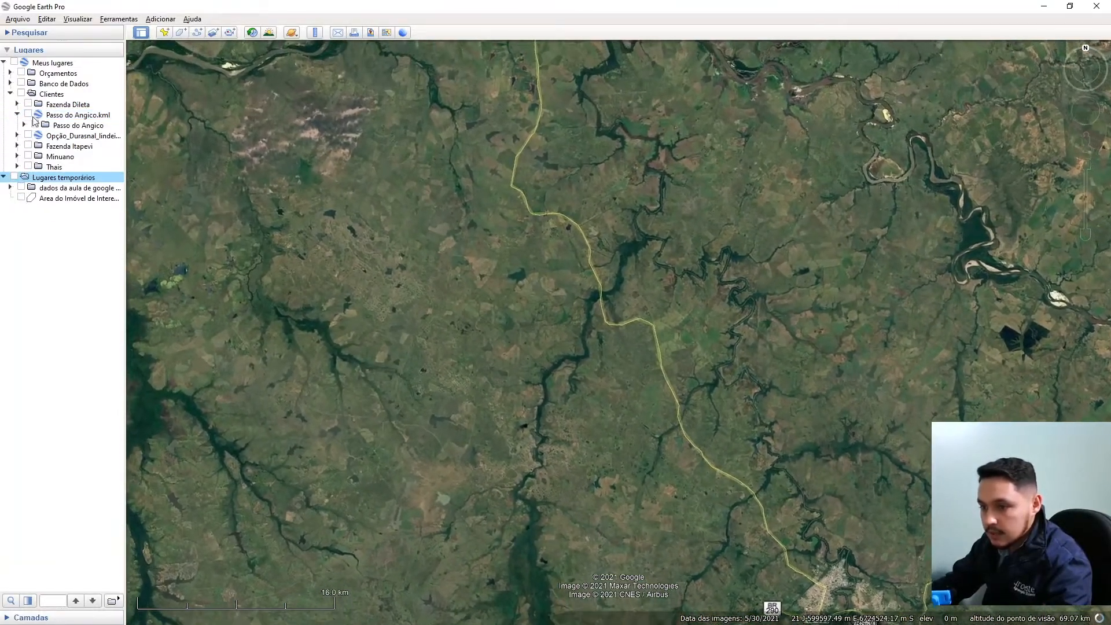
pyautogui.click(31, 126)
pyautogui.doubleClick(26, 127)
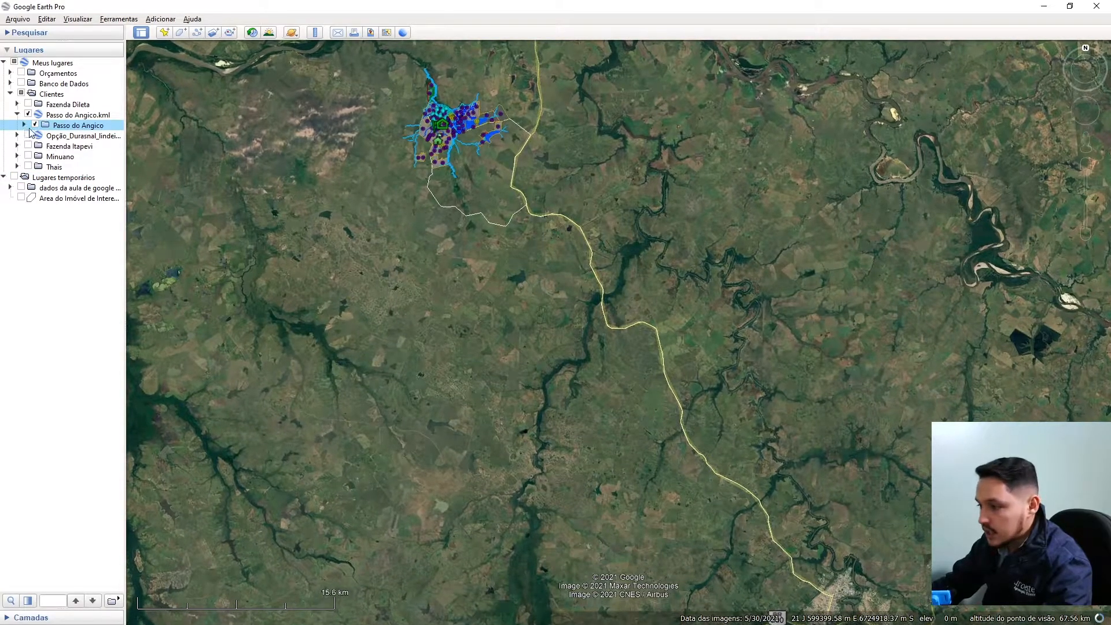
pyautogui.scroll(-5, 407, 105)
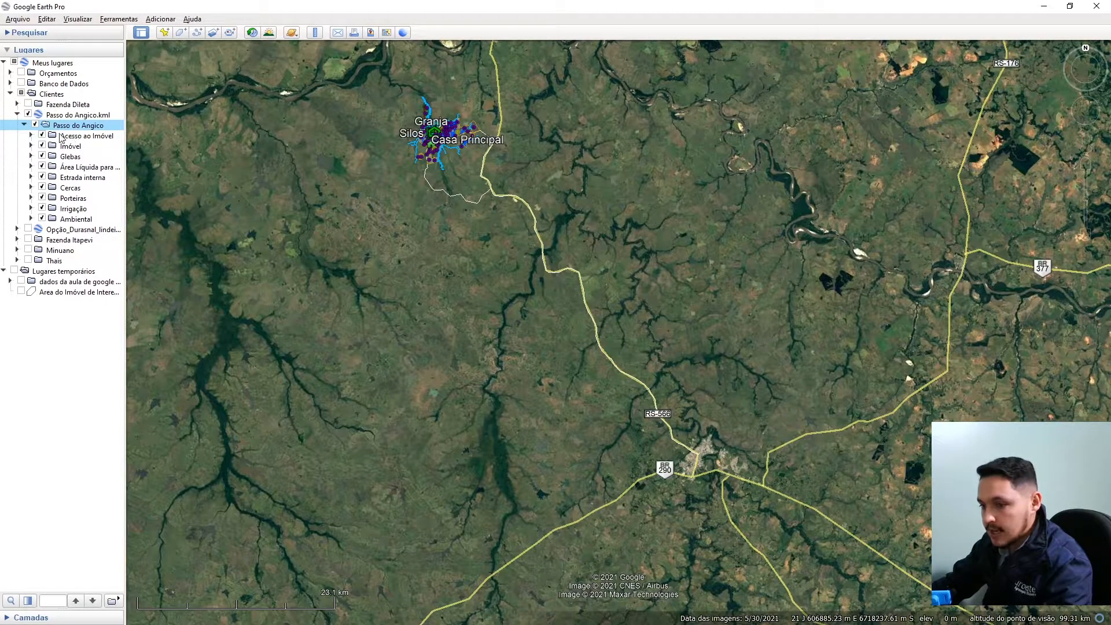
# Step: Hide every Passo do Angico subfolder from Imóvel through Ambiental, leaving only Acesso ao Imóvel displayed
pyautogui.click(42, 146)
pyautogui.click(42, 156)
pyautogui.click(41, 166)
pyautogui.click(42, 177)
pyautogui.click(42, 188)
pyautogui.click(41, 198)
pyautogui.click(41, 208)
pyautogui.click(42, 219)
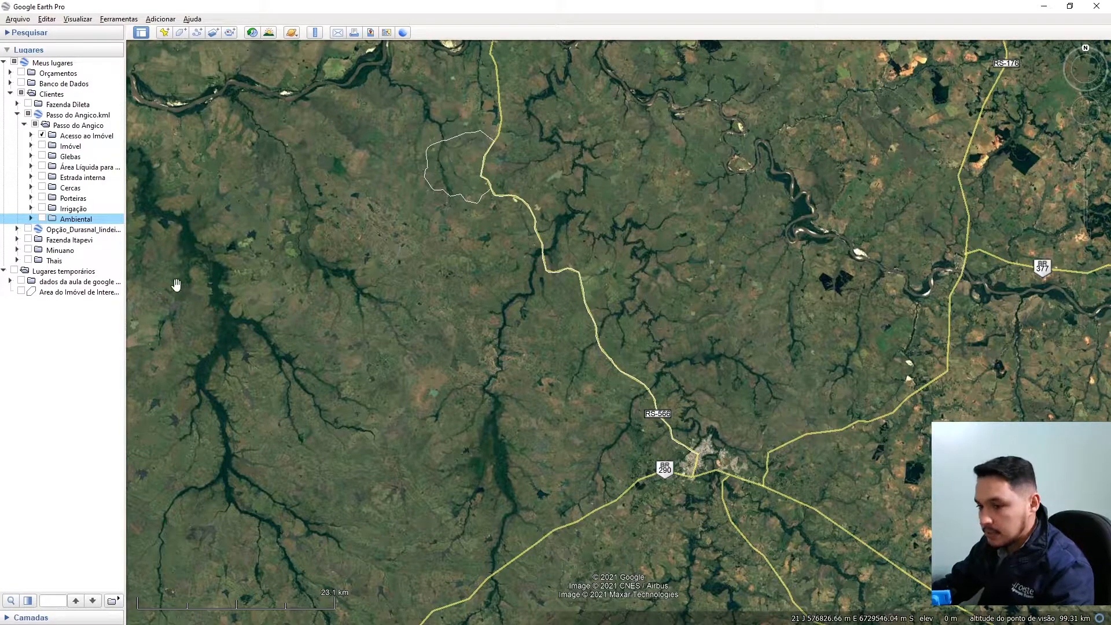
# Step: Expand the Acesso ao Imóvel folder and check the attributes of the Acesso 1 and Acesso 2 routes
pyautogui.doubleClick(58, 137)
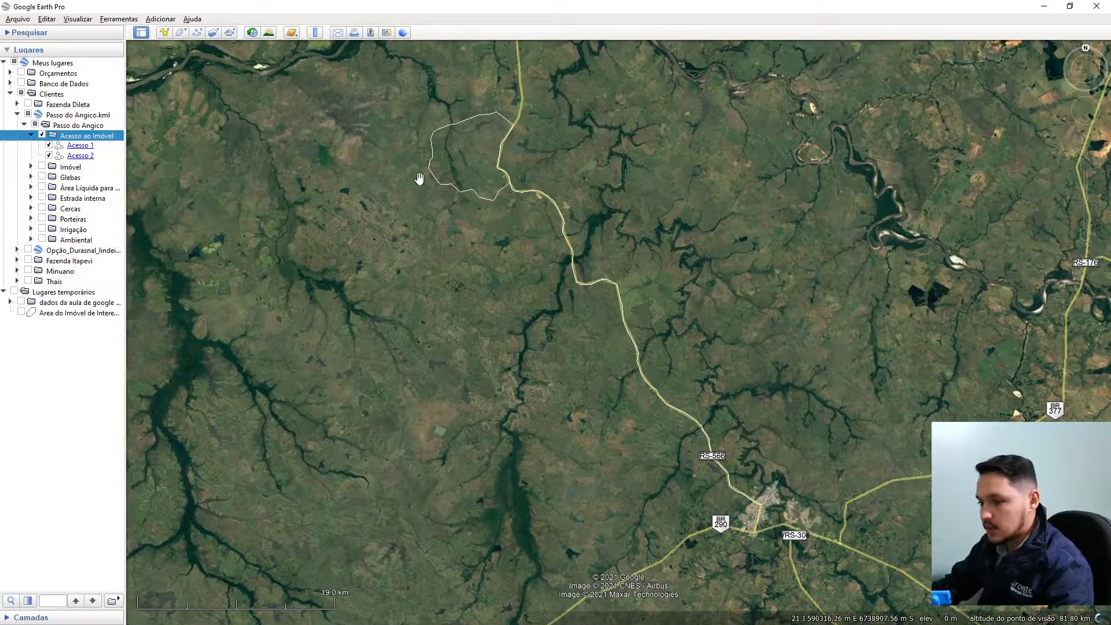
pyautogui.click(77, 149)
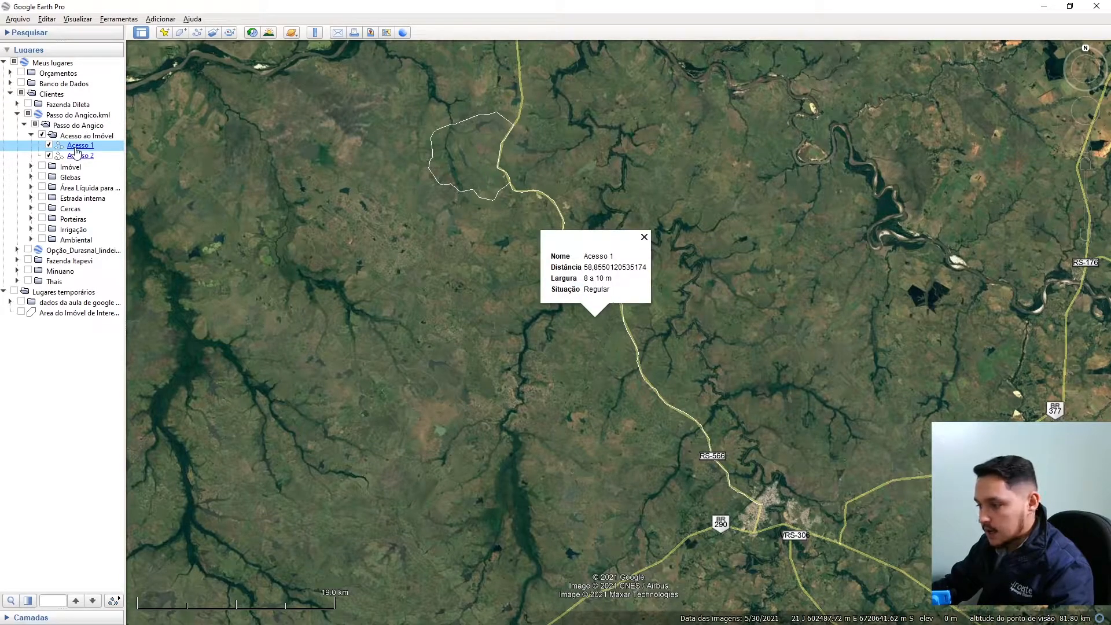
pyautogui.click(78, 157)
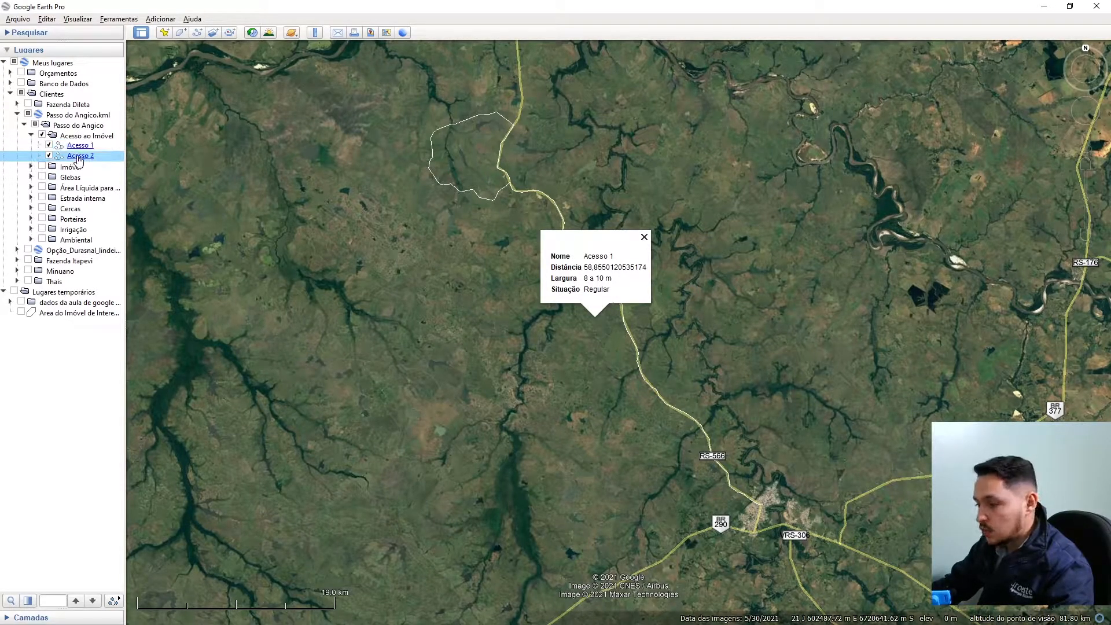
# Step: Collapse and hide Acesso ao Imóvel, and display the Imóvel folder with the property's parcels up close
pyautogui.click(32, 136)
pyautogui.click(41, 135)
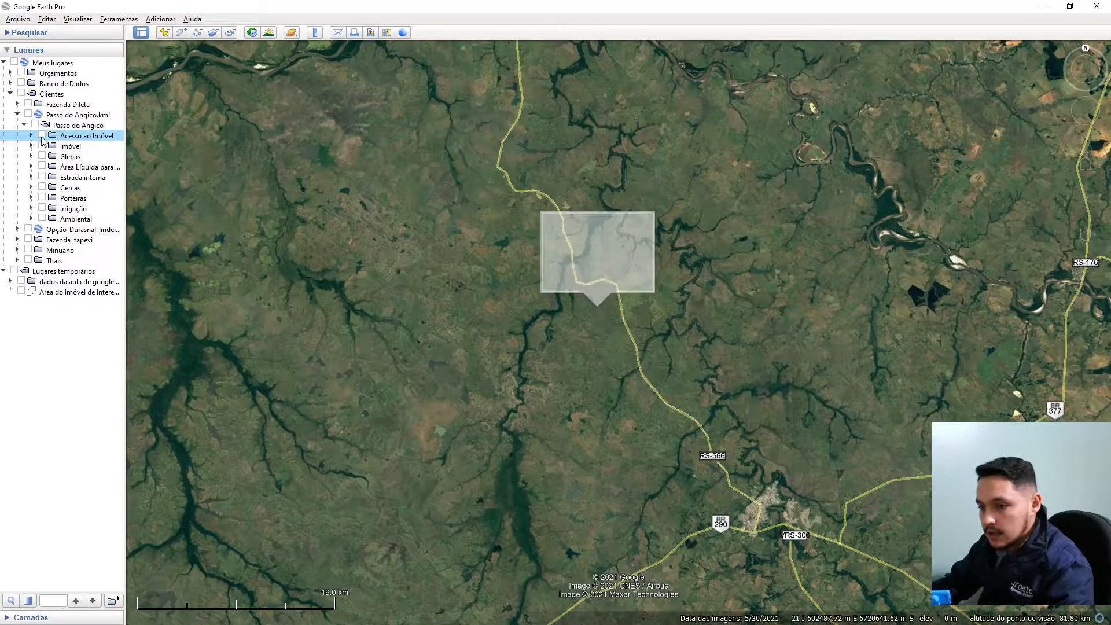
pyautogui.click(42, 146)
pyautogui.scroll(1, 366, 62)
pyautogui.scroll(4, 366, 62)
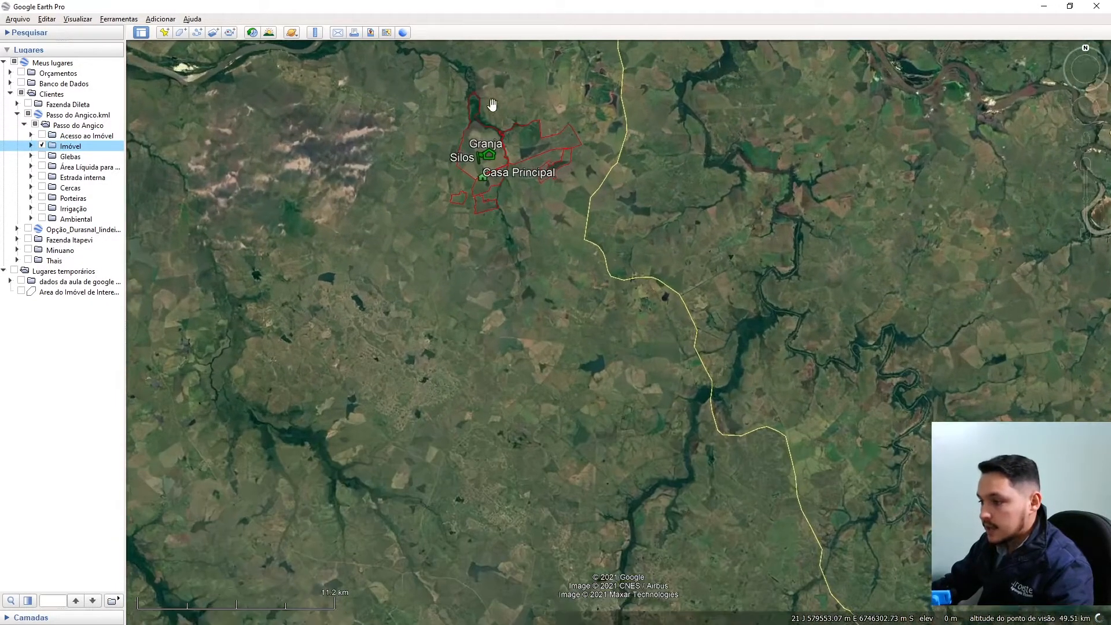
pyautogui.scroll(1, 631, 108)
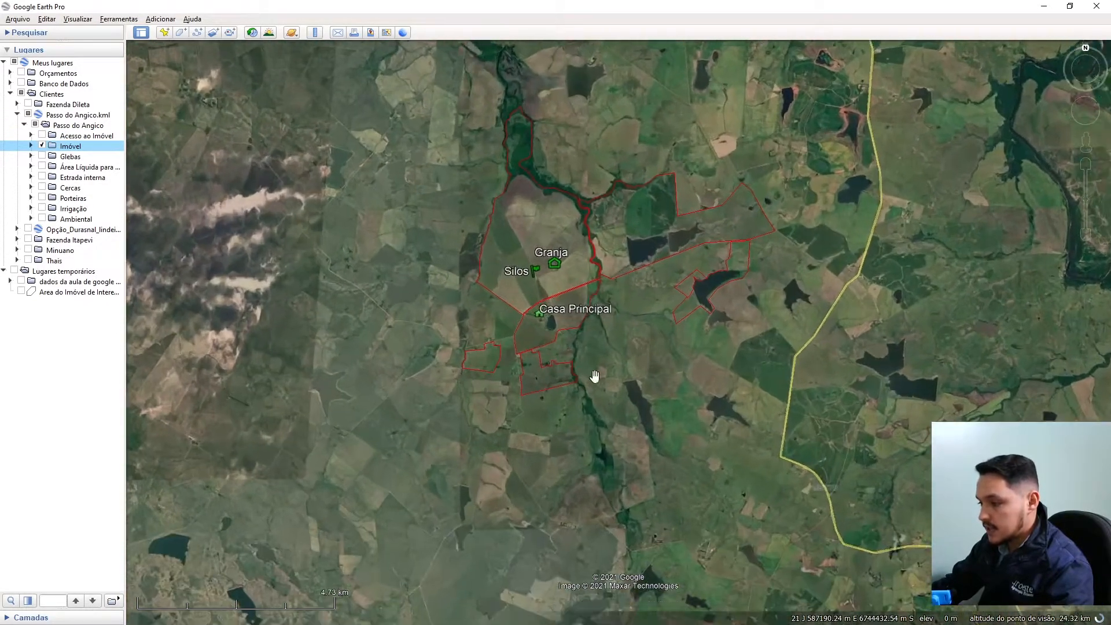
# Step: Check the area and perimeter of Parcela 7 and Parcela 1 in the Imóvel folder
pyautogui.click(477, 367)
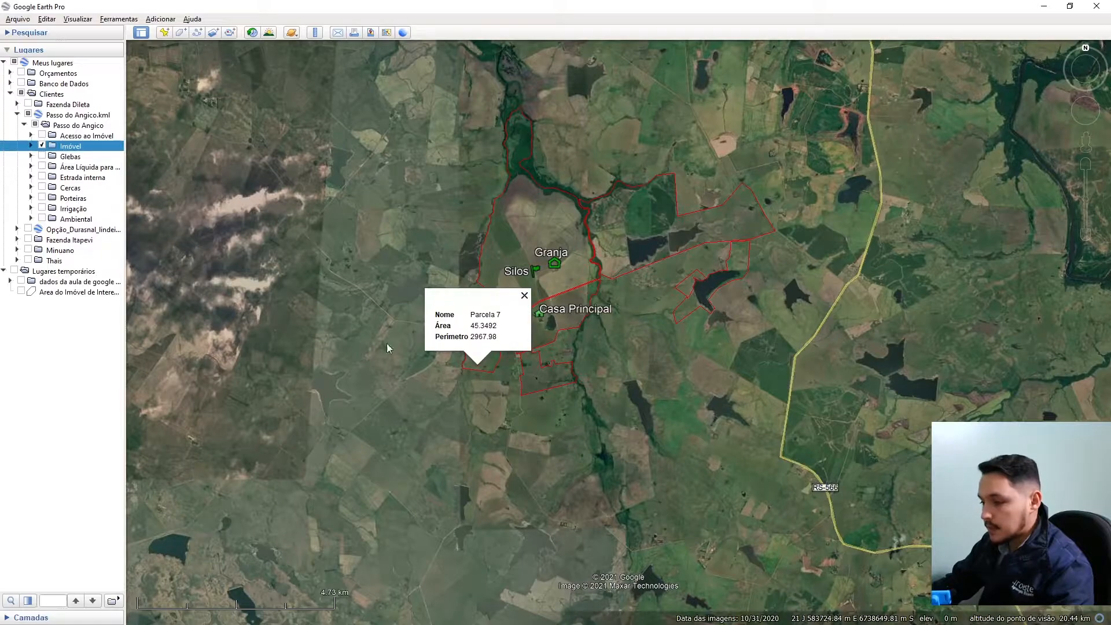
pyautogui.click(31, 146)
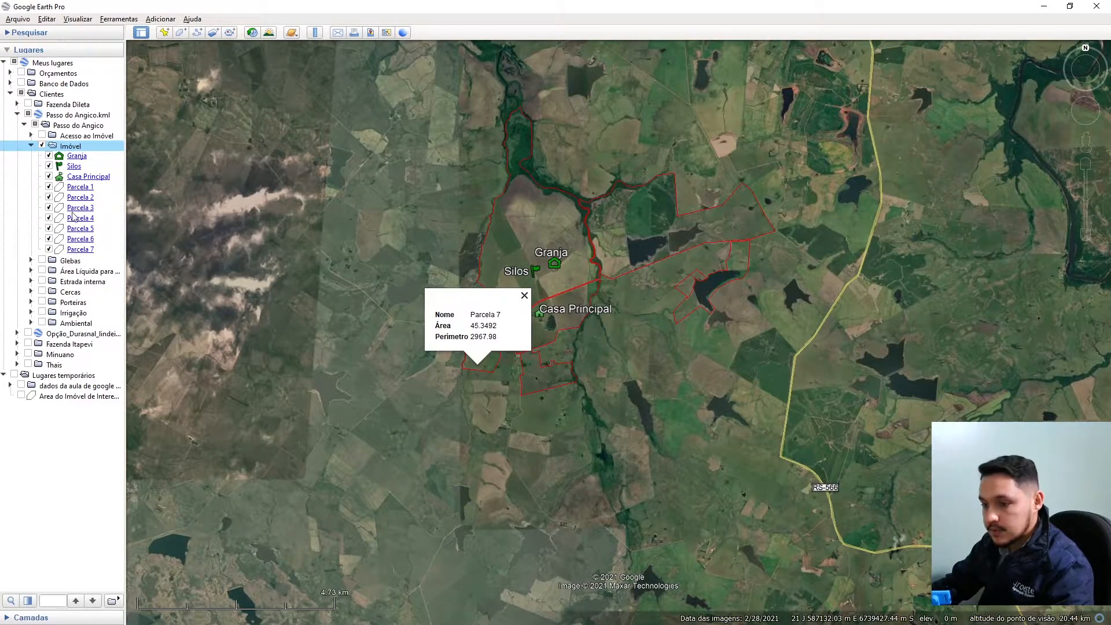
pyautogui.click(74, 189)
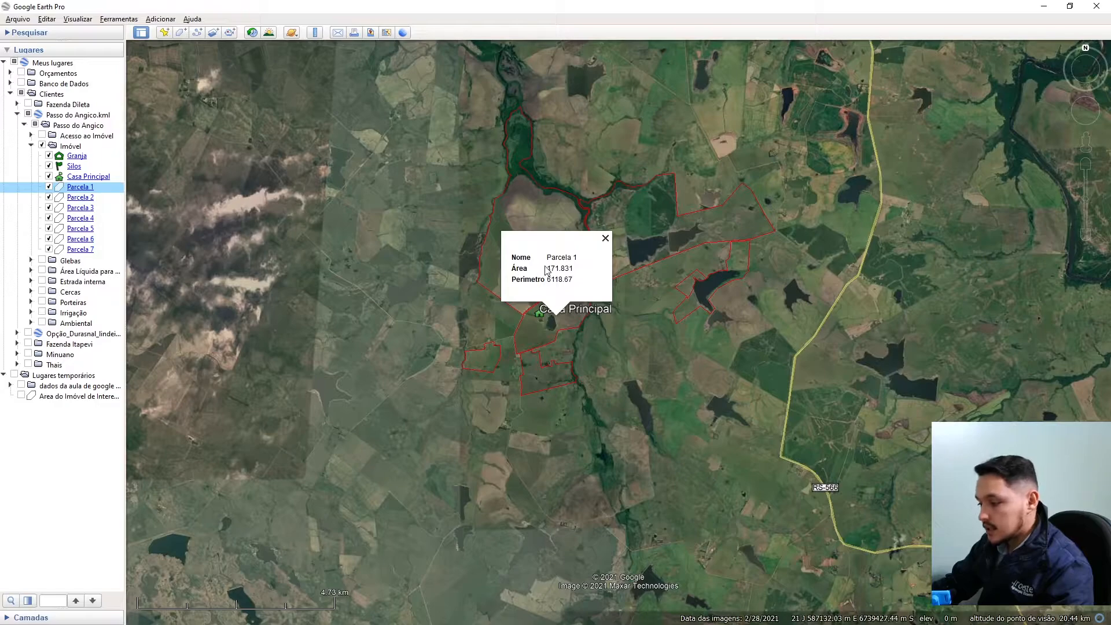
pyautogui.moveTo(550, 268); pyautogui.dragTo(564, 280)
pyautogui.click(569, 281)
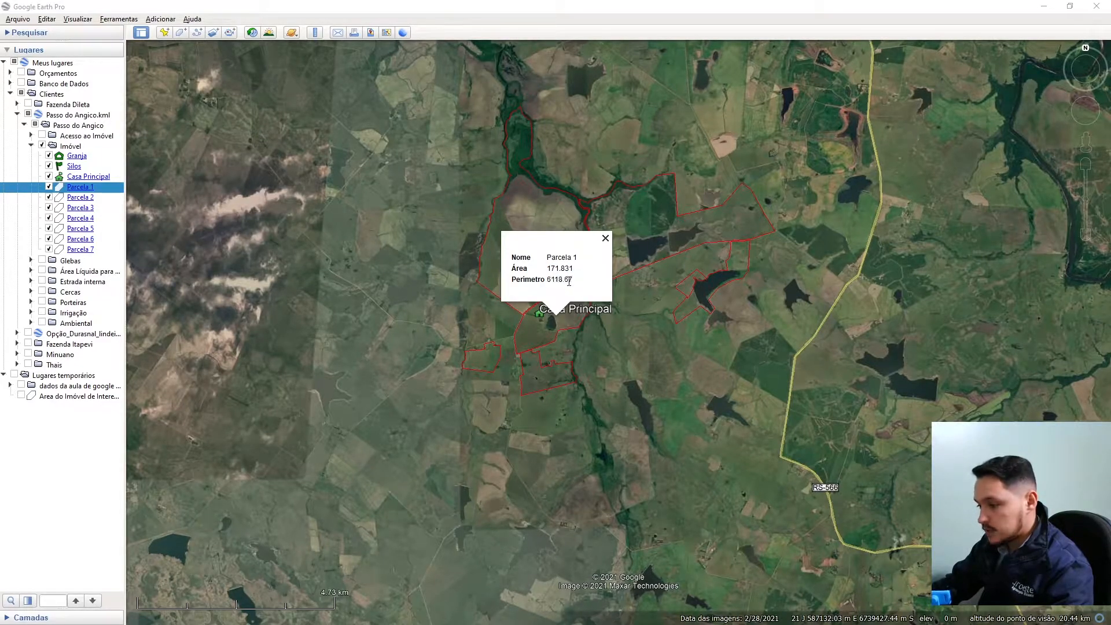
pyautogui.click(461, 272)
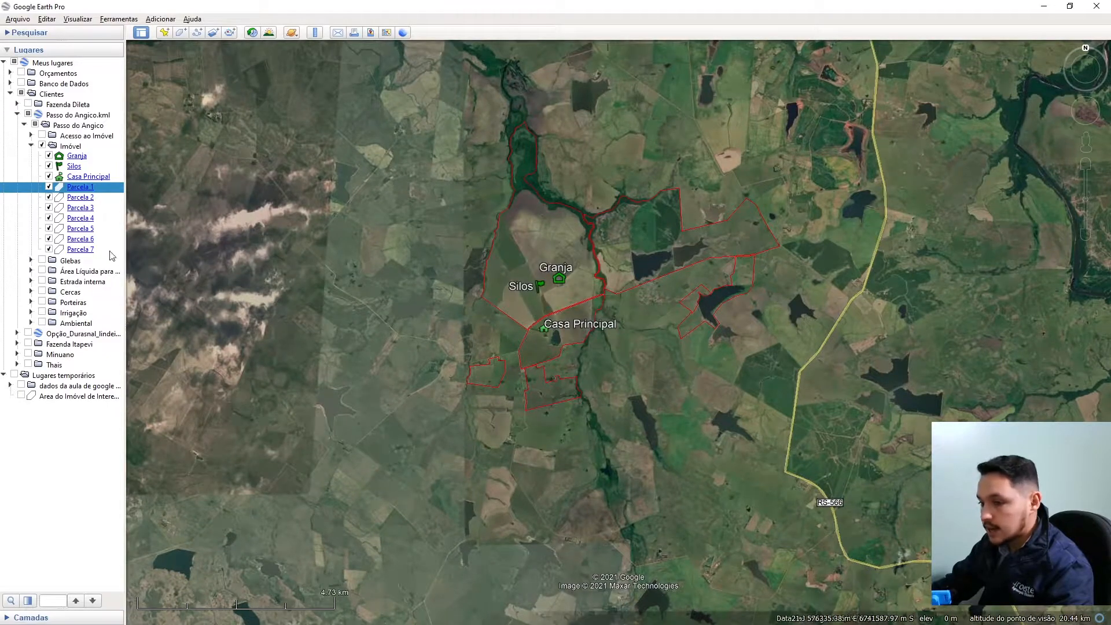
# Step: Collapse and hide the Imóvel folder, and display the Glebas folder with its coloured plots up close
pyautogui.click(32, 145)
pyautogui.click(43, 146)
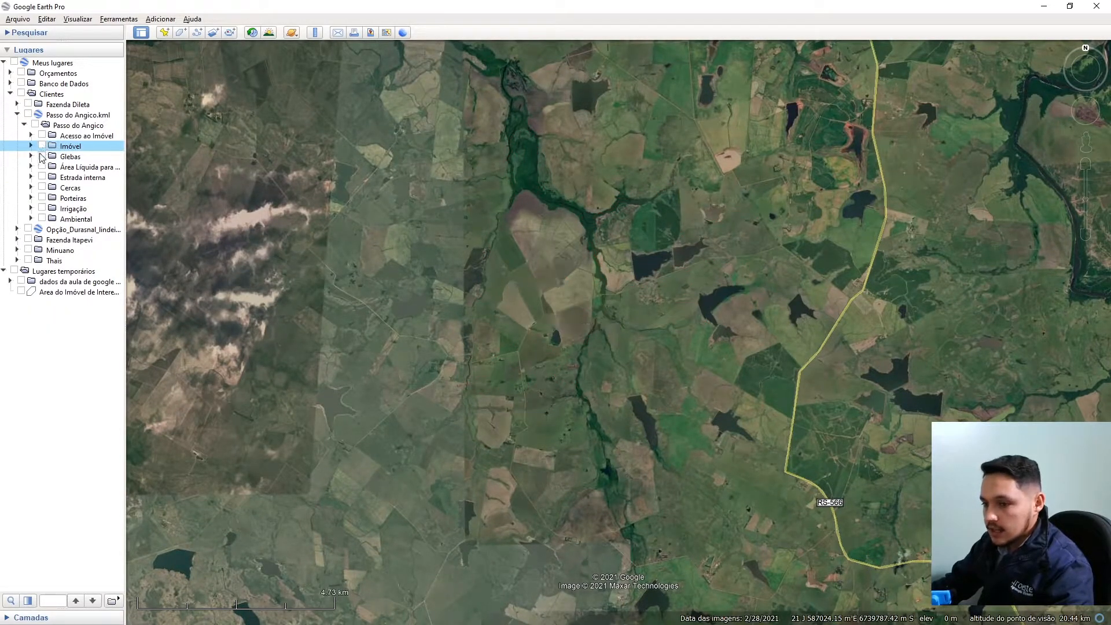
pyautogui.click(42, 156)
pyautogui.scroll(2, 577, 275)
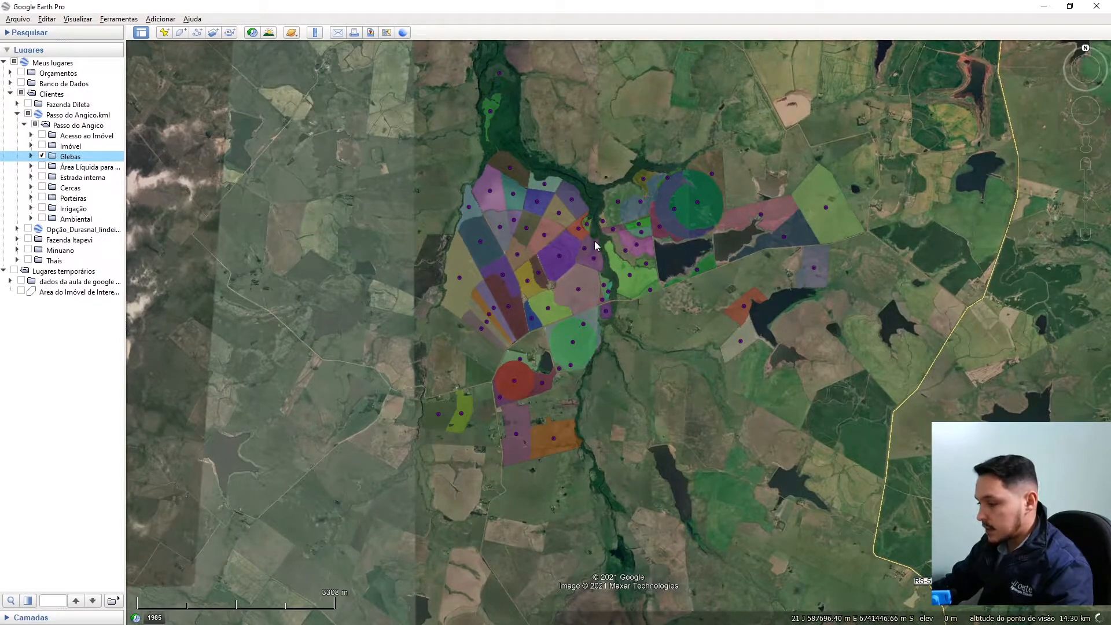
pyautogui.scroll(3, 567, 324)
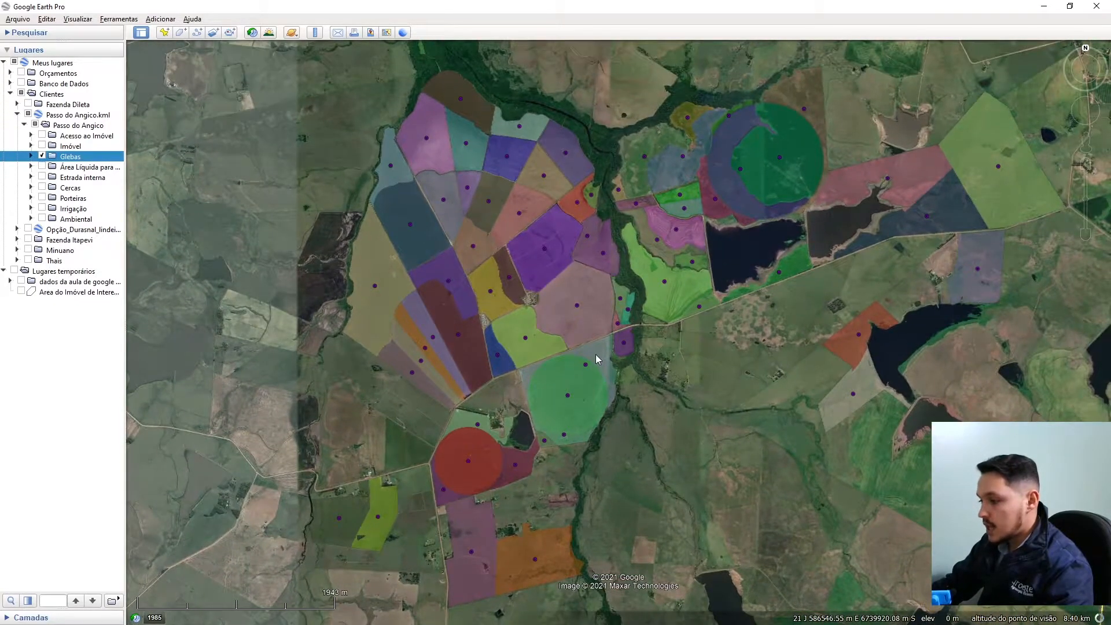
pyautogui.scroll(-1, 595, 356)
# Step: Check the area and perimeter of several Glebas plots, including P3-B, L7-A and L6-B
pyautogui.click(702, 217)
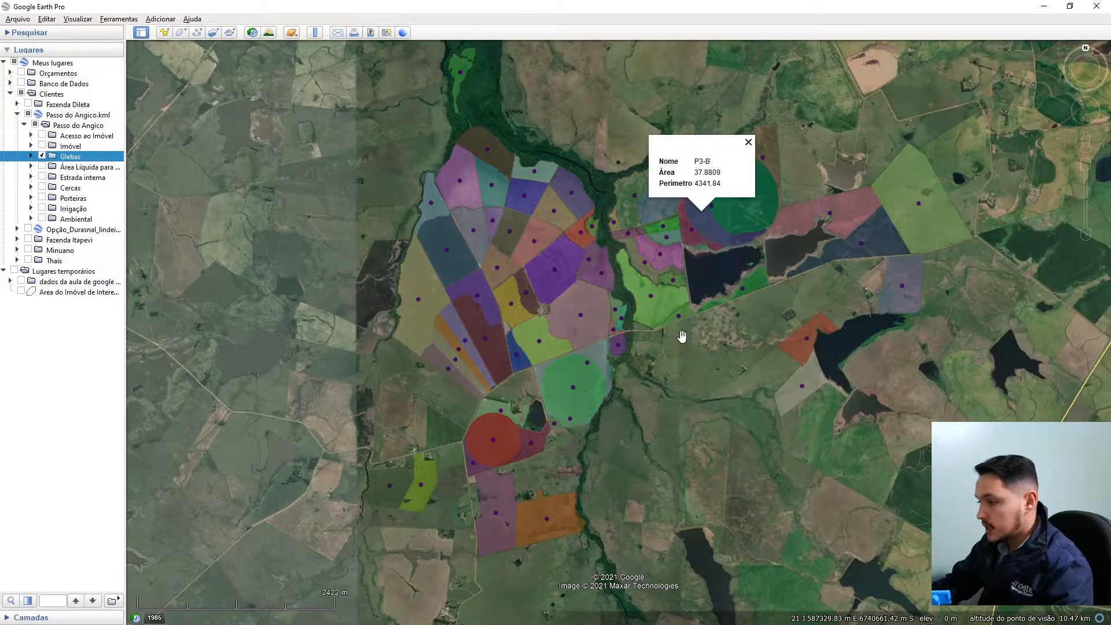
pyautogui.click(515, 225)
pyautogui.click(446, 262)
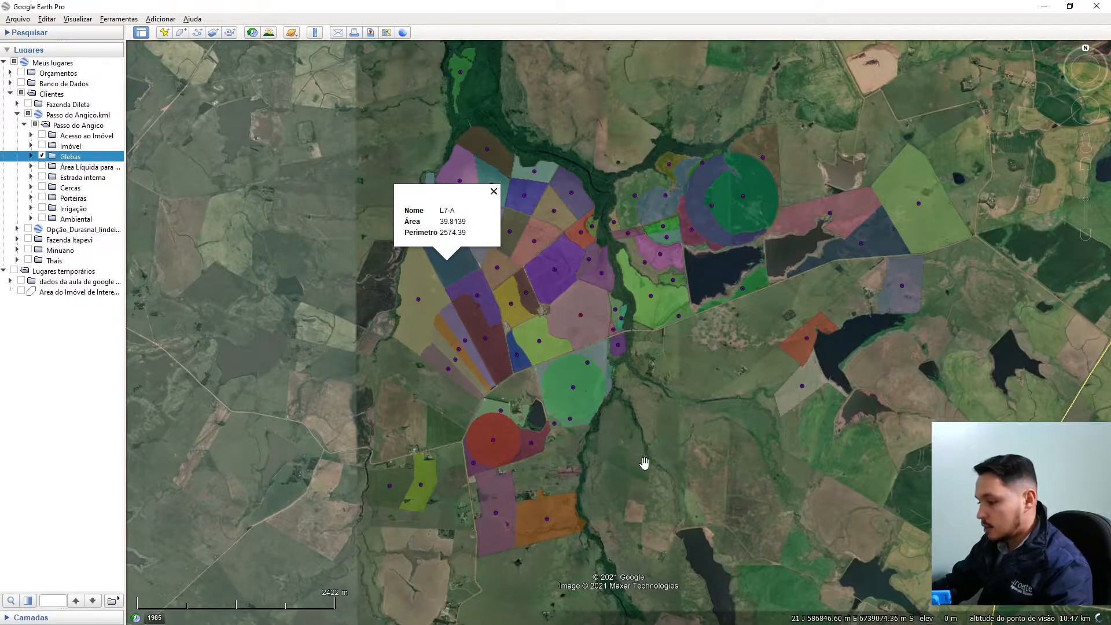
pyautogui.moveTo(642, 461); pyautogui.dragTo(641, 476)
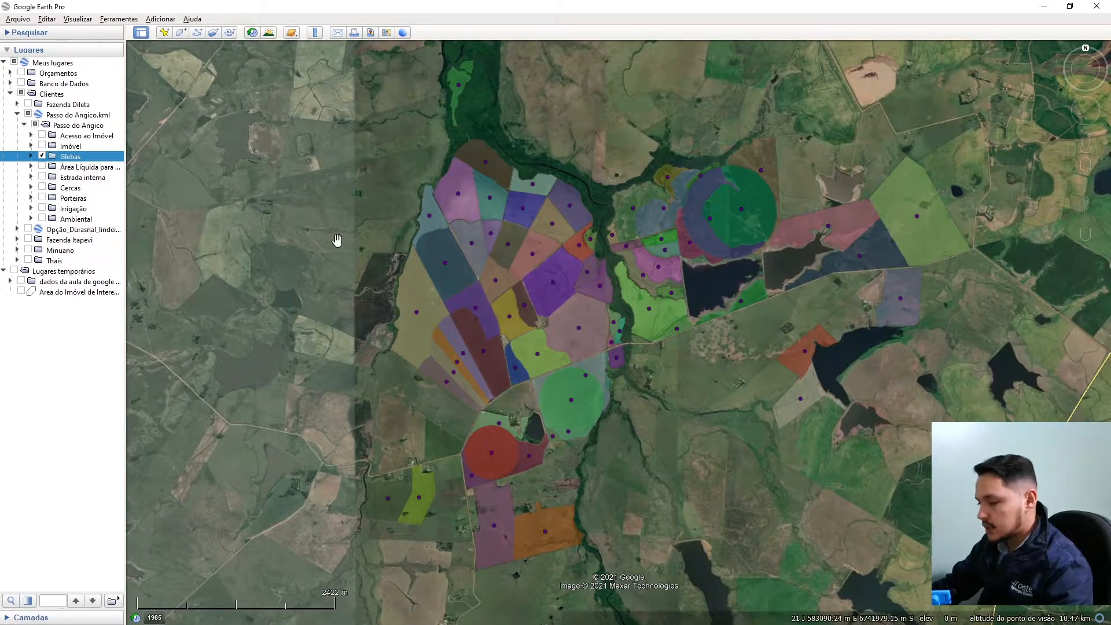
pyautogui.click(447, 214)
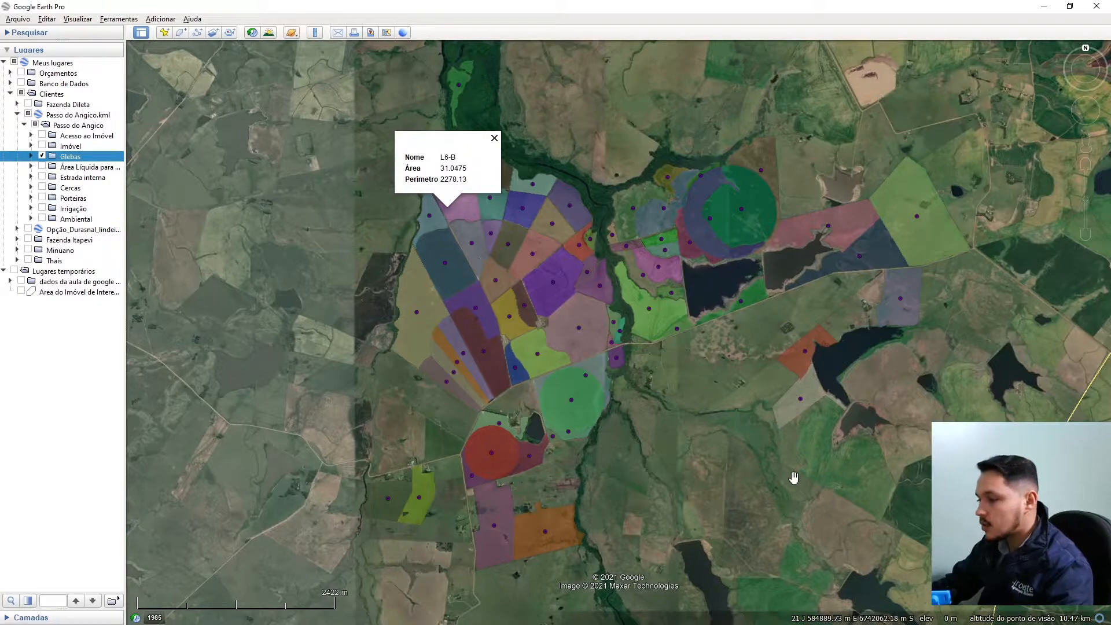
pyautogui.moveTo(777, 439); pyautogui.dragTo(784, 450)
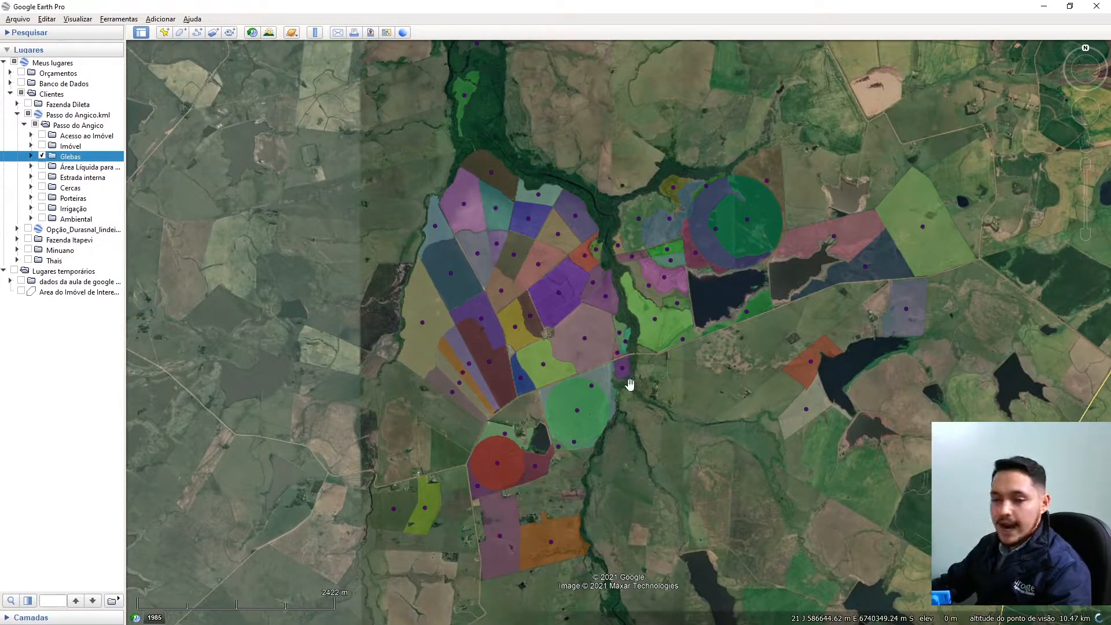
# Step: Hide the Glebas folder and display the Área Líquida folder of the Passo do Angico project
pyautogui.click(42, 156)
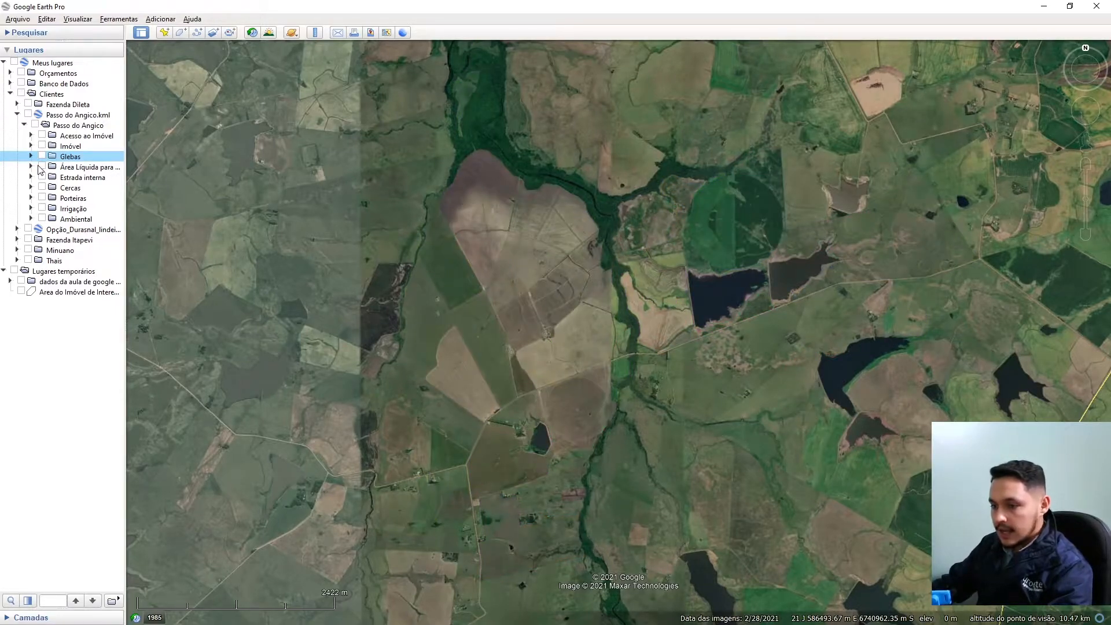
pyautogui.click(42, 166)
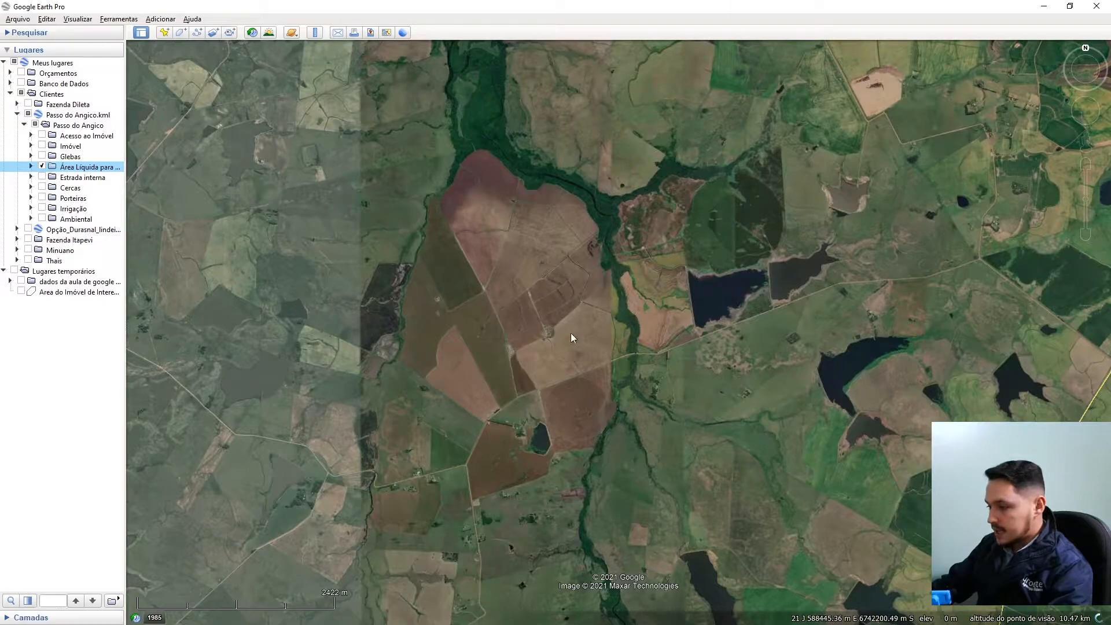
# Step: Hide the Área Líquida folder and display the Estrada interna folder of the Passo do Angico project
pyautogui.scroll(1, 573, 410)
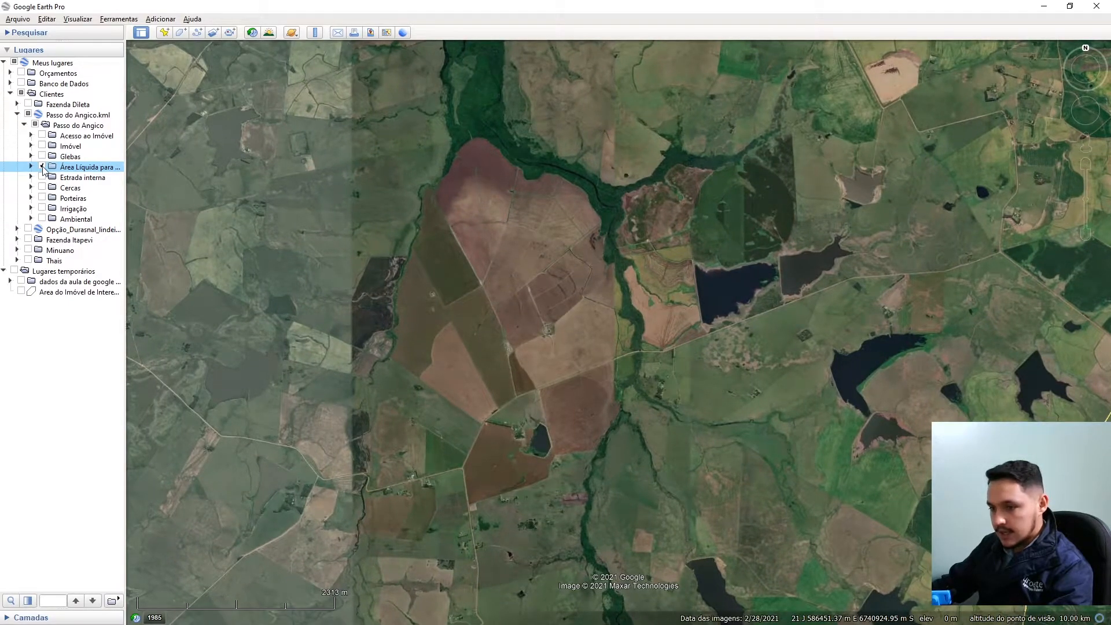
pyautogui.click(42, 167)
pyautogui.click(42, 177)
pyautogui.click(41, 177)
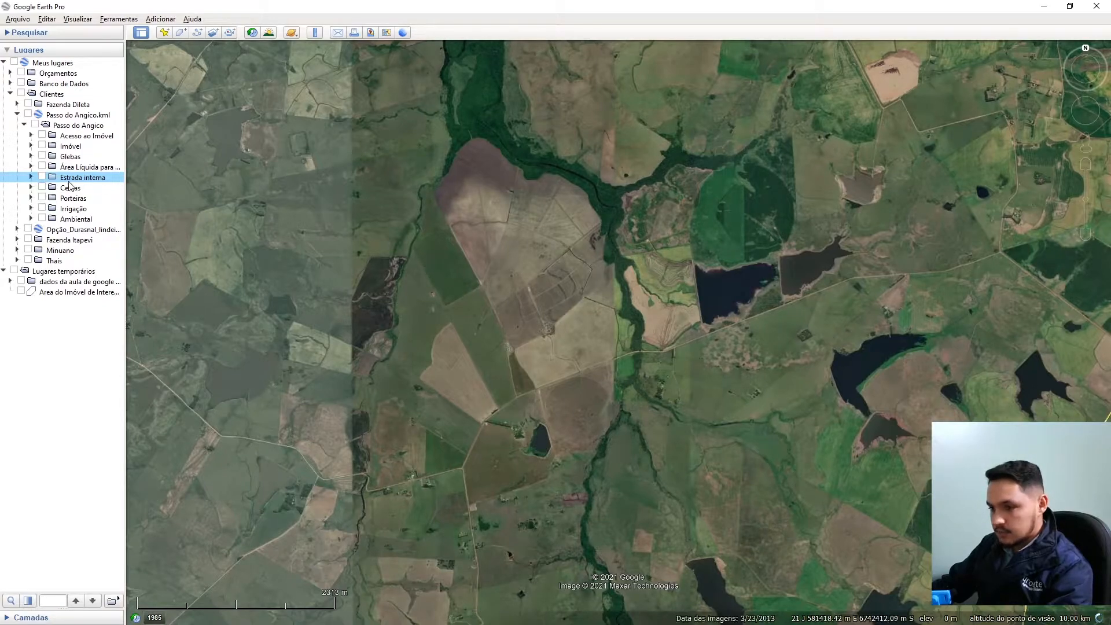
pyautogui.click(43, 177)
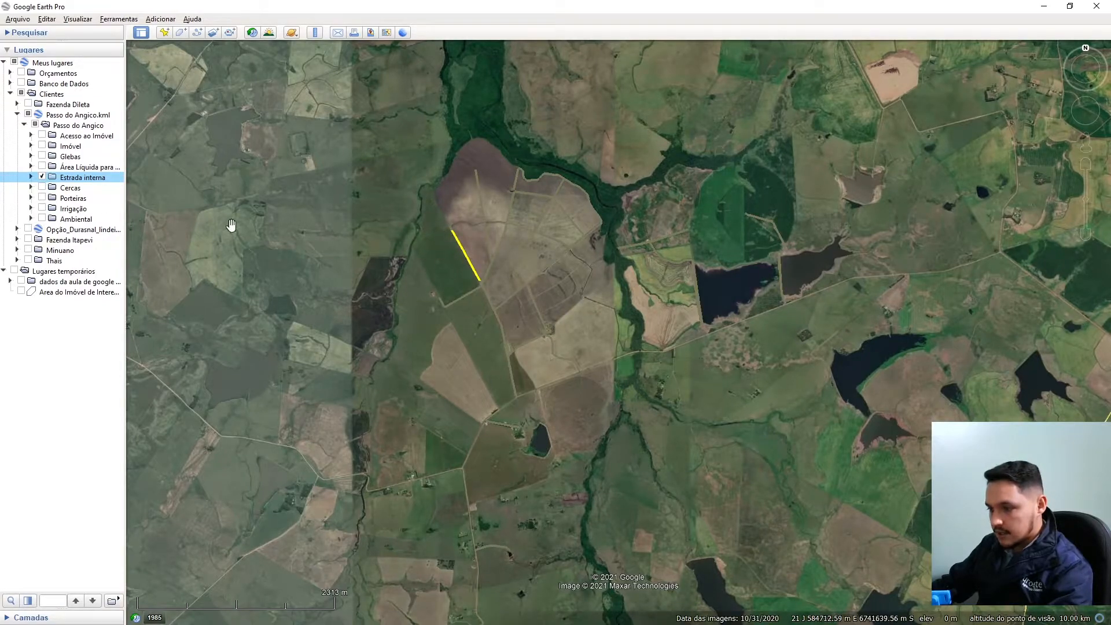
# Step: Hide the Estrada interna folder and show the Cercas folder briefly before hiding it as well
pyautogui.click(42, 177)
pyautogui.click(42, 187)
pyautogui.click(42, 188)
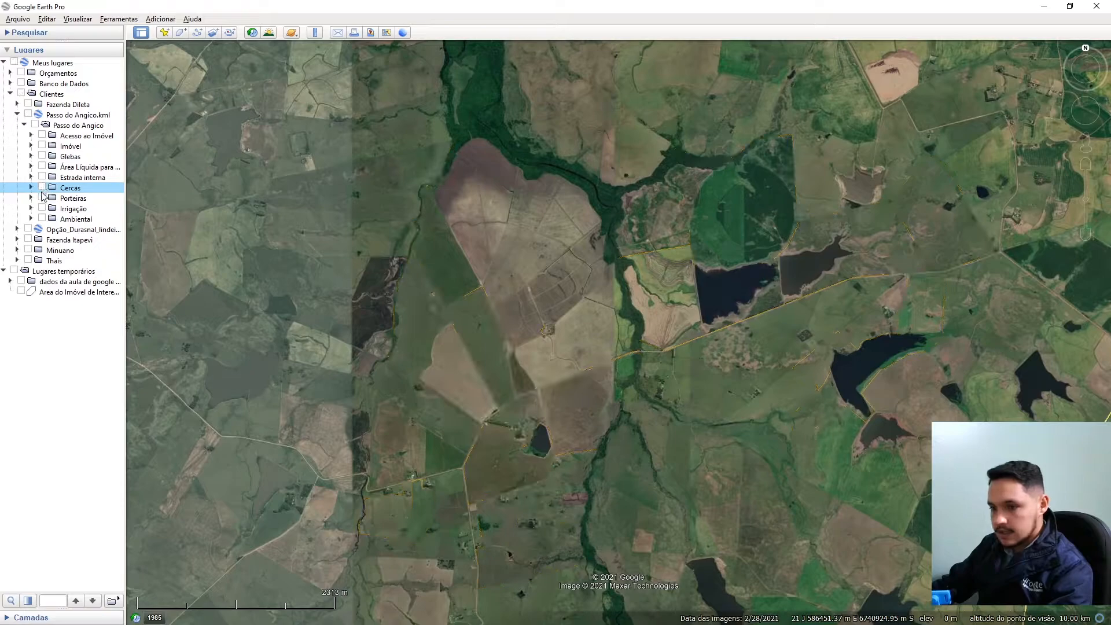
# Step: View the Porteiras folder's gates up close and the Estrada interna road once more, and hide both folders
pyautogui.click(42, 198)
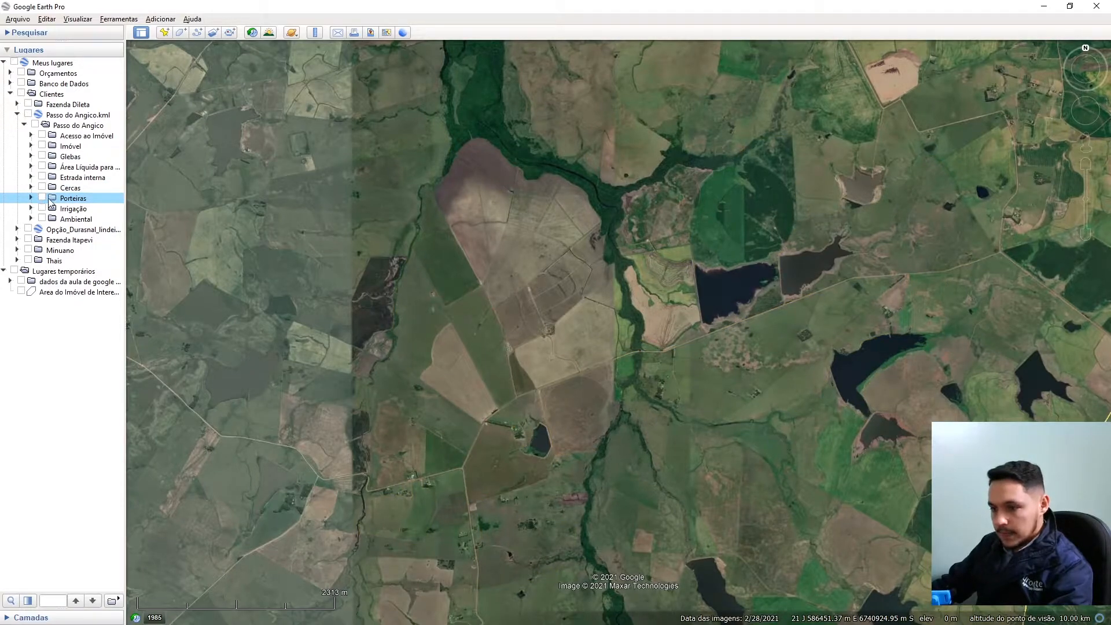
pyautogui.scroll(5, 506, 417)
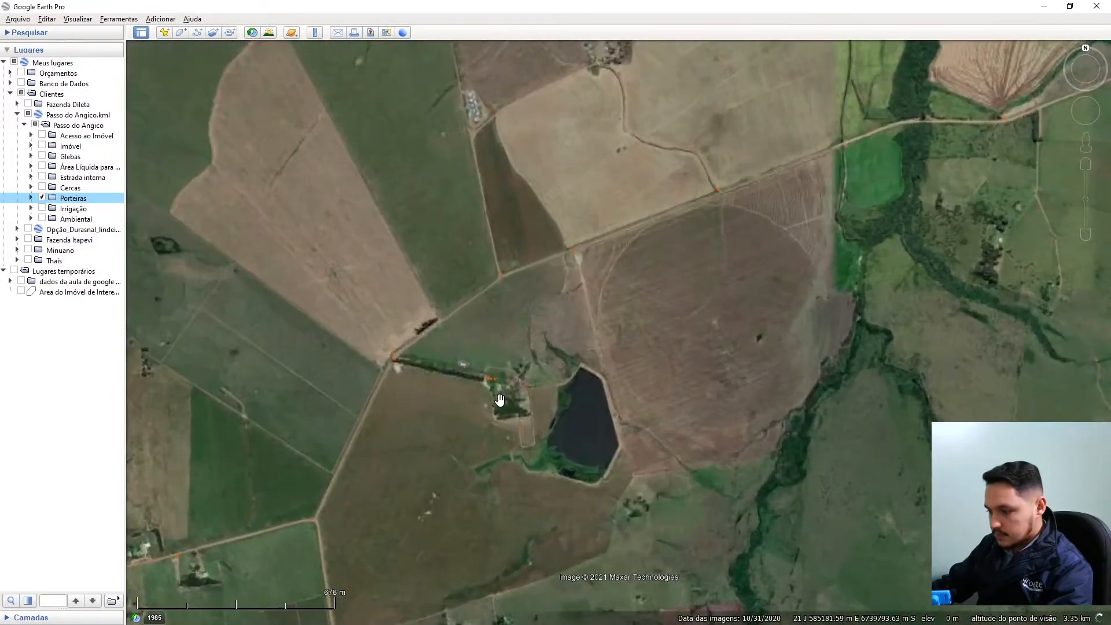
pyautogui.scroll(-4, 602, 584)
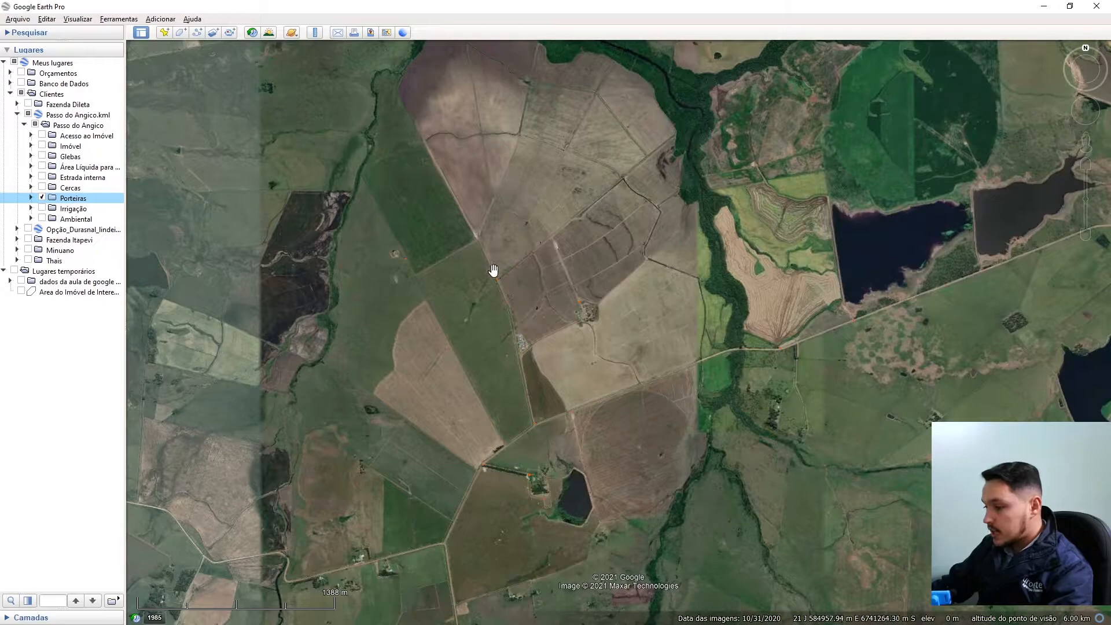
pyautogui.click(41, 177)
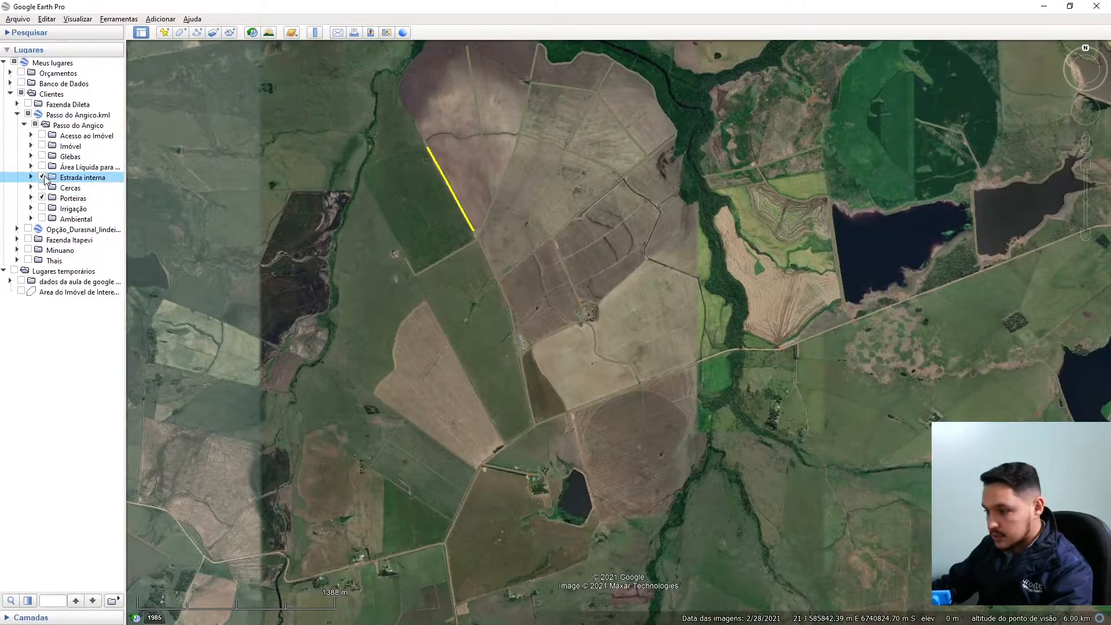
pyautogui.click(41, 177)
pyautogui.click(42, 198)
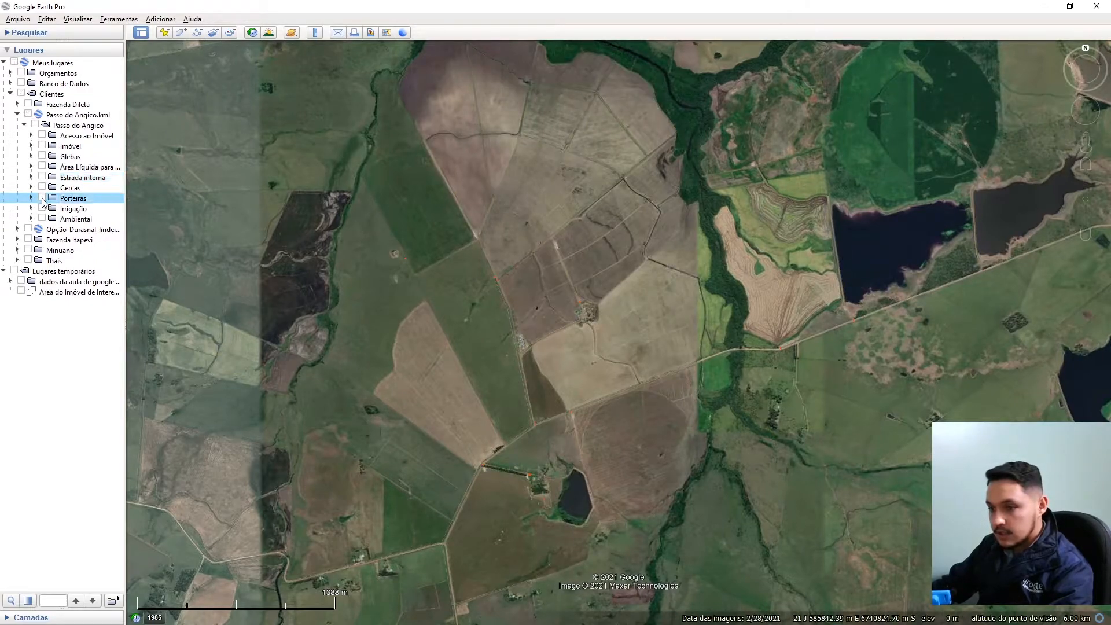
# Step: Display the Irrigação folder and examine its canals, marked points and circular irrigated areas across the farm
pyautogui.click(42, 209)
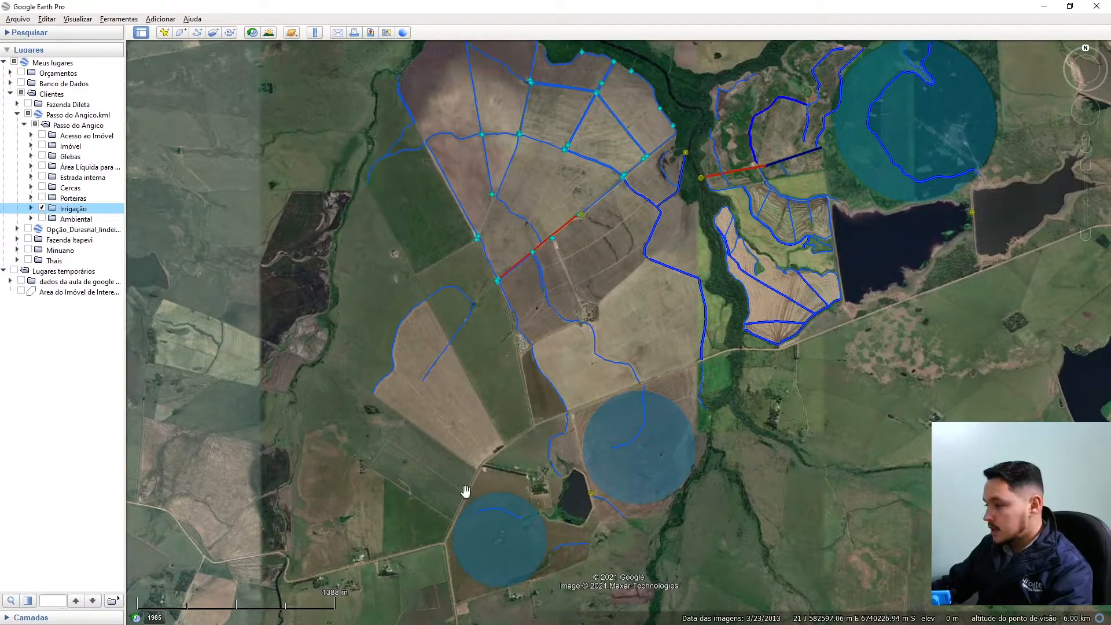
pyautogui.scroll(-2, 486, 550)
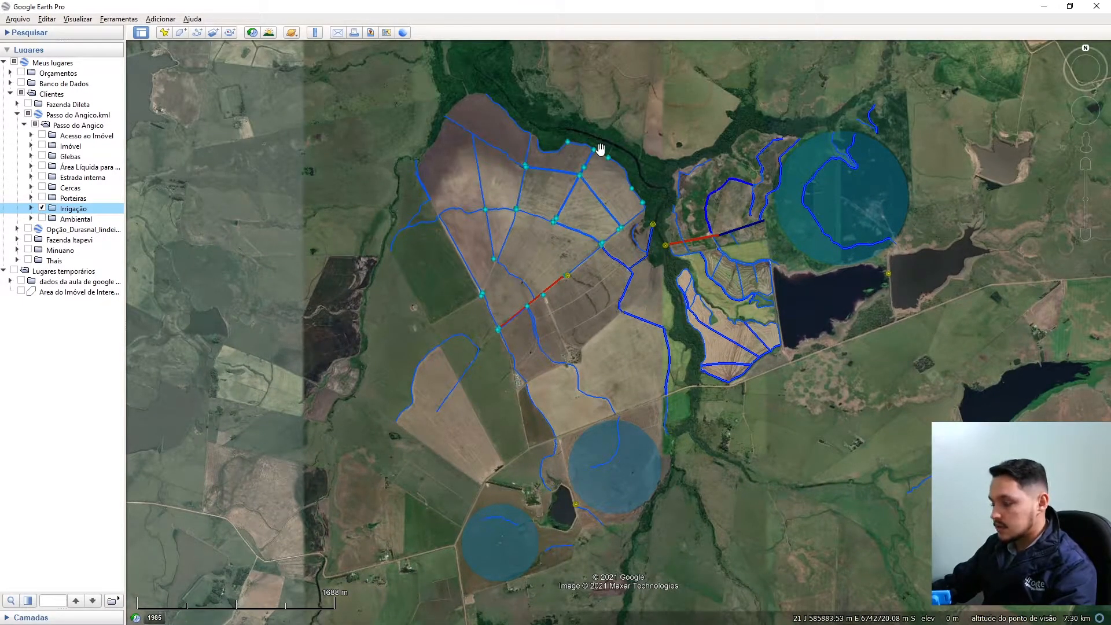
pyautogui.scroll(3, 590, 156)
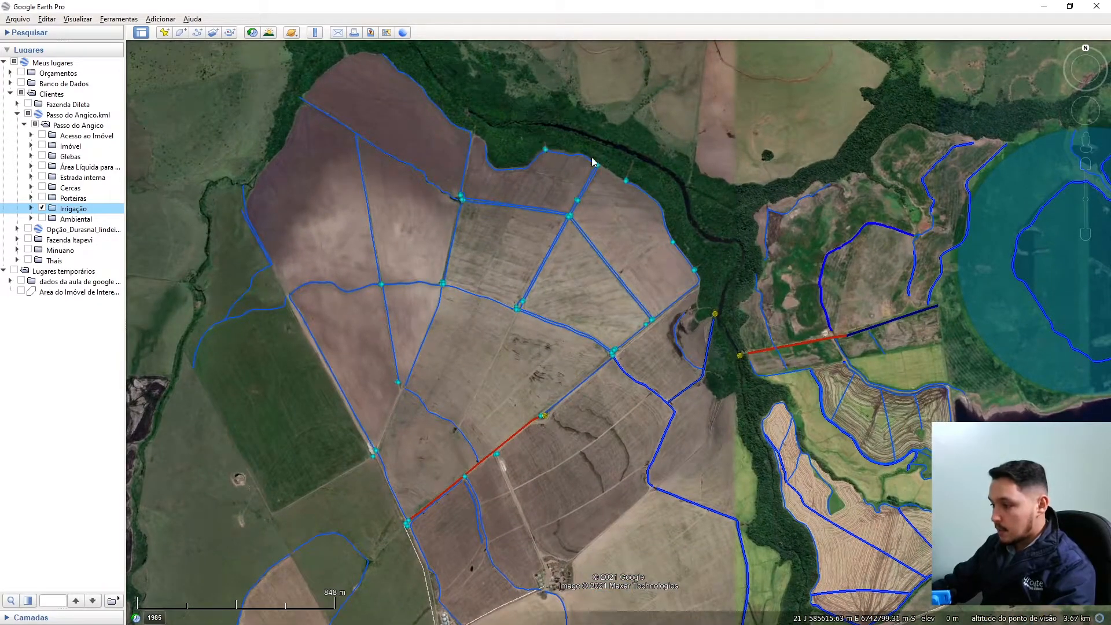
pyautogui.scroll(-3, 463, 186)
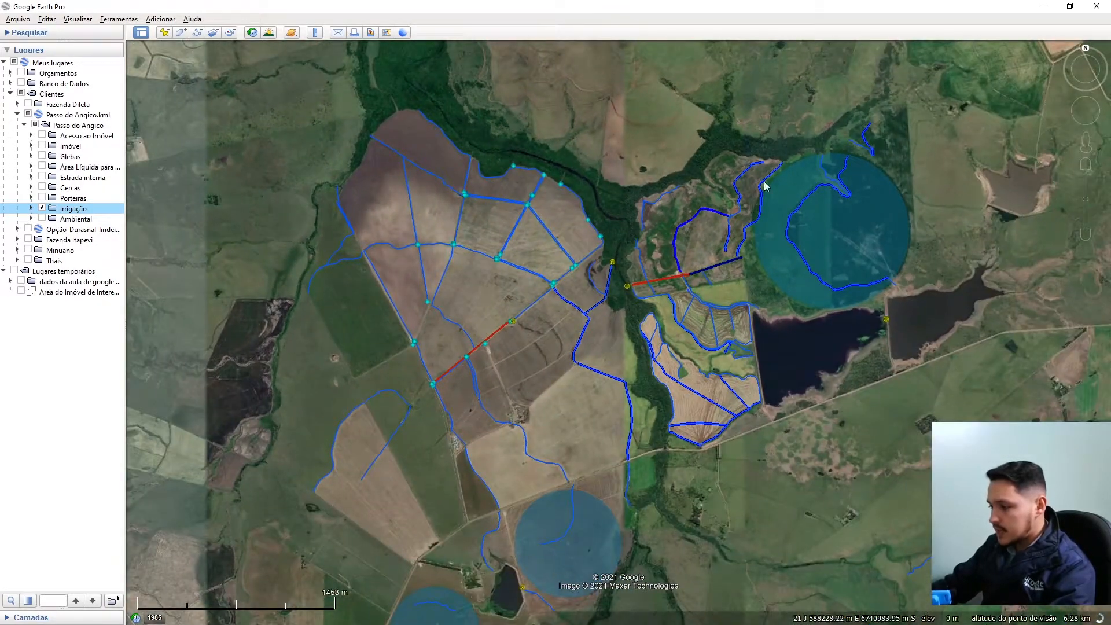
pyautogui.scroll(-3, 602, 149)
pyautogui.scroll(2, 624, 290)
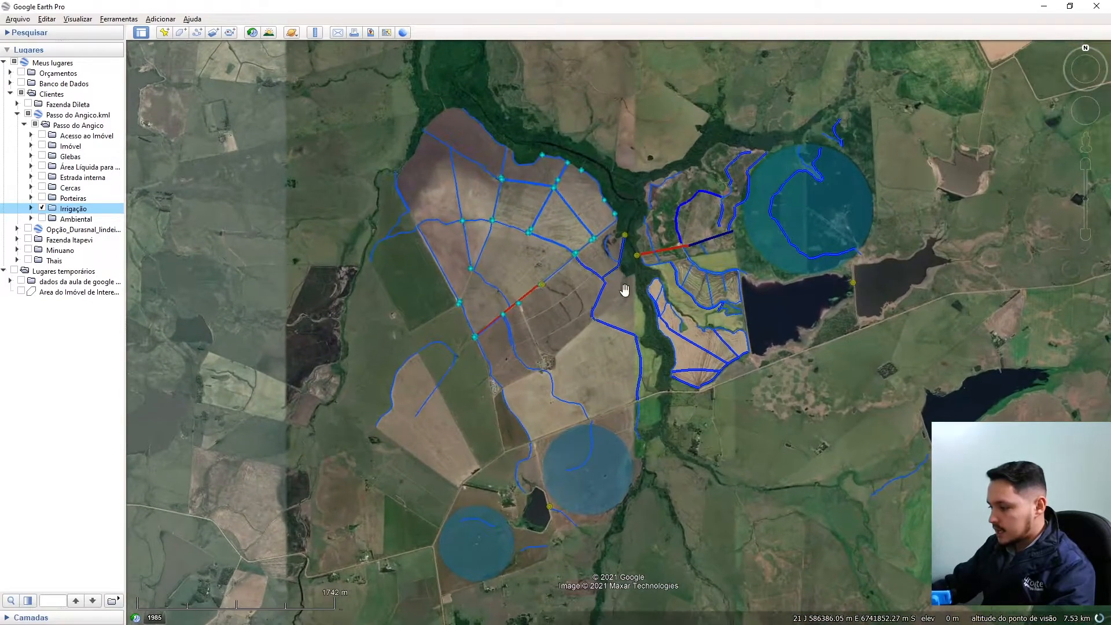
# Step: Hide the Irrigação folder and display the Ambiental folder with the whole property in view
pyautogui.click(42, 208)
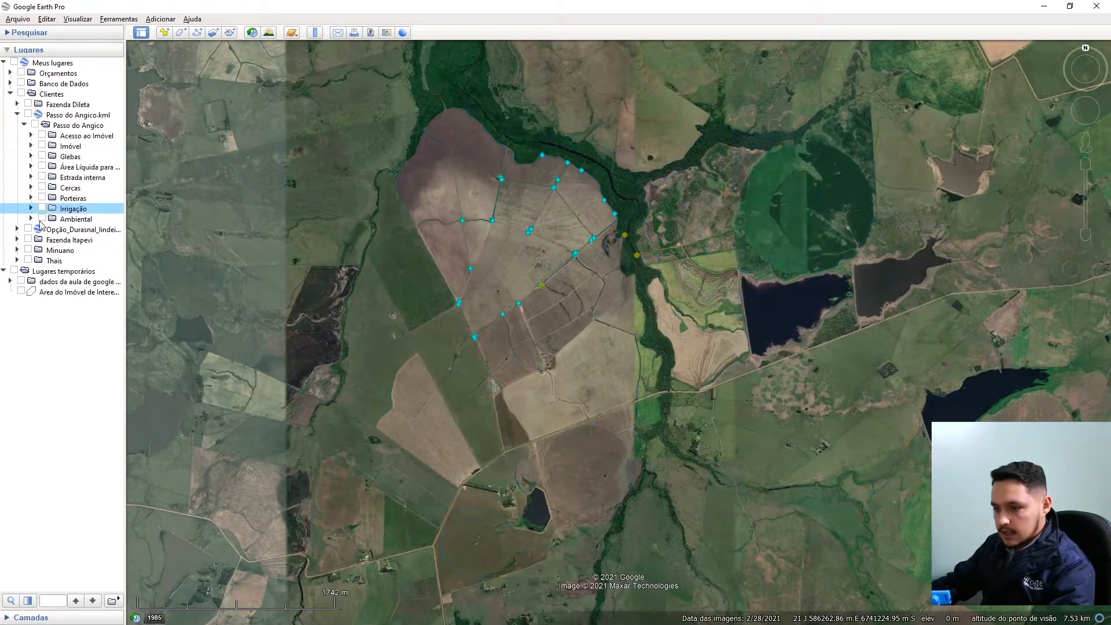
pyautogui.click(42, 219)
pyautogui.scroll(-2, 562, 269)
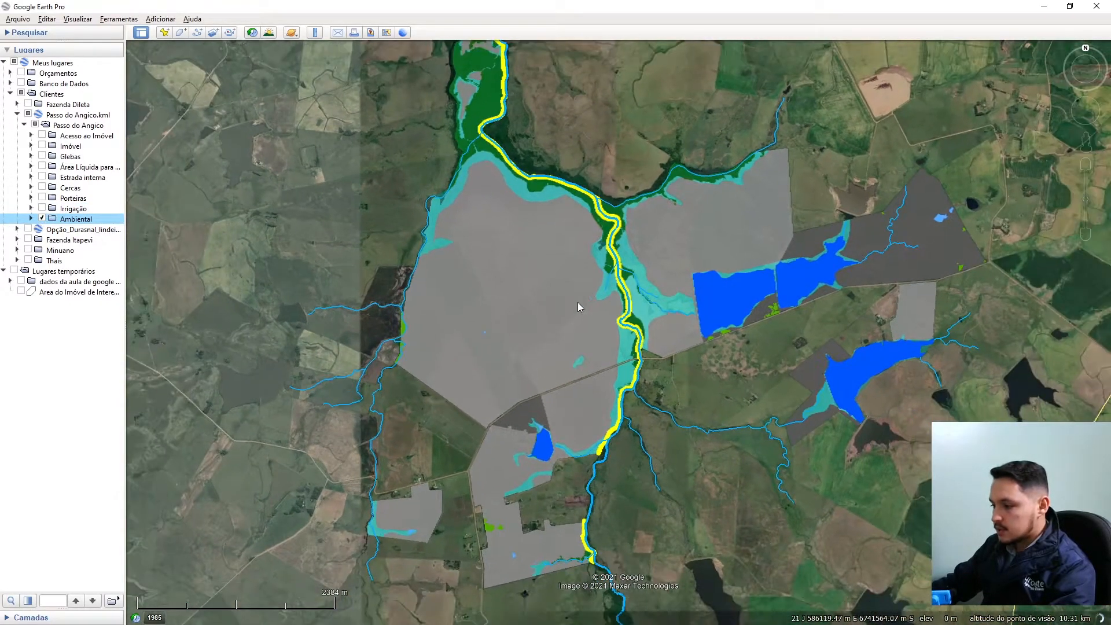
pyautogui.scroll(-2, 575, 302)
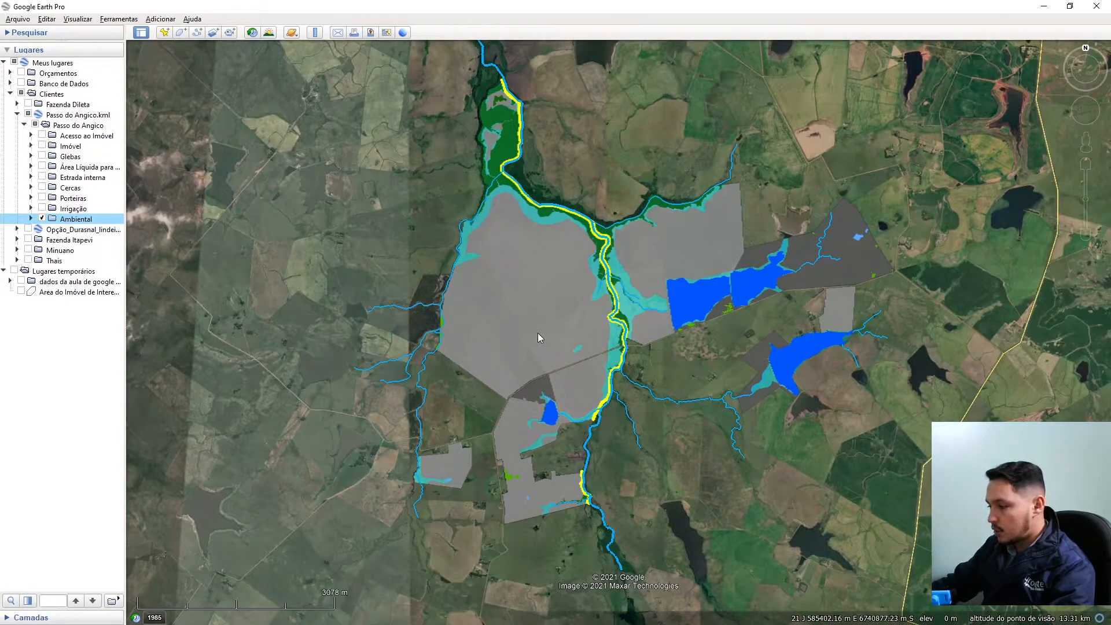
# Step: Hide the Ambiental folder and collapse Passo do Angico.kml within the Clientes folder
pyautogui.click(42, 220)
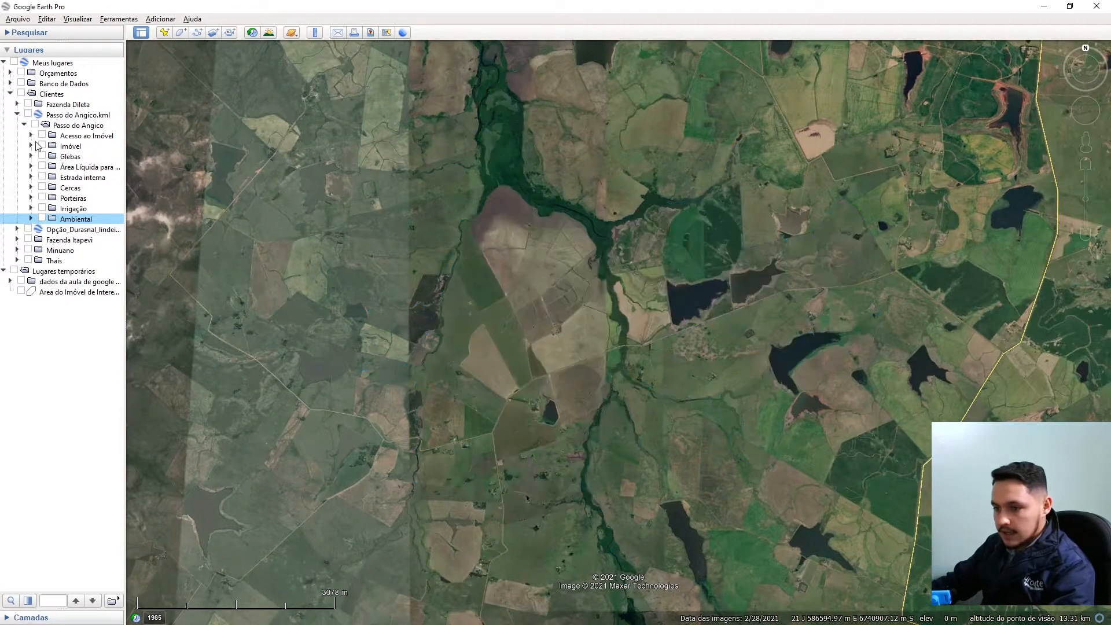
pyautogui.click(10, 94)
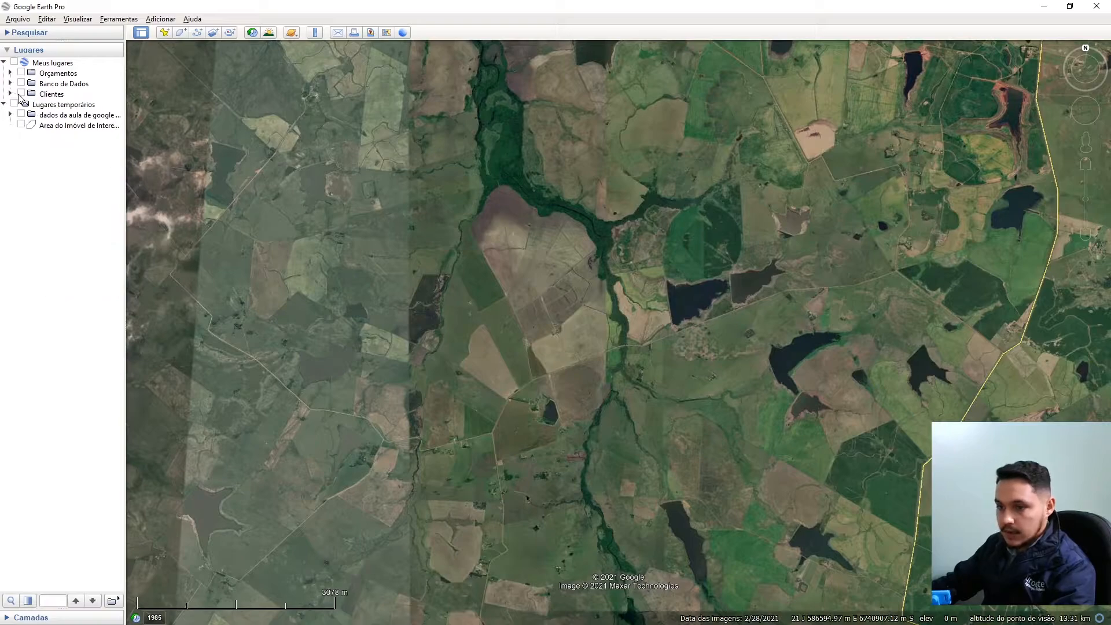
pyautogui.click(10, 94)
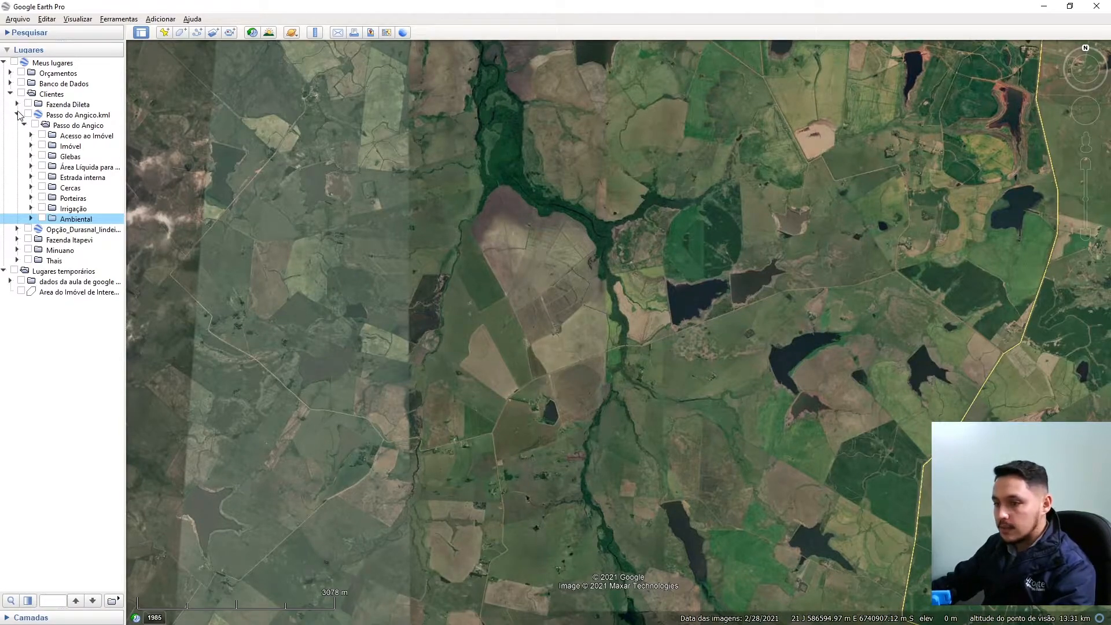
pyautogui.click(18, 114)
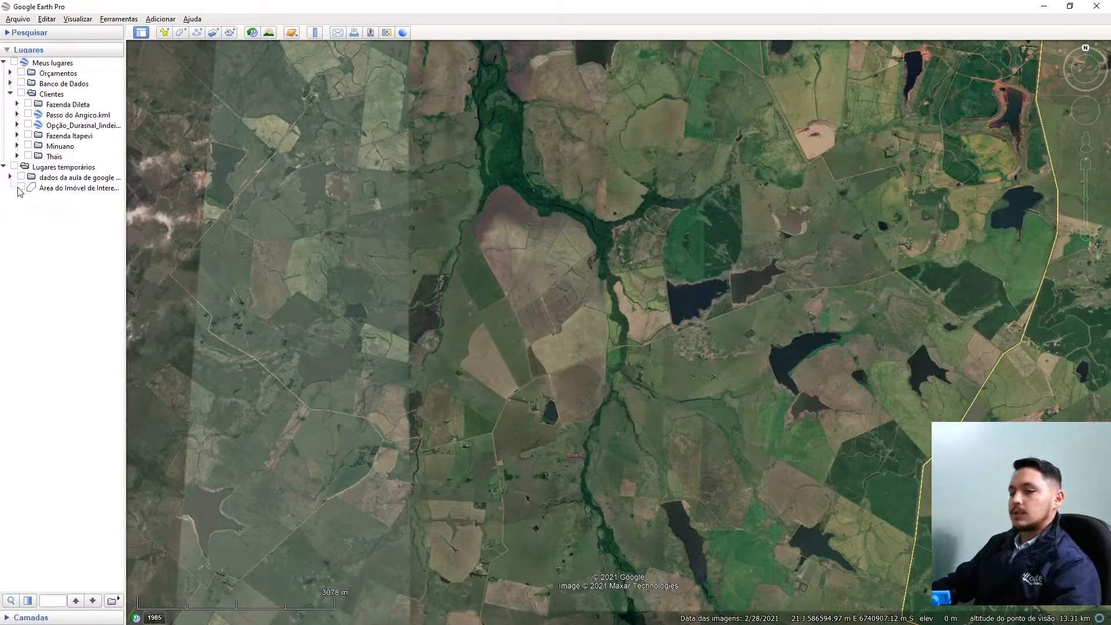
# Step: Fly to the Minuano client folder and view its coloured plots, and close it by hiding Minuano and collapsing Clientes
pyautogui.doubleClick(30, 146)
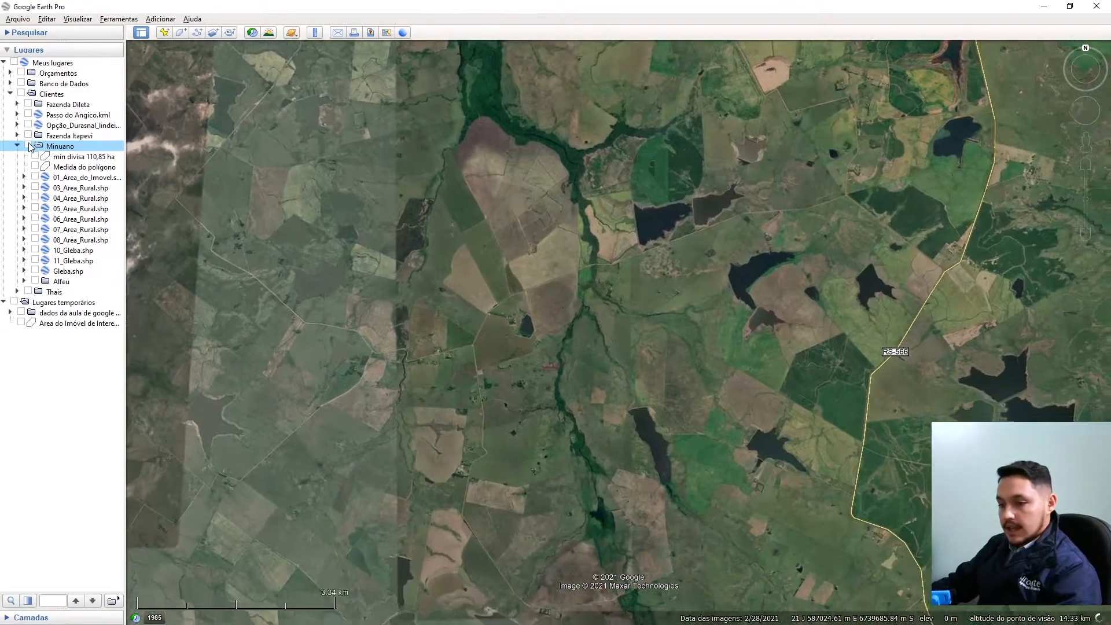
pyautogui.click(28, 146)
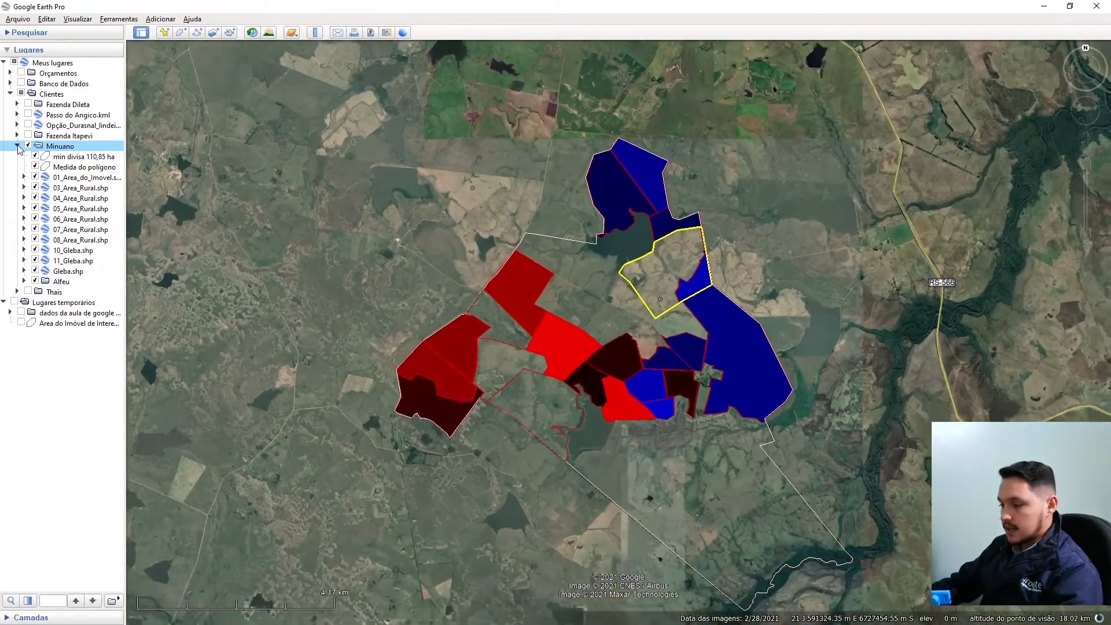
pyautogui.click(18, 146)
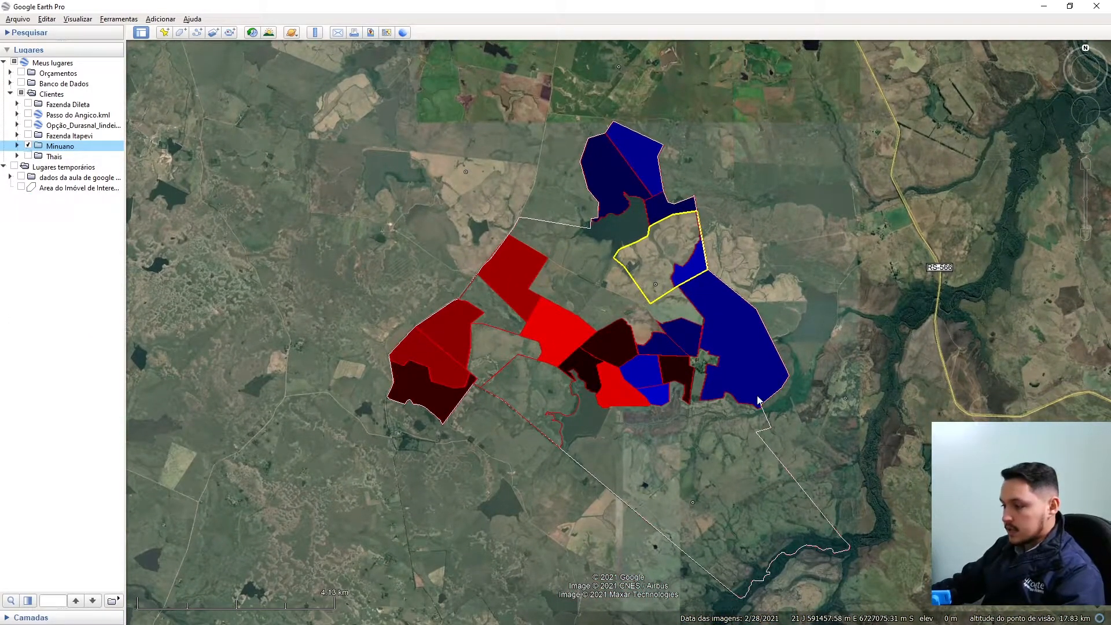
pyautogui.moveTo(670, 521); pyautogui.dragTo(654, 513)
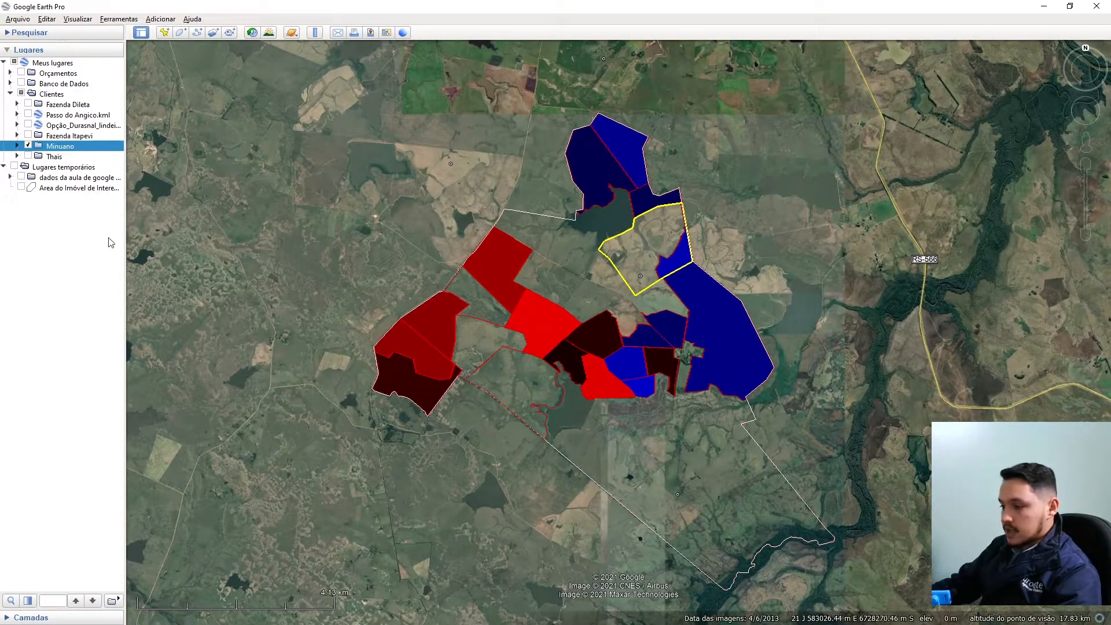
pyautogui.click(28, 146)
pyautogui.click(11, 93)
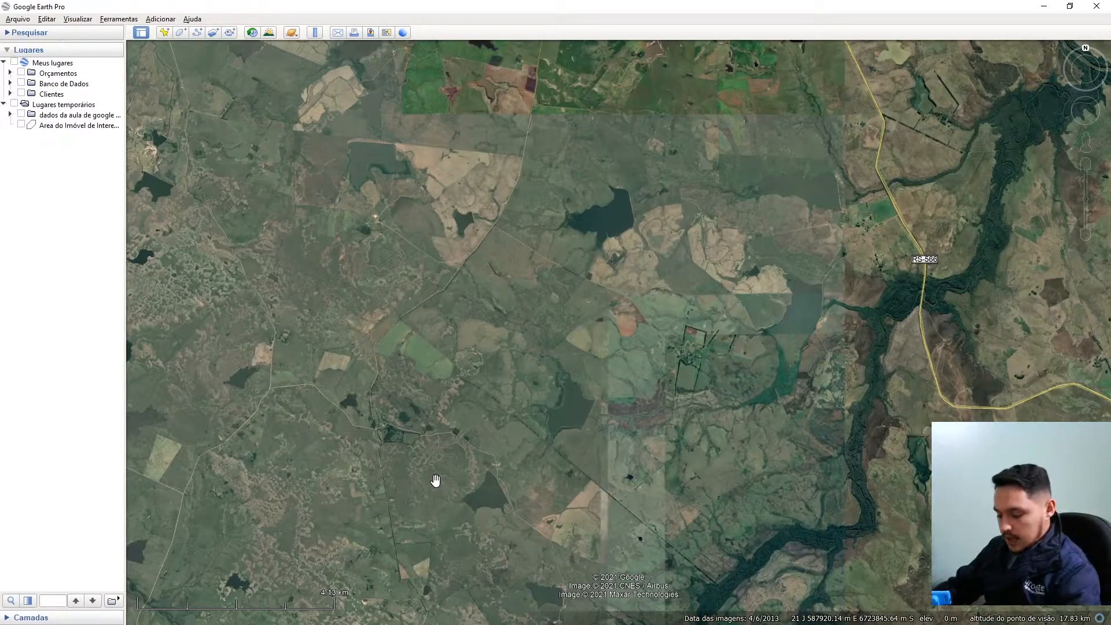
# Step: Switch to the browser and look through the posts on the open Instagram profile, and minimize the browser to return to Google Earth Pro
pyautogui.hotkey('alt', 'Tab')
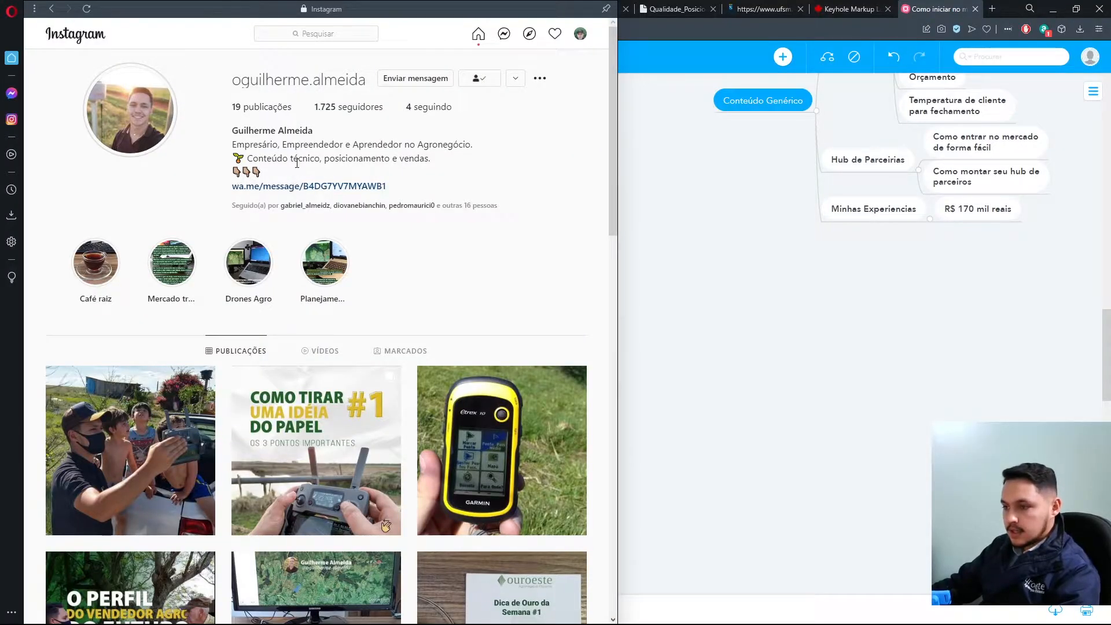
pyautogui.scroll(-10, 155, 255)
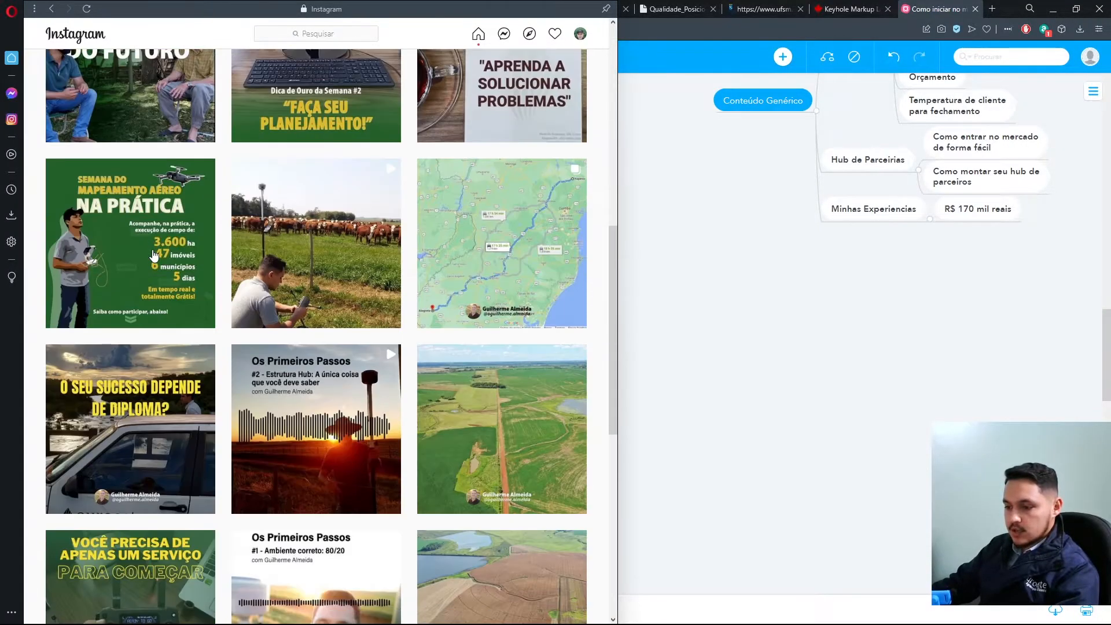
pyautogui.scroll(-2, 154, 255)
pyautogui.scroll(-4, 433, 399)
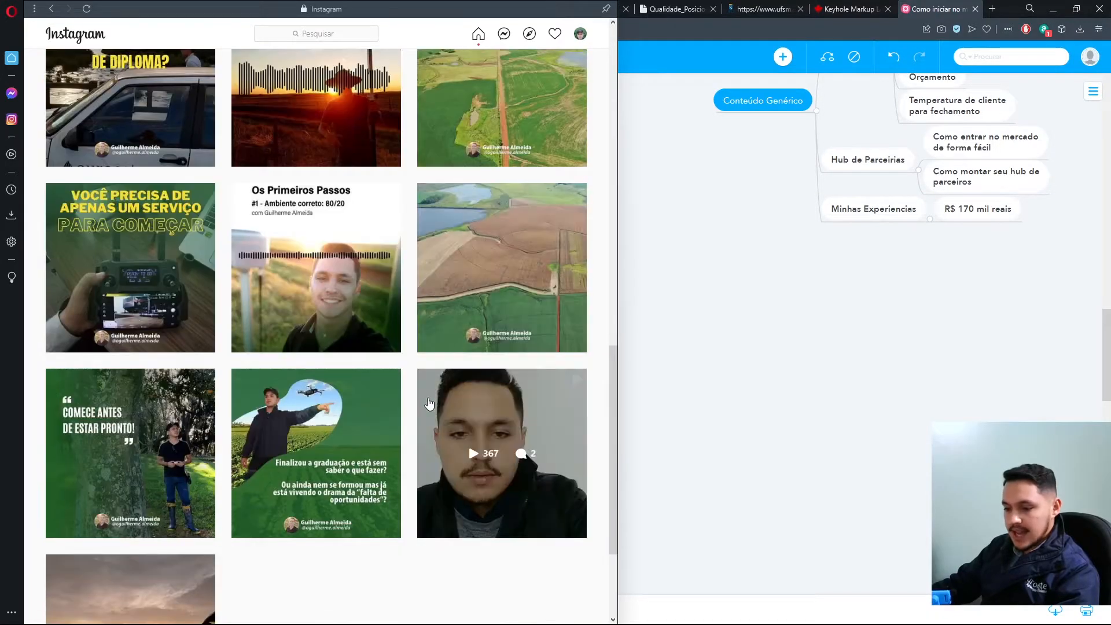
pyautogui.scroll(7, 298, 466)
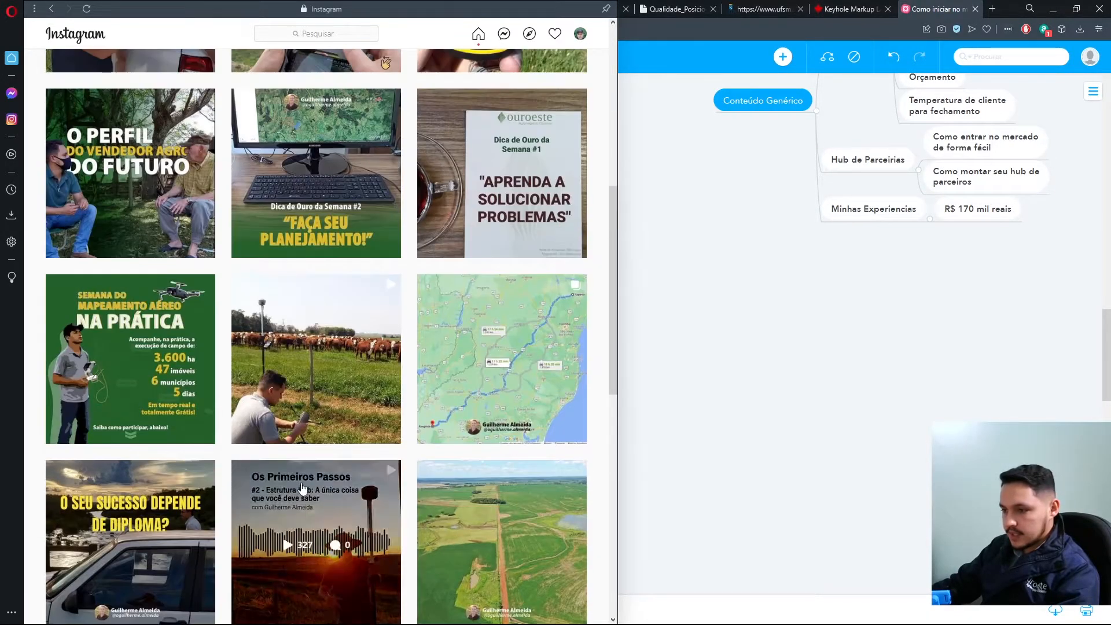
pyautogui.scroll(7, 302, 488)
pyautogui.scroll(1, 299, 472)
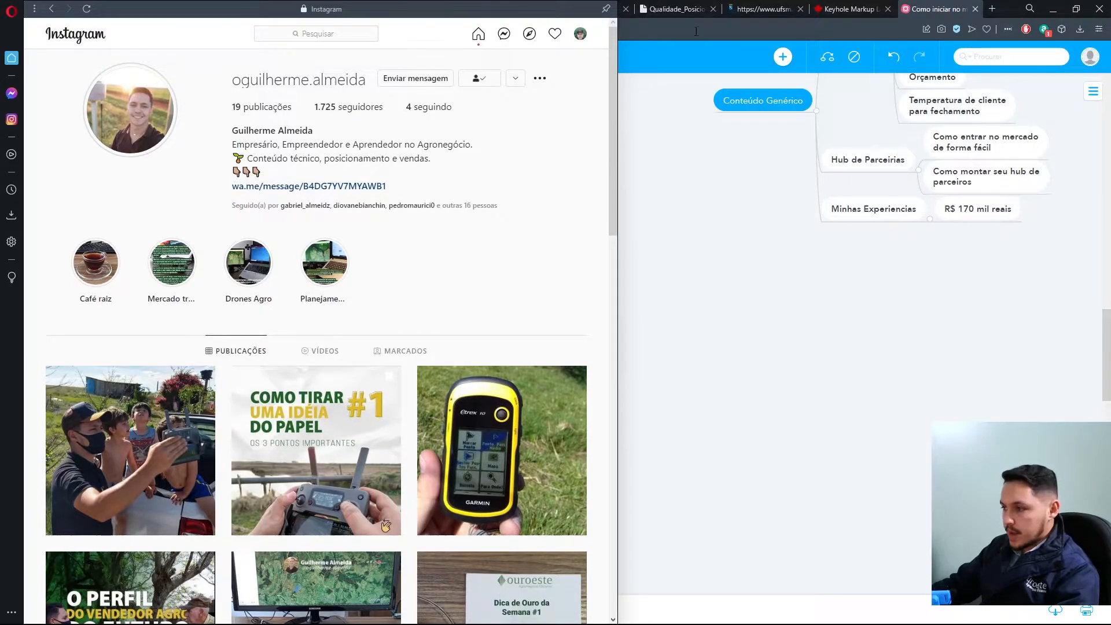
pyautogui.click(1053, 9)
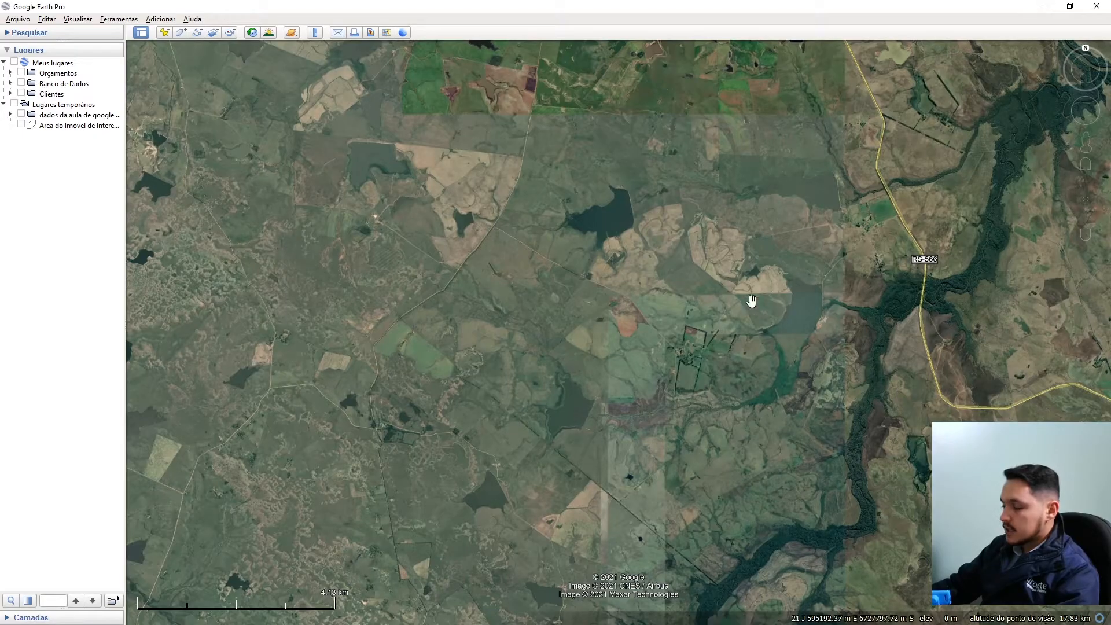